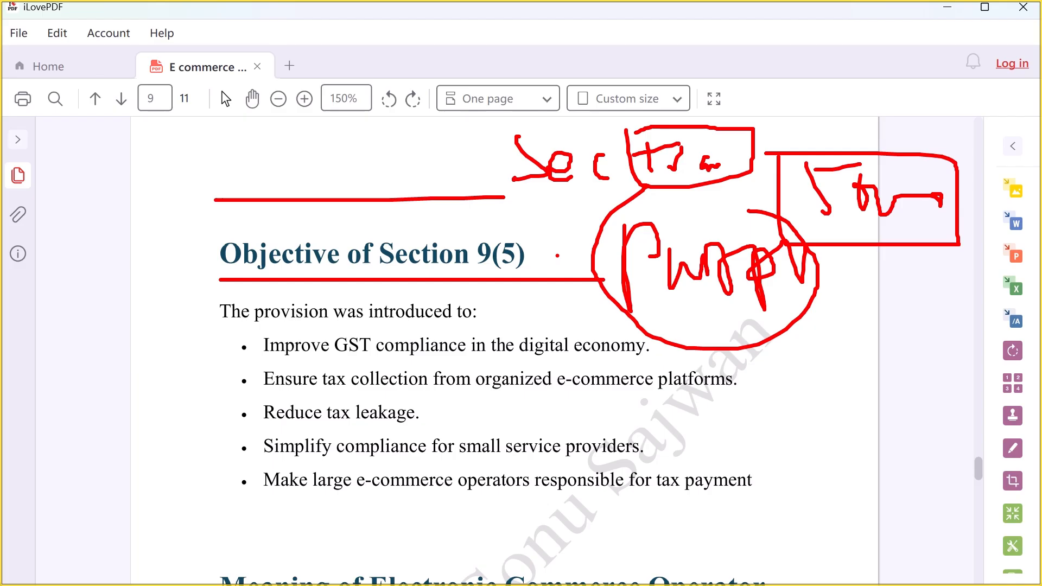
Step: Underline the E-Commerce Operator (ECO) heading and its definition in red pen
key(Escape)
scroll(374, 363, down, 5)
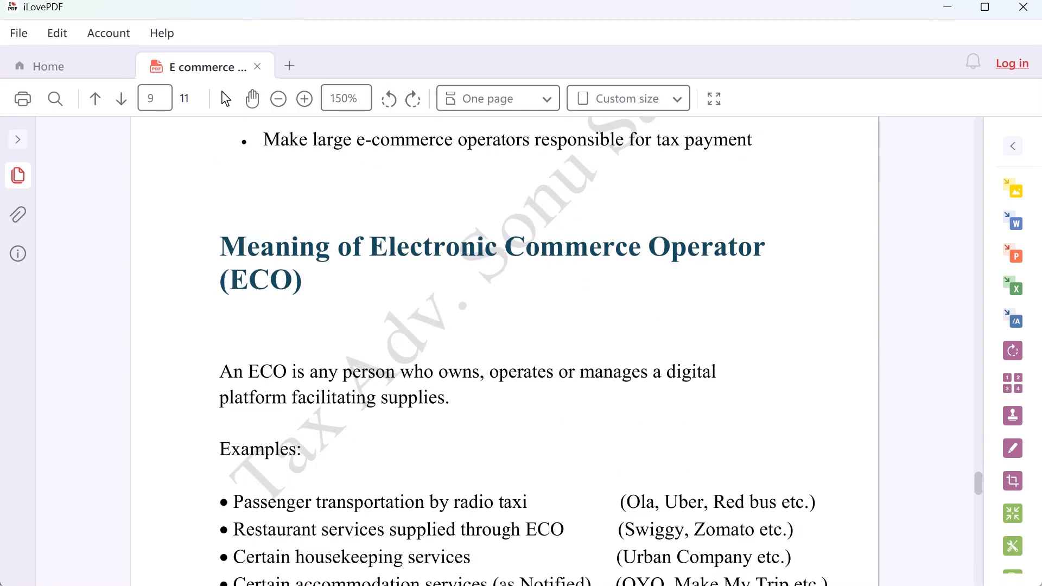
key(ctrl+2)
drag(465, 271, 698, 265)
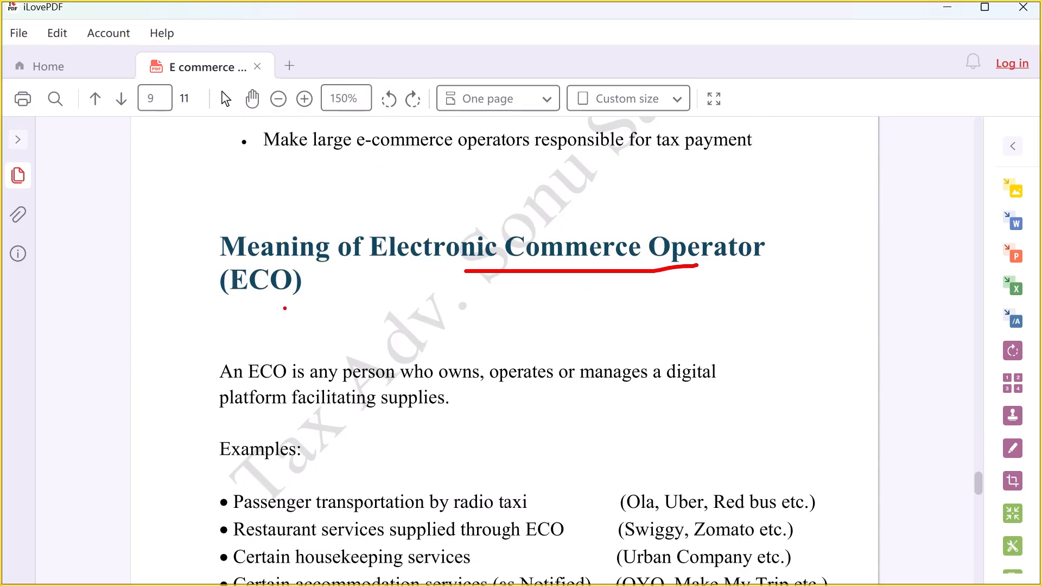
drag(247, 304, 328, 298)
drag(229, 383, 586, 386)
drag(602, 389, 727, 388)
drag(216, 428, 488, 403)
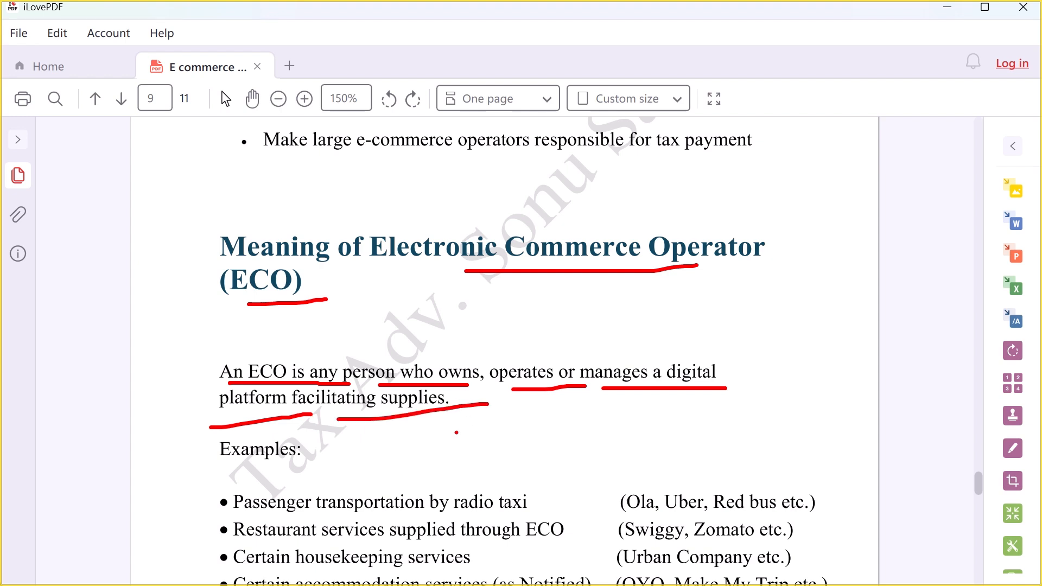
Step: Mark the Examples heading, radio taxi with Ola, Uber and Red bus, and undo the restaurant marks
key(Escape)
scroll(369, 421, down, 2)
key(ctrl+2)
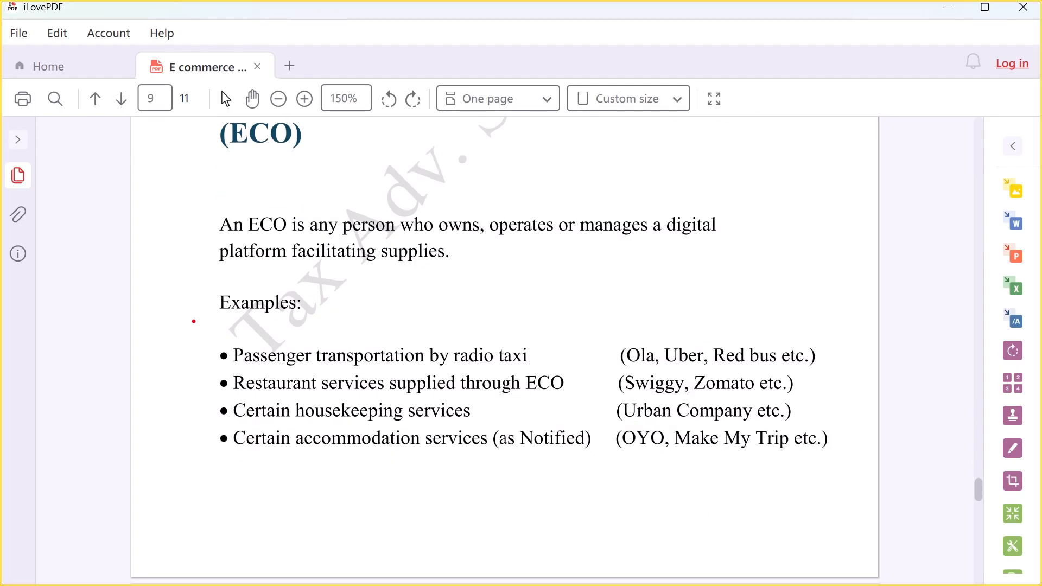
drag(207, 328, 378, 309)
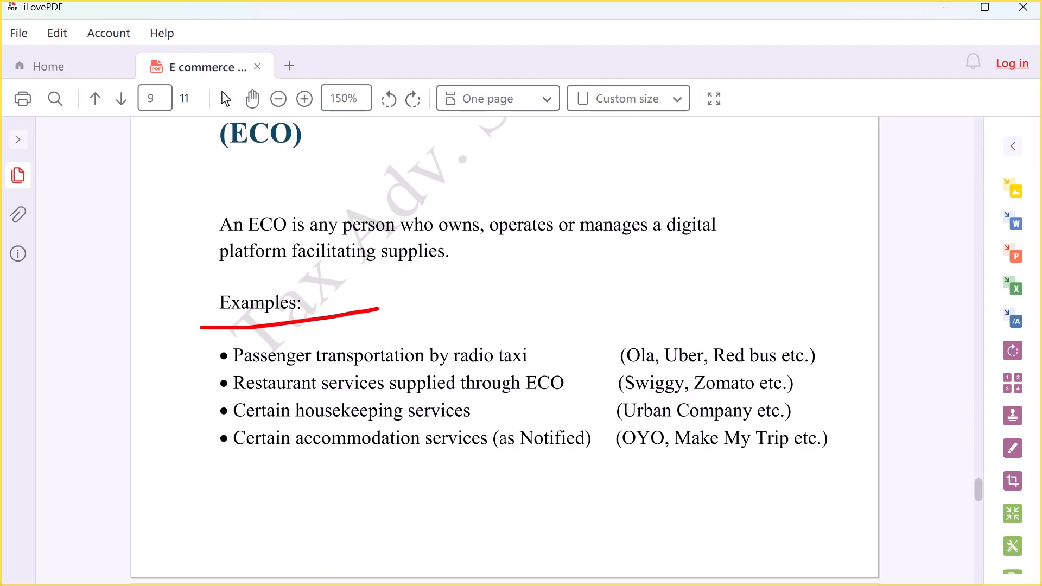
drag(381, 346, 392, 343)
drag(480, 348, 550, 326)
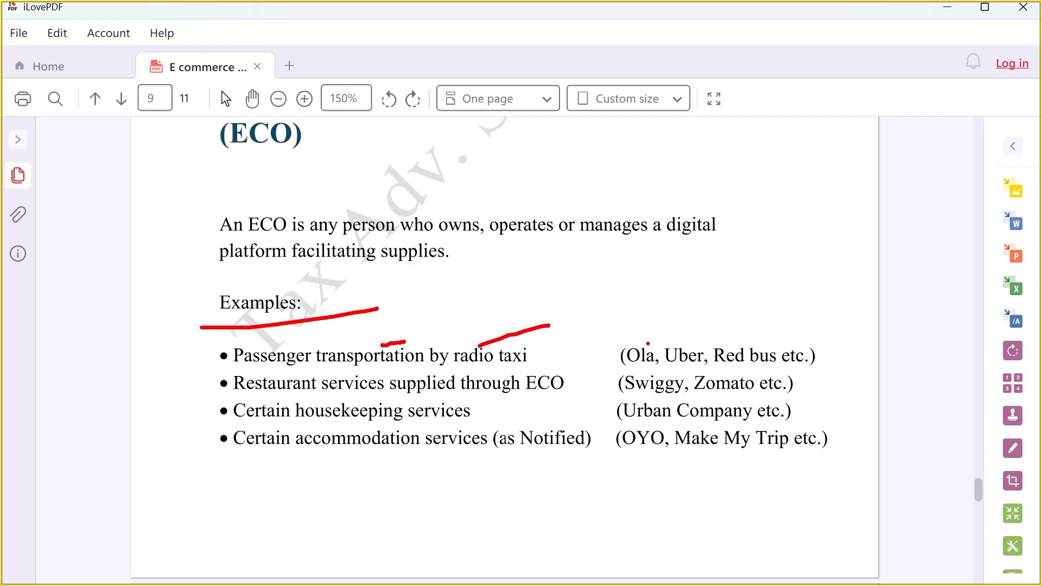
mouse_move(647, 344)
mouse_down()
mouse_move(679, 321)
mouse_move(762, 333)
mouse_move(798, 325)
mouse_up()
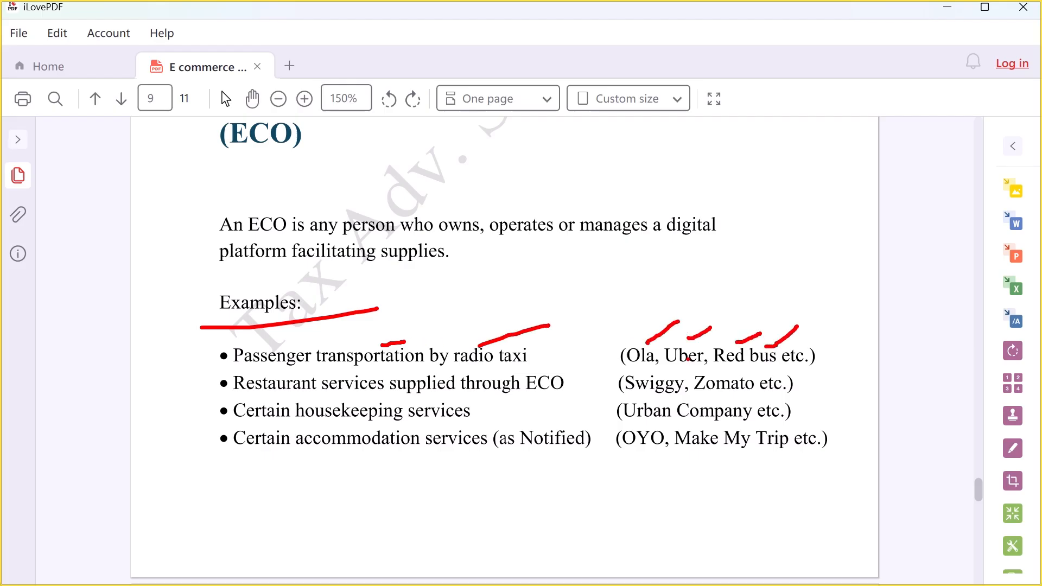
drag(258, 397, 383, 385)
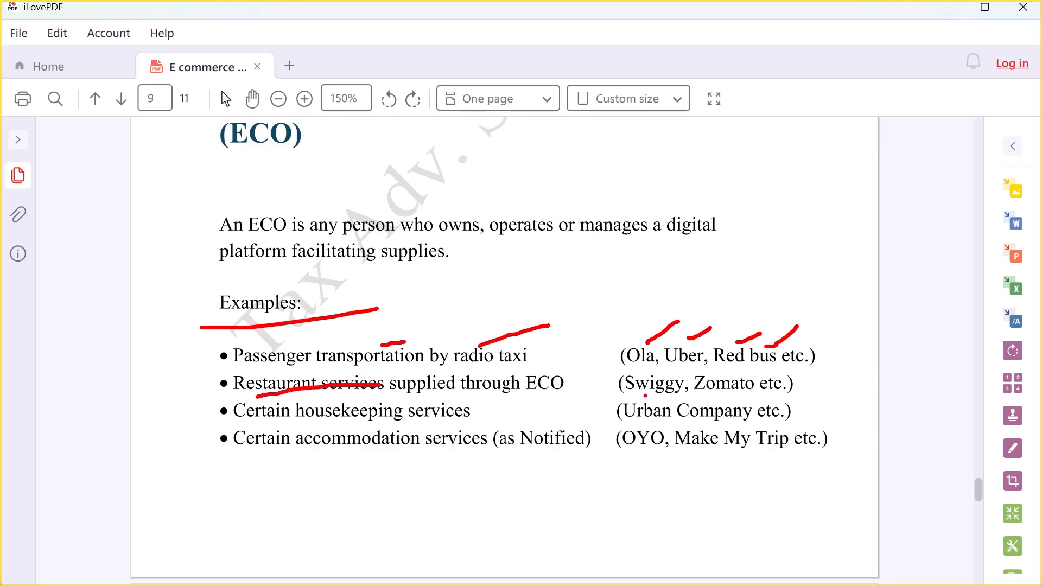
mouse_move(644, 396)
mouse_down()
mouse_move(673, 378)
mouse_move(743, 380)
mouse_up()
key(ctrl+z)
key(ctrl+z)
key(ctrl+z)
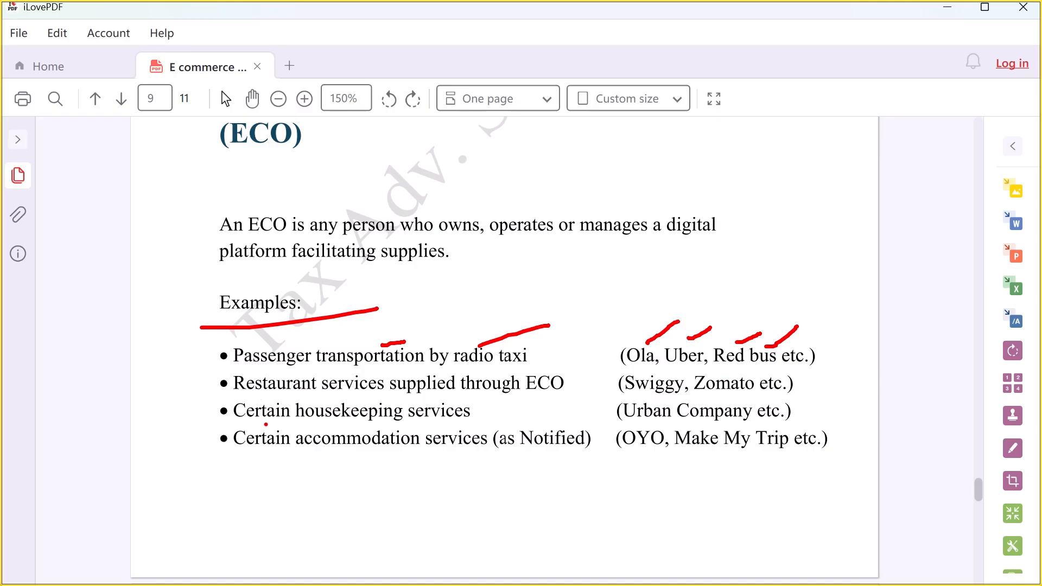
Step: Underline housekeeping (Urban Company) and accommodation (OYO, Make My Trip), with a note beside Make My Trip
drag(287, 424, 522, 428)
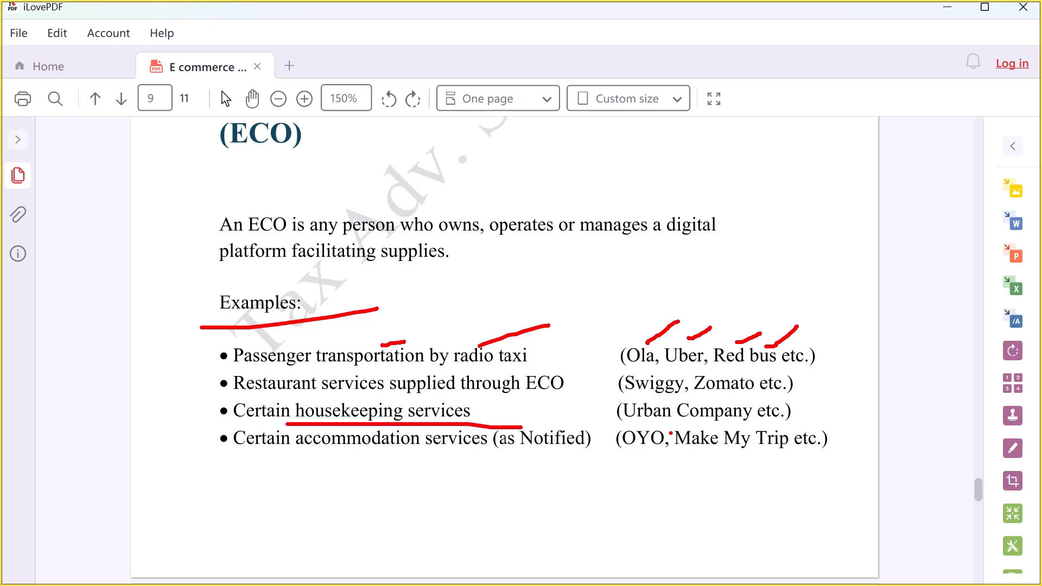
drag(672, 427, 823, 424)
drag(324, 462, 495, 462)
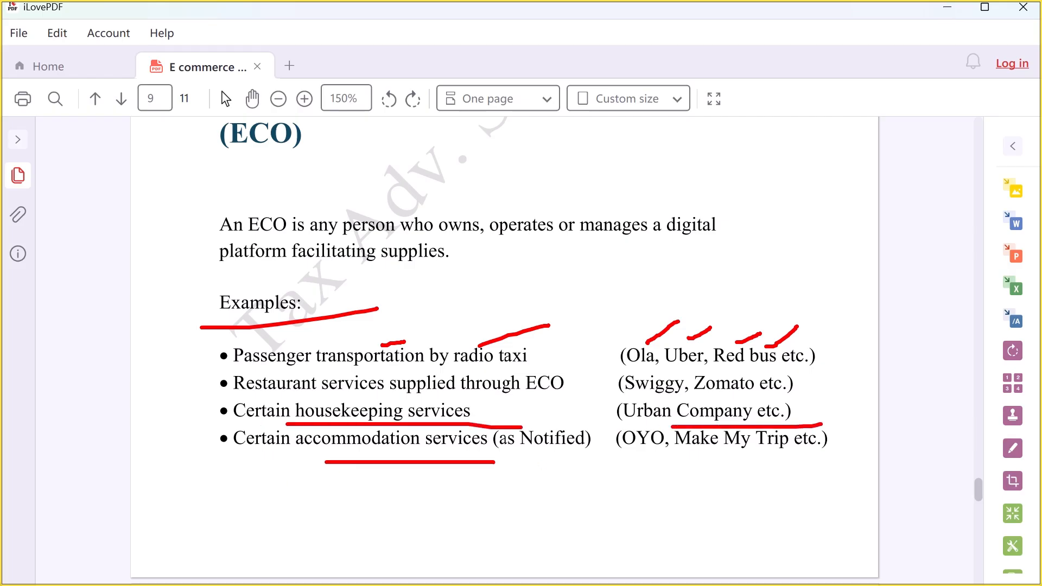
drag(641, 457, 697, 455)
mouse_move(726, 450)
mouse_down()
mouse_move(871, 455)
mouse_move(913, 505)
mouse_up()
mouse_move(912, 442)
mouse_down()
mouse_move(935, 479)
mouse_move(949, 456)
mouse_up()
mouse_move(962, 430)
mouse_down()
mouse_move(972, 457)
mouse_move(964, 426)
mouse_up()
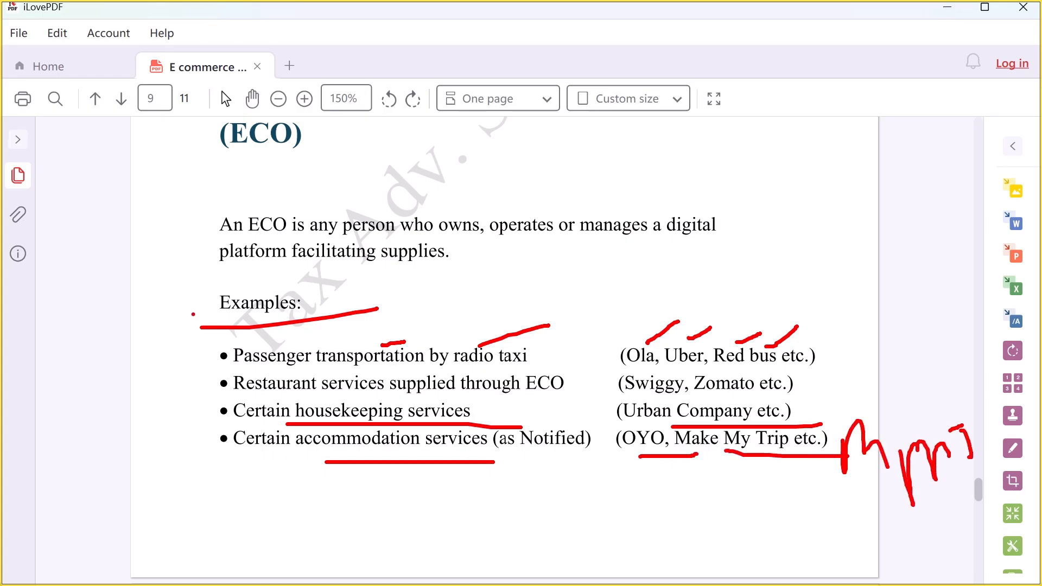
Step: On page 10, underline the Section 9(5) vs Section 52 title, Purpose row and column headings
key(Escape)
scroll(478, 425, down, 8)
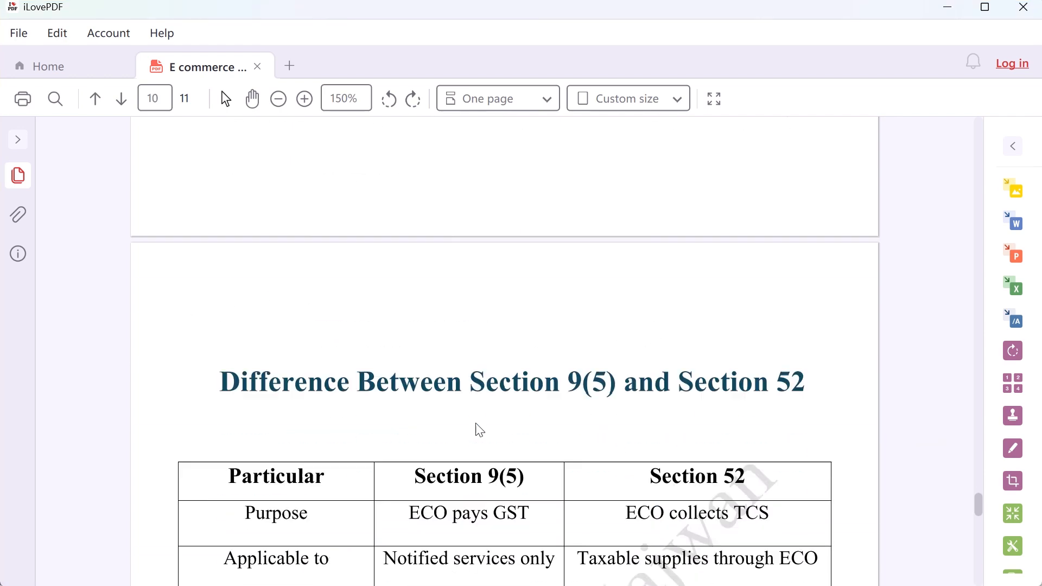
scroll(480, 425, down, 2)
scroll(480, 425, up, 1)
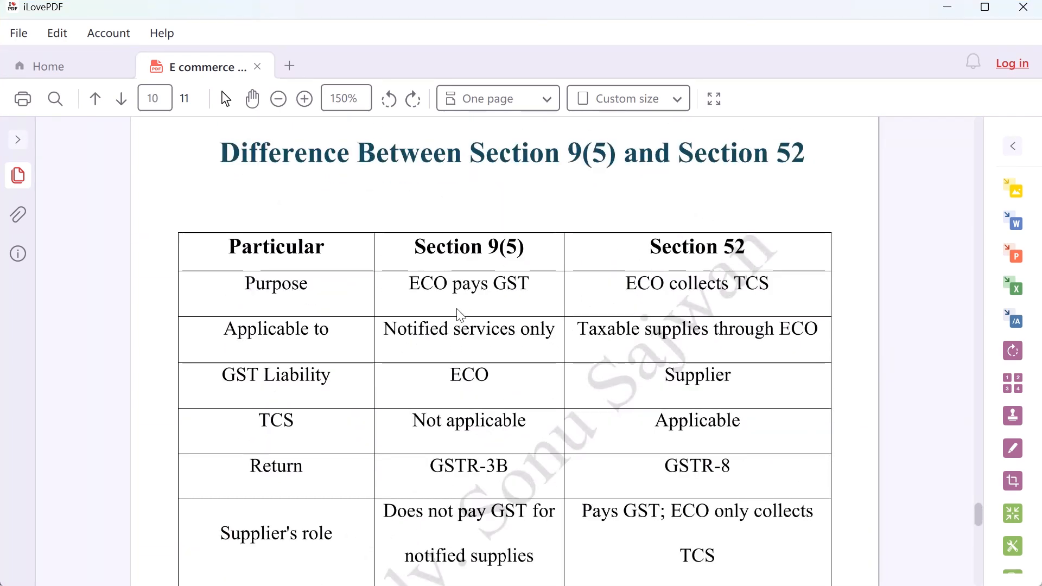
key(ctrl+2)
mouse_move(262, 182)
mouse_down()
mouse_move(689, 178)
mouse_move(822, 160)
mouse_up()
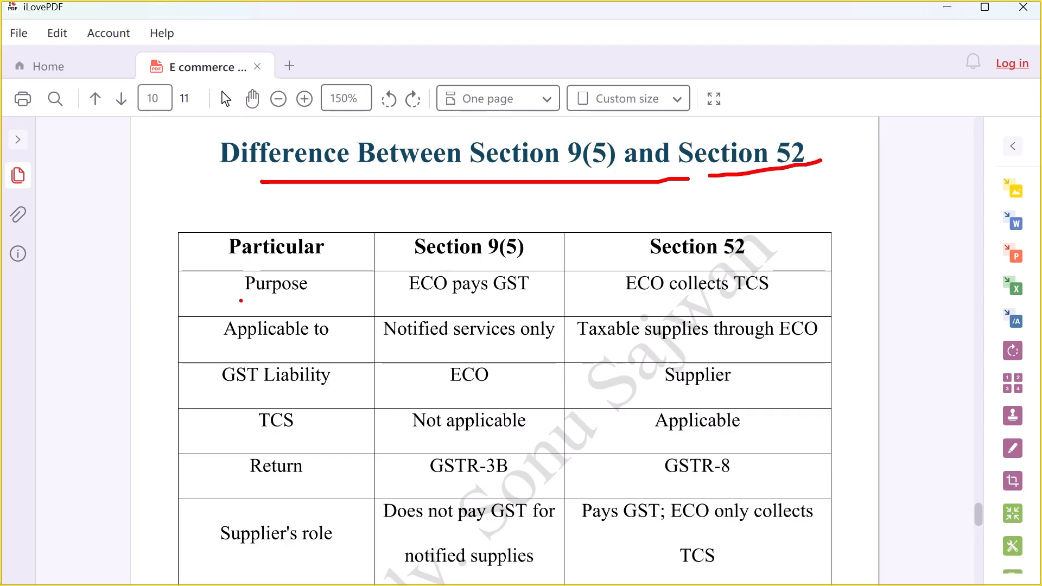
drag(241, 299, 313, 290)
drag(541, 255, 577, 239)
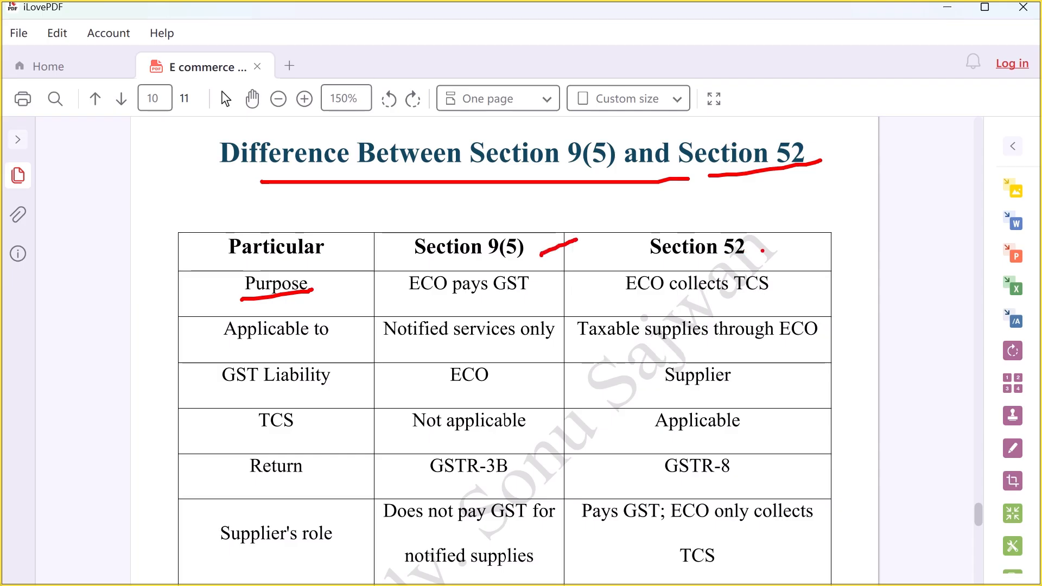
drag(748, 252, 790, 229)
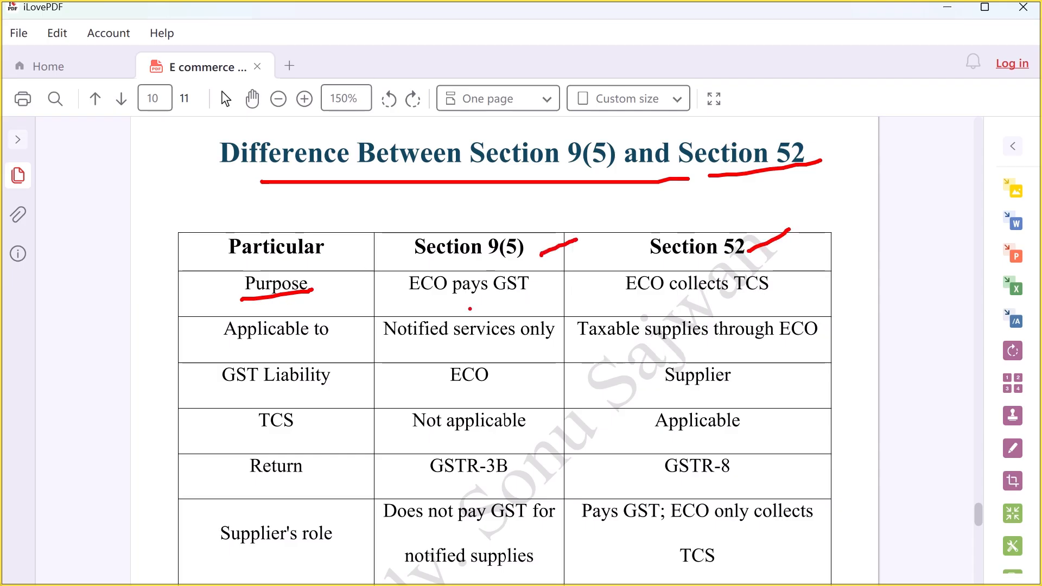
drag(411, 303, 534, 296)
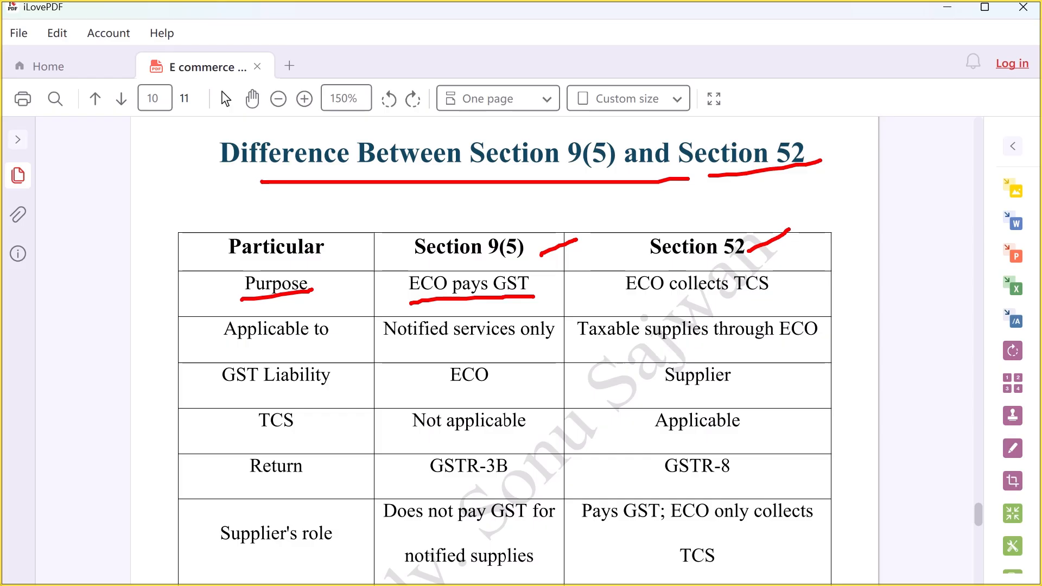
drag(641, 299, 776, 290)
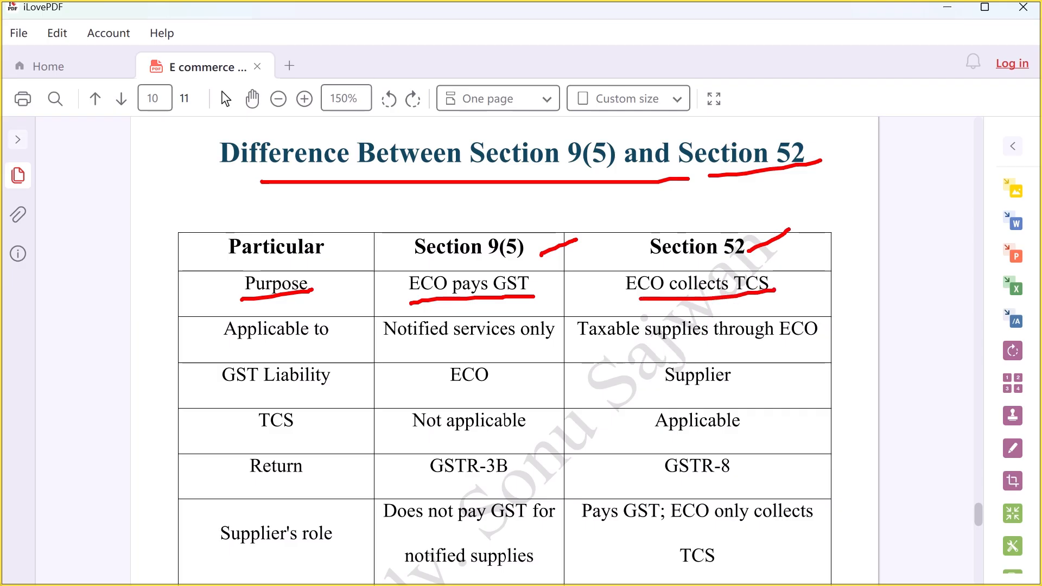
Step: Underline the Applicable to, GST Liability, TCS and Return (GSTR-3B, GSTR-8) rows
drag(225, 345, 793, 347)
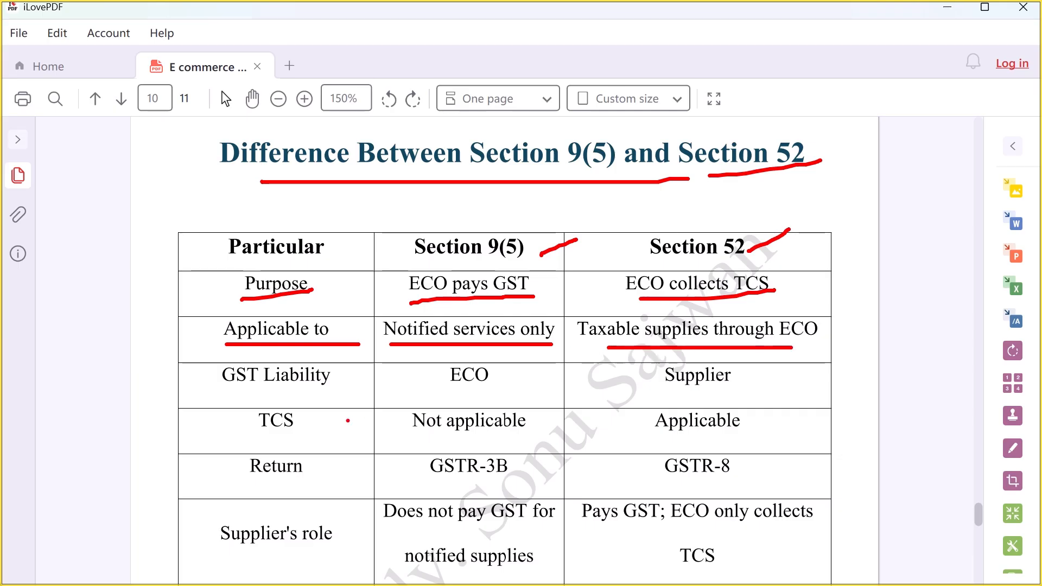
drag(229, 403, 388, 396)
drag(466, 393, 533, 387)
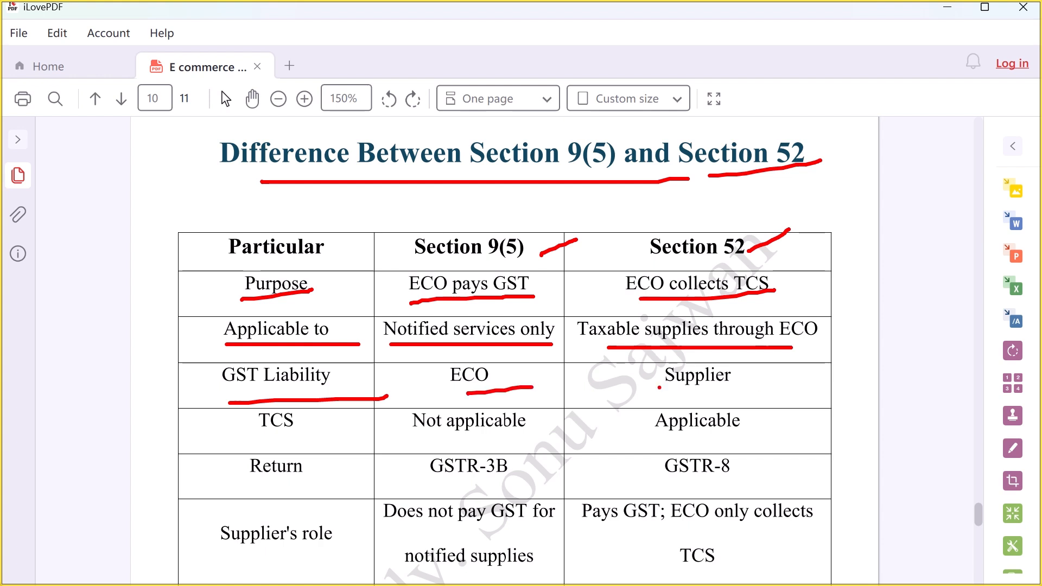
drag(658, 388, 758, 388)
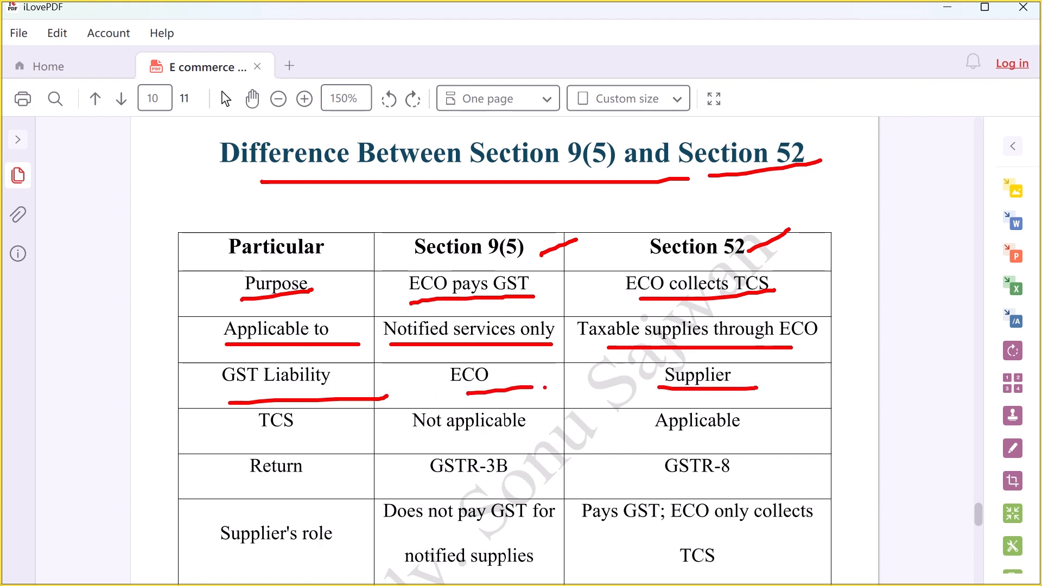
drag(247, 437, 336, 435)
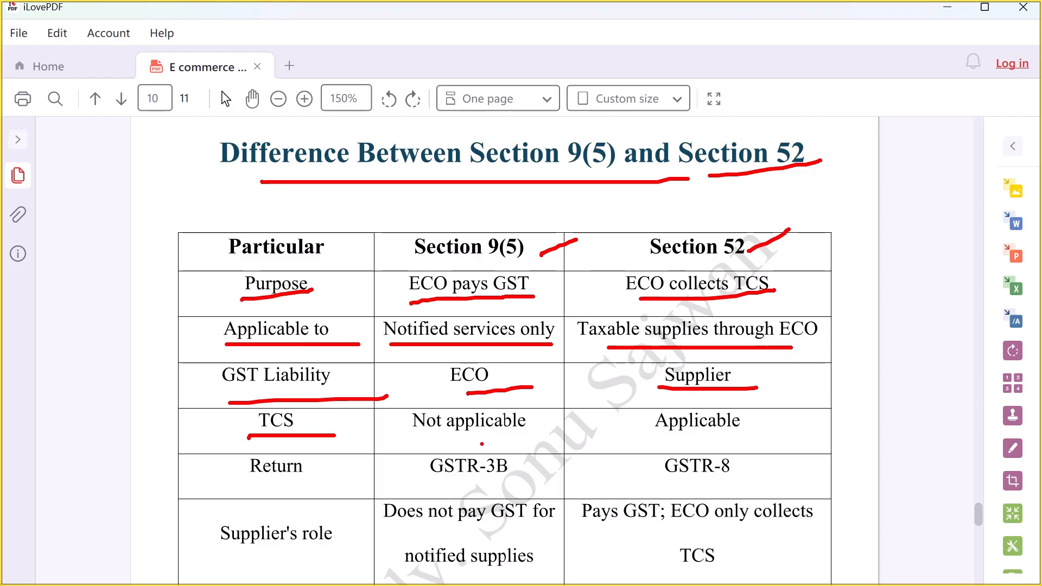
drag(441, 438, 523, 437)
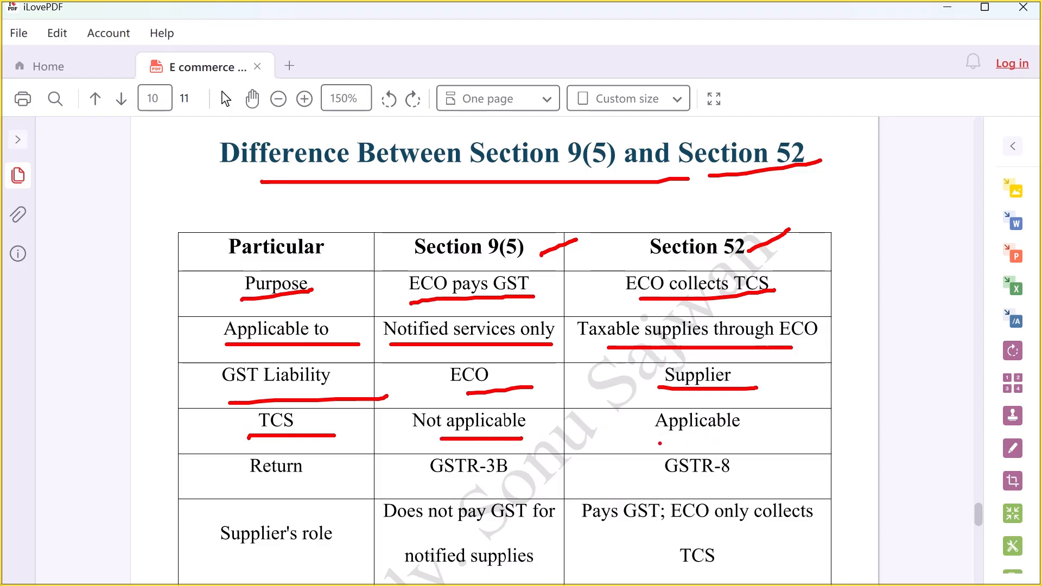
drag(630, 443, 790, 442)
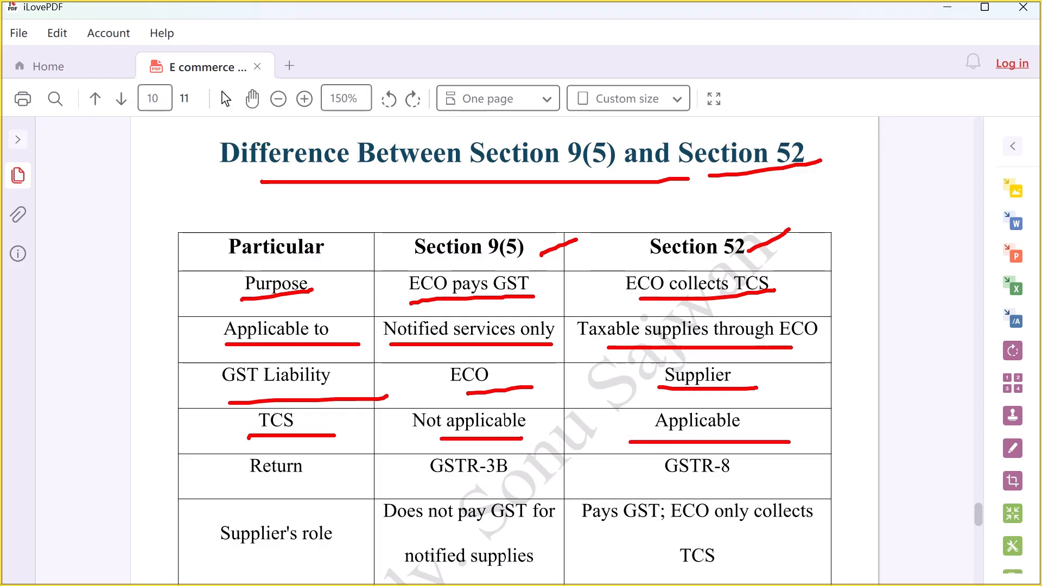
drag(240, 482, 331, 482)
drag(444, 482, 519, 482)
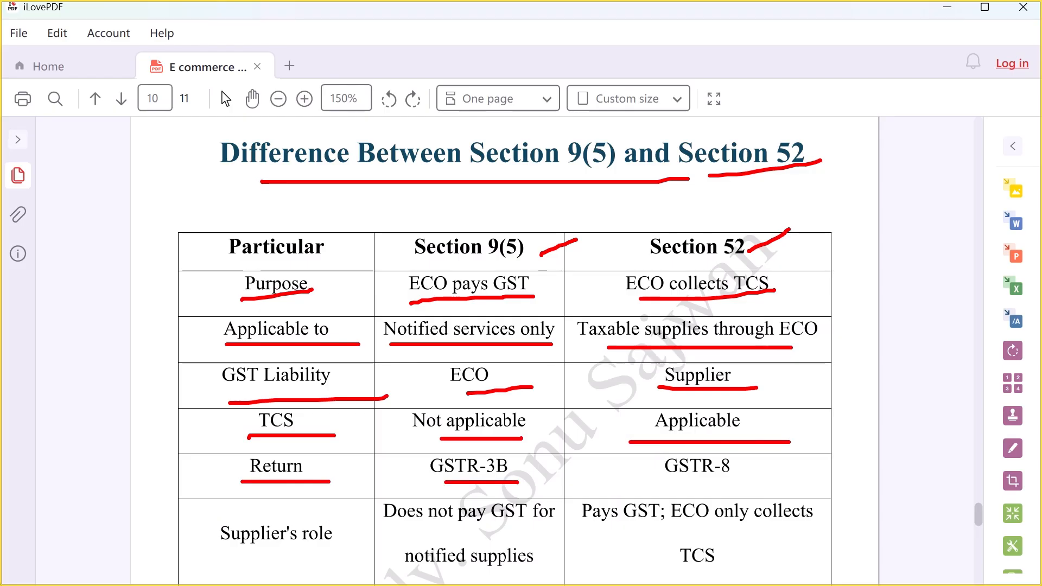
drag(658, 484, 761, 469)
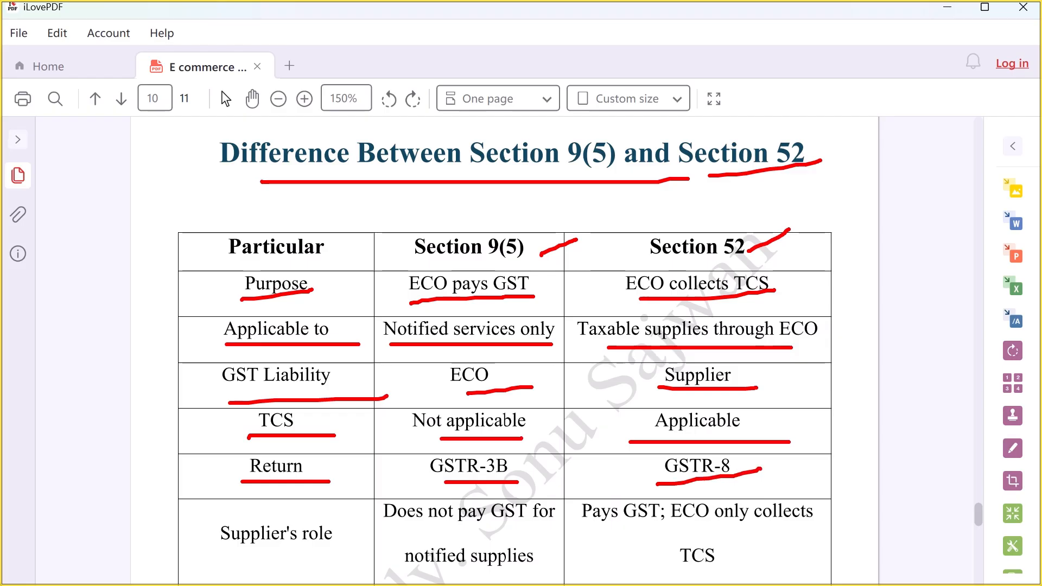
Step: Underline the Supplier's role entries for both sections, then clear the pen markings
drag(234, 551, 332, 550)
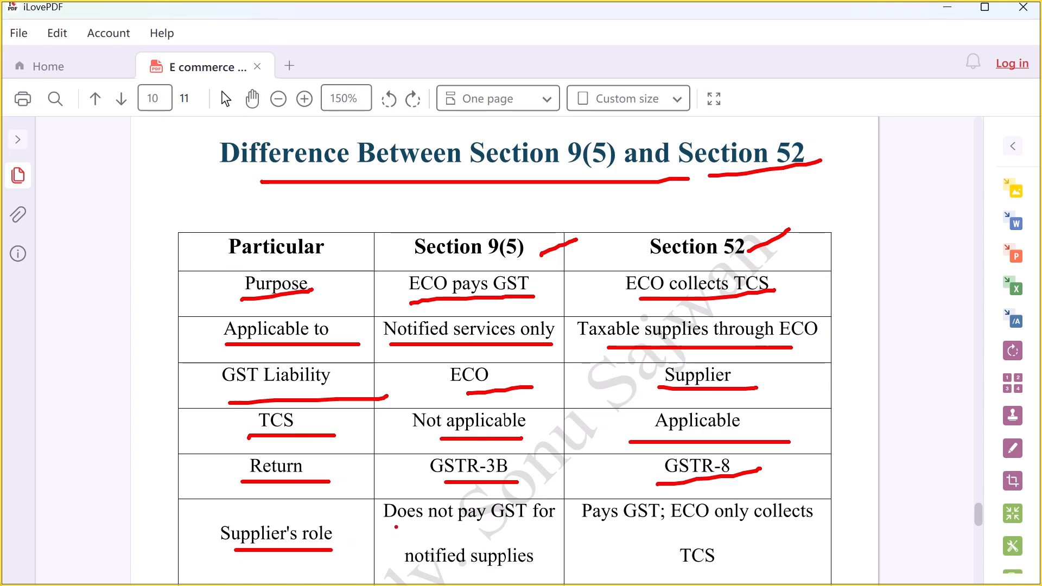
drag(397, 526, 563, 523)
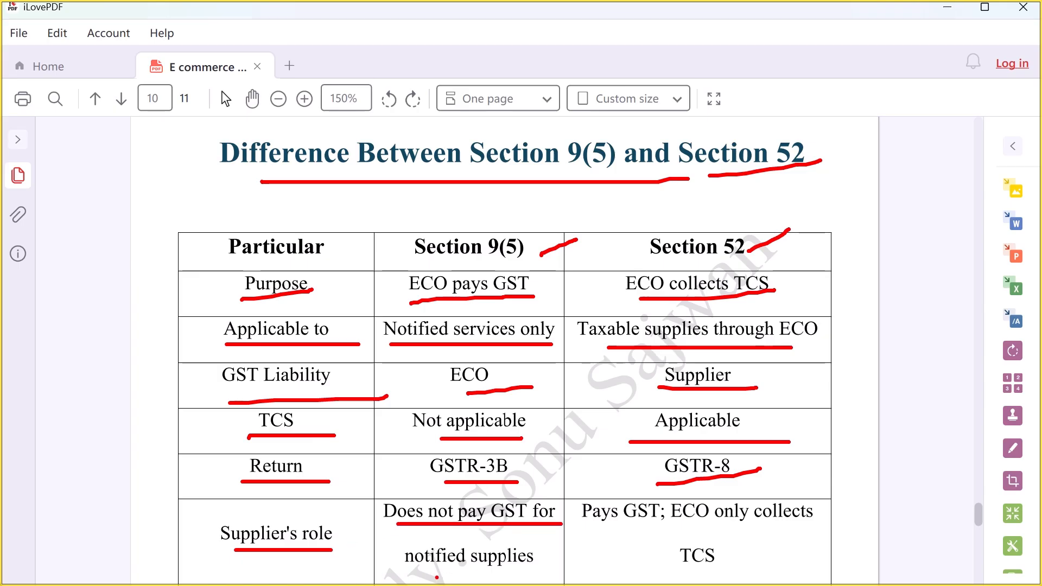
drag(428, 578, 554, 577)
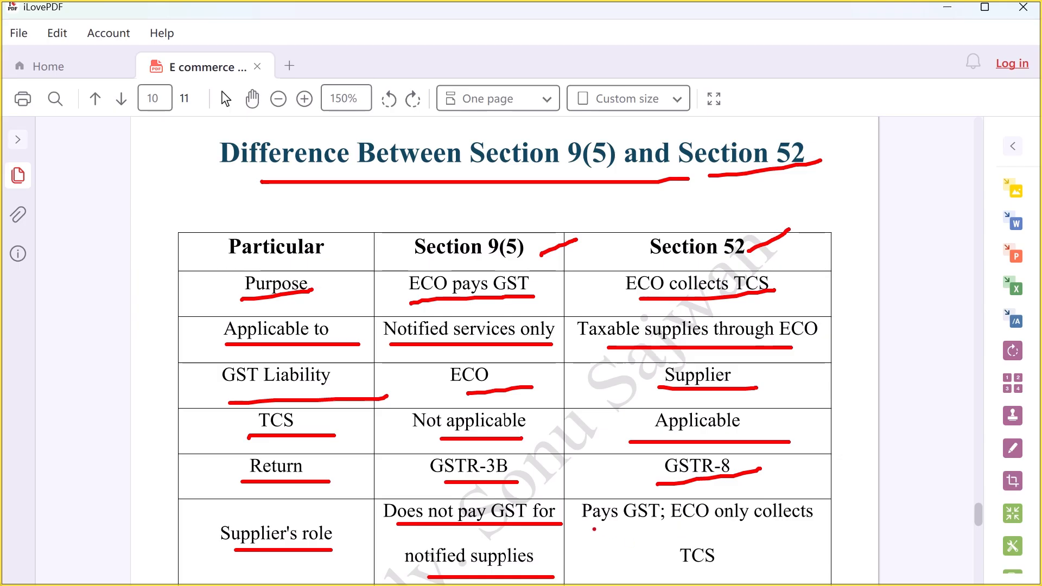
drag(589, 528, 801, 517)
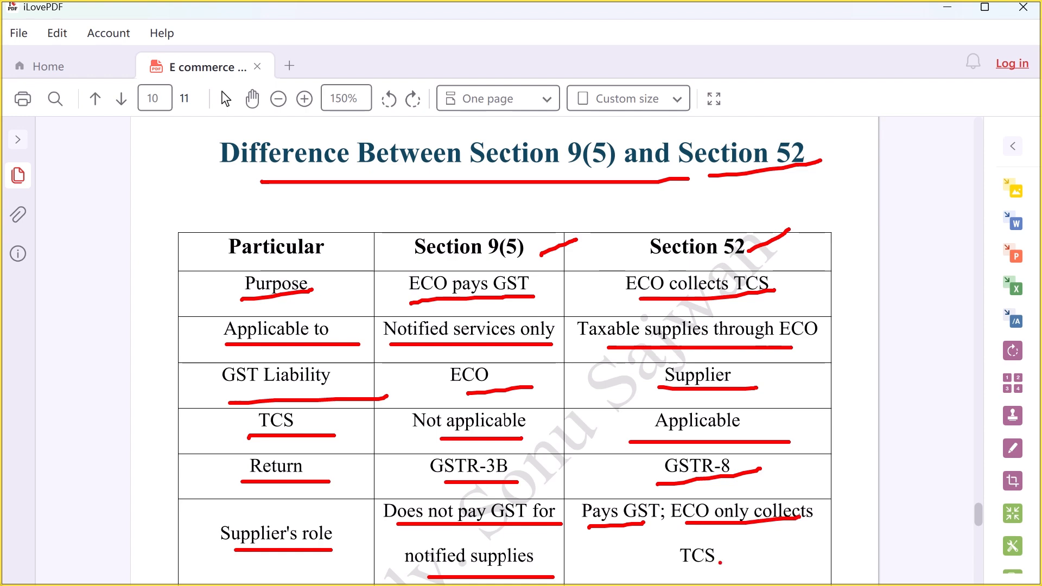
drag(667, 573, 757, 561)
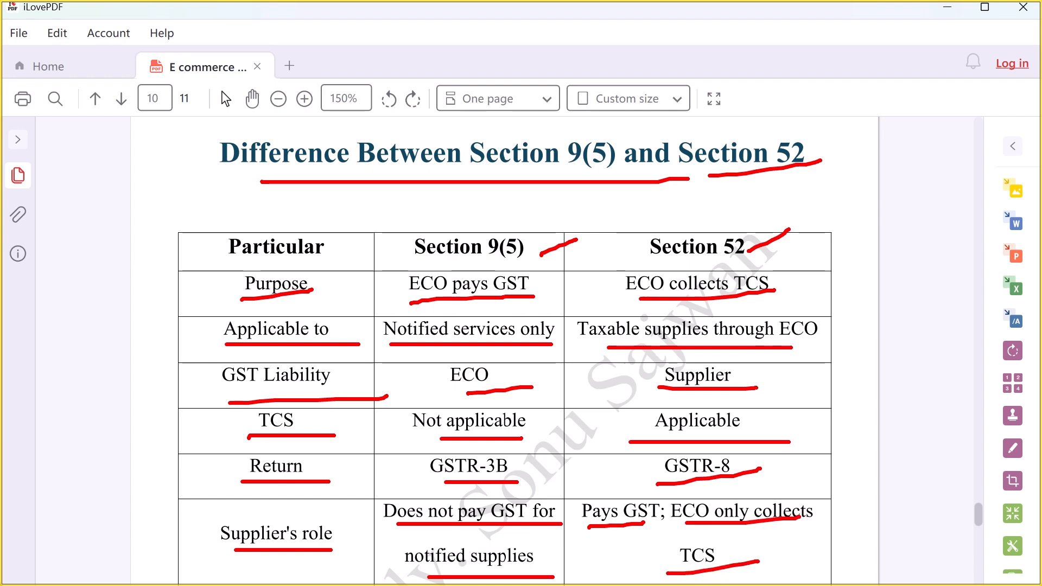
key(Escape)
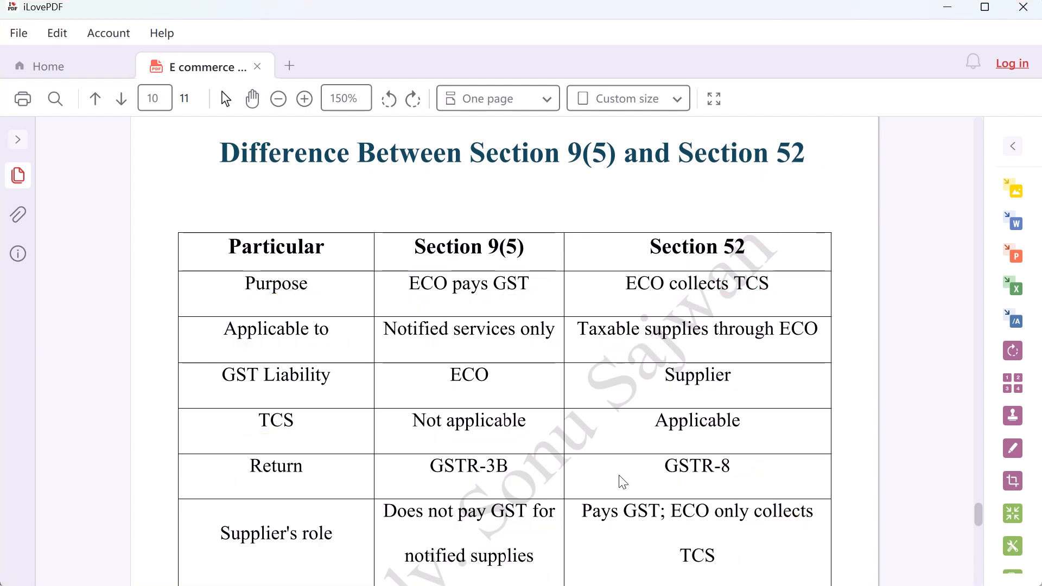
Step: Scroll to the supplier's-books entry question and draw an arrow from the circled section number
scroll(621, 482, down, 6)
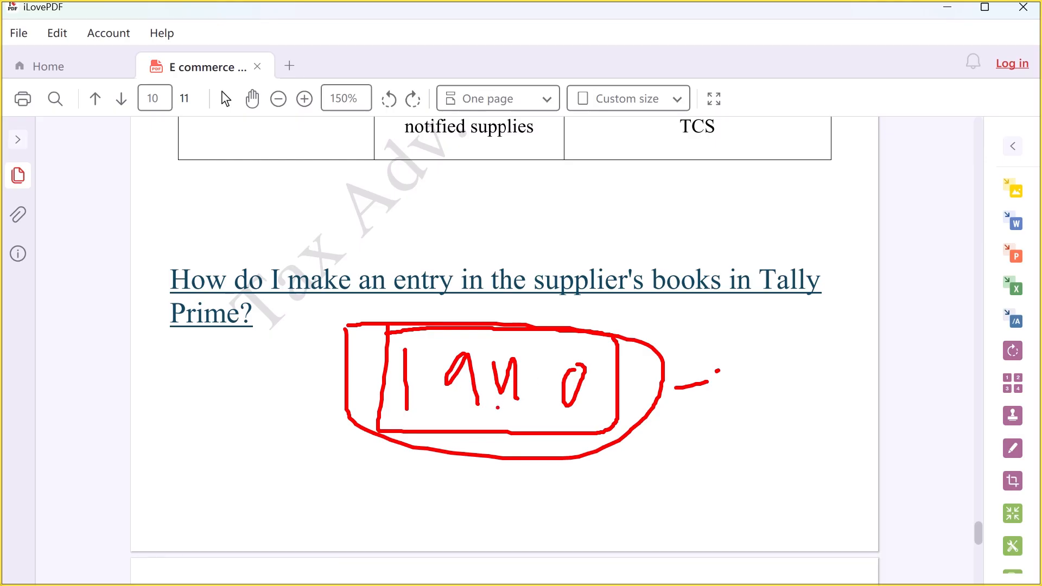
drag(696, 364, 729, 402)
key(Escape)
Step: In a new Chrome tab, search Google for 'income tax act 2025'
key(alt+Tab)
scroll(425, 160, up, 15)
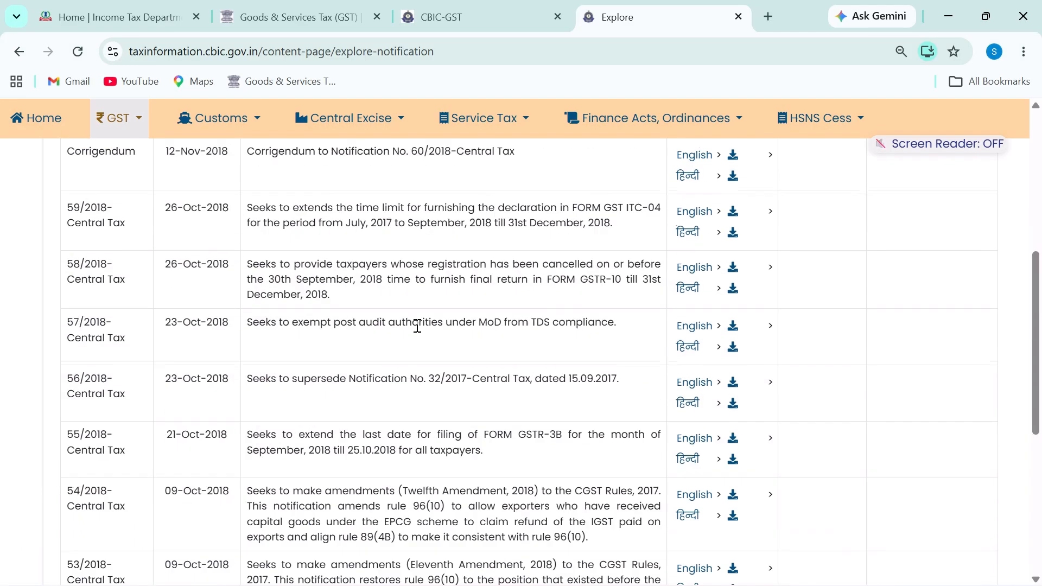
click(769, 16)
text(tax)
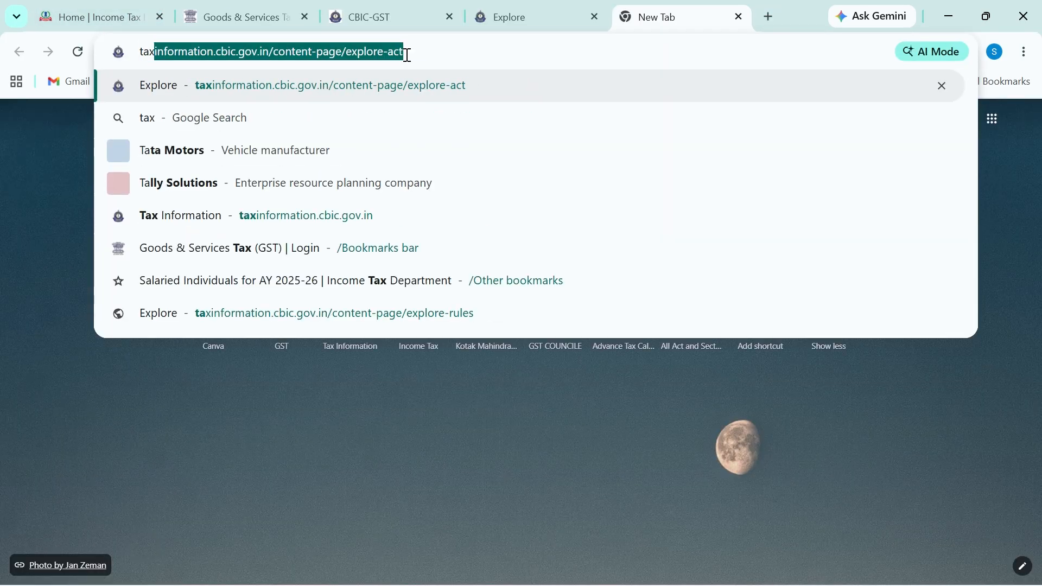
key(BackSpace)
key(BackSpace)
key(BackSpace)
key(BackSpace)
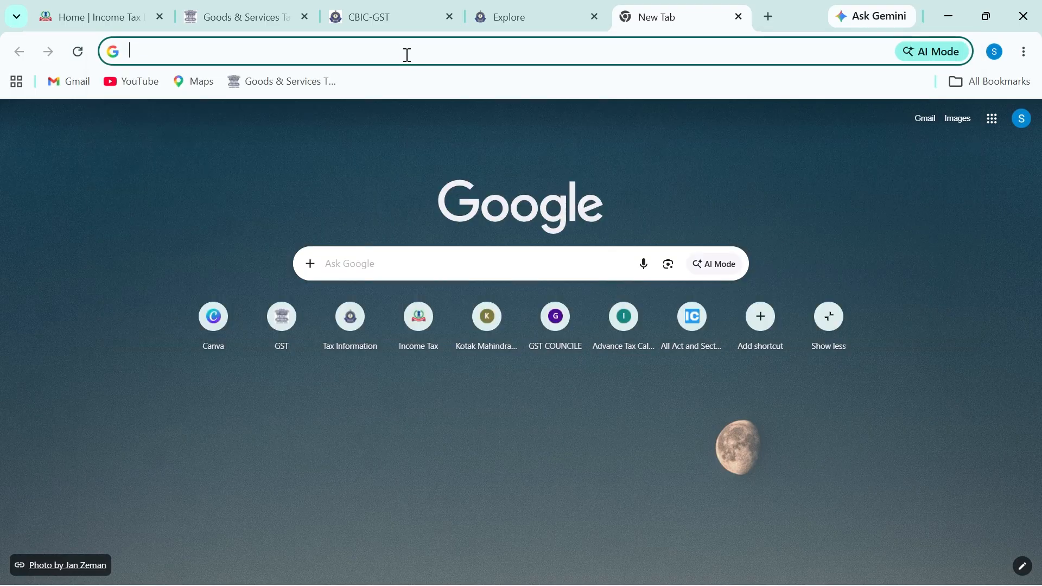
text(income ta)
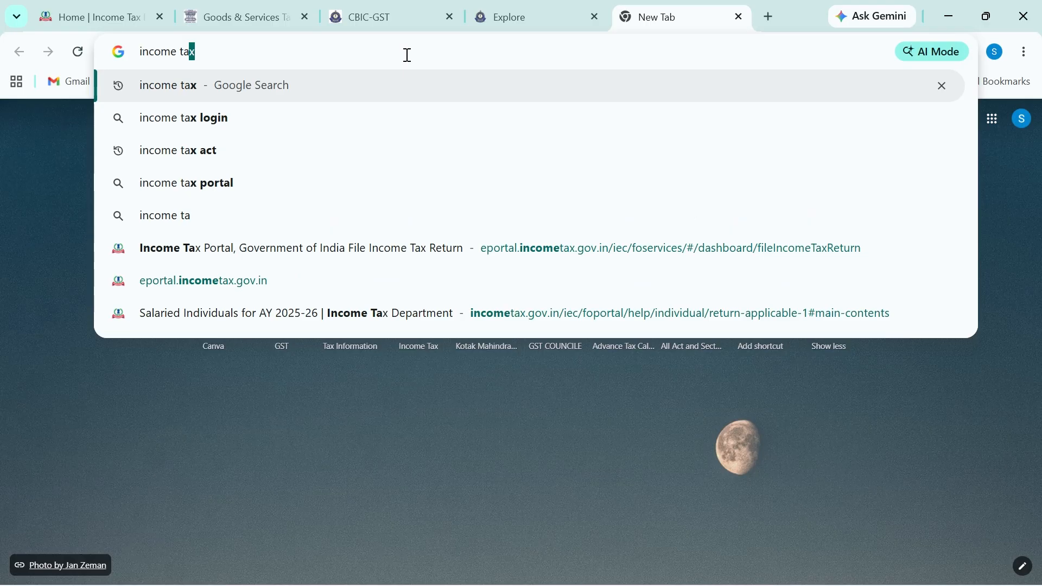
text(x ac)
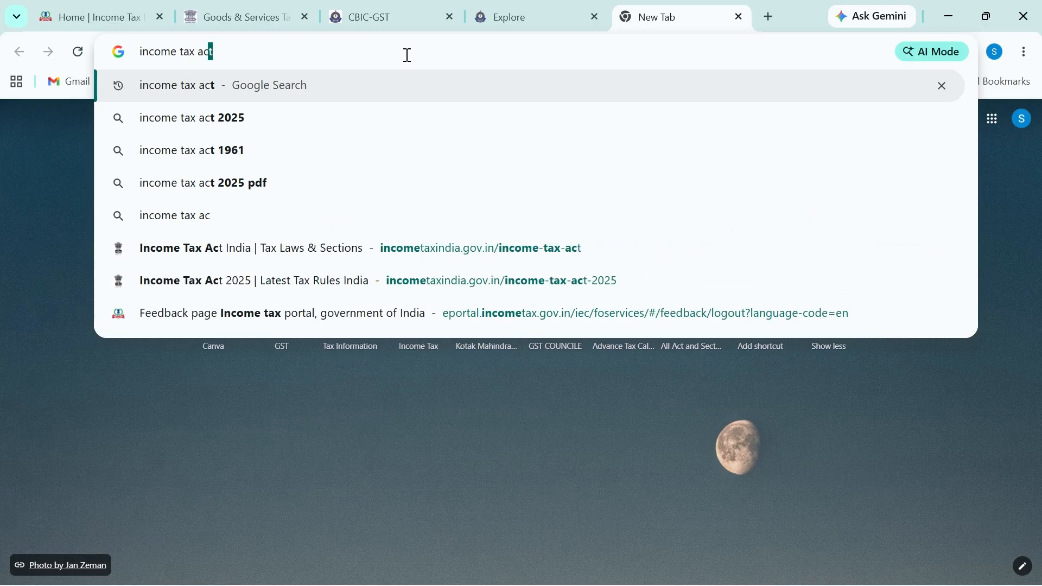
key(Down)
key(Return)
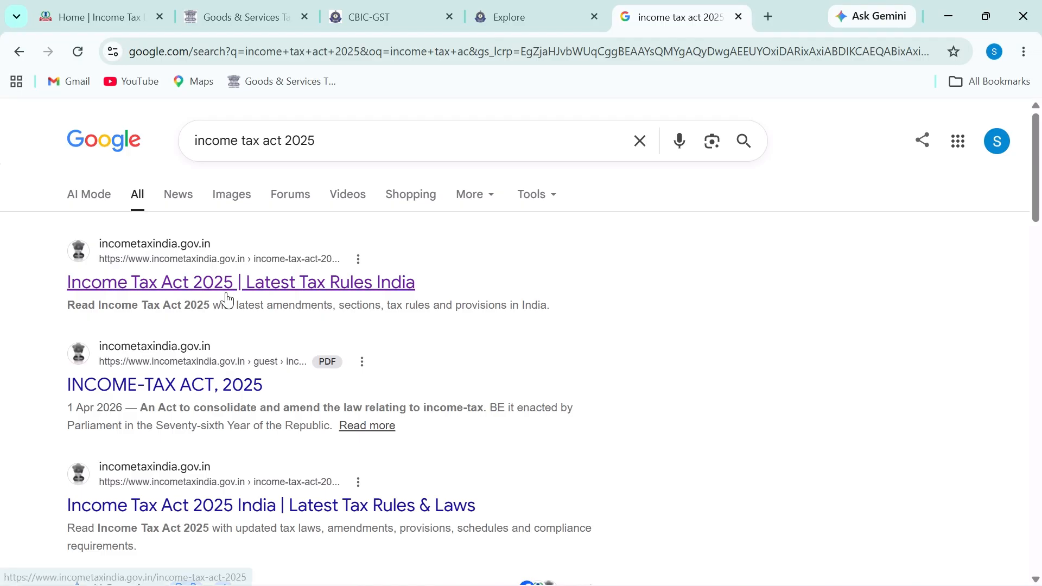
Step: Open the official Income Tax Act 2025 page, keeping Choose Act as Income-tax Act, 2025
click(227, 293)
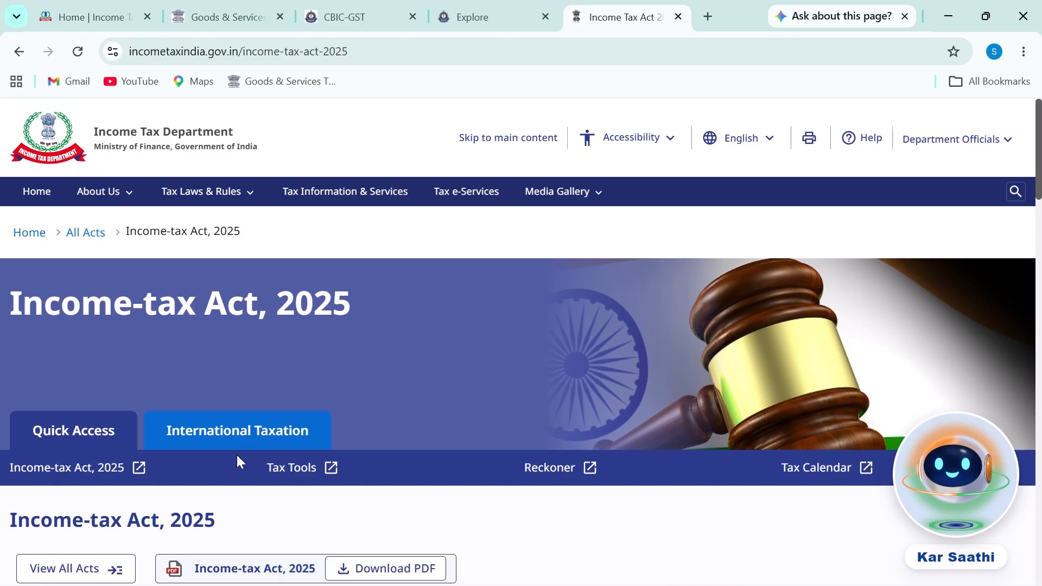
scroll(247, 459, down, 2)
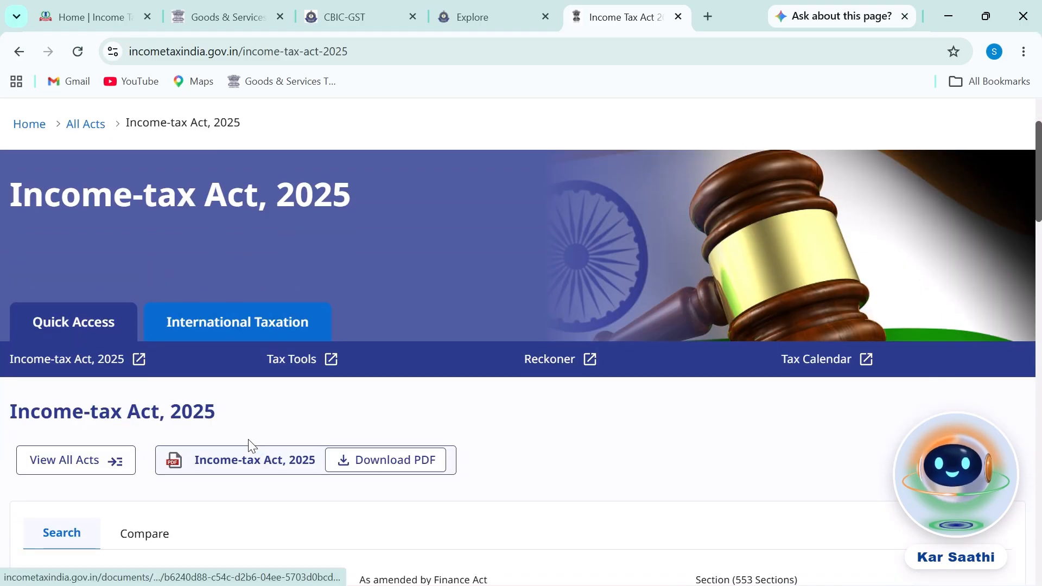
scroll(174, 372, down, 8)
scroll(187, 423, up, 6)
scroll(756, 310, down, 4)
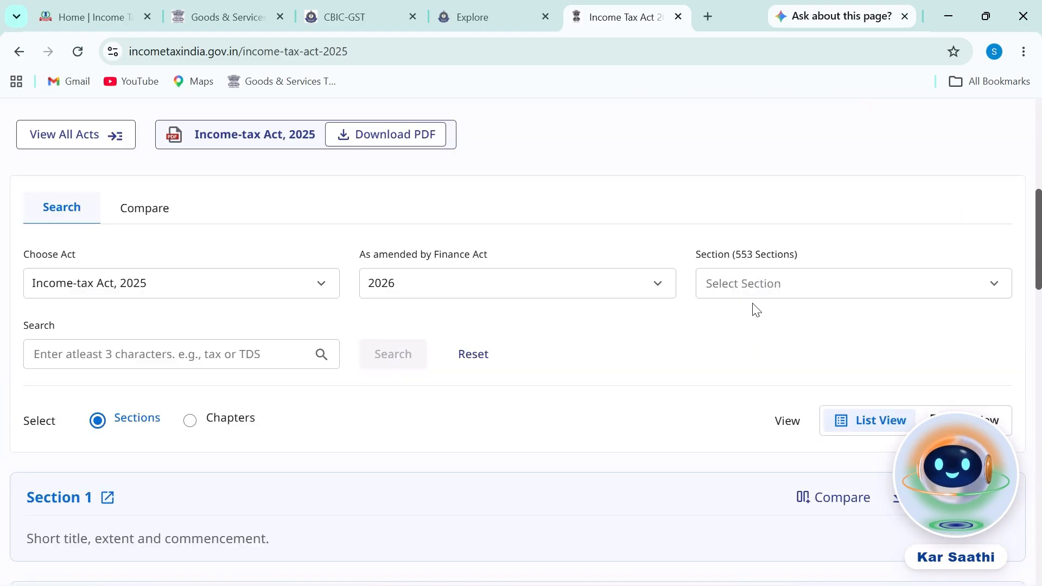
click(762, 289)
click(558, 317)
mouse_move(23, 273)
mouse_down()
mouse_move(221, 280)
mouse_move(159, 253)
mouse_up()
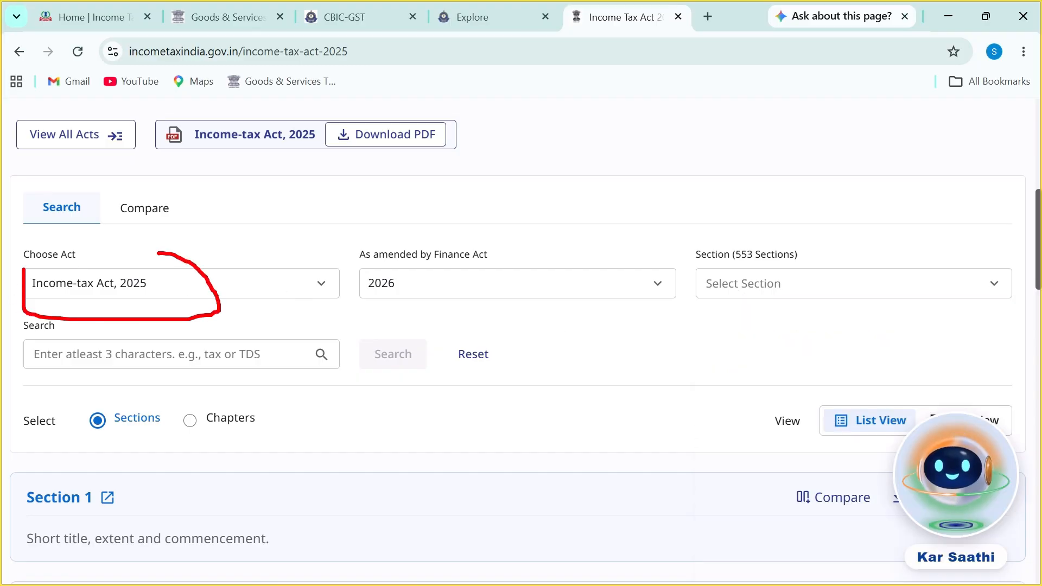
click(159, 294)
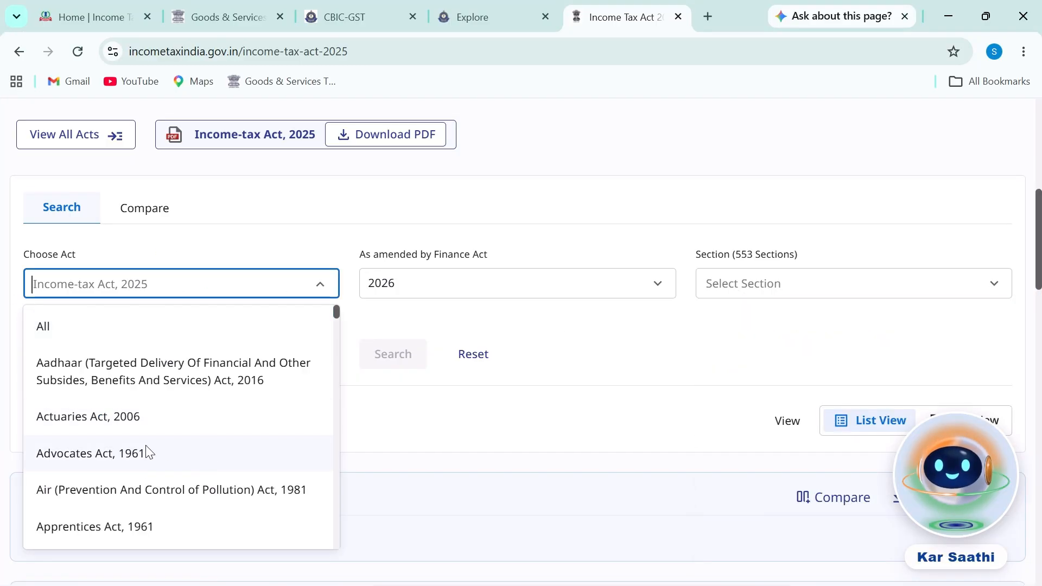
click(228, 283)
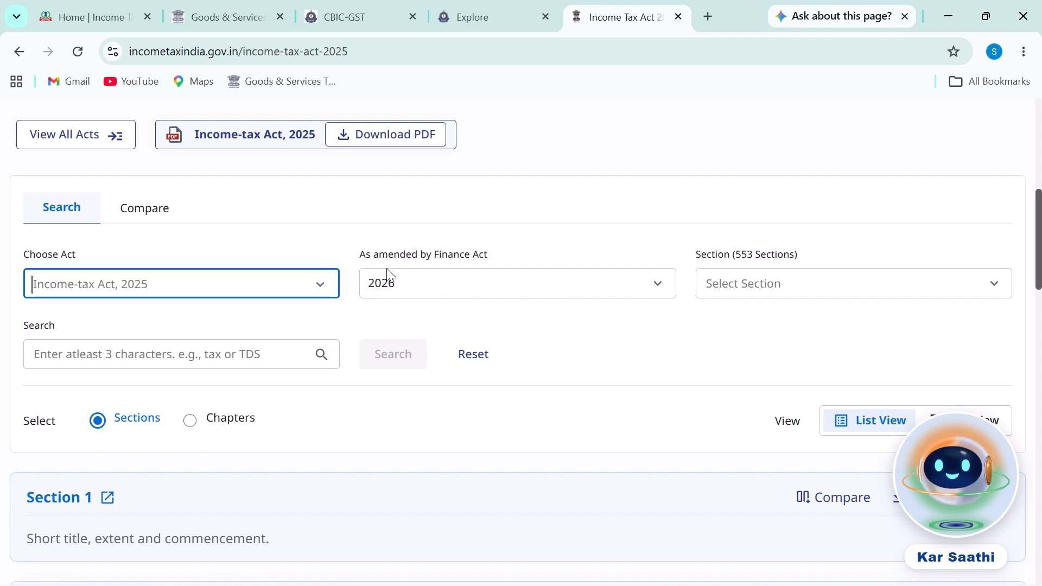
Step: Select Section 393 and mark its 'Tax to be deducted at source' description
click(852, 301)
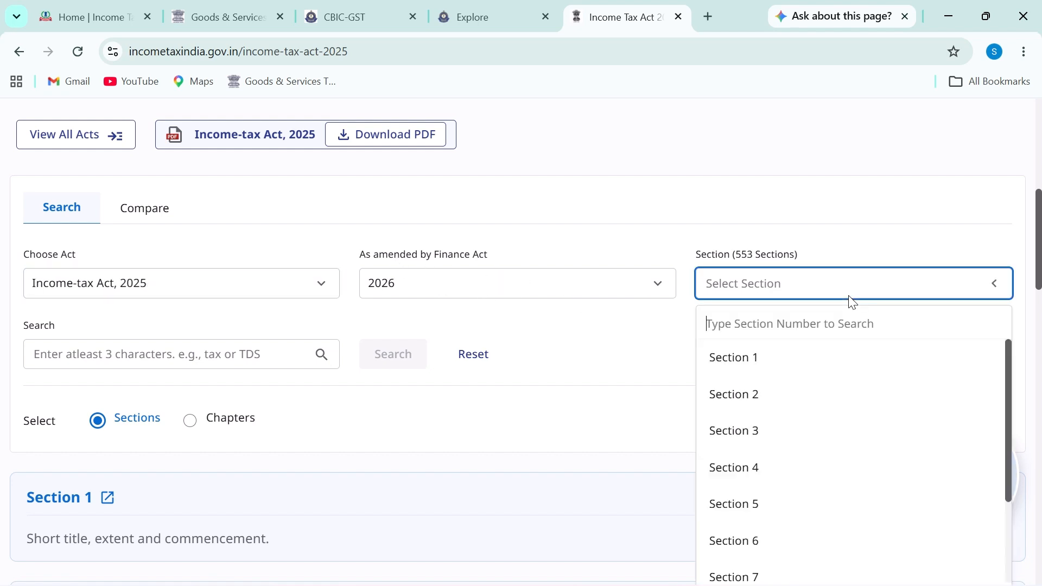
text(393)
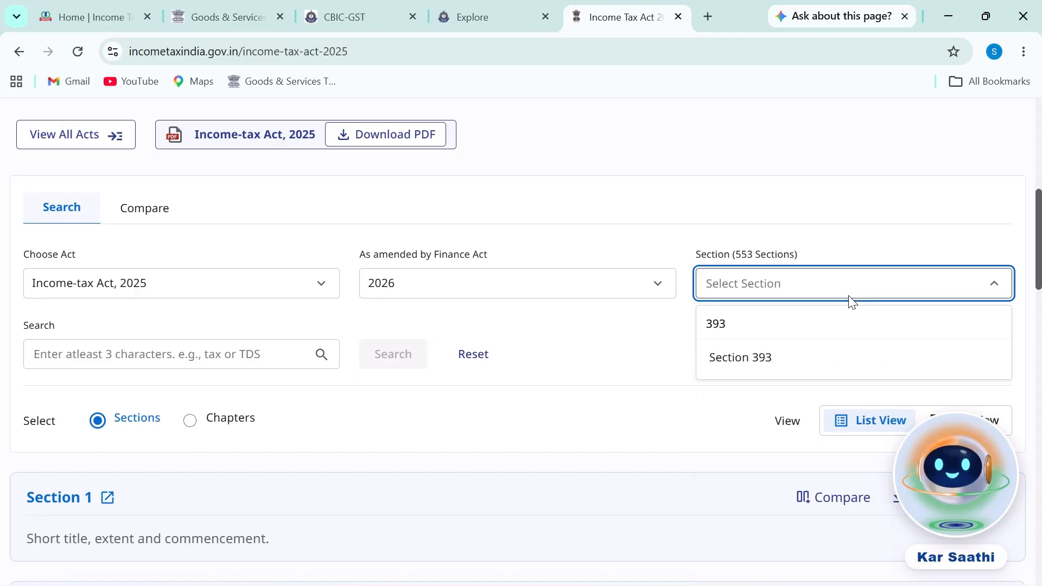
click(774, 366)
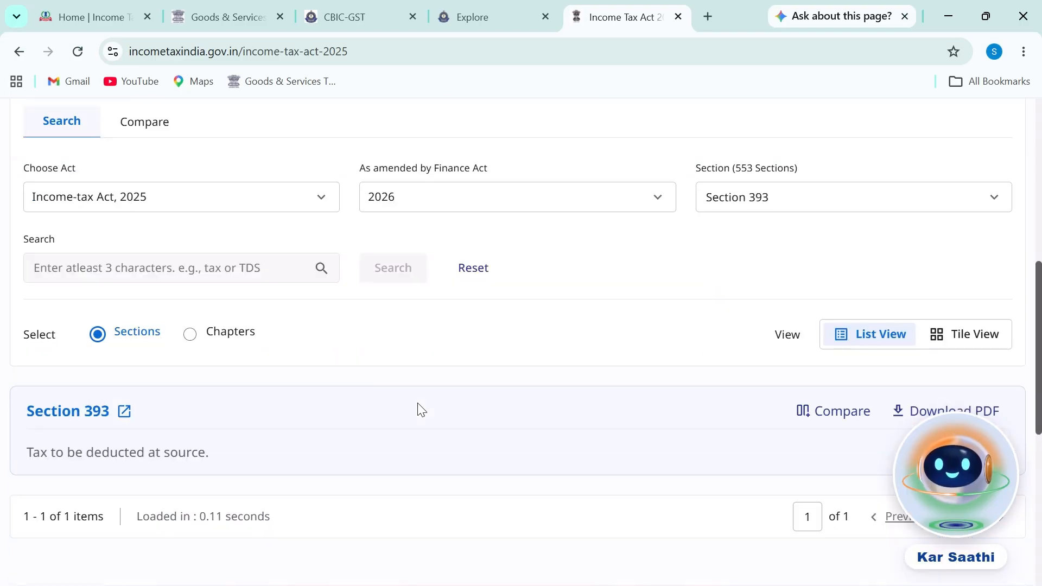
scroll(418, 409, down, 4)
scroll(230, 365, up, 2)
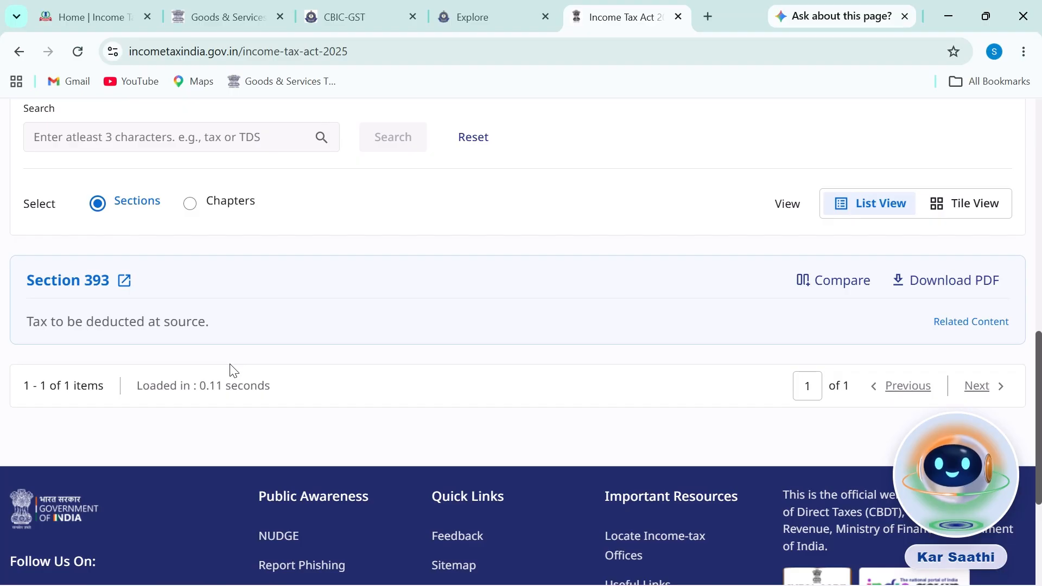
key(ctrl+2)
mouse_move(21, 338)
mouse_down()
mouse_move(194, 340)
mouse_move(229, 333)
mouse_move(229, 310)
mouse_move(18, 302)
mouse_move(16, 339)
mouse_up()
key(Escape)
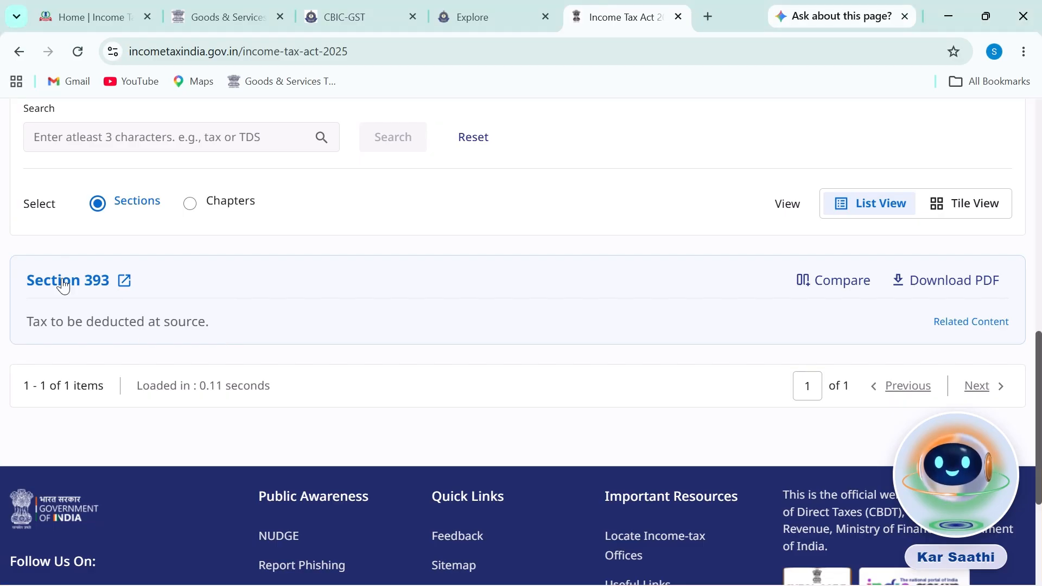
Step: Open Section 393's full text and underline its 'Tax to be deducted at source' heading
click(64, 282)
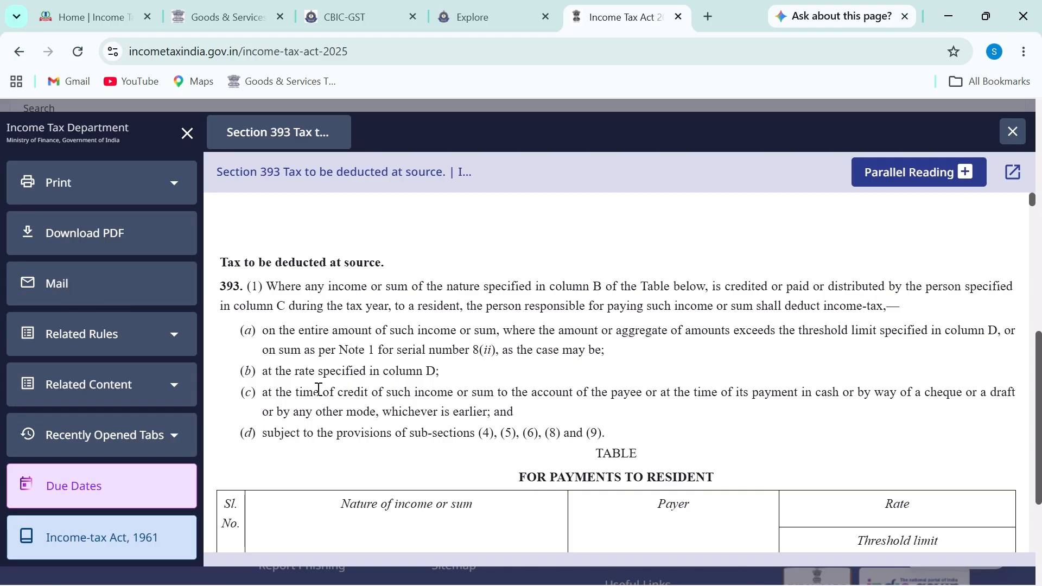
key(ctrl+2)
mouse_move(221, 277)
mouse_down()
mouse_move(381, 276)
mouse_move(413, 246)
mouse_move(360, 244)
mouse_up()
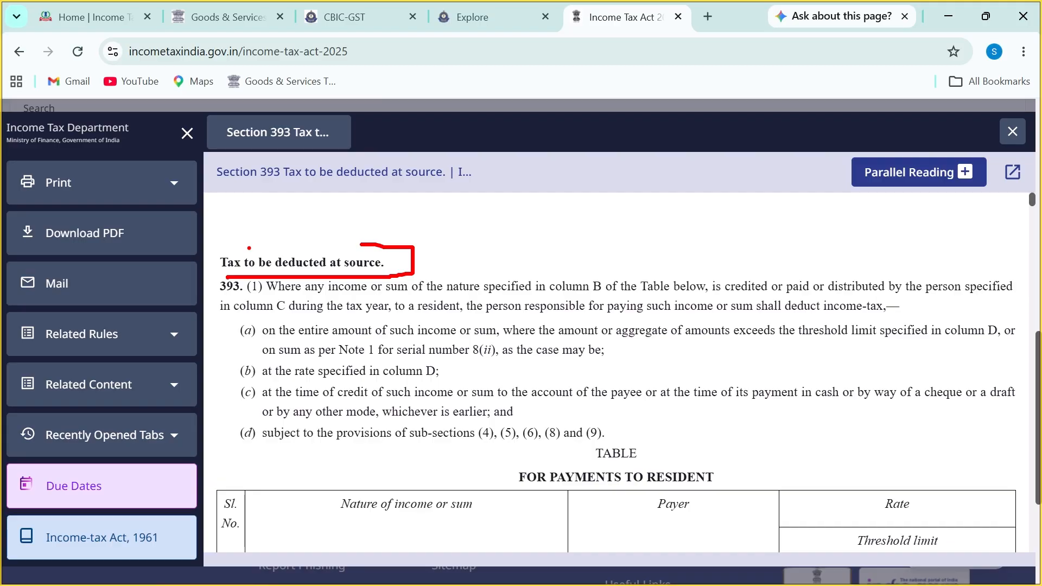
key(Escape)
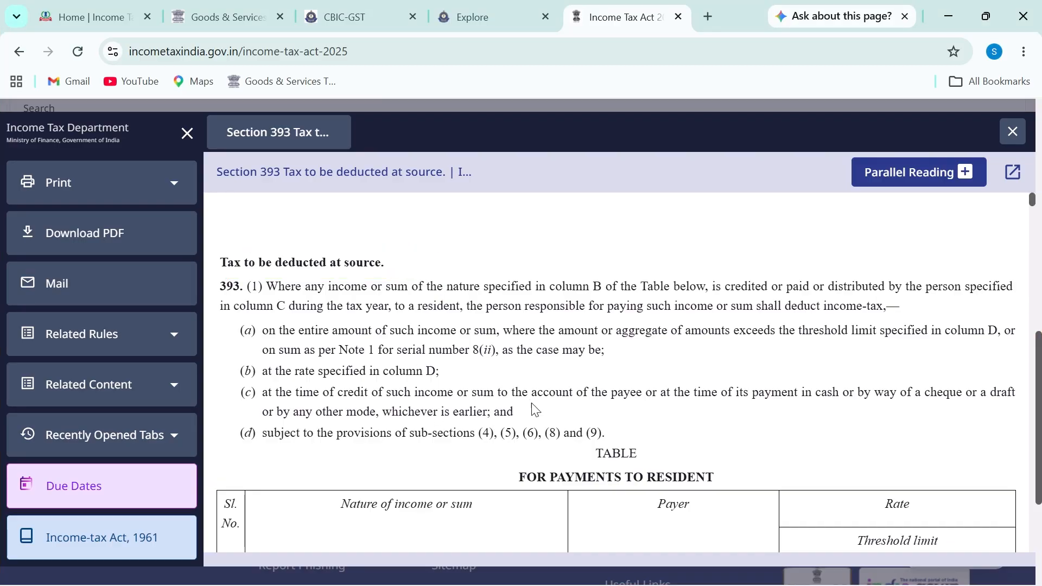
Step: In the table for payments to residents, mark Sl. No., cell A, entry (i) and the column headings
scroll(500, 380, down, 4)
scroll(500, 380, down, 3)
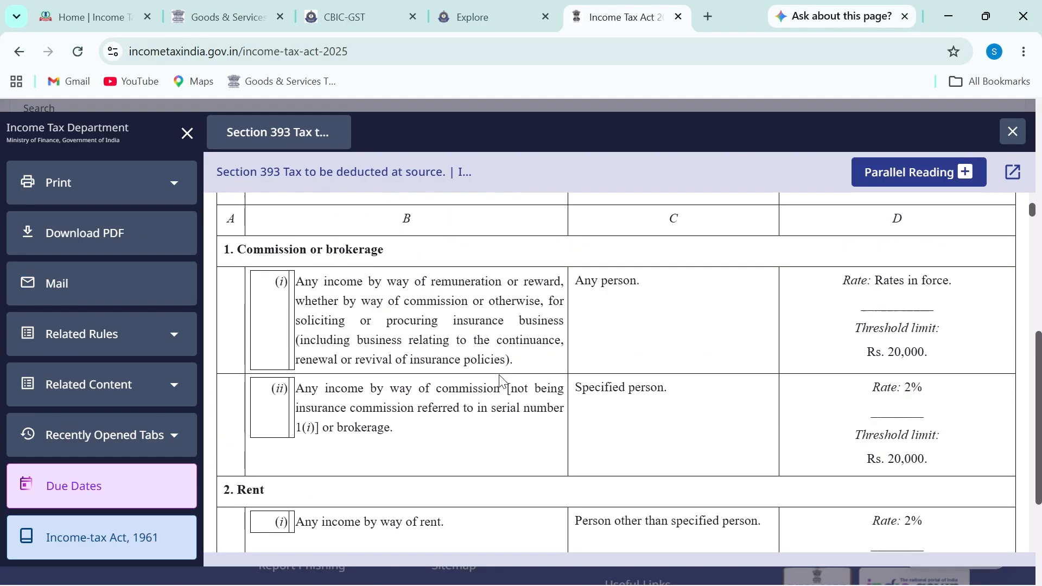
scroll(502, 380, up, 3)
scroll(501, 380, up, 2)
key(ctrl+2)
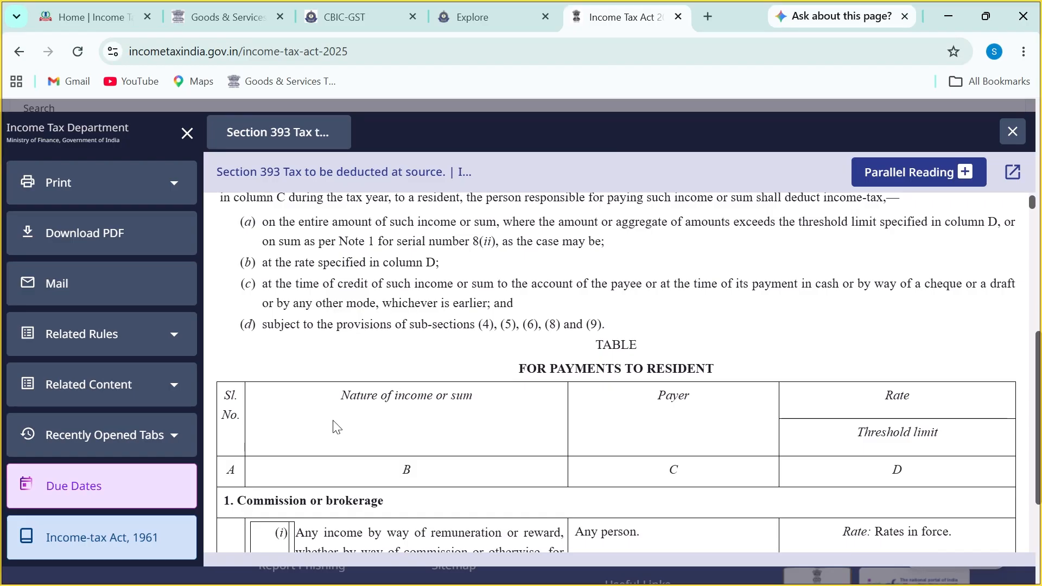
mouse_move(240, 369)
mouse_down()
mouse_move(249, 434)
mouse_move(216, 433)
mouse_move(221, 379)
mouse_up()
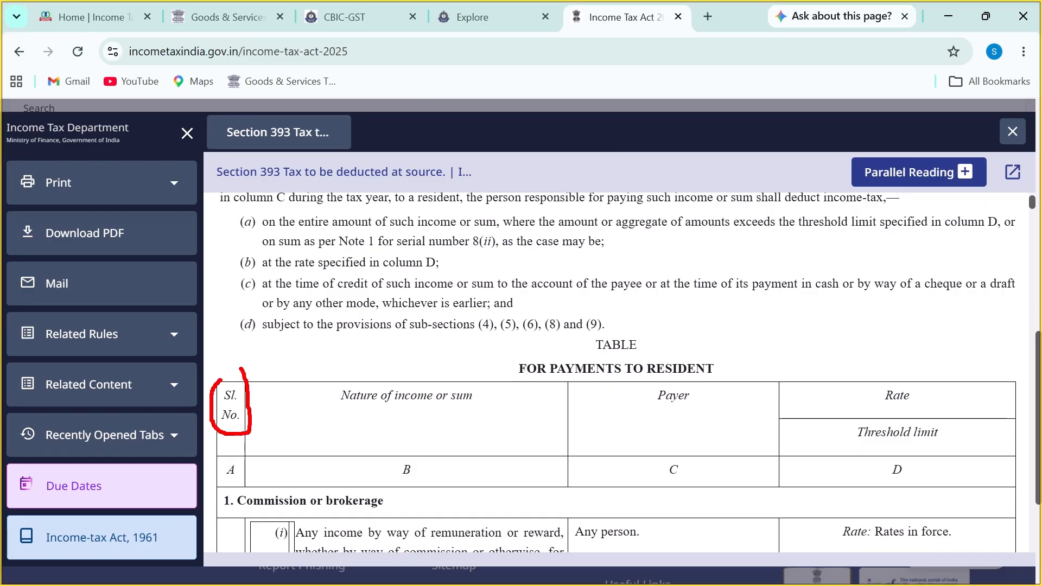
mouse_move(220, 482)
mouse_down()
mouse_move(243, 471)
mouse_move(222, 510)
mouse_move(229, 503)
mouse_up()
drag(269, 539, 295, 541)
drag(342, 413, 470, 413)
drag(655, 412, 713, 411)
drag(879, 413, 927, 411)
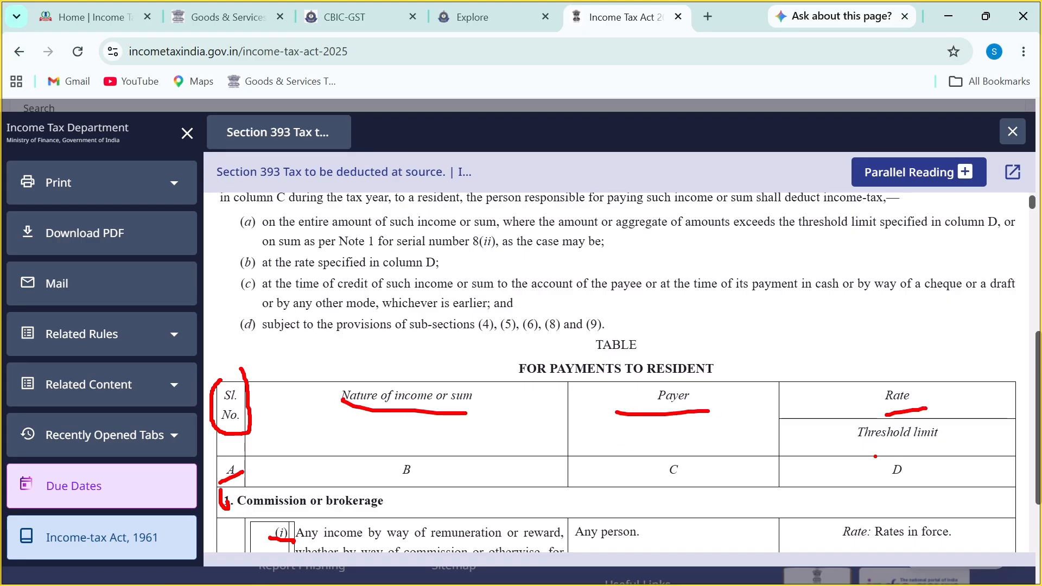
key(Escape)
scroll(367, 435, down, 4)
scroll(367, 435, up, 4)
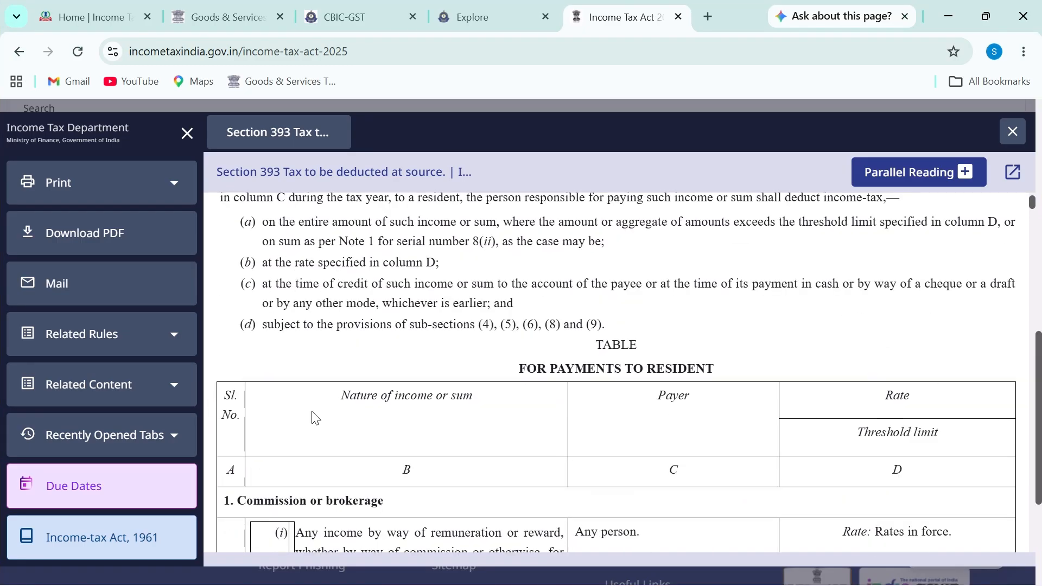
scroll(328, 436, down, 12)
Step: Underline the '8. Other cases' heading and sub-items (i)–(iv), then clear the marks
scroll(328, 436, down, 20)
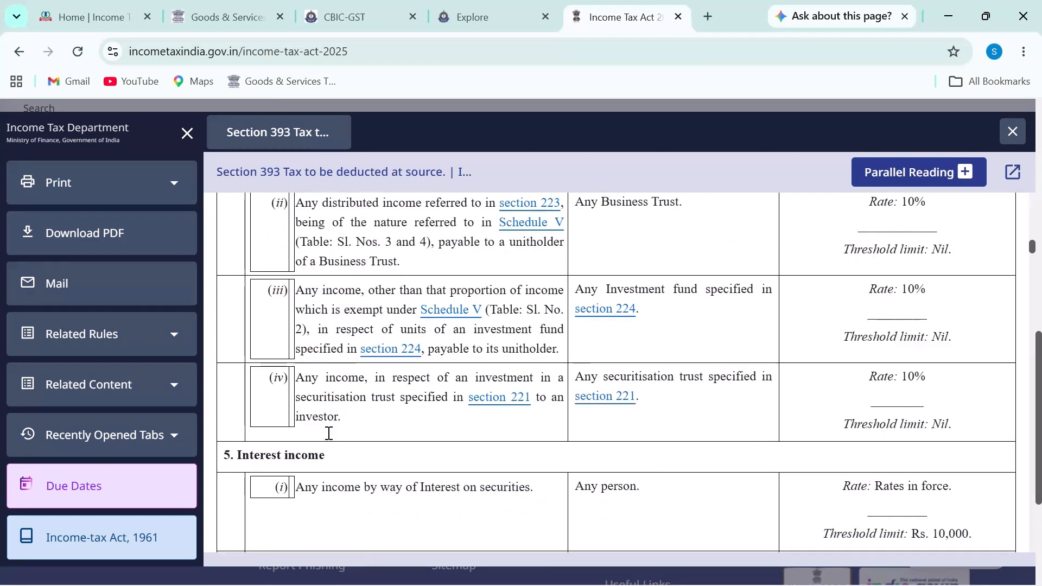
scroll(332, 433, down, 10)
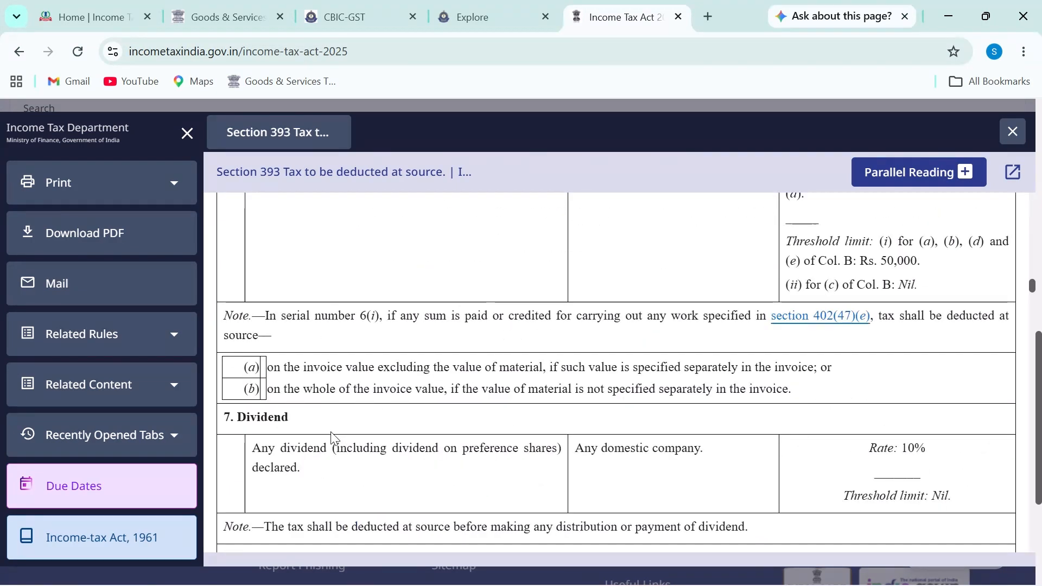
scroll(332, 434, down, 6)
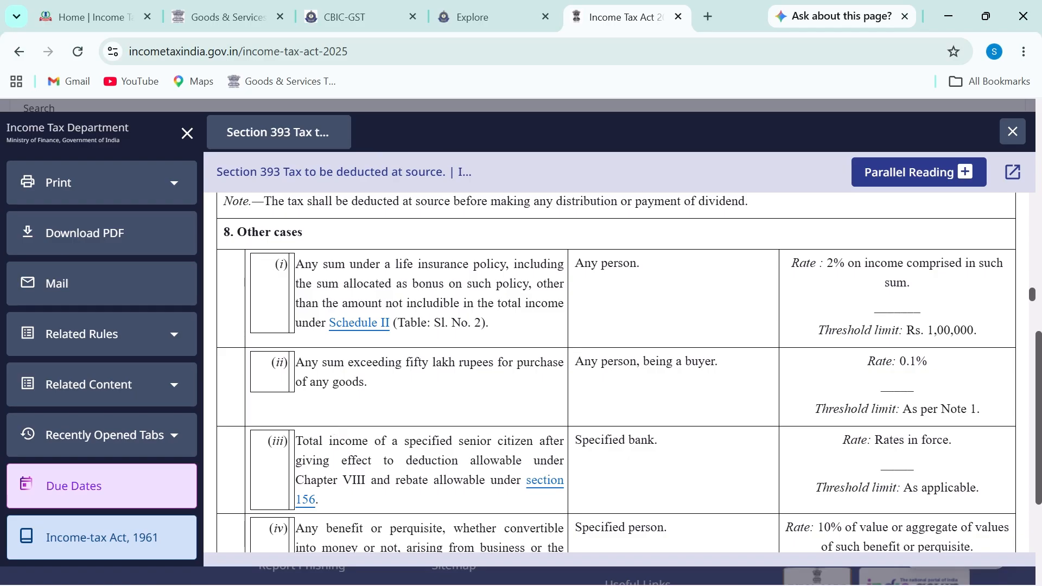
drag(222, 246, 351, 246)
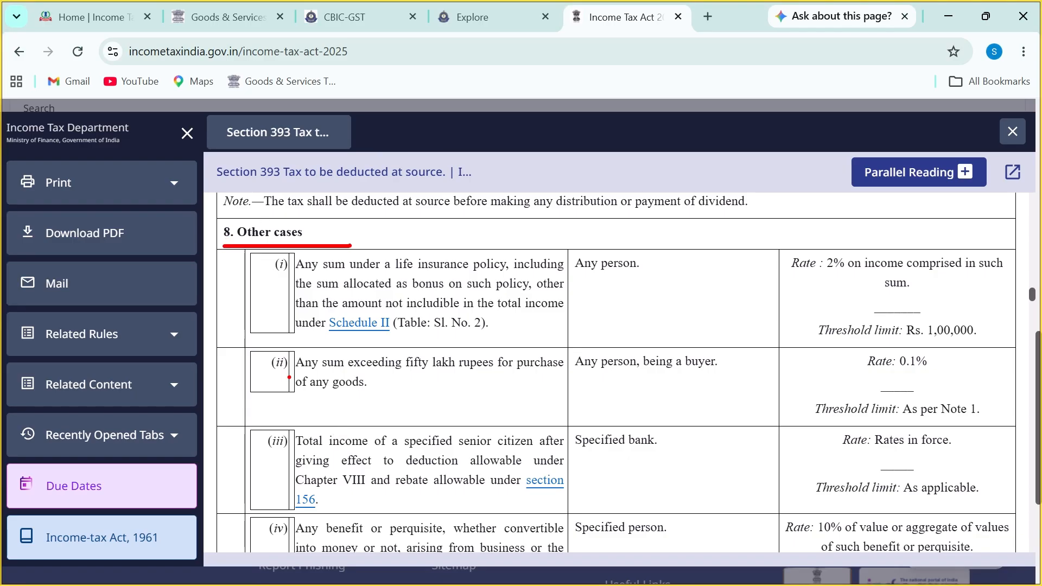
drag(268, 277, 320, 275)
drag(262, 379, 288, 379)
drag(265, 444, 312, 448)
drag(259, 535, 338, 534)
key(Escape)
scroll(321, 482, down, 3)
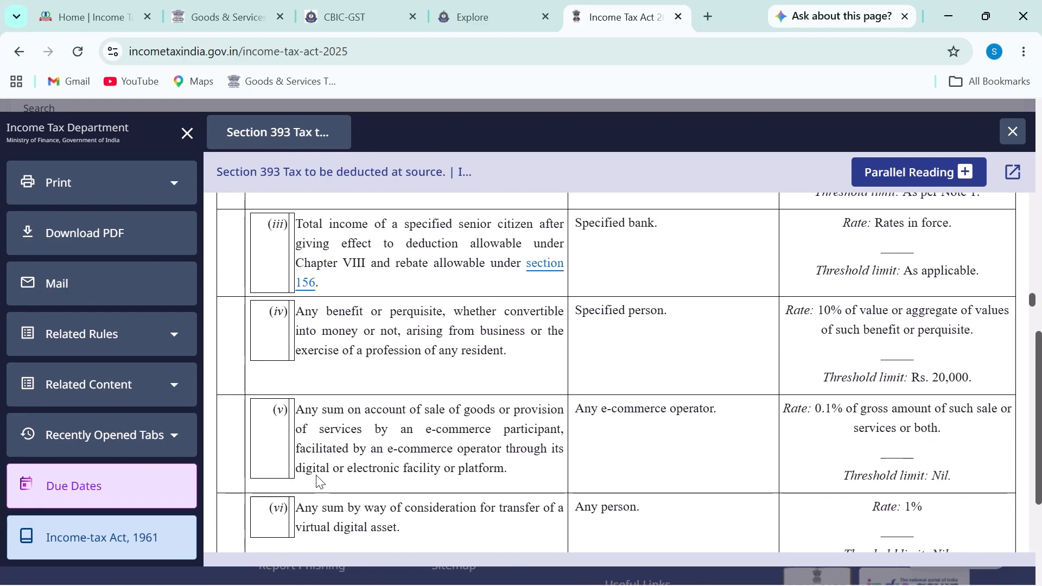
scroll(319, 469, up, 3)
scroll(320, 473, down, 5)
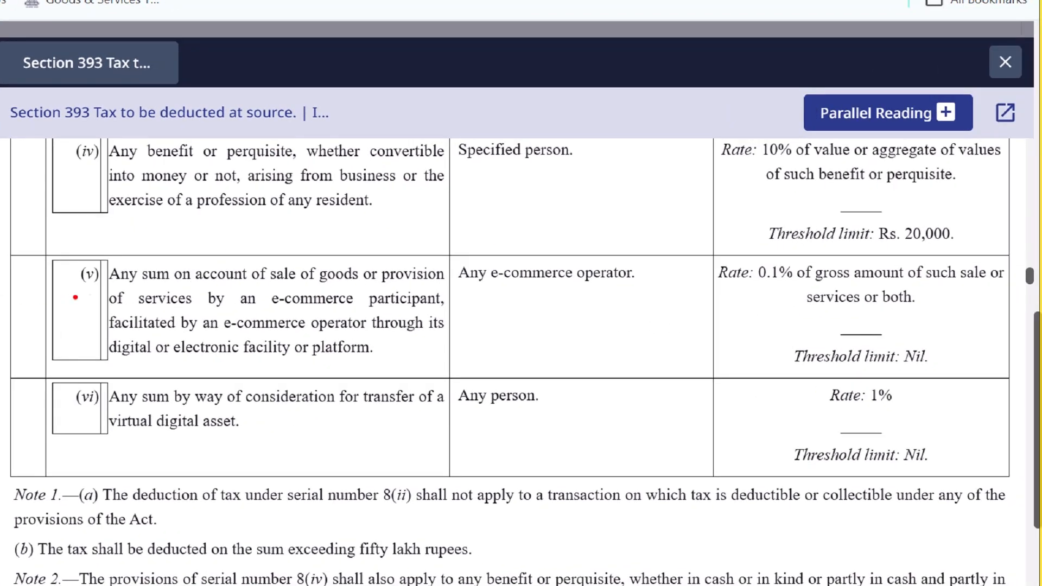
Step: Underline row (v)'s description of e-commerce sales facilitated by an e-commerce operator
drag(66, 293, 87, 289)
drag(114, 285, 444, 282)
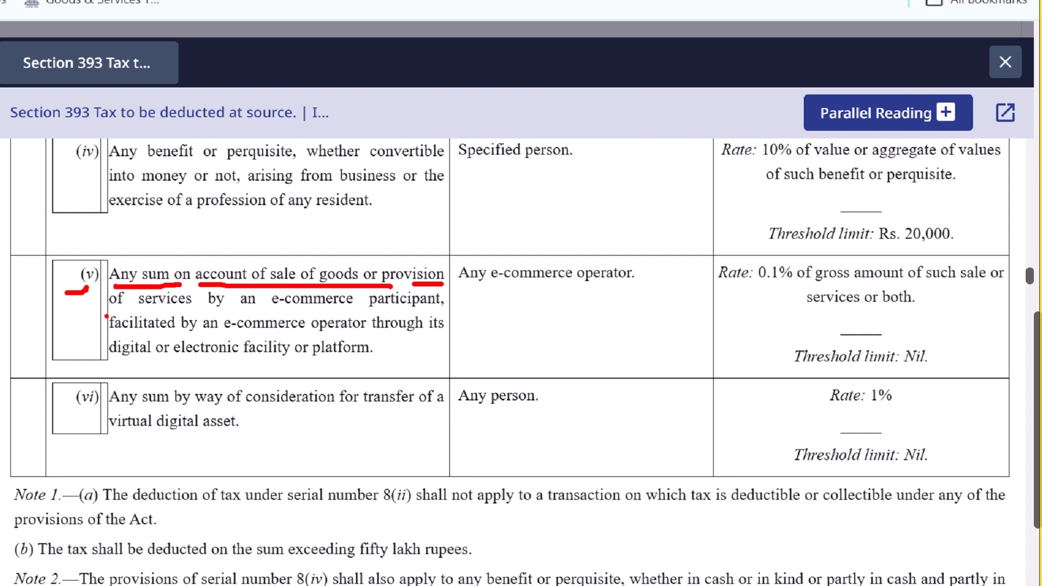
drag(104, 307, 433, 310)
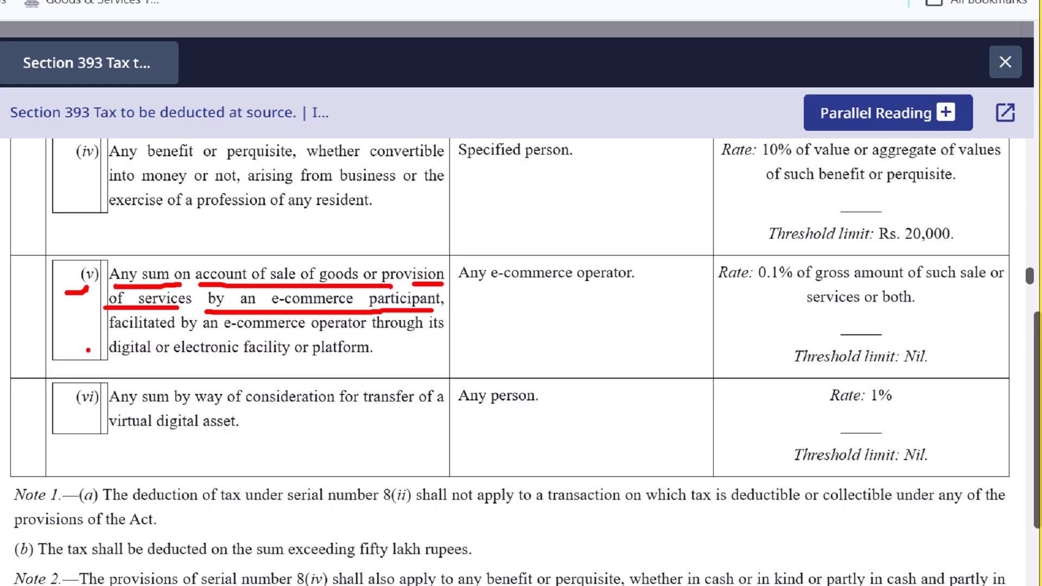
drag(125, 336, 447, 342)
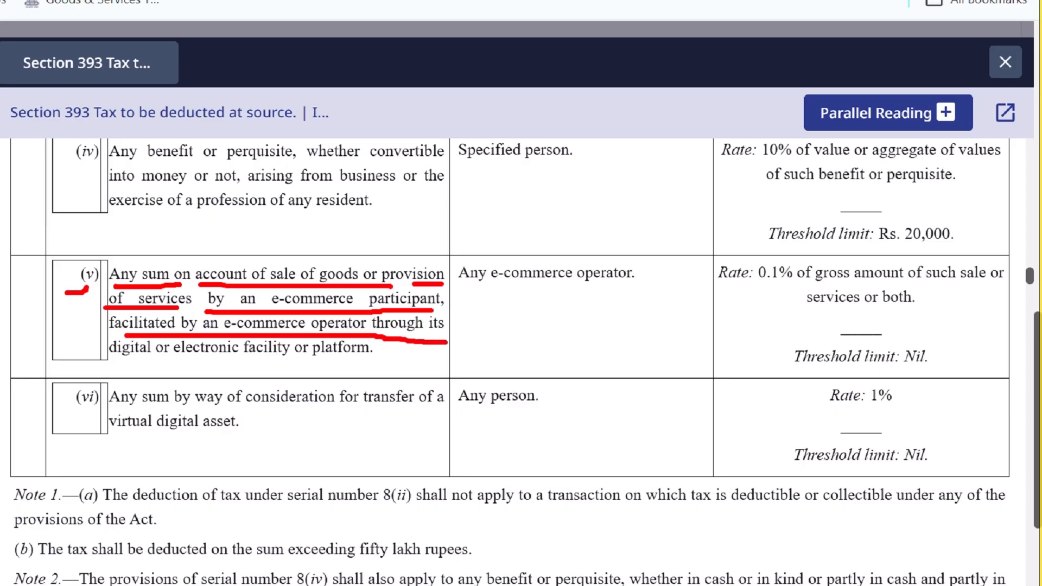
drag(111, 366, 360, 367)
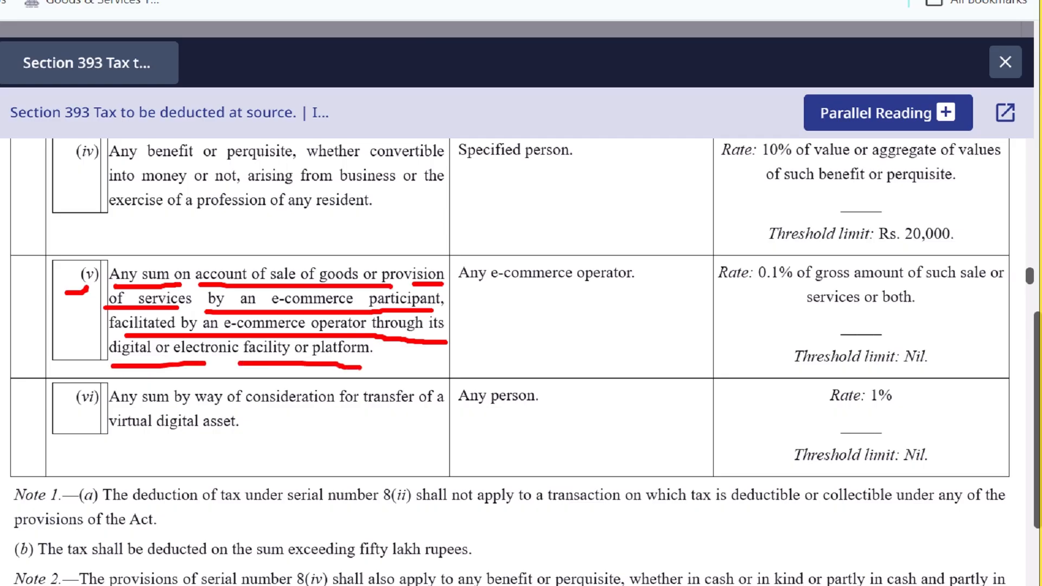
Step: Circle 'Any e-commerce operator', underline the 0.1% of gross sales rate, and circle the Nil threshold
mouse_move(460, 289)
mouse_down()
mouse_move(645, 292)
mouse_move(654, 257)
mouse_move(478, 246)
mouse_move(448, 296)
mouse_move(484, 302)
mouse_up()
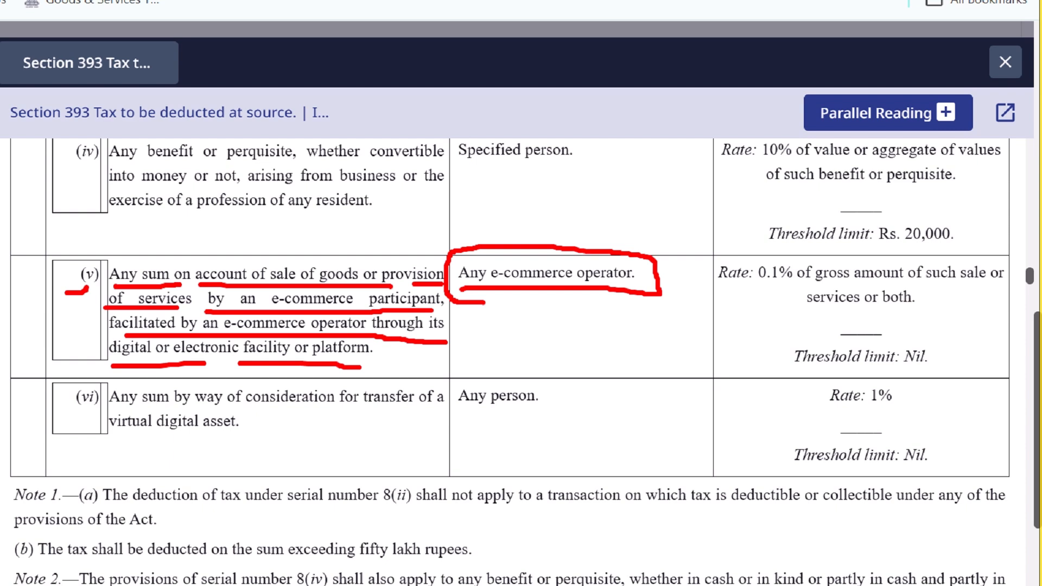
drag(724, 284, 778, 283)
drag(804, 286, 985, 283)
drag(790, 313, 930, 307)
mouse_move(792, 334)
mouse_down()
mouse_move(908, 378)
mouse_move(874, 333)
mouse_move(794, 334)
mouse_up()
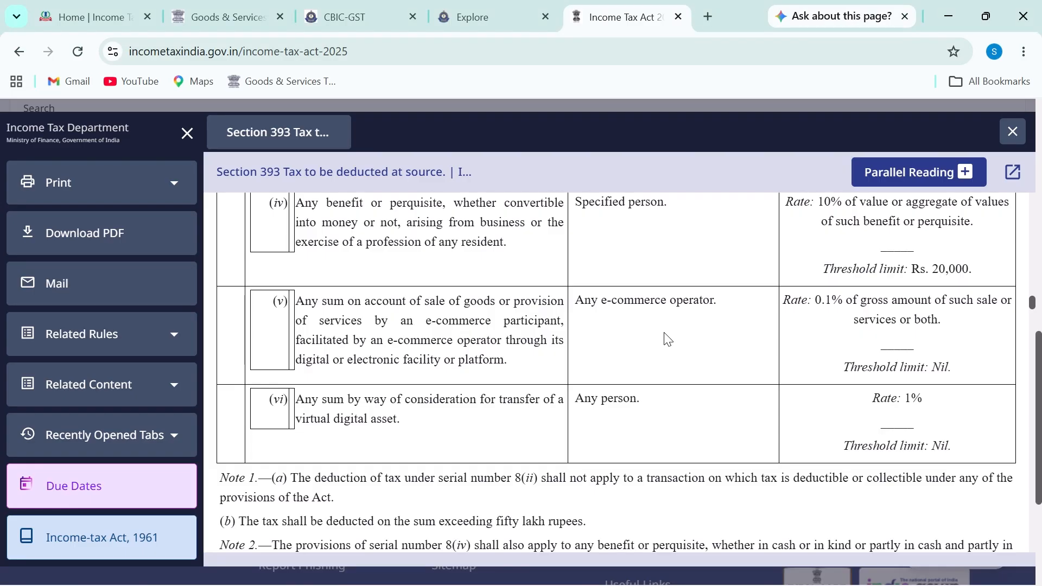
Step: Underline sub-section (4)'s opening text and circle column B of the No Deduction at Source table
scroll(538, 340, down, 5)
scroll(636, 353, down, 20)
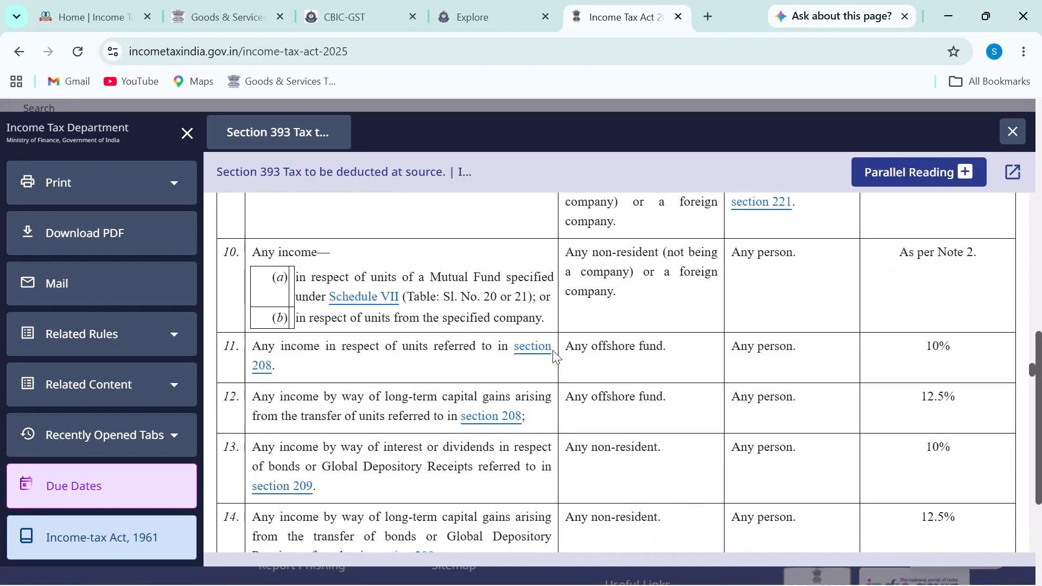
scroll(554, 351, down, 20)
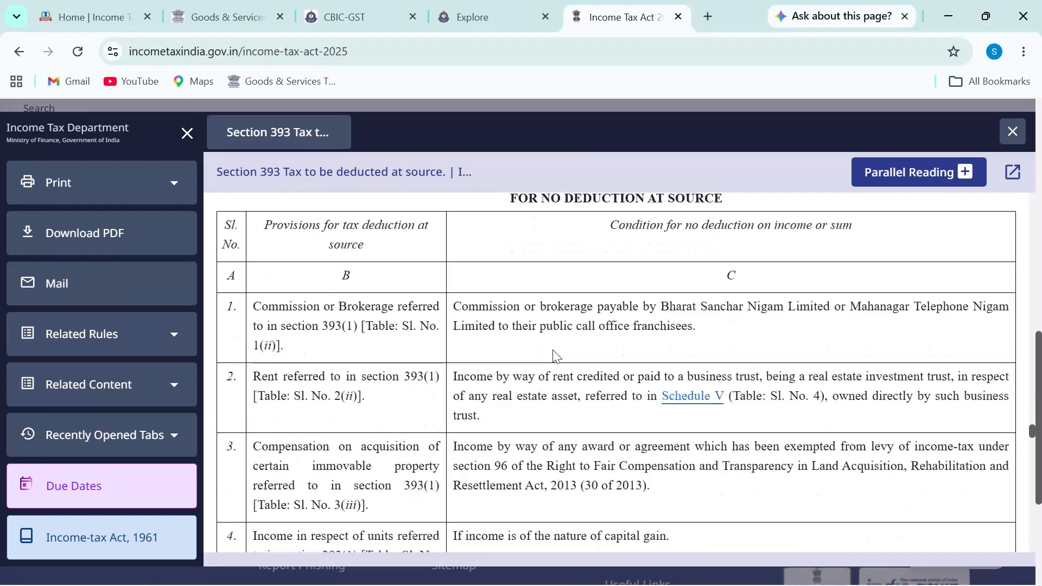
scroll(554, 353, up, 10)
scroll(554, 351, down, 5)
scroll(557, 349, up, 5)
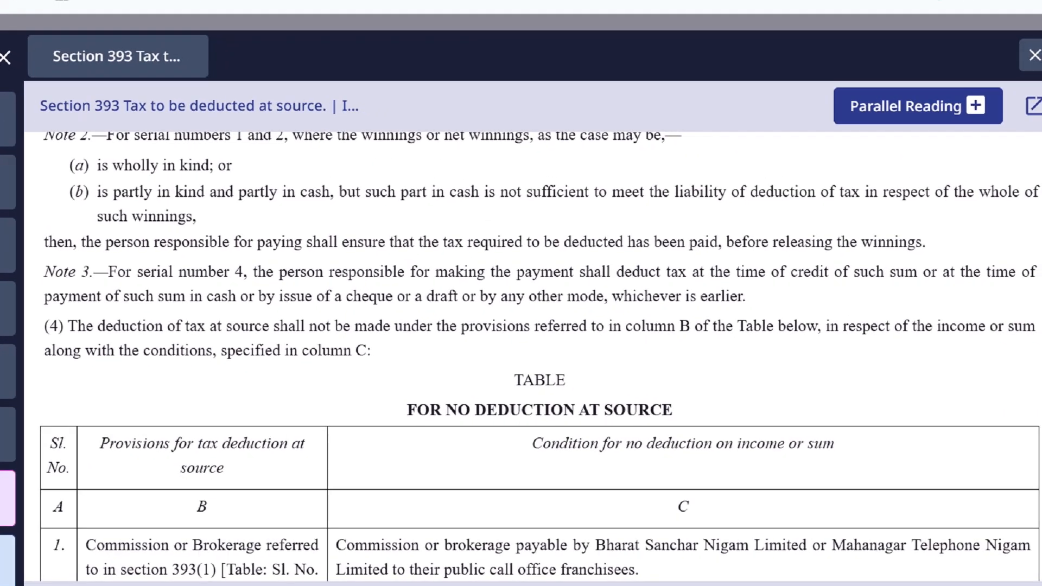
drag(76, 338, 307, 339)
mouse_move(368, 344)
mouse_down()
mouse_move(574, 336)
mouse_move(700, 351)
mouse_up()
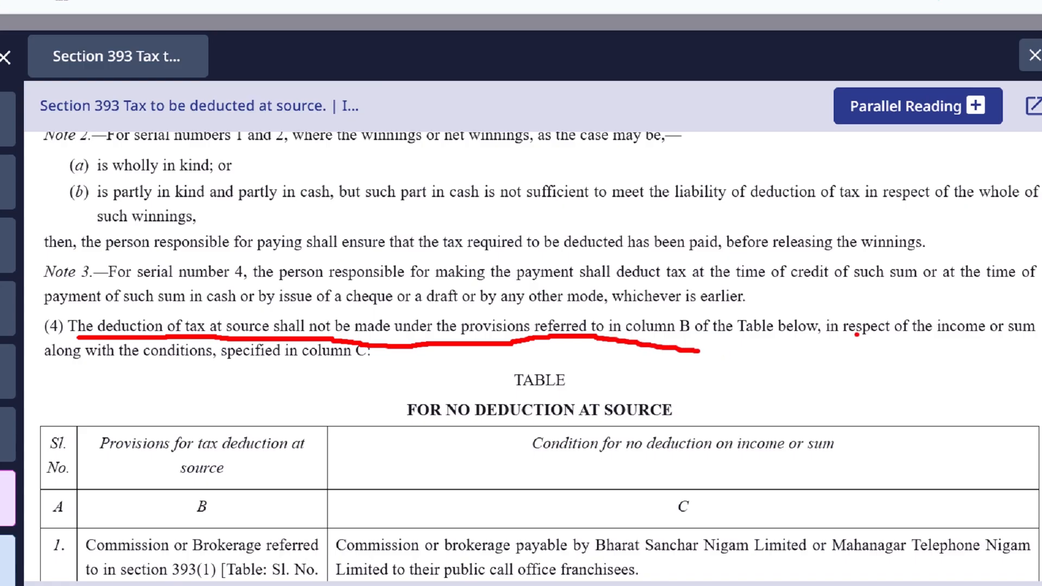
drag(717, 341, 865, 341)
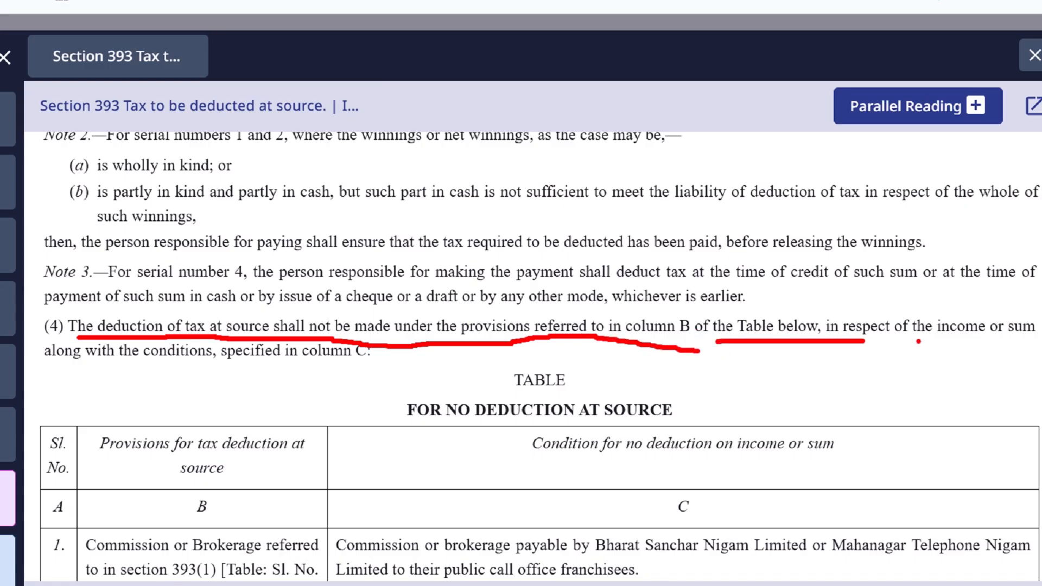
drag(941, 339, 1014, 341)
mouse_move(171, 492)
mouse_down()
mouse_move(230, 482)
mouse_move(214, 482)
mouse_up()
drag(63, 358, 375, 366)
key(Escape)
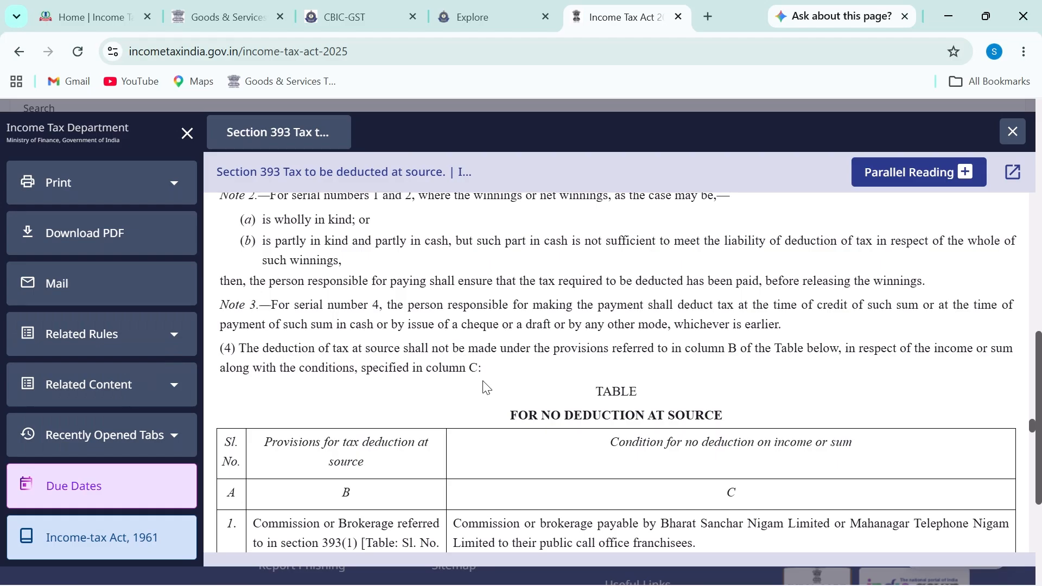
Step: Scroll the no-deduction table to row 11, e-commerce operator payments exempt up to Rs. 5,00,000
scroll(512, 473, down, 13)
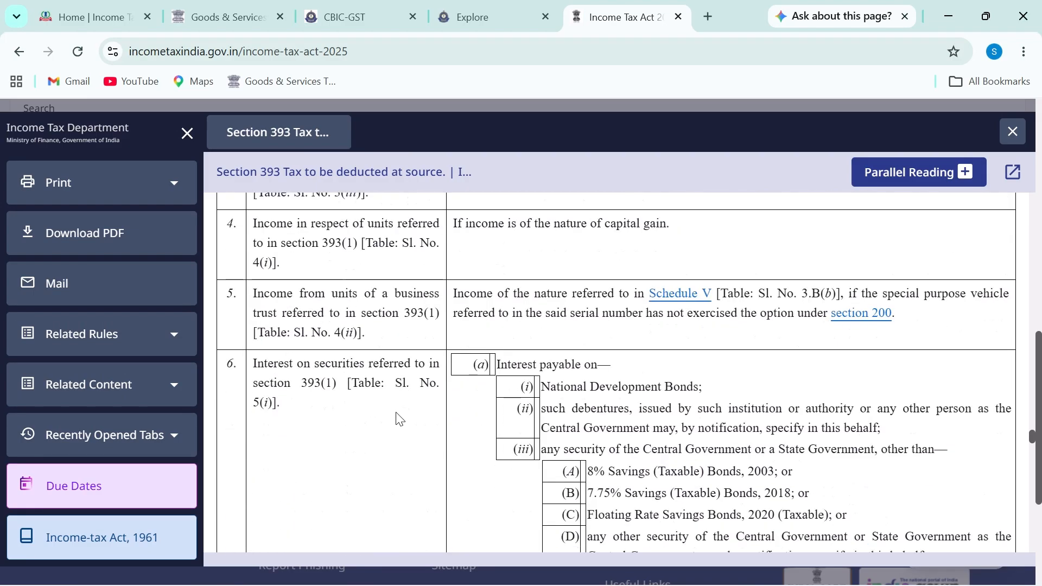
scroll(390, 414, down, 12)
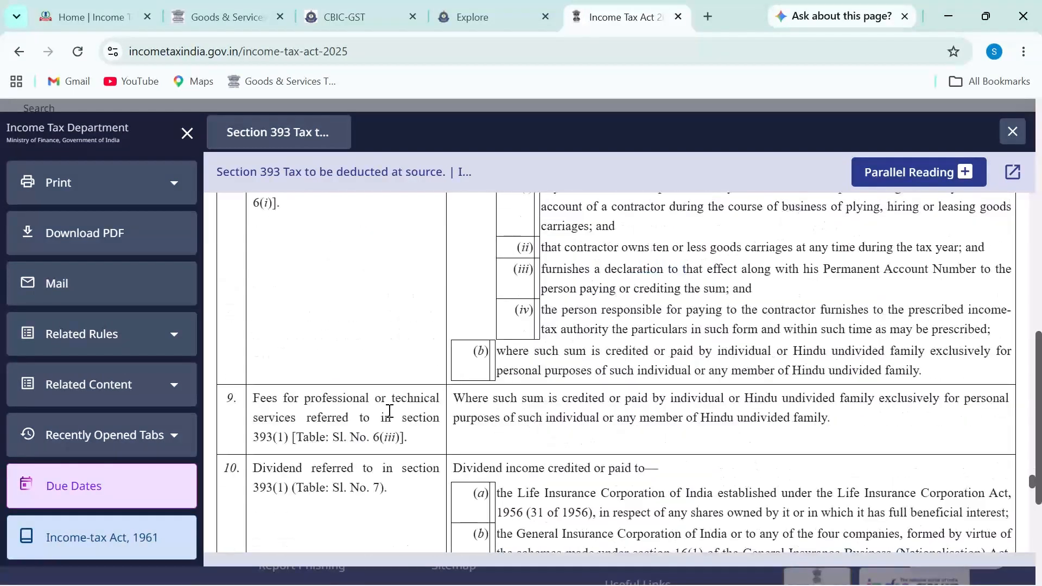
scroll(390, 416, down, 8)
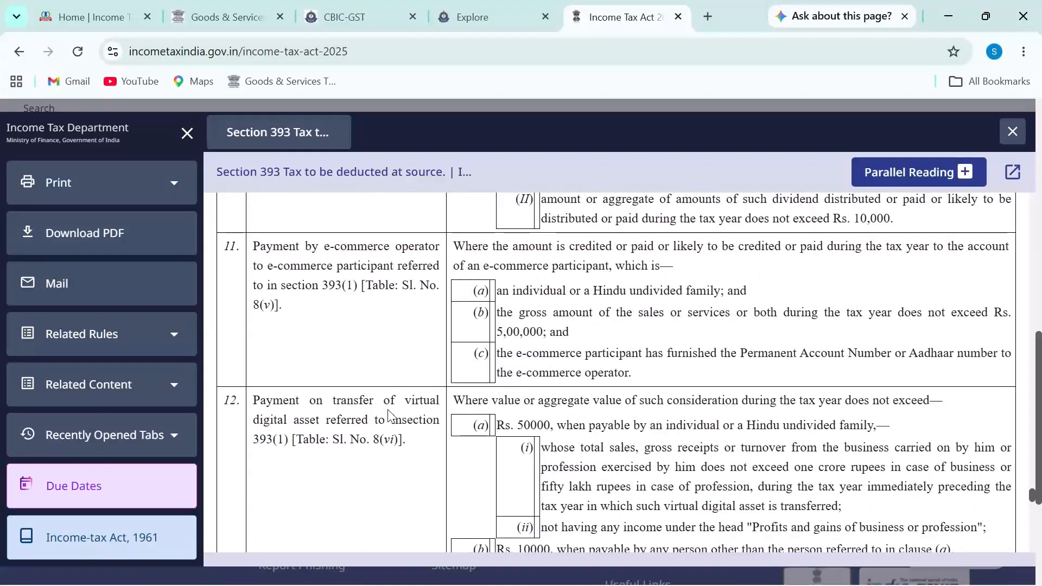
scroll(389, 415, up, 2)
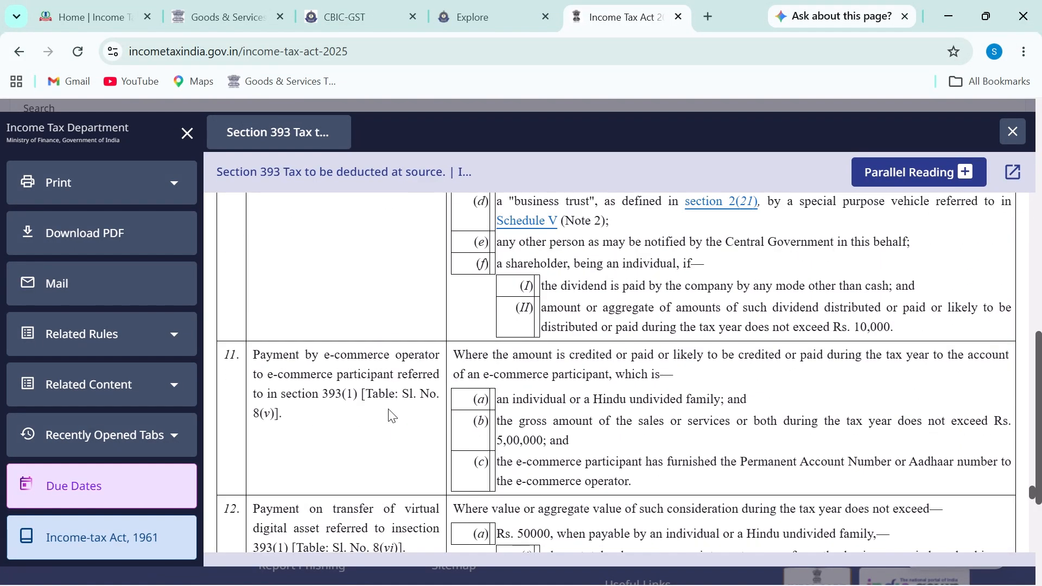
scroll(390, 415, down, 2)
scroll(389, 416, up, 2)
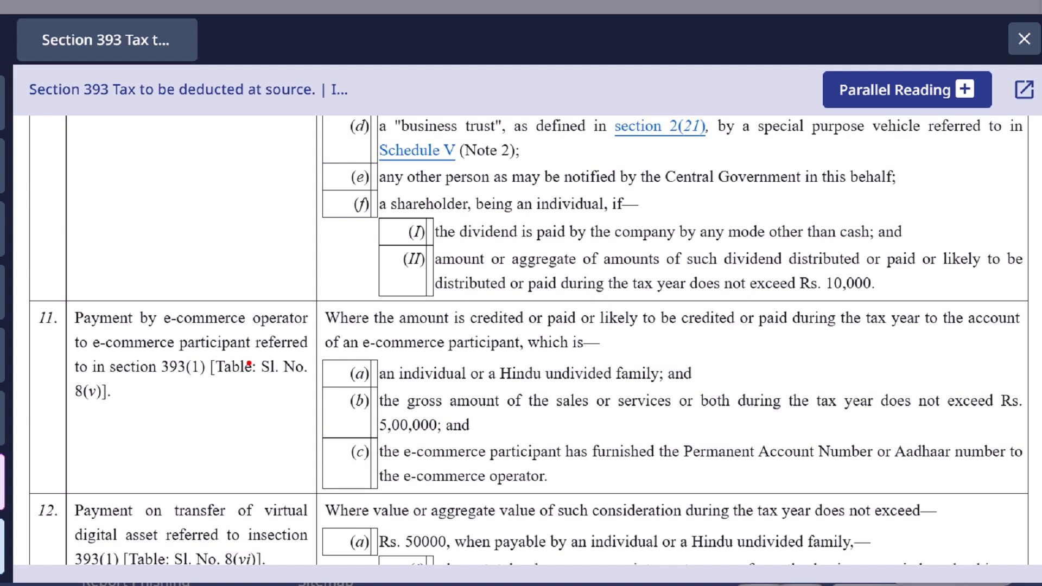
drag(97, 332, 321, 327)
drag(82, 359, 319, 352)
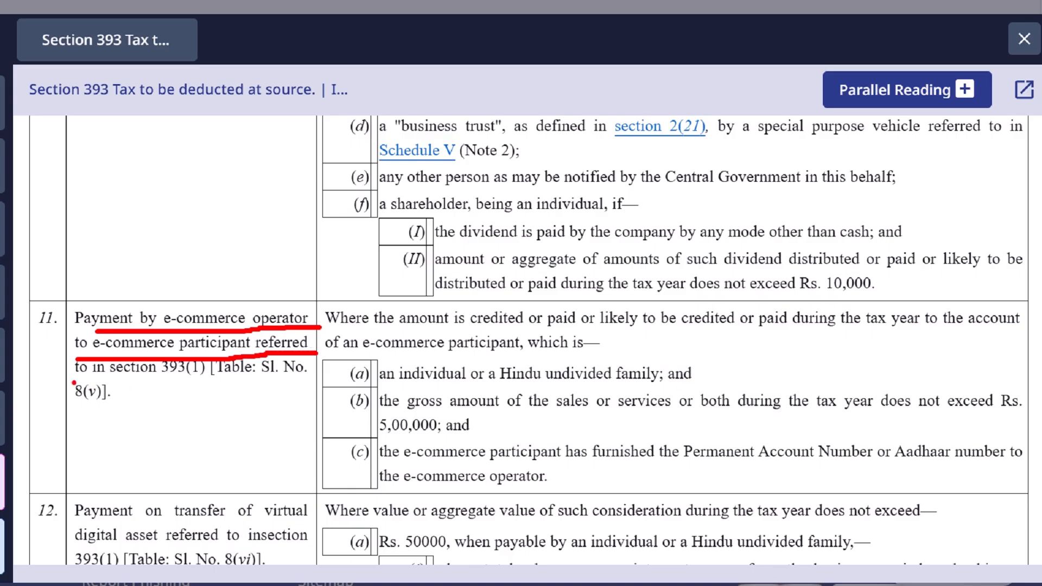
drag(107, 381, 186, 378)
key(ctrl+z)
key(ctrl+z)
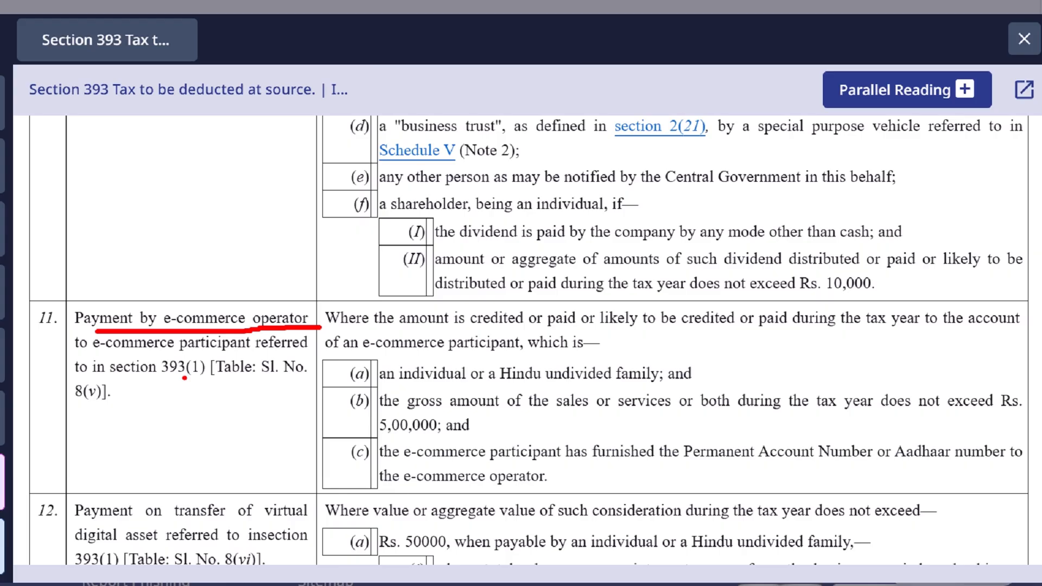
drag(113, 380, 182, 382)
drag(228, 381, 314, 381)
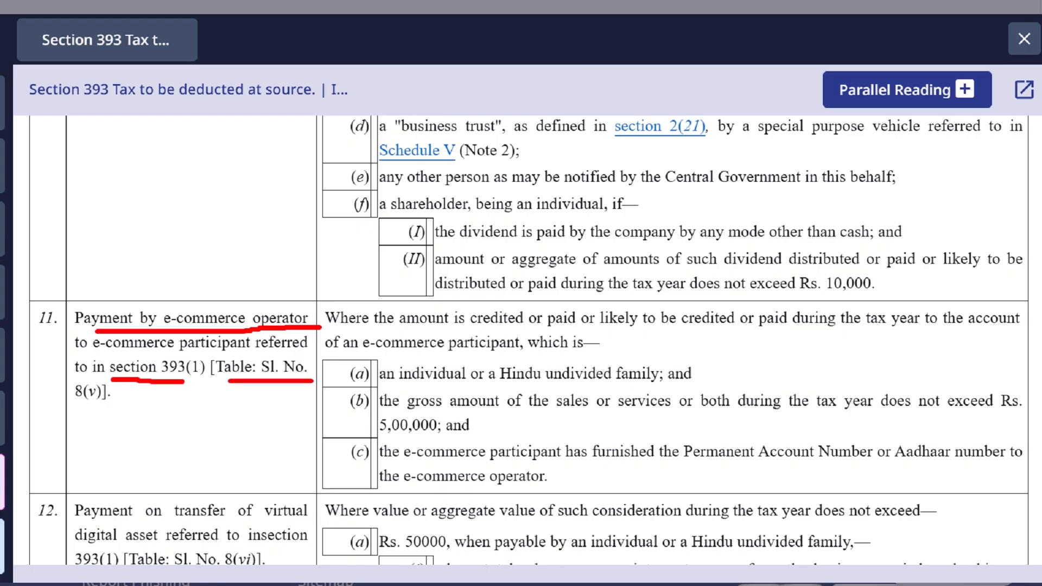
drag(74, 416, 108, 411)
drag(119, 374, 103, 413)
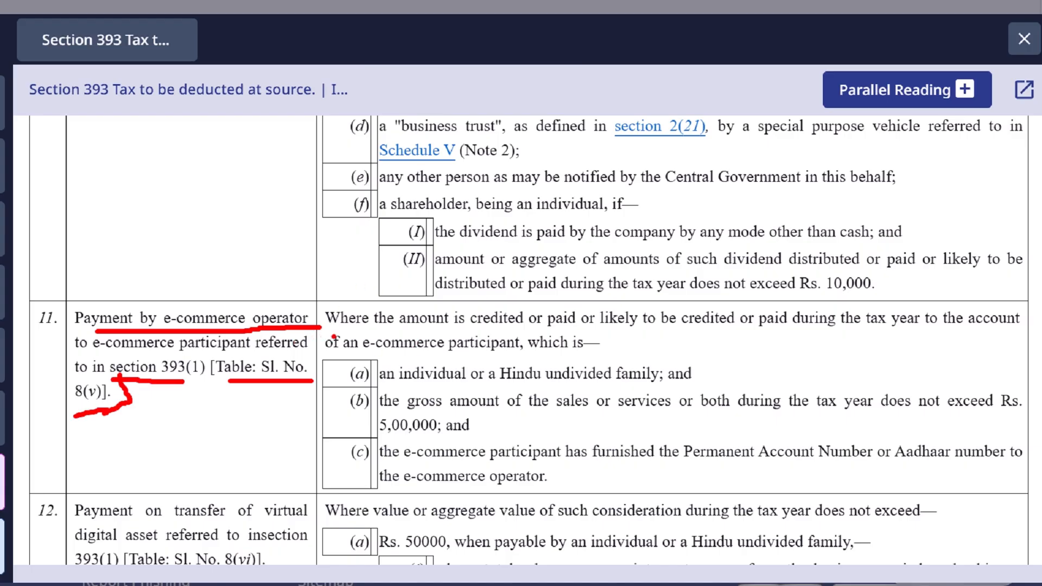
drag(335, 336, 452, 327)
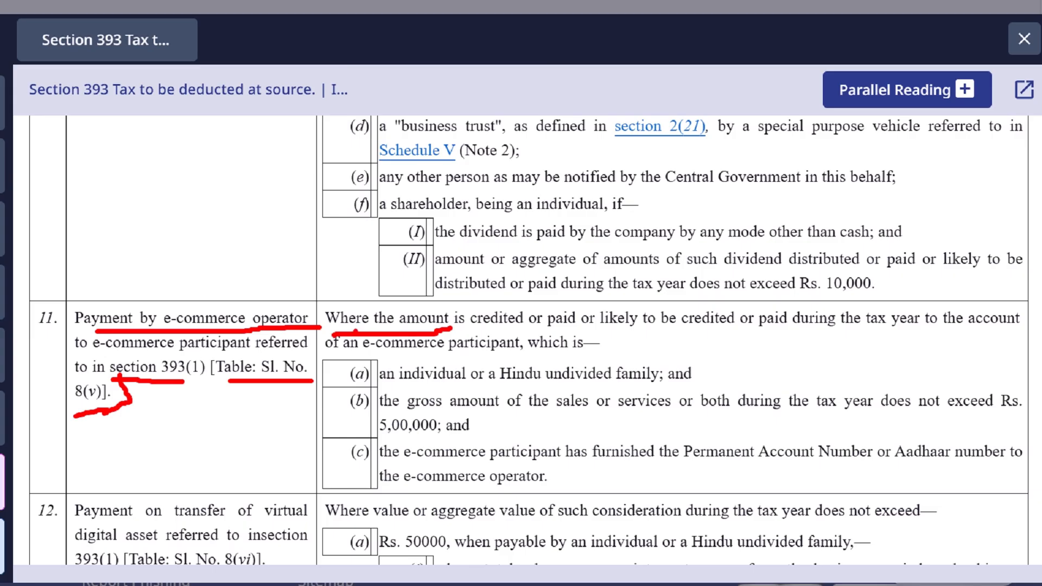
drag(457, 331, 938, 331)
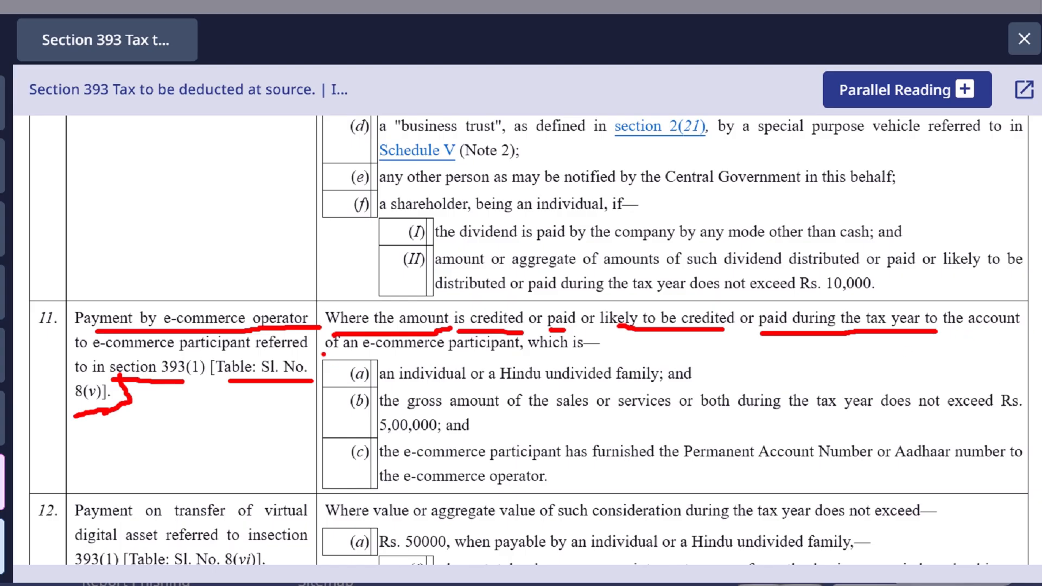
drag(324, 353, 591, 354)
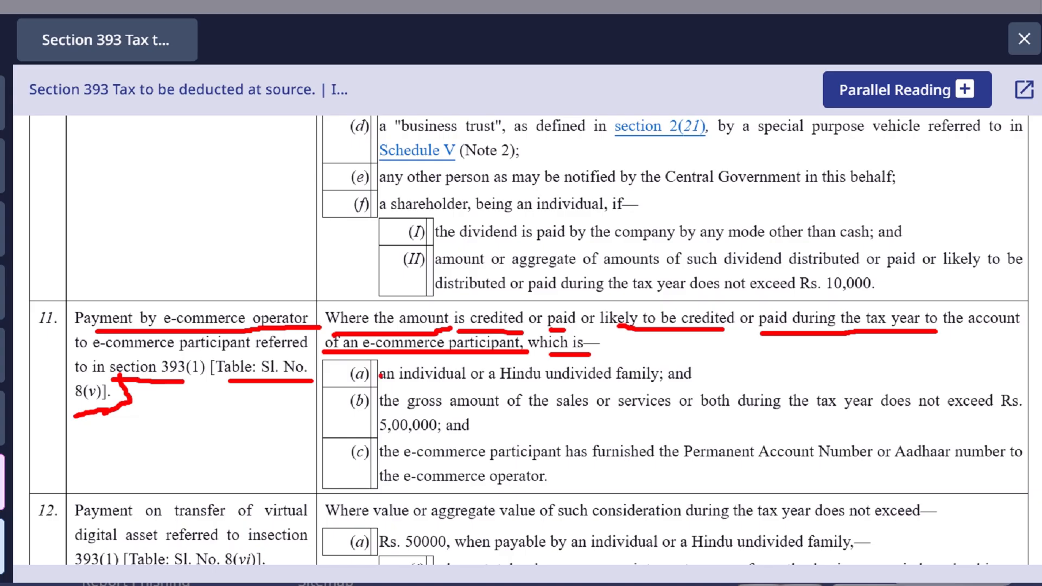
mouse_move(343, 380)
mouse_down()
mouse_move(390, 362)
mouse_move(498, 388)
mouse_move(664, 385)
mouse_up()
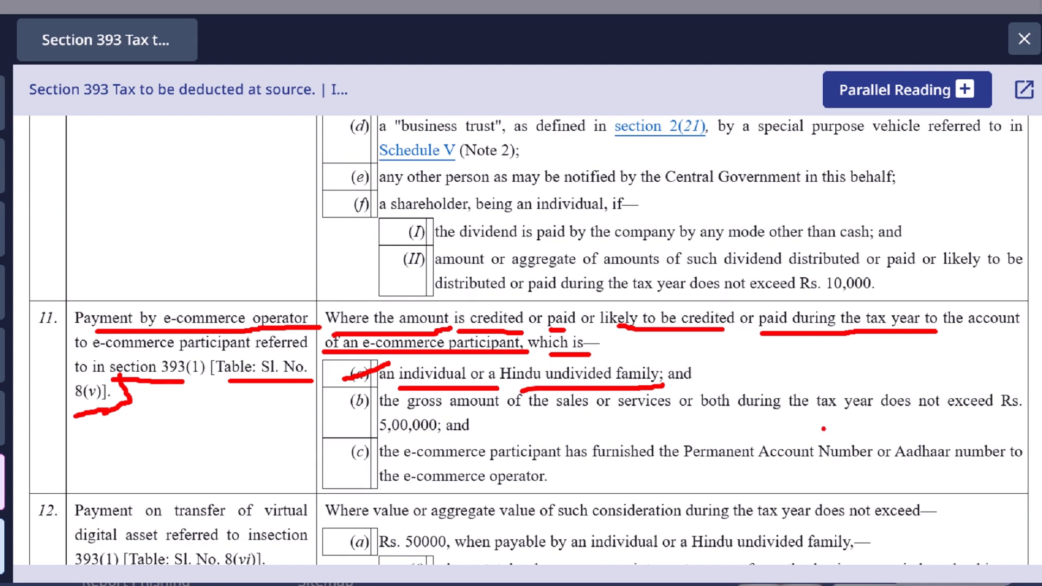
drag(773, 413, 1032, 408)
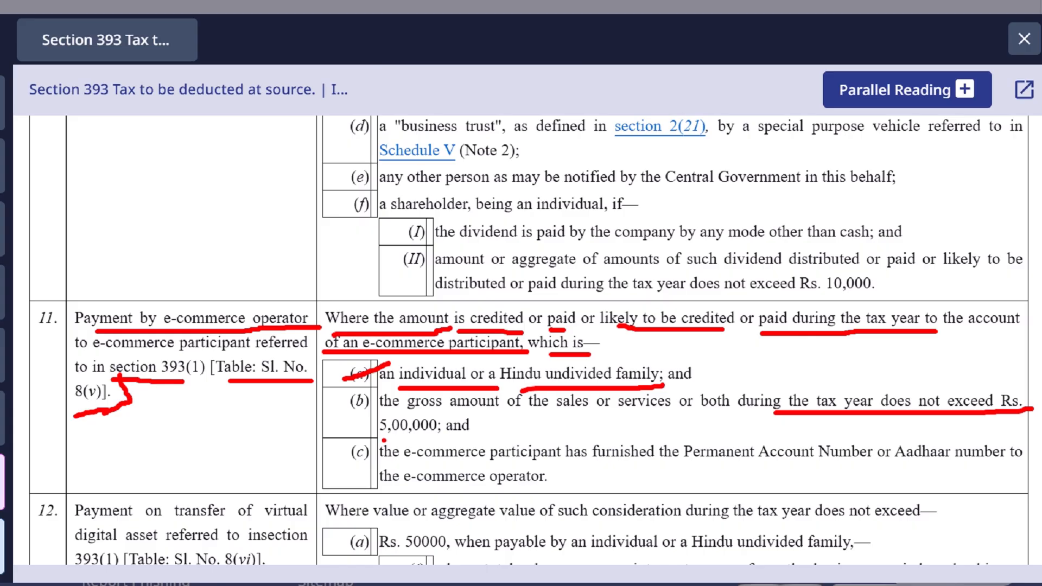
drag(381, 437, 491, 434)
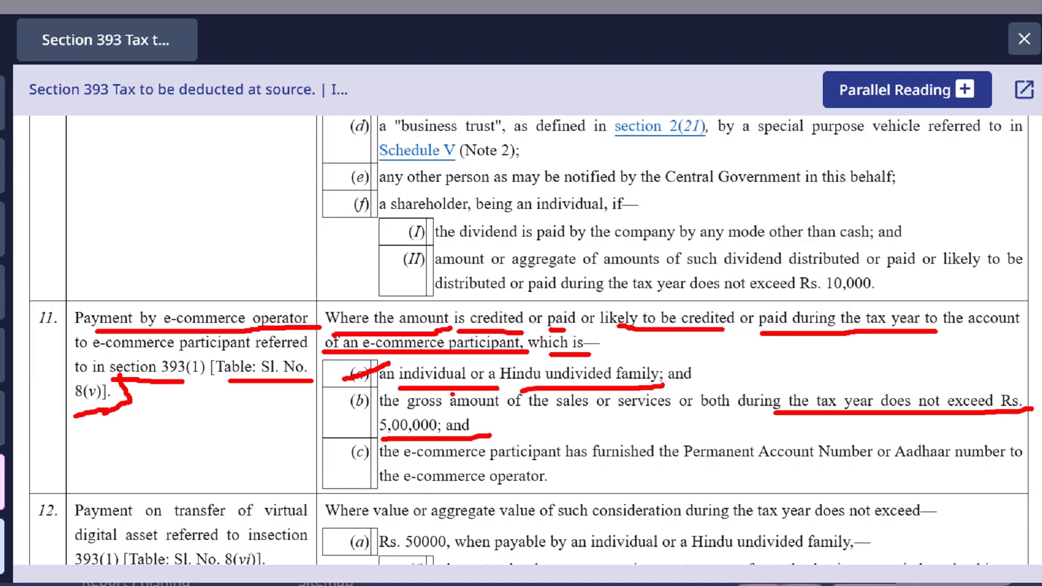
drag(674, 462, 805, 463)
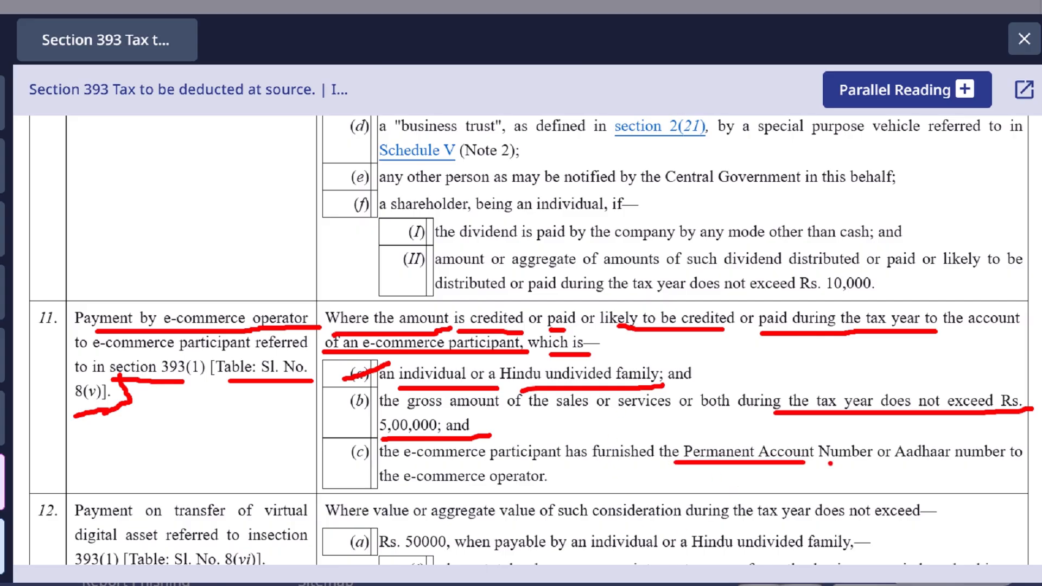
drag(907, 469, 1001, 465)
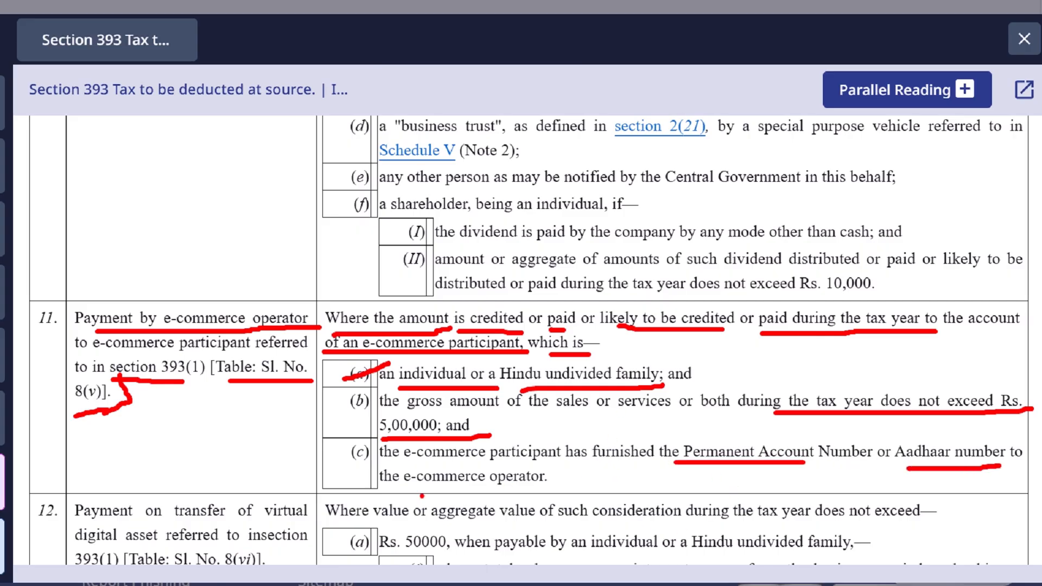
drag(422, 496, 580, 496)
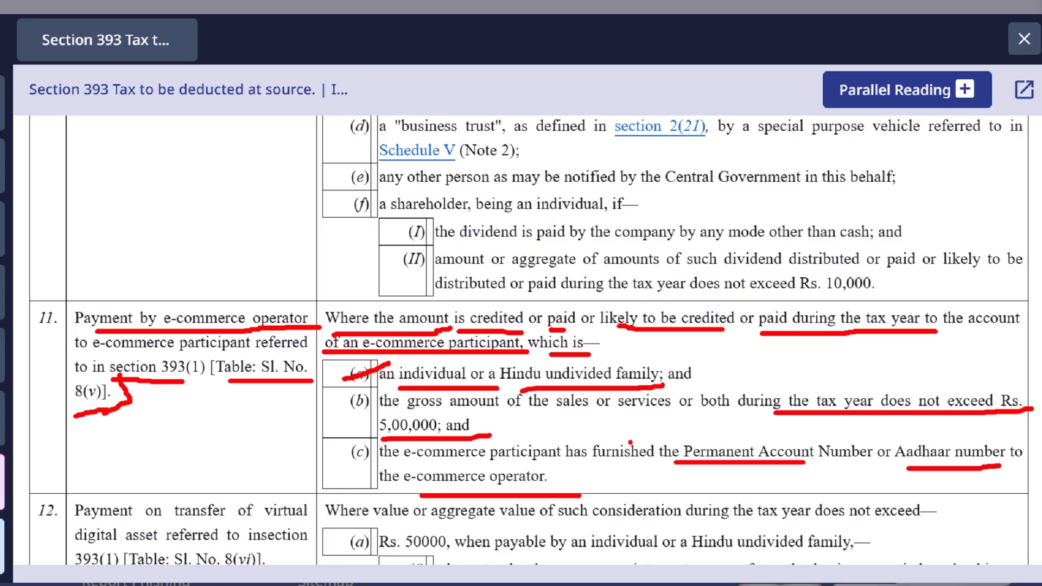
drag(656, 418, 663, 449)
mouse_move(617, 419)
mouse_down()
mouse_move(667, 417)
mouse_move(722, 441)
mouse_move(736, 415)
mouse_move(727, 441)
mouse_up()
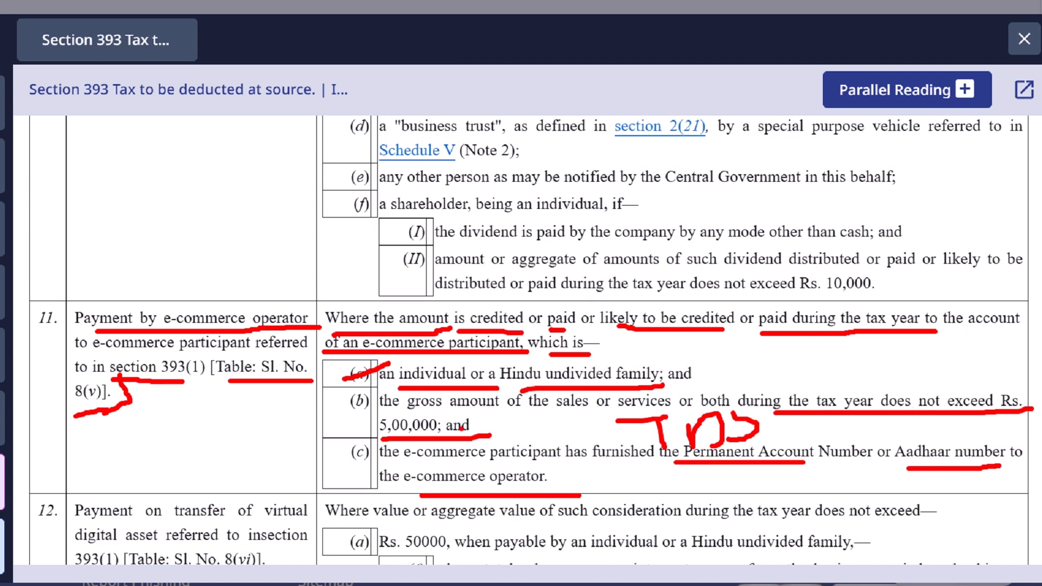
drag(824, 414, 757, 415)
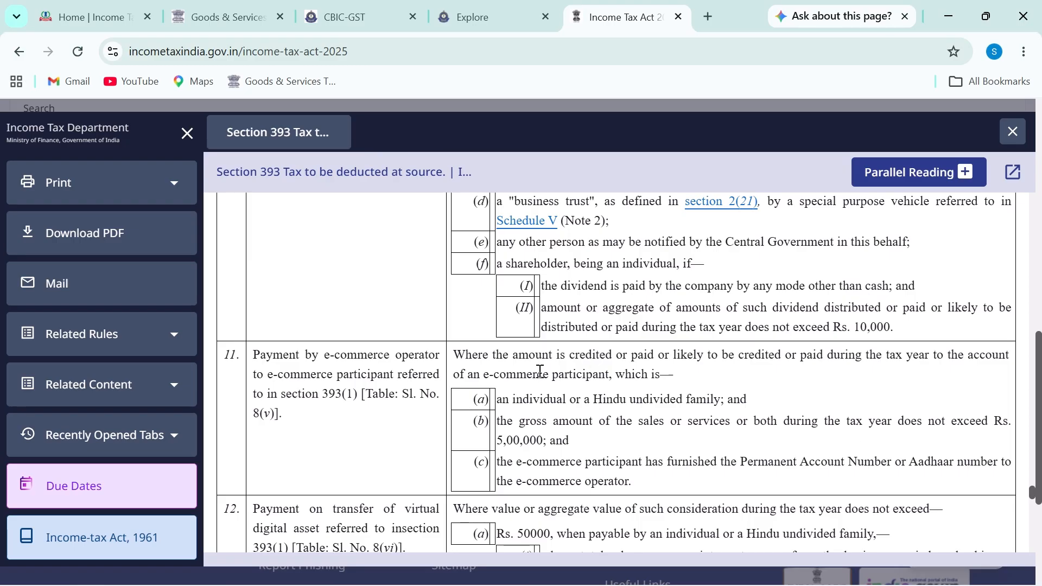
Step: Switch to iLovePDF and highlight the heading about the supplier's book entries
key(alt+Tab)
key(alt+Tab)
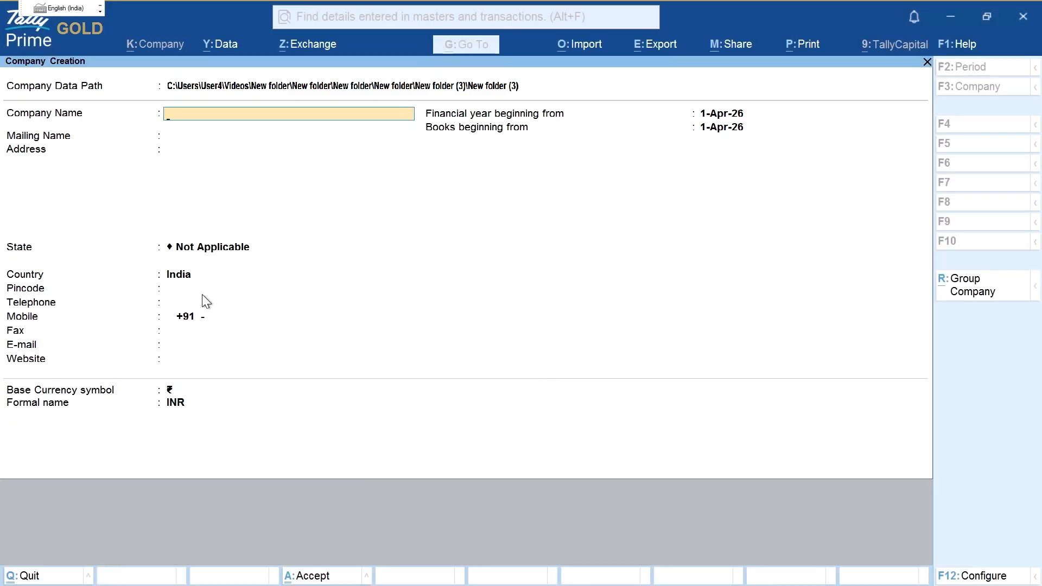
key(alt+Tab)
key(alt+Tab)
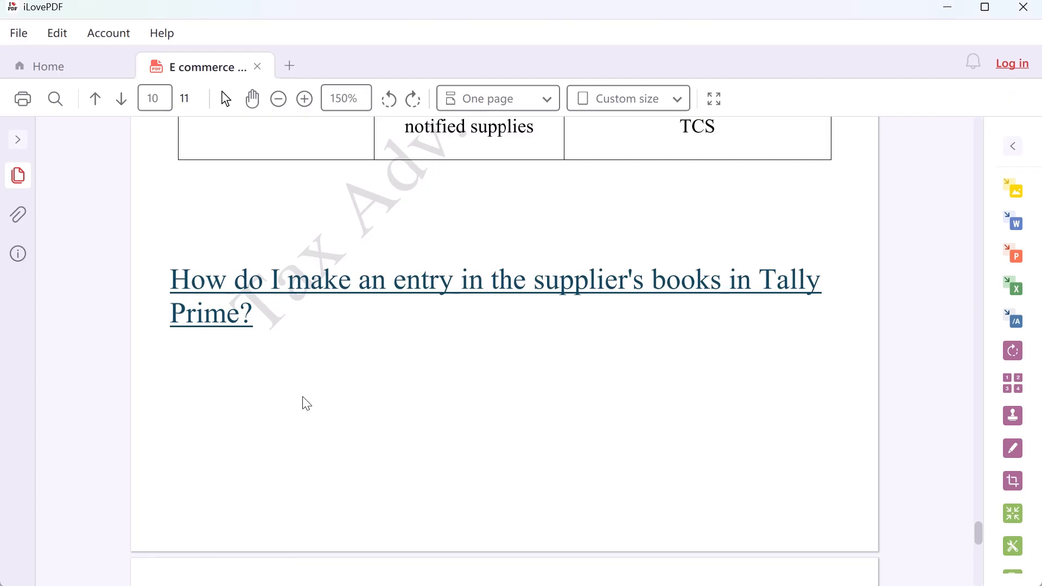
scroll(326, 397, down, 3)
scroll(325, 395, up, 8)
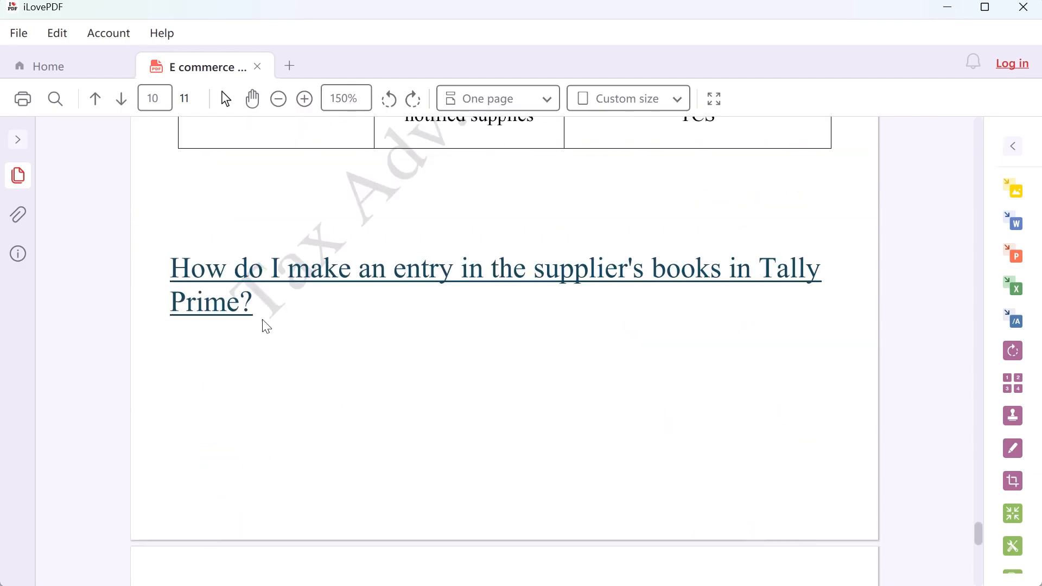
drag(191, 275, 208, 350)
Step: Scroll to page 11 and mark the 'Entry in the Books of Ravi Traders' heading, then clear the marks
scroll(235, 337, down, 8)
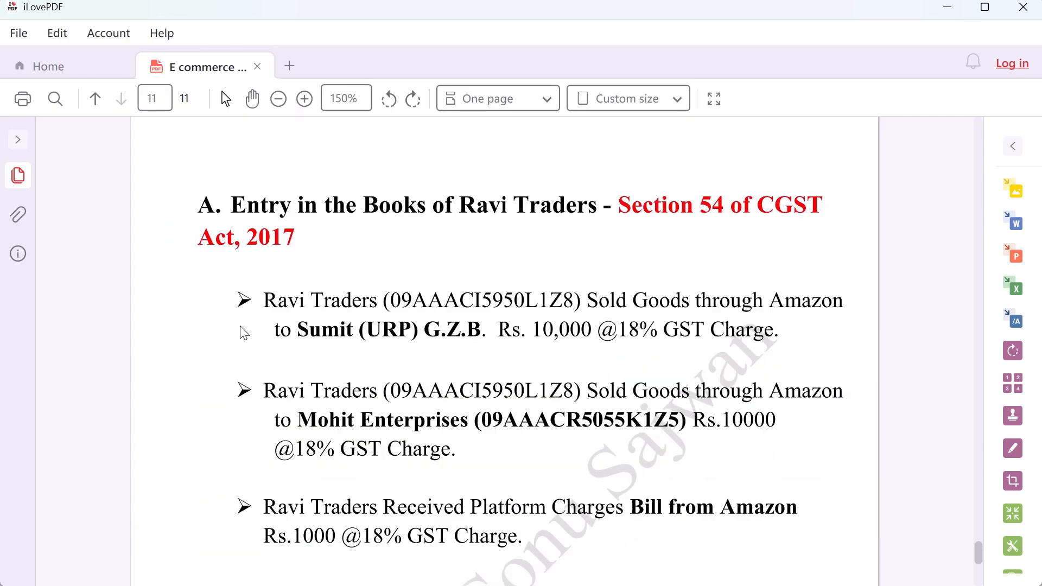
scroll(515, 350, down, 1)
scroll(515, 351, up, 1)
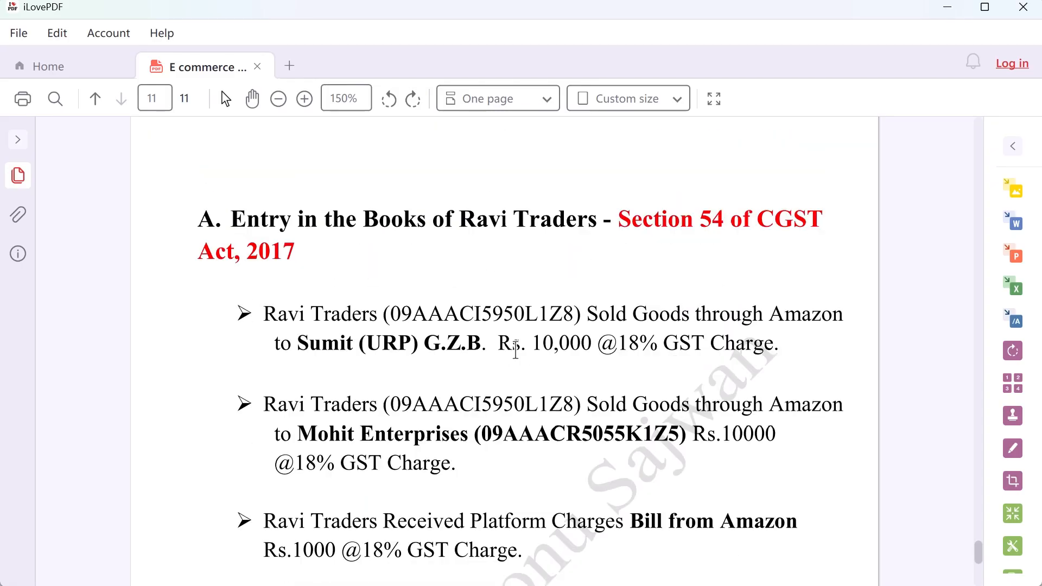
scroll(513, 349, down, 1)
scroll(516, 354, down, 1)
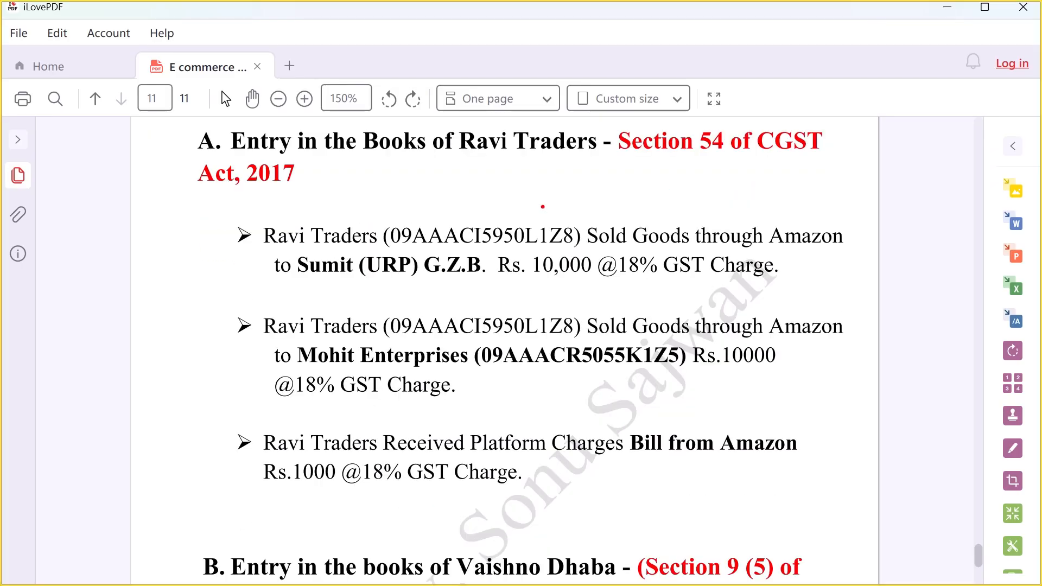
drag(182, 154, 213, 144)
key(Escape)
Step: Mark lines in section A's Amazon sale entries on page 11
scroll(266, 514, down, 3)
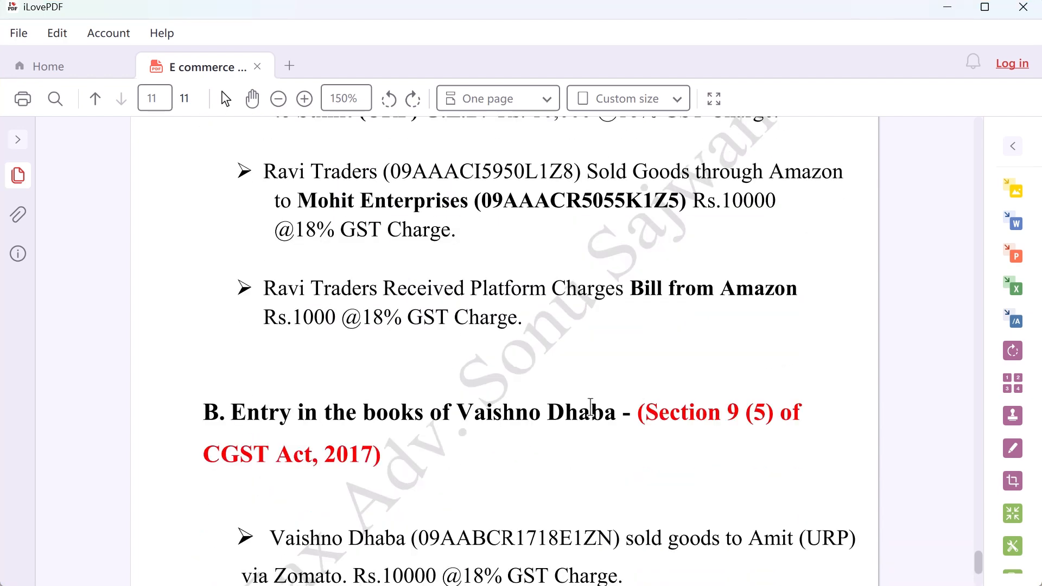
drag(325, 413, 654, 411)
scroll(442, 454, up, 4)
drag(405, 215, 695, 215)
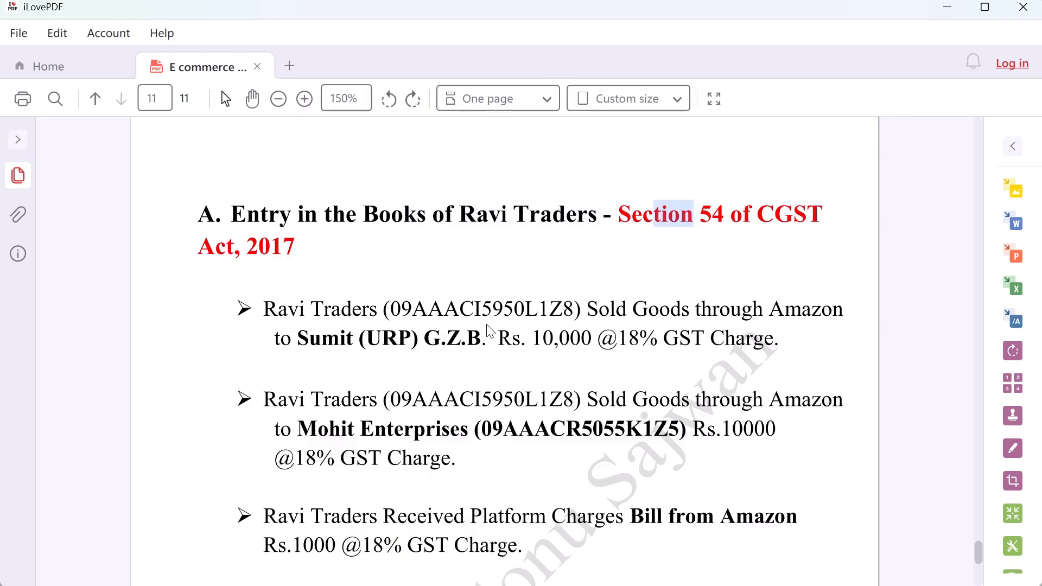
scroll(491, 329, down, 2)
key(ctrl+2)
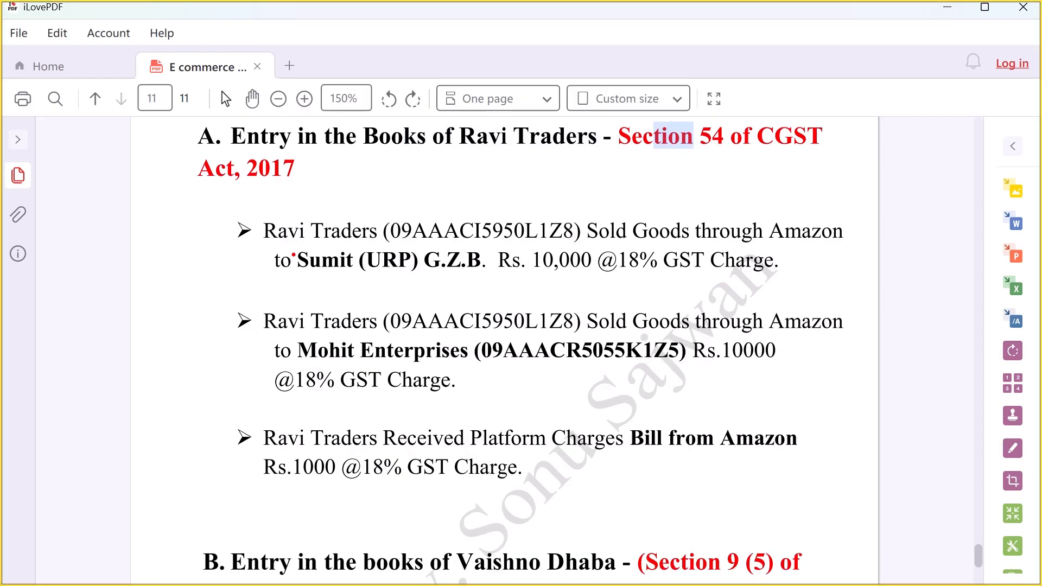
Step: Underline the first entry's goods sale through Amazon to the unregistered buyer for 10,000 with GST
drag(300, 245, 333, 244)
drag(591, 244, 761, 242)
drag(788, 243, 836, 243)
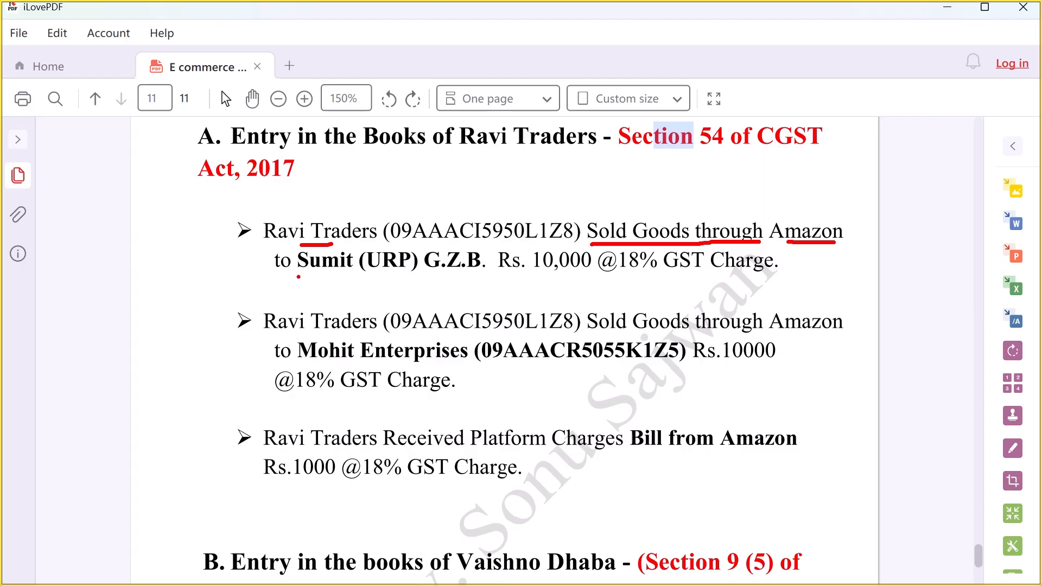
drag(299, 277, 472, 273)
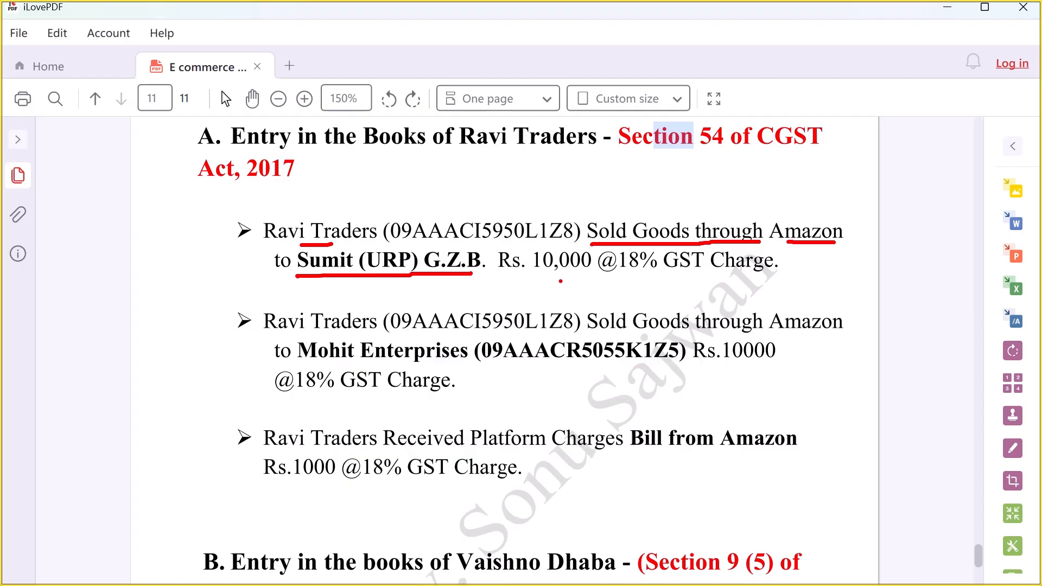
drag(528, 274, 627, 275)
drag(649, 273, 801, 271)
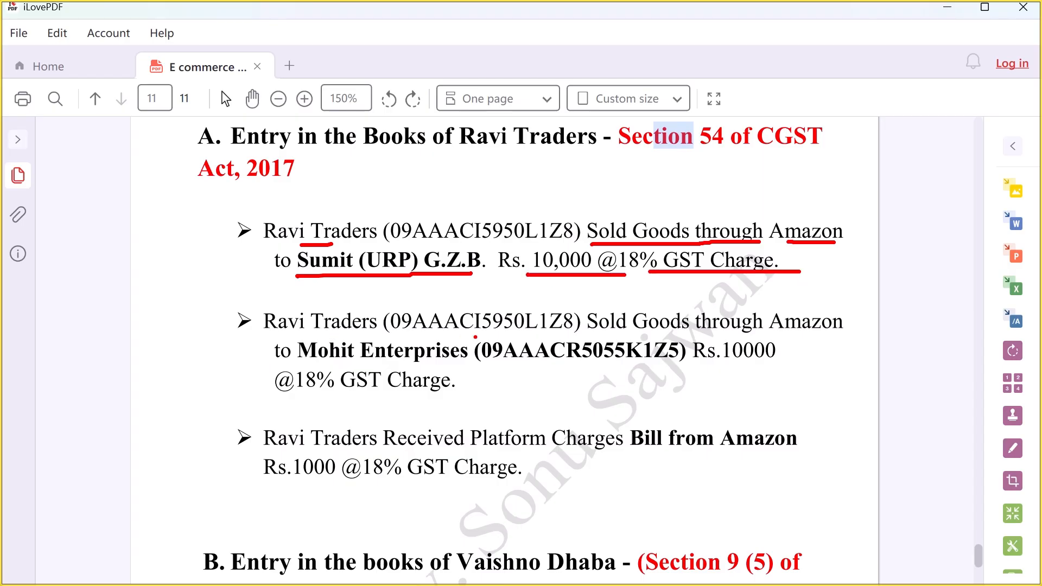
drag(594, 336, 688, 336)
drag(299, 363, 455, 360)
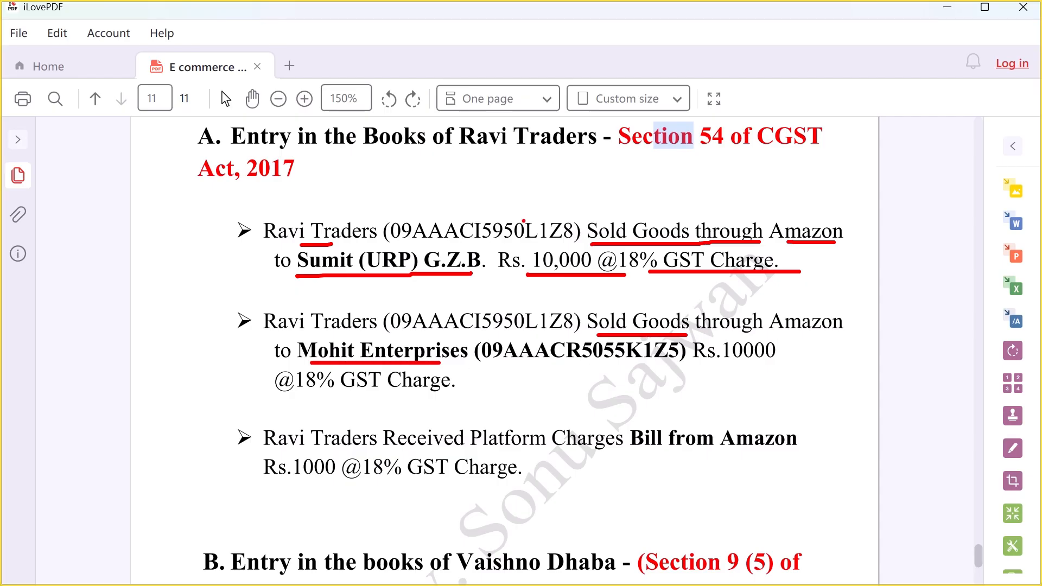
drag(526, 363, 808, 366)
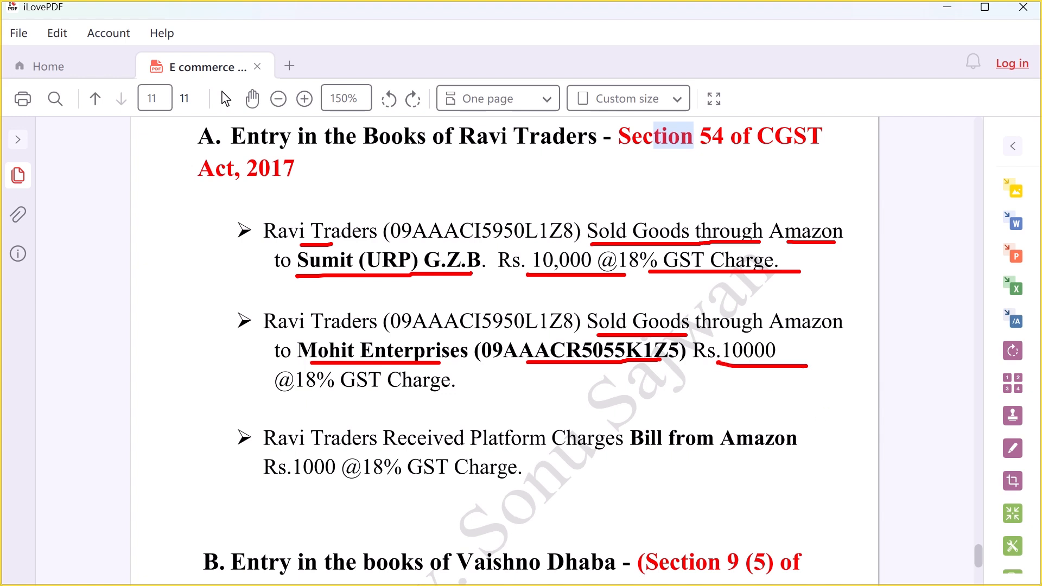
drag(300, 394, 535, 374)
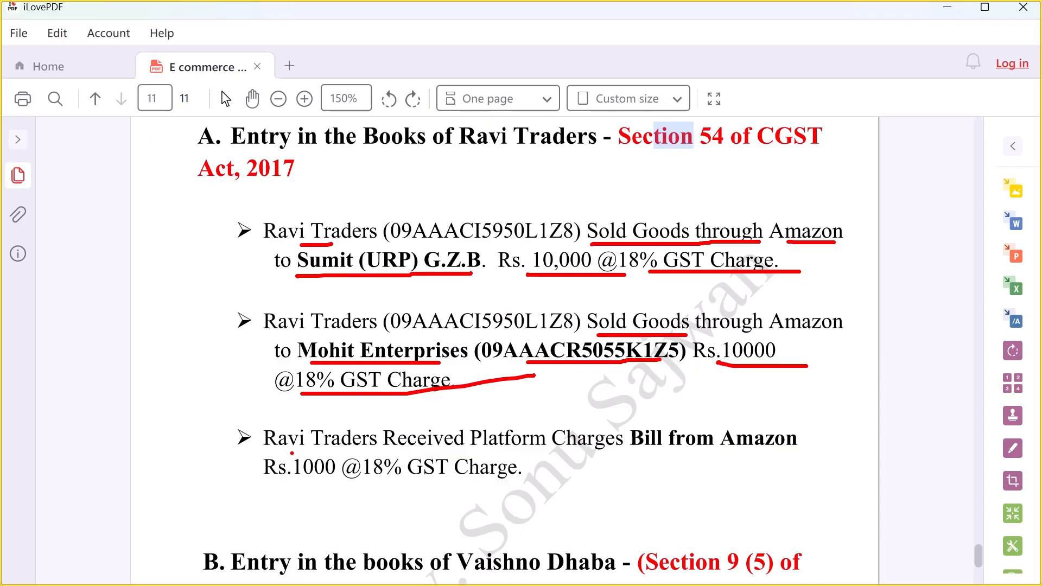
Step: Underline the third entry's Rs.1000 Amazon platform charges bill at 18% GST, then clear the marks
mouse_move(400, 452)
mouse_down()
mouse_move(609, 463)
mouse_move(676, 455)
mouse_up()
drag(707, 456, 869, 449)
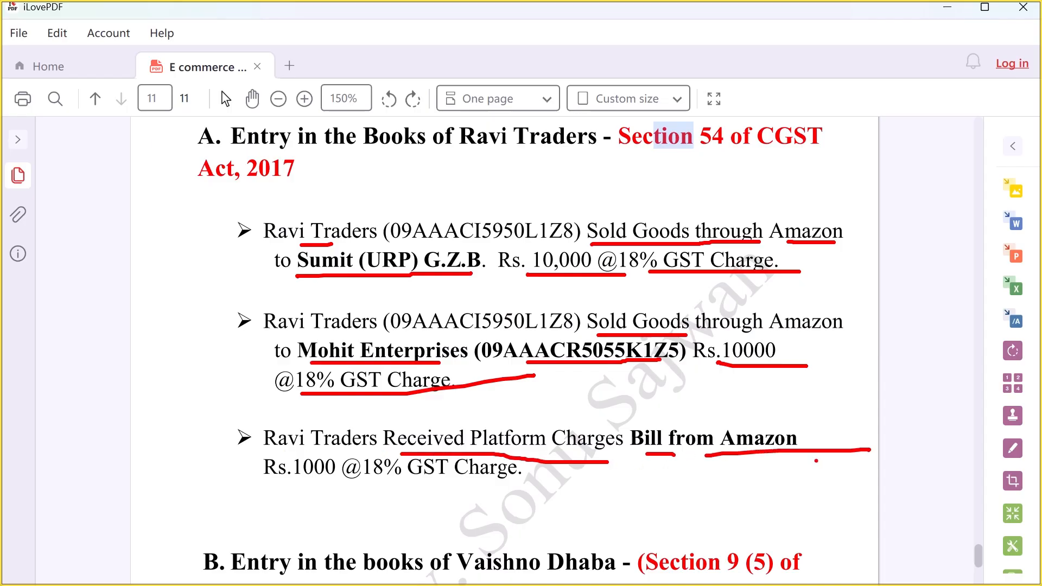
drag(275, 487, 486, 488)
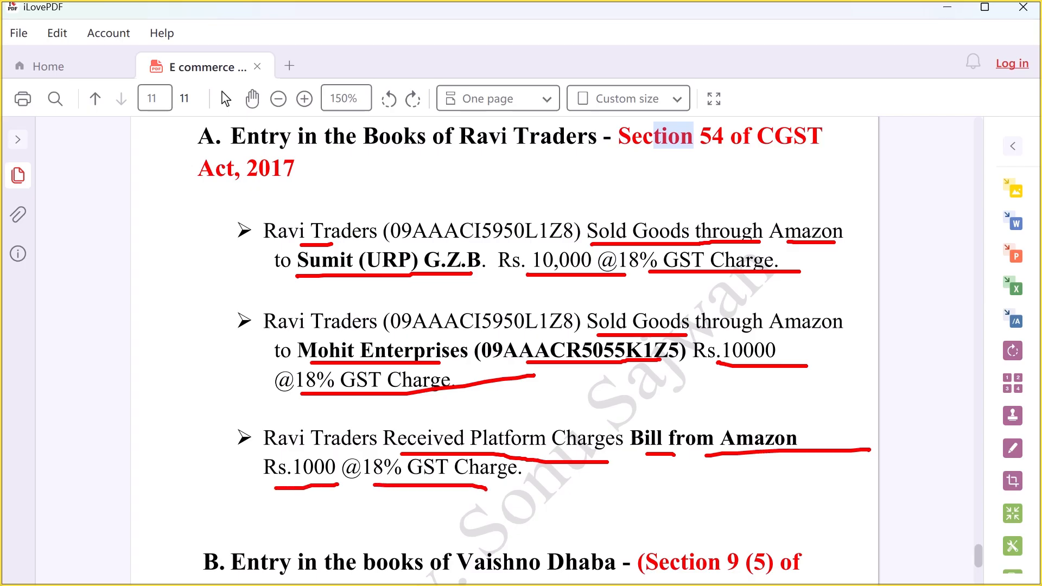
key(Escape)
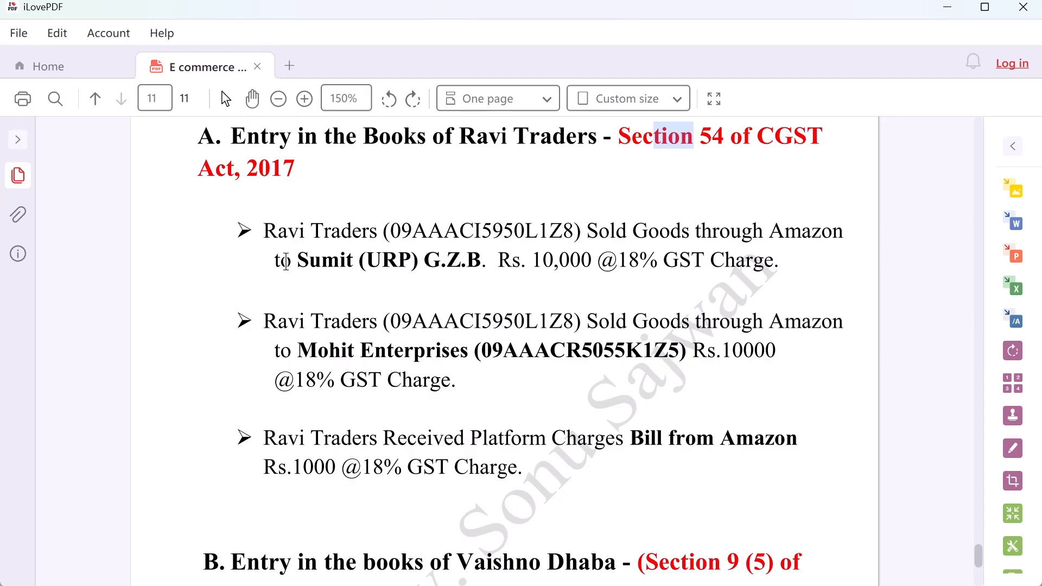
Step: Check TallyPrime, then back in the notes mark Amazon in section A's first bullet
key(alt+Tab)
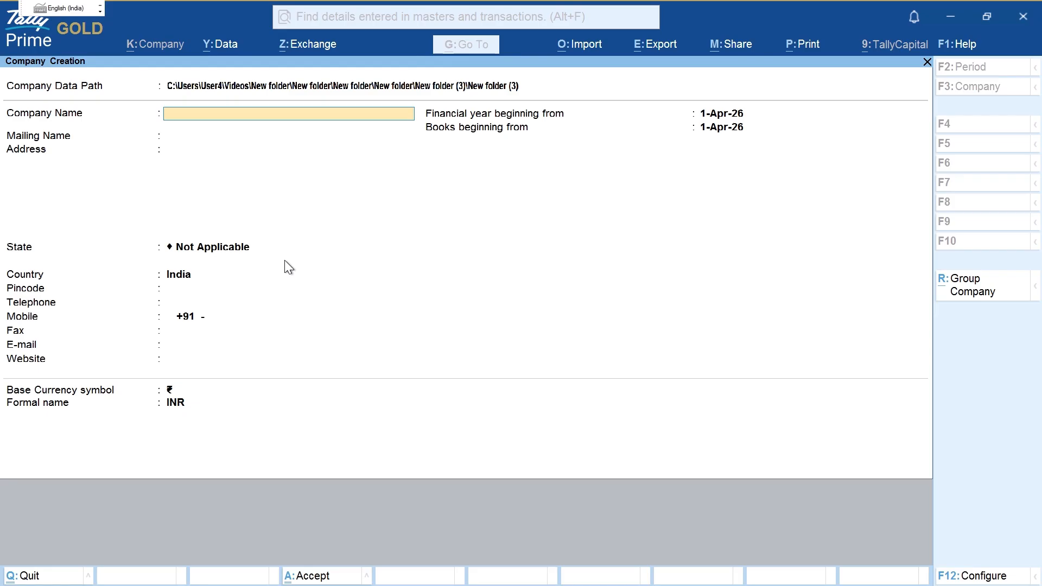
key(alt+Tab)
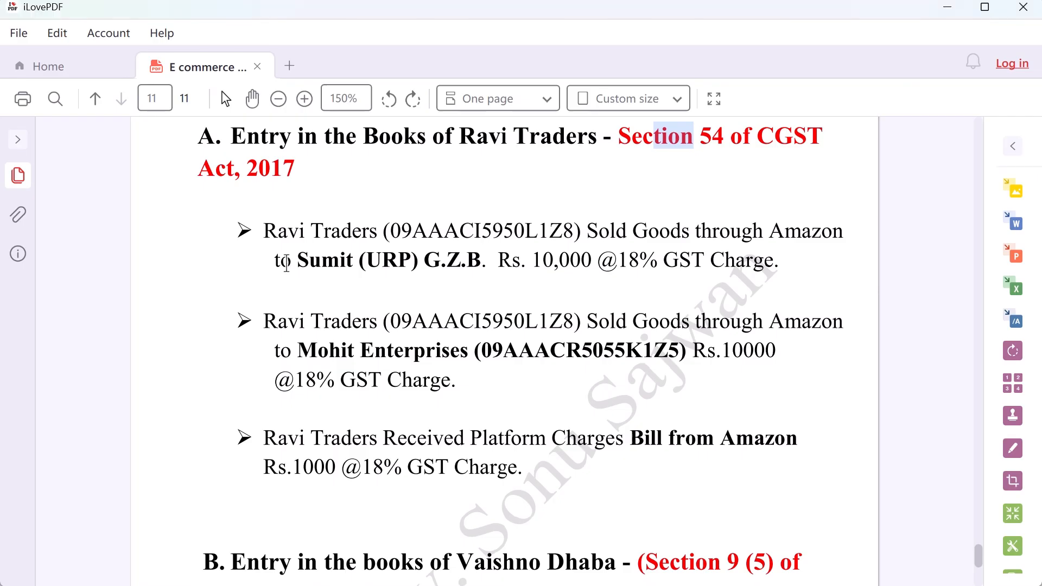
drag(772, 231, 856, 235)
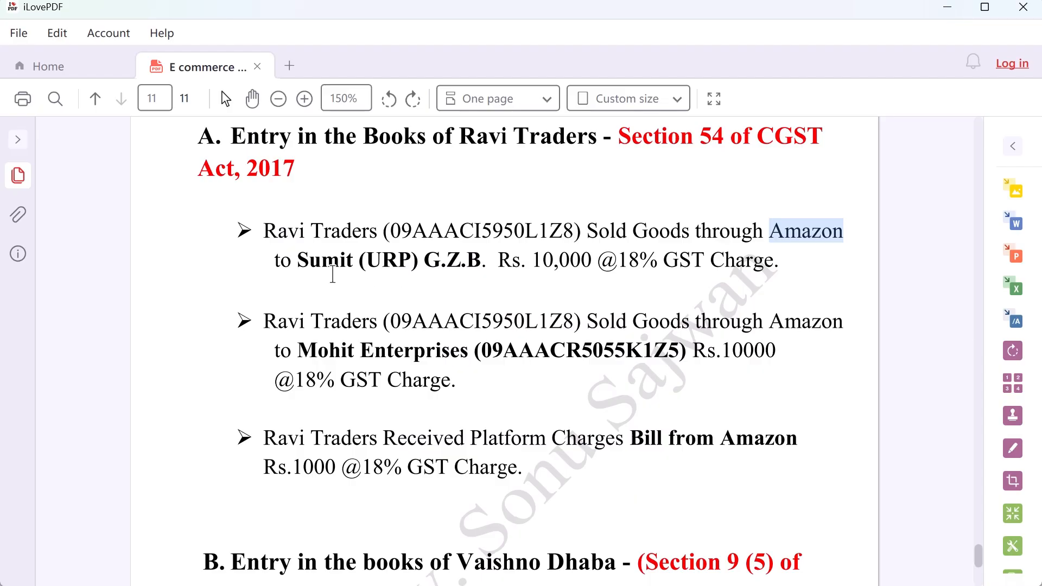
Step: Mark the buyer's name in the first and second bullets of the notes
drag(300, 260, 399, 262)
click(428, 356)
drag(427, 357, 298, 351)
key(alt+Tab)
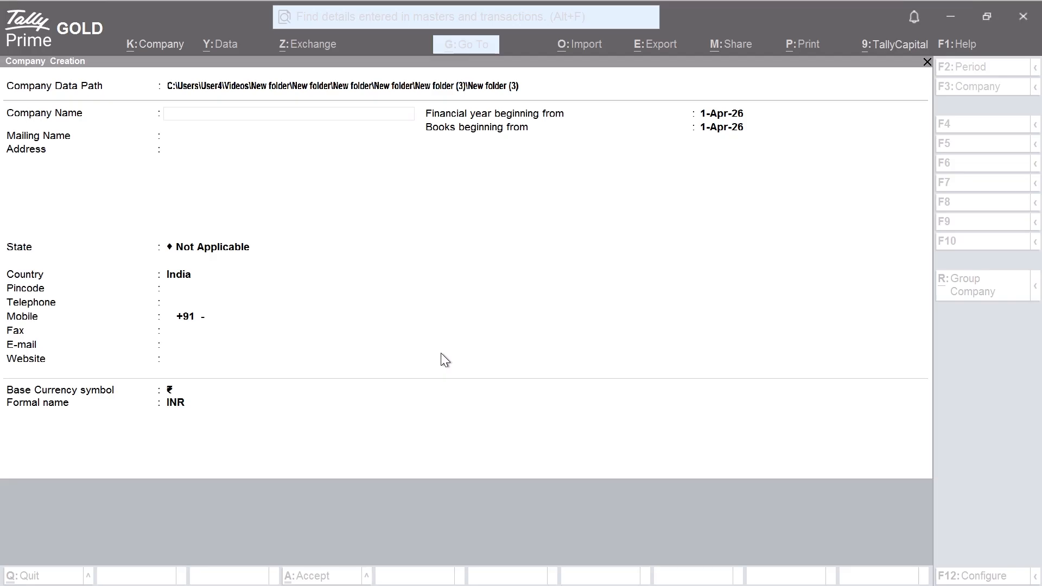
Step: Enter company name 'Ravi traders Supply Through Eco' with address Noida
text(Ravi)
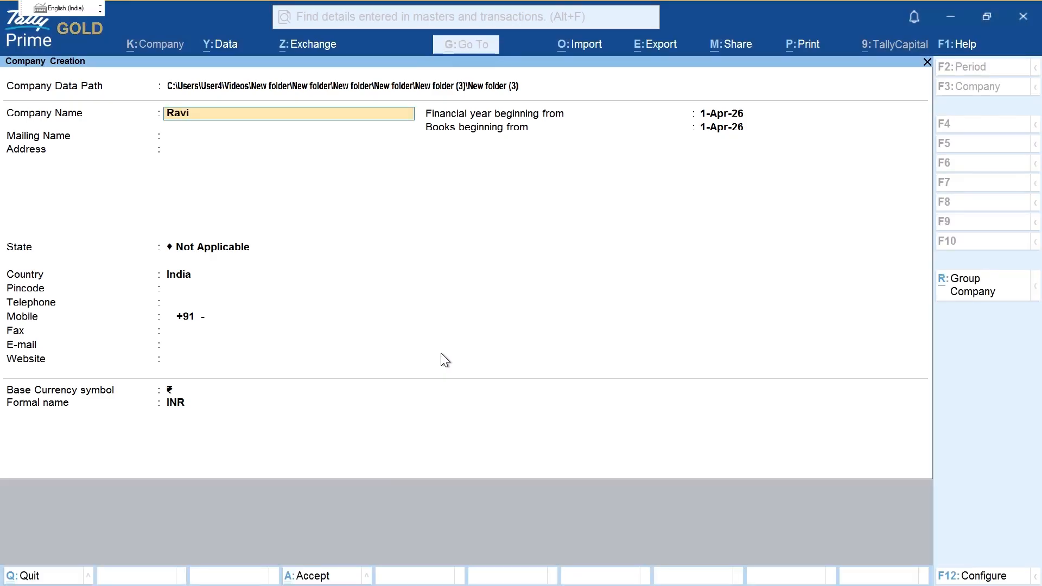
text( traders Supply Through)
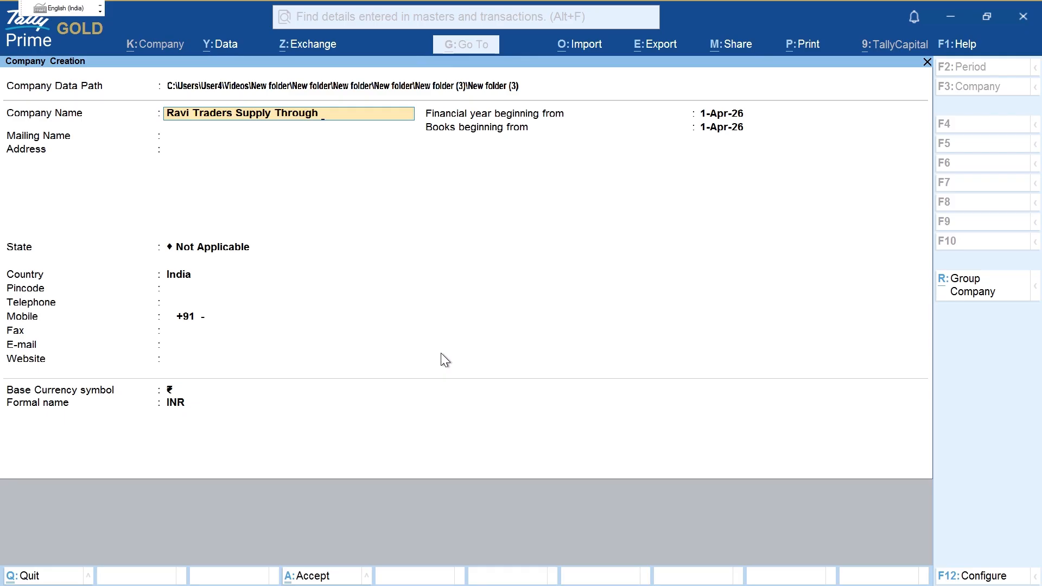
text( Eco)
key(ctrl)
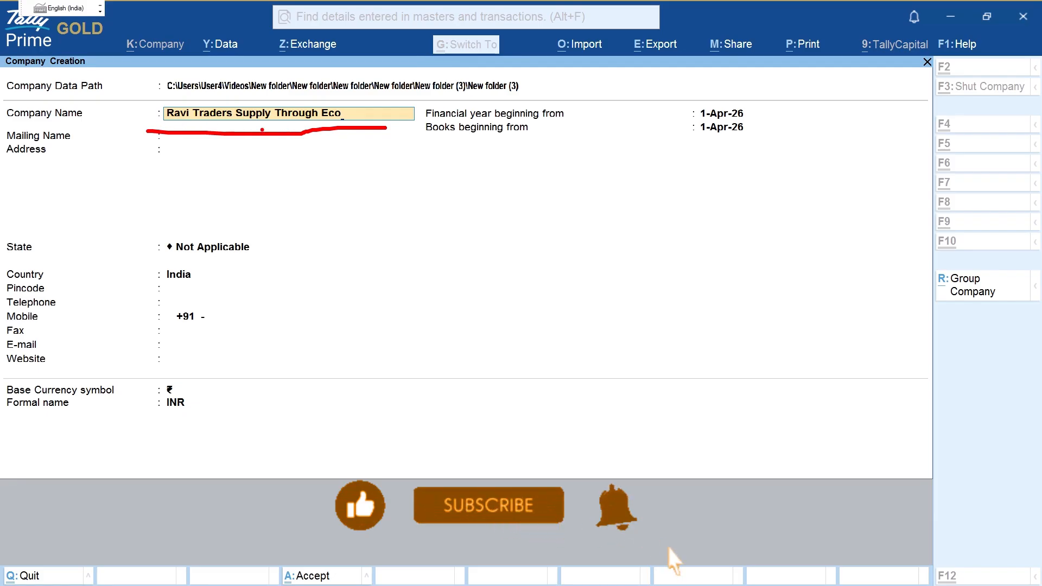
key(Escape)
key(Return)
key(Return)
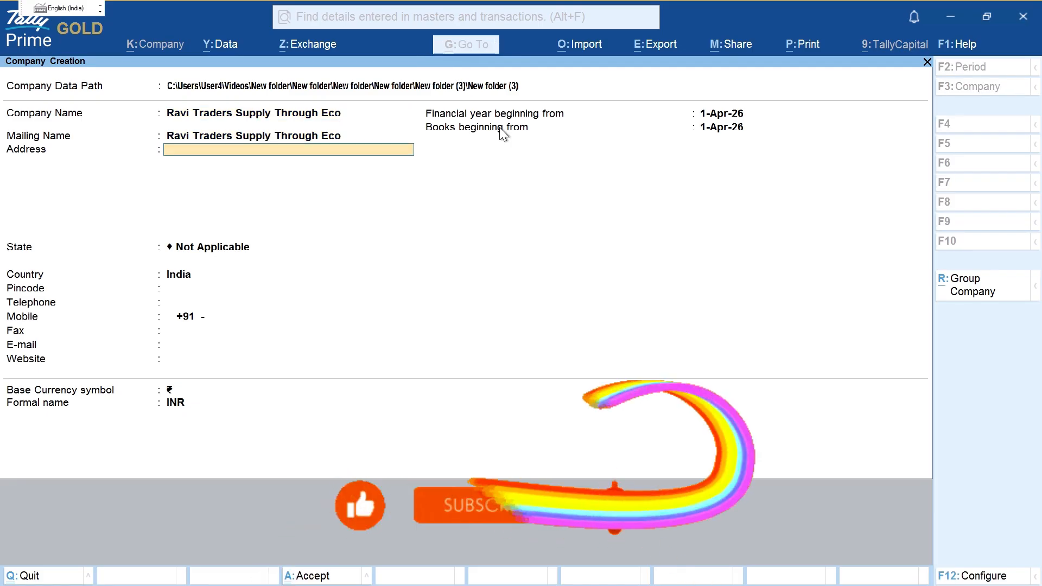
text(Noida)
key(Return)
Step: Set the state to Uttar Pradesh and pincode 201301, then accept the company form
key(Return)
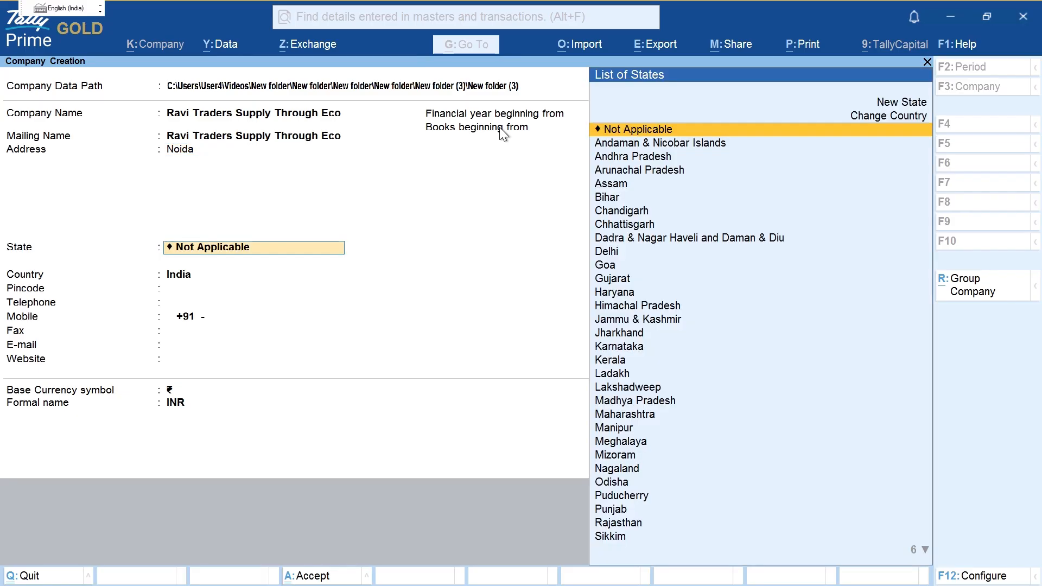
text(Ut)
key(Down)
key(Return)
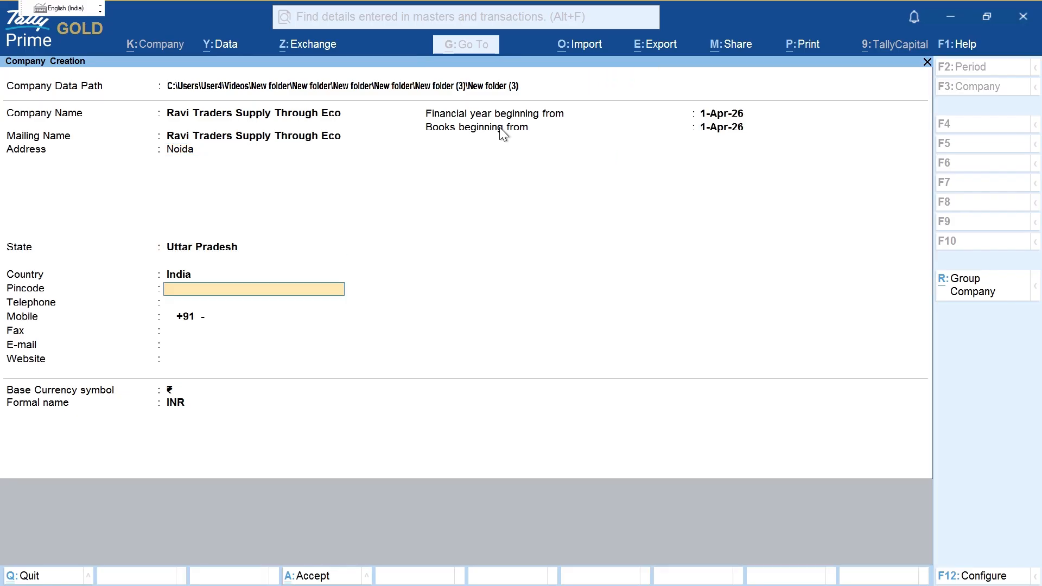
text(201301)
key(Return)
key(Return)
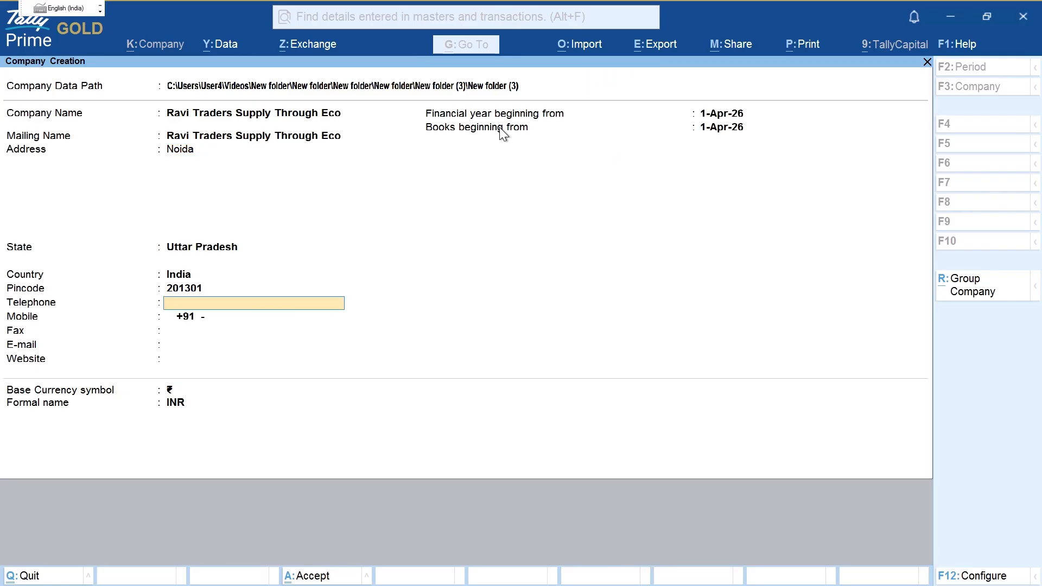
key(Return)
key(Return)
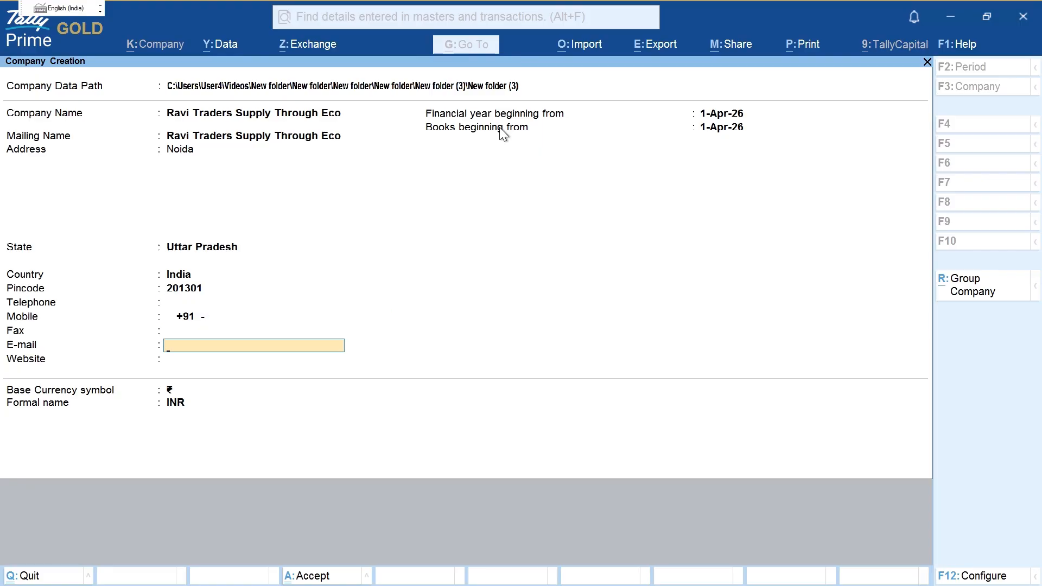
key(Return)
key(Return)
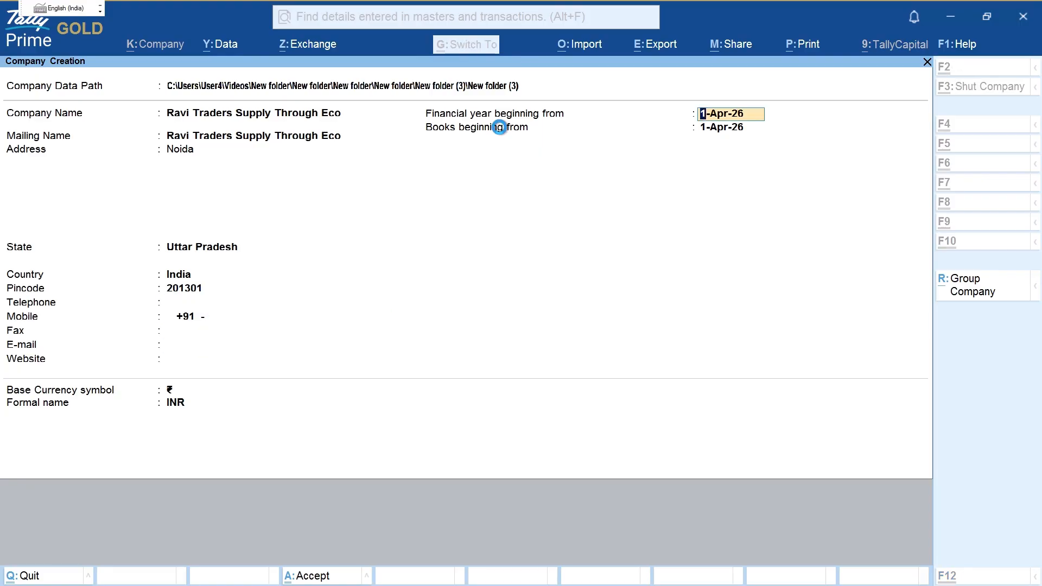
key(ctrl+a)
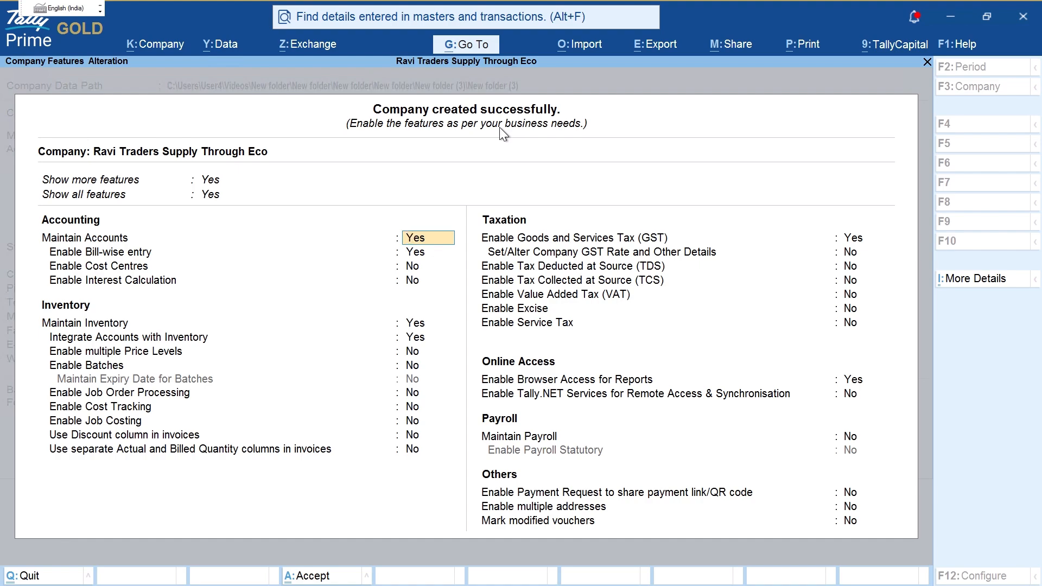
Step: Enable GST and paste Ravi Traders' GSTIN from the notes into the GST details
click(863, 243)
click(863, 243)
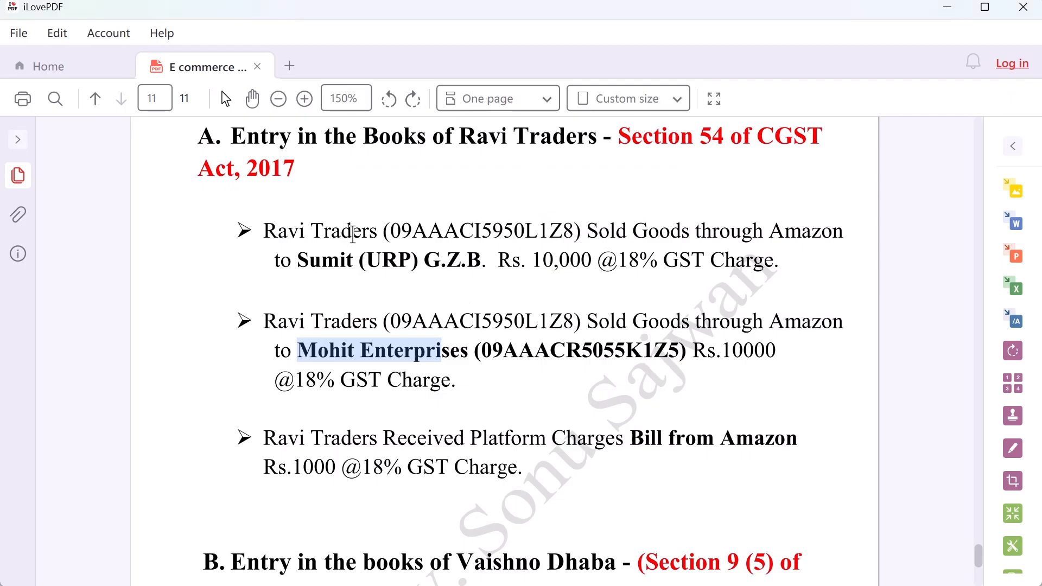
drag(390, 233, 577, 232)
key(ctrl+c)
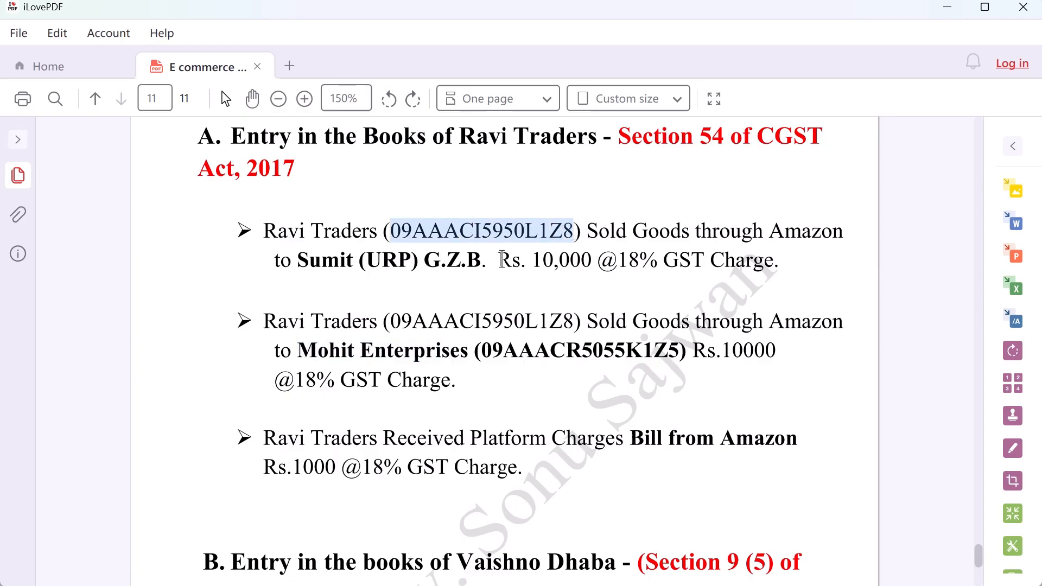
key(alt+Tab)
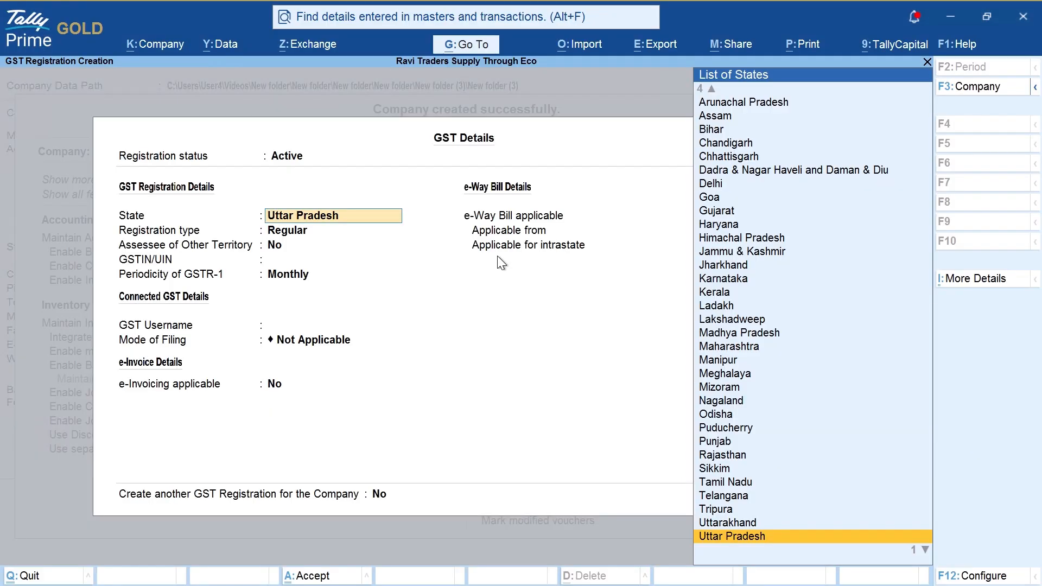
key(Return)
key(Return)
key(Return)
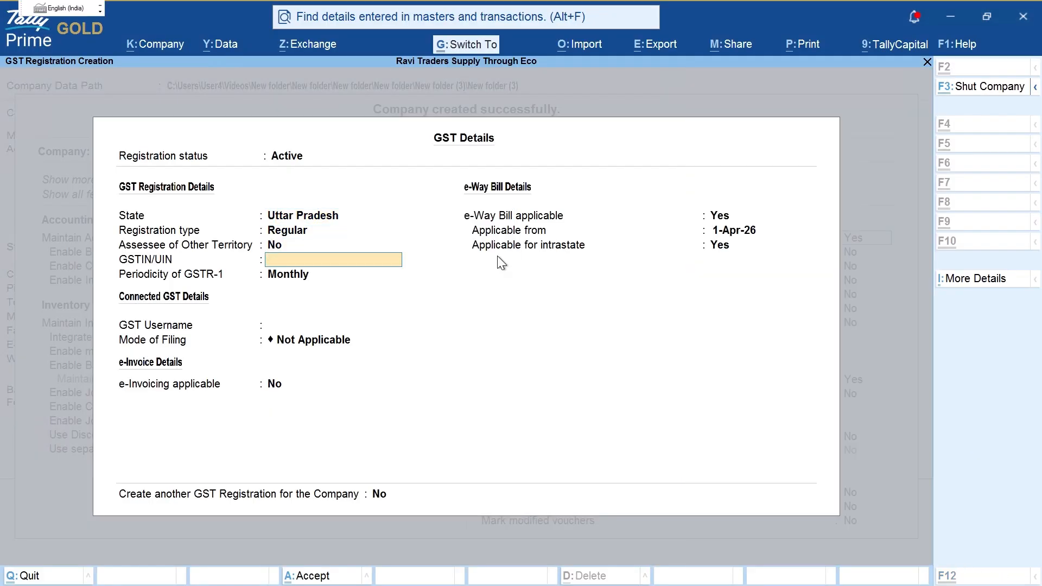
key(ctrl+v)
key(Return)
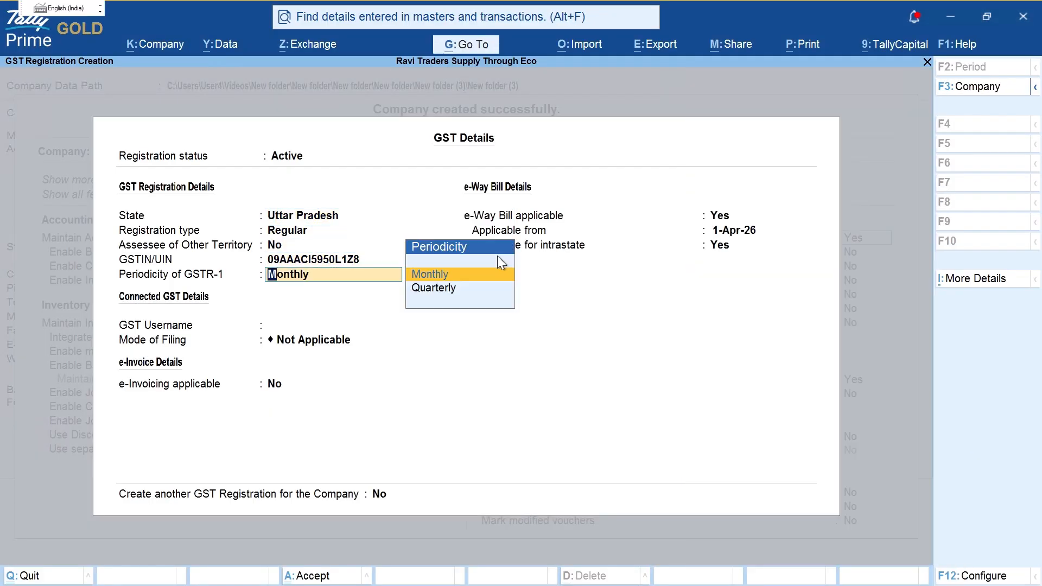
Step: Keep the GSTR-1 periodicity as Monthly
key(ctrl)
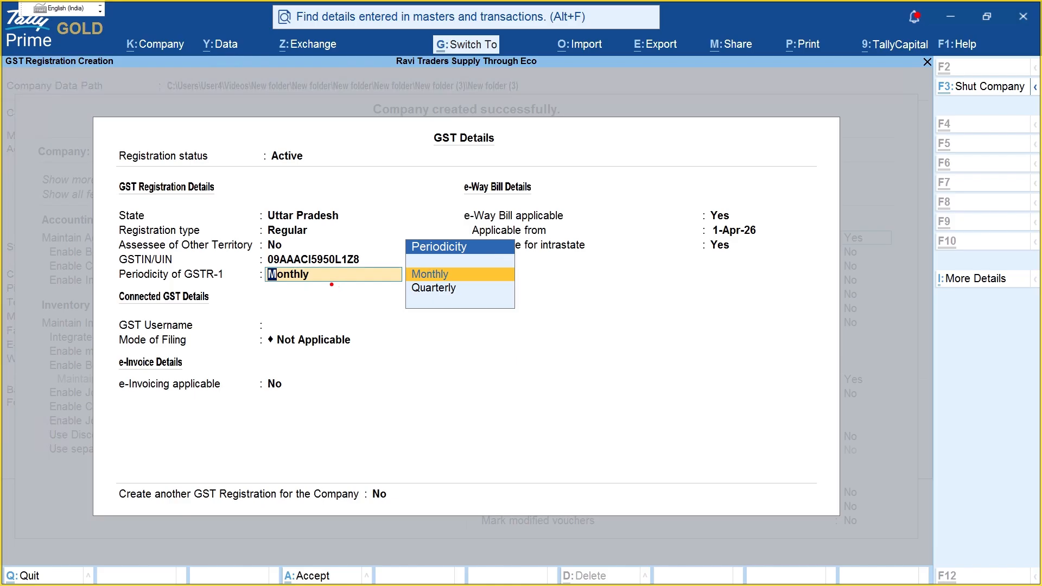
drag(321, 279, 413, 278)
key(Escape)
click(425, 279)
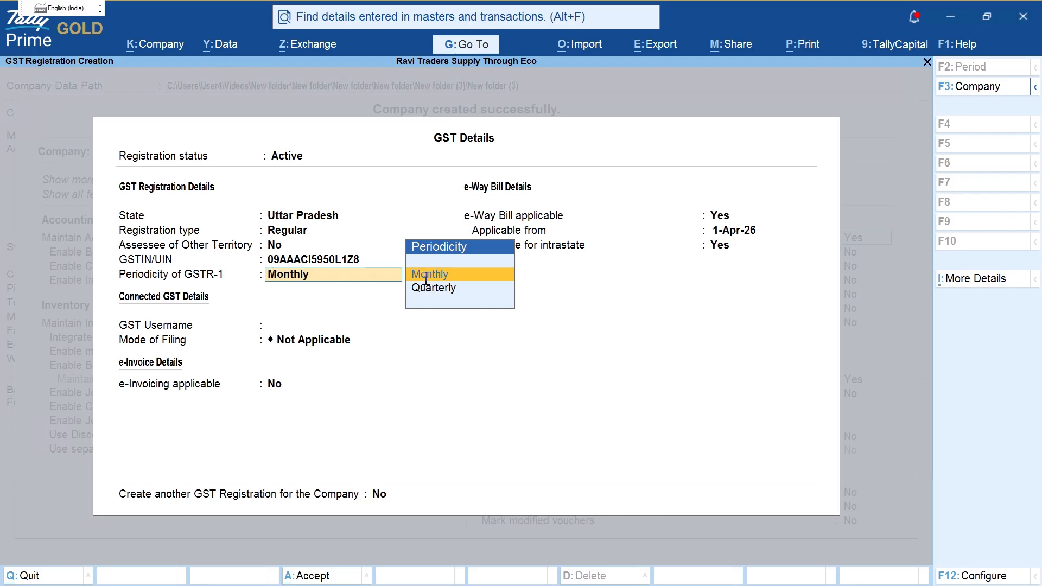
key(Return)
key(Return)
Step: Choose EVC as the mode of filing, leave e-invoicing off, and save the GST details
key(Down)
key(Down)
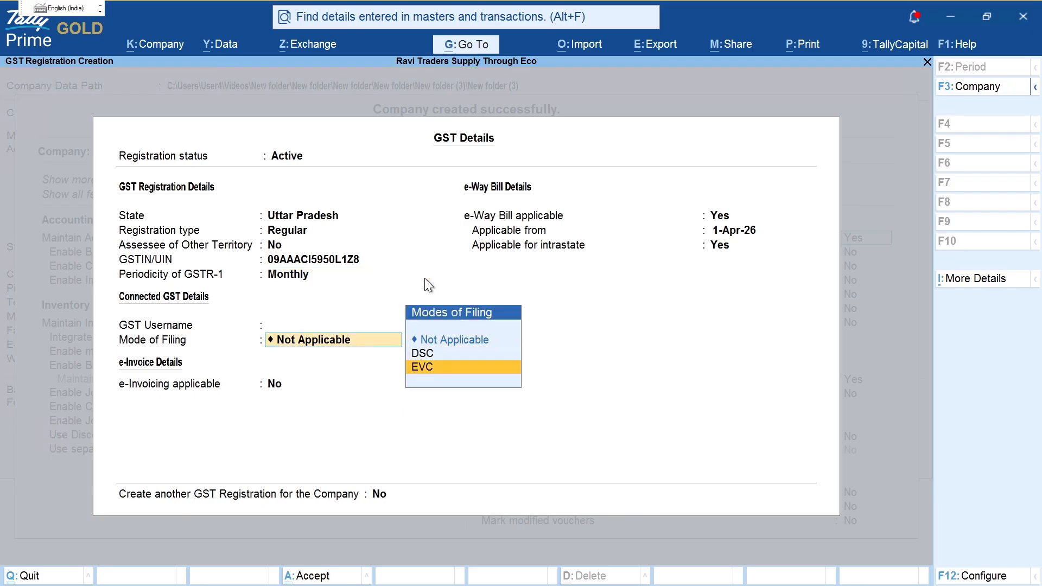
key(Up)
key(Up)
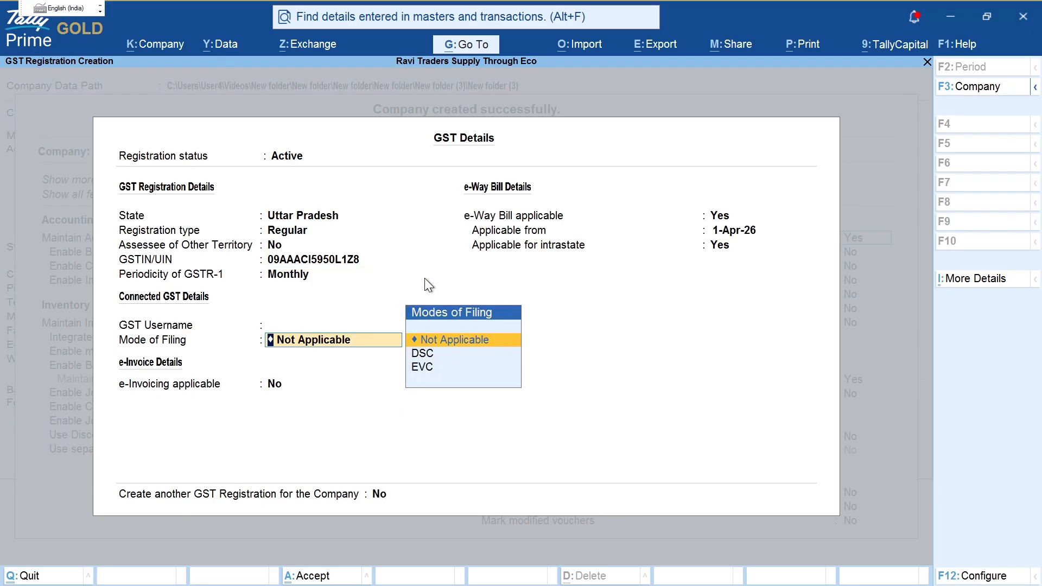
key(Down)
key(Down)
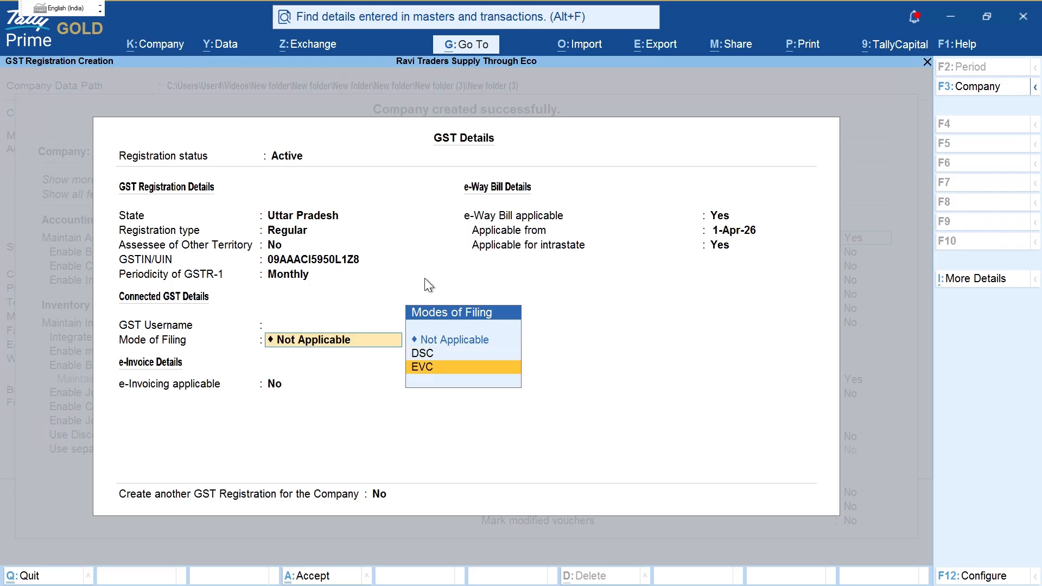
key(Up)
key(Down)
key(Up)
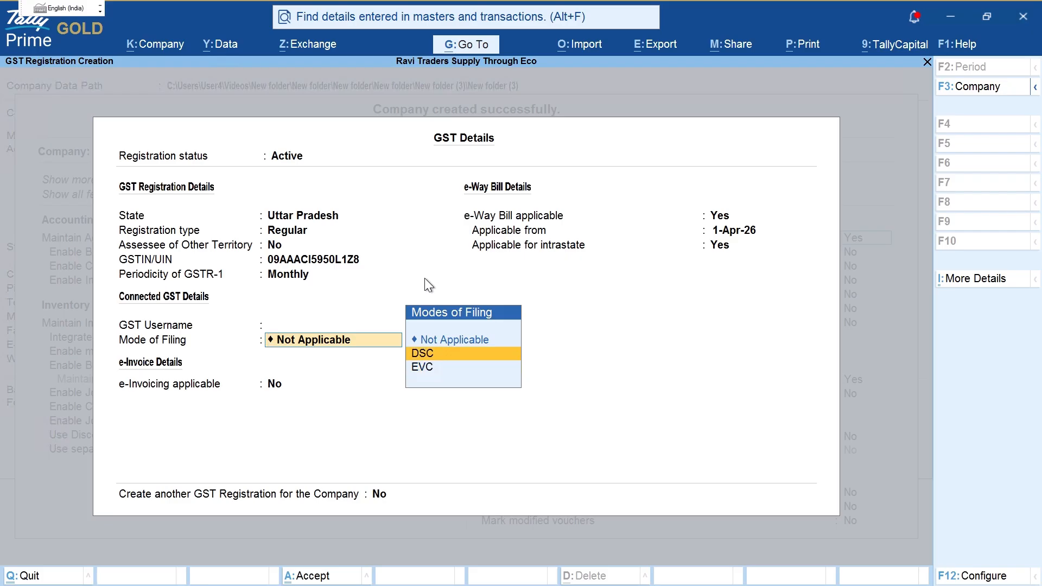
key(Down)
key(Return)
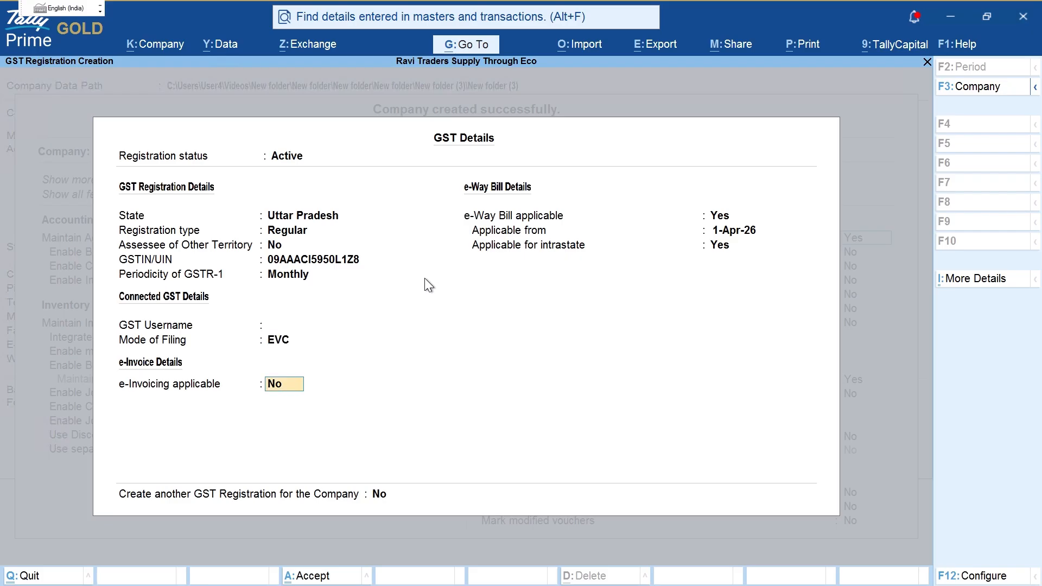
key(Return)
key(Return)
key(Return)
key(Return)
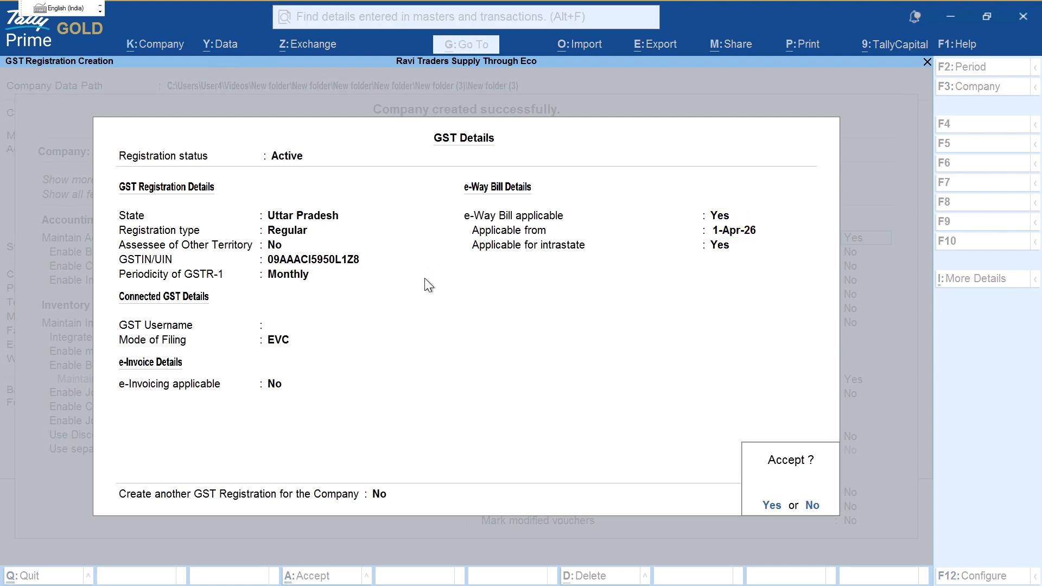
key(Return)
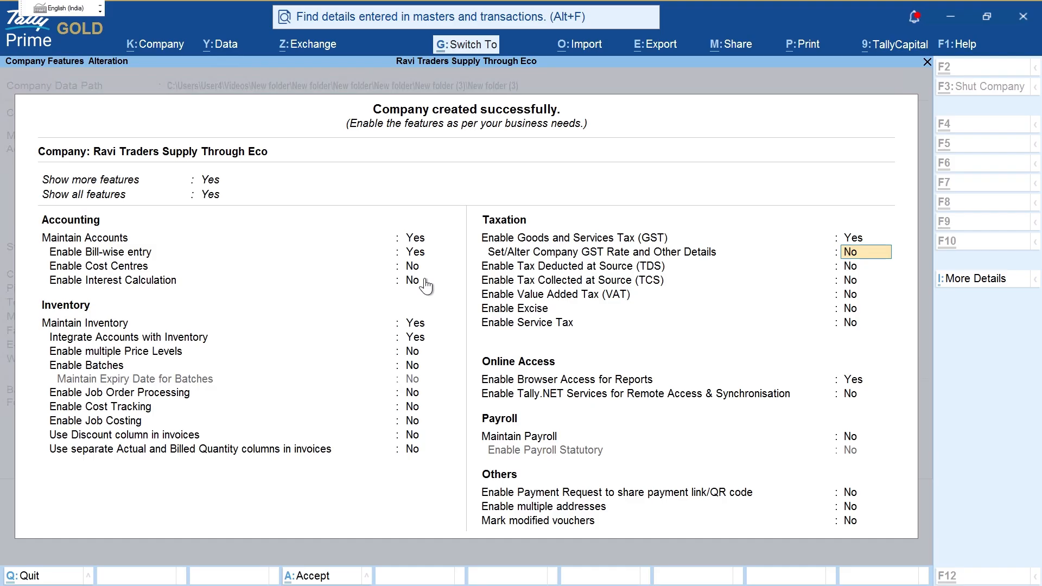
Step: Accept the company features settings
key(ctrl+a)
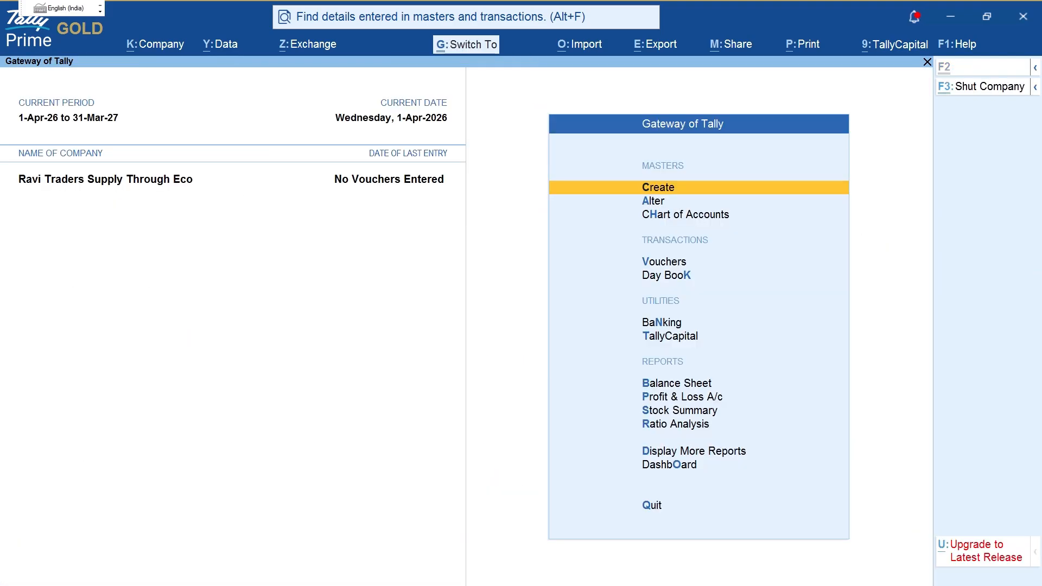
key(ctrl+2)
drag(6, 197, 189, 200)
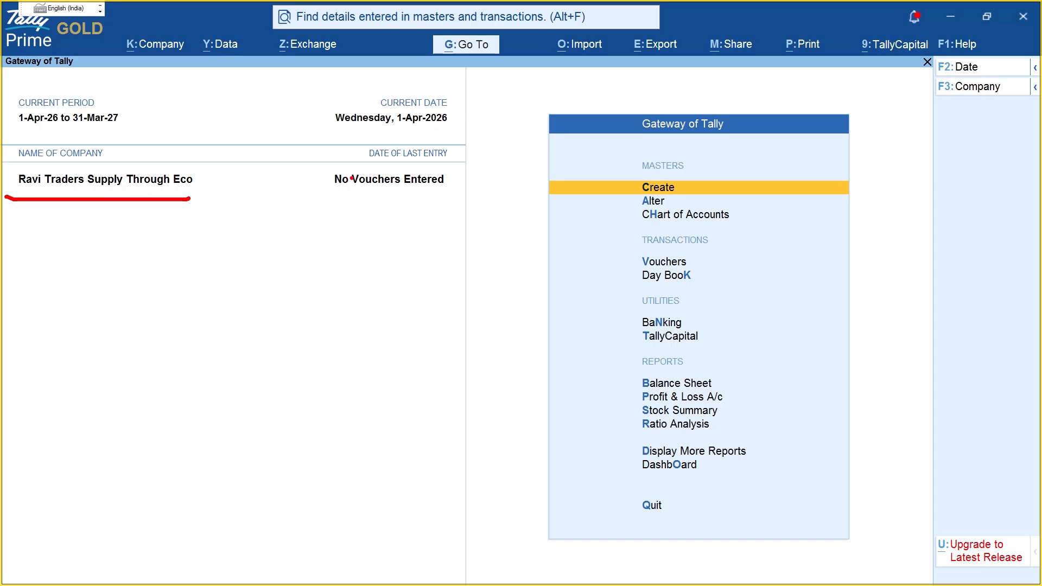
mouse_move(352, 178)
mouse_down()
mouse_move(410, 228)
mouse_move(434, 187)
mouse_up()
key(Escape)
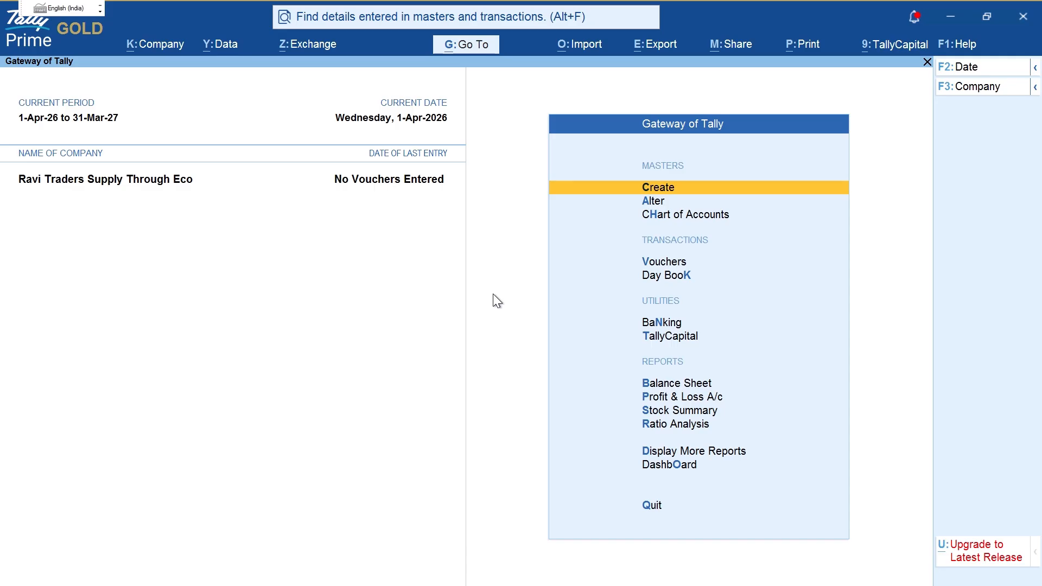
Step: Under Alter, pick Voucher Type from the masters list and choose Create
key(Down)
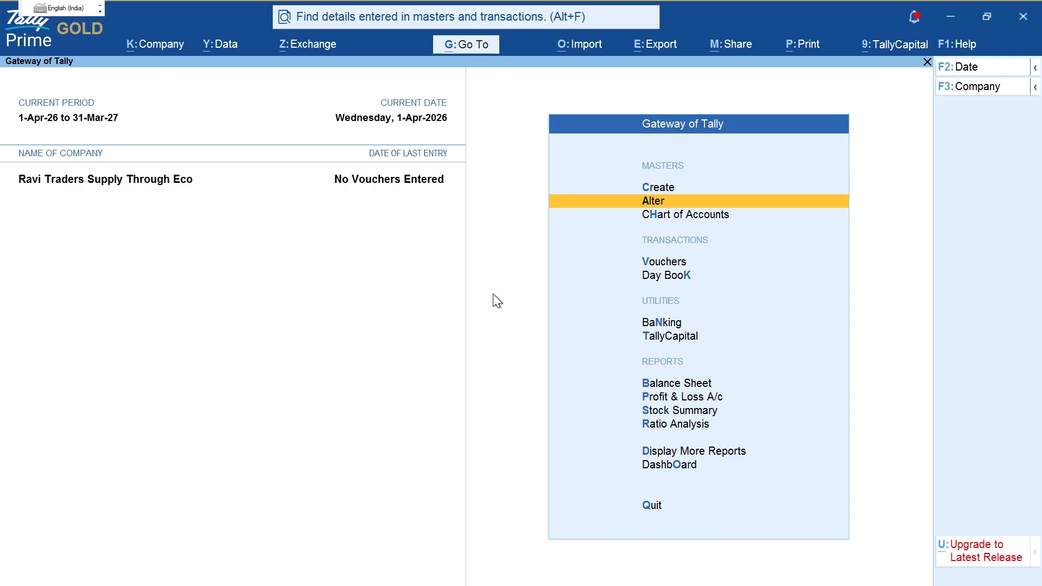
key(Return)
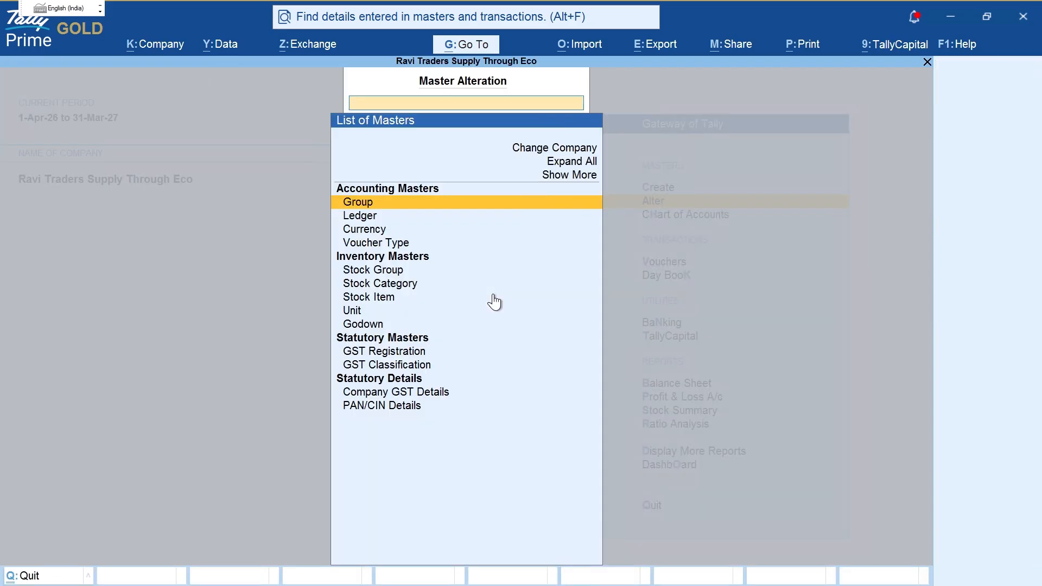
text(Vou)
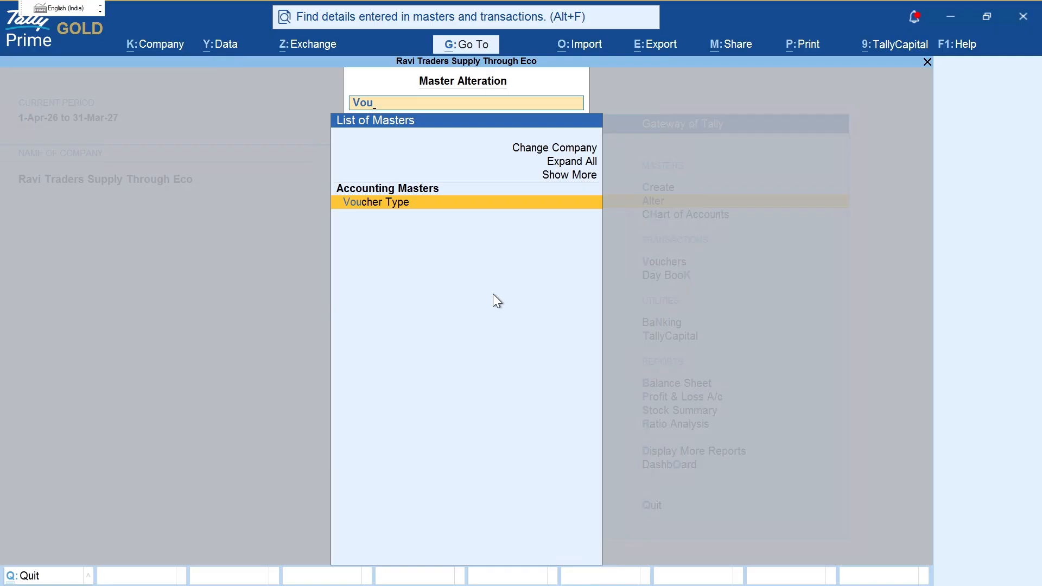
key(BackSpace)
key(BackSpace)
key(BackSpace)
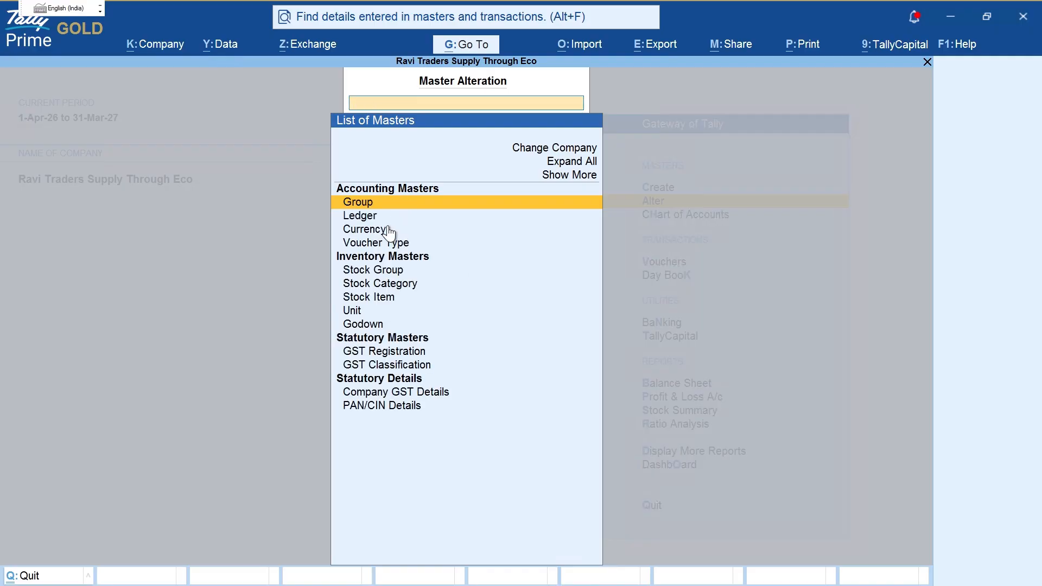
key(Down)
key(Down)
key(Down)
key(Return)
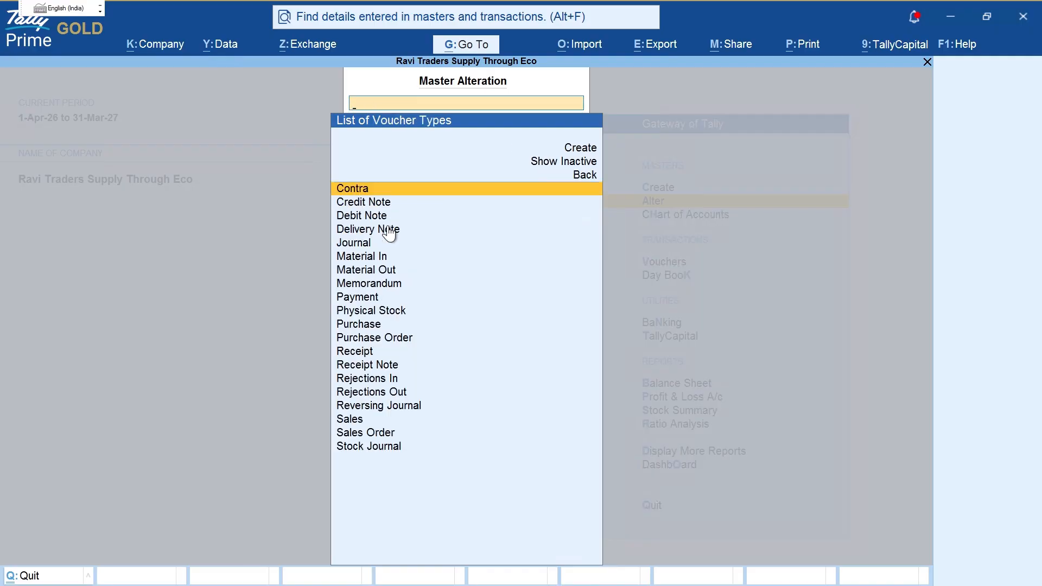
key(Up)
key(Up)
key(Up)
key(Return)
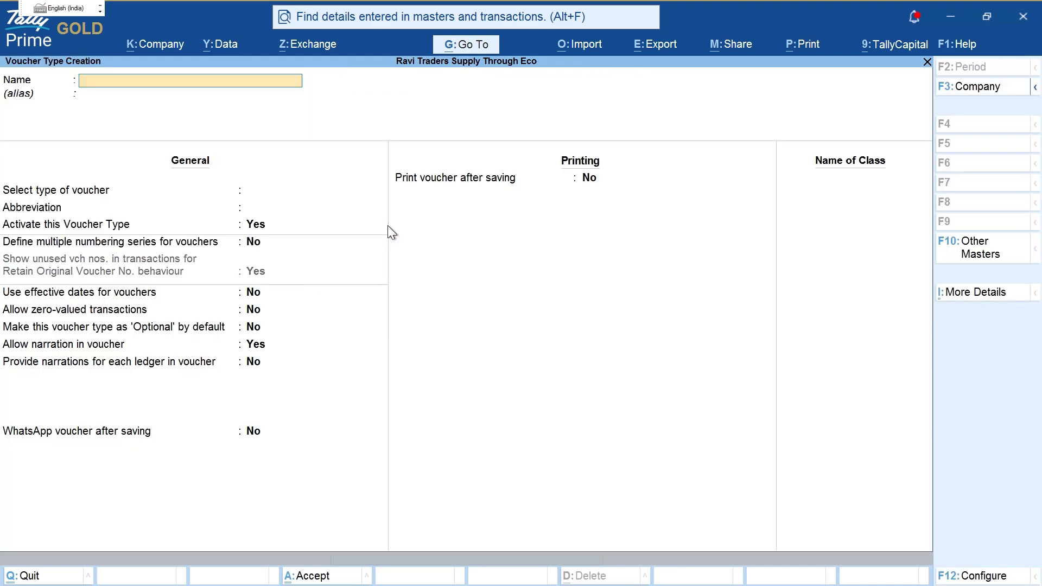
Step: Name the voucher type 'Online Sales', retyping it from the all-caps version
text(Online Sale)
key(BackSpace)
key(BackSpace)
key(BackSpace)
key(BackSpace)
key(BackSpace)
key(BackSpace)
key(BackSpace)
key(BackSpace)
key(BackSpace)
key(BackSpace)
key(BackSpace)
text(ONLINE SALES)
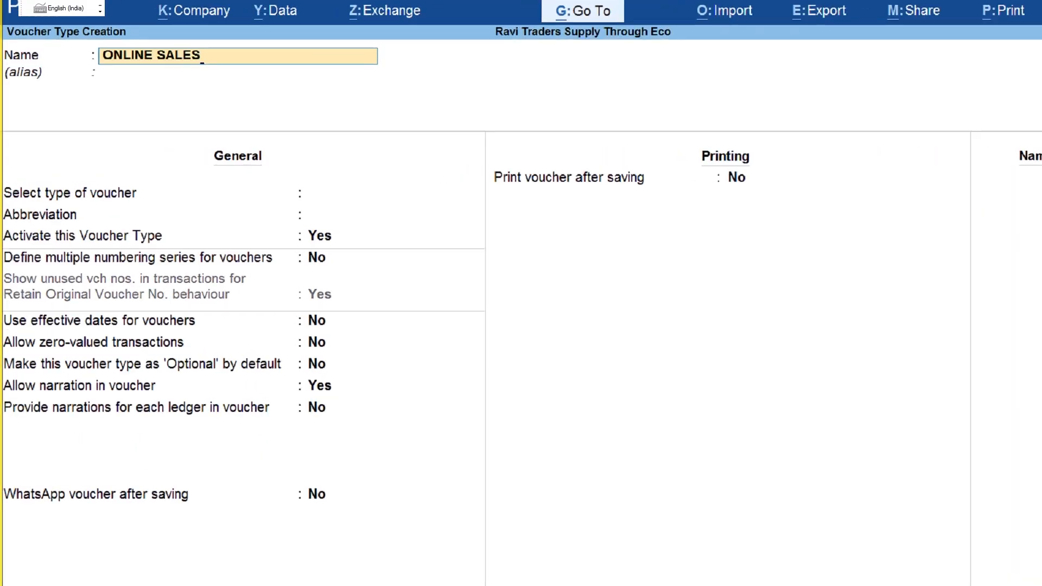
mouse_move(96, 52)
mouse_down()
mouse_move(110, 96)
mouse_move(192, 41)
mouse_up()
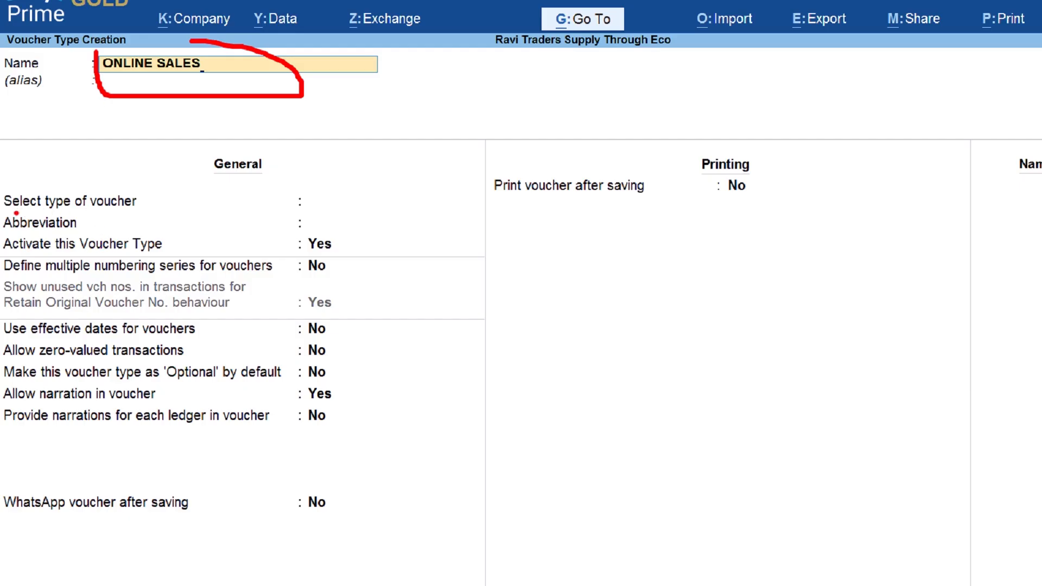
drag(15, 213, 142, 199)
drag(25, 253, 97, 253)
drag(21, 281, 64, 270)
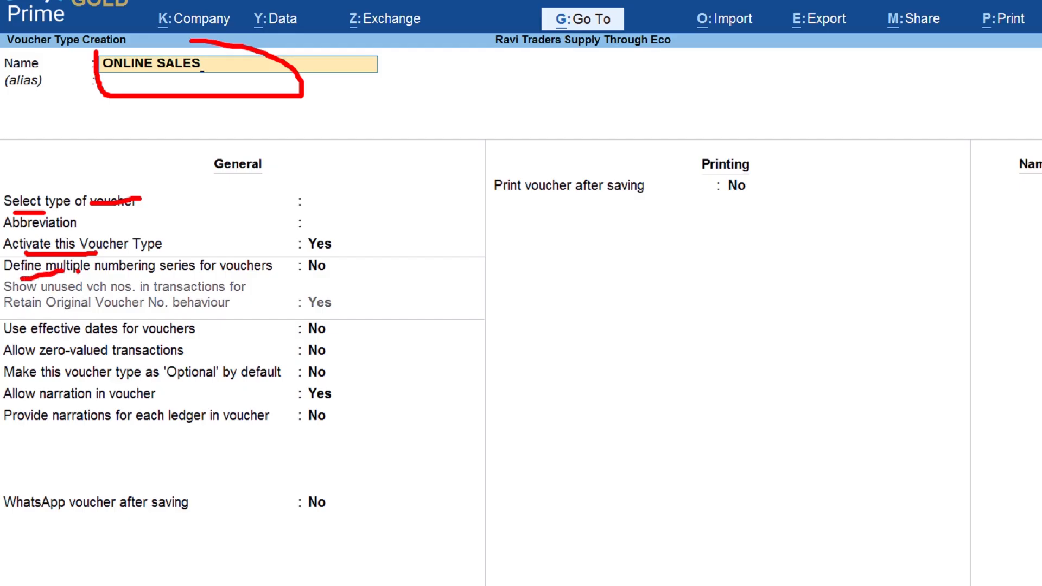
key(Escape)
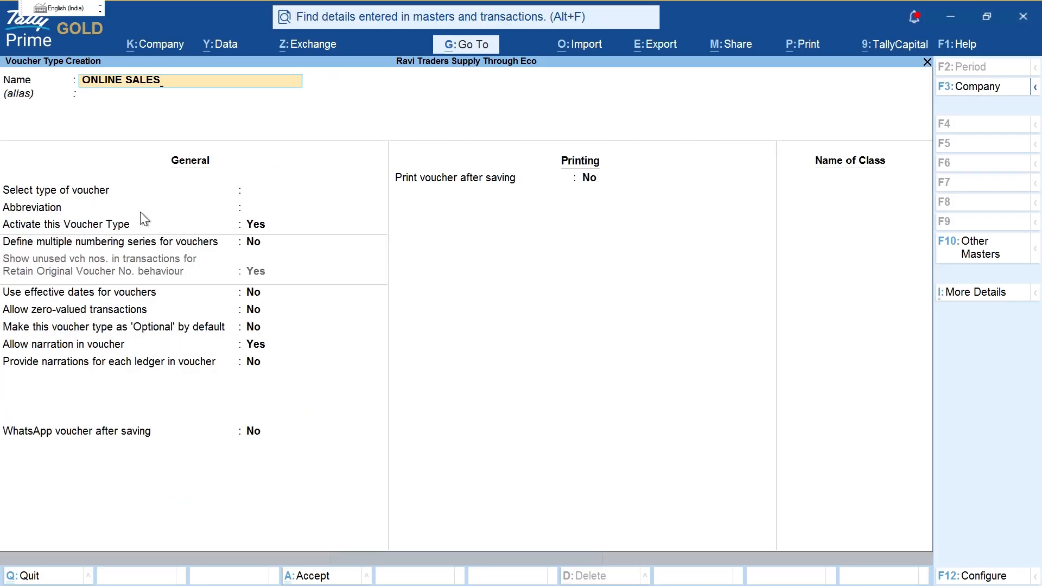
key(BackSpace)
key(BackSpace)
key(BackSpace)
key(BackSpace)
key(BackSpace)
key(BackSpace)
key(BackSpace)
key(BackSpace)
key(BackSpace)
key(BackSpace)
key(BackSpace)
key(BackSpace)
text(Online Sales)
Step: Set the voucher type to Sales and enable multiple numbering series
key(Return)
key(Return)
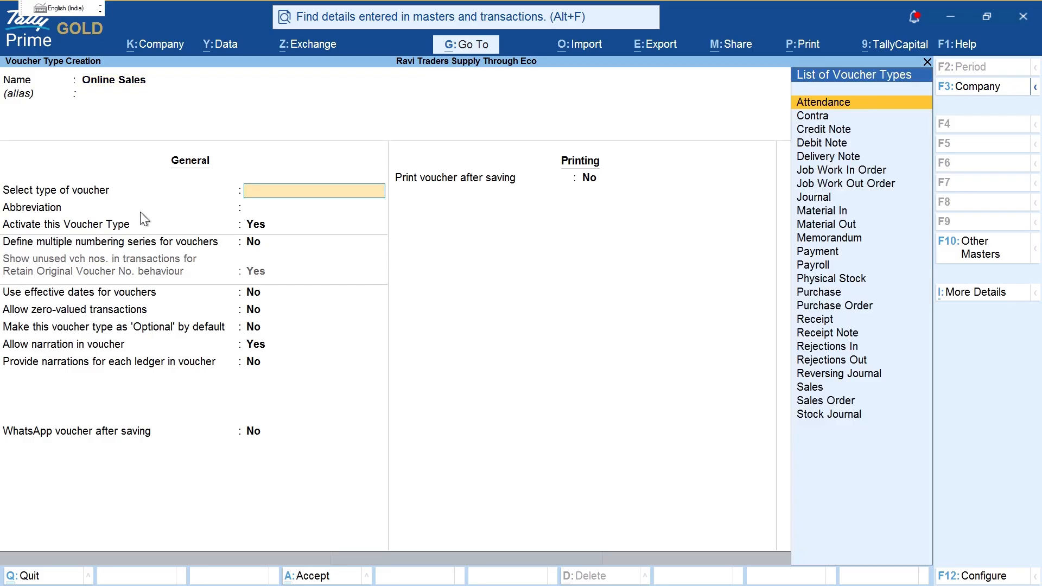
text(sal)
key(Return)
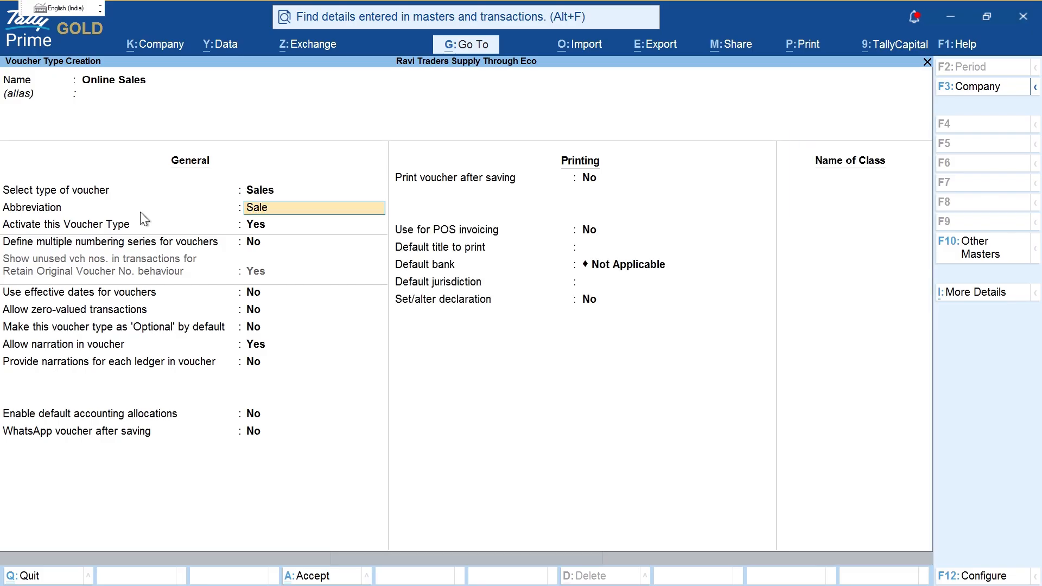
key(Return)
key(Return)
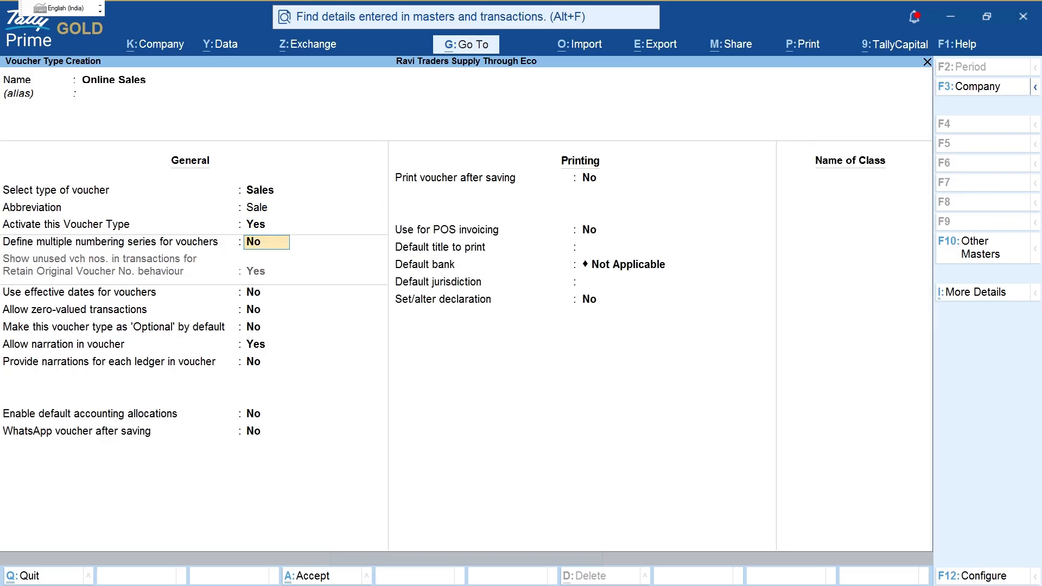
text(y)
key(Return)
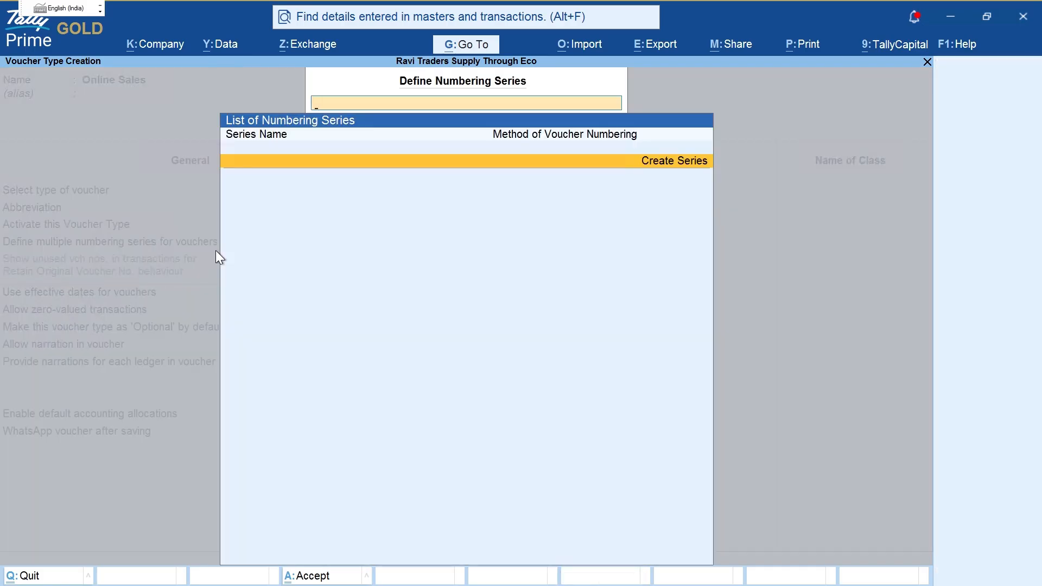
Step: Add numbering series 'Online/1/26-27' with automatic numbering and manual override
key(Return)
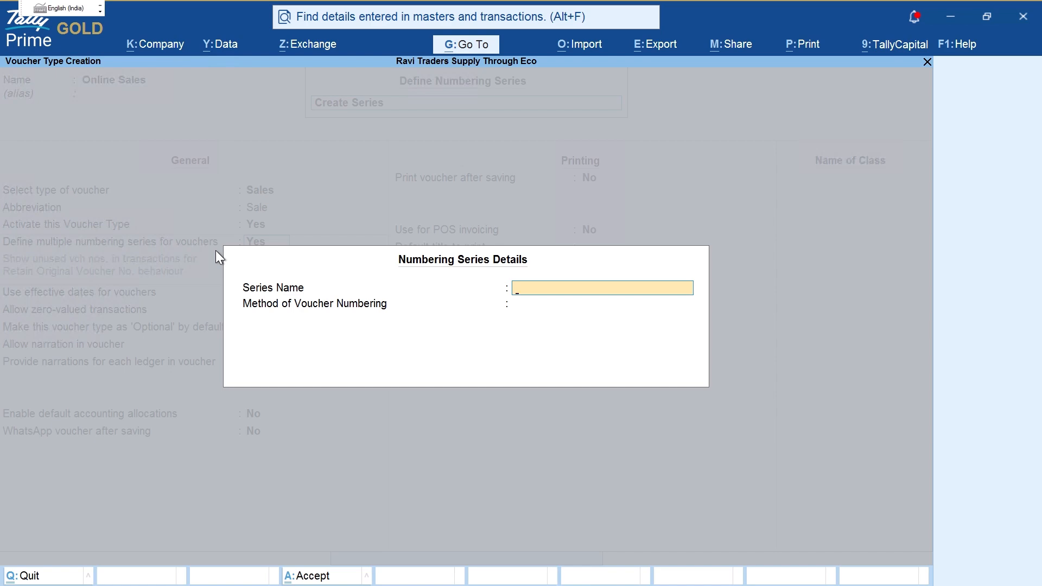
text(Online/1/26-27)
key(Return)
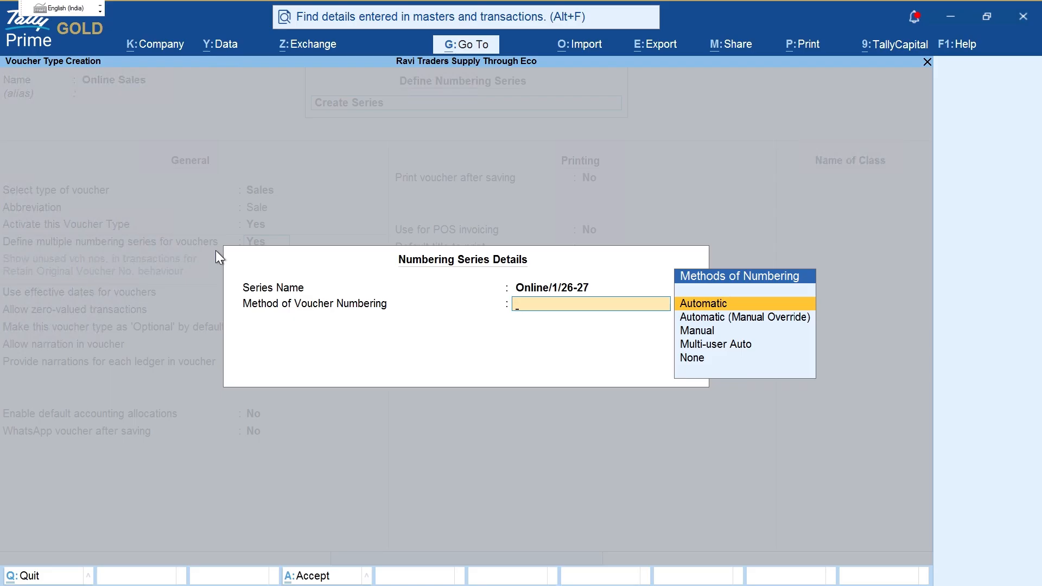
key(Down)
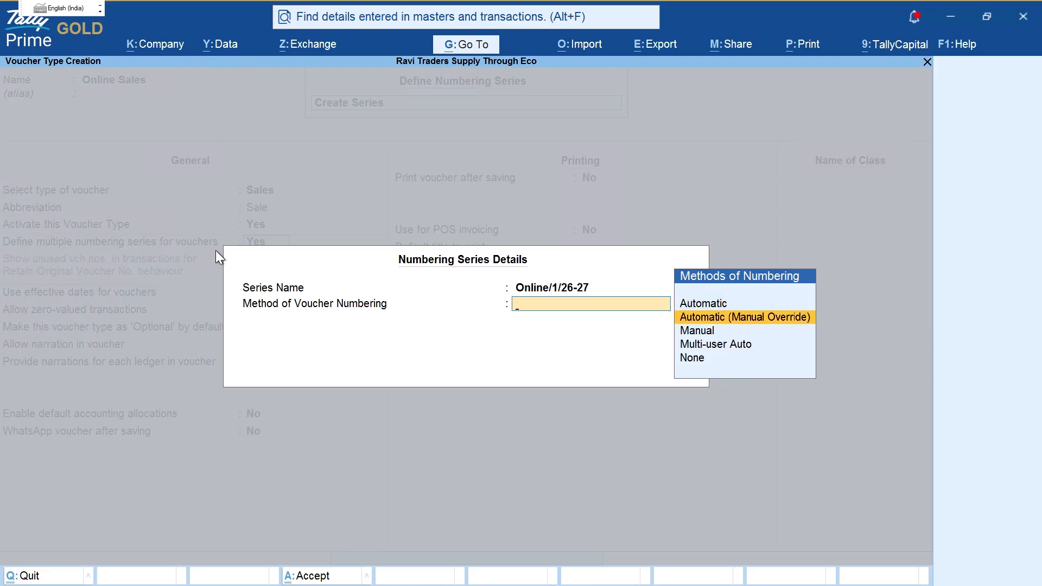
key(Return)
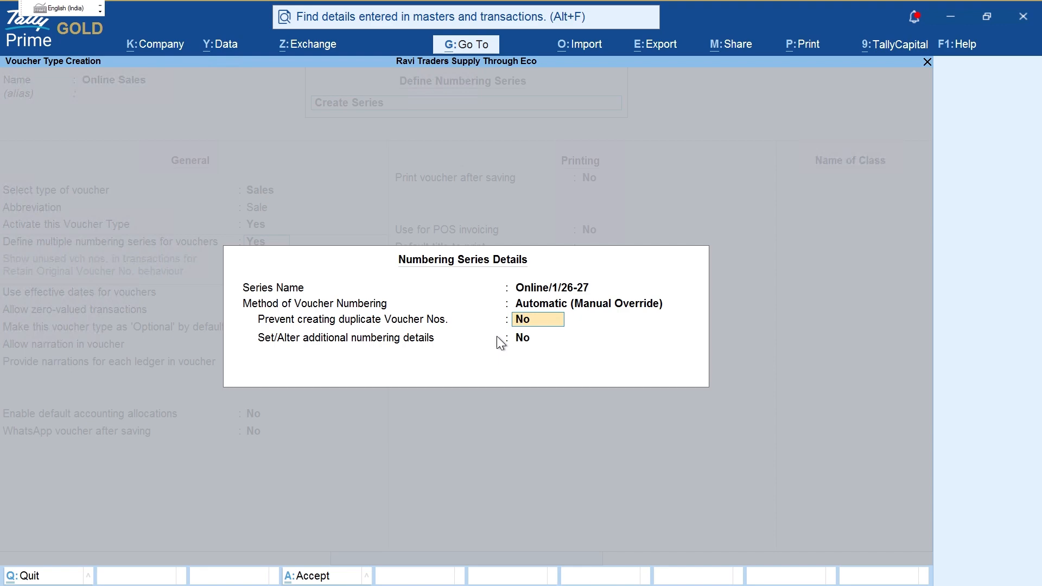
Step: Prevent duplicate numbers, start at 1 with yearly restart, prefix 'Online/' and suffix '/26-27'
key(y)
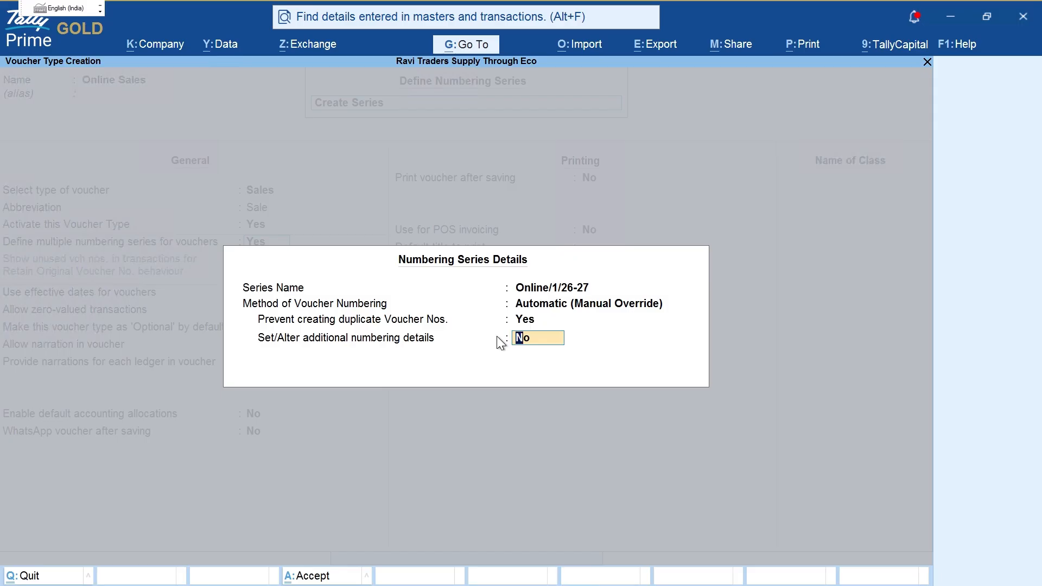
key(y)
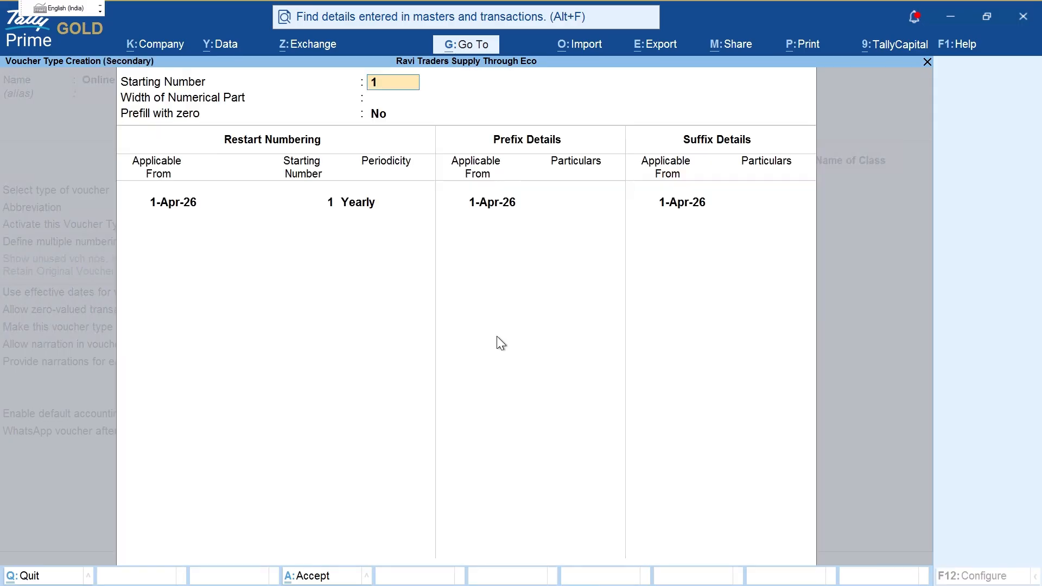
key(Return)
key(Return)
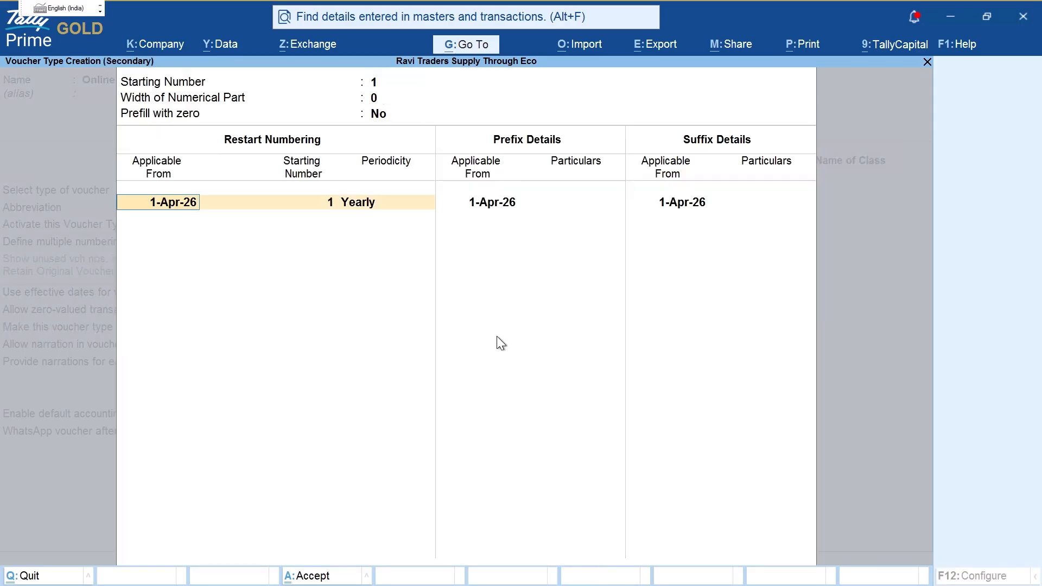
key(Return)
key(Return)
key(Return)
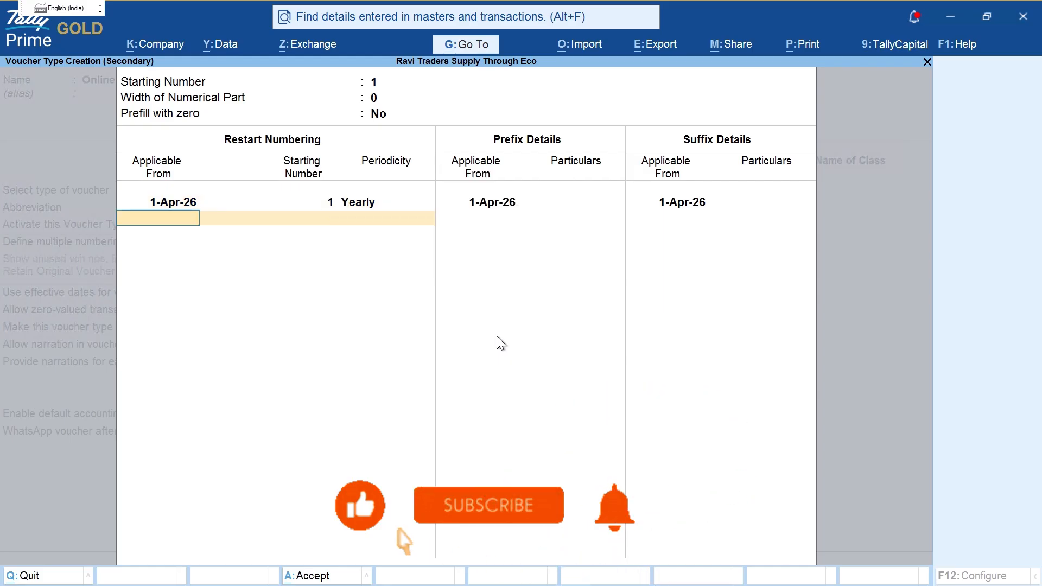
key(Return)
key(Return)
text(Online/)
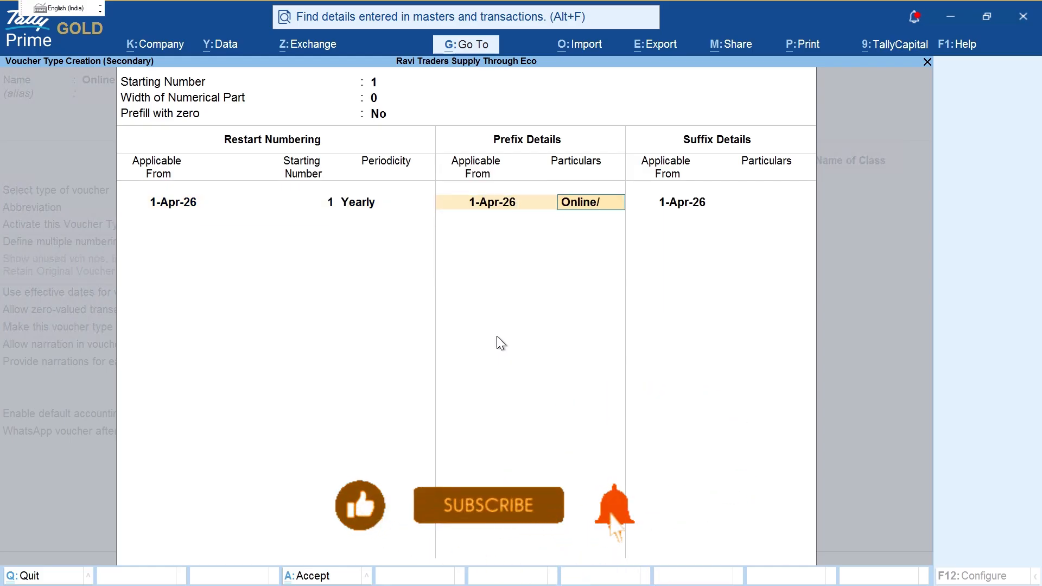
key(Return)
key(Return)
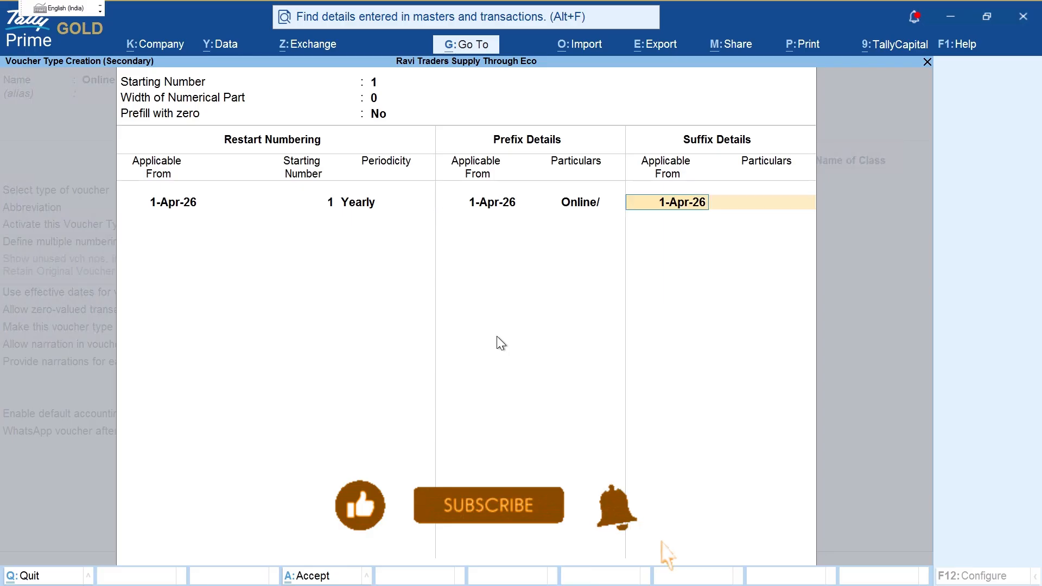
key(Return)
text(/)
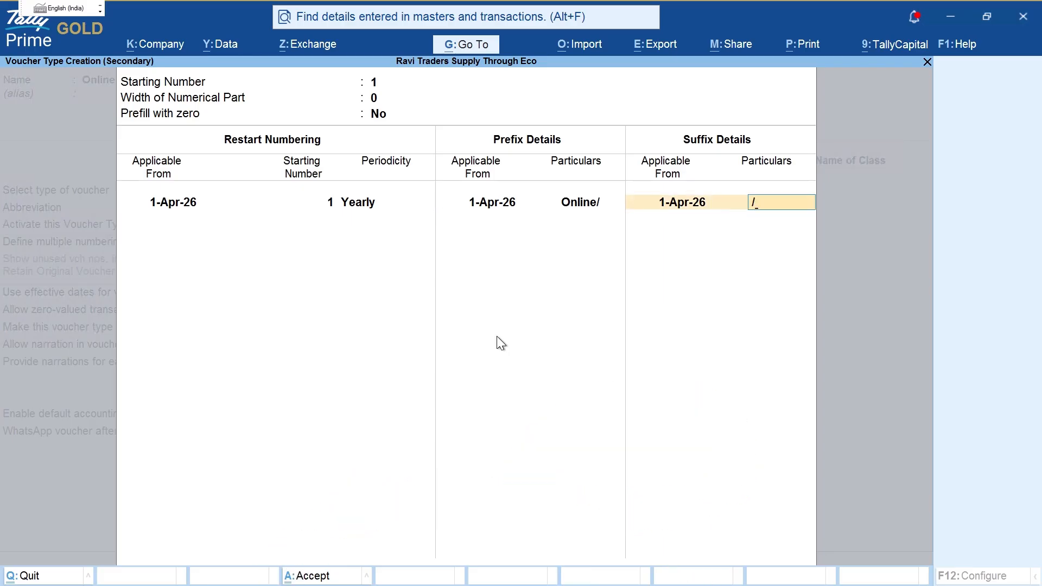
text(26-27)
key(Return)
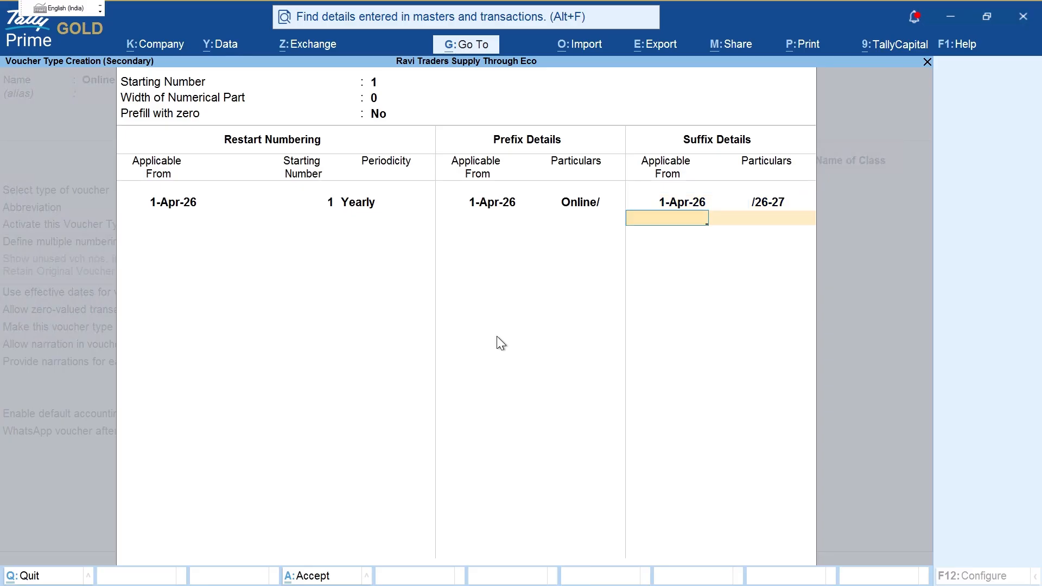
key(Return)
Step: Close the series details, accept the Online Sales voucher type, and return to Gateway of Tally
key(Escape)
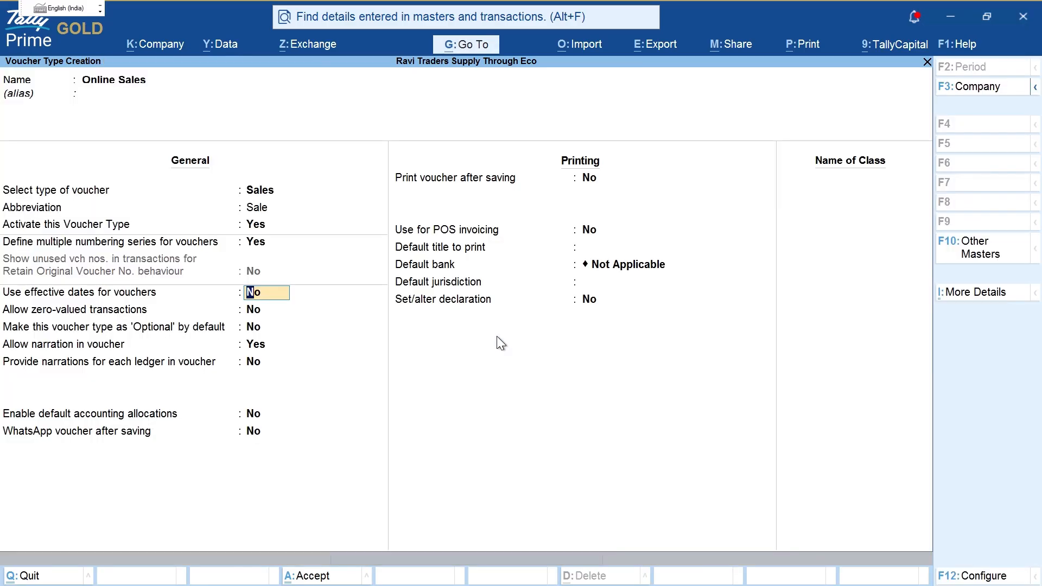
key(Up)
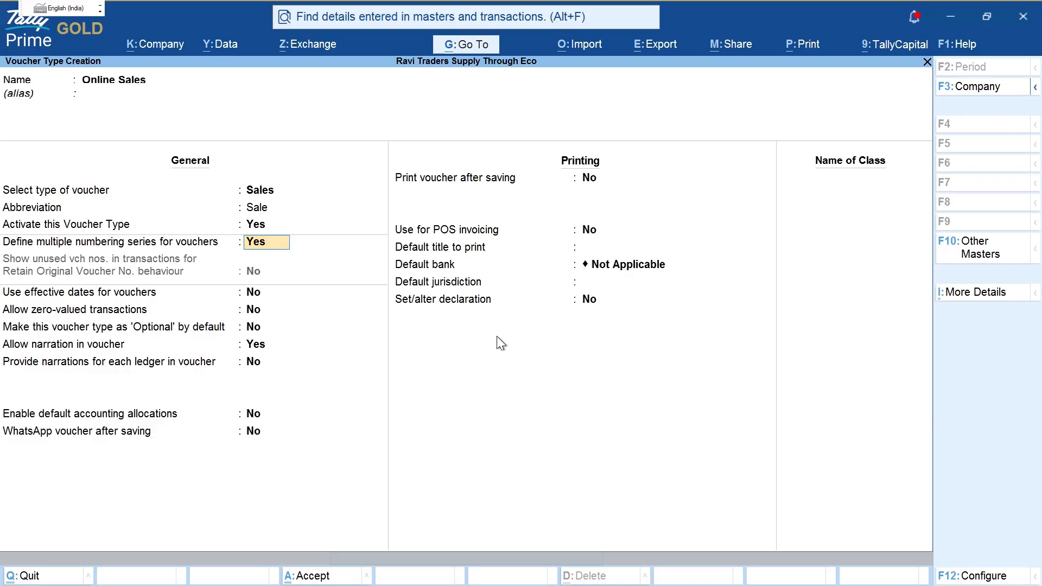
key(Return)
key(Return)
key(Escape)
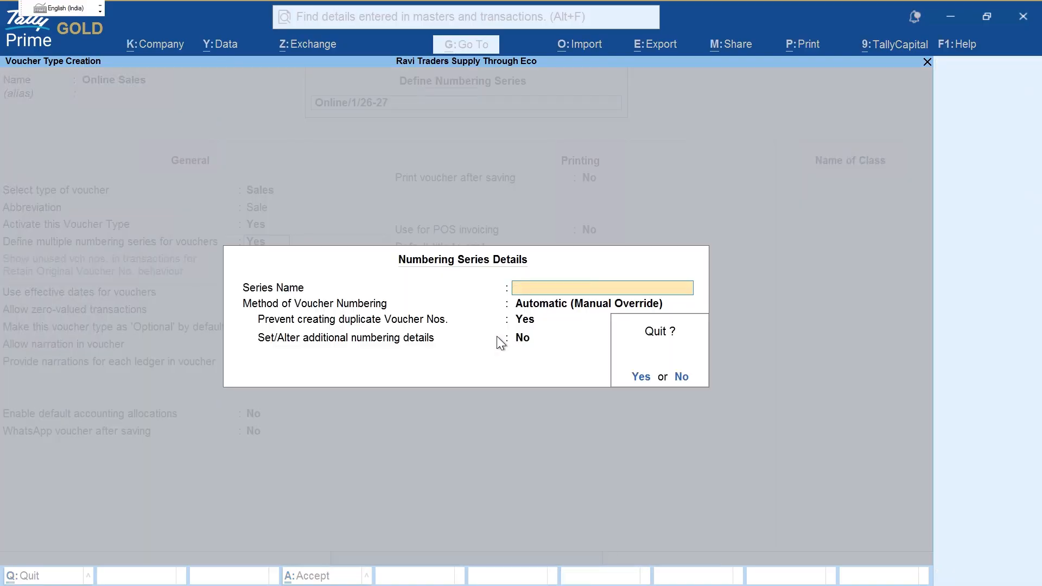
key(y)
key(Escape)
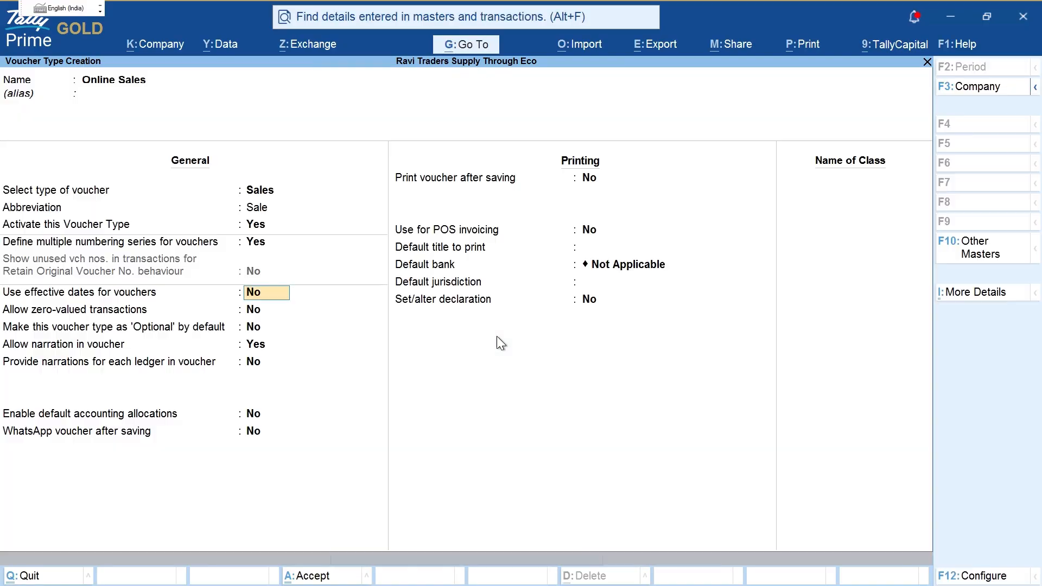
key(Return)
key(ctrl+a)
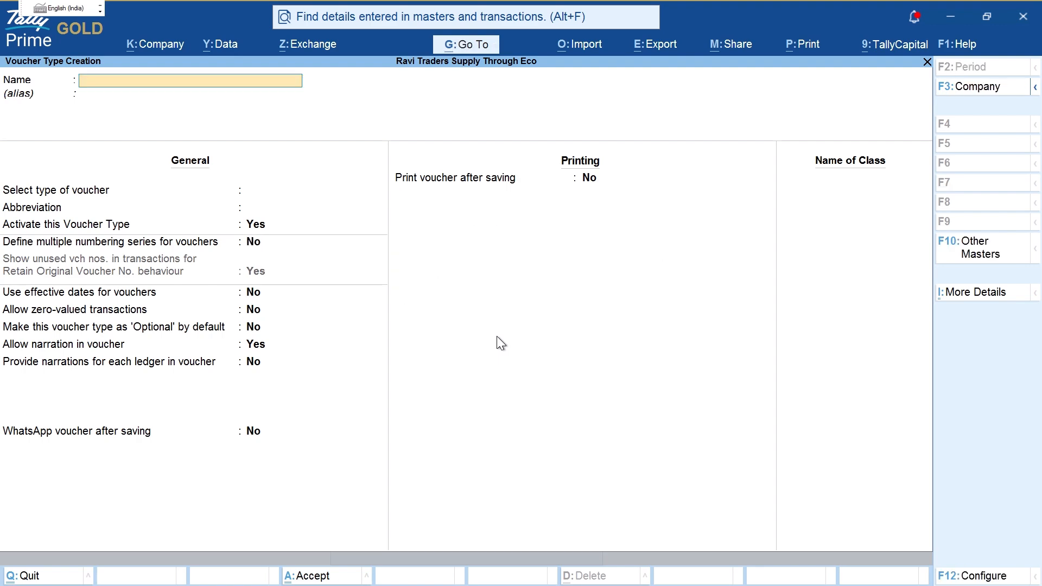
key(Escape)
key(Escape)
key(Escape)
Step: From the Gateway, start a new voucher of type Online Sales
key(n)
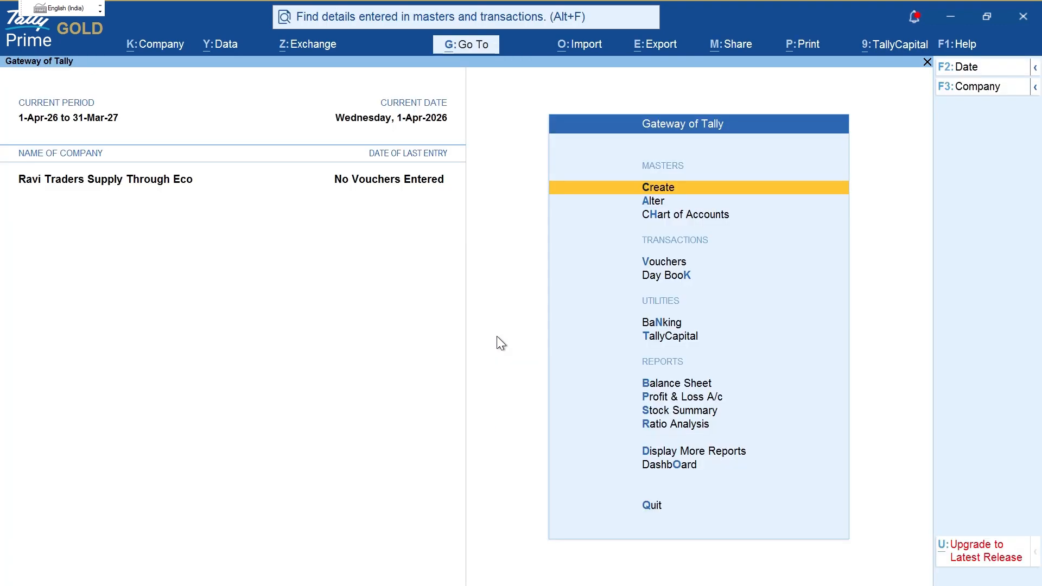
key(v)
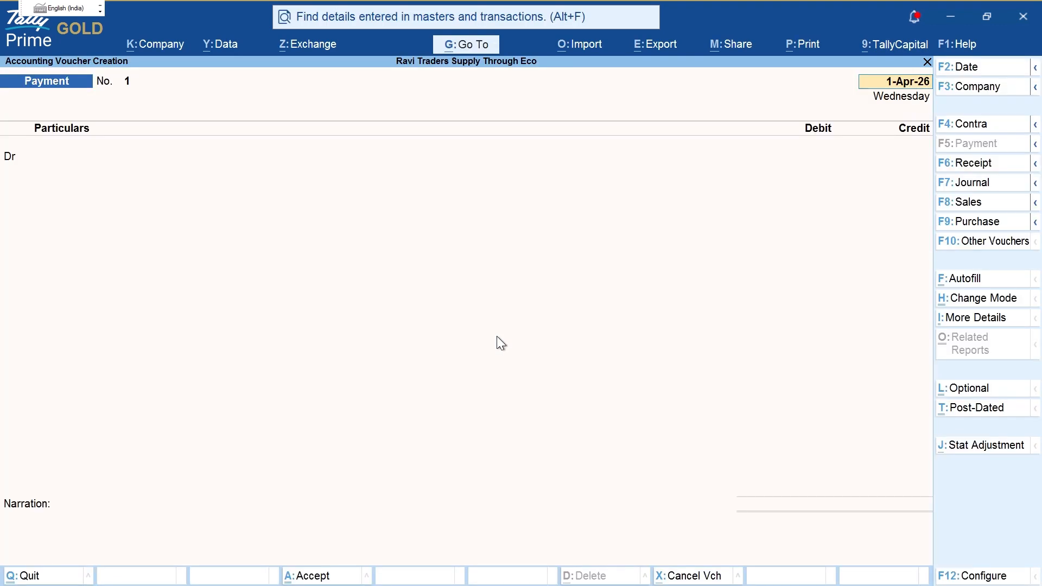
key(F8)
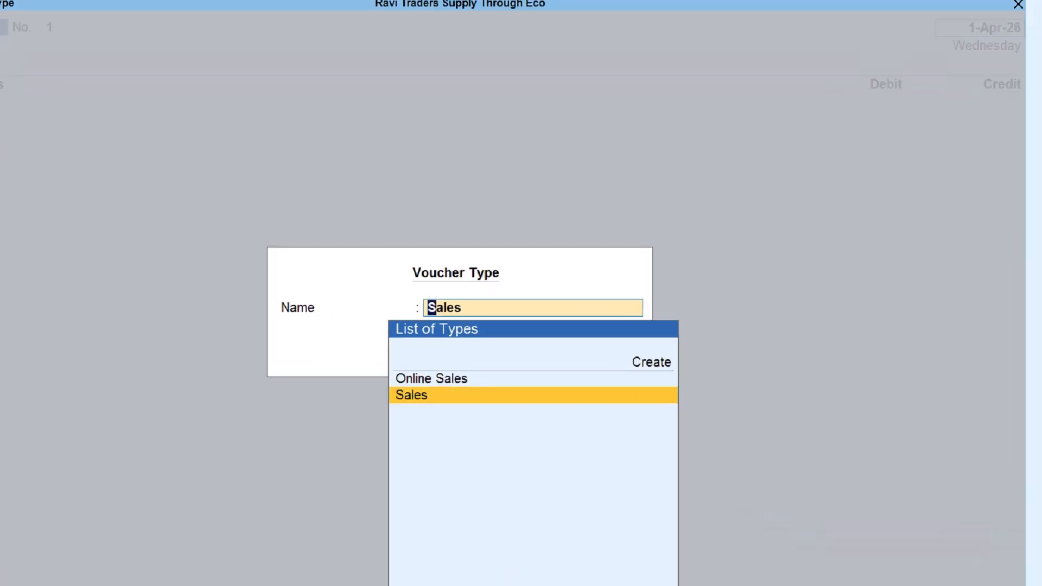
drag(480, 379, 646, 372)
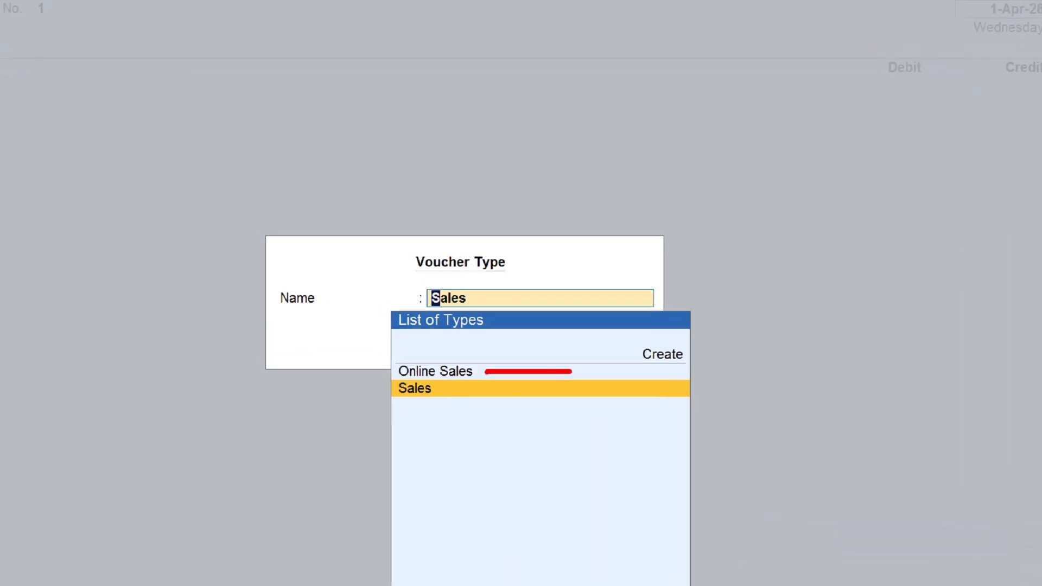
key(p)
mouse_move(491, 390)
mouse_down()
mouse_move(685, 385)
mouse_move(657, 390)
mouse_up()
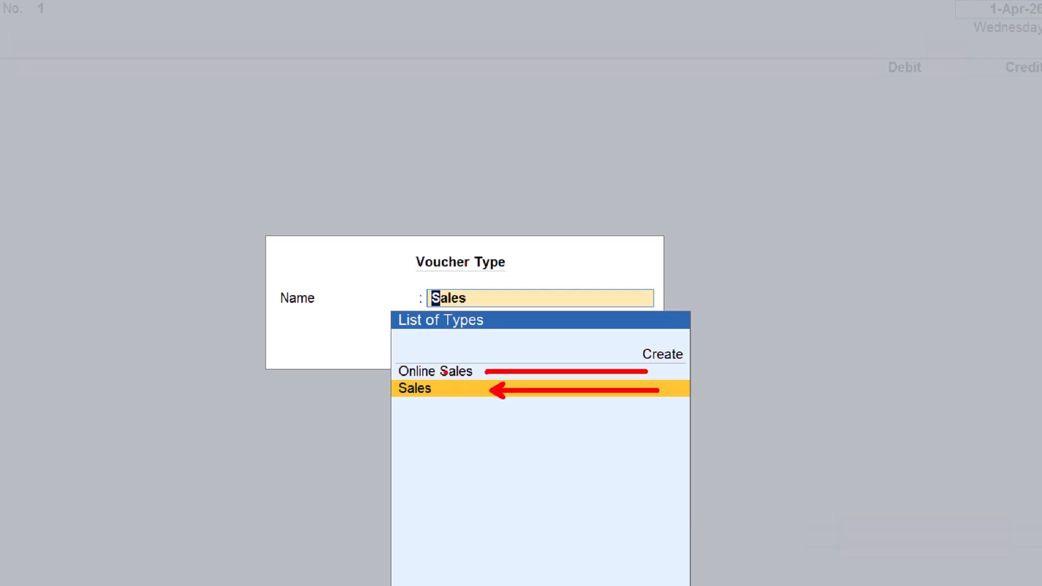
drag(396, 399, 464, 404)
mouse_move(437, 385)
mouse_down()
mouse_move(464, 412)
mouse_move(457, 419)
mouse_up()
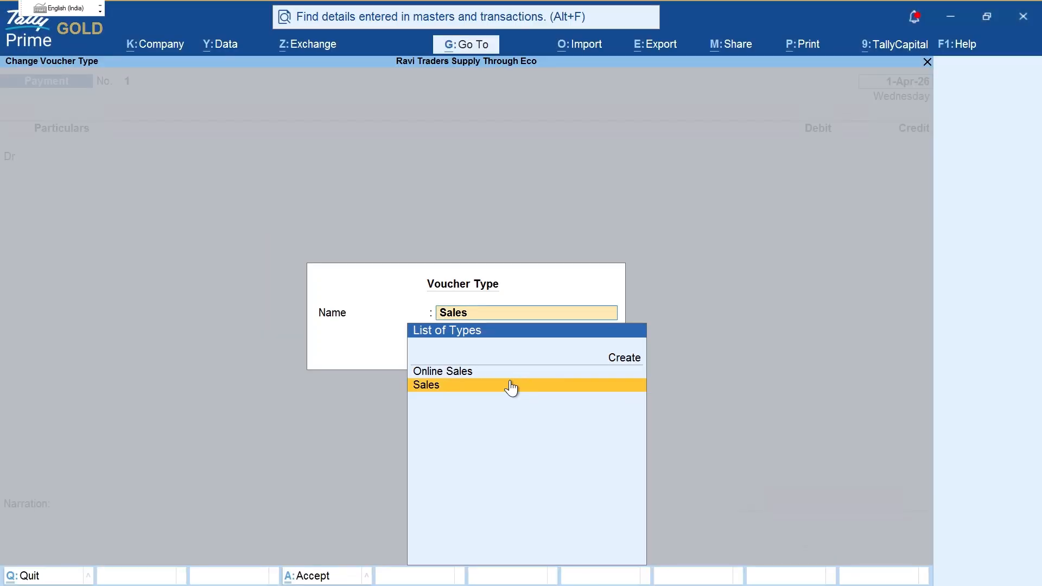
key(Up)
key(Return)
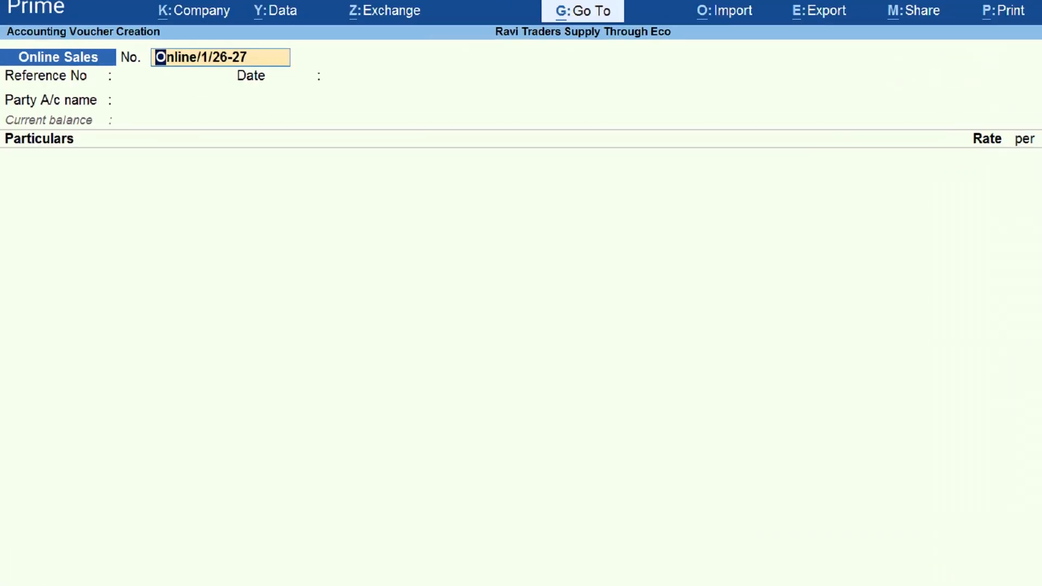
Step: Review the transaction details in the question PDF
drag(138, 67, 257, 62)
key(Escape)
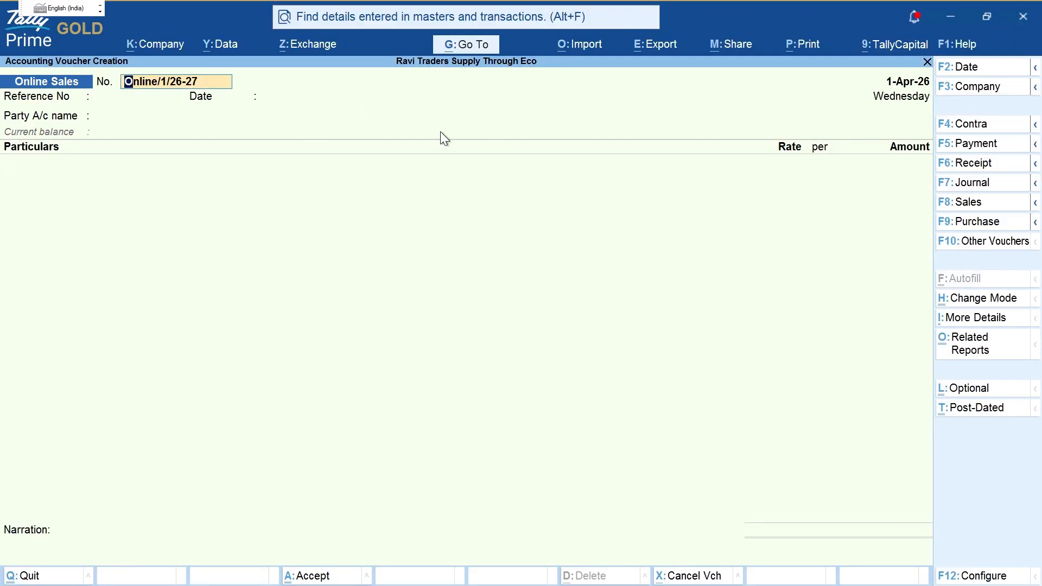
key(alt+Tab)
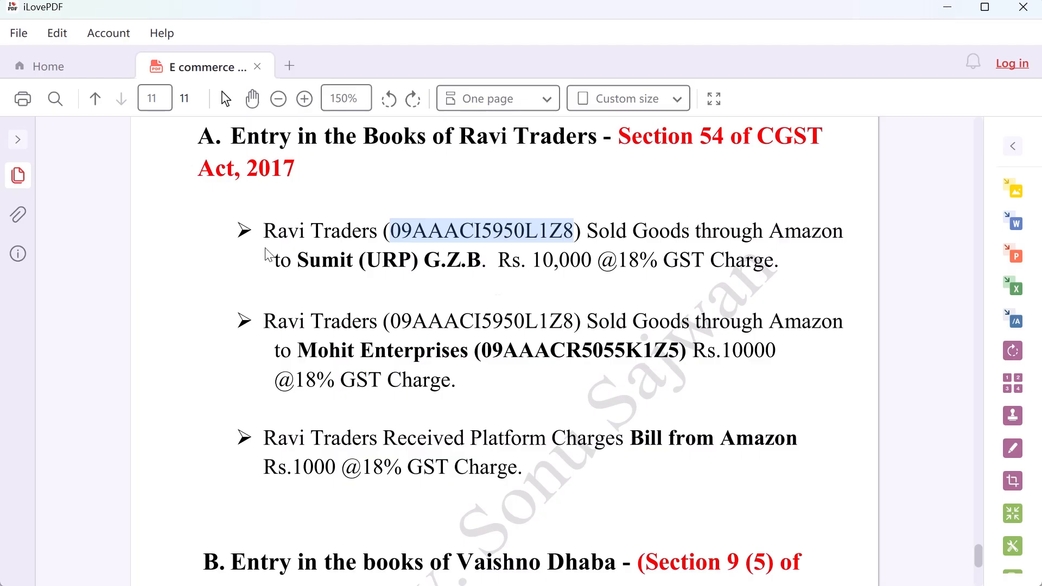
key(alt+Tab)
Step: Set the reference to the voucher number Online/1/26-27 and keep date 1-Apr-26, then choose to create a new party ledger
key(Return)
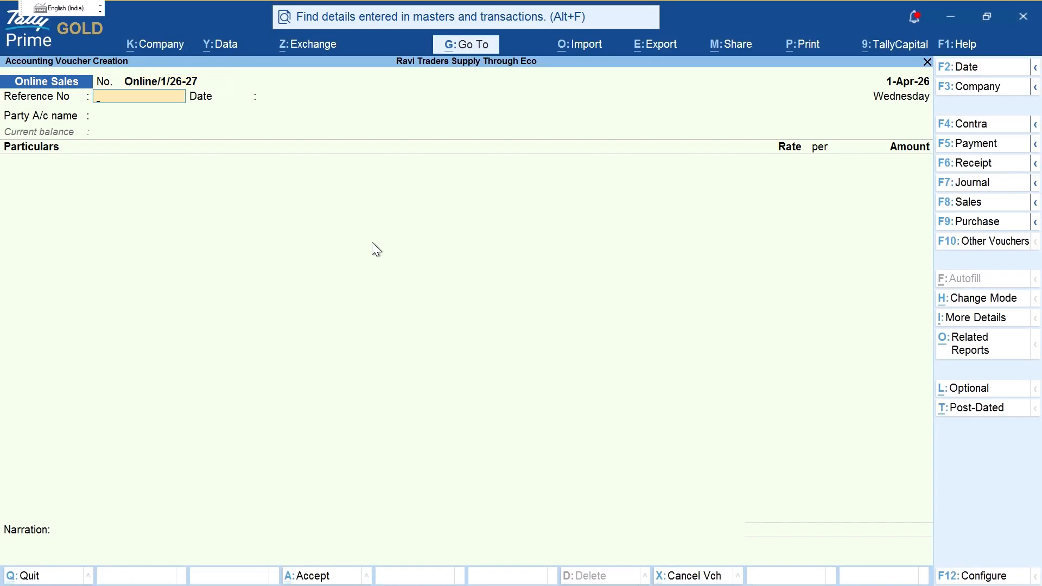
text(1)
key(Return)
key(BackSpace)
key(BackSpace)
key(BackSpace)
key(ctrl)
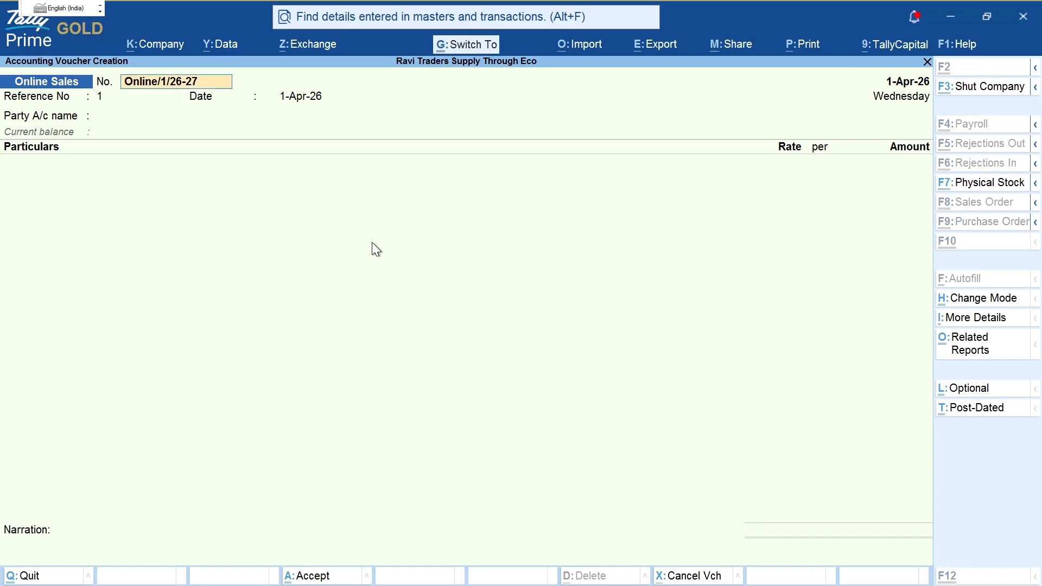
key(Return)
key(ctrl)
key(Return)
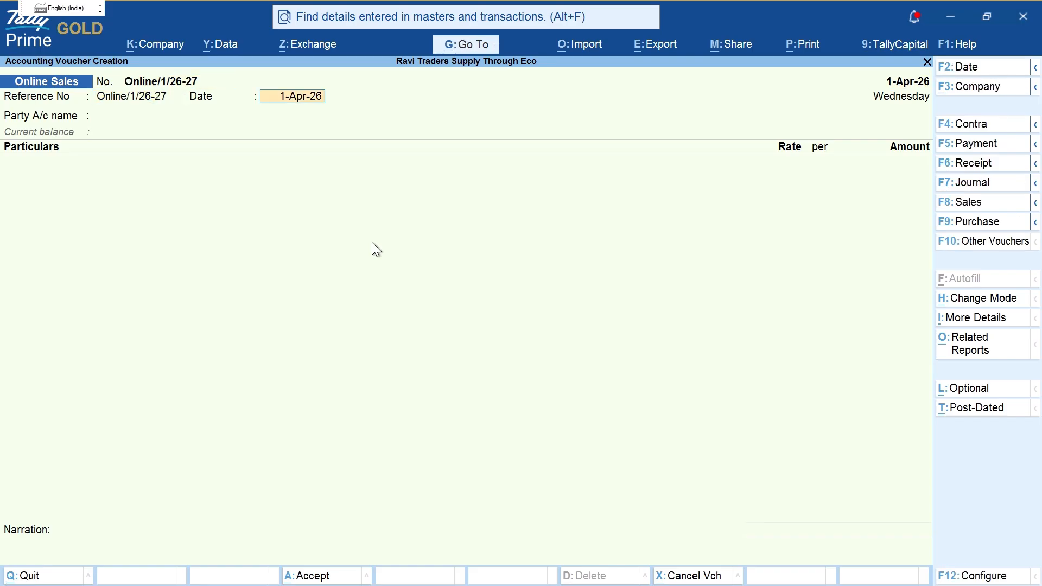
key(Return)
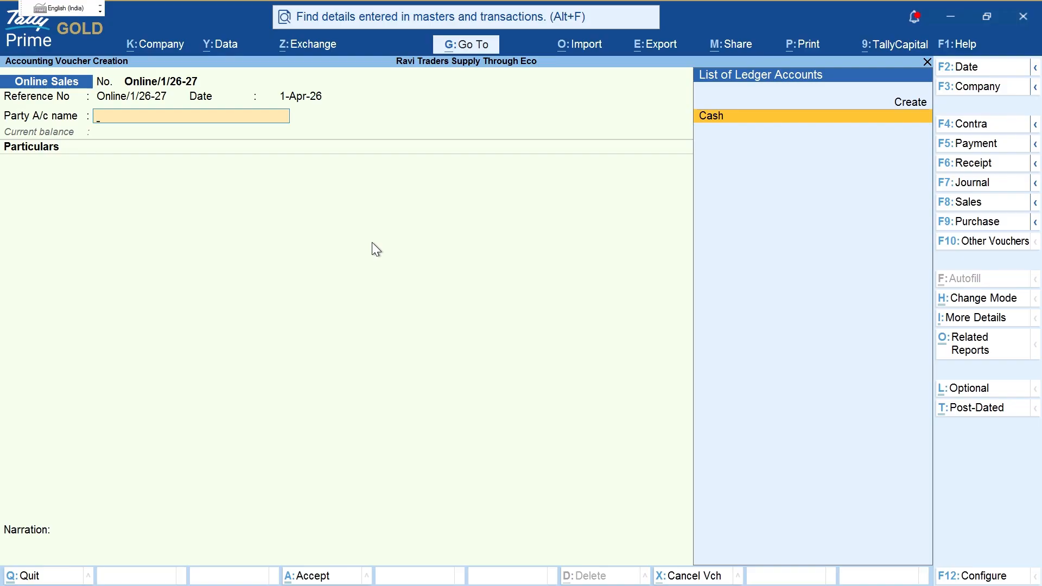
key(Up)
Step: Confirm in the PDF that the sale is through Amazon to an unregistered buyer
key(alt+Tab)
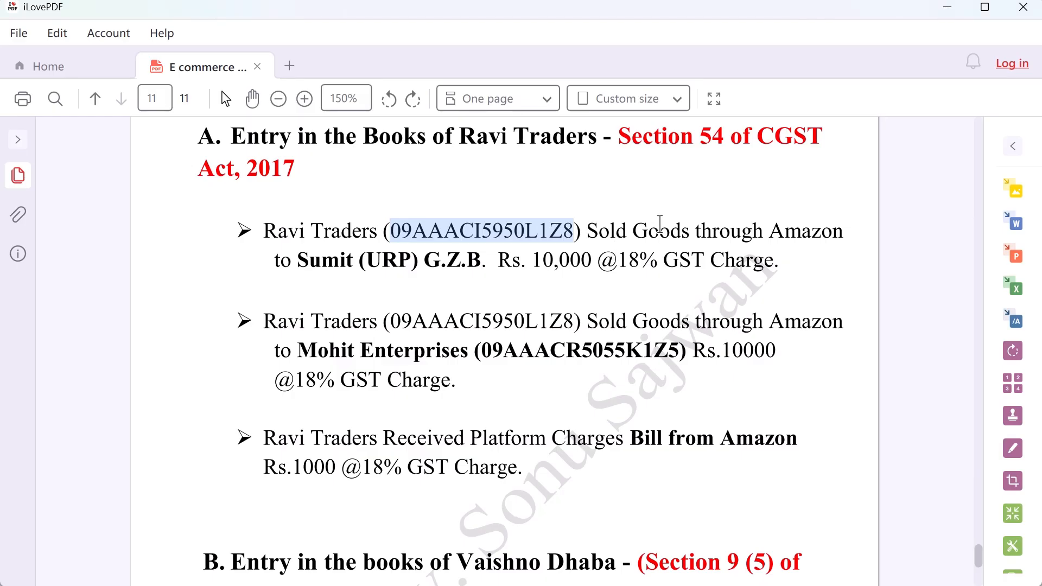
drag(587, 232, 822, 232)
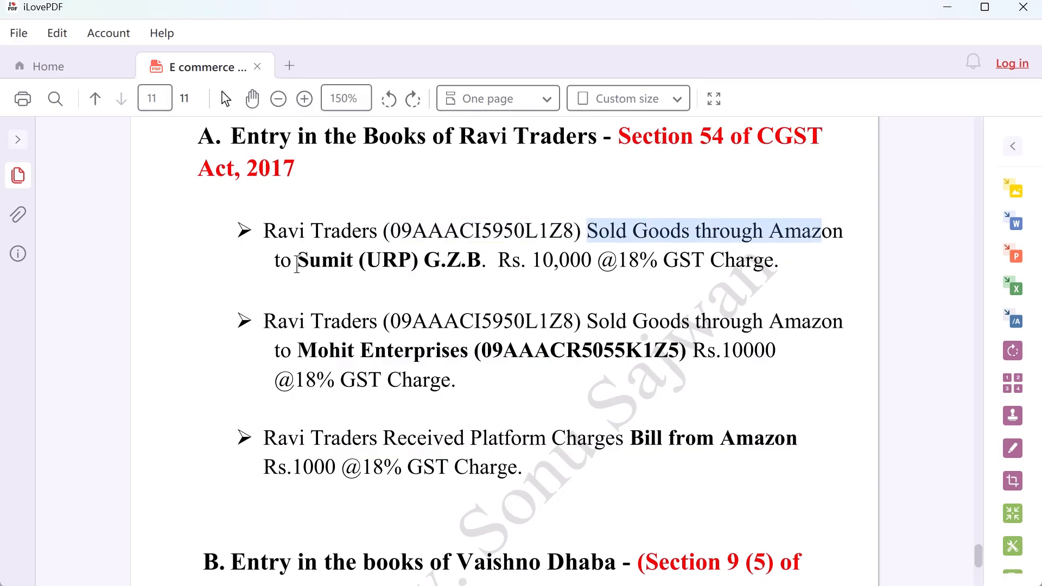
drag(297, 261, 417, 261)
key(alt+Tab)
Step: Create the party ledger Amazon under Sundry Debtors
key(Return)
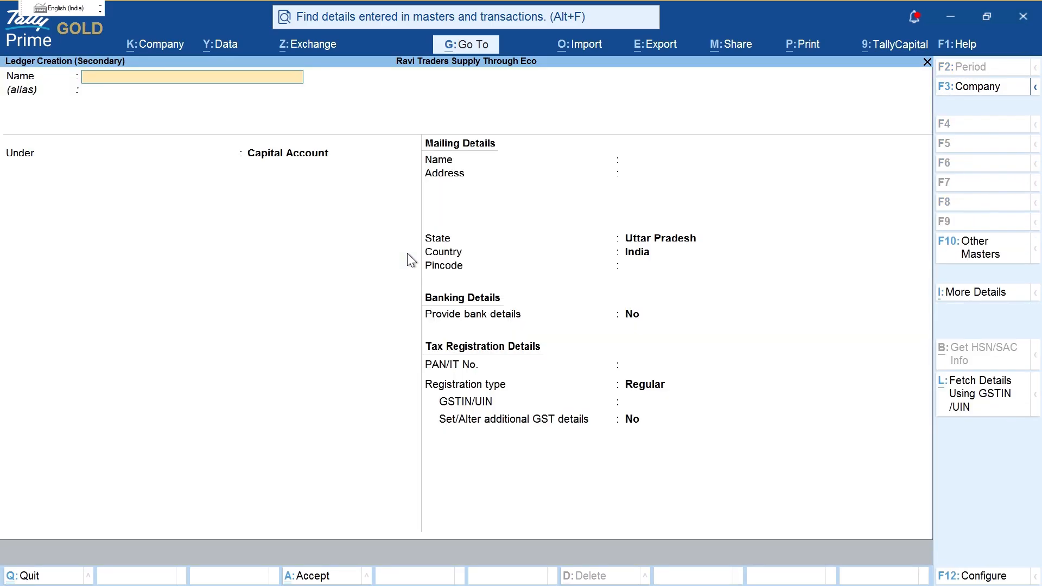
text(Amazon)
key(Return)
key(Return)
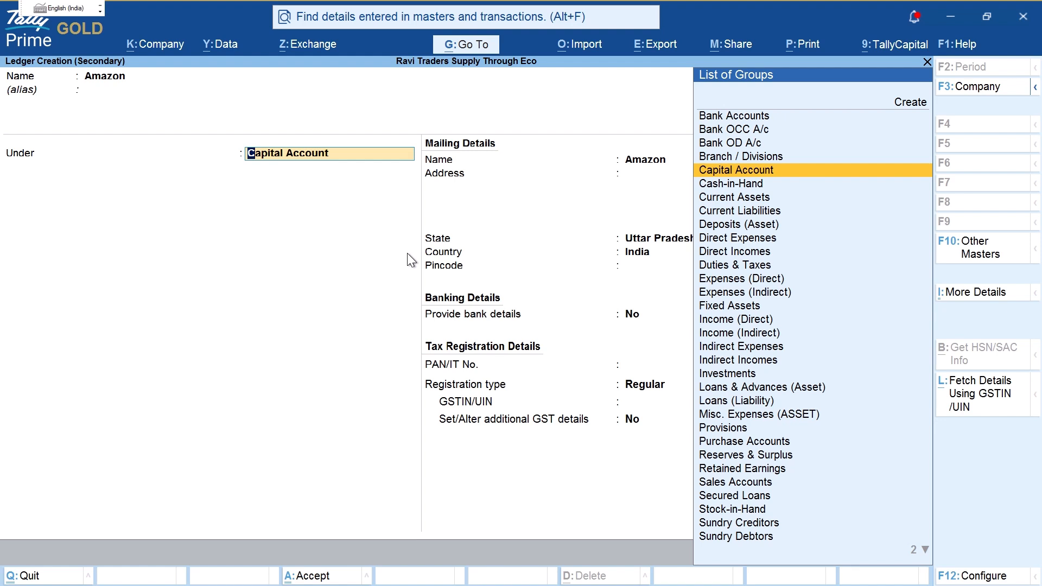
text(Su)
key(Down)
key(Down)
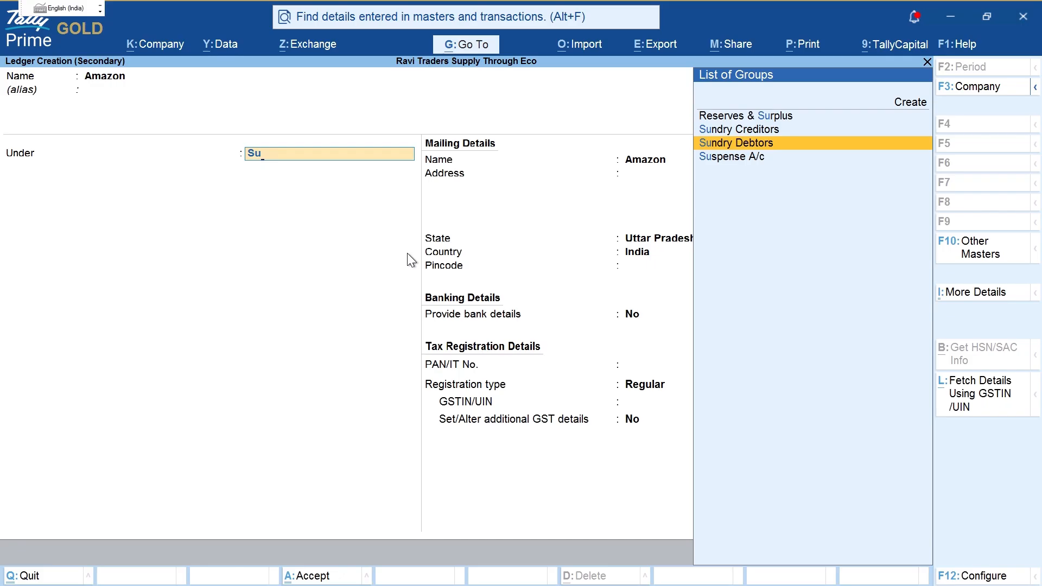
key(Return)
key(Return)
key(Return)
key(Return)
key(Return)
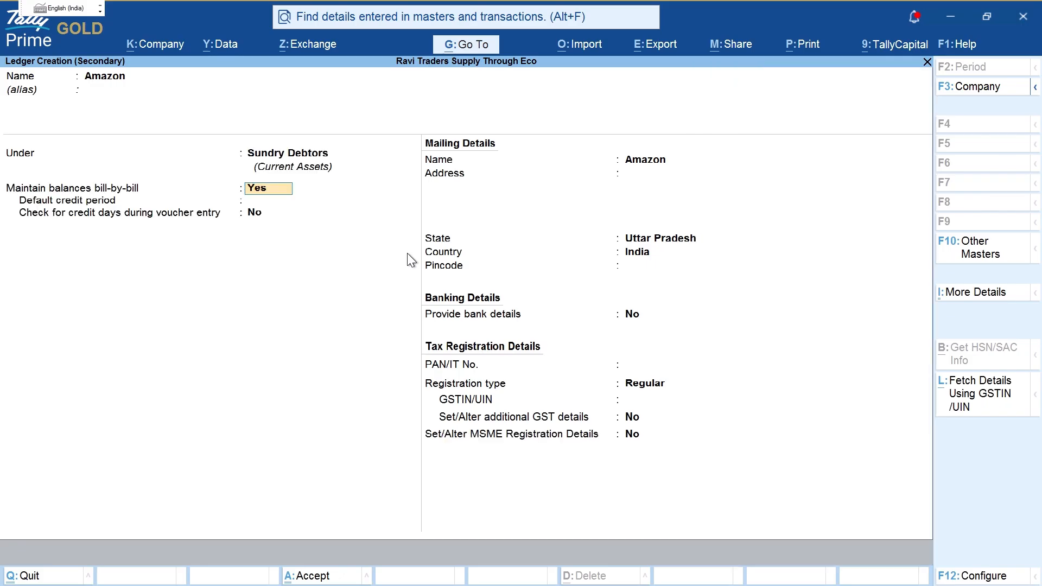
Step: Give Amazon the address and state Uttar Pradesh with Regular GST registration
key(BackSpace)
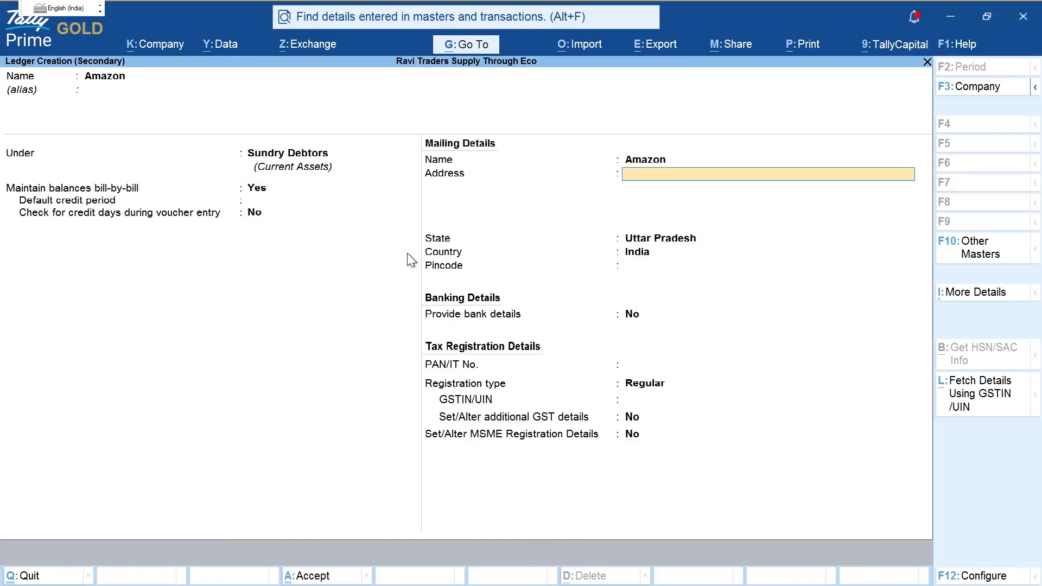
text(Uttar Pradesh)
key(Return)
key(Return)
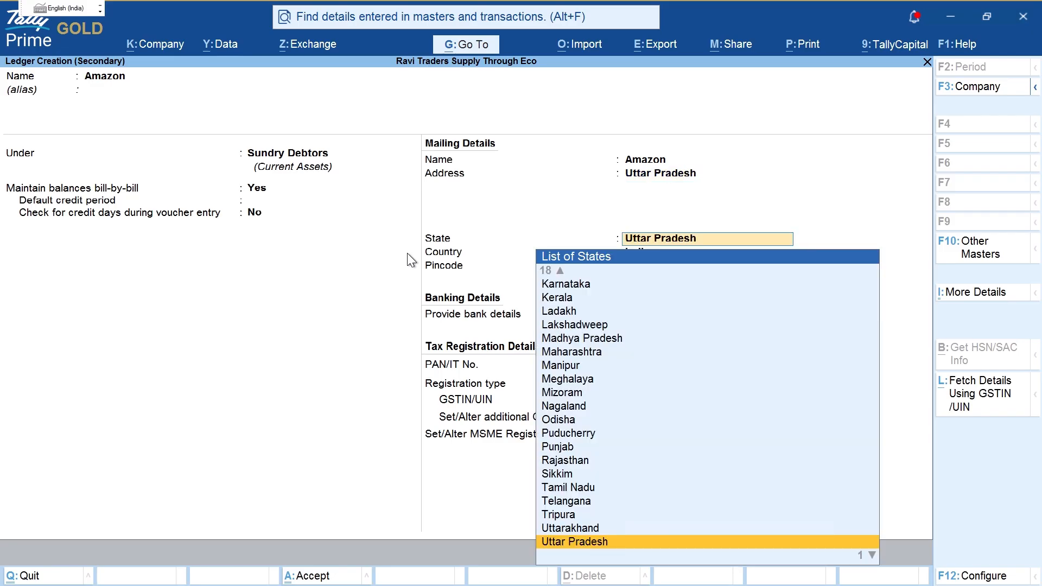
key(Return)
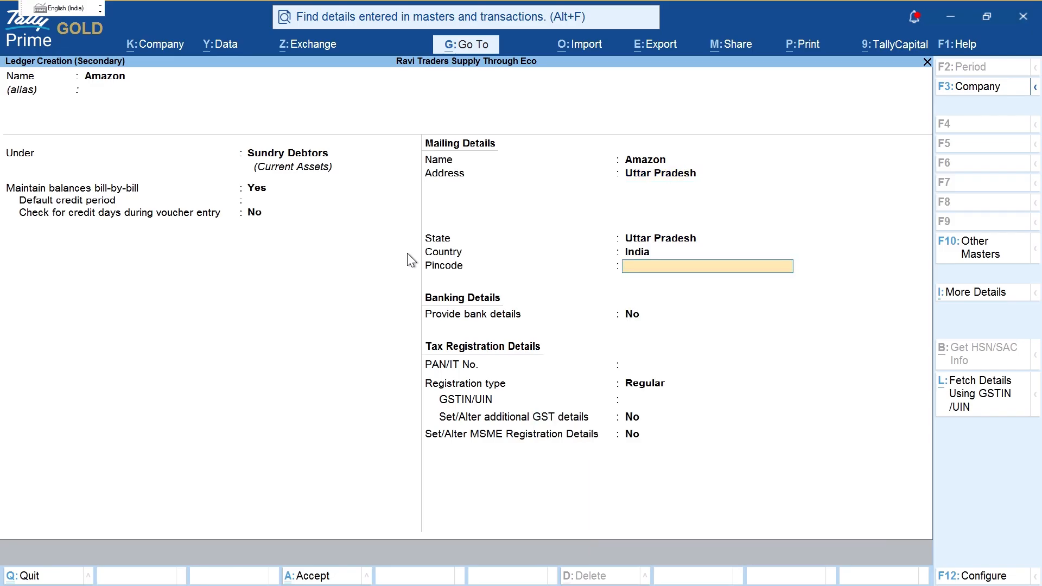
key(Return)
key(Return)
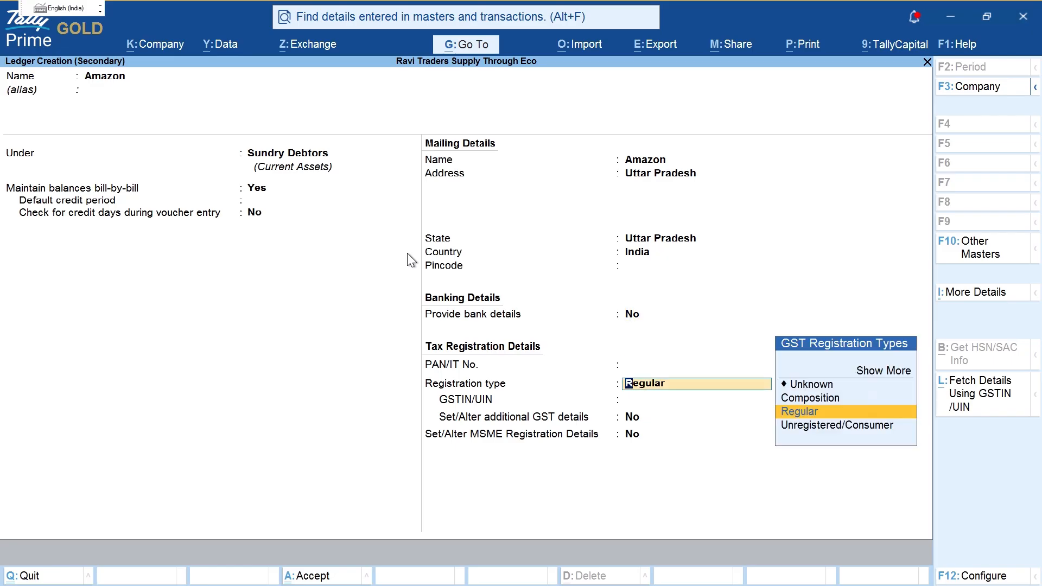
key(Down)
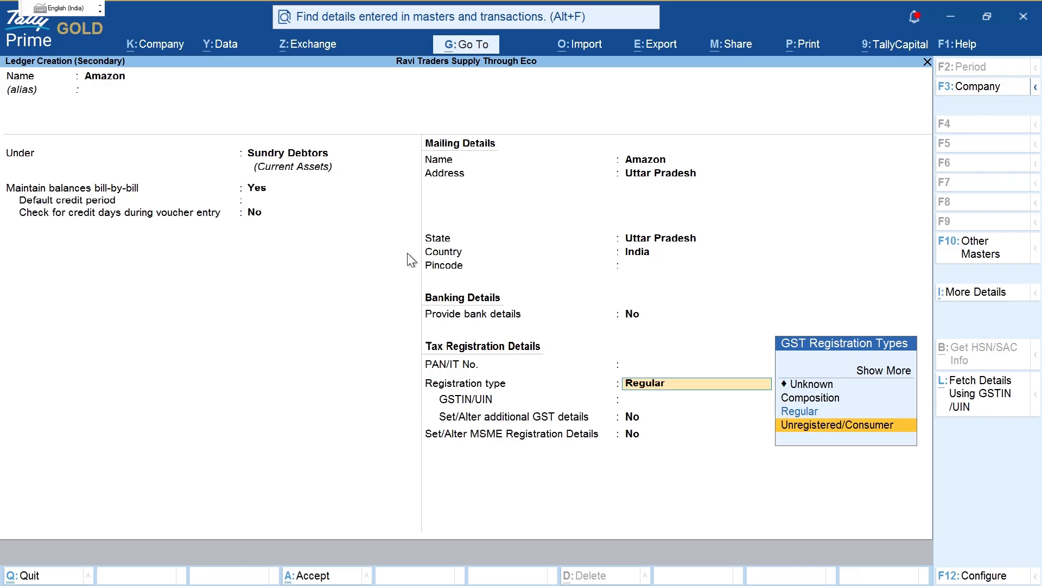
key(Up)
key(Return)
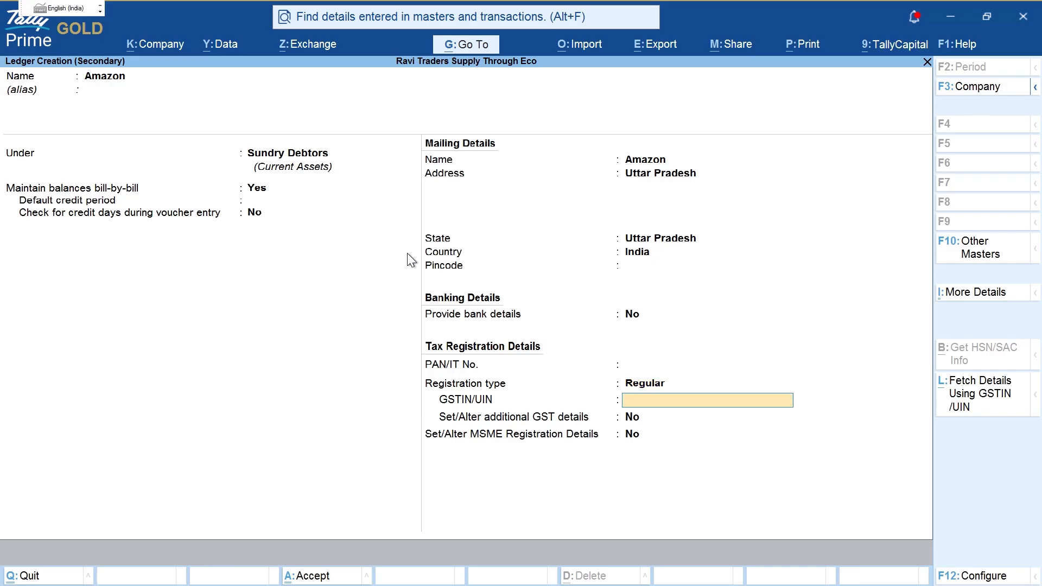
key(BackSpace)
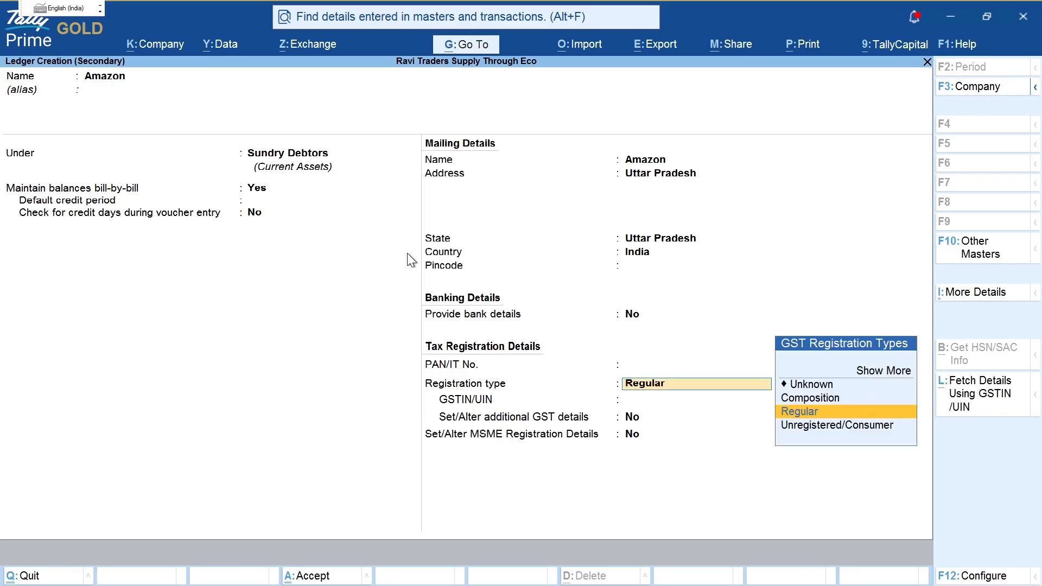
key(Return)
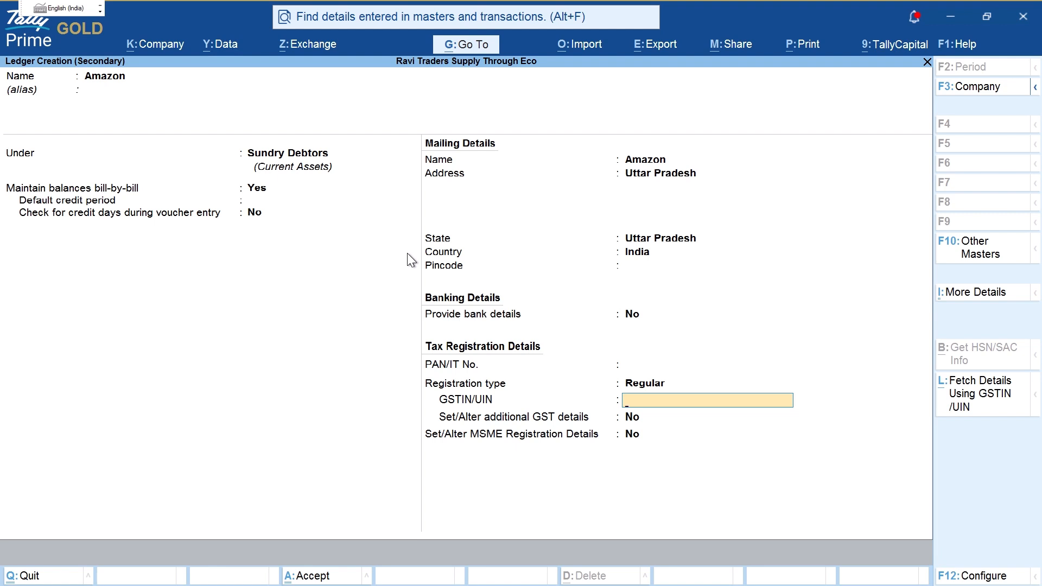
Step: Leave GSTIN empty past the warning, keep additional GST and MSME details as No, and finish
key(Return)
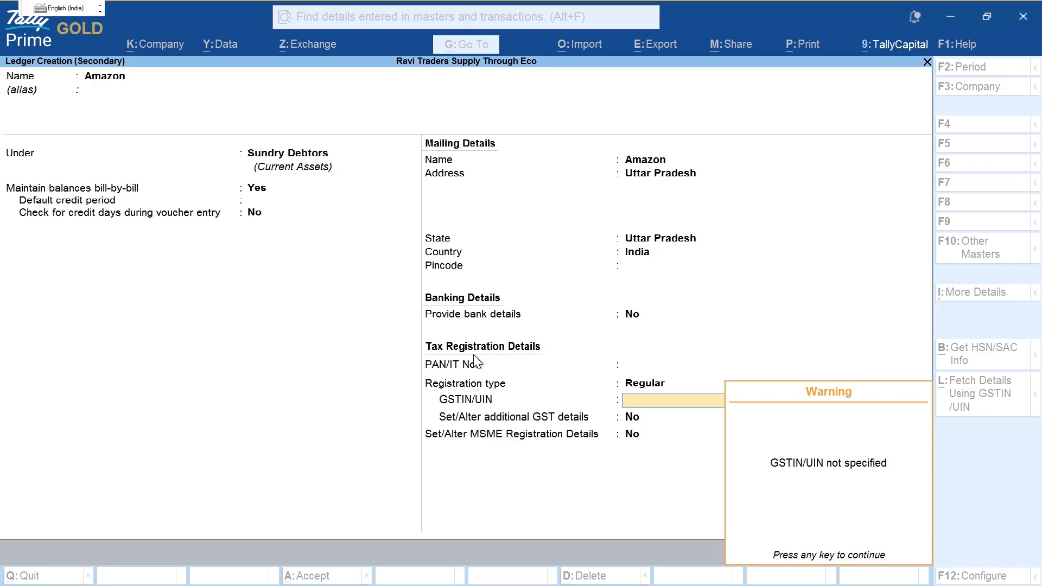
key(Return)
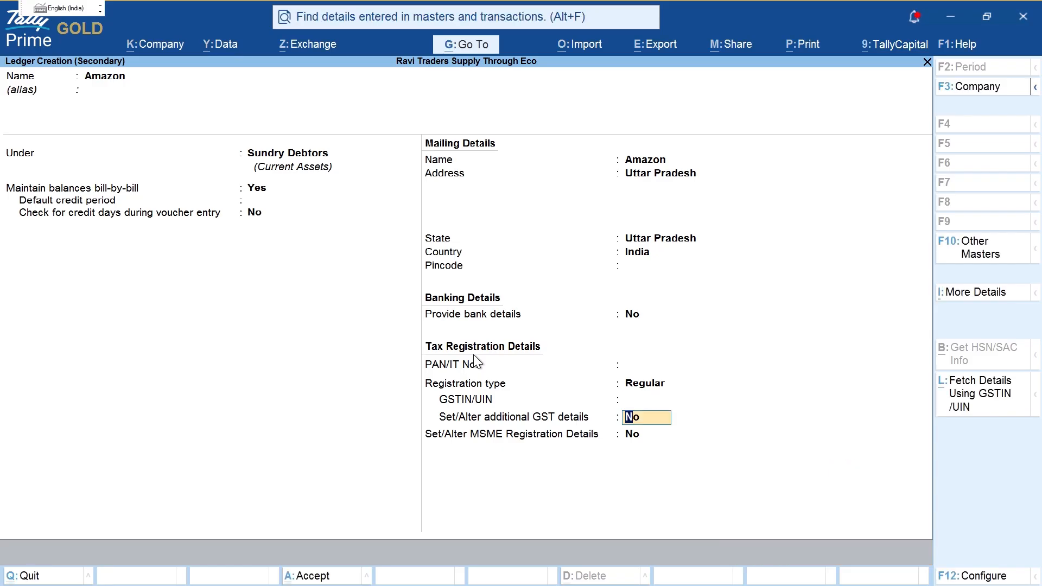
key(Return)
key(Return)
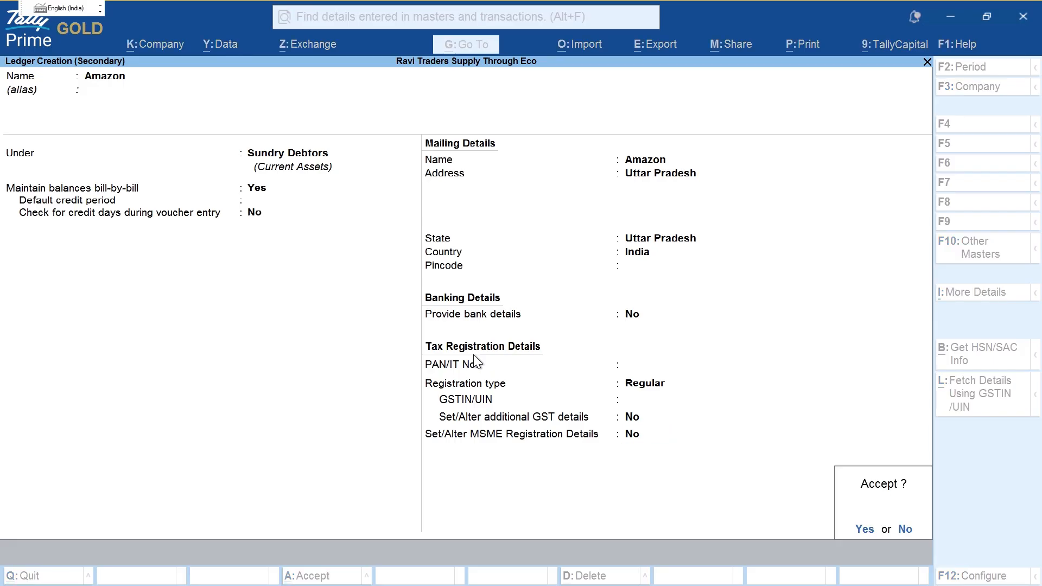
key(Return)
key(Return)
key(Return)
key(Return)
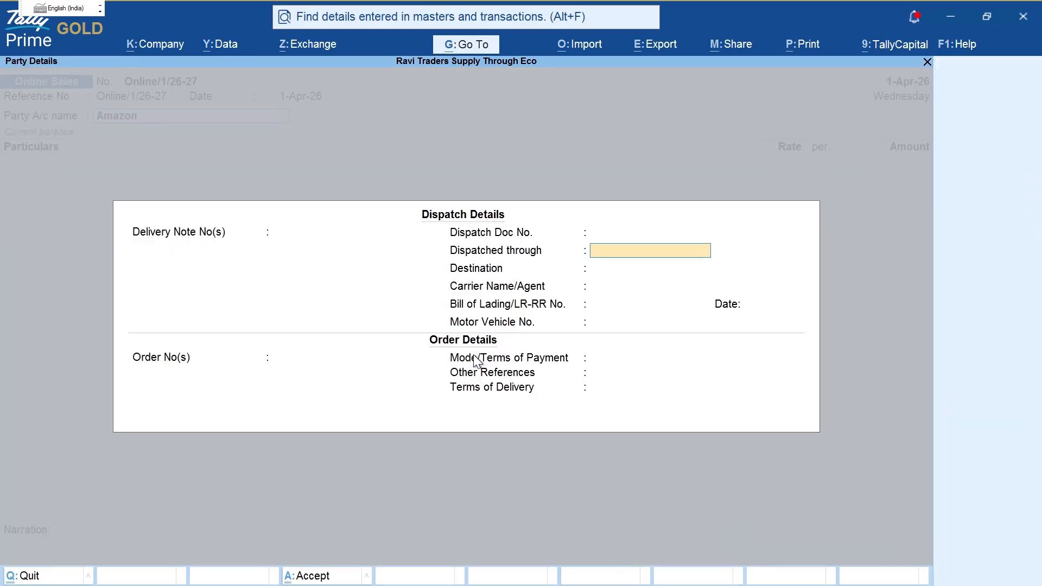
Step: Accept the dispatch details, mark the Buyer (Bill to) field, and compare with the PDF
key(ctrl+a)
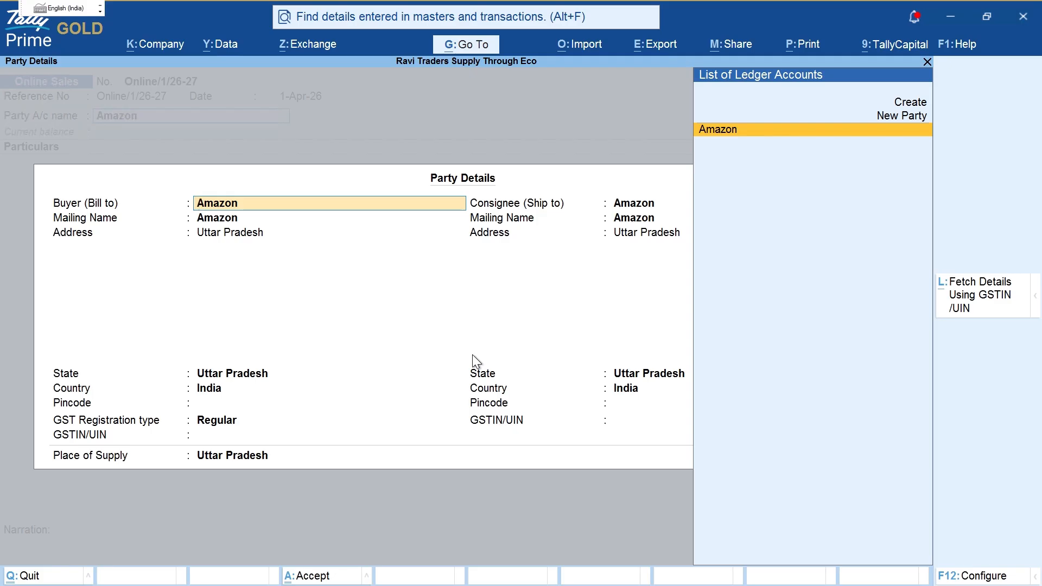
key(ctrl+2)
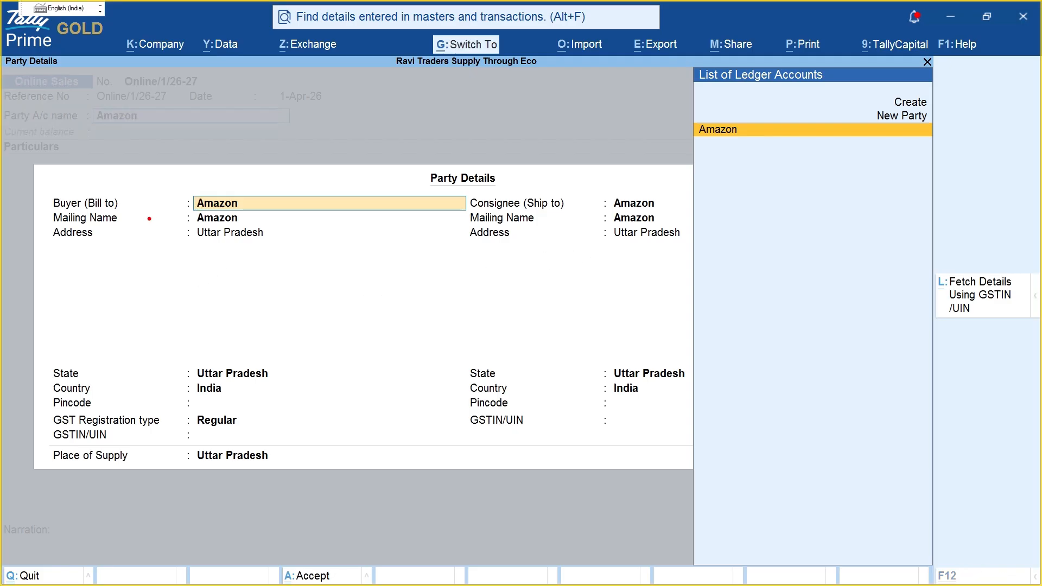
drag(126, 204, 181, 203)
drag(126, 222, 164, 220)
key(Escape)
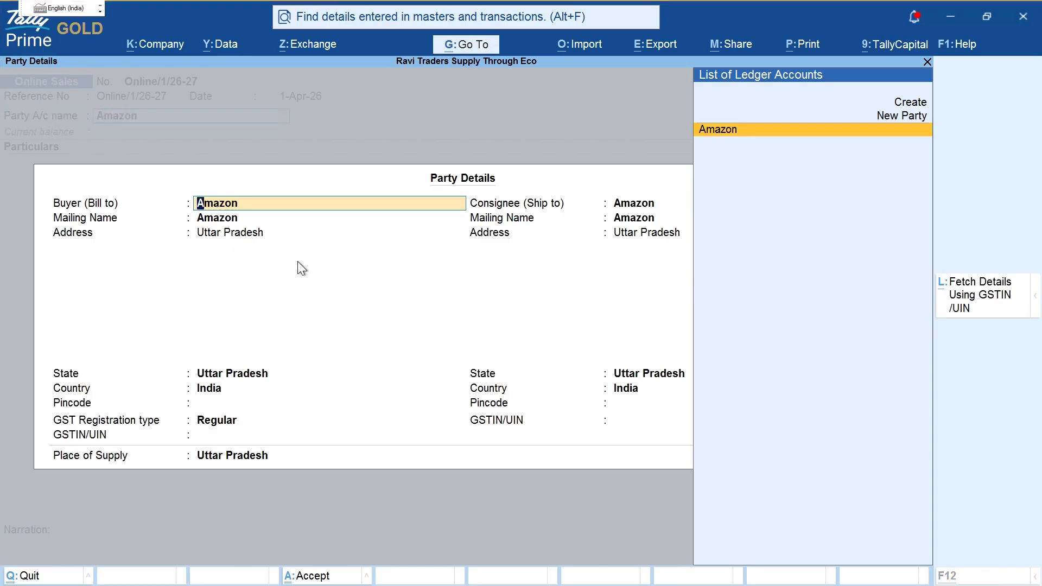
key(alt+Tab)
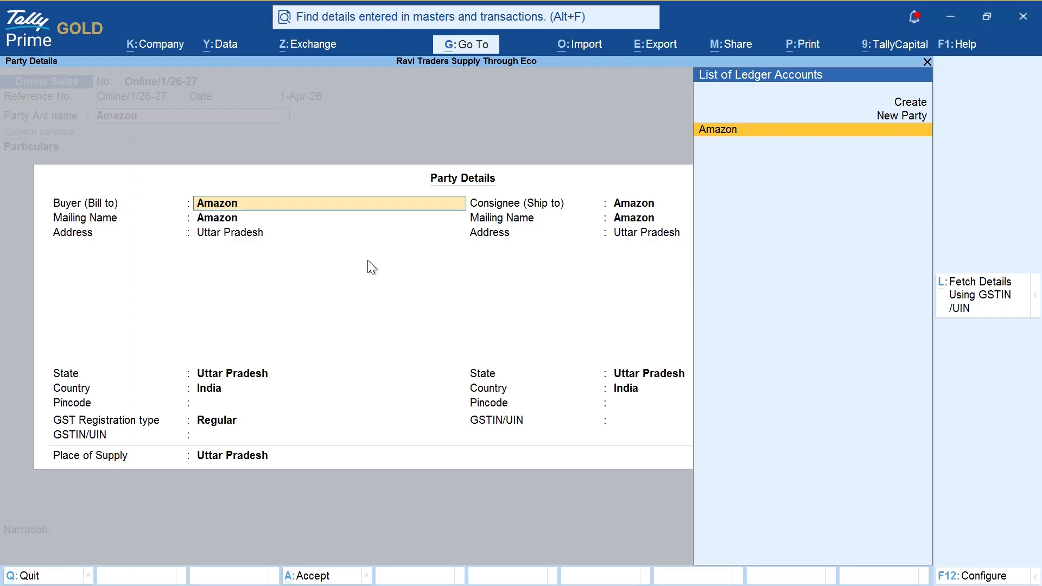
key(alt+Tab)
key(alt+Tab)
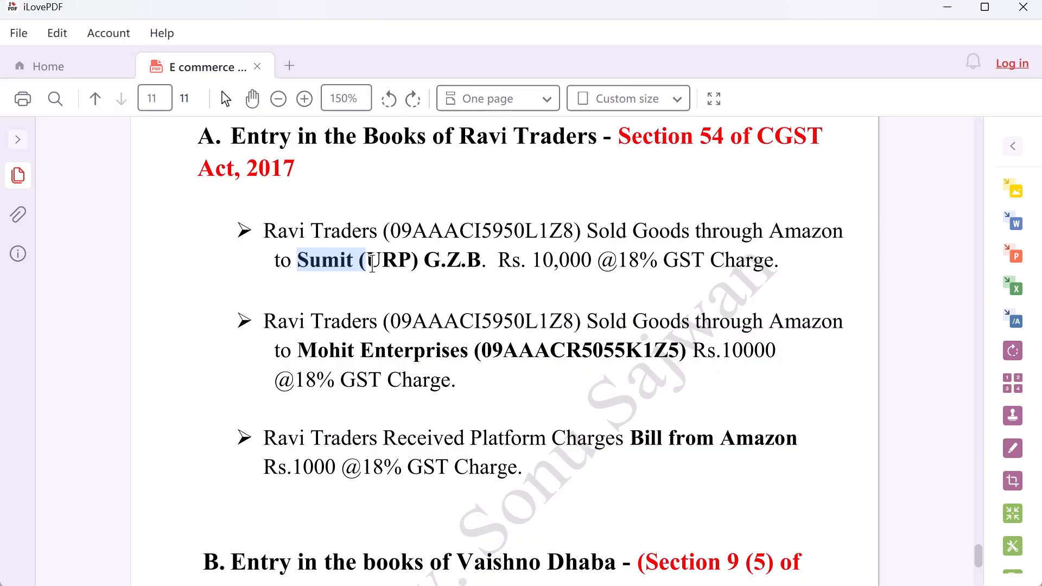
key(alt+Tab)
Step: Start a new buyer ledger, then abandon it and return to Party Details
key(alt+c)
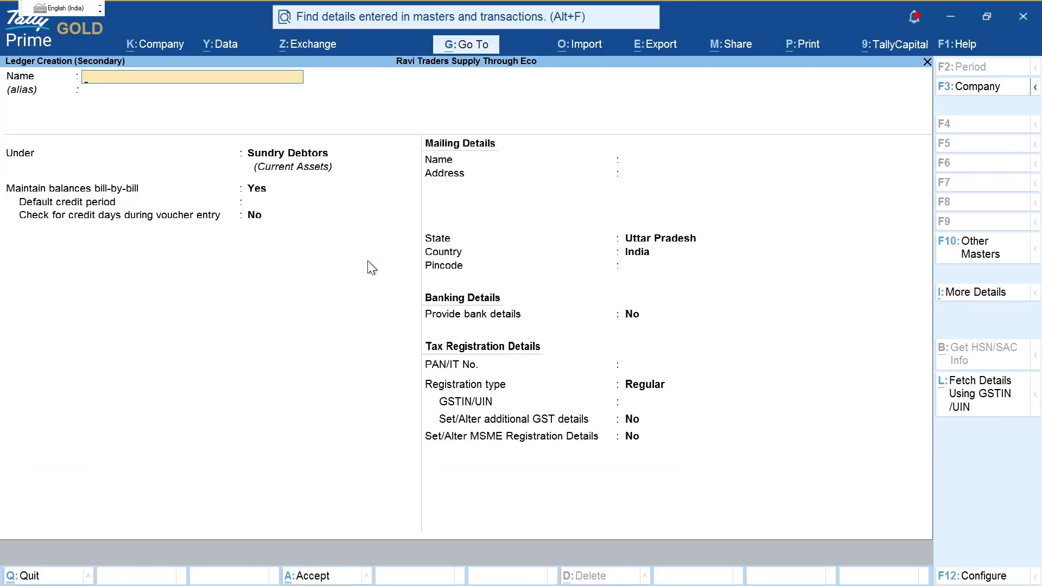
text(Sum)
key(BackSpace)
key(BackSpace)
key(BackSpace)
key(Escape)
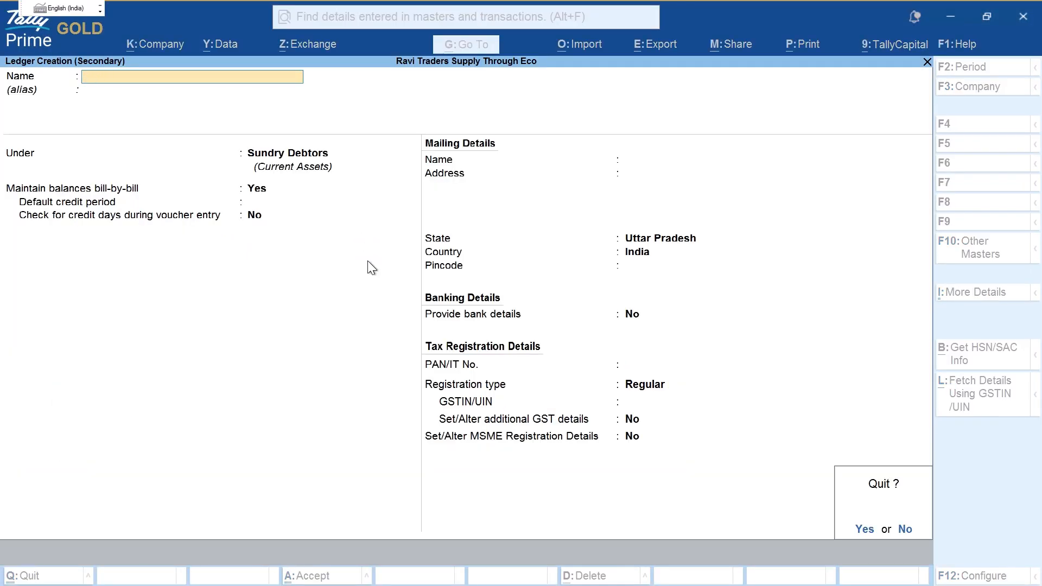
key(y)
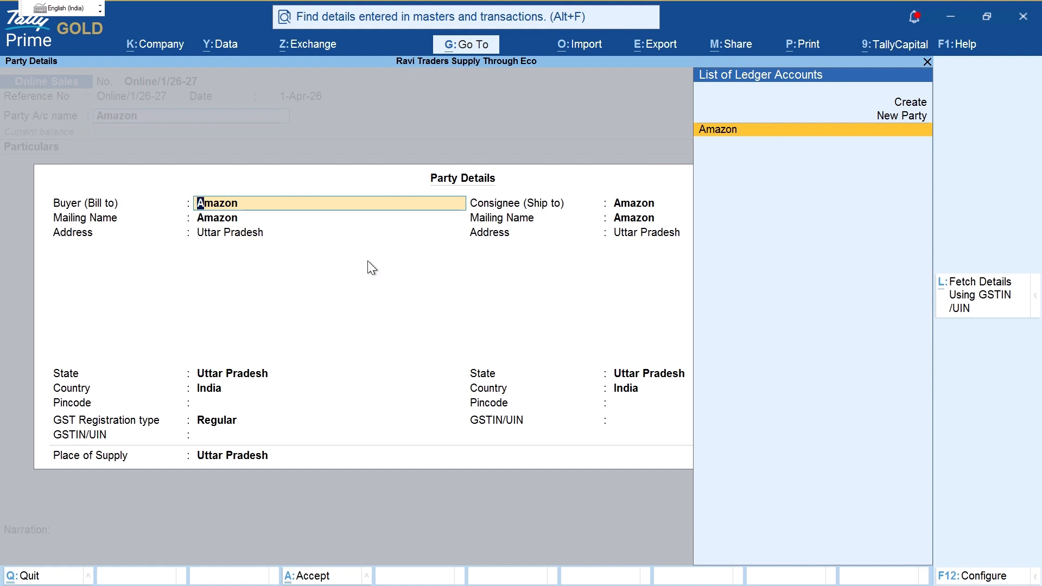
key(ctrl+2)
mouse_move(367, 288)
mouse_down()
mouse_move(362, 326)
mouse_move(384, 363)
mouse_up()
drag(411, 311, 435, 328)
mouse_move(476, 272)
mouse_down()
mouse_move(460, 327)
mouse_move(525, 354)
mouse_up()
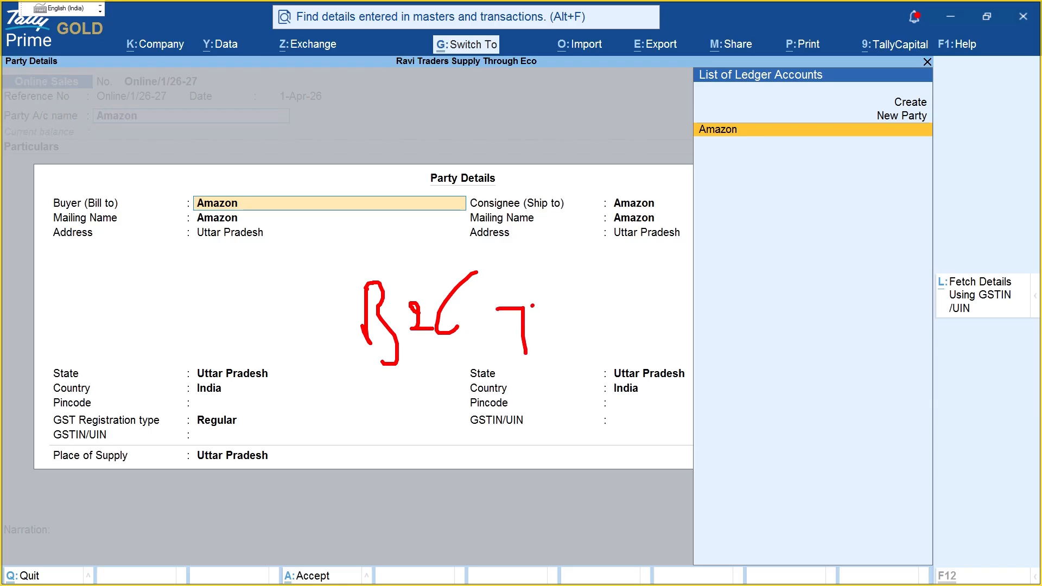
drag(533, 308, 565, 345)
drag(593, 312, 577, 345)
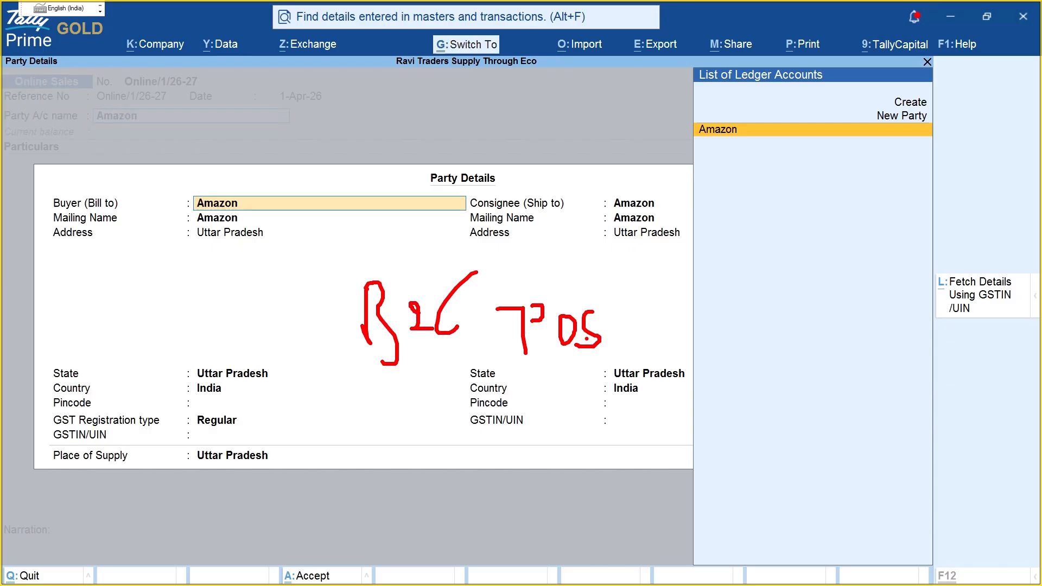
mouse_move(713, 349)
mouse_down()
mouse_move(699, 413)
mouse_move(717, 357)
mouse_up()
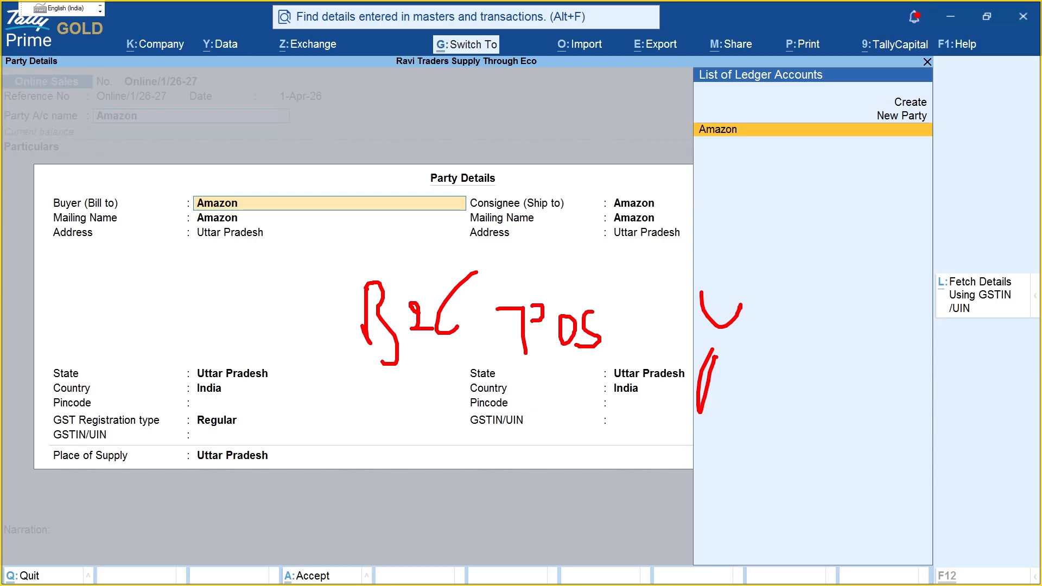
key(Escape)
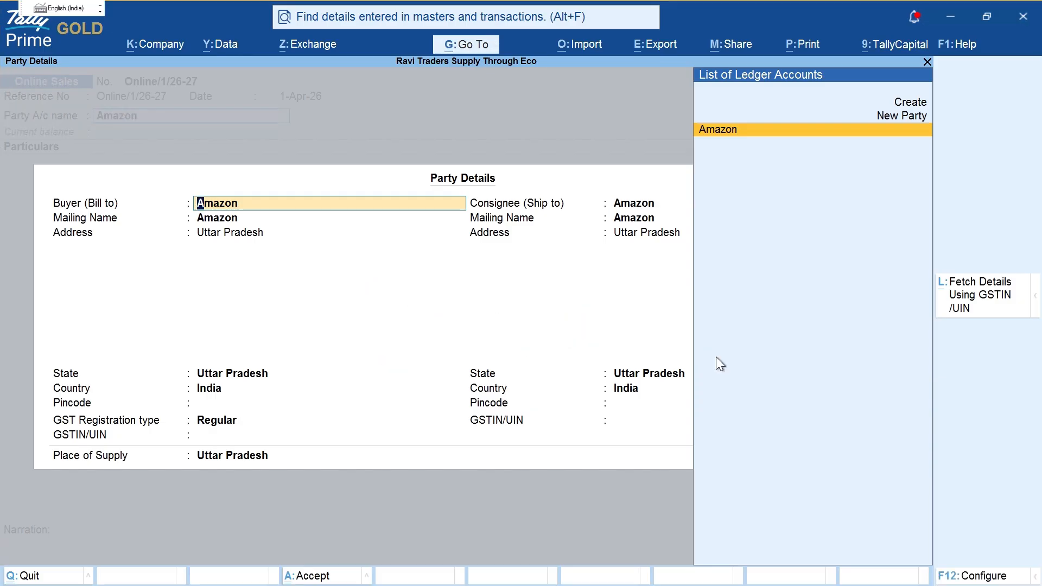
Step: Enter the buyer's name as a new Unregistered/Consumer party, keeping Amazon as consignee
text(Sumit)
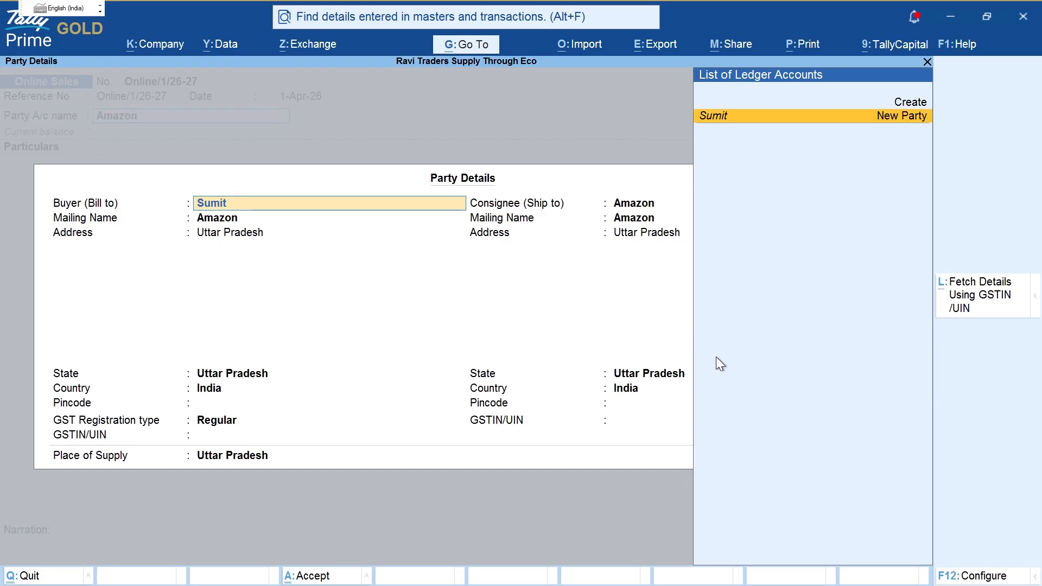
key(Return)
key(Return)
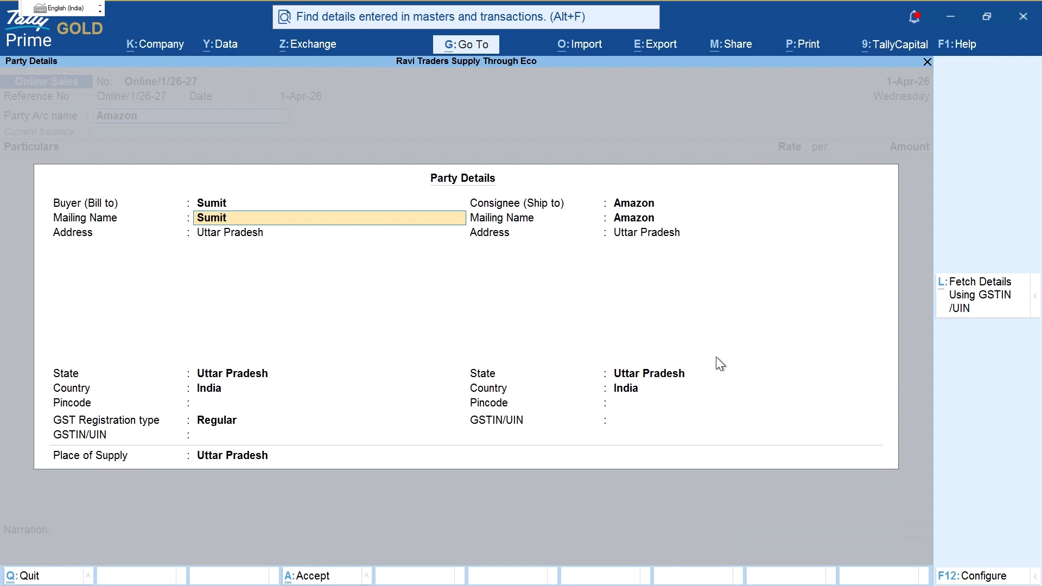
key(Return)
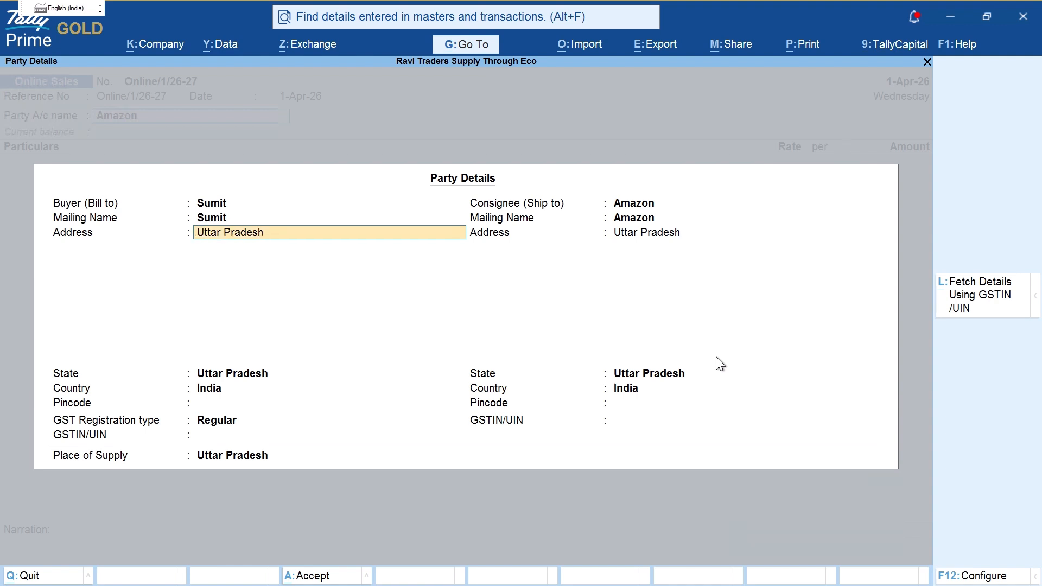
key(Return)
key(Return)
key(Return)
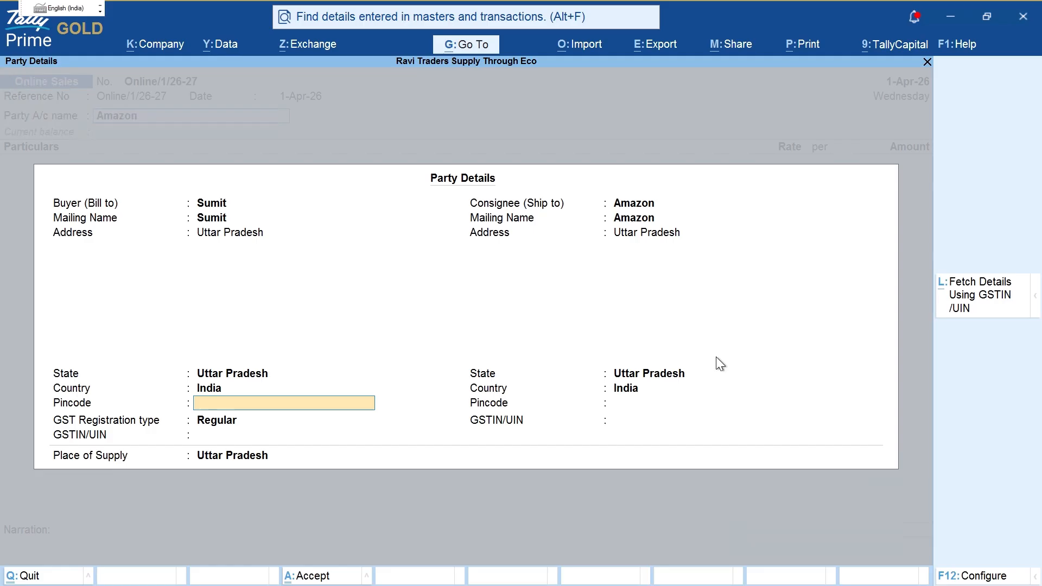
key(Return)
key(Down)
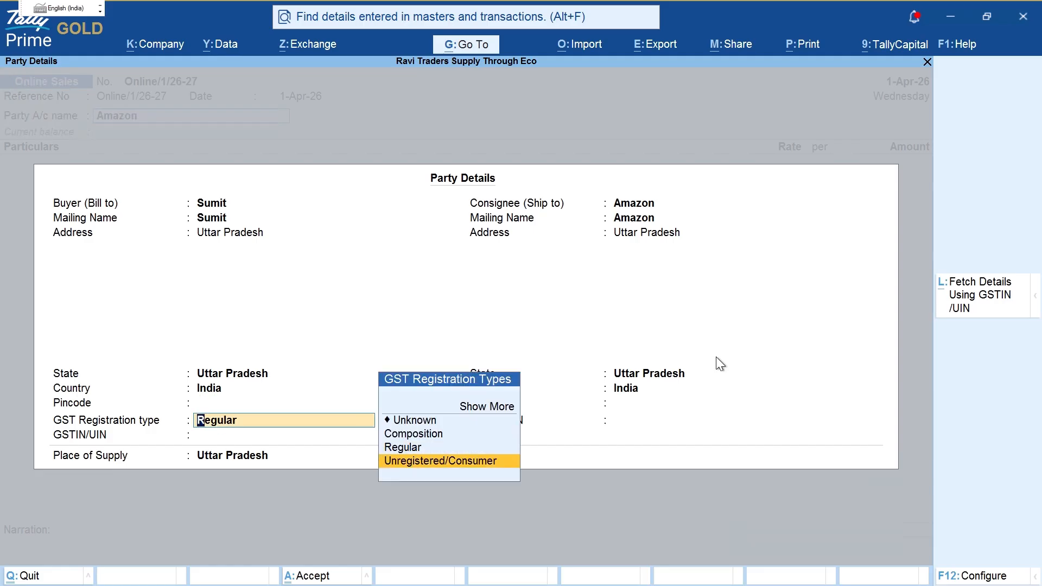
key(Return)
key(Return)
key(Return)
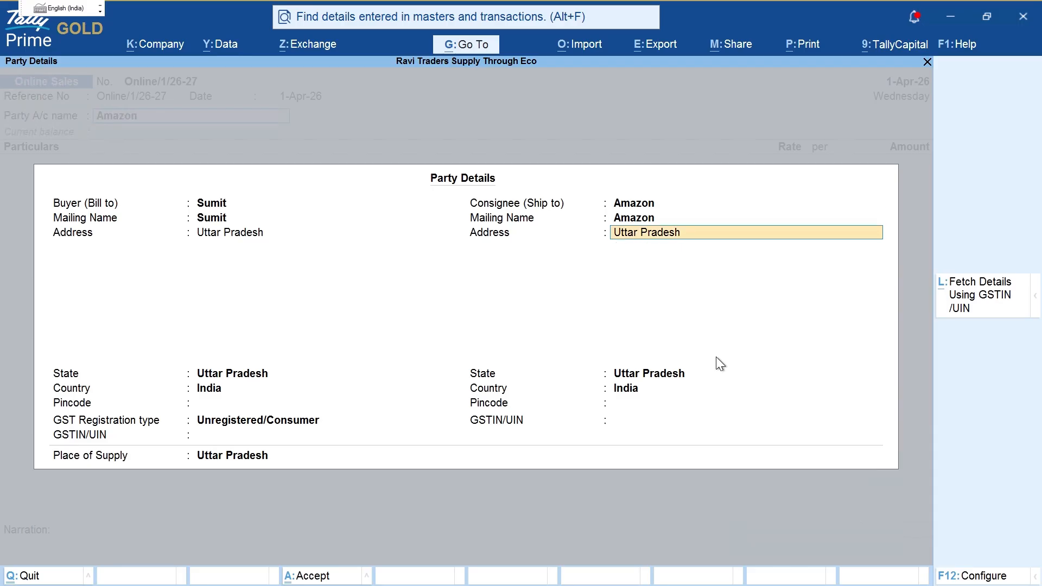
key(Return)
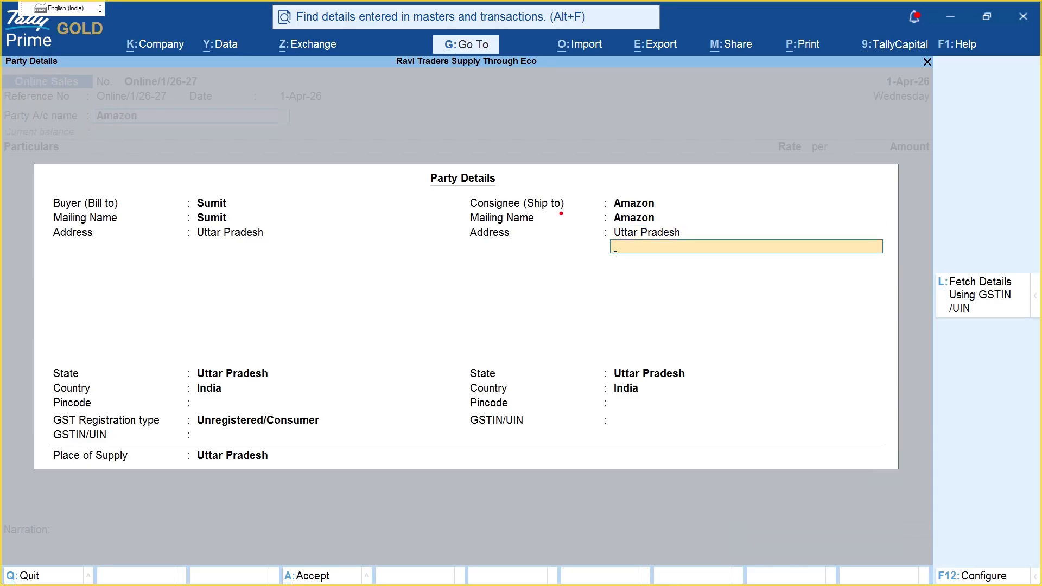
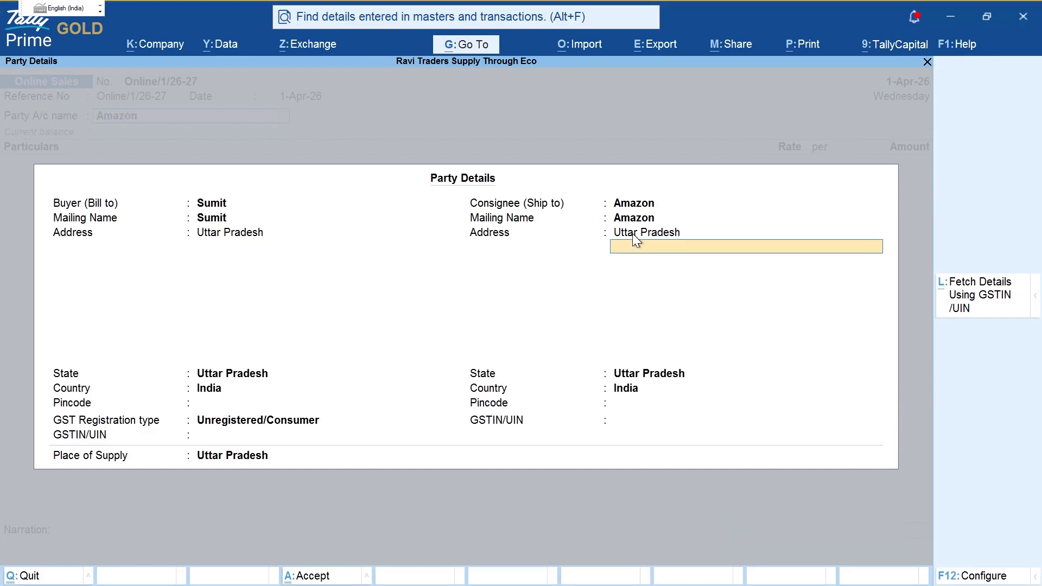
Step: Leave the consignee pincode blank, accept Uttar Pradesh as place of supply, and close Party Details
key(Return)
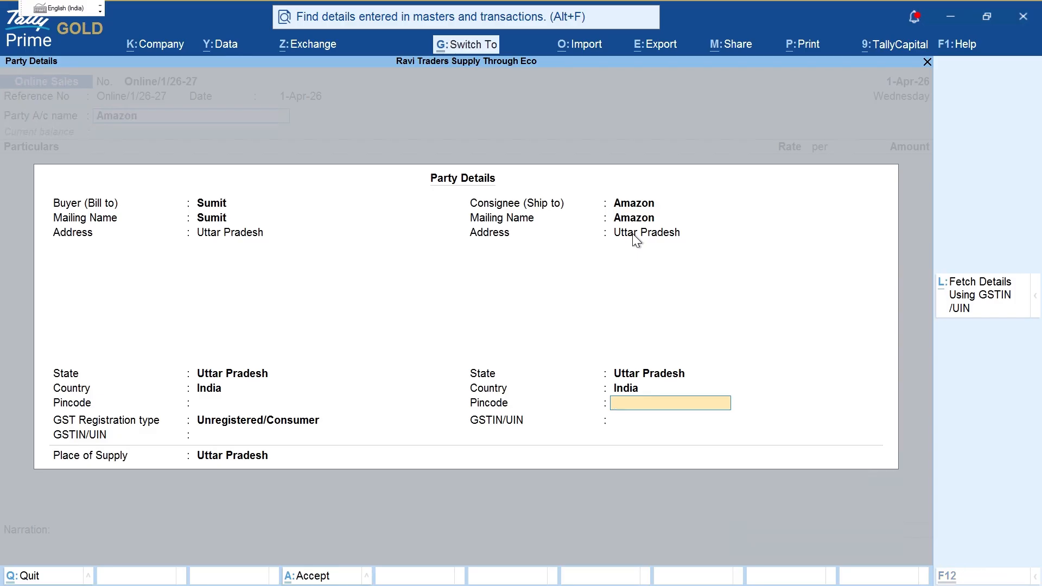
key(ctrl+2)
mouse_move(24, 155)
mouse_down()
mouse_move(97, 231)
mouse_move(279, 328)
mouse_move(952, 539)
mouse_move(921, 503)
mouse_up()
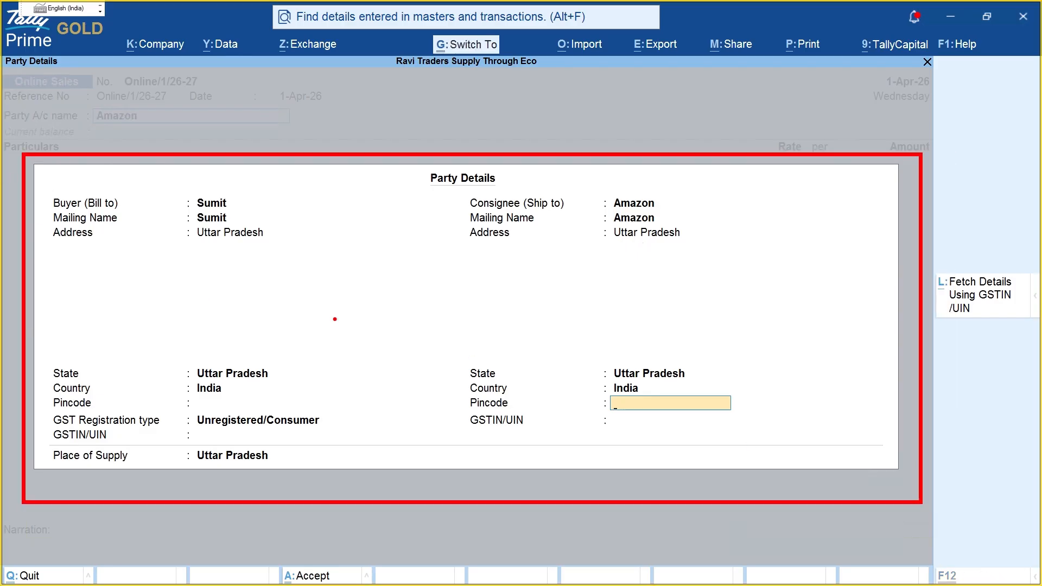
key(Escape)
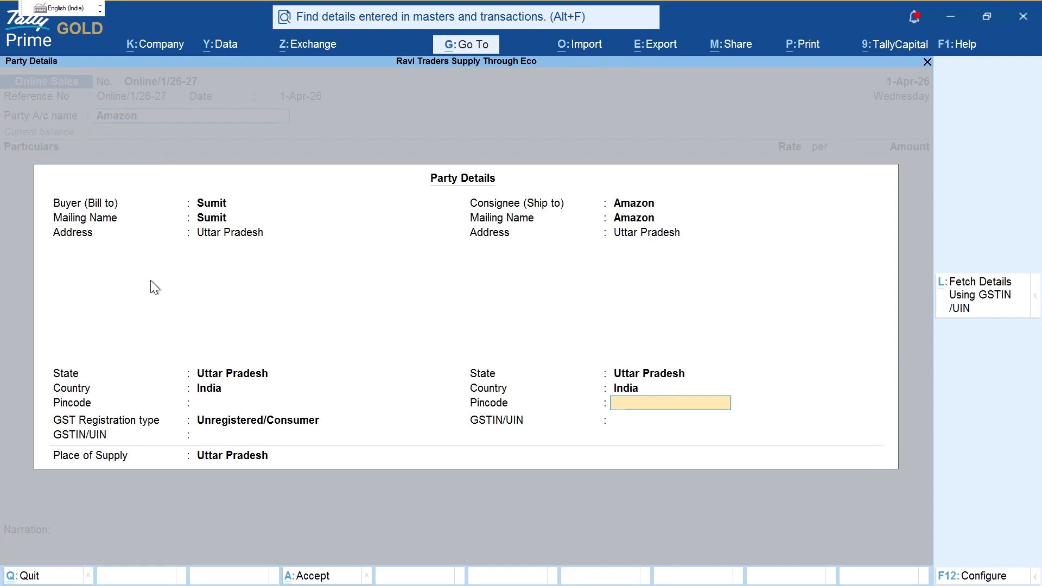
key(Return)
key(Return)
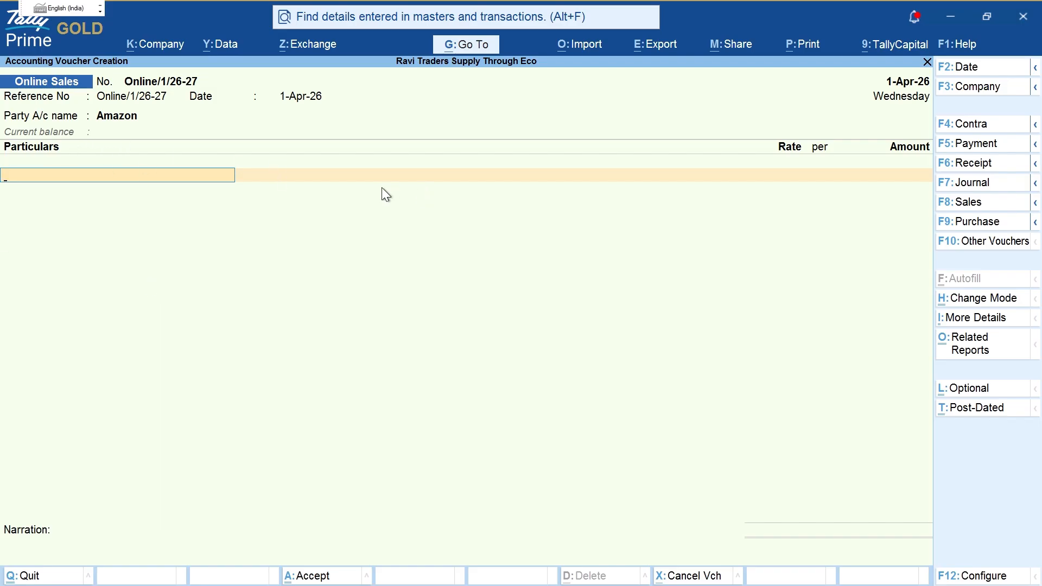
Step: Switch the voucher to Item Invoice mode and skip ahead to item entry
key(ctrl+h)
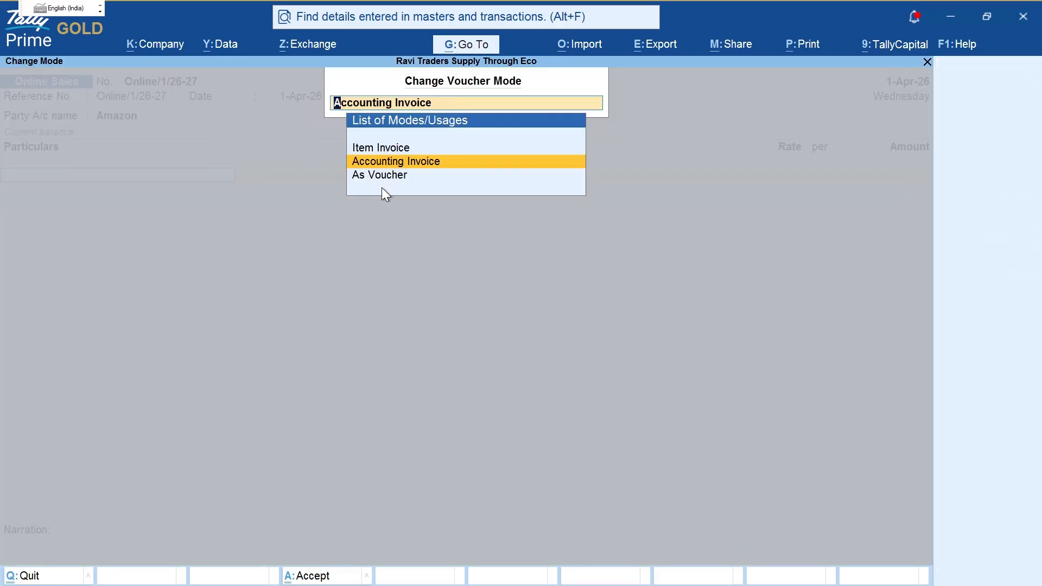
key(Up)
key(Return)
key(Return)
key(Return)
key(Return)
key(Return)
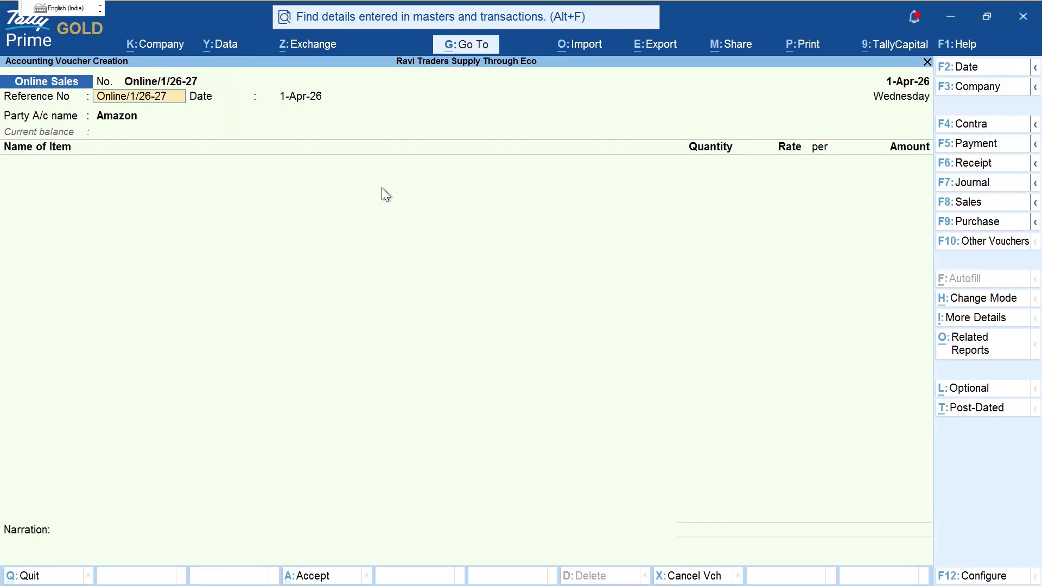
key(ctrl+a)
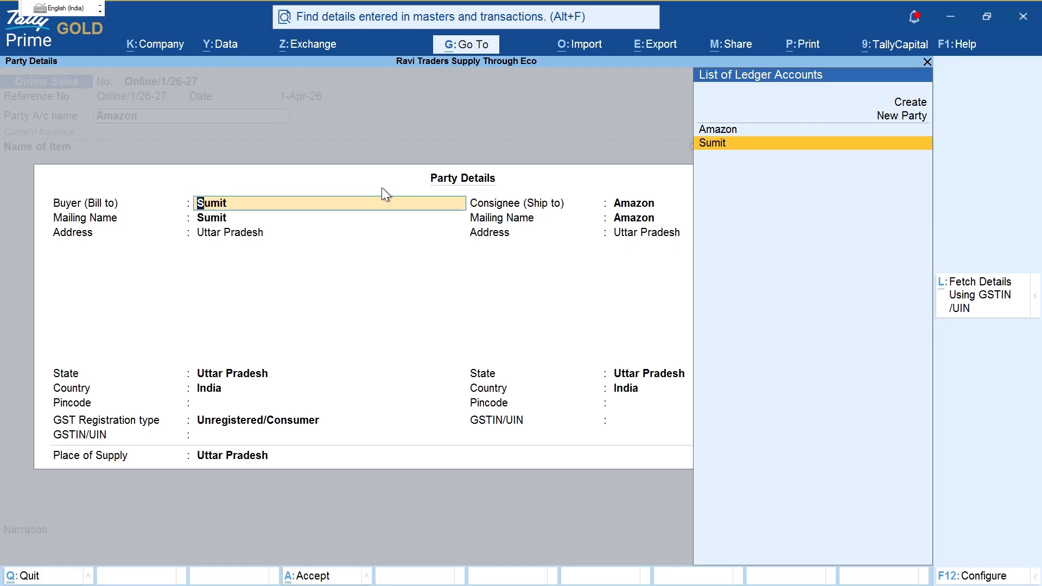
key(Return)
key(Return)
key(ctrl+a)
Step: Create stock item 'Item A' with a new unit pcs (Pieces, quantity code PCS-PIECES)
key(alt+c)
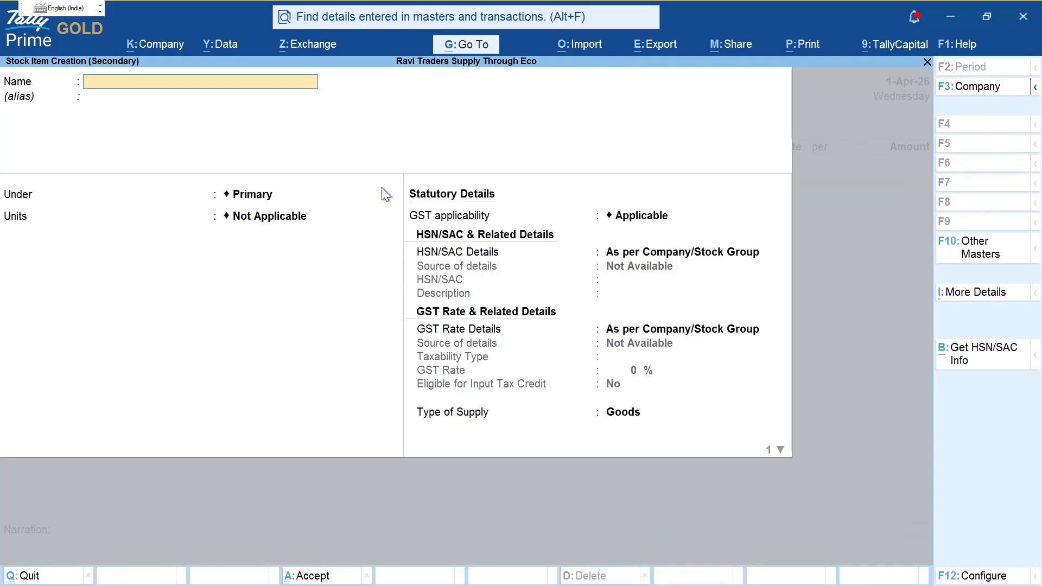
text(Item A)
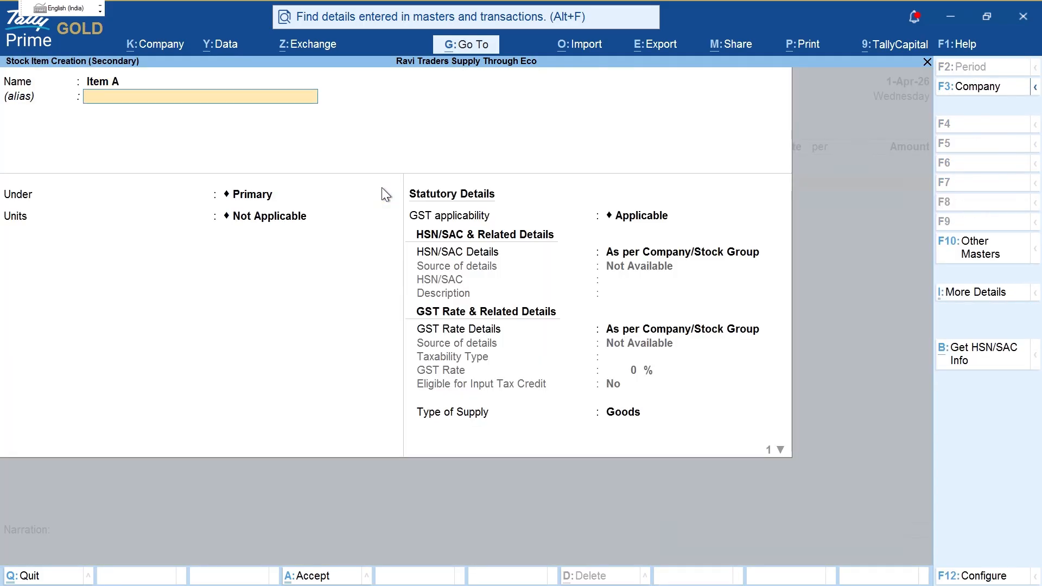
key(Return)
key(Return)
key(Return)
key(alt+c)
text(pcs)
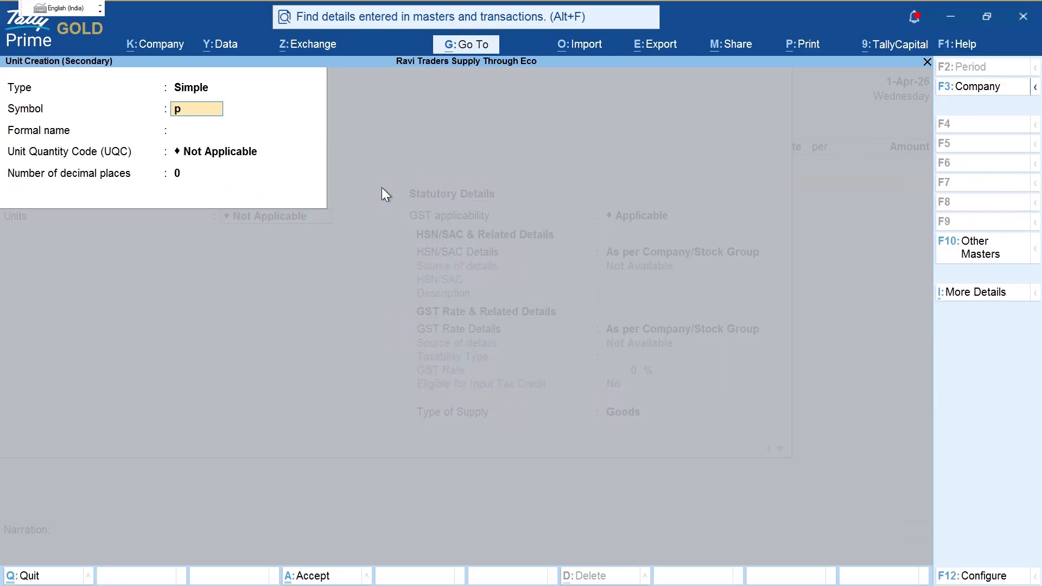
key(Return)
text(Pie)
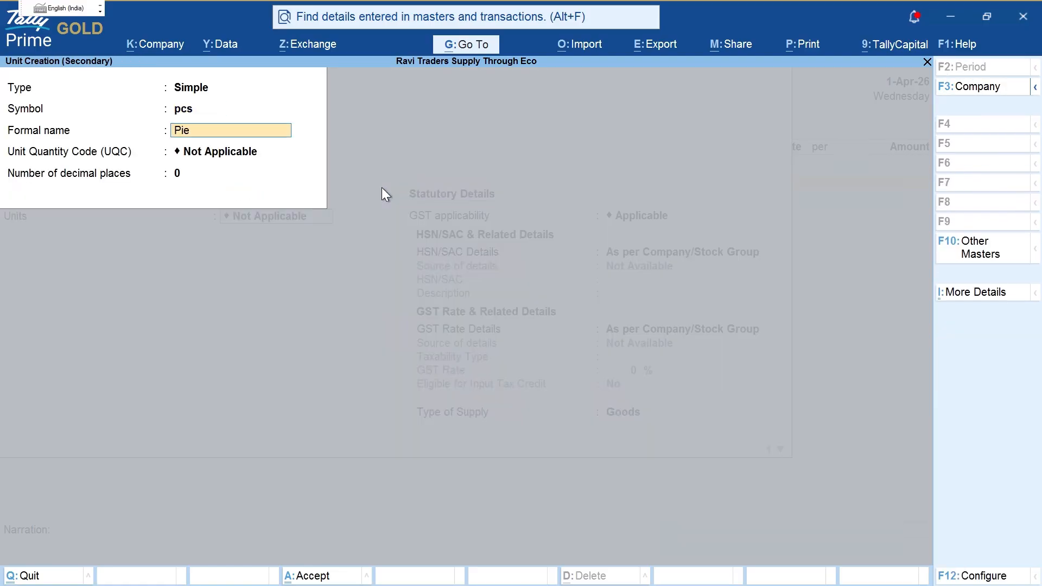
text(ces)
key(Return)
text(p)
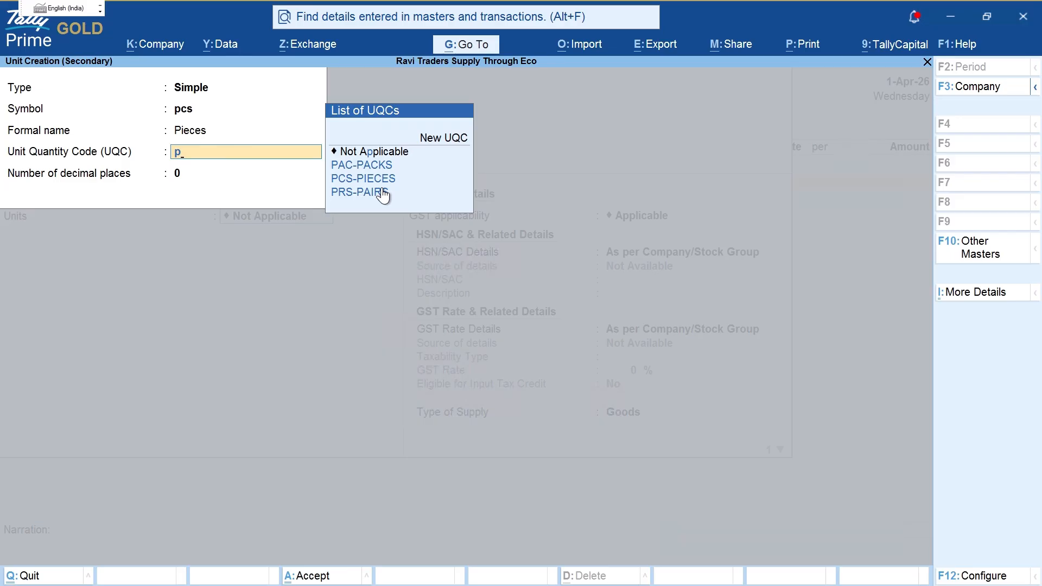
text(ie)
key(Return)
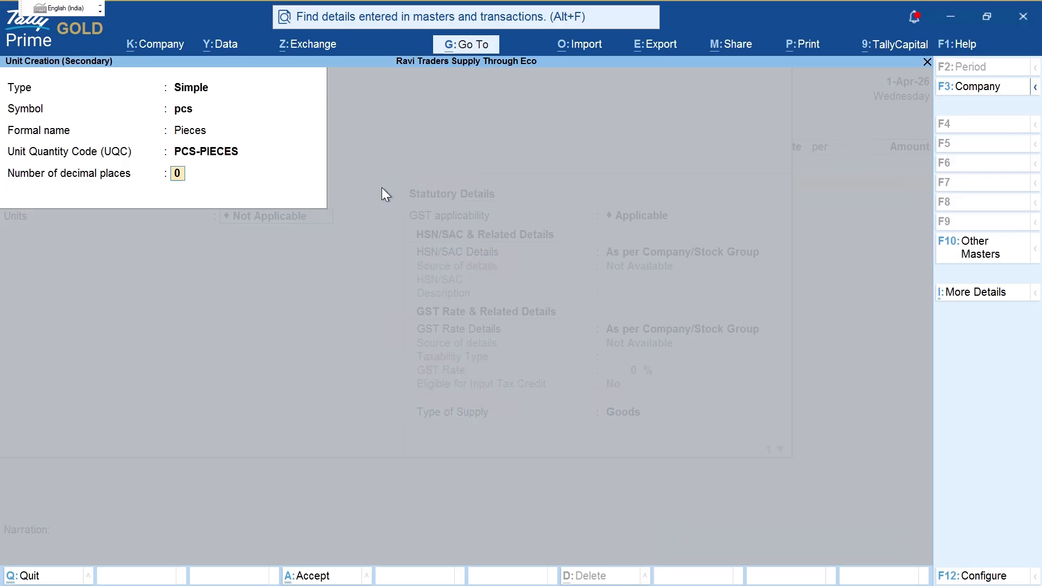
key(Return)
Step: Give Item A HSN 4578 and Taxable 18% GST, then save it
key(Return)
key(Down)
key(Return)
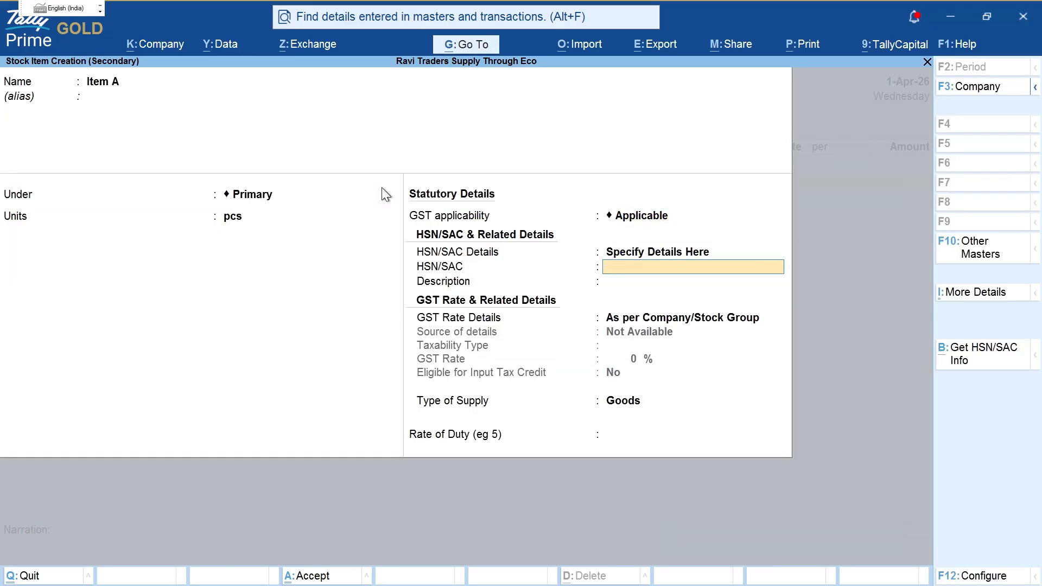
text(4578)
key(Return)
key(Return)
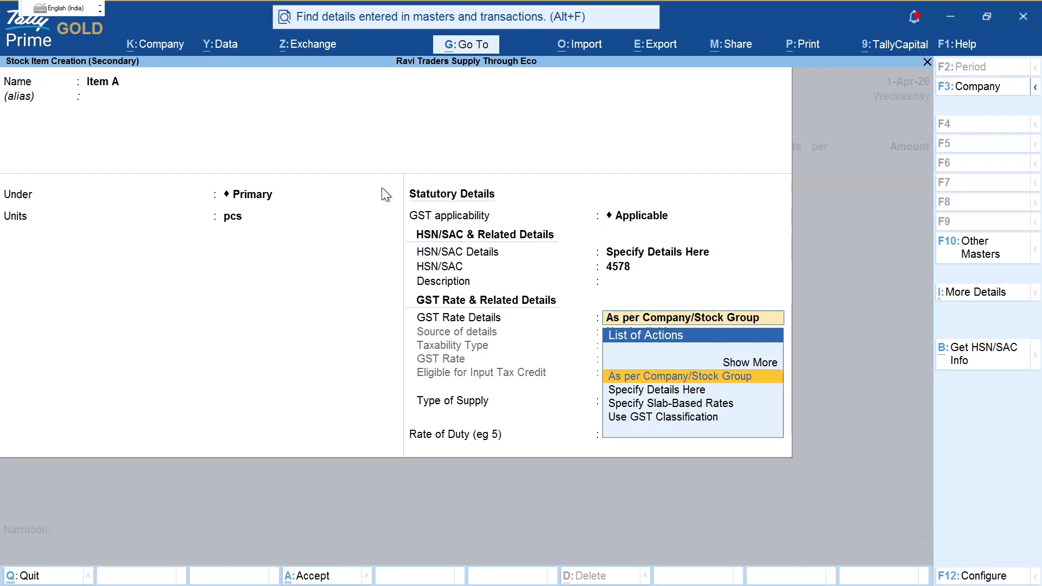
key(Down)
key(Return)
key(Return)
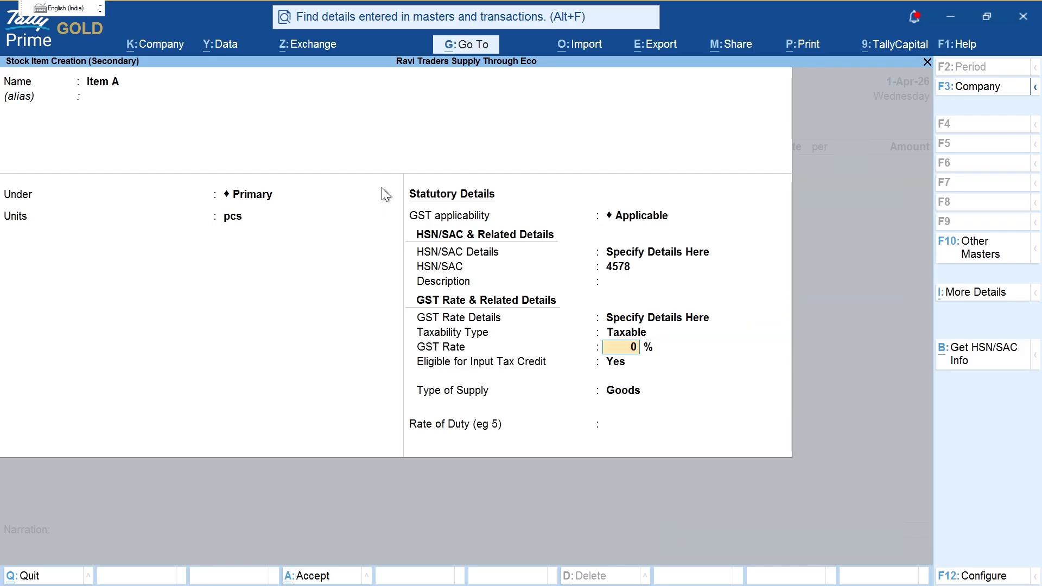
text(18)
key(Return)
key(alt+Tab)
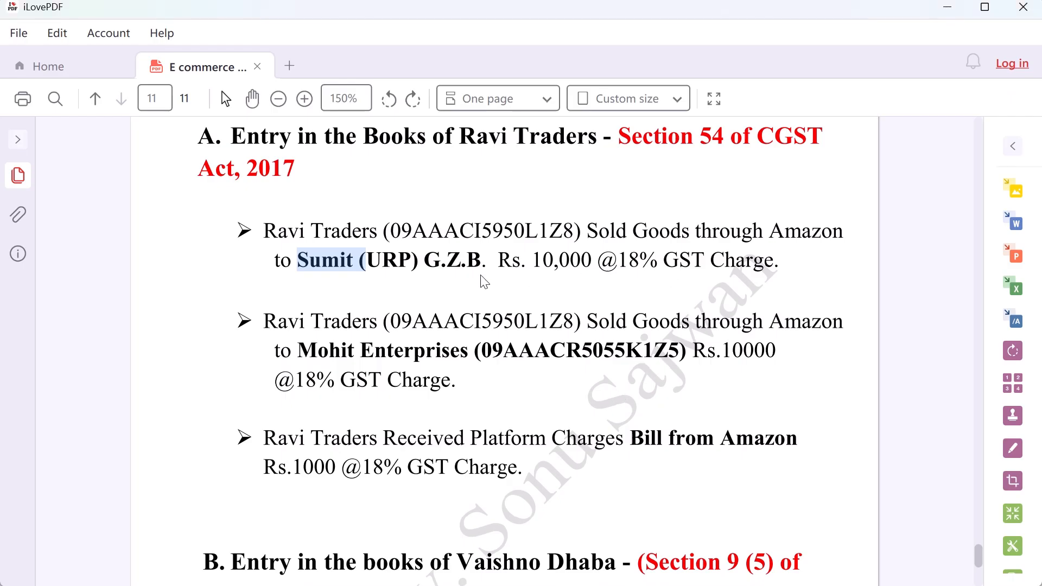
drag(599, 261, 678, 261)
key(alt+Tab)
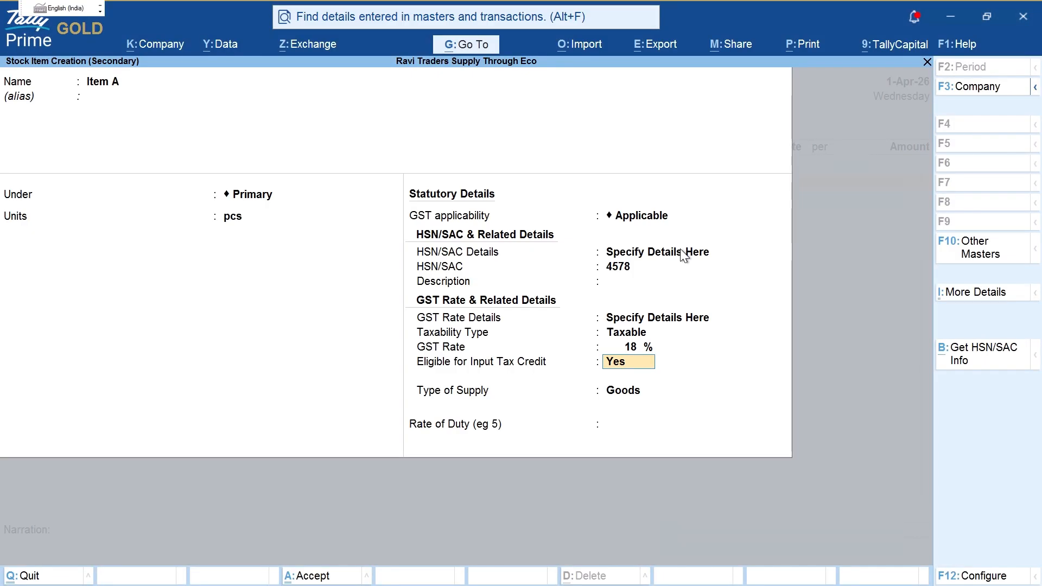
key(Return)
key(Return)
key(Return)
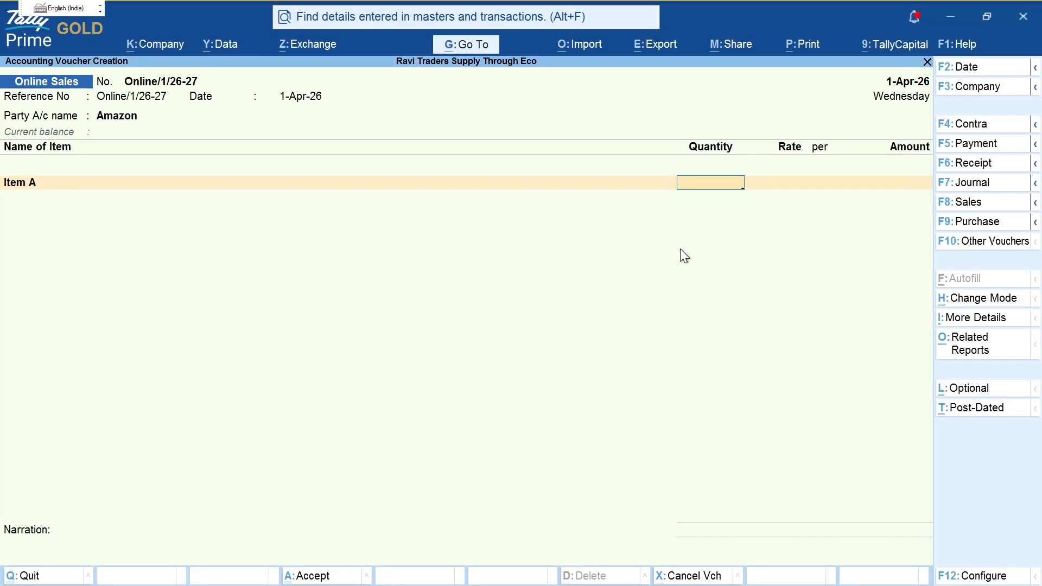
Step: Bill 1 pcs of Item A at a rate of 10,000
text(1)
key(Return)
text(10,0)
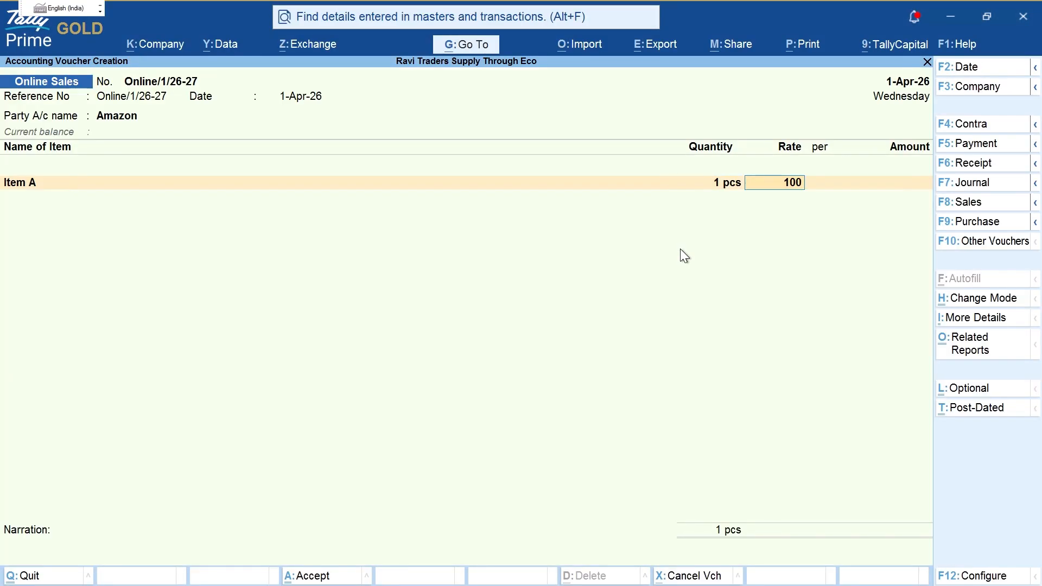
text(00)
key(Return)
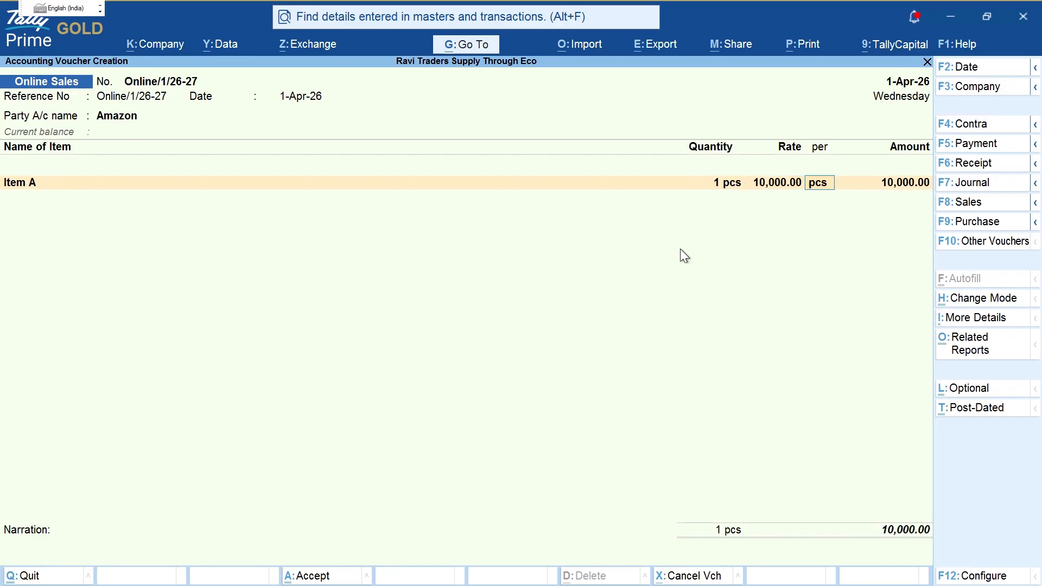
key(Return)
key(Return)
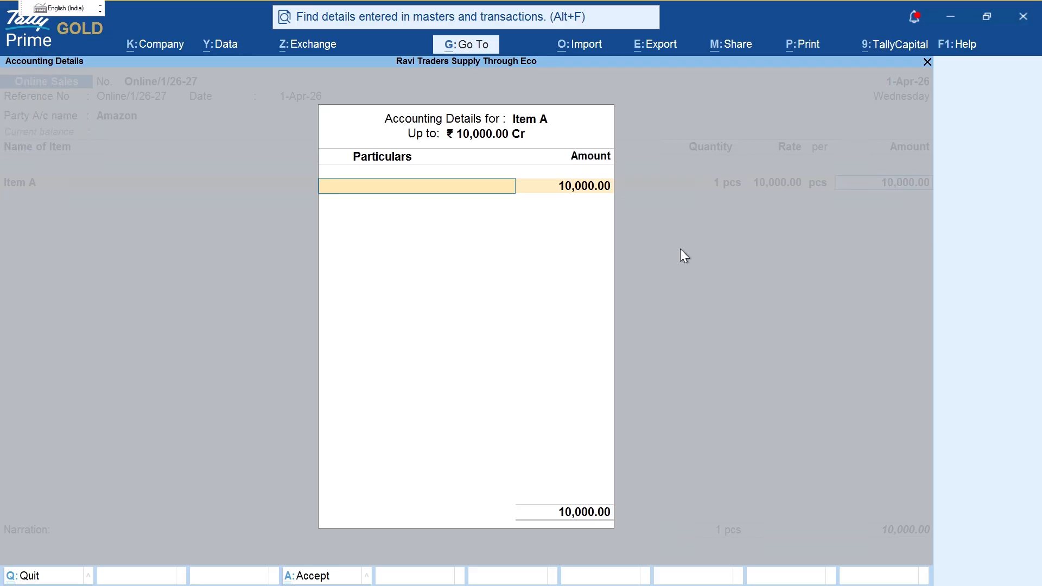
Step: Discard a stray ledger, then start a new sales ledger named 'Amazon Online Sales'
key(alt+c)
key(Escape)
key(Return)
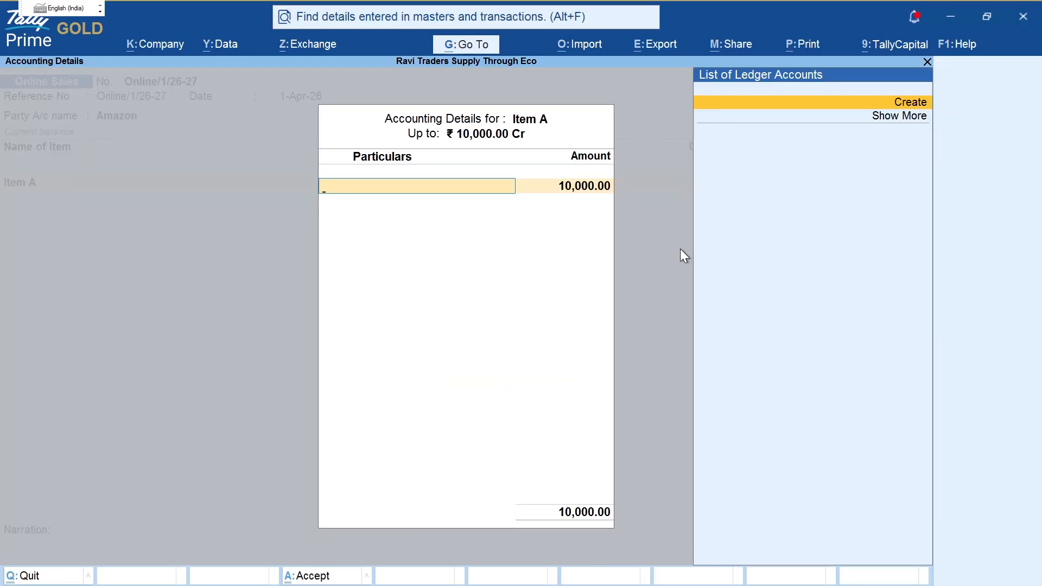
key(alt+c)
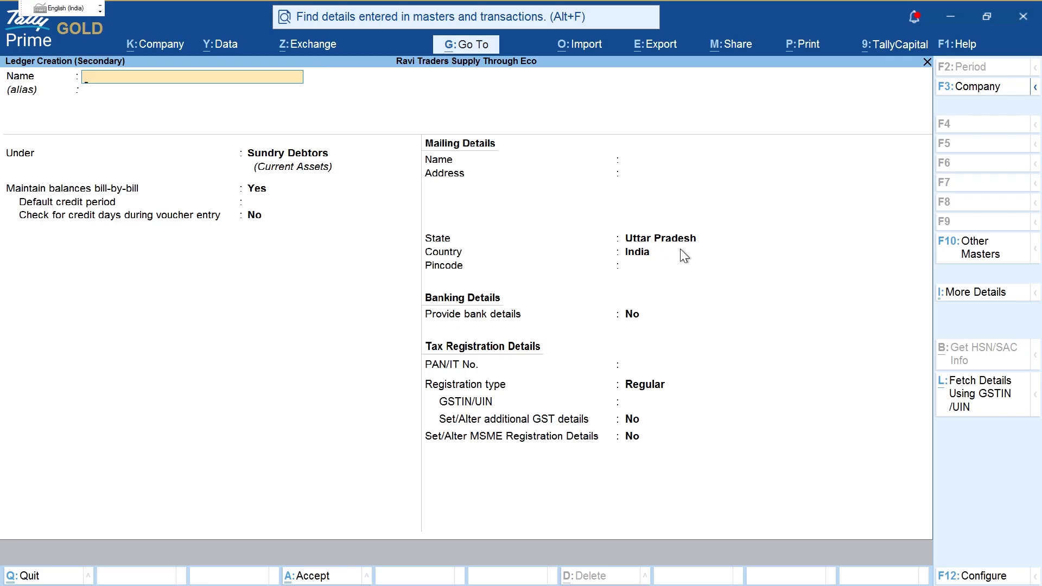
text(Amazon Online Sales)
key(Return)
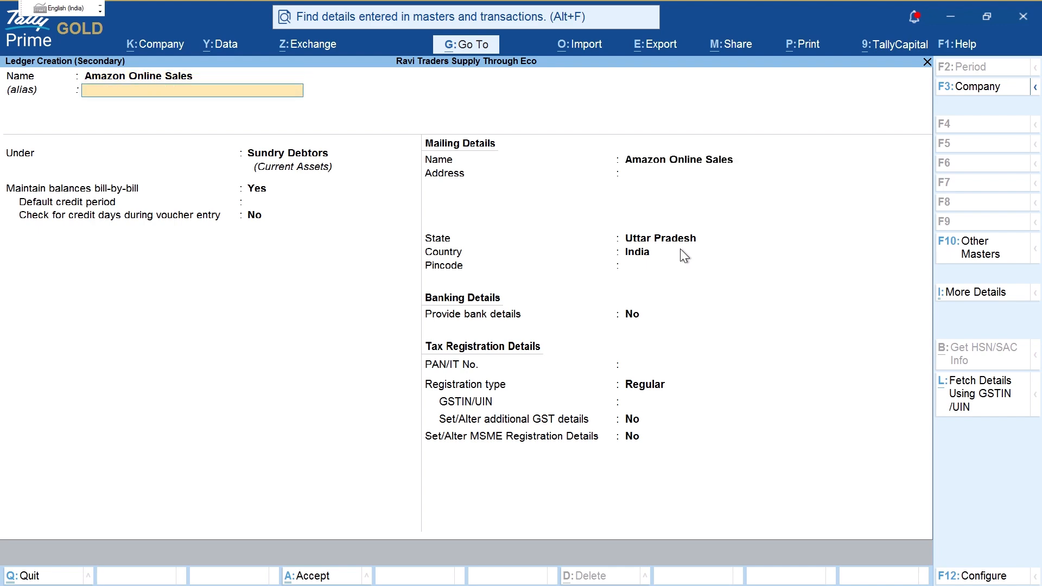
key(Return)
Step: Create group 'Online Sales' under Sales Accounts for the ledger
key(alt+c)
text(Online)
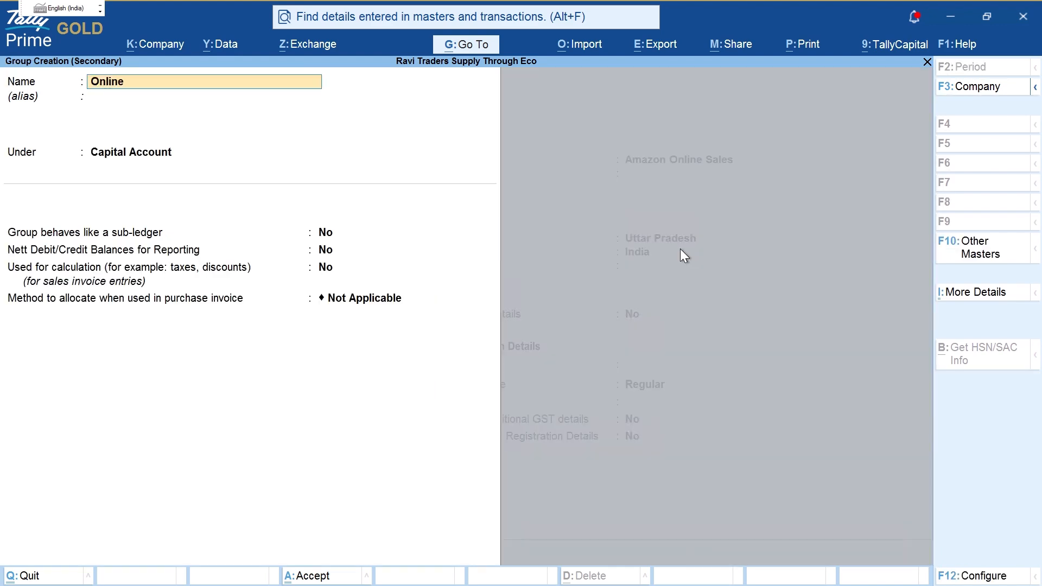
text( Sales)
key(Return)
key(Return)
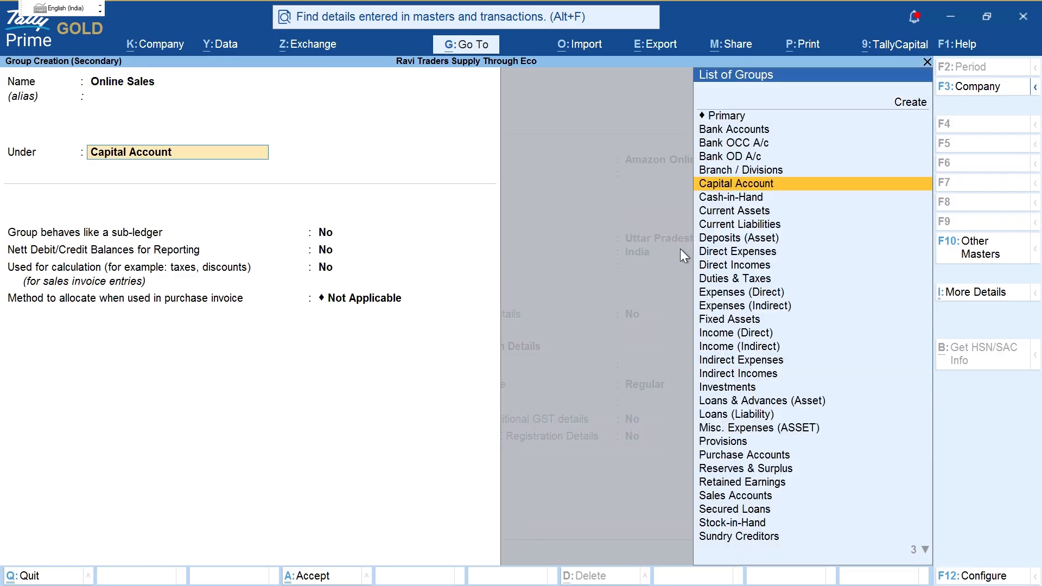
text(Sal)
key(Return)
key(ctrl+a)
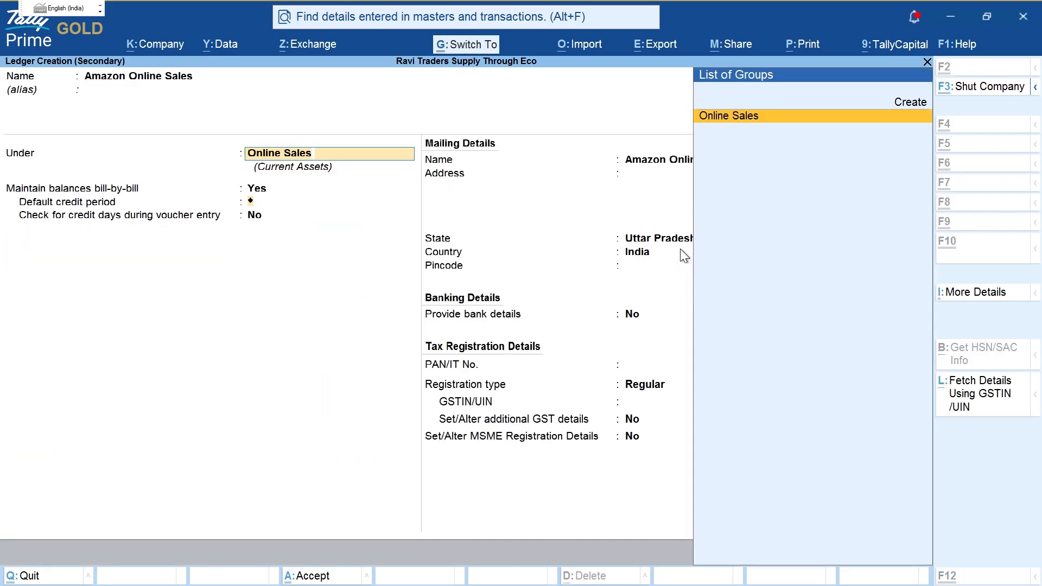
key(Return)
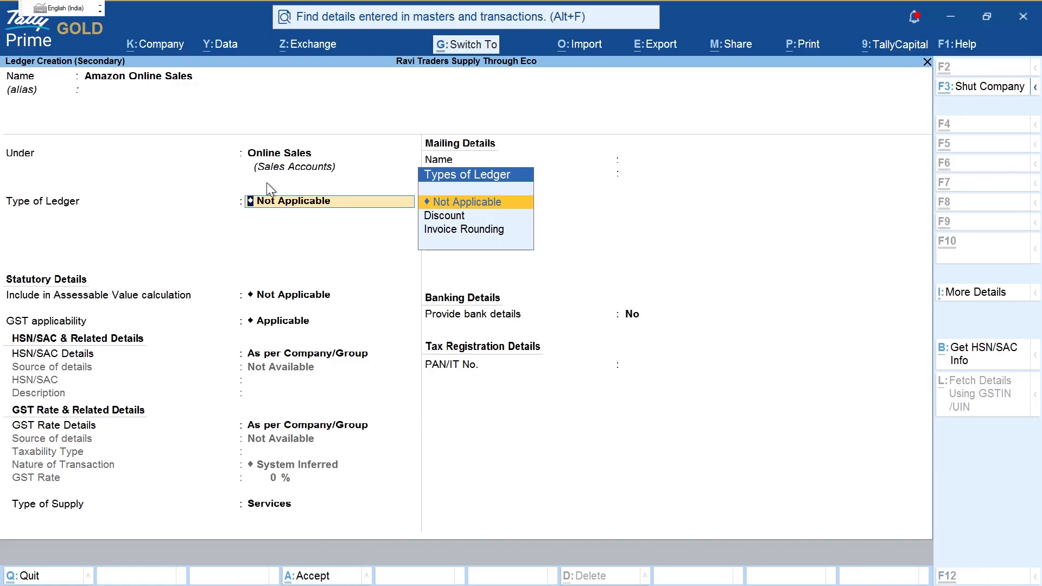
key(ctrl+2)
mouse_move(80, 62)
mouse_down()
mouse_move(154, 108)
mouse_move(220, 72)
mouse_move(109, 63)
mouse_up()
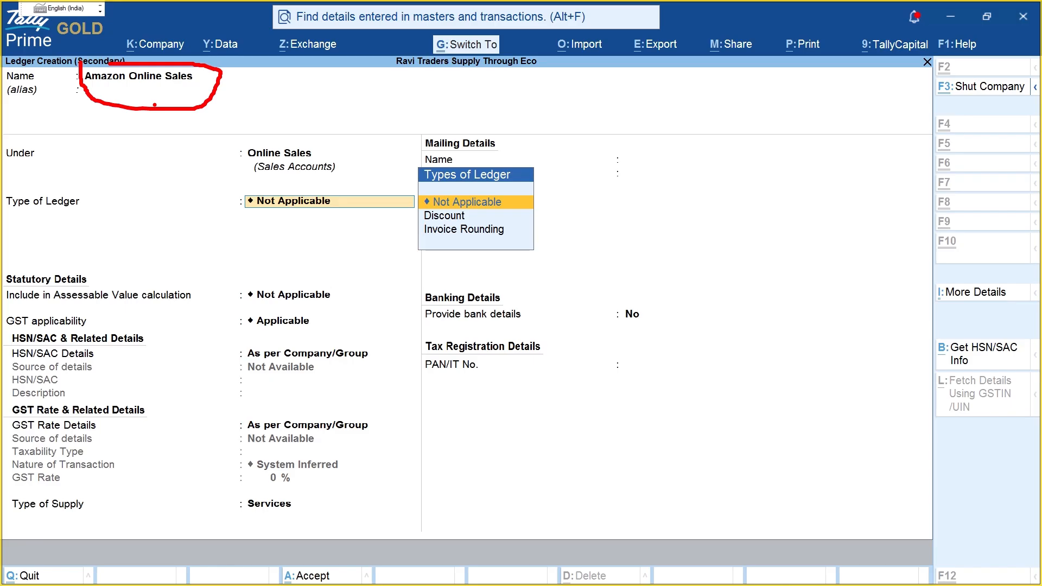
mouse_move(289, 100)
mouse_down()
mouse_move(324, 95)
mouse_move(345, 111)
mouse_move(396, 102)
mouse_move(423, 139)
mouse_up()
mouse_move(449, 103)
mouse_down()
mouse_move(456, 128)
mouse_move(493, 120)
mouse_move(468, 112)
mouse_move(483, 111)
mouse_up()
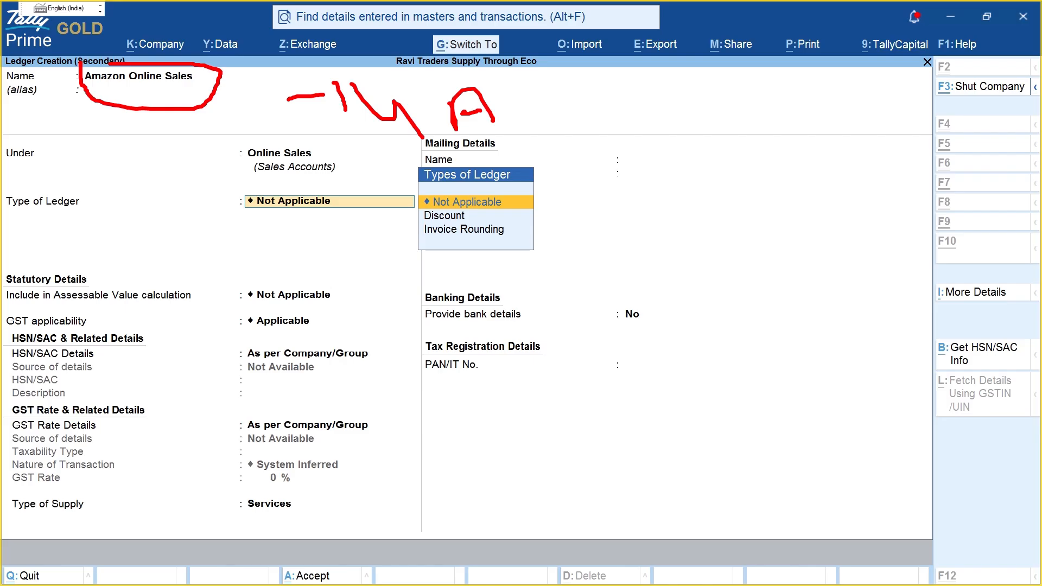
mouse_move(565, 100)
mouse_down()
mouse_move(593, 123)
mouse_move(554, 125)
mouse_move(566, 96)
mouse_up()
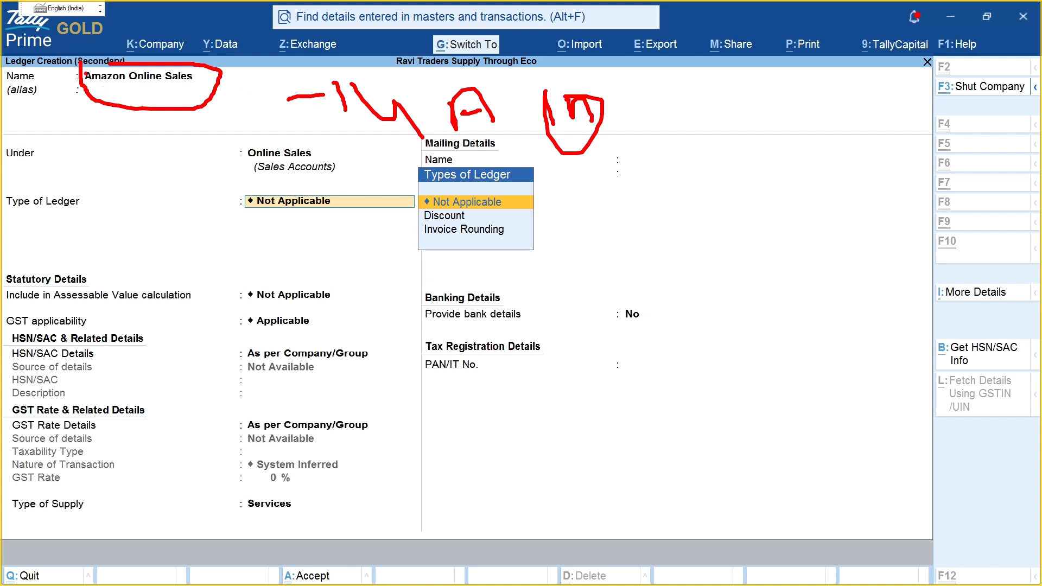
drag(80, 62, 124, 58)
mouse_move(181, 140)
mouse_down()
mouse_move(228, 114)
mouse_move(259, 142)
mouse_move(276, 118)
mouse_move(302, 142)
mouse_move(285, 139)
mouse_up()
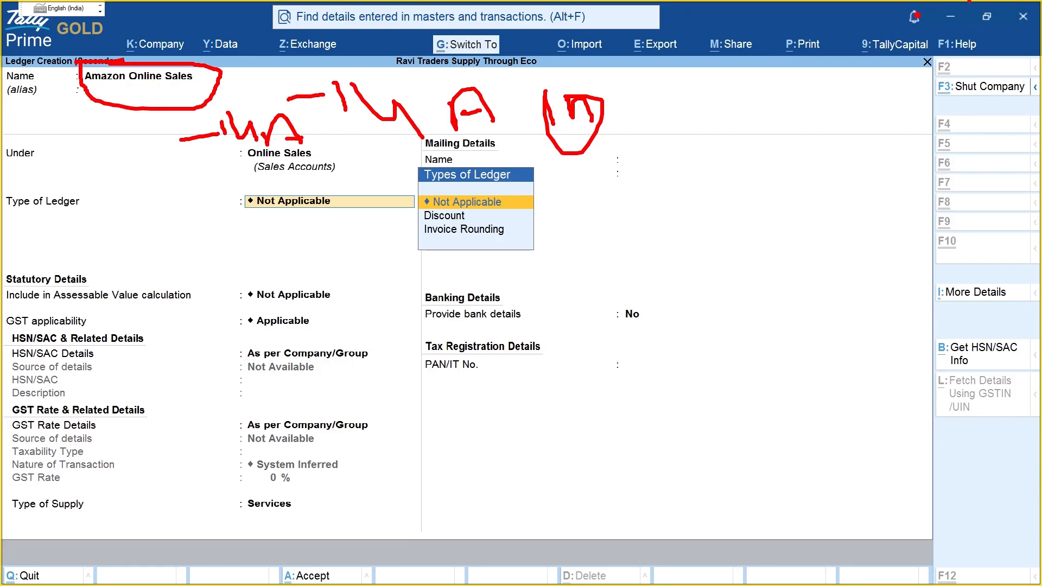
mouse_move(970, 1)
mouse_down()
mouse_move(993, 63)
mouse_move(974, 2)
mouse_up()
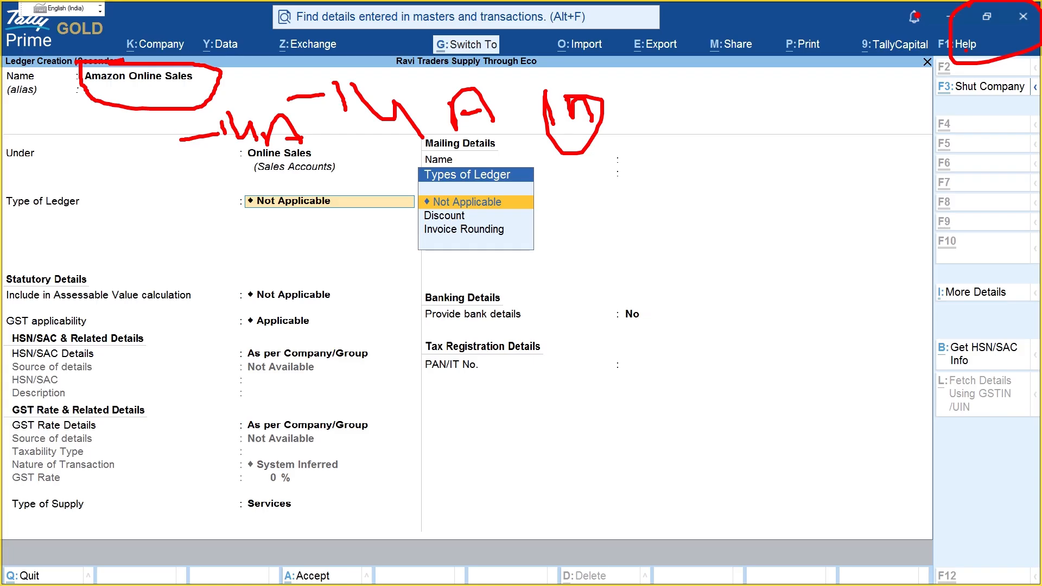
drag(777, 350, 775, 426)
drag(764, 394, 786, 404)
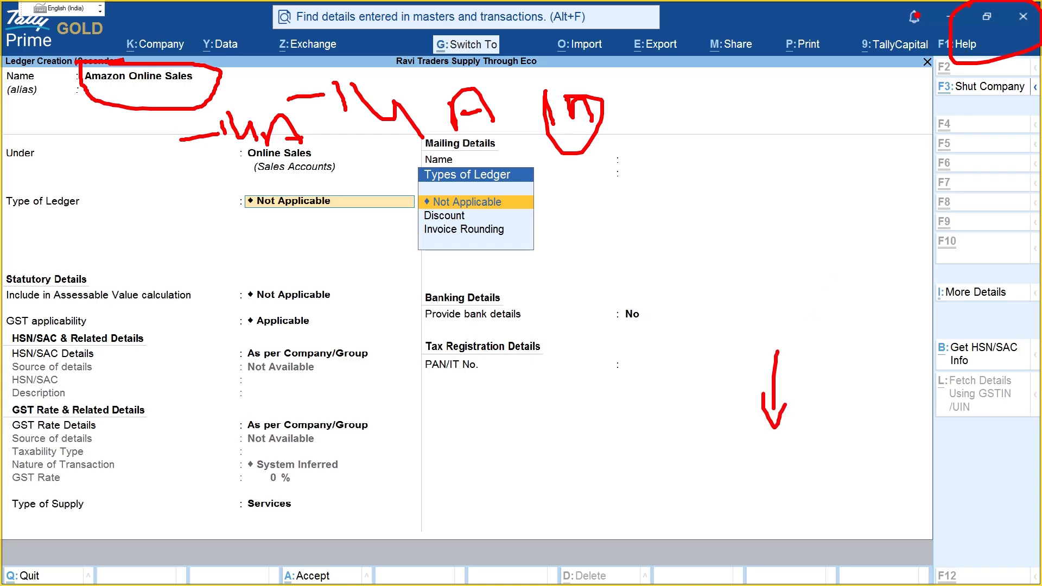
mouse_move(758, 442)
mouse_down()
mouse_move(758, 478)
mouse_move(804, 463)
mouse_up()
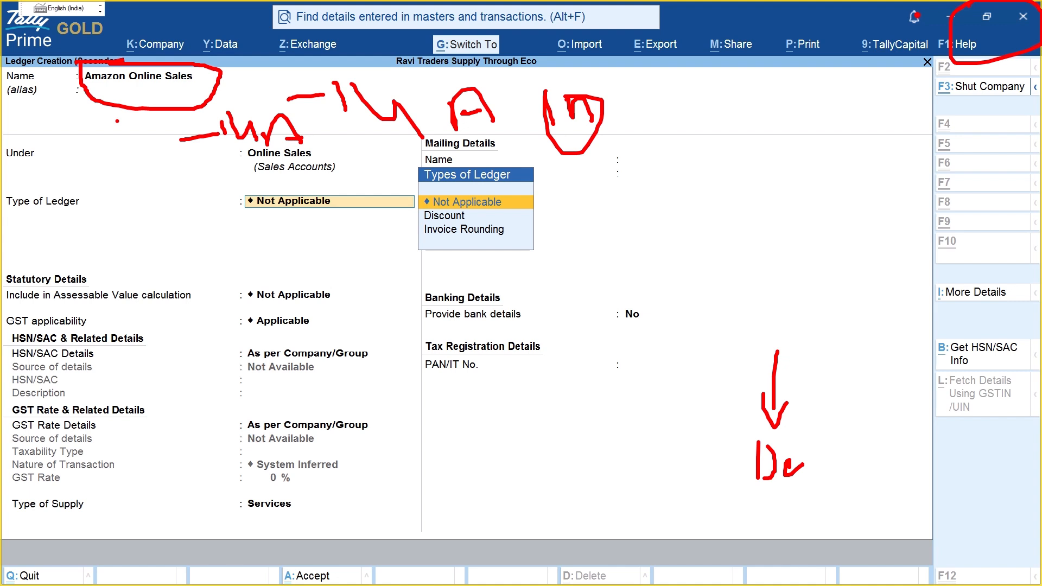
mouse_move(194, 112)
mouse_down()
mouse_move(305, 162)
mouse_move(199, 111)
mouse_up()
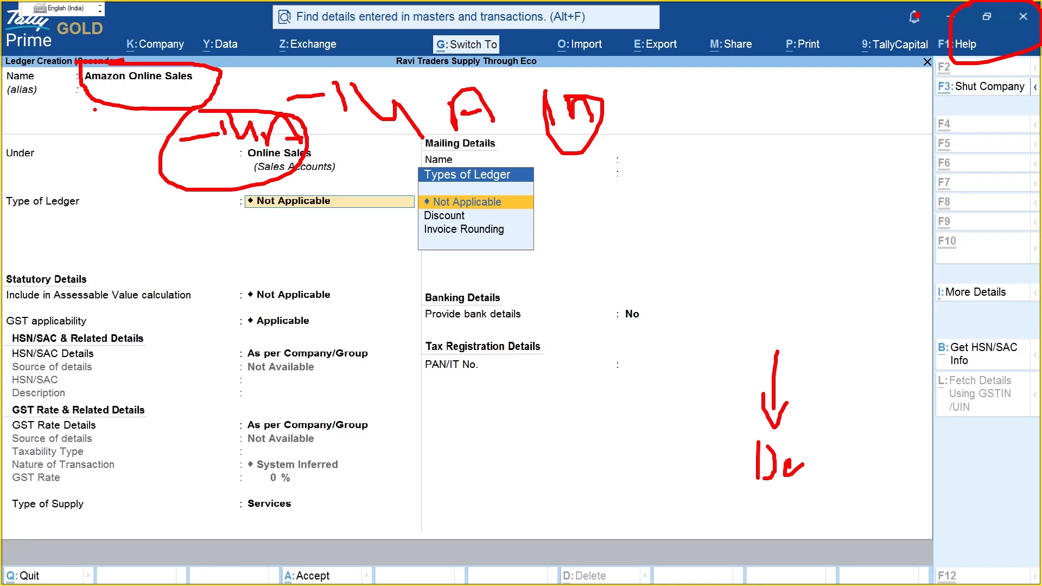
Step: Accept Not Applicable ledger type and keep HSN/SAC details as per company/group
key(Escape)
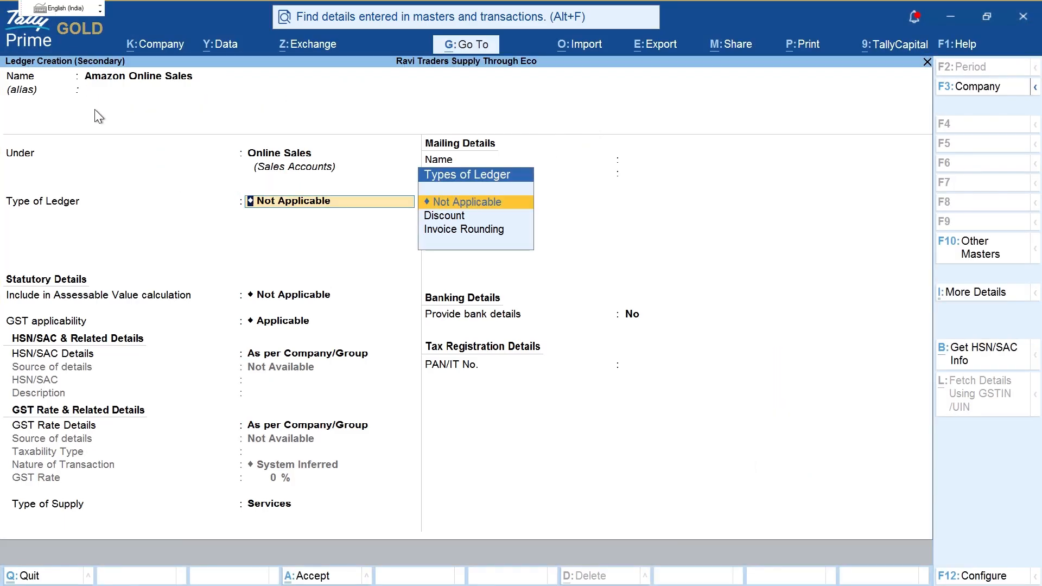
key(Return)
key(Return)
key(BackSpace)
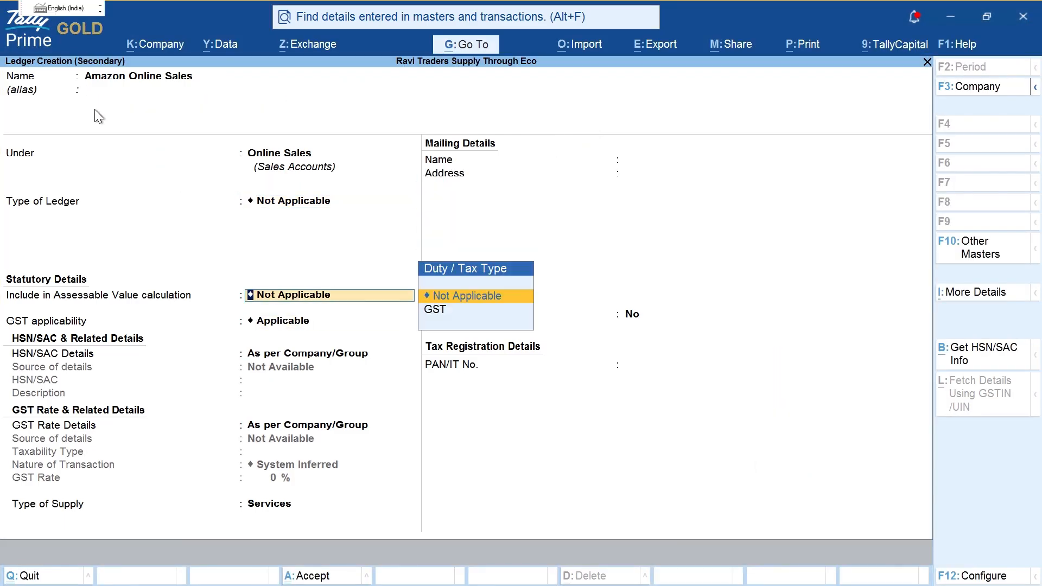
key(Return)
key(Return)
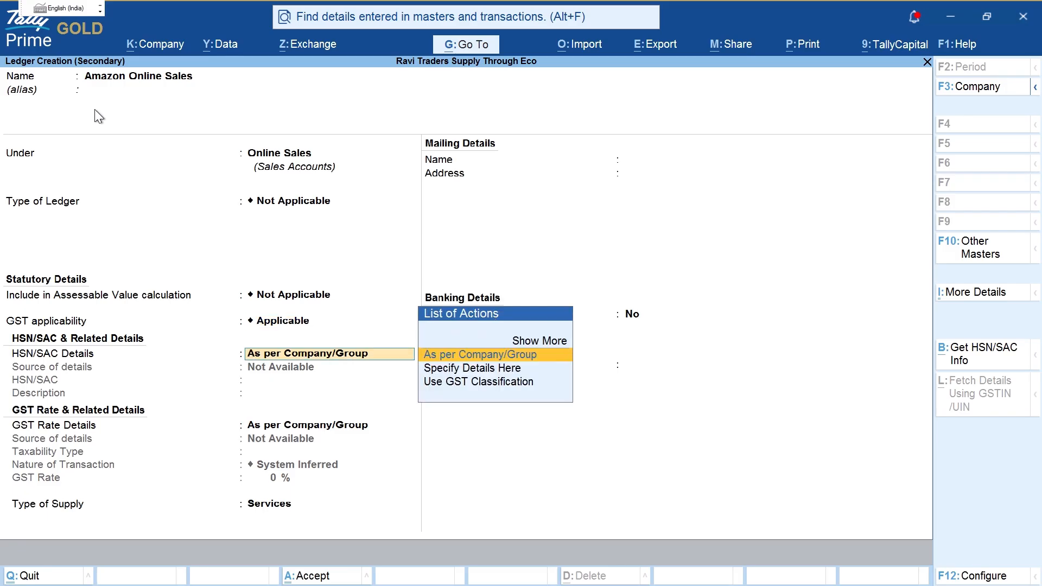
key(ctrl+2)
mouse_move(267, 271)
mouse_down()
mouse_move(211, 354)
mouse_move(399, 304)
mouse_move(314, 264)
mouse_up()
drag(271, 369, 335, 371)
drag(288, 455, 354, 454)
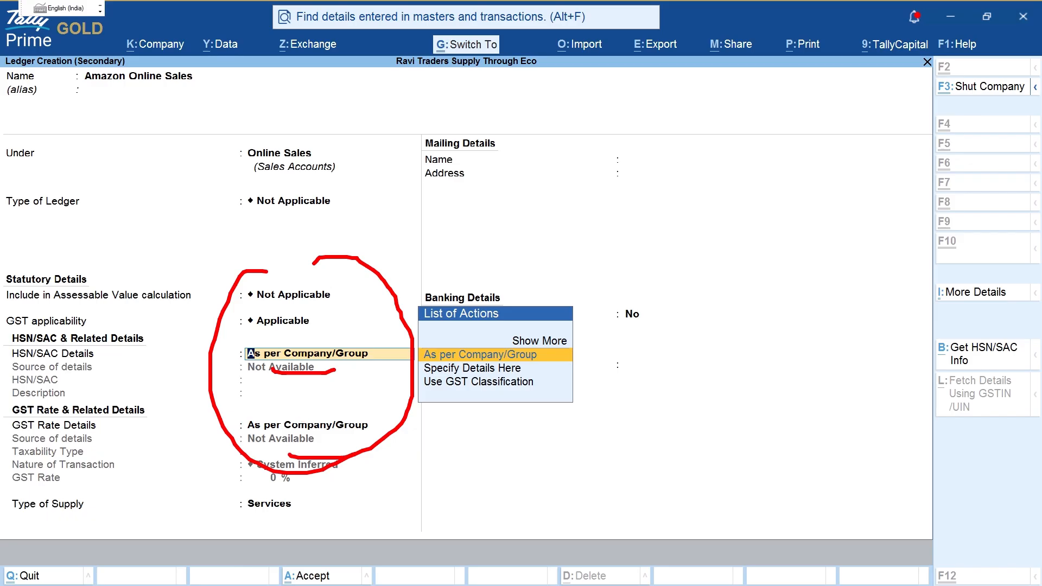
key(Escape)
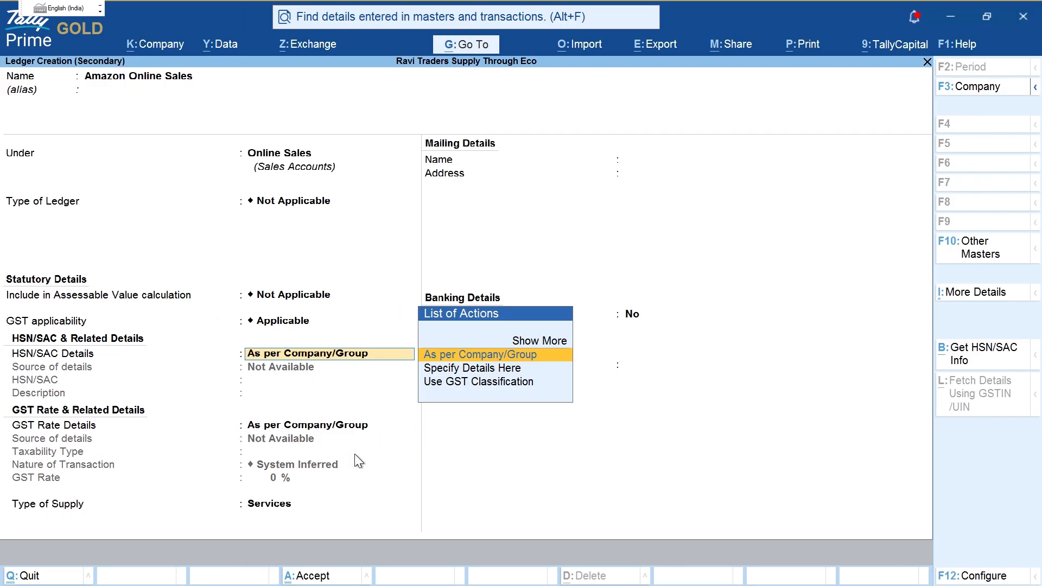
Step: Set type of supply to Goods, save the ledger, and accept Item A's 18% GST details
key(Return)
key(Return)
key(Up)
key(Return)
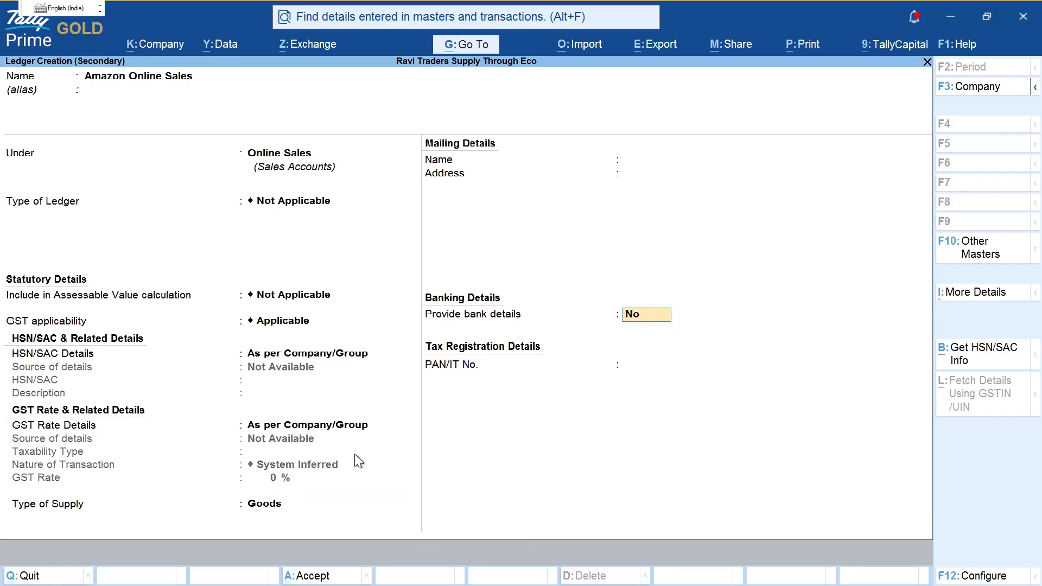
key(ctrl+a)
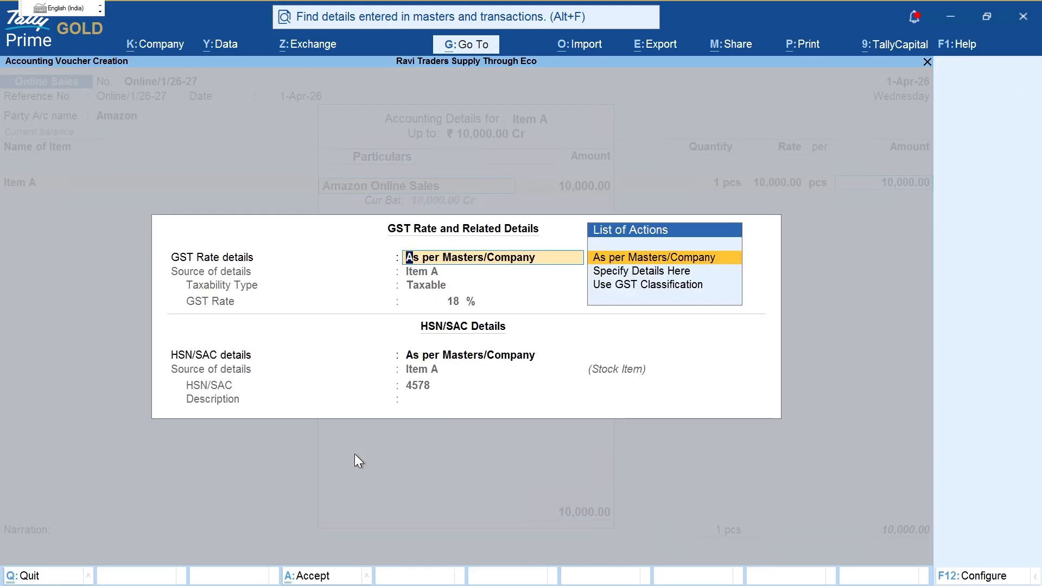
key(Return)
key(Return)
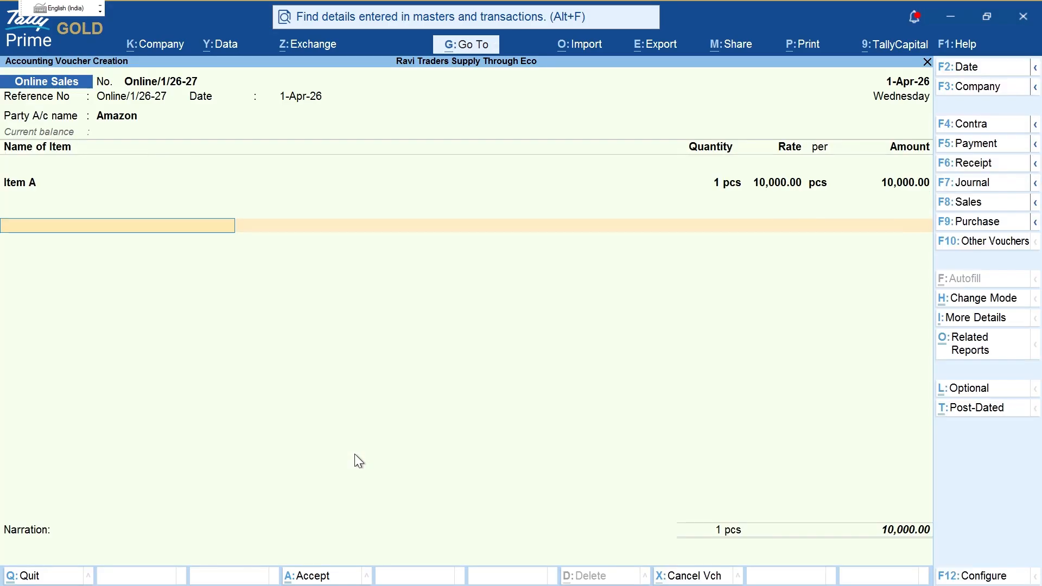
Step: Name the new ledger CGST under Duties & Taxes, with duty type GST and tax type CGST
key(alt+c)
text(Cgst)
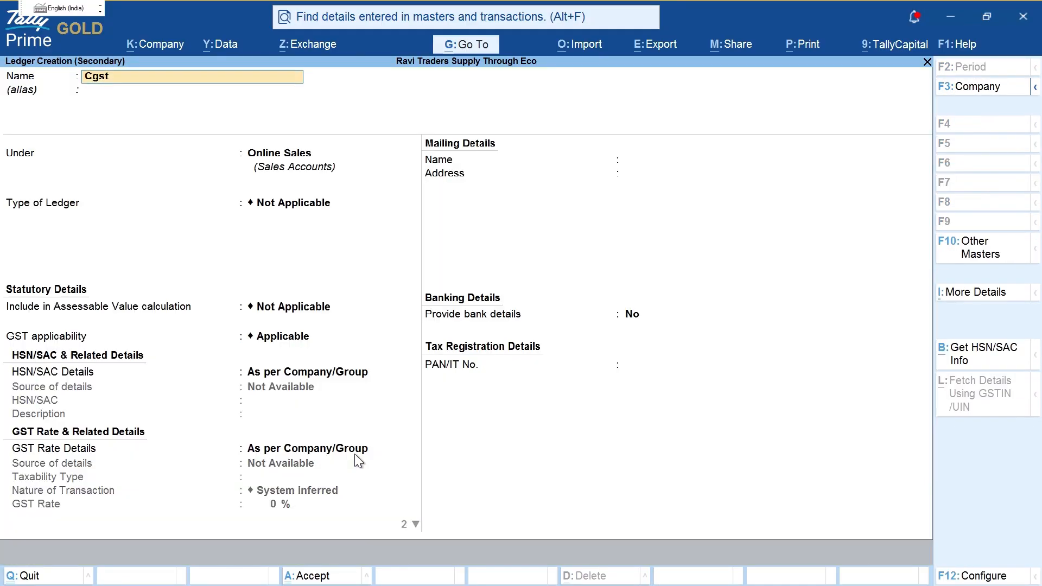
key(BackSpace)
key(BackSpace)
key(BackSpace)
text(GST)
text(Du)
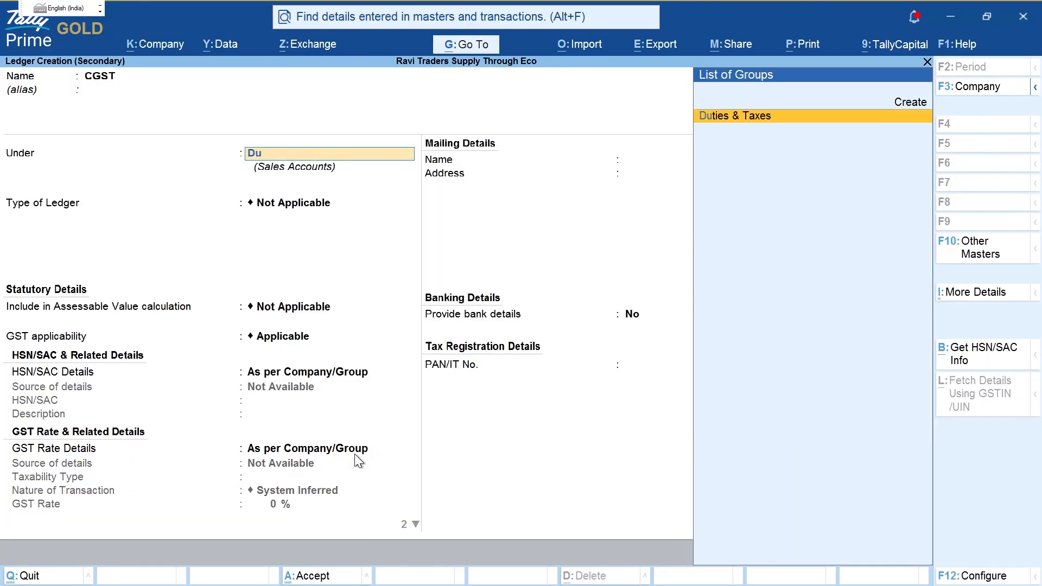
key(Return)
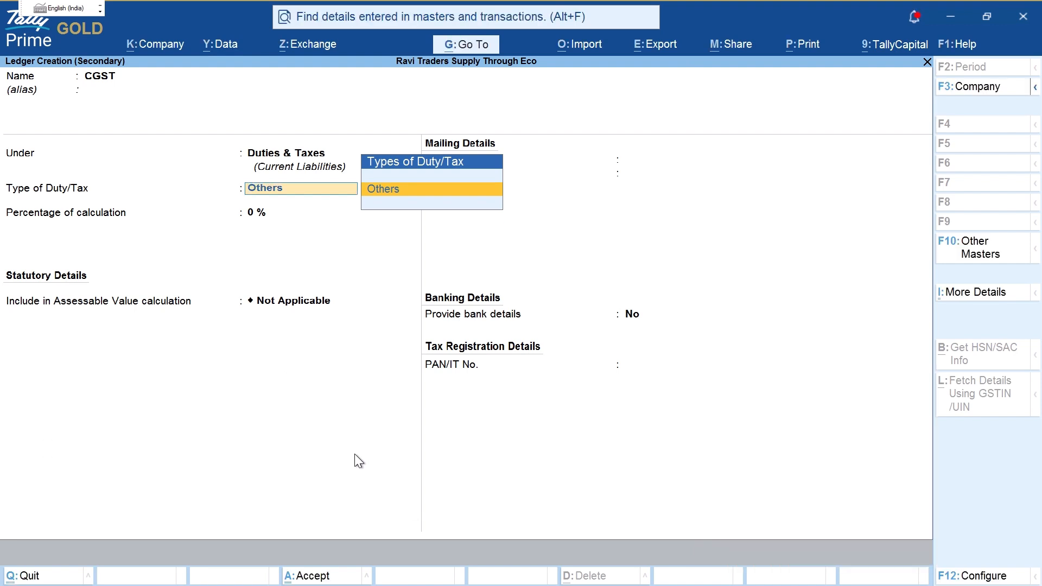
key(BackSpace)
key(BackSpace)
key(BackSpace)
key(BackSpace)
key(BackSpace)
key(BackSpace)
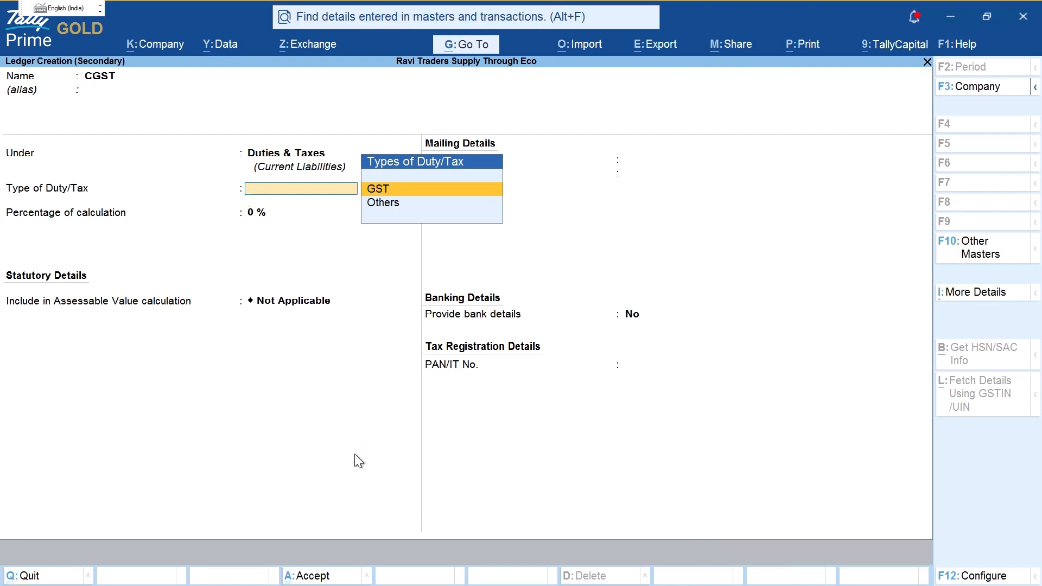
key(Return)
text(Cg)
key(Return)
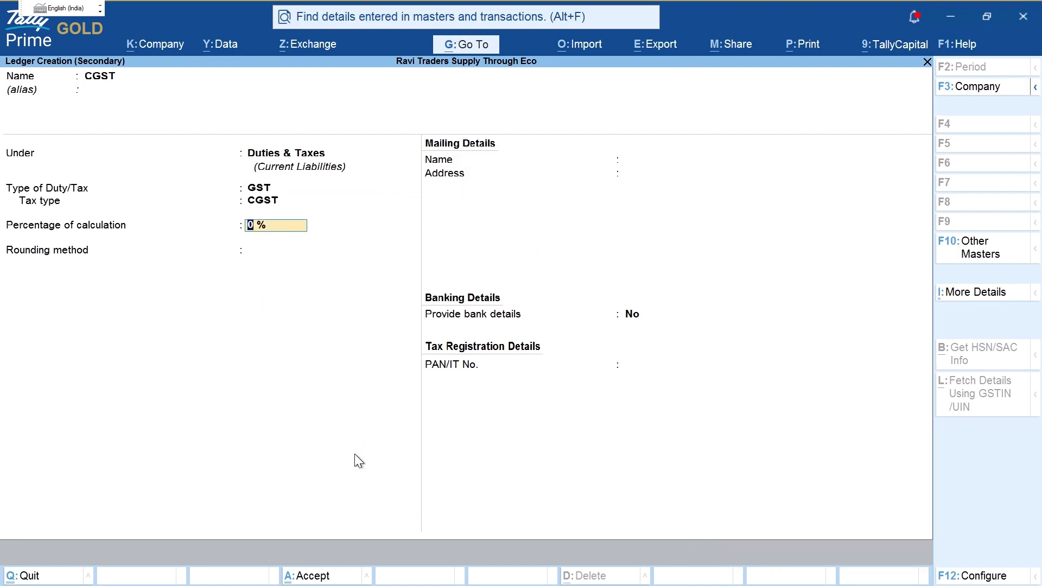
key(ctrl+2)
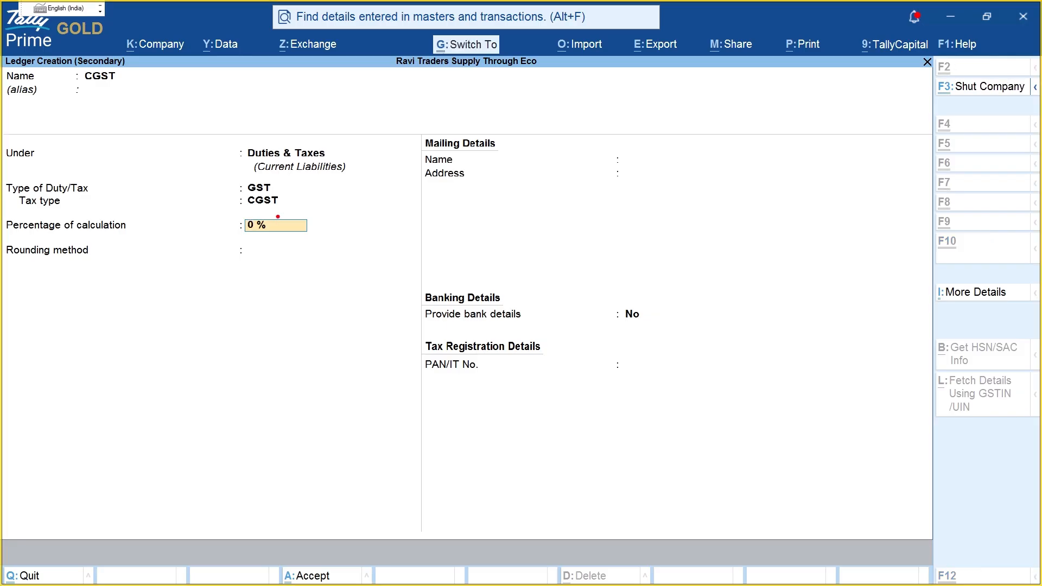
mouse_move(272, 211)
mouse_down()
mouse_move(220, 257)
mouse_move(302, 213)
mouse_move(255, 210)
mouse_up()
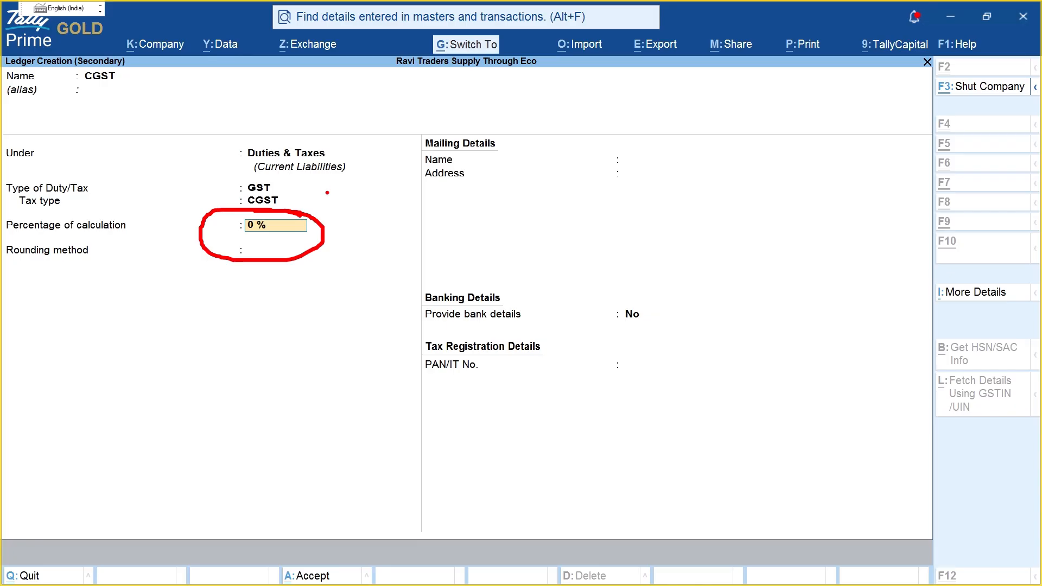
drag(377, 207, 363, 267)
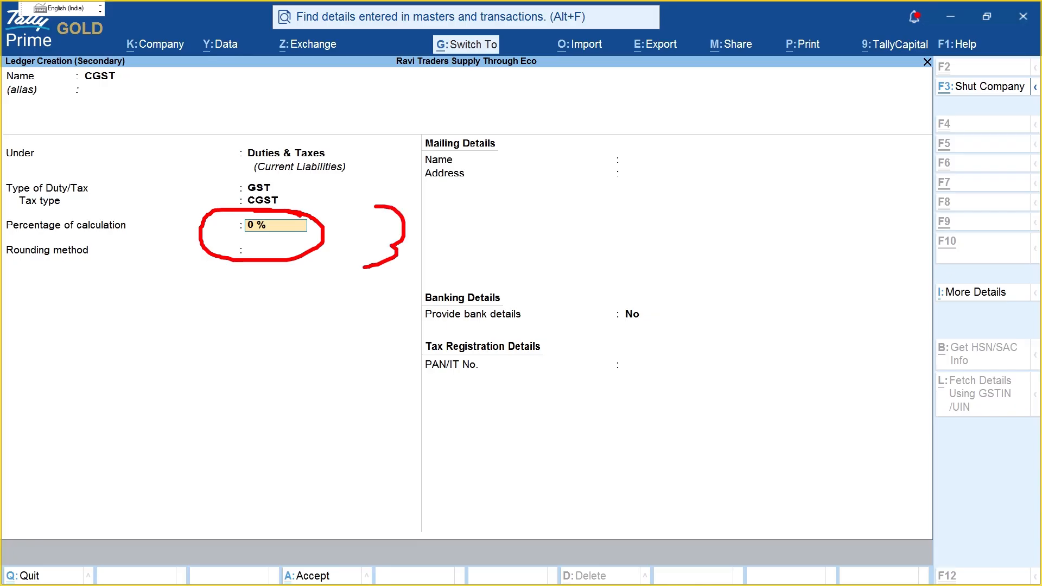
mouse_move(396, 188)
mouse_down()
mouse_move(457, 222)
mouse_move(384, 188)
mouse_up()
mouse_move(524, 182)
mouse_down()
mouse_move(534, 218)
mouse_move(528, 181)
mouse_move(588, 200)
mouse_up()
mouse_move(651, 177)
mouse_down()
mouse_move(641, 209)
mouse_move(657, 208)
mouse_up()
drag(675, 188, 704, 190)
mouse_move(562, 251)
mouse_down()
mouse_move(580, 240)
mouse_move(617, 263)
mouse_up()
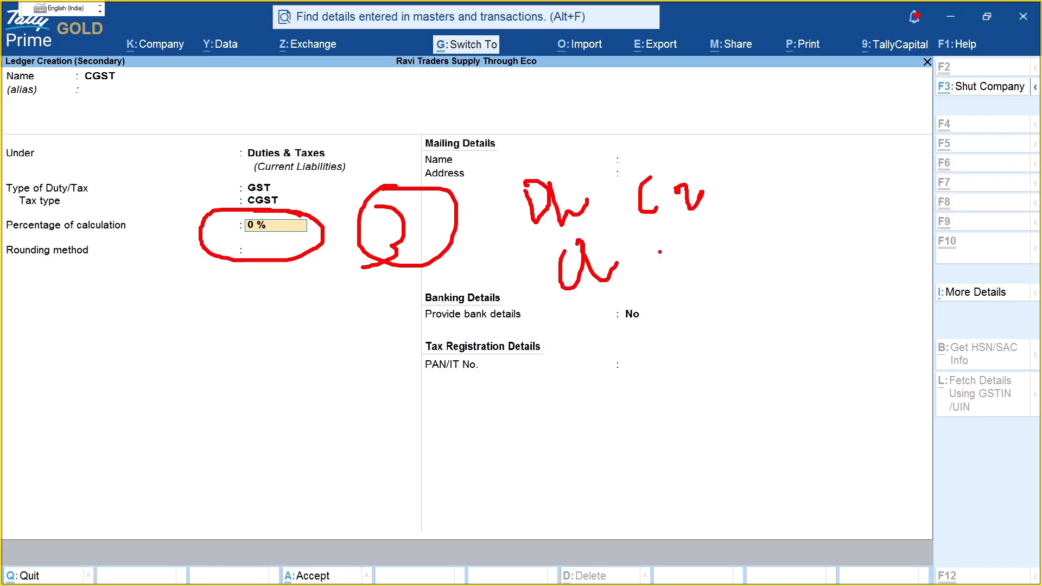
drag(668, 241, 676, 286)
drag(718, 246, 720, 275)
drag(592, 331, 600, 349)
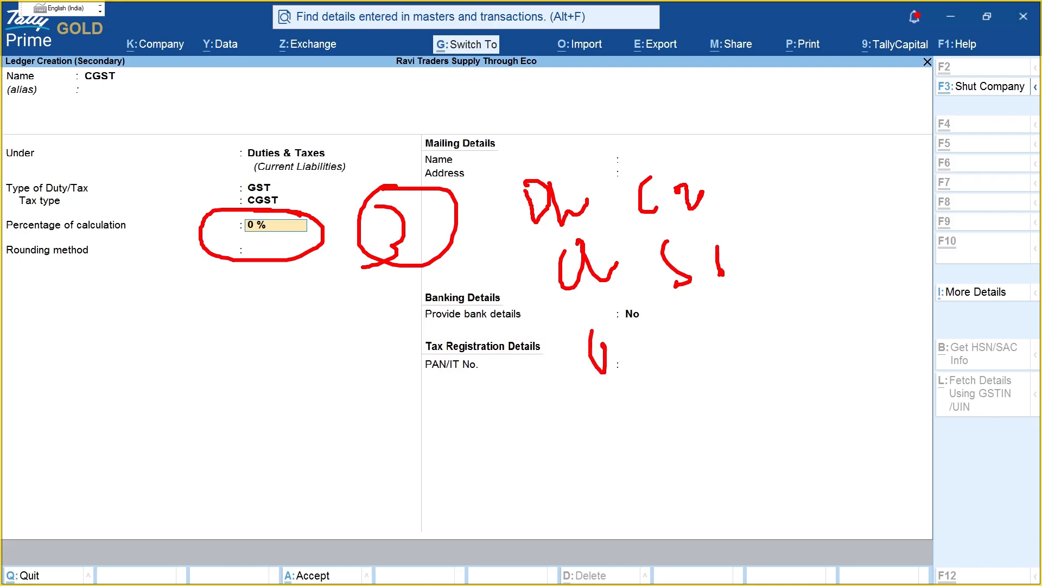
drag(679, 327, 667, 344)
mouse_move(723, 315)
mouse_down()
mouse_move(736, 316)
mouse_move(736, 360)
mouse_up()
drag(742, 337, 787, 353)
drag(788, 305, 844, 288)
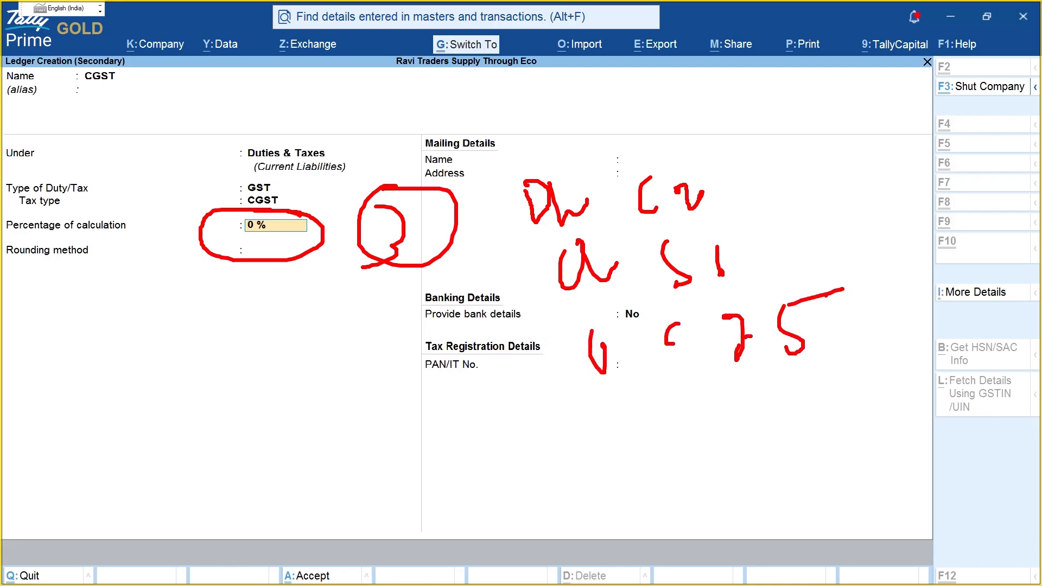
key(Escape)
Step: Save the CGST ledger and accept 900.00 CGST on the voucher
key(Return)
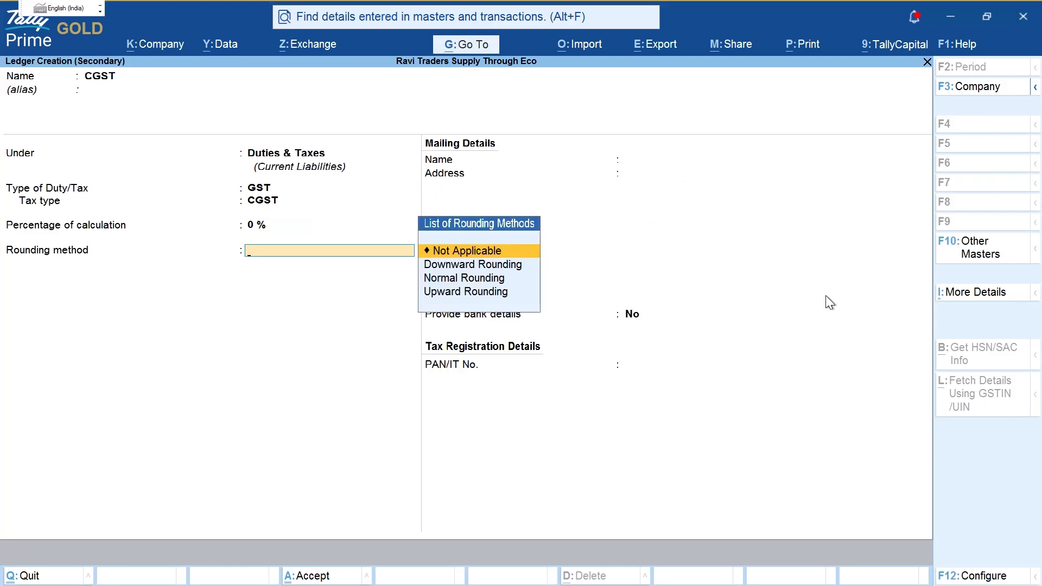
key(ctrl+a)
key(Return)
key(Return)
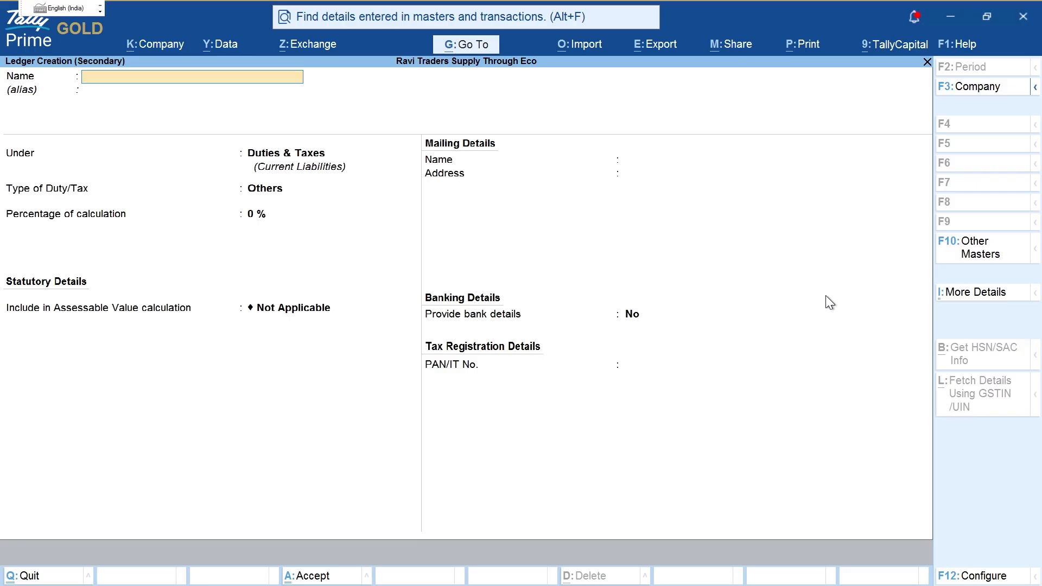
Step: Create an SGST ledger under Duties & Taxes, duty type GST, tax type SGST/UTGST at 9%
text(Sgst)
key(BackSpace)
key(BackSpace)
key(BackSpace)
text(GST)
key(Return)
key(Return)
key(Up)
key(Return)
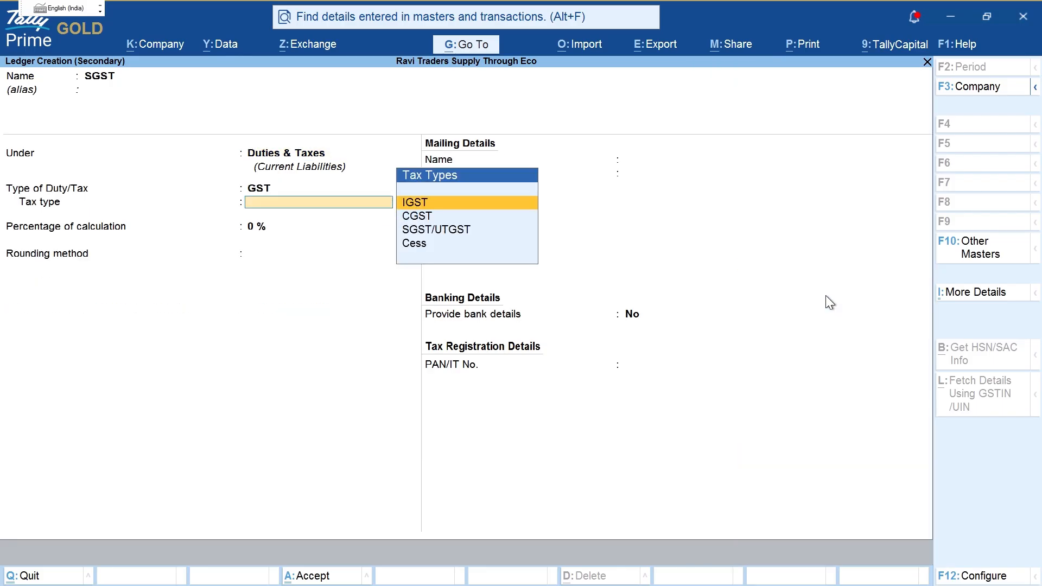
text(sgs)
key(Return)
text(9)
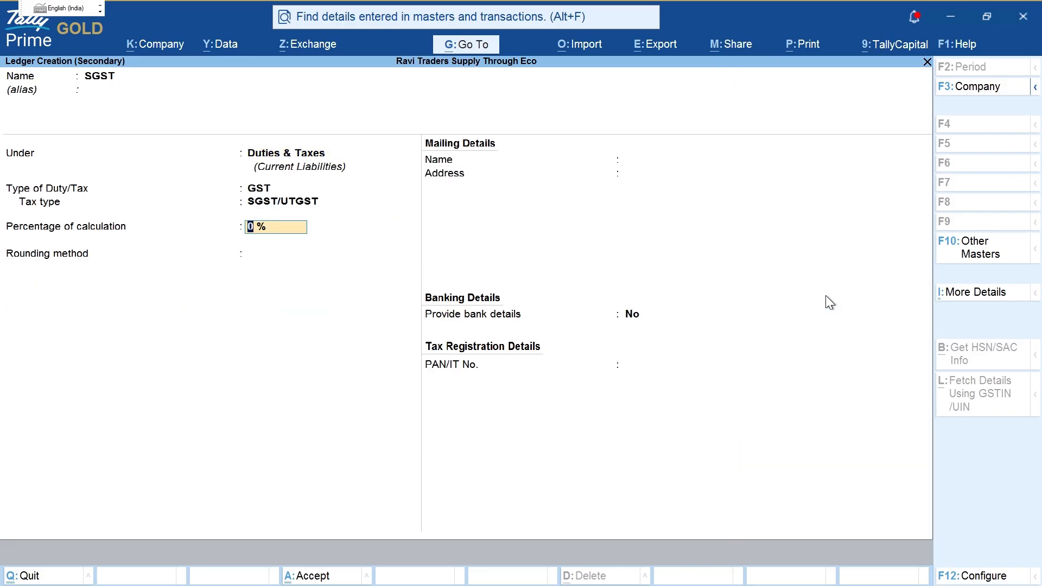
key(ctrl+a)
key(Return)
key(Return)
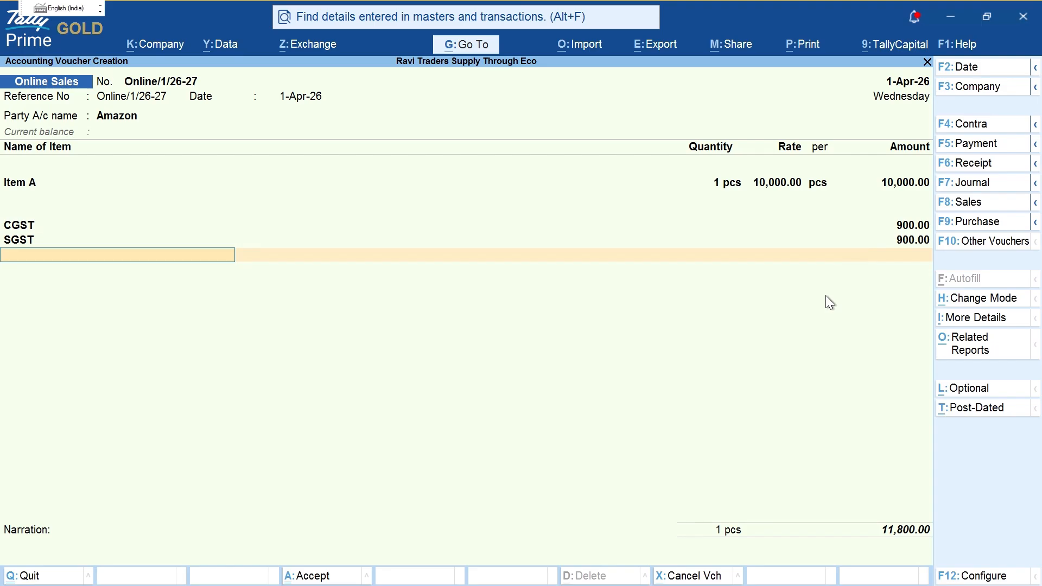
Step: Add a new bill reference for Amazon and save the 11,800.00 sales voucher
key(Return)
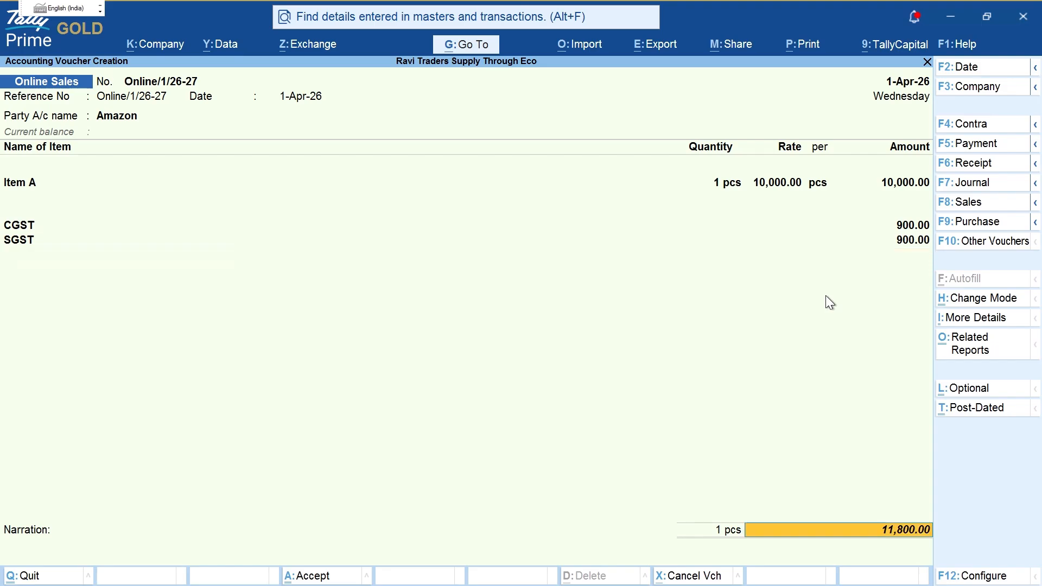
key(Return)
key(Return)
key(Return)
key(Return)
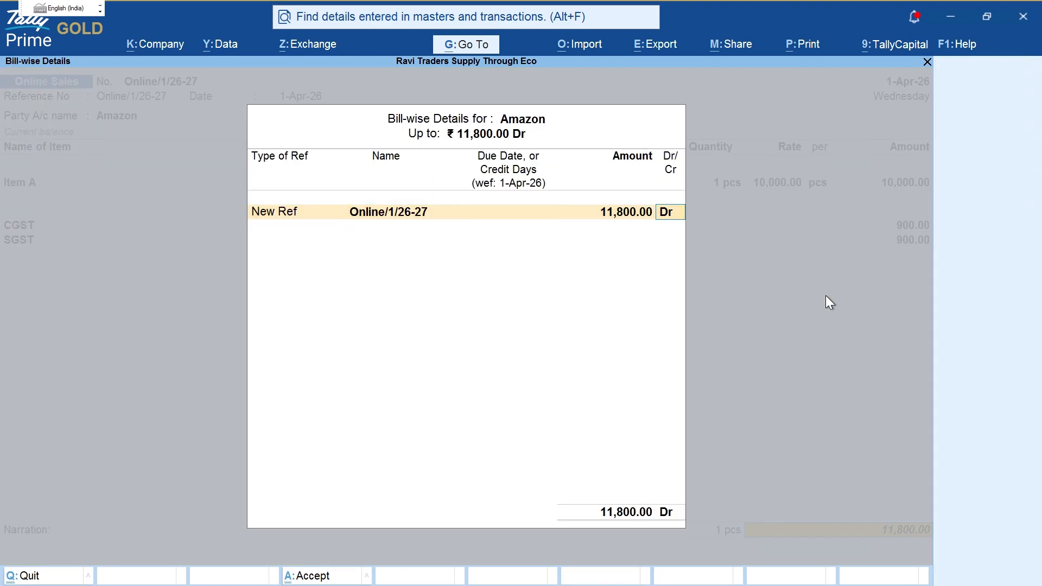
key(Return)
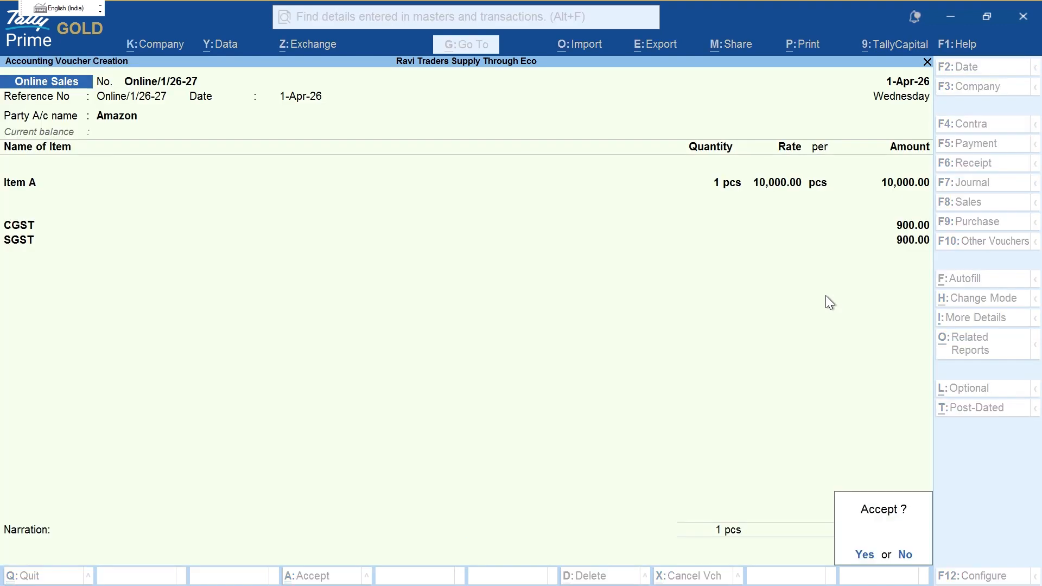
key(Return)
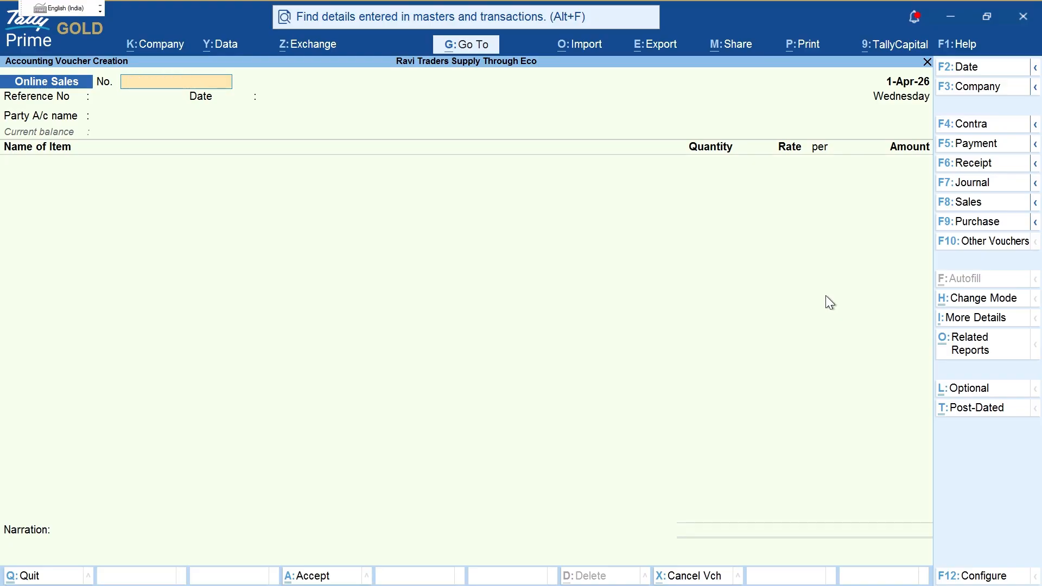
Step: Review the second Amazon sale and its buyer name in the exercise PDF
key(Escape)
key(Return)
key(Return)
key(alt+Tab)
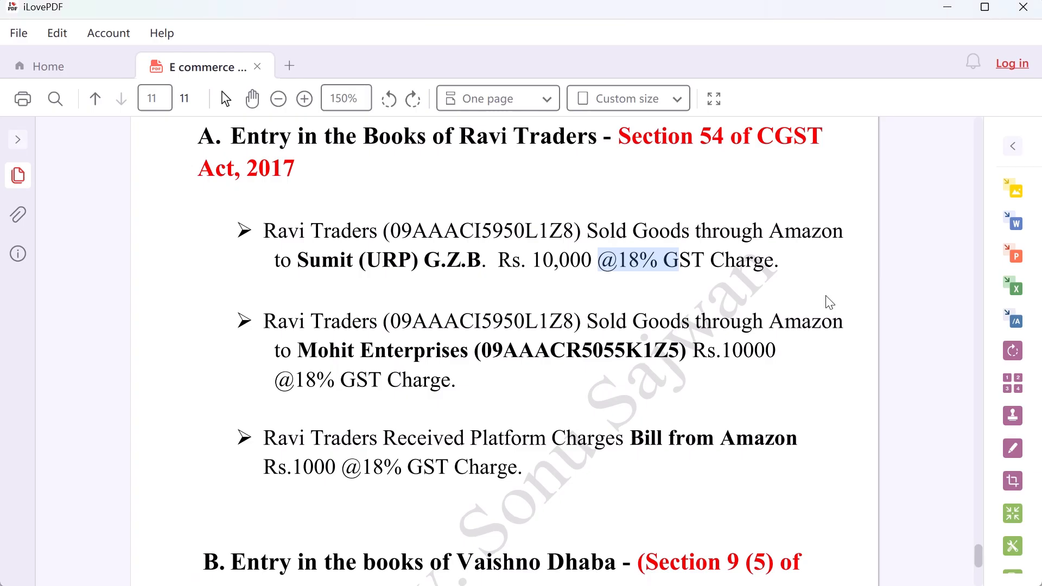
drag(263, 323, 833, 320)
drag(299, 351, 474, 350)
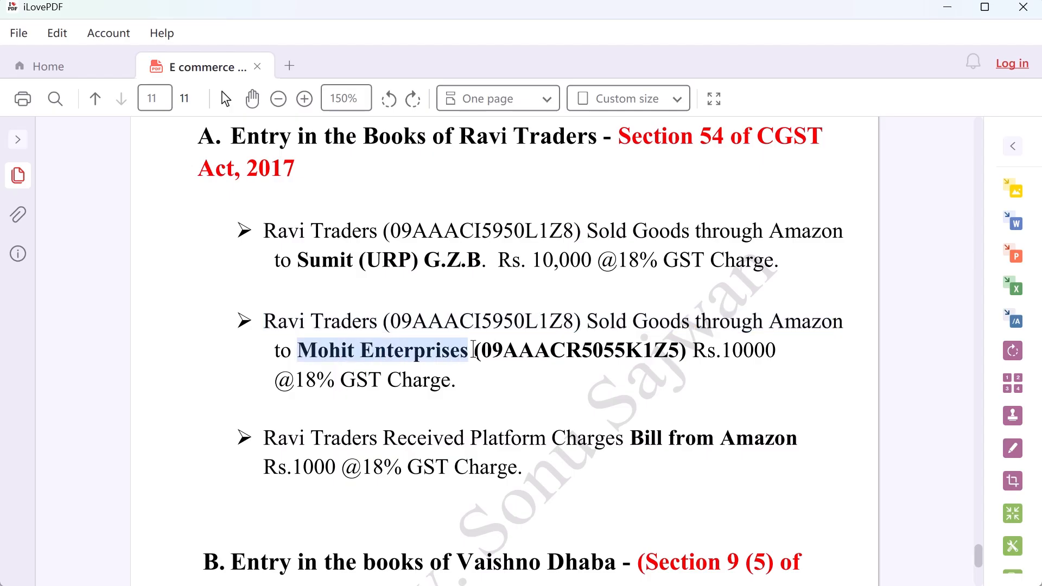
key(alt+Tab)
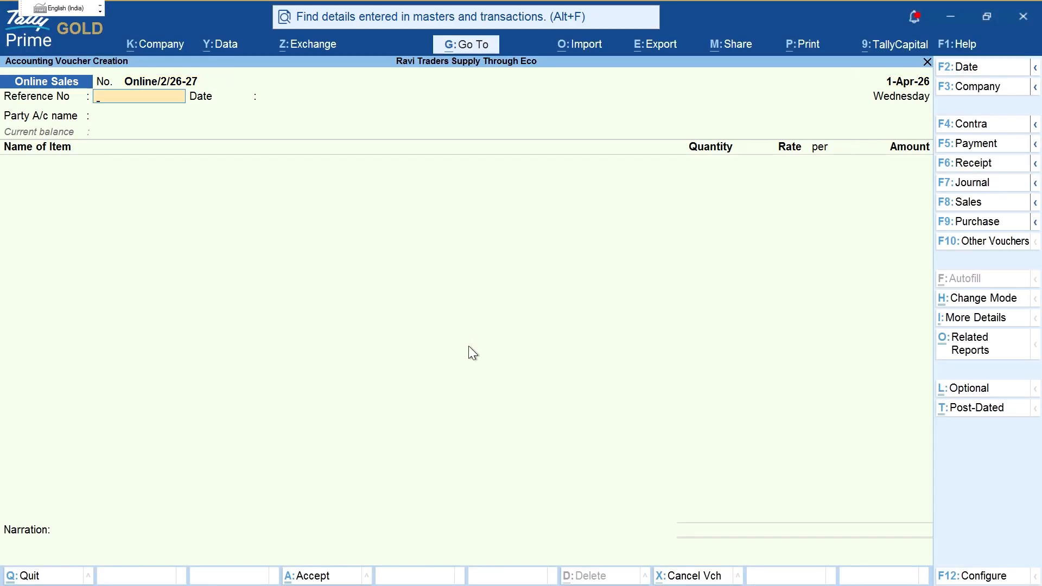
Step: Copy the voucher number Online/2/26-27 into the Reference No field
key(BackSpace)
key(BackSpace)
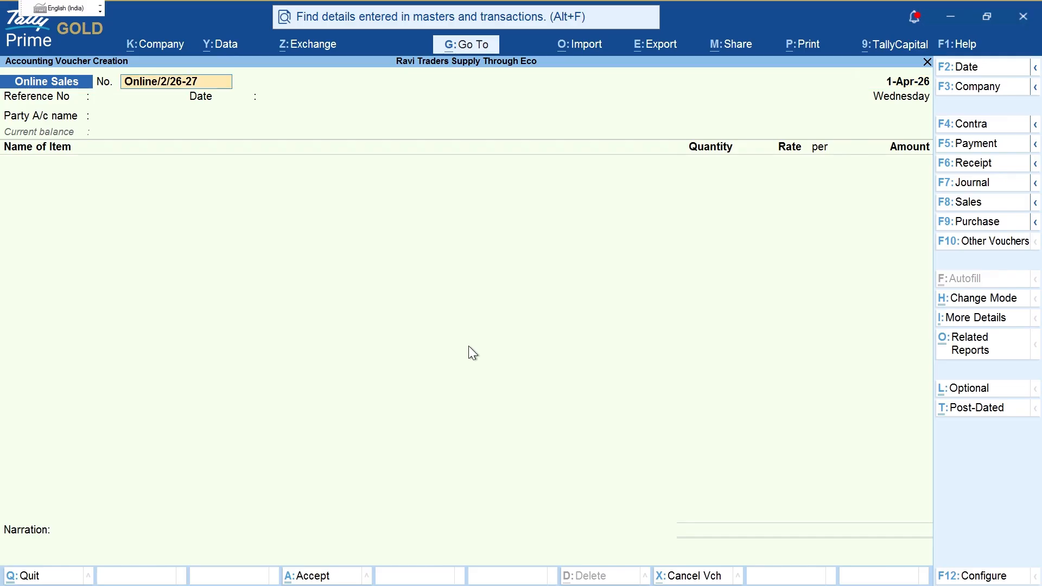
key(ctrl)
key(ctrl+c)
key(Return)
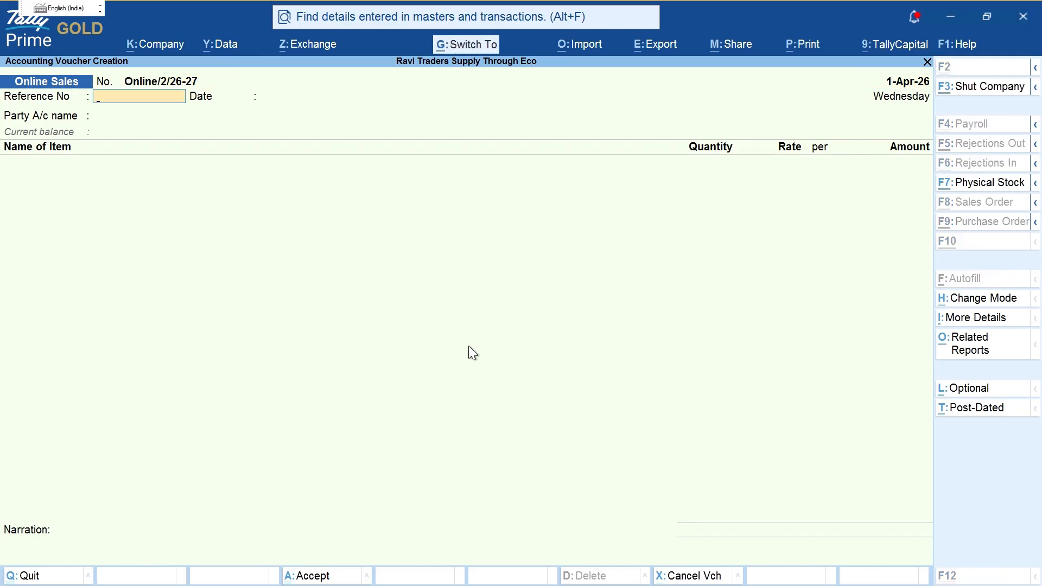
key(ctrl+v)
key(Return)
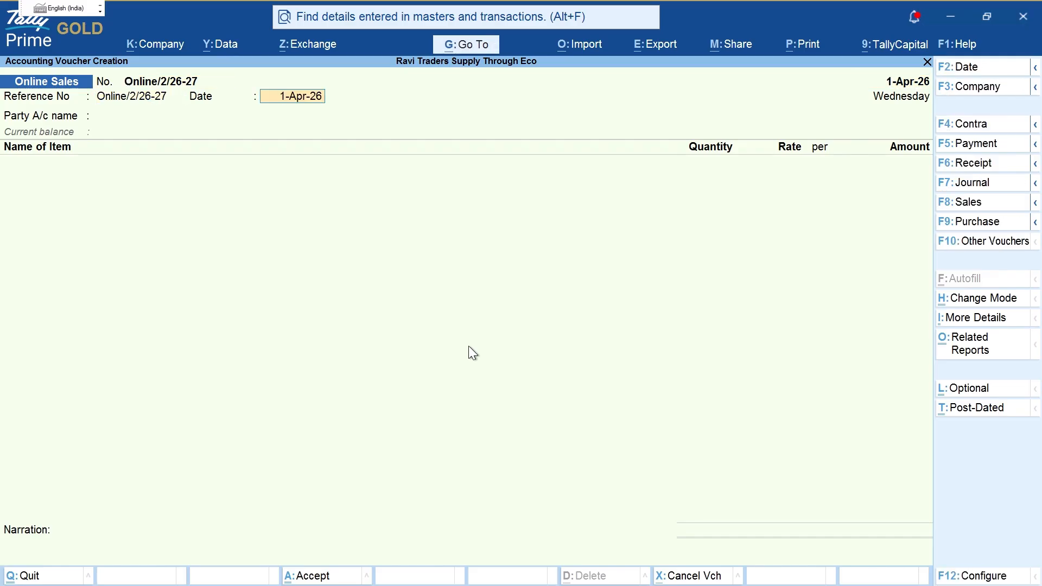
Step: Date the voucher 2-Apr-26
key(F2)
text(2-4-2026)
key(Return)
key(Return)
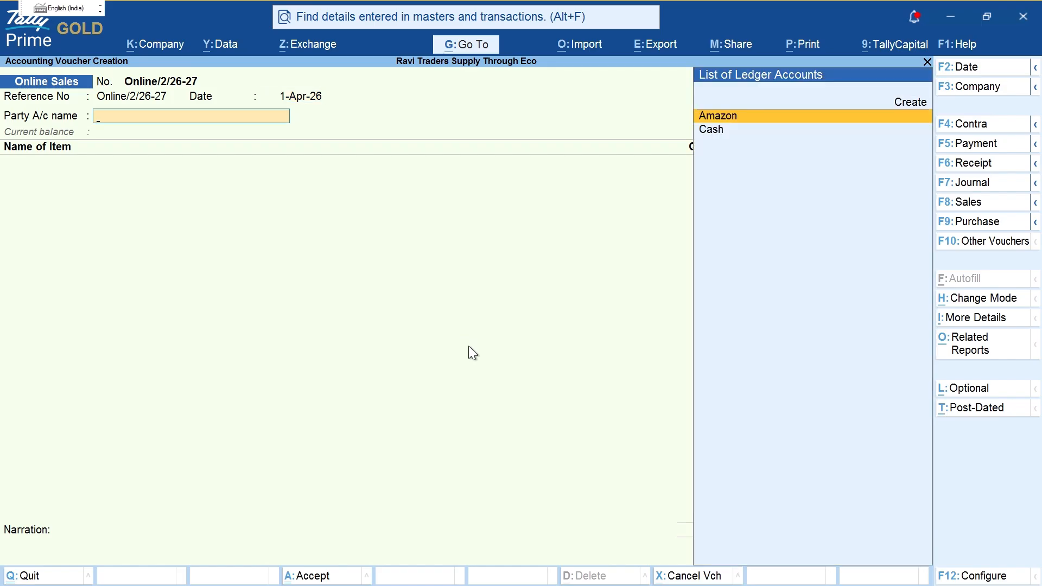
key(BackSpace)
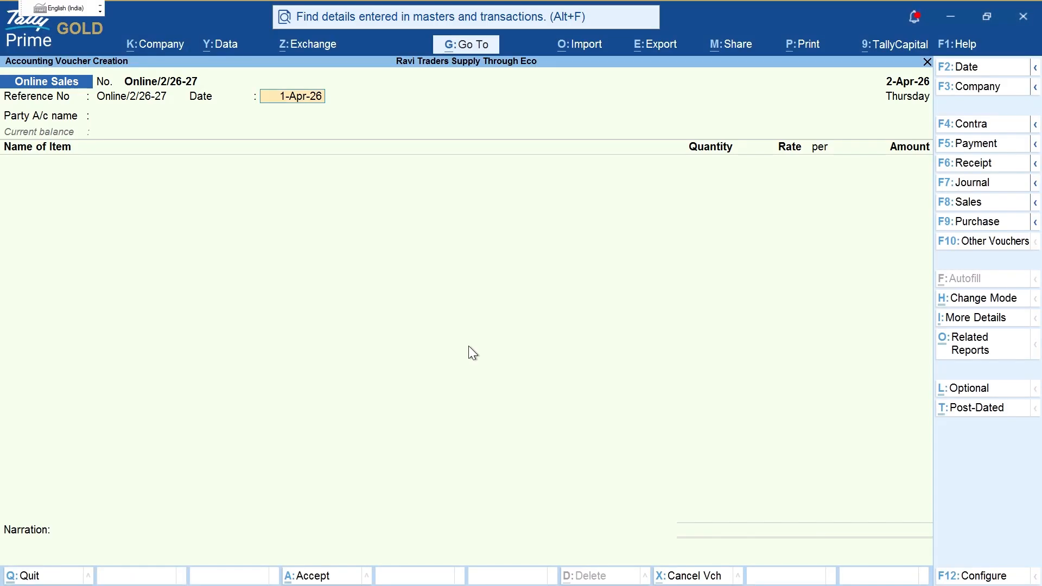
text(2)
key(Return)
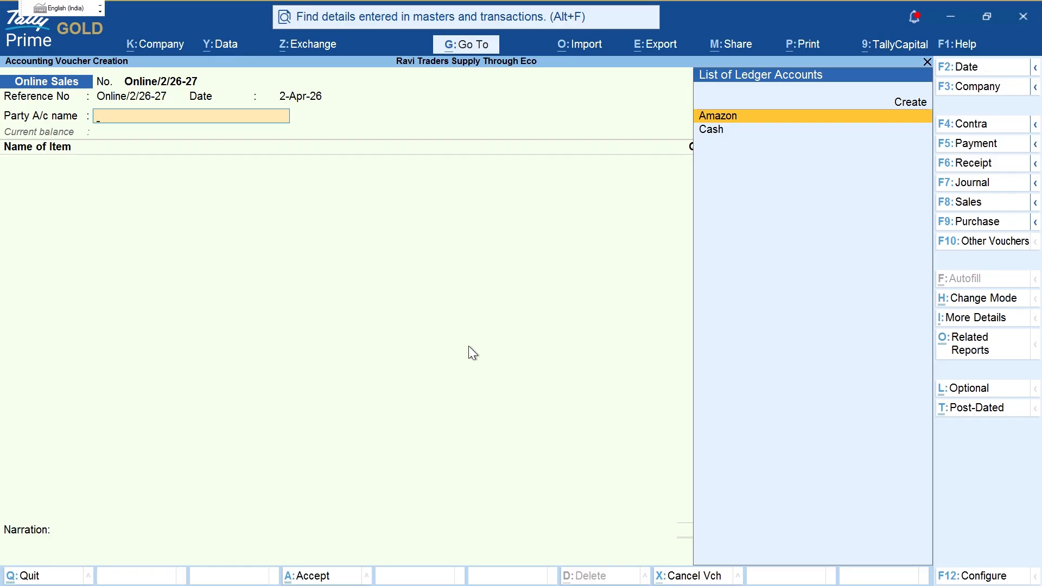
Step: Choose Amazon as party and begin a new ledger, checking the buyer's details in the PDF
key(Return)
key(ctrl+a)
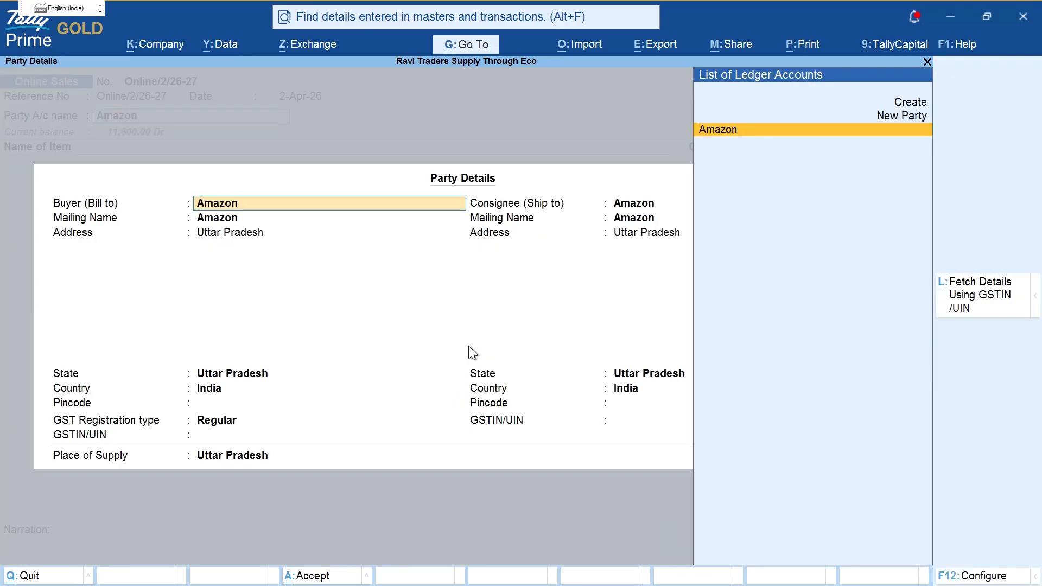
key(Escape)
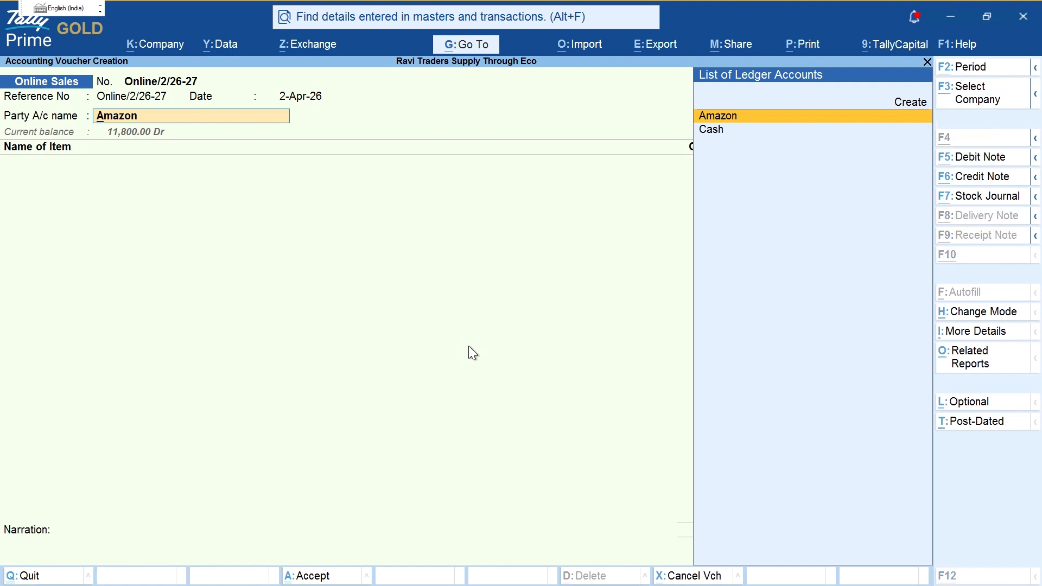
key(alt+c)
key(alt+Tab)
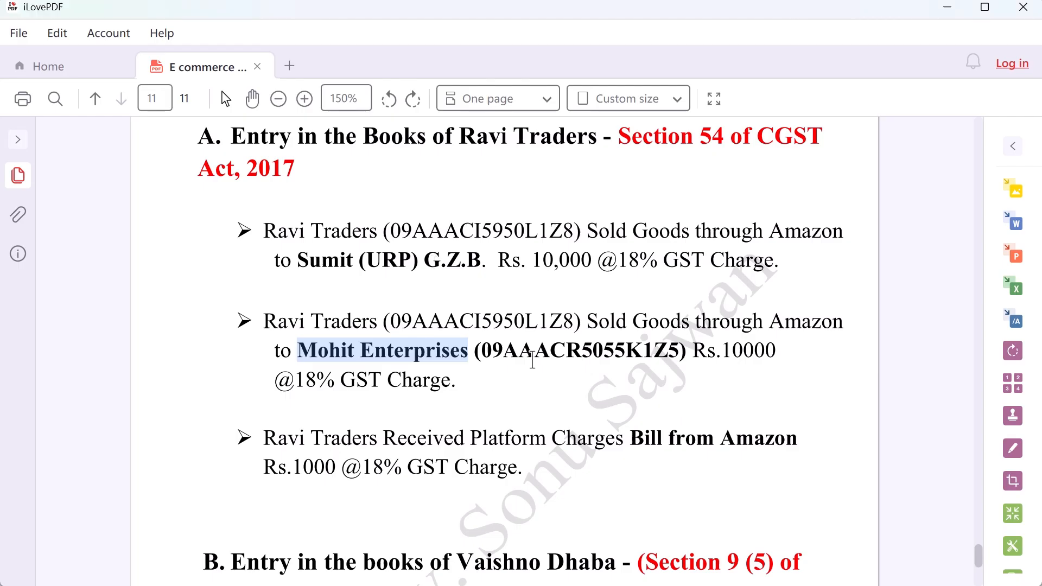
key(alt+Tab)
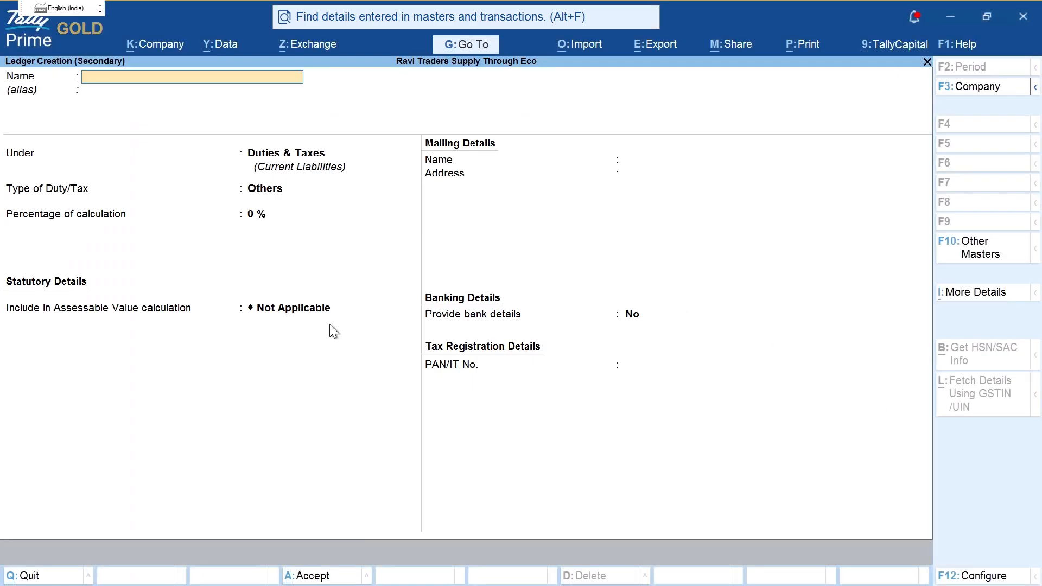
Step: Start a ledger under Sundry Debtors and enter the buyer's name as shown in the PDF
text(S)
key(Return)
key(Return)
text(SU)
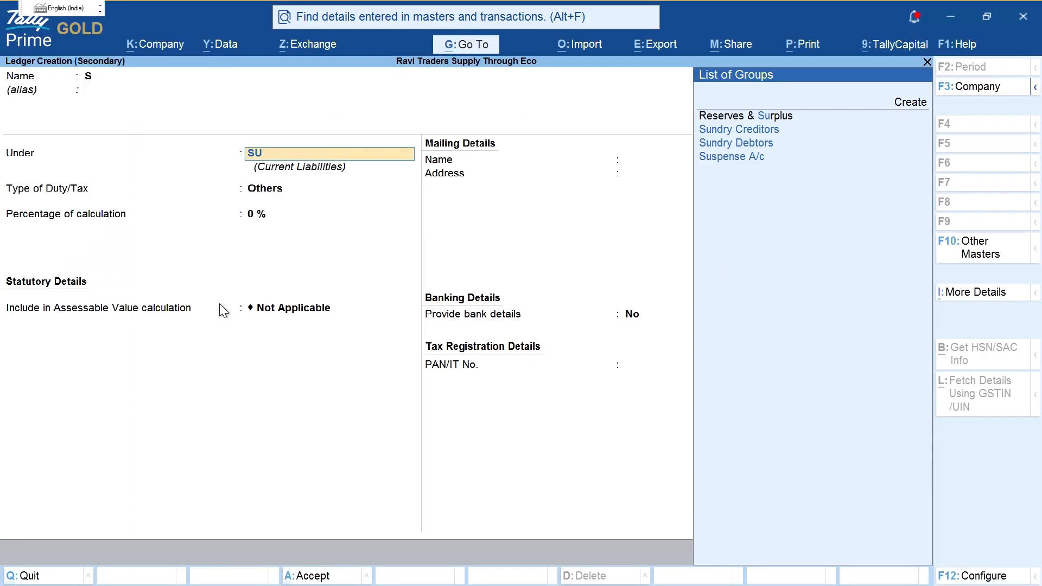
key(Down)
key(Down)
key(Return)
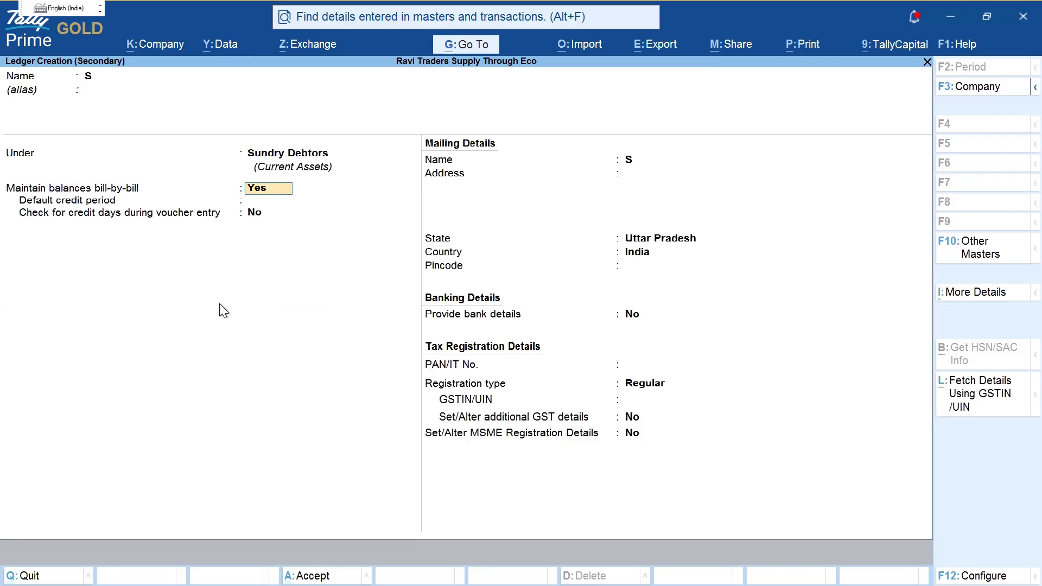
key(BackSpace)
key(BackSpace)
key(BackSpace)
text(Mohi)
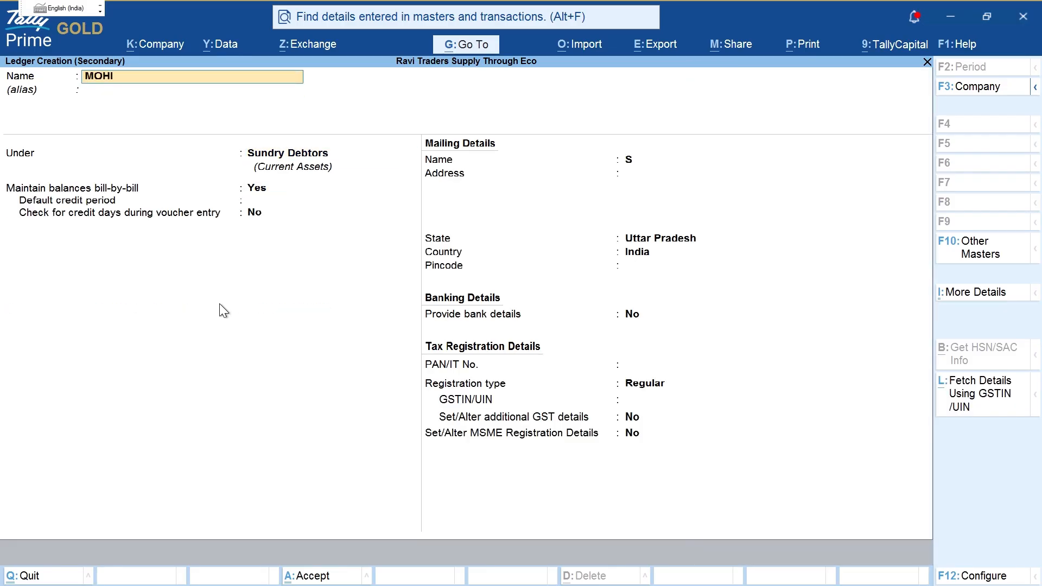
key(BackSpace)
key(BackSpace)
key(BackSpace)
text(ohit)
key(alt+Tab)
key(alt+Tab)
text(En)
key(BackSpace)
key(BackSpace)
Step: Open the GSTIN lookup and paste the buyer's GSTIN copied from the PDF
key(ctrl+2)
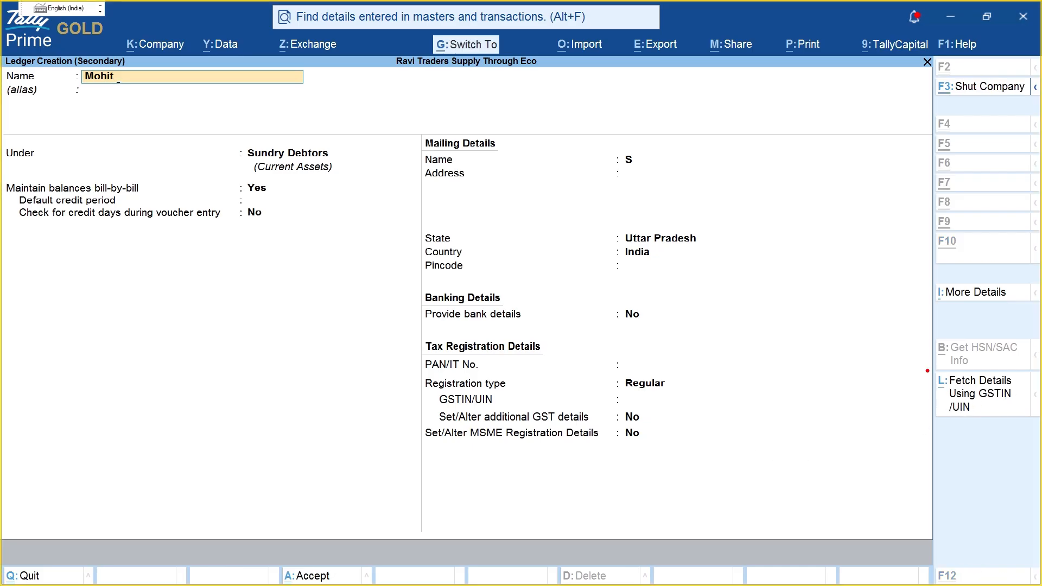
mouse_move(927, 371)
mouse_down()
mouse_move(1009, 443)
mouse_move(1040, 376)
mouse_move(933, 374)
mouse_up()
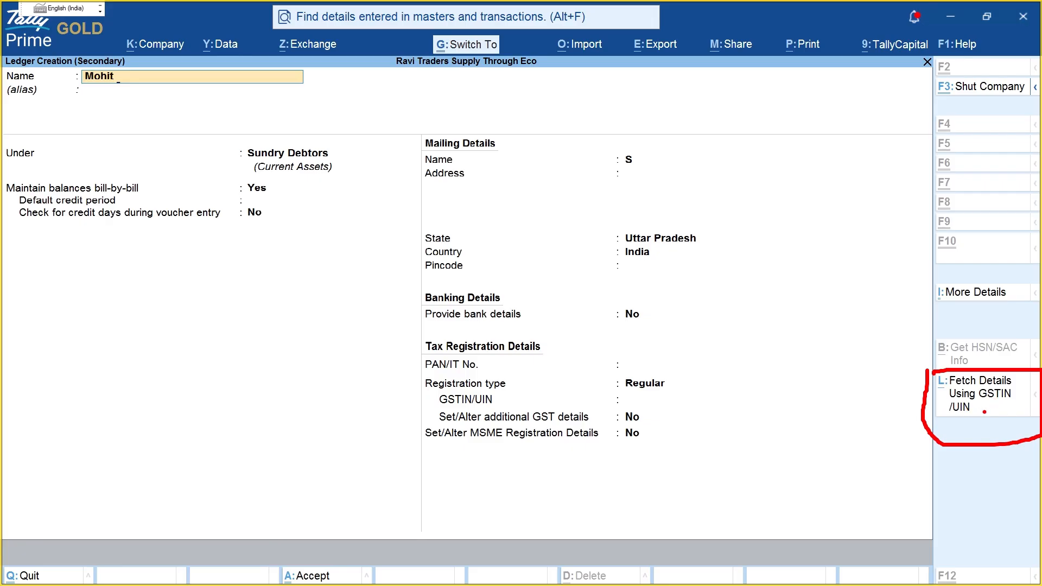
key(Escape)
click(985, 397)
key(alt+Tab)
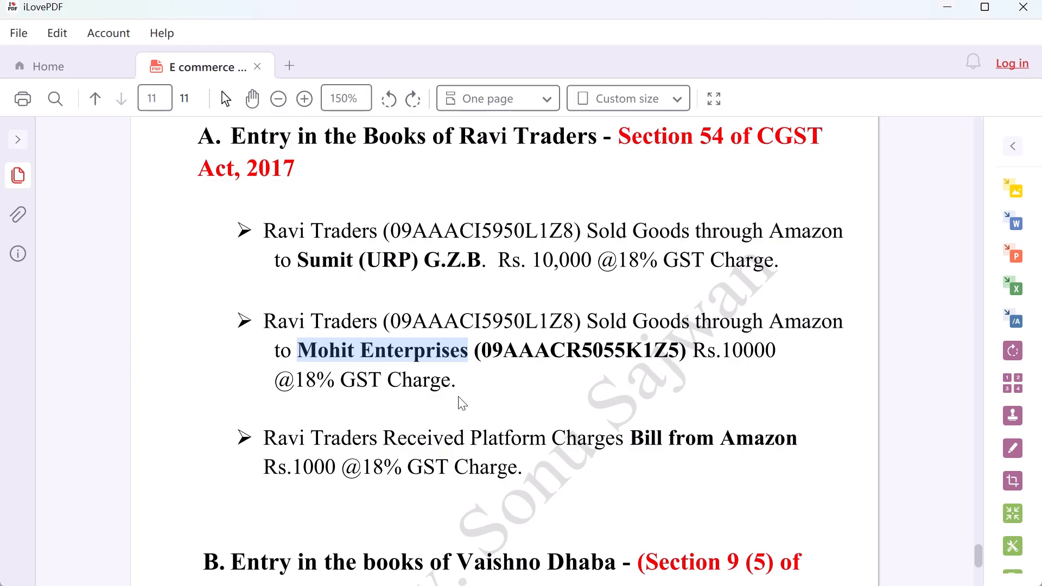
drag(482, 351, 681, 358)
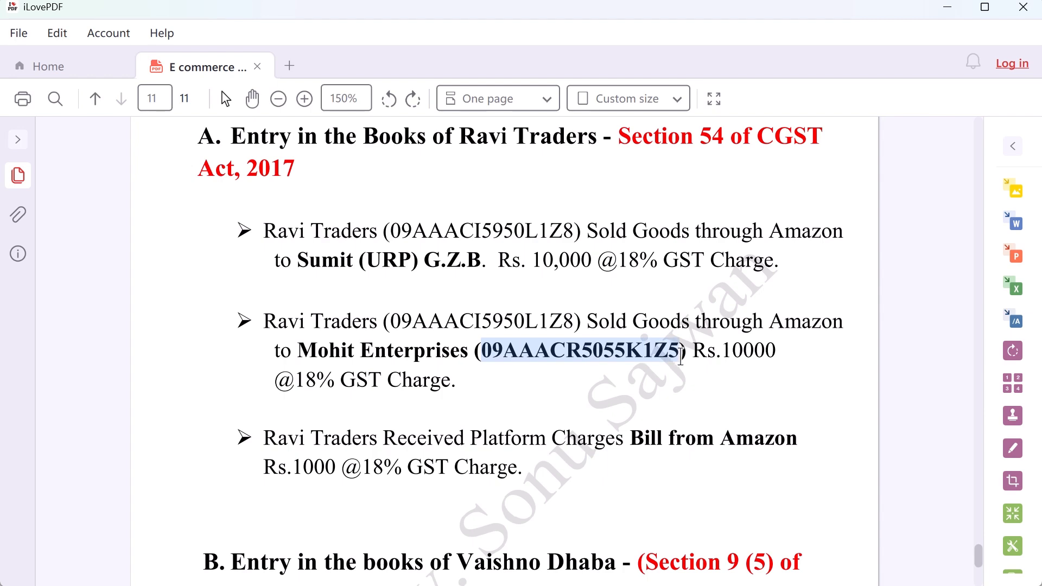
key(alt+Tab)
click(494, 328)
key(ctrl+v)
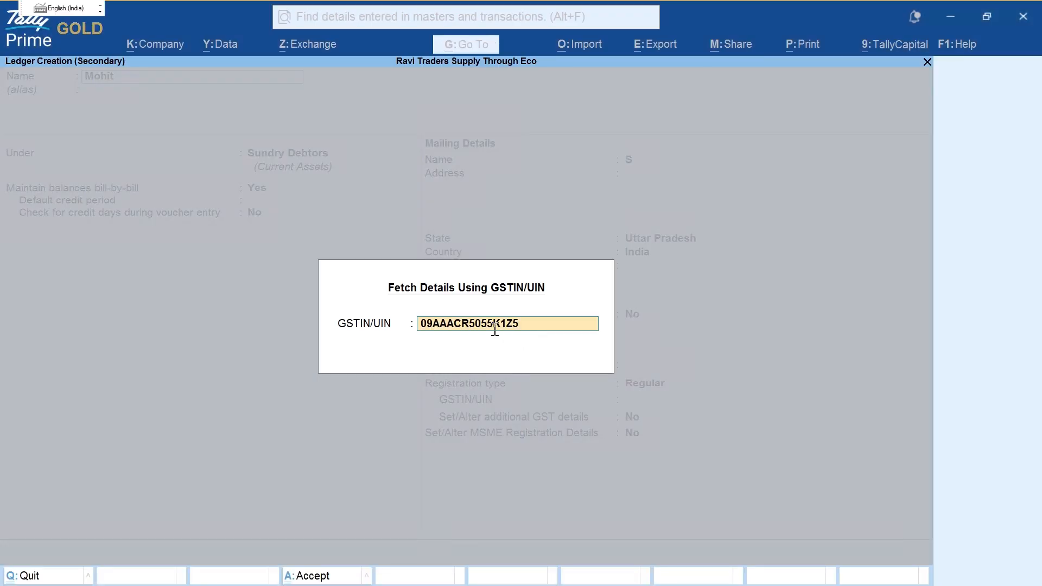
Step: Fetch the party's details from the portal and mark the portal-versus-books name and address
key(Return)
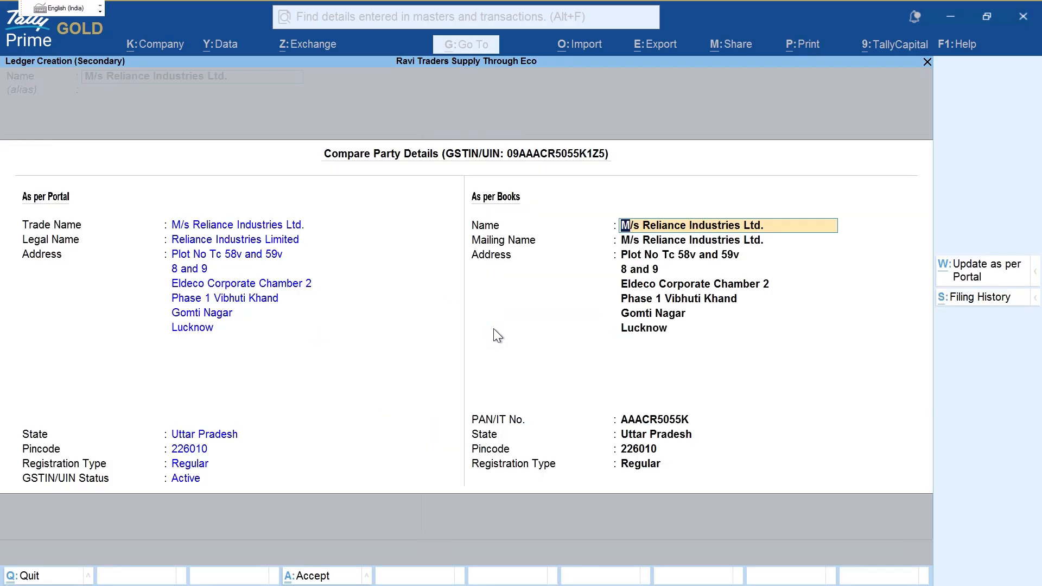
key(ctrl+2)
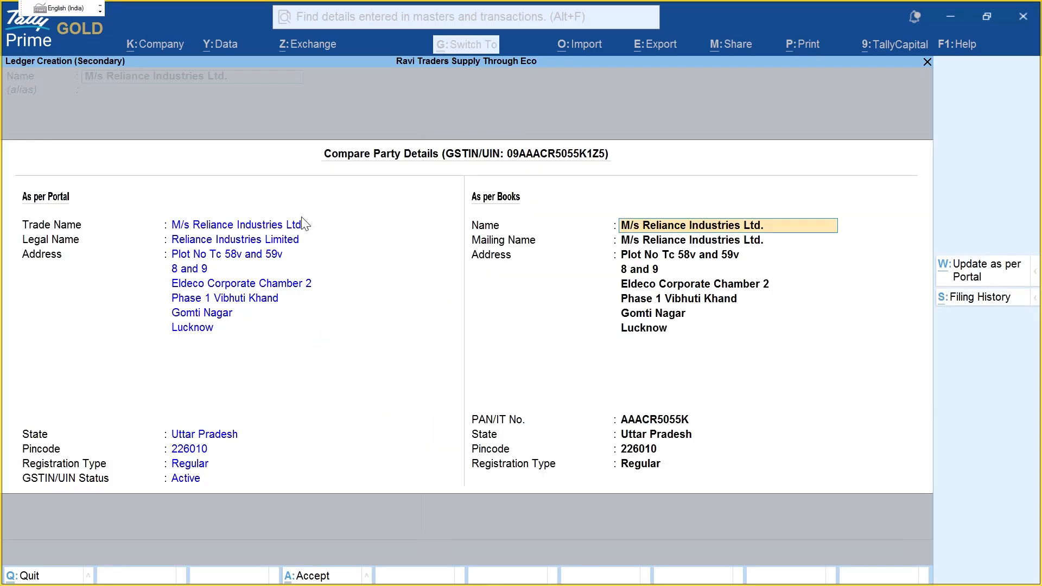
mouse_move(298, 213)
mouse_down()
mouse_move(320, 249)
mouse_move(147, 317)
mouse_up()
mouse_move(611, 209)
mouse_down()
mouse_move(603, 229)
mouse_move(814, 266)
mouse_move(636, 200)
mouse_up()
key(Escape)
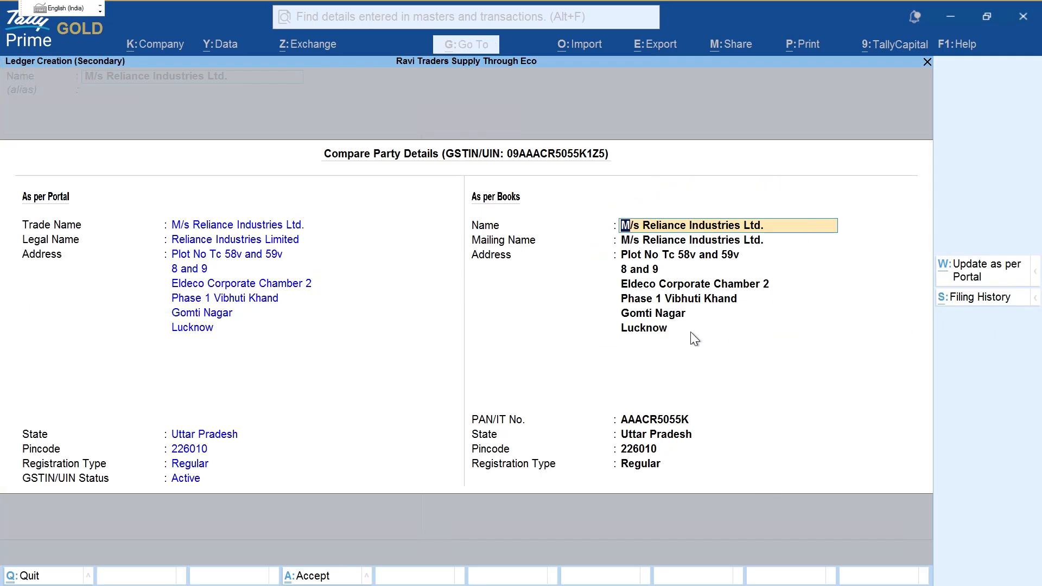
Step: Fetch filing details and mark e-Invoice status, jurisdictions, Public Limited Company and places of business
key(alt+s)
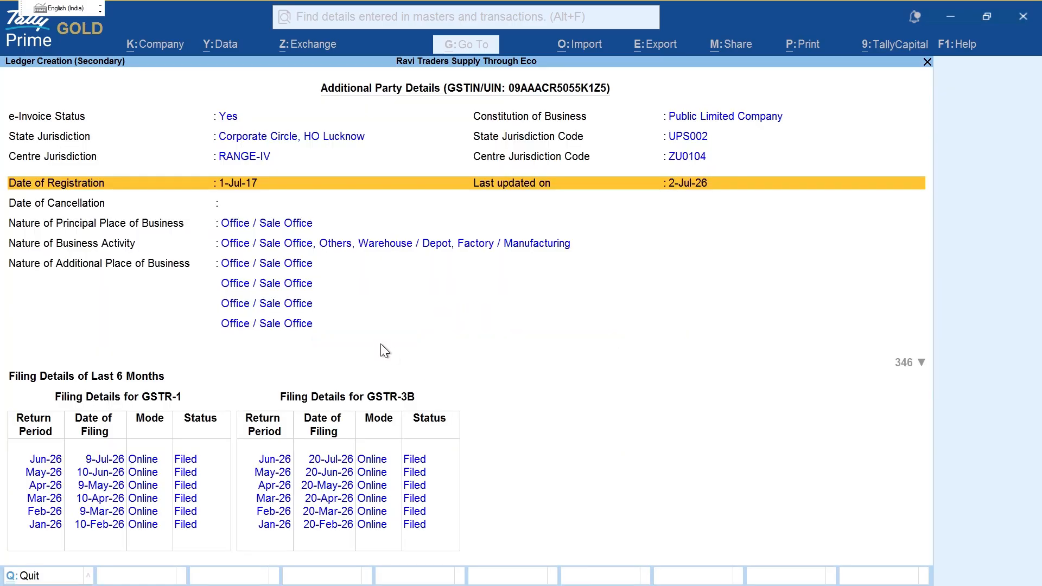
key(ctrl+2)
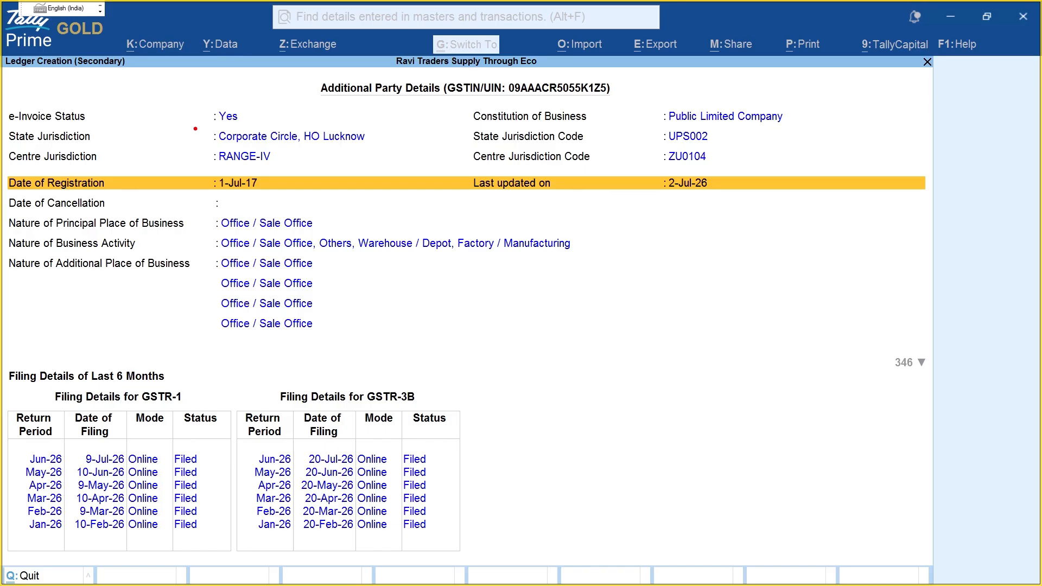
drag(126, 119, 231, 109)
drag(108, 145, 164, 138)
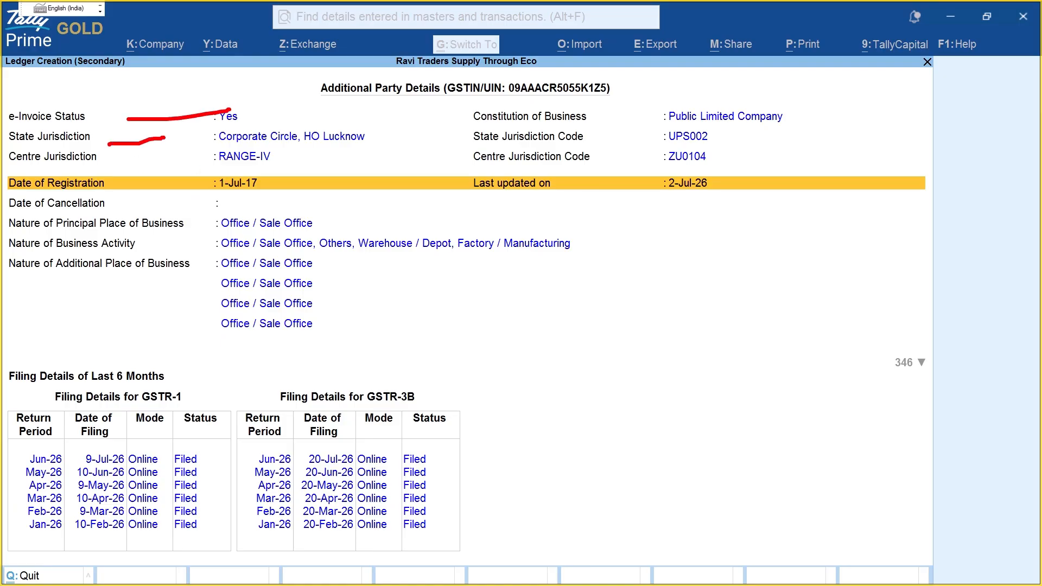
drag(138, 176, 230, 168)
drag(596, 117, 660, 116)
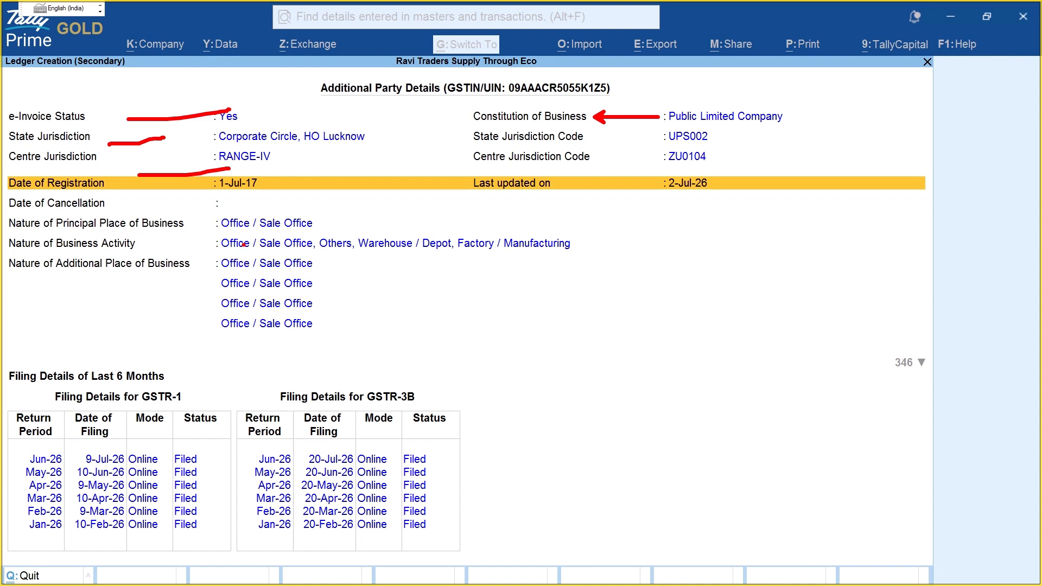
mouse_move(681, 125)
mouse_down()
mouse_move(825, 123)
mouse_move(709, 96)
mouse_move(678, 107)
mouse_up()
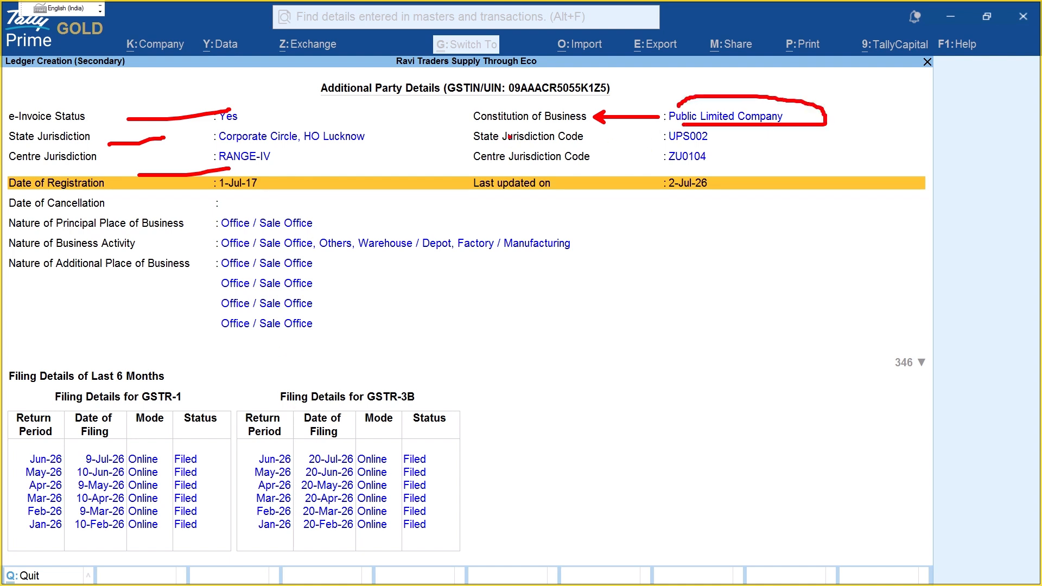
drag(336, 103, 615, 98)
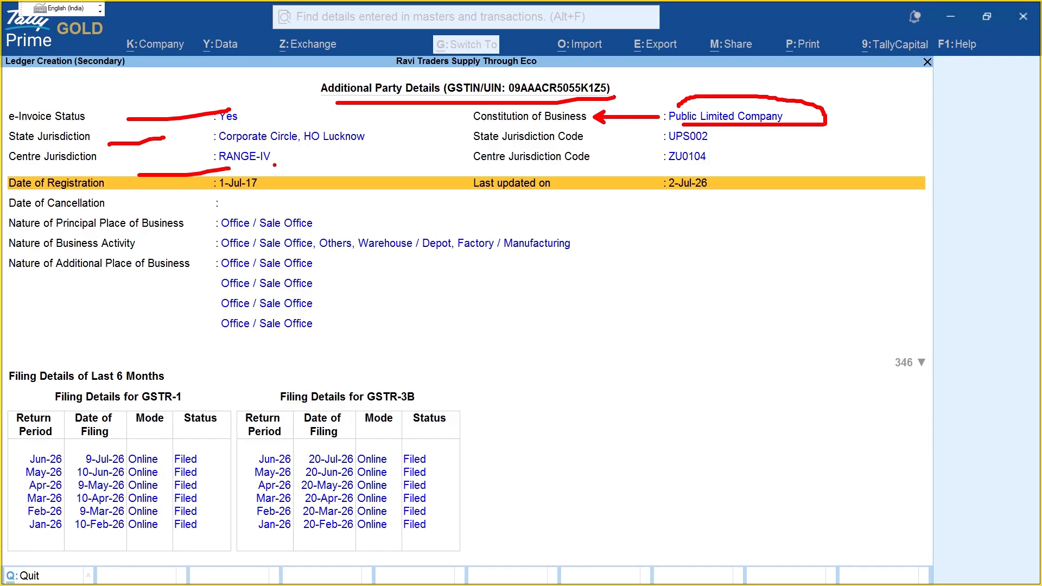
drag(273, 162, 300, 162)
mouse_move(342, 224)
mouse_down()
mouse_move(600, 298)
mouse_move(342, 337)
mouse_up()
drag(436, 388, 446, 545)
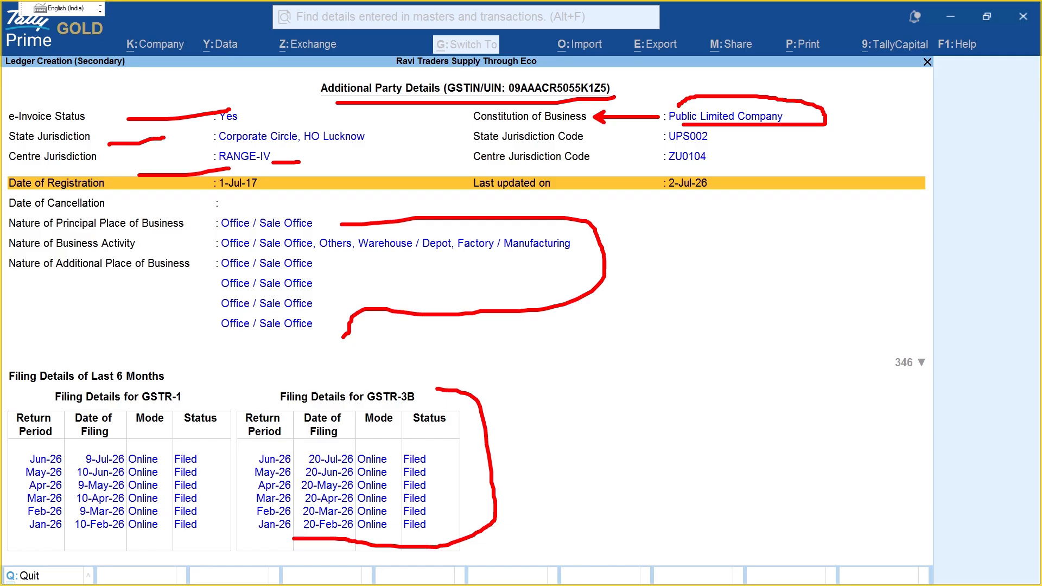
key(Escape)
Step: Review the GSTR-1 rows for Mar-26, Jan-26 and Jun-26, then return to Compare Party Details
scroll(263, 495, down, 6)
scroll(274, 504, down, 8)
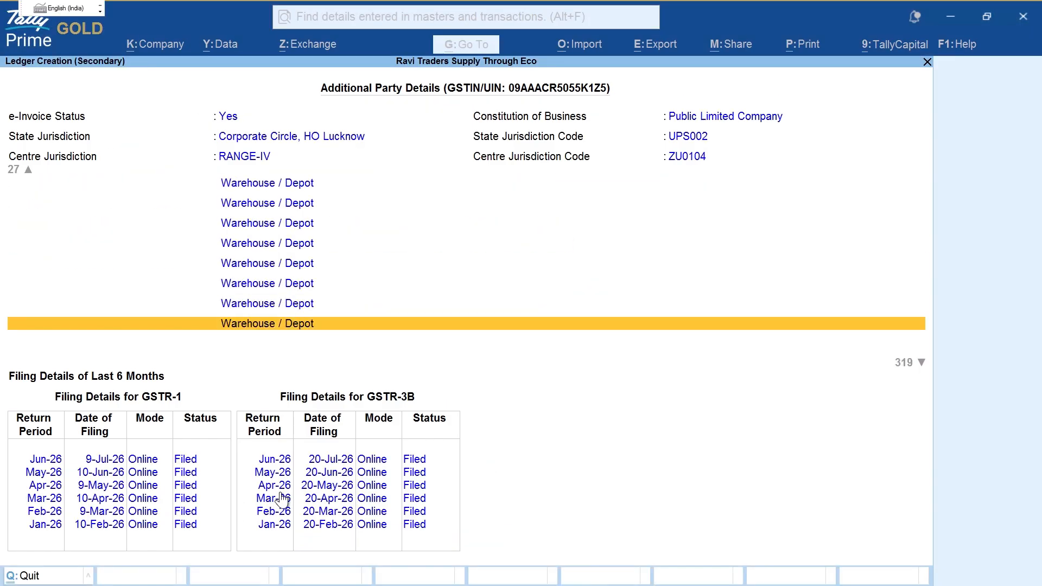
click(153, 499)
click(140, 527)
click(207, 459)
scroll(285, 438, up, 10)
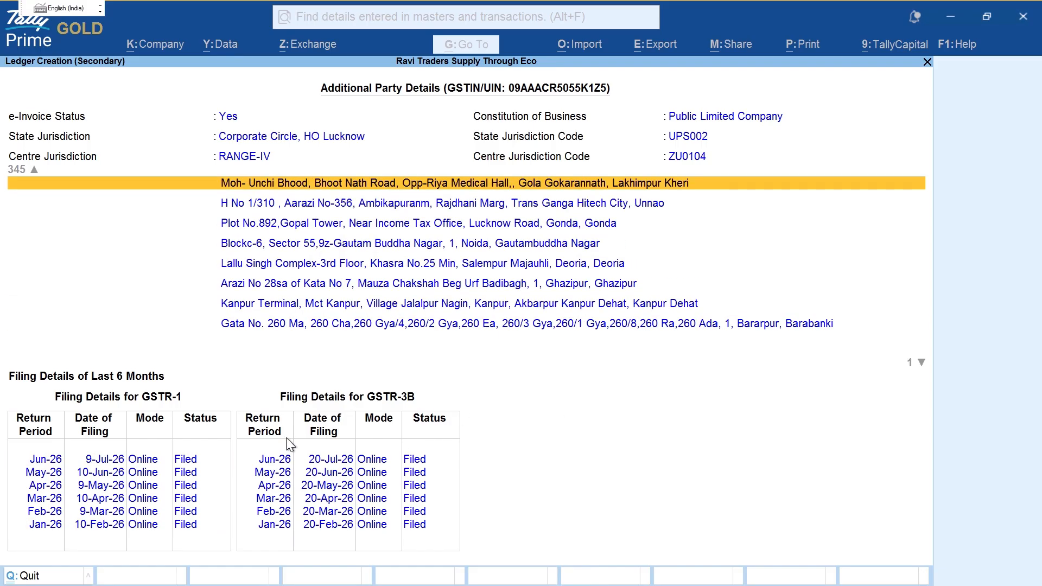
key(Escape)
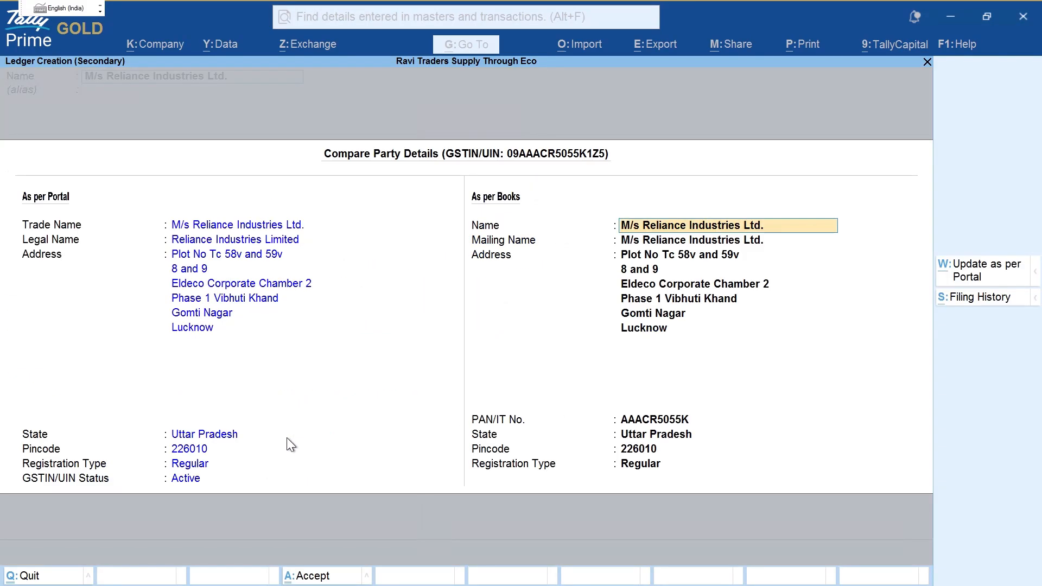
Step: Name the ledger Mohit Enterprises under Sundry Debtors, keep the fetched address, and save it
key(Escape)
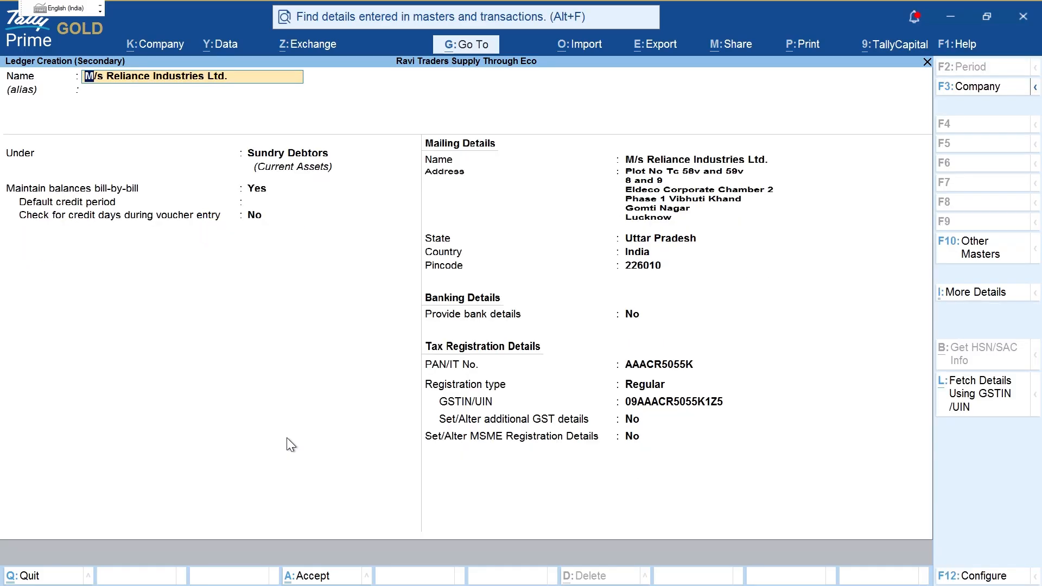
text(MOH)
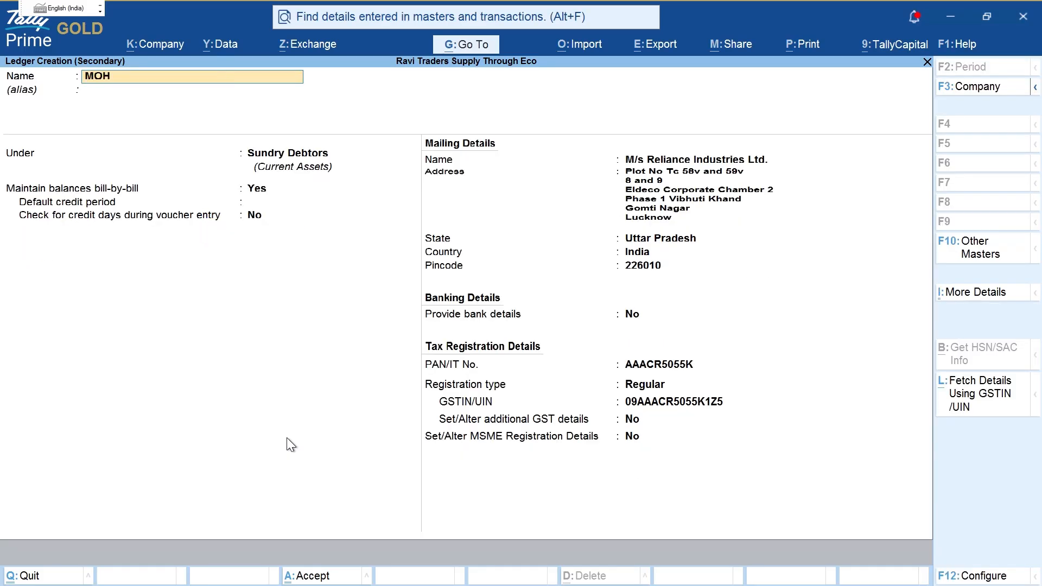
key(BackSpace)
key(BackSpace)
text(ohit enterprises)
key(Return)
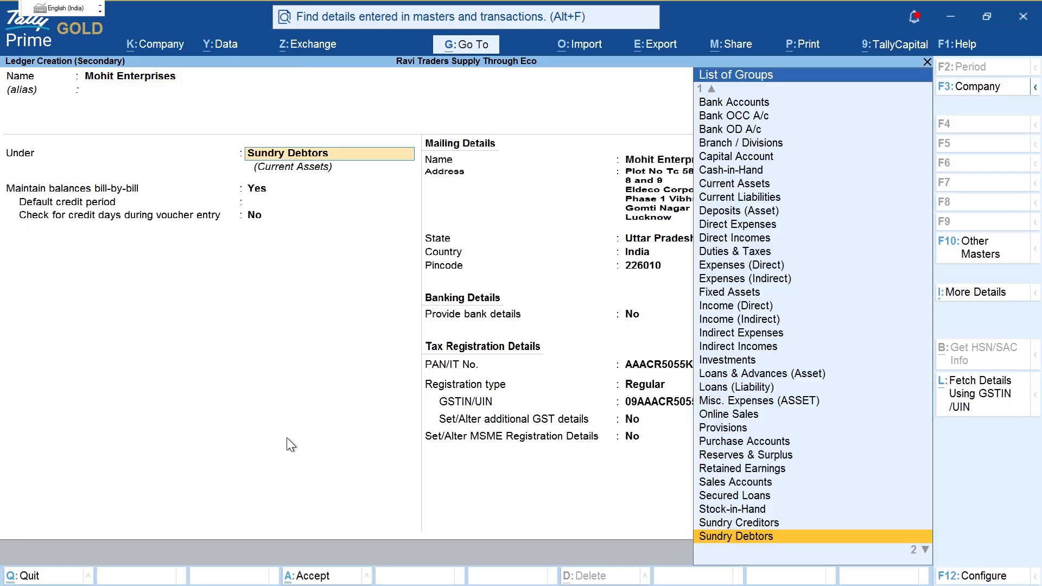
key(Return)
key(Return)
key(Return)
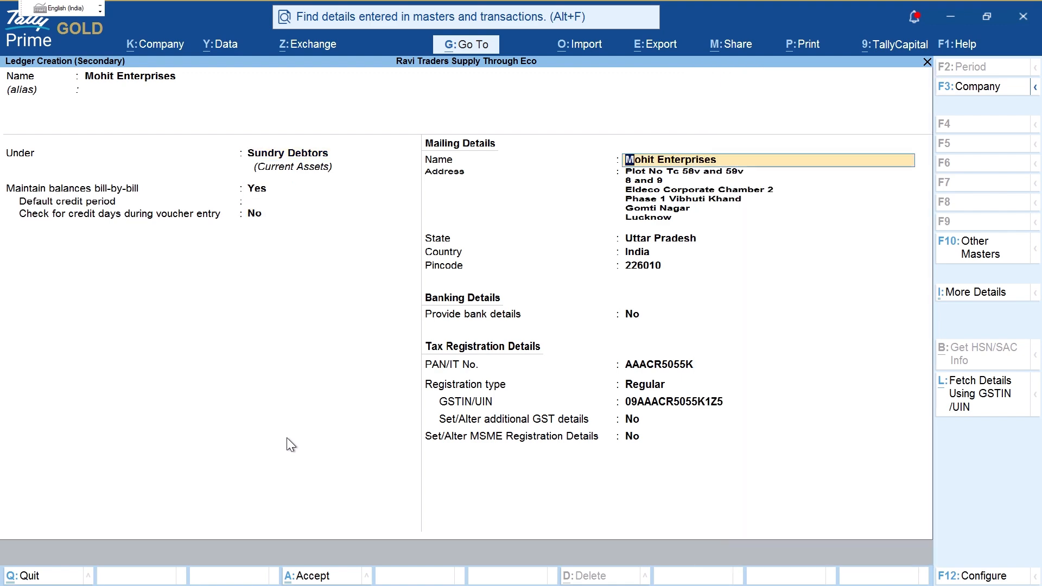
key(ctrl)
key(ctrl)
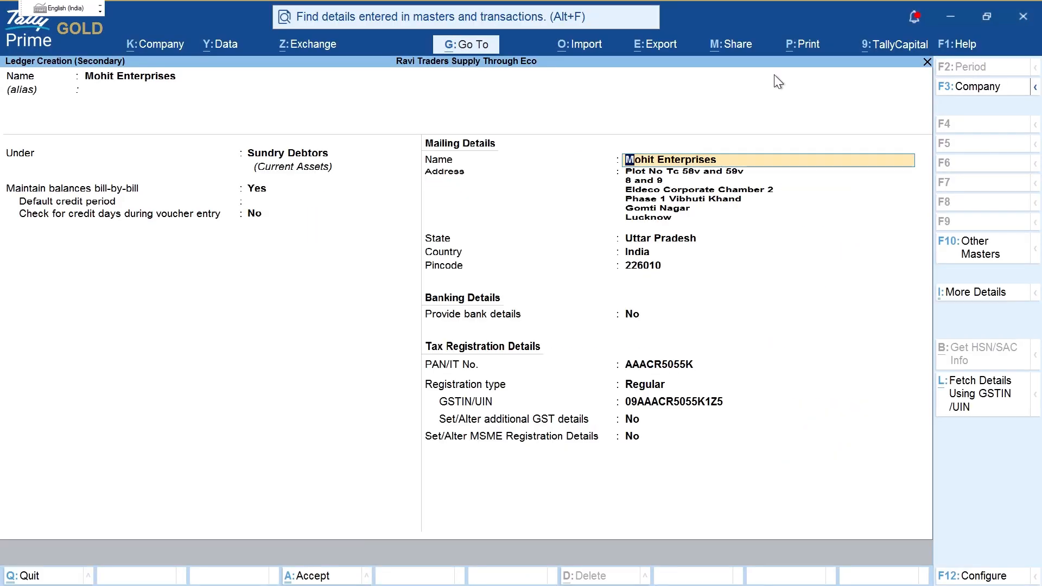
key(Return)
key(Return)
key(Return)
key(Return)
key(Return)
key(Return)
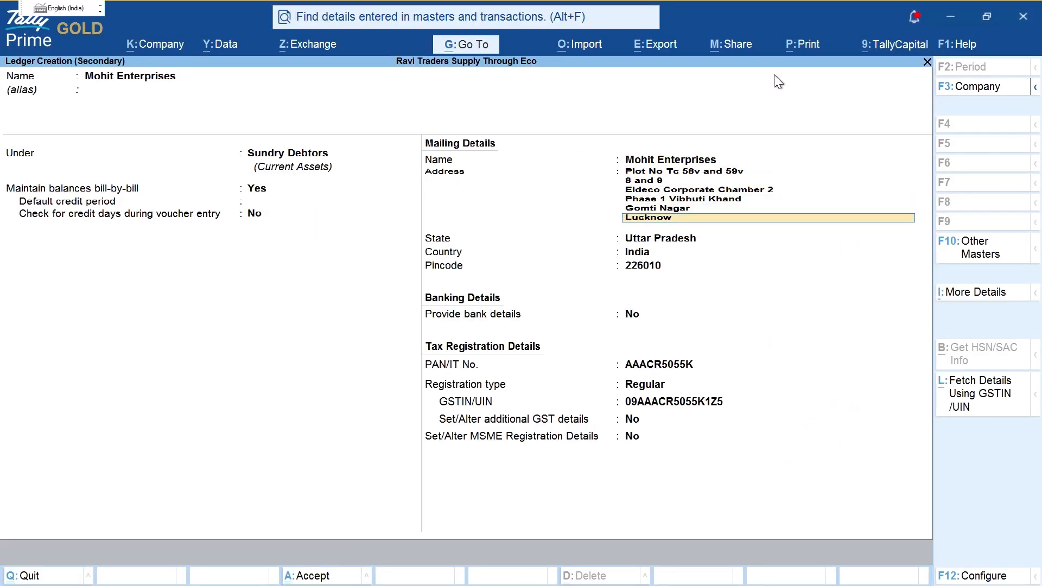
key(Return)
key(Return)
key(Return)
key(Return)
key(Return)
key(Return)
key(Return)
key(Return)
key(Return)
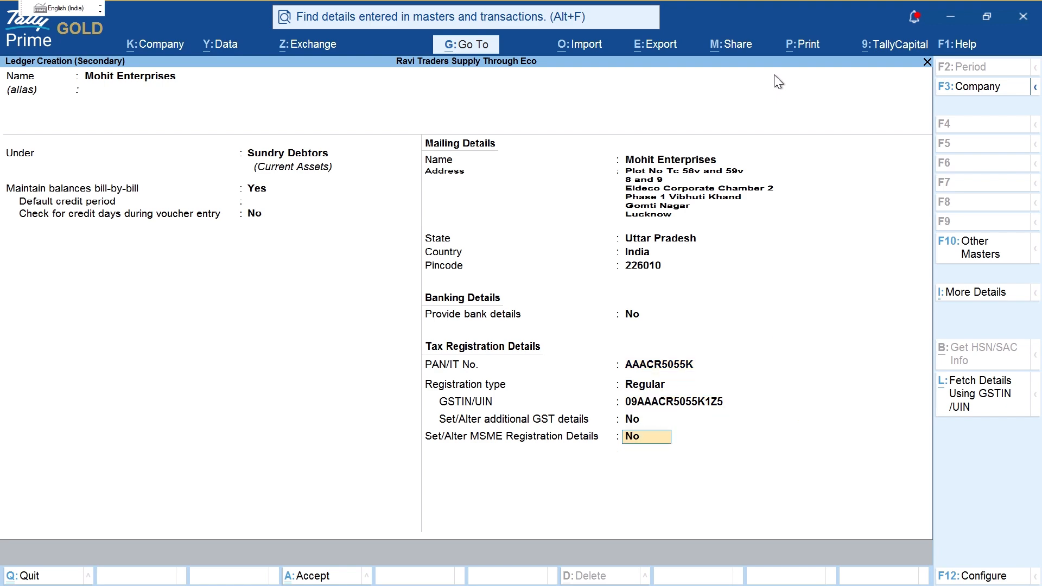
key(ctrl+a)
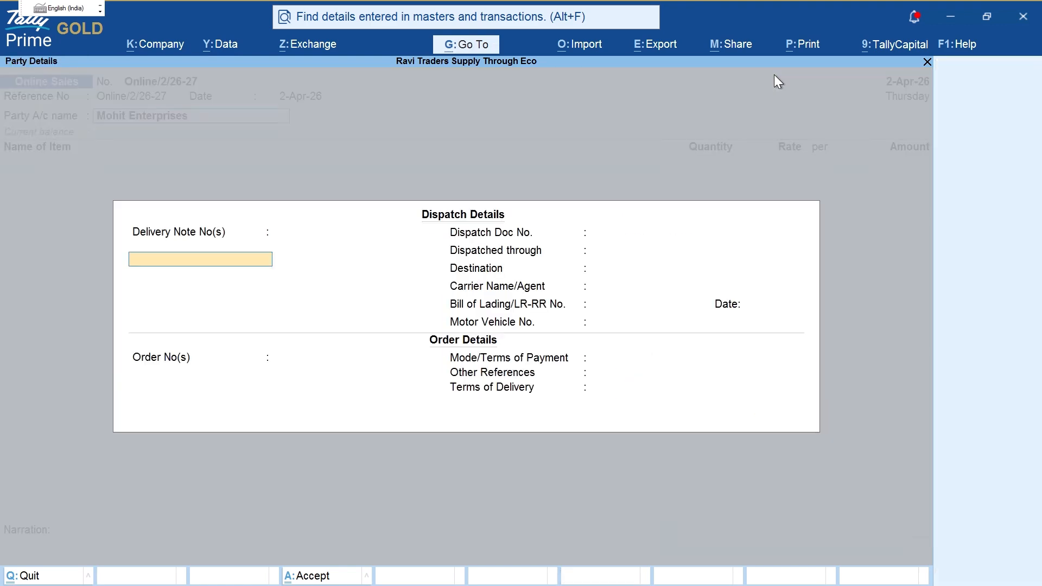
Step: Close Dispatch Details and Party Details, confirming Yes to quit
key(Escape)
key(Escape)
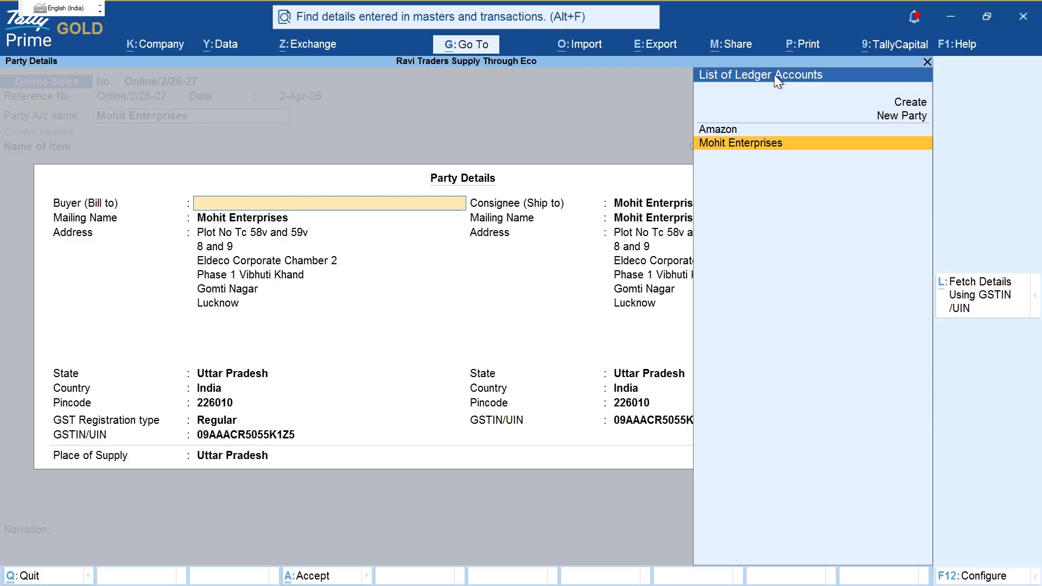
key(Escape)
key(y)
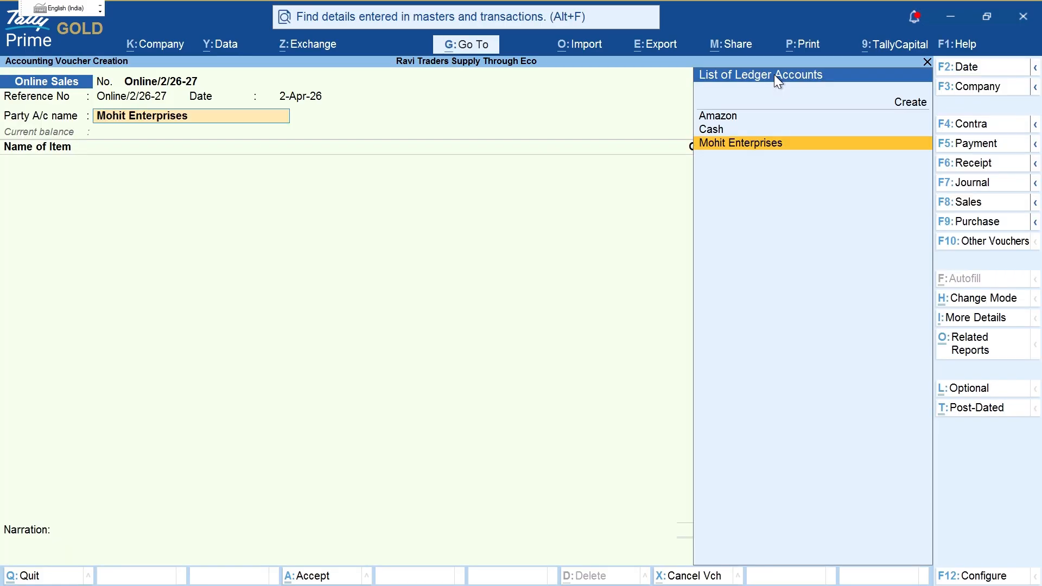
Step: Annotate the voucher, circling and underlining Mohit Enterprises as party with handwritten notes
key(ctrl)
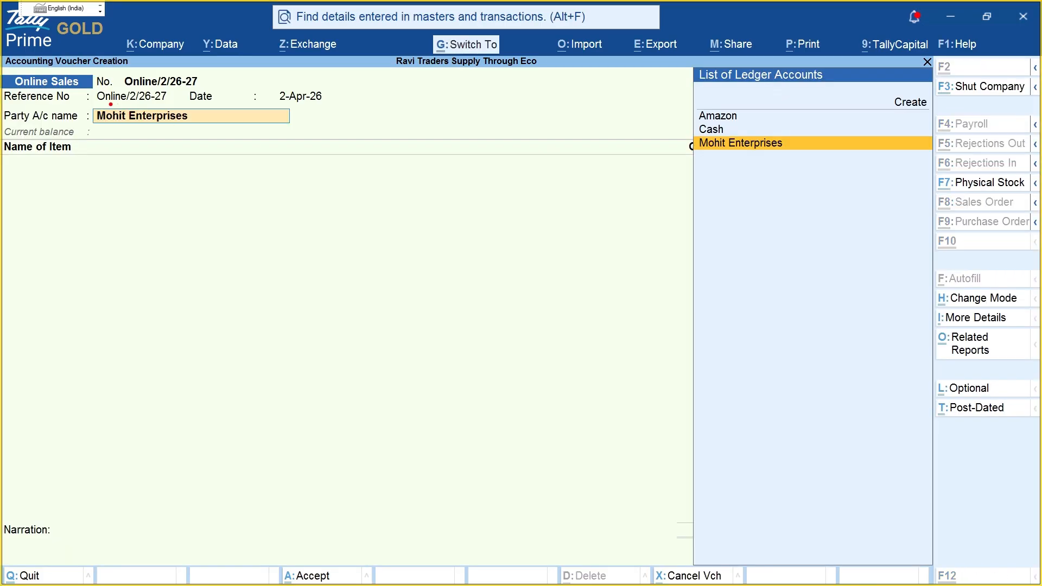
mouse_move(110, 104)
mouse_down()
mouse_move(186, 150)
mouse_move(139, 100)
mouse_move(112, 102)
mouse_up()
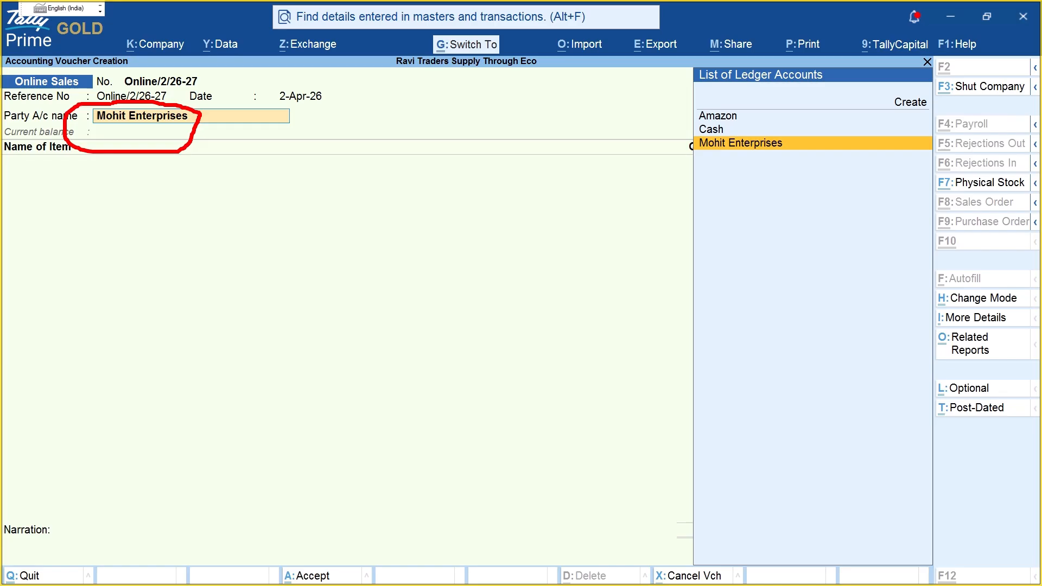
drag(235, 155, 250, 221)
mouse_move(259, 172)
mouse_down()
mouse_move(296, 169)
mouse_move(305, 212)
mouse_up()
mouse_move(311, 178)
mouse_down()
mouse_move(339, 206)
mouse_move(321, 212)
mouse_move(330, 230)
mouse_up()
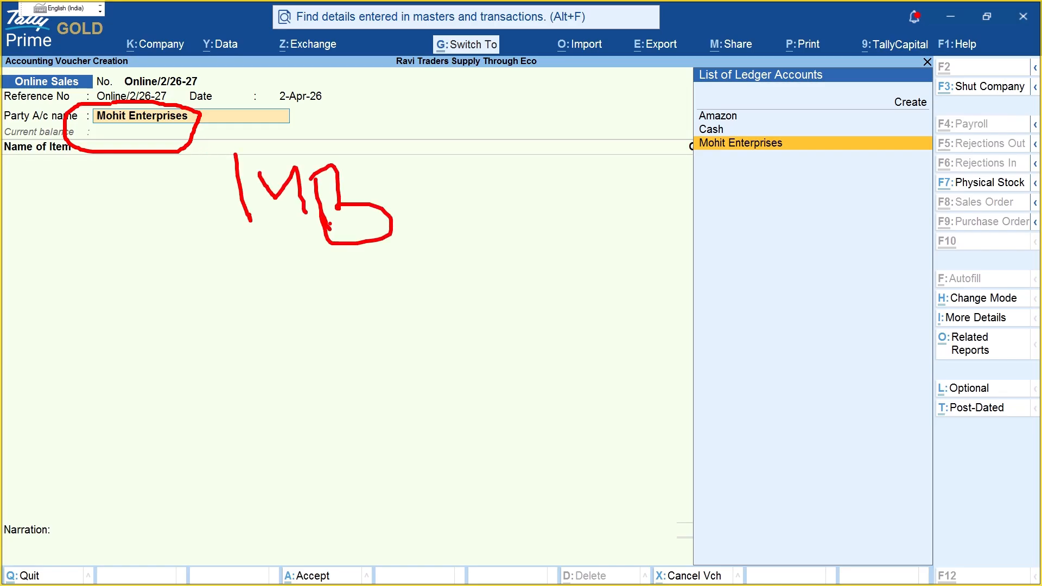
drag(326, 269, 362, 302)
drag(395, 261, 424, 332)
drag(435, 284, 451, 343)
drag(446, 302, 471, 325)
drag(476, 294, 494, 328)
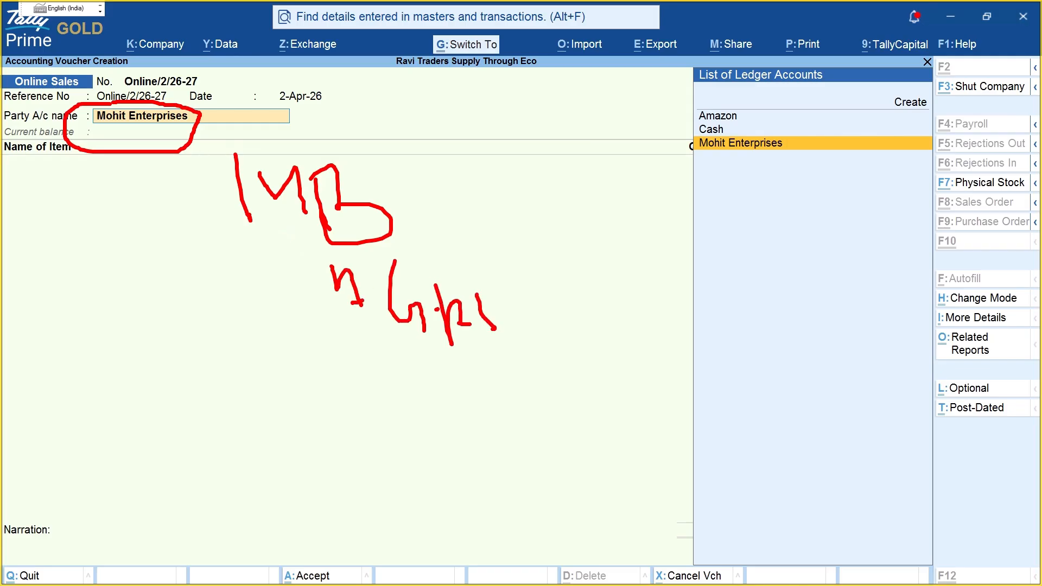
drag(224, 150, 324, 235)
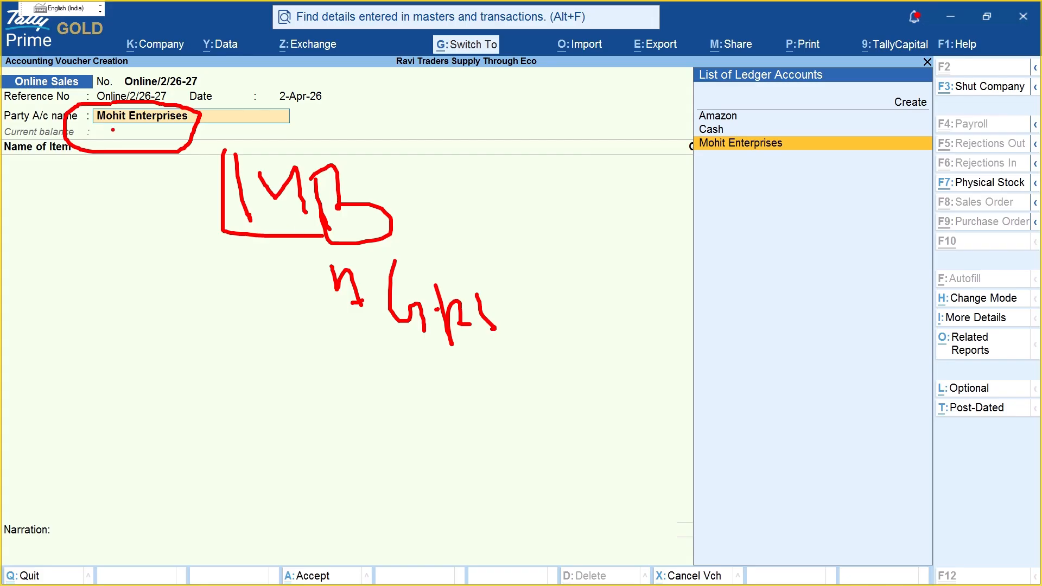
drag(107, 129, 171, 130)
drag(464, 110, 463, 167)
drag(492, 130, 574, 161)
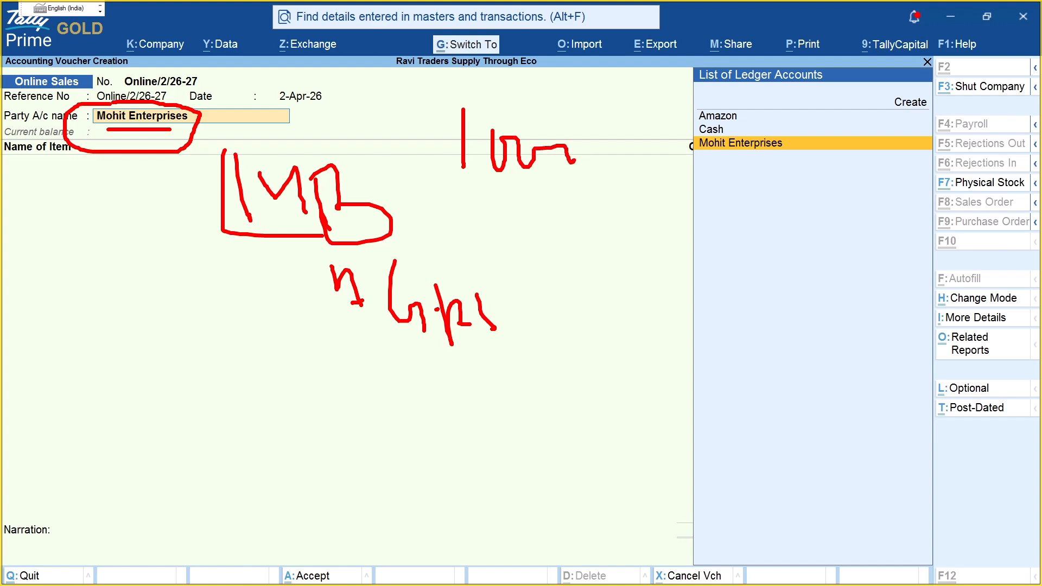
mouse_move(459, 109)
mouse_down()
mouse_move(651, 167)
mouse_move(514, 104)
mouse_up()
key(Escape)
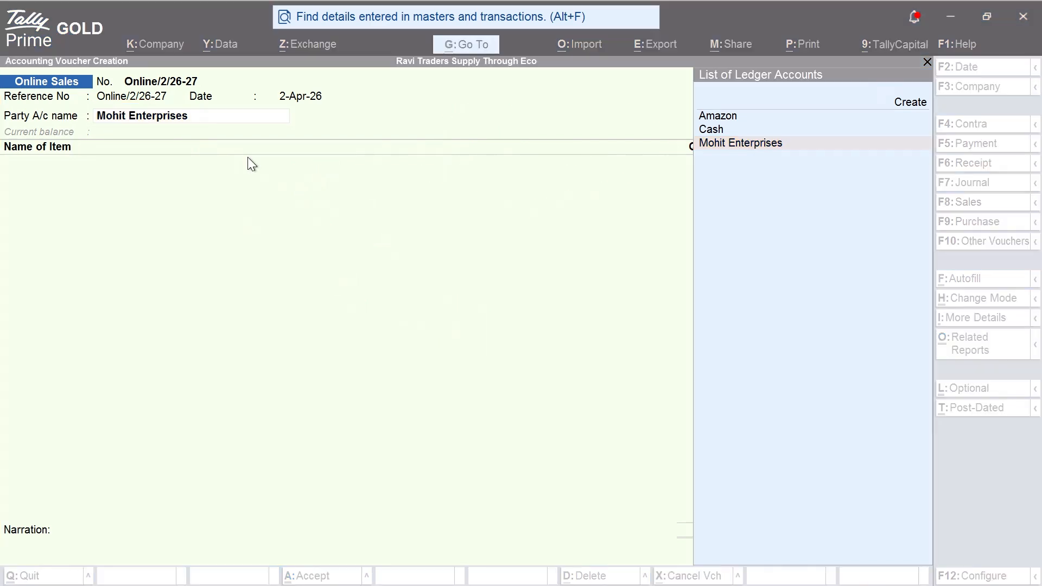
Step: Select Amazon as the party account and accept the empty dispatch details
text(ama)
key(Return)
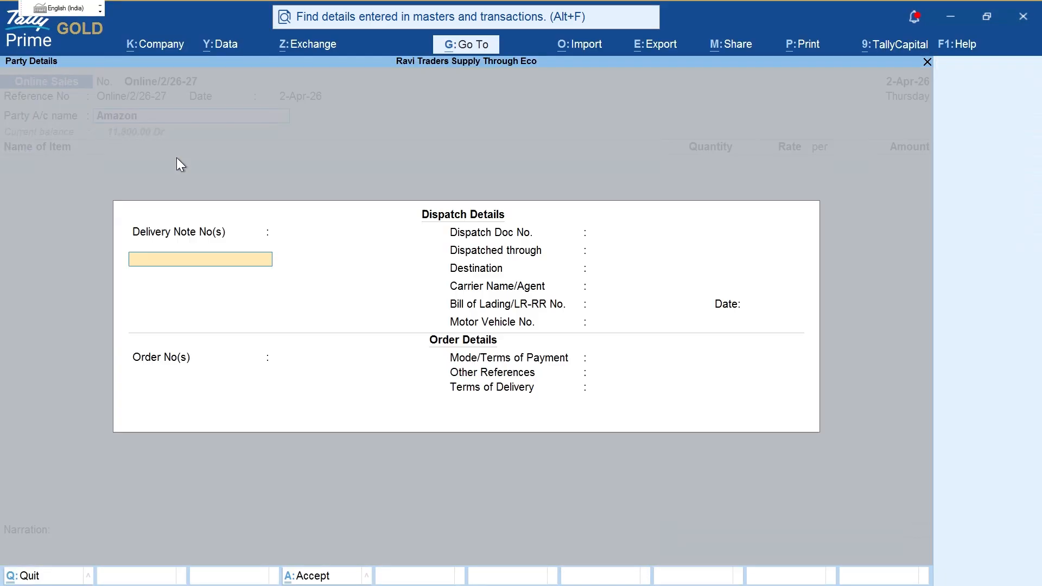
key(ctrl+a)
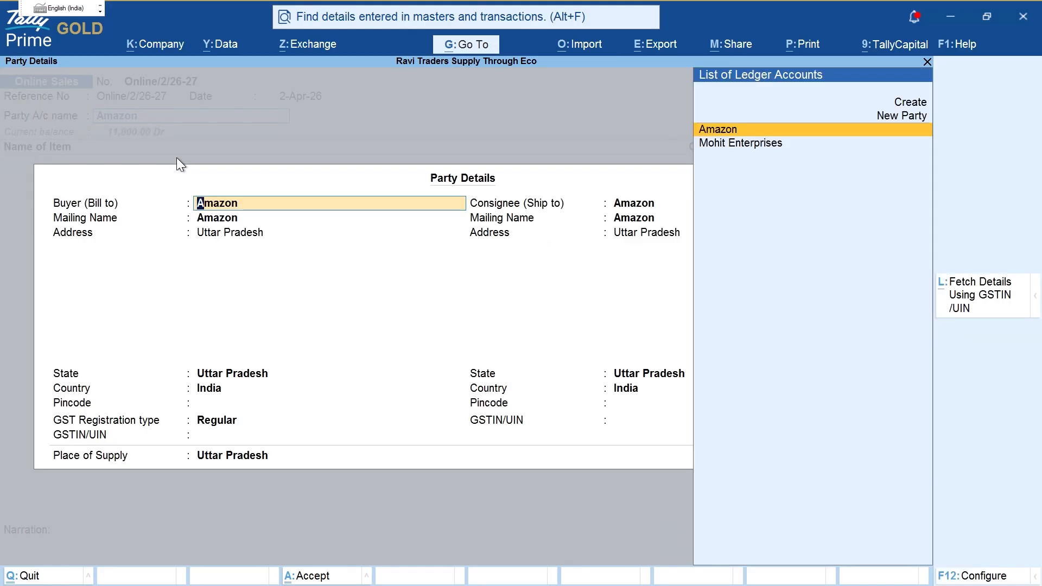
key(ctrl+2)
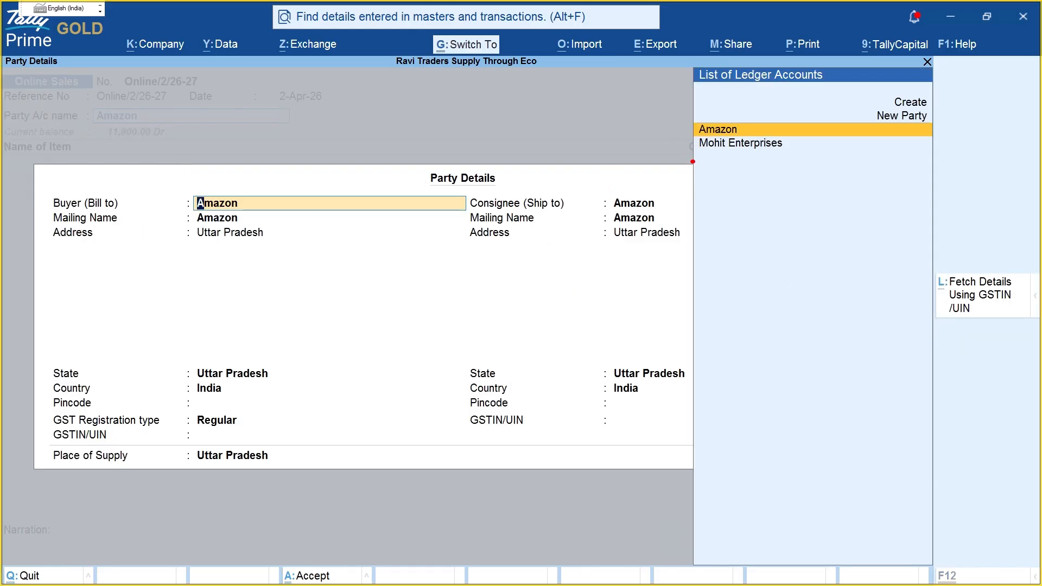
drag(692, 161, 889, 169)
drag(137, 203, 177, 201)
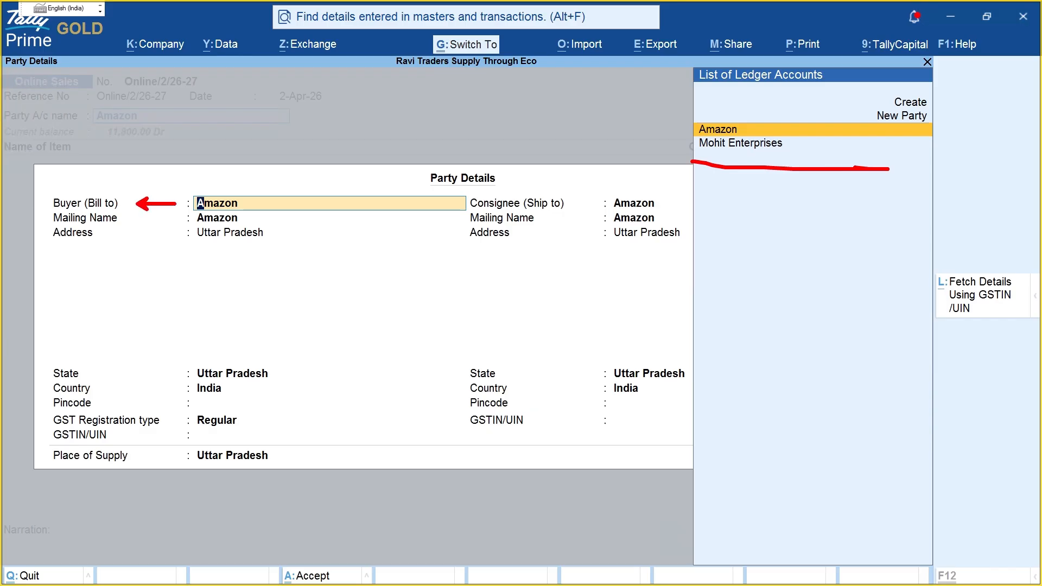
key(Escape)
Step: Set Mohit Enterprises as the buyer in Party Details and accept them
key(Down)
key(Return)
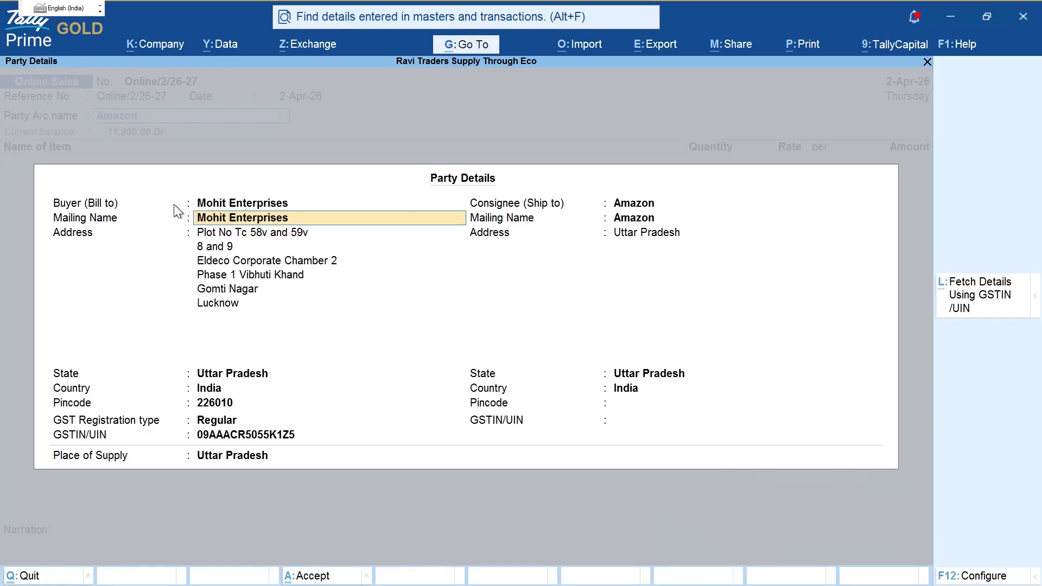
key(ctrl+2)
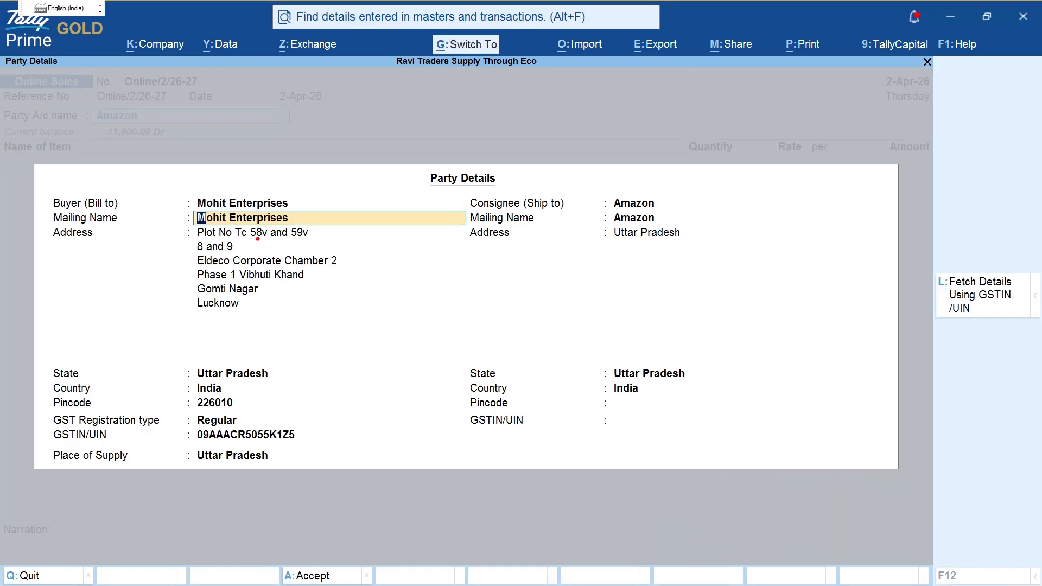
mouse_move(270, 191)
mouse_down()
mouse_move(305, 186)
mouse_move(320, 462)
mouse_move(188, 452)
mouse_up()
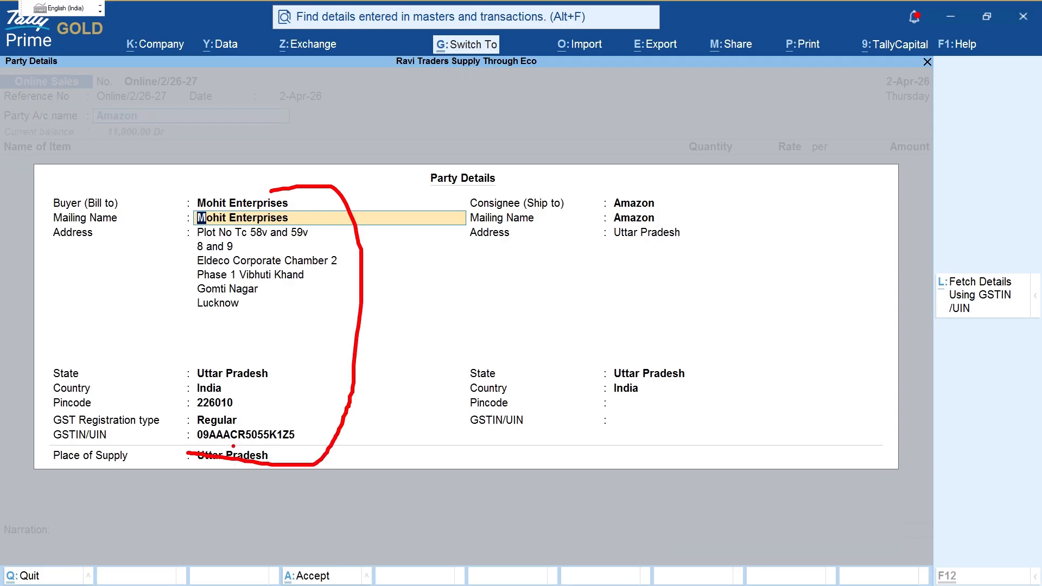
key(Escape)
key(ctrl+2)
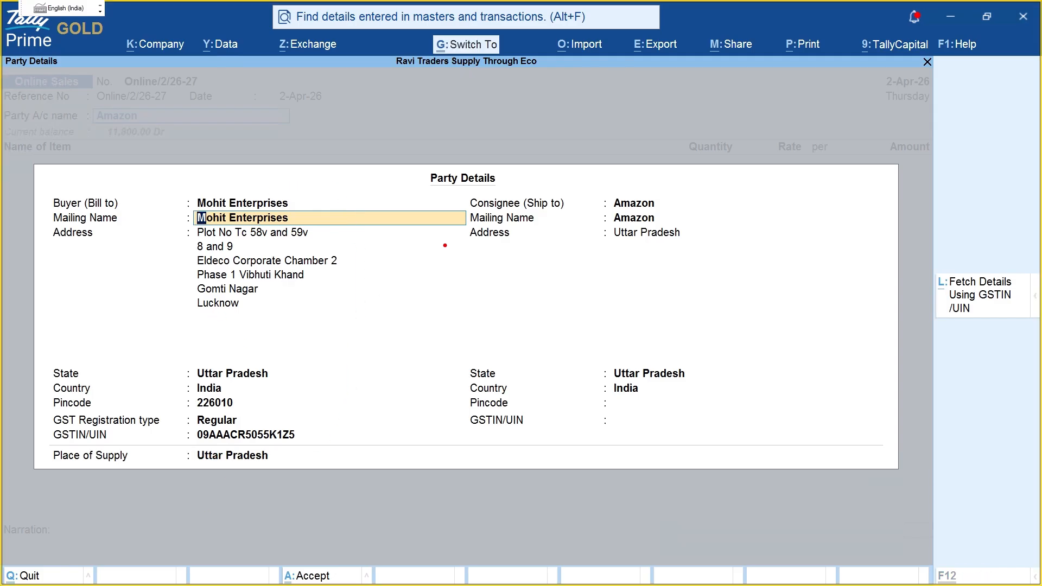
drag(572, 207, 600, 209)
key(Escape)
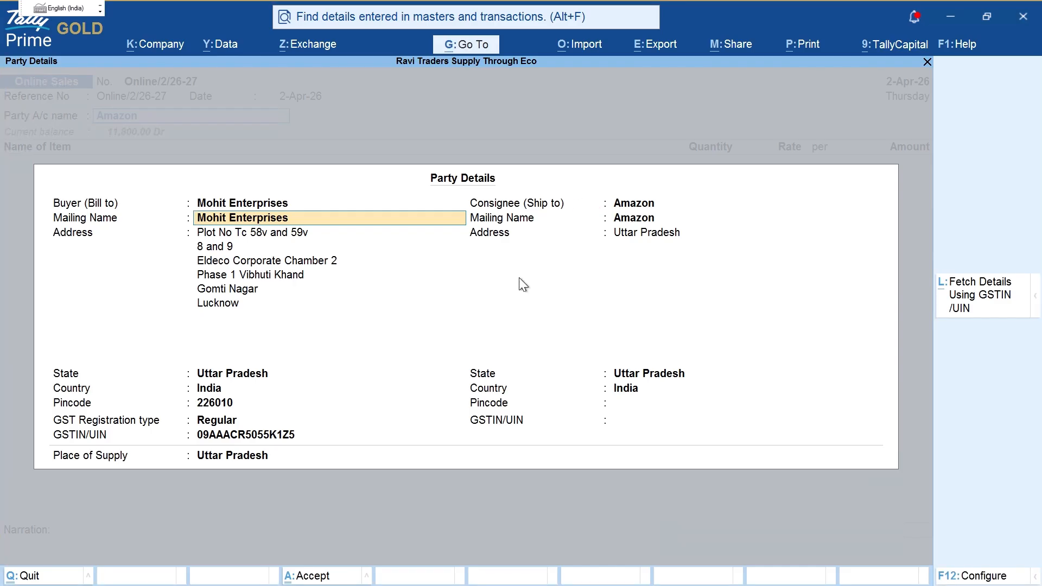
key(Down)
key(Down)
key(ctrl)
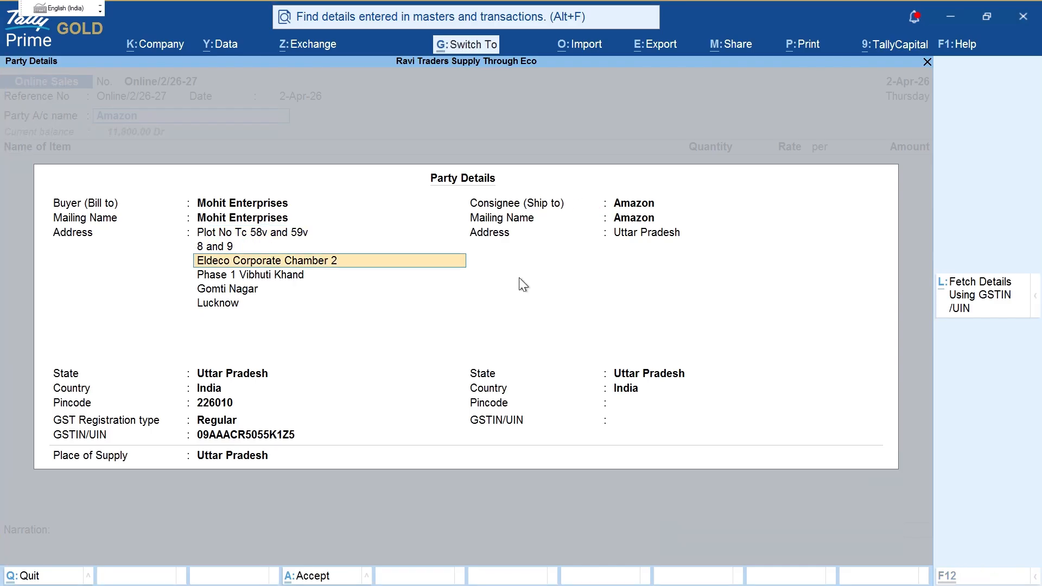
key(ctrl+a)
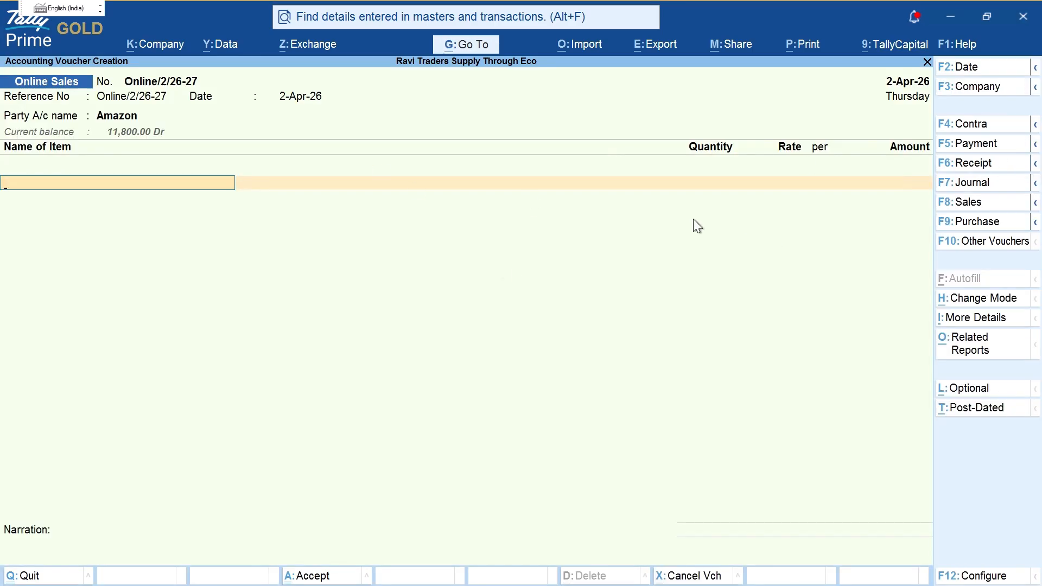
Step: Add Item A at quantity 1, then check the sale amount and 18% GST in the notes
text(it)
key(Return)
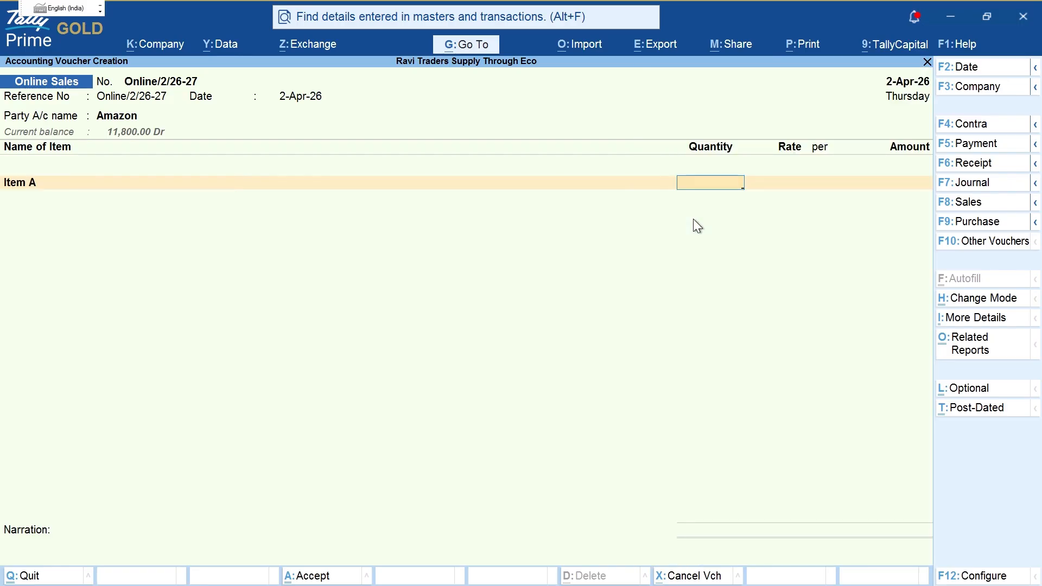
text(1)
key(Return)
key(Return)
key(alt+Tab)
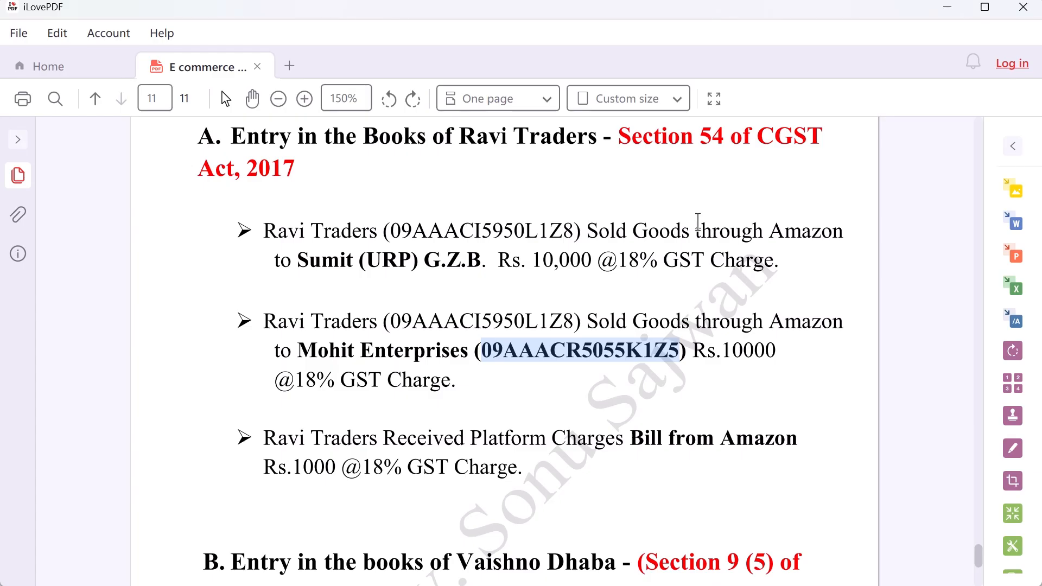
drag(723, 351, 765, 352)
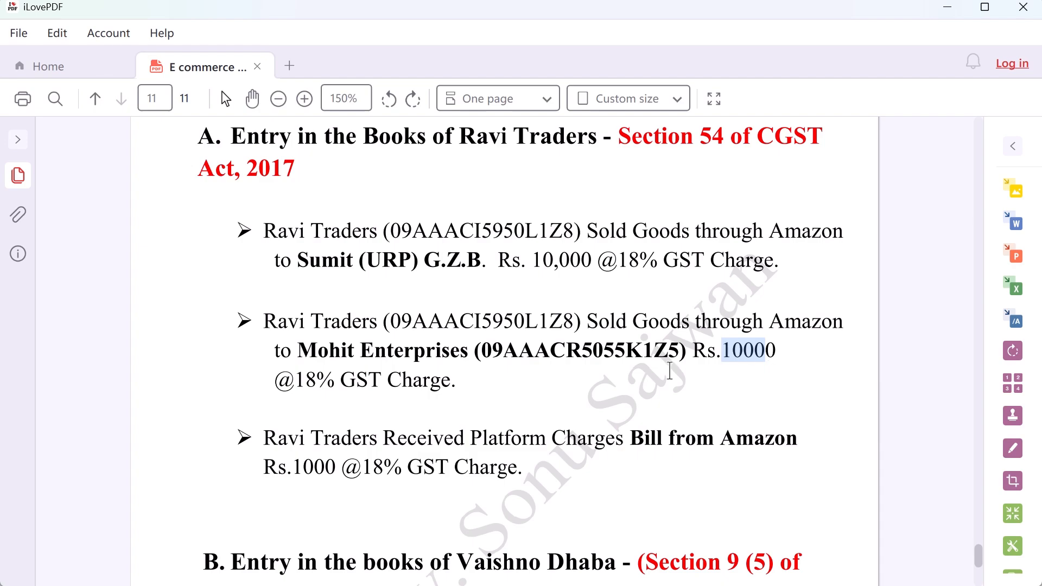
drag(275, 380, 368, 380)
Step: Accept Item A at 10,000 with its GST details, then add CGST and SGST ledgers of 900.00 each
key(alt+Tab)
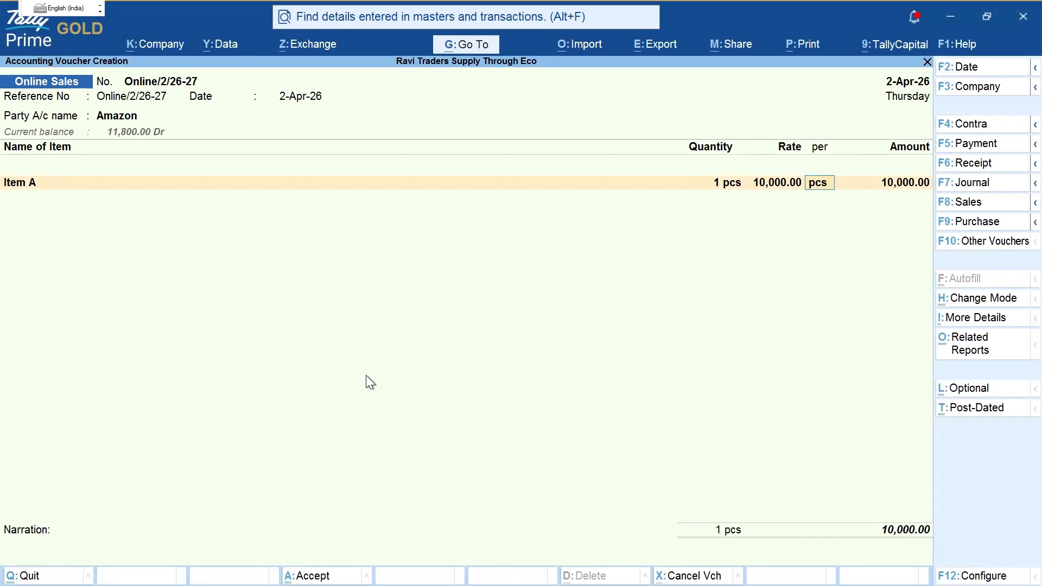
key(Return)
key(Return)
key(Return)
key(Return)
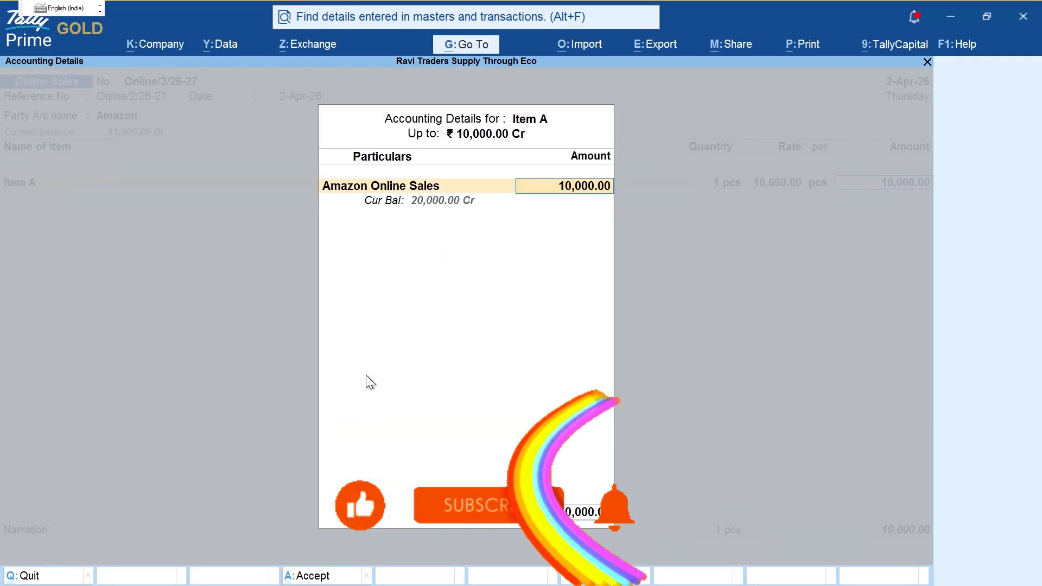
key(Return)
key(Return)
text(C)
key(Return)
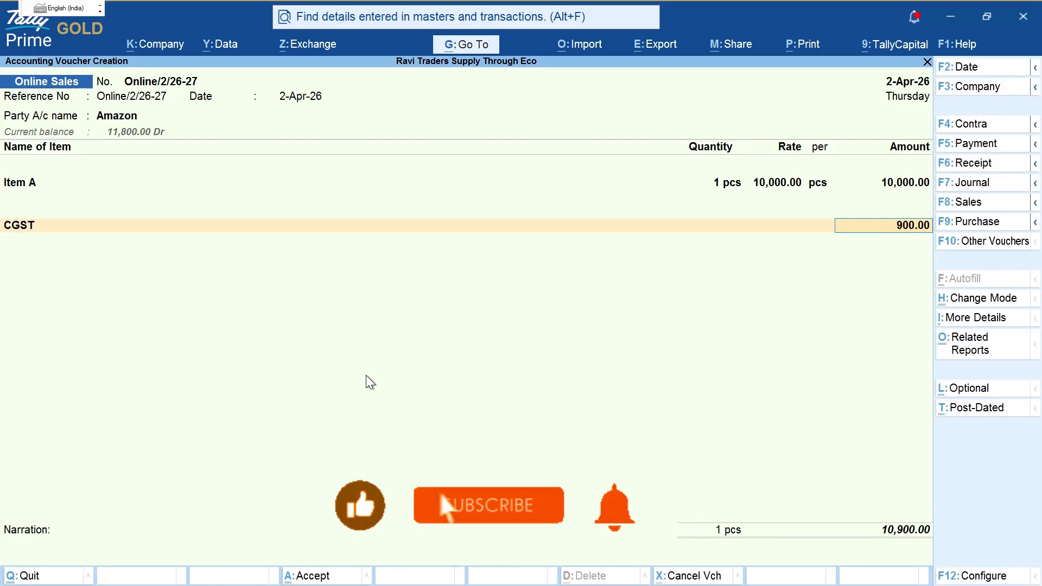
key(Return)
text(S)
key(Return)
key(Return)
key(Return)
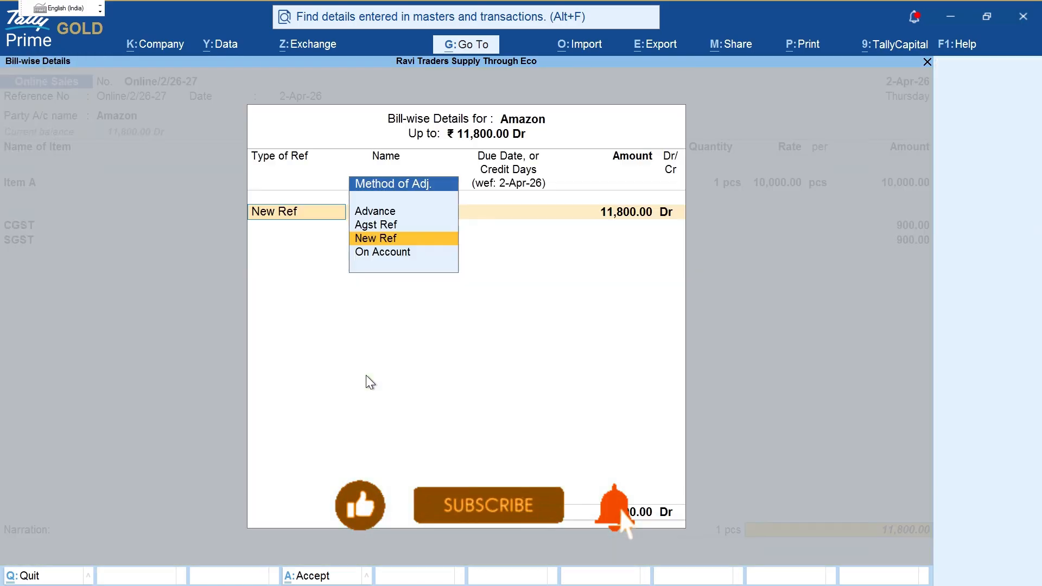
key(Return)
Step: Accept Amazon's new bill reference and save the sales voucher
key(Return)
key(Return)
key(Return)
key(Return)
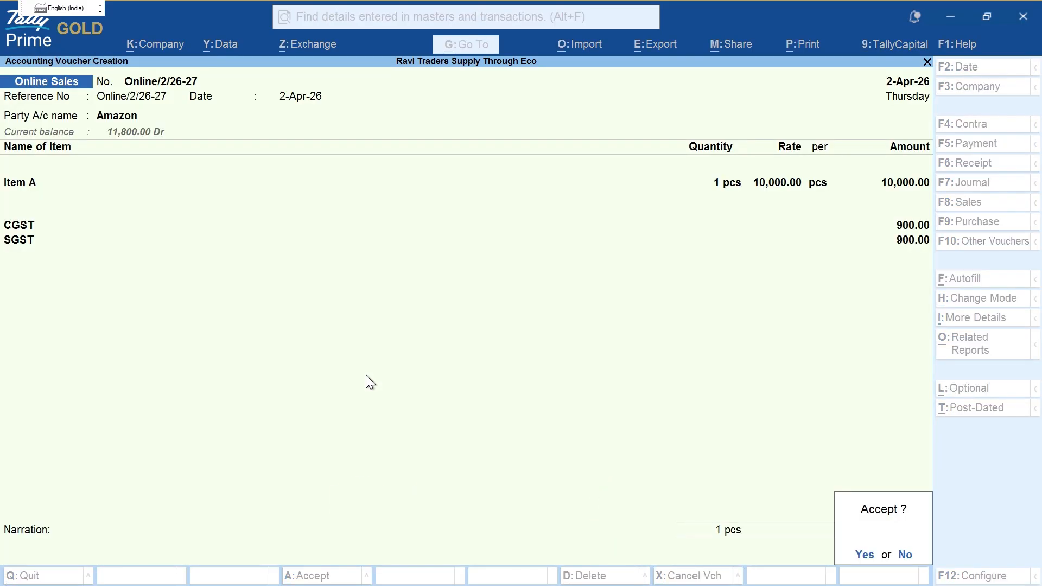
key(Return)
key(Escape)
key(Return)
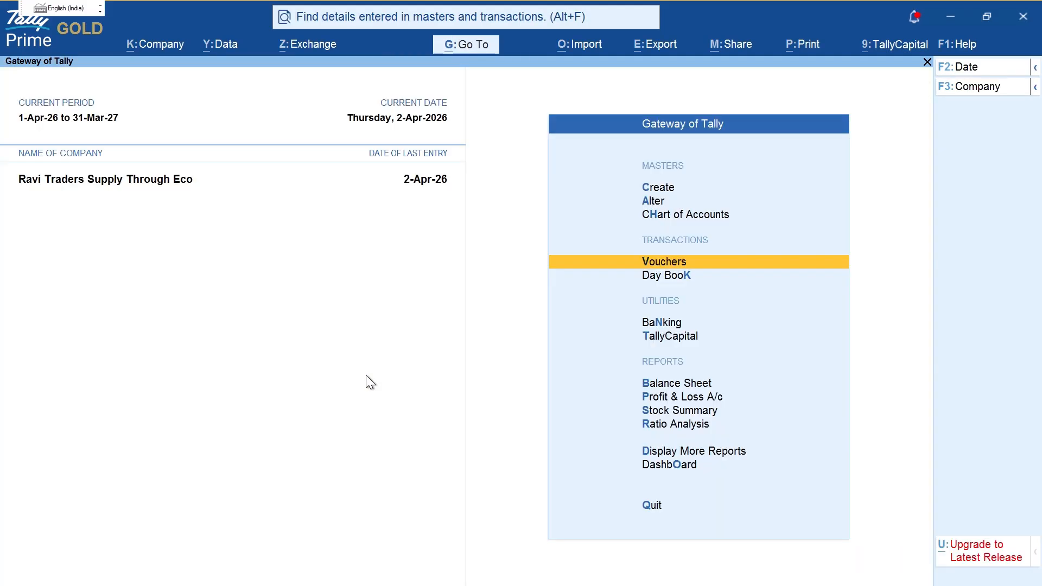
Step: Check Profit & Loss, confirming Amazon Online Sales shows a 20,000.00 credit under Online Sales
key(p)
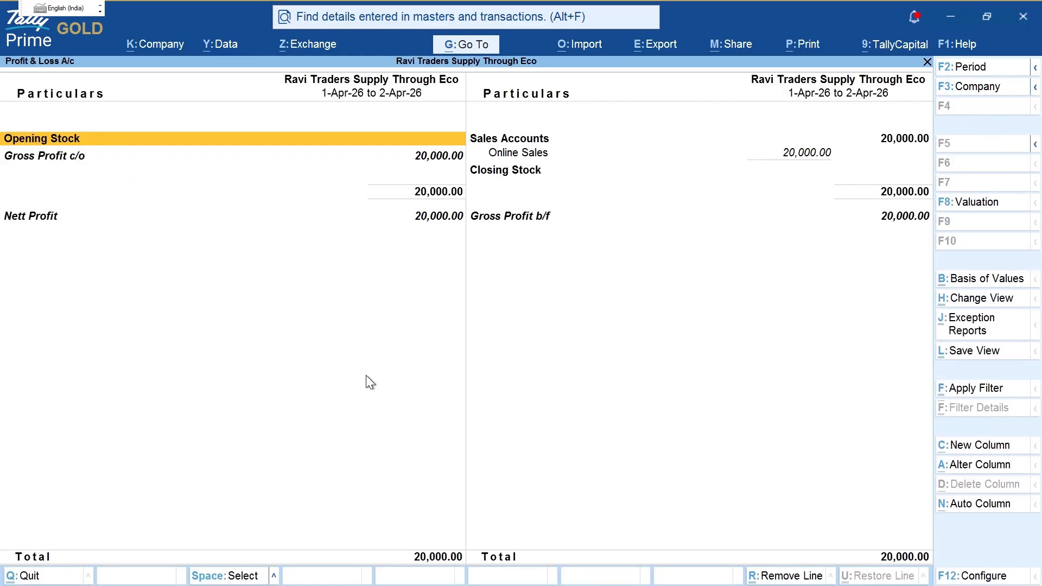
key(ctrl)
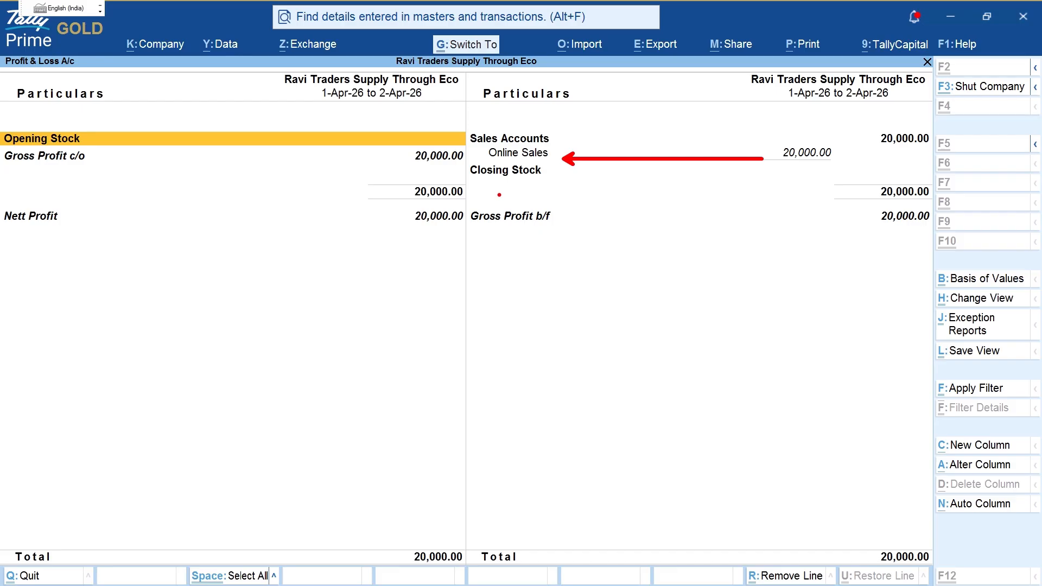
mouse_move(505, 162)
mouse_down()
mouse_move(463, 194)
mouse_move(530, 198)
mouse_move(539, 162)
mouse_move(568, 197)
mouse_up()
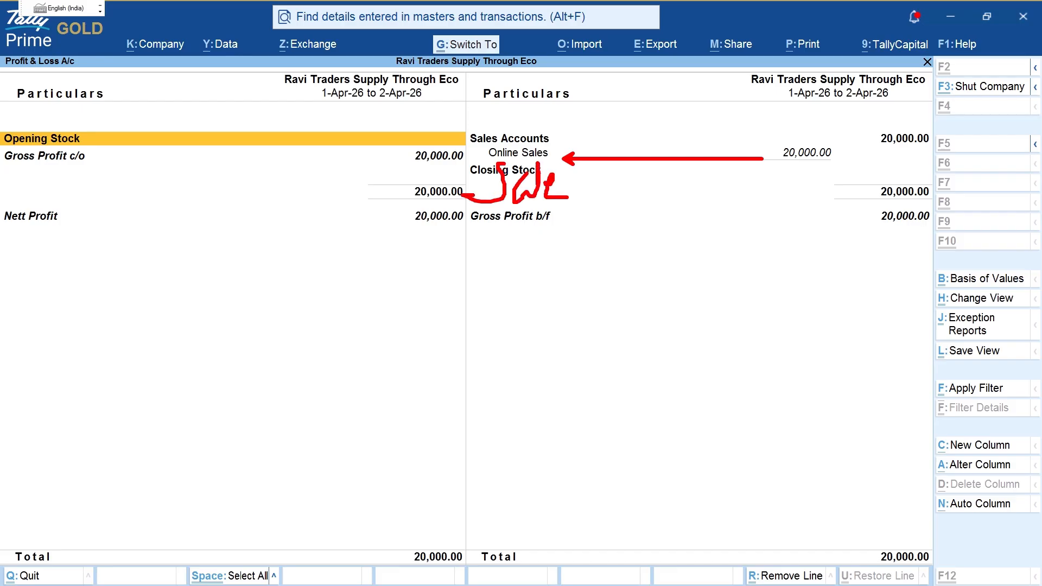
key(Escape)
key(Down)
key(Down)
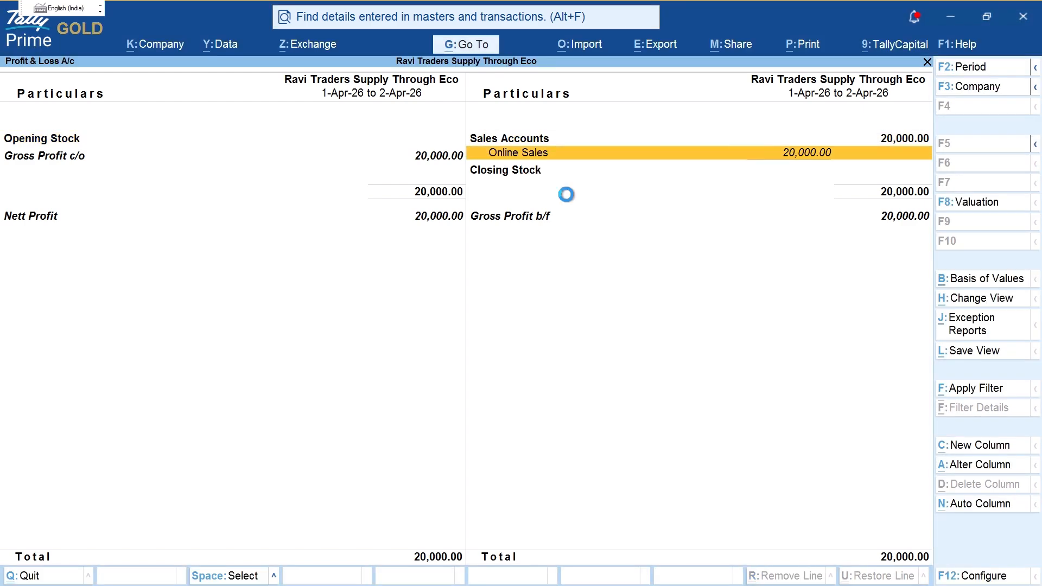
key(Return)
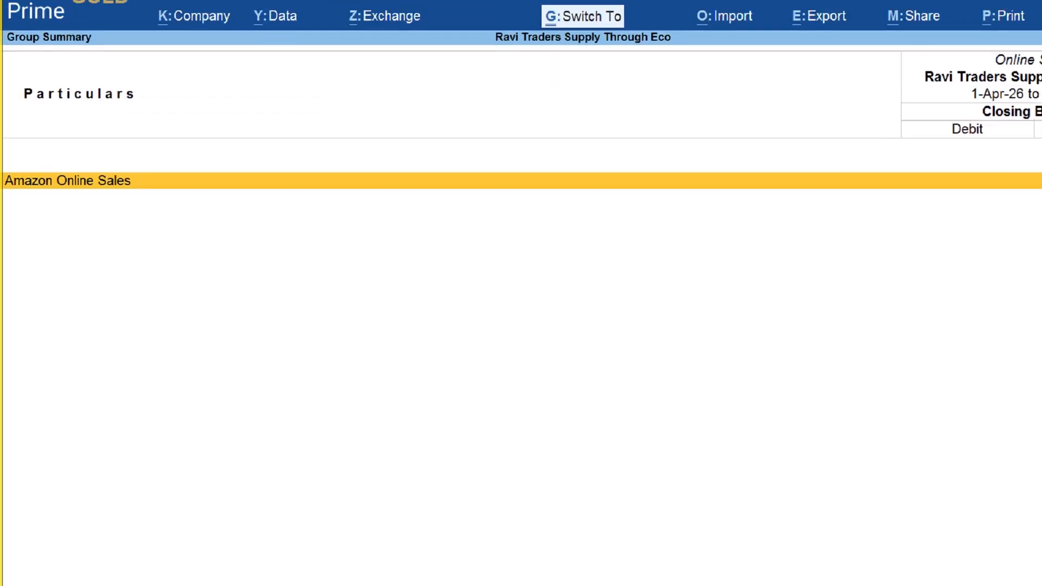
mouse_move(17, 196)
mouse_down()
mouse_move(158, 204)
mouse_move(2, 163)
mouse_up()
key(Escape)
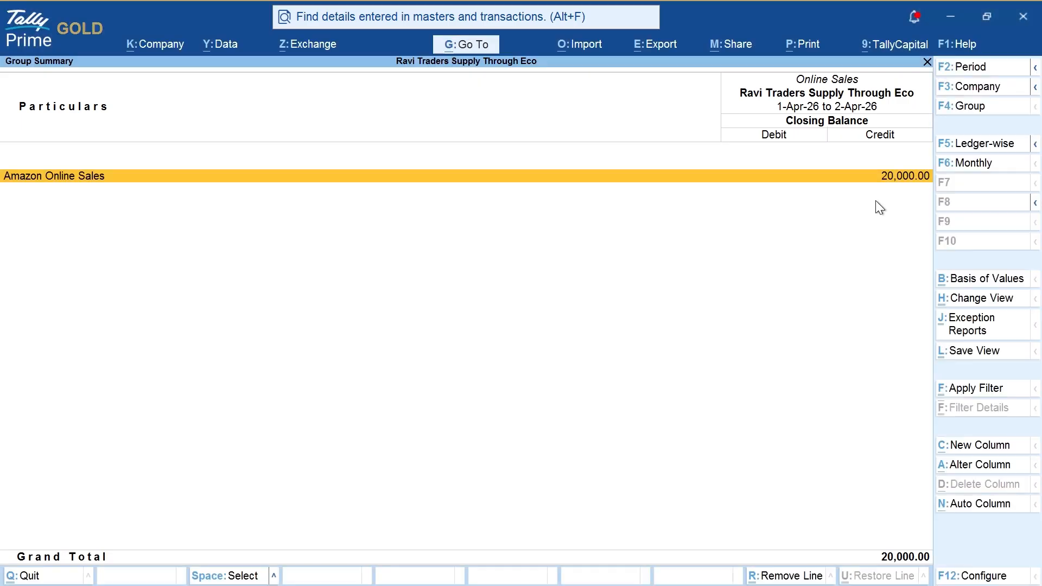
drag(936, 146, 942, 209)
key(Escape)
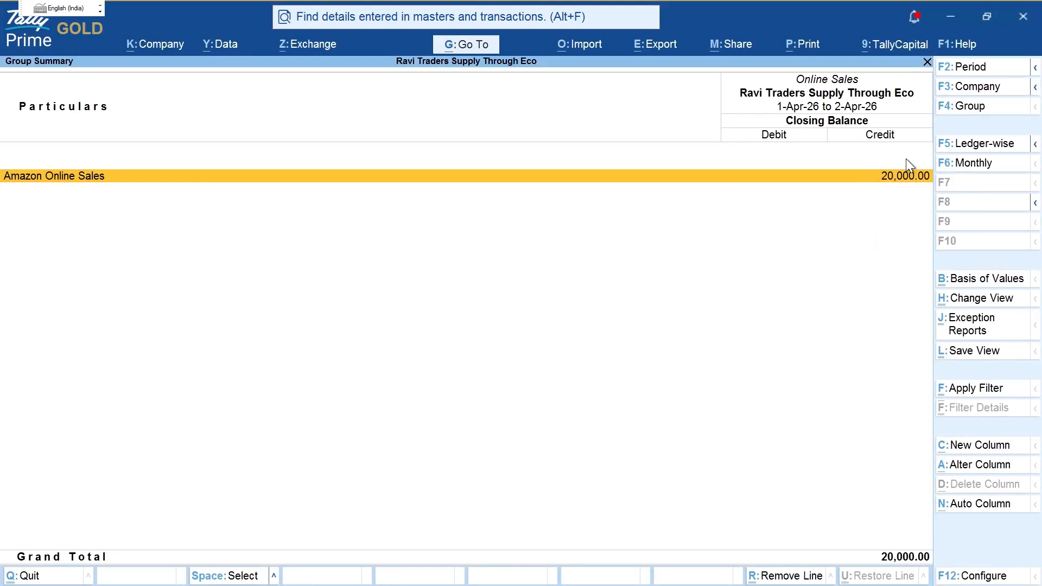
key(Escape)
key(Escape)
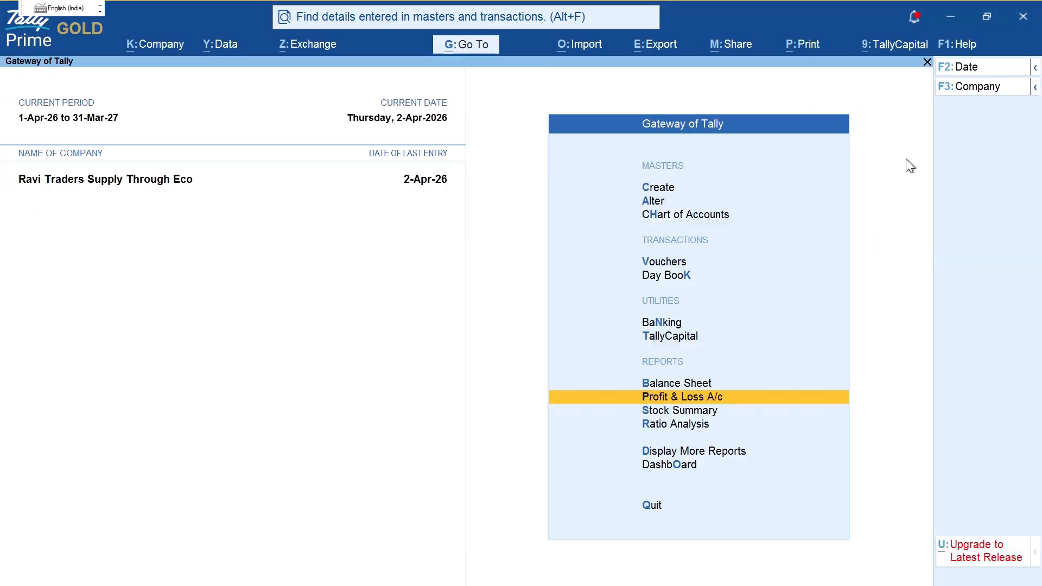
key(Down)
Step: Open the detailed Balance Sheet, drill into Sundry Debtors and annotate the Amazon debtor row
key(b)
key(alt+F5)
key(Right)
key(Down)
key(Down)
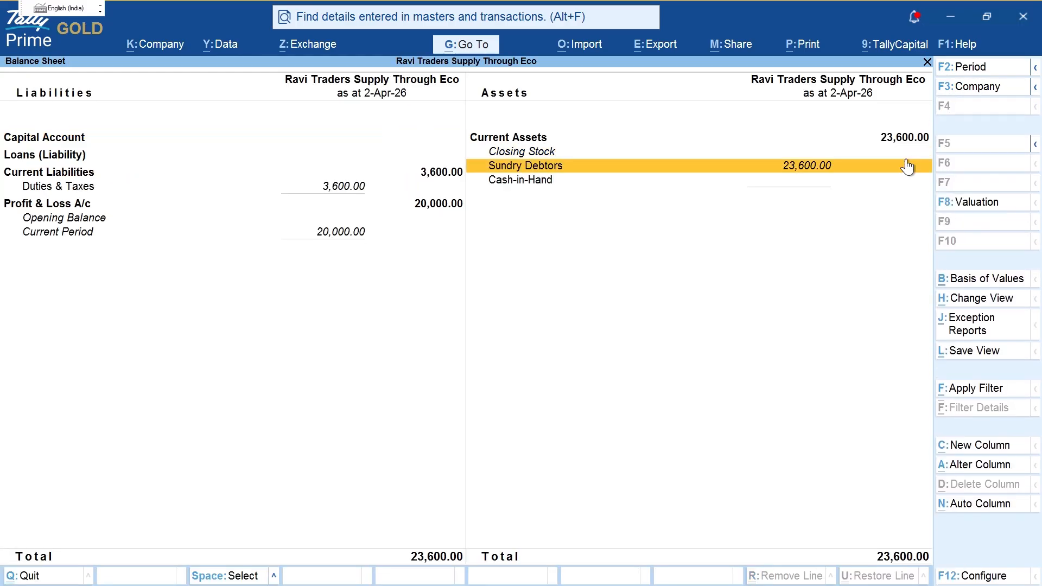
key(Return)
double_click(907, 167)
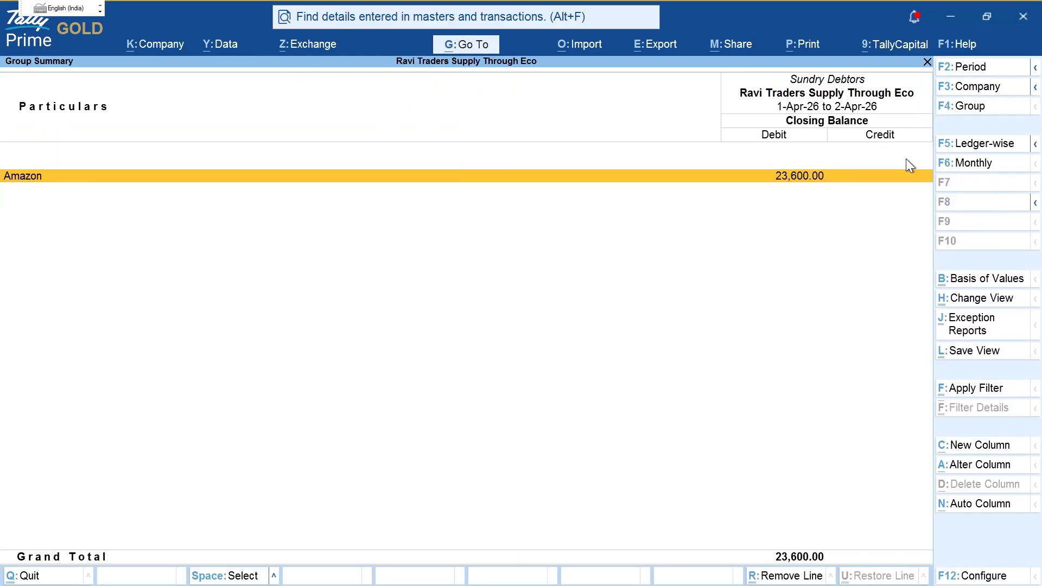
key(ctrl+2)
mouse_move(32, 145)
mouse_down()
mouse_move(71, 162)
mouse_move(26, 153)
mouse_up()
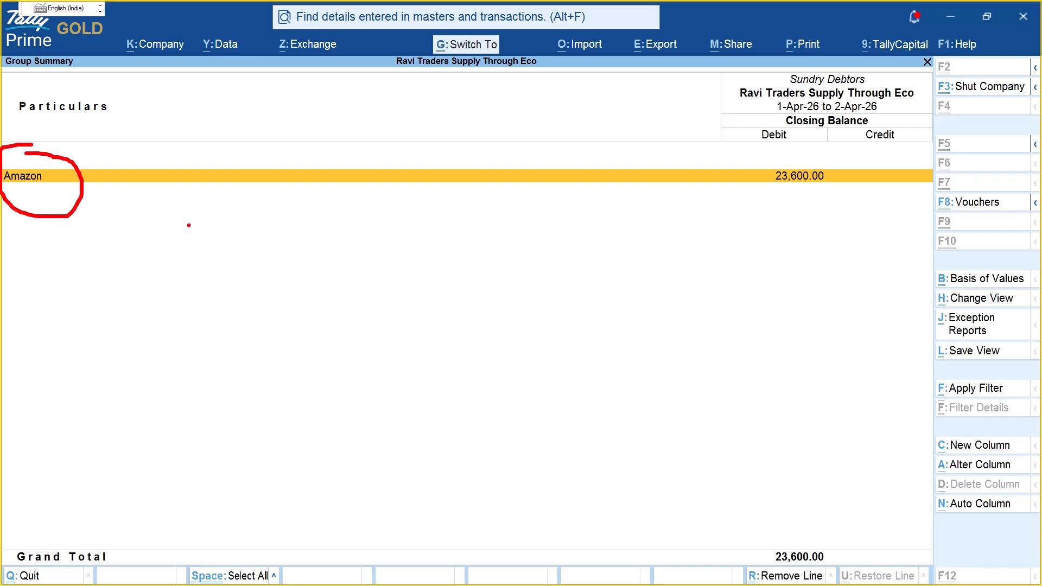
mouse_move(215, 219)
mouse_down()
mouse_move(253, 253)
mouse_move(292, 248)
mouse_up()
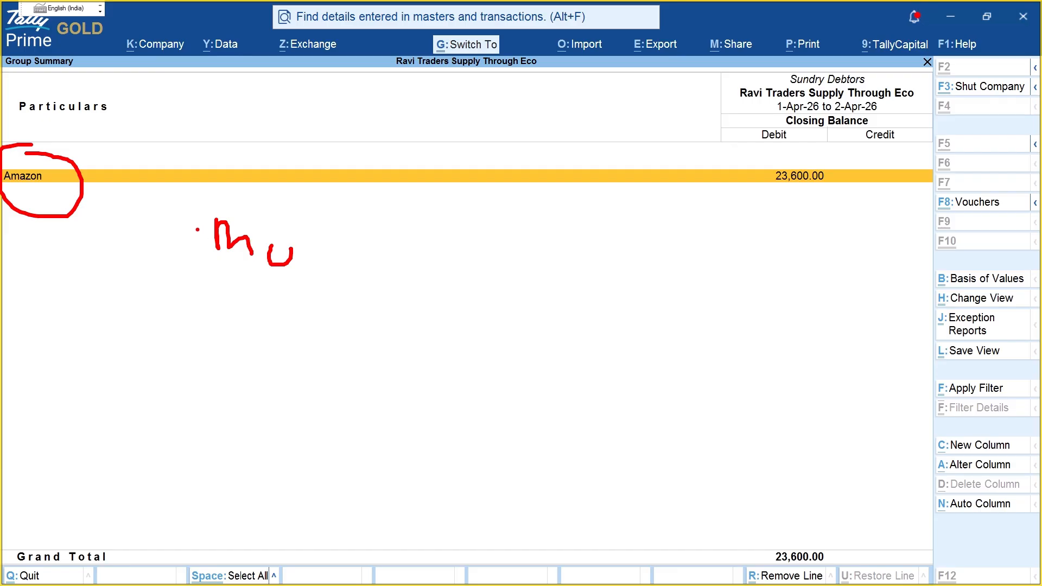
mouse_move(227, 202)
mouse_down()
mouse_move(316, 282)
mouse_move(228, 208)
mouse_up()
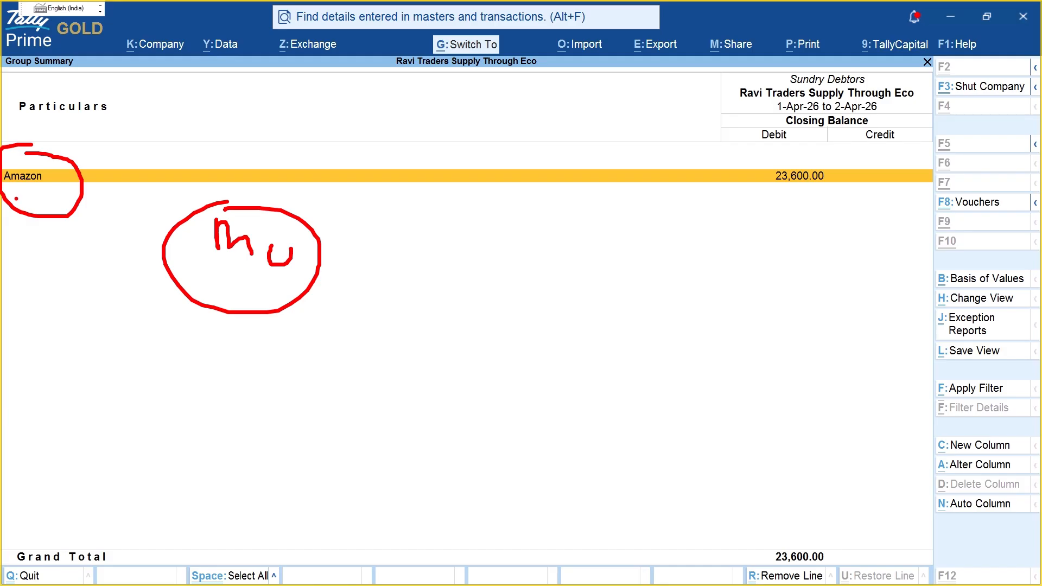
mouse_move(14, 199)
mouse_down()
mouse_move(90, 197)
mouse_move(82, 215)
mouse_up()
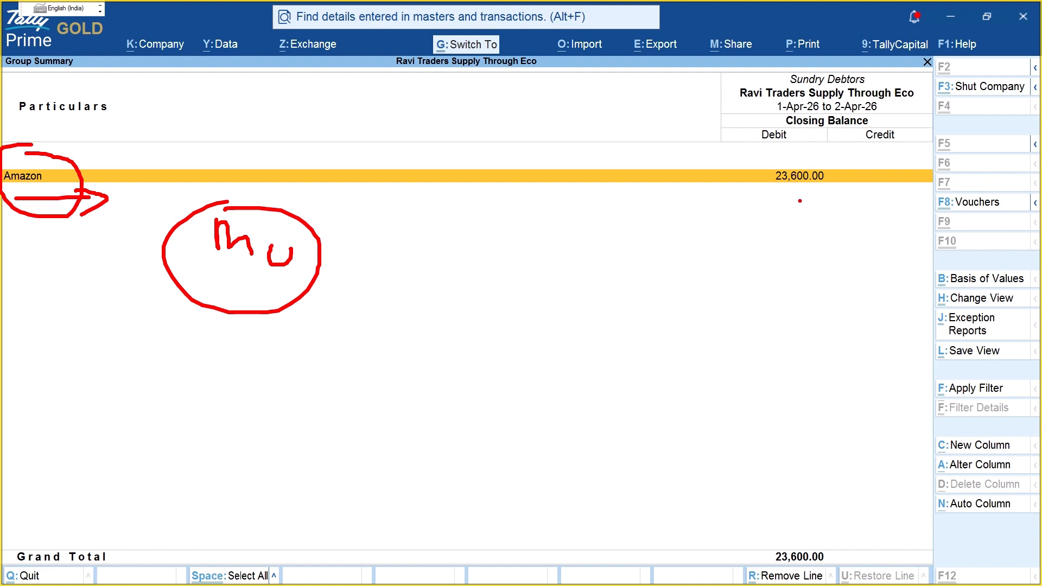
key(Escape)
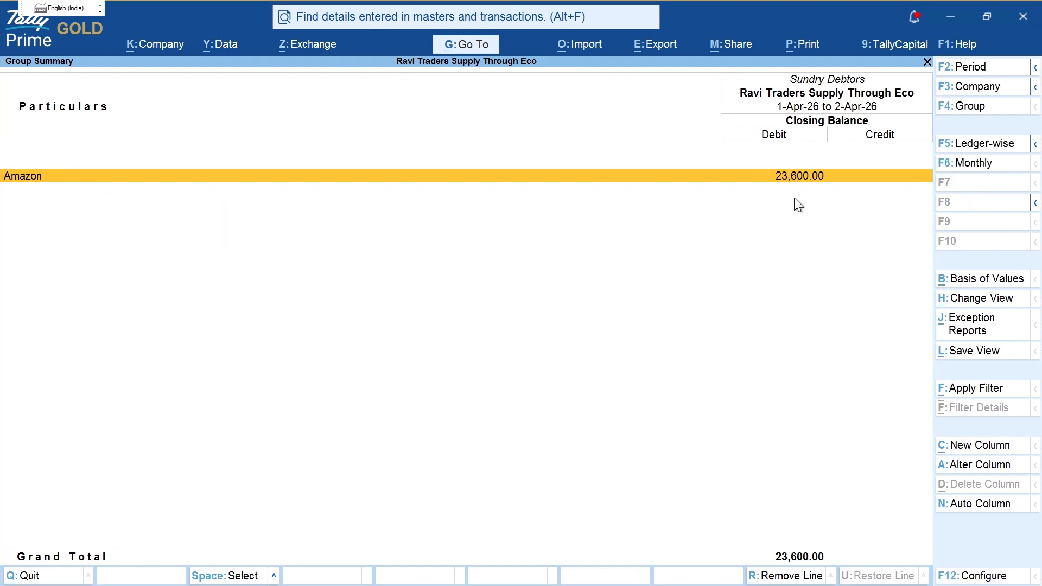
Step: Review Amazon's April ledger vouchers and highlight the 23,600.00 Sundry Debtors balance
key(Return)
key(Return)
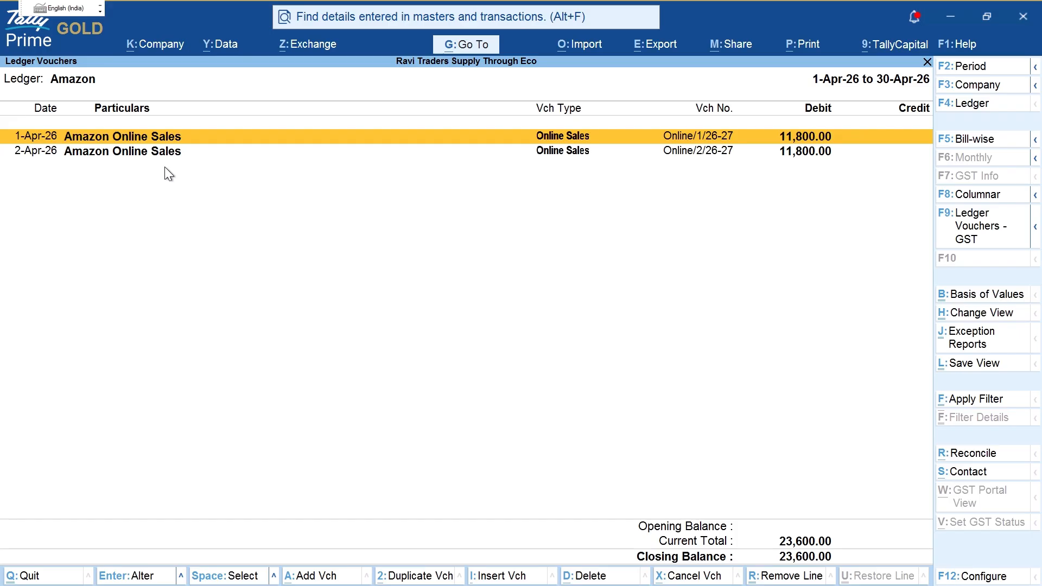
key(Return)
key(Escape)
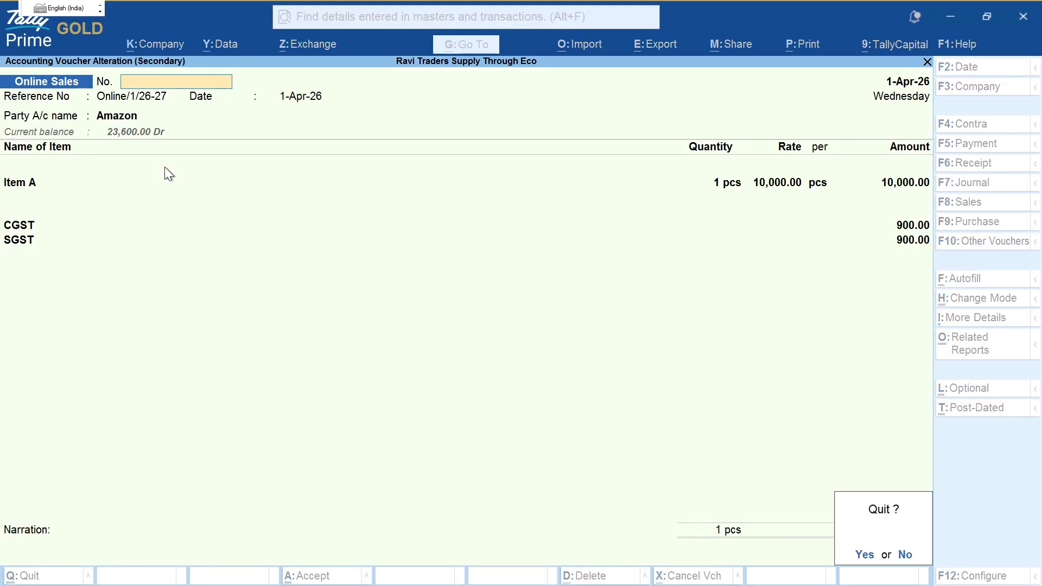
key(y)
key(Escape)
key(Escape)
key(Escape)
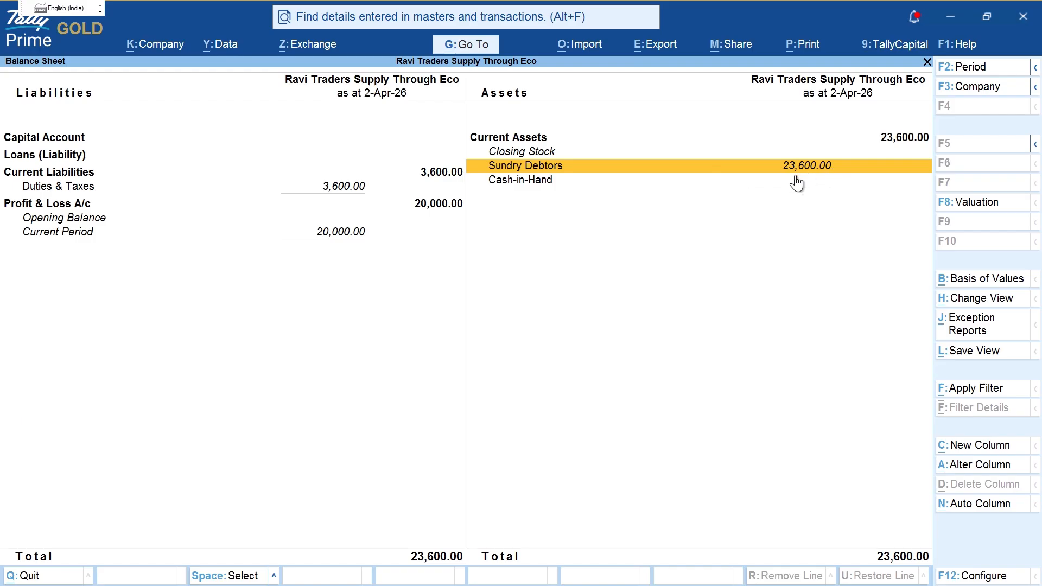
key(ctrl+2)
mouse_move(803, 143)
mouse_down()
mouse_move(853, 225)
mouse_move(791, 147)
mouse_up()
key(Escape)
Step: Check the SGST line under Duties & Taxes, then close the Balance Sheet
key(Left)
key(Down)
key(Down)
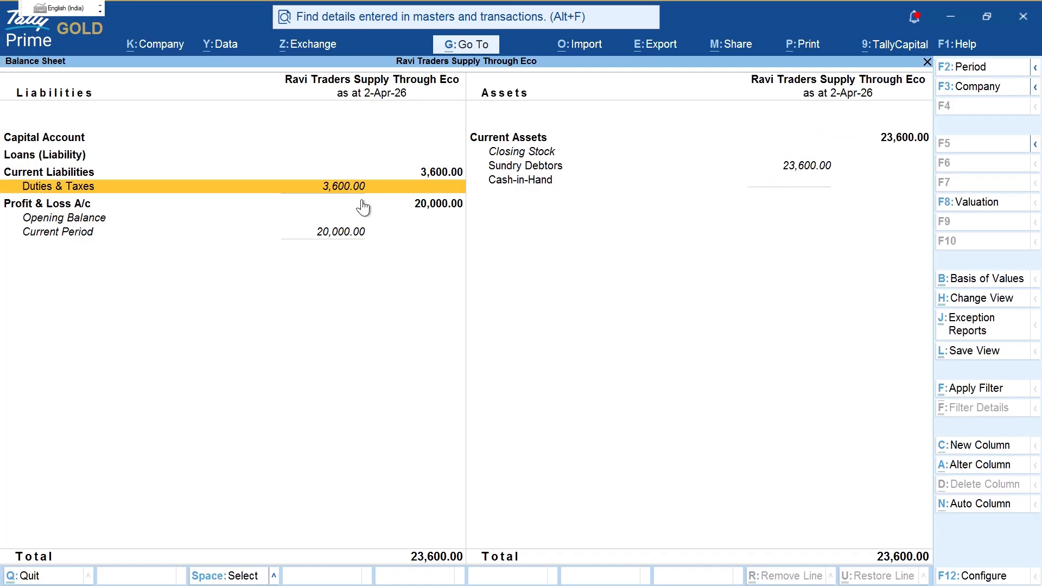
key(Return)
key(Down)
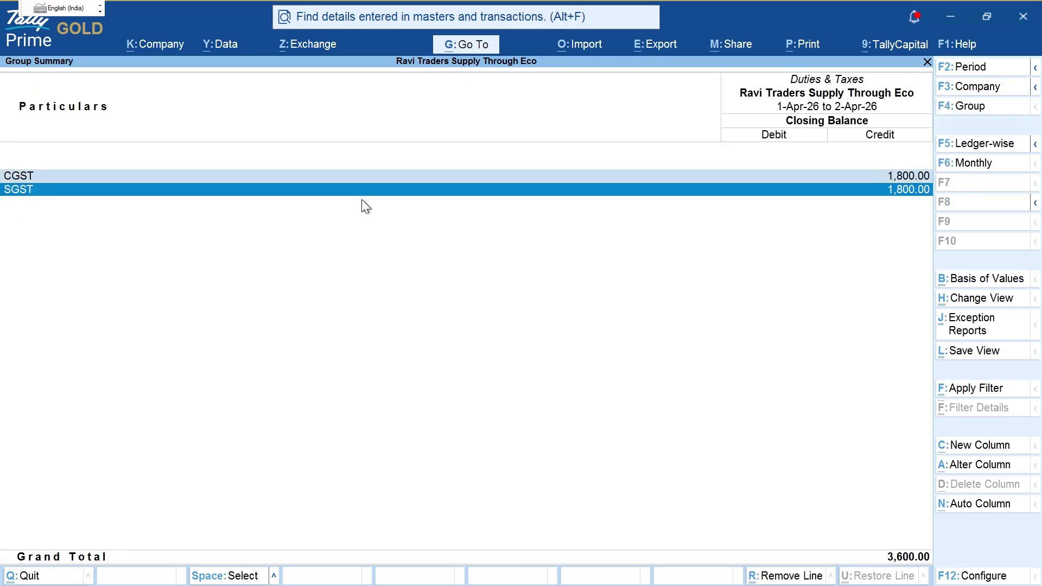
key(Escape)
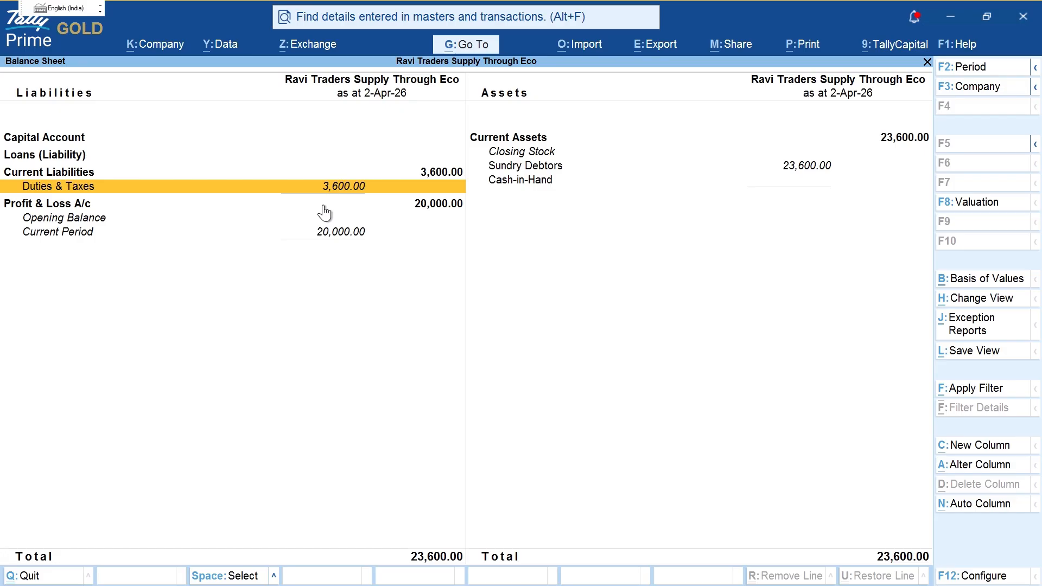
key(Escape)
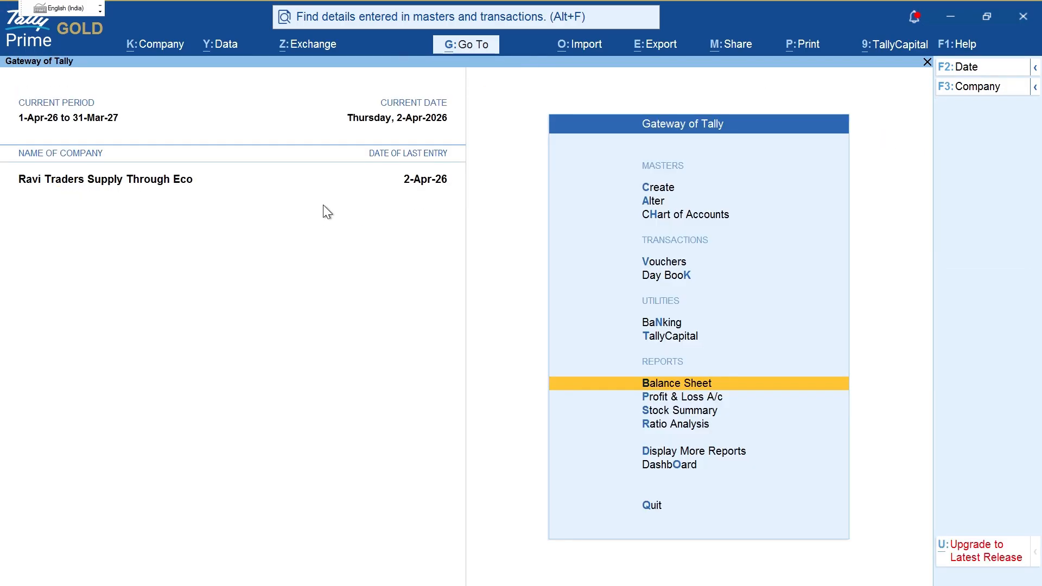
Step: Display the Amazon ledger report for 1-Apr-26 to 2-Apr-26
key(d)
key(a)
key(s)
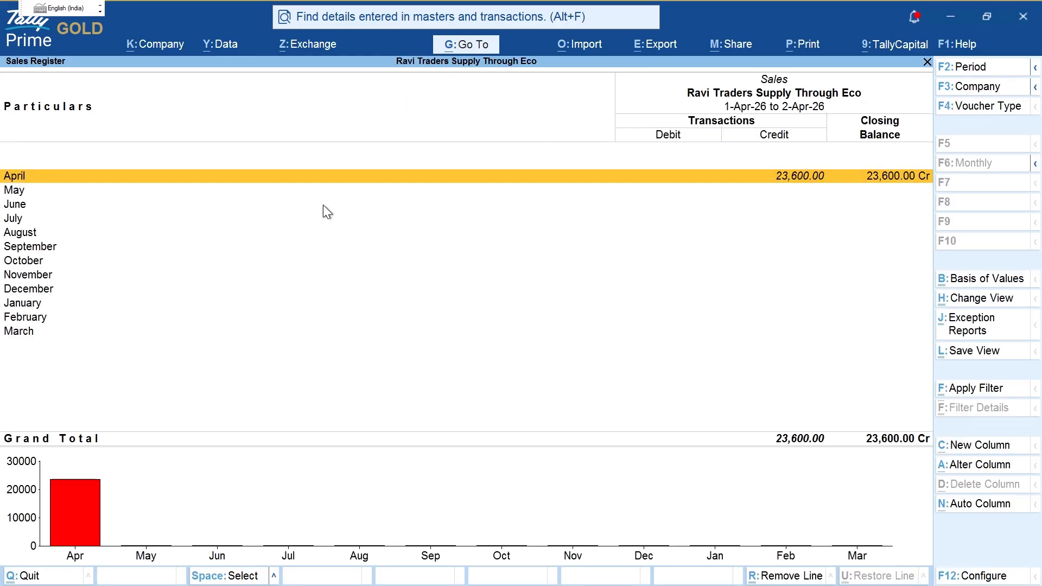
key(Escape)
key(l)
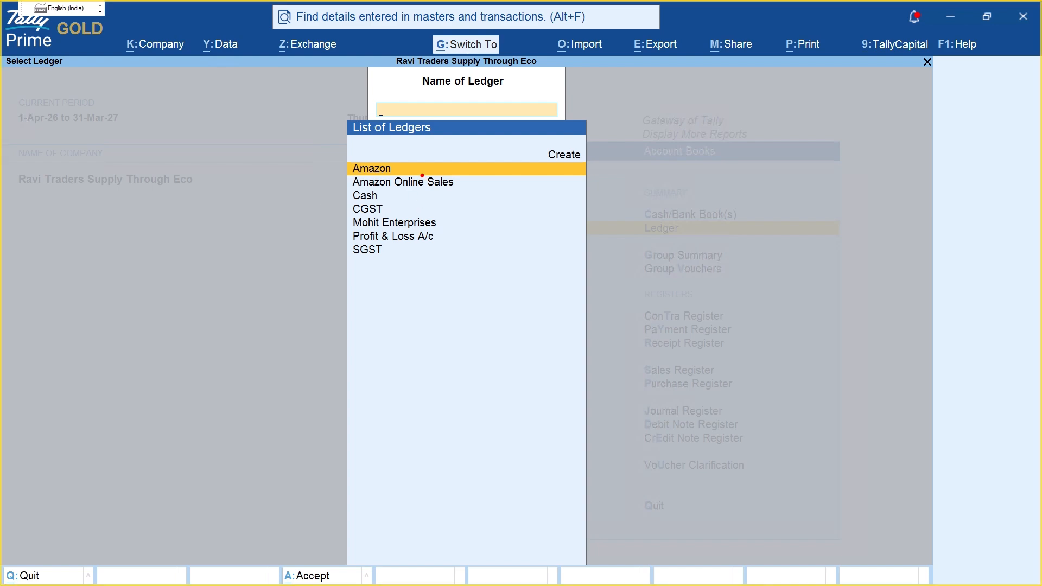
mouse_move(418, 168)
mouse_down()
mouse_move(459, 162)
mouse_move(486, 179)
mouse_up()
key(Escape)
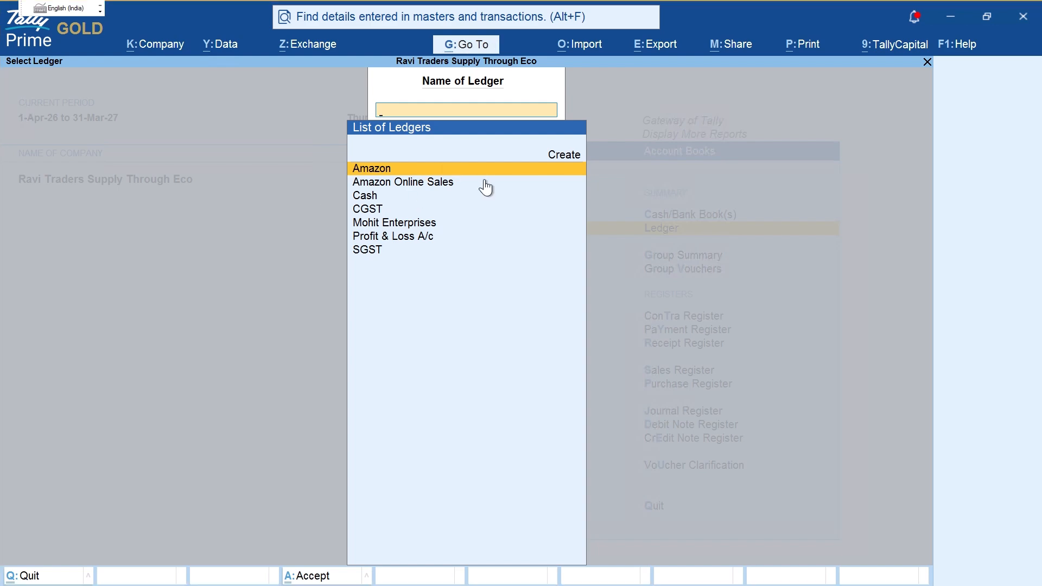
key(Down)
key(Up)
key(Return)
key(alt+F2)
key(Return)
key(Return)
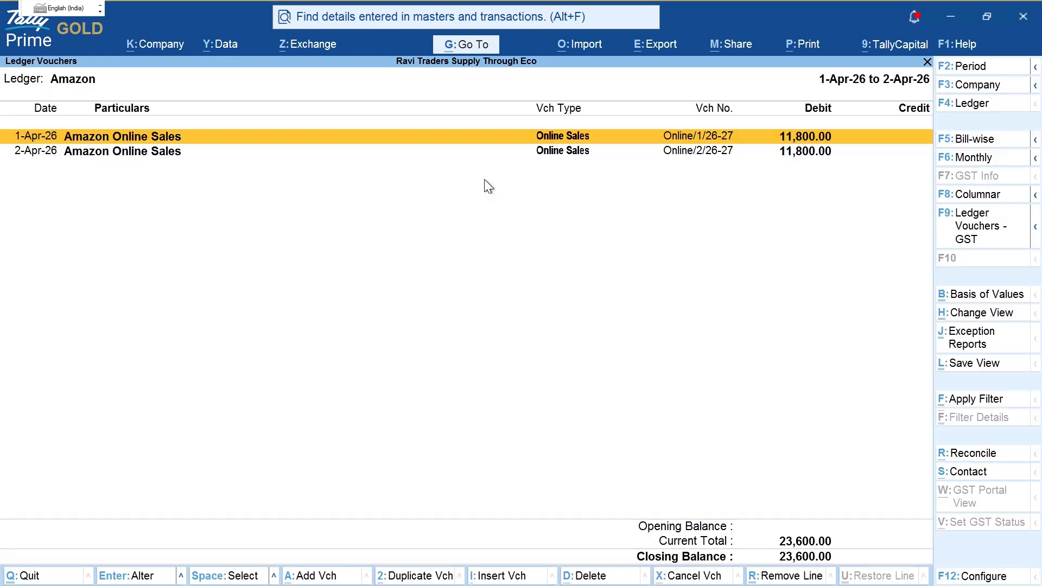
Step: Switch the report to the Amazon Online Sales ledger and browse the ledger list
key(F4)
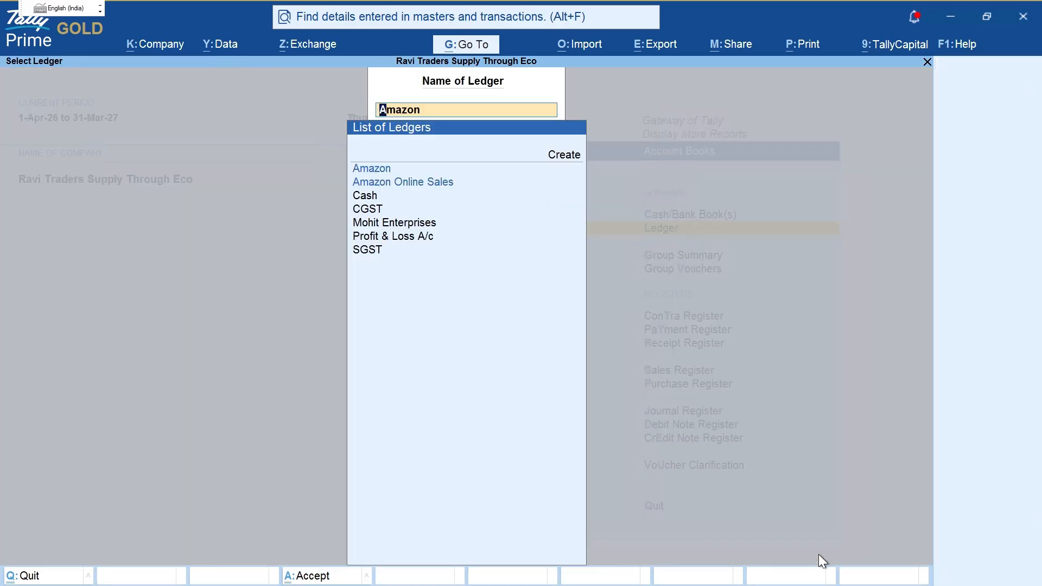
key(Down)
key(Return)
key(F4)
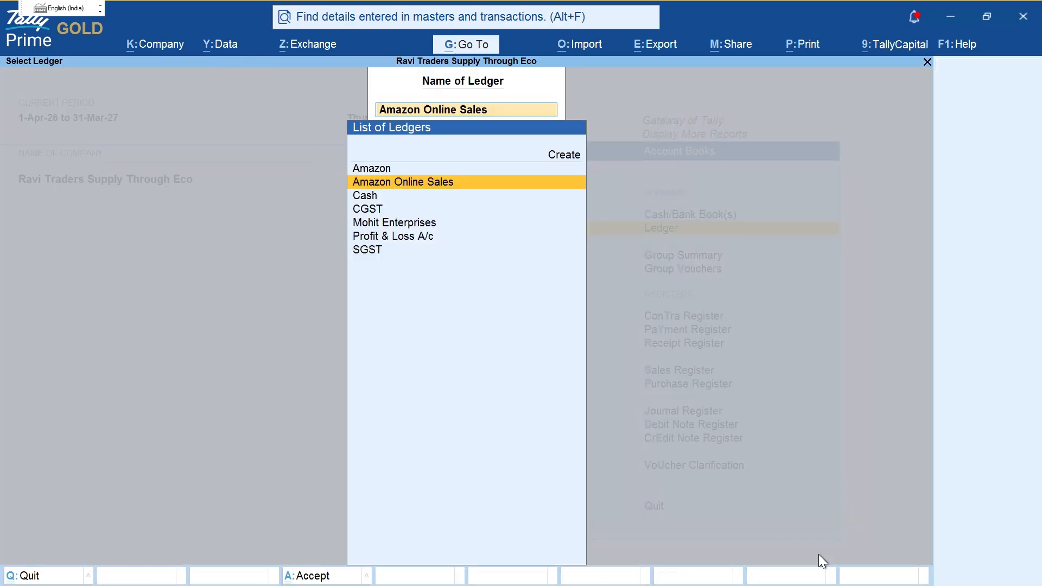
key(Down)
key(Down)
key(Down)
key(Down)
key(Escape)
key(Escape)
key(Escape)
key(Escape)
key(Escape)
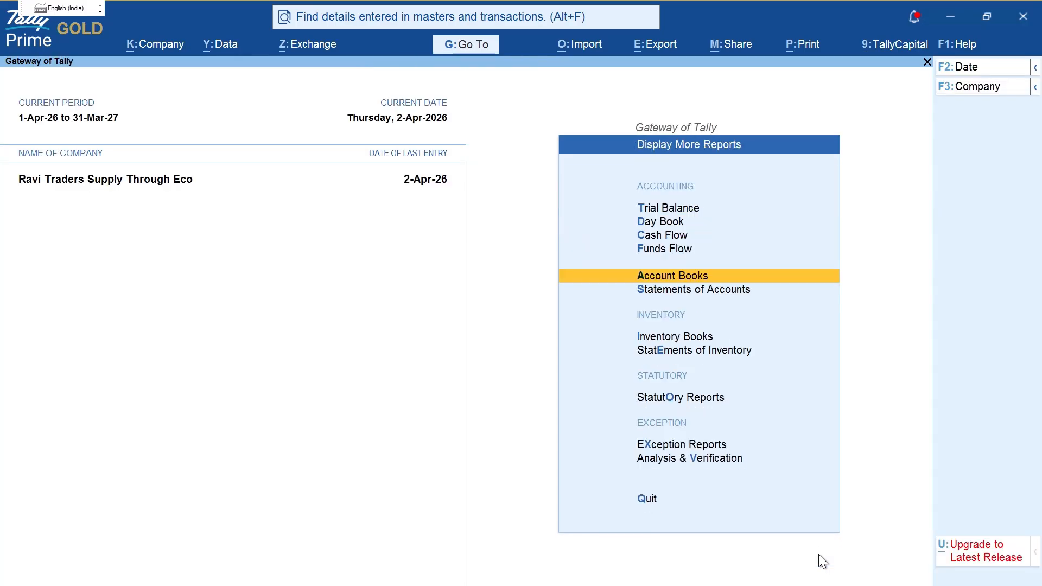
Step: Open GSTR-1 for the period ending 2-Apr-26 and list the GST registration mismatch vouchers
key(d)
key(o)
key(g)
key(Down)
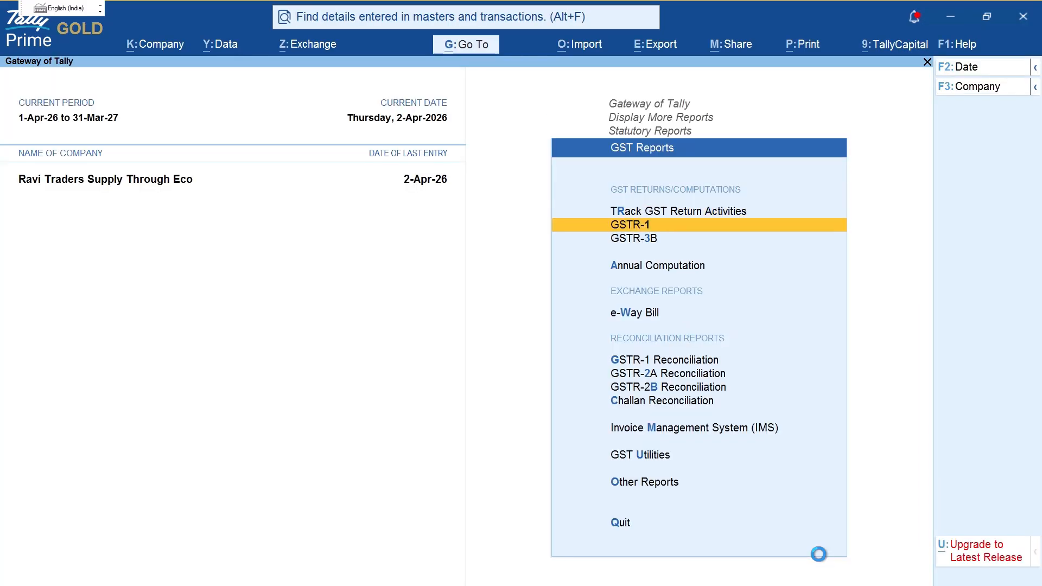
key(Return)
key(alt+F2)
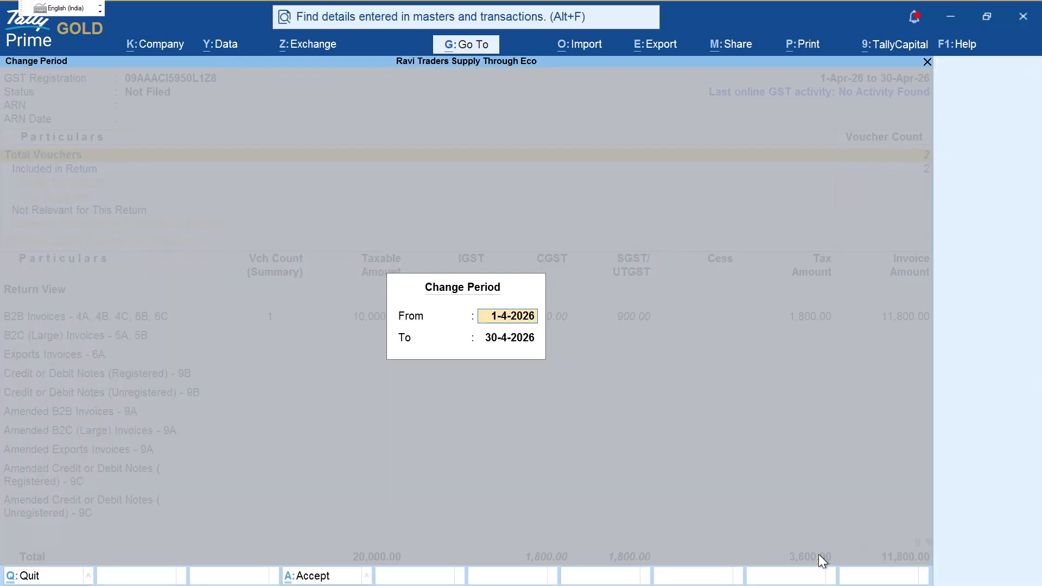
key(Return)
text(2)
key(Return)
key(Down)
key(Down)
key(Down)
key(Down)
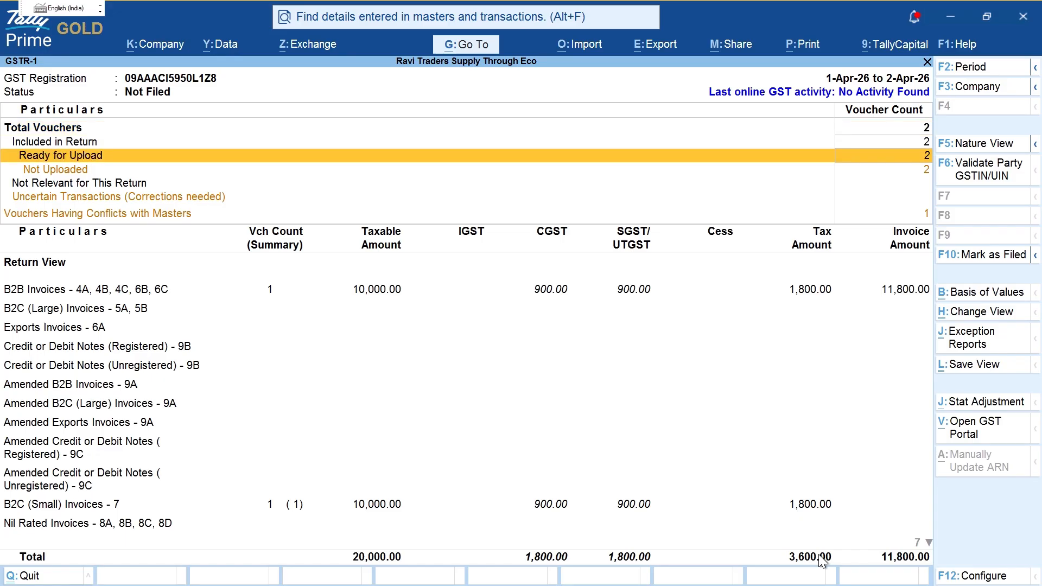
key(Return)
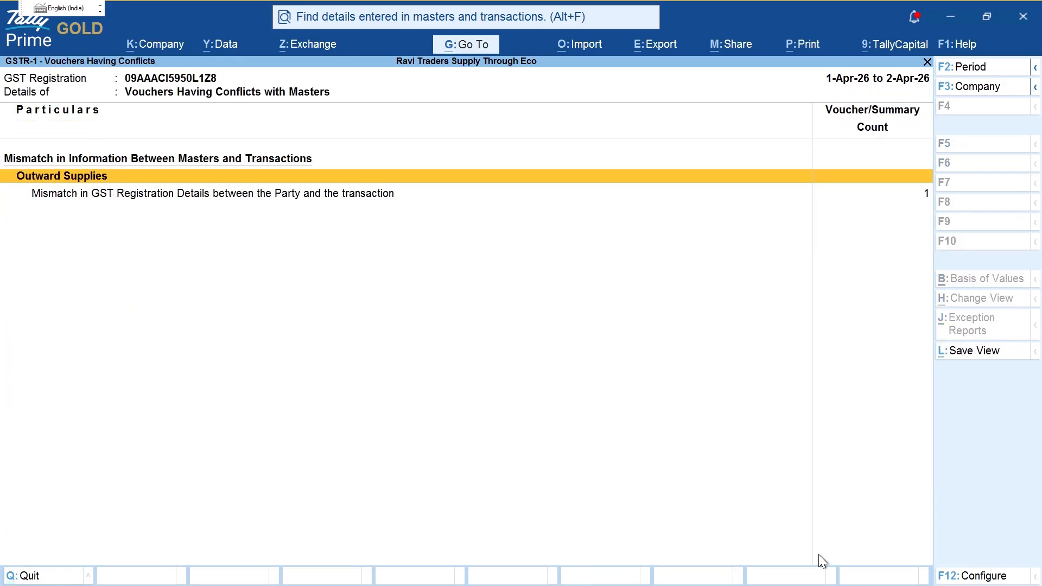
key(Down)
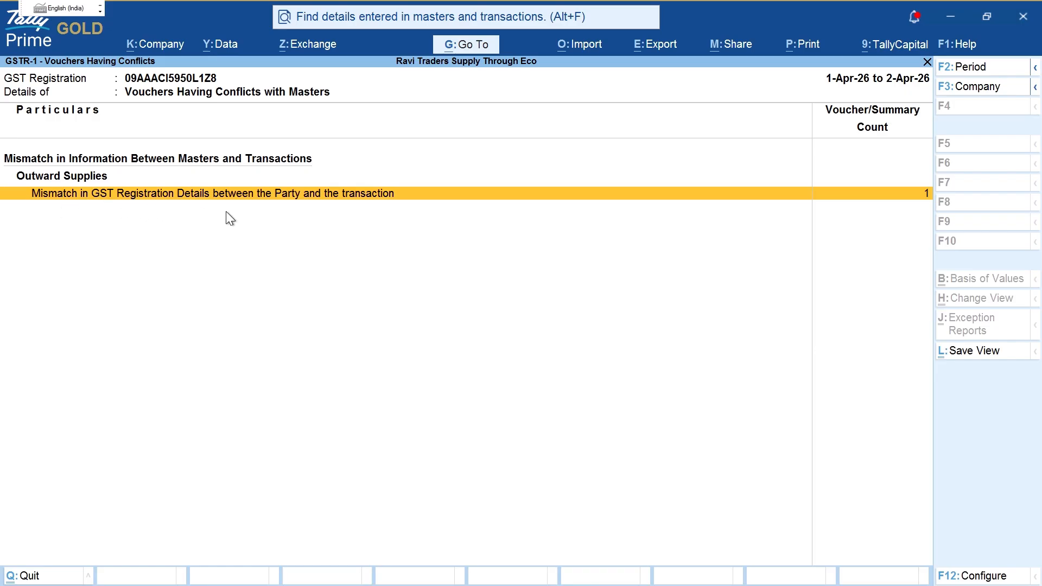
key(Return)
Step: Inspect the mismatched voucher's party GST registration details and open it for alteration
key(Right)
key(Right)
key(Right)
key(Right)
key(Right)
key(Right)
key(Right)
key(Right)
key(Right)
key(Right)
key(Right)
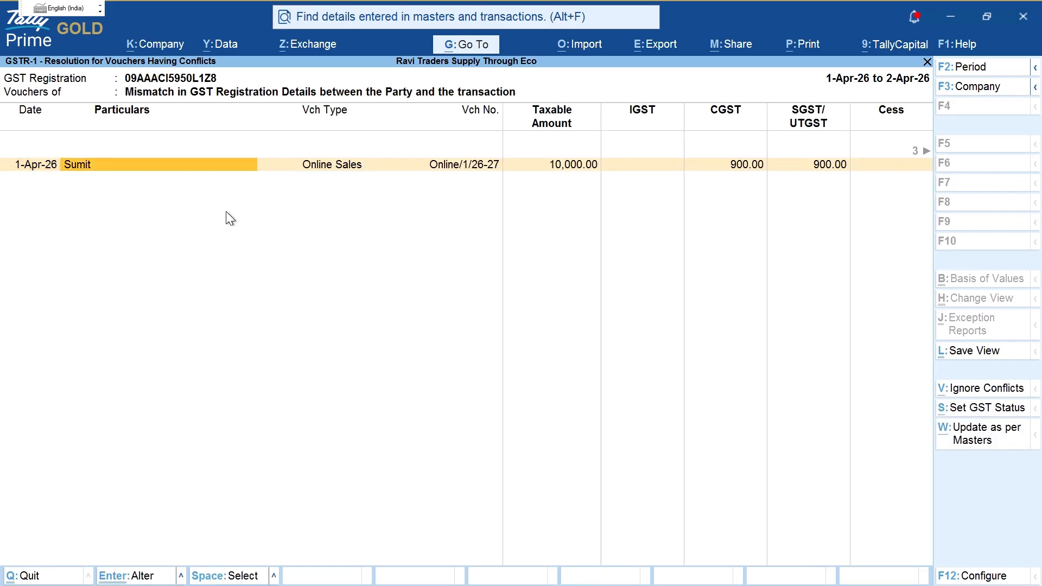
key(Return)
key(Return)
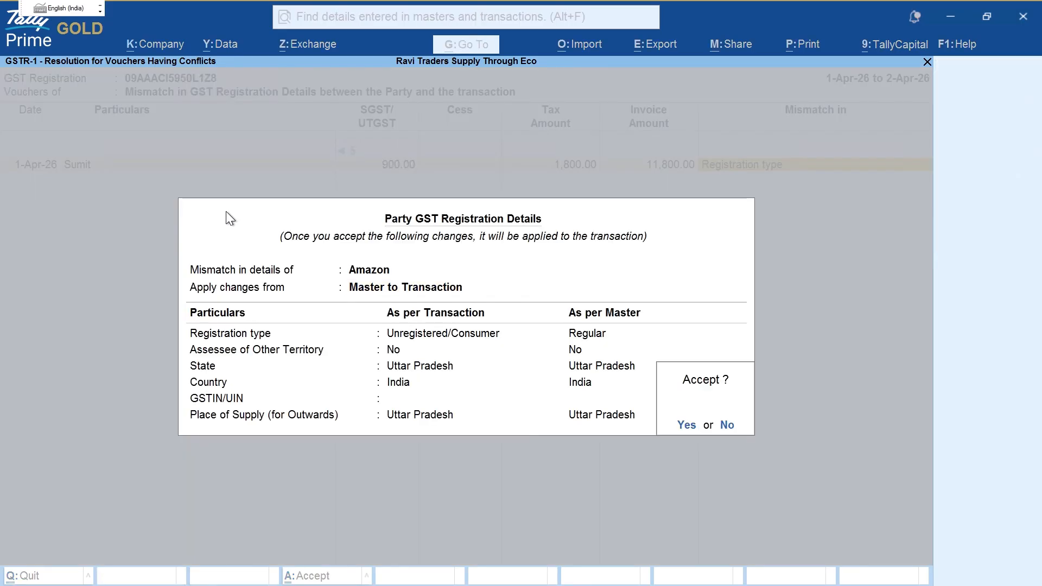
key(Escape)
key(Escape)
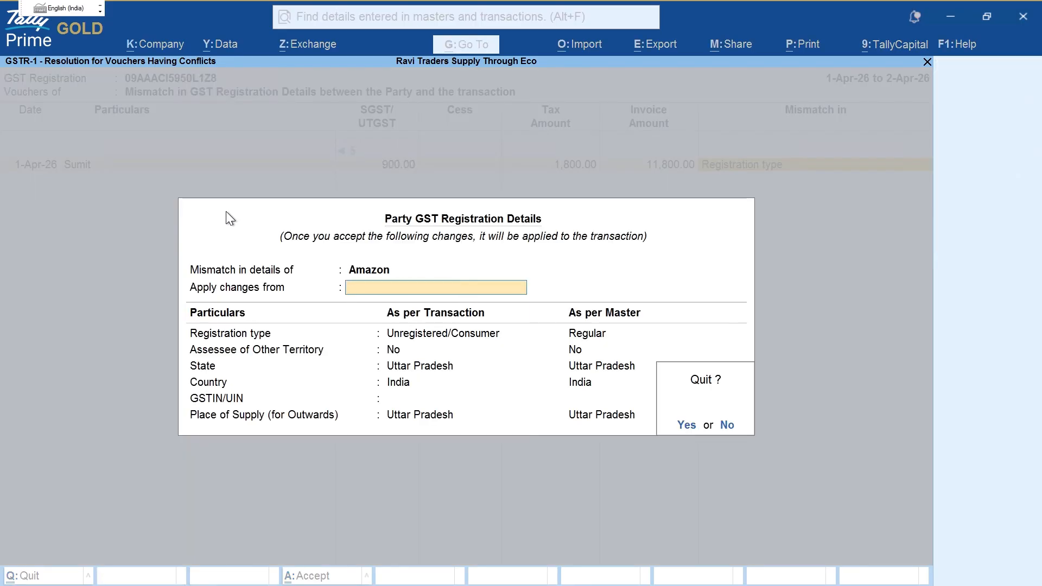
key(Return)
key(Return)
key(Escape)
key(Return)
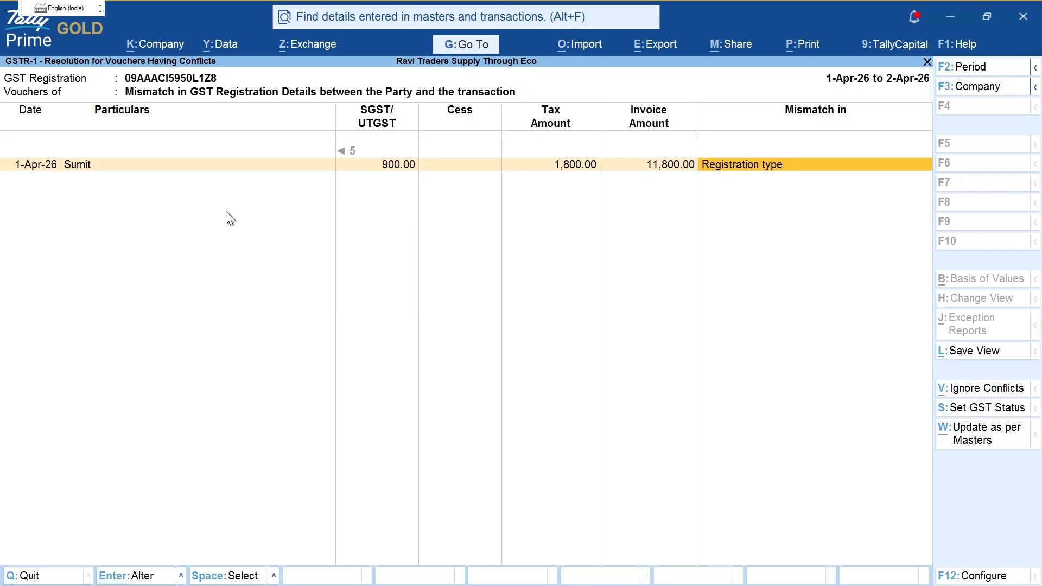
key(ctrl+Return)
Step: Change the Amazon ledger's registration type to Unregistered/Consumer and accept the voucher
key(Return)
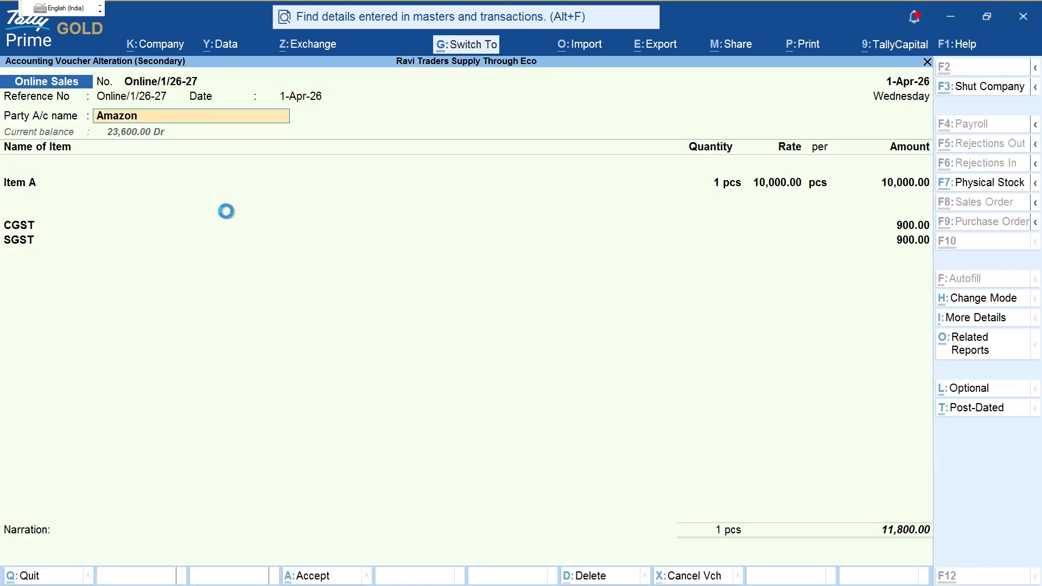
key(ctrl+Return)
key(Return)
key(Return)
key(Return)
key(Return)
key(Return)
key(Return)
key(Return)
key(Return)
key(Return)
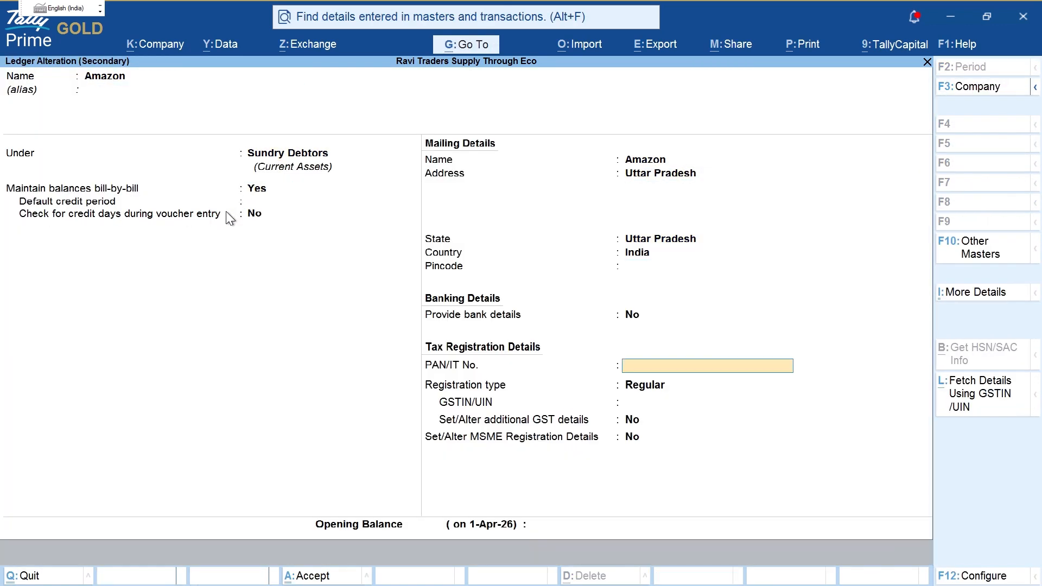
key(Down)
key(Return)
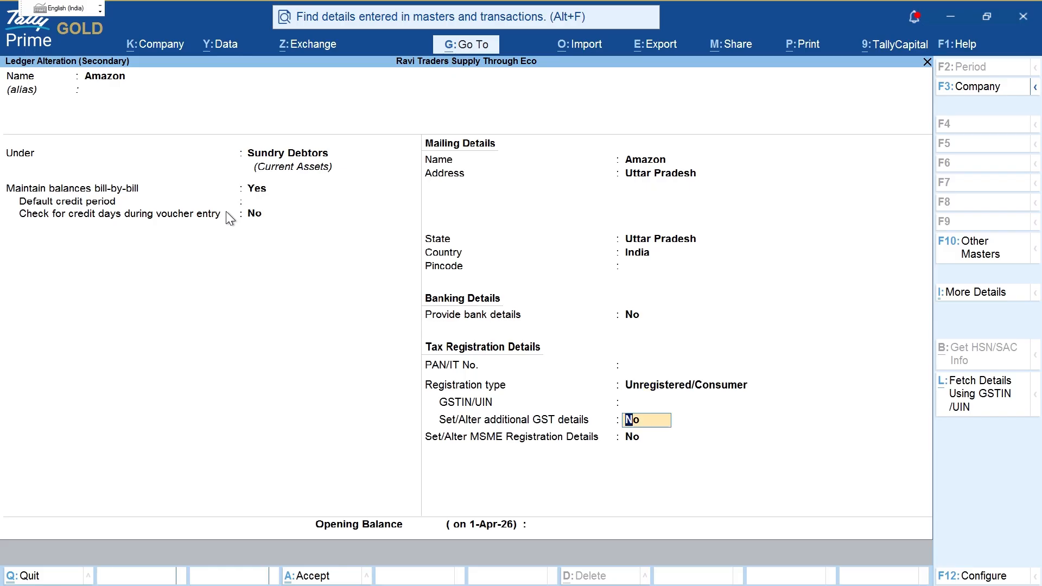
key(ctrl+a)
key(ctrl+a)
key(Return)
key(Return)
key(Return)
key(Return)
key(Return)
key(Return)
key(Return)
key(Return)
key(Return)
key(Return)
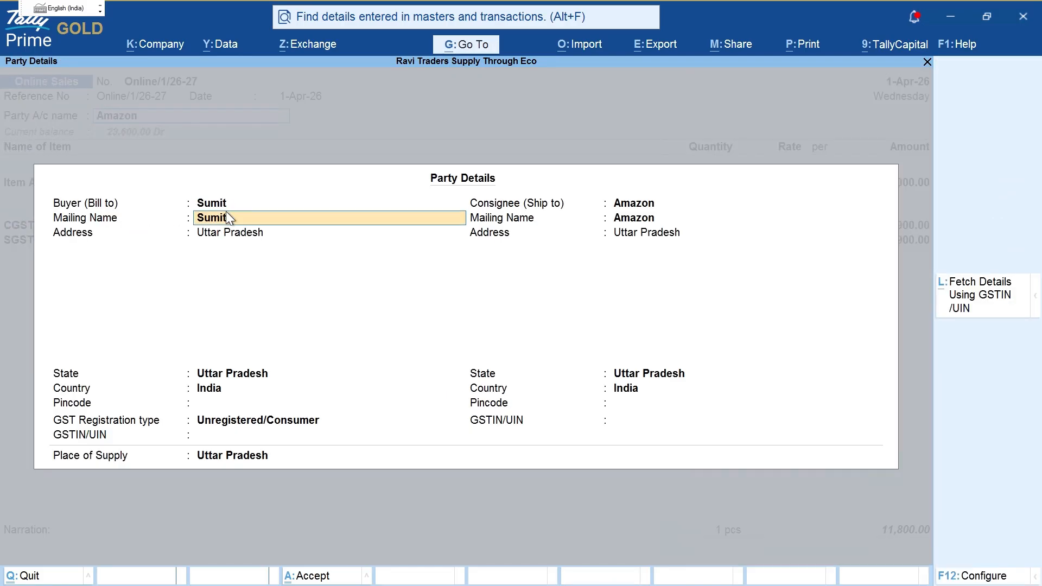
key(ctrl+a)
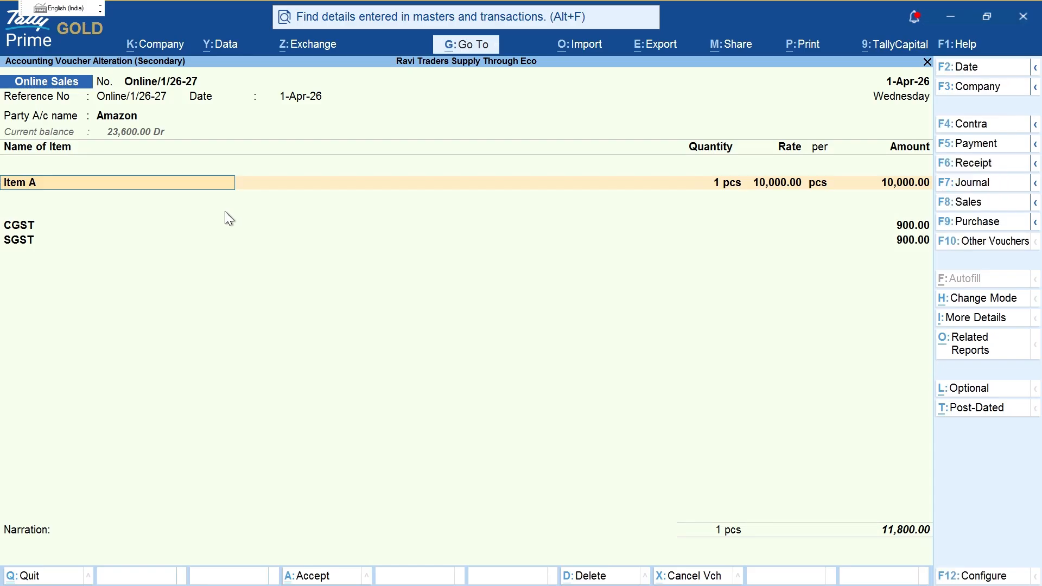
key(ctrl)
drag(100, 90, 89, 102)
key(Escape)
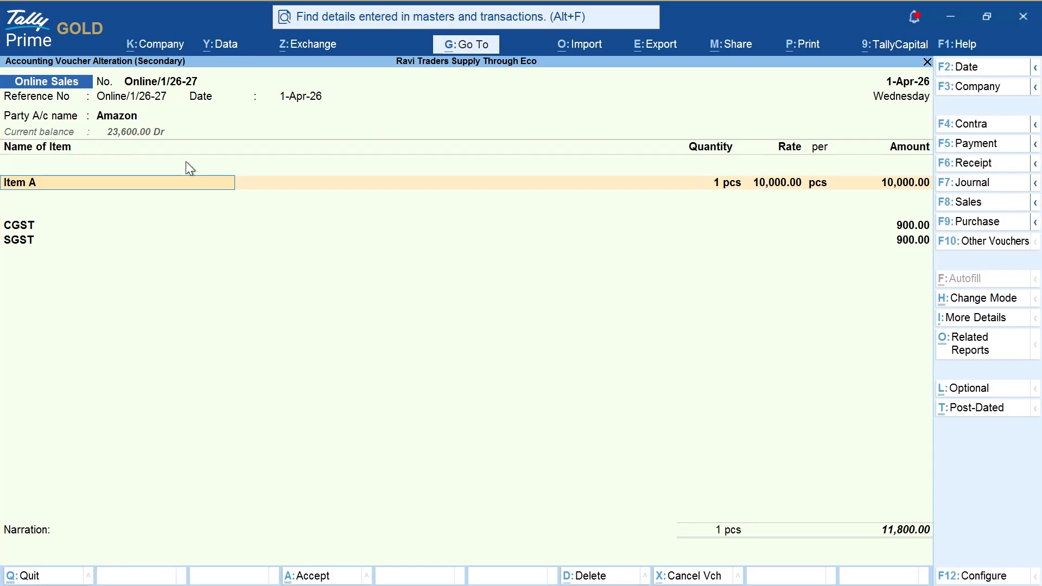
key(ctrl)
key(ctrl+a)
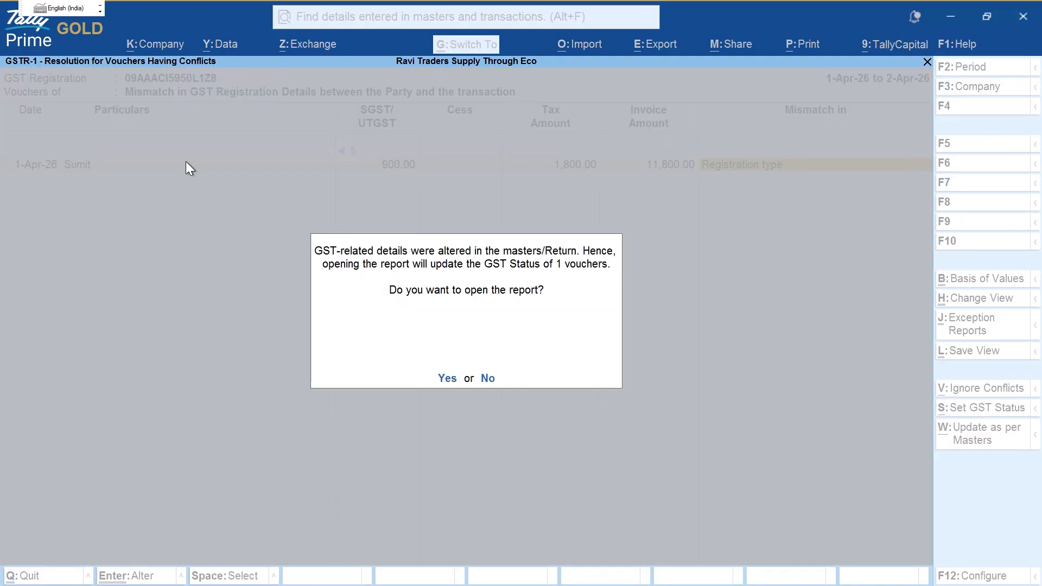
Step: Reopen the conflicting voucher and view the Amazon ledger's GST Registration Details history
key(y)
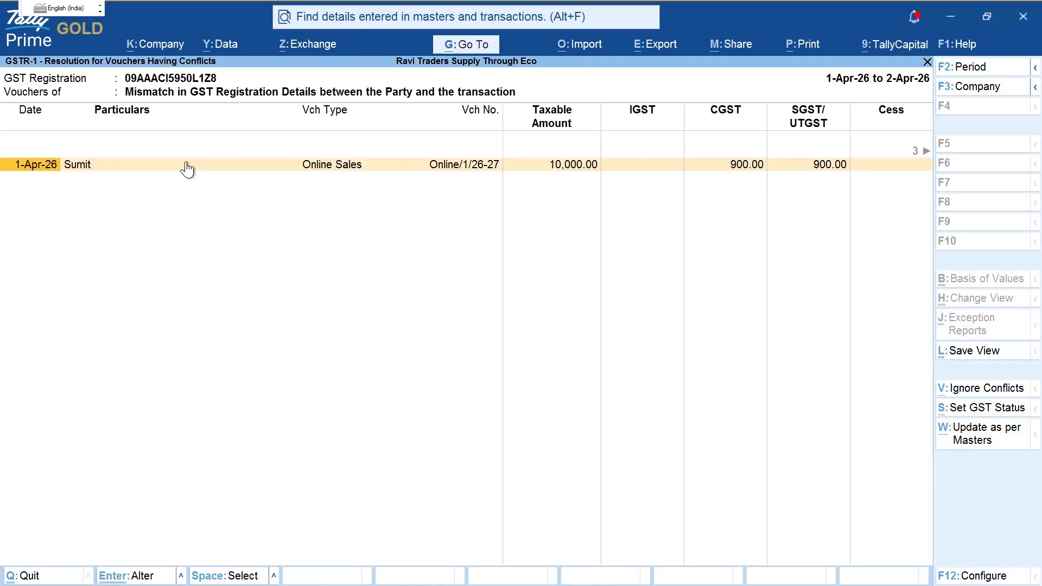
key(Return)
key(Escape)
key(Escape)
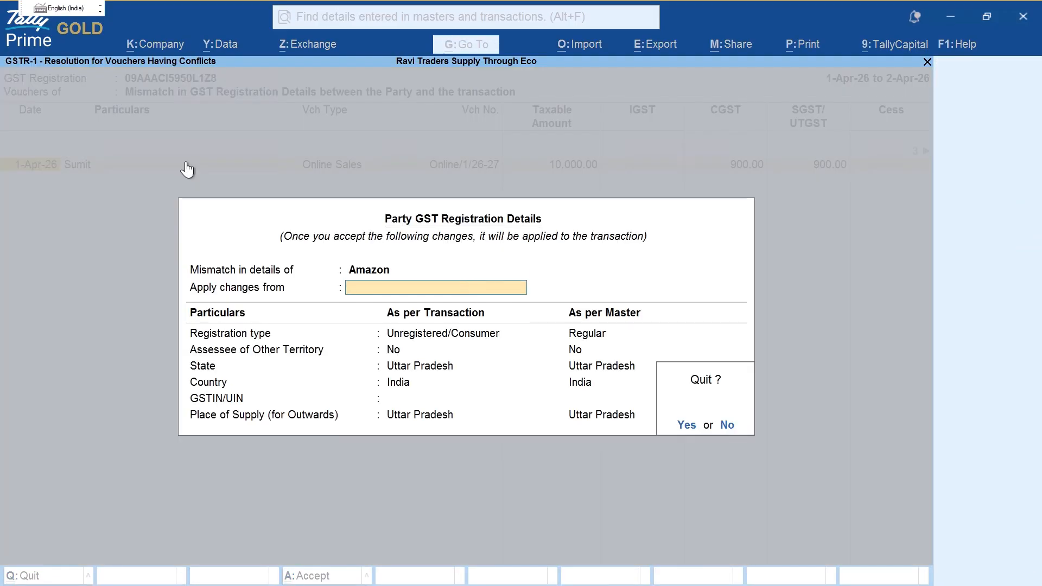
key(y)
key(Return)
key(Return)
key(ctrl+Return)
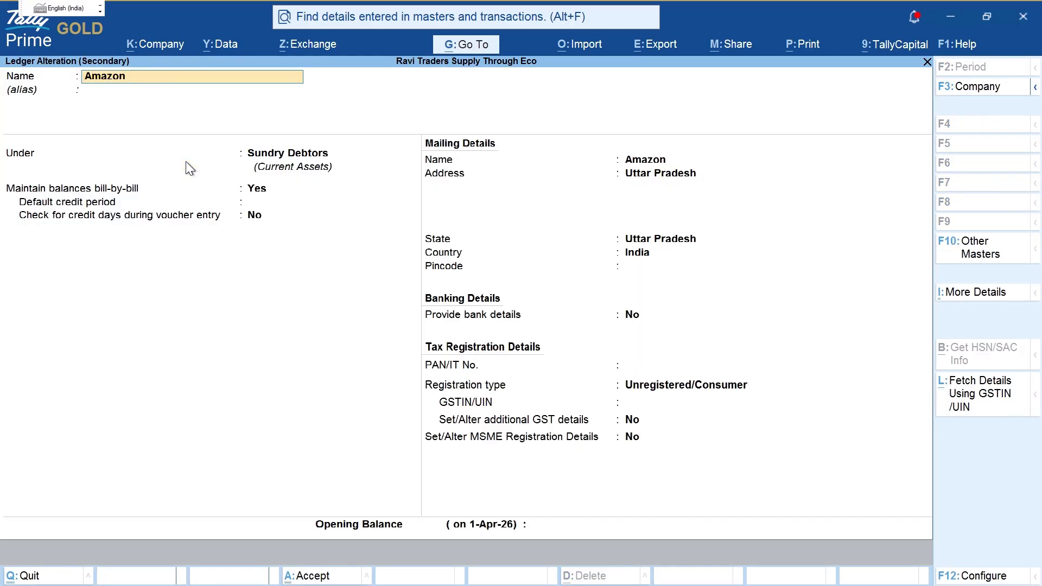
key(ctrl+i)
key(Down)
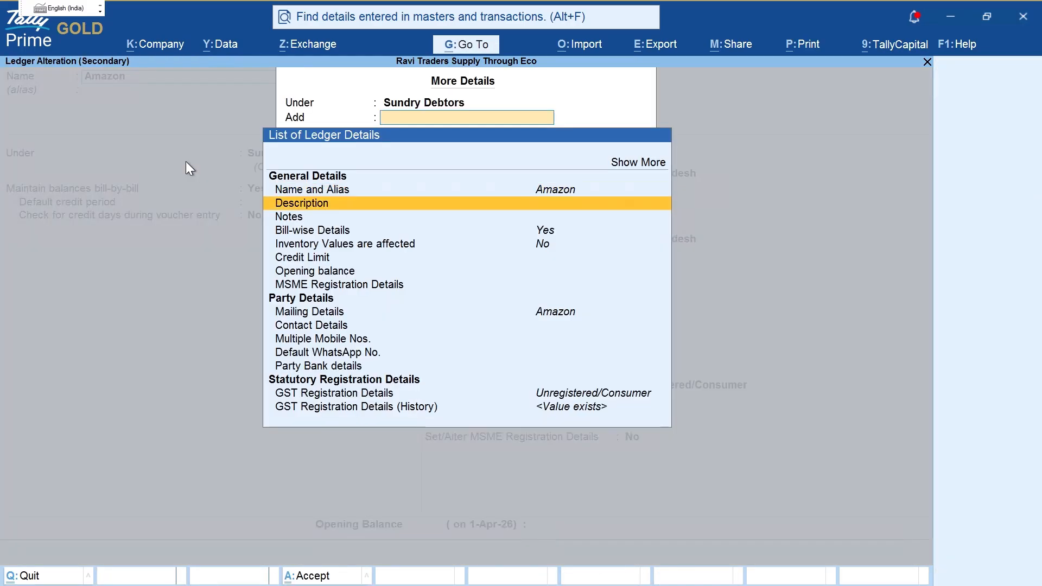
key(Down)
key(Down)
key(Down)
key(Down)
key(Down)
key(Down)
key(Down)
key(Down)
key(Down)
key(Down)
key(Down)
key(Down)
key(Down)
key(Return)
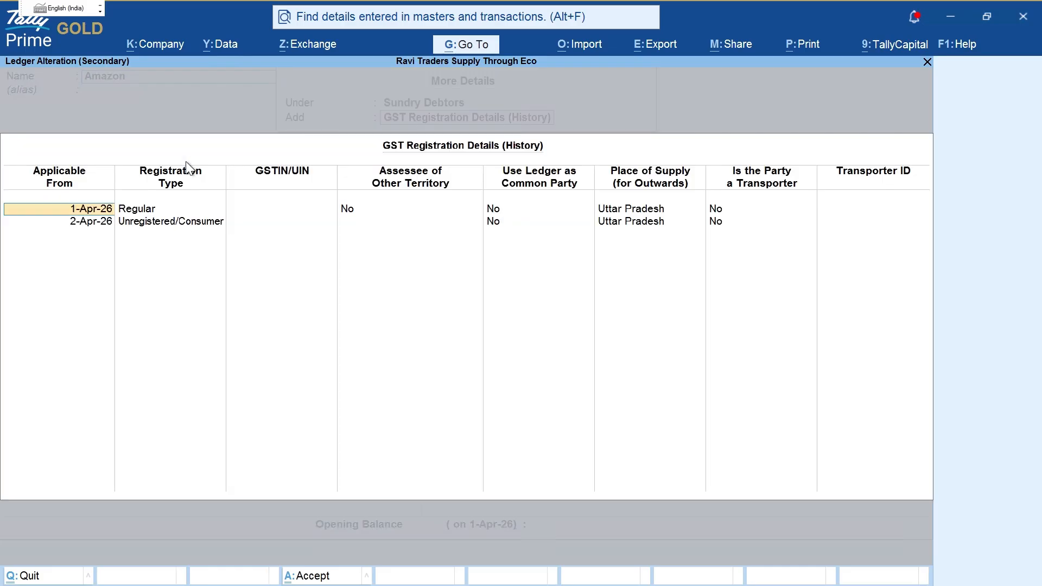
key(ctrl+2)
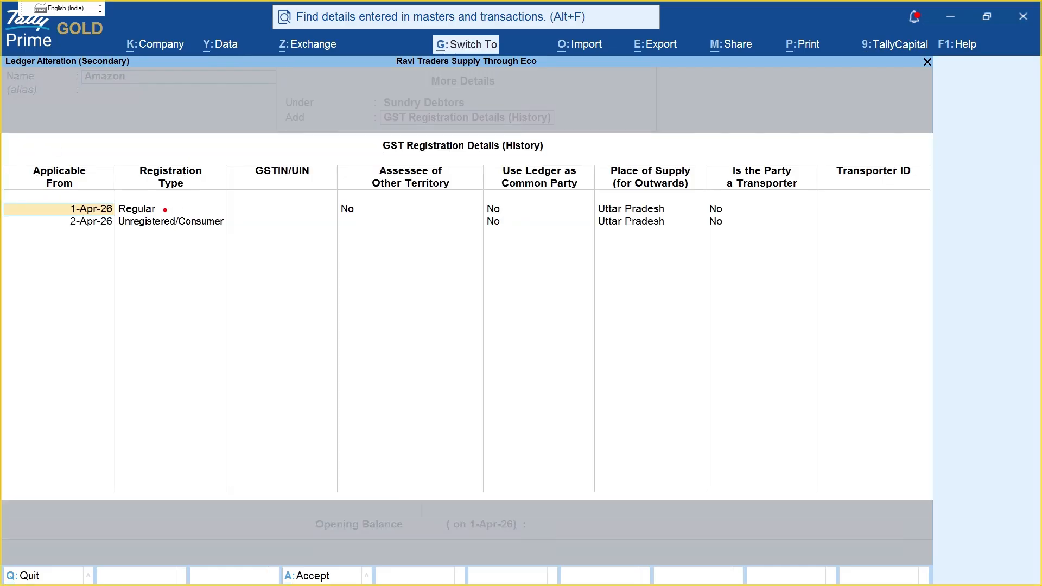
drag(164, 210, 245, 209)
drag(77, 236, 225, 235)
key(Escape)
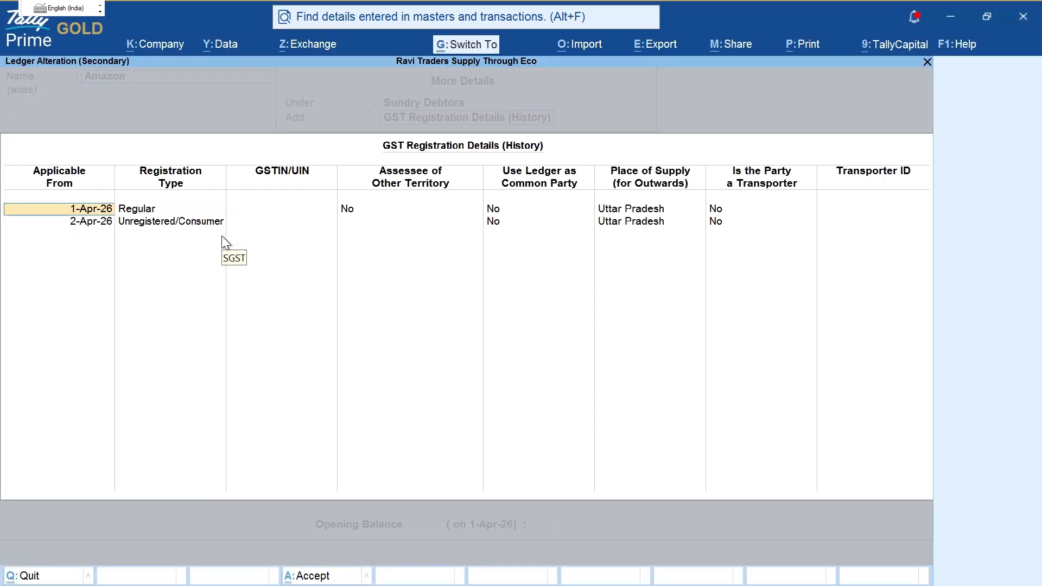
Step: Delete the 1-Apr-26 Regular entry, keep Unregistered/Consumer from 1-Apr-26, and save the voucher
key(ctrl+d)
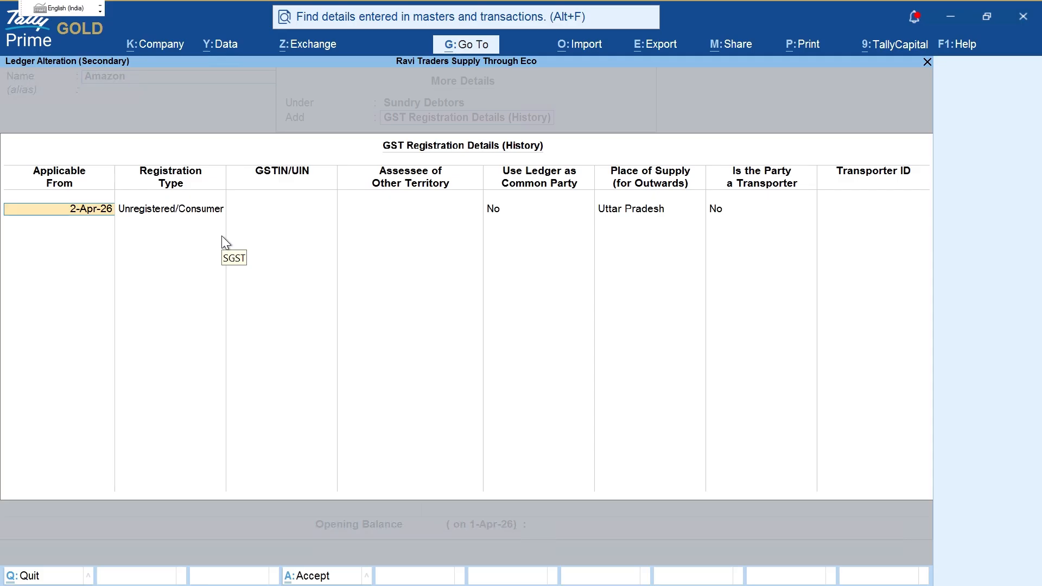
text(1-)
key(Return)
key(Return)
key(Return)
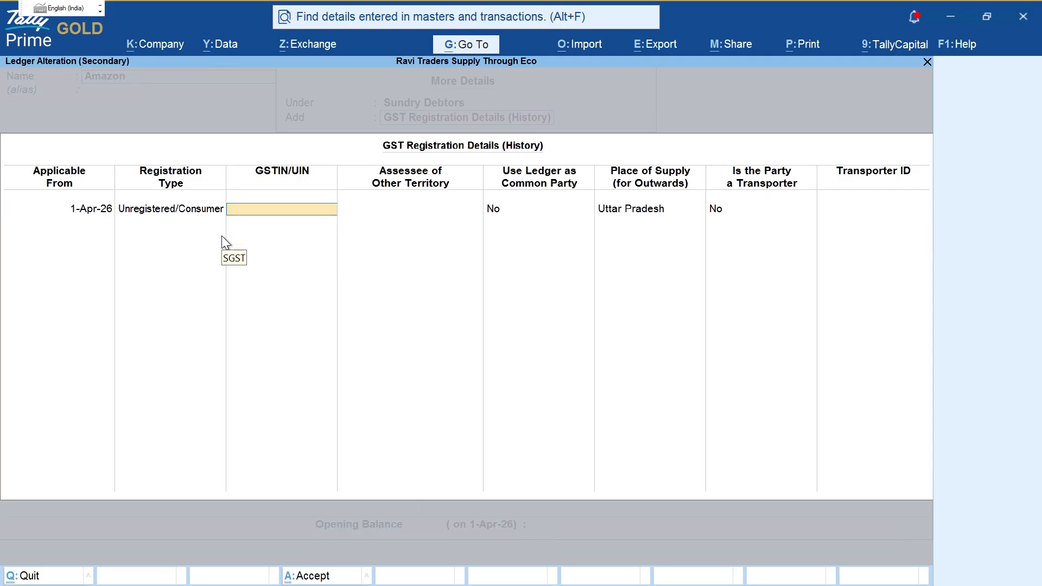
key(ctrl+a)
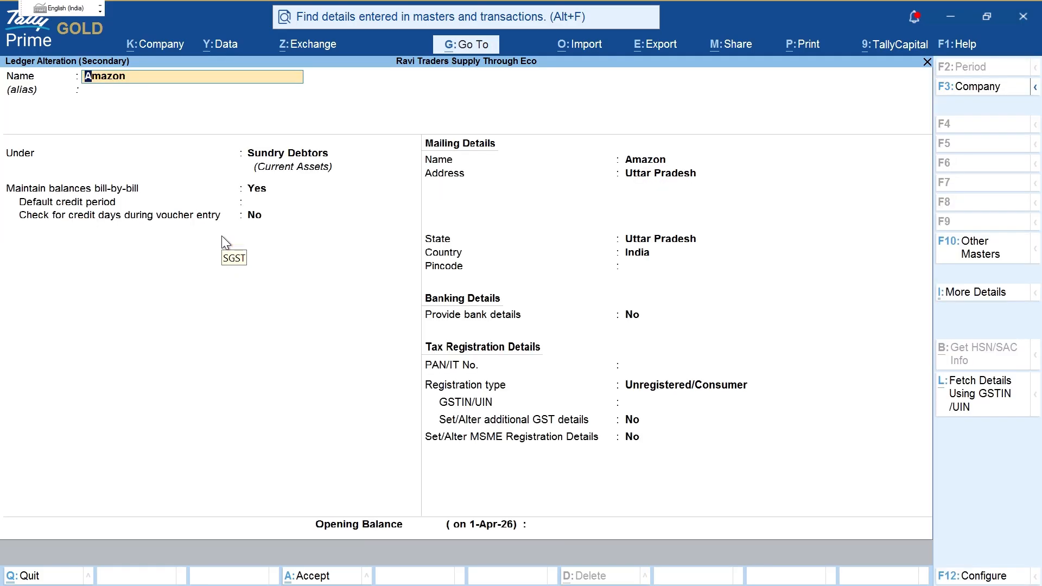
key(ctrl+a)
key(ctrl+a)
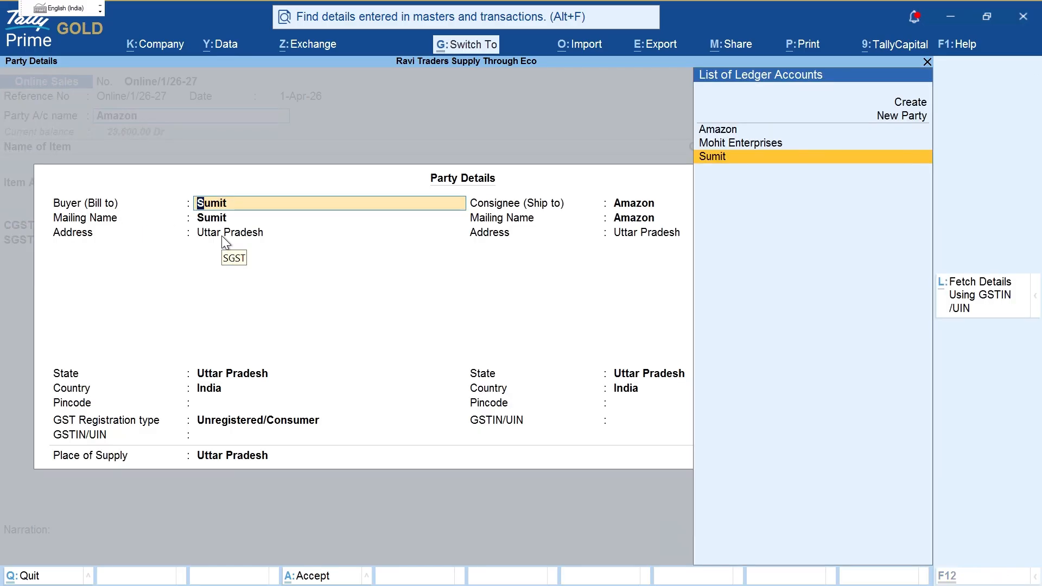
key(ctrl+a)
key(ctrl+a)
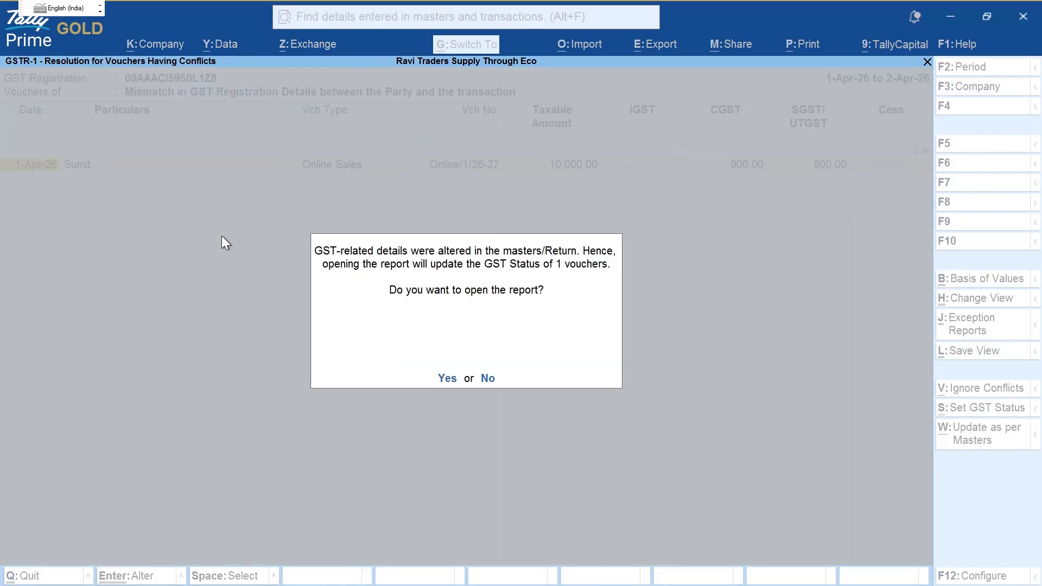
key(y)
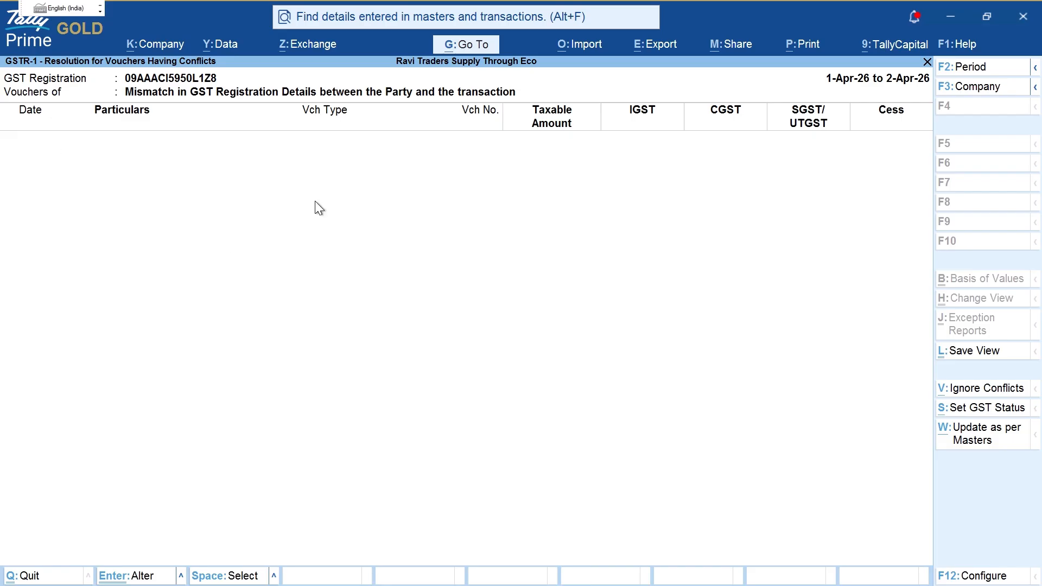
Step: Confirm Mohit Enterprises appears under GSTR-1 B2B Invoices
key(Escape)
key(Escape)
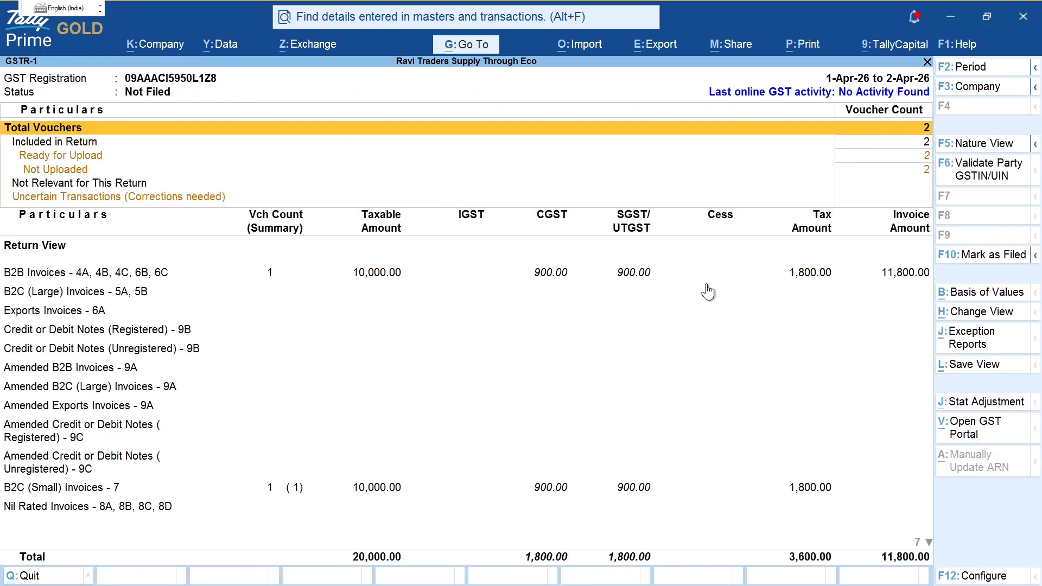
key(ctrl)
mouse_move(260, 197)
mouse_down()
mouse_move(943, 196)
mouse_move(882, 205)
mouse_move(947, 189)
mouse_up()
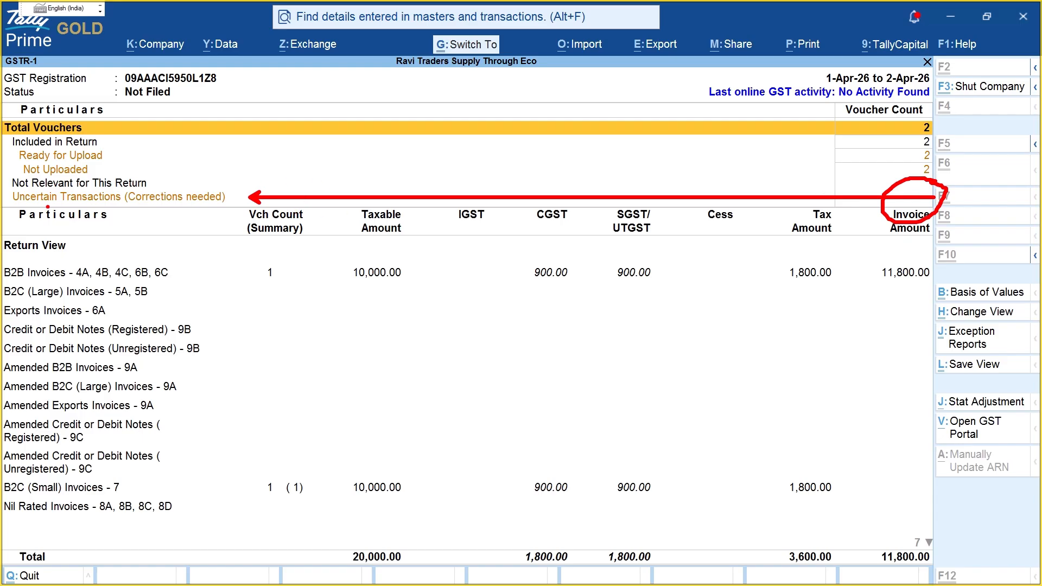
drag(47, 207, 215, 208)
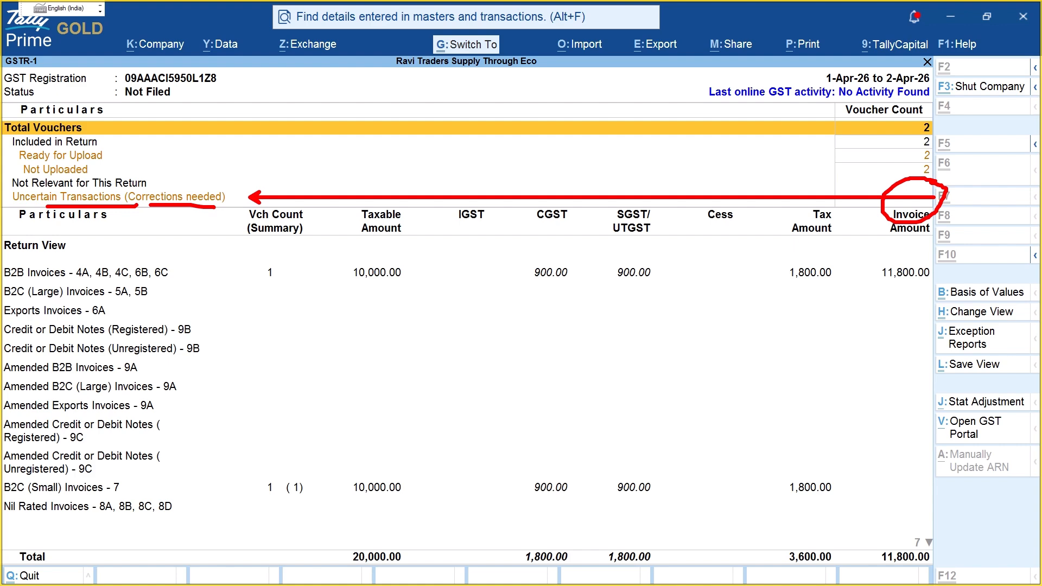
key(Escape)
key(Down)
key(Down)
key(Down)
key(Down)
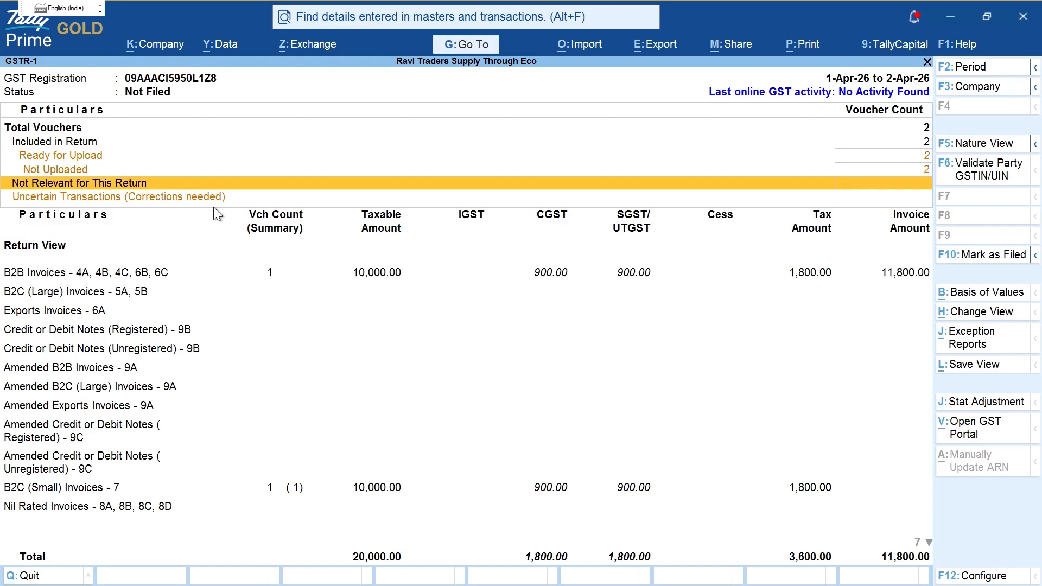
key(Up)
key(Return)
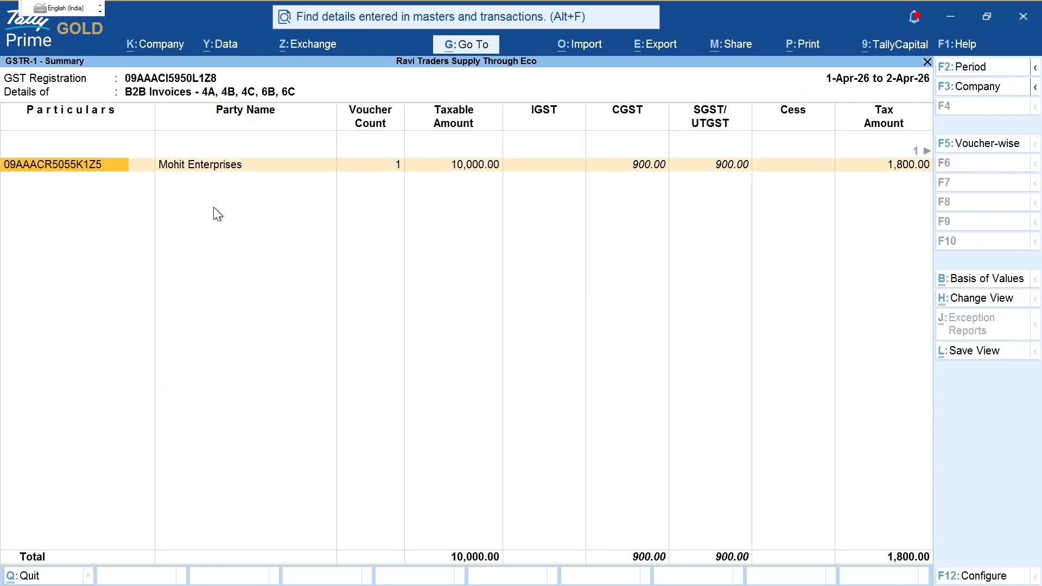
key(ctrl+2)
mouse_move(186, 136)
mouse_down()
mouse_move(153, 153)
mouse_move(254, 179)
mouse_move(181, 129)
mouse_up()
drag(162, 184, 272, 181)
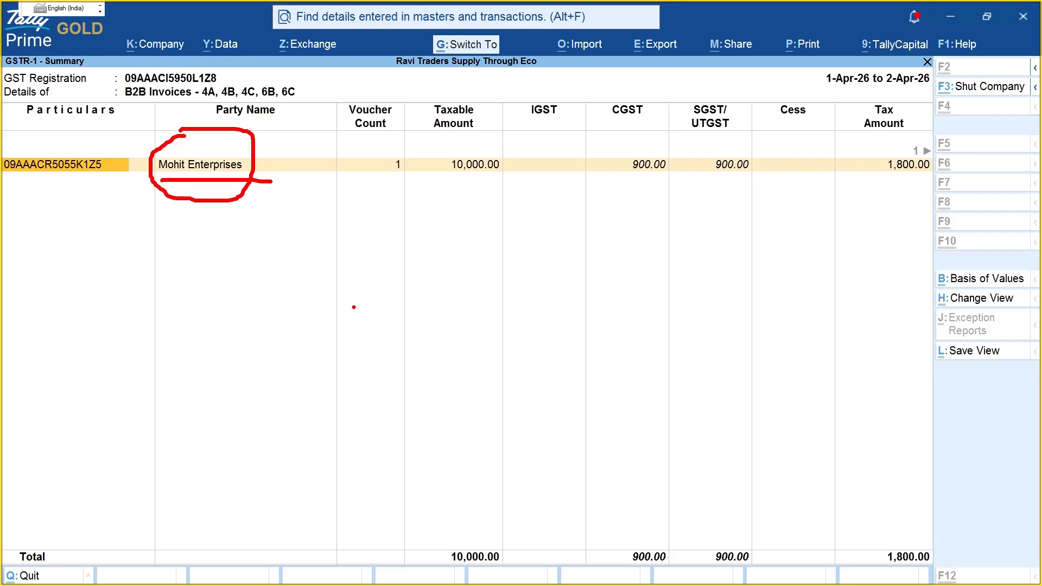
mouse_move(389, 278)
mouse_down()
mouse_move(403, 353)
mouse_move(429, 293)
mouse_move(436, 323)
mouse_up()
mouse_move(445, 299)
mouse_down()
mouse_move(456, 335)
mouse_move(476, 306)
mouse_move(458, 310)
mouse_up()
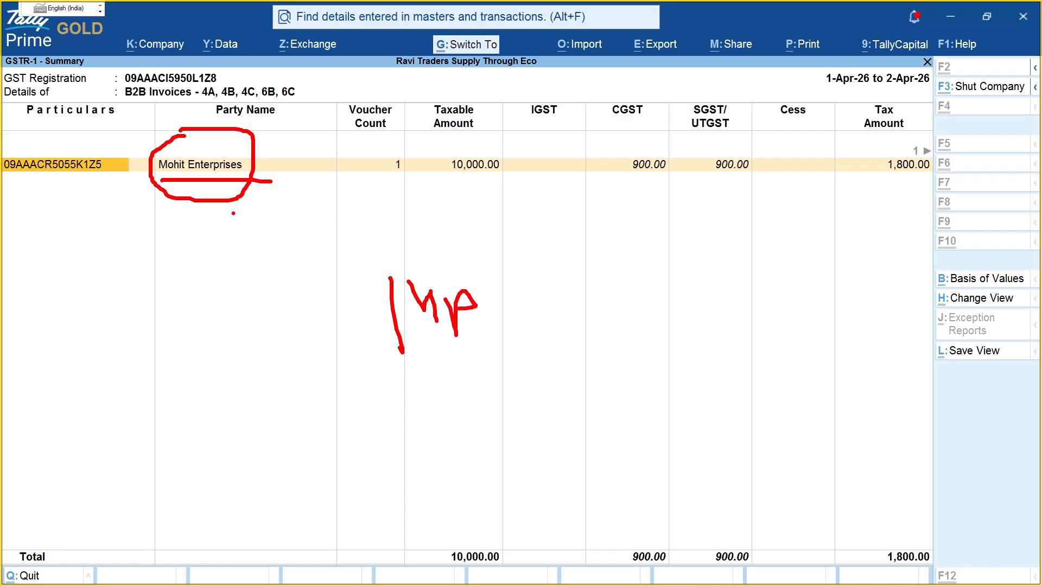
key(Escape)
key(Escape)
Step: Confirm Online/1/26-27 is listed under B2C (Small) Invoices at Uttar Pradesh 18%
key(Down)
key(Down)
key(Down)
key(Down)
key(Down)
key(Down)
key(Down)
key(Down)
key(Down)
key(Down)
key(Down)
key(Down)
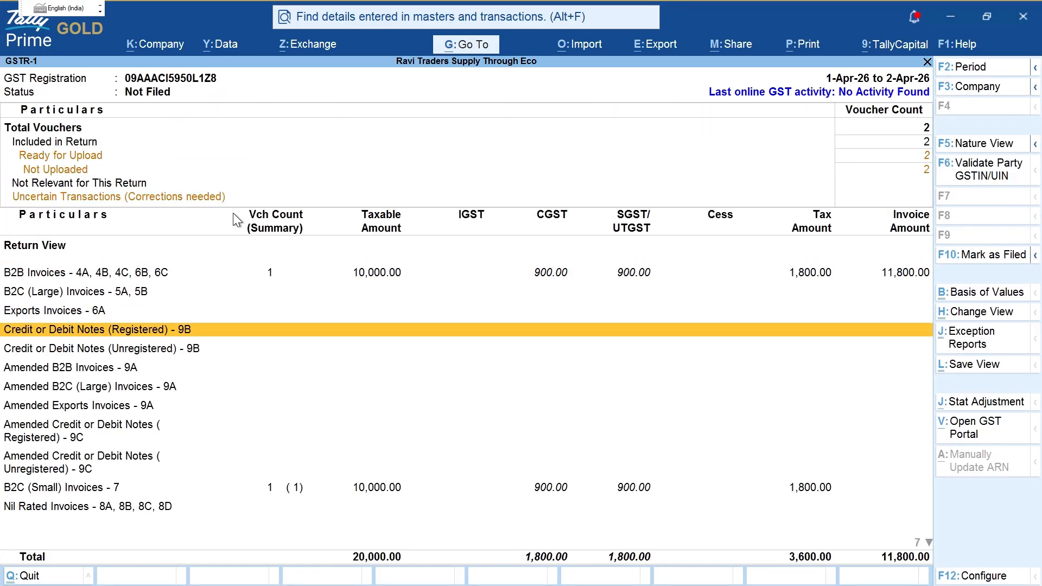
key(Up)
key(Up)
key(Return)
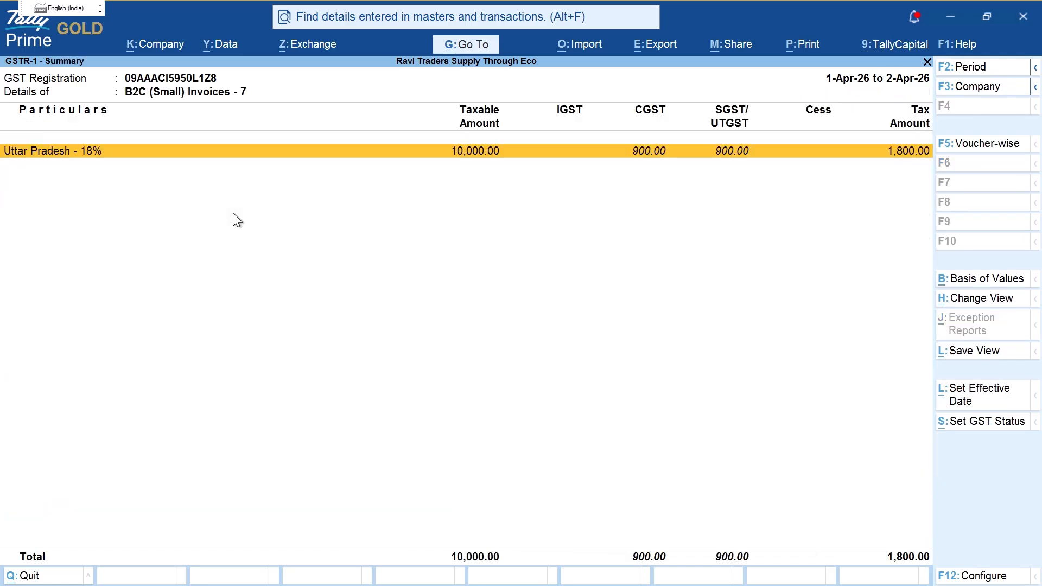
key(Return)
key(ctrl+2)
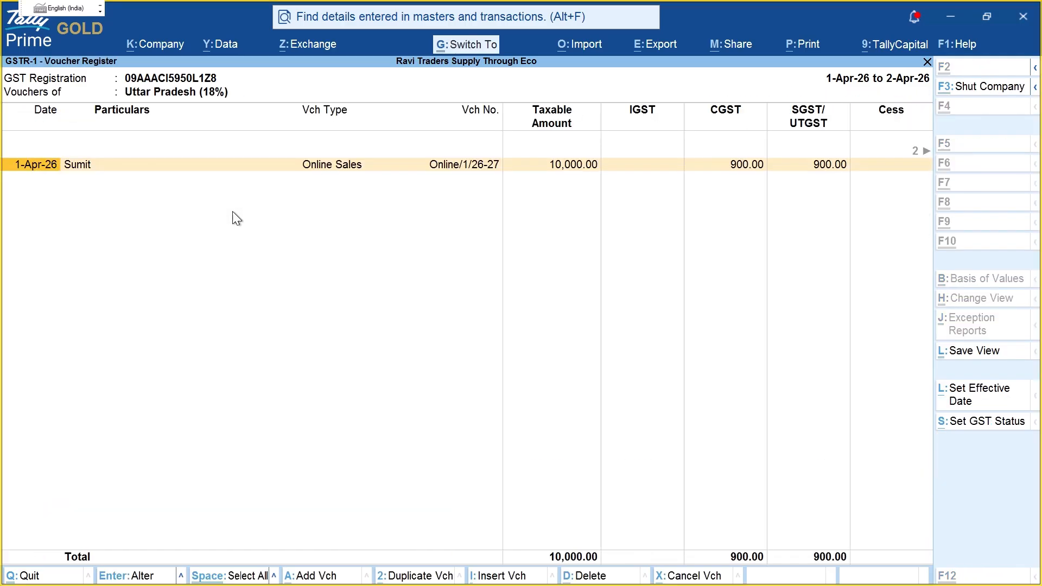
drag(23, 180, 111, 178)
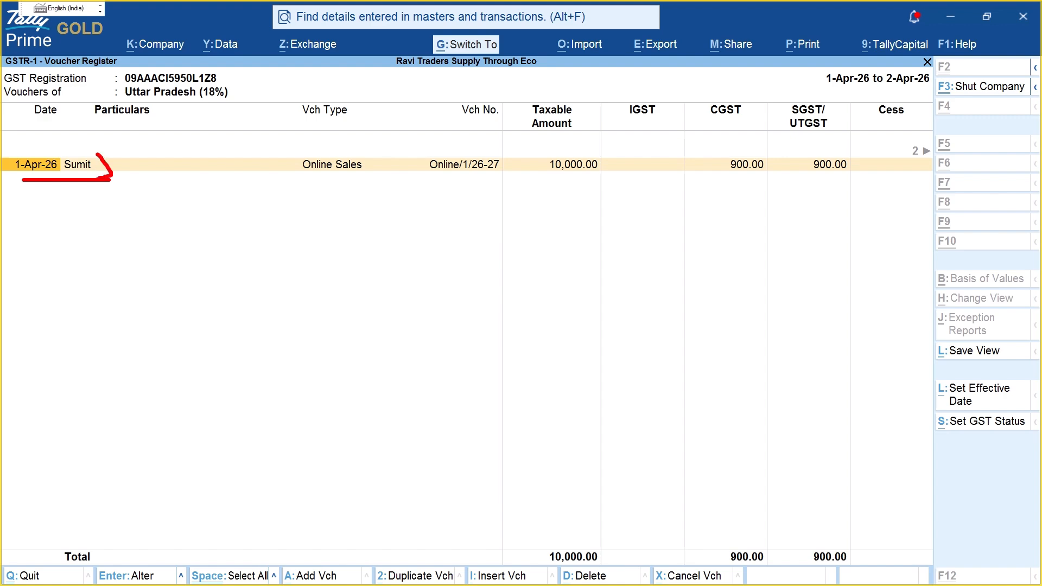
drag(448, 179, 544, 181)
drag(624, 188, 755, 193)
drag(780, 194, 985, 194)
key(Escape)
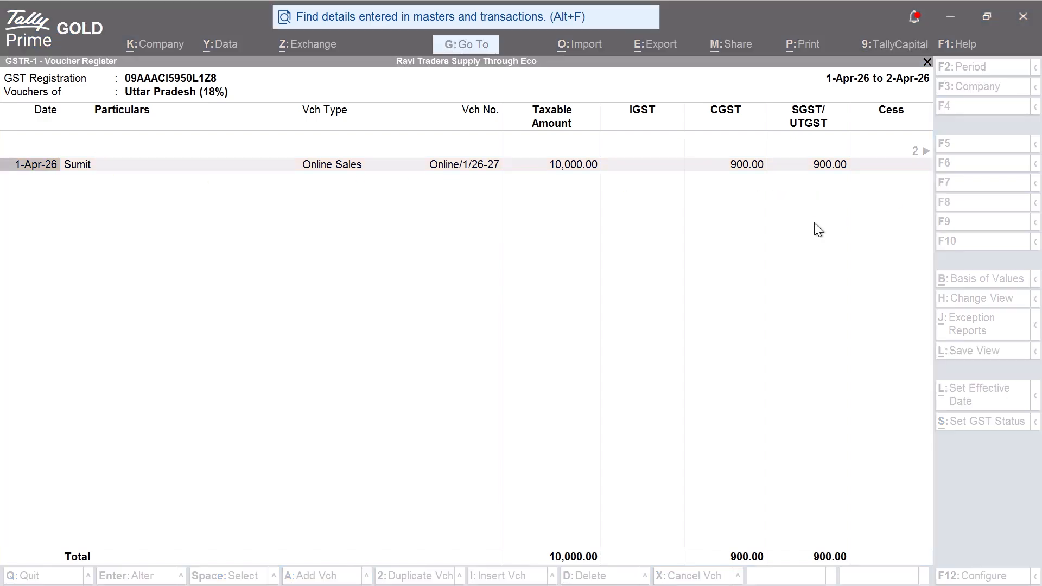
Step: Open GSTR-3B for 1-Apr-26 to 2-Apr-26 and list the 3.1 outward taxable supply vouchers
key(Escape)
key(Escape)
key(Escape)
key(Down)
key(Return)
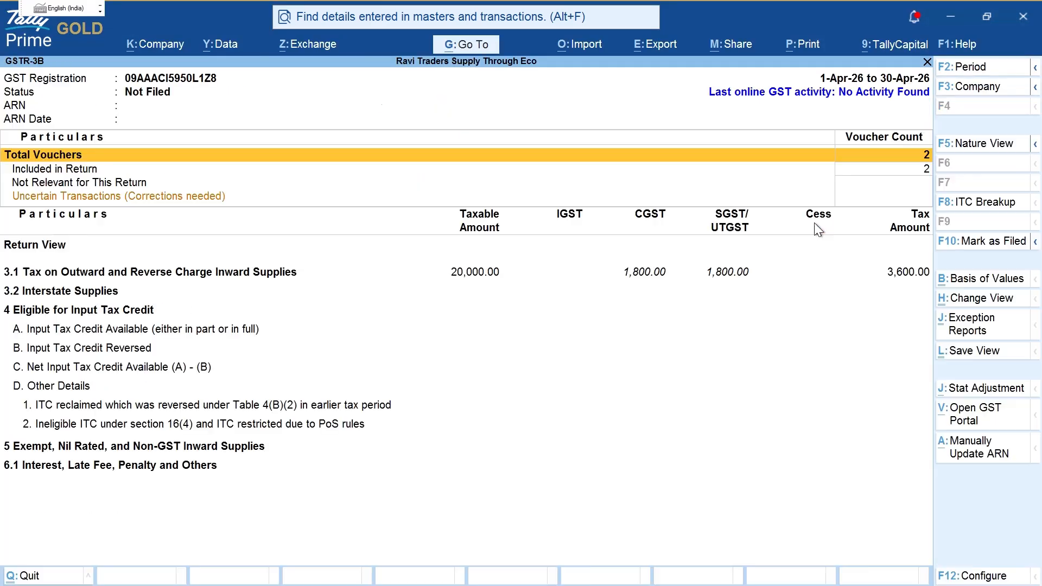
key(F2)
key(Return)
key(Return)
key(Down)
key(Down)
key(Down)
key(Down)
key(Down)
key(Down)
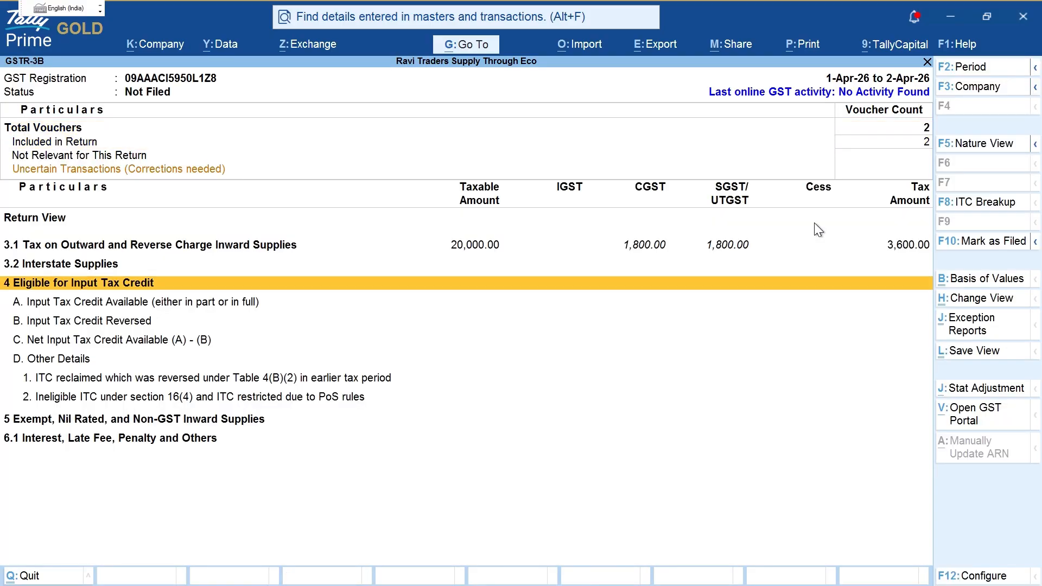
key(Up)
key(Up)
key(Return)
key(Return)
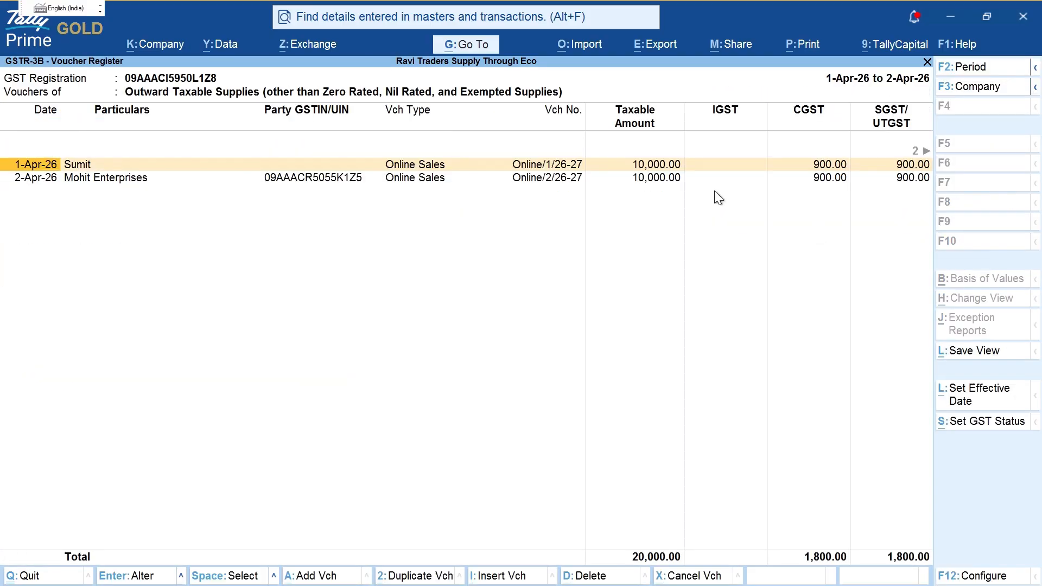
Step: Mark the 20,000.00 taxable total with 1,800.00 each CGST and SGST, then exit
key(ctrl)
drag(101, 163, 181, 139)
mouse_move(159, 178)
mouse_down()
mouse_move(219, 169)
mouse_move(346, 195)
mouse_up()
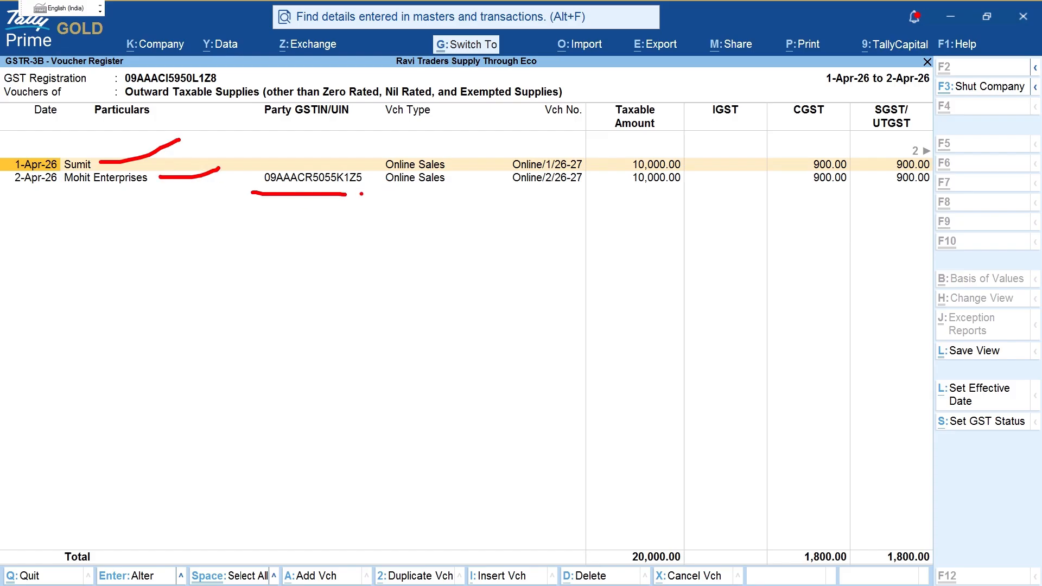
drag(522, 213, 582, 210)
mouse_move(586, 164)
mouse_down()
mouse_move(623, 152)
mouse_move(617, 173)
mouse_move(668, 189)
mouse_move(704, 186)
mouse_up()
drag(640, 506, 672, 553)
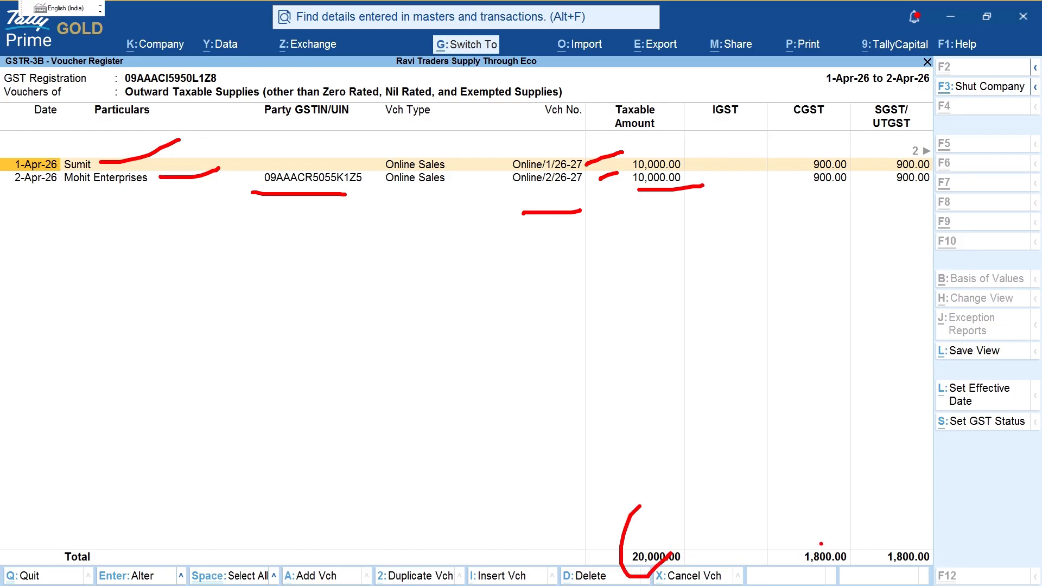
drag(768, 526, 907, 556)
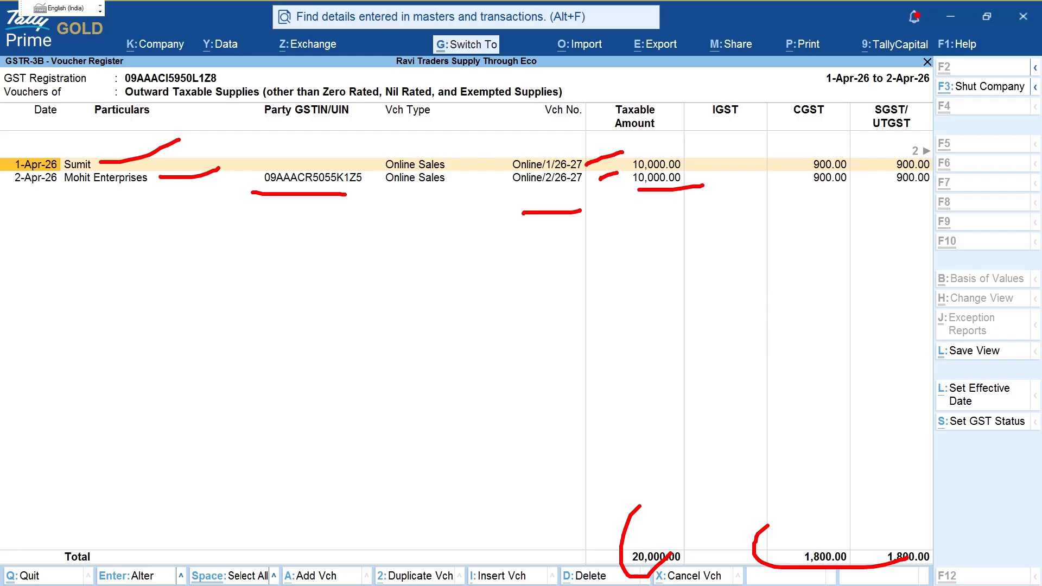
key(Escape)
key(Escape)
key(Escape)
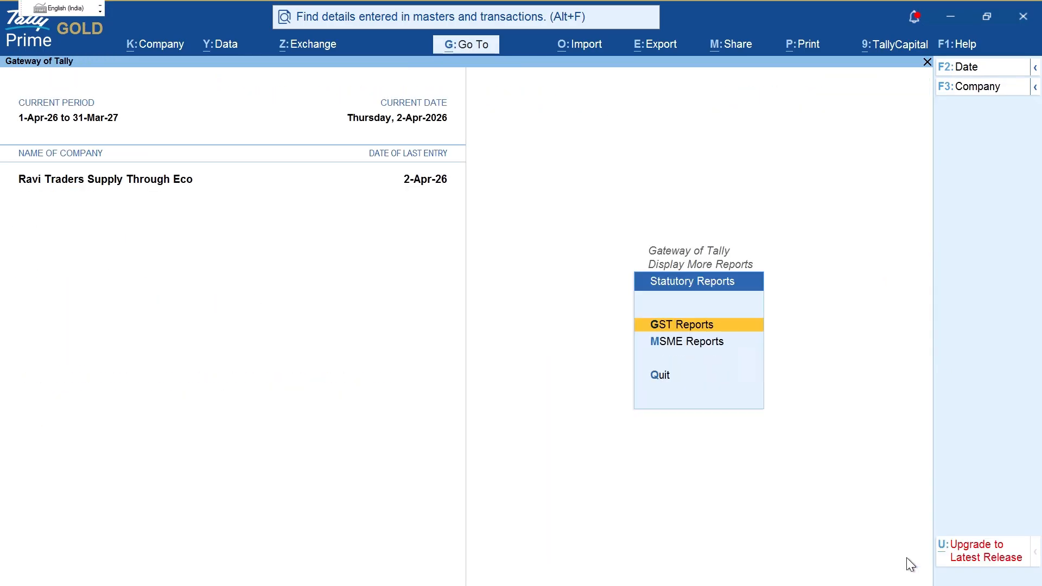
key(Escape)
key(Escape)
key(Escape)
key(Escape)
Step: Review the case note for Amazon's Rs.1000 platform charges bill at 18% GST
key(alt+Tab)
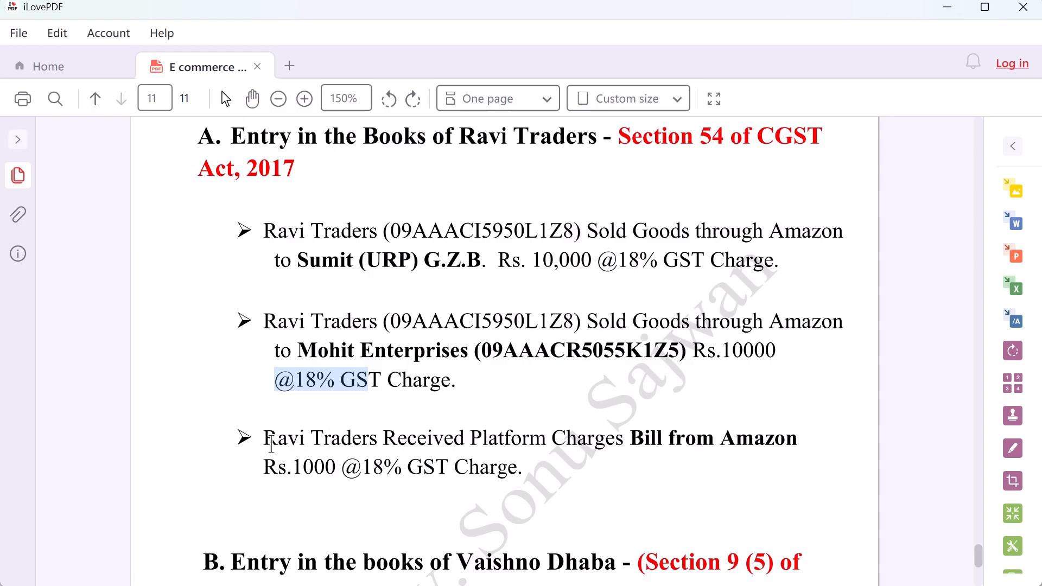
drag(271, 442, 766, 440)
click(346, 466)
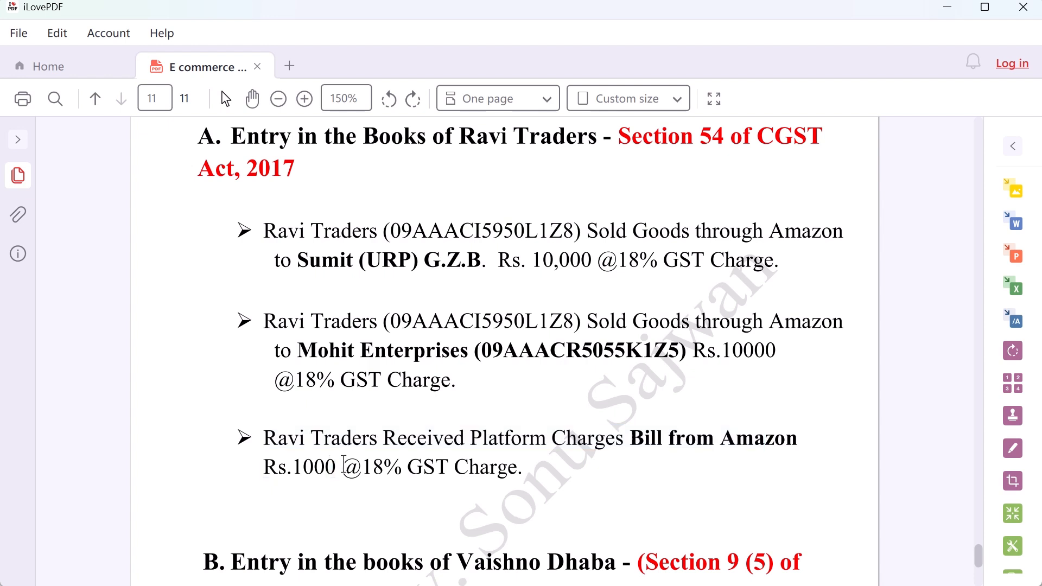
double_click(345, 465)
drag(386, 466, 348, 470)
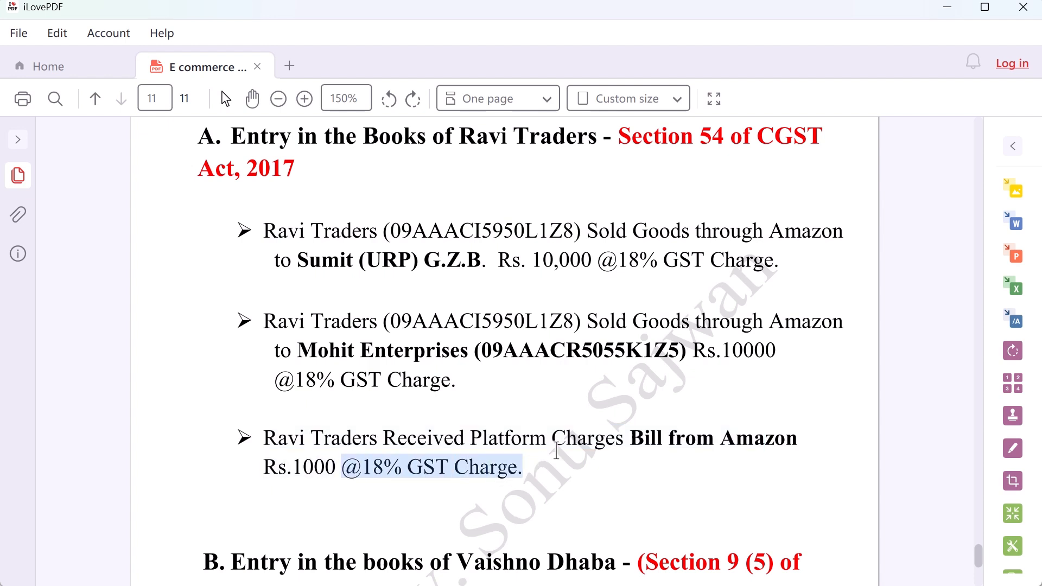
drag(471, 440, 571, 441)
Step: After rechecking the Platform charges note, open blank Journal voucher No. 1 dated 2-Apr-26
key(alt+Tab)
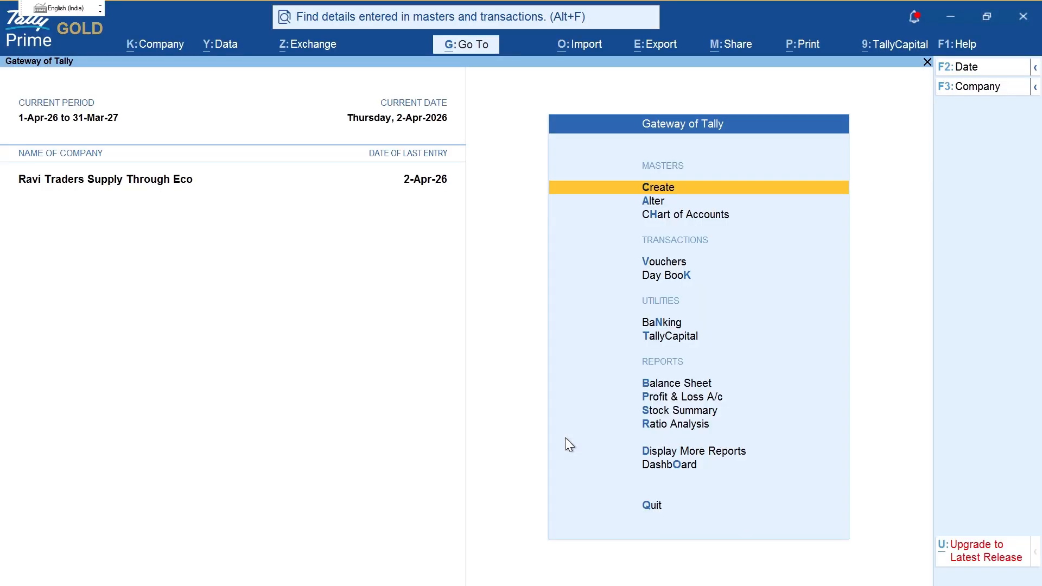
key(v)
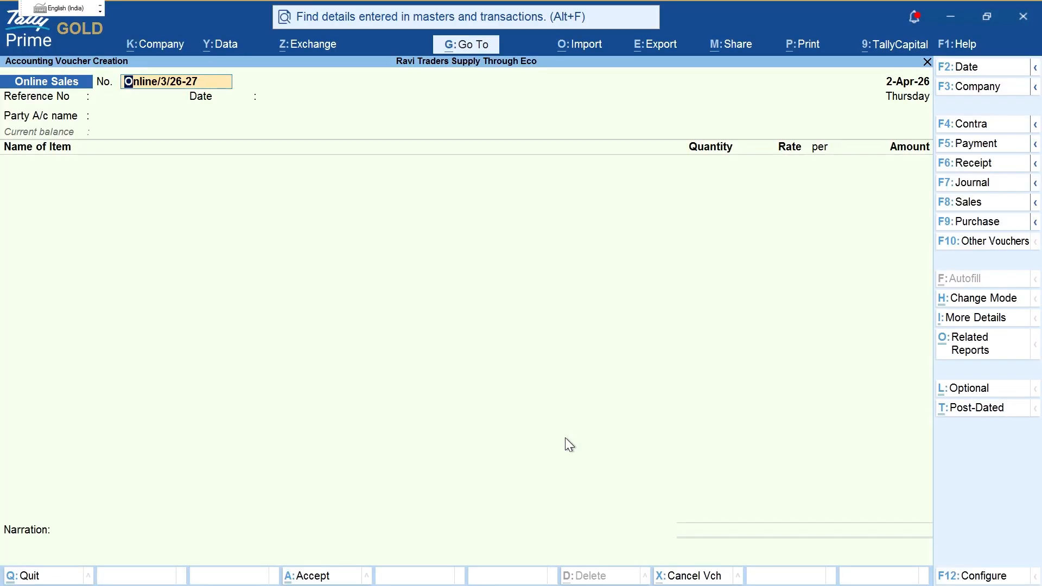
key(F9)
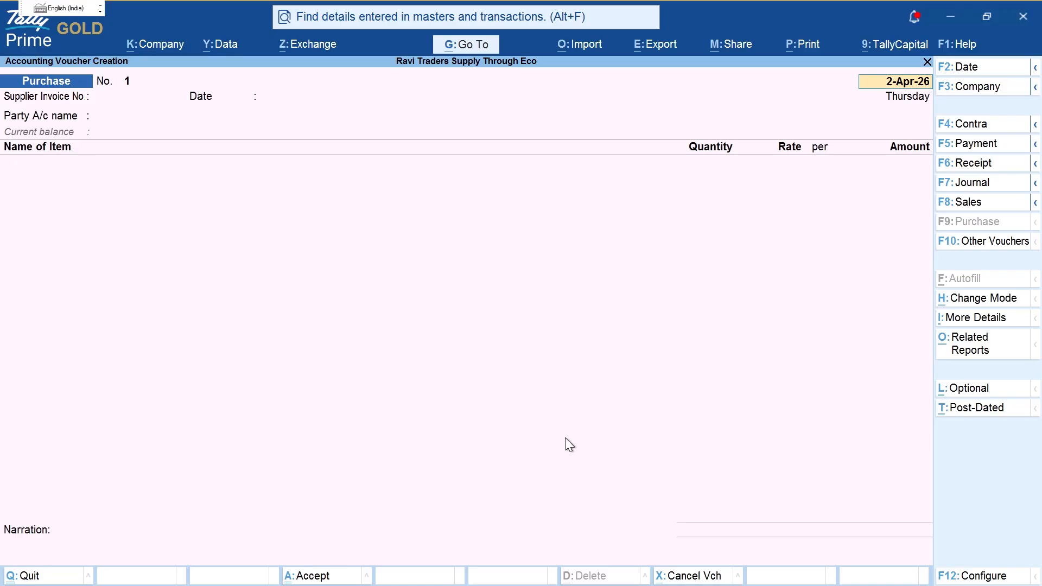
key(alt+Tab)
drag(471, 437, 546, 439)
key(alt+Tab)
key(F7)
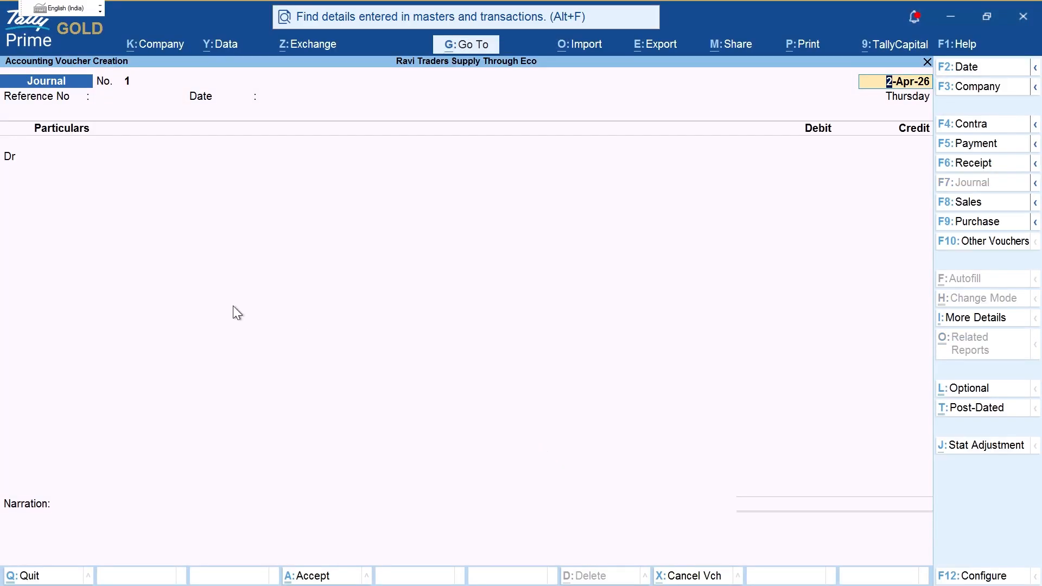
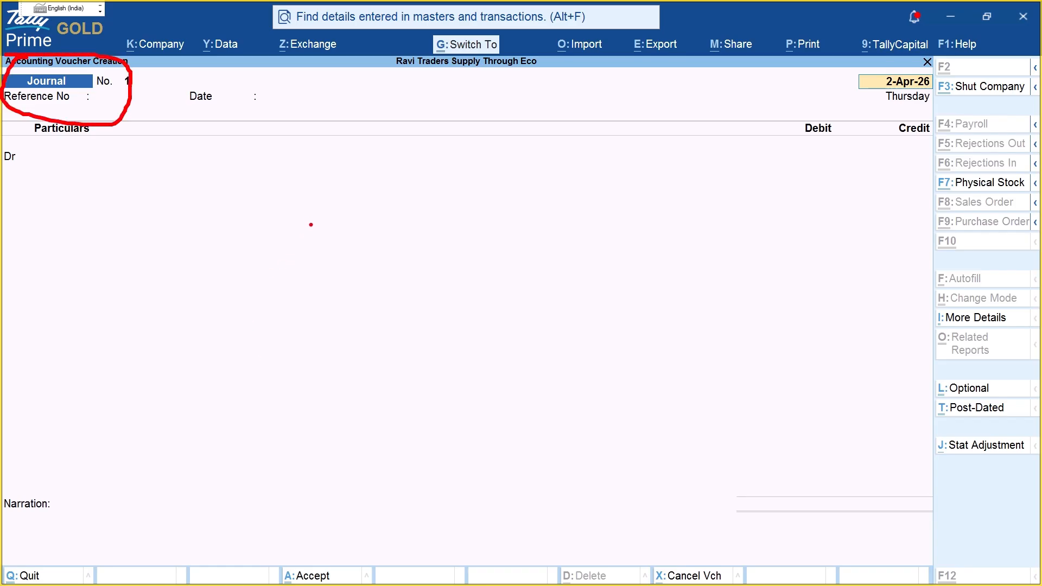
Step: Mark up the Amazon platform charges case details on screen
mouse_move(311, 219)
mouse_down()
mouse_move(315, 264)
mouse_move(349, 293)
mouse_up()
mouse_move(377, 252)
mouse_down()
mouse_move(385, 251)
mouse_move(373, 289)
mouse_up()
mouse_move(418, 250)
mouse_down()
mouse_move(422, 295)
mouse_move(461, 246)
mouse_up()
drag(300, 335, 311, 367)
drag(276, 327, 347, 320)
drag(338, 348, 362, 373)
drag(335, 340, 356, 376)
drag(425, 337, 424, 370)
drag(338, 443, 344, 477)
drag(317, 426, 382, 419)
mouse_move(376, 427)
mouse_down()
mouse_move(368, 464)
mouse_move(394, 457)
mouse_up()
drag(419, 423, 424, 492)
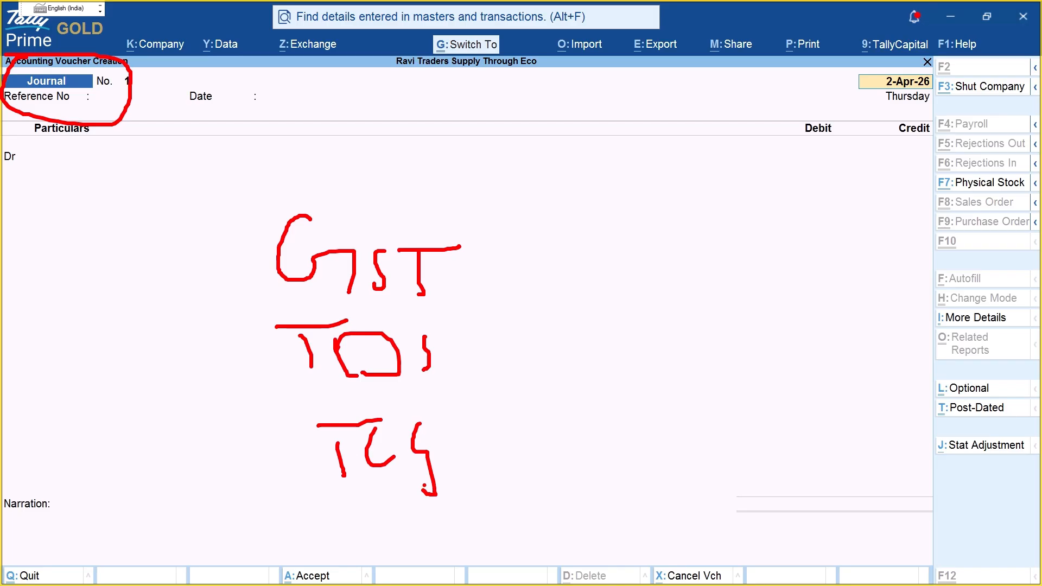
mouse_move(415, 210)
mouse_down()
mouse_move(540, 542)
mouse_move(311, 549)
mouse_up()
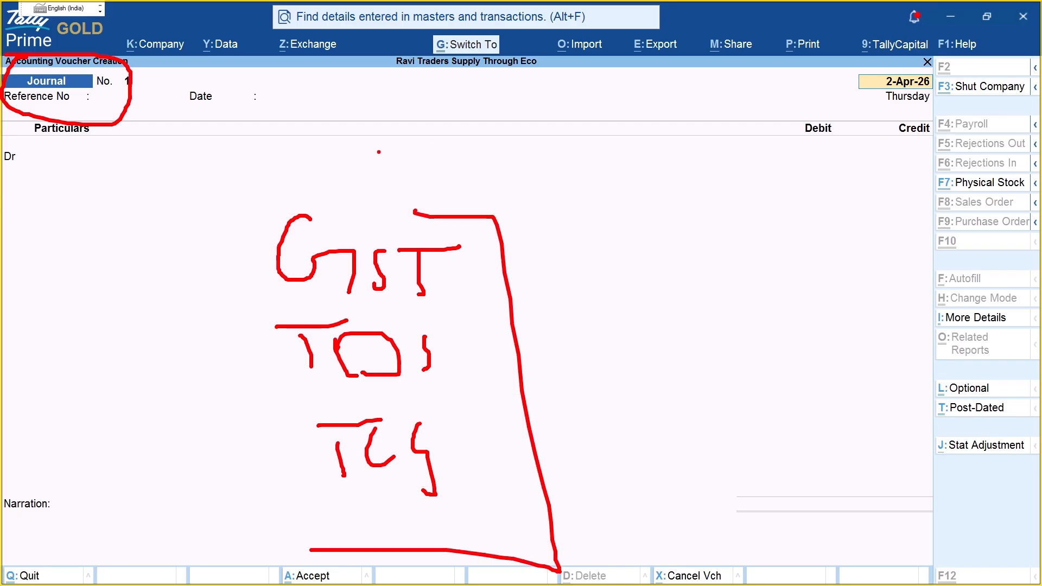
drag(460, 107, 484, 159)
mouse_move(495, 99)
mouse_down()
mouse_move(496, 150)
mouse_move(527, 156)
mouse_move(540, 142)
mouse_up()
mouse_move(548, 120)
mouse_down()
mouse_move(565, 158)
mouse_move(583, 112)
mouse_up()
drag(579, 131, 585, 131)
mouse_move(621, 219)
mouse_down()
mouse_move(652, 211)
mouse_move(643, 197)
mouse_move(659, 207)
mouse_up()
mouse_move(673, 168)
mouse_down()
mouse_move(676, 214)
mouse_move(699, 232)
mouse_up()
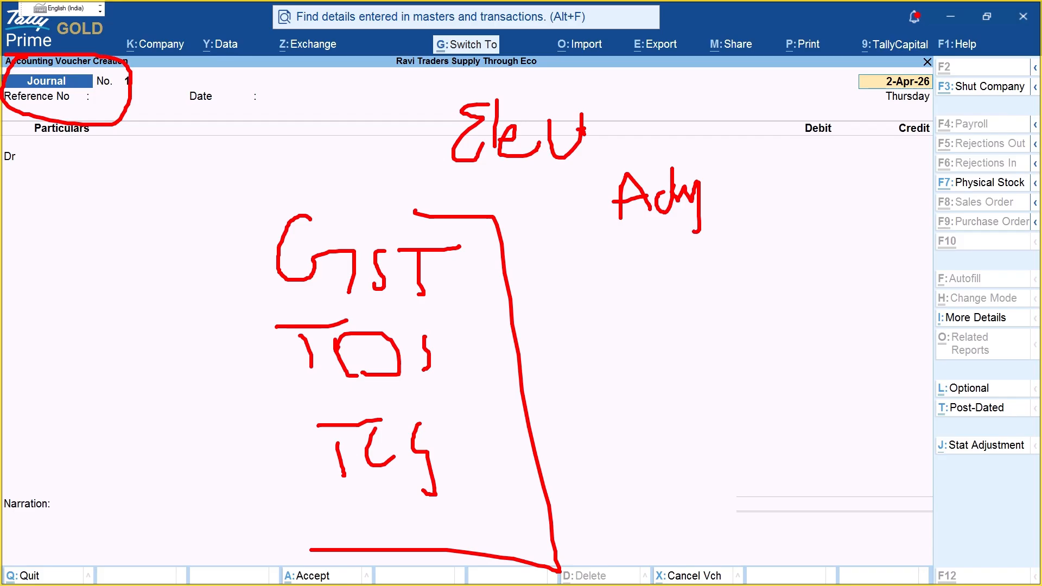
mouse_move(777, 186)
mouse_down()
mouse_move(752, 254)
mouse_move(836, 186)
mouse_move(834, 222)
mouse_up()
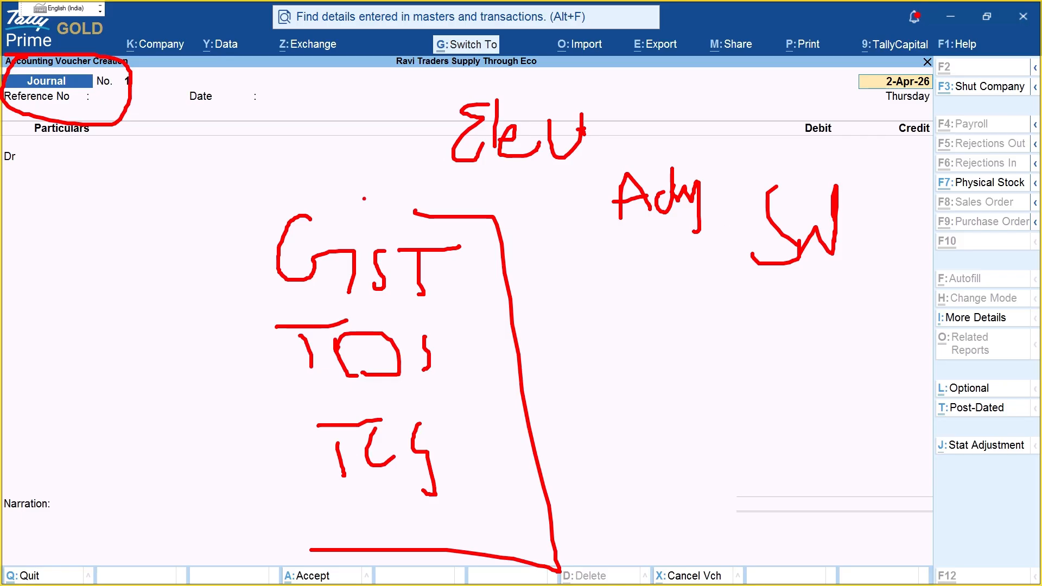
drag(505, 162, 598, 156)
drag(602, 227, 699, 228)
mouse_move(751, 286)
mouse_down()
mouse_move(742, 190)
mouse_move(746, 270)
mouse_up()
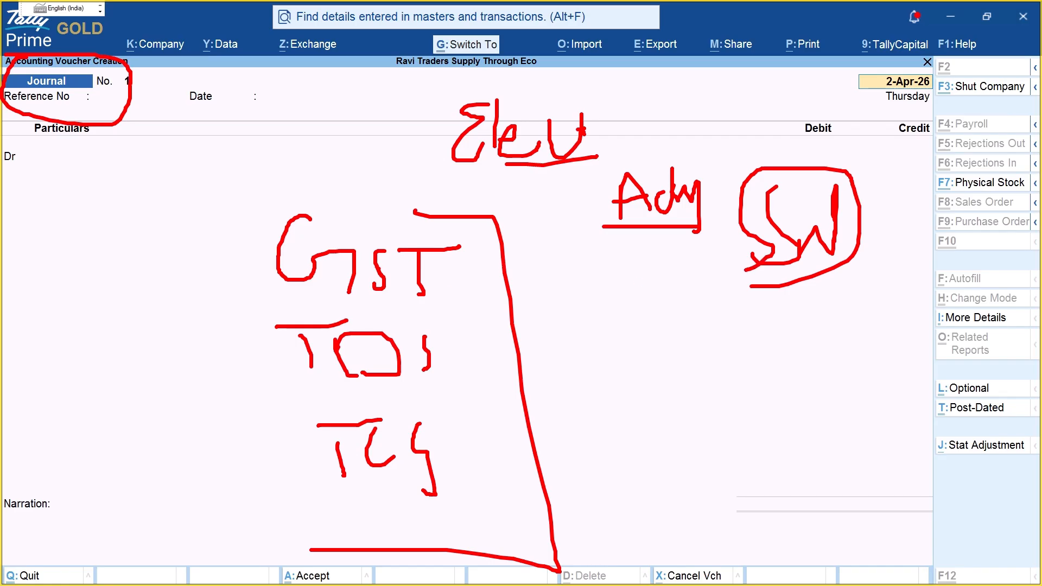
key(Escape)
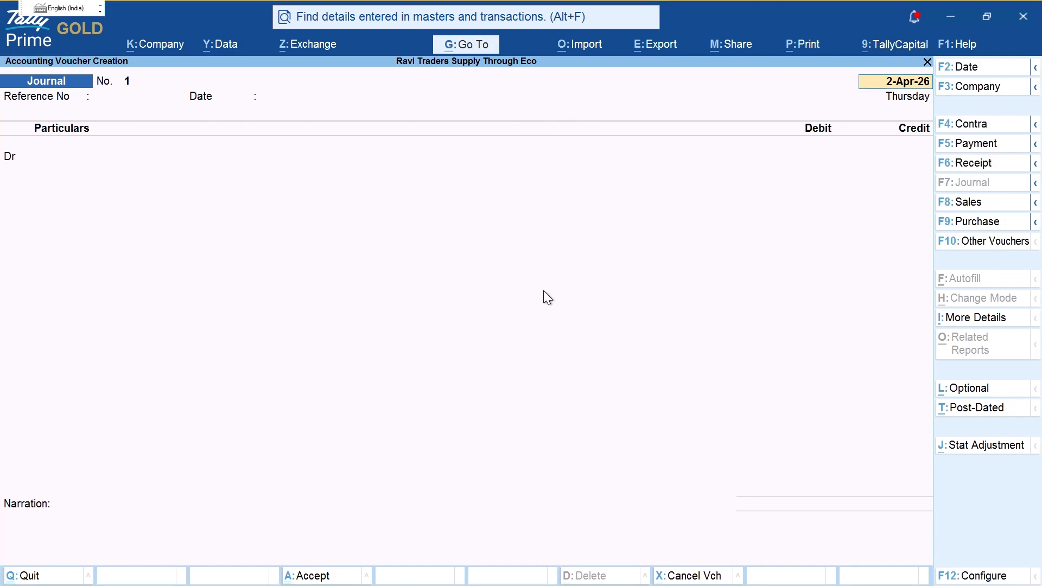
Step: Switch the Journal to a Purchase voucher, annotate it, then leave the entry screen
key(F9)
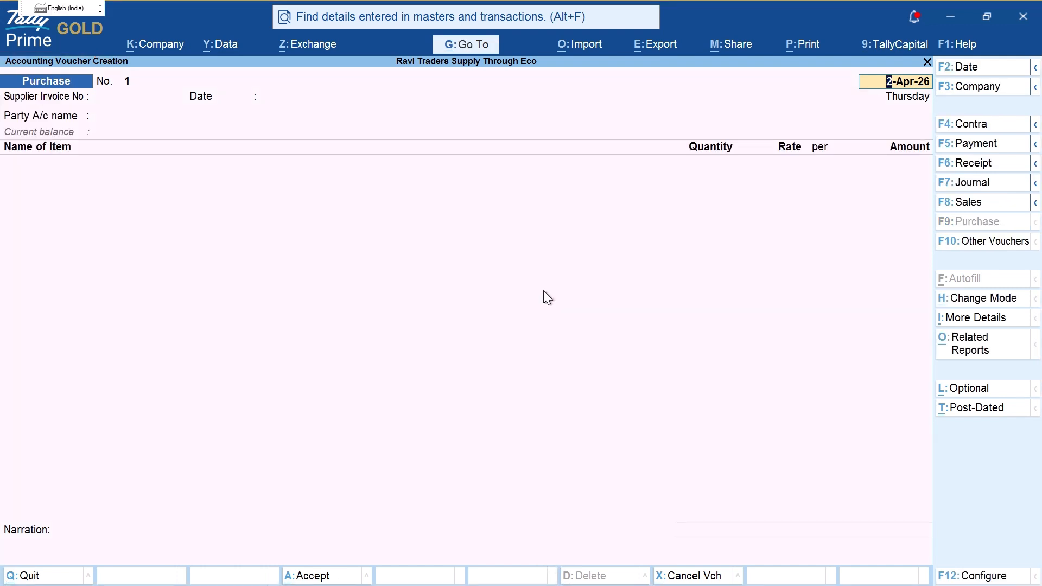
key(ctrl+2)
mouse_move(17, 70)
mouse_down()
mouse_move(11, 81)
mouse_move(91, 66)
mouse_move(44, 61)
mouse_up()
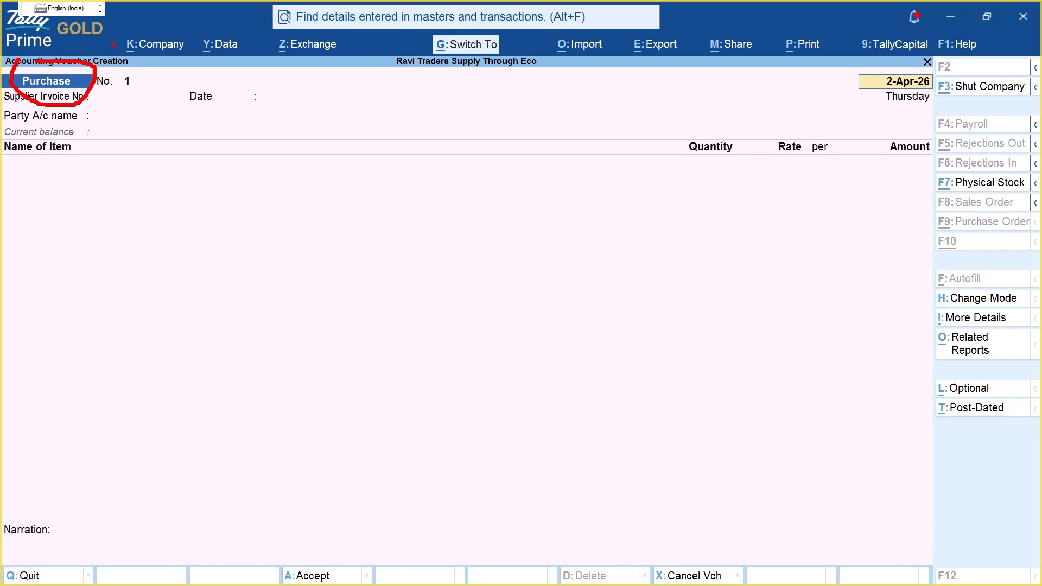
drag(106, 53, 152, 78)
key(Escape)
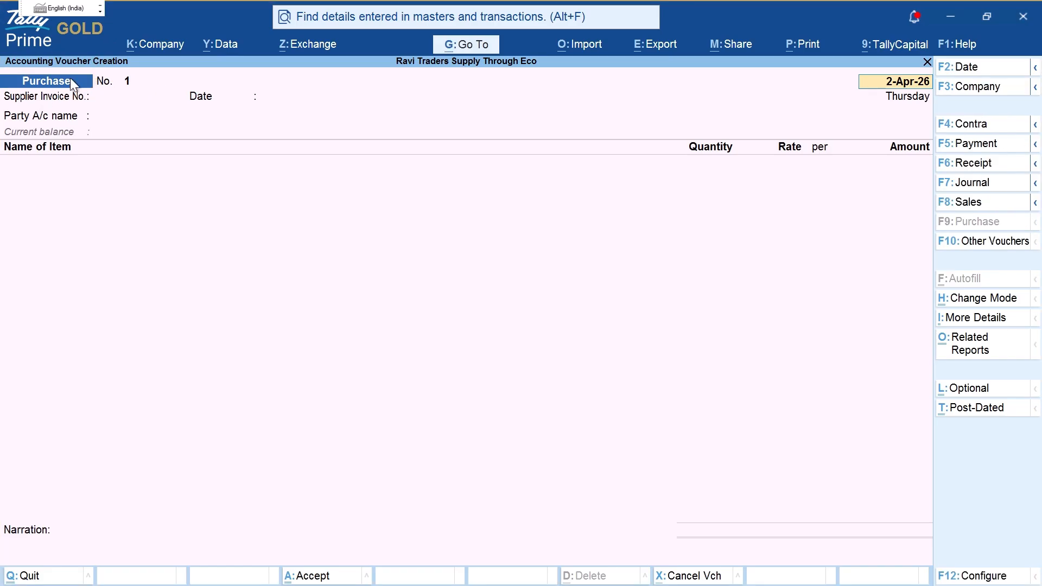
key(Escape)
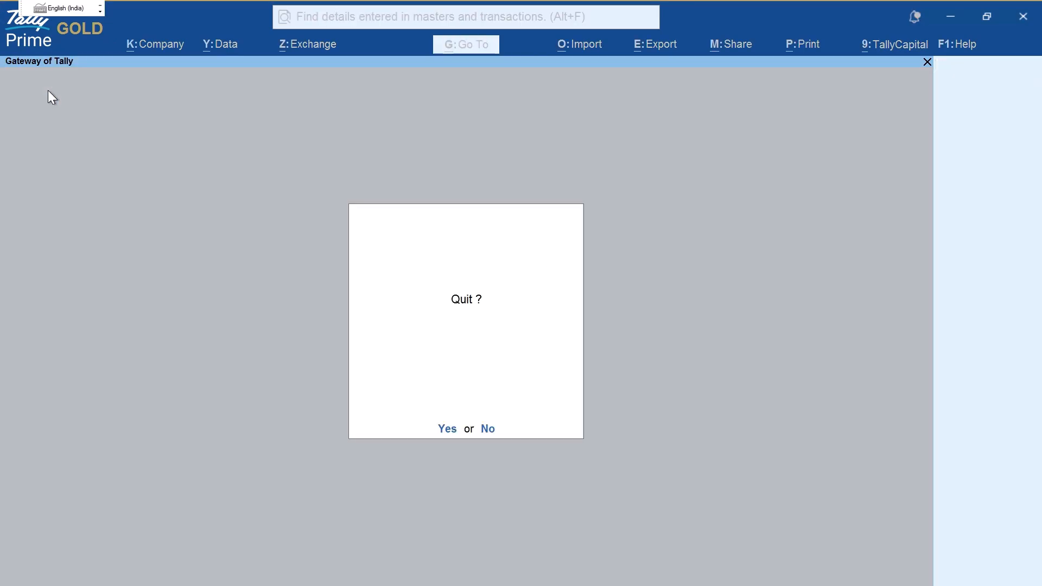
key(n)
Step: Create a 'Purchases Exp' voucher type based on Purchase and save it
key(a)
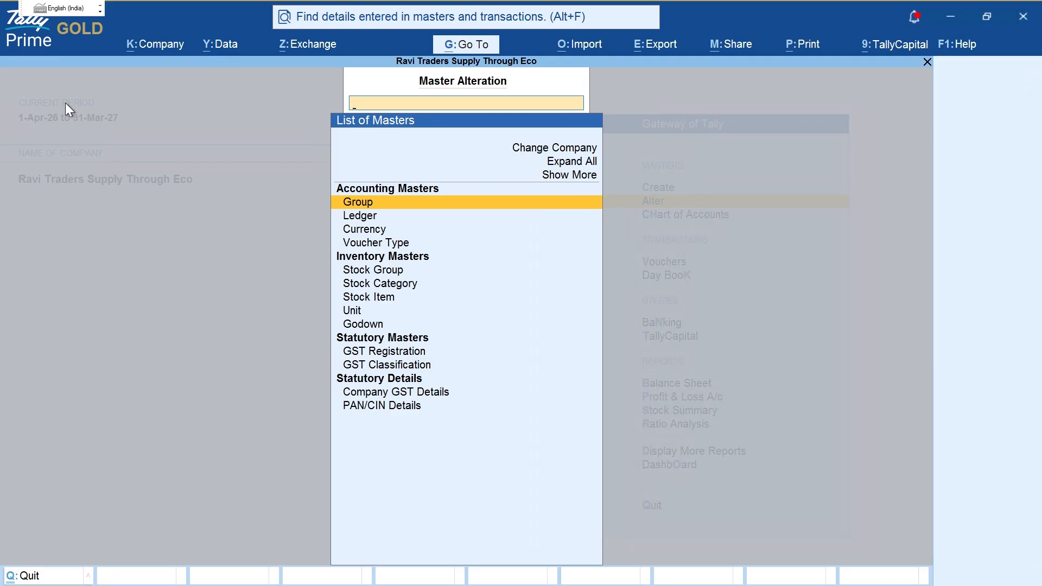
text(Vou)
key(Return)
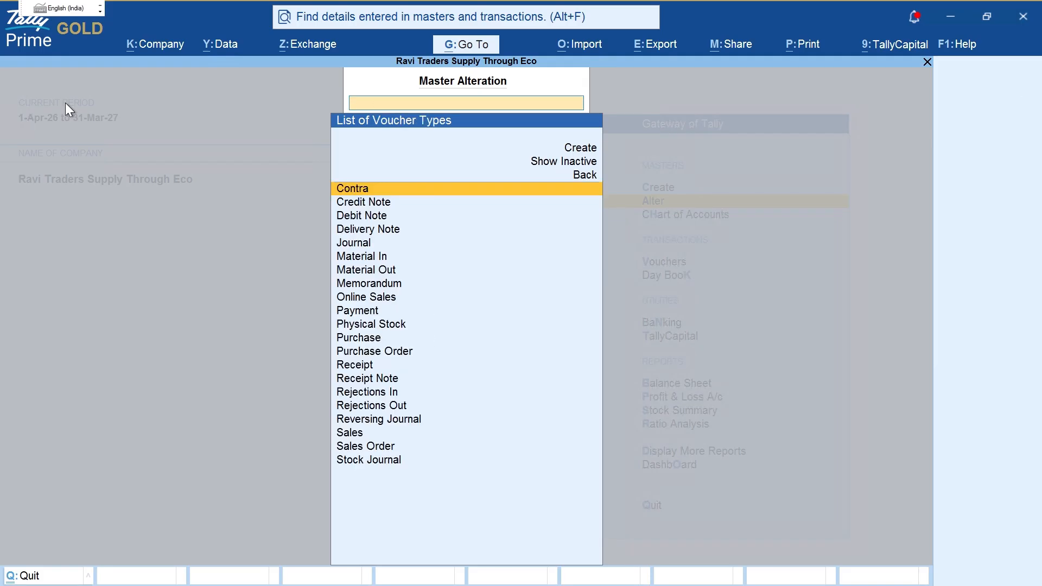
key(Up)
key(Up)
key(Up)
key(Return)
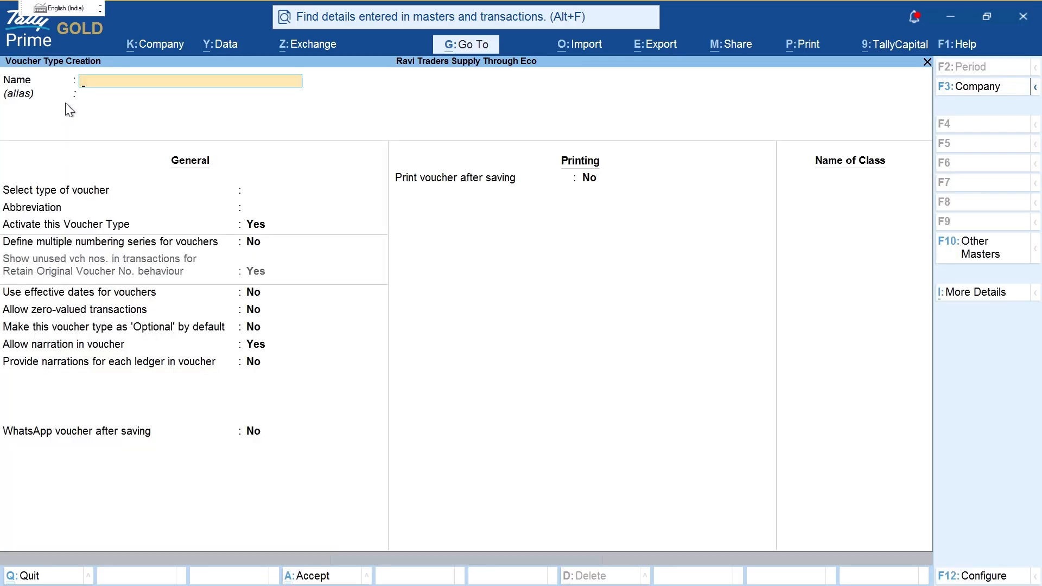
text(Purchases Exp)
key(Return)
key(Return)
text(Pu)
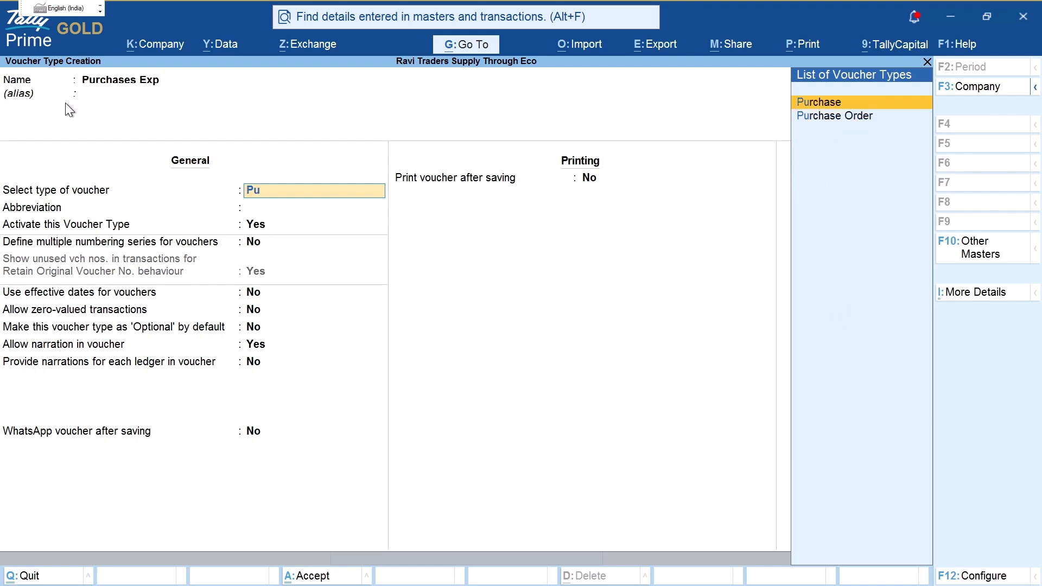
key(Return)
key(Return)
key(Return)
key(Return)
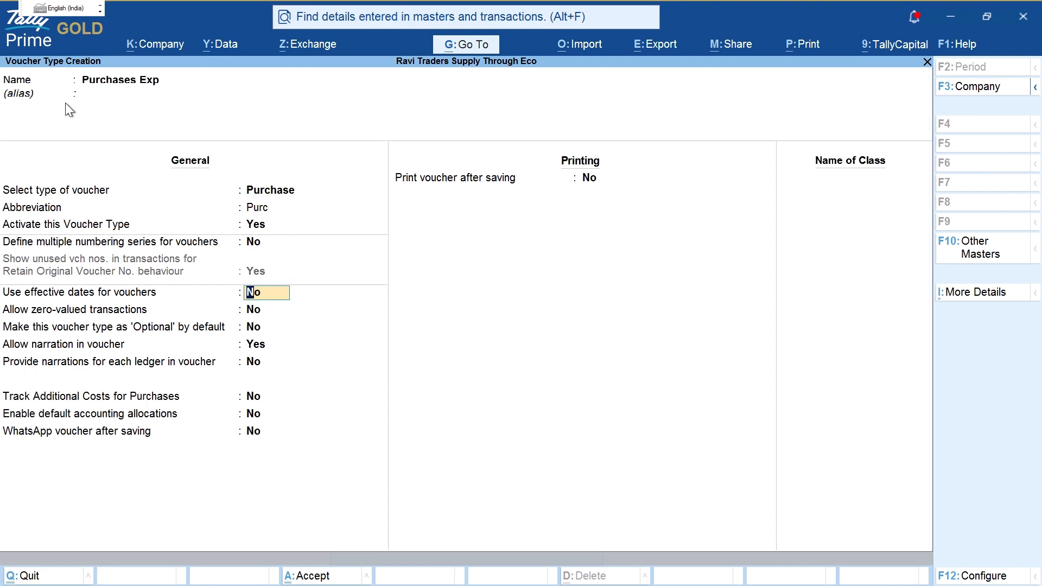
key(ctrl+a)
key(Escape)
key(Escape)
key(Escape)
key(Escape)
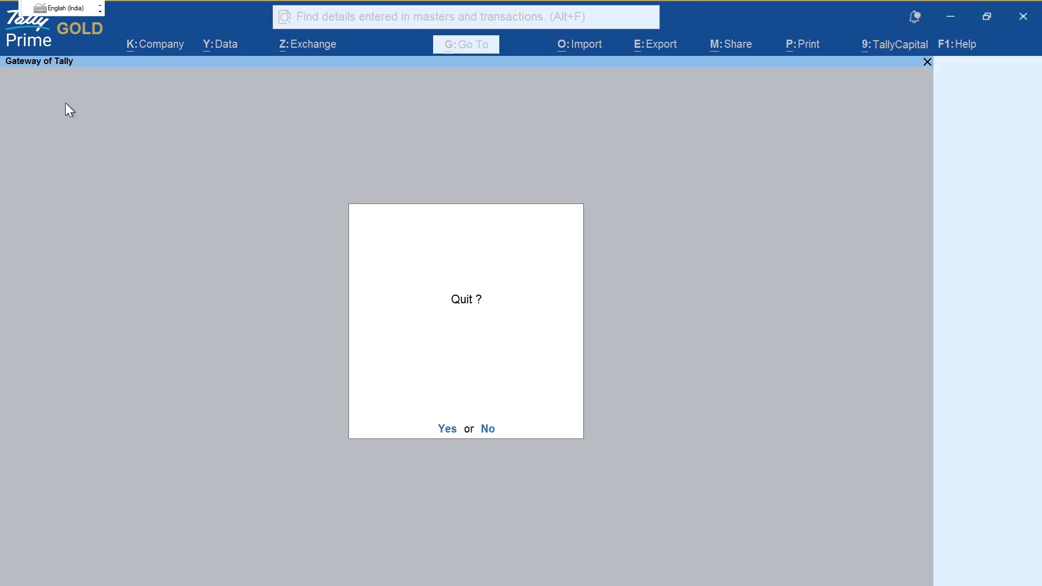
Step: Start a new purchase voucher and change its type to Purchases Exp
key(v)
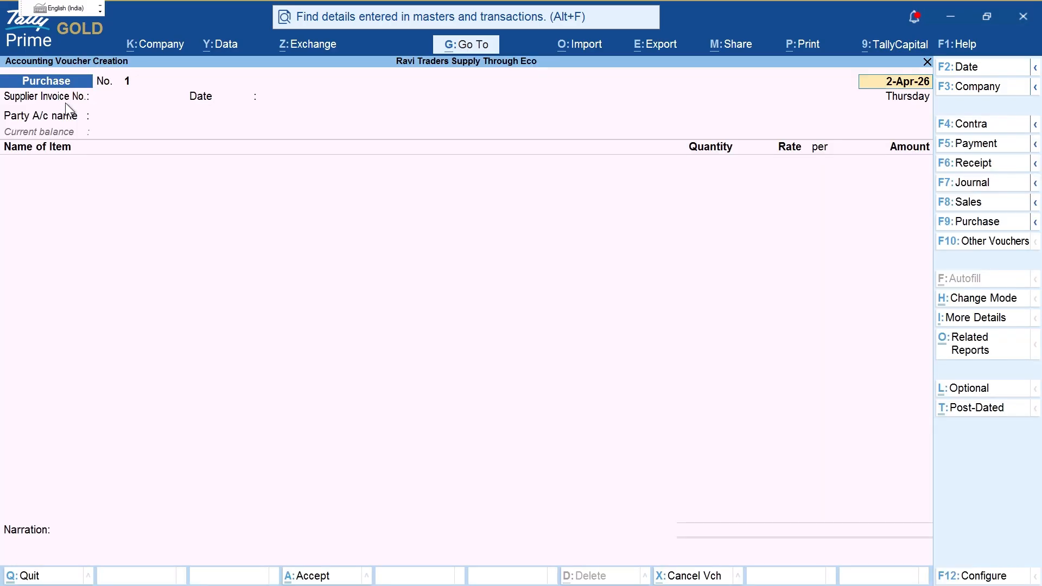
key(F9)
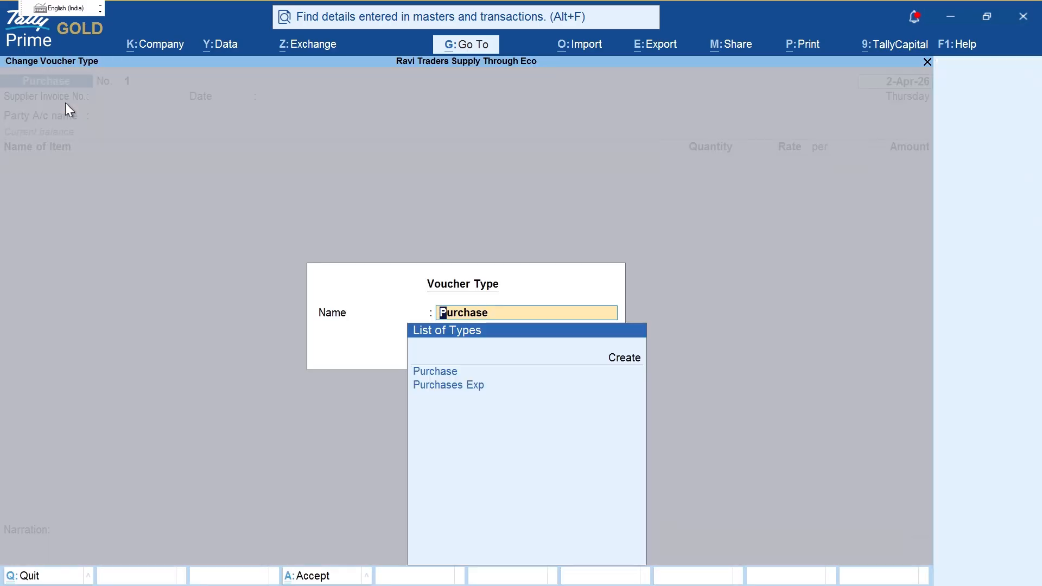
key(ctrl+2)
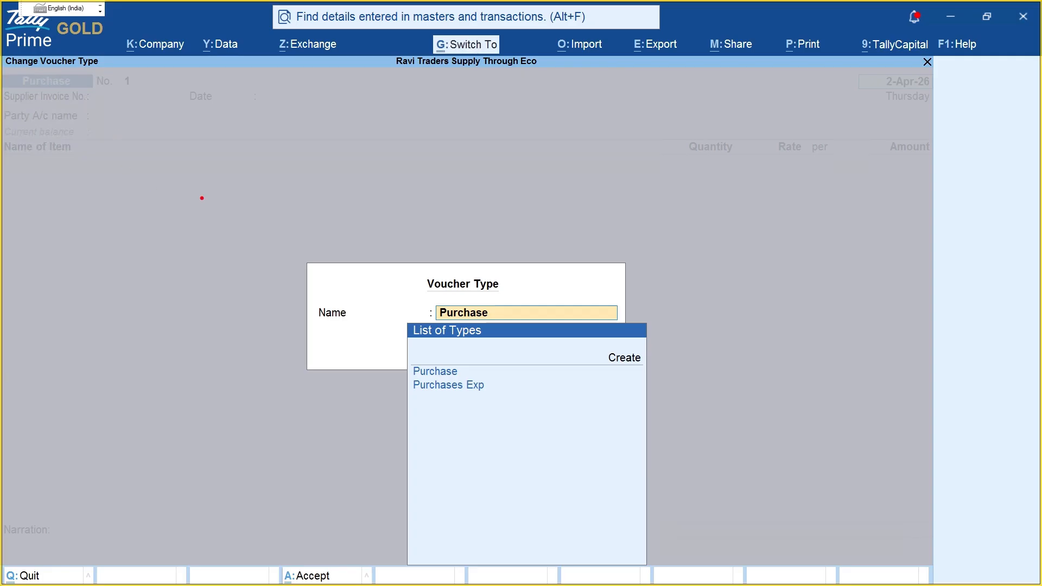
drag(477, 372, 622, 372)
drag(498, 388, 604, 389)
mouse_move(461, 374)
mouse_down()
mouse_move(472, 354)
mouse_move(503, 357)
mouse_move(529, 339)
mouse_move(521, 355)
mouse_up()
mouse_move(524, 342)
mouse_down()
mouse_move(534, 367)
mouse_move(542, 356)
mouse_up()
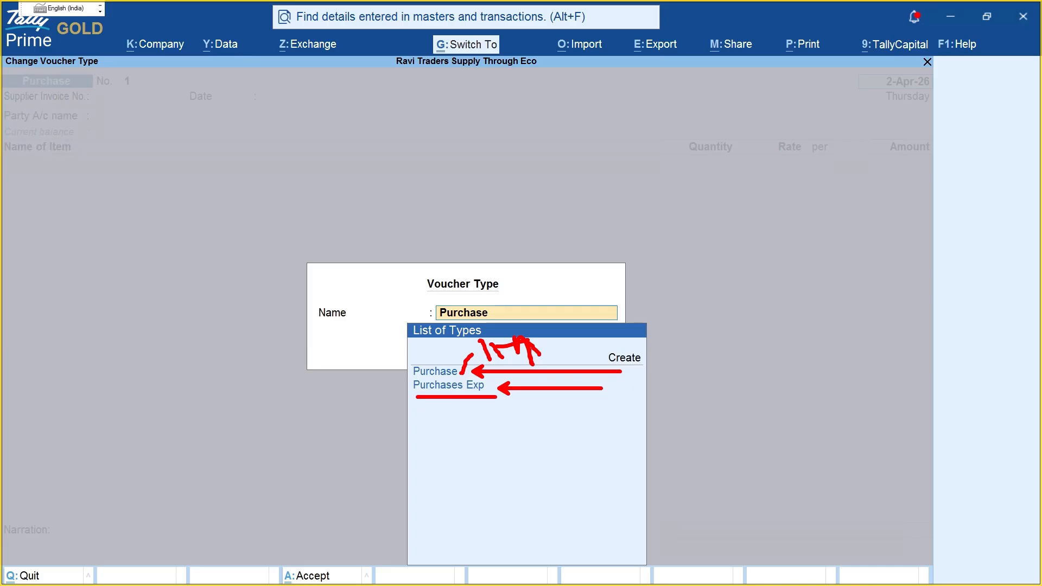
key(Escape)
click(487, 391)
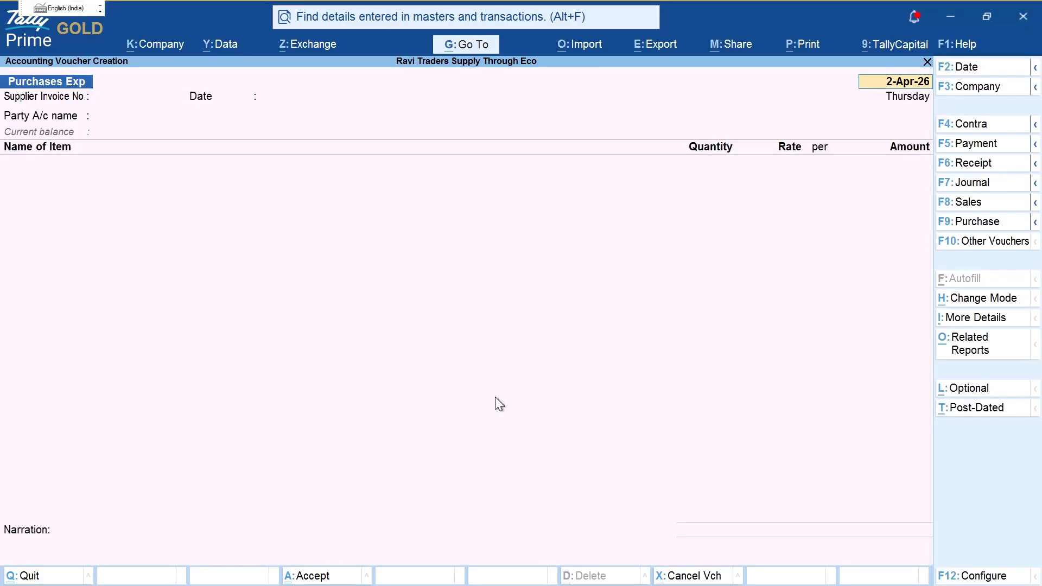
Step: Enter supplier invoice number 1 on the voucher dated 2-Apr-26
mouse_move(6, 62)
mouse_down()
mouse_move(99, 86)
mouse_move(42, 65)
mouse_up()
key(Escape)
key(Return)
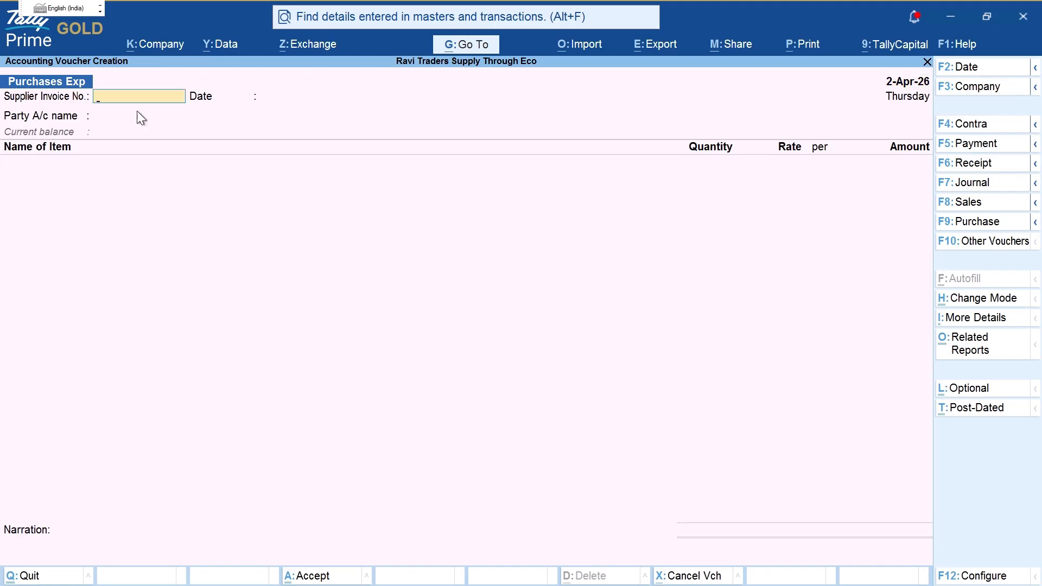
key(BackSpace)
key(Return)
text(1)
key(Return)
key(Return)
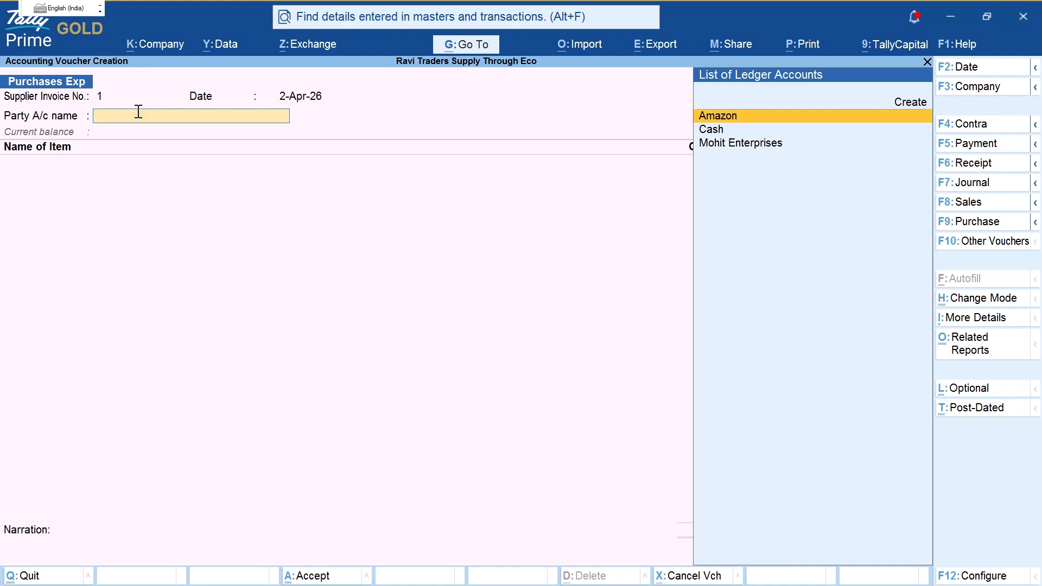
Step: Check the platform charges question in the PDF, then begin a new party ledger
key(alt+Tab)
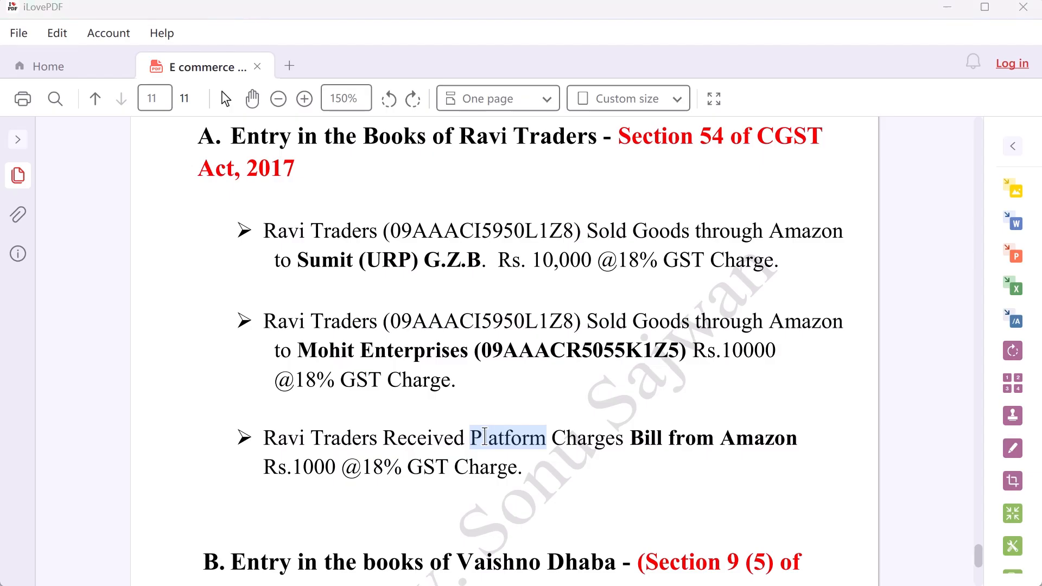
key(alt+Tab)
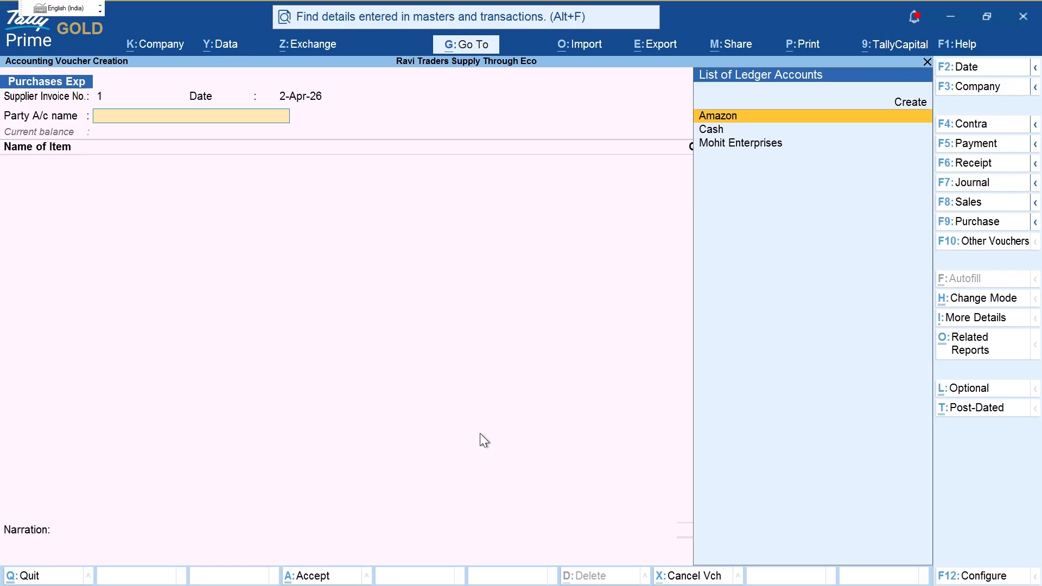
key(alt)
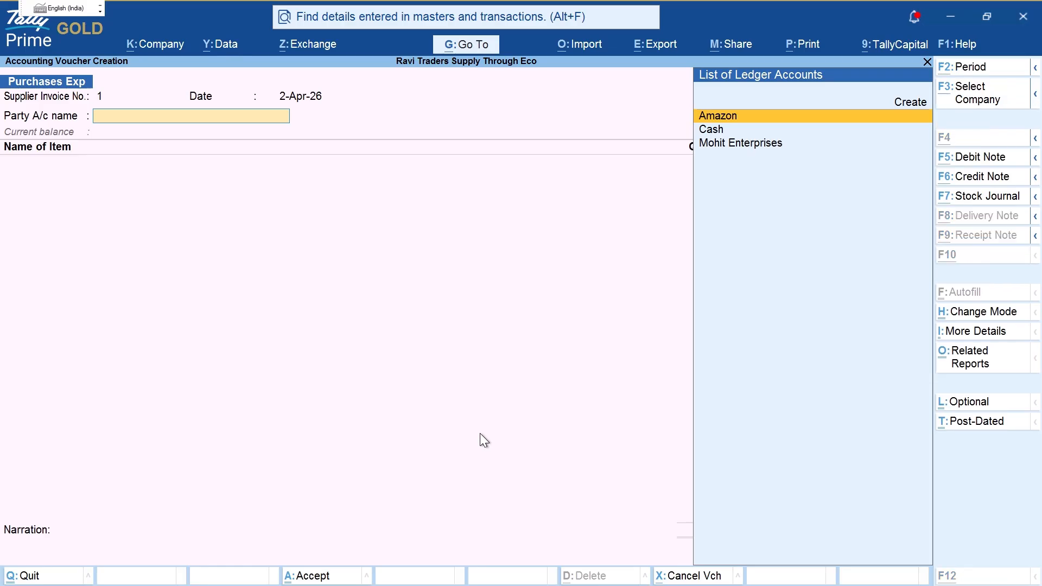
key(alt+c)
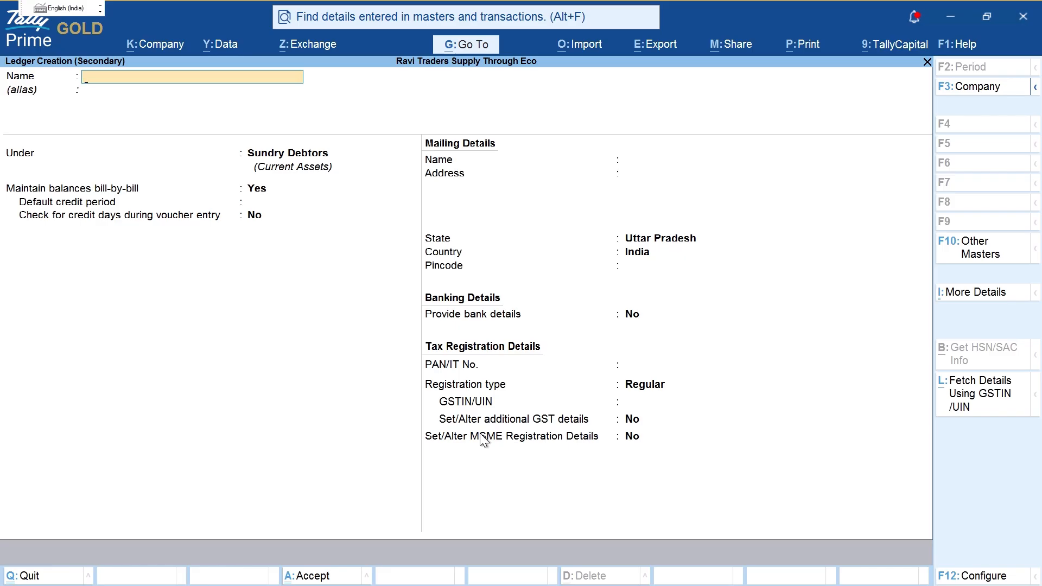
key(Escape)
key(Return)
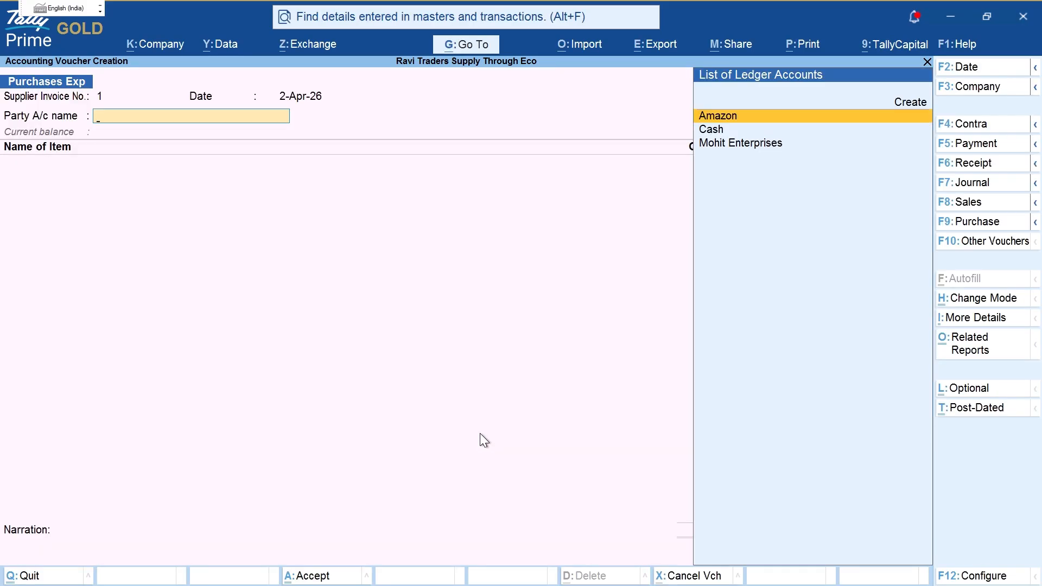
key(alt+c)
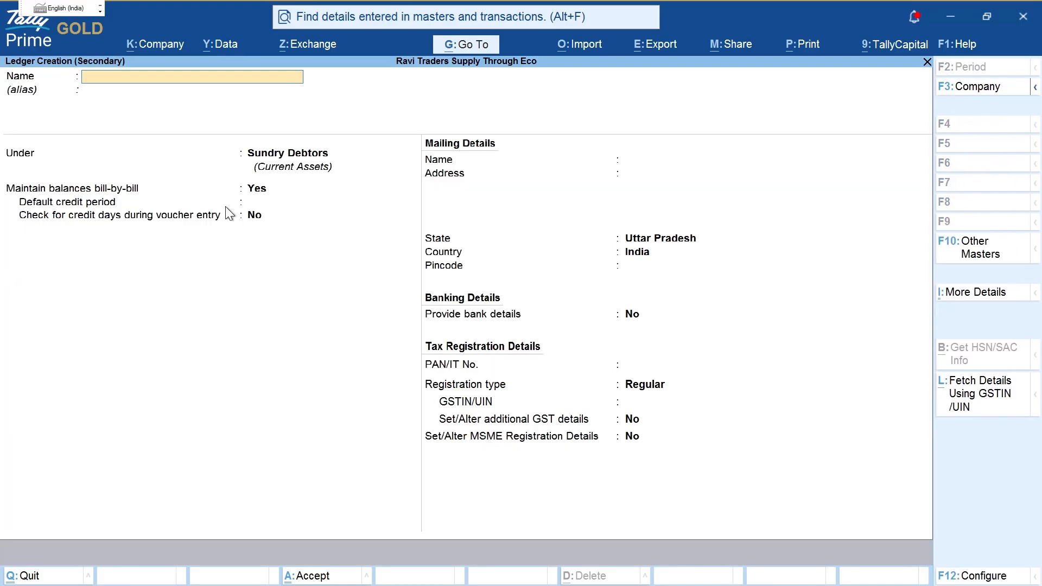
Step: Fetch Amazon Seller Services' party details from its GSTIN via the GST portal lookup
key(alt+l)
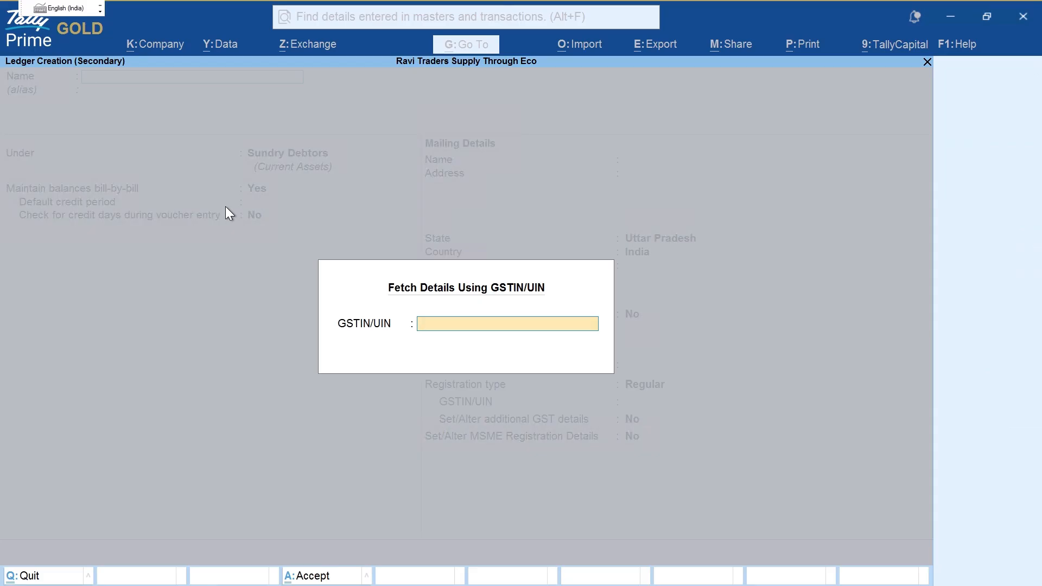
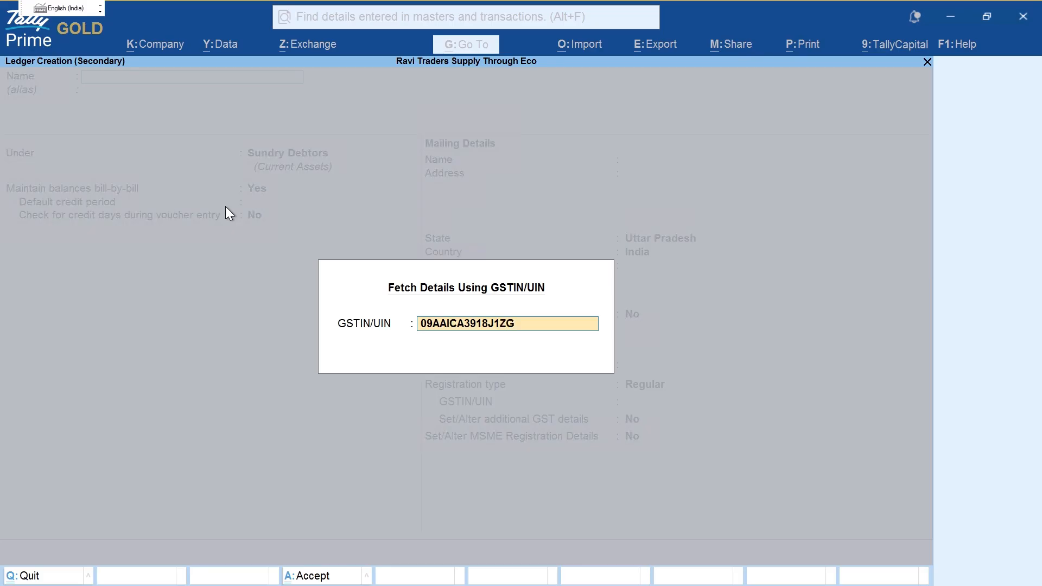
key(Return)
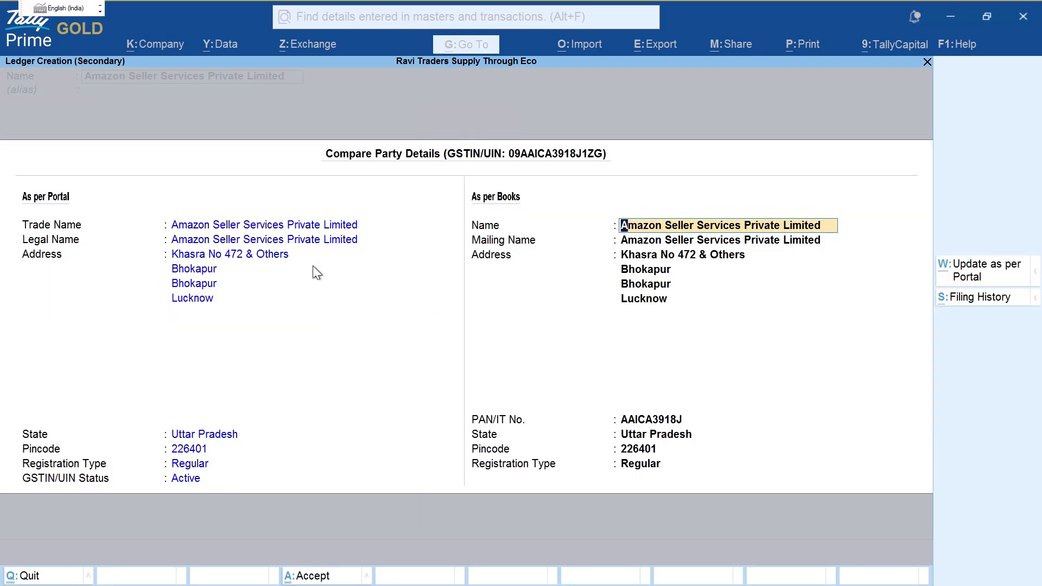
key(ctrl+2)
mouse_move(270, 199)
mouse_down()
mouse_move(382, 260)
mouse_move(128, 297)
mouse_up()
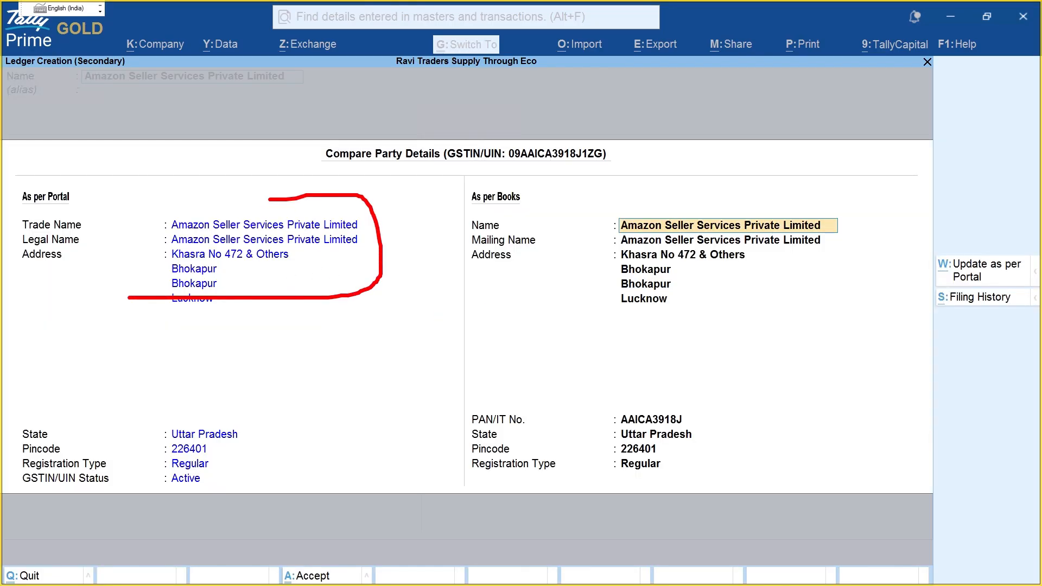
mouse_move(188, 401)
mouse_down()
mouse_move(242, 475)
mouse_move(172, 429)
mouse_up()
mouse_move(614, 176)
mouse_down()
mouse_move(595, 226)
mouse_move(867, 245)
mouse_move(682, 163)
mouse_up()
mouse_move(624, 372)
mouse_down()
mouse_move(602, 526)
mouse_move(694, 419)
mouse_up()
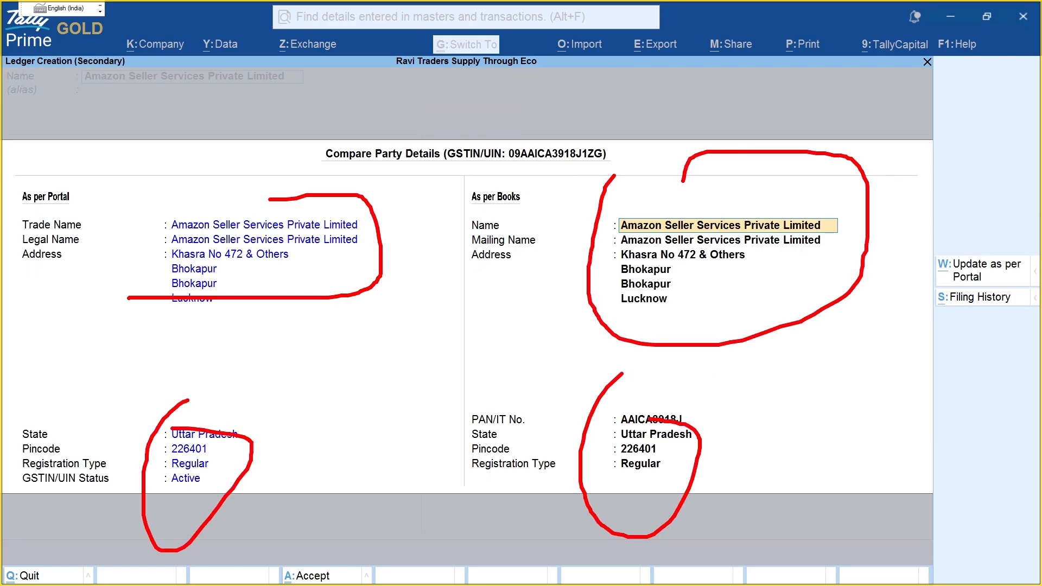
key(Escape)
key(Return)
key(Return)
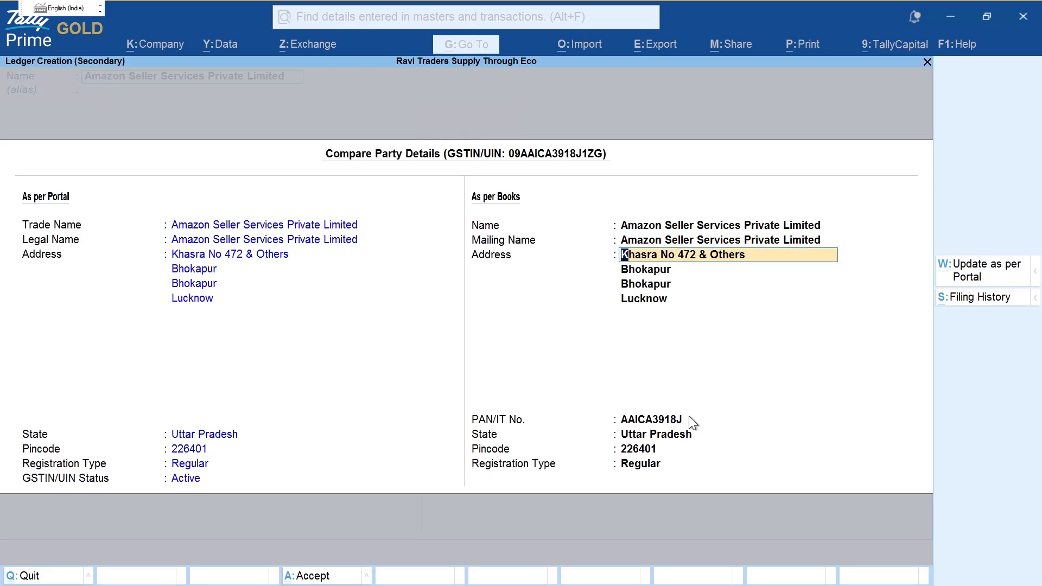
Step: Review the fetched address against the books and accept the party details
key(ctrl+2)
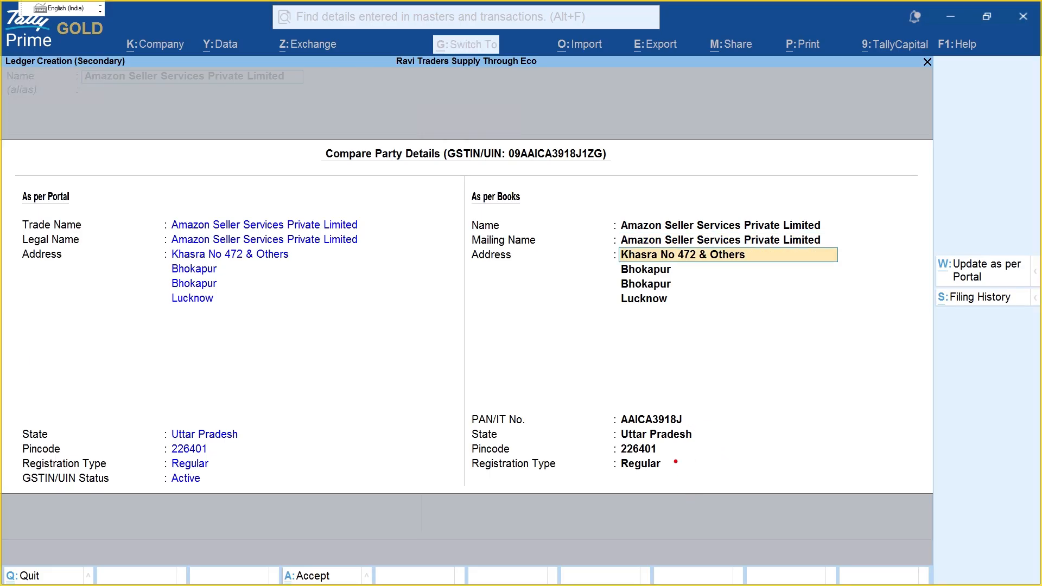
drag(676, 461, 886, 460)
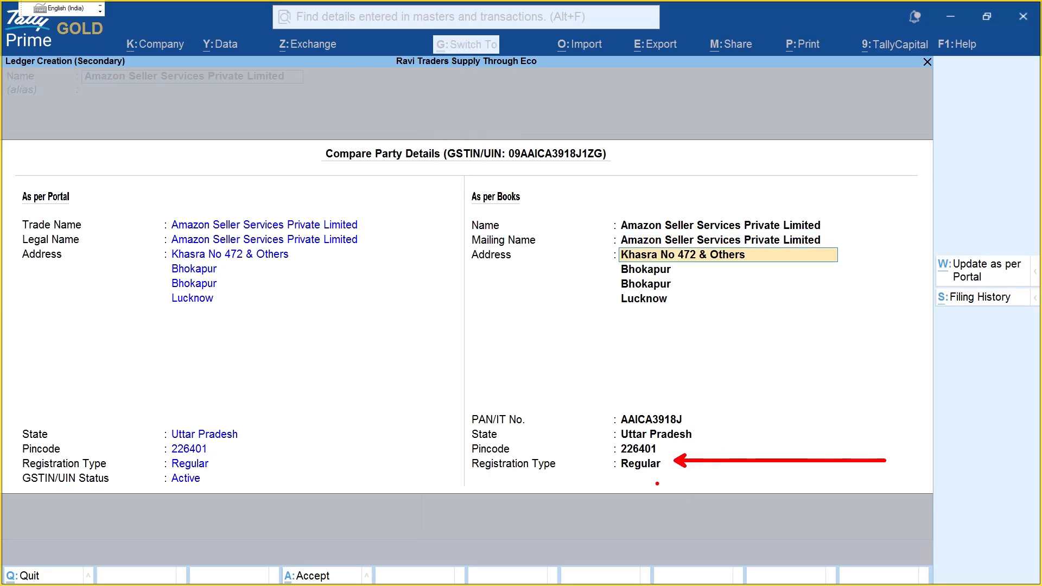
mouse_move(602, 453)
mouse_down()
mouse_move(605, 476)
mouse_move(671, 495)
mouse_move(650, 501)
mouse_move(632, 491)
mouse_move(645, 495)
mouse_move(668, 459)
mouse_up()
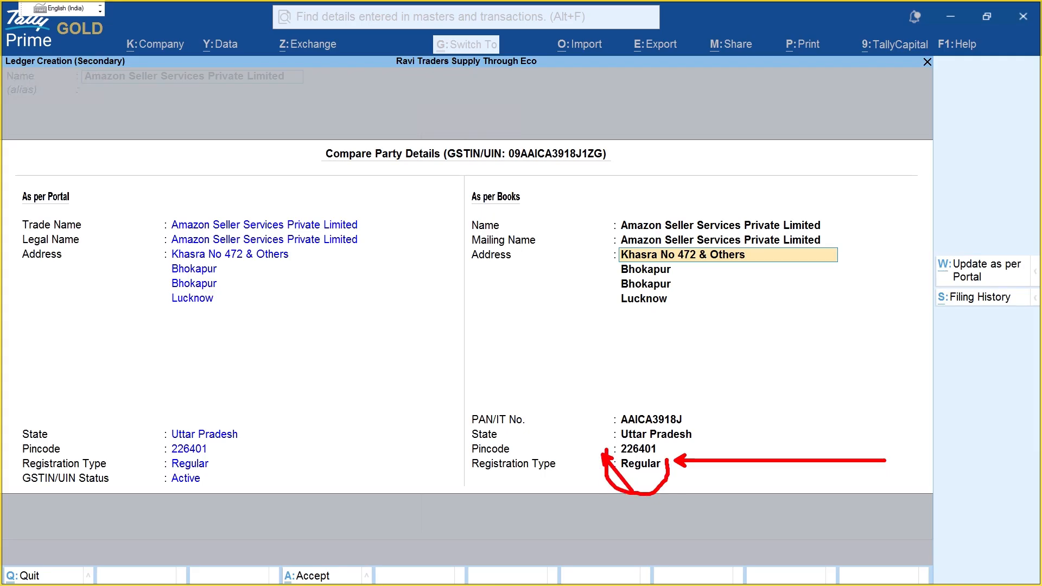
key(Escape)
key(Return)
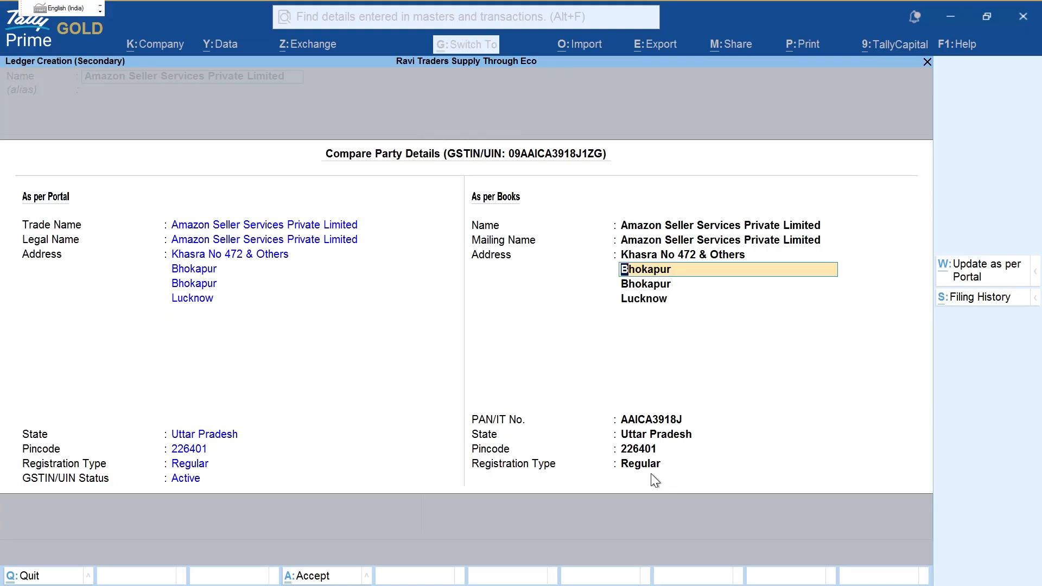
key(ctrl+a)
Step: Place the Amazon ledger under the Sundry Creditors group
key(Return)
key(Return)
key(Return)
key(Return)
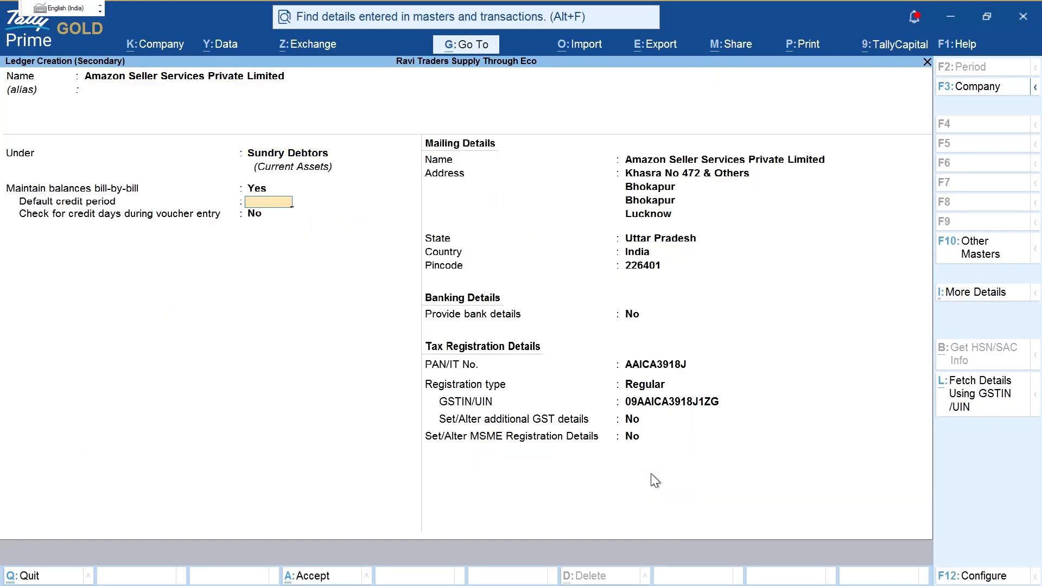
key(BackSpace)
key(BackSpace)
key(BackSpace)
key(Return)
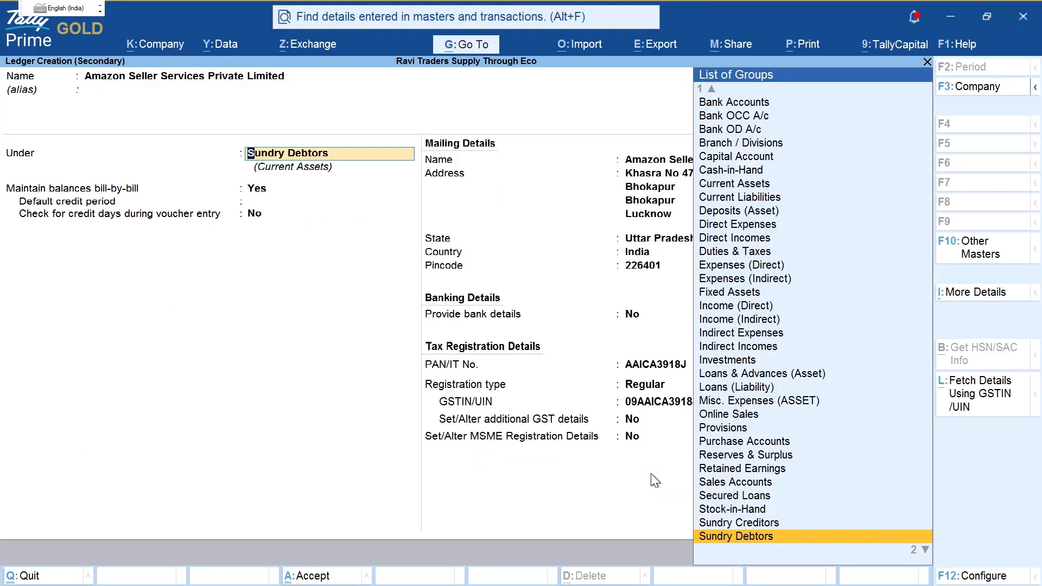
text(Su)
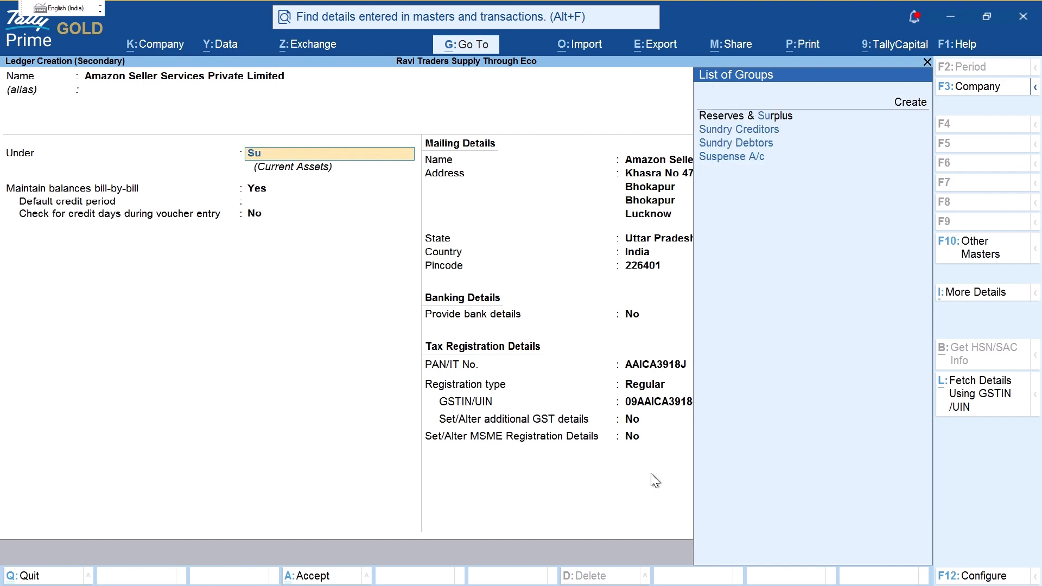
key(Down)
key(Return)
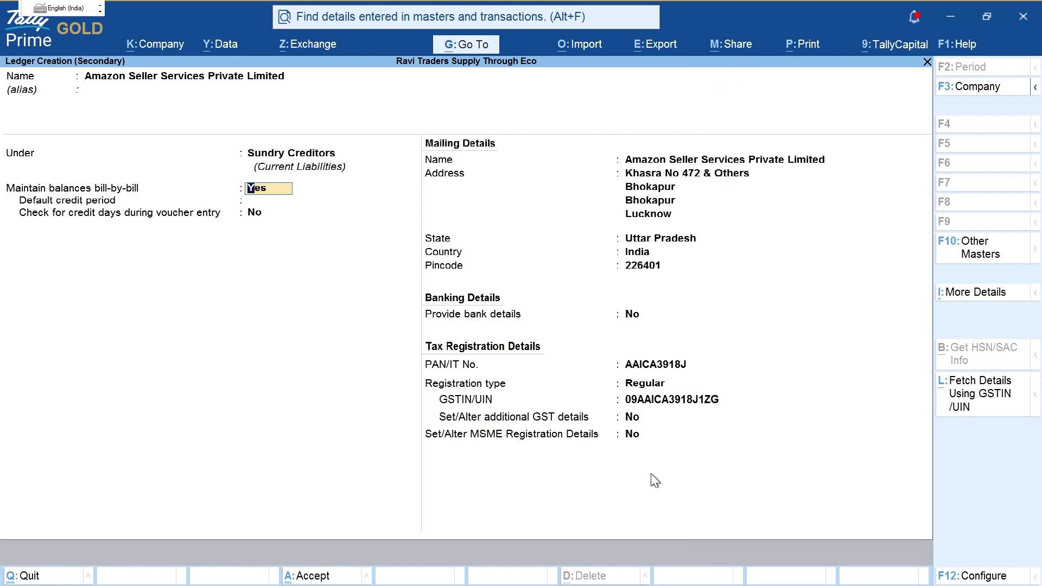
Step: Choose e-Commerce Operator as registration type and dismiss the invalid GSTIN warning
key(Return)
key(Return)
key(Return)
key(Return)
key(Return)
key(Return)
key(Return)
key(Return)
key(Return)
key(Return)
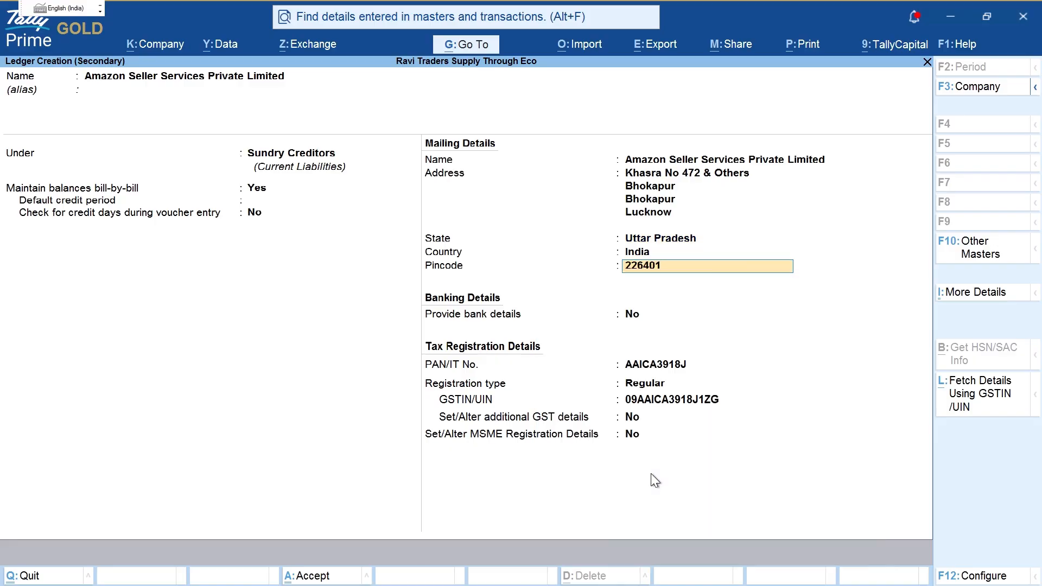
key(Return)
key(Return)
key(Return)
key(Up)
key(Up)
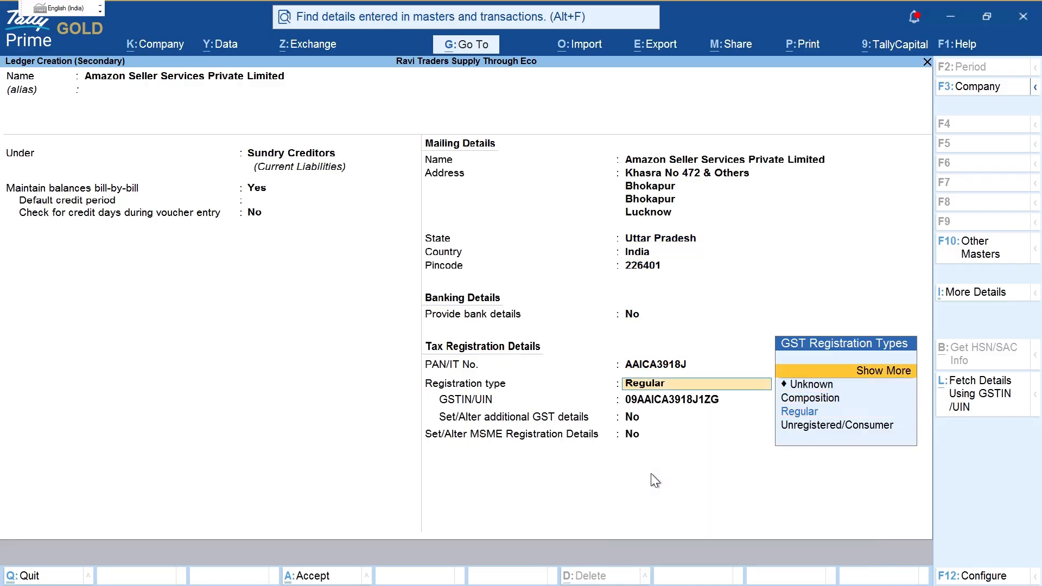
key(Return)
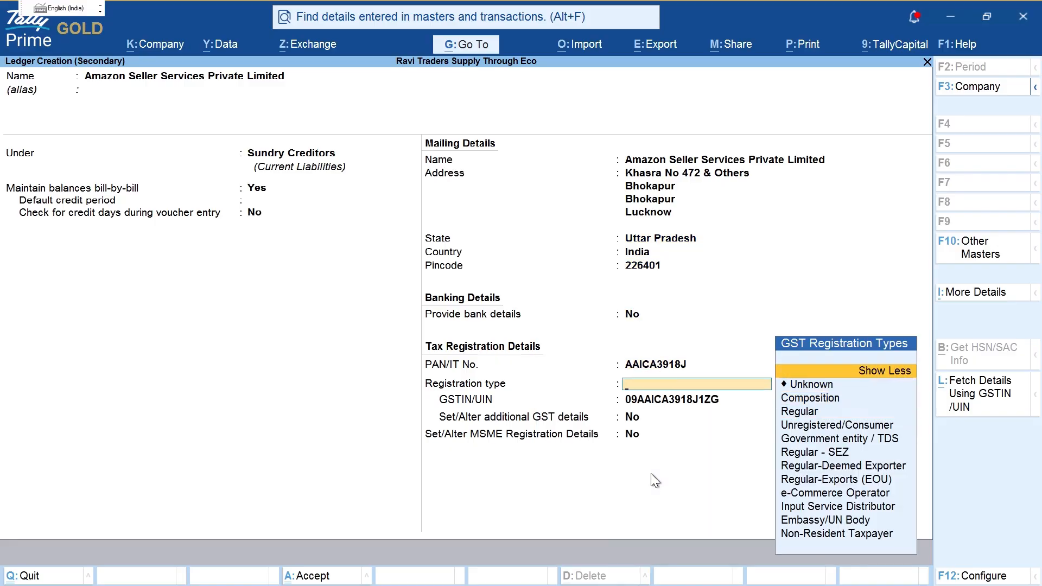
key(Down)
key(Down)
key(Down)
key(Down)
key(Down)
key(Down)
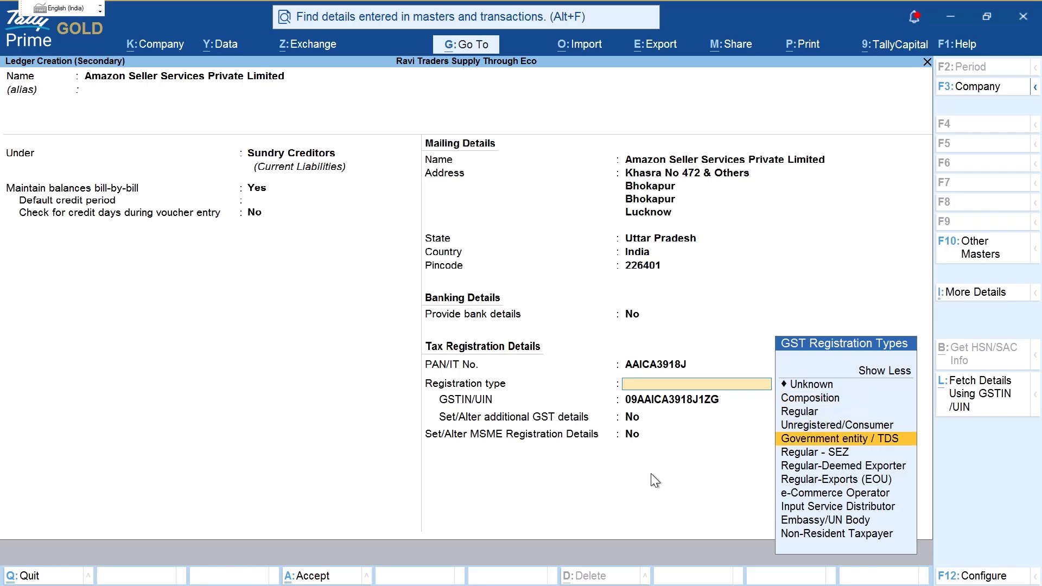
key(Down)
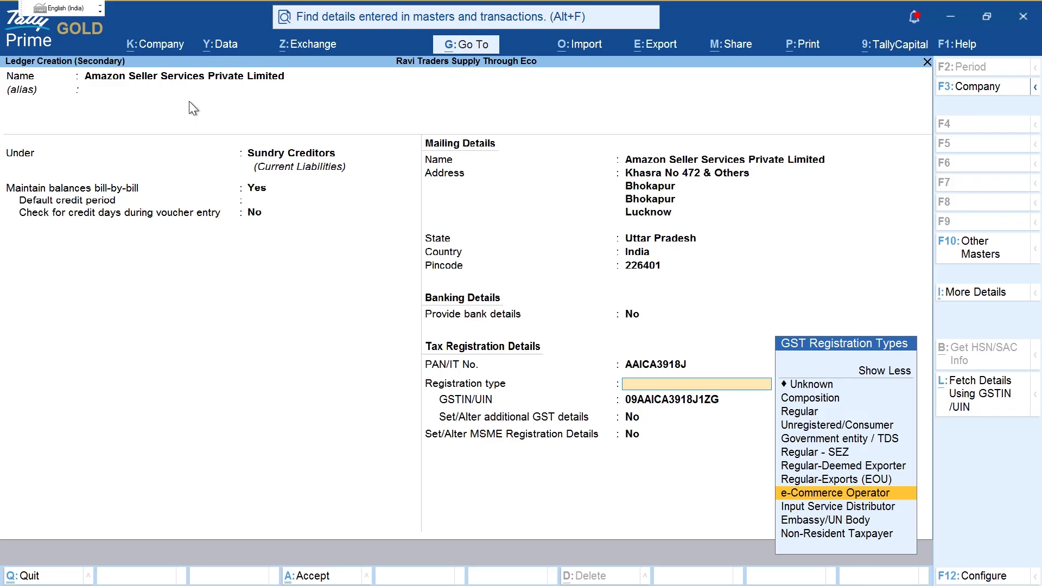
key(Return)
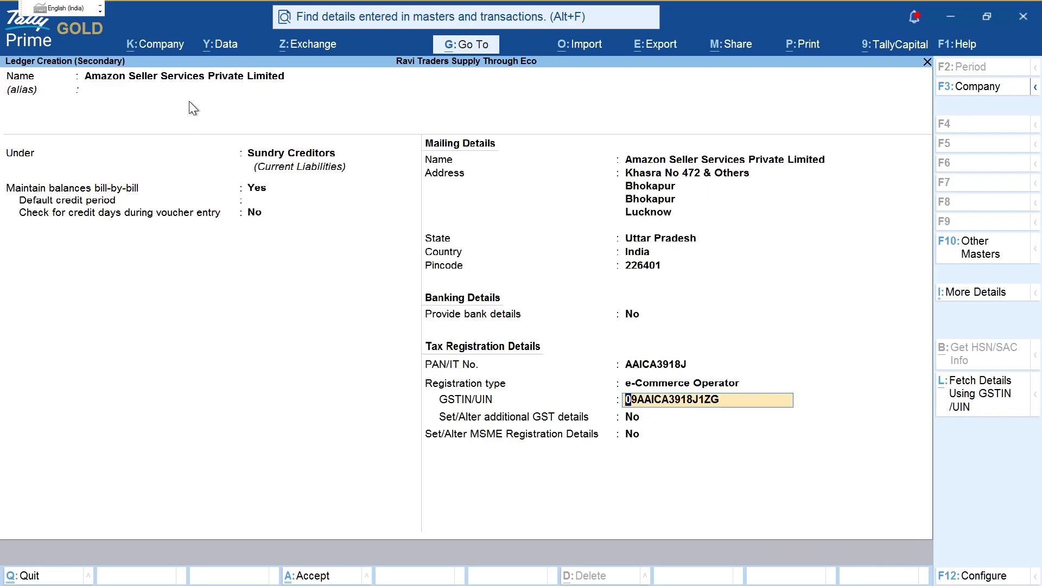
key(Return)
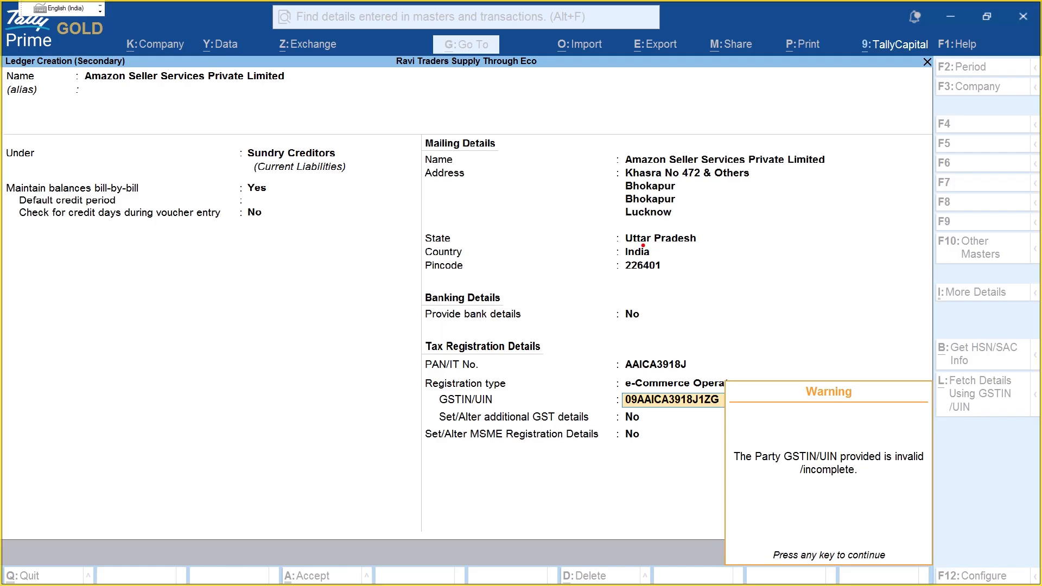
mouse_move(745, 432)
mouse_down()
mouse_move(819, 507)
mouse_move(961, 447)
mouse_move(838, 427)
mouse_move(730, 431)
mouse_up()
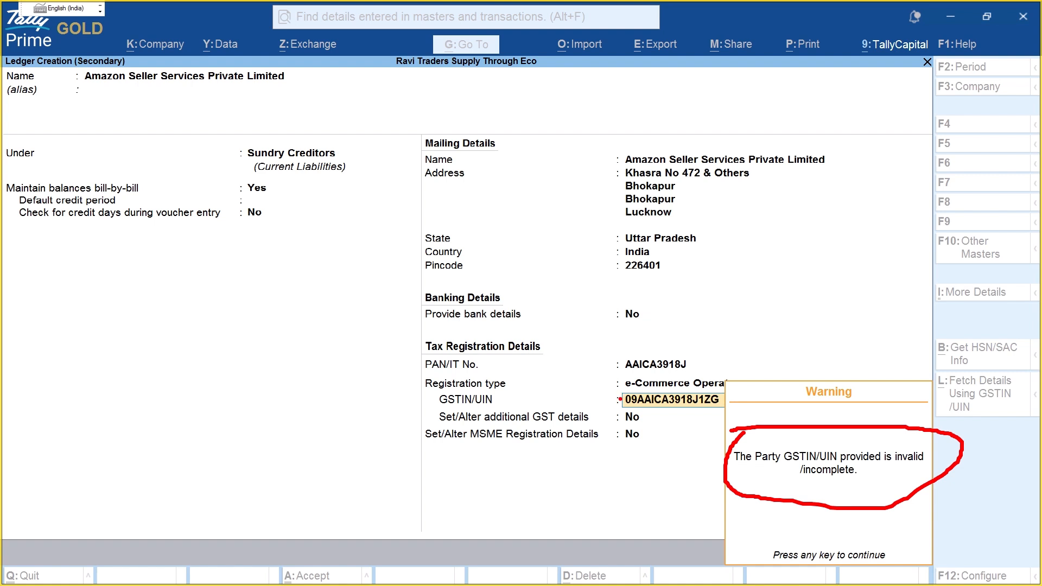
mouse_move(956, 358)
mouse_down()
mouse_move(1036, 405)
mouse_move(1027, 368)
mouse_up()
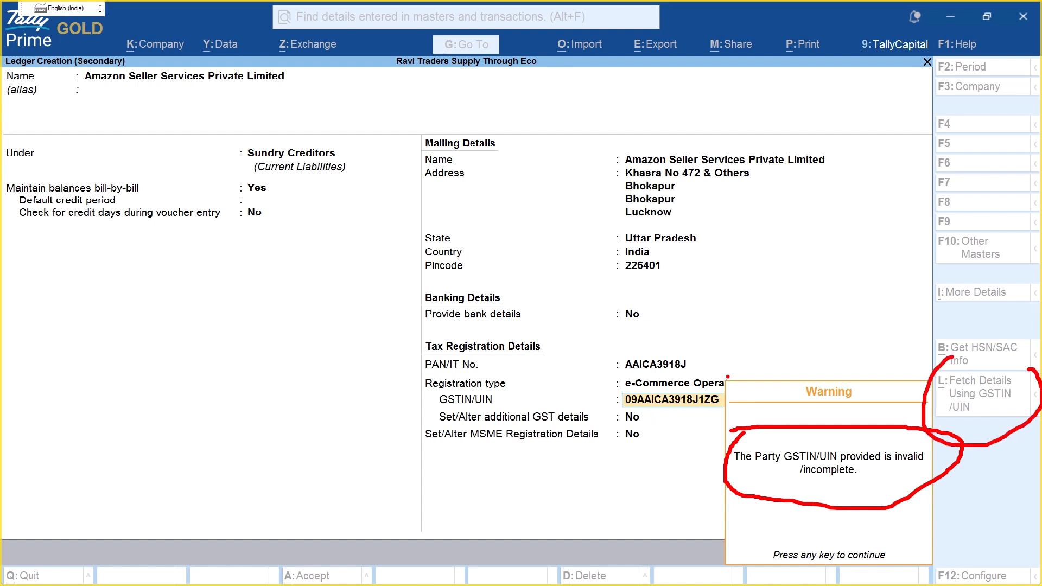
key(Escape)
key(Return)
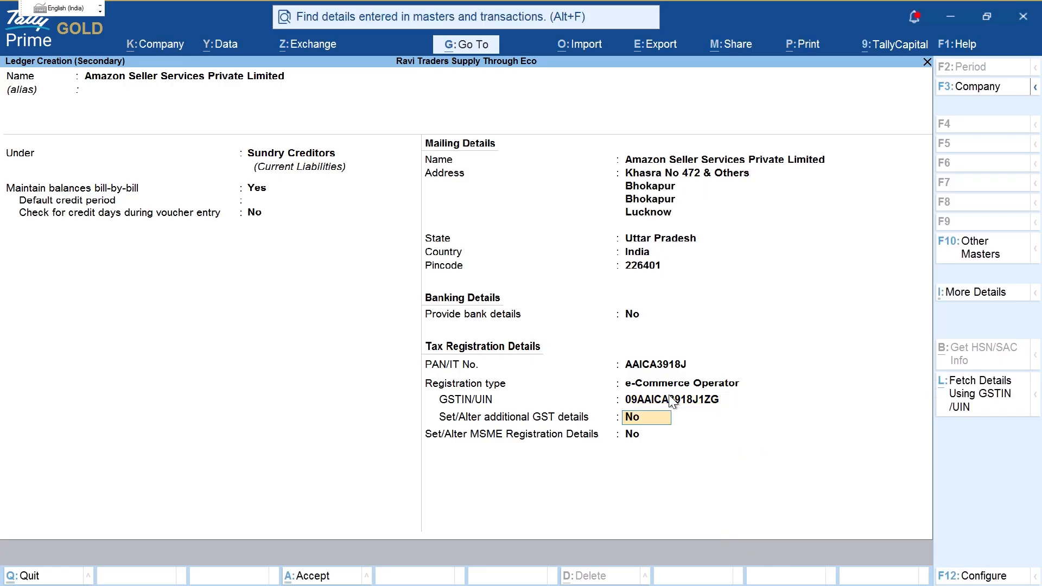
Step: Reselect e-Commerce Operator from the full list of registration types
key(BackSpace)
key(BackSpace)
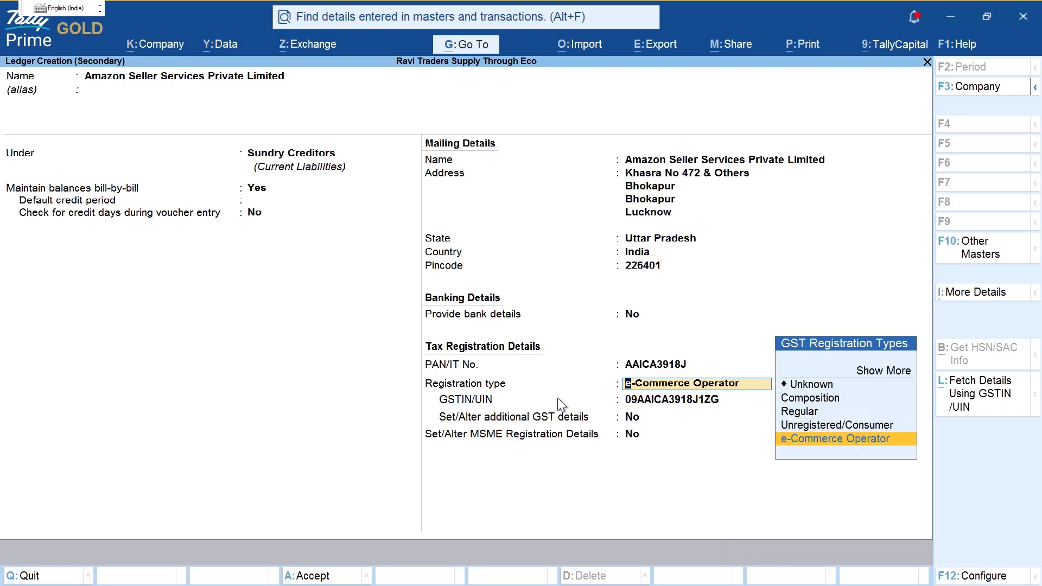
key(Up)
key(Up)
key(Up)
key(Up)
key(Down)
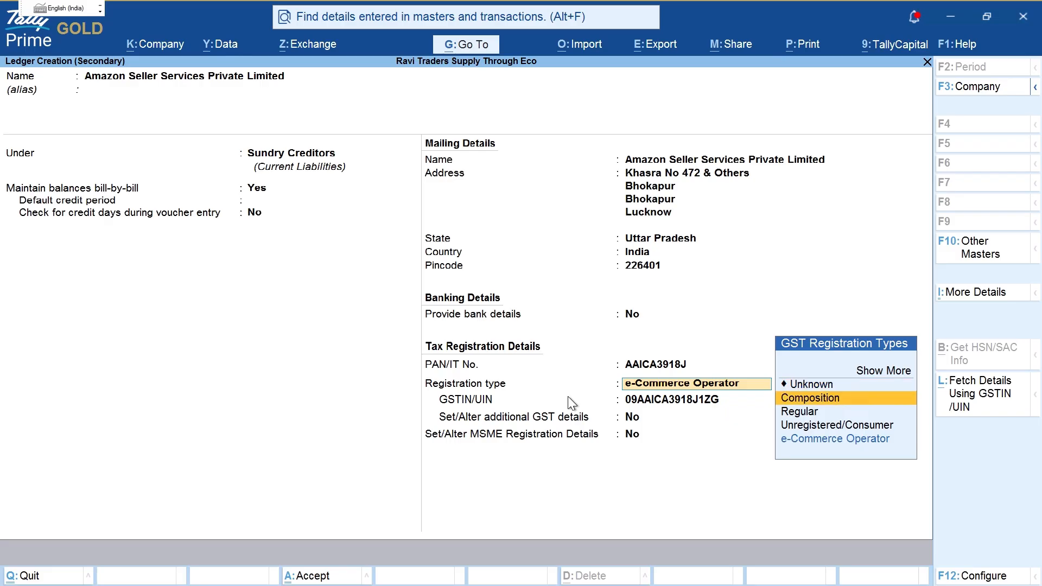
key(Up)
key(Up)
key(Return)
key(Down)
key(Down)
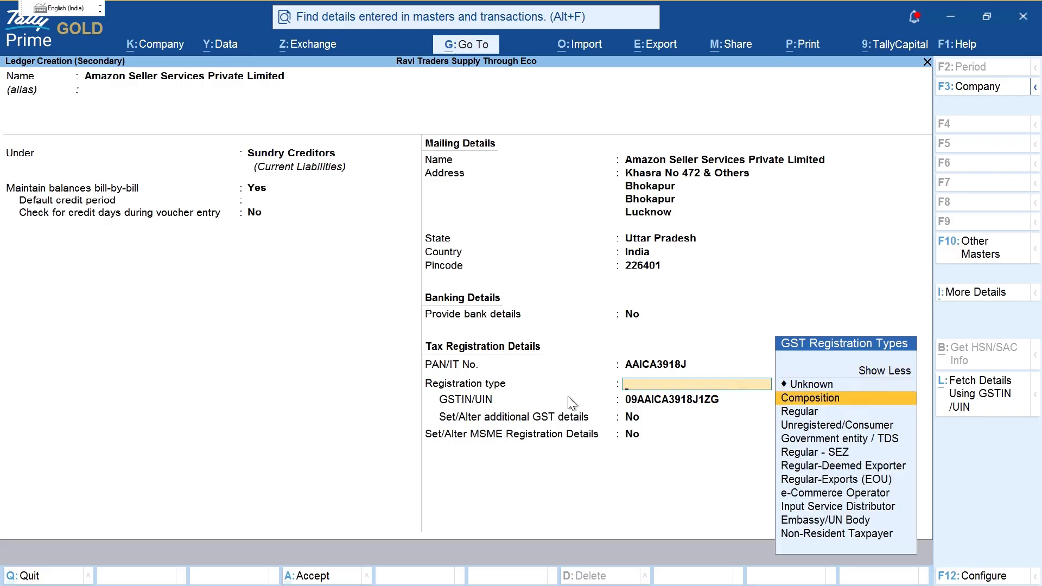
key(Down)
key(Down)
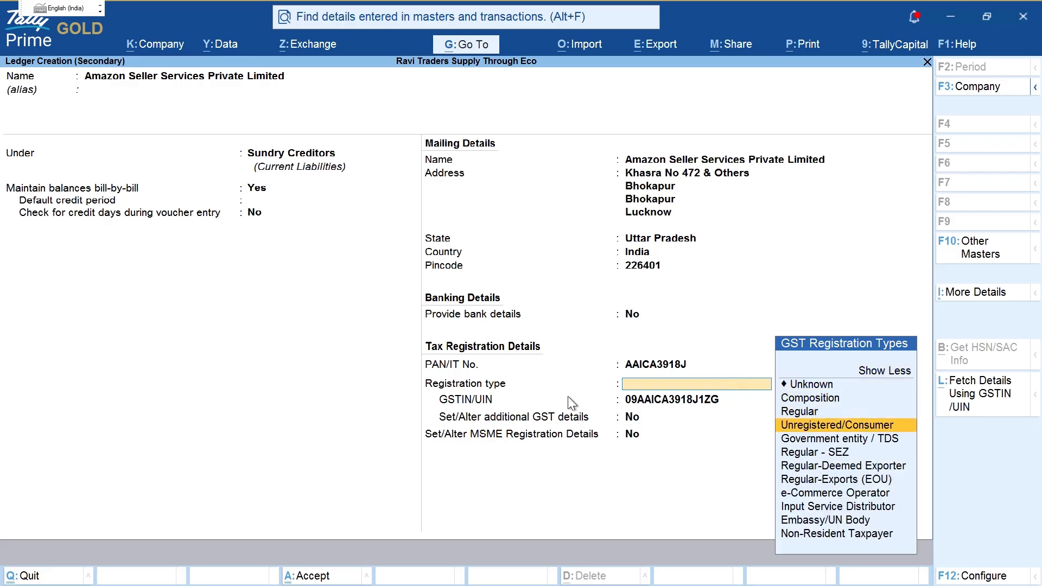
key(Down)
key(Down)
key(Down)
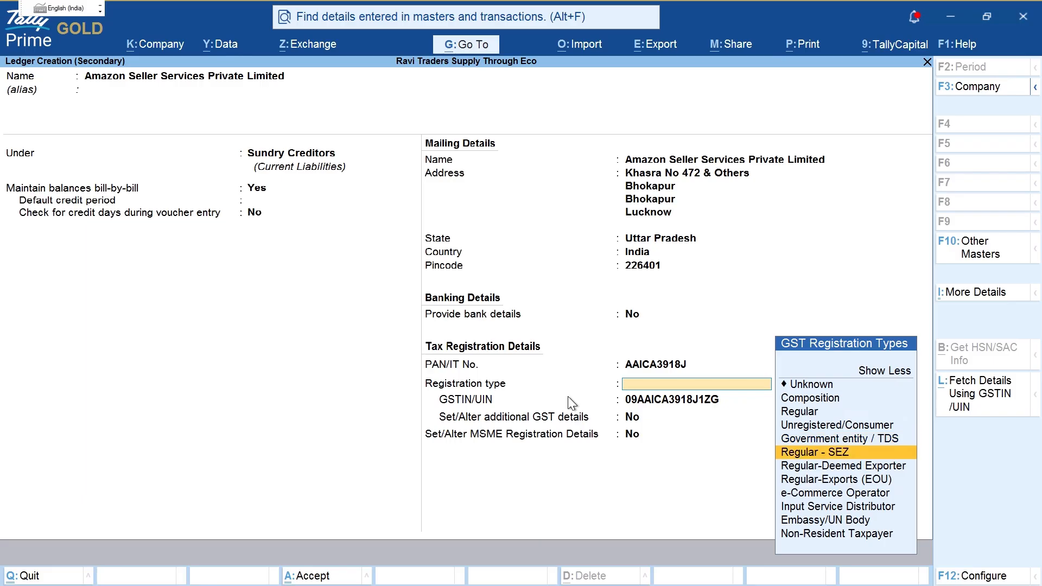
key(Down)
key(Down)
key(Down)
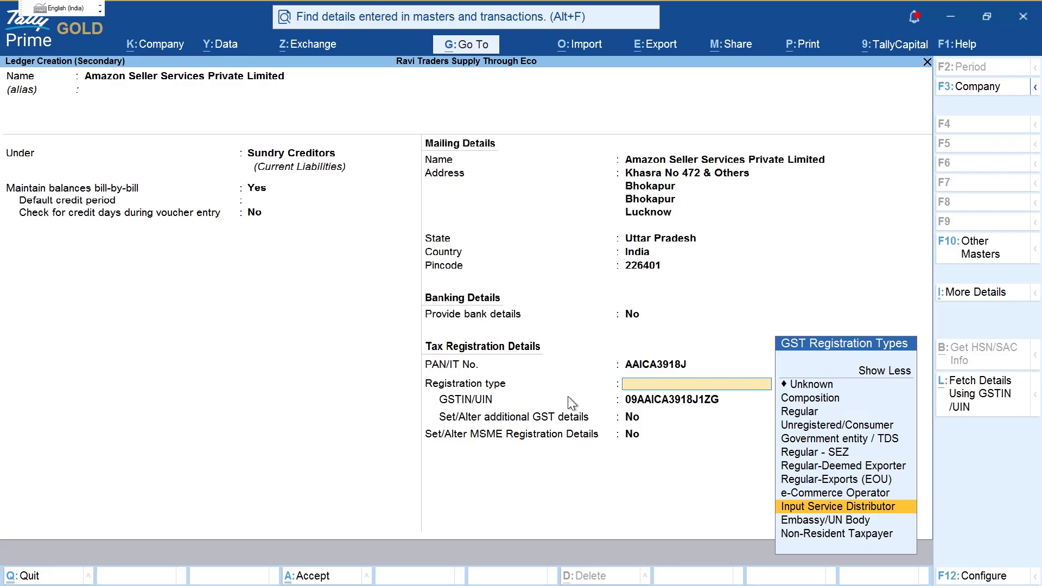
key(Down)
key(Down)
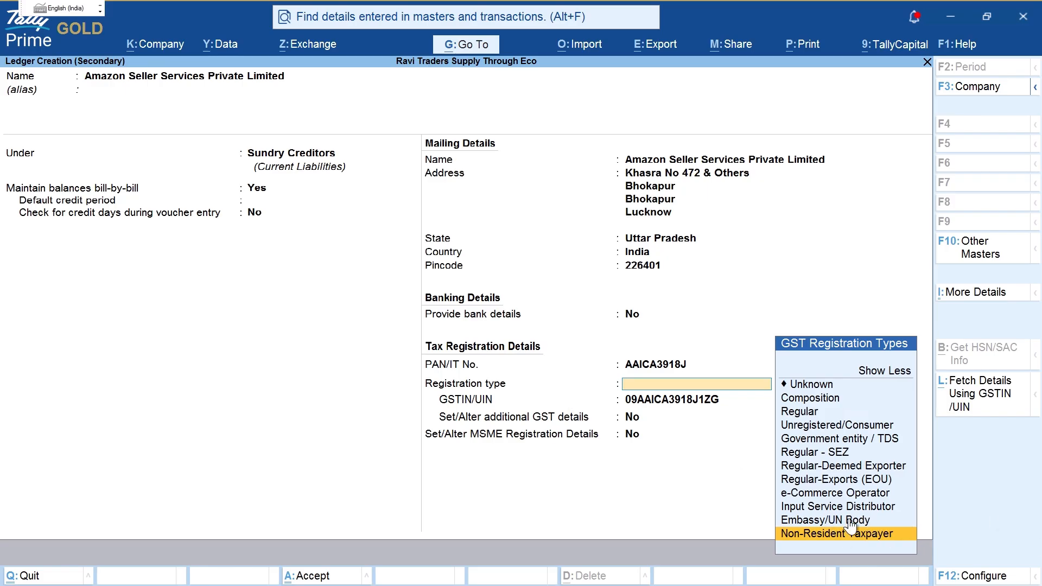
key(Up)
key(Up)
key(Up)
key(Up)
key(Down)
Step: Step through the GST fields and back up to the PAN field
key(Return)
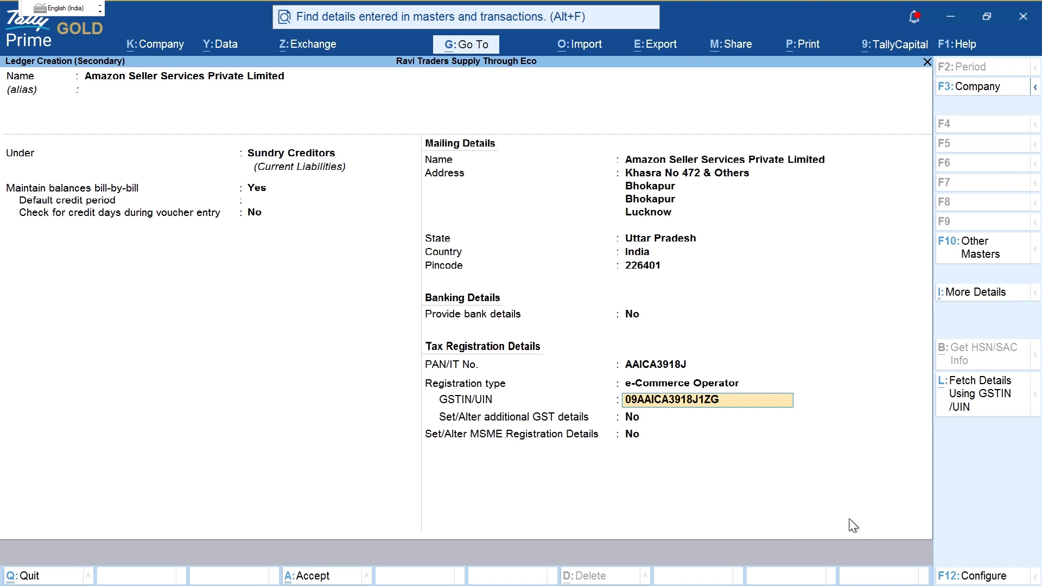
key(Return)
key(BackSpace)
key(BackSpace)
key(BackSpace)
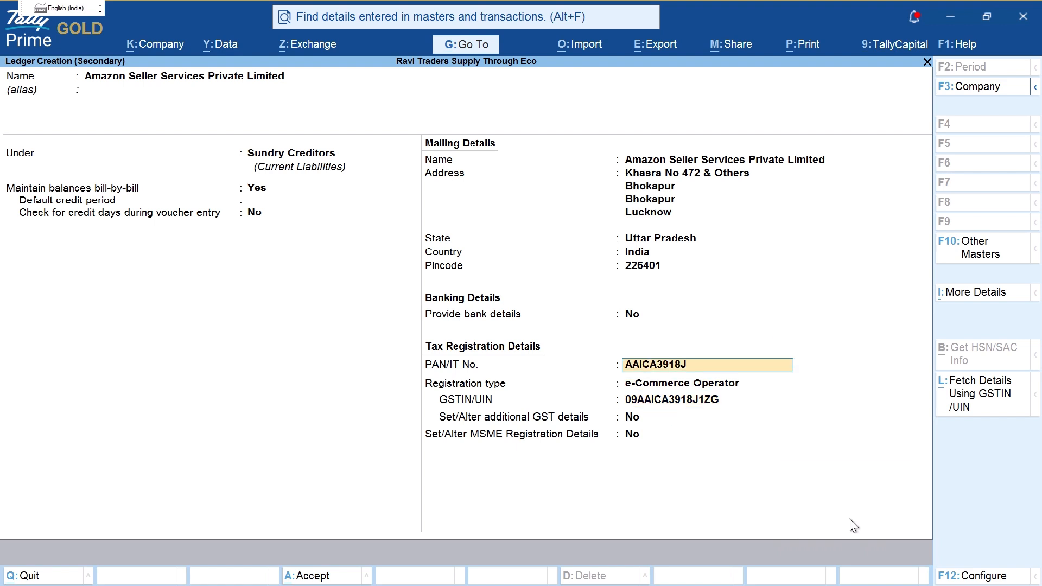
key(Return)
key(Return)
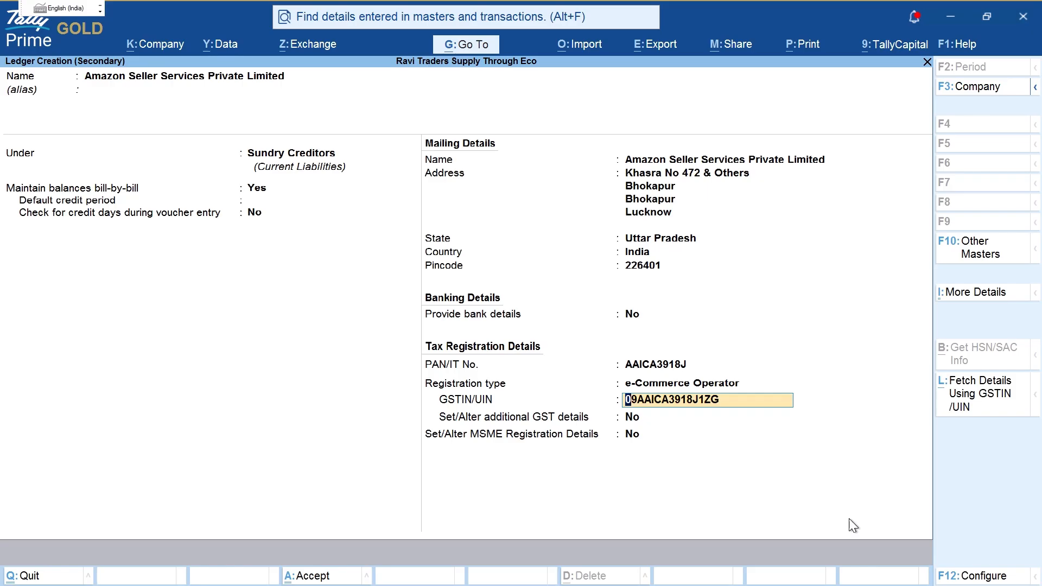
key(ctrl)
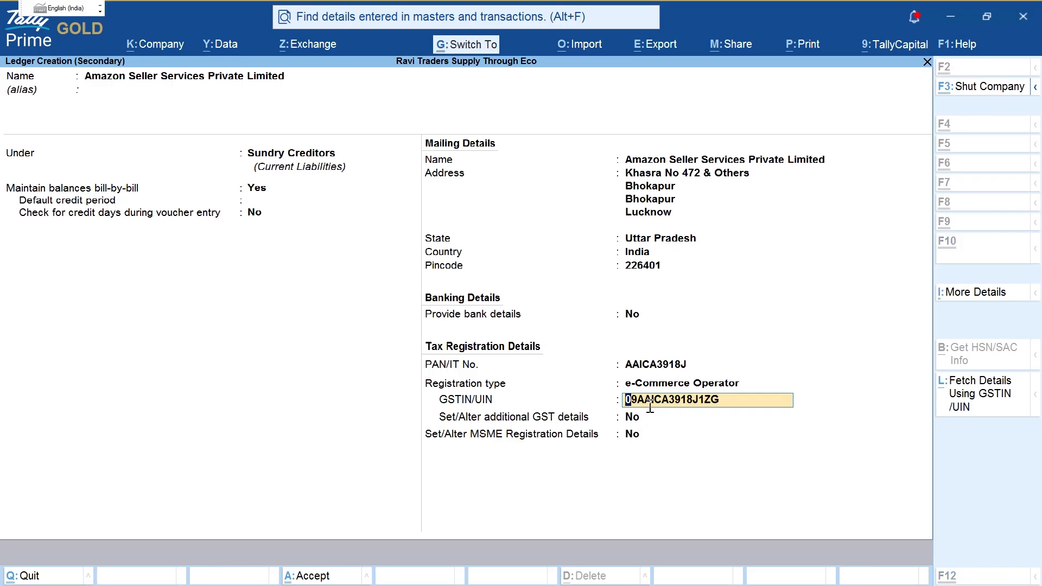
Step: Glance at the case study PDF, then bring up the gst.gov.in portal in Chrome
key(alt+Tab)
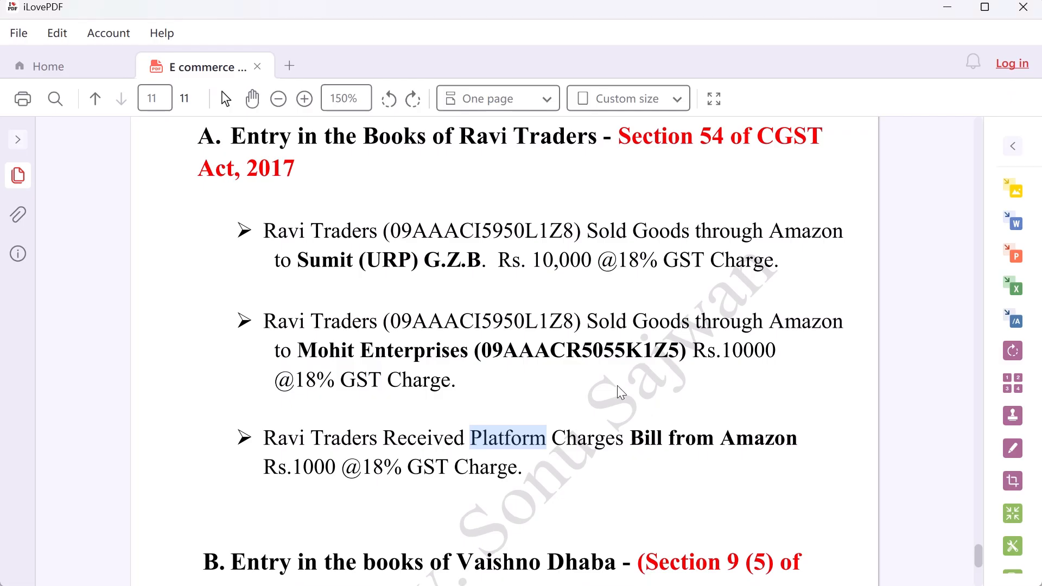
key(alt+Tab)
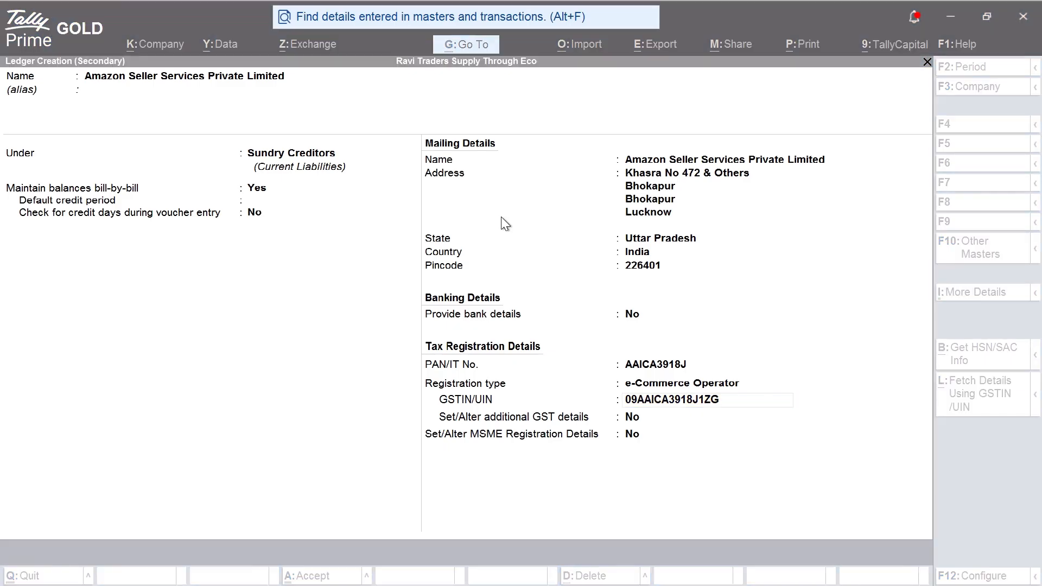
key(alt+Tab)
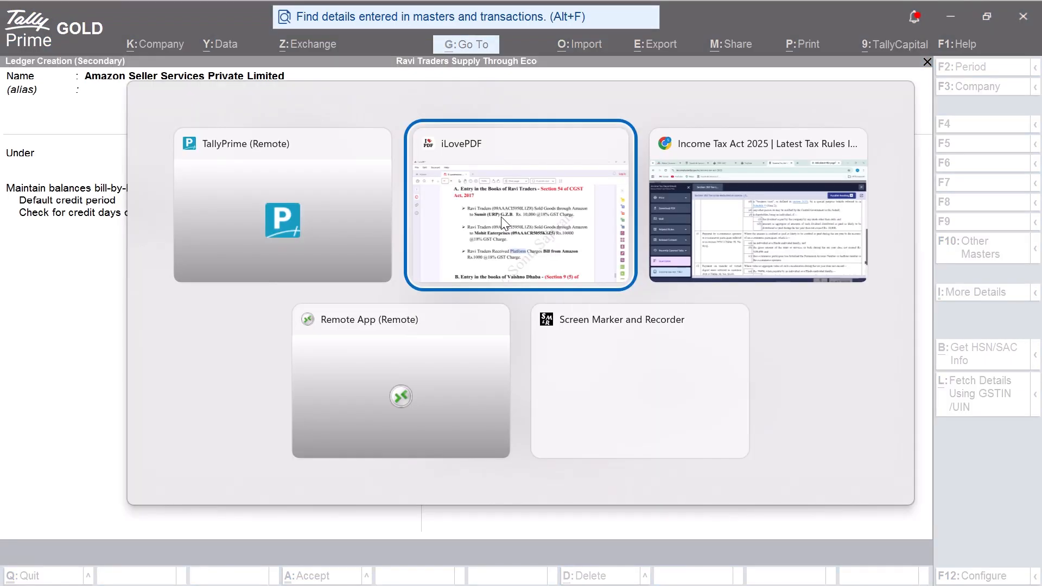
key(Escape)
key(alt+Tab)
key(Tab)
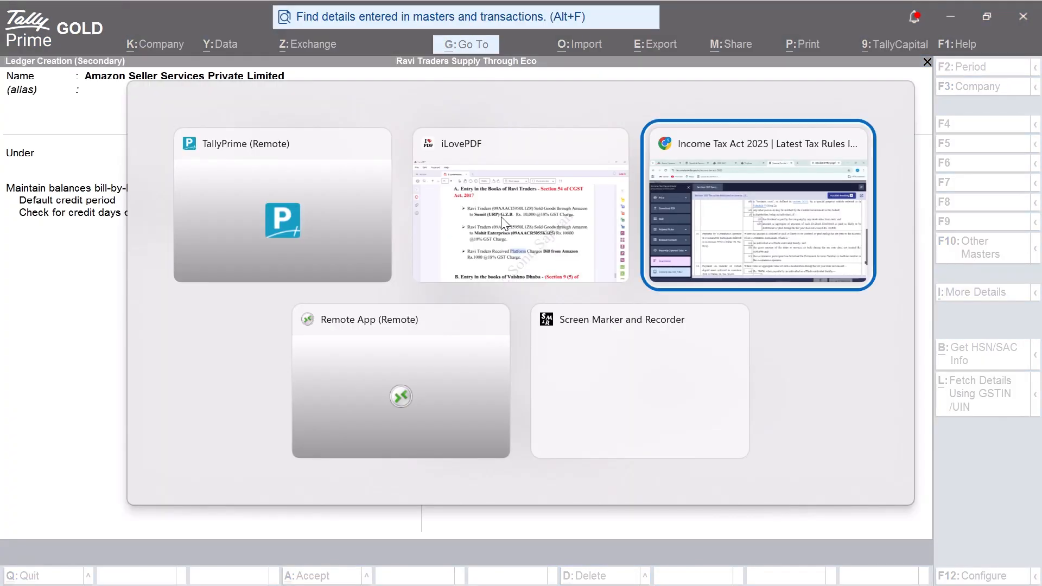
click(226, 17)
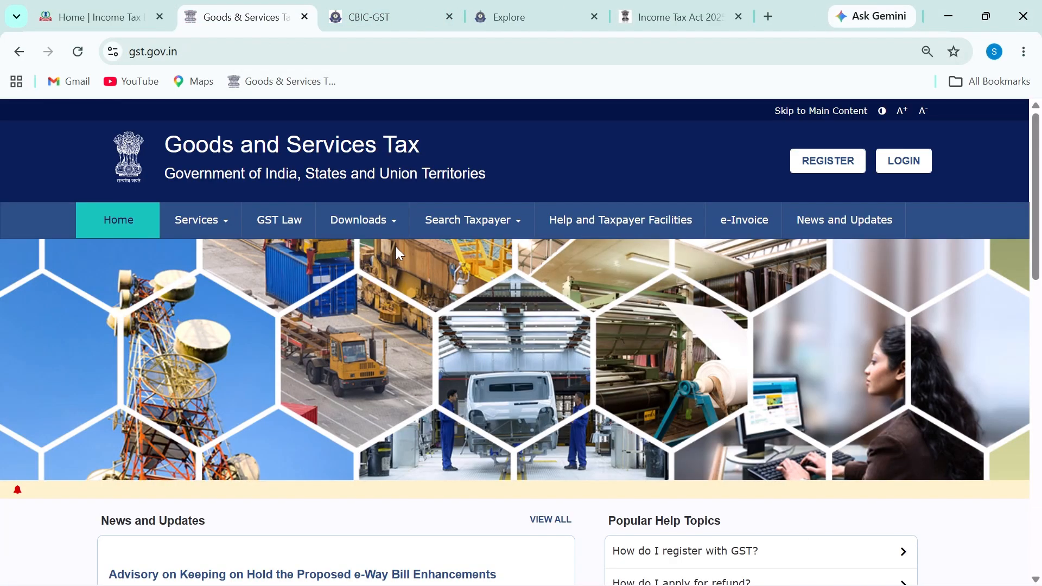
Step: Search the taxpayer by Amazon's pasted GSTIN, entering the captcha characters
mouse_move(471, 232)
click(163, 253)
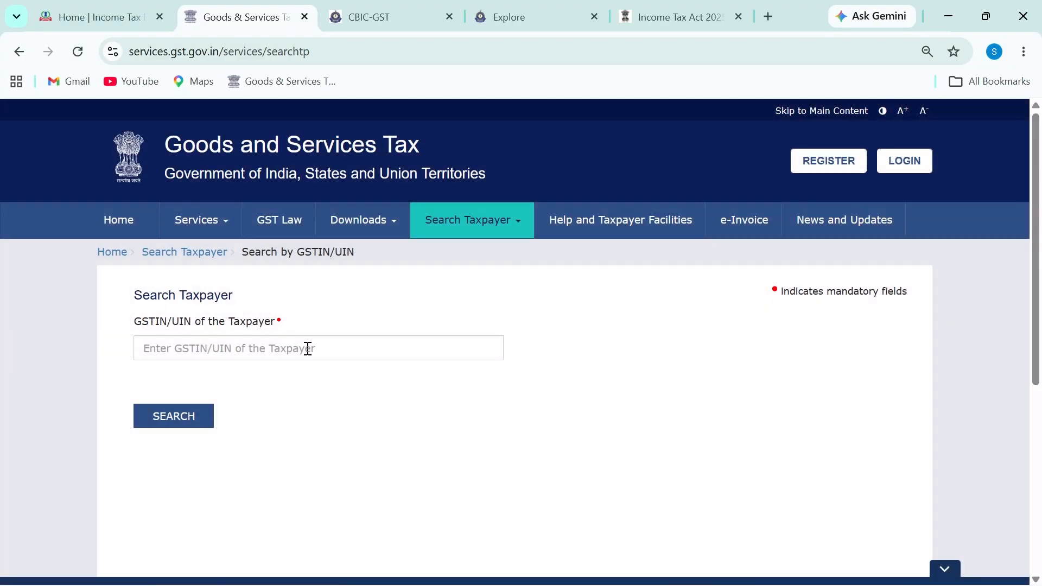
click(306, 350)
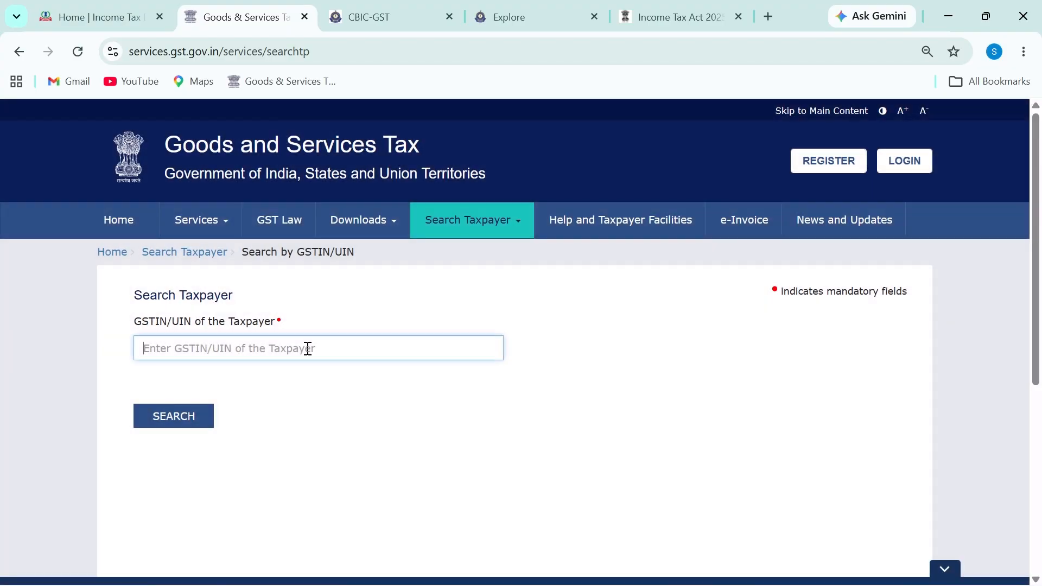
click(229, 390)
text(23)
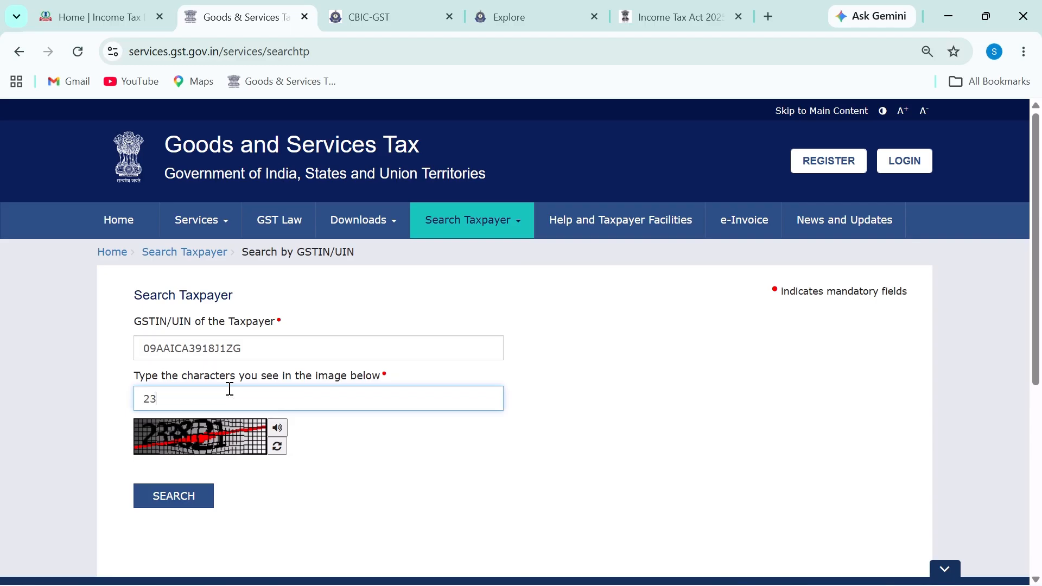
text(3821)
key(Return)
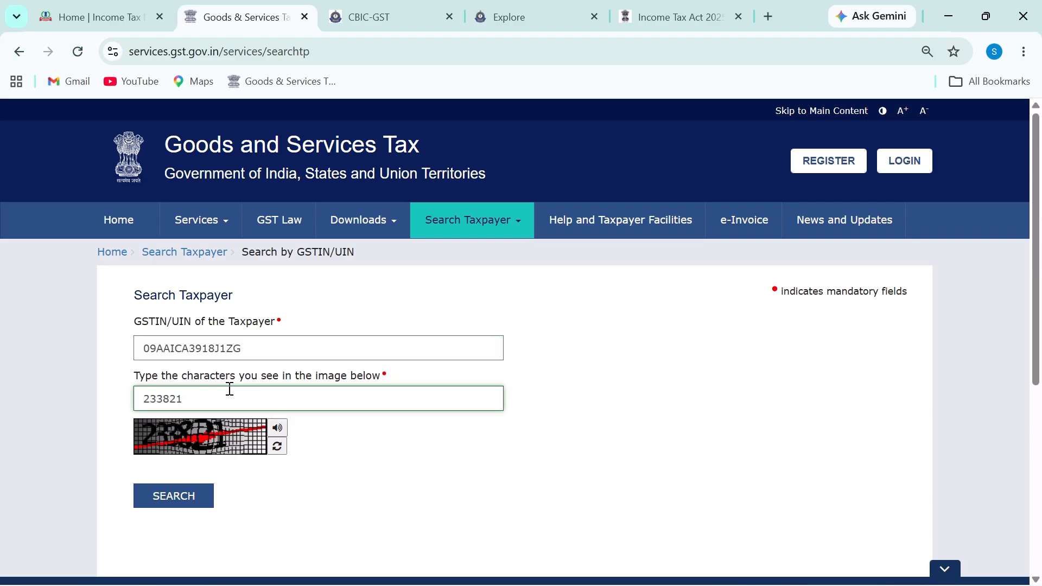
Step: Review the results showing an Active GSTIN with Regular taxpayer type, then return to TallyPrime
scroll(553, 396, down, 6)
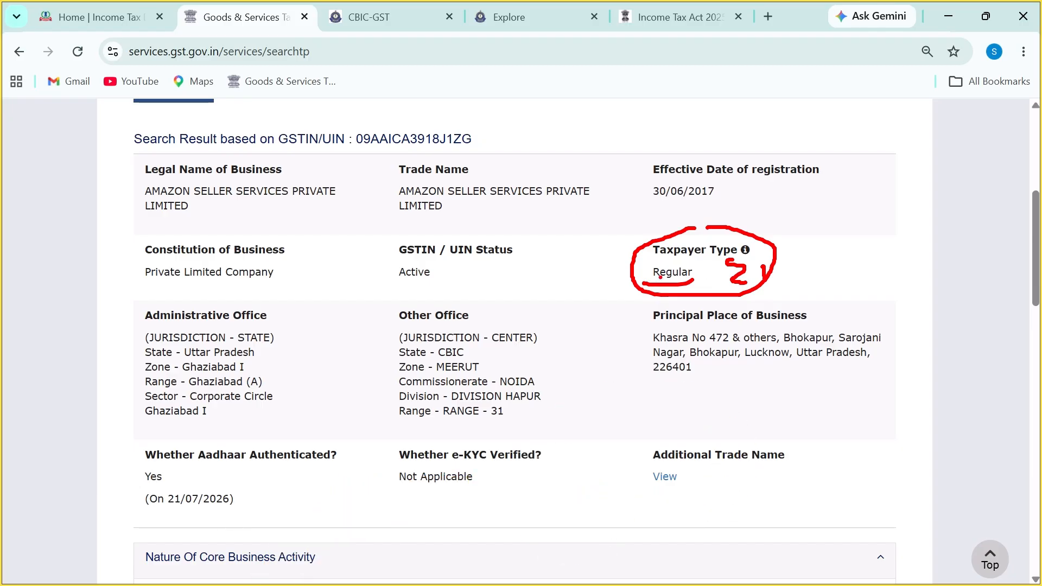
drag(667, 254, 687, 262)
drag(781, 253, 784, 274)
drag(696, 264, 700, 280)
key(Escape)
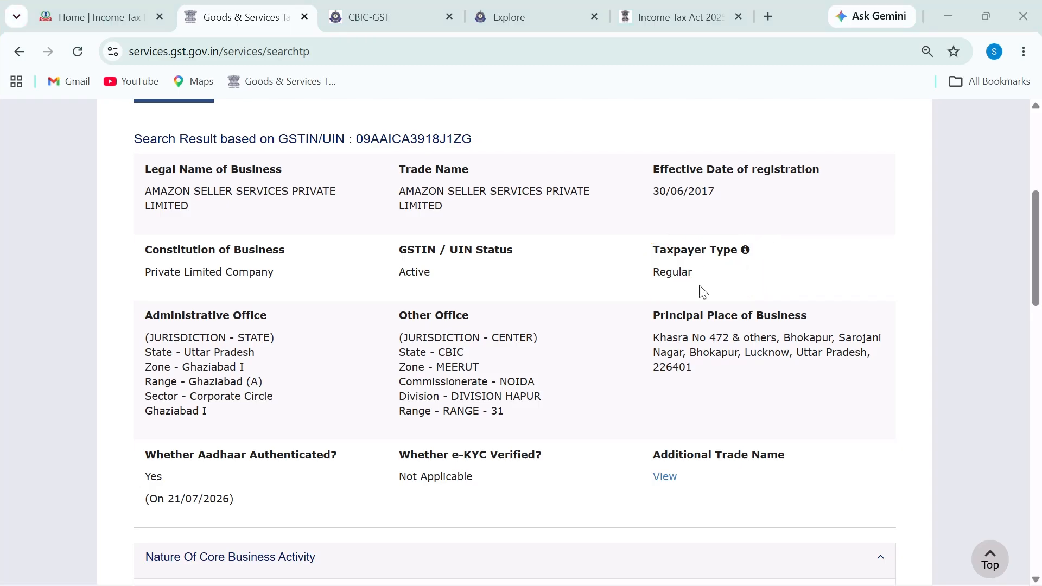
key(alt+Tab)
Step: Try Regular, then e-Commerce Operator as the Amazon ledger's registration type, dismissing the invalid GSTIN warning
click(664, 386)
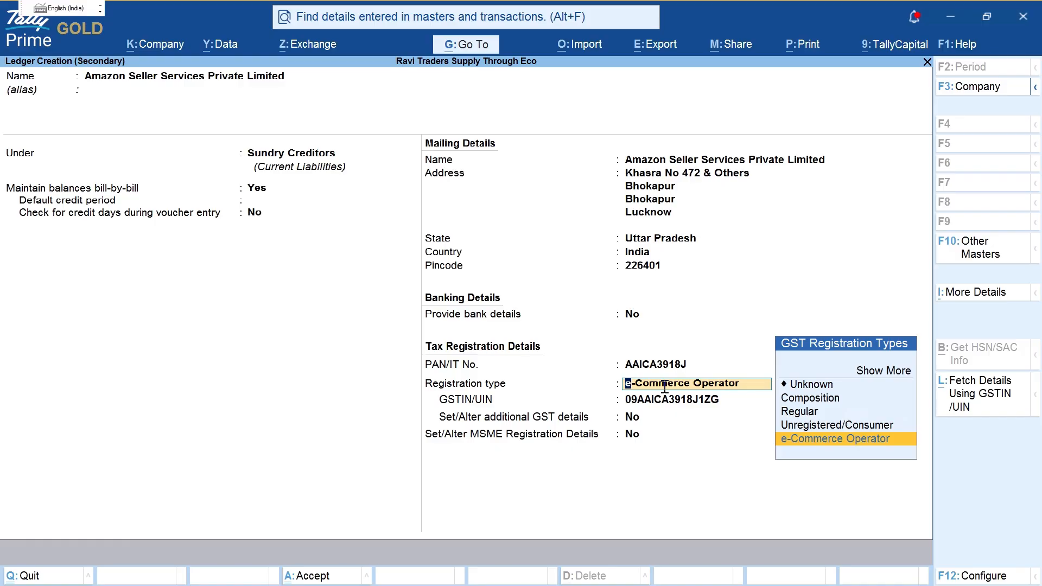
key(Up)
key(Up)
key(Return)
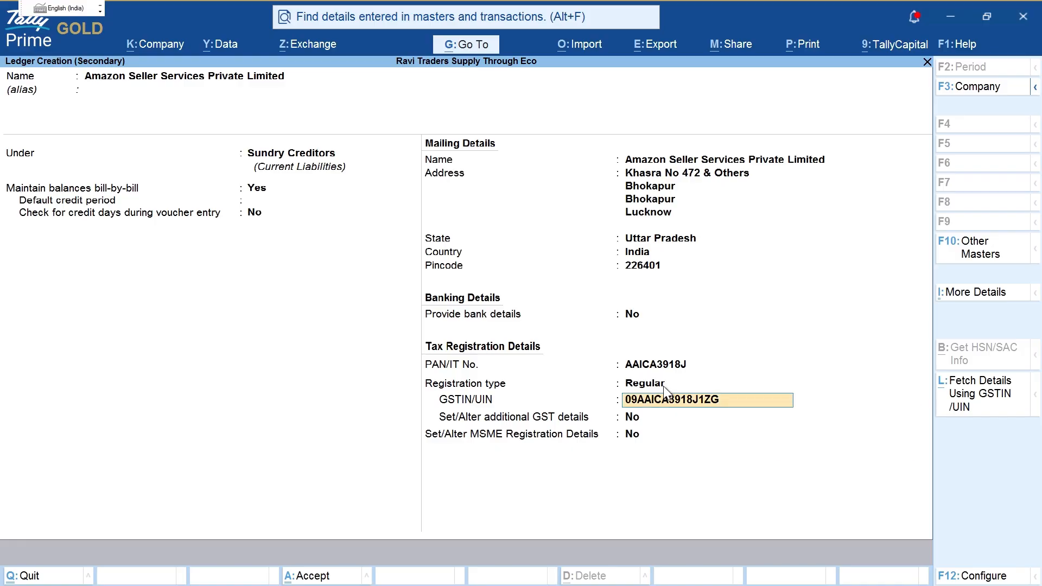
key(Return)
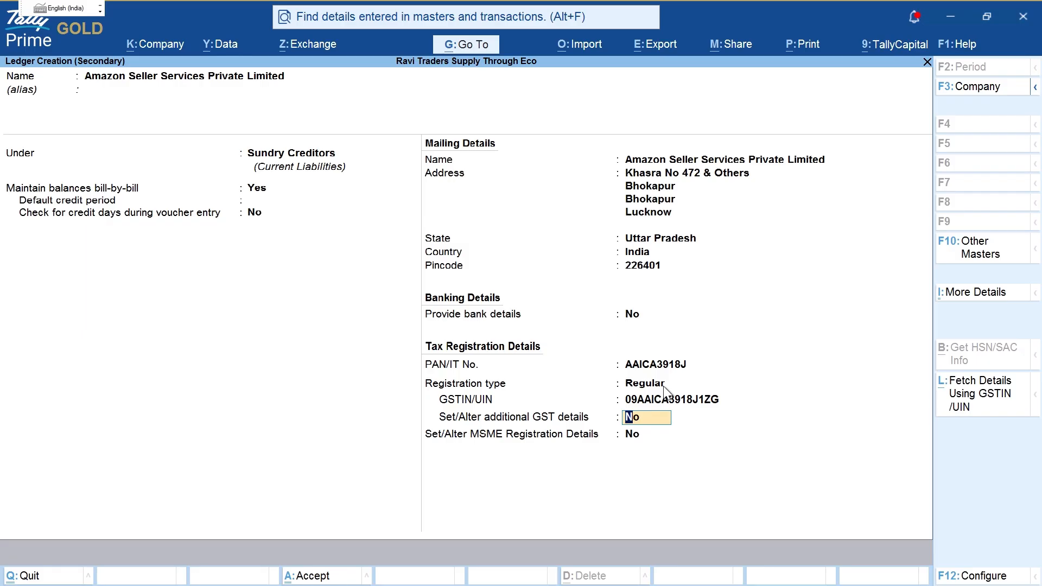
click(665, 385)
key(Down)
key(Up)
key(Up)
key(Up)
key(Up)
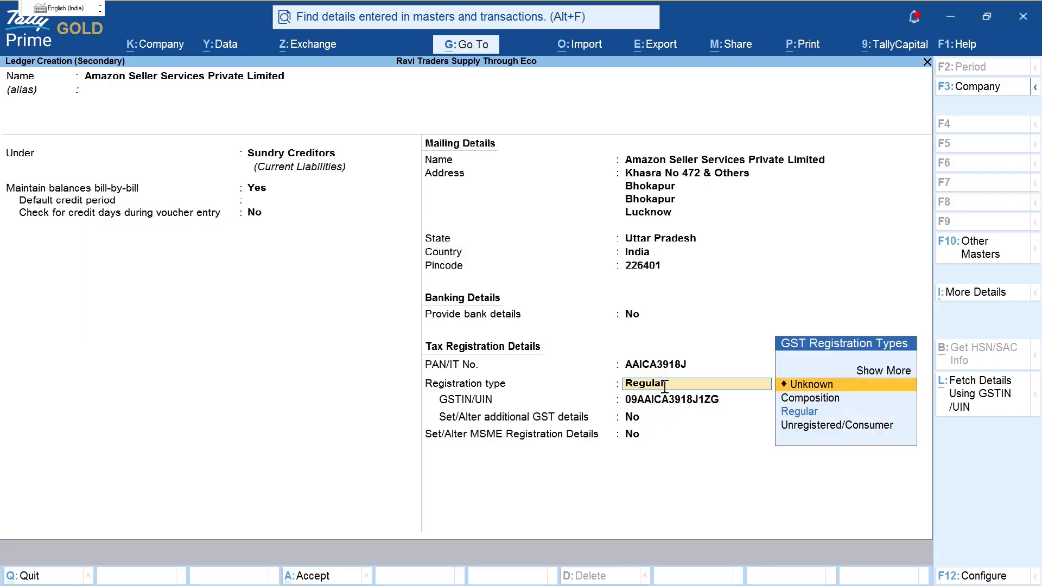
key(Return)
key(Down)
key(Down)
key(Down)
key(Down)
key(Down)
key(Down)
key(Down)
key(Down)
key(Down)
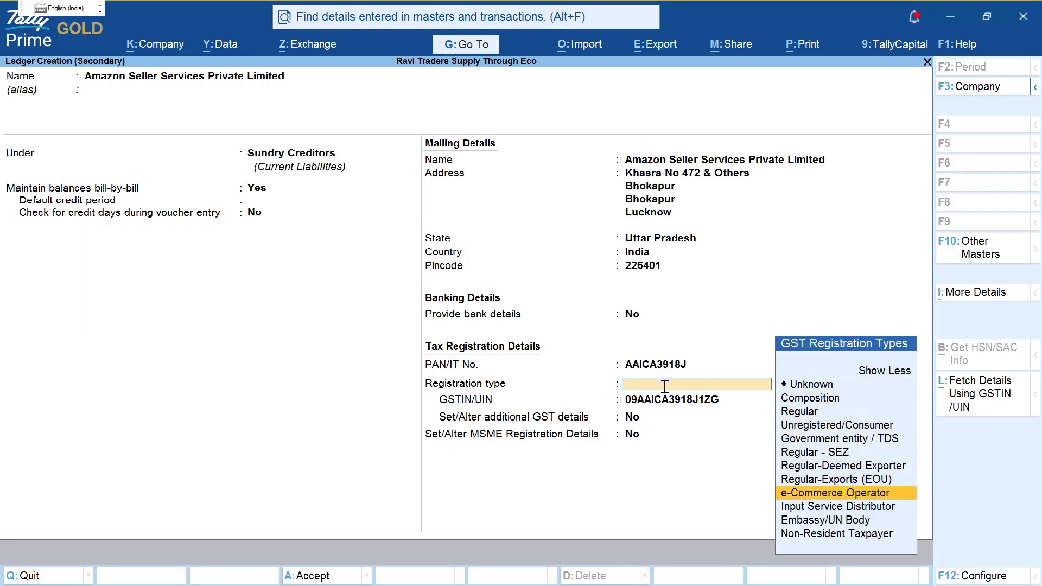
key(Return)
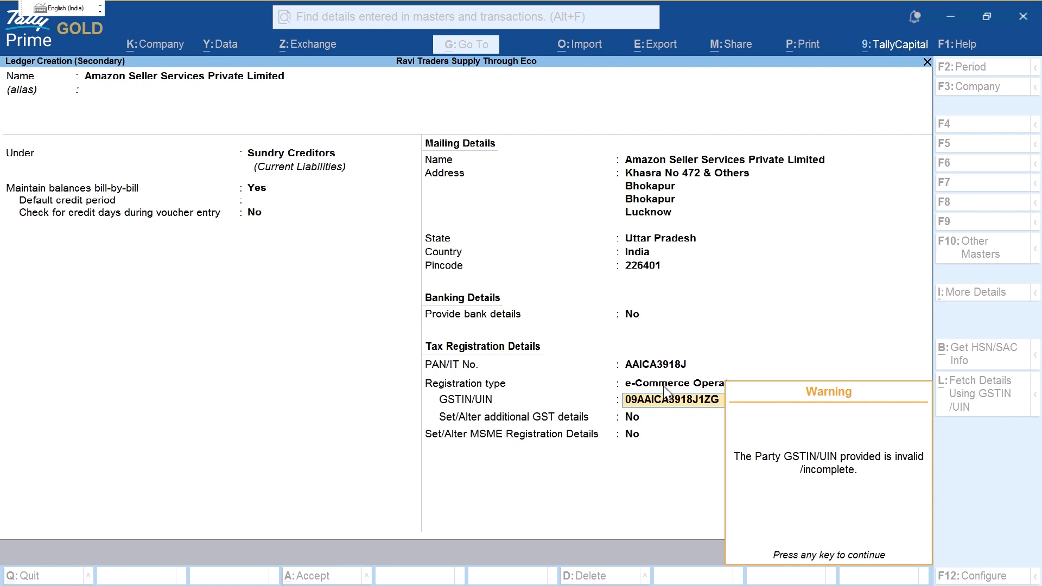
key(Return)
Step: Set the registration type back to Regular, save the Amazon ledger and accept the receipt details
click(663, 386)
key(Up)
key(Up)
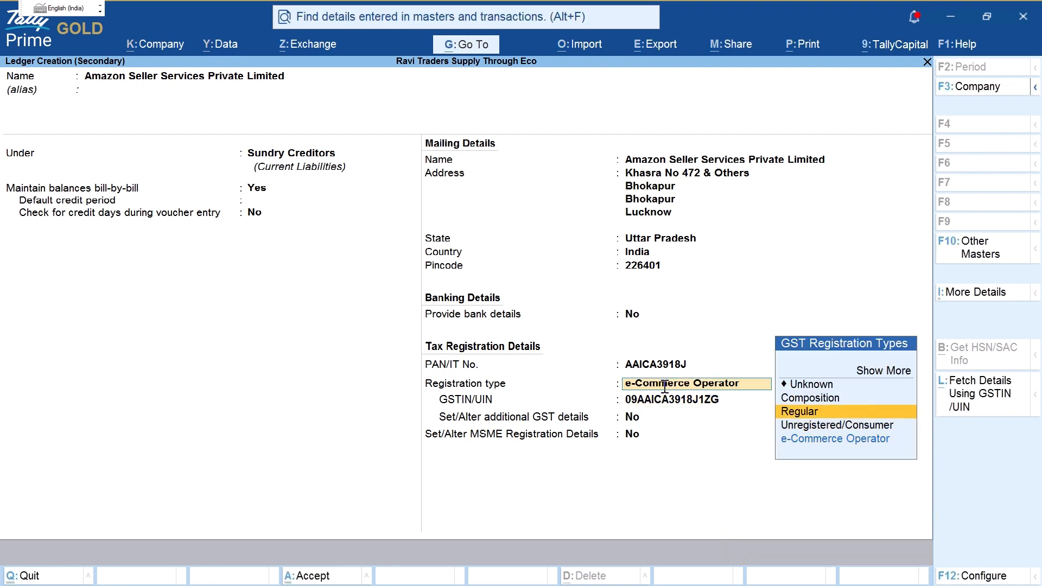
key(Return)
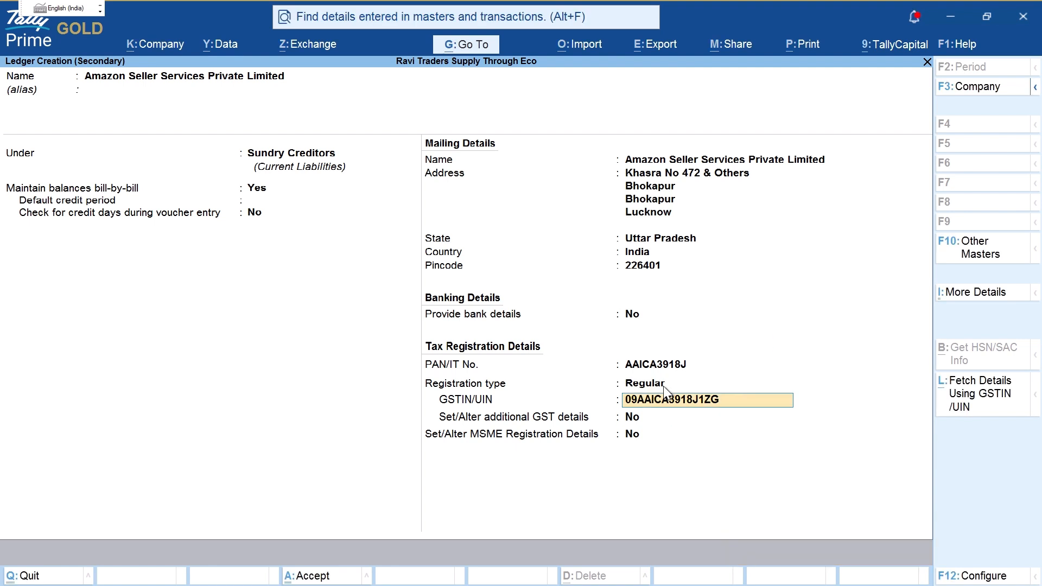
key(Return)
key(ctrl)
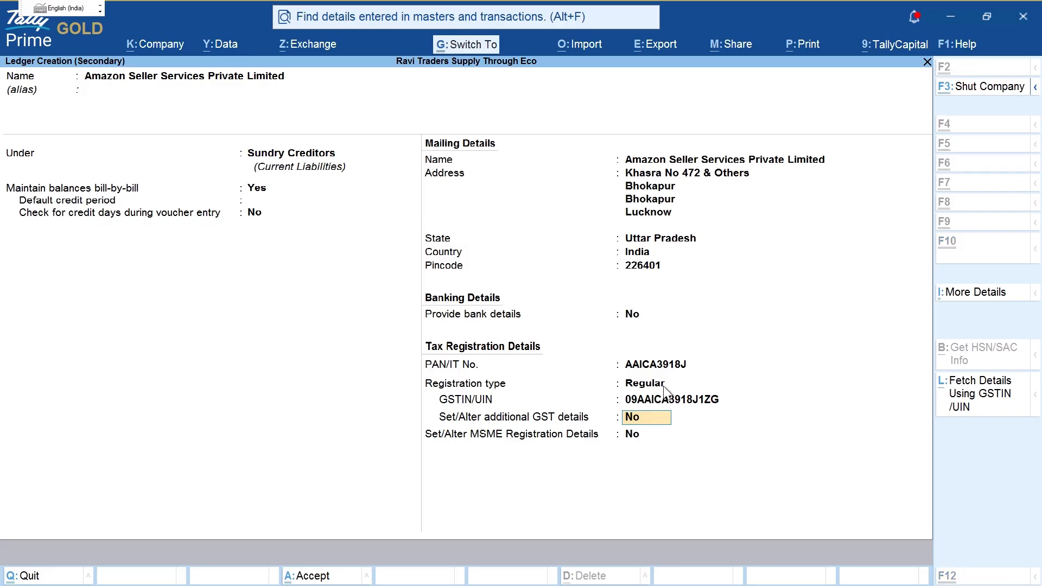
key(ctrl+a)
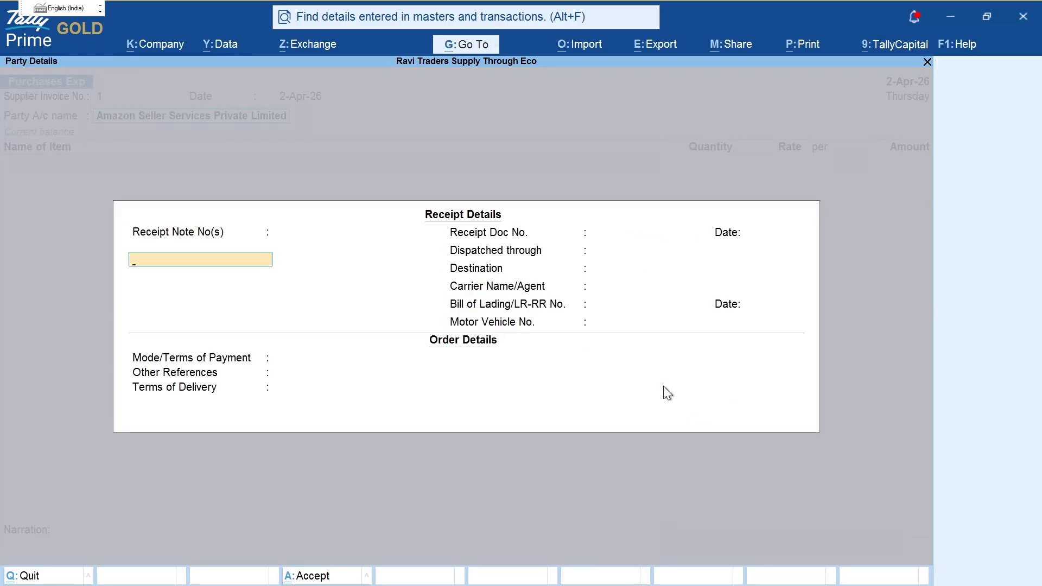
key(ctrl+a)
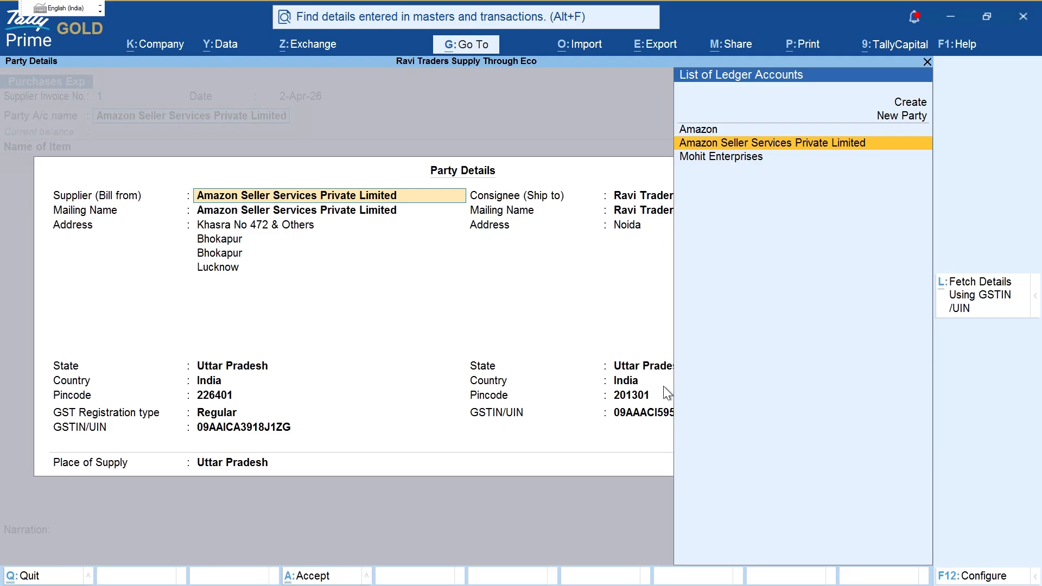
Step: Confirm Amazon Seller Services Private Limited as the supplier, then switch the voucher to Accounting Invoice mode
key(Return)
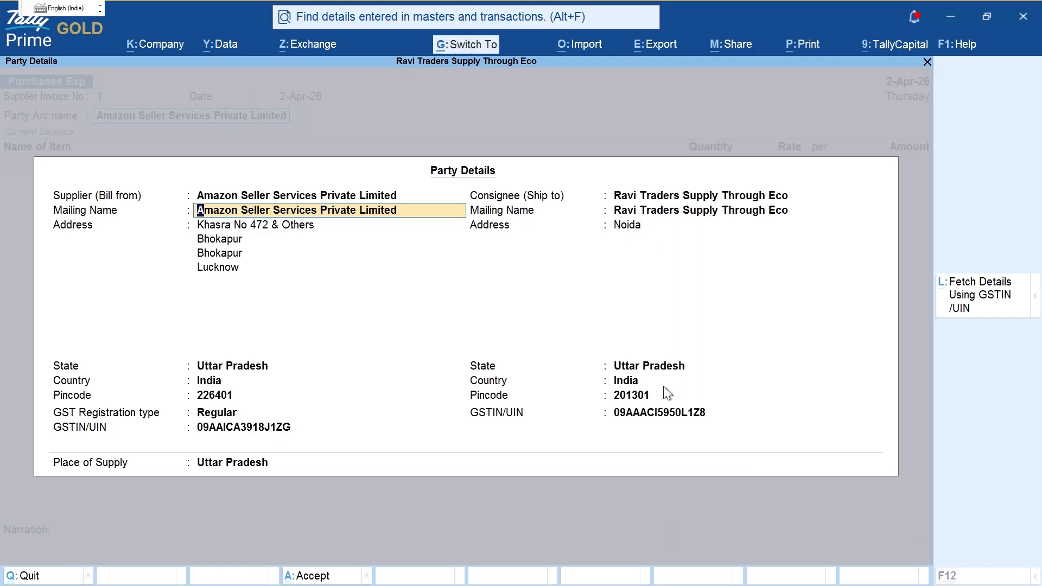
key(ctrl+a)
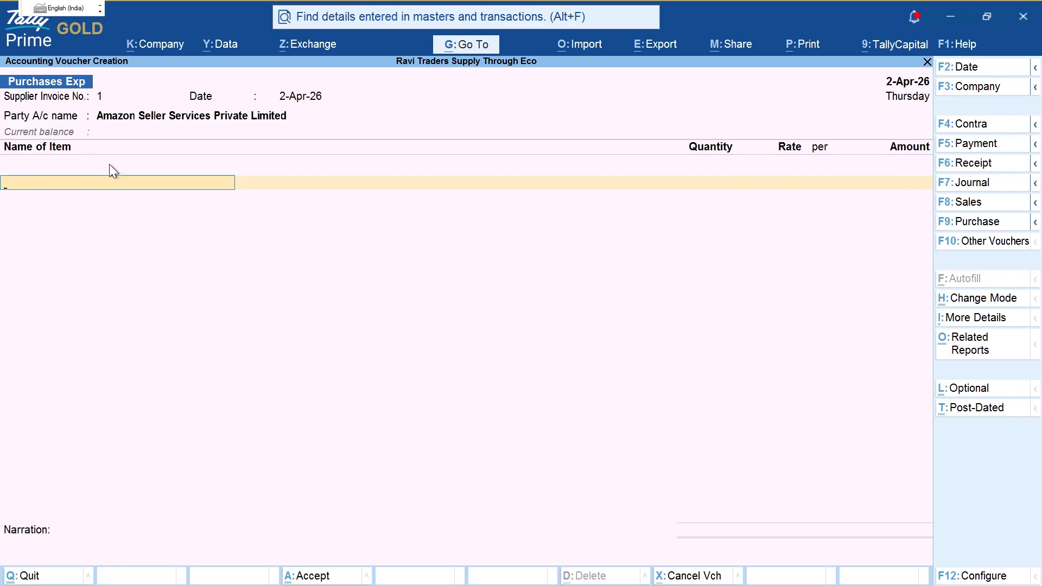
key(ctrl+h)
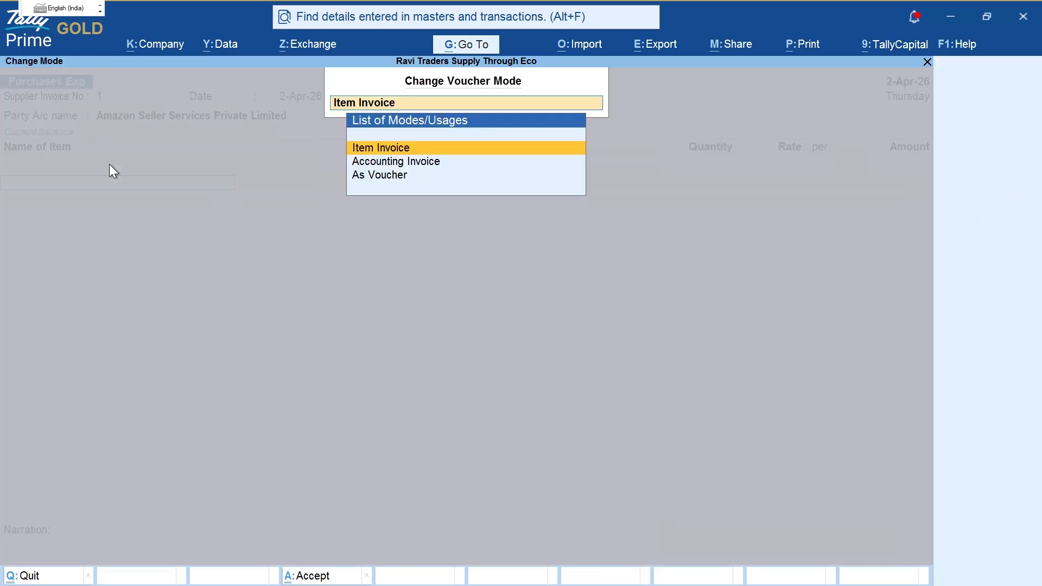
key(Down)
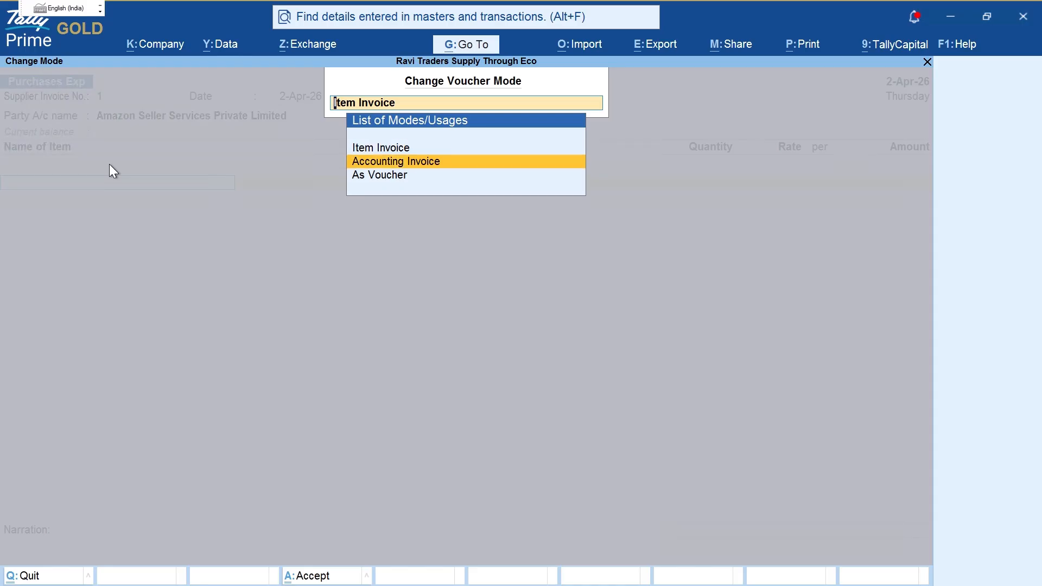
key(Return)
key(alt+Tab)
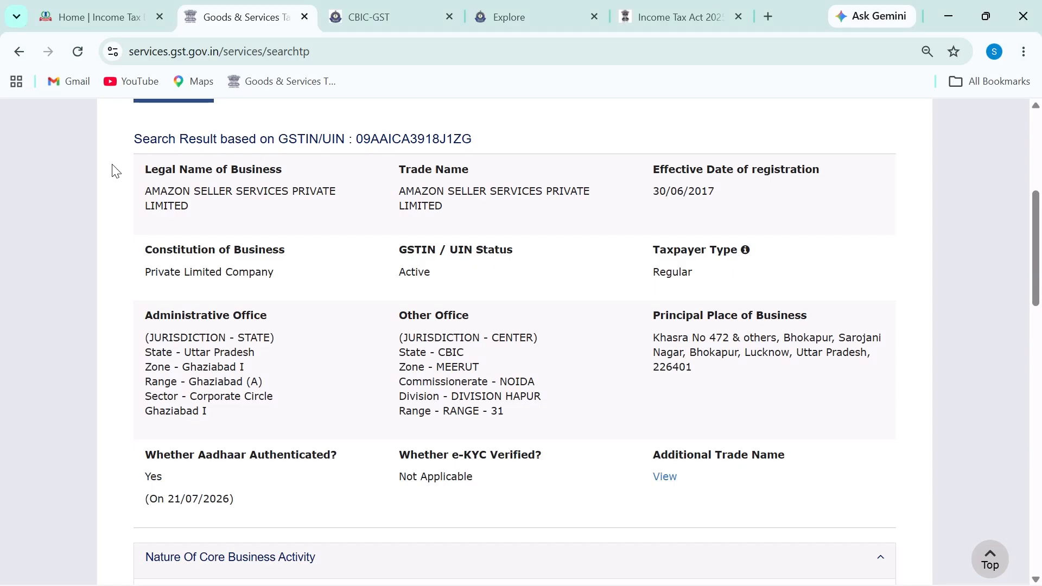
Step: Highlight the Rs.1000 platform charges bill line and its 18% GST in the case-study PDF
key(alt+Tab)
key(Tab)
scroll(260, 388, down, 2)
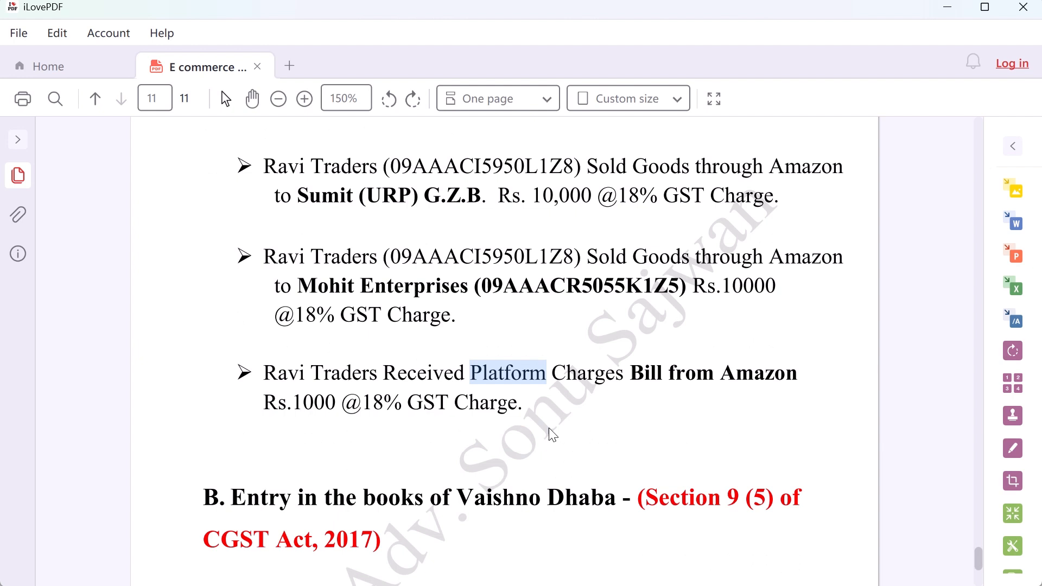
drag(264, 360, 776, 360)
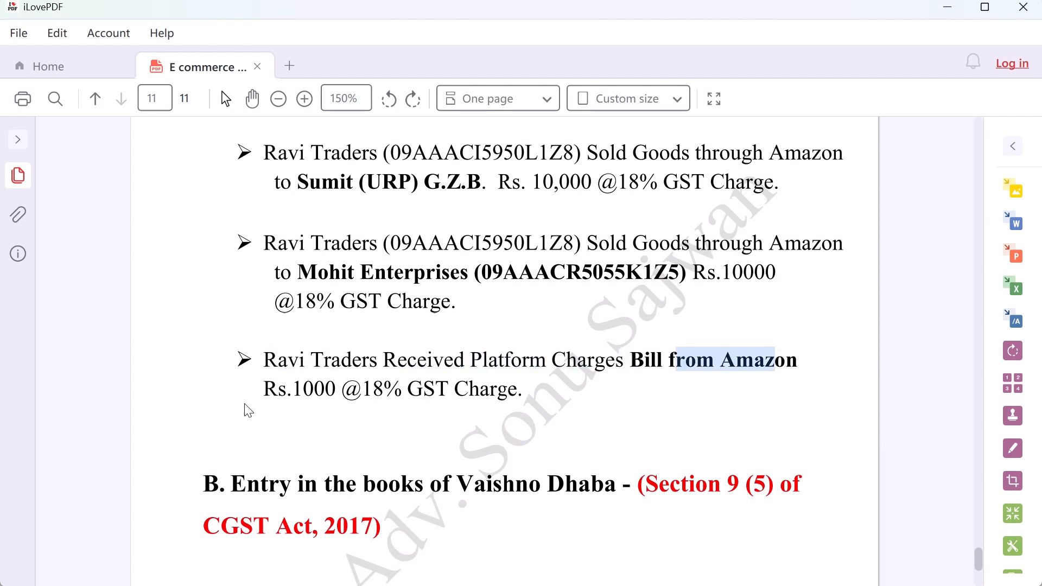
drag(283, 389, 499, 391)
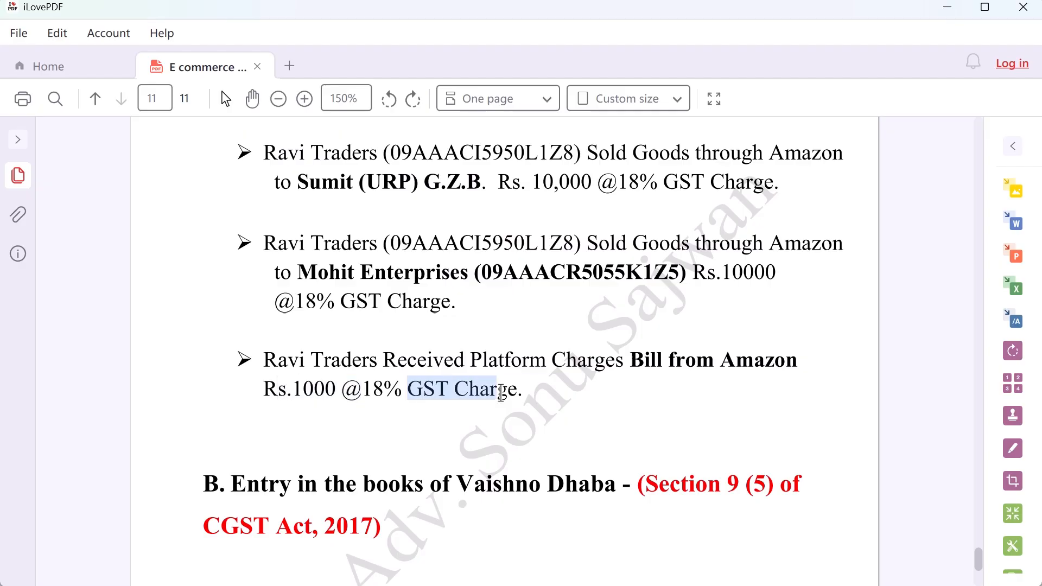
key(alt+Tab)
key(Return)
key(Return)
key(Return)
key(Return)
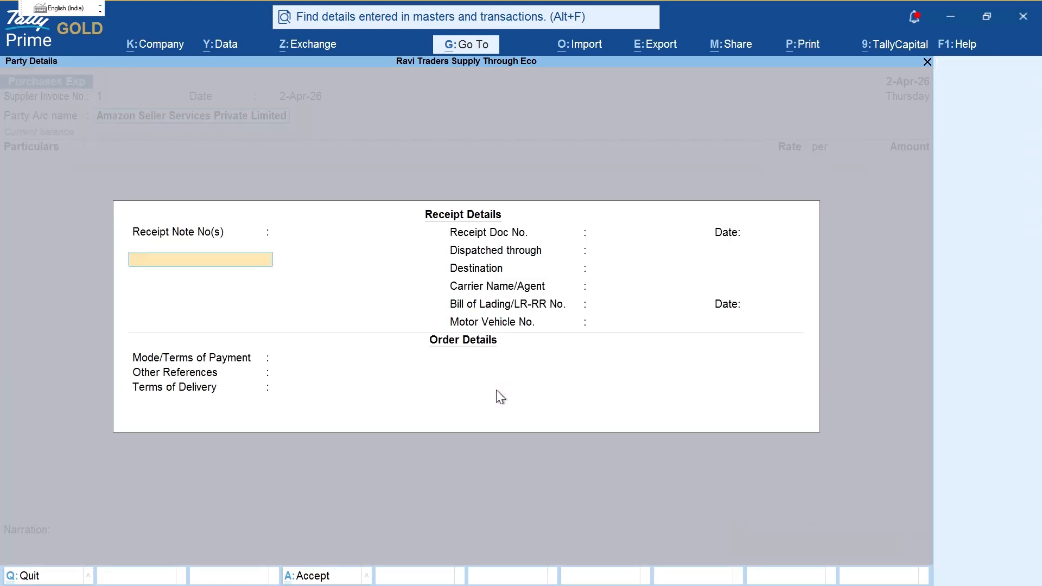
Step: Create a new ledger named Platform Exp under Direct Expenses
key(ctrl+a)
key(ctrl+a)
key(alt+c)
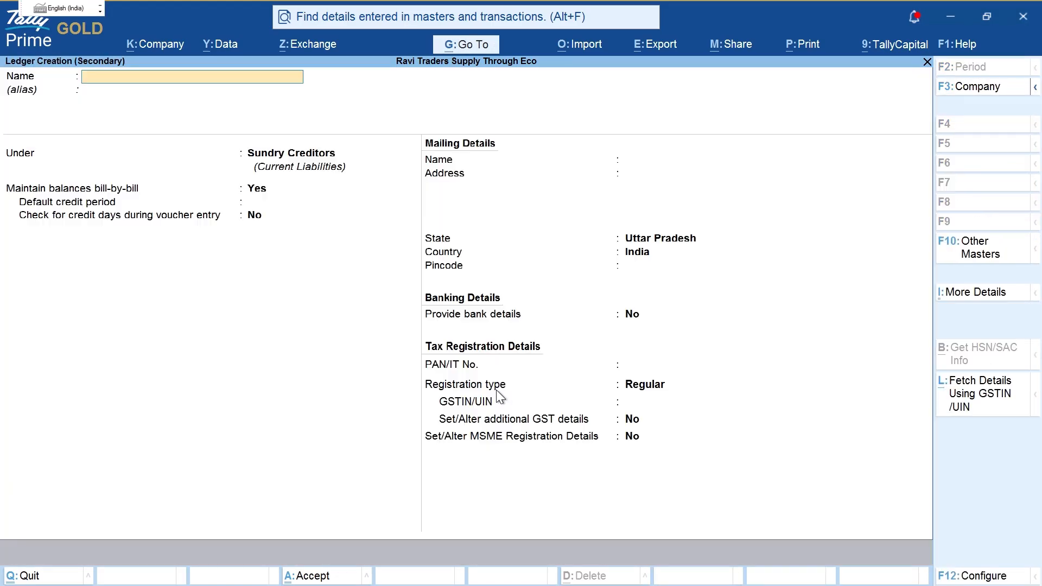
text(Platform Exp)
key(Return)
key(Return)
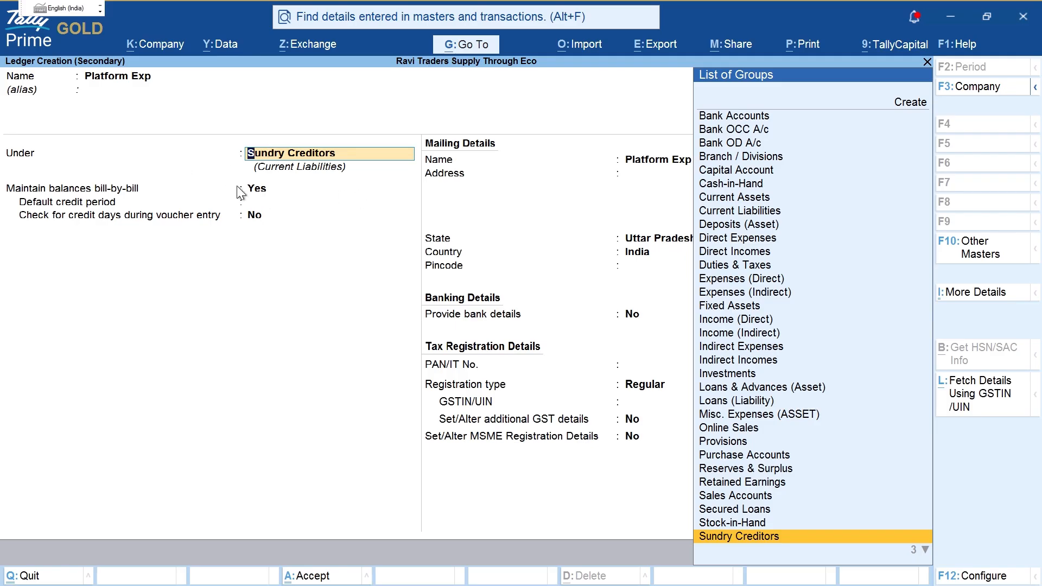
text(Indi)
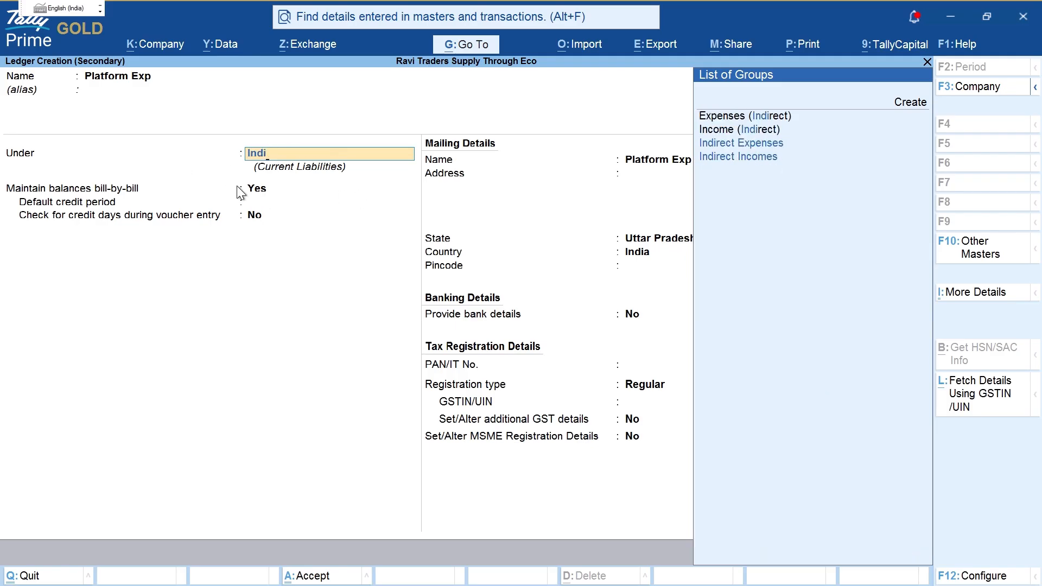
key(BackSpace)
key(BackSpace)
key(BackSpace)
key(BackSpace)
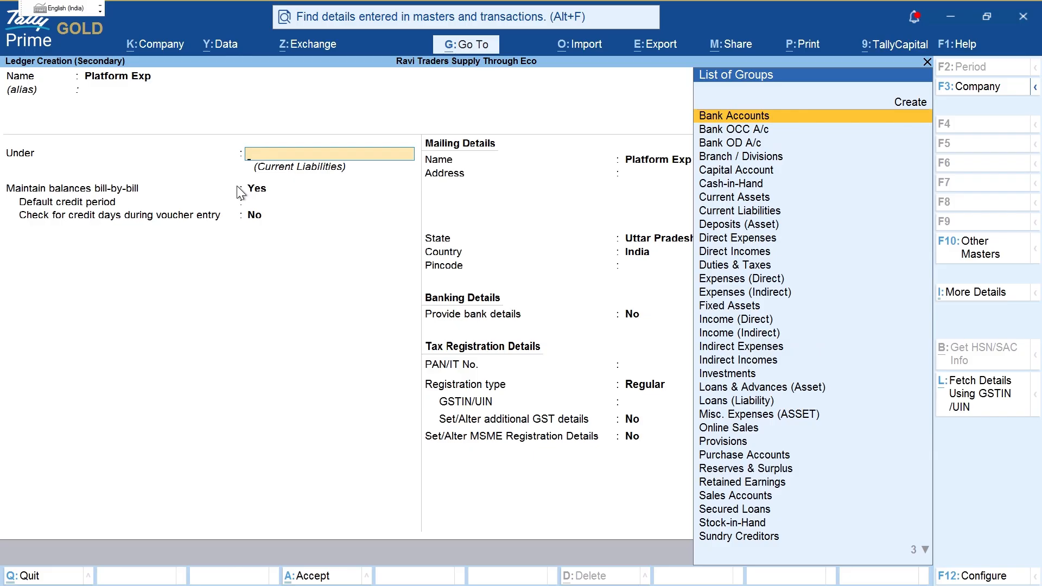
text(Dire)
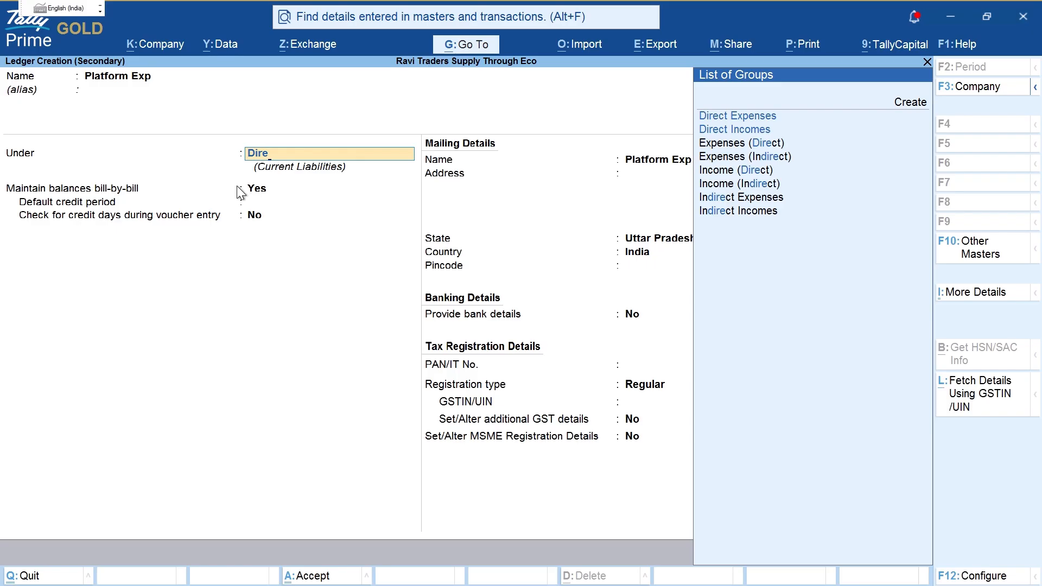
key(Down)
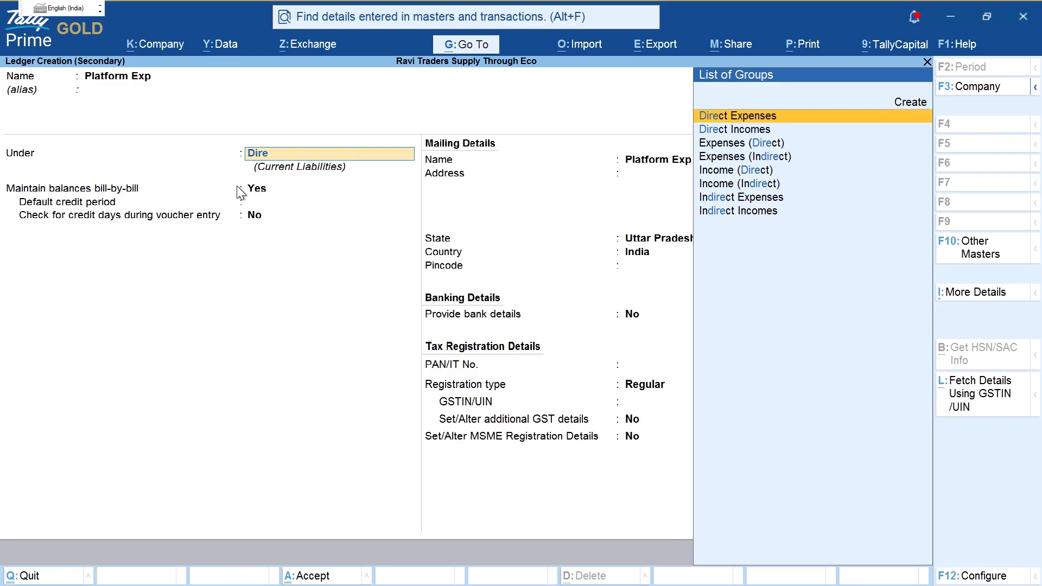
key(Return)
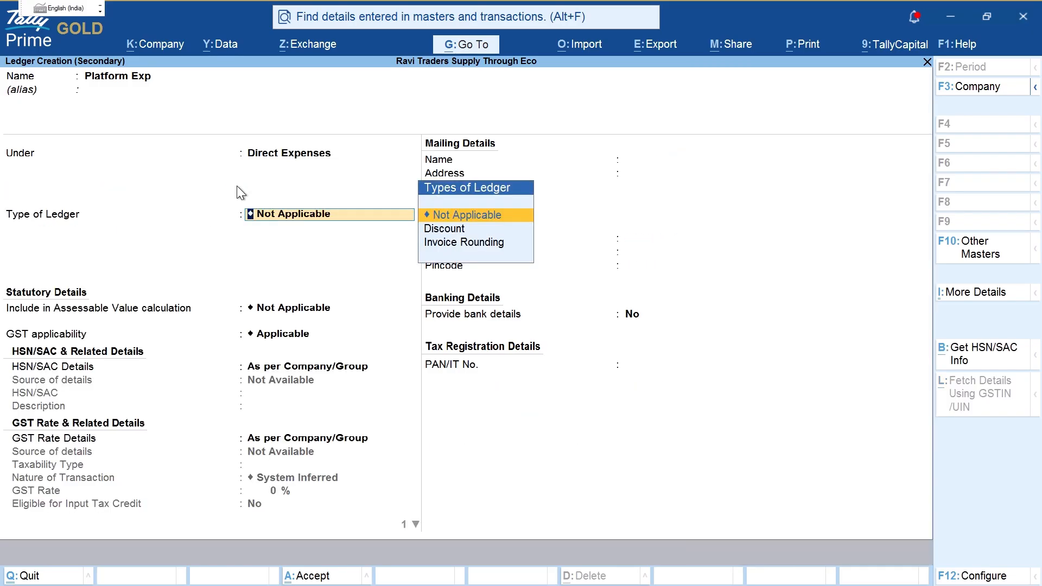
Step: Give Platform Exp HSN/SAC 7845 and Local Purchase - Taxable nature at 18% GST, then save it
key(Return)
key(Return)
key(Down)
key(Return)
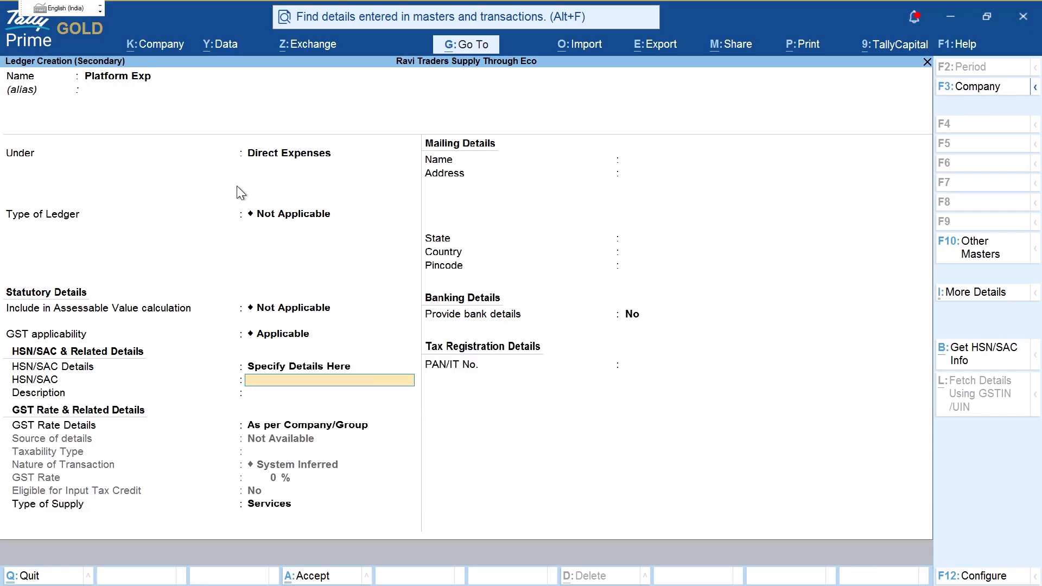
text(7845)
key(Return)
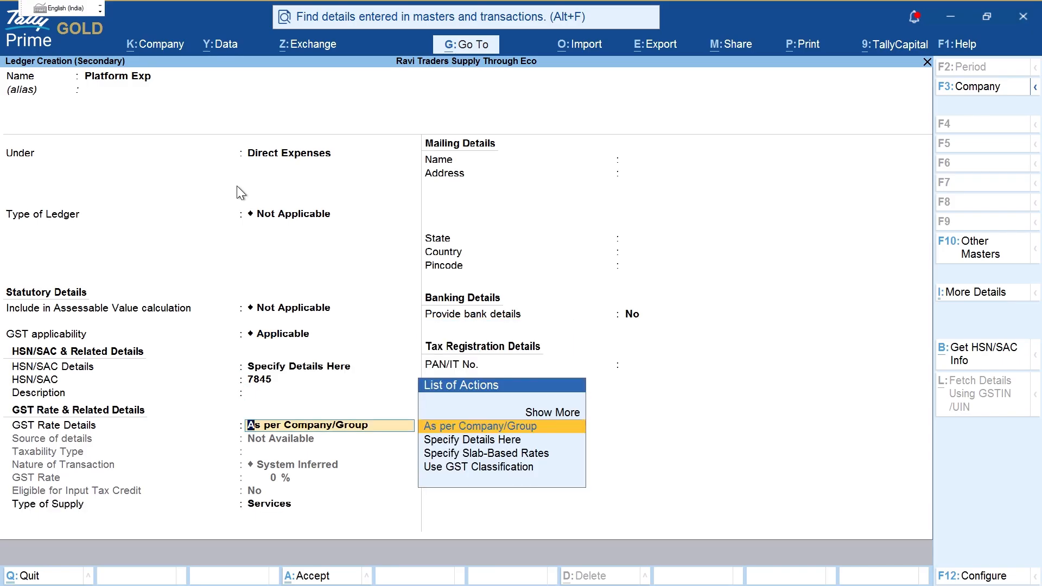
key(Down)
key(Return)
key(Return)
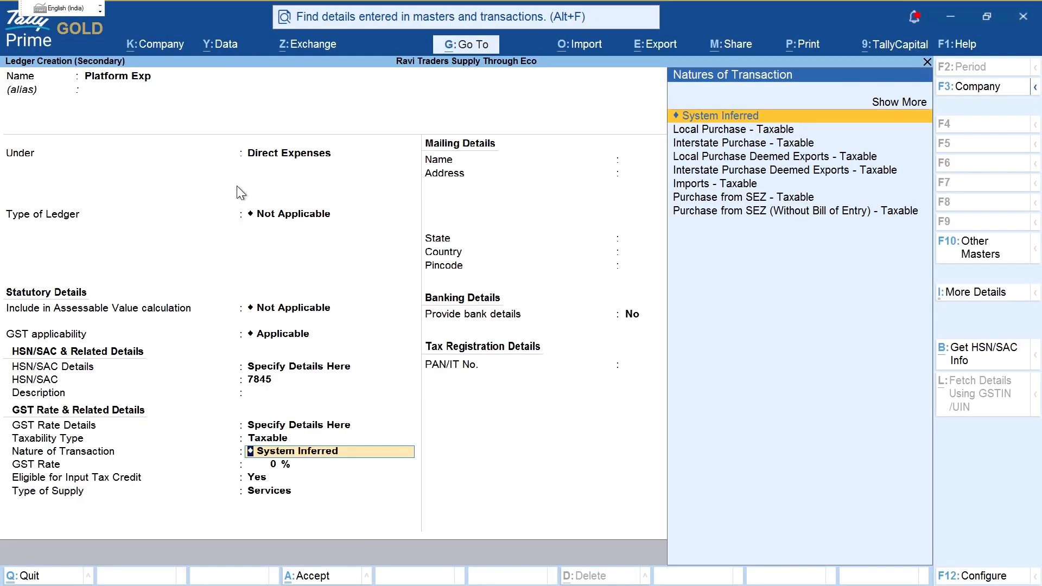
key(Down)
key(Down)
key(Down)
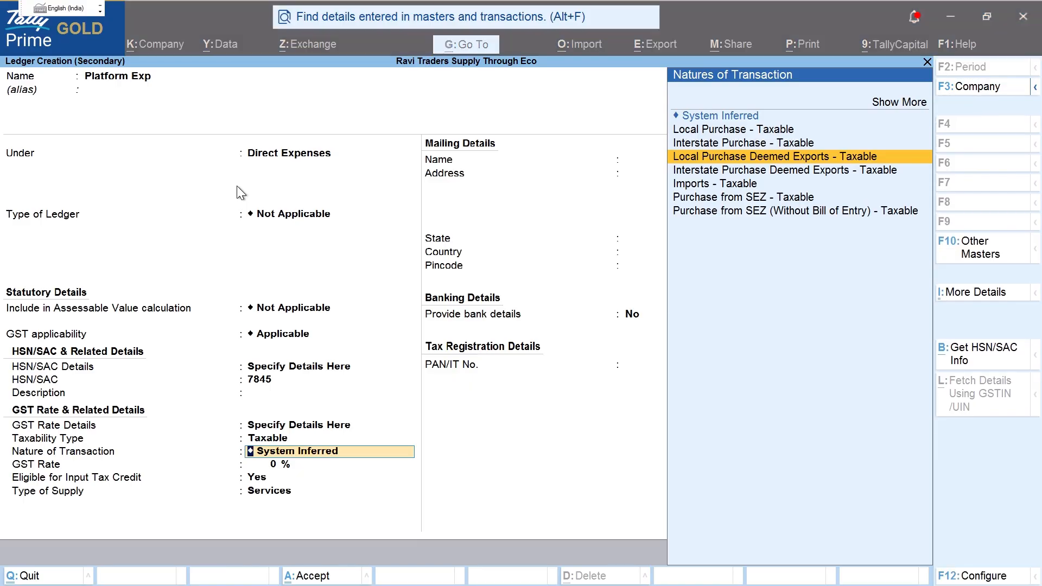
key(Down)
key(Down)
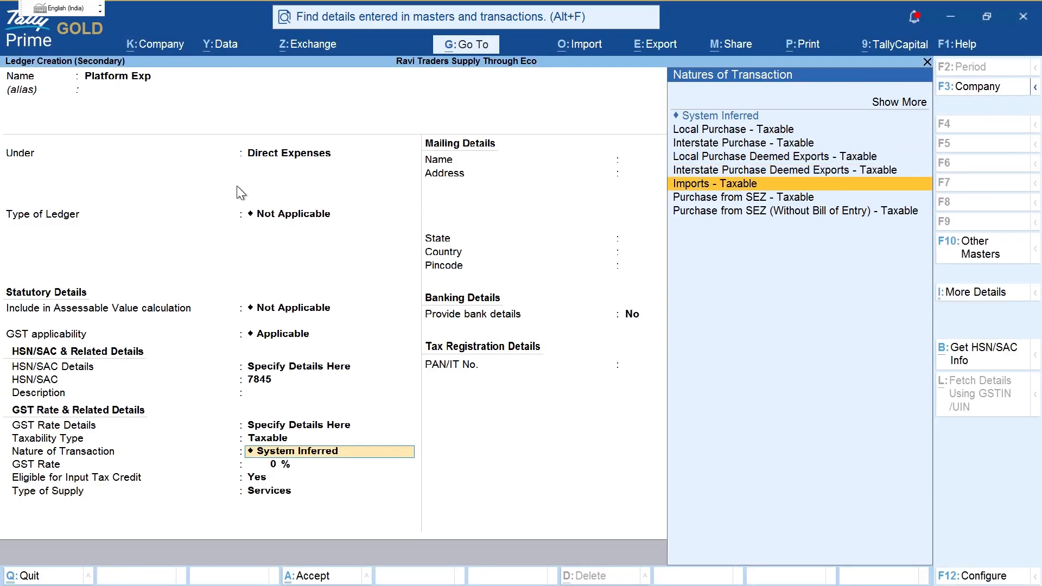
key(Up)
key(Up)
key(Up)
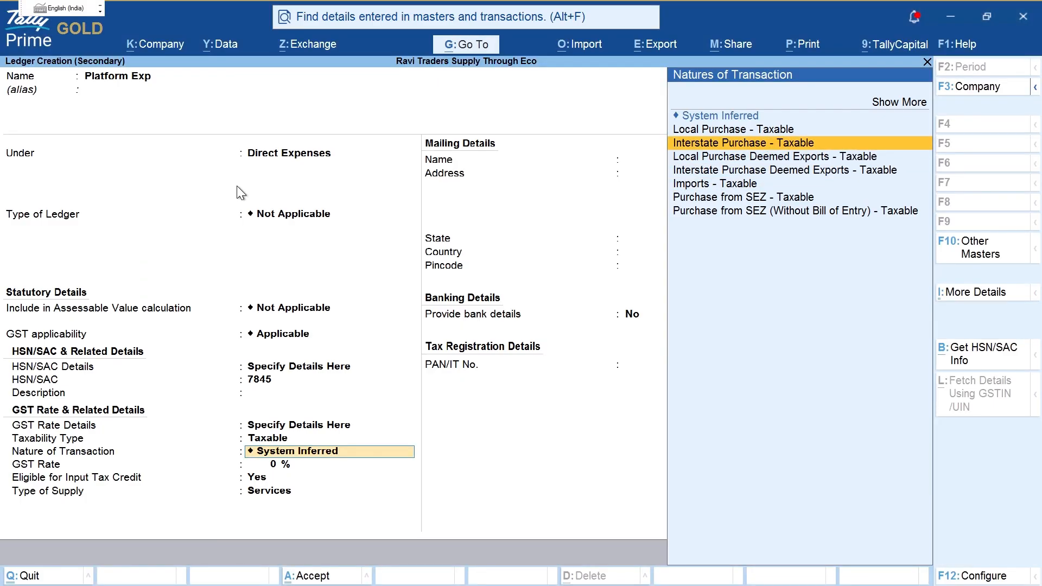
key(Up)
key(Return)
key(Return)
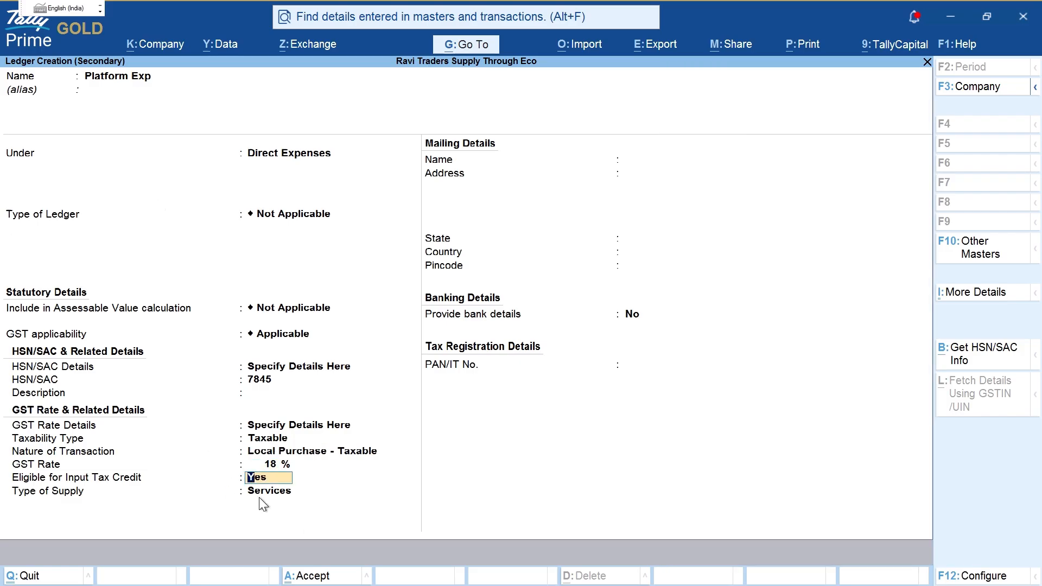
key(Return)
key(Return)
key(ctrl+a)
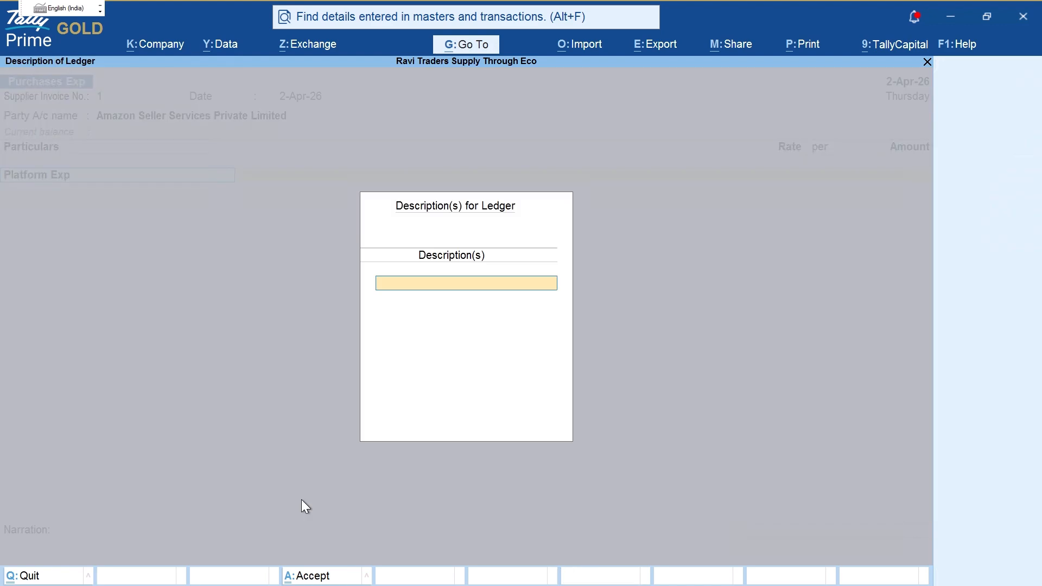
key(Return)
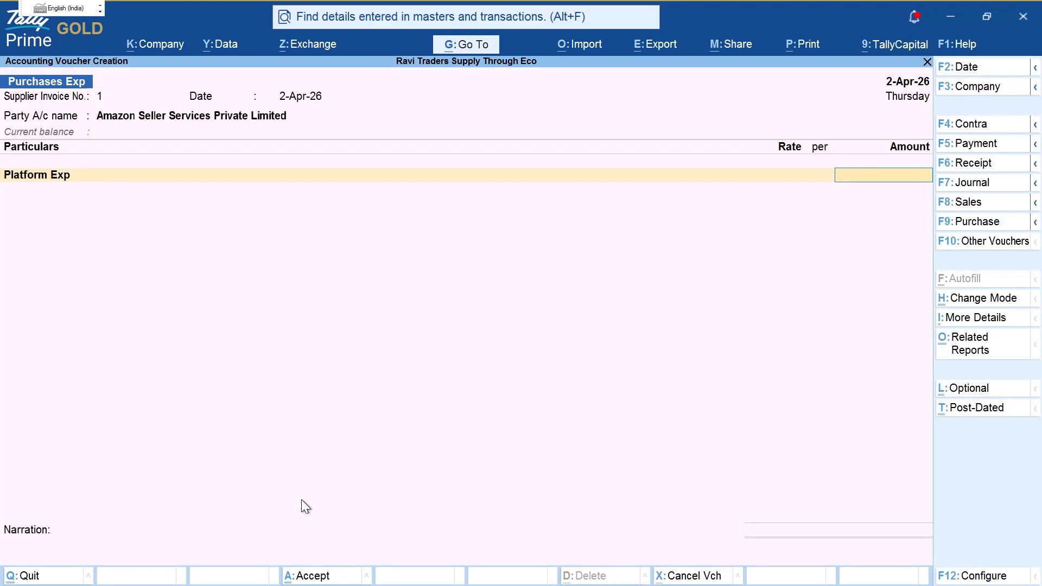
key(alt+Tab)
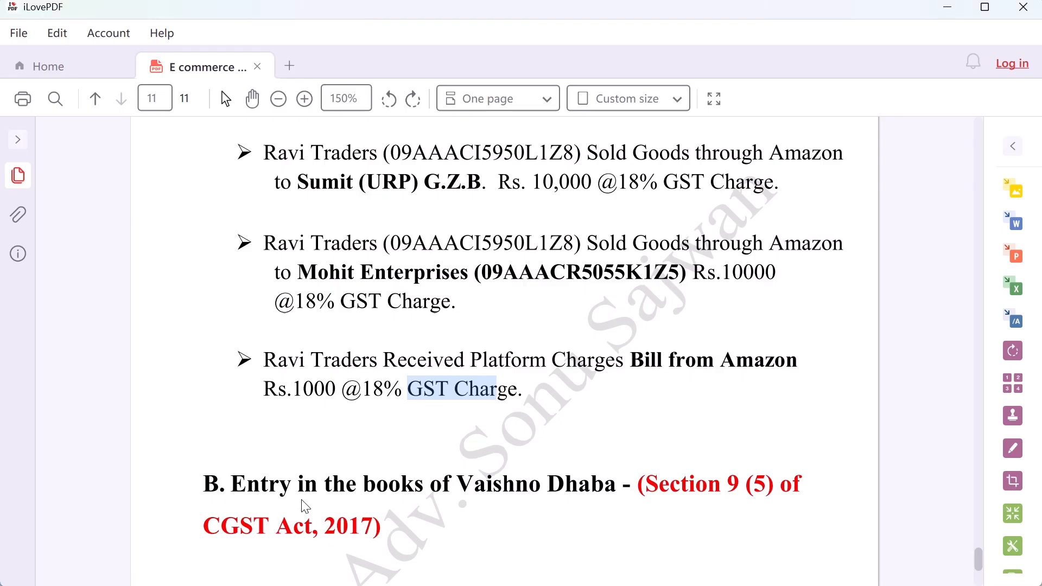
Step: Underline the Platform Charges Bill line on the PDF with the screen pen, then clear the marks
key(ctrl+2)
drag(488, 371, 683, 373)
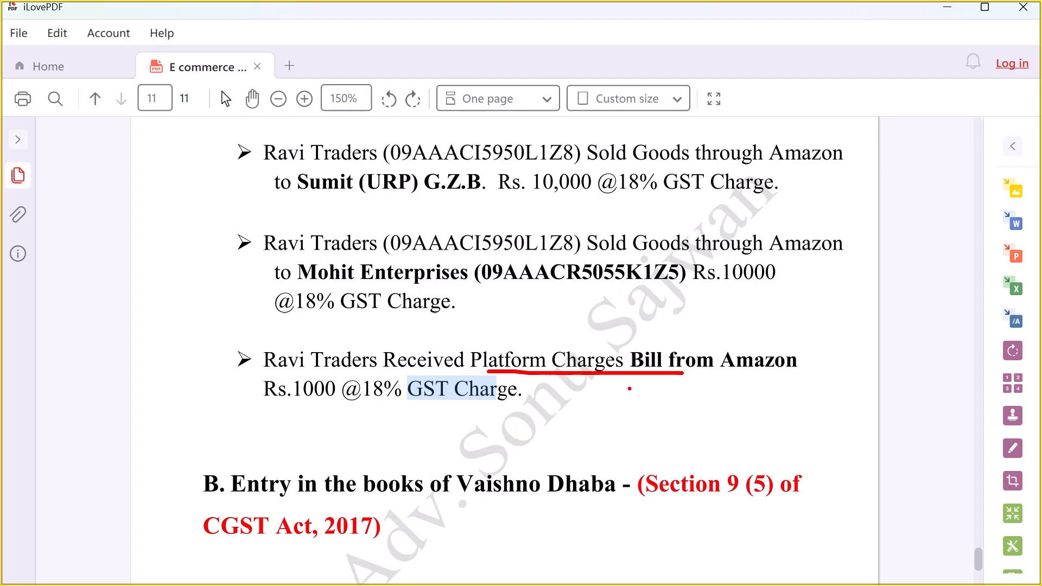
drag(469, 373, 573, 371)
key(Escape)
key(alt+Tab)
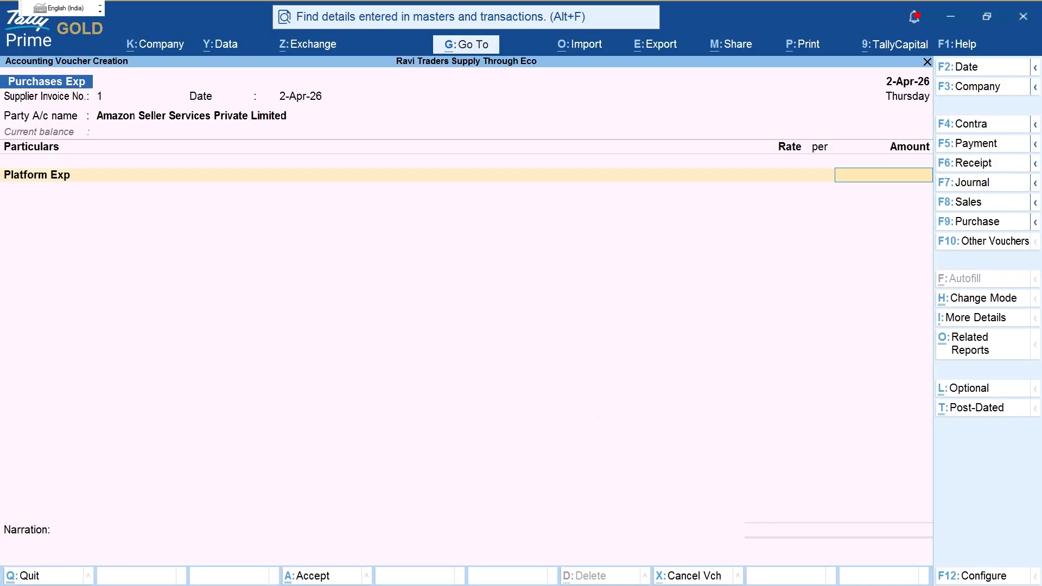
Step: Enter 1000 against Platform Exp, add CGST 90 and SGST 90, and save the 1,180 voucher
text(1000)
key(Return)
key(Return)
key(Return)
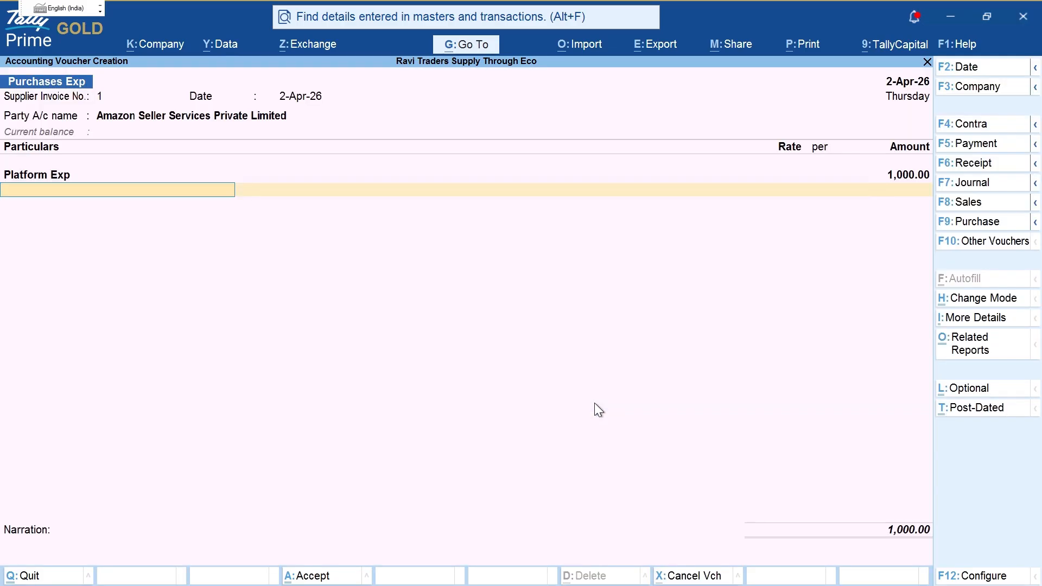
text(Cg)
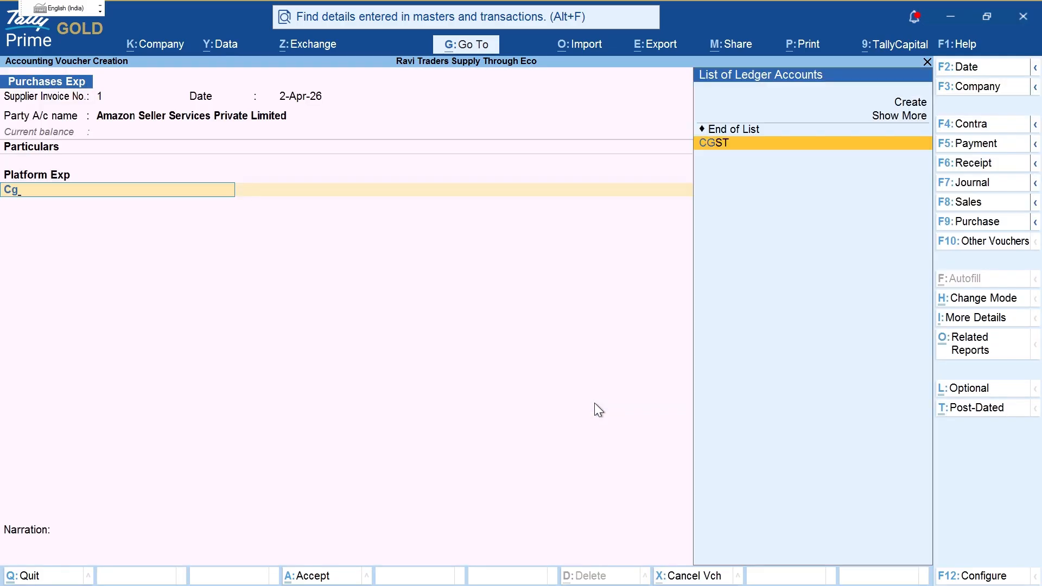
key(Return)
key(Return)
text(sg)
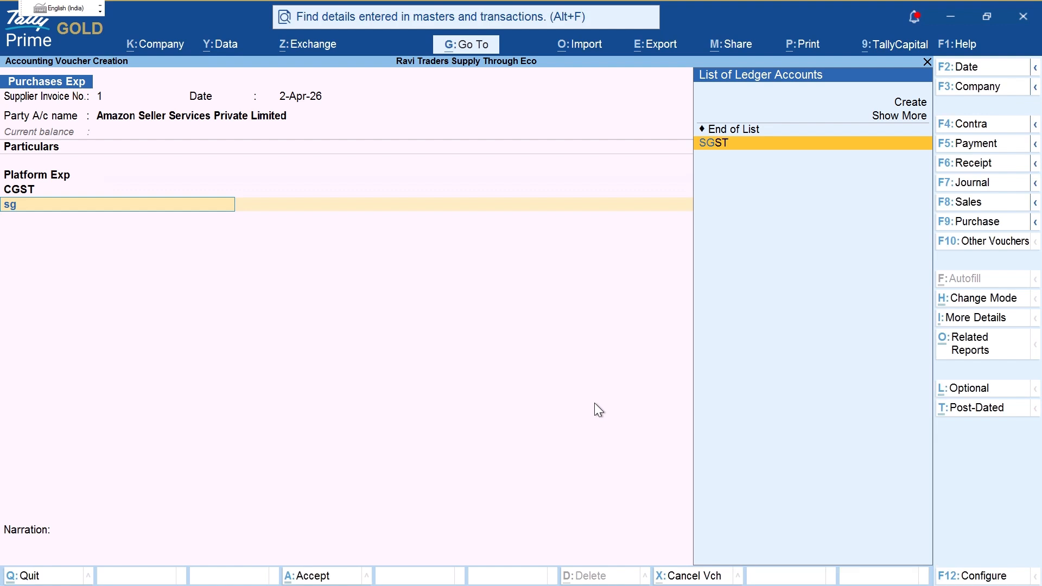
key(Return)
key(Return)
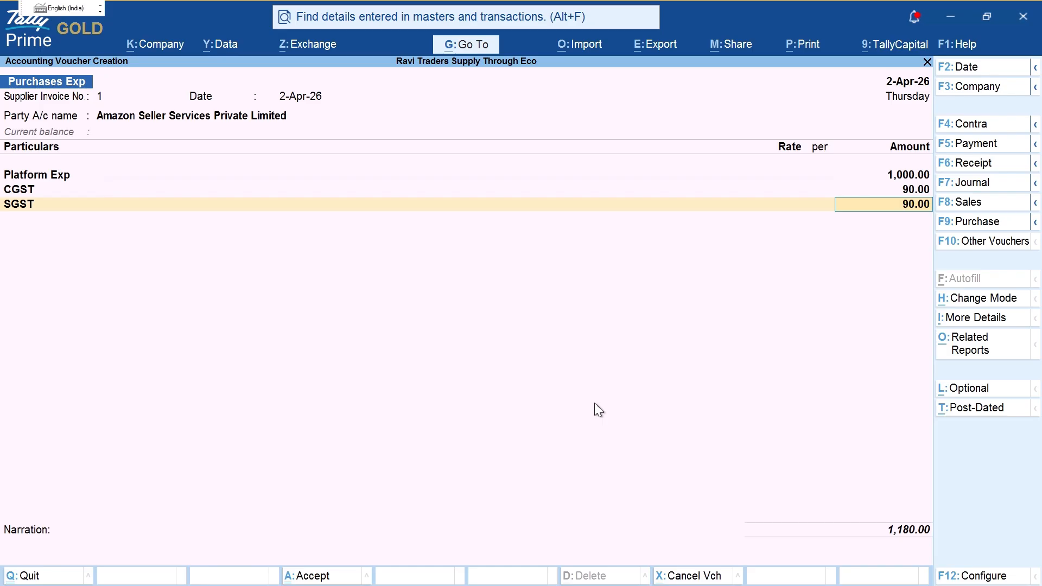
key(Return)
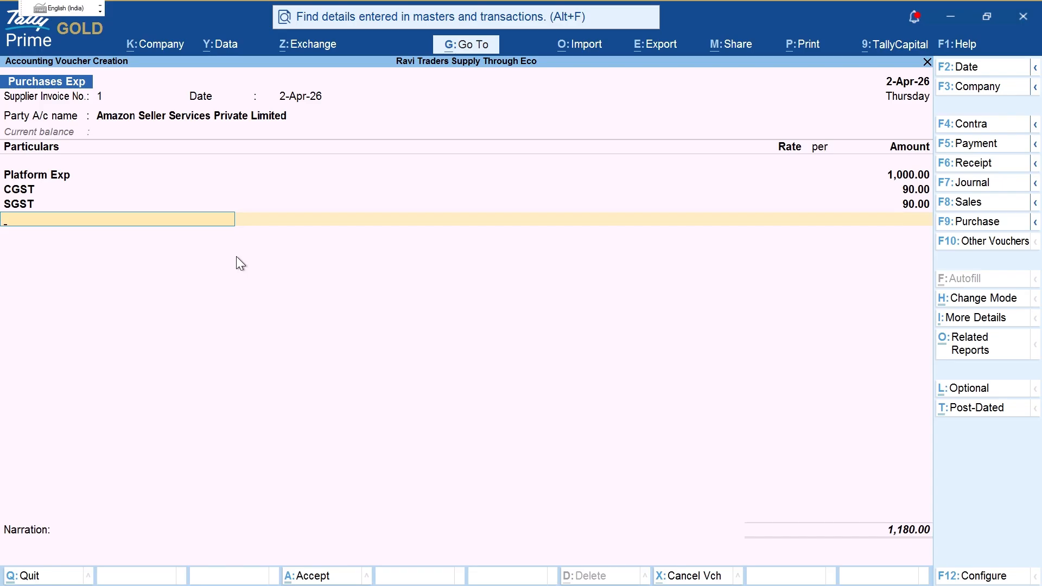
key(ctrl+a)
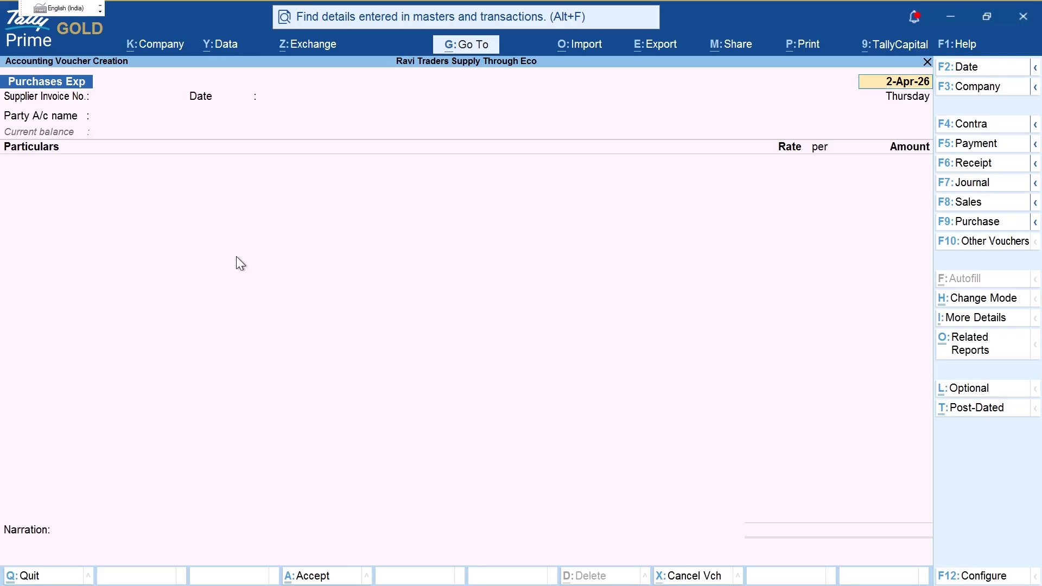
Step: Reopen the saved platform charges voucher and move to a new Particulars row to create a ledger
key(Page_Up)
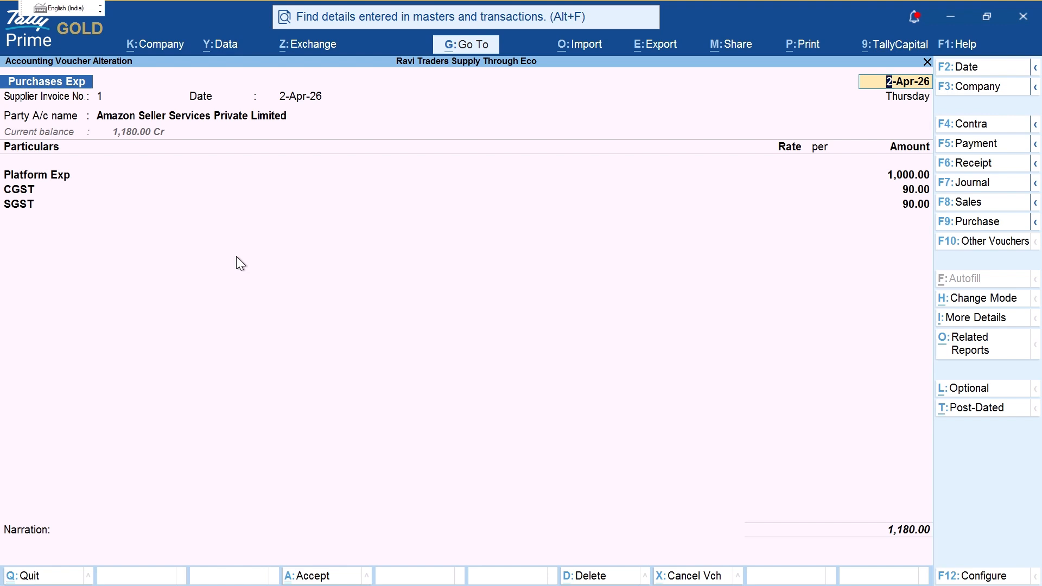
key(Return)
key(Return)
key(Return)
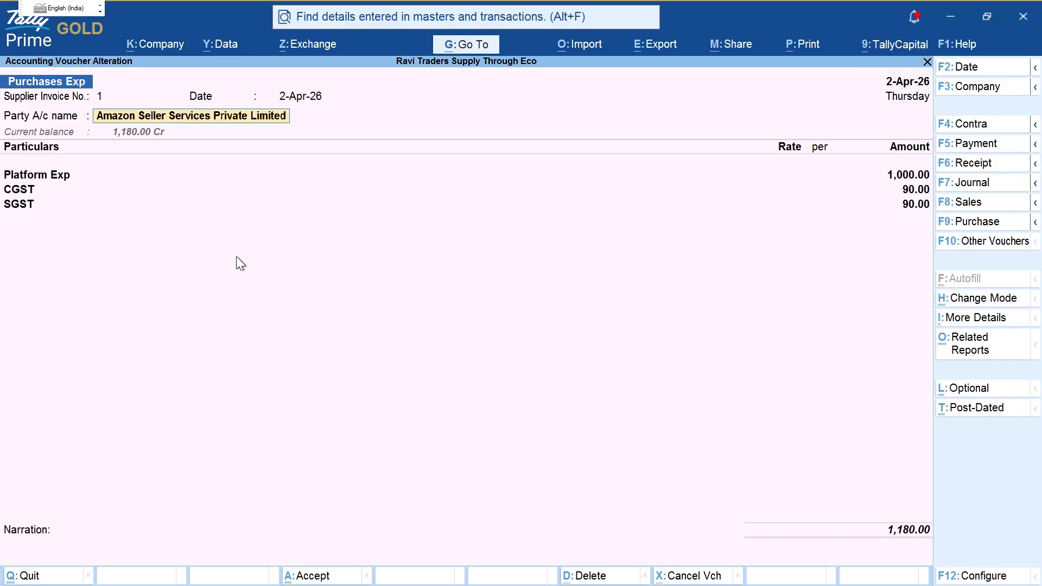
key(Return)
key(ctrl+a)
key(ctrl+a)
key(Return)
key(Return)
key(Return)
key(Return)
key(Return)
key(Return)
key(Return)
key(Return)
key(Return)
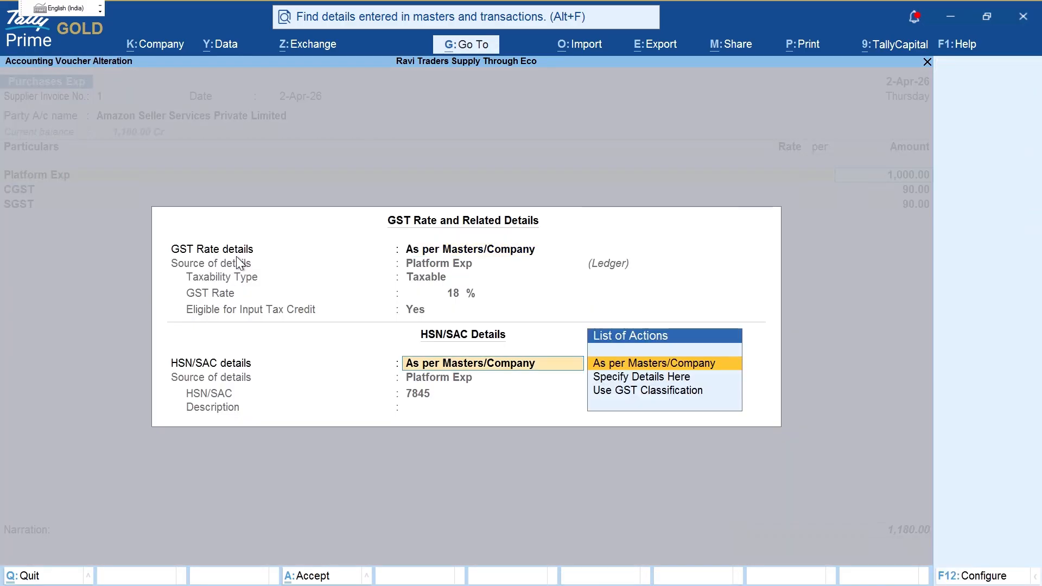
key(Return)
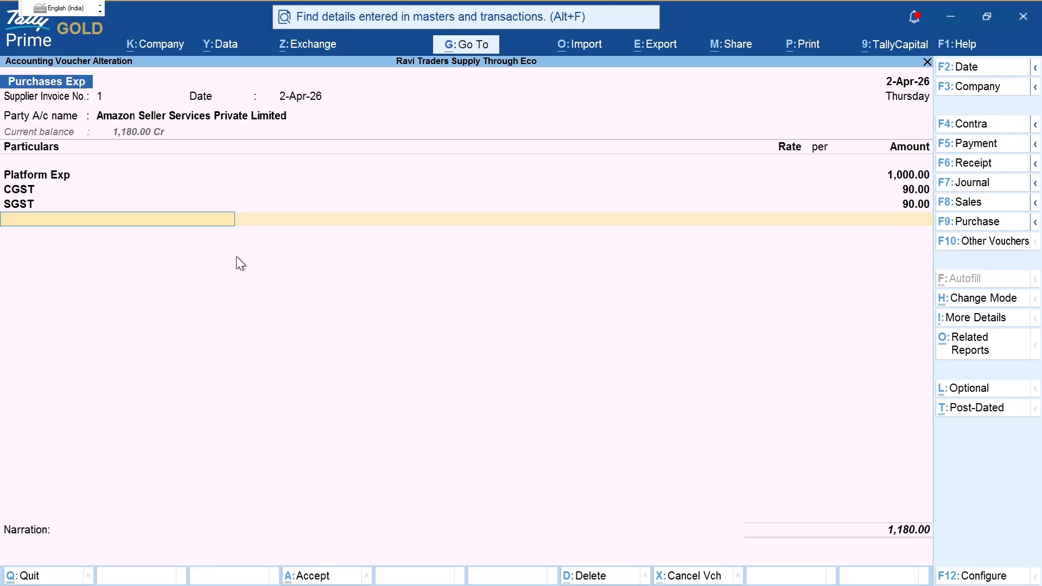
key(alt+c)
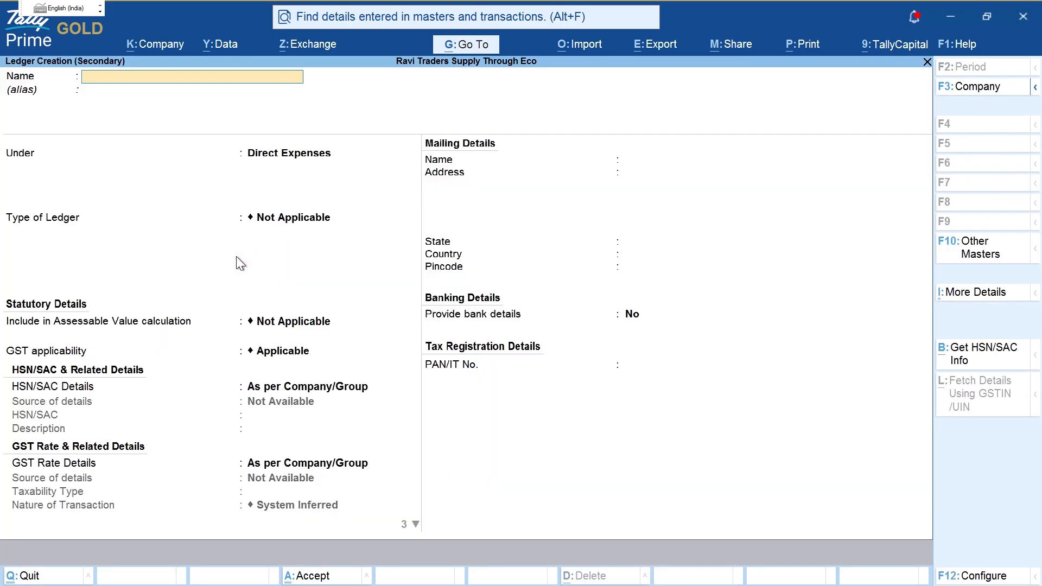
Step: Name the new ledger TCS Receivable and circle its name and Under field on screen
text(TCS Recveble)
key(Return)
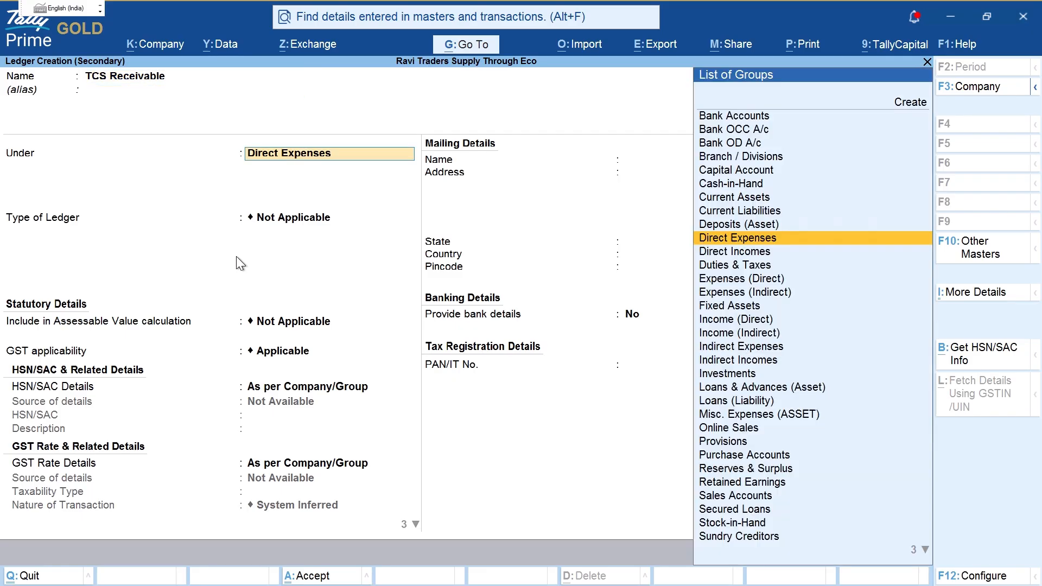
key(ctrl+2)
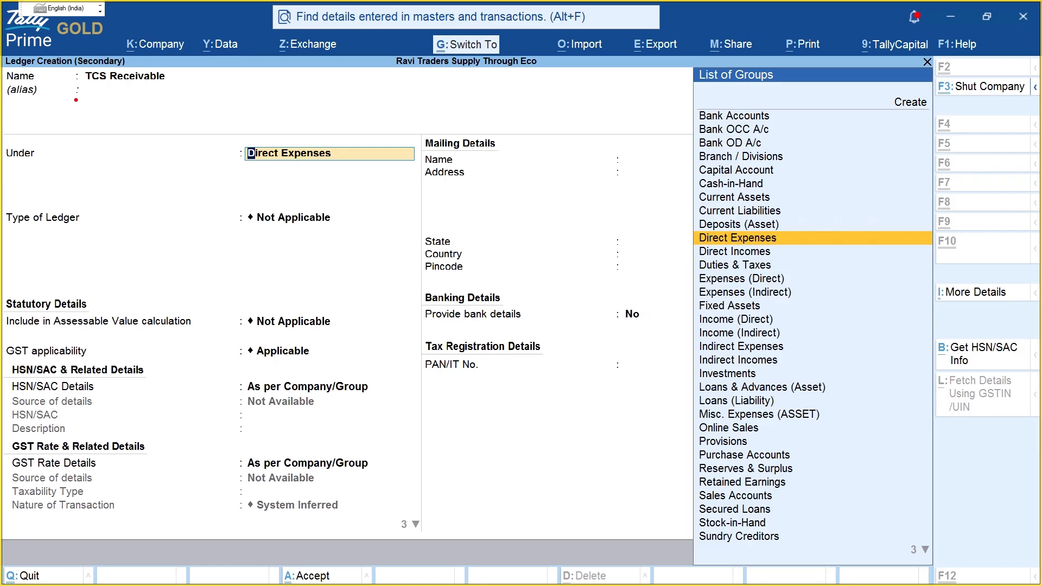
mouse_move(79, 56)
mouse_down()
mouse_move(109, 138)
mouse_move(84, 39)
mouse_up()
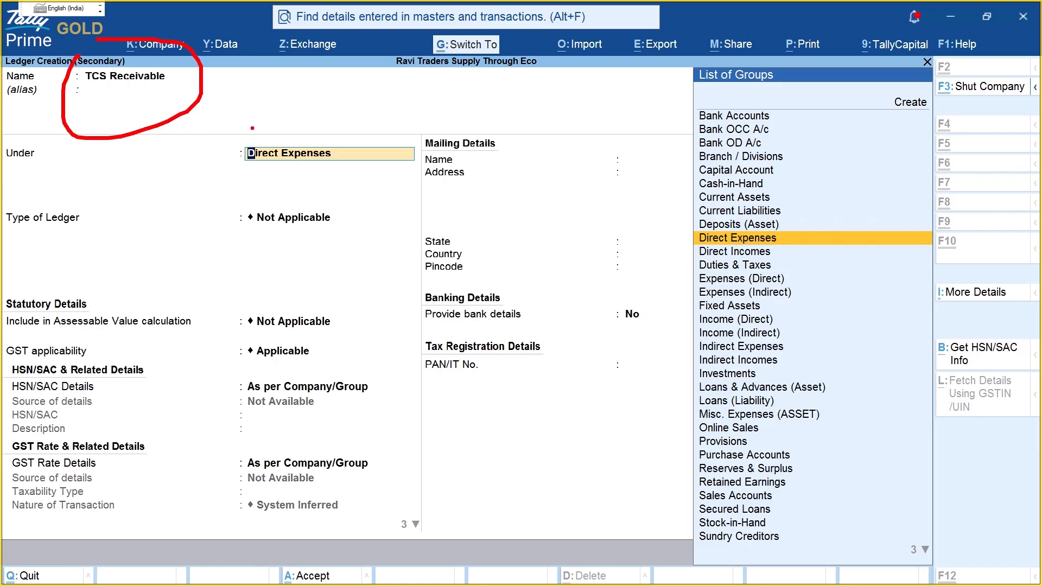
drag(241, 127, 179, 100)
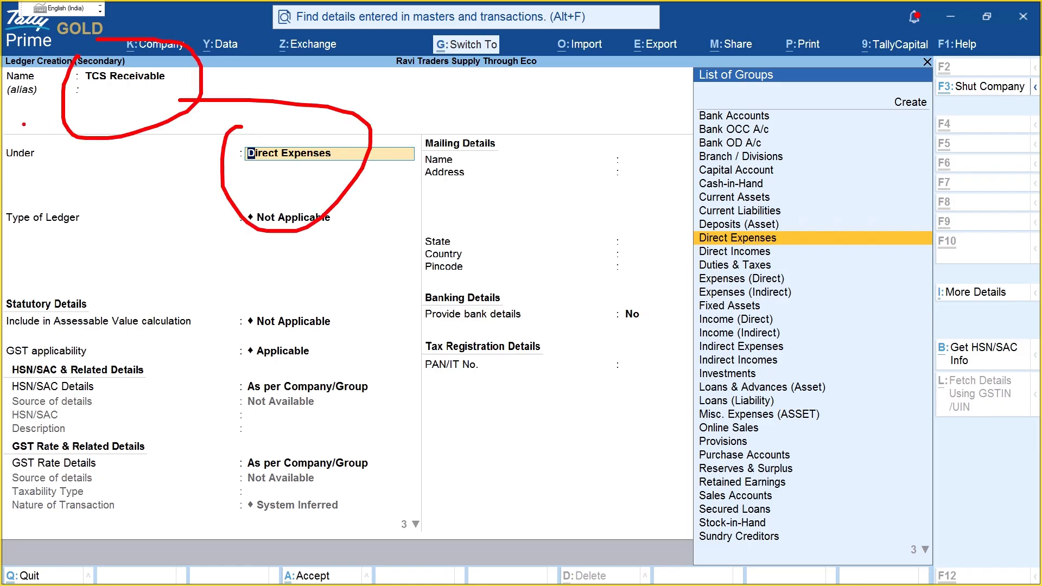
key(Escape)
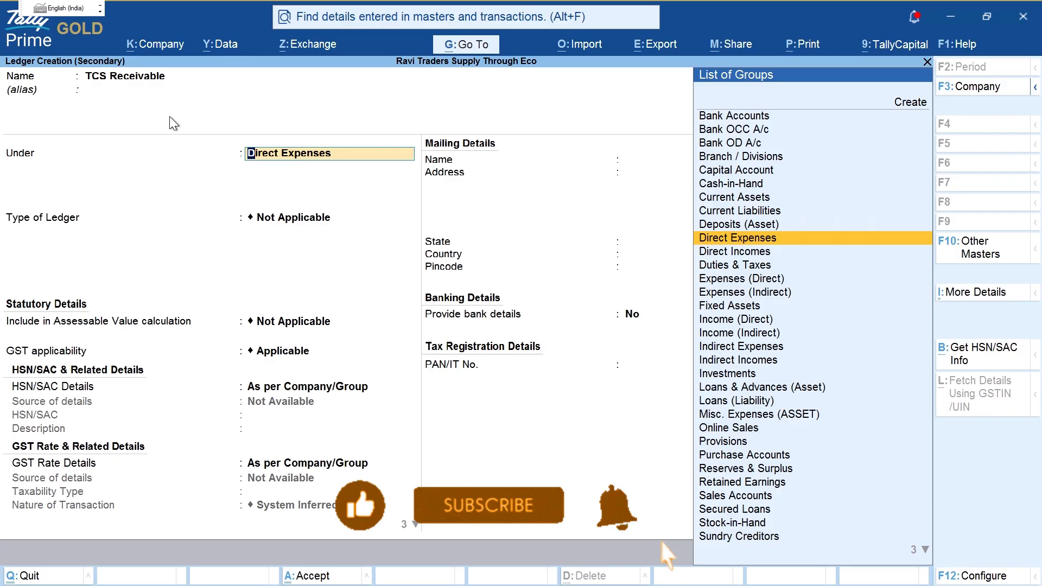
Step: Place TCS Receivable under Current Assets with registration type Unknown and save it
text(Cu)
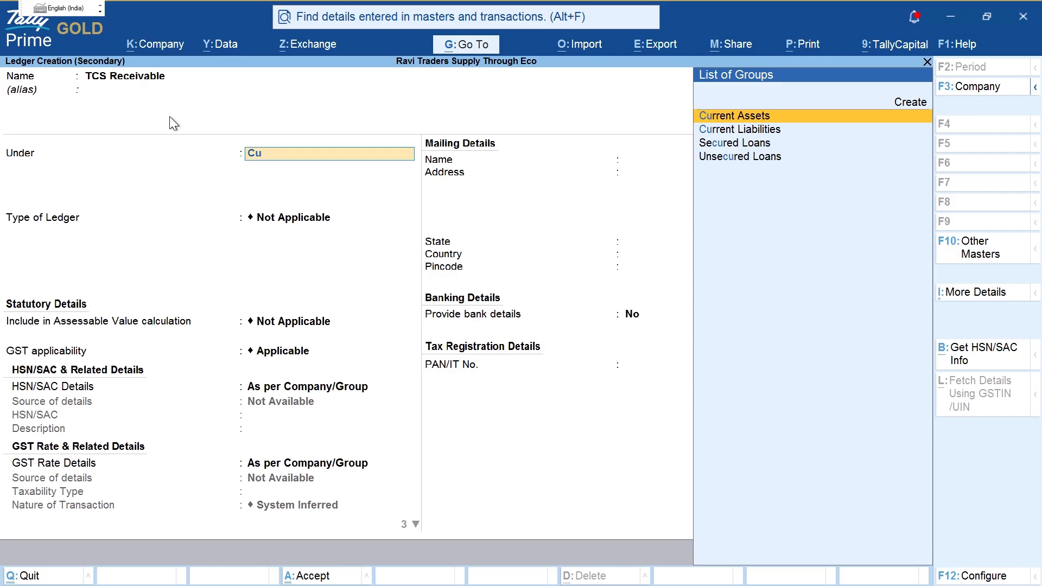
key(Return)
key(Return)
key(Return)
key(Return)
key(Return)
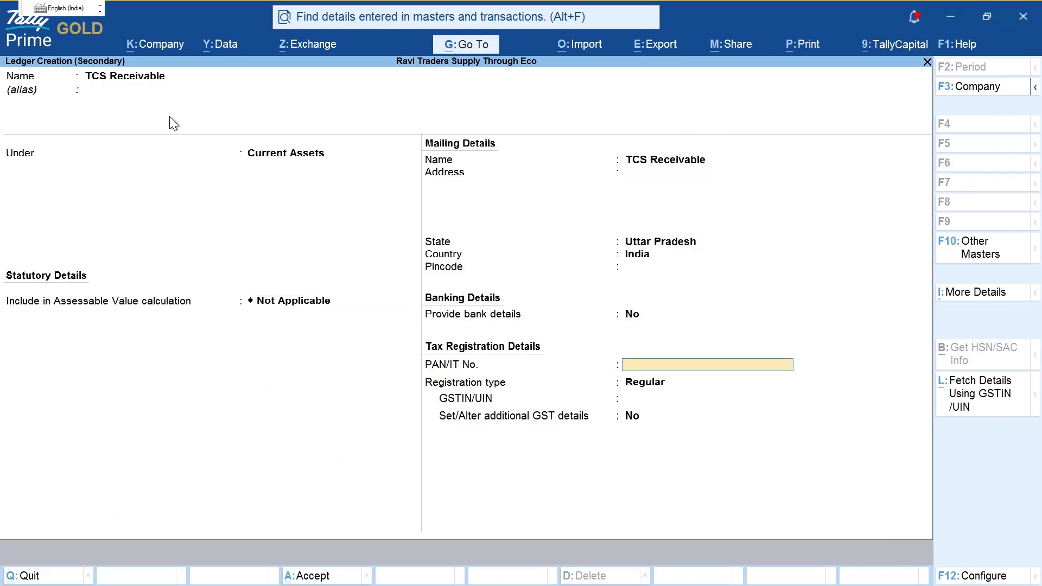
key(Return)
key(Up)
key(Up)
key(Return)
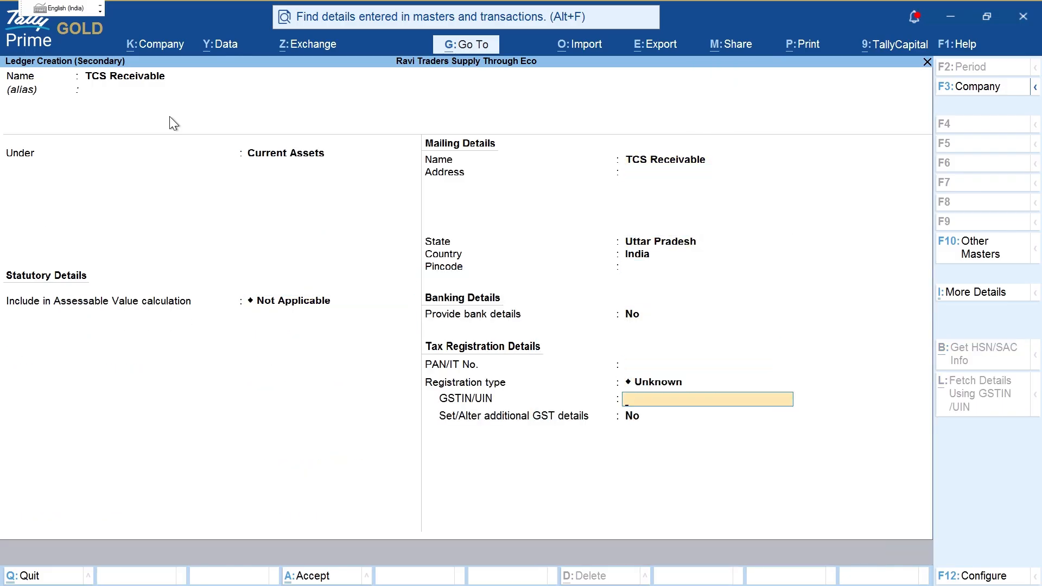
key(ctrl+a)
key(Return)
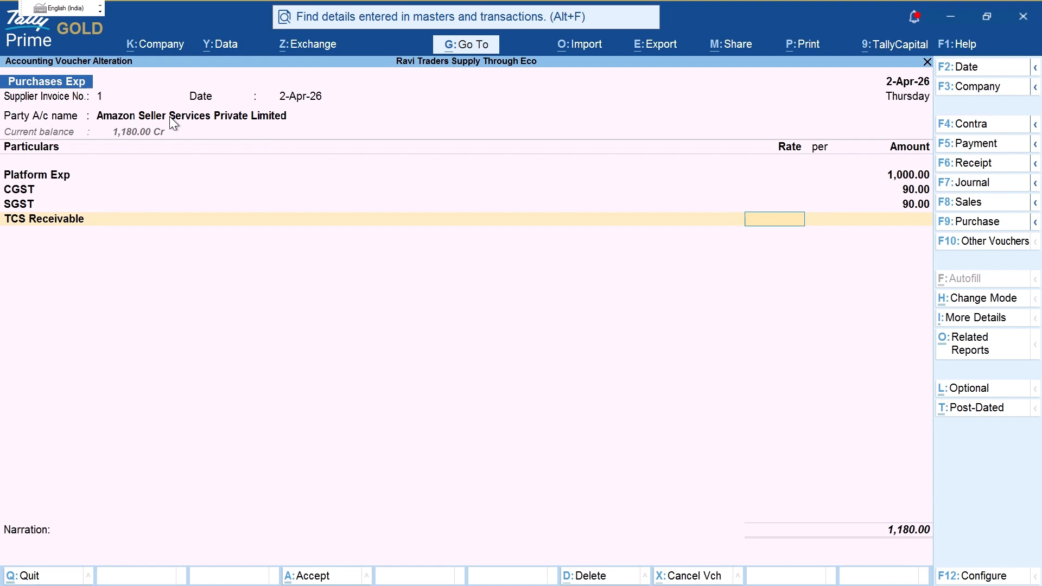
Step: Fill the TCS Receivable amount with 100 by computing 20000*.50% in the calculator
key(Return)
key(ctrl+n)
text(200)
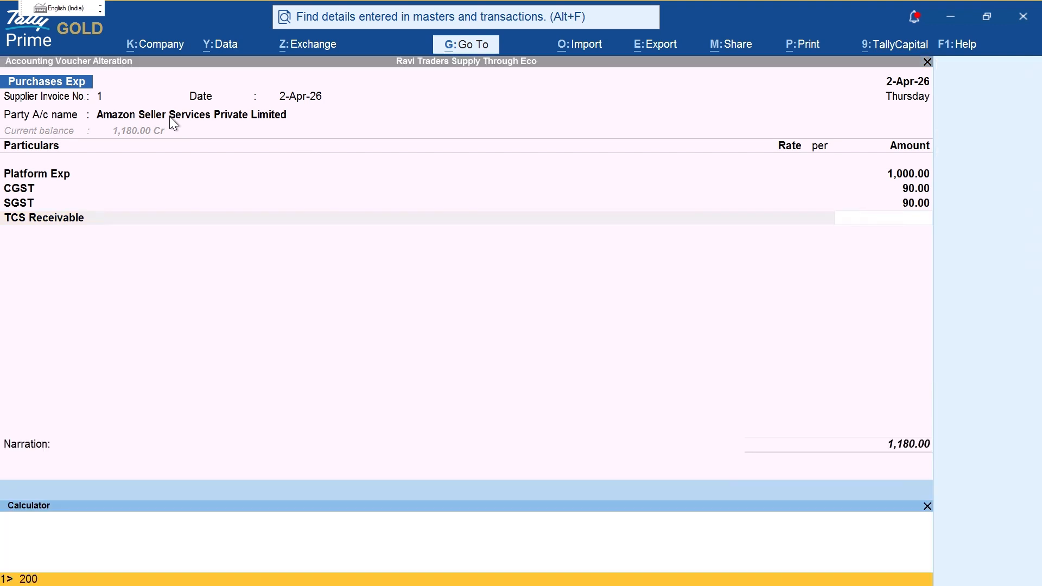
text(00*.50%)
key(Return)
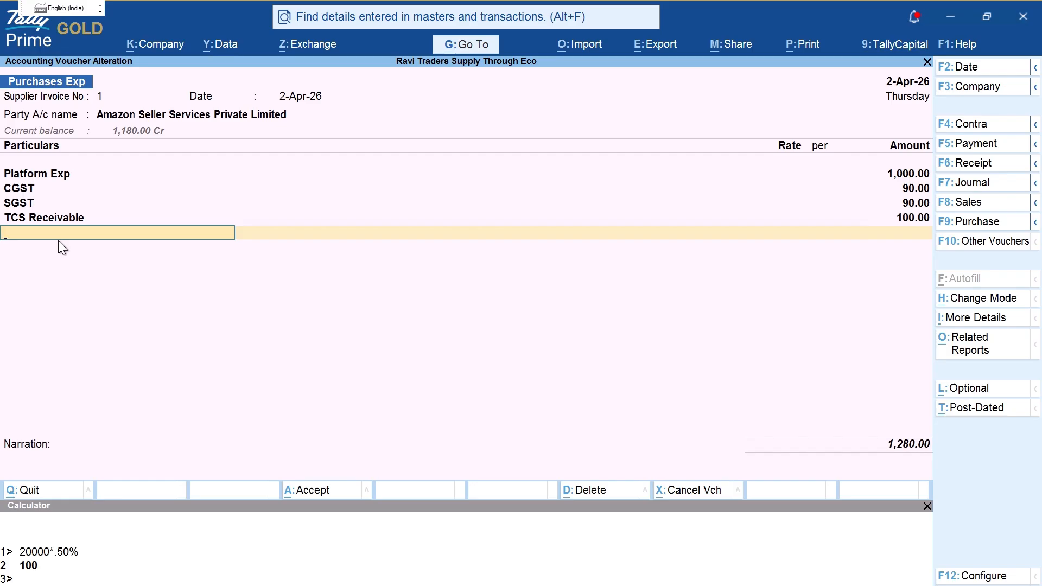
Step: Start a new ledger named TDS Receivable
key(alt+c)
text(Tds)
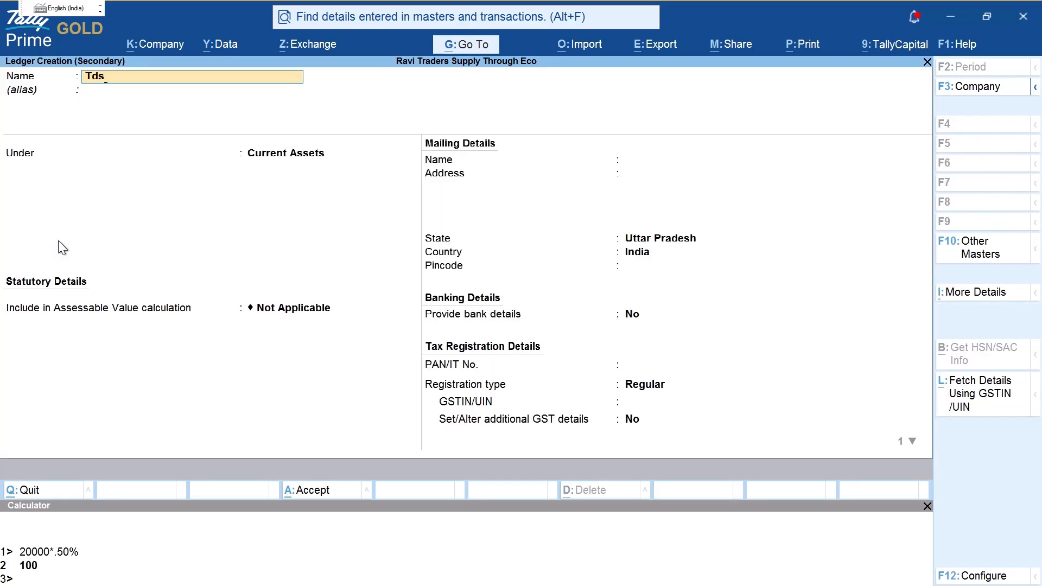
key(BackSpace)
key(BackSpace)
text(DS)
text( Re)
text(vc)
key(BackSpace)
key(BackSpace)
text(ceivable)
key(Return)
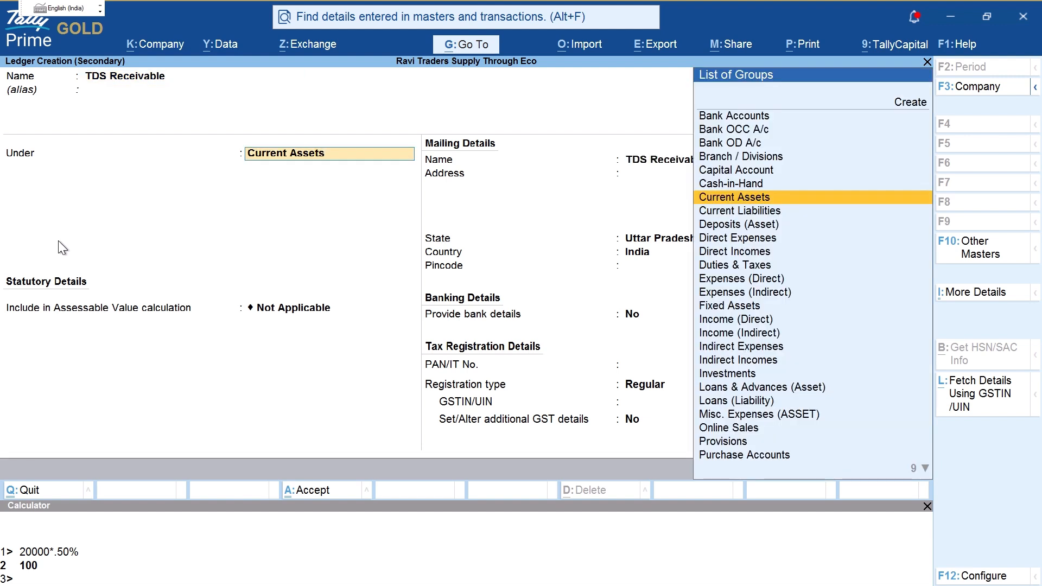
Step: Put TDS Receivable under Current Assets with registration type Unknown and save it
key(Return)
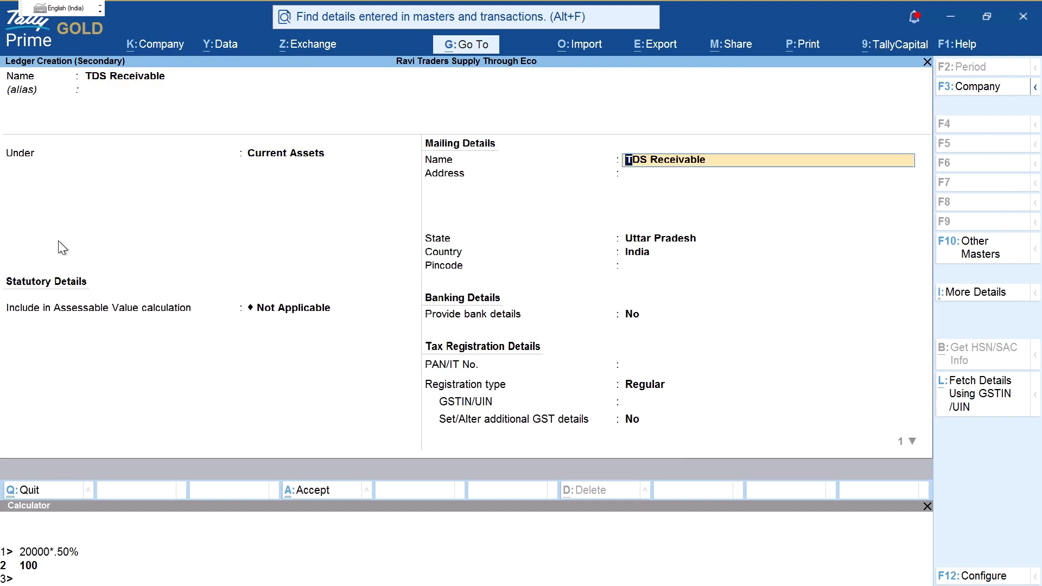
key(Return)
key(Return)
key(Return)
key(Return)
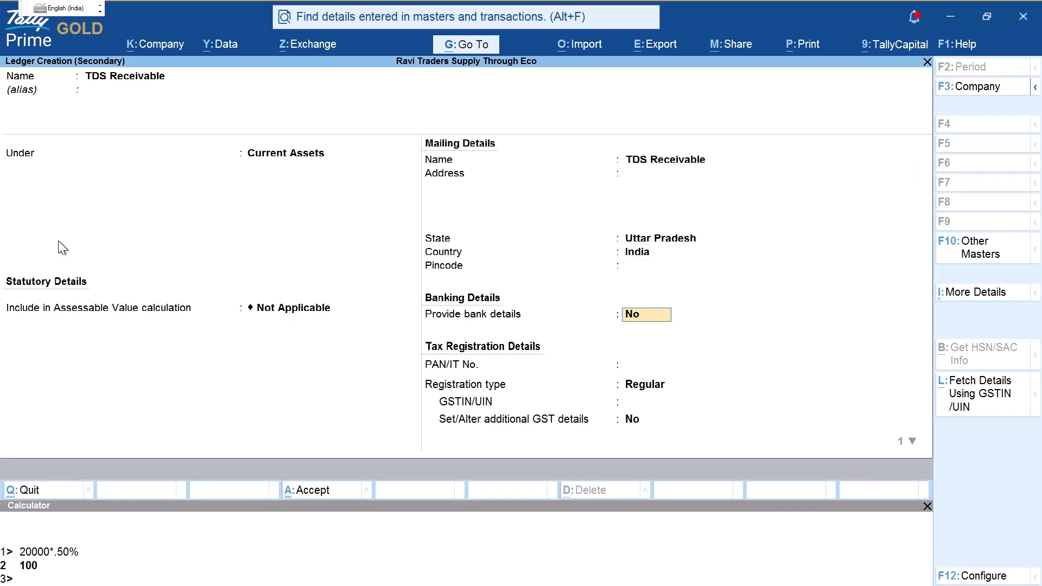
key(Return)
key(Up)
key(Up)
key(Return)
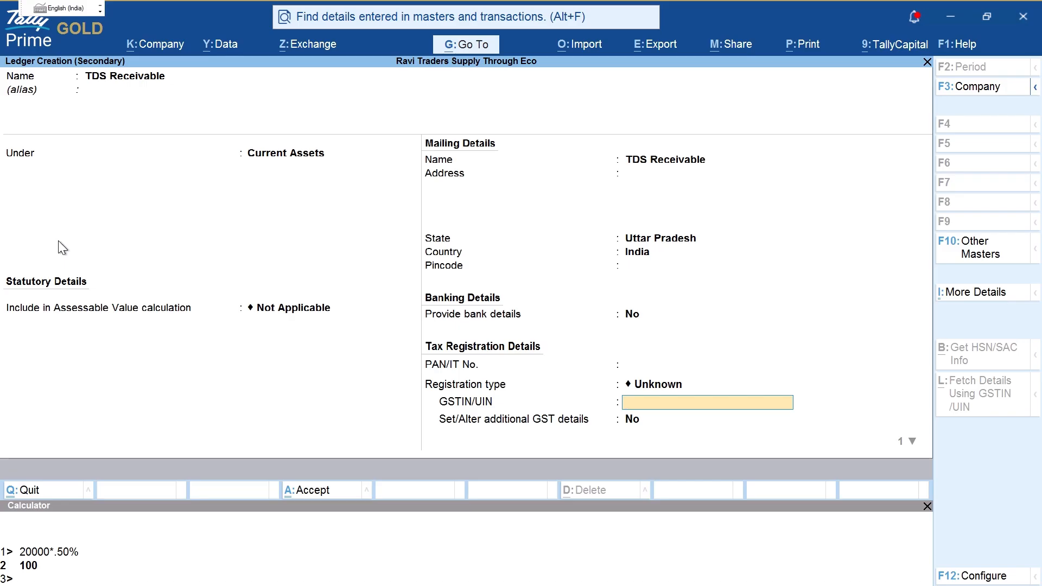
key(ctrl+a)
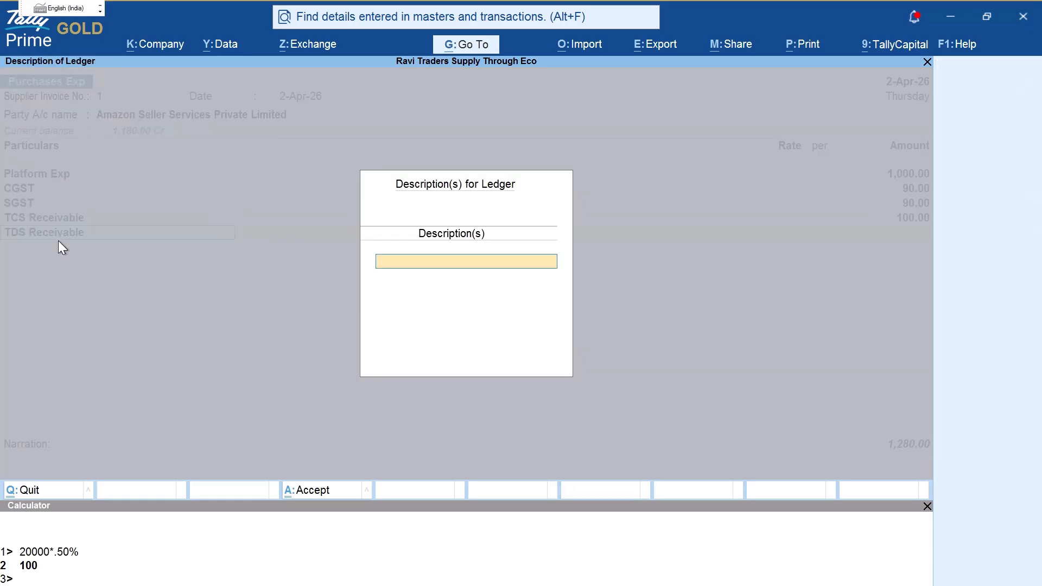
Step: Compute 0.1% of 20000 in the calculator to enter 20.00 as TDS Receivable
key(Return)
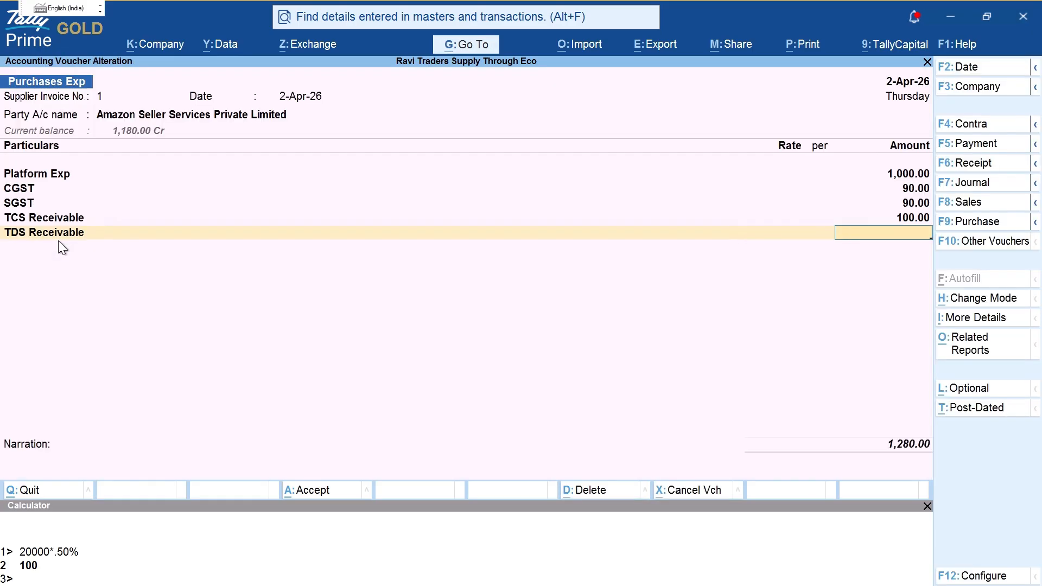
key(ctrl+n)
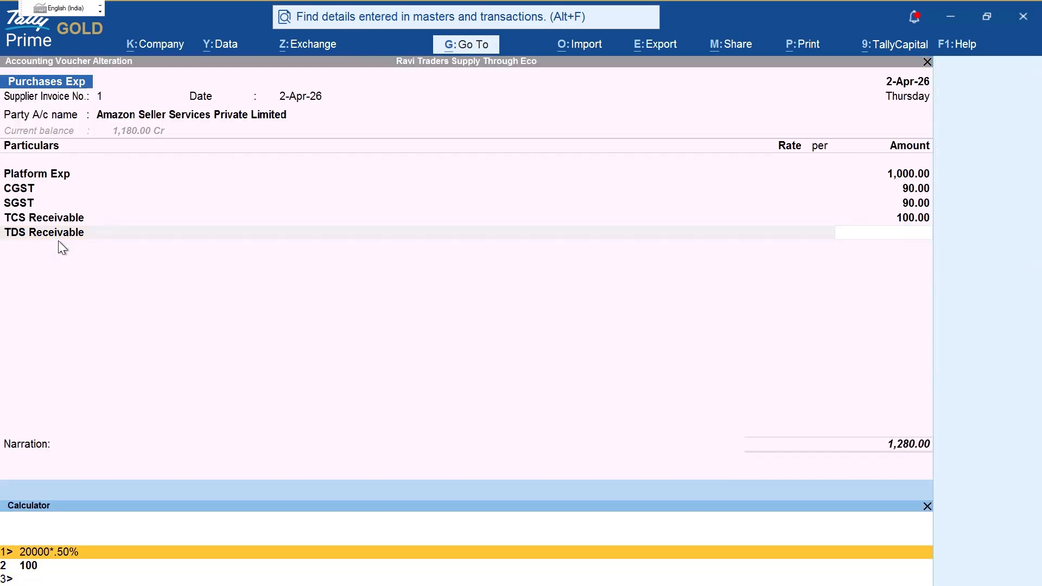
key(BackSpace)
key(BackSpace)
key(BackSpace)
text(1%)
key(Return)
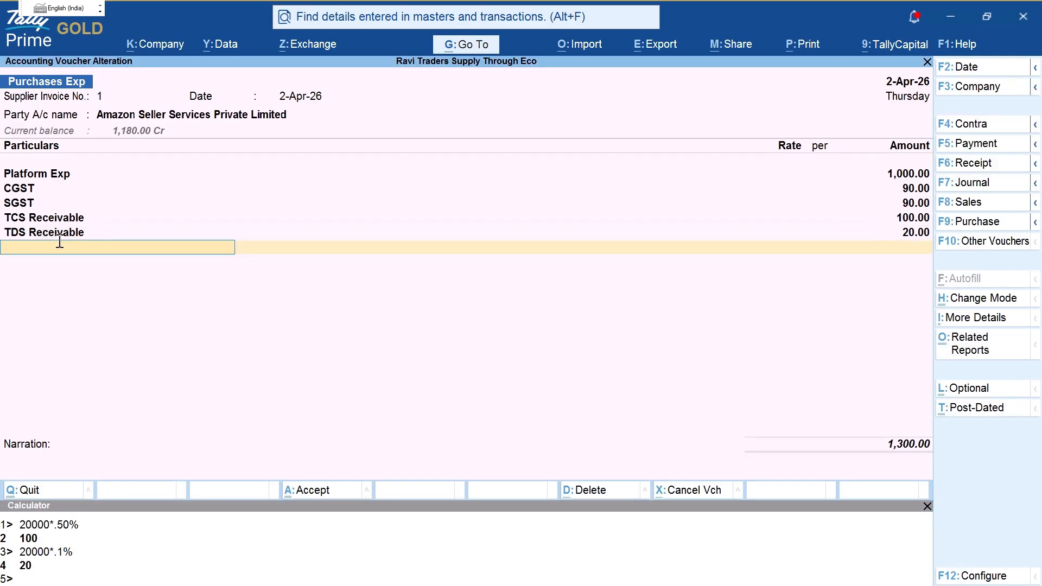
Step: Highlight the voucher entries and move past the empty row to the 1,300.00 total
key(ctrl+2)
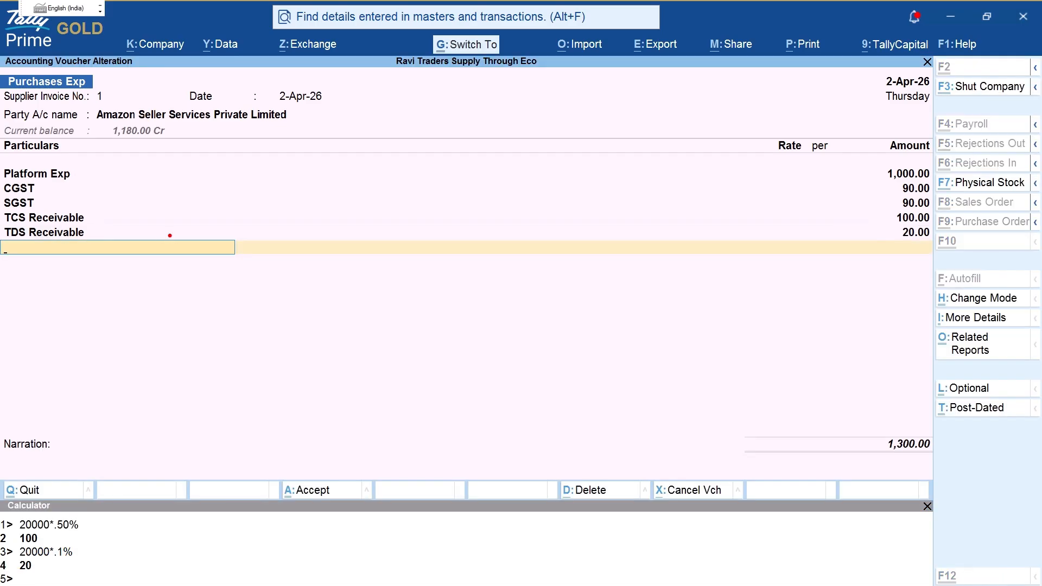
mouse_move(97, 218)
mouse_down()
mouse_move(798, 213)
mouse_move(922, 222)
mouse_move(893, 218)
mouse_up()
drag(95, 239, 888, 238)
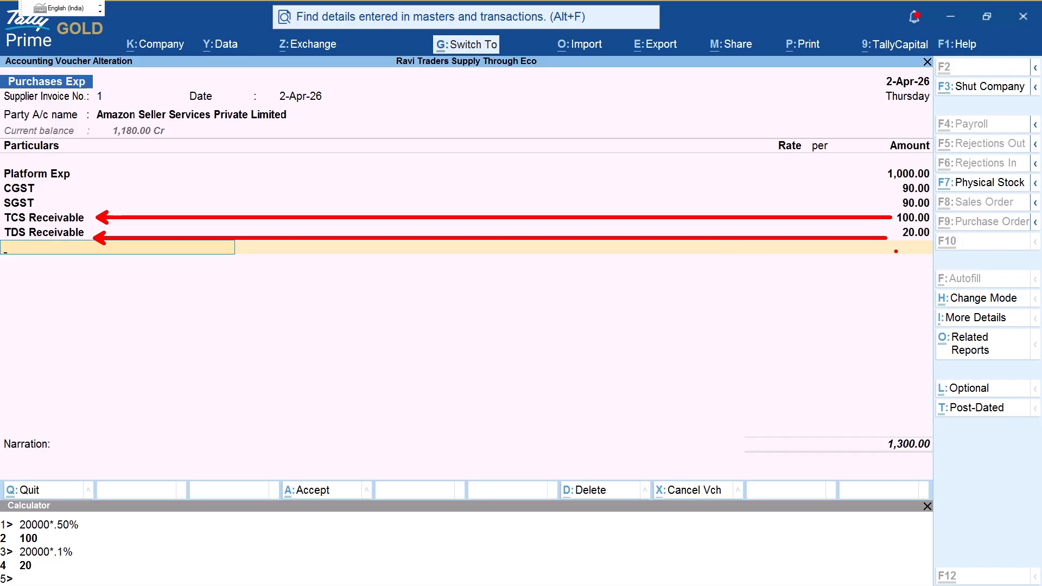
mouse_move(890, 222)
mouse_down()
mouse_move(930, 221)
mouse_move(961, 240)
mouse_up()
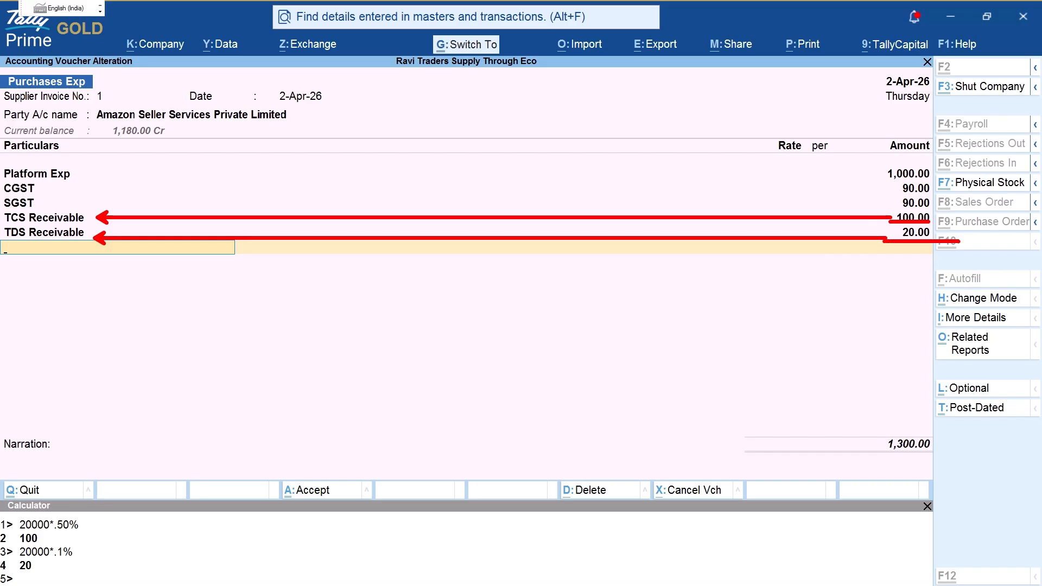
key(Escape)
key(Return)
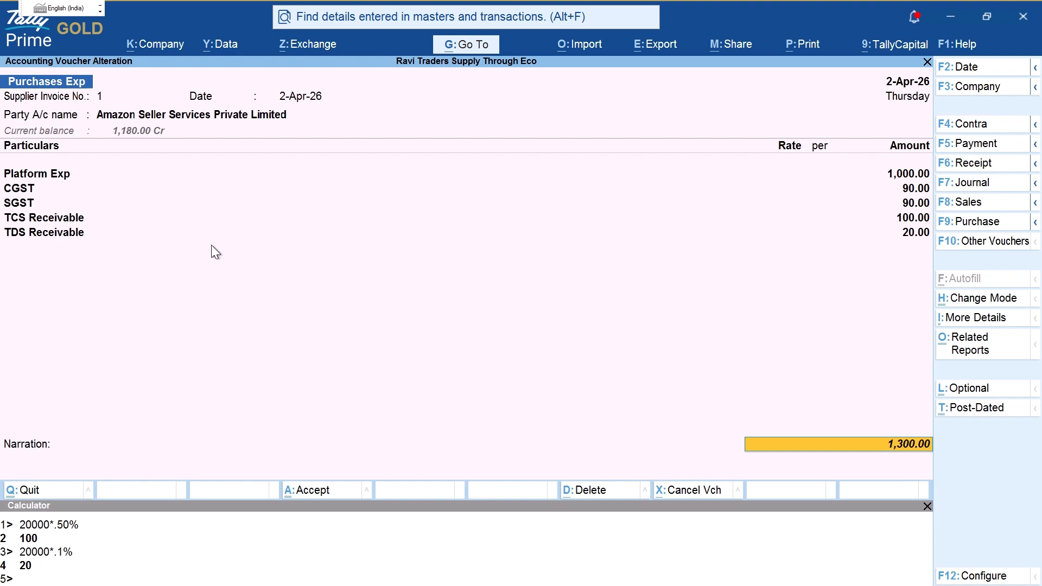
key(ctrl)
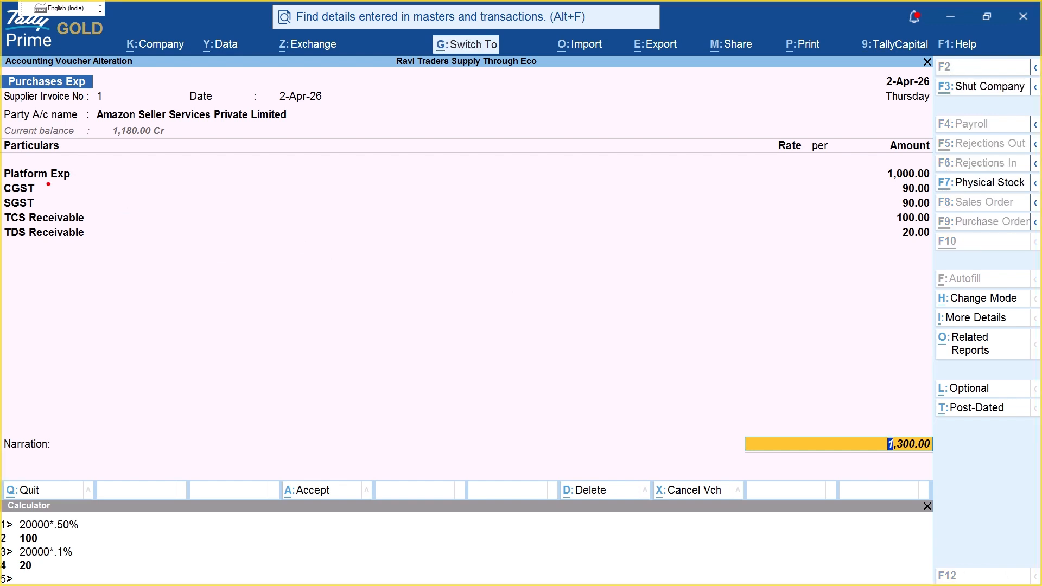
key(t)
text(TDS RE)
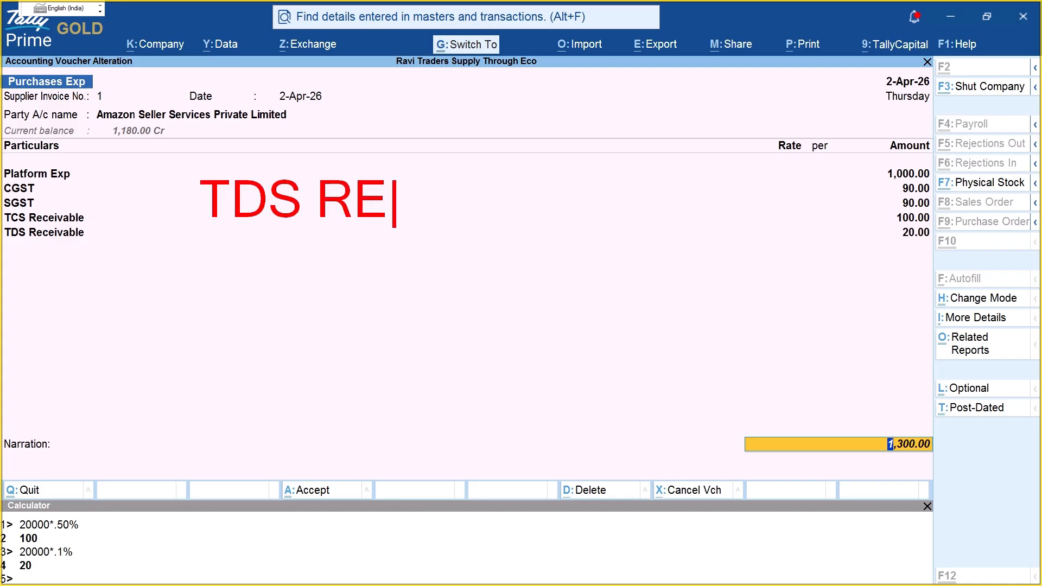
text(CE)
key(Return)
text(TC)
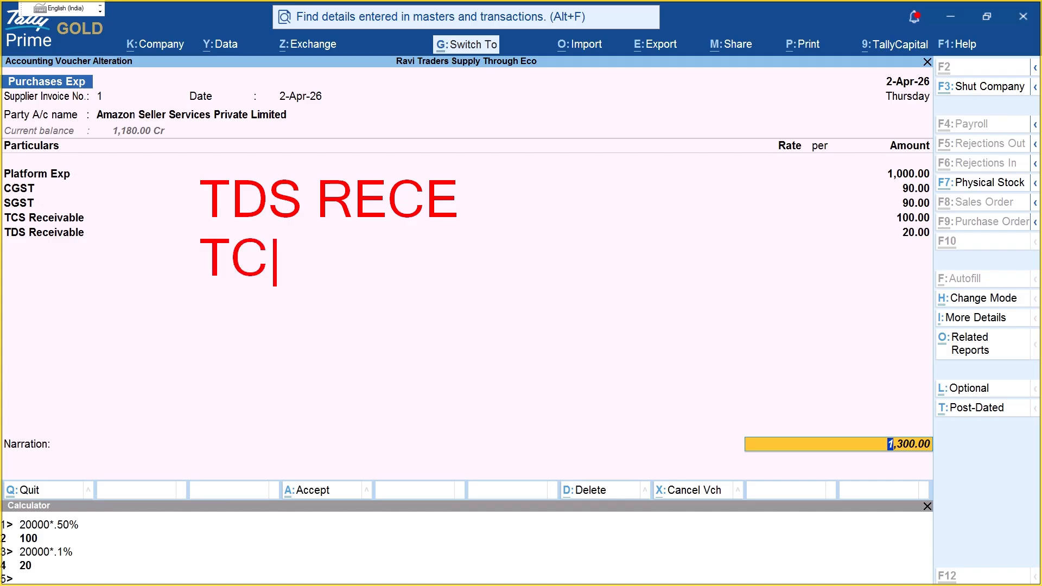
text(DS)
key(BackSpace)
key(BackSpace)
text(S )
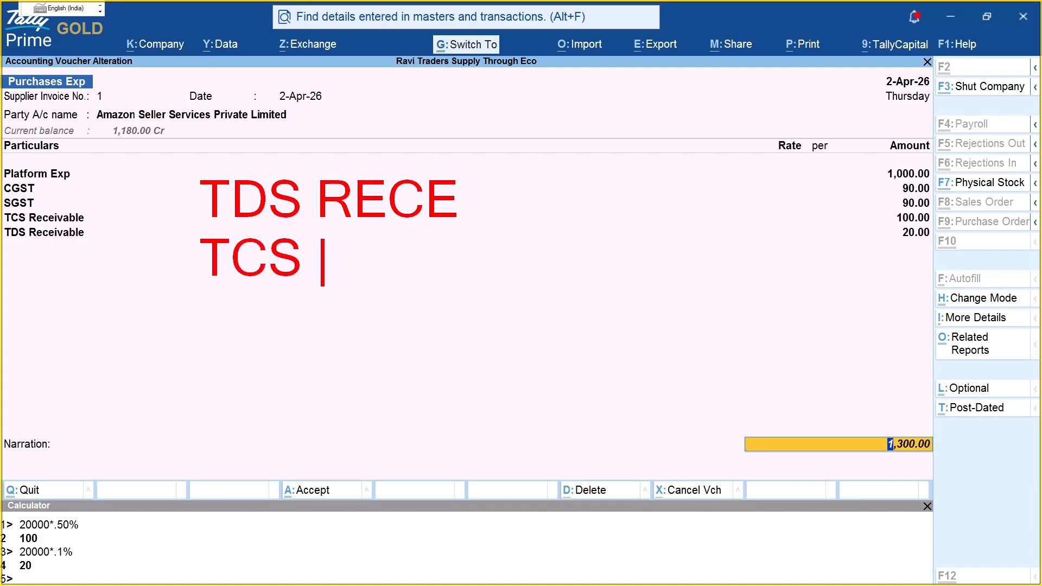
text(RECEI)
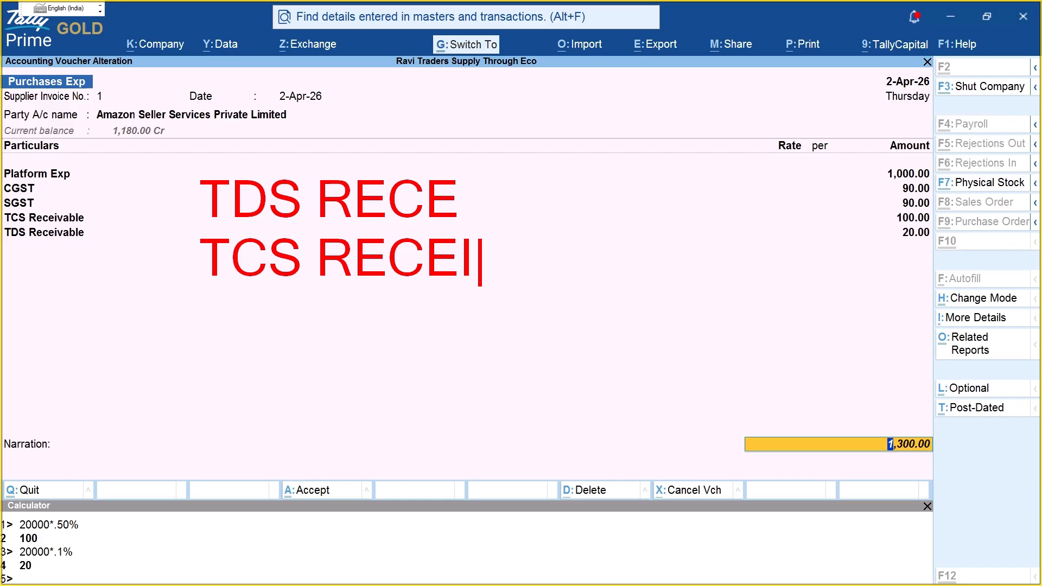
text(  DR)
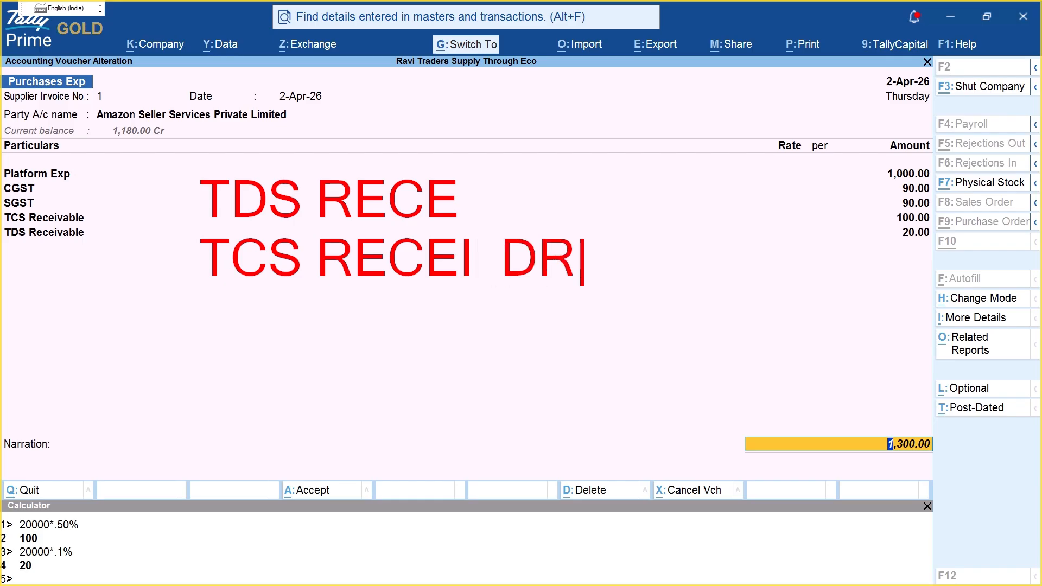
click(499, 187)
text(DR)
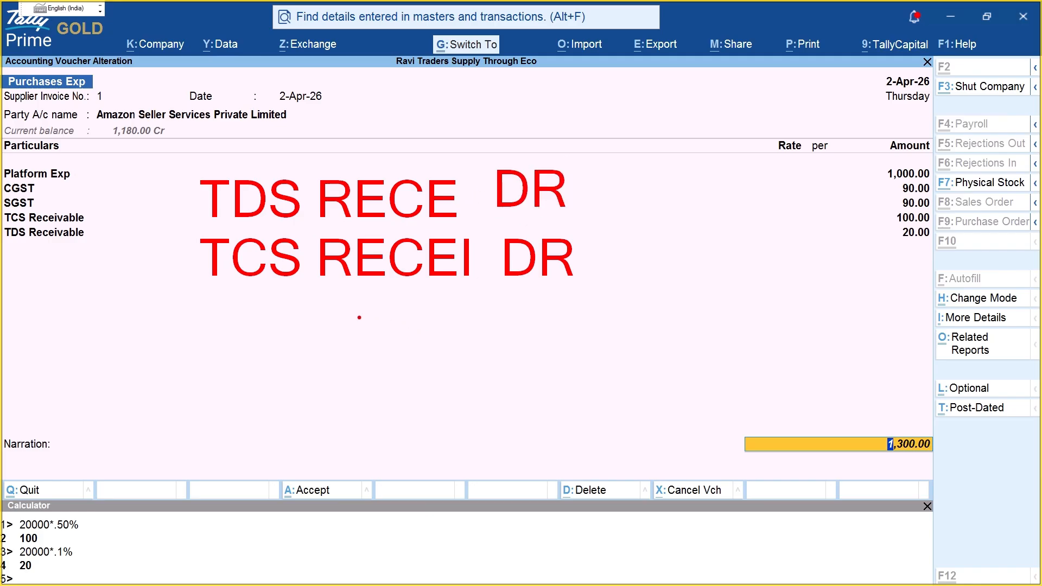
click(358, 316)
text(AMAZON)
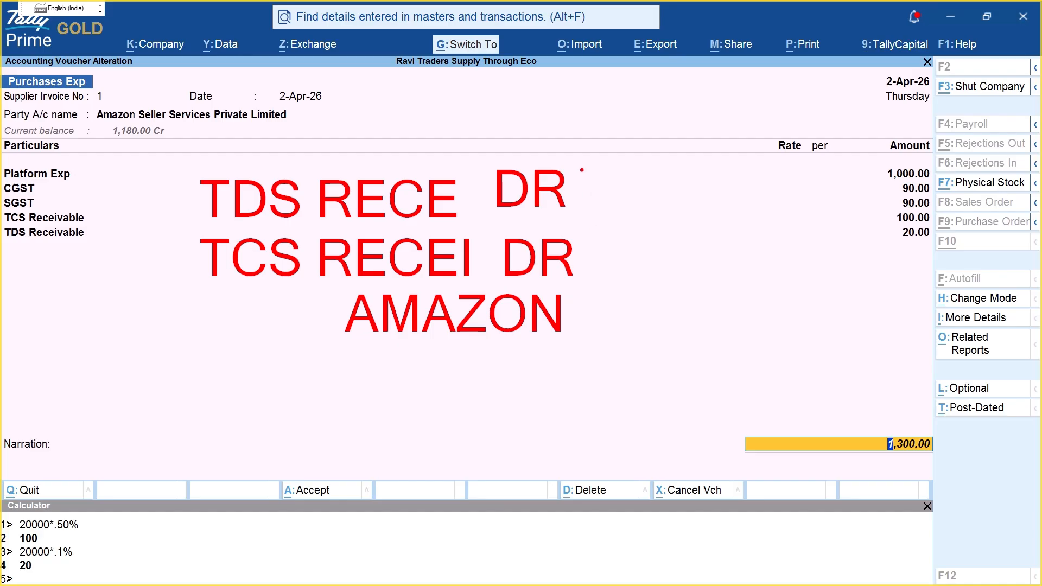
mouse_move(542, 161)
mouse_down()
mouse_move(544, 375)
mouse_move(151, 314)
mouse_move(341, 147)
mouse_move(408, 156)
mouse_up()
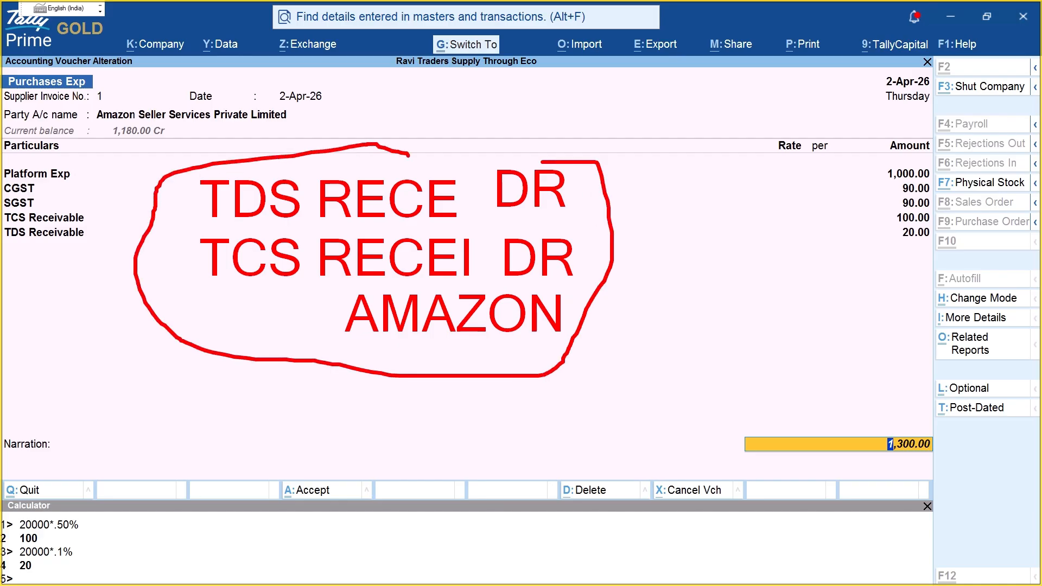
drag(77, 206, 61, 248)
Step: Confirm the new Amazon bill reference, finish the narration and save the purchase voucher
key(Escape)
key(Return)
key(Return)
key(Return)
key(Return)
key(Return)
key(Return)
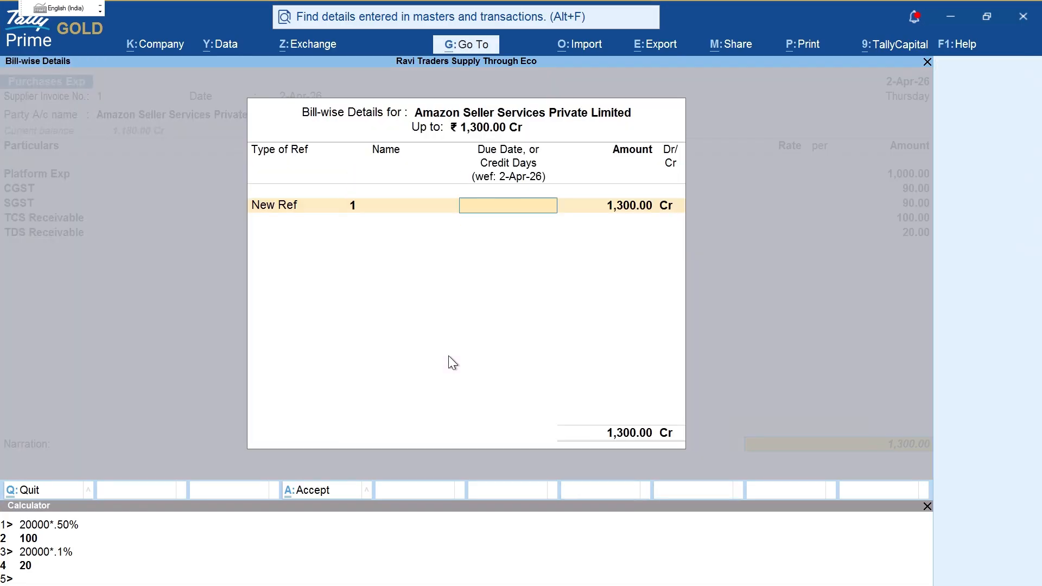
key(Return)
key(Return)
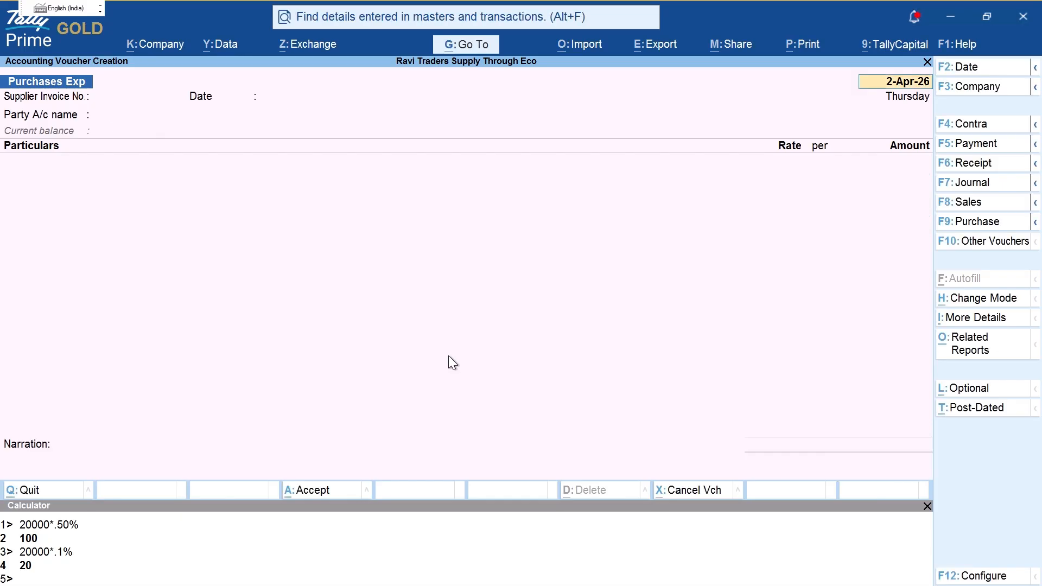
key(Escape)
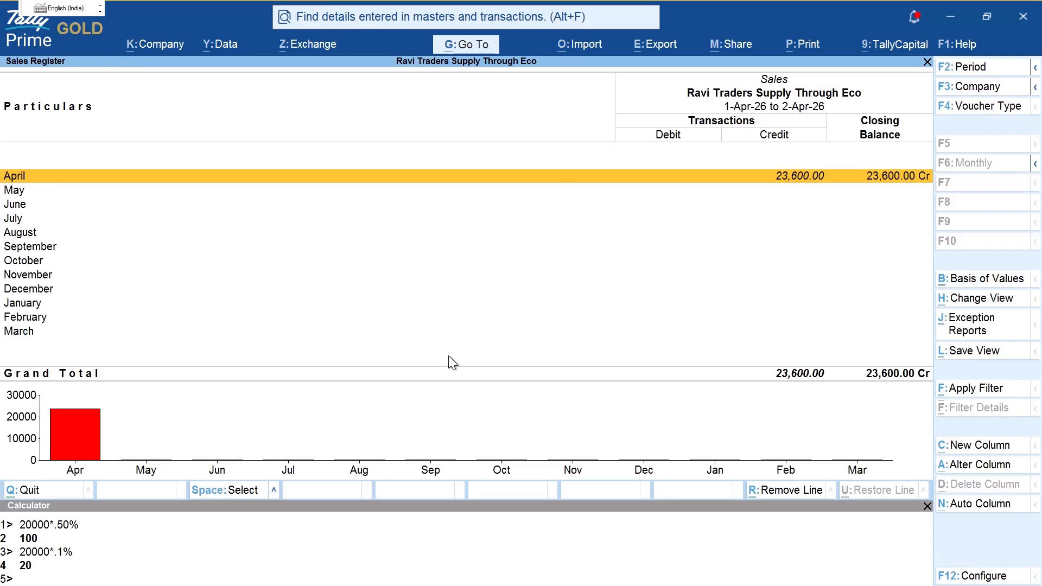
Step: Open the Amazon Seller Services Private Limited ledger vouchers showing the 1,300.00 credit
key(Escape)
key(Escape)
key(n)
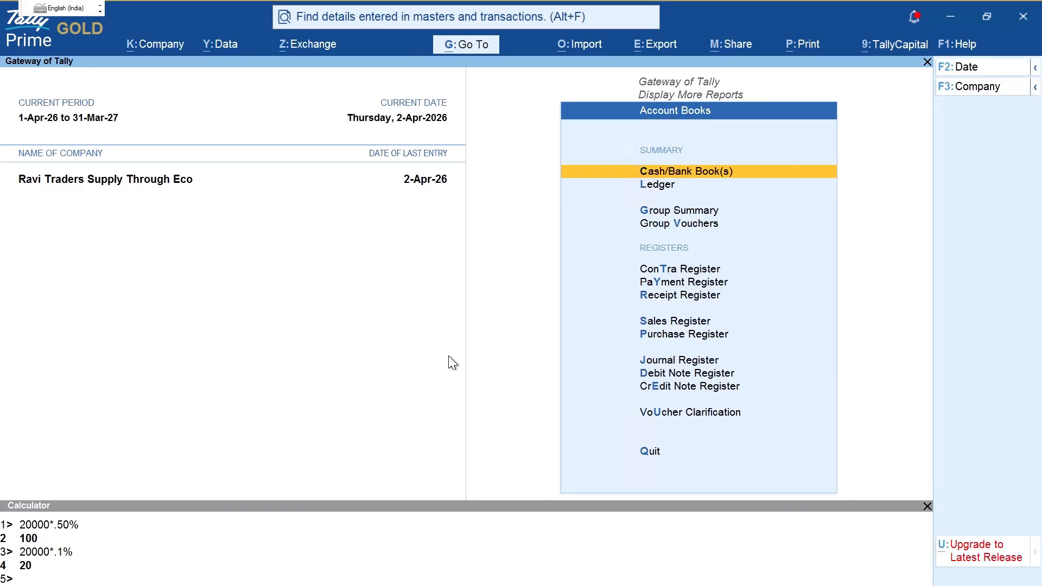
key(Return)
key(Down)
key(Up)
key(ctrl+1)
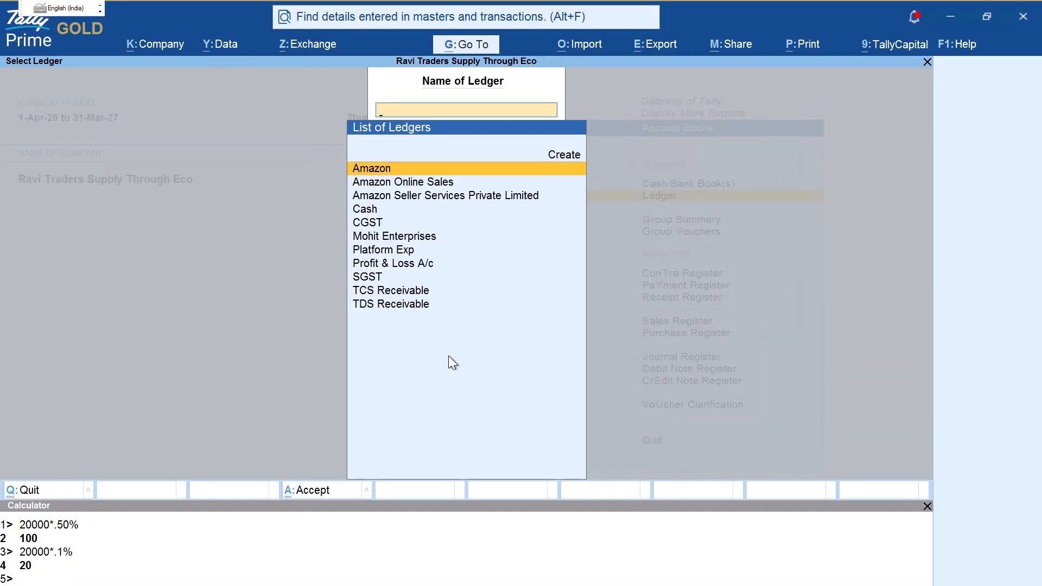
key(Down)
key(Down)
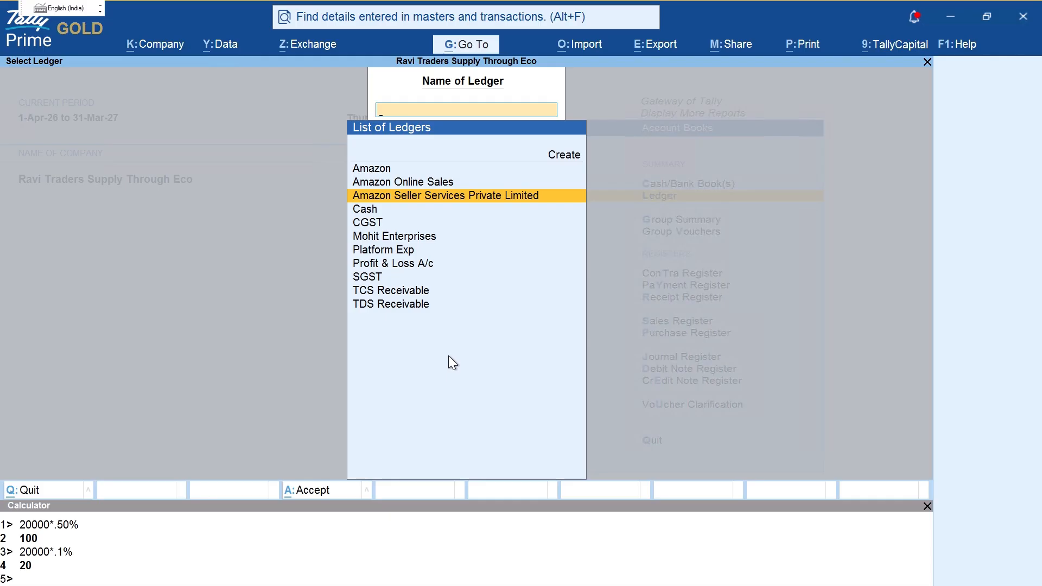
key(Return)
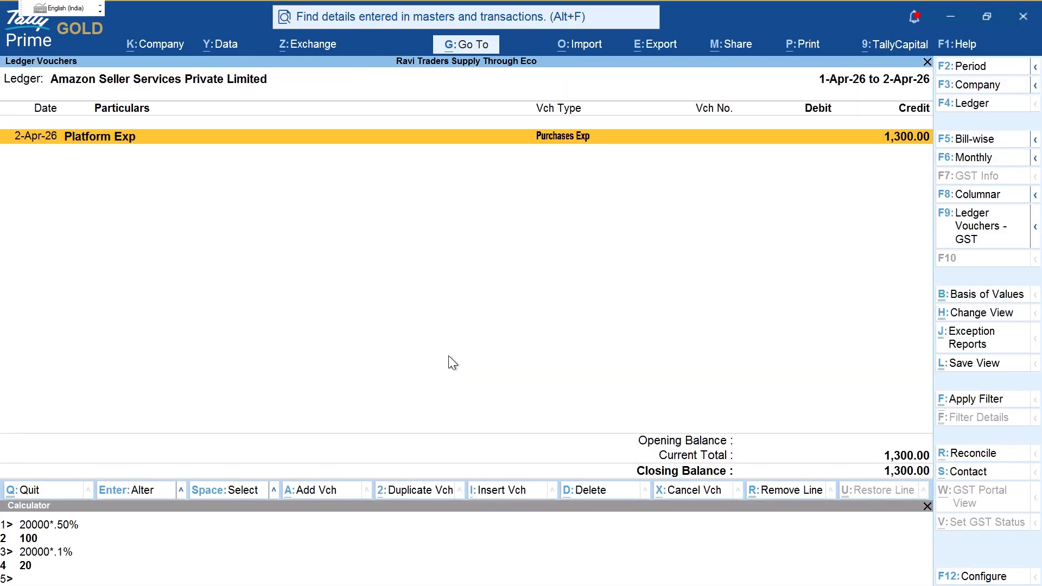
key(F2)
key(Return)
key(ctrl)
drag(901, 107, 863, 110)
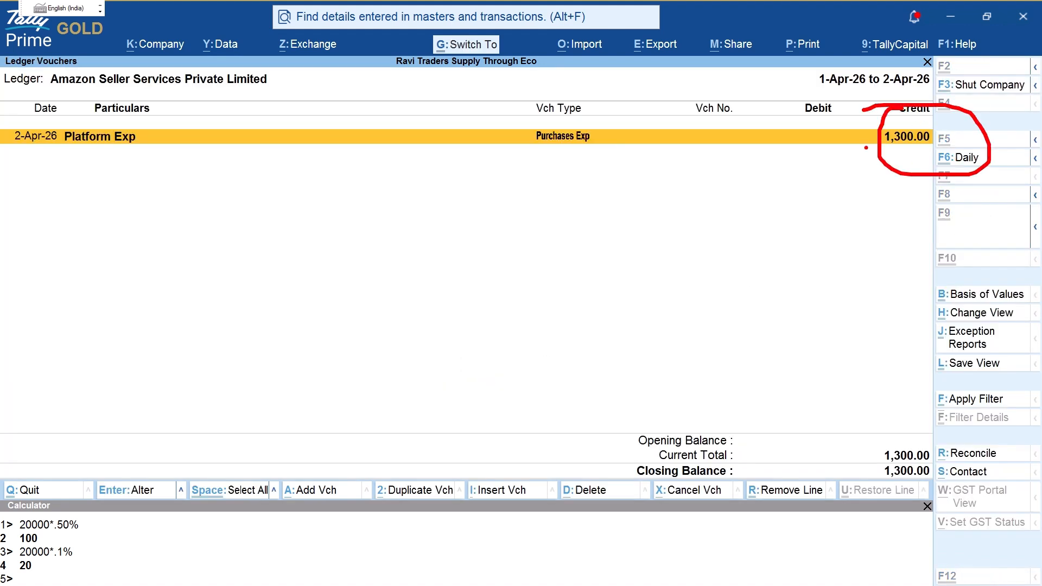
key(F4)
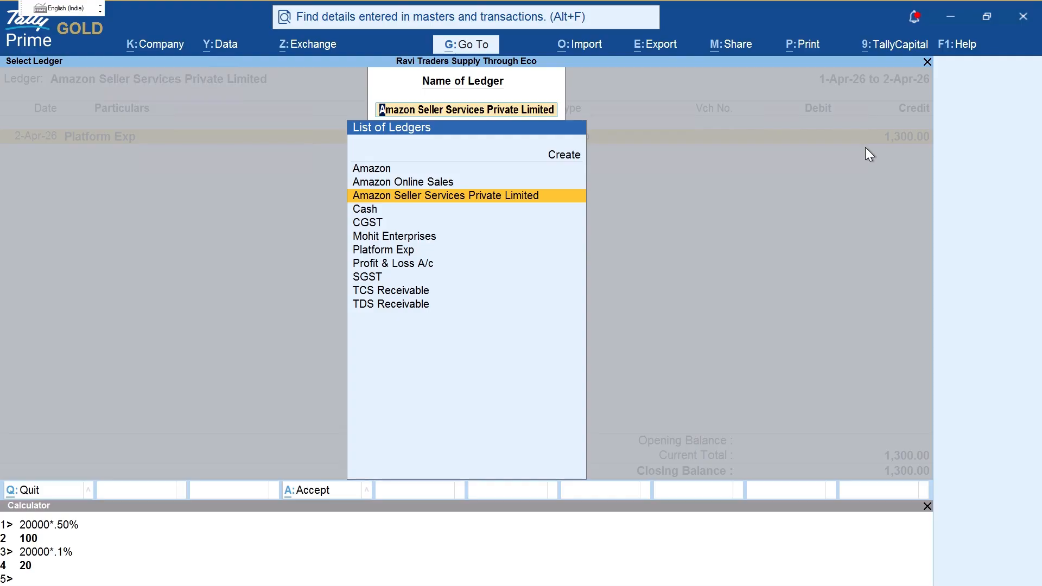
key(Return)
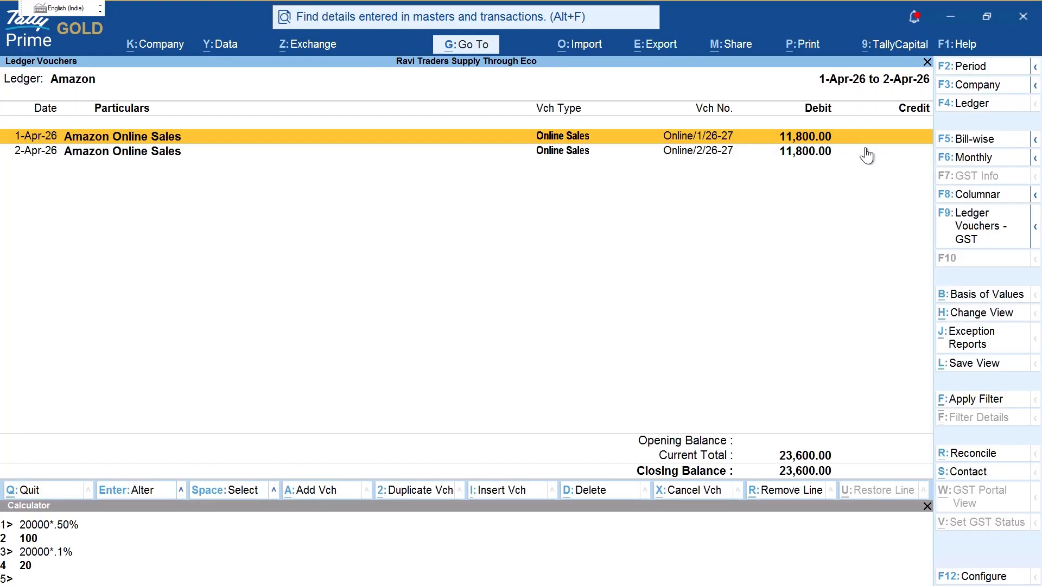
key(ctrl+2)
mouse_move(783, 430)
mouse_down()
mouse_move(761, 467)
mouse_move(744, 425)
mouse_up()
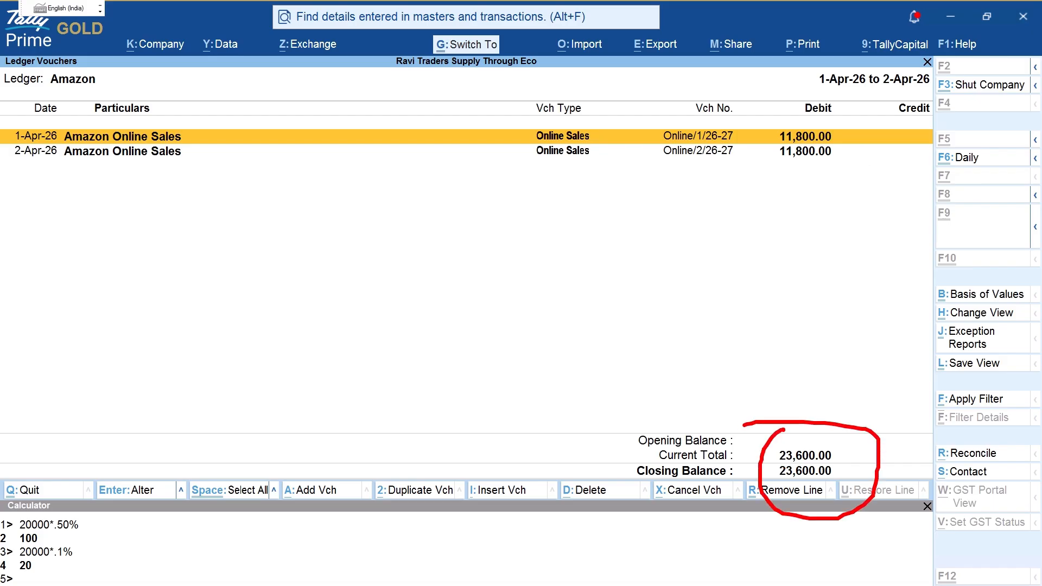
key(Escape)
key(F4)
key(Down)
key(Down)
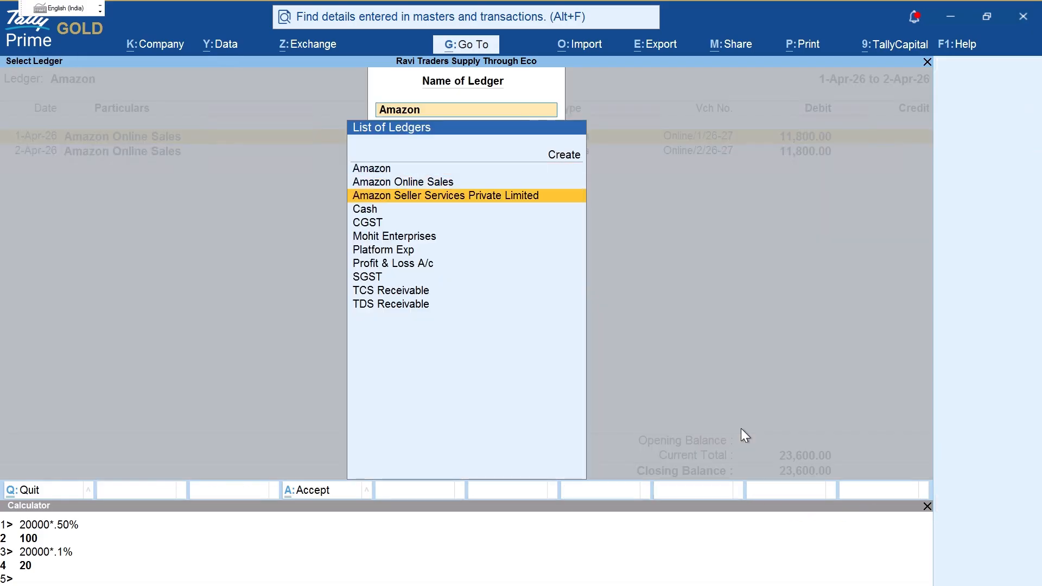
key(Return)
key(ctrl)
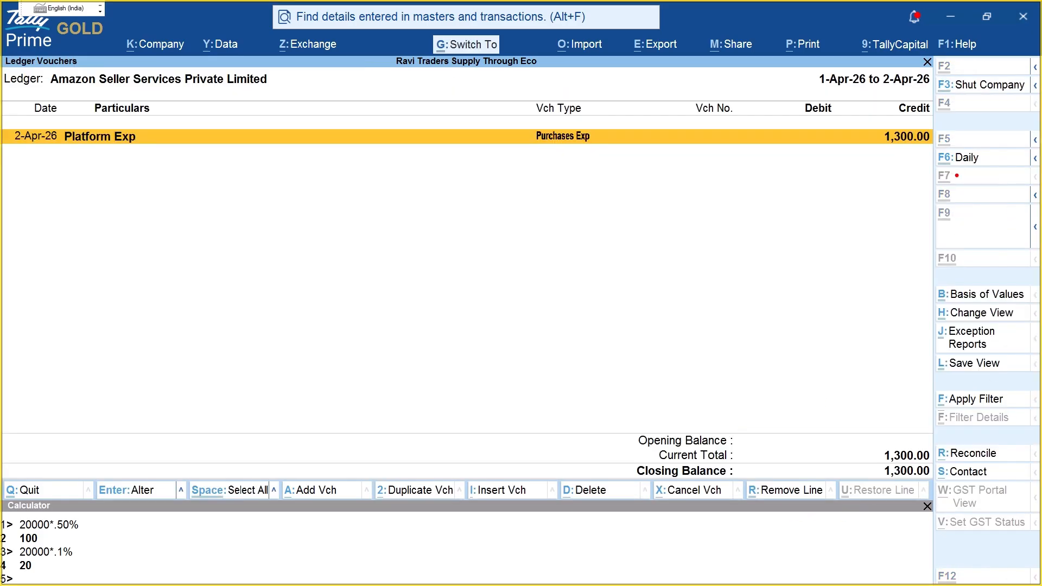
mouse_move(931, 114)
mouse_down()
mouse_move(839, 176)
mouse_move(949, 131)
mouse_up()
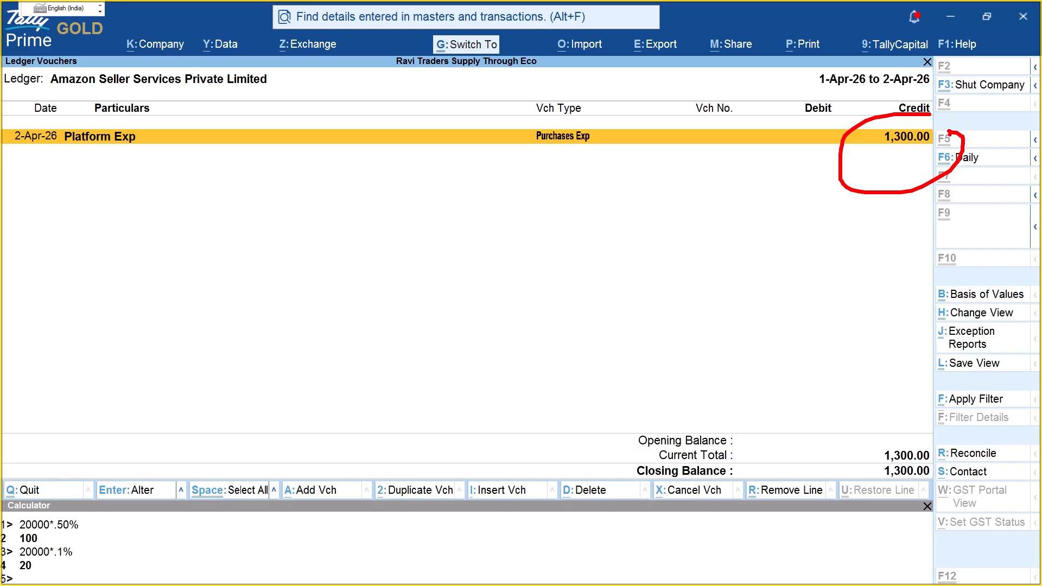
drag(923, 115, 950, 132)
drag(880, 151, 956, 154)
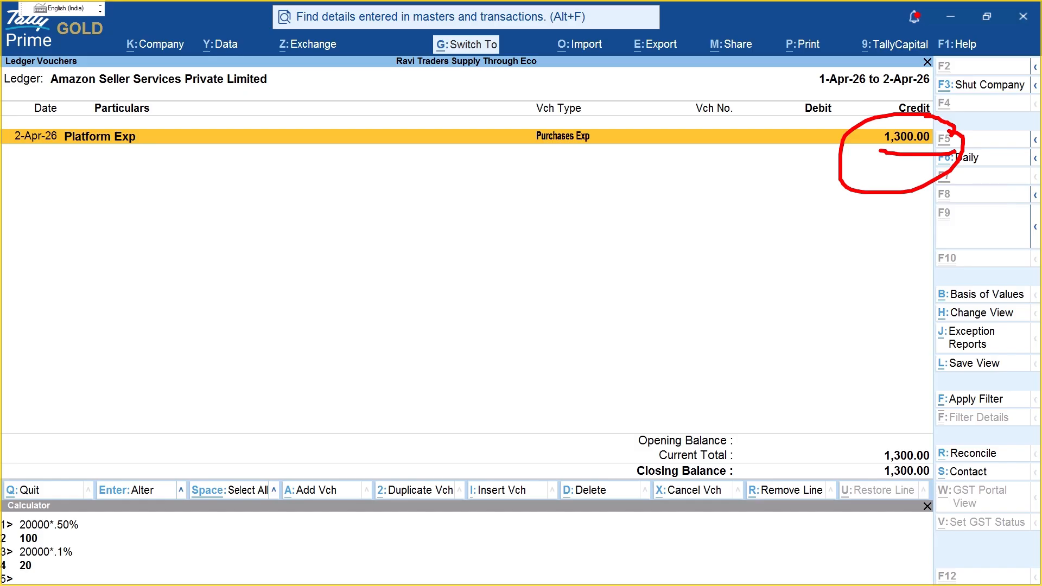
drag(869, 121, 878, 144)
mouse_move(419, 233)
mouse_down()
mouse_move(440, 295)
mouse_move(479, 284)
mouse_up()
mouse_move(493, 234)
mouse_down()
mouse_move(520, 267)
mouse_move(492, 282)
mouse_up()
mouse_move(548, 233)
mouse_down()
mouse_move(541, 282)
mouse_move(623, 302)
mouse_up()
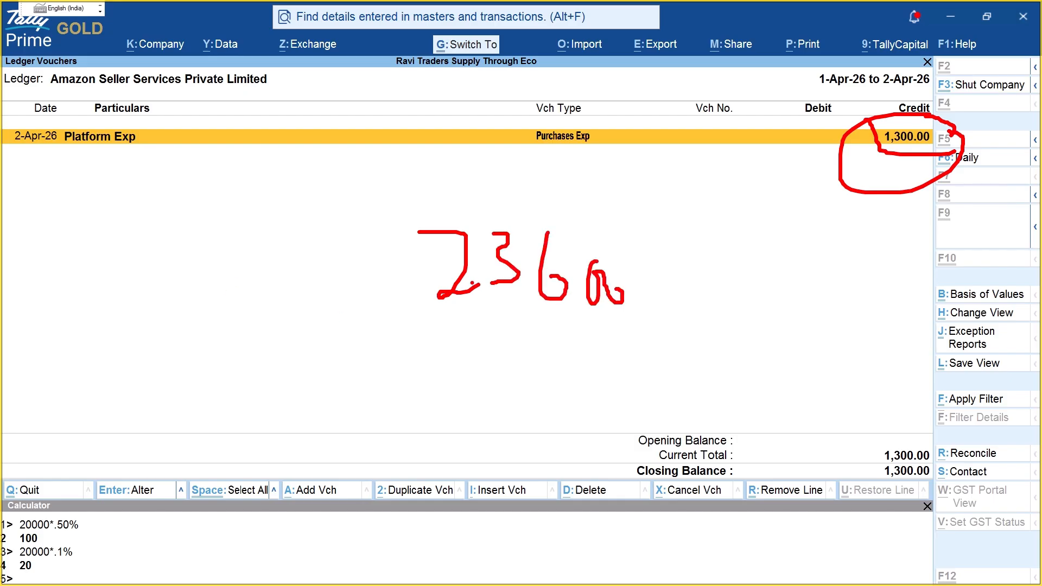
drag(487, 309, 487, 356)
text(1300)
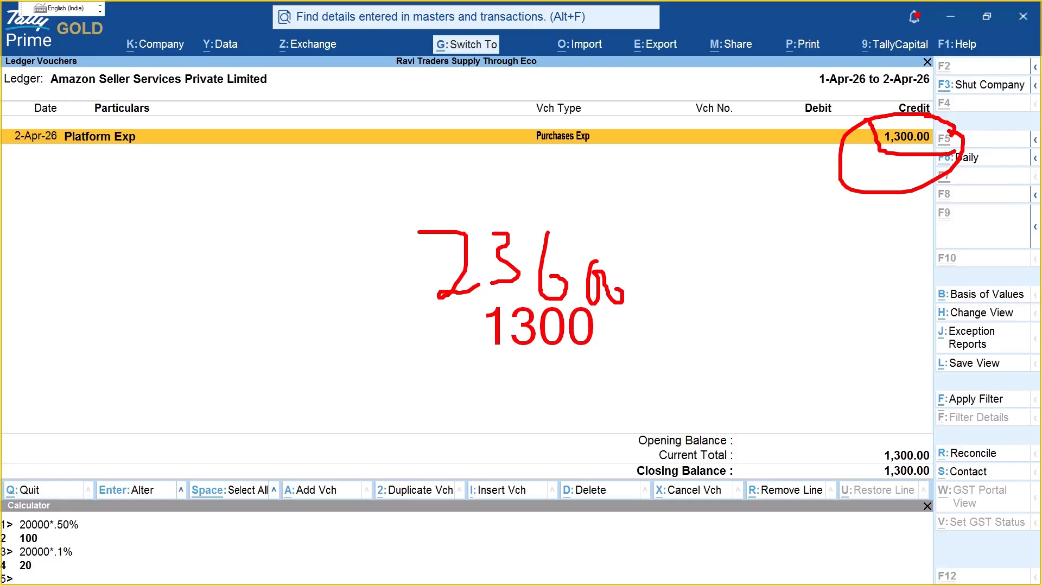
drag(426, 358, 772, 381)
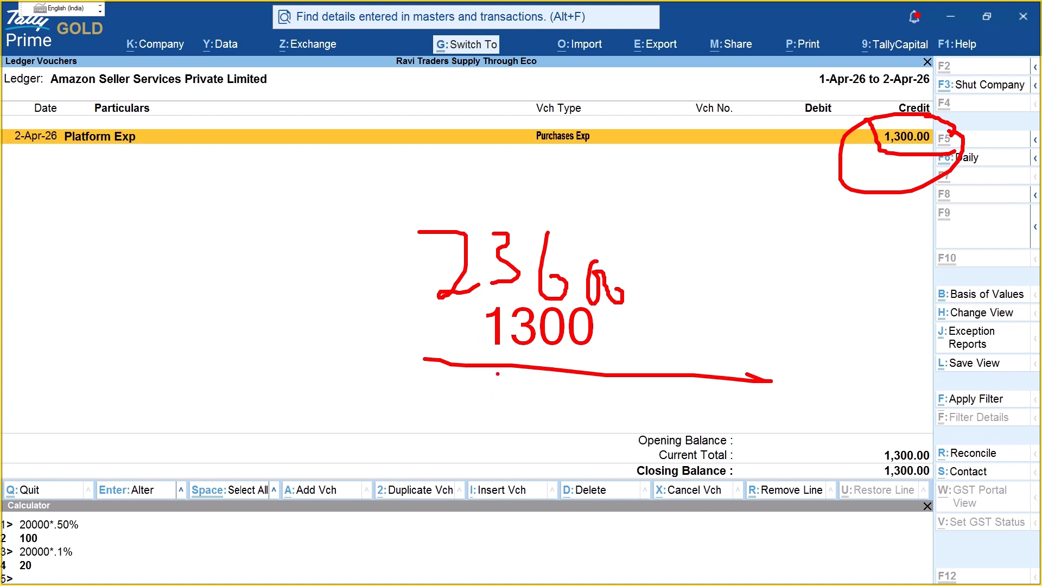
mouse_move(492, 377)
mouse_down()
mouse_move(522, 399)
mouse_move(580, 402)
mouse_move(565, 414)
mouse_move(605, 404)
mouse_up()
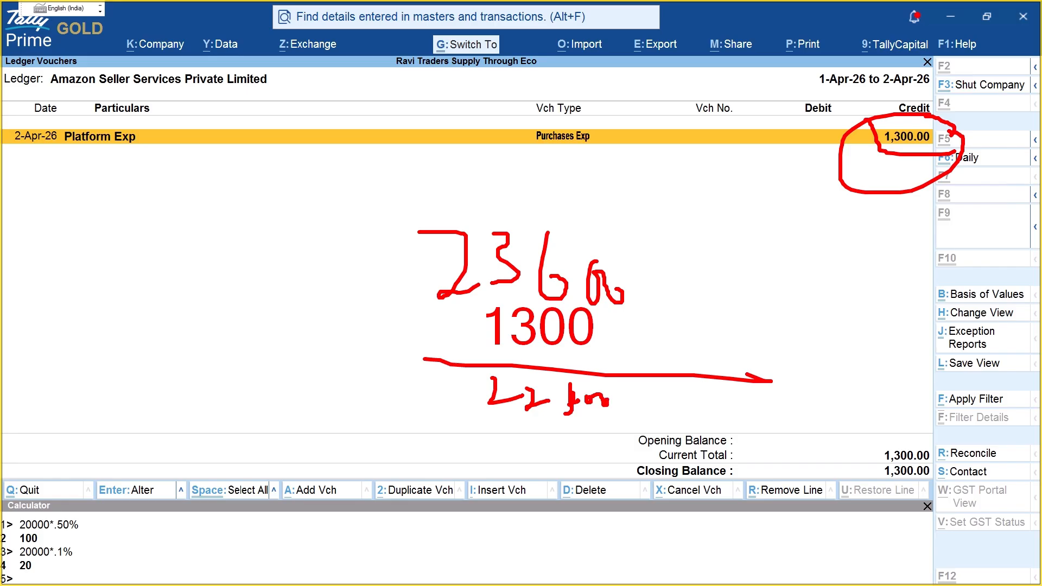
drag(675, 270, 624, 296)
mouse_move(641, 262)
mouse_down()
mouse_move(625, 297)
mouse_move(742, 305)
mouse_up()
drag(734, 262, 628, 299)
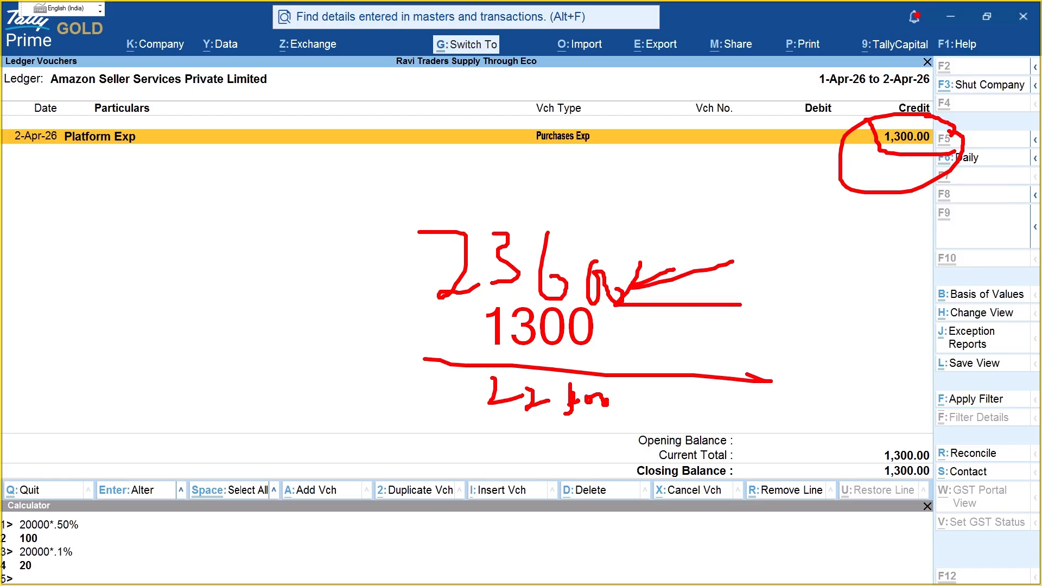
key(Escape)
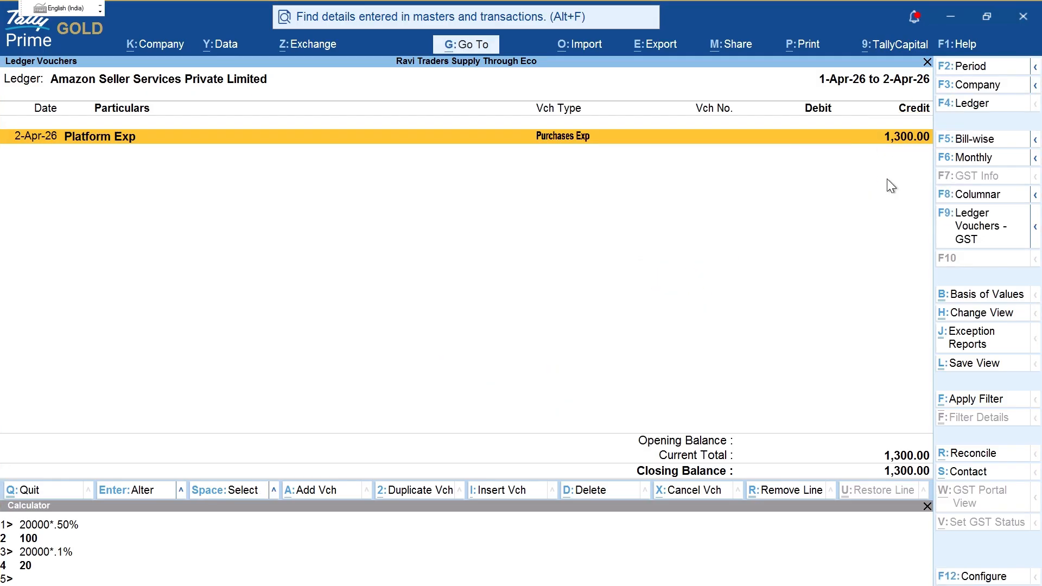
Step: Start a new Journal voucher (F7) from the main menu
key(F4)
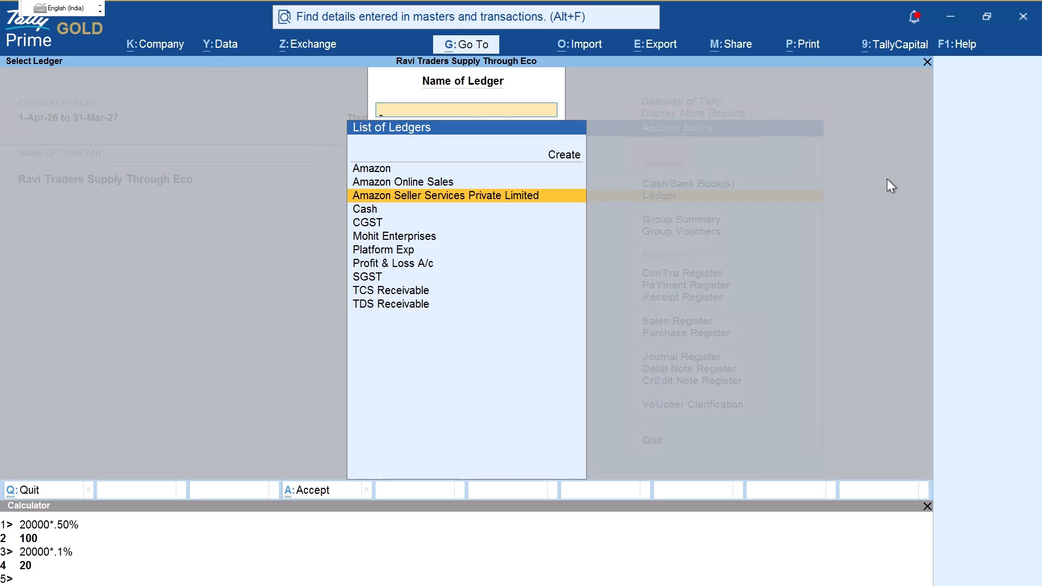
key(Escape)
key(Escape)
key(Escape)
key(v)
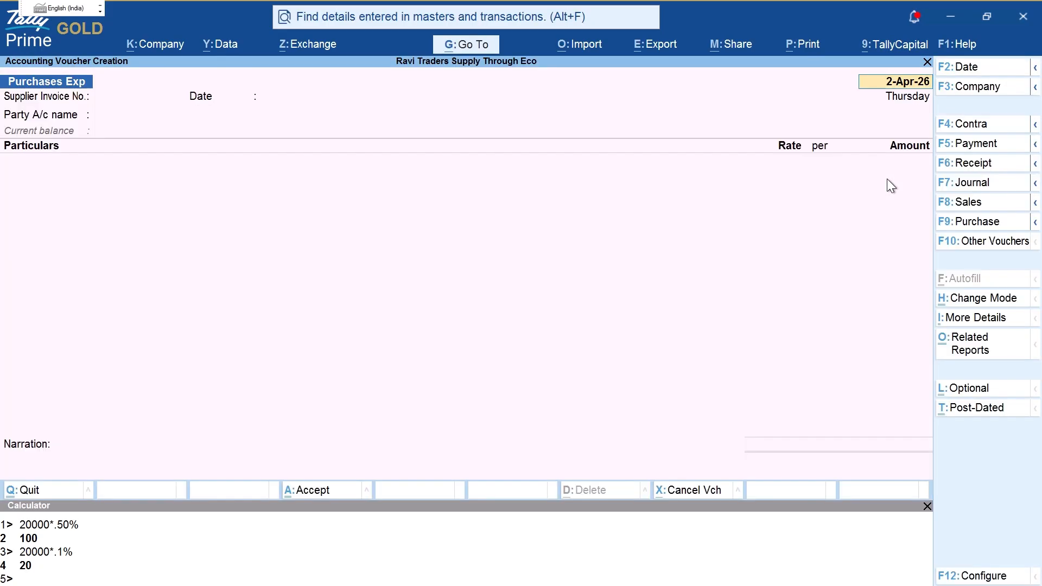
key(F7)
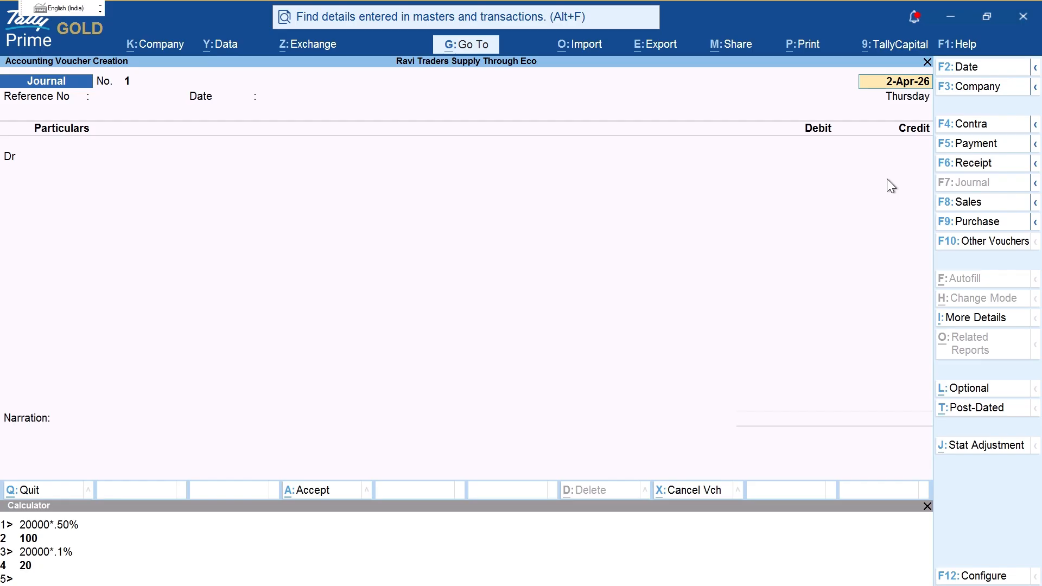
key(Return)
key(Return)
key(Return)
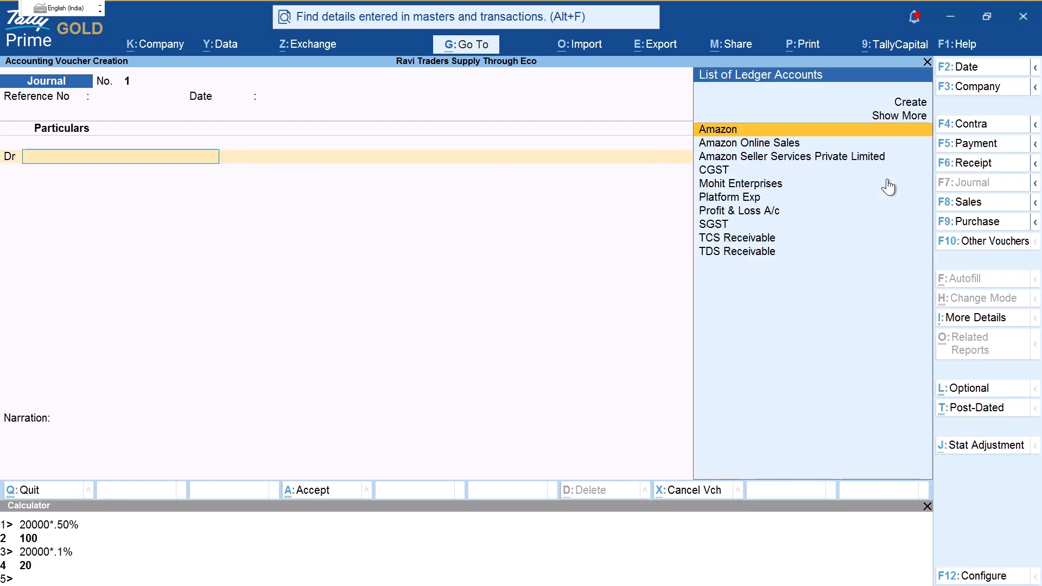
Step: Debit Amazon Seller Services Private Limited 1,300, noting its 1,300.00 Cr balance, against a pending bill
key(F3)
key(Escape)
text(AMA)
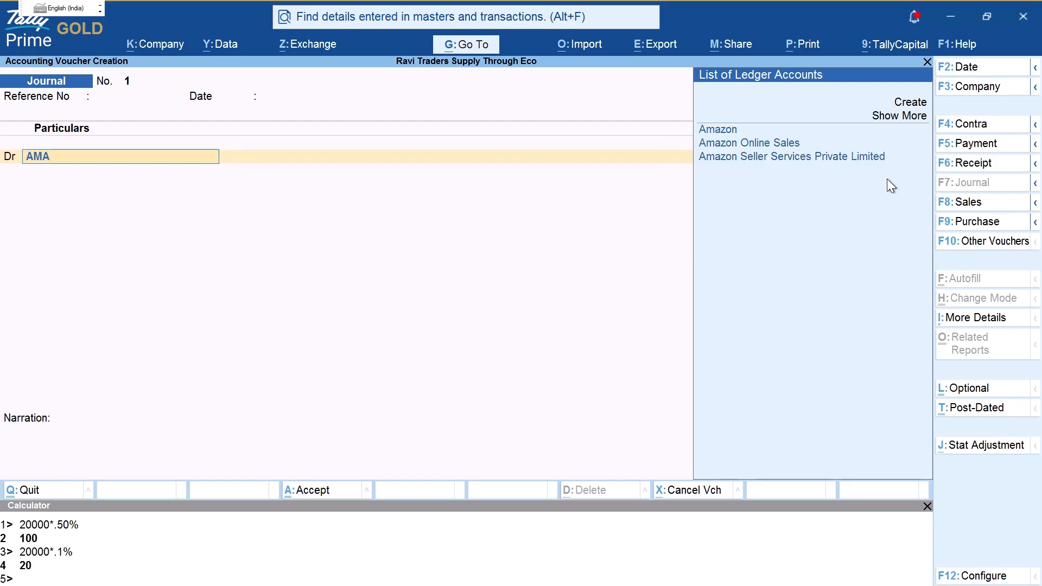
key(Down)
key(Down)
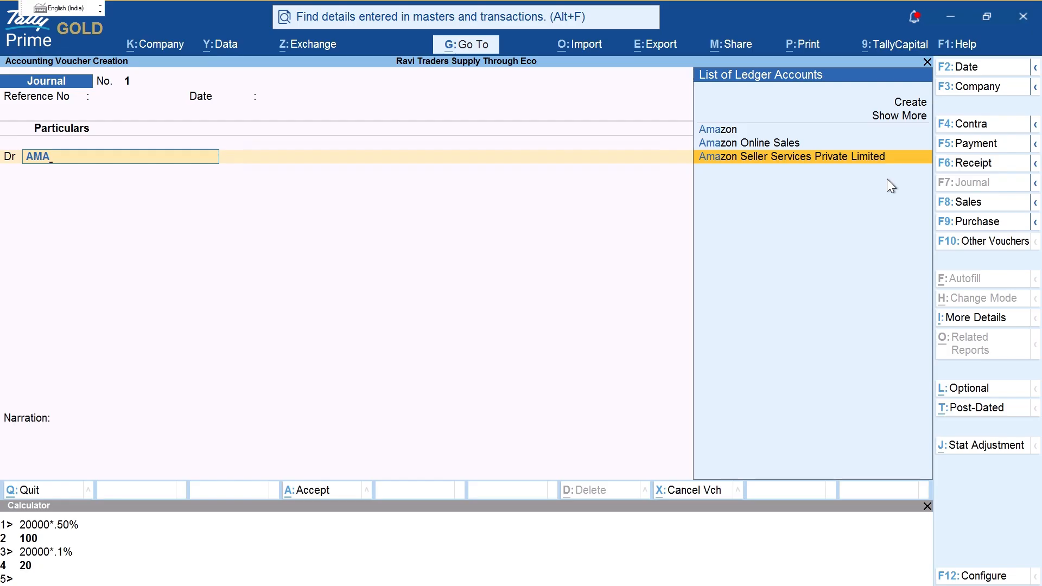
key(Return)
key(ctrl)
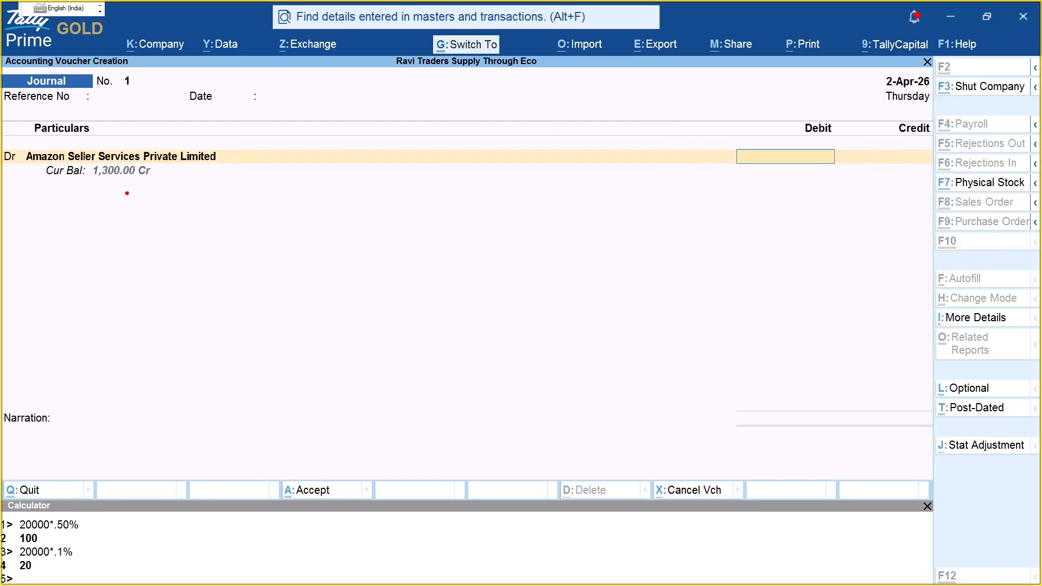
drag(83, 182, 169, 182)
key(Escape)
text(1300)
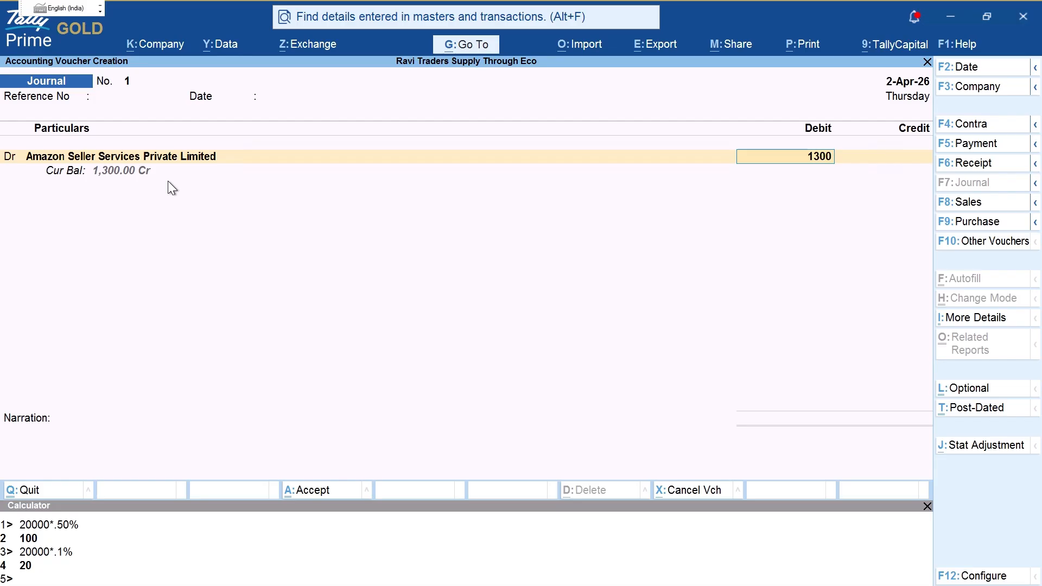
key(Return)
key(Return)
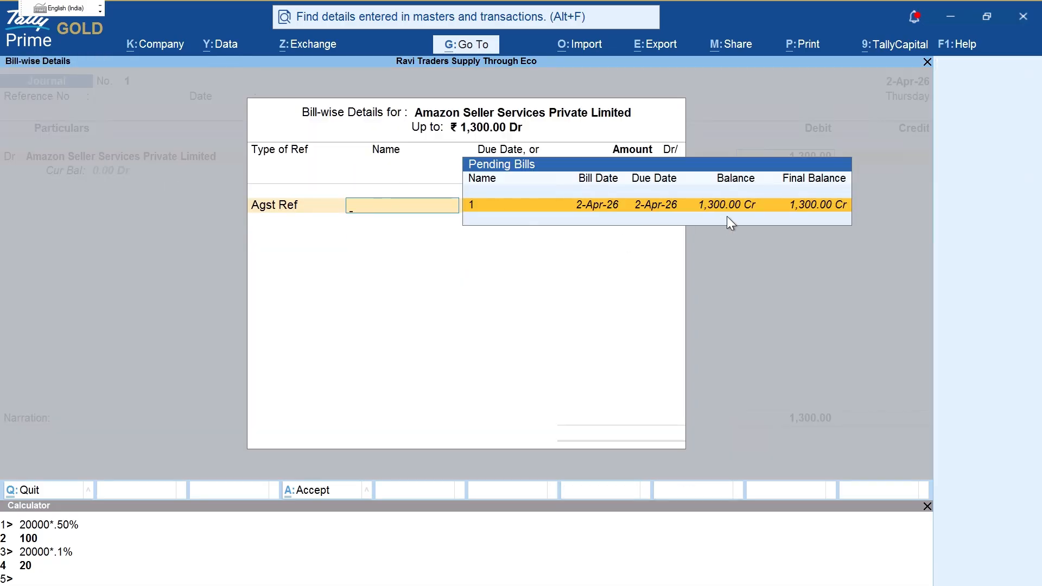
Step: Select pending bill 1 for 1,300.00 on the Amazon debit line
key(Return)
key(Return)
key(Return)
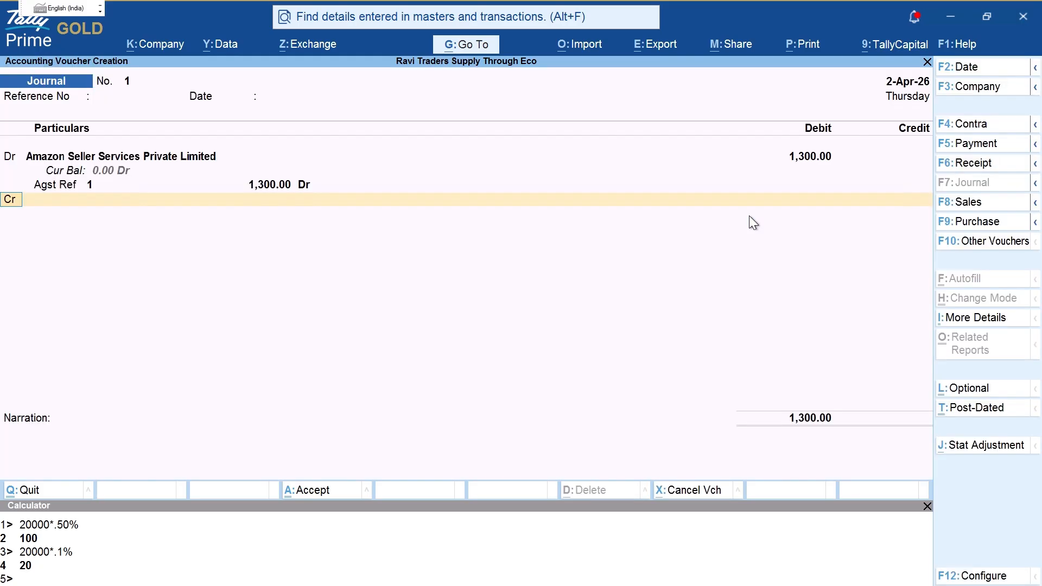
mouse_move(87, 183)
mouse_down()
mouse_move(156, 159)
mouse_move(120, 160)
mouse_up()
key(Escape)
key(Return)
Step: Credit Amazon 1,300.00 against existing bill Online/1/26-27
text(AMA)
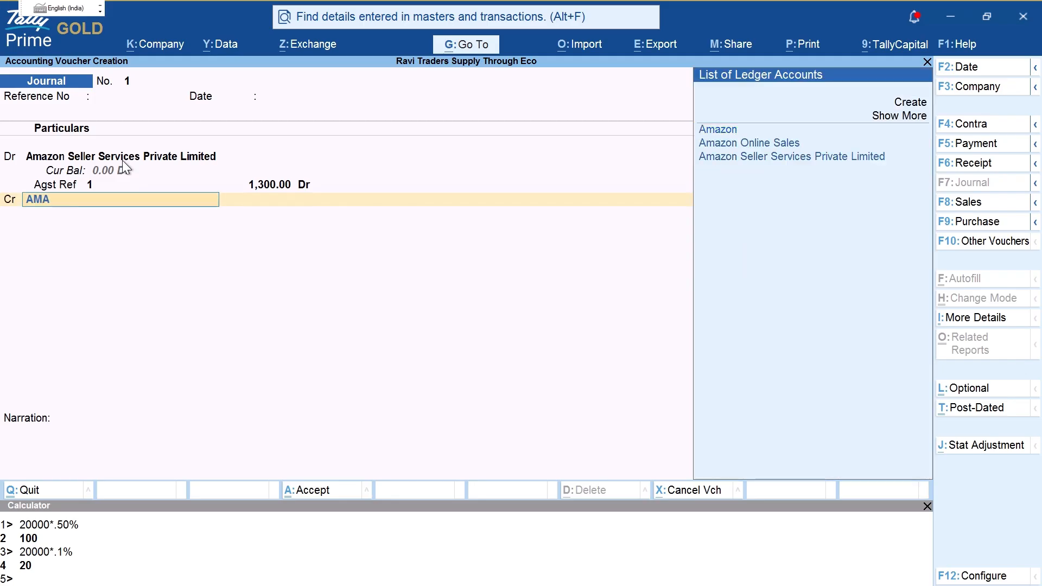
key(ctrl+2)
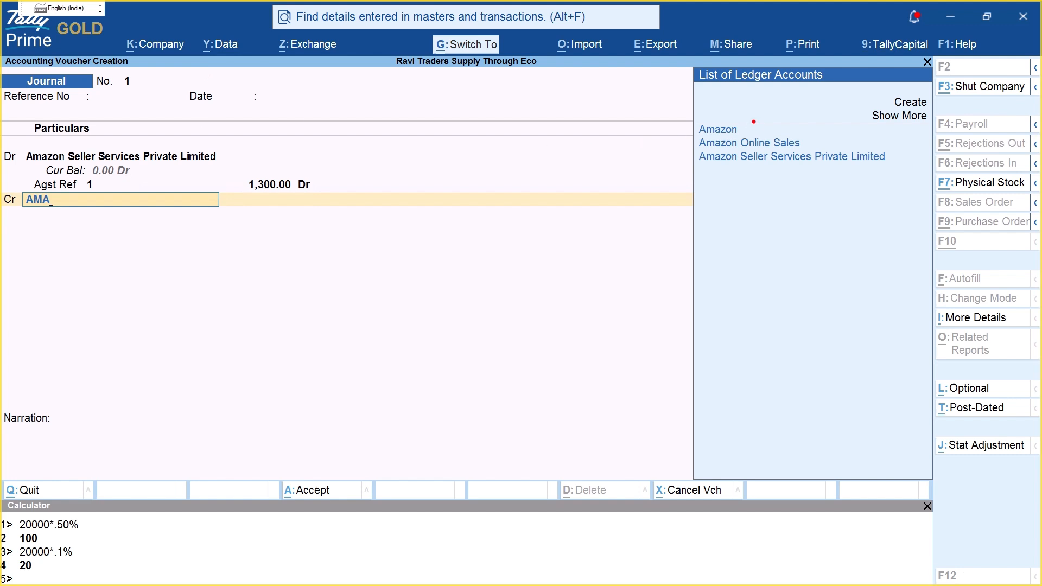
mouse_move(753, 123)
mouse_down()
mouse_move(799, 112)
mouse_move(795, 130)
mouse_up()
key(Escape)
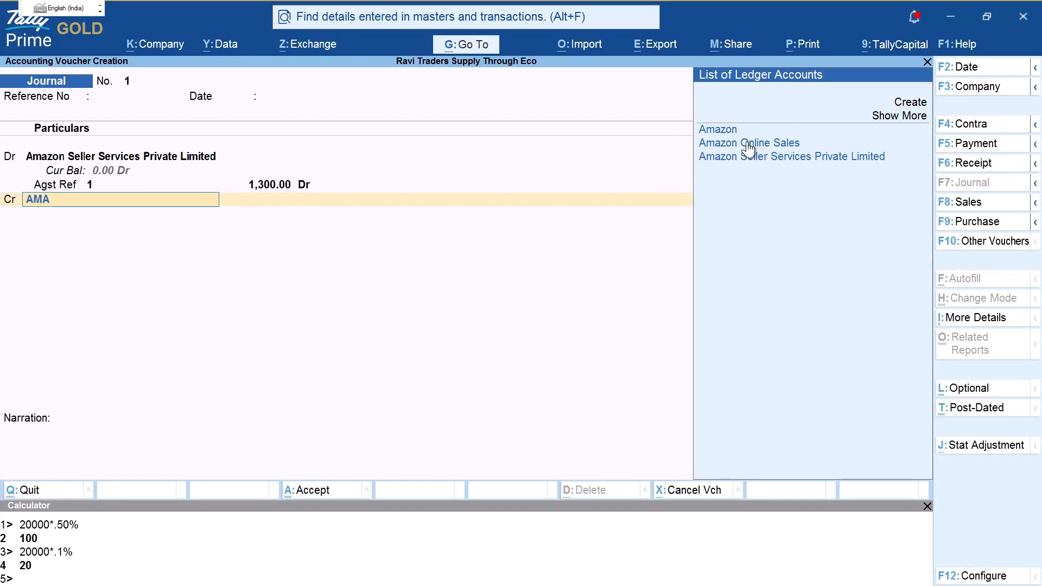
key(Return)
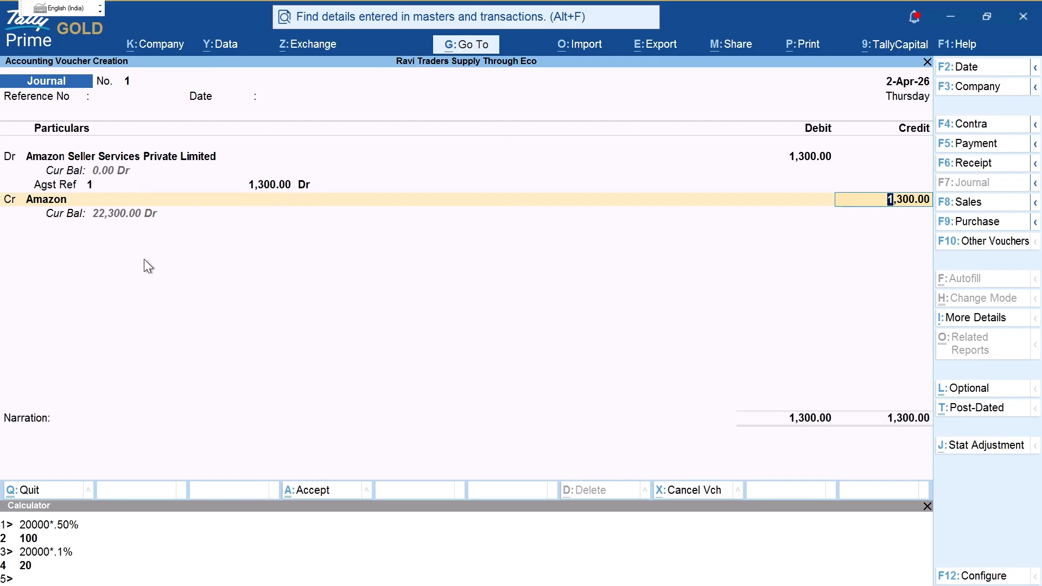
key(ctrl)
mouse_move(86, 227)
mouse_down()
mouse_move(159, 203)
mouse_move(117, 205)
mouse_up()
key(Return)
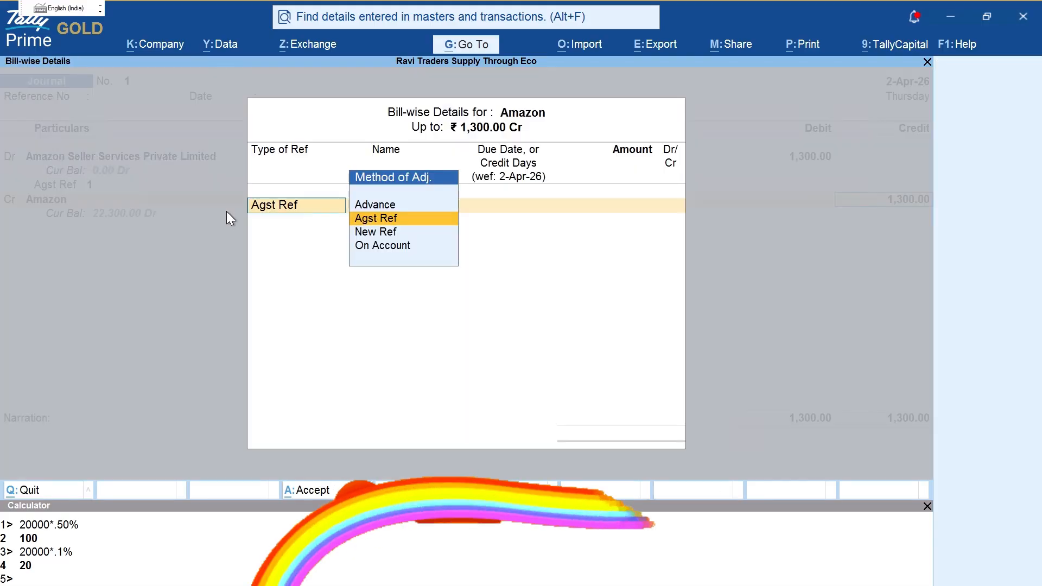
key(Return)
key(Return)
key(BackSpace)
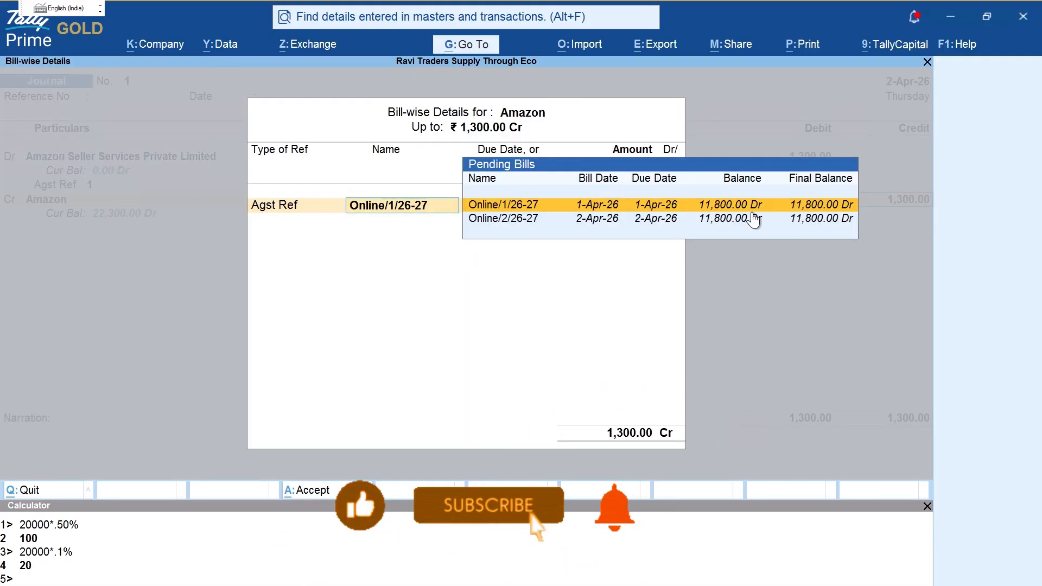
key(ctrl+2)
drag(877, 214, 902, 202)
key(Escape)
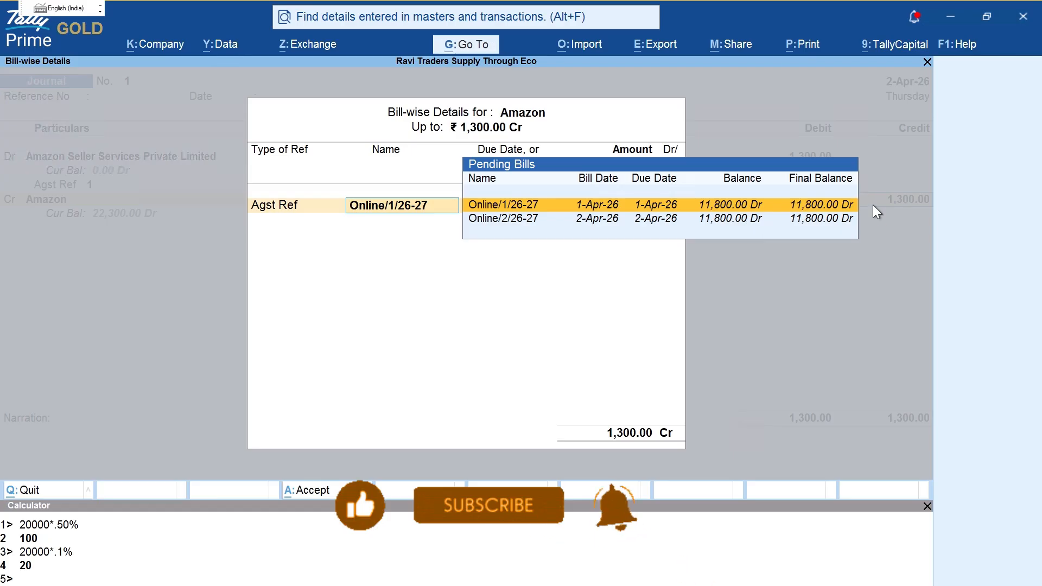
key(Return)
key(Return)
key(Return)
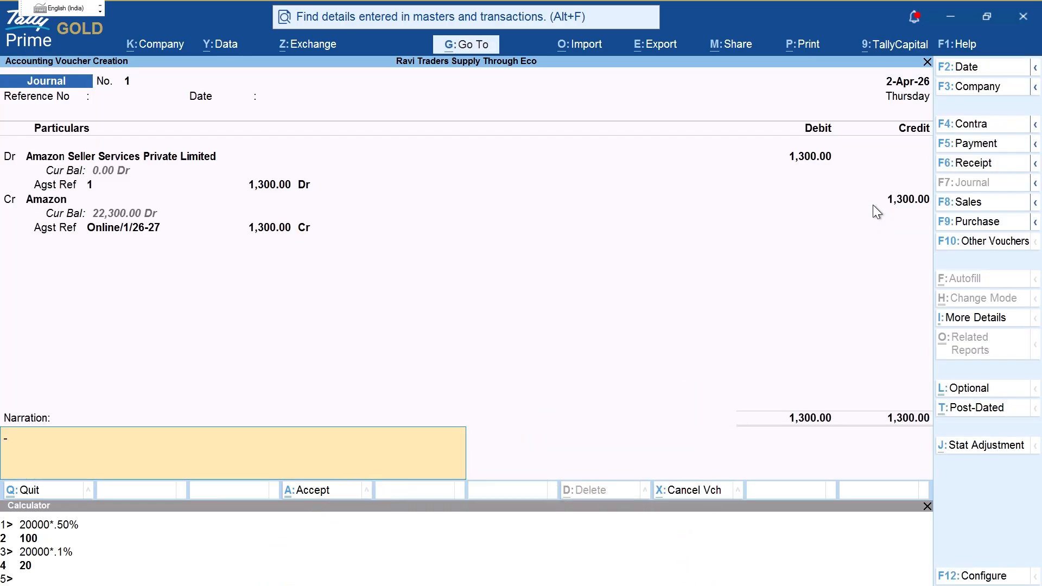
Step: Enter the narration 'Being amazon adjusment amount'
text(BE)
key(BackSpace)
text(eing amazon adjusment)
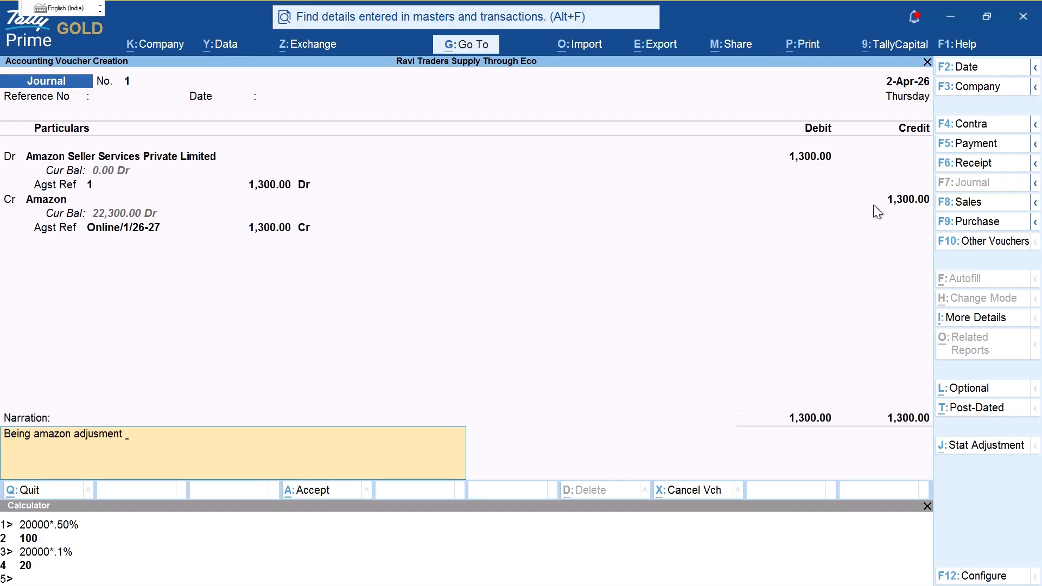
text( a)
key(BackSpace)
text(amount)
key(Return)
key(Return)
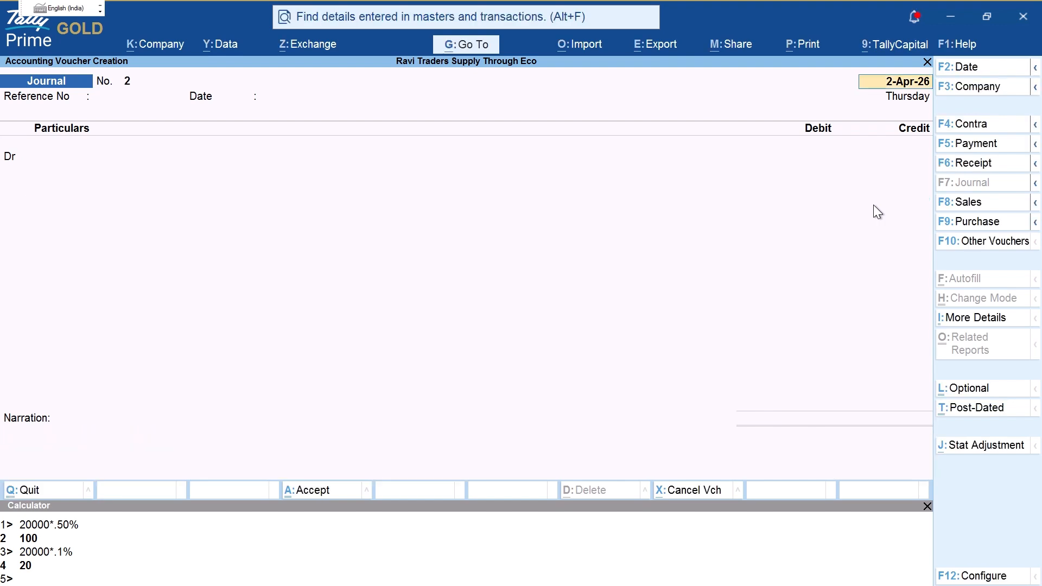
Step: Save the journal voucher and go to Account Books > Ledger
key(Escape)
key(Escape)
key(n)
key(d)
key(a)
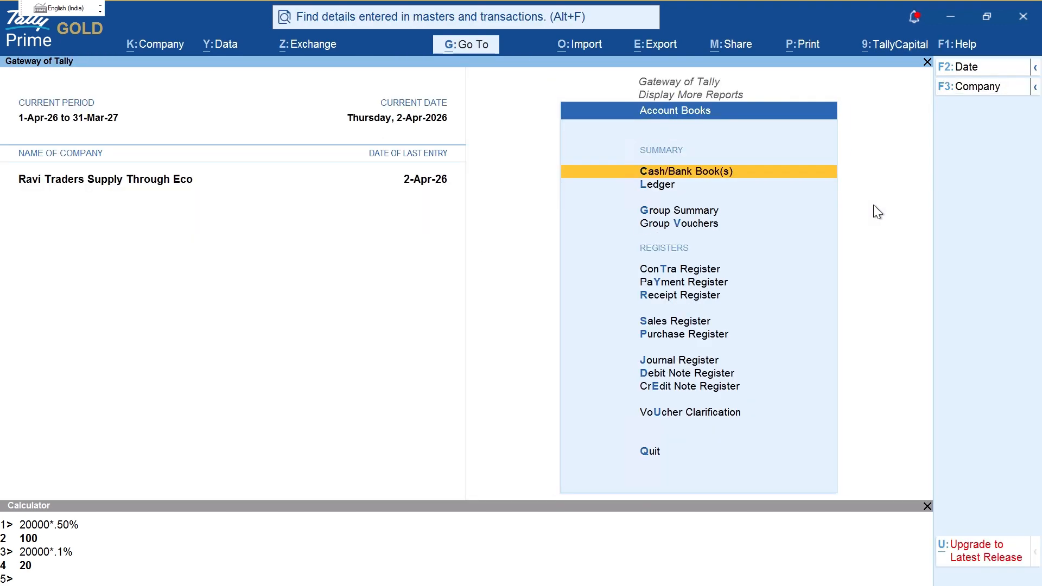
key(l)
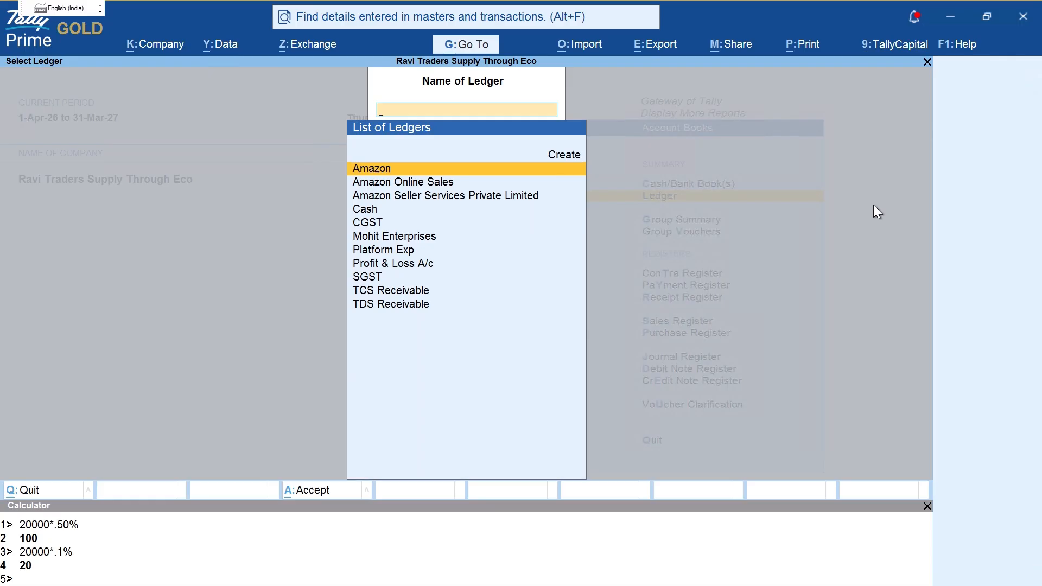
Step: View the Amazon Seller Services ledger, marking the 1,300 debit offsetting the Platform Exp credit
key(Down)
key(Down)
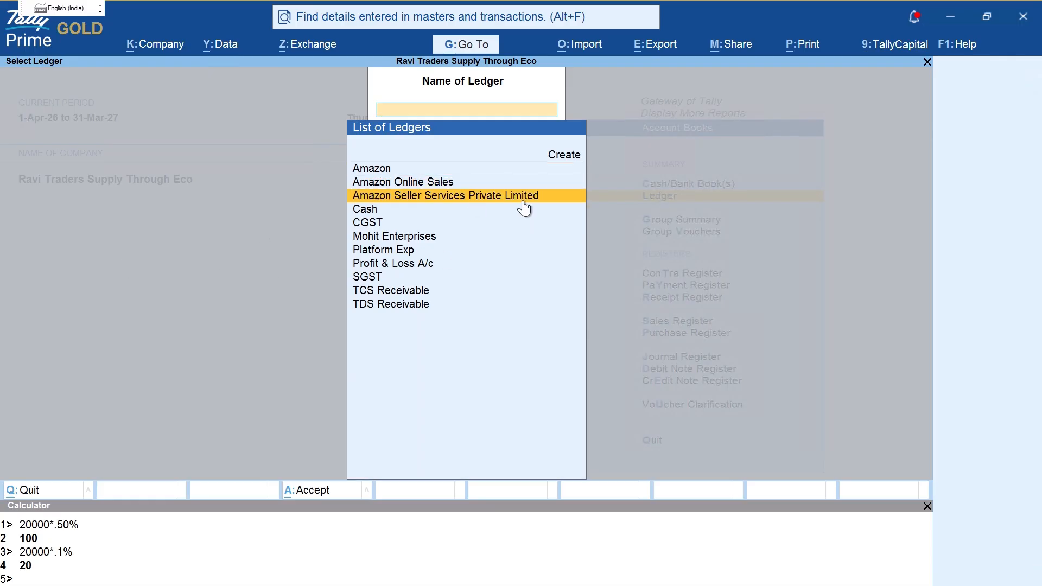
key(ctrl+2)
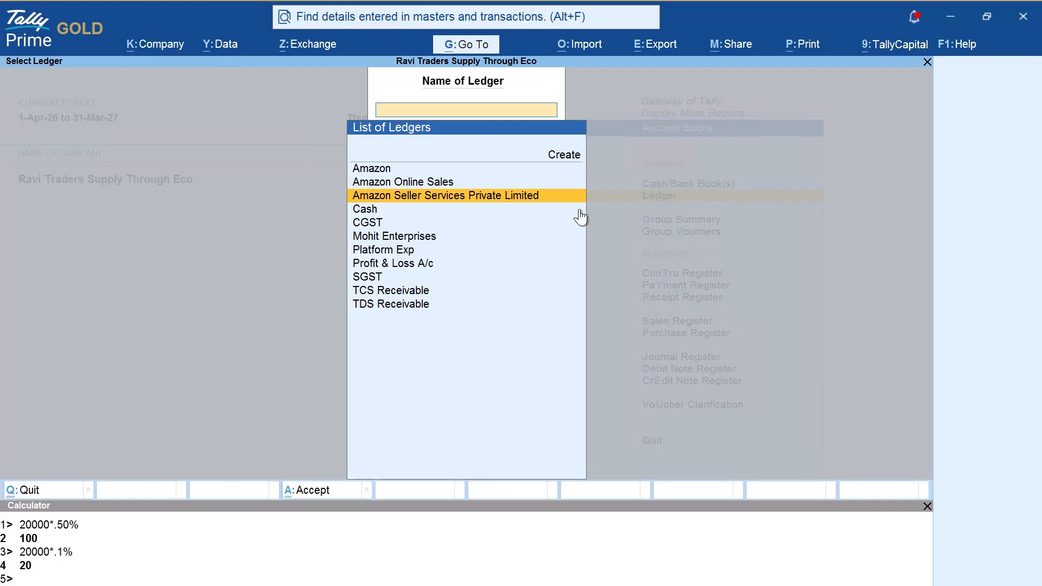
key(Return)
key(ctrl+2)
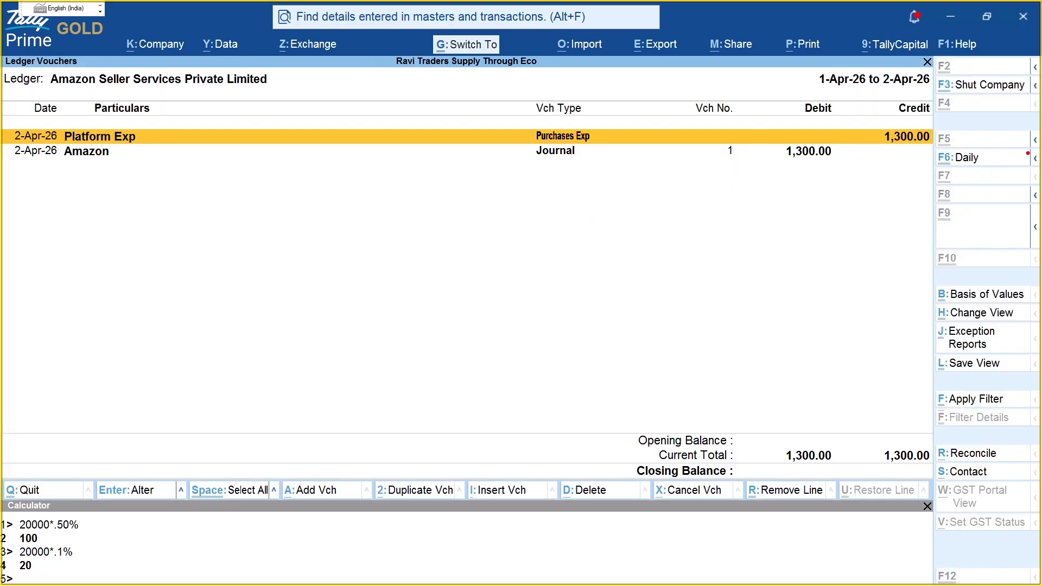
drag(173, 140, 825, 133)
drag(155, 163, 772, 155)
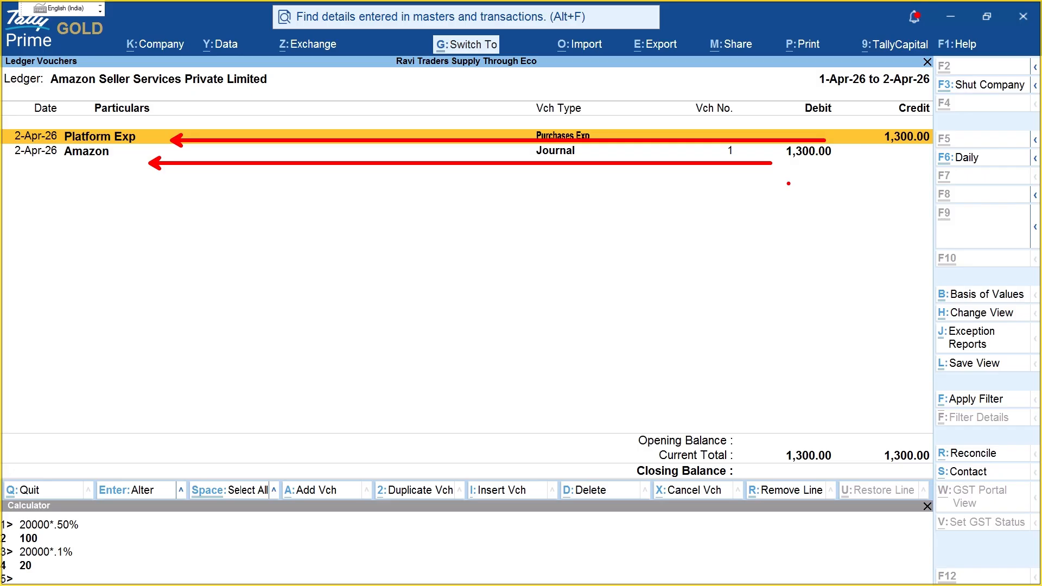
mouse_move(884, 117)
mouse_down()
mouse_move(921, 145)
mouse_move(943, 133)
mouse_up()
mouse_move(774, 128)
mouse_down()
mouse_move(773, 162)
mouse_move(826, 134)
mouse_up()
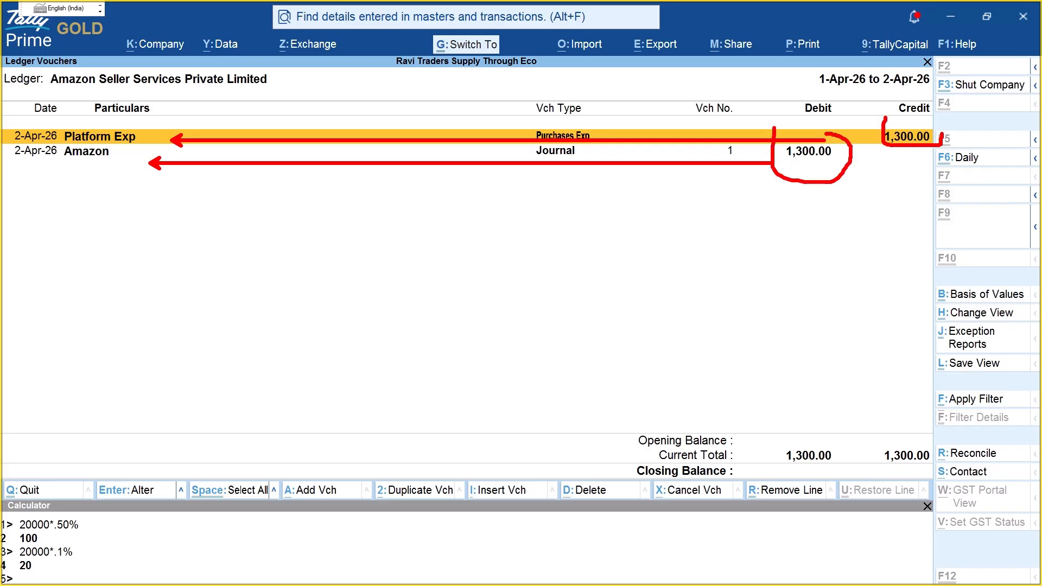
mouse_move(793, 437)
mouse_down()
mouse_move(975, 480)
mouse_move(784, 418)
mouse_move(757, 466)
mouse_move(820, 472)
mouse_up()
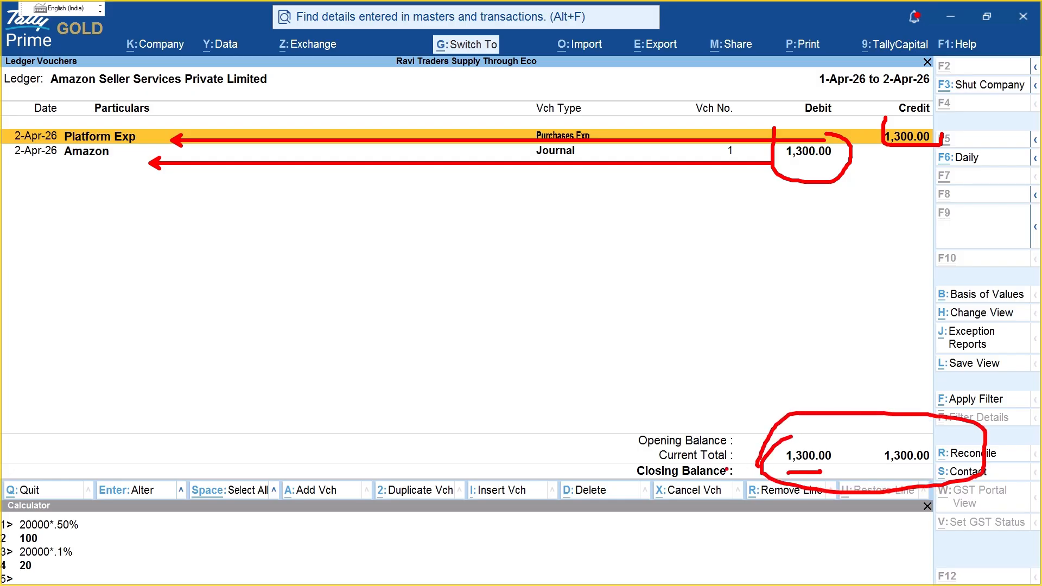
key(Escape)
key(F4)
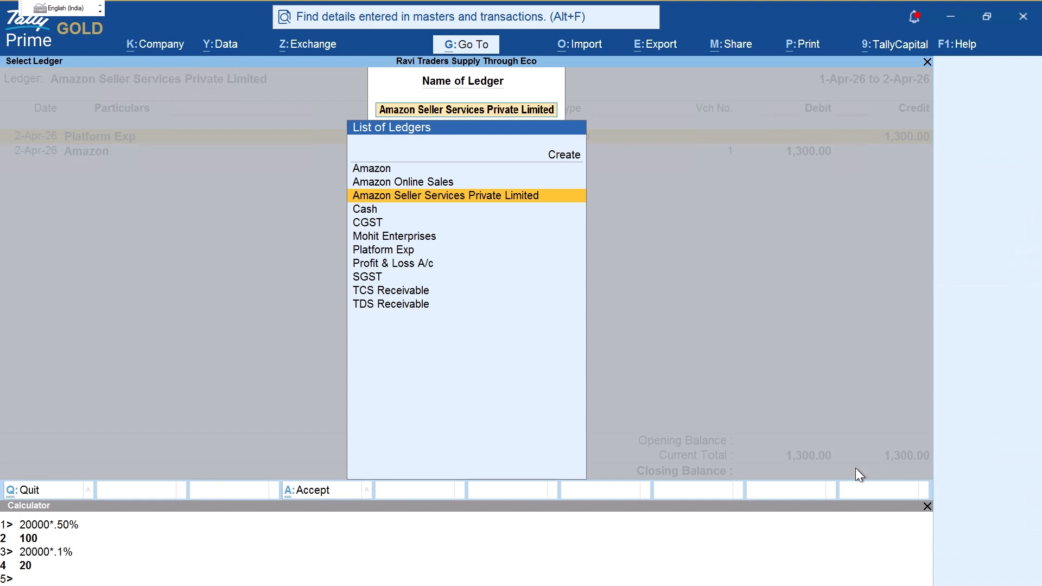
Step: Open the Amazon ledger vouchers for the period ending 2-Apr-26
key(Up)
key(Up)
key(Return)
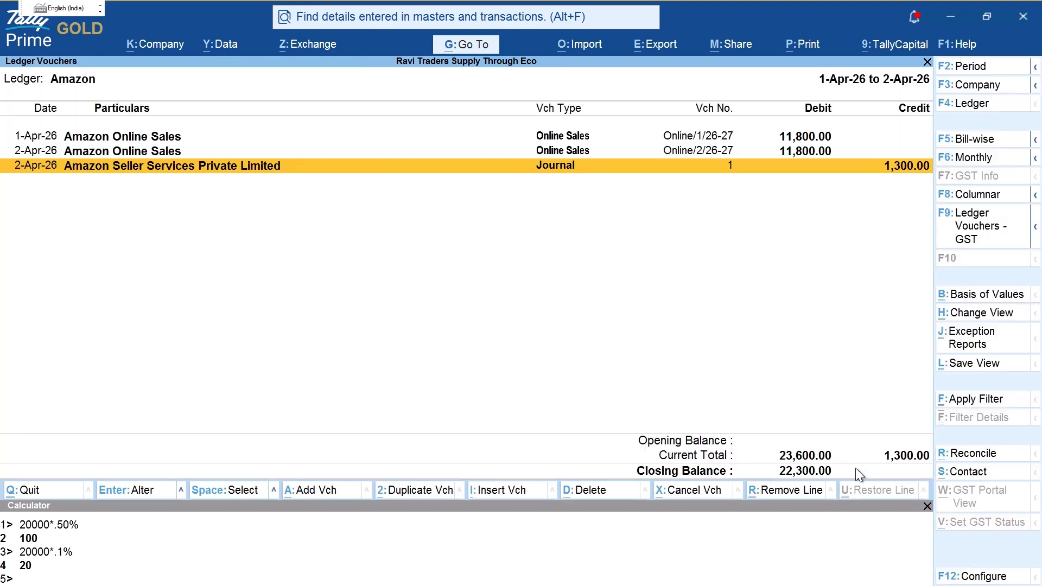
key(F2)
key(Return)
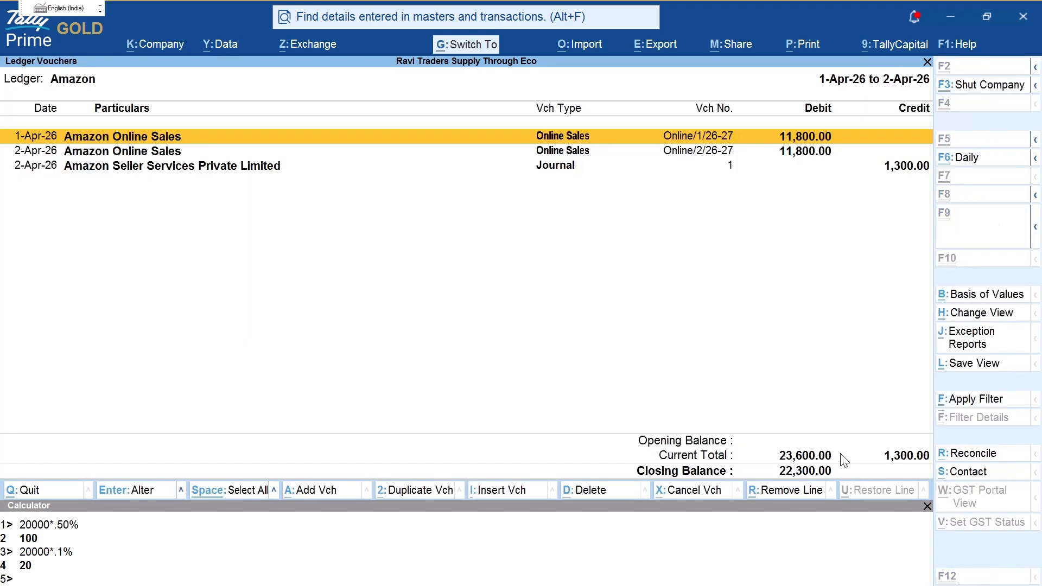
Step: Mark the 23,600 sales debits, 1,300 journal credit and 22,300 closing balance
key(ctrl+2)
mouse_move(767, 123)
mouse_down()
mouse_move(832, 170)
mouse_move(836, 131)
mouse_up()
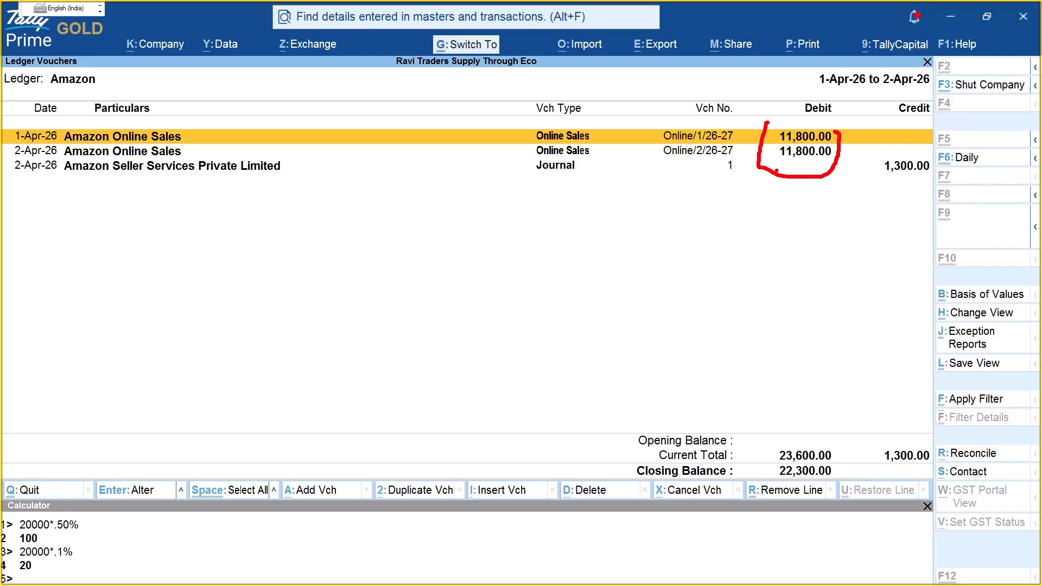
drag(778, 160, 852, 154)
mouse_move(768, 440)
mouse_down()
mouse_move(776, 462)
mouse_move(806, 462)
mouse_move(838, 441)
mouse_move(783, 436)
mouse_up()
drag(871, 177, 961, 178)
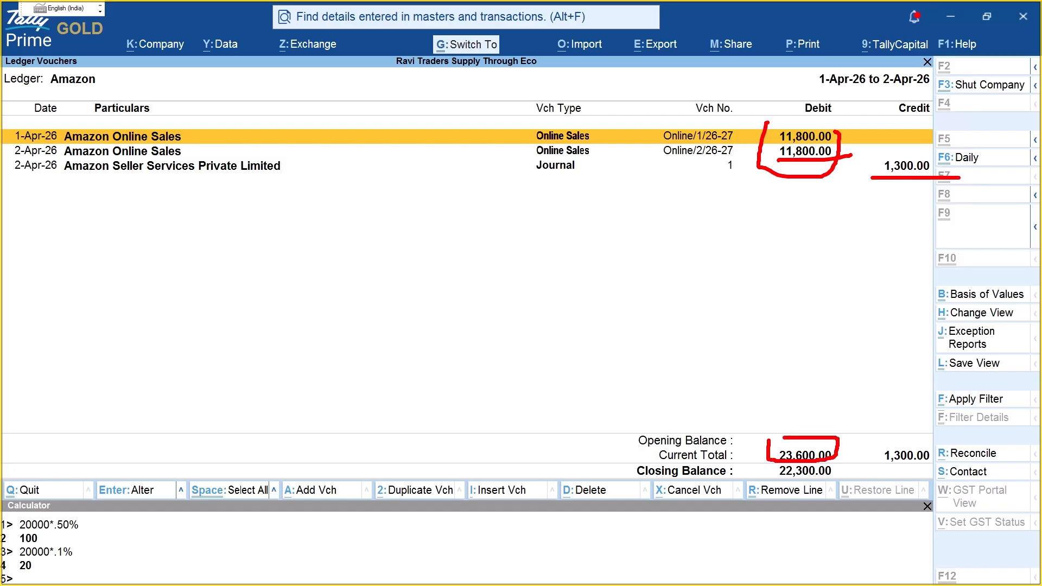
drag(889, 438, 936, 458)
drag(770, 481, 836, 480)
key(Escape)
key(F4)
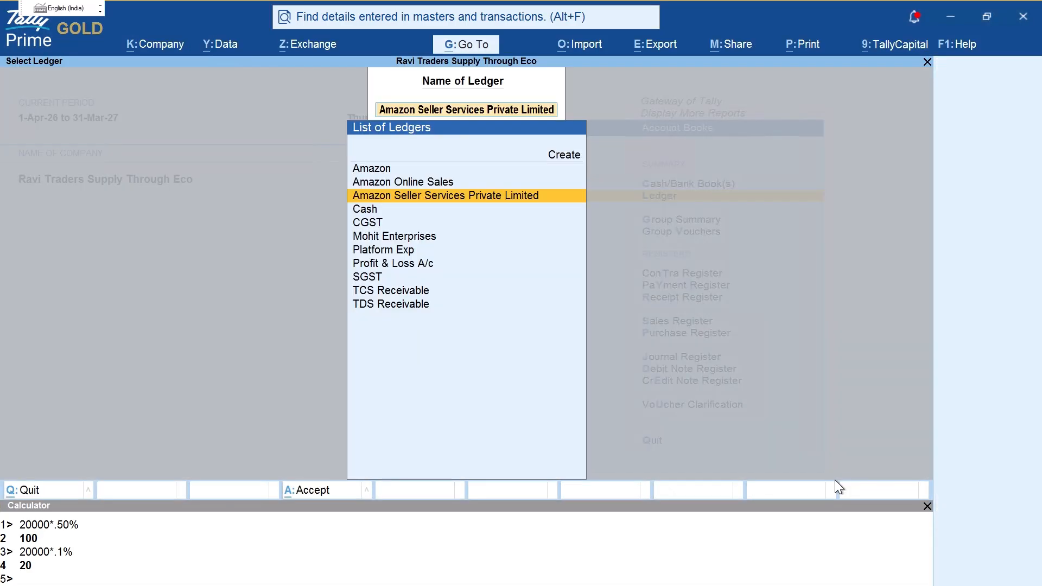
Step: Open GSTR-1 from Statutory Reports > GST Reports and step through its sections
key(Escape)
key(Escape)
key(Escape)
key(Escape)
key(Escape)
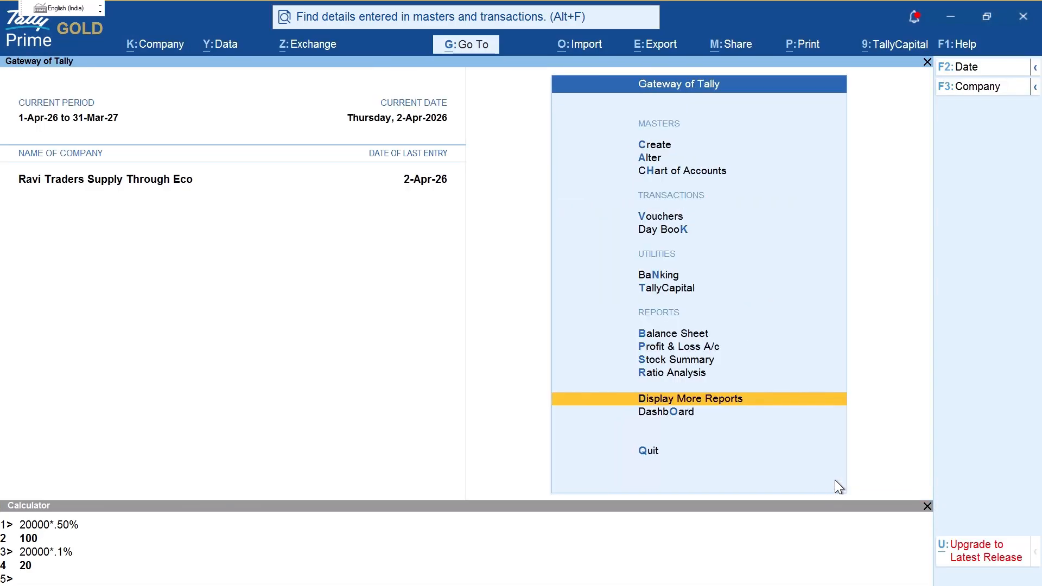
key(d)
key(o)
key(g)
key(Down)
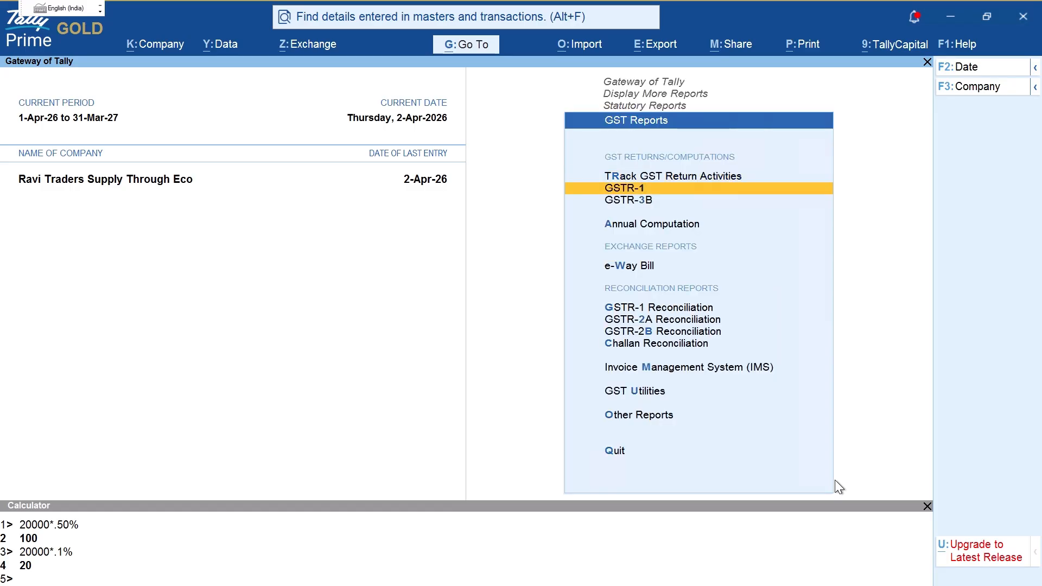
key(Return)
key(F2)
key(Return)
key(Return)
key(Down)
key(Down)
key(Down)
key(Down)
key(Down)
key(Down)
key(Down)
key(Down)
key(Down)
key(Down)
key(Down)
key(Down)
key(Down)
key(Down)
key(Down)
key(Down)
key(Down)
key(Down)
key(Down)
key(Down)
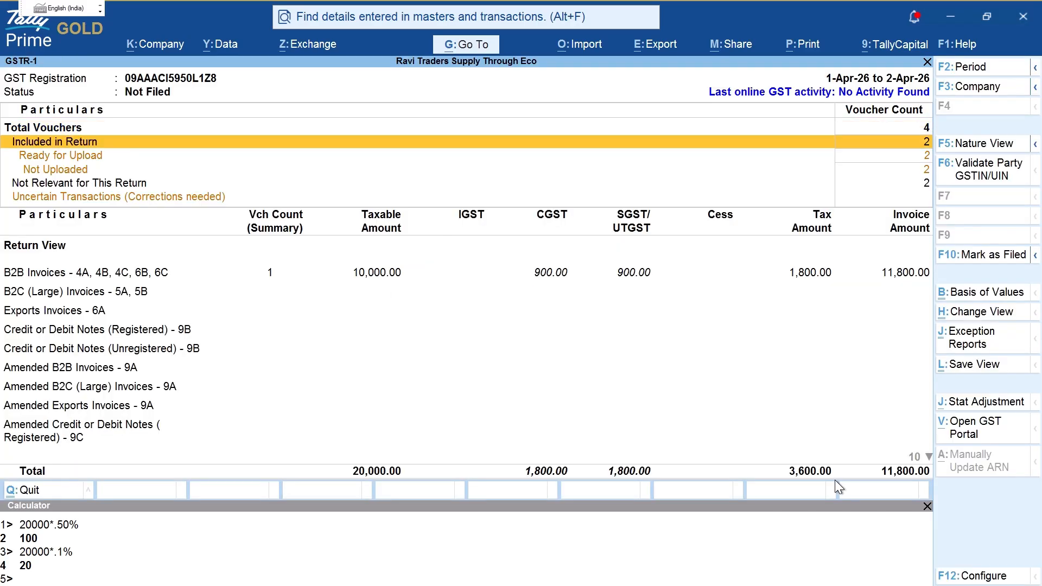
key(Escape)
Step: Review GSTR-3B, highlighting 3,600 output tax and 180 eligible input tax credit
key(Down)
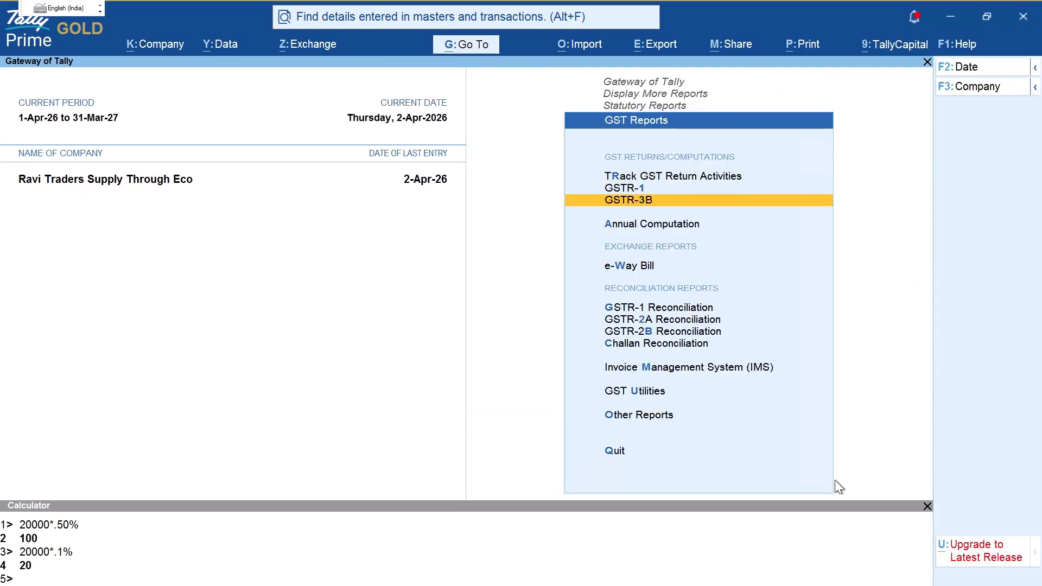
key(Return)
key(F2)
key(Return)
key(Return)
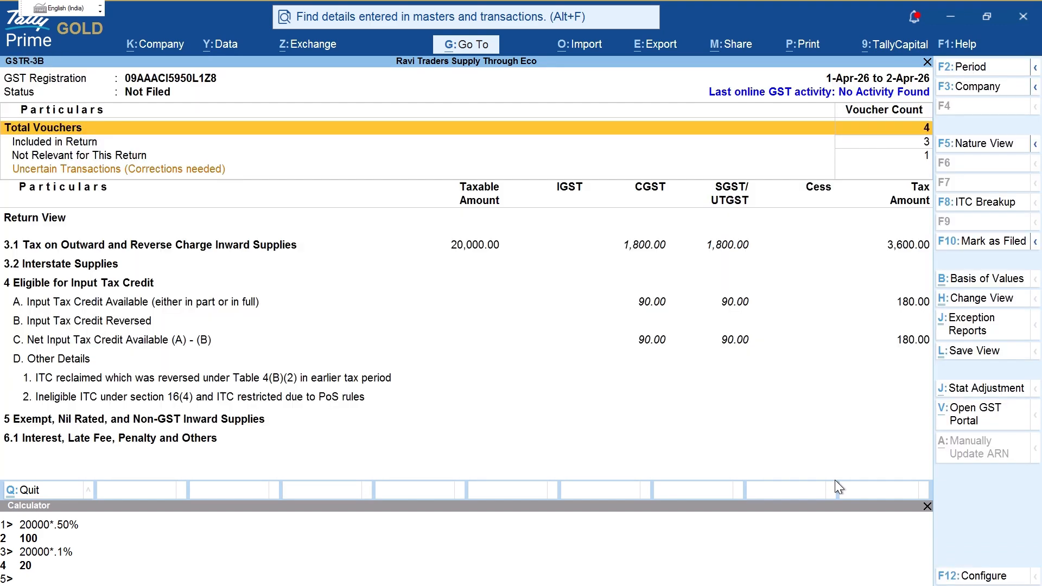
key(ctrl)
drag(228, 318, 639, 315)
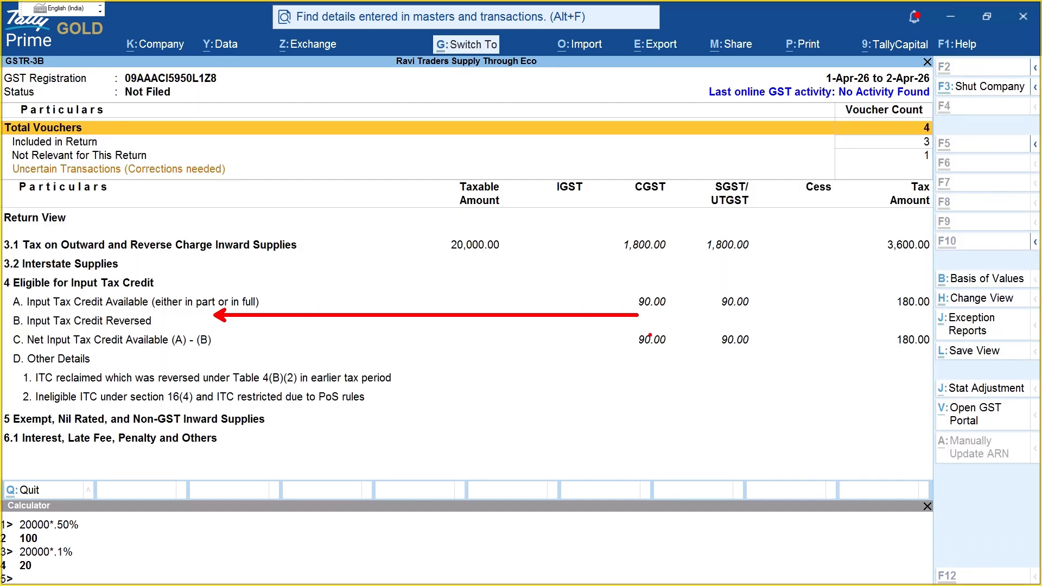
mouse_move(594, 347)
mouse_down()
mouse_move(939, 356)
mouse_move(938, 347)
mouse_up()
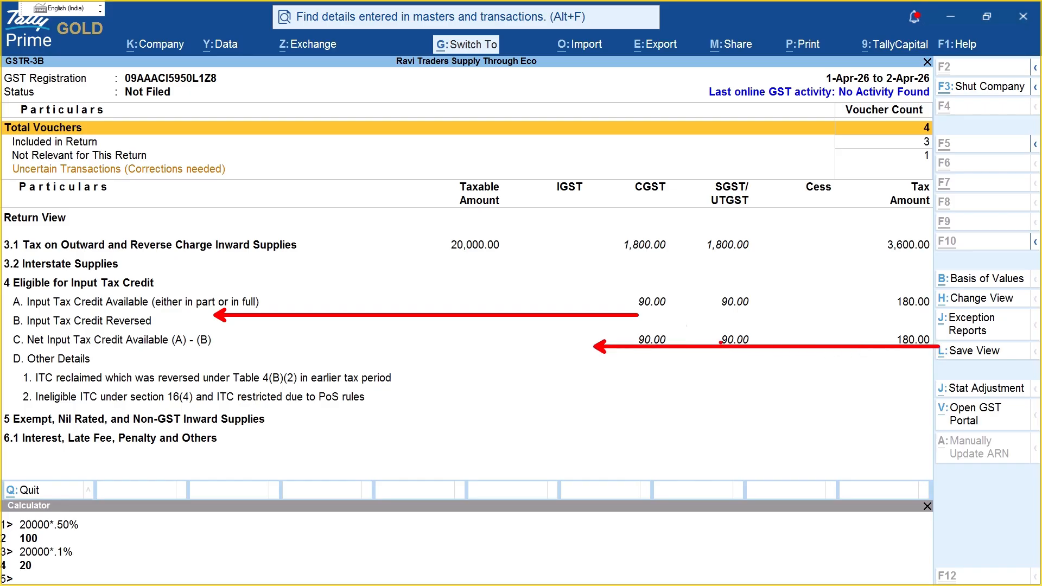
drag(434, 260, 982, 262)
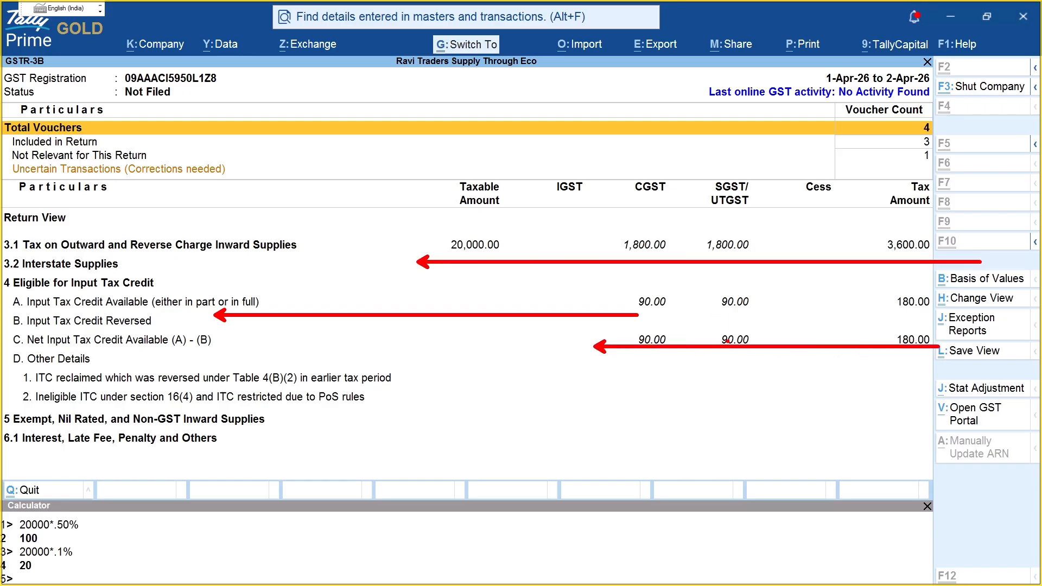
key(Escape)
key(Escape)
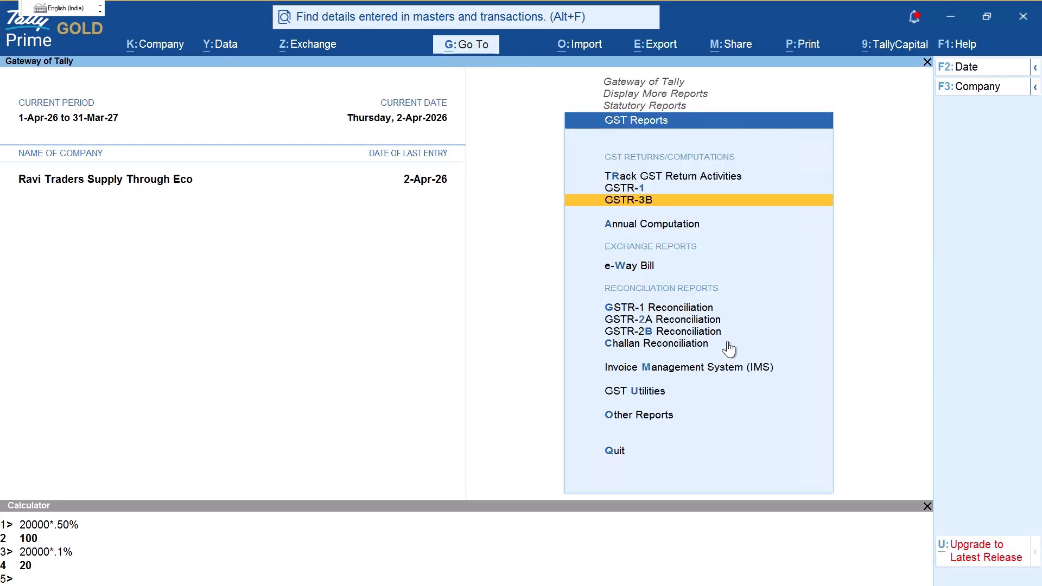
key(Escape)
key(Escape)
key(Escape)
key(Escape)
key(Escape)
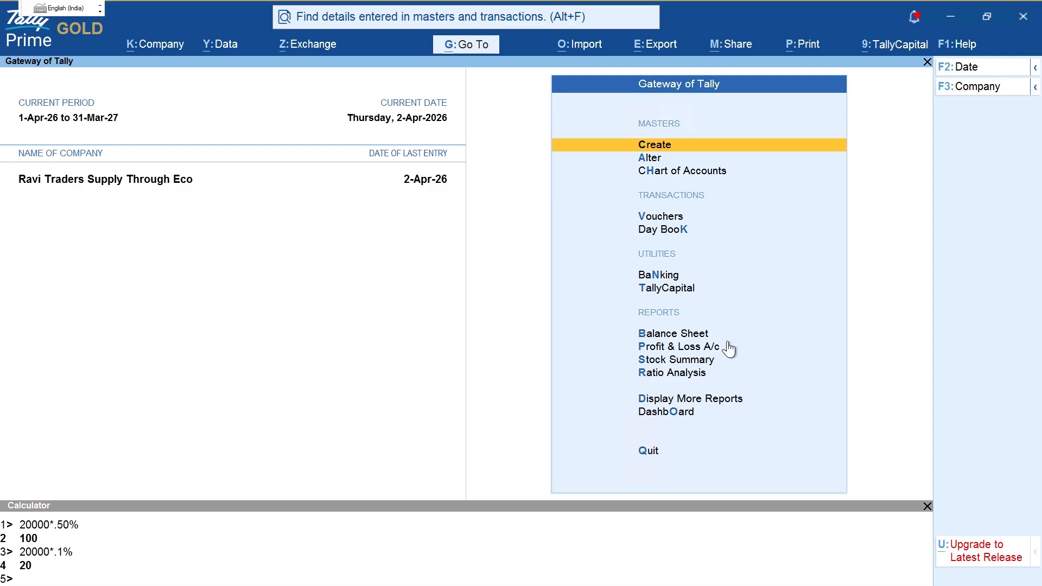
key(b)
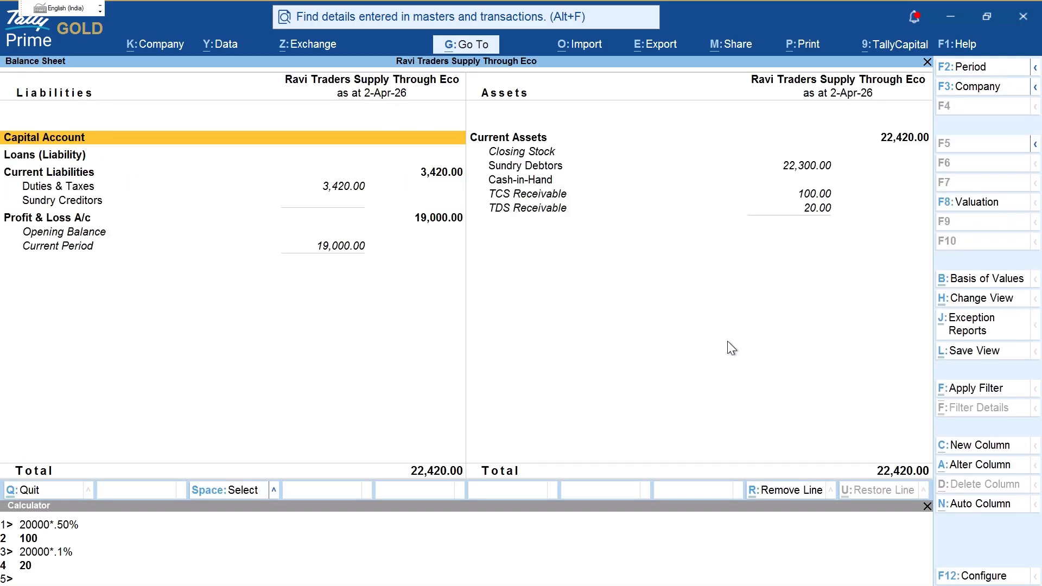
key(ctrl+2)
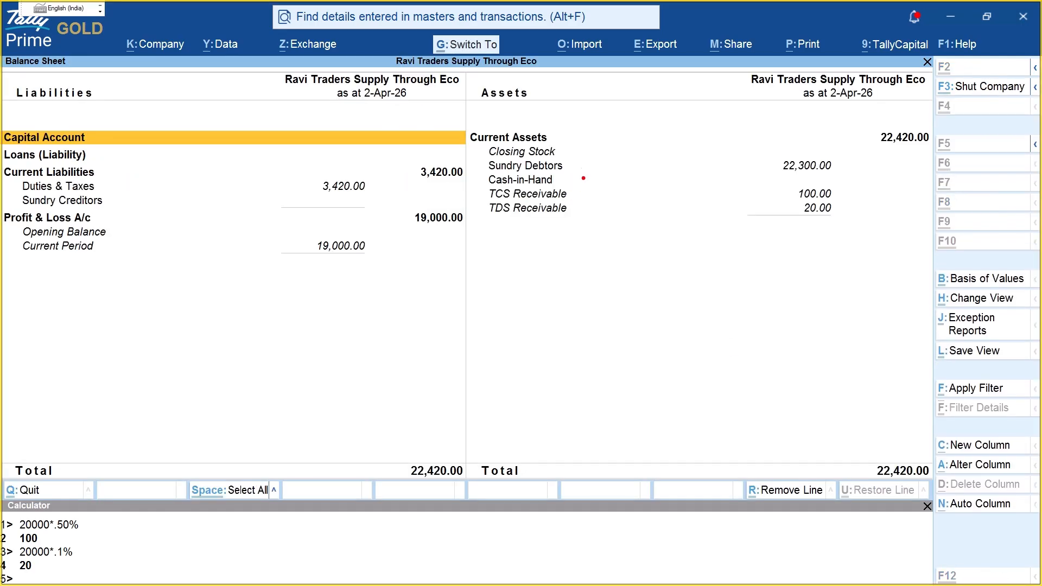
drag(579, 168, 772, 167)
key(Escape)
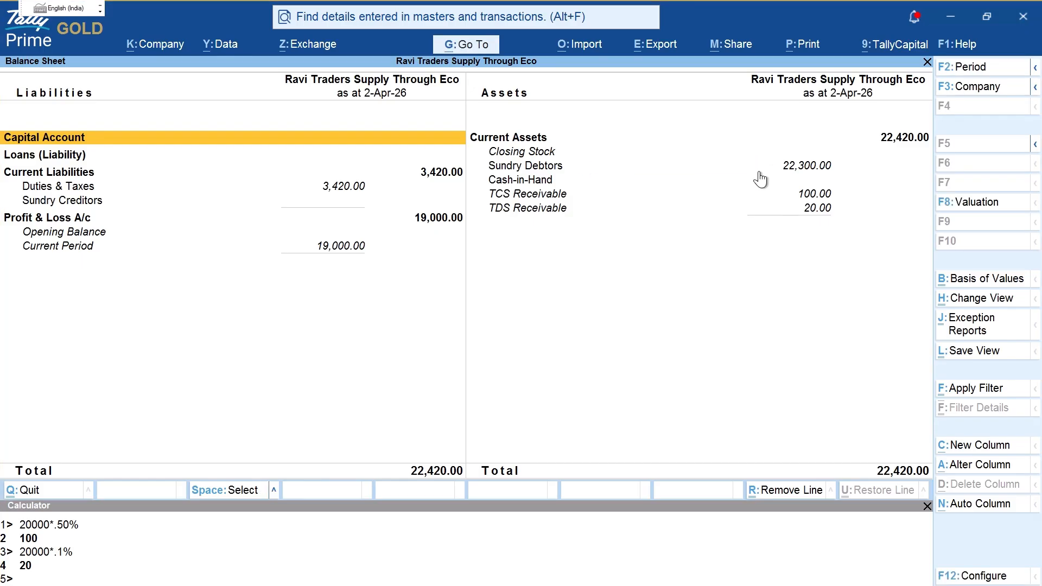
key(Right)
key(Down)
key(Down)
key(Return)
key(Escape)
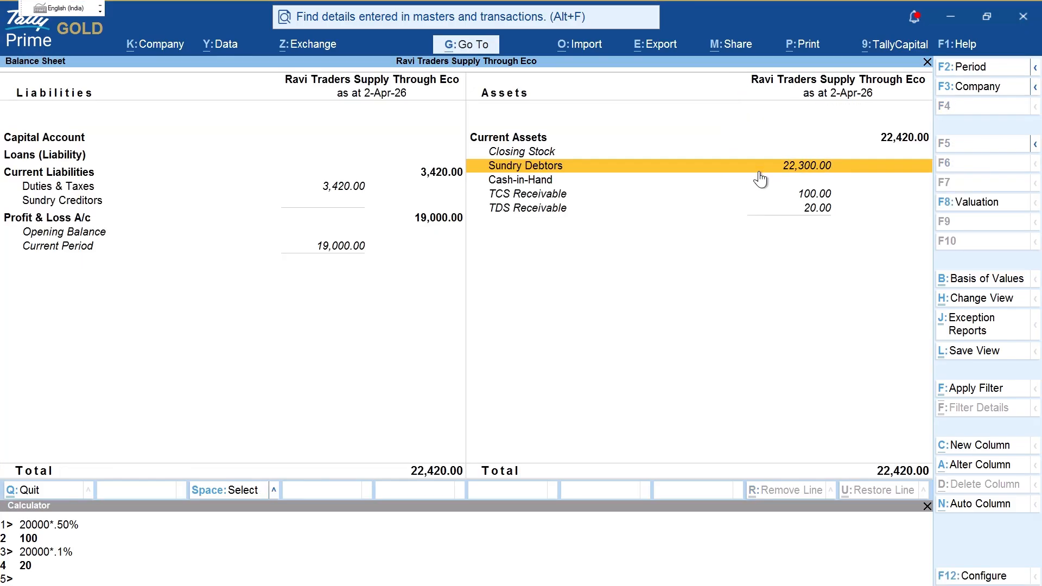
key(ctrl+2)
mouse_move(589, 167)
mouse_down()
mouse_move(875, 171)
mouse_move(811, 147)
mouse_move(773, 153)
mouse_up()
drag(584, 197, 816, 198)
mouse_move(580, 215)
mouse_down()
mouse_move(792, 223)
mouse_move(850, 209)
mouse_move(830, 203)
mouse_up()
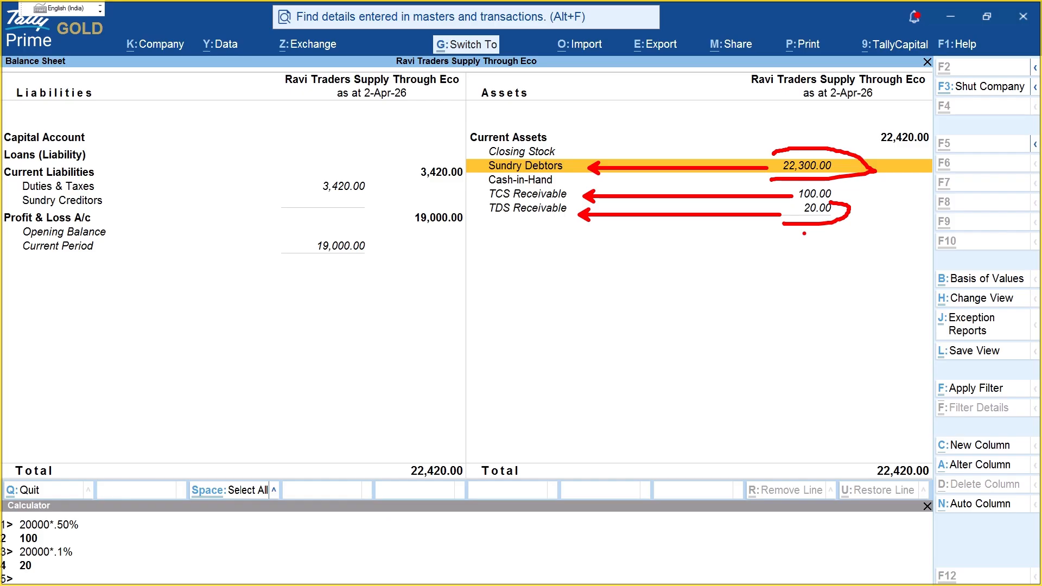
key(Escape)
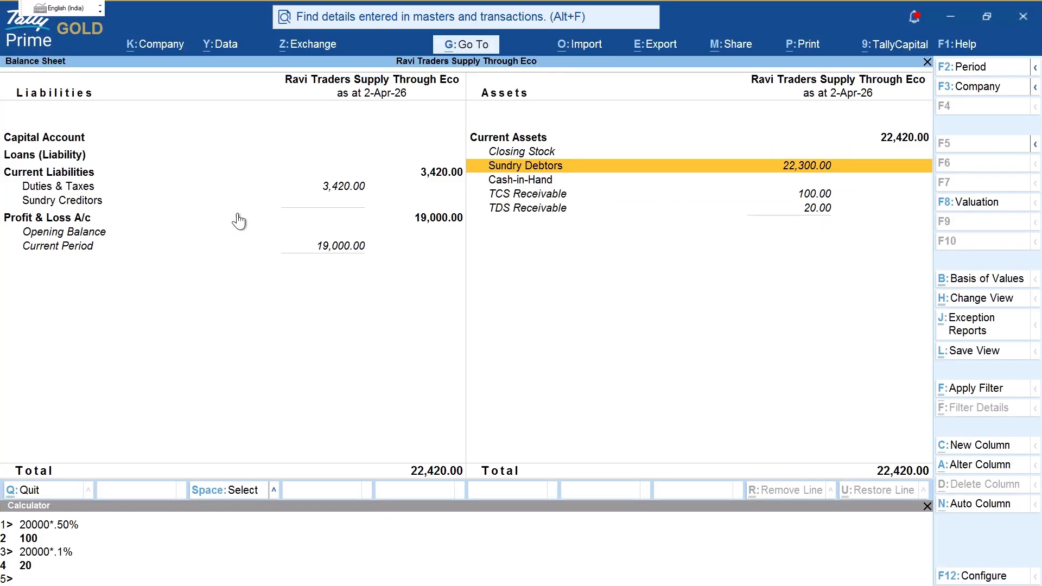
key(Left)
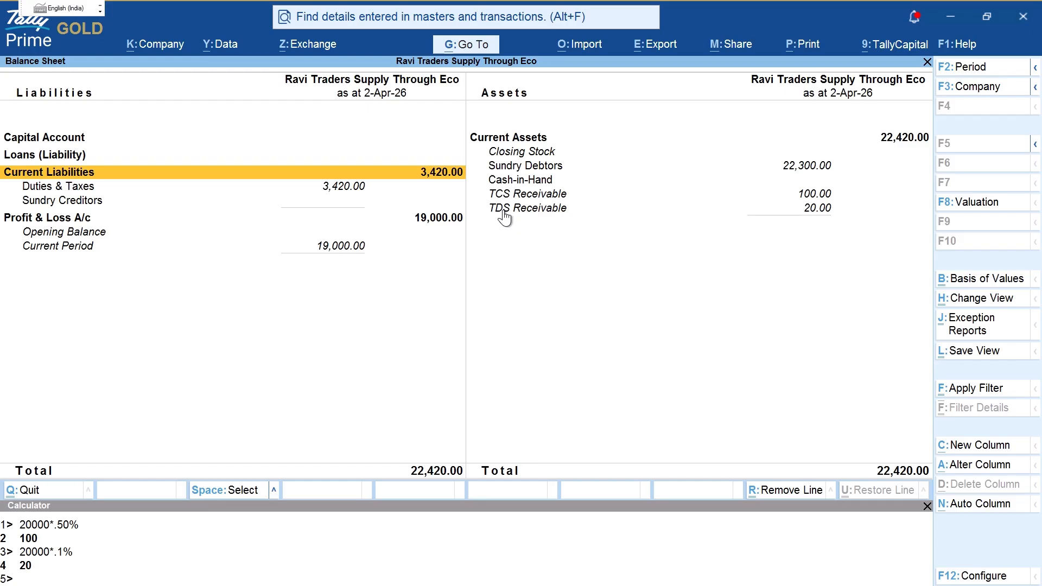
key(Down)
key(Return)
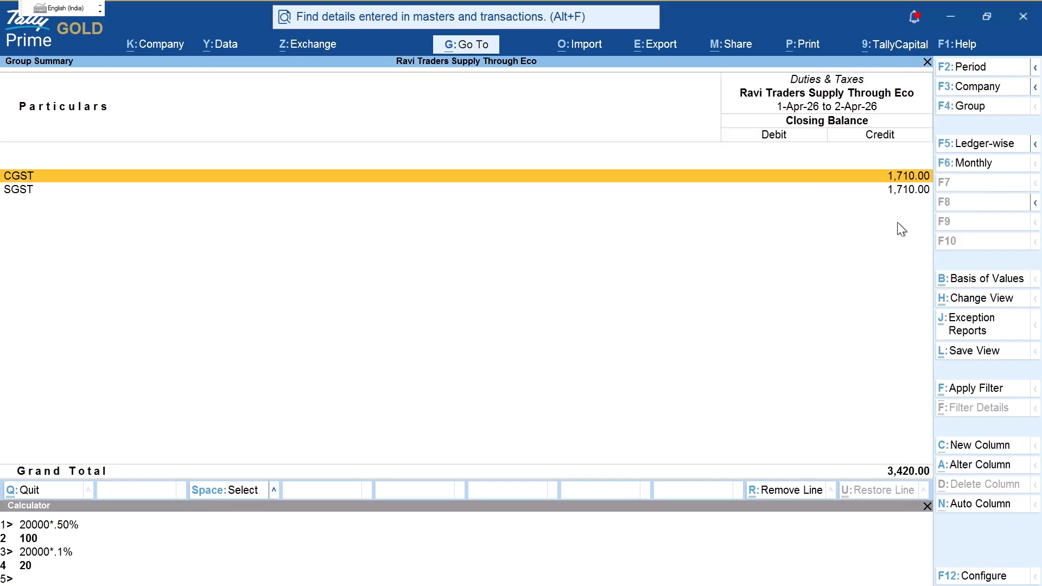
key(Return)
key(ctrl+2)
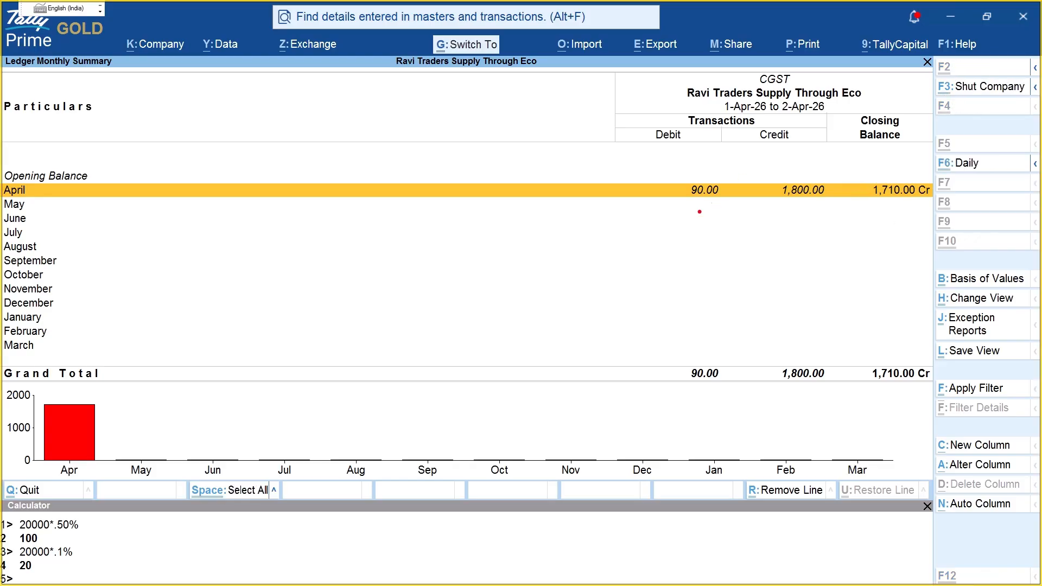
mouse_move(708, 163)
mouse_down()
mouse_move(705, 235)
mouse_move(656, 172)
mouse_up()
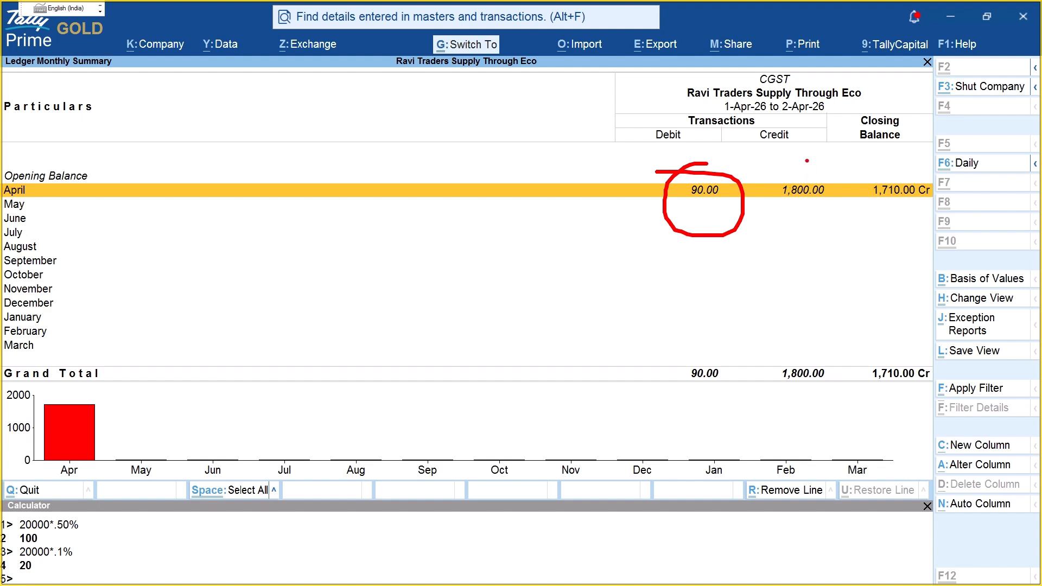
mouse_move(807, 160)
mouse_down()
mouse_move(820, 226)
mouse_move(817, 174)
mouse_move(816, 200)
mouse_up()
drag(684, 205, 713, 205)
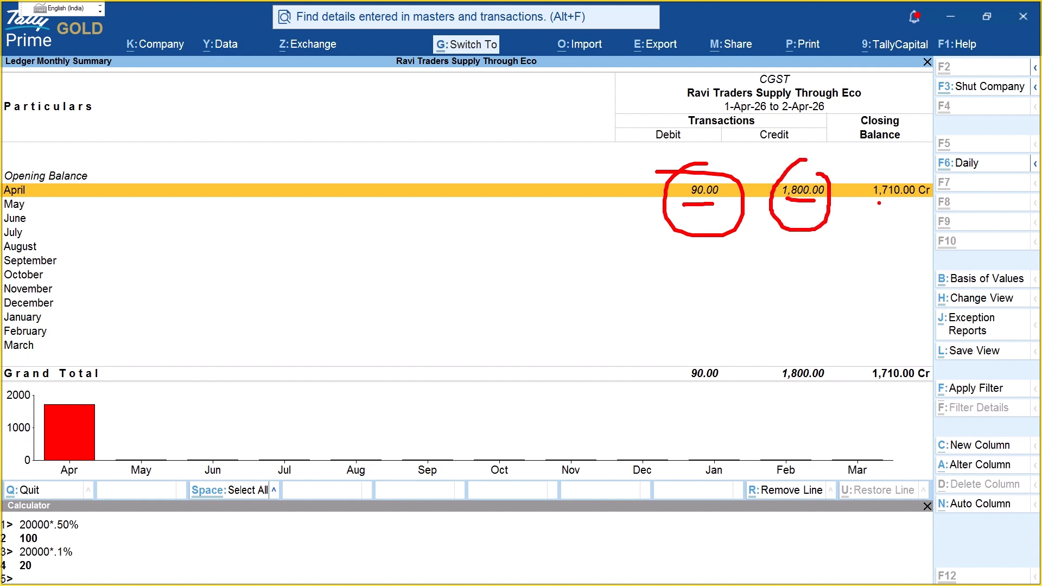
drag(879, 203, 926, 204)
drag(880, 345, 923, 413)
key(Escape)
key(Escape)
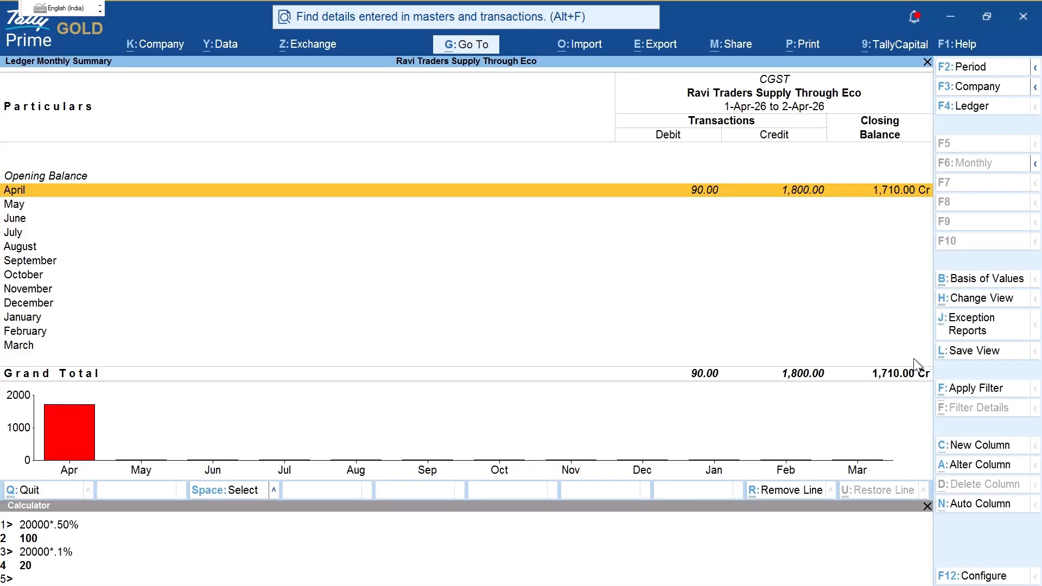
key(Escape)
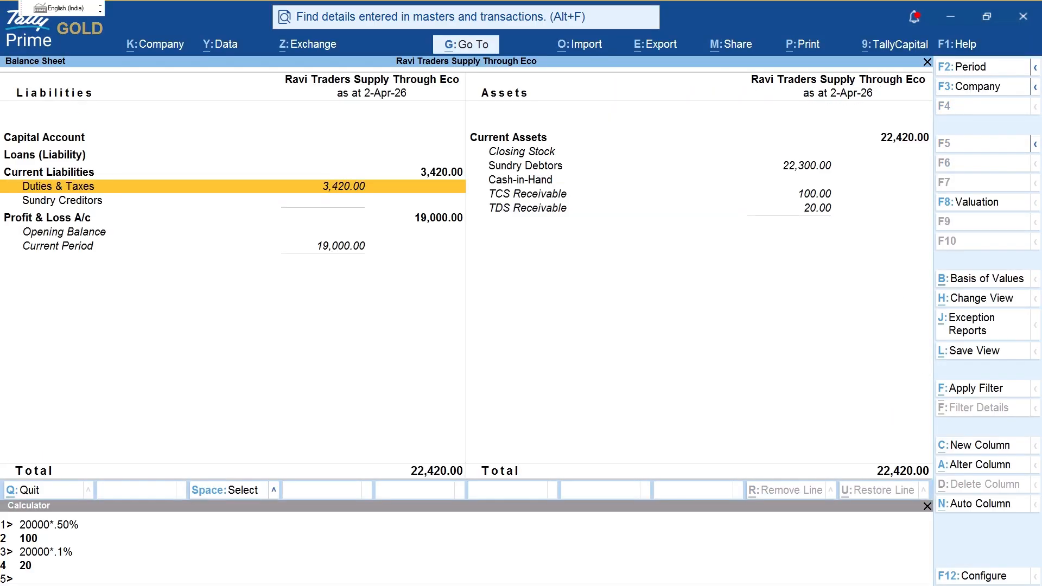
Step: Check Profit & Loss, marking Platform Exp 1,000.00 against Online Sales 20,000.00
key(Escape)
key(p)
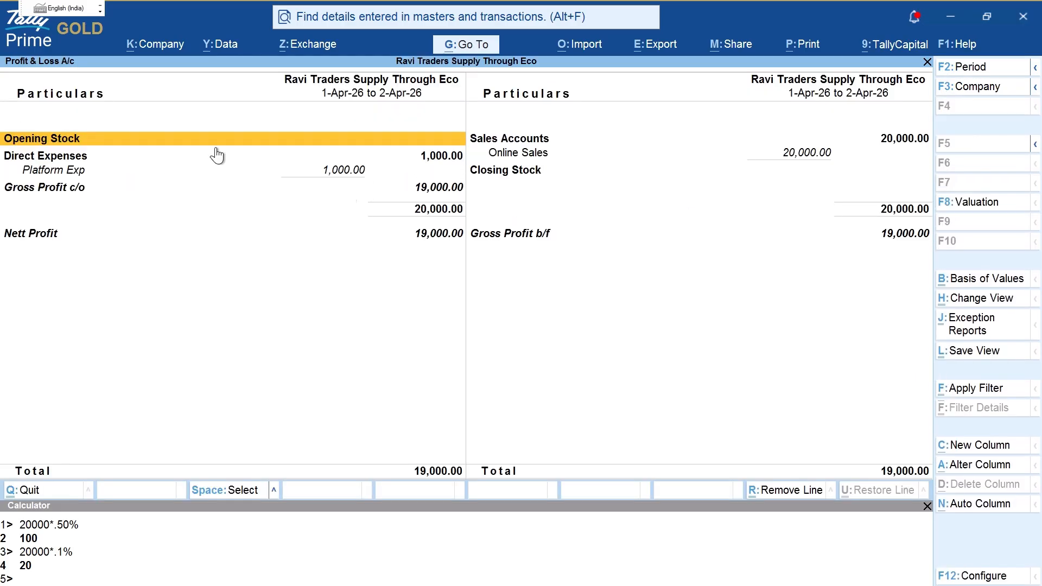
key(ctrl)
mouse_move(104, 177)
mouse_down()
mouse_move(302, 182)
mouse_move(341, 145)
mouse_move(290, 145)
mouse_up()
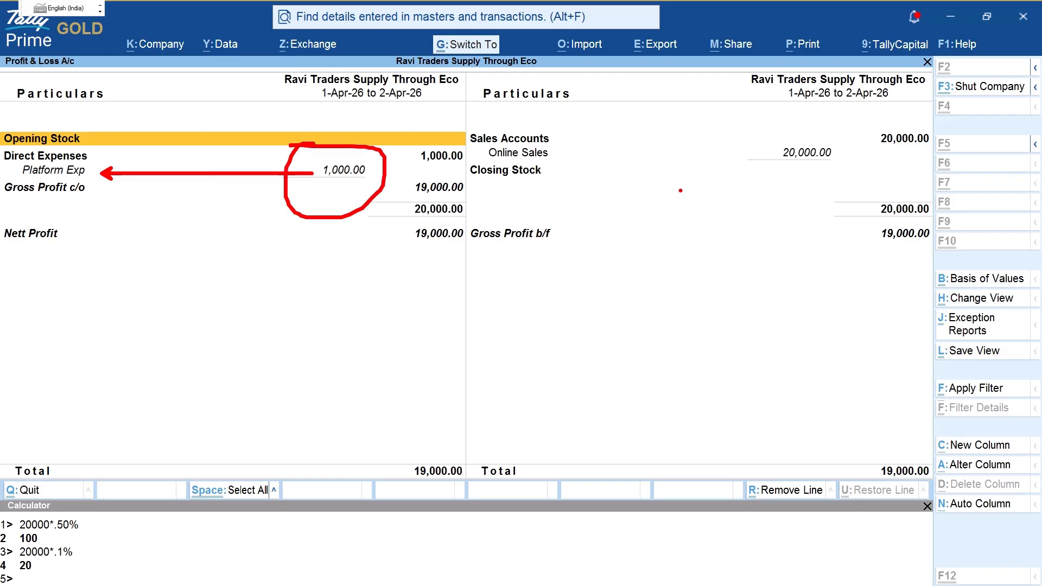
drag(571, 157, 759, 156)
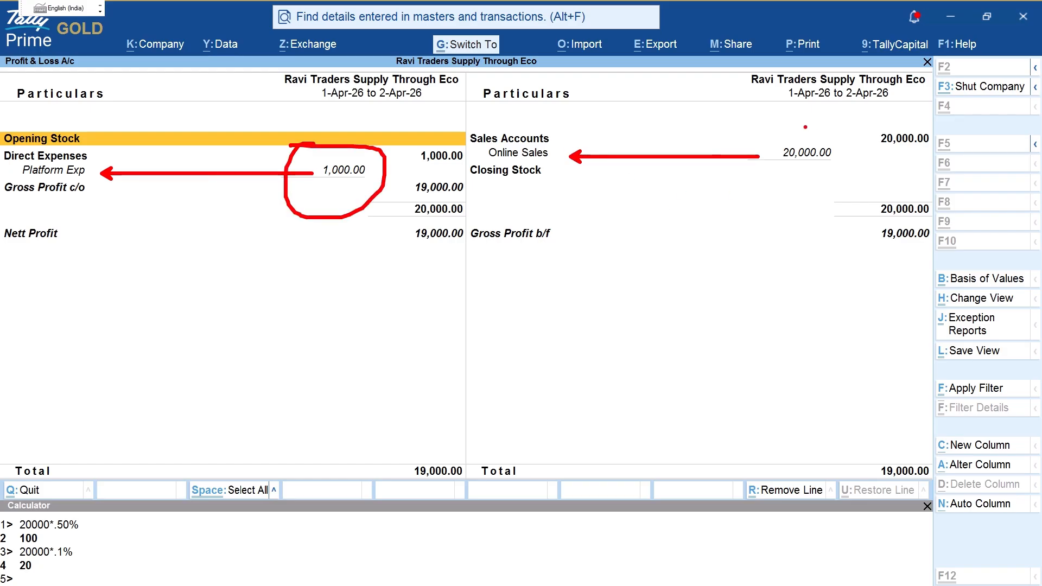
drag(802, 123, 784, 124)
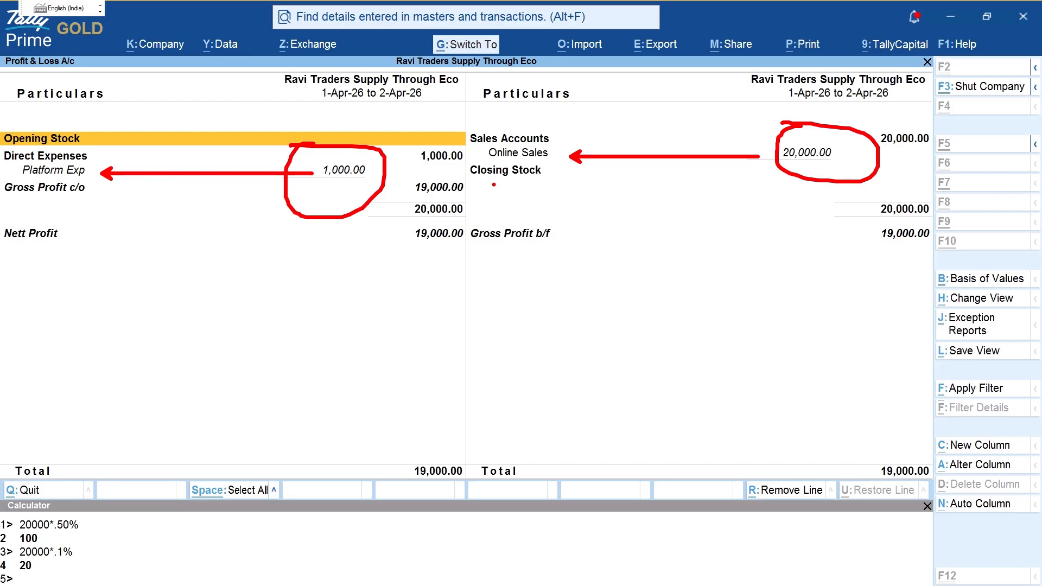
key(Escape)
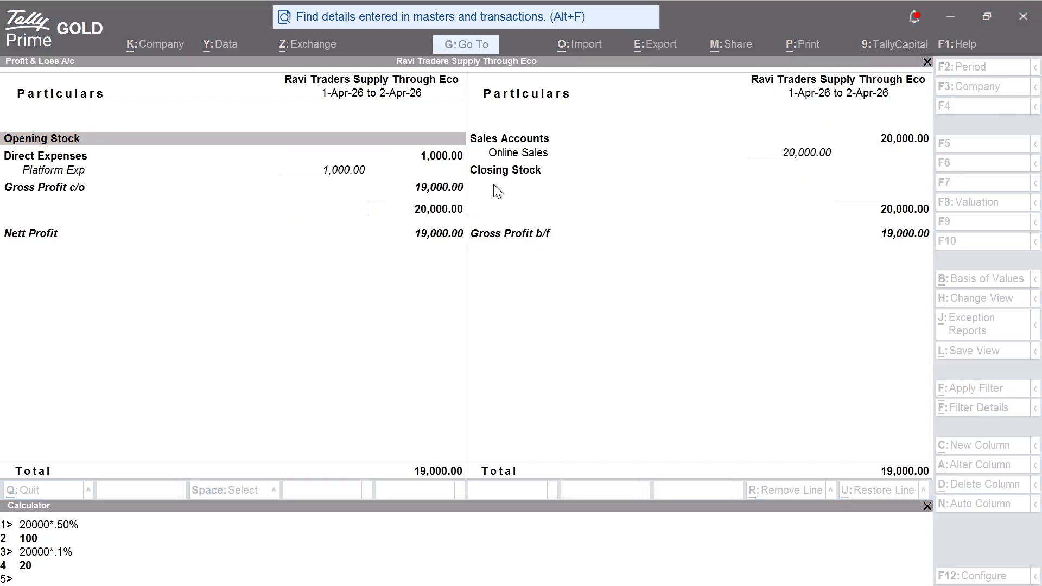
key(Escape)
Step: Show the detailed Balance Sheet and mark TCS Receivable 100.00
key(b)
key(alt+F5)
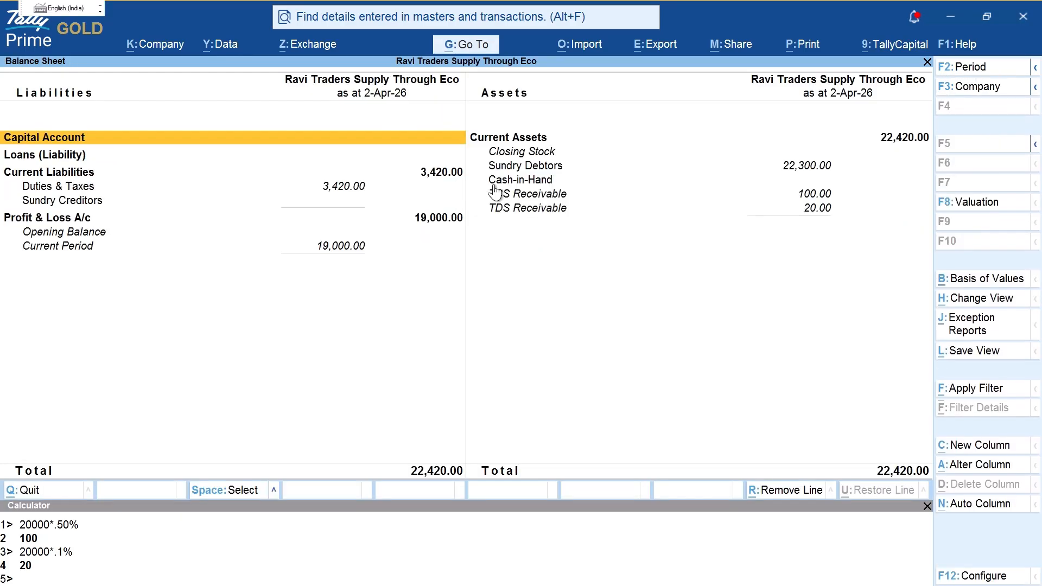
click(495, 194)
key(space)
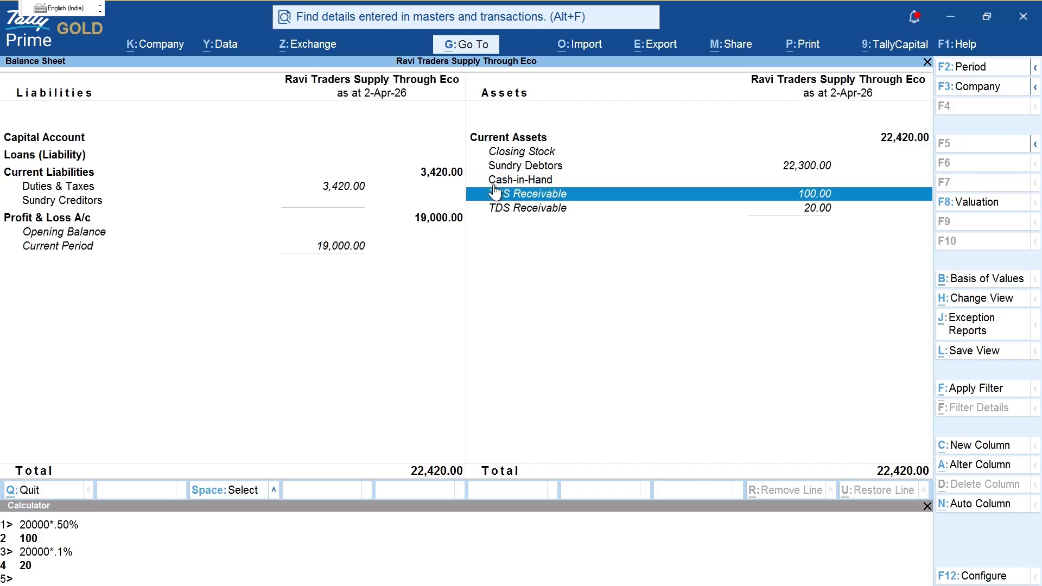
key(ctrl+2)
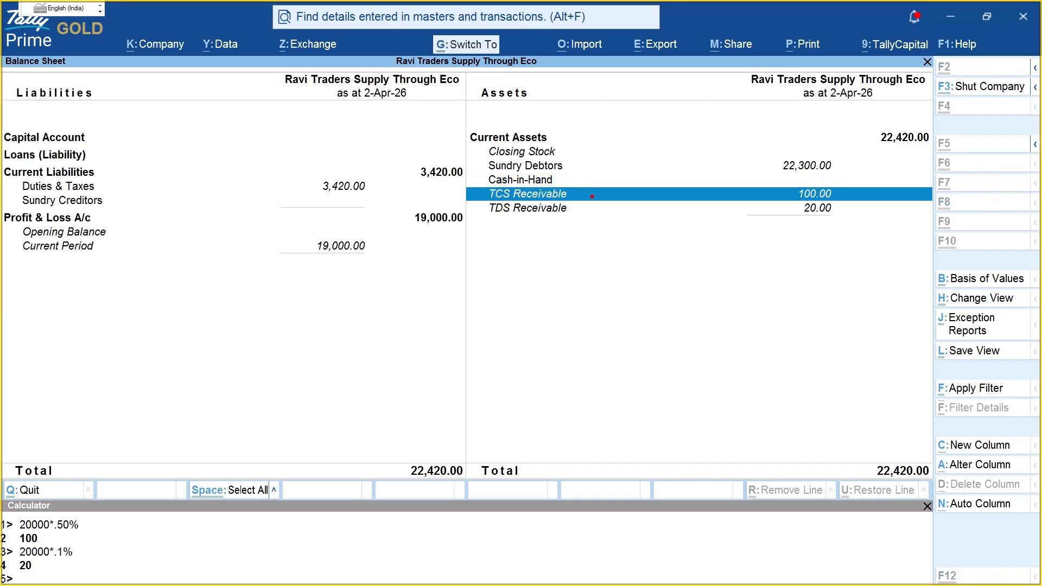
mouse_move(591, 195)
mouse_down()
mouse_move(801, 194)
mouse_move(789, 195)
mouse_up()
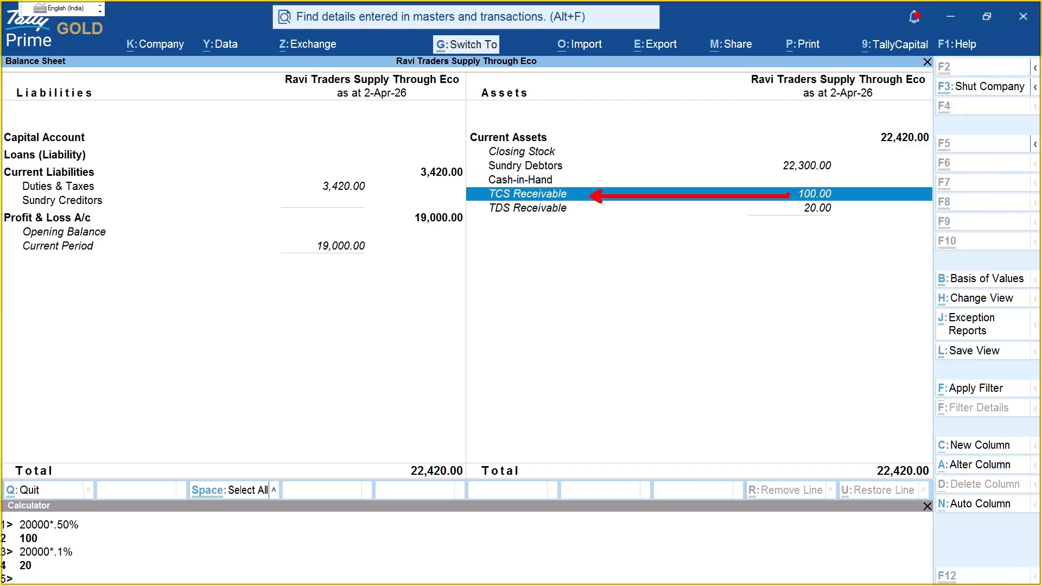
key(Escape)
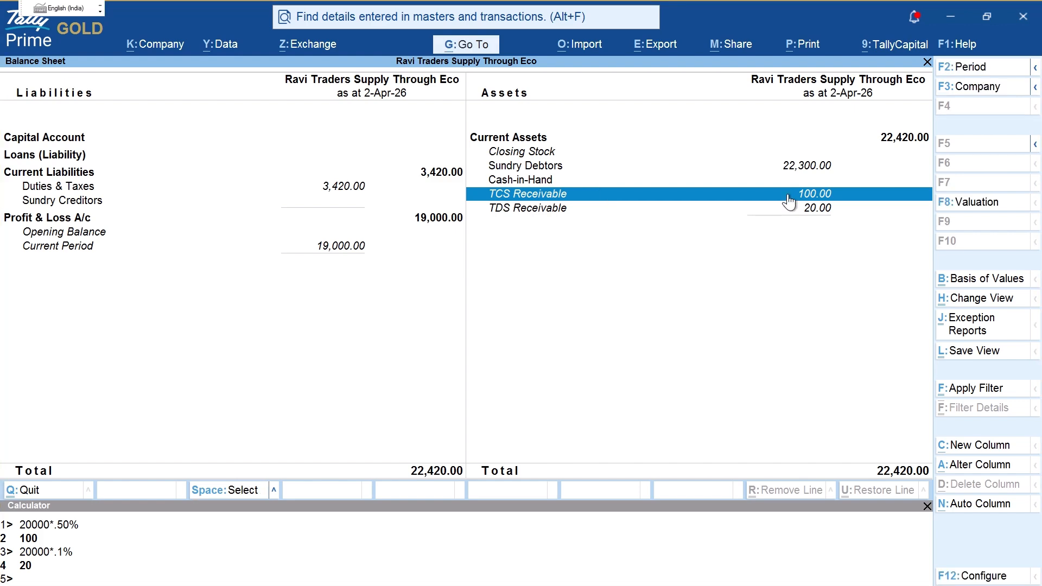
key(alt+Tab)
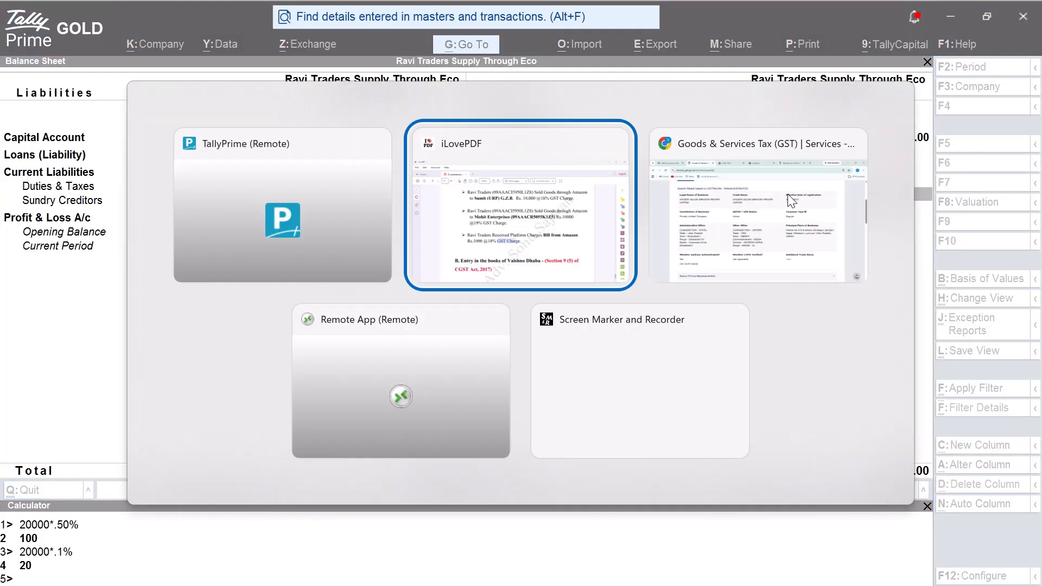
Step: Log in to the GST Portal with the taxpayer's username, password and captcha
click(788, 193)
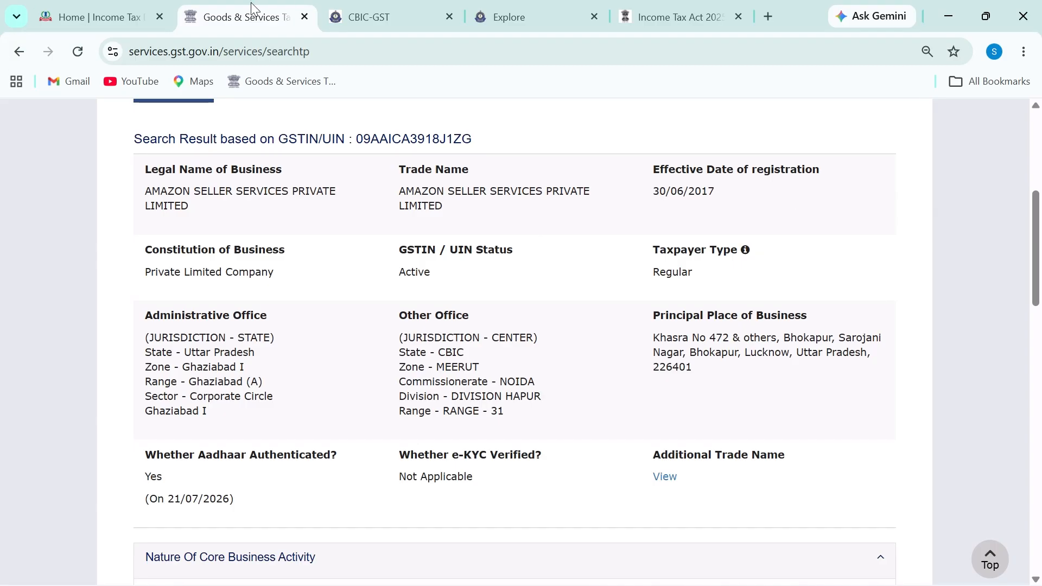
scroll(969, 170, up, 6)
click(903, 161)
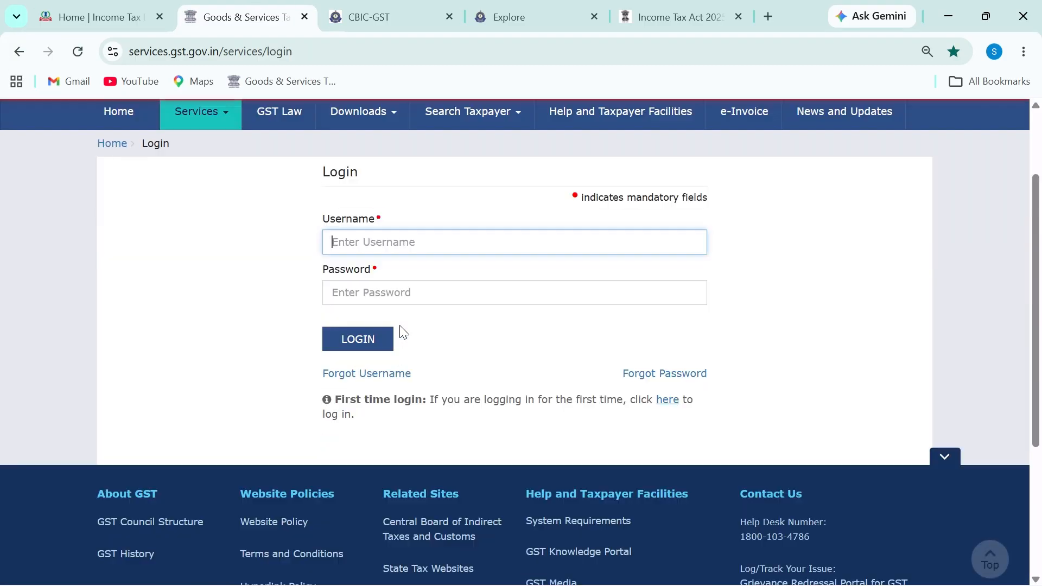
text(********)
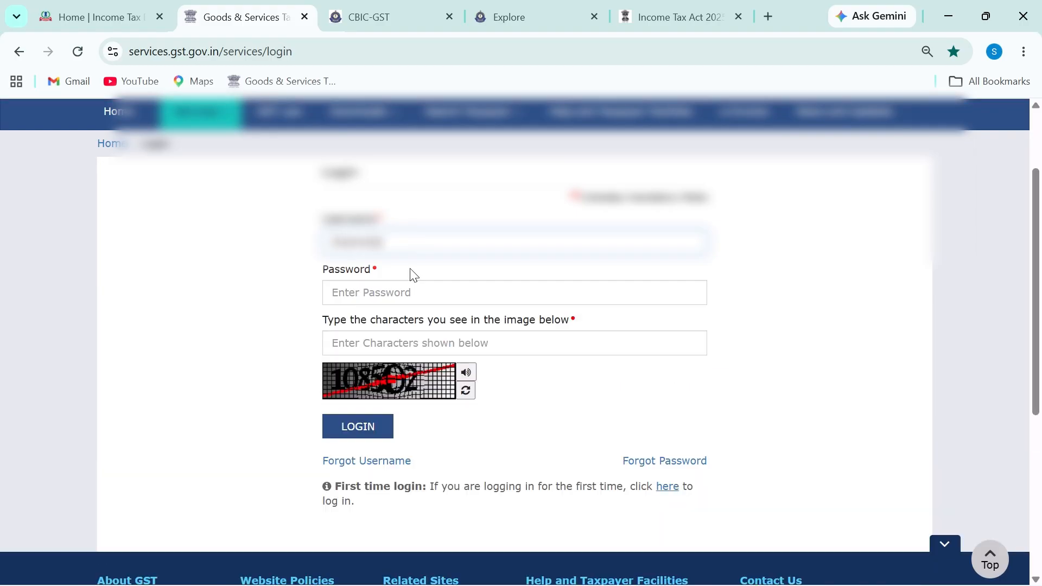
text(*******)
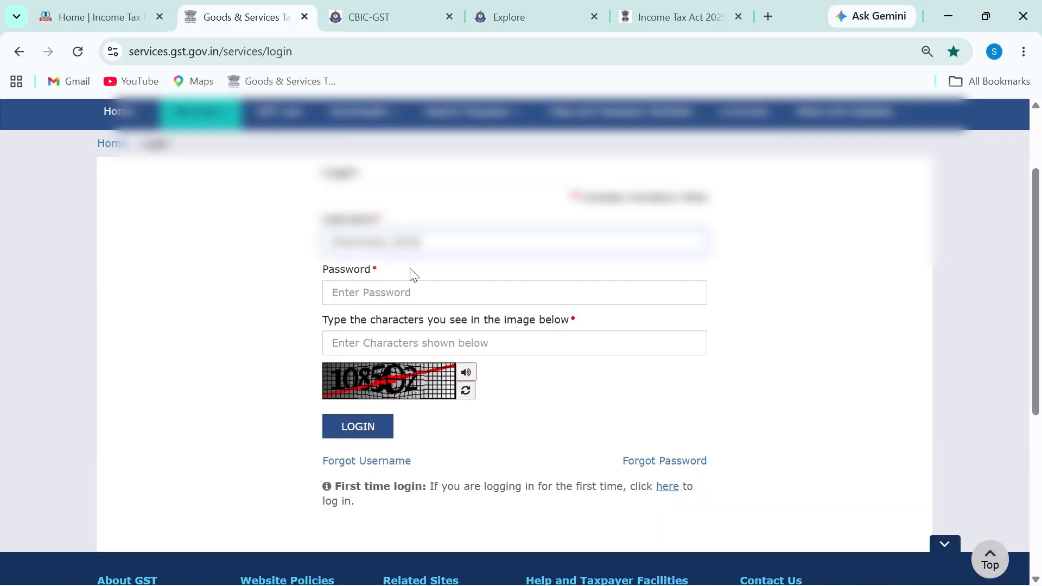
key(Tab)
text(***)
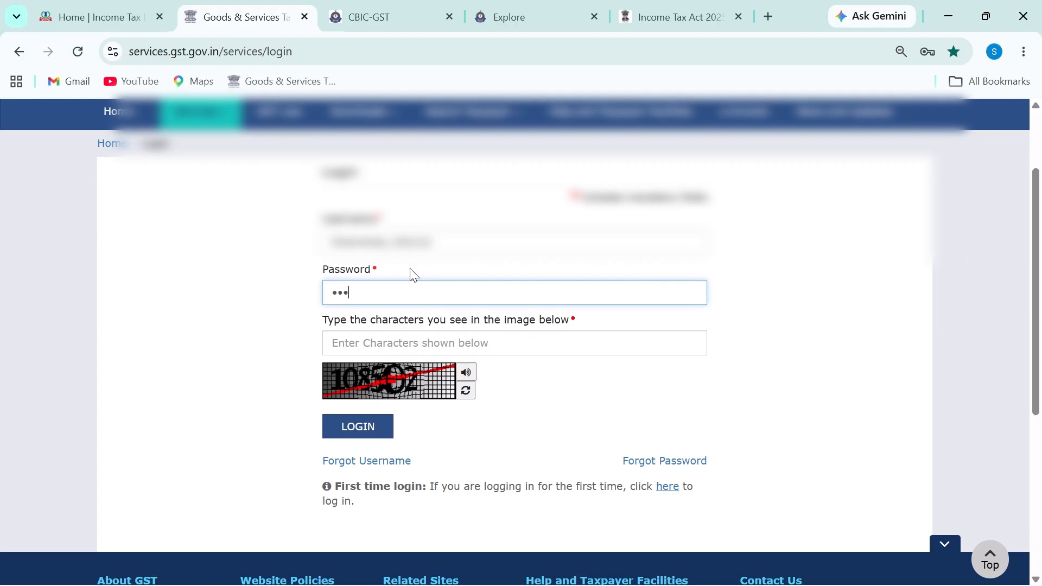
text(******)
key(Tab)
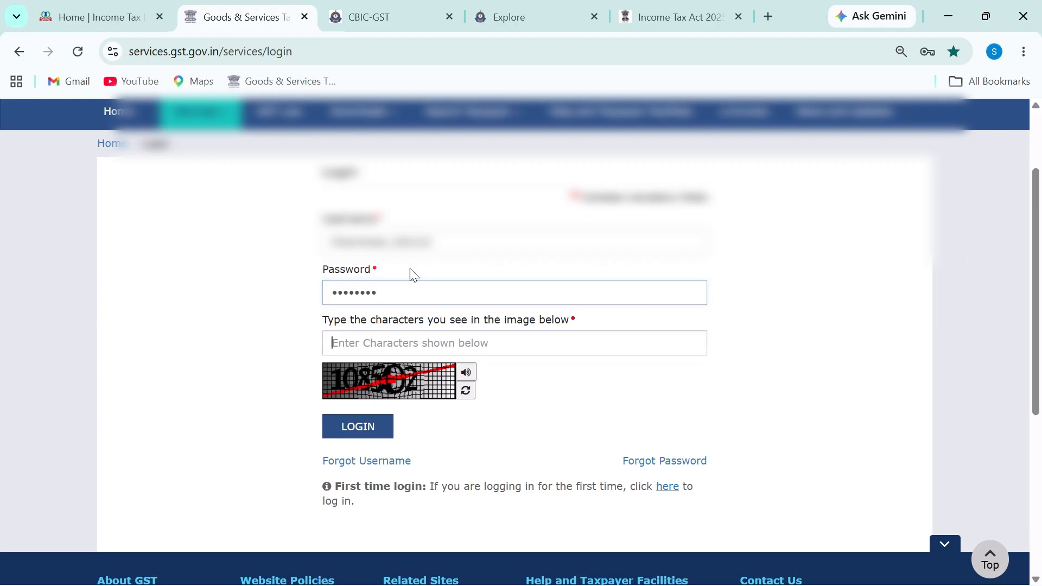
text(108502)
key(Return)
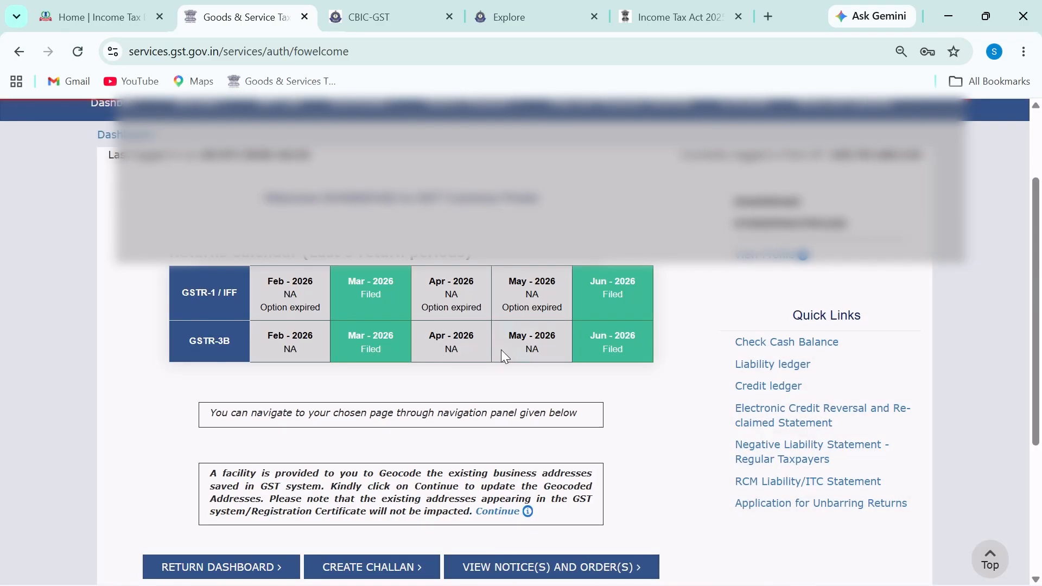
Step: Scroll the dashboard to the Returns Calendar showing GSTR-1 and GSTR-3B filings
scroll(521, 351, down, 2)
drag(1040, 364, 1041, 305)
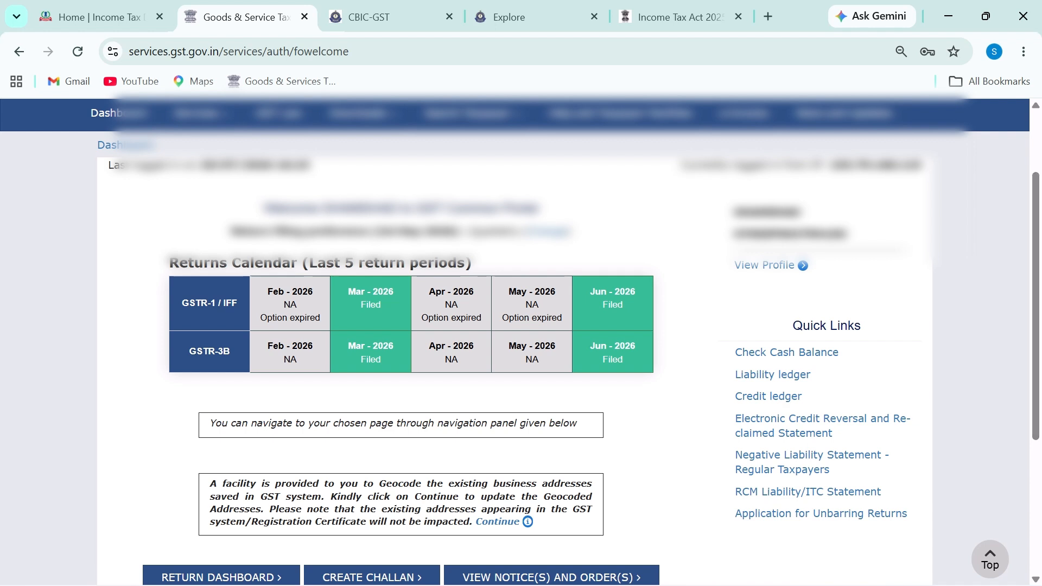
mouse_move(214, 123)
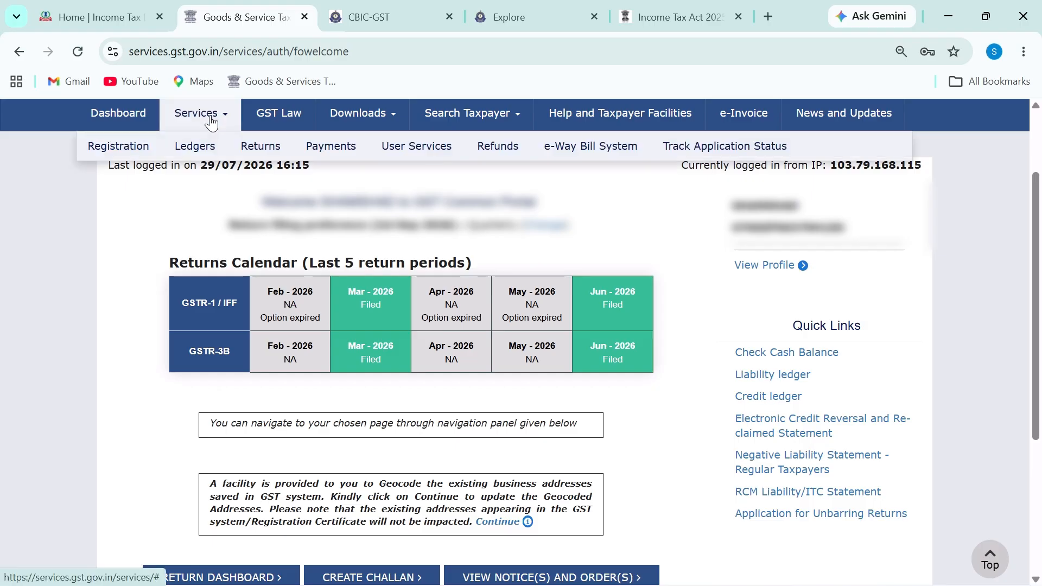
Step: Box 'TDS and TCS credit received' under Services > Returns, then open that page
mouse_move(251, 147)
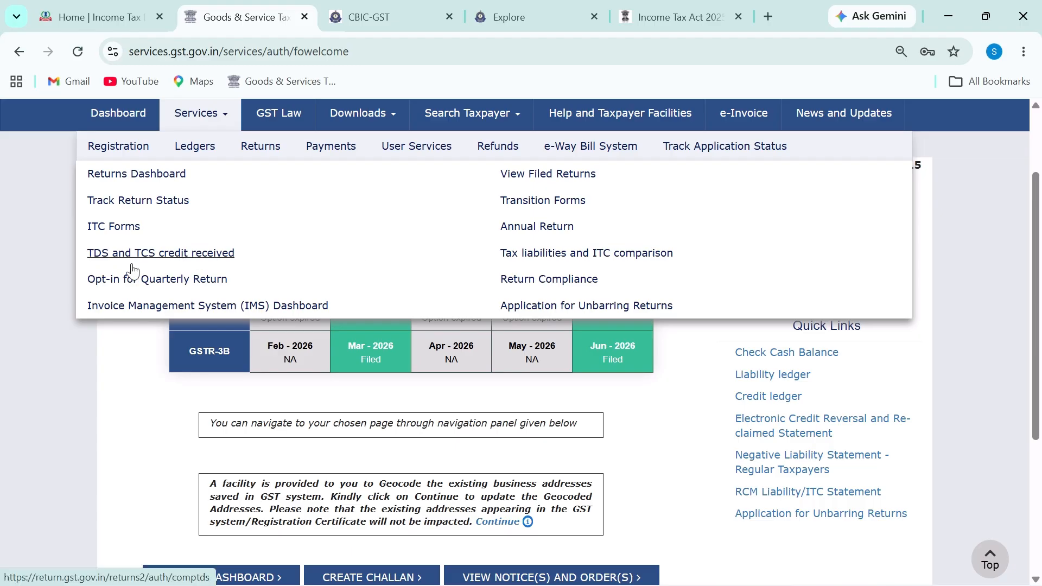
key(ctrl+2)
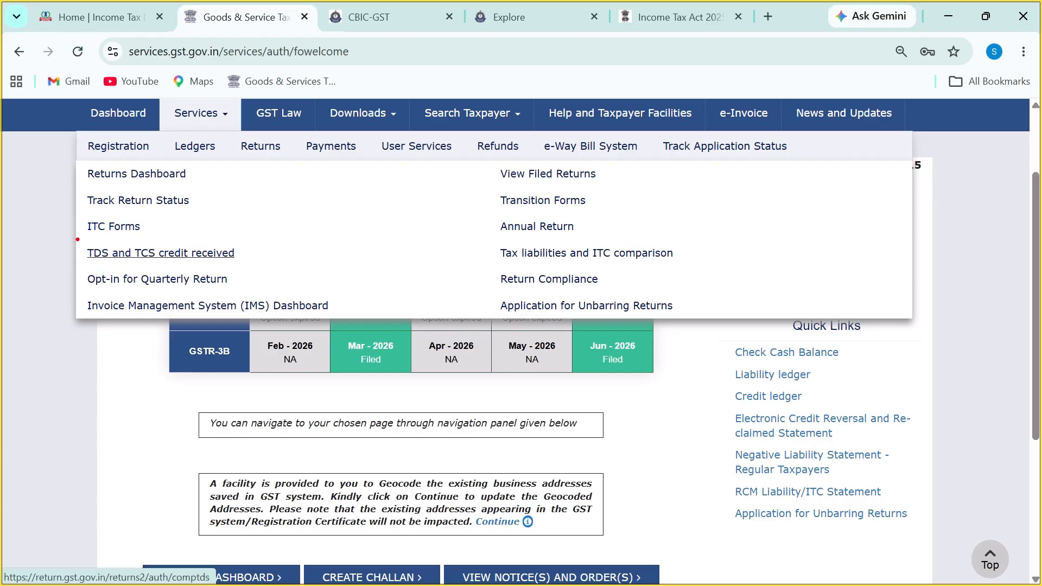
mouse_move(78, 240)
mouse_down()
mouse_move(151, 266)
mouse_move(257, 266)
mouse_up()
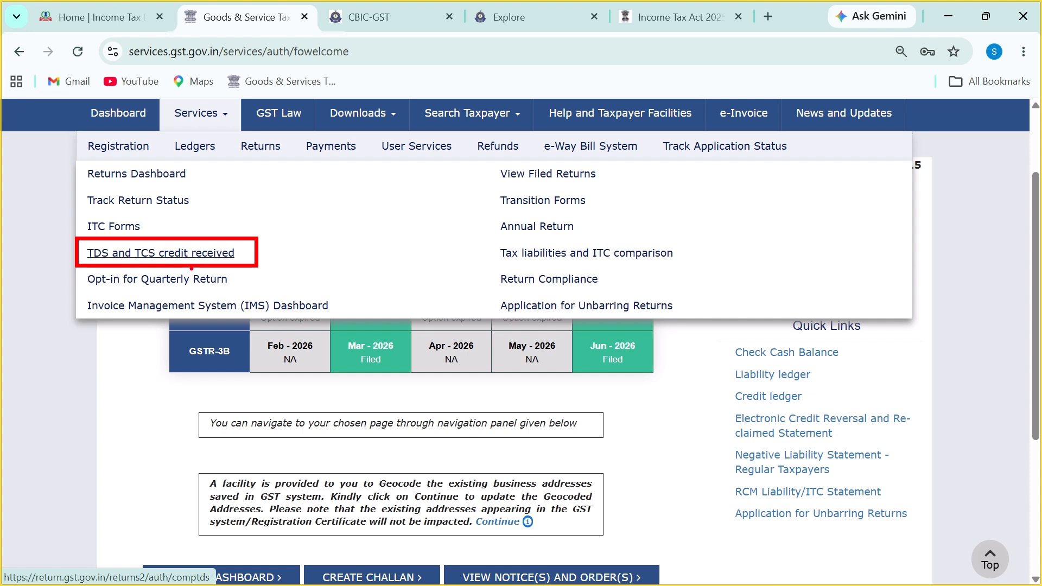
key(Escape)
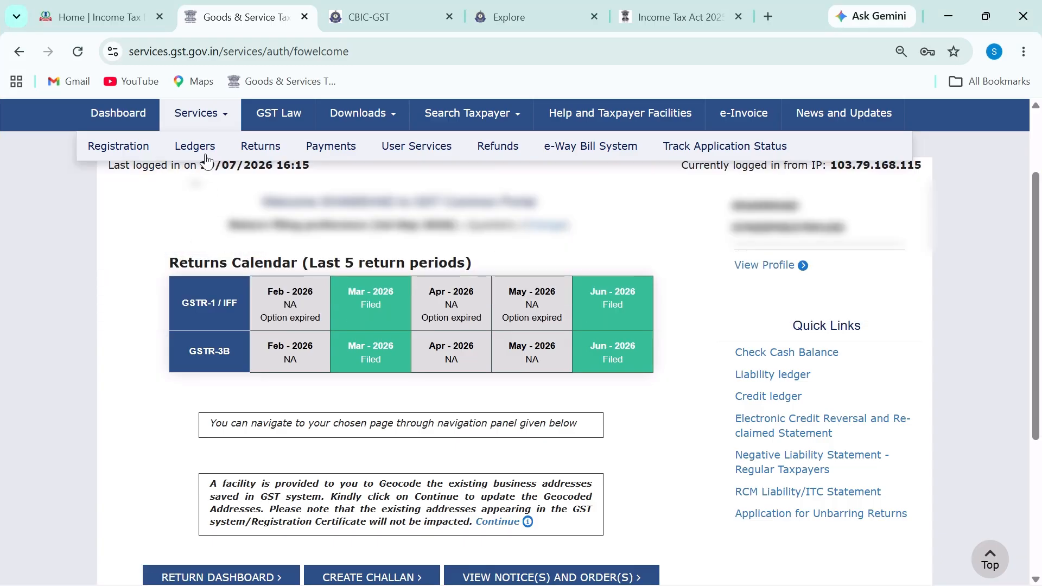
mouse_move(219, 149)
mouse_move(261, 147)
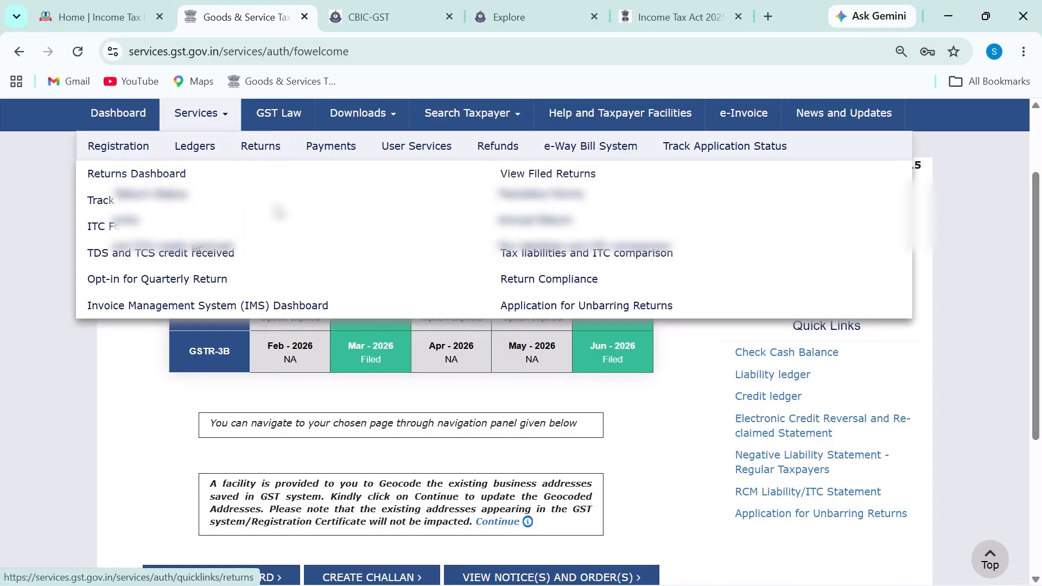
click(163, 251)
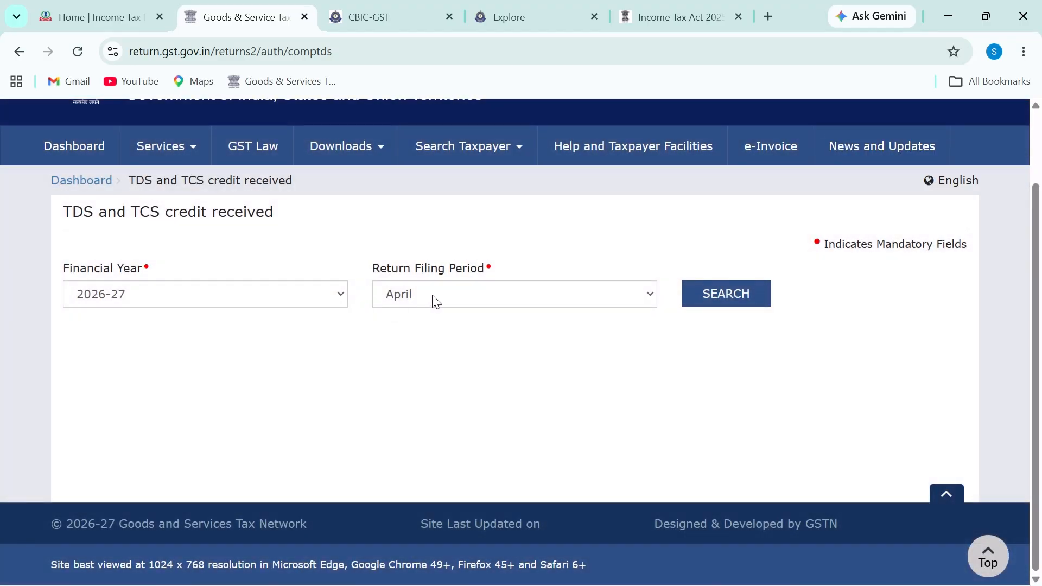
Step: Search TDS and TCS credits for April 2026-27 and start preparing the form online
click(437, 298)
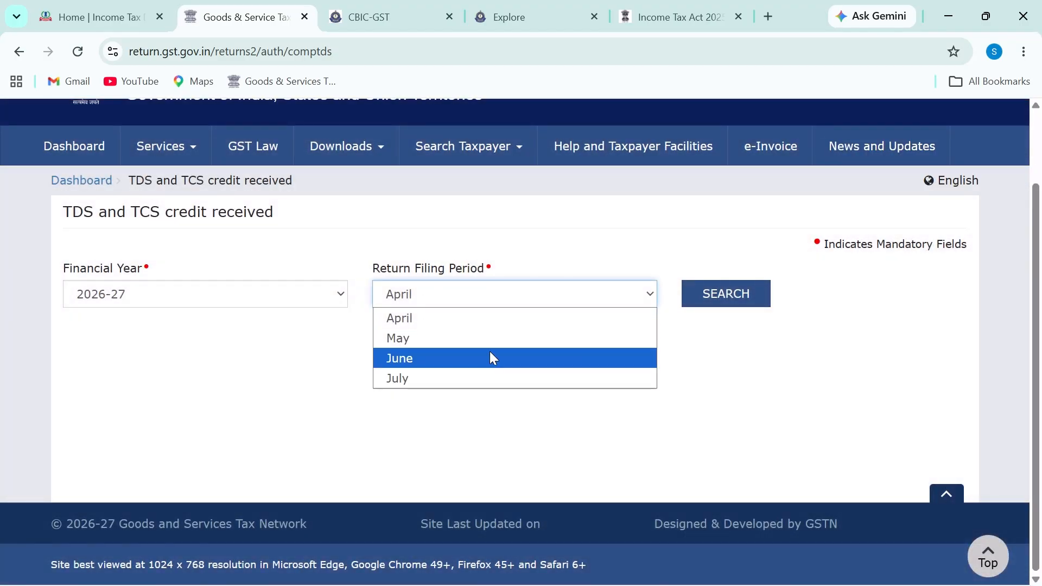
click(501, 320)
click(712, 299)
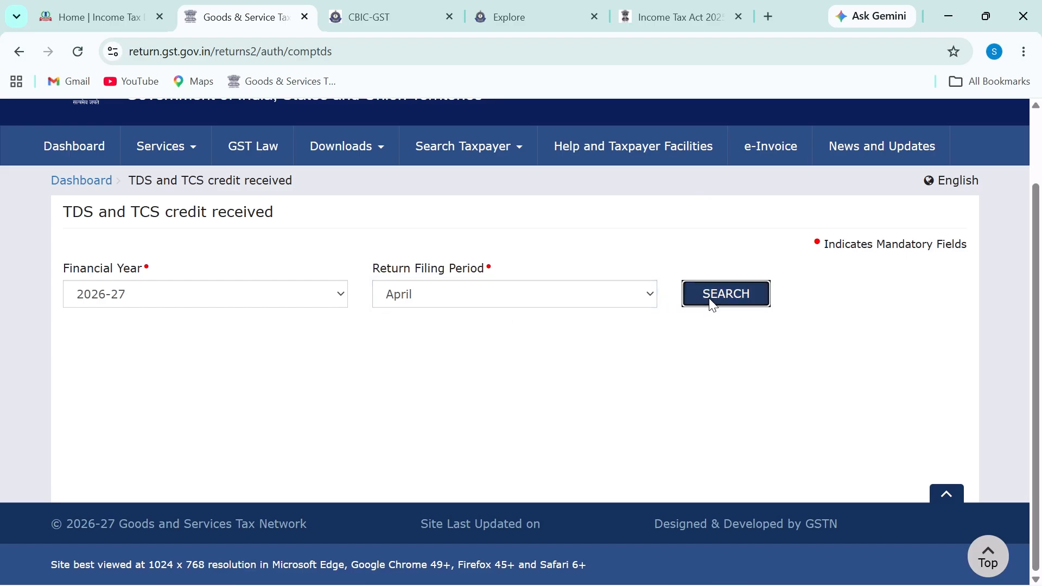
scroll(529, 397, down, 10)
scroll(534, 403, up, 4)
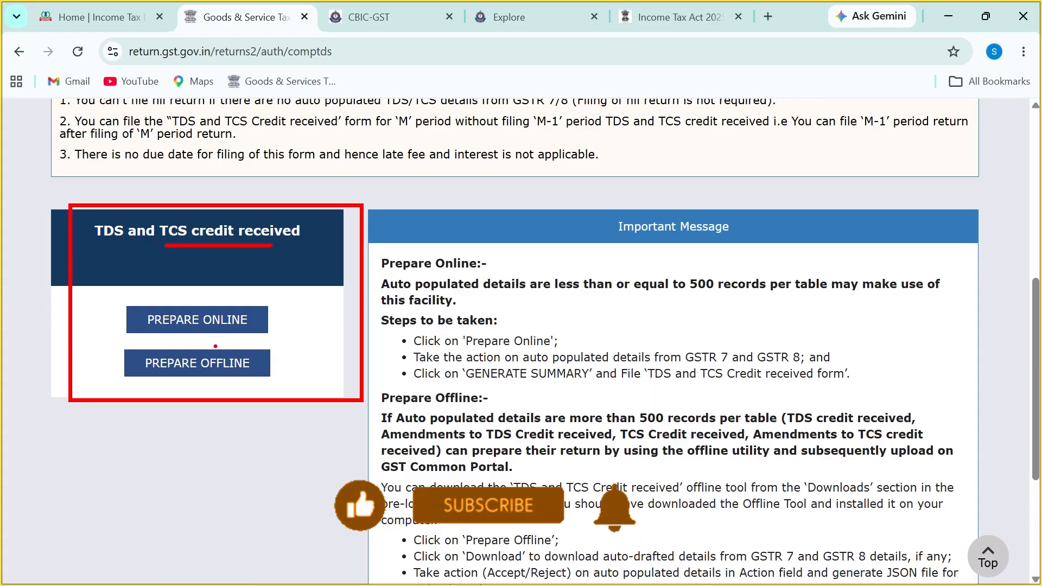
click(187, 326)
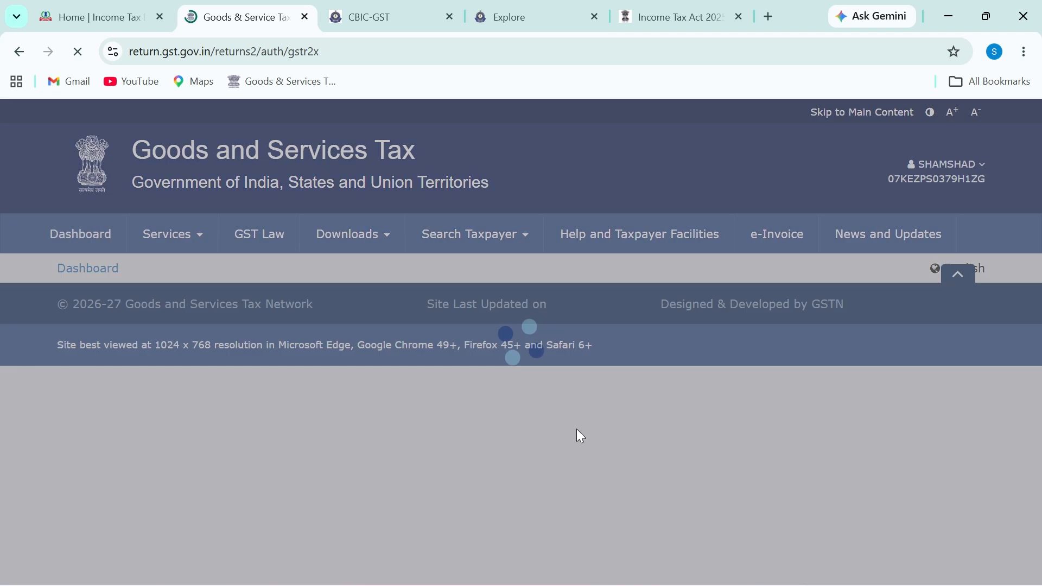
Step: Underline the TDS, TCS and amendment credit headings, then open the TCS credit received records
scroll(539, 414, down, 8)
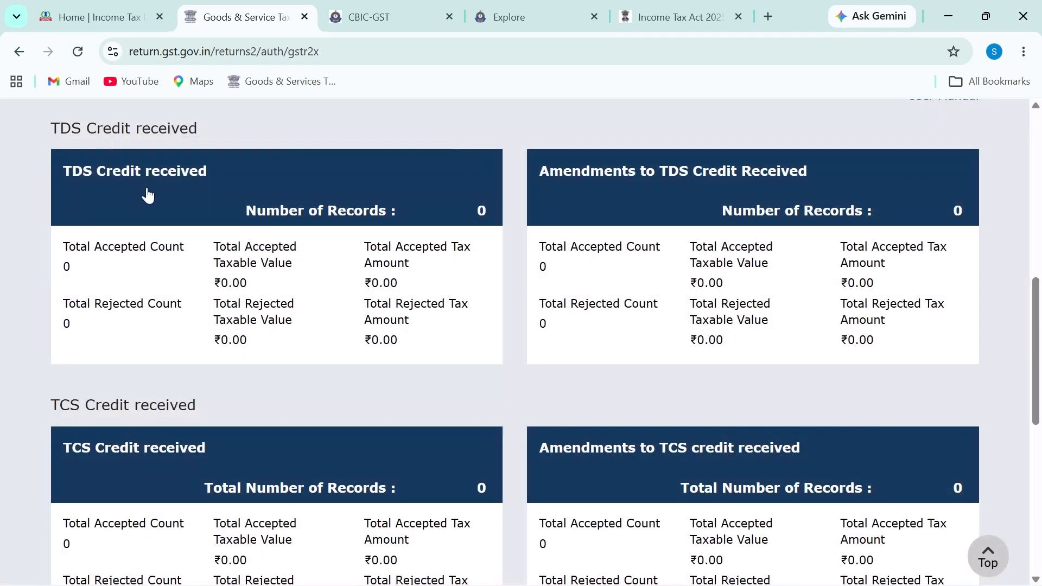
drag(59, 193, 251, 181)
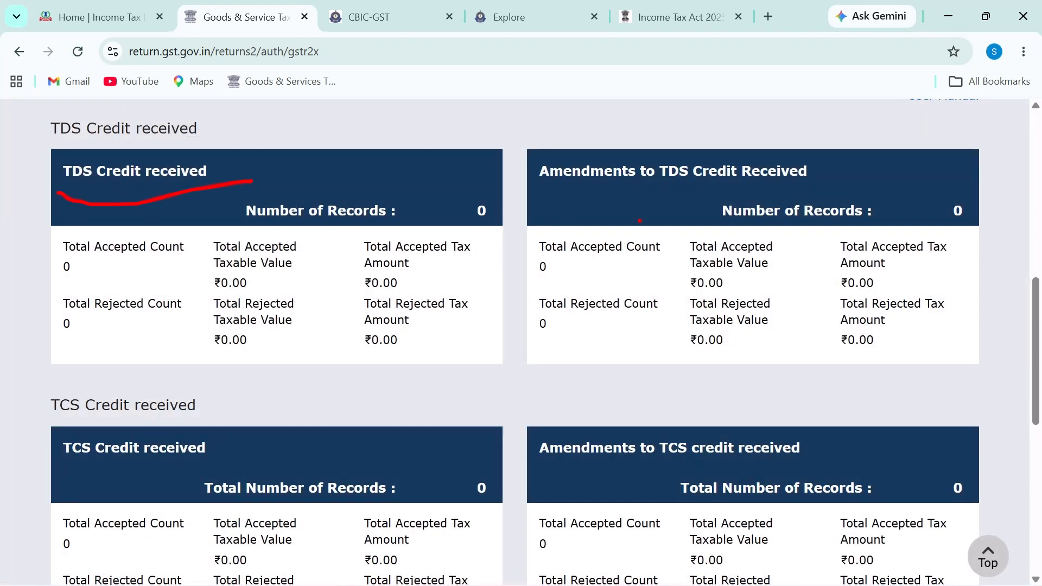
drag(581, 209, 848, 169)
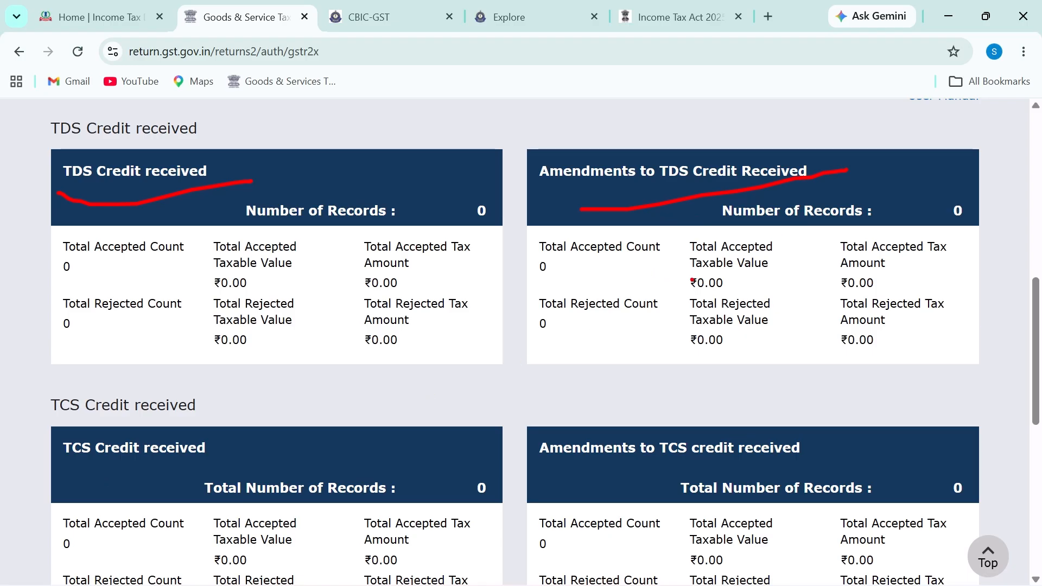
drag(56, 468, 162, 469)
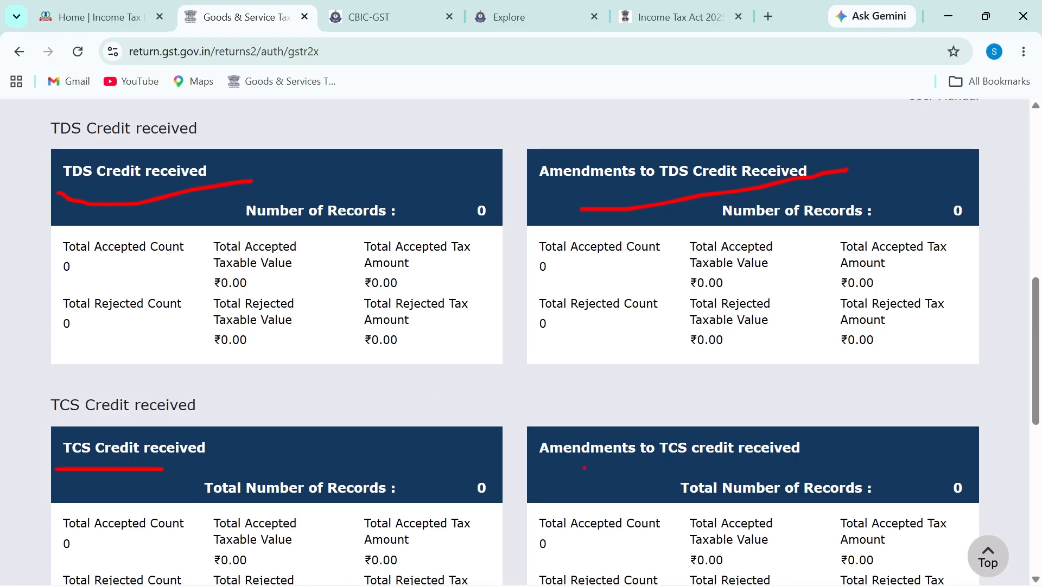
drag(584, 468, 849, 464)
scroll(353, 489, down, 2)
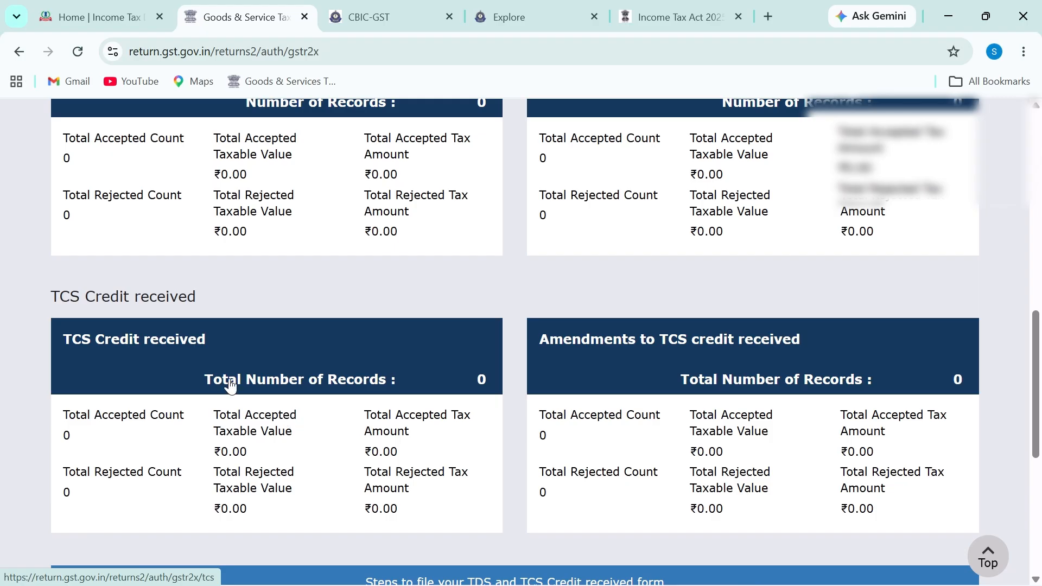
click(217, 379)
scroll(454, 415, down, 8)
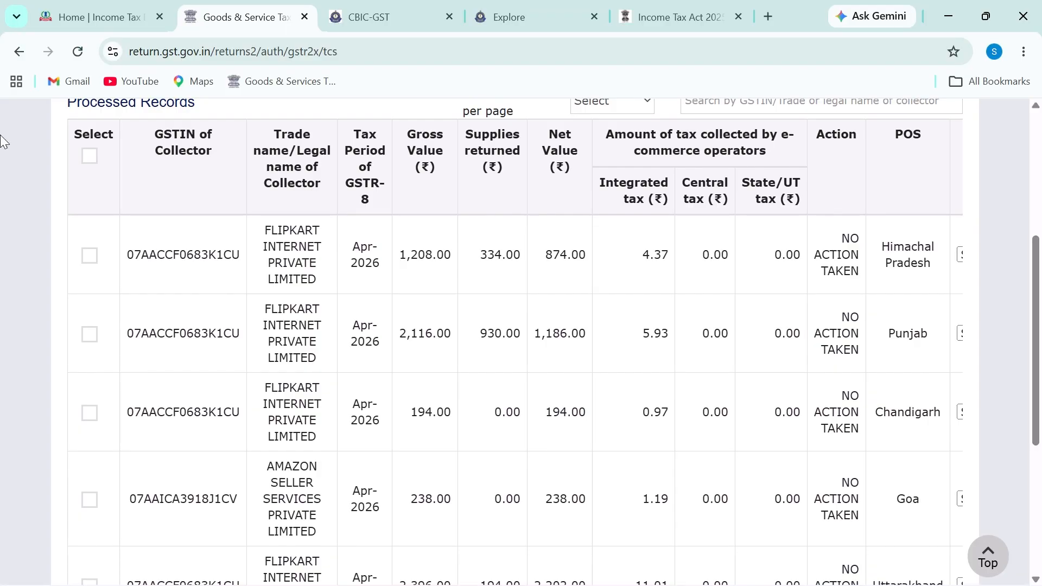
Step: Tick all TCS records, then untick them again
click(89, 158)
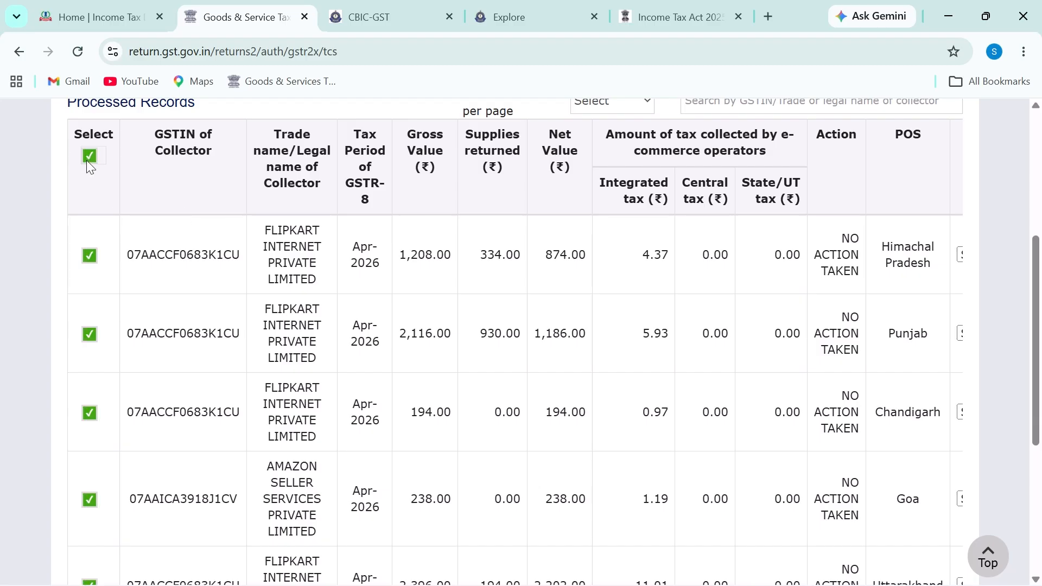
scroll(421, 447, down, 5)
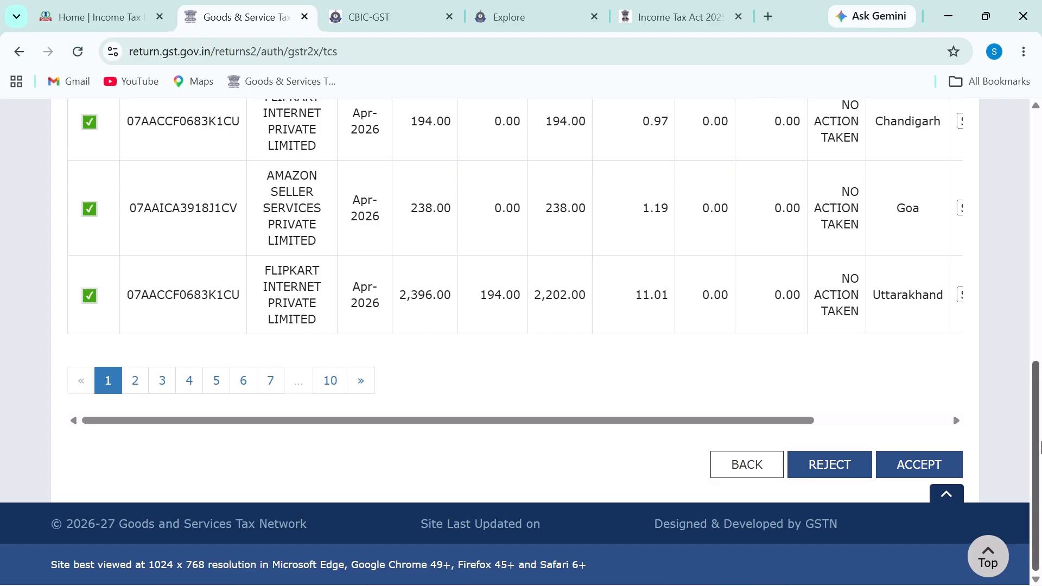
drag(1039, 448, 1040, 318)
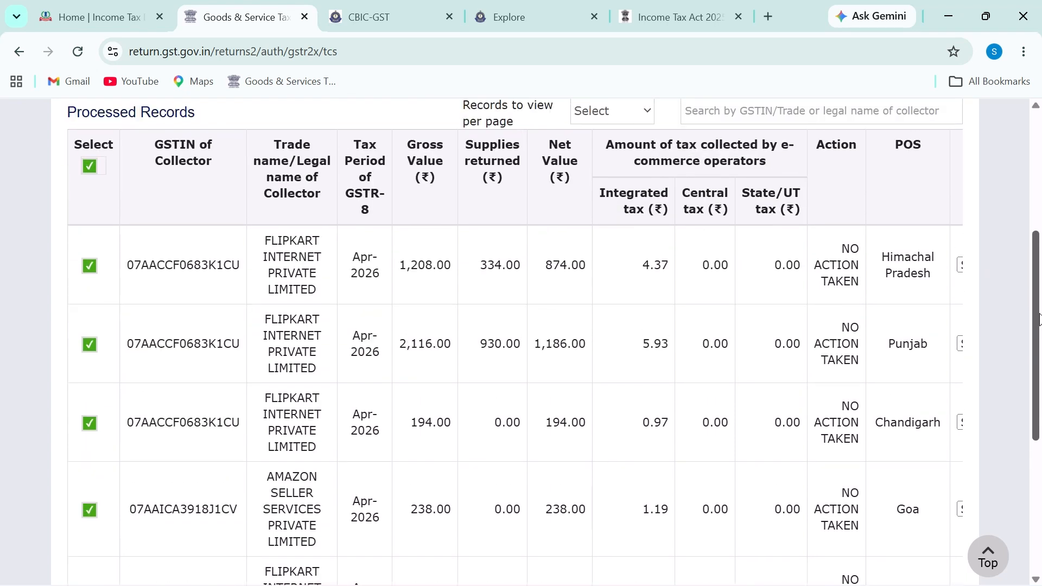
click(88, 166)
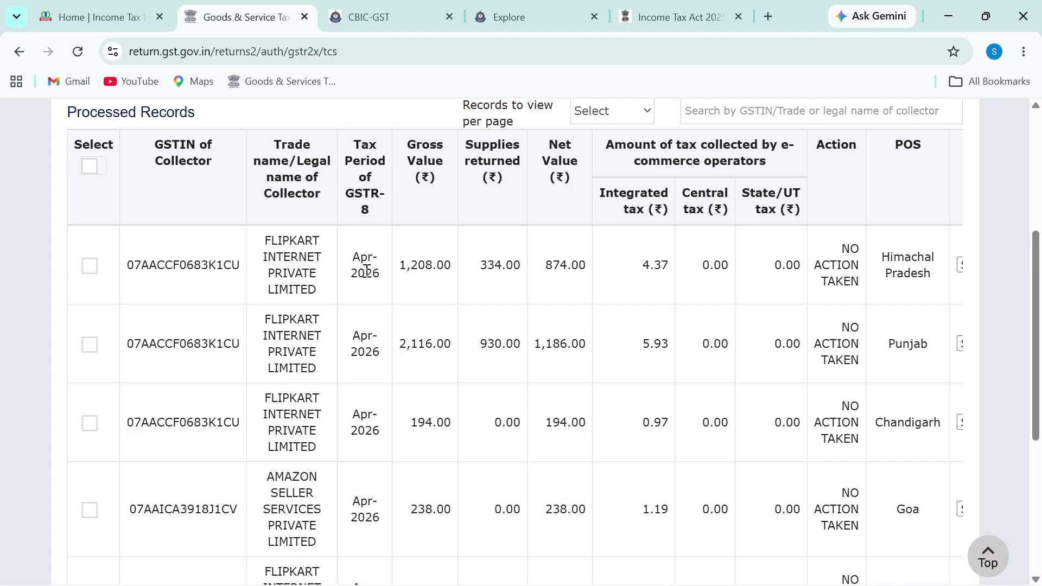
Step: Mark FLIPKART, AMAZON, the 1,208.00 gross, 334.00 returned, and the Gross and Net Value headers
drag(269, 250, 317, 249)
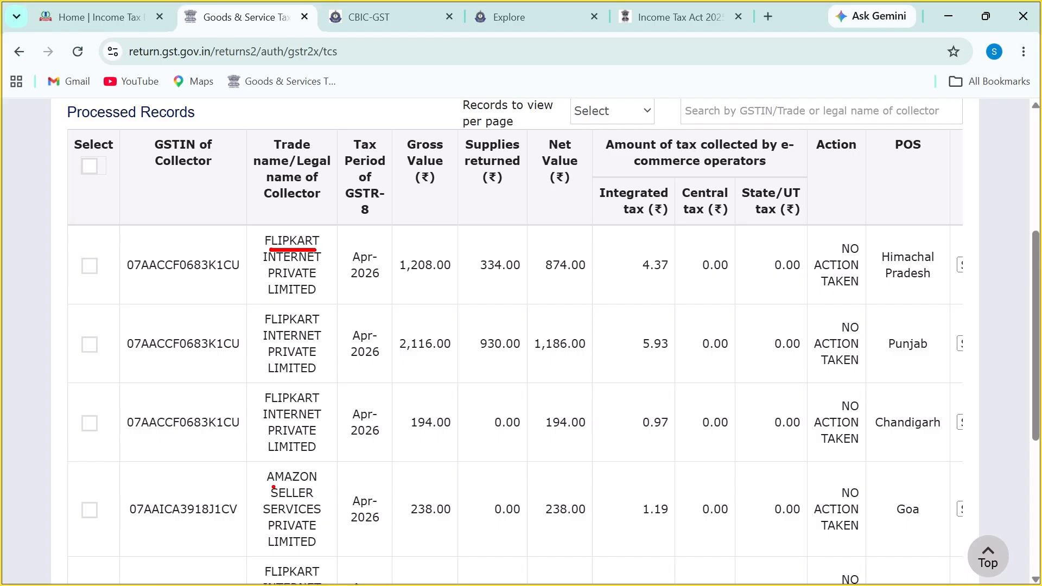
drag(271, 487, 320, 480)
drag(400, 279, 434, 277)
mouse_move(411, 128)
mouse_down()
mouse_move(426, 207)
mouse_move(446, 131)
mouse_move(459, 192)
mouse_move(524, 168)
mouse_move(529, 139)
mouse_move(508, 129)
mouse_up()
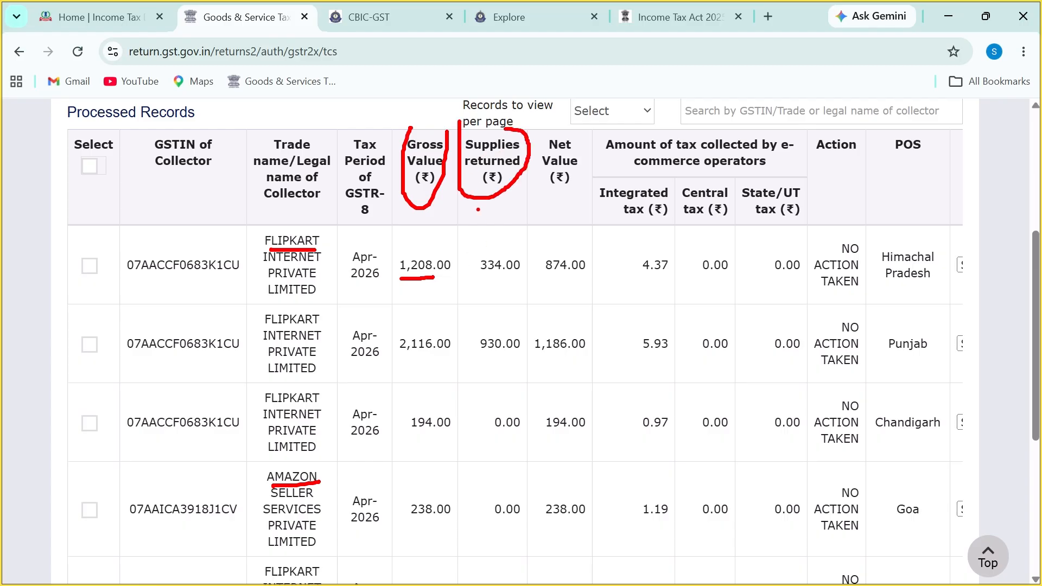
mouse_move(476, 242)
mouse_down()
mouse_move(484, 284)
mouse_move(521, 252)
mouse_up()
mouse_move(582, 129)
mouse_down()
mouse_move(590, 182)
mouse_move(532, 176)
mouse_move(537, 151)
mouse_up()
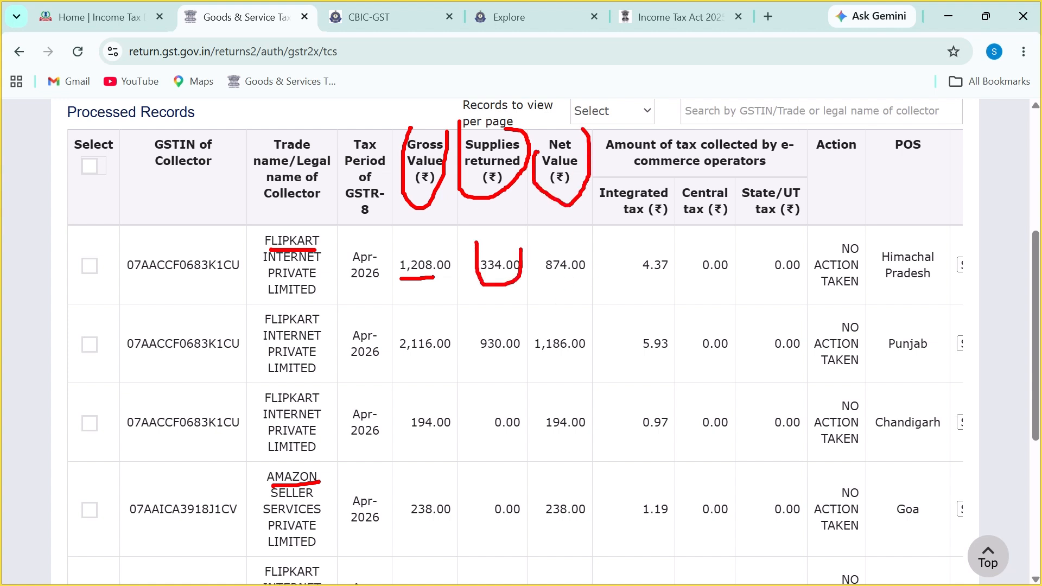
Step: Note the GSTIN column, circle the 874.00 net value, clear the marks, and launch Calculator
drag(175, 180, 176, 221)
mouse_move(200, 182)
mouse_down()
mouse_move(237, 221)
mouse_move(224, 245)
mouse_up()
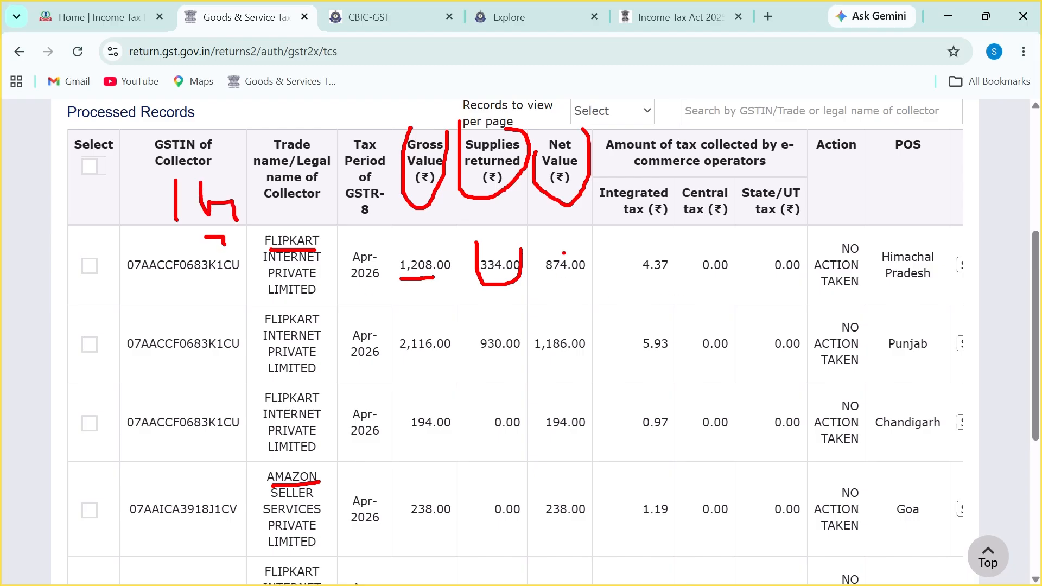
mouse_move(564, 253)
mouse_down()
mouse_move(538, 258)
mouse_move(569, 293)
mouse_move(580, 247)
mouse_move(569, 246)
mouse_up()
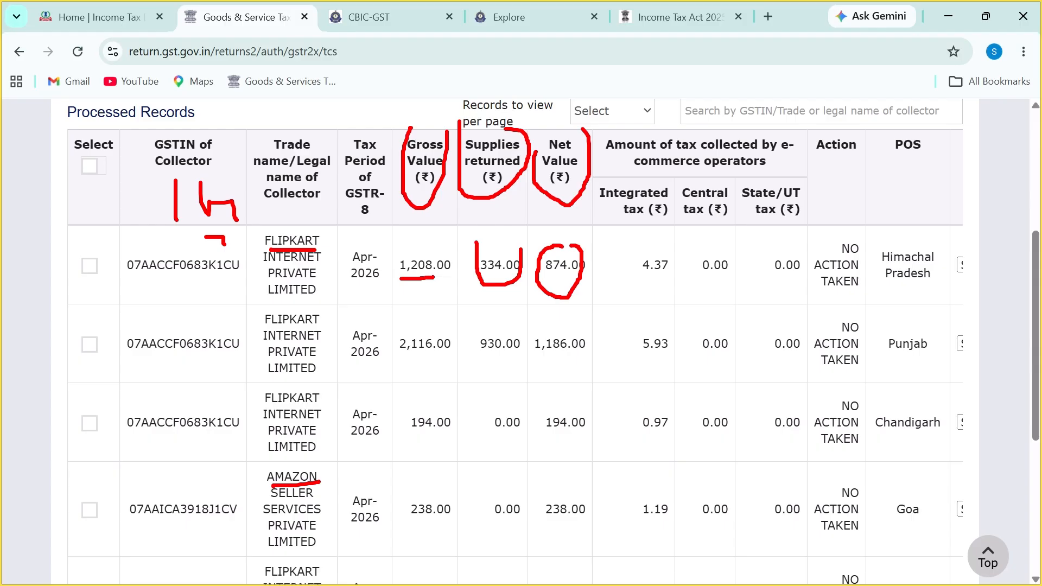
key(Escape)
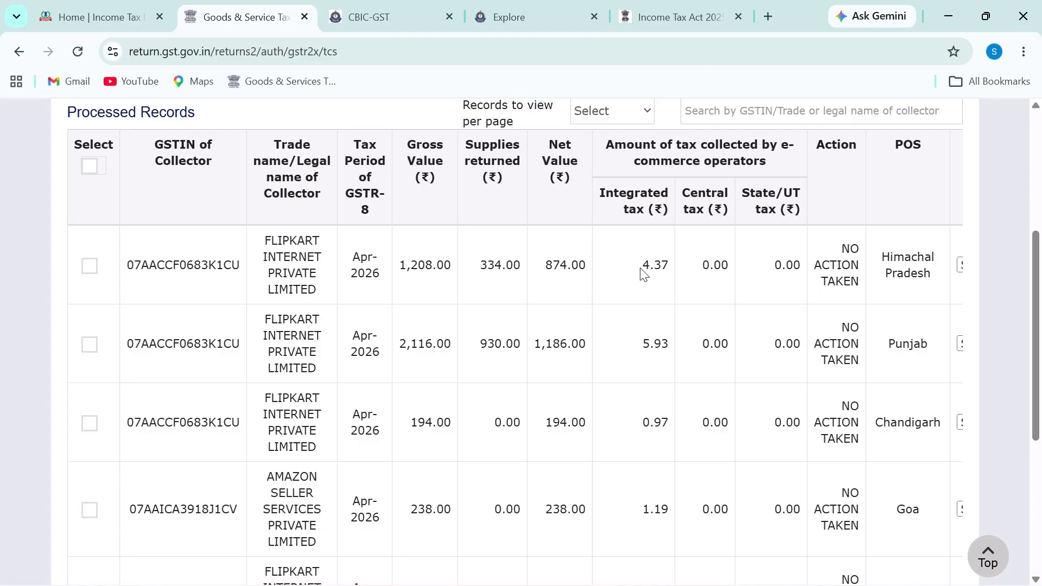
key(XF86Calculator)
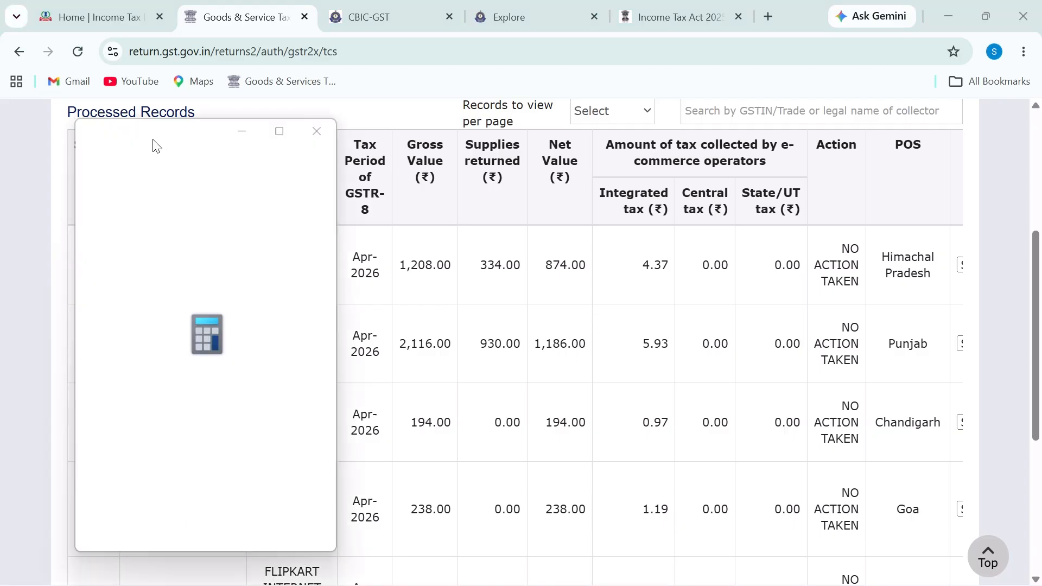
Step: Compute 874 × 0.005 in Calculator to get 4.37
drag(196, 143, 132, 146)
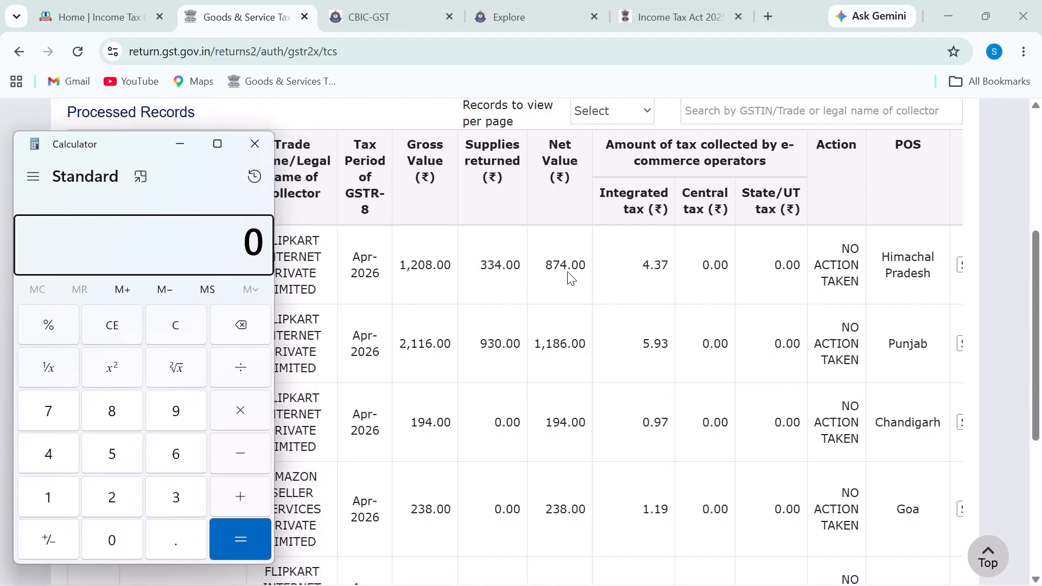
text(87)
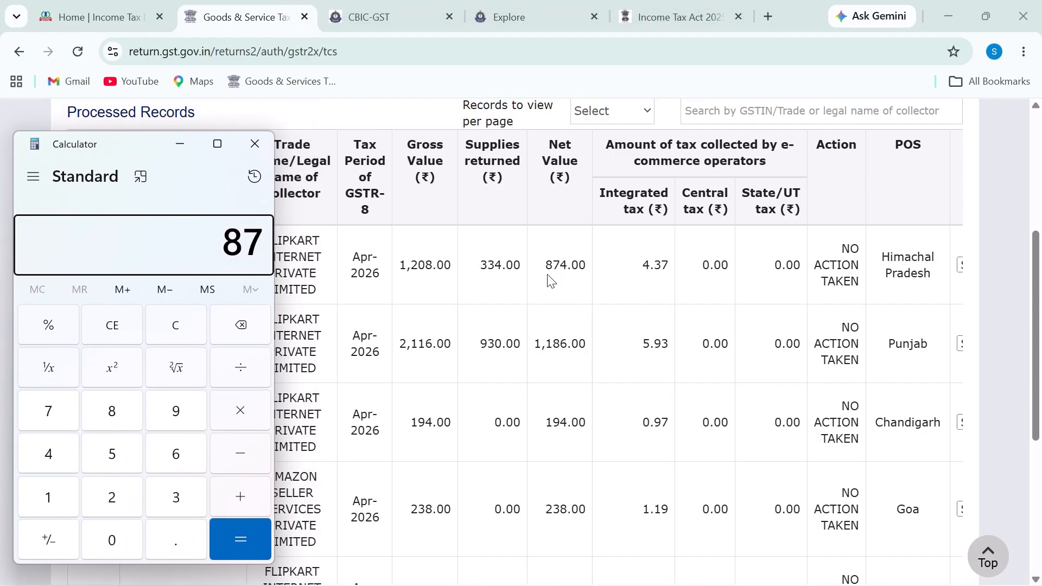
text(4*0.50)
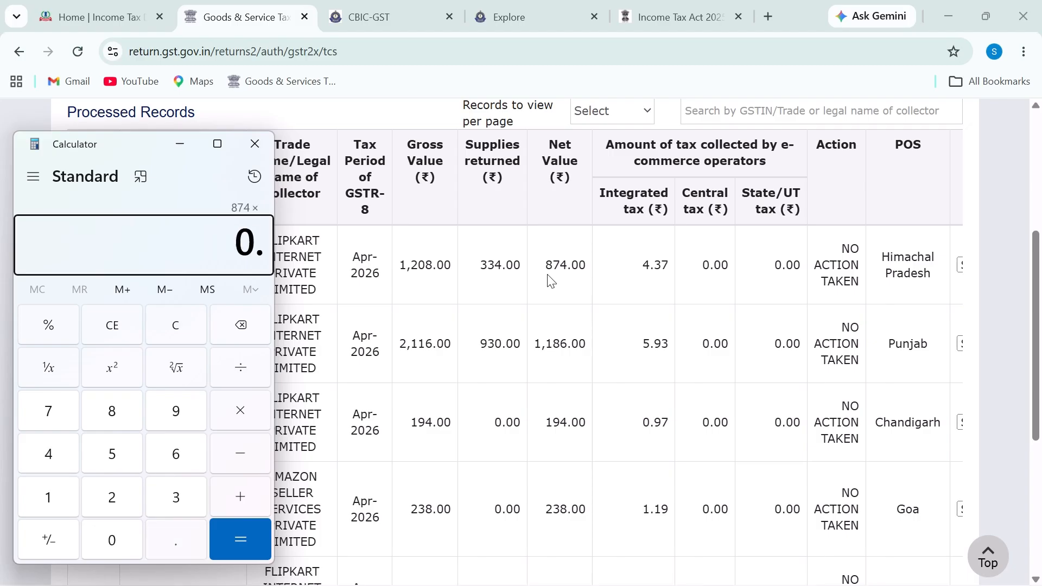
key(BackSpace)
key(BackSpace)
text(05)
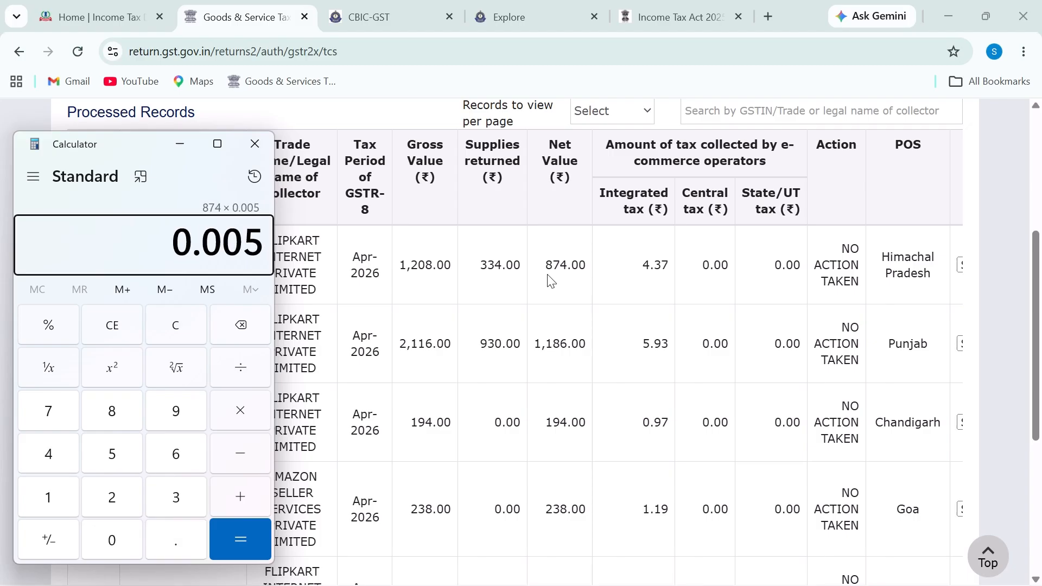
key(Return)
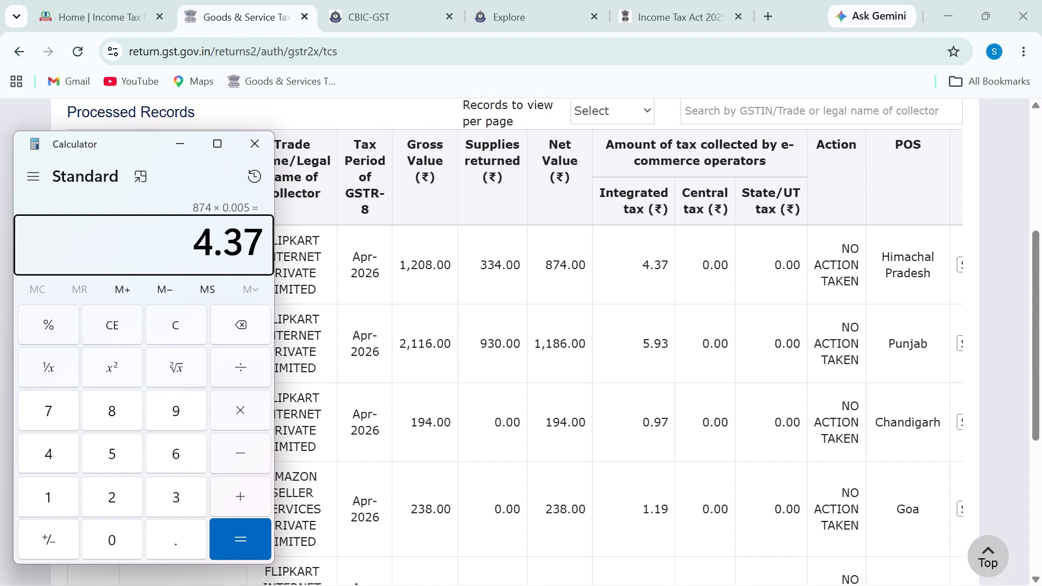
Step: Mark the 4.37 result against the 4.37 Integrated tax value, then clear the marks
mouse_move(184, 223)
mouse_down()
mouse_move(302, 256)
mouse_move(220, 218)
mouse_up()
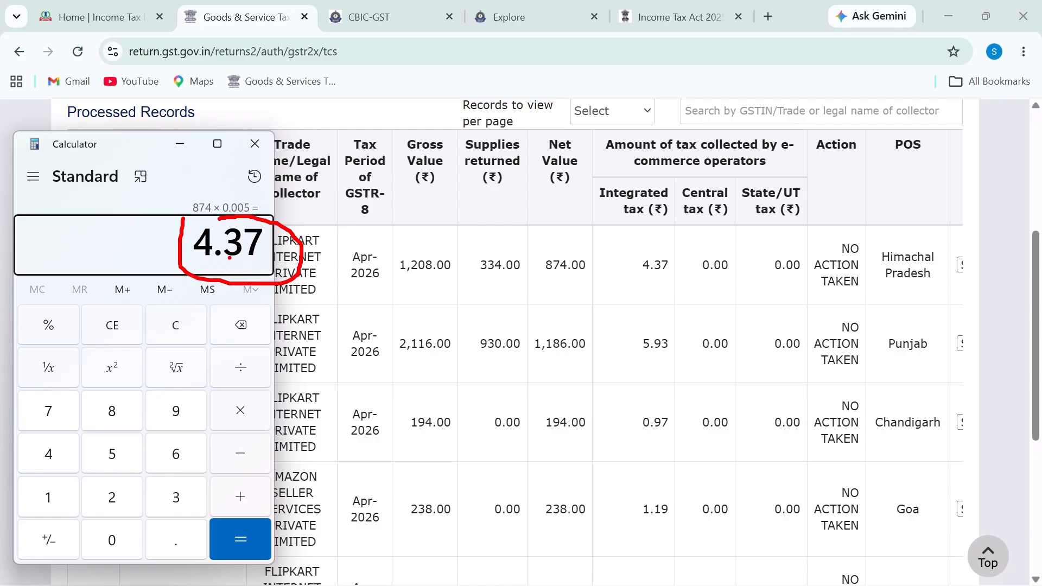
drag(207, 265, 282, 255)
drag(627, 273, 696, 271)
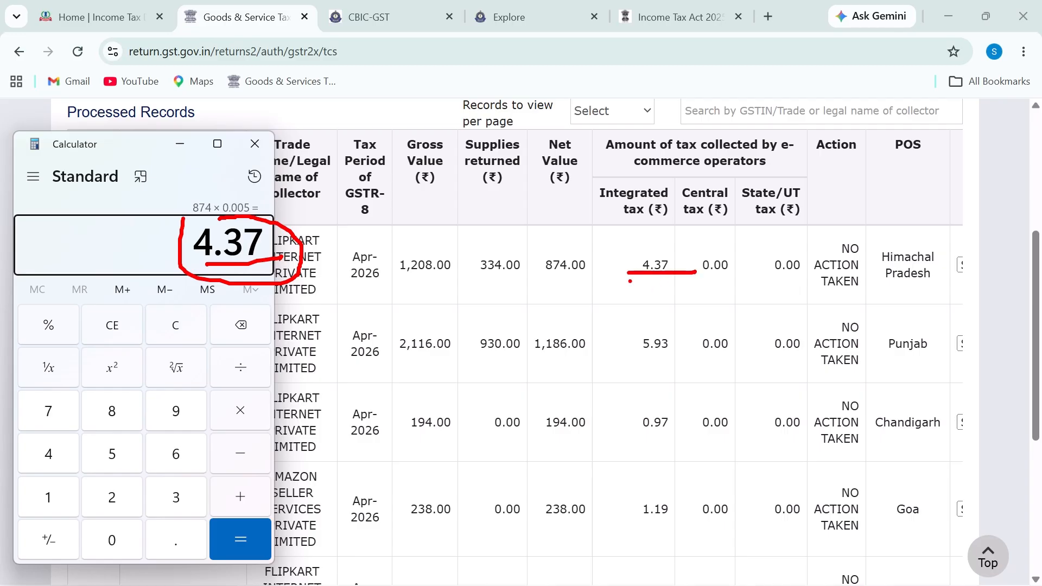
mouse_move(649, 233)
mouse_down()
mouse_move(630, 254)
mouse_move(695, 231)
mouse_move(699, 247)
mouse_move(734, 238)
mouse_move(732, 254)
mouse_move(759, 225)
mouse_up()
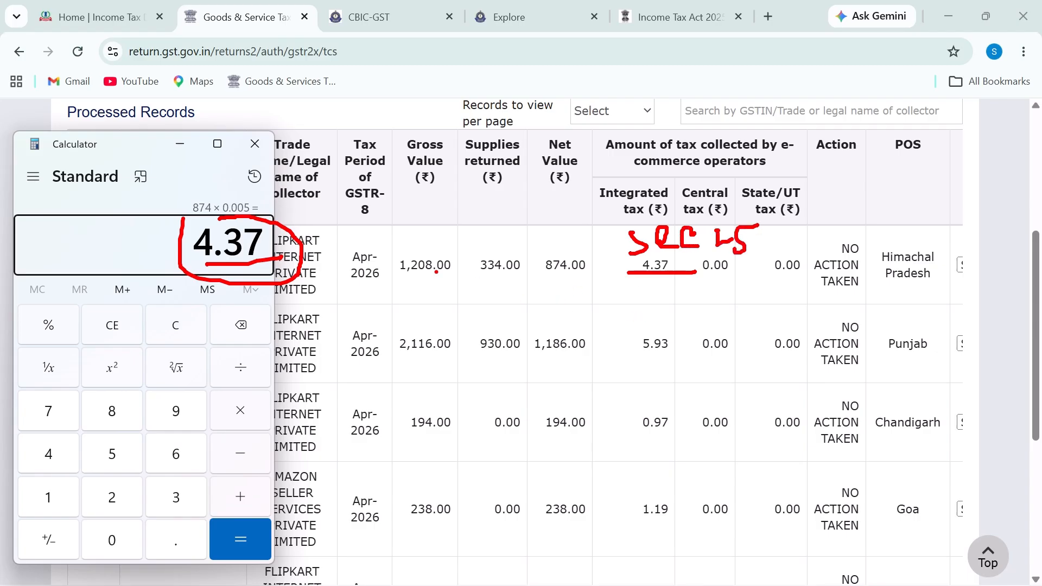
key(Escape)
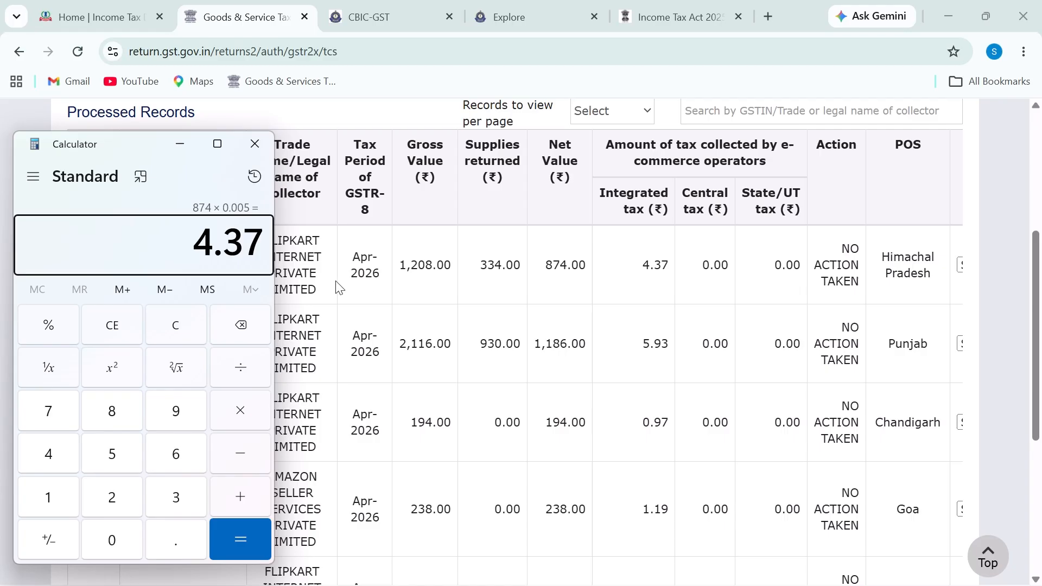
Step: Compute 4.37 ÷ 0.50 × 100 to get back 874
key(Escape)
text(4.37)
key(slash)
text(0.5)
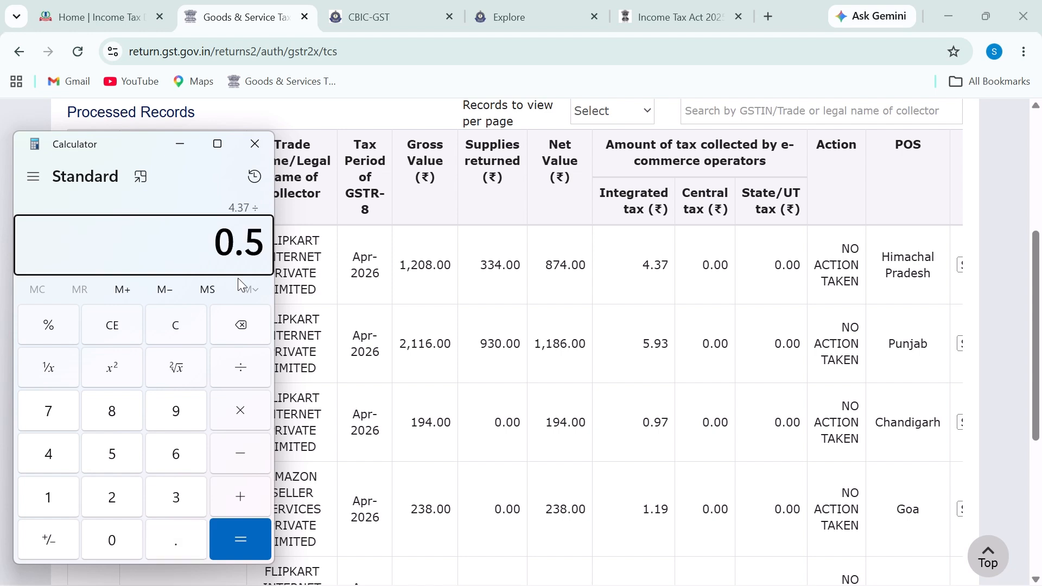
text(0)
key(asterisk)
text(100)
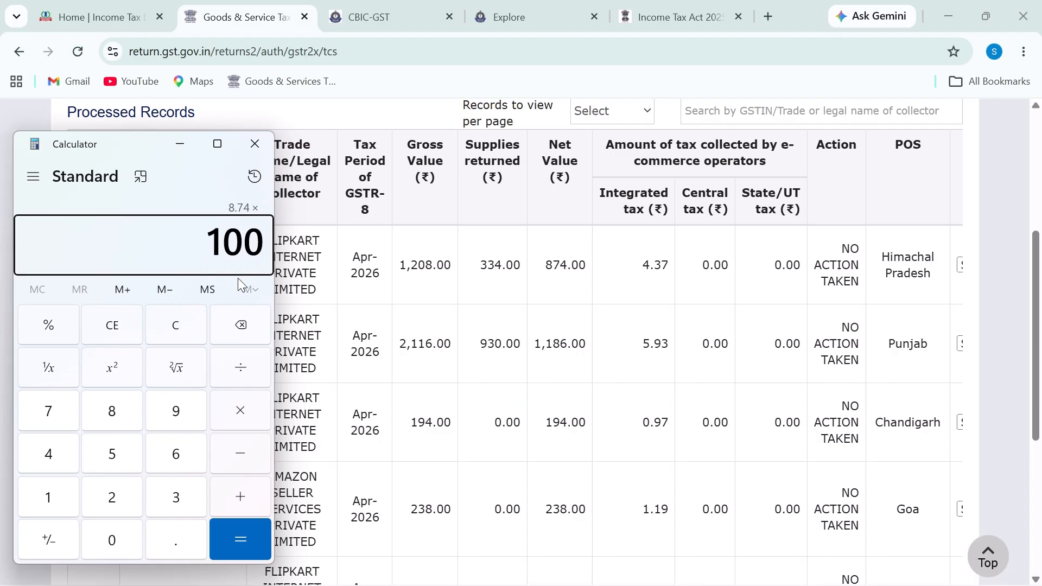
key(Return)
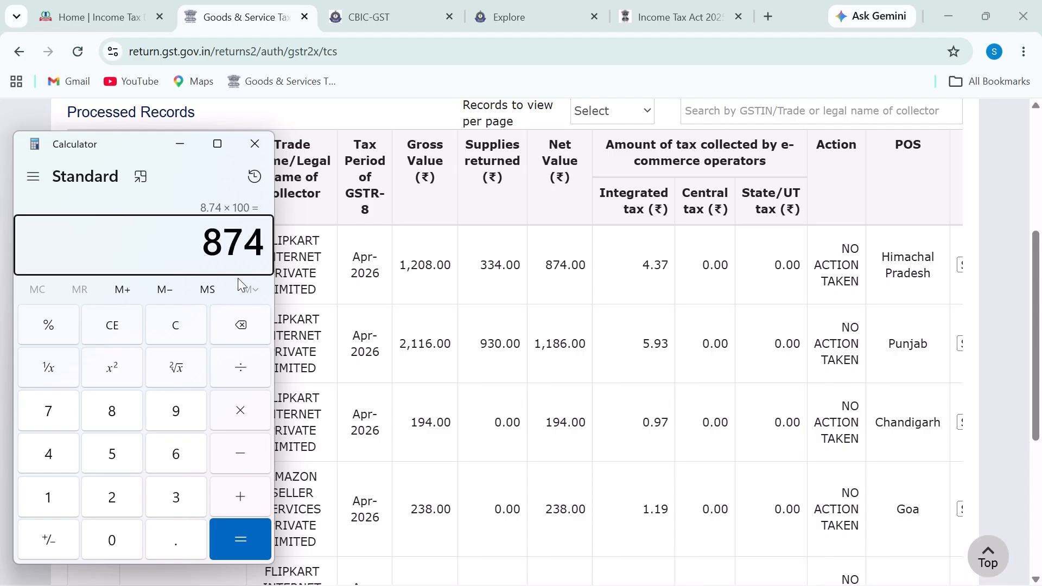
Step: Multiply 874 by 0.05 to get 43.7
drag(210, 247, 271, 246)
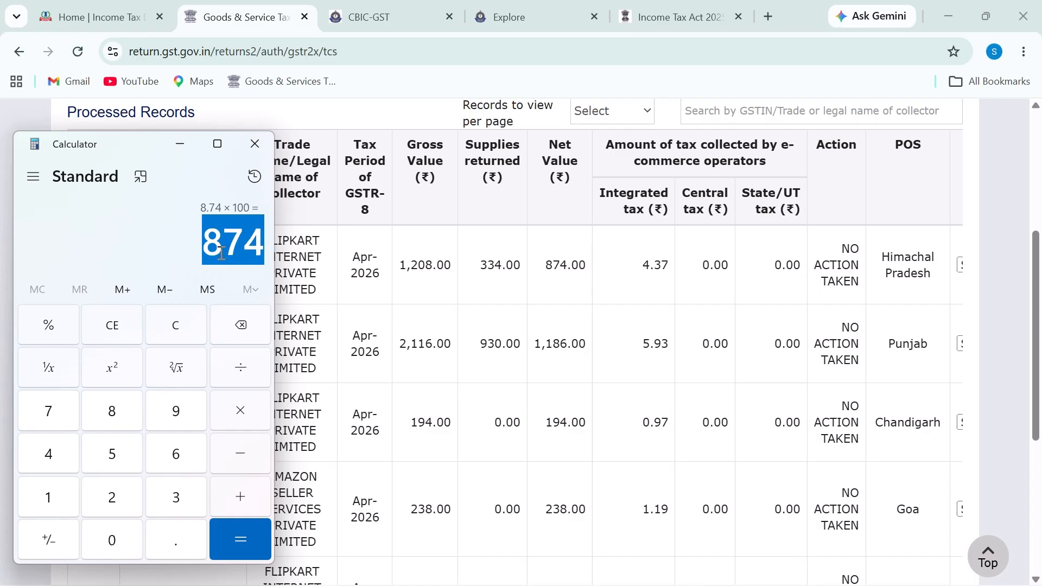
key(asterisk)
click(251, 249)
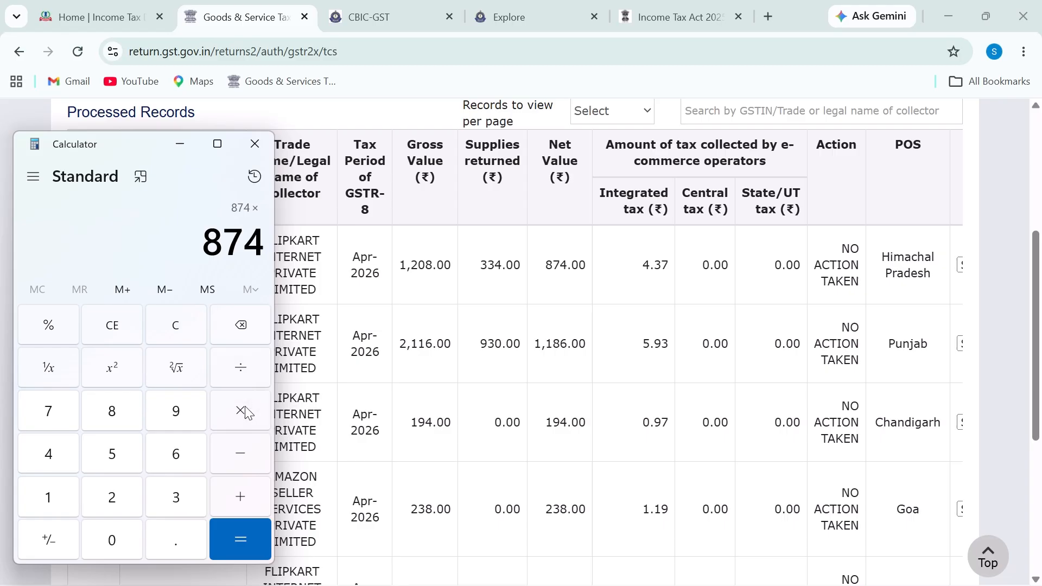
text(0.05)
key(Return)
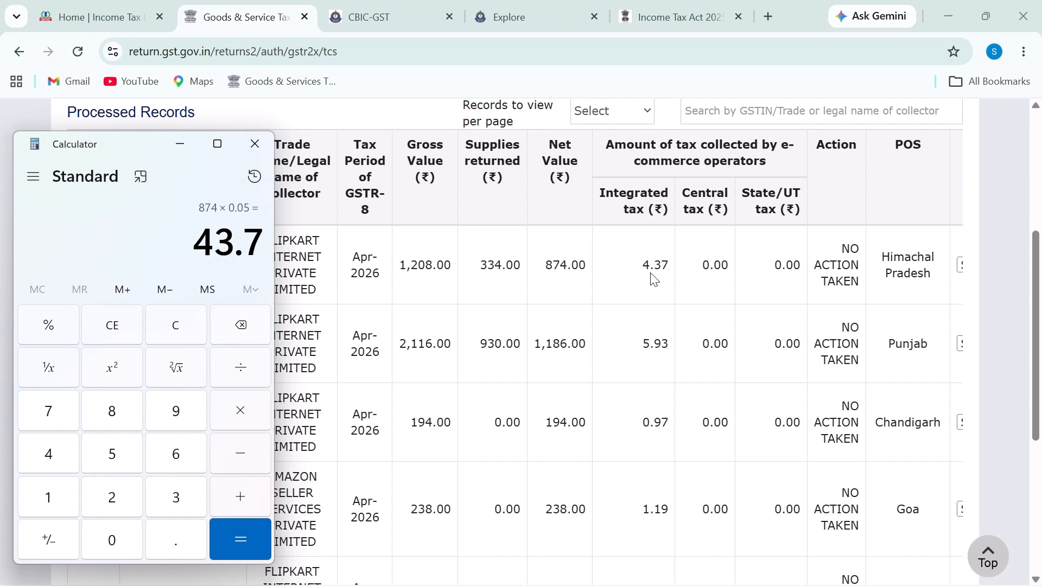
Step: Close Calculator and select the row's net value and integrated tax figures
click(260, 146)
drag(630, 271, 736, 270)
click(514, 268)
drag(515, 268, 690, 271)
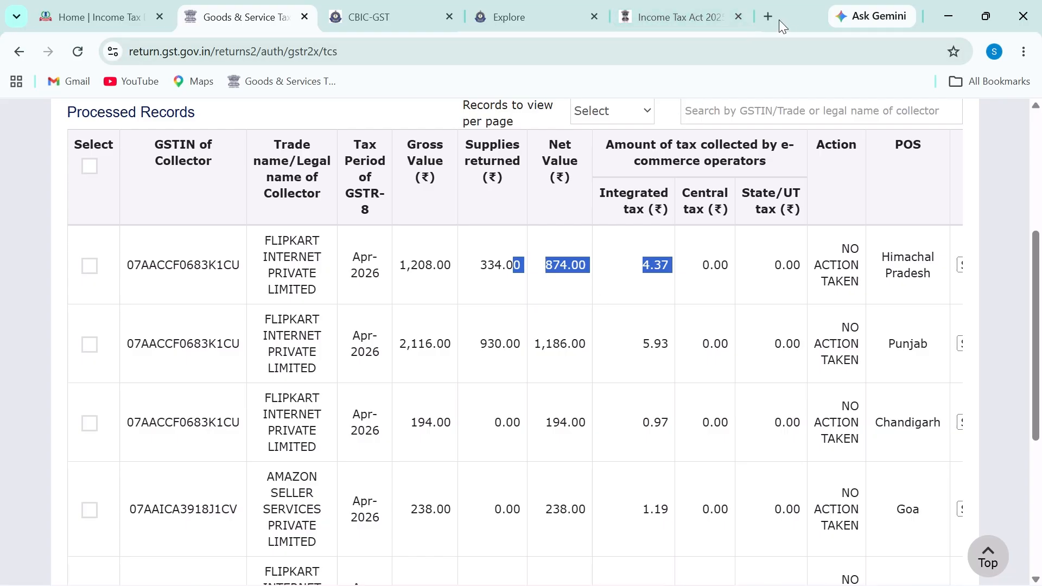
Step: Open the GST Portal taxpayer dashboard in a new browser tab
key(ctrl+t)
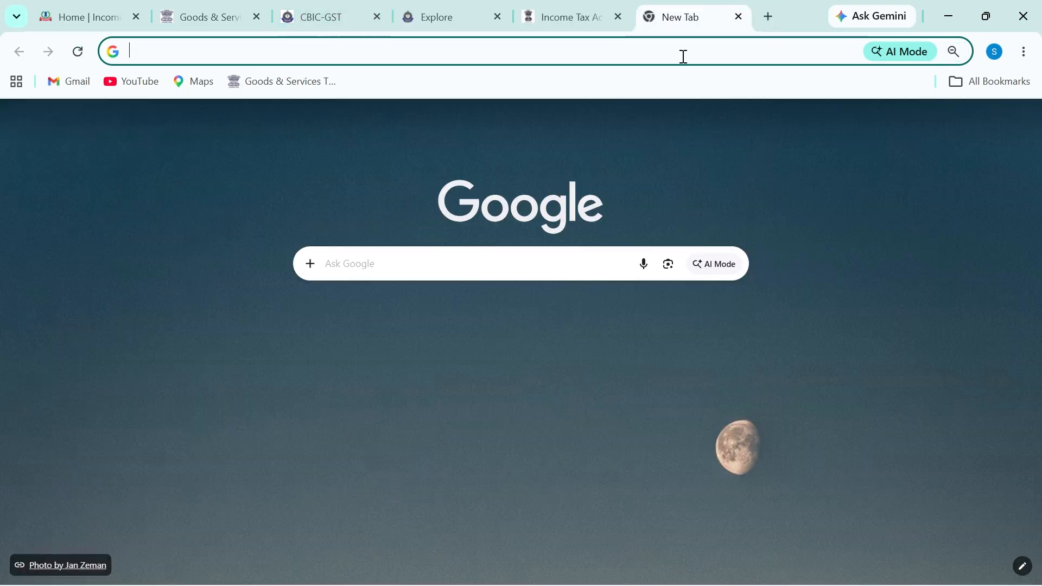
text(gst)
key(Return)
scroll(561, 298, down, 8)
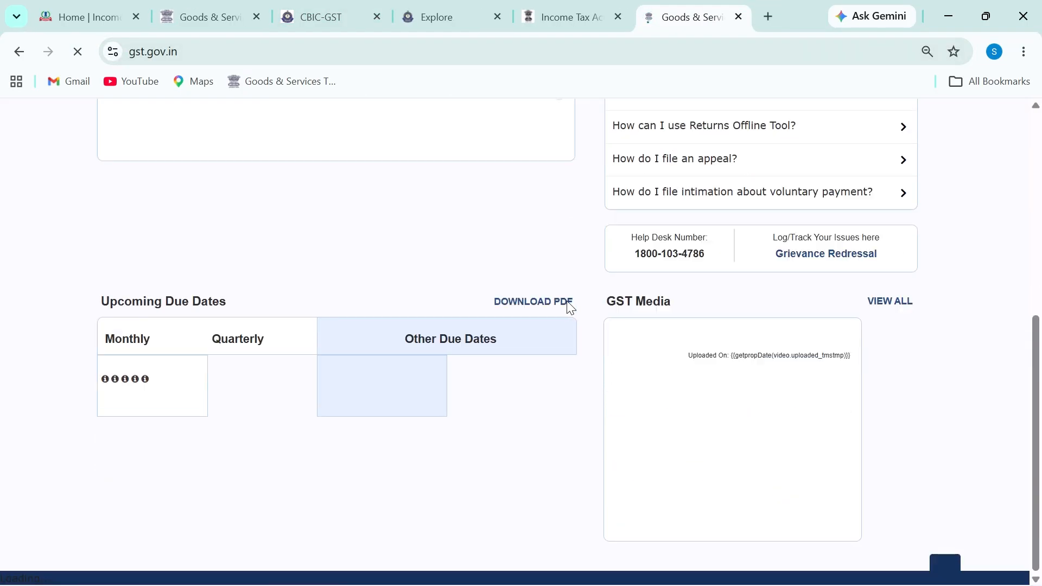
scroll(377, 334, up, 8)
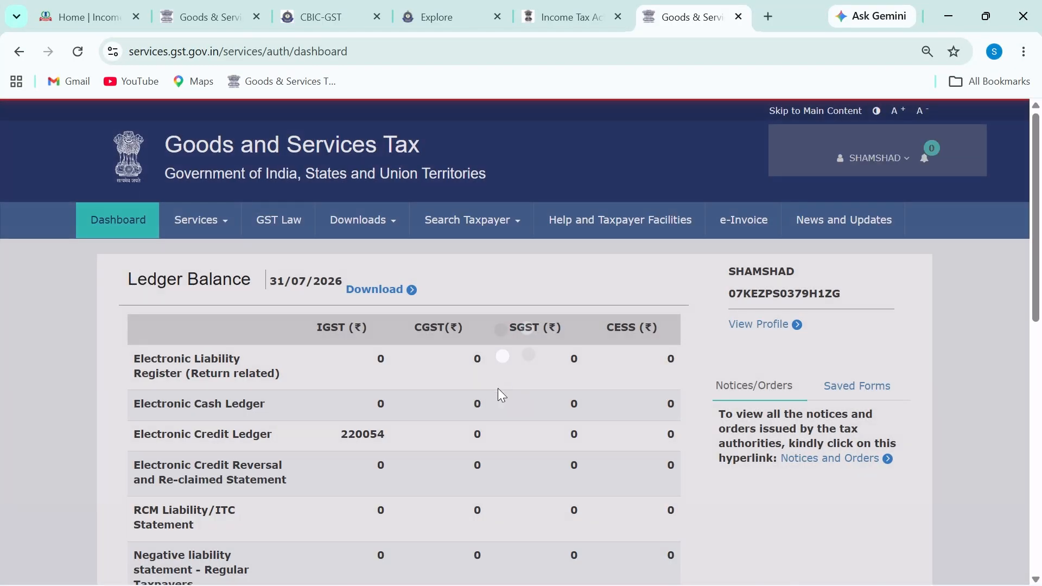
scroll(448, 399, down, 5)
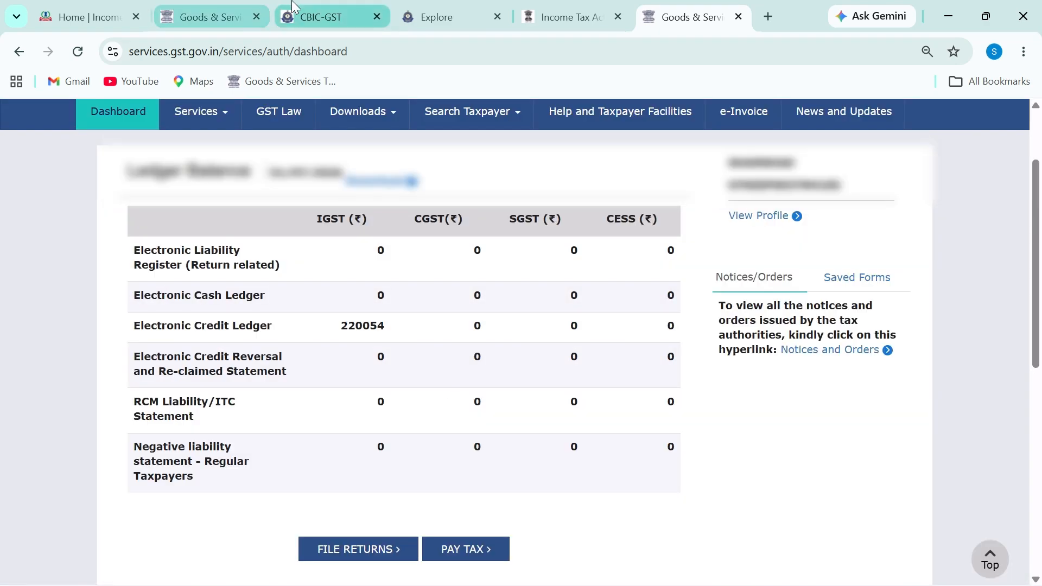
Step: Tick all processed TCS records, then move the dashboard tab to third place
click(211, 17)
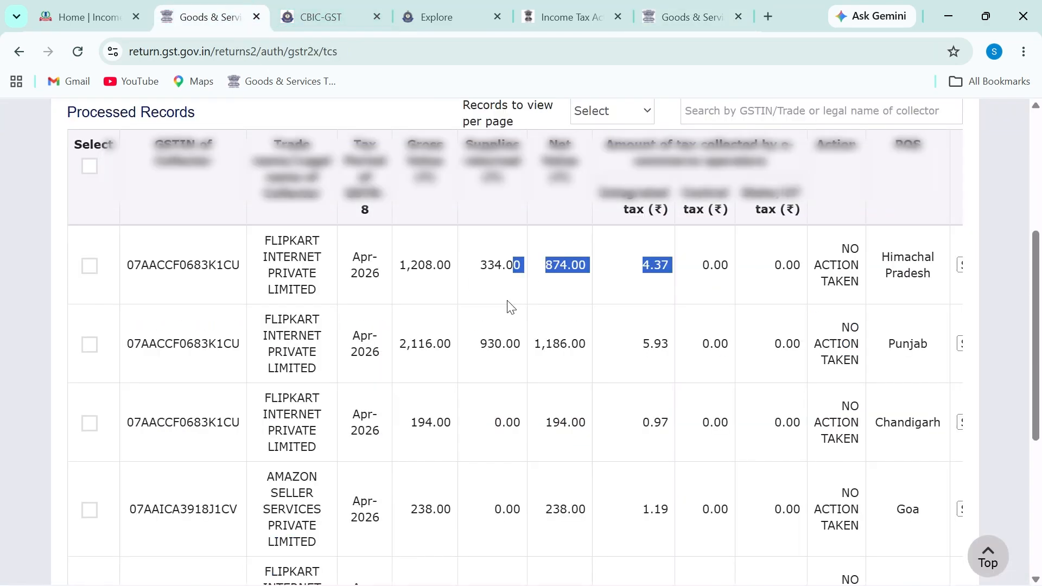
click(92, 161)
click(90, 166)
scroll(897, 434, down, 5)
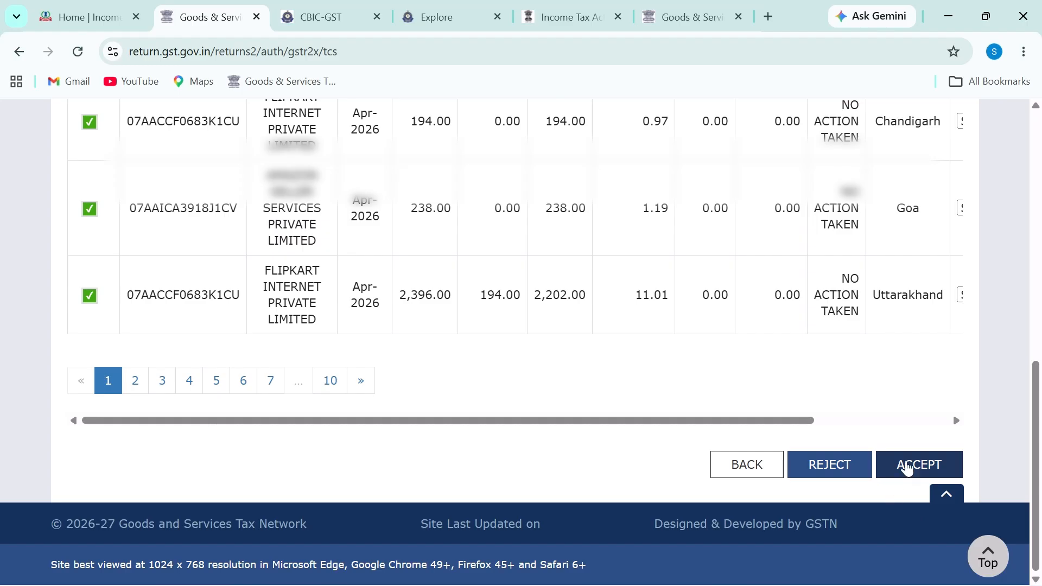
scroll(525, 402, up, 4)
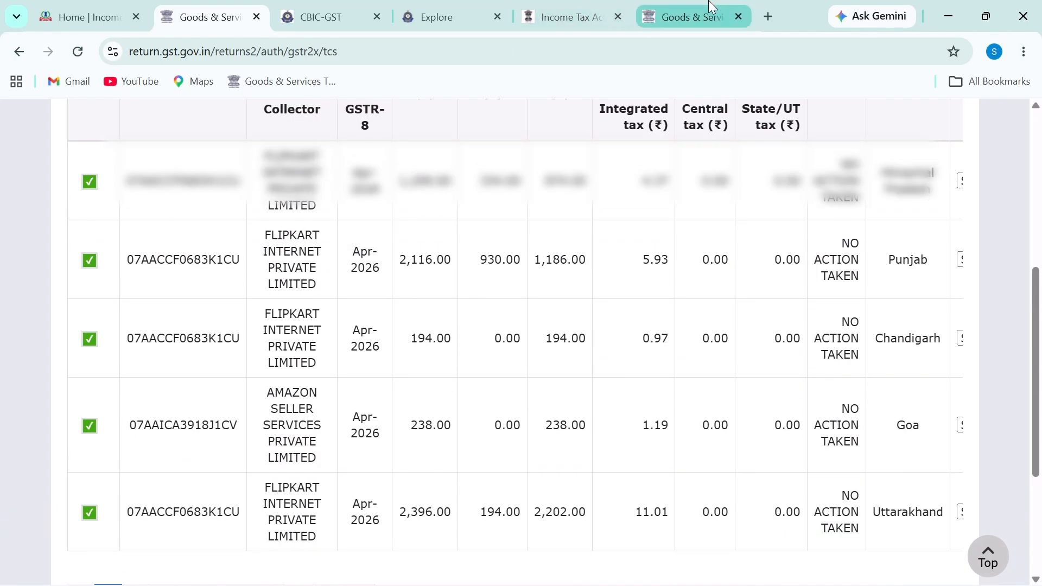
drag(686, 16, 329, 17)
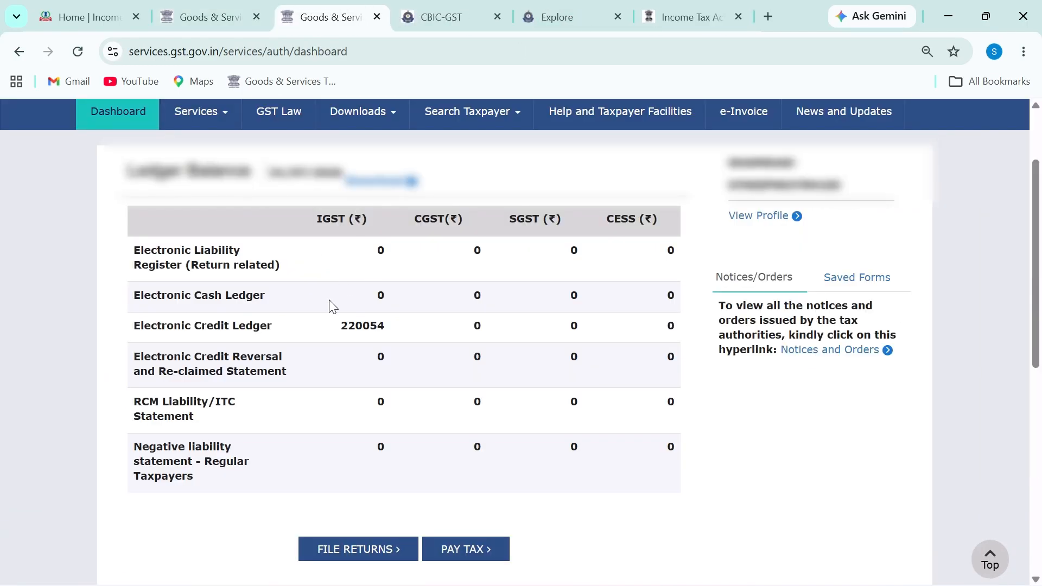
Step: With the screen pen, box the Electronic Cash Ledger row, underline its label, circle IGST 0
key(ctrl+2)
mouse_move(130, 281)
mouse_down()
mouse_move(247, 313)
mouse_move(269, 281)
mouse_up()
key(e)
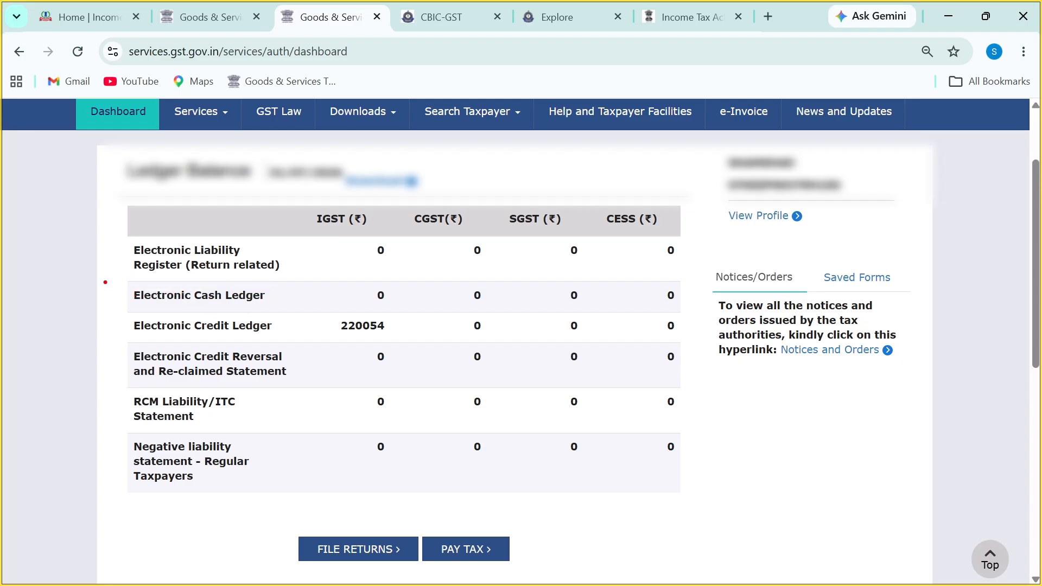
drag(114, 270, 218, 312)
key(e)
mouse_move(126, 273)
mouse_down()
mouse_move(150, 286)
mouse_move(468, 324)
mouse_move(691, 319)
mouse_up()
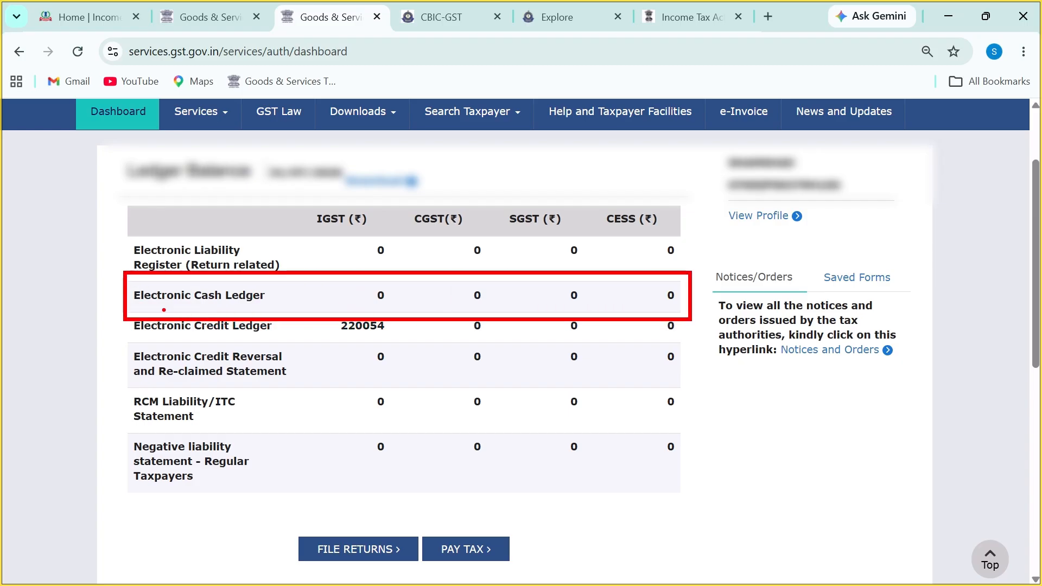
drag(163, 310, 280, 307)
mouse_move(442, 283)
mouse_down()
mouse_move(440, 310)
mouse_move(497, 290)
mouse_up()
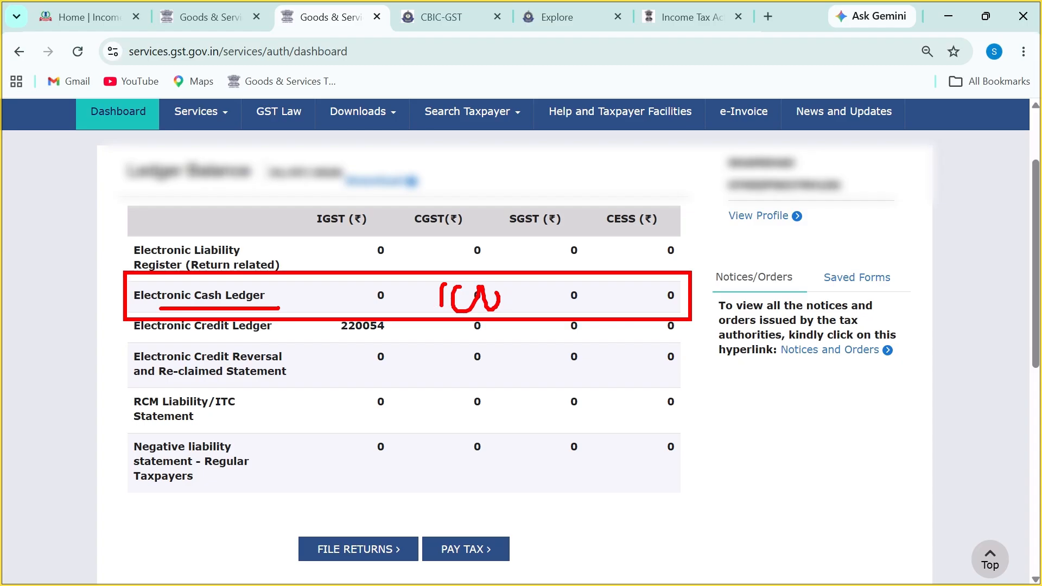
mouse_move(376, 290)
mouse_down()
mouse_move(368, 304)
mouse_move(399, 291)
mouse_up()
Step: Open the Electronic Cash Ledger from Services > Ledgers
key(Escape)
click(191, 126)
mouse_move(262, 154)
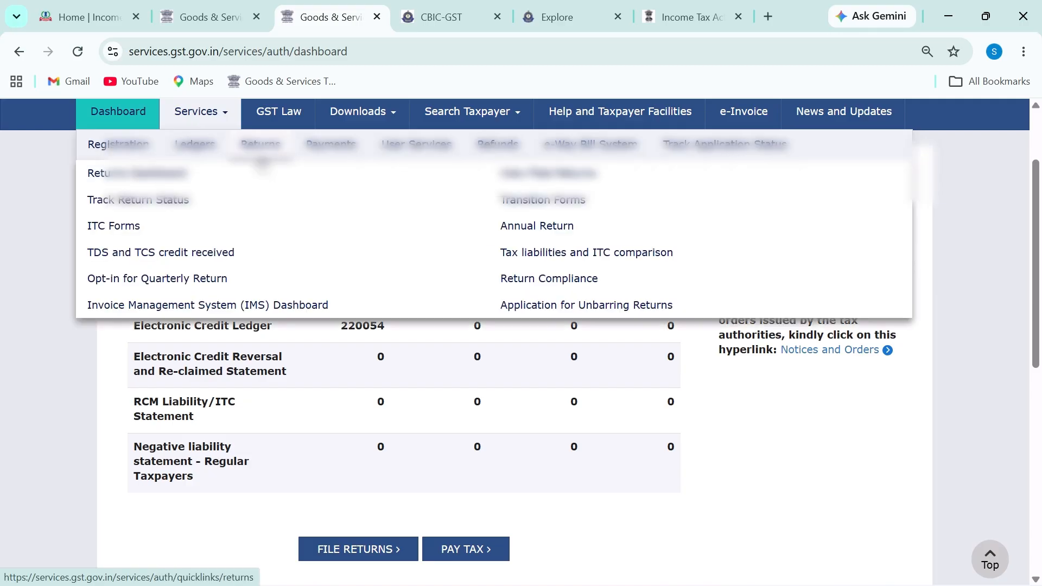
mouse_move(196, 144)
click(158, 171)
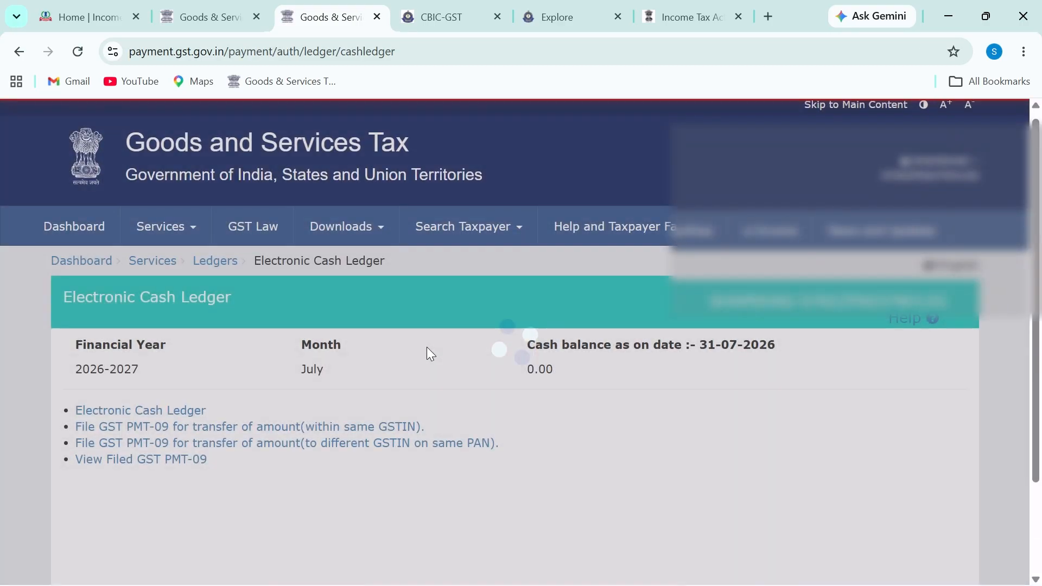
scroll(431, 354, down, 2)
Step: Mark both File GST PMT-09 transfer options with the pen, then clear the marks
key(ctrl+2)
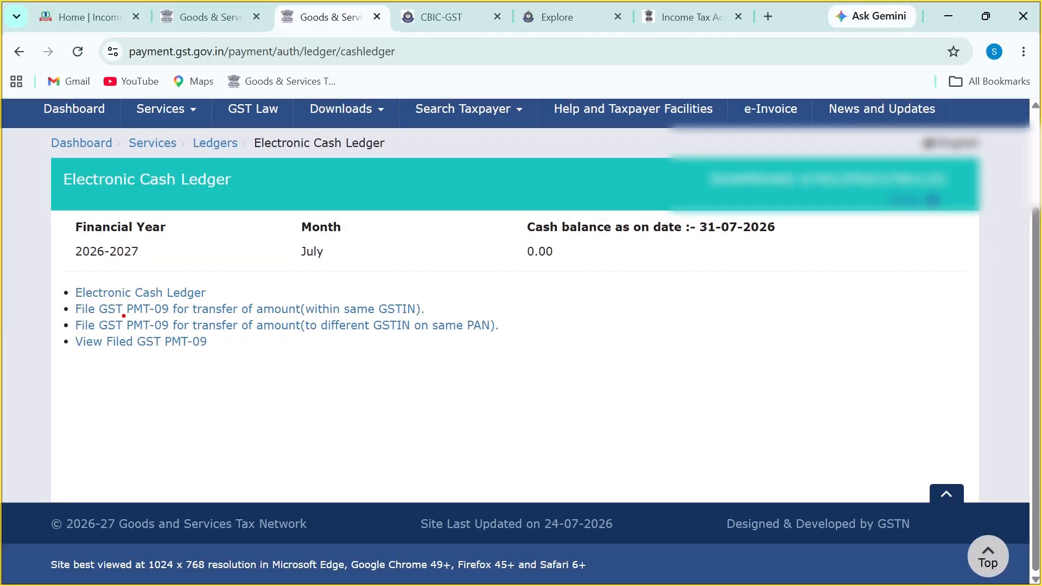
drag(123, 316, 168, 319)
drag(425, 309, 488, 299)
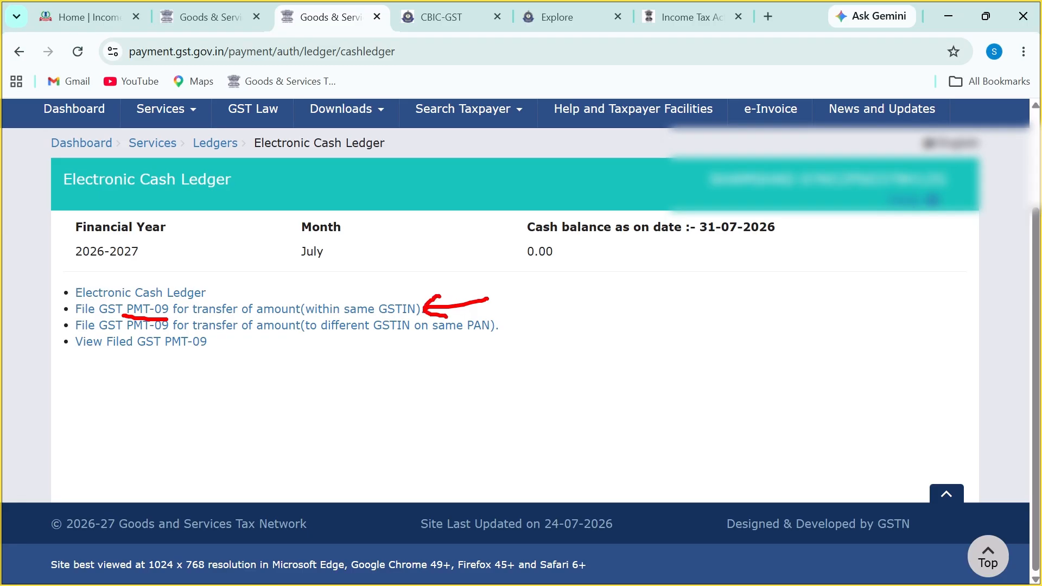
drag(332, 339, 510, 334)
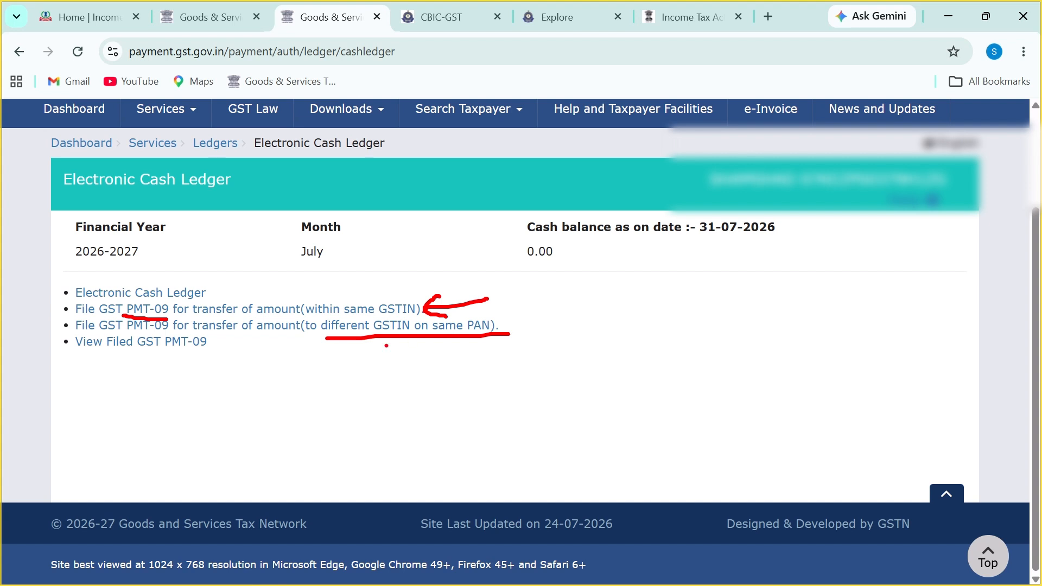
key(Escape)
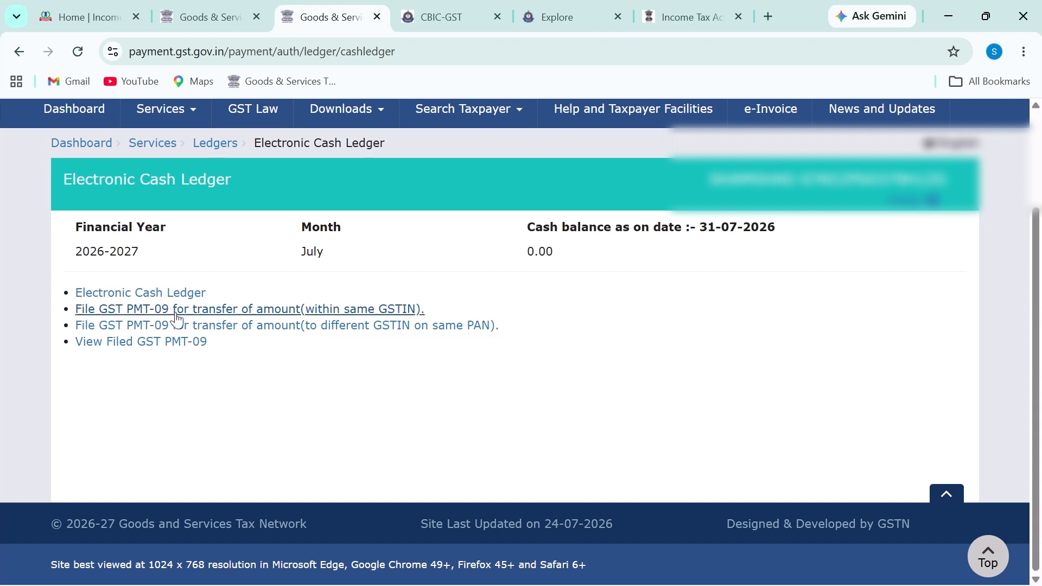
Step: Open the GST PMT-09 form for transfers within the same GSTIN
click(244, 310)
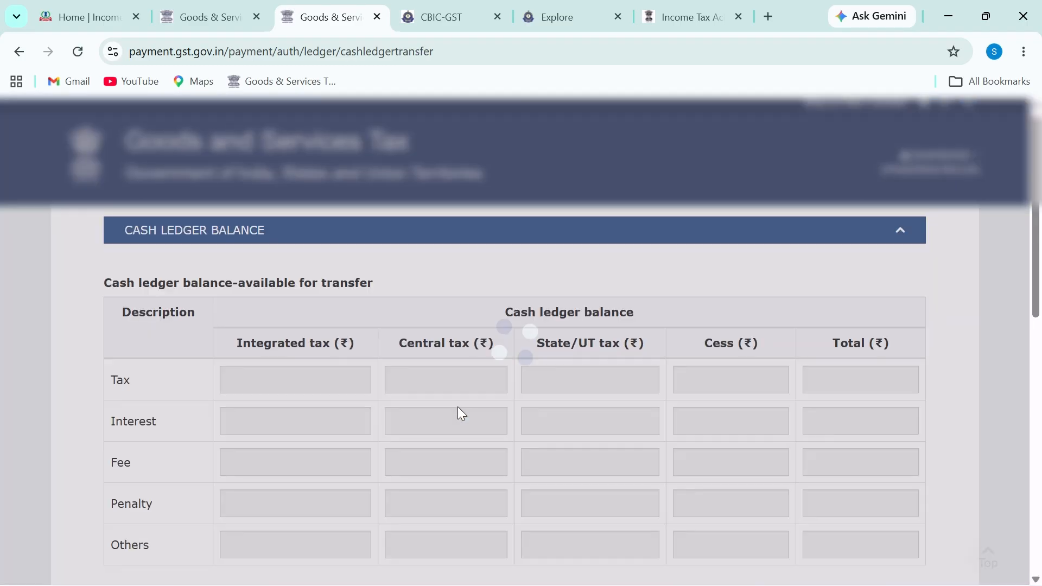
scroll(458, 409, down, 4)
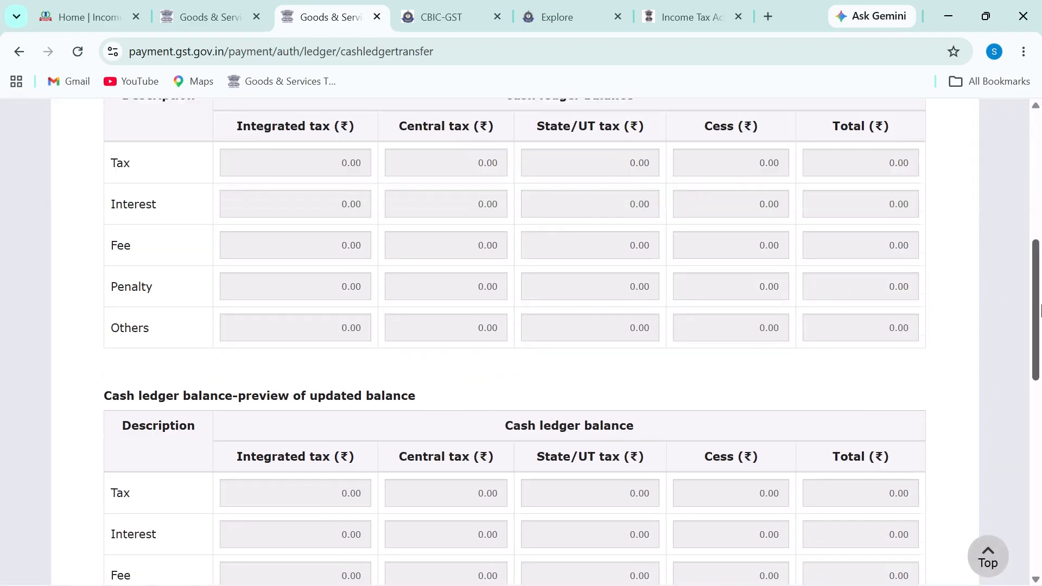
drag(1041, 311, 1041, 299)
Step: Mark the 0.00 Central tax and Integrated tax balances available for transfer
key(ctrl+2)
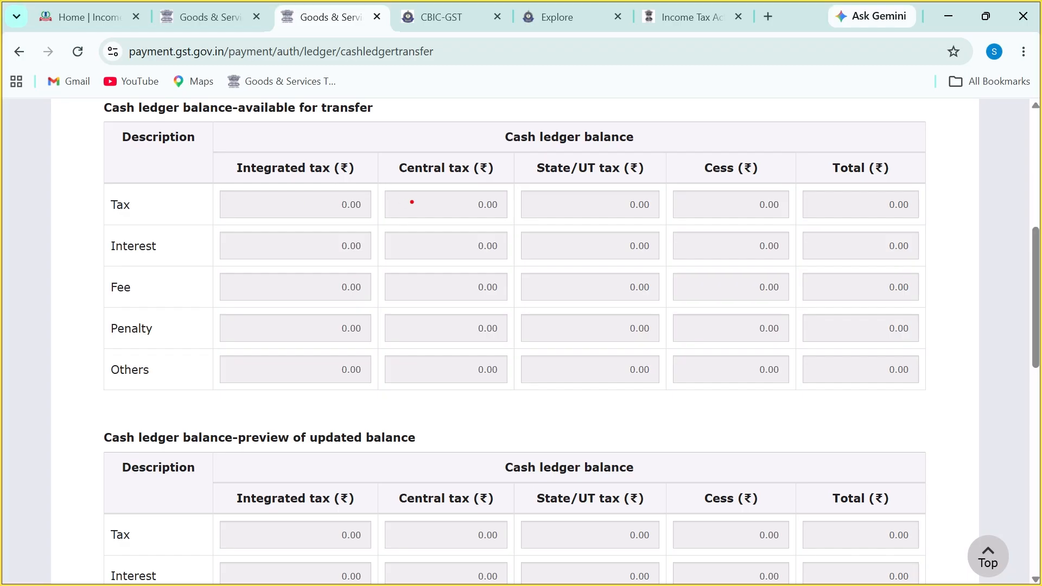
drag(453, 199, 448, 218)
mouse_move(475, 199)
mouse_down()
mouse_move(471, 219)
mouse_move(503, 224)
mouse_up()
mouse_move(248, 137)
mouse_down()
mouse_move(233, 171)
mouse_move(297, 143)
mouse_up()
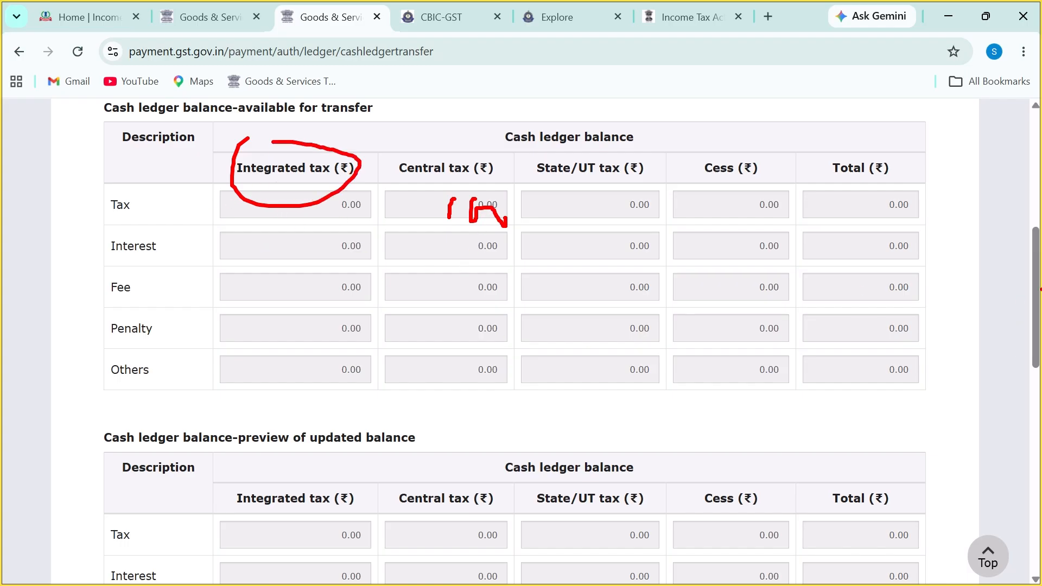
mouse_move(1036, 299)
mouse_down()
mouse_move(1040, 475)
mouse_move(1040, 359)
mouse_up()
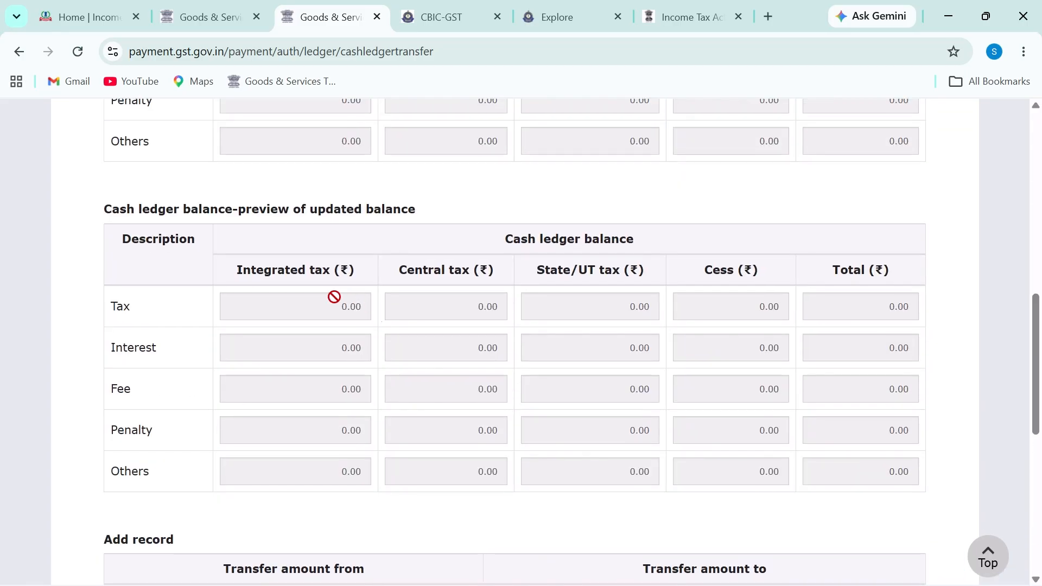
drag(138, 211, 355, 210)
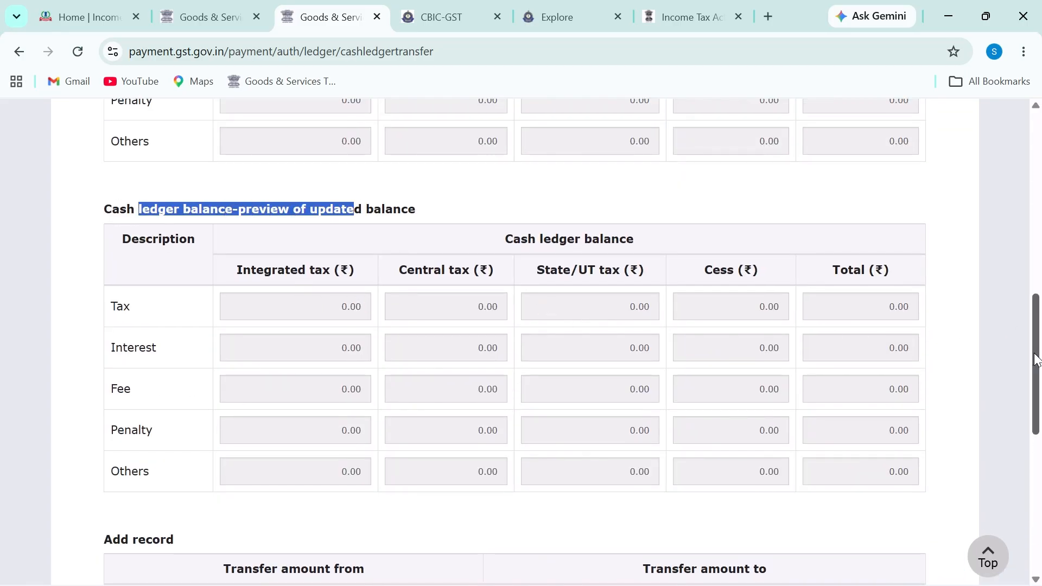
drag(1039, 356, 1041, 257)
drag(149, 214, 373, 217)
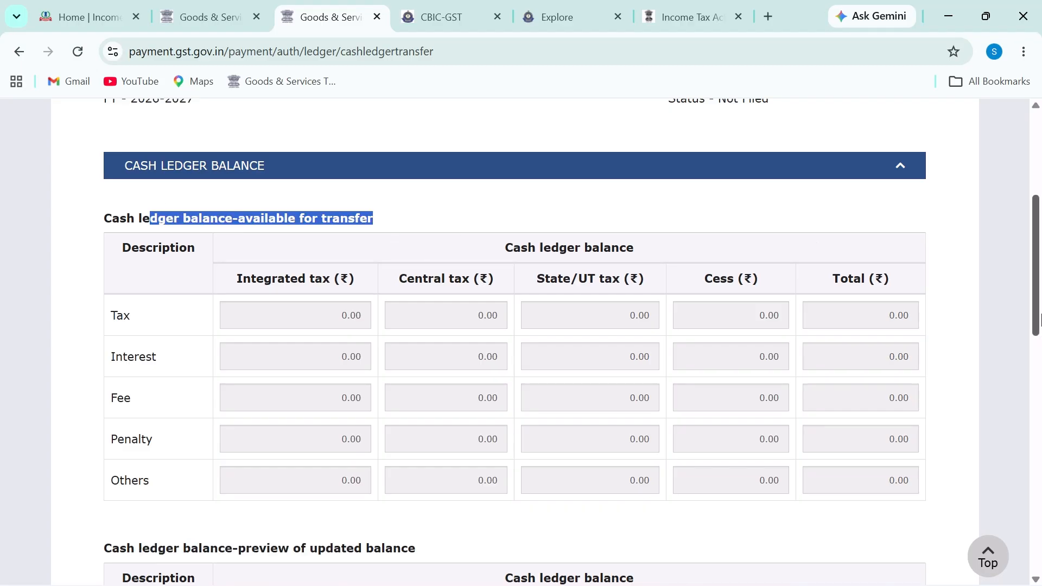
drag(1040, 328, 1041, 527)
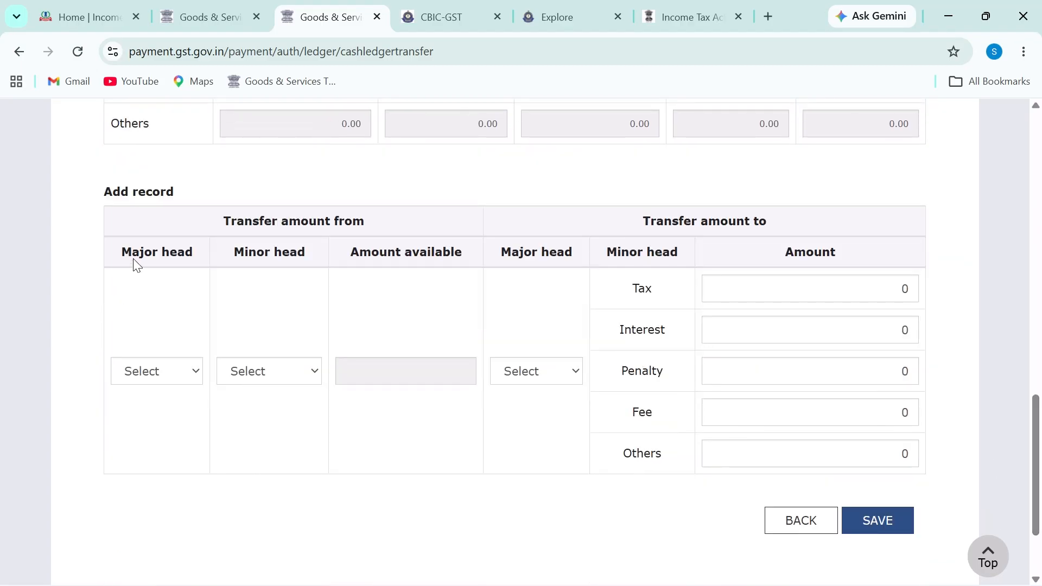
Step: Set the transfer source to CGST Tax and mark its 0.00 available amount
click(141, 375)
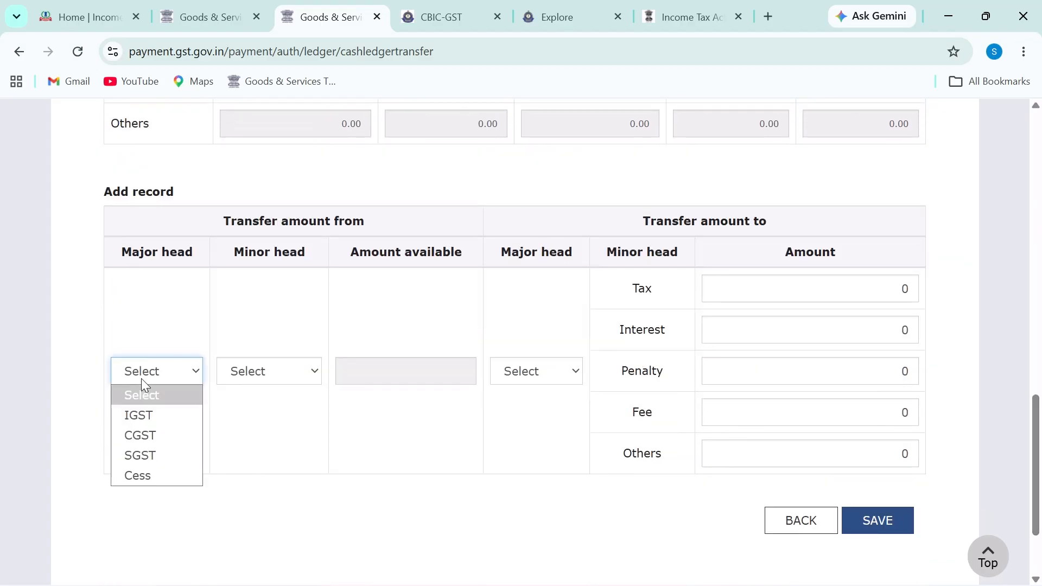
click(161, 436)
click(256, 375)
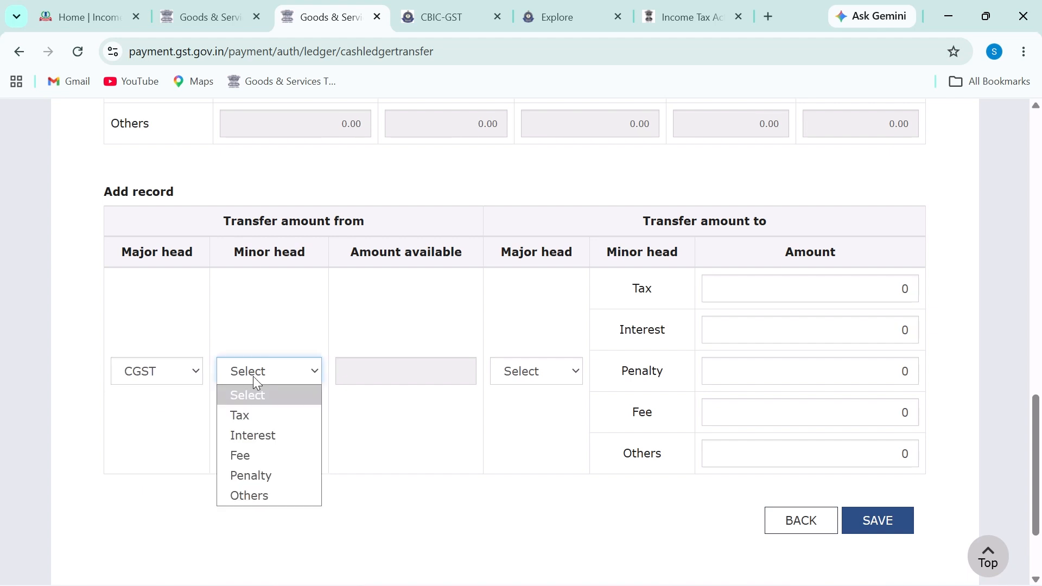
click(271, 416)
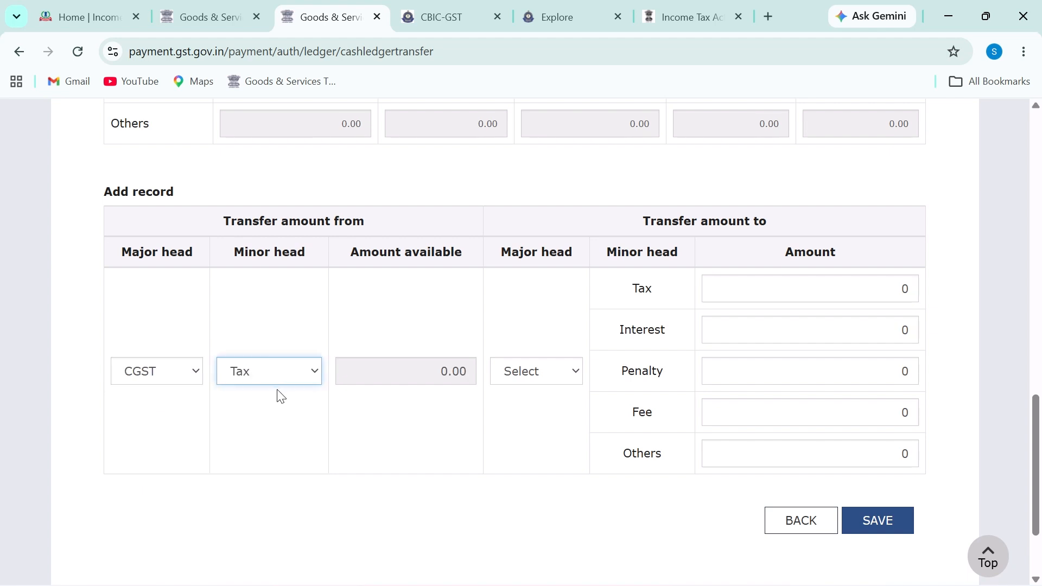
click(298, 379)
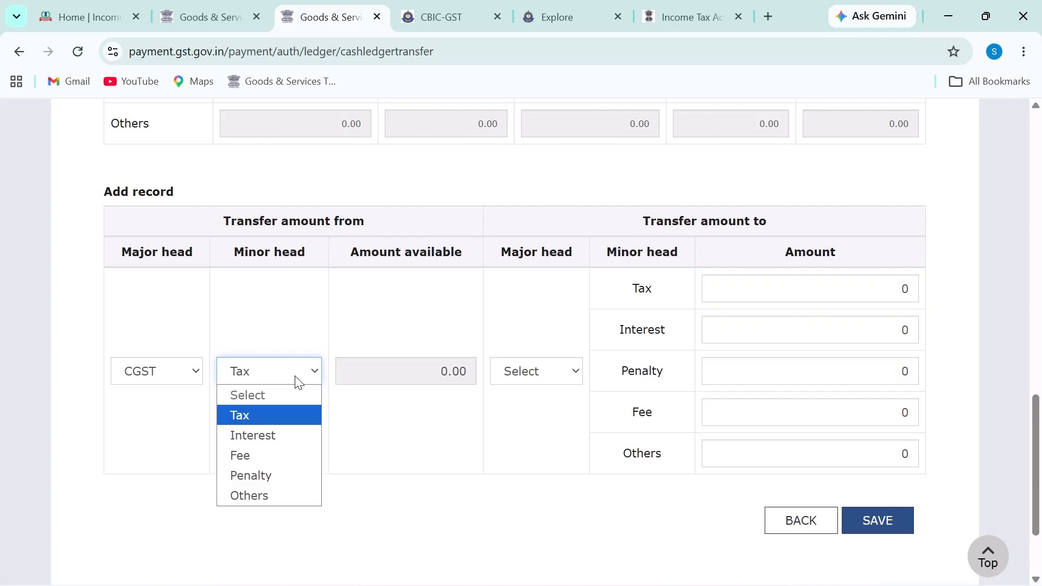
click(399, 376)
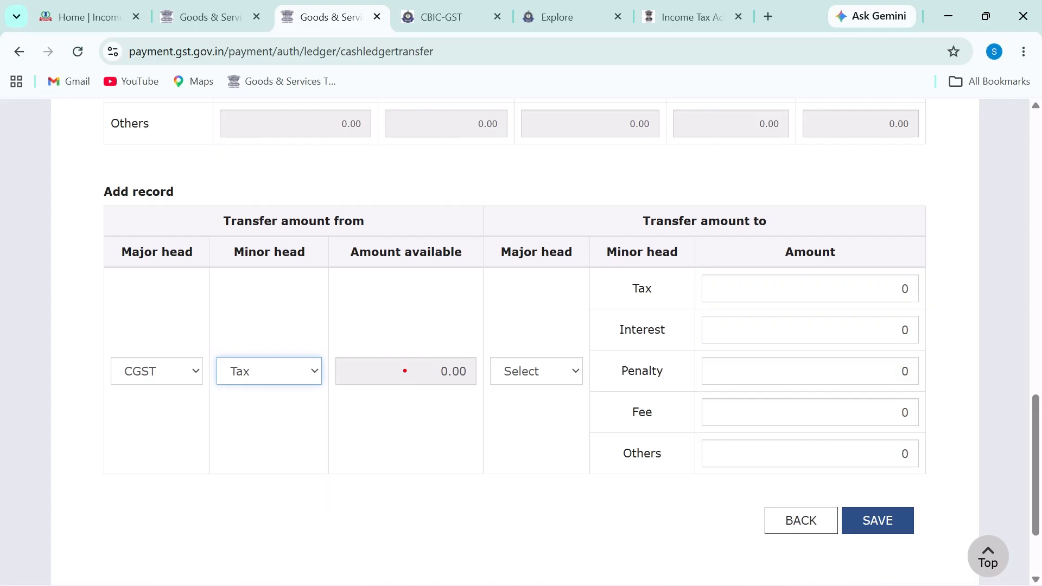
mouse_move(396, 362)
mouse_down()
mouse_move(405, 401)
mouse_move(448, 382)
mouse_up()
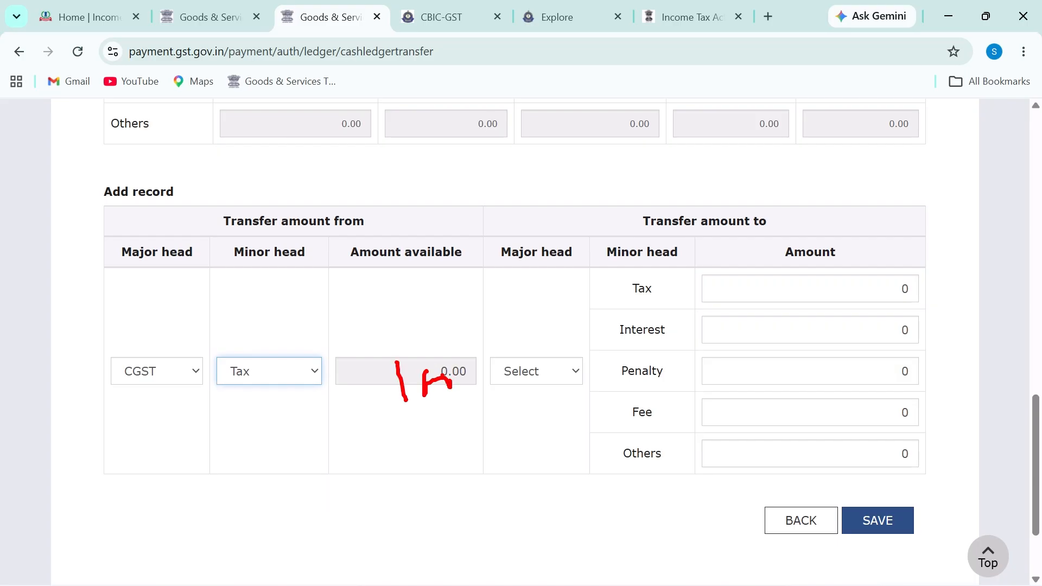
Step: Set the destination to IGST with a Tax amount of 100 and save the record
click(543, 373)
click(568, 418)
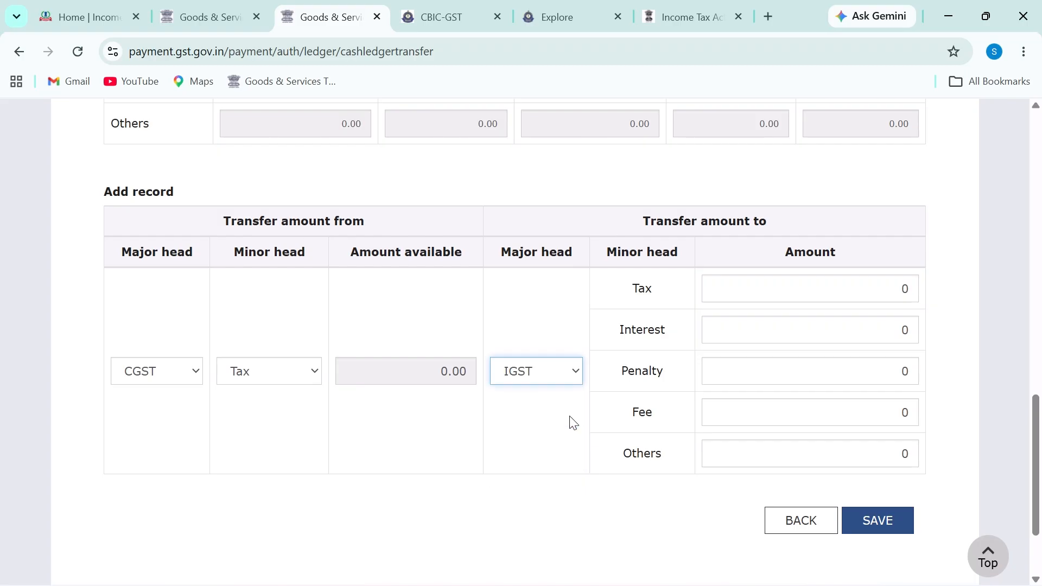
click(895, 288)
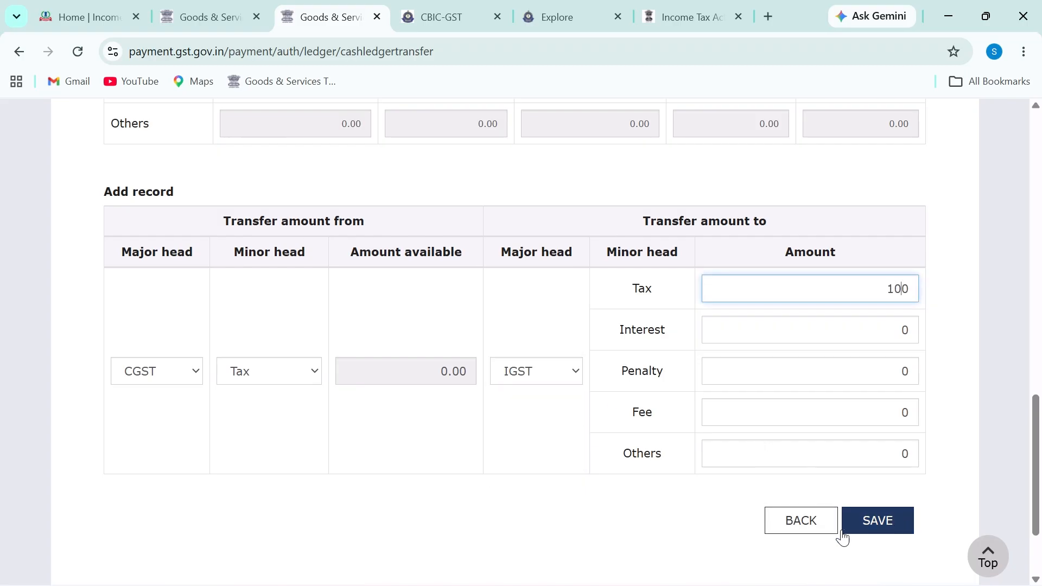
click(894, 530)
Step: Mark the Central tax and Integrated tax balances with the pen, then clear the ink
scroll(1039, 348, up, 3)
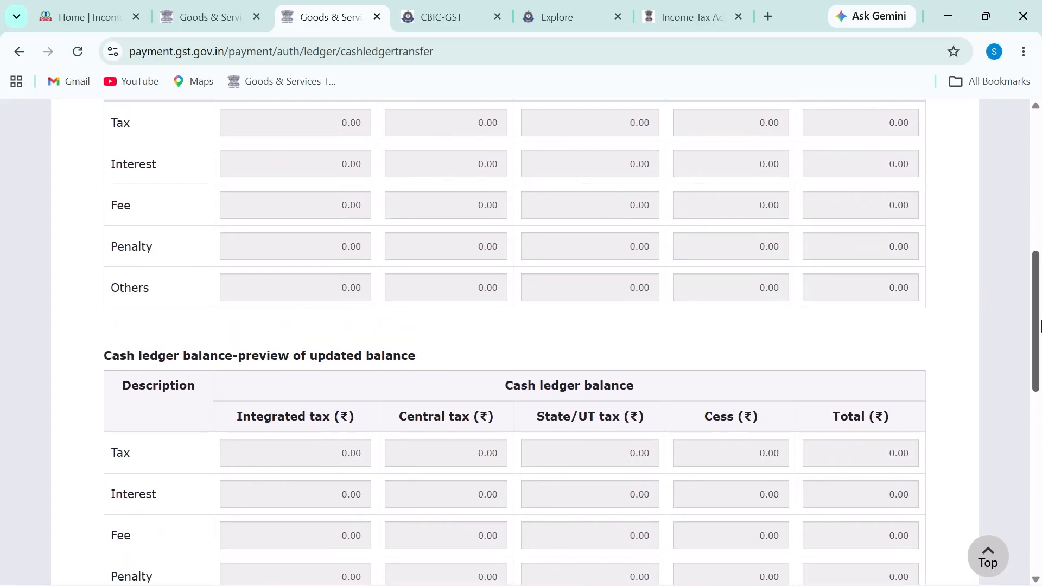
scroll(444, 132, up, 1)
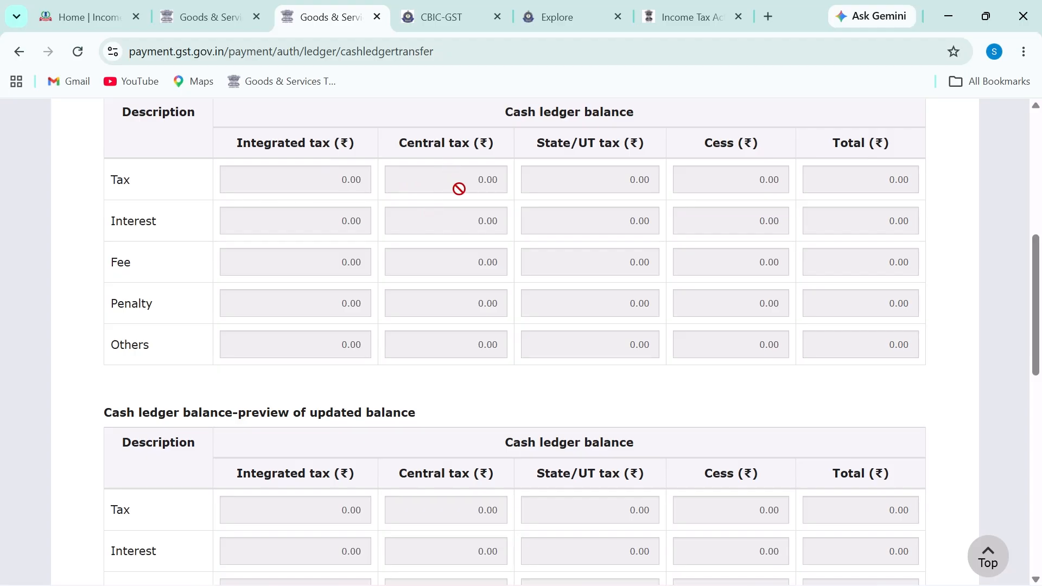
key(ctrl+2)
mouse_move(434, 170)
mouse_down()
mouse_move(444, 204)
mouse_move(487, 198)
mouse_up()
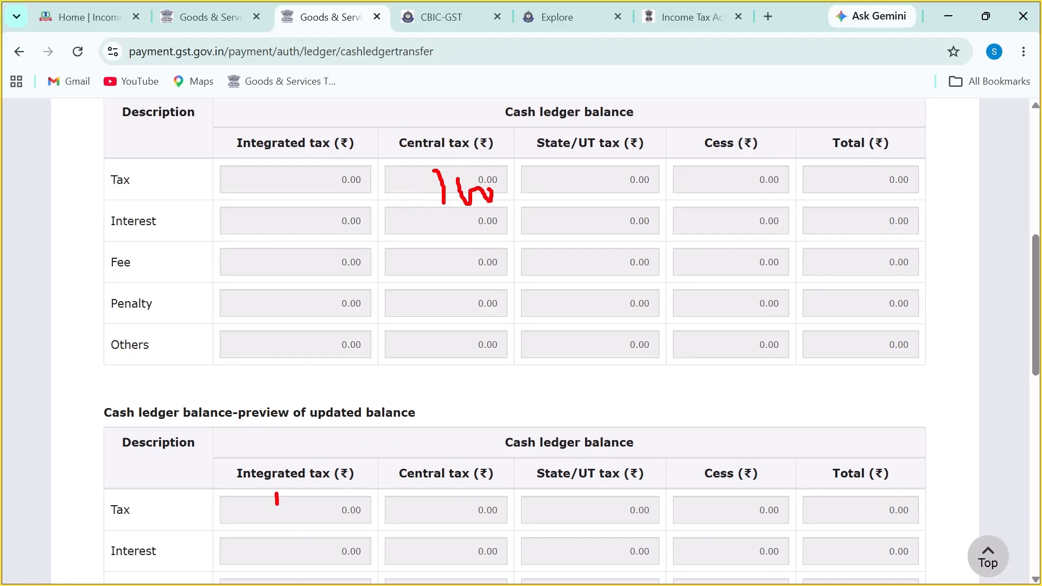
drag(302, 518, 334, 520)
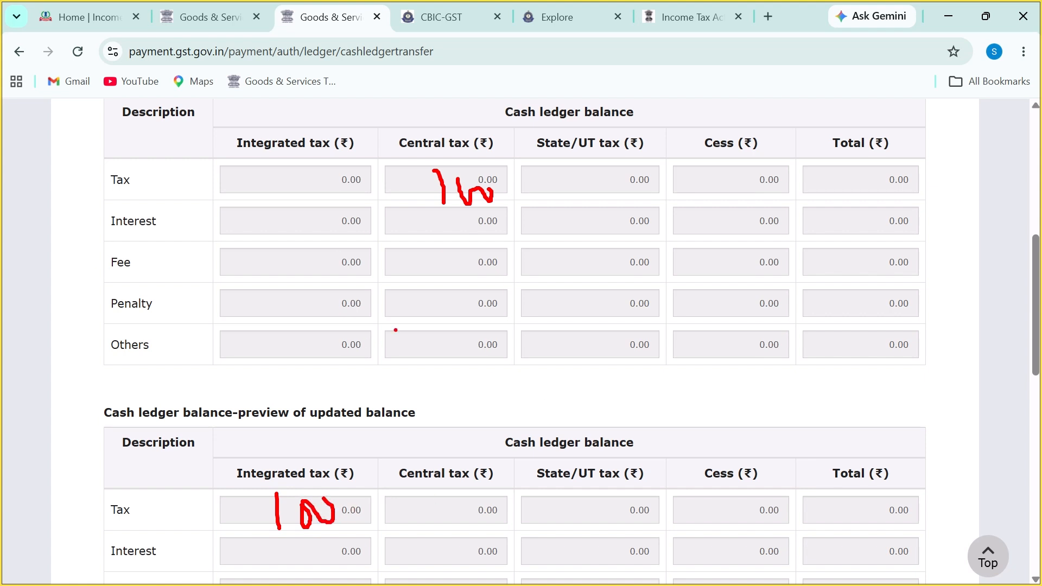
key(Escape)
Step: Go back through the Electronic Cash Ledger page to the GST dashboard
scroll(486, 396, down, 2)
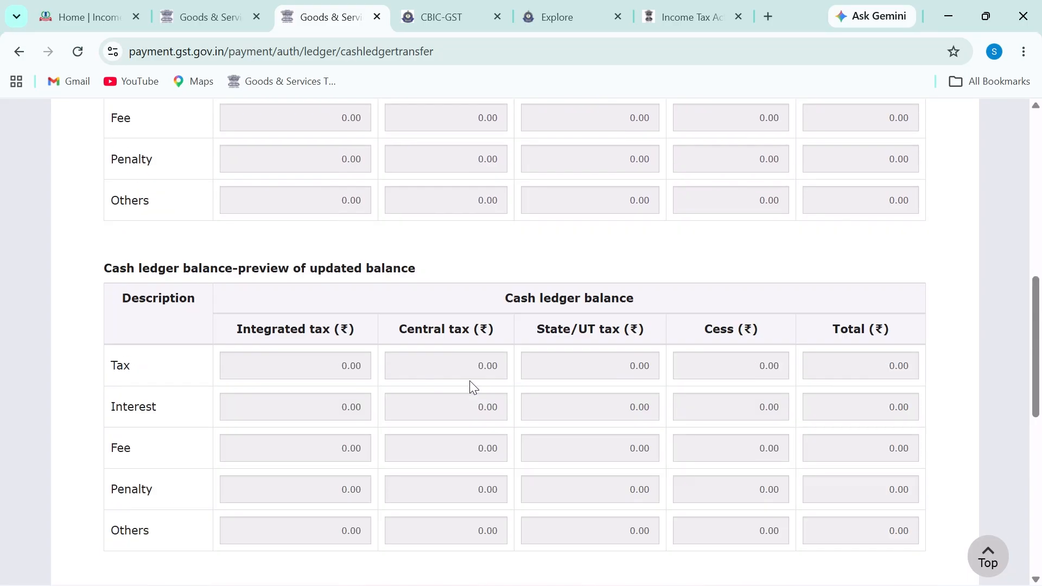
scroll(470, 383, up, 2)
scroll(1035, 293, up, 3)
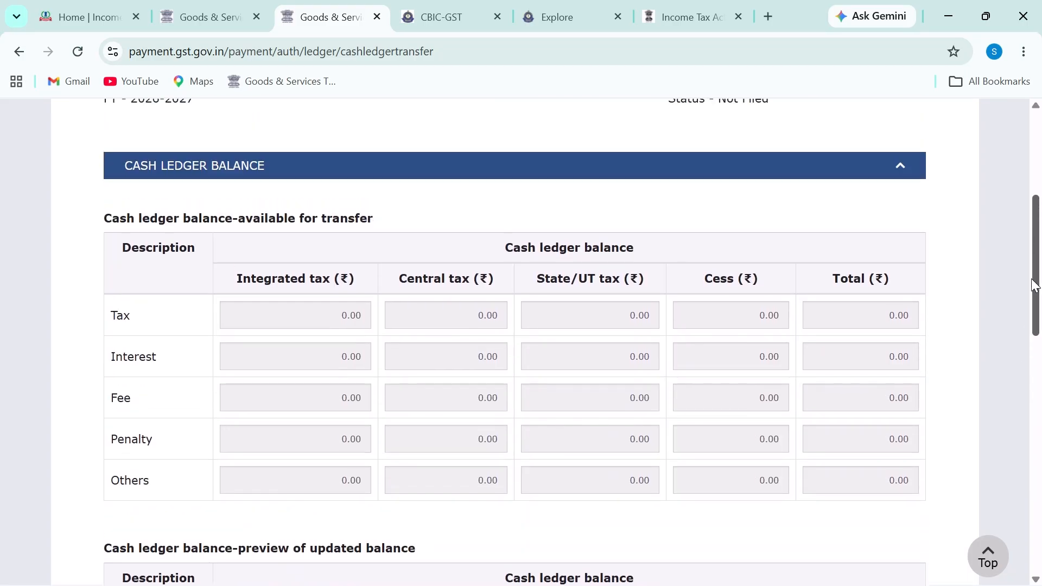
key(alt+Left)
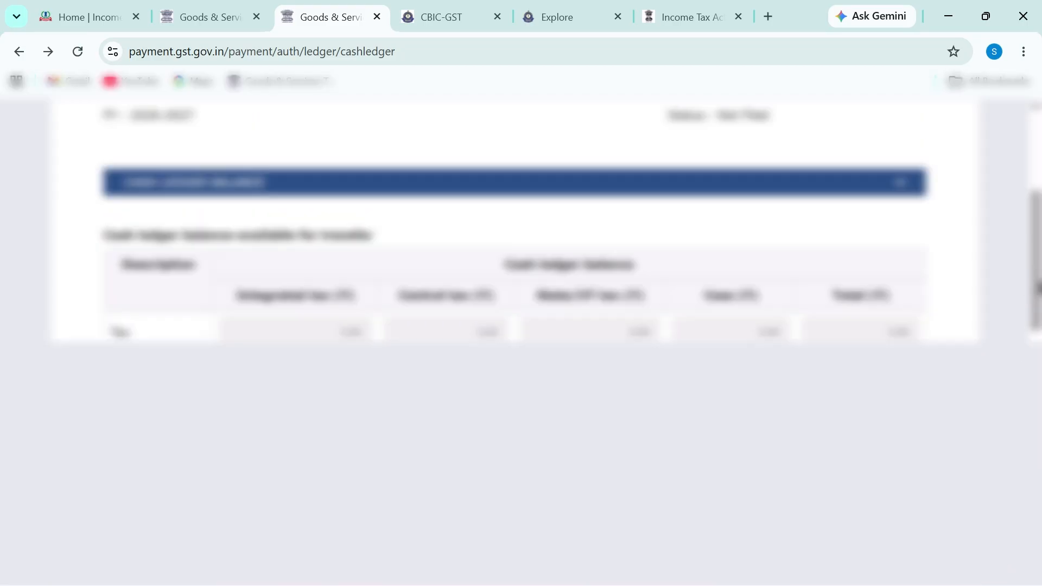
key(alt+Left)
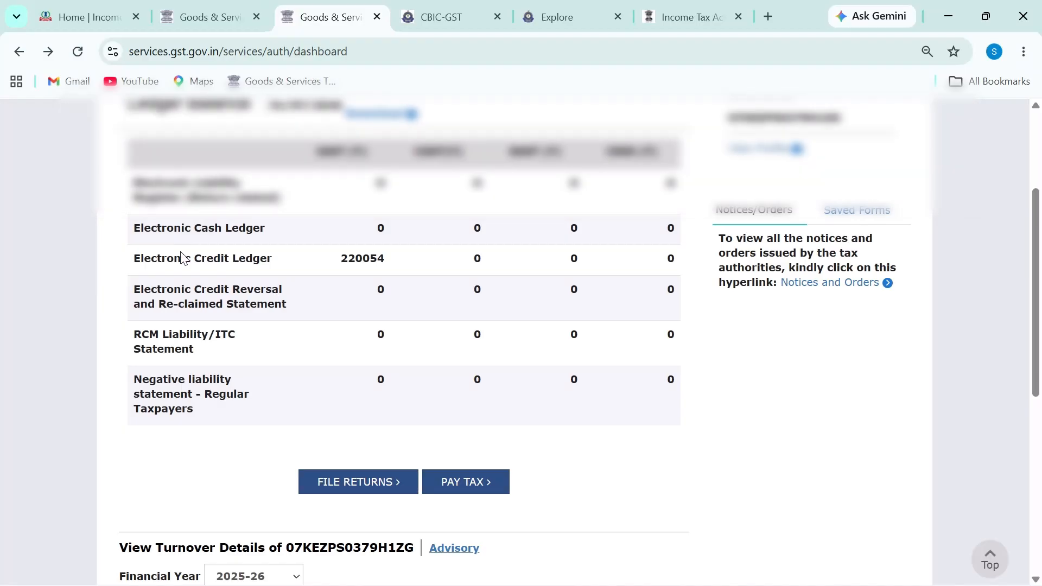
Step: Search returns for FY 2025-26, Quarter 1 (Apr - Jun) and view the filed GSTR-1
drag(185, 229, 333, 213)
click(372, 485)
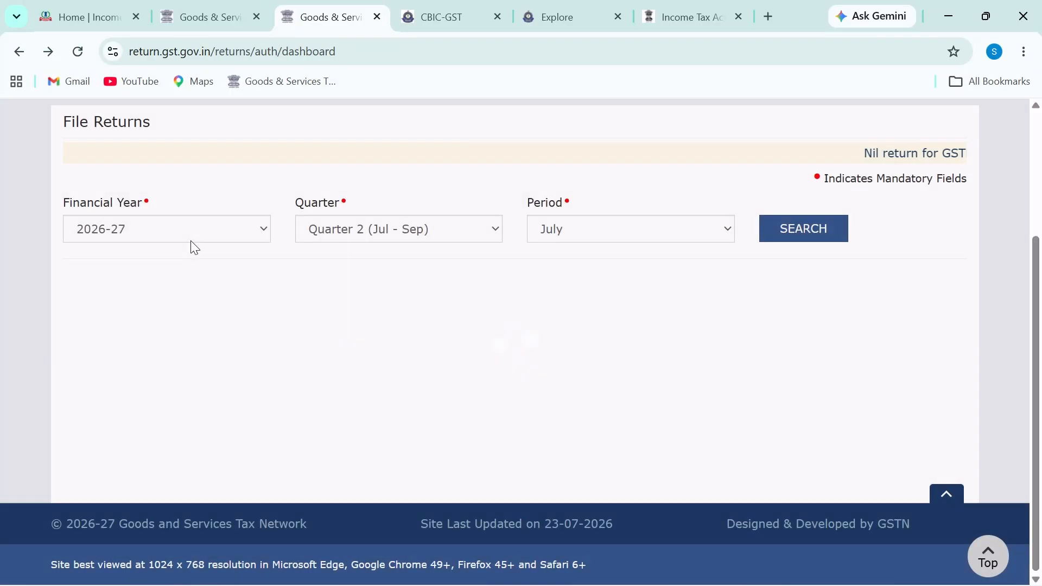
click(192, 237)
click(200, 273)
click(389, 235)
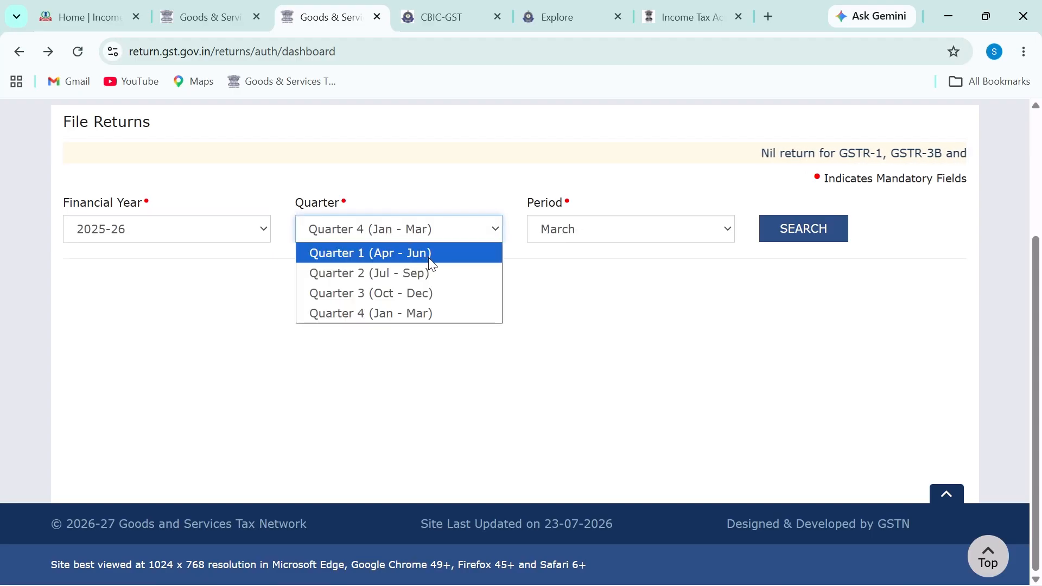
click(380, 254)
click(792, 234)
scroll(427, 331, down, 2)
click(131, 457)
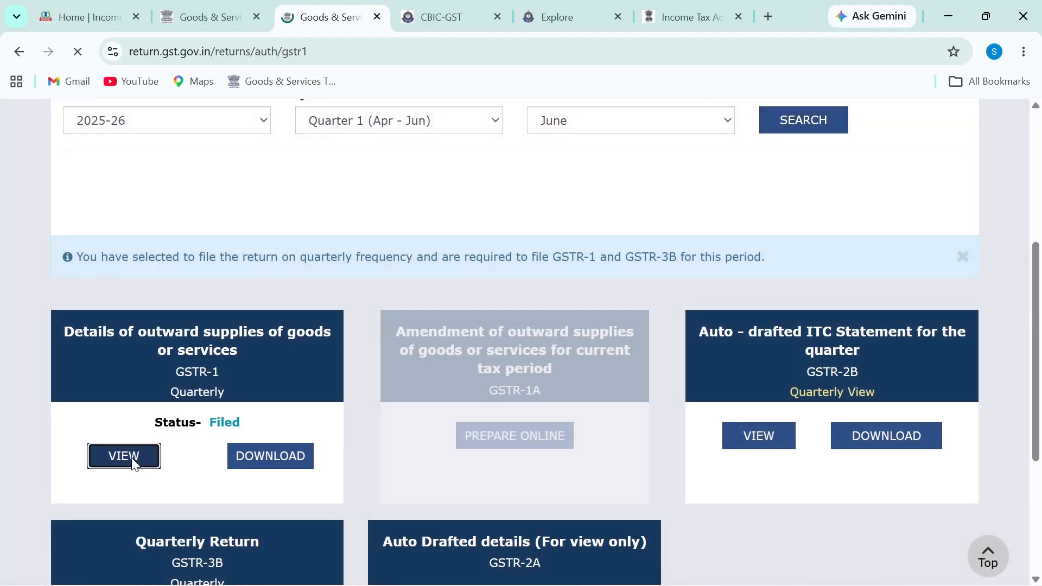
Step: Select the TCS amounts in the GSTR-2X table, then open table 14 for e-commerce supplies
scroll(411, 403, down, 7)
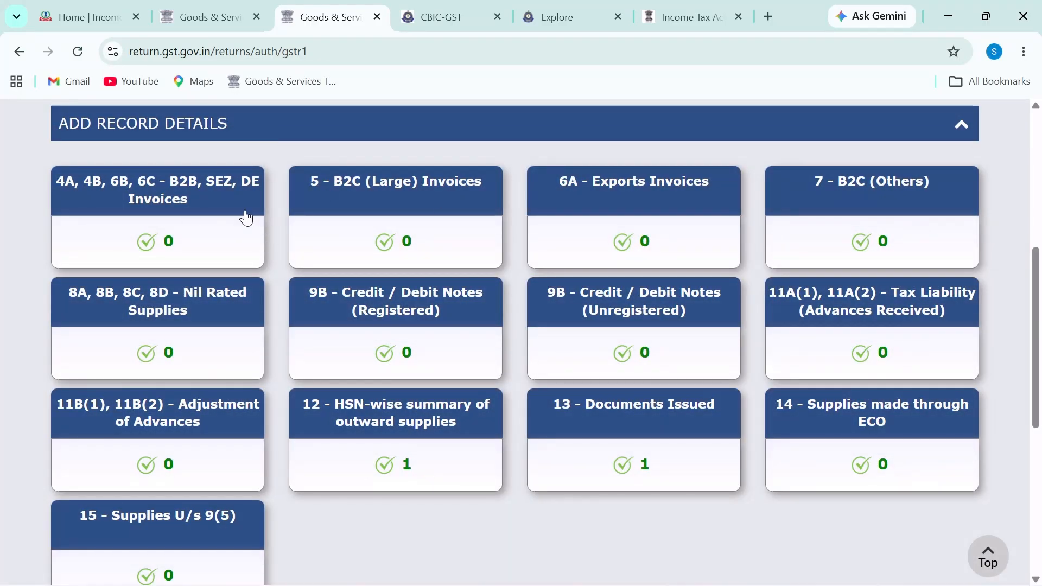
click(209, 17)
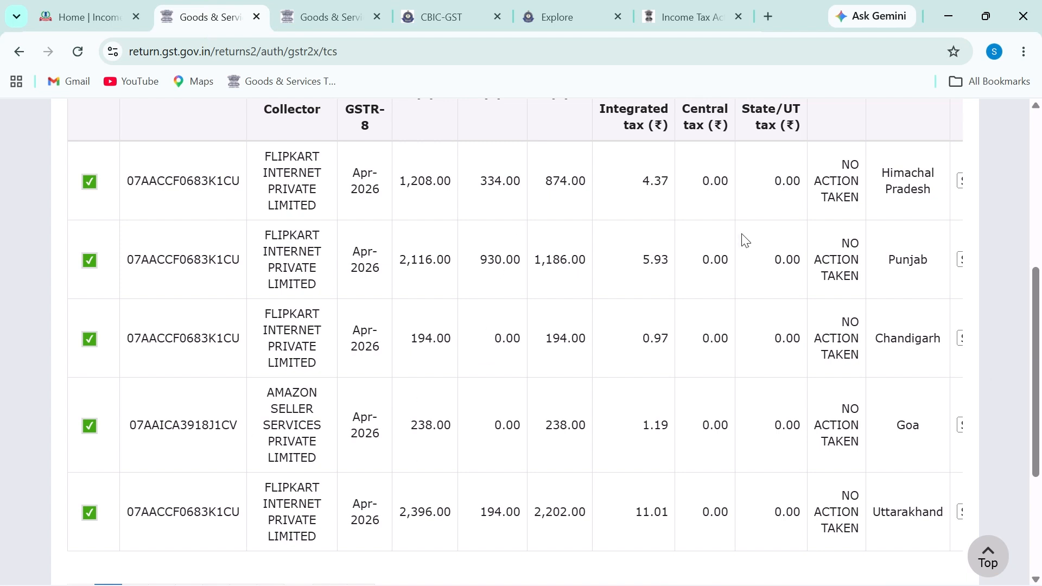
drag(531, 182, 531, 302)
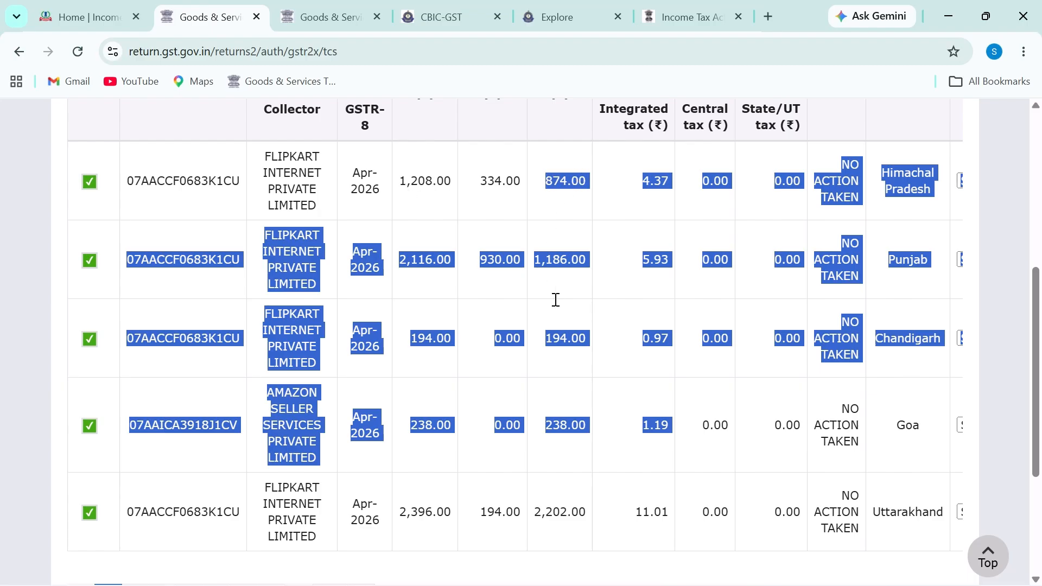
click(337, 8)
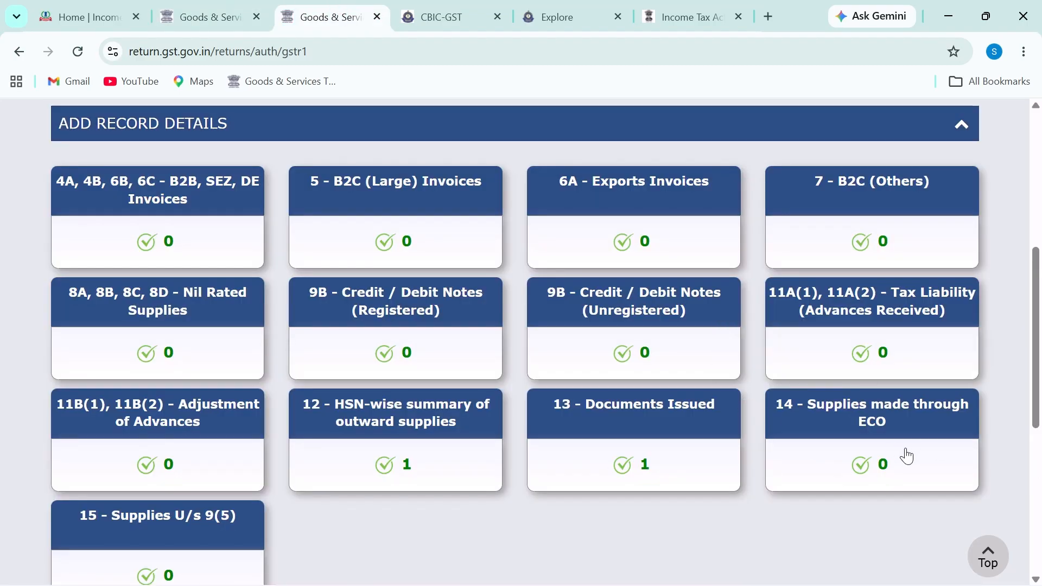
click(858, 428)
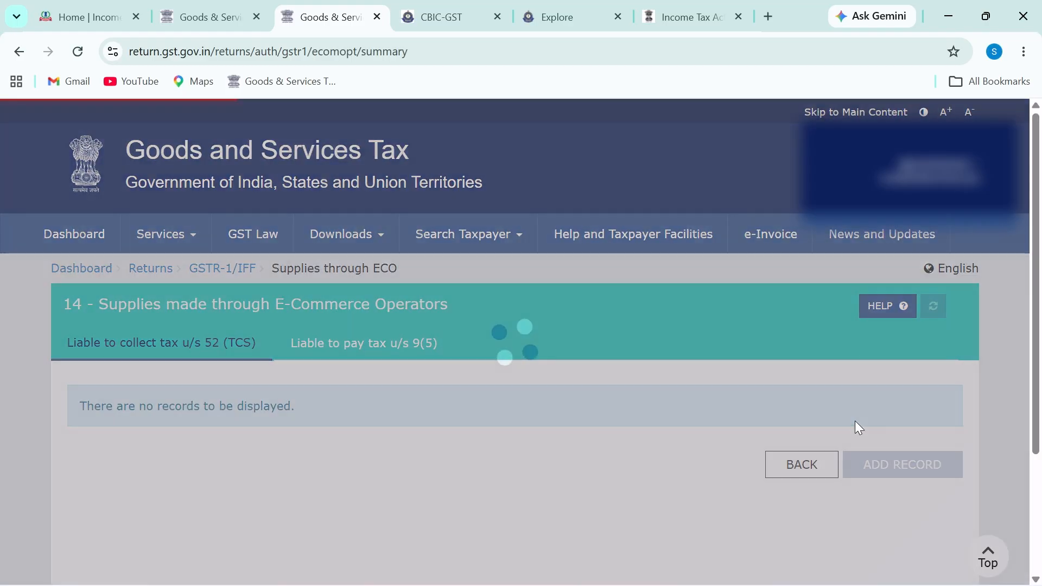
Step: Circle the TCS u/s 52 section and write '3B' beside the no-records message
scroll(444, 422, down, 3)
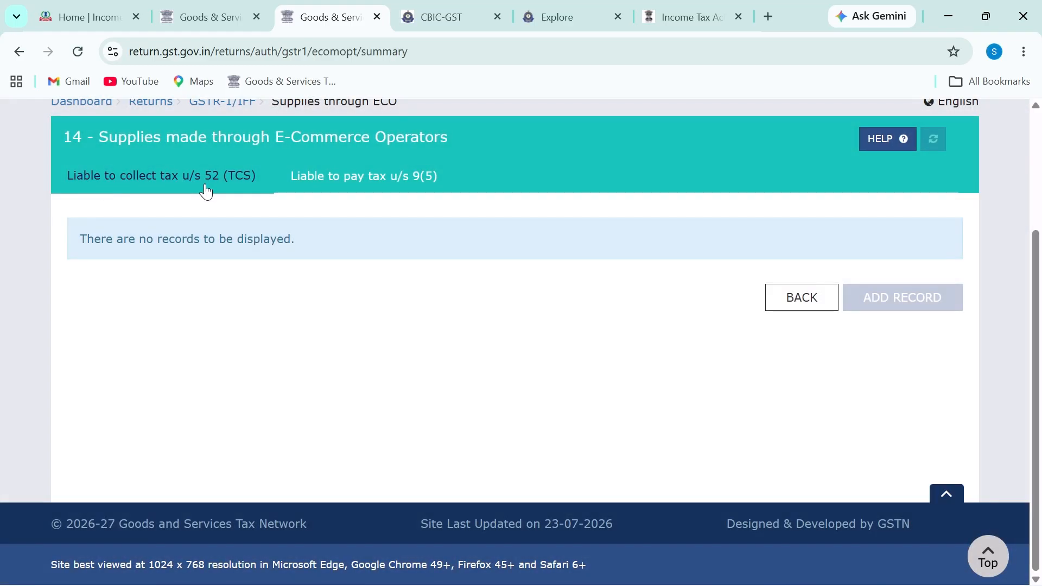
key(ctrl+2)
mouse_move(98, 150)
mouse_down()
mouse_move(68, 217)
mouse_move(238, 209)
mouse_move(271, 176)
mouse_move(133, 155)
mouse_up()
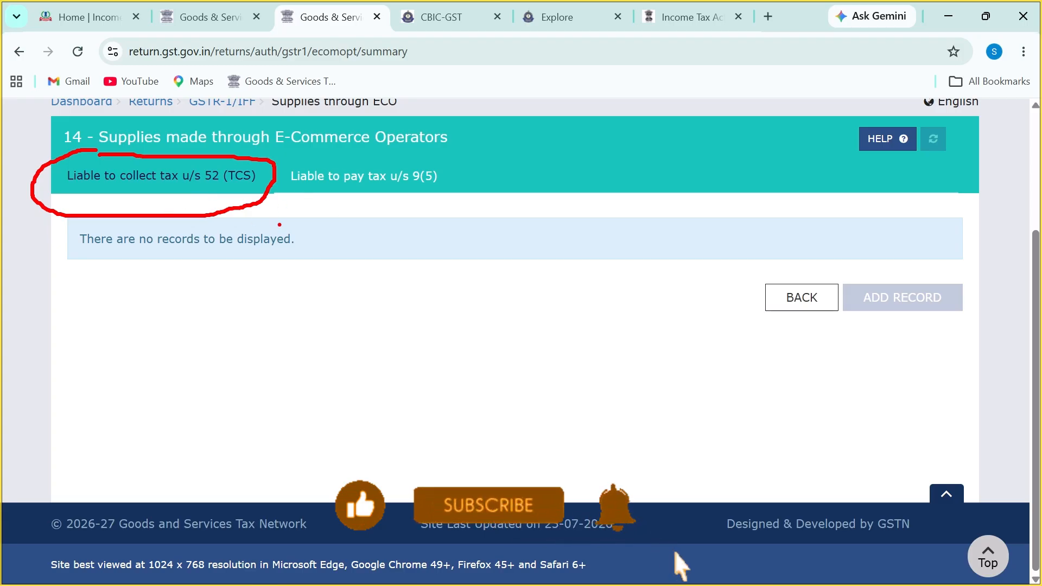
mouse_move(280, 221)
mouse_down()
mouse_move(293, 257)
mouse_move(339, 293)
mouse_up()
drag(353, 239, 354, 297)
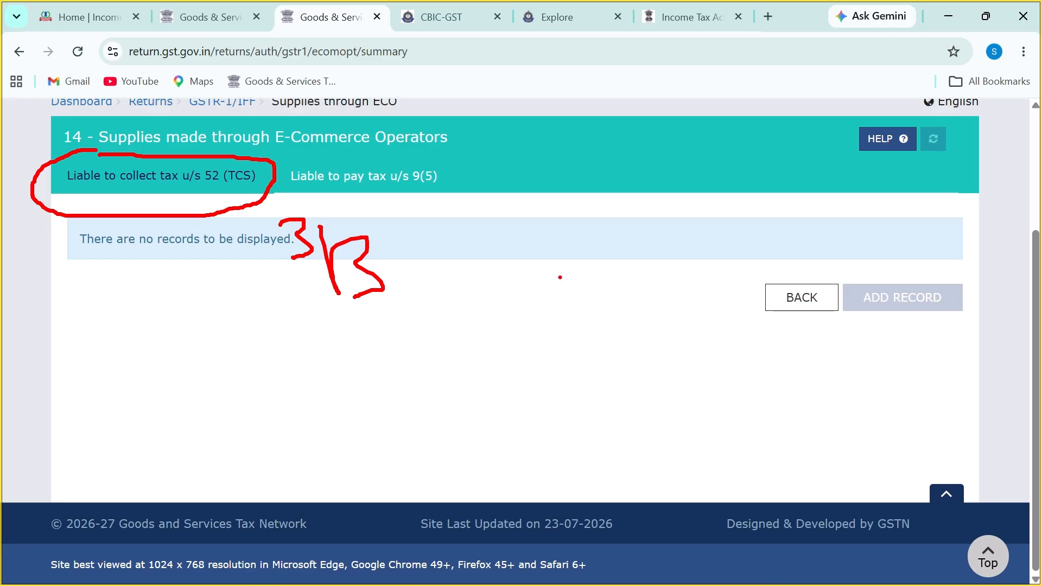
Step: Write and circle 'GR-1' beside 3B, then erase the ink and bring up TallyPrime
drag(583, 233, 616, 297)
mouse_move(632, 256)
mouse_down()
mouse_move(642, 319)
mouse_move(656, 298)
mouse_move(682, 305)
mouse_up()
mouse_move(685, 295)
mouse_down()
mouse_move(708, 289)
mouse_move(744, 321)
mouse_up()
click(745, 298)
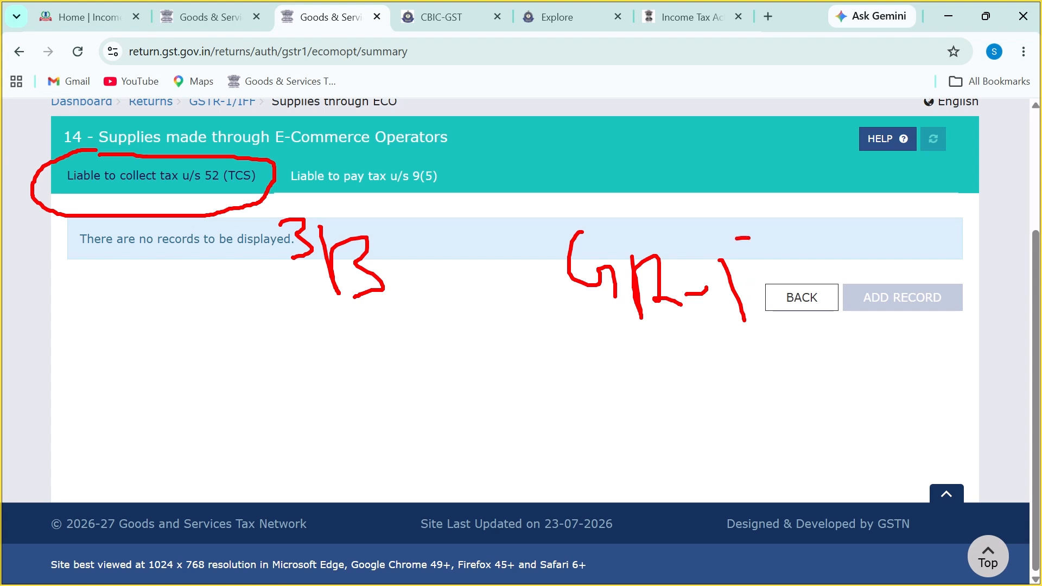
mouse_move(735, 238)
mouse_down()
mouse_move(804, 325)
mouse_move(578, 197)
mouse_move(573, 350)
mouse_move(728, 343)
mouse_up()
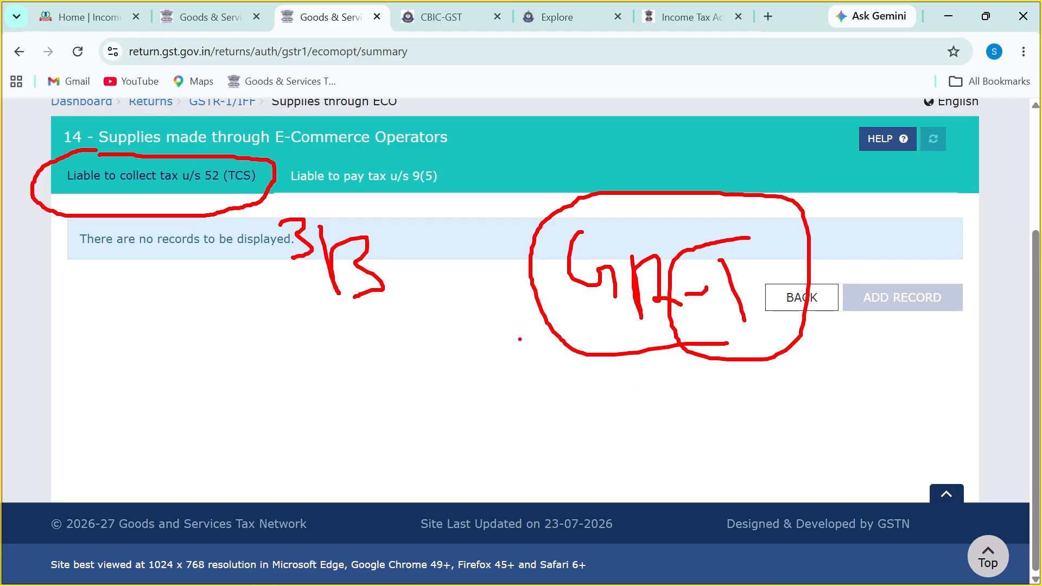
key(Escape)
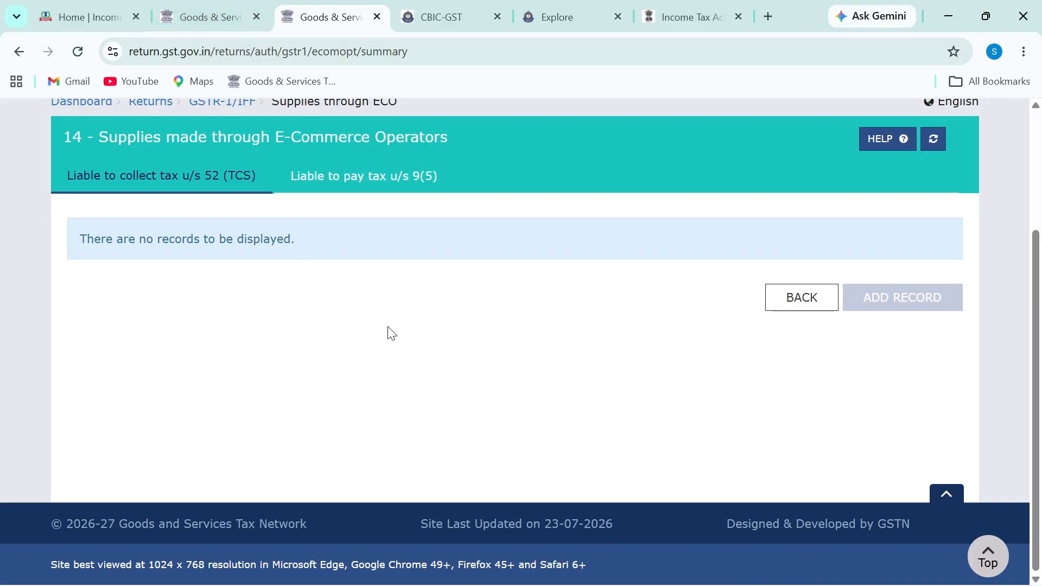
key(alt+Tab)
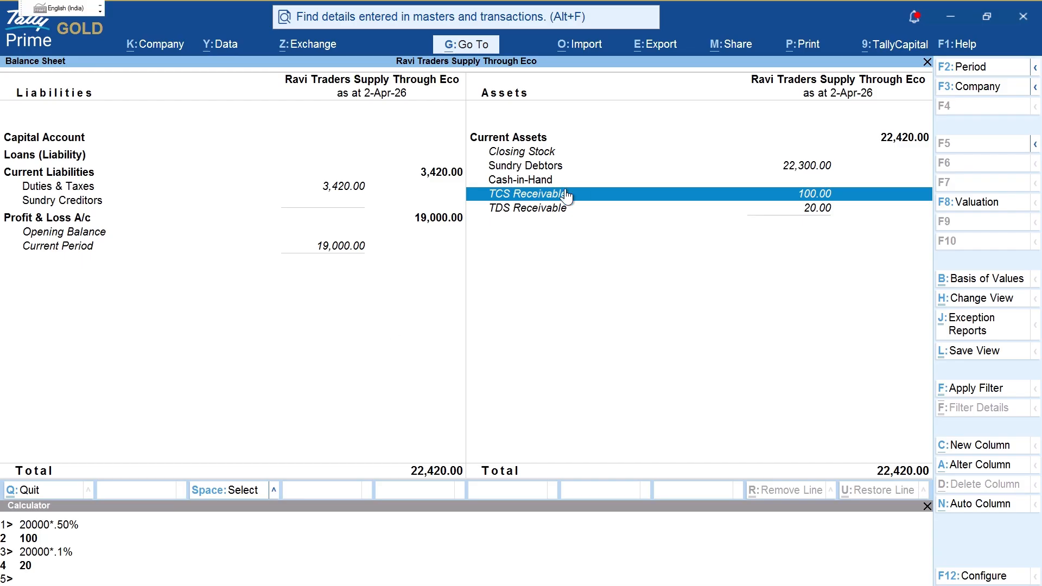
Step: Review the GSTR-2X TCS credits table in the browser
key(alt+Tab)
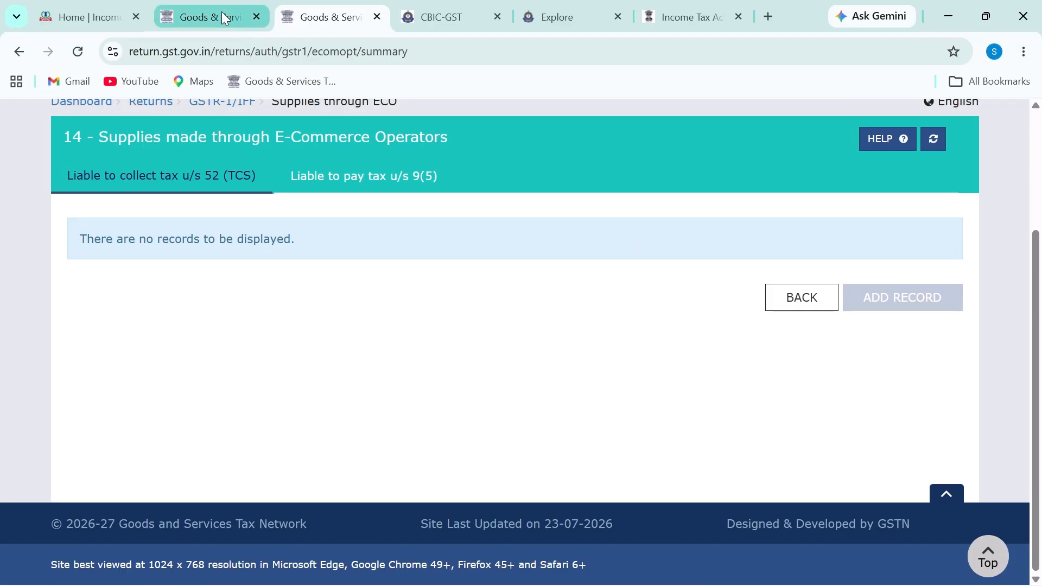
click(222, 13)
click(358, 225)
scroll(467, 321, down, 1)
scroll(465, 372, up, 1)
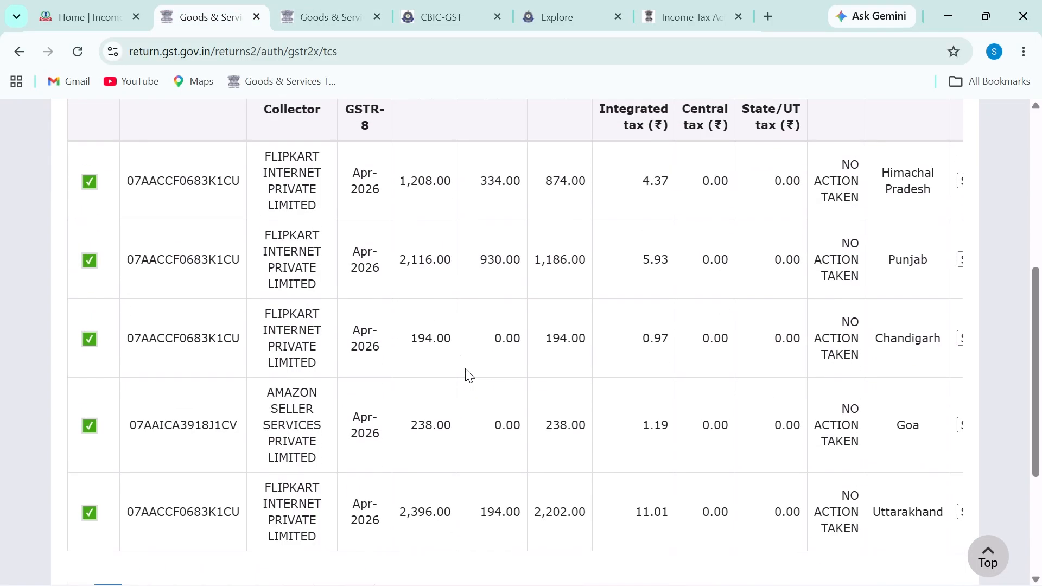
Step: Reopen TallyPrime's Balance Sheet and draw an arrow to the 100.00 TCS Receivable
key(alt+Tab)
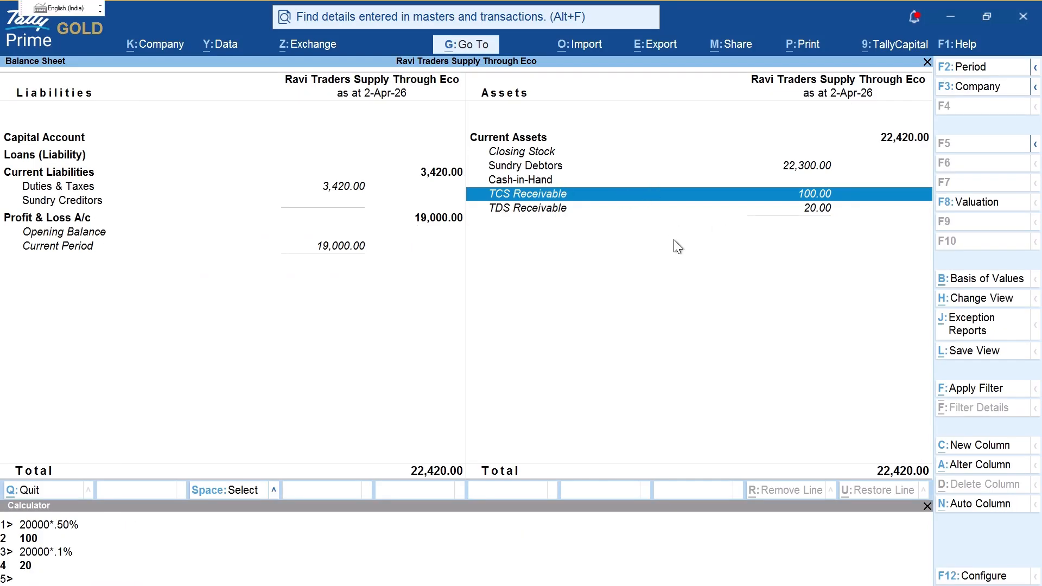
key(Escape)
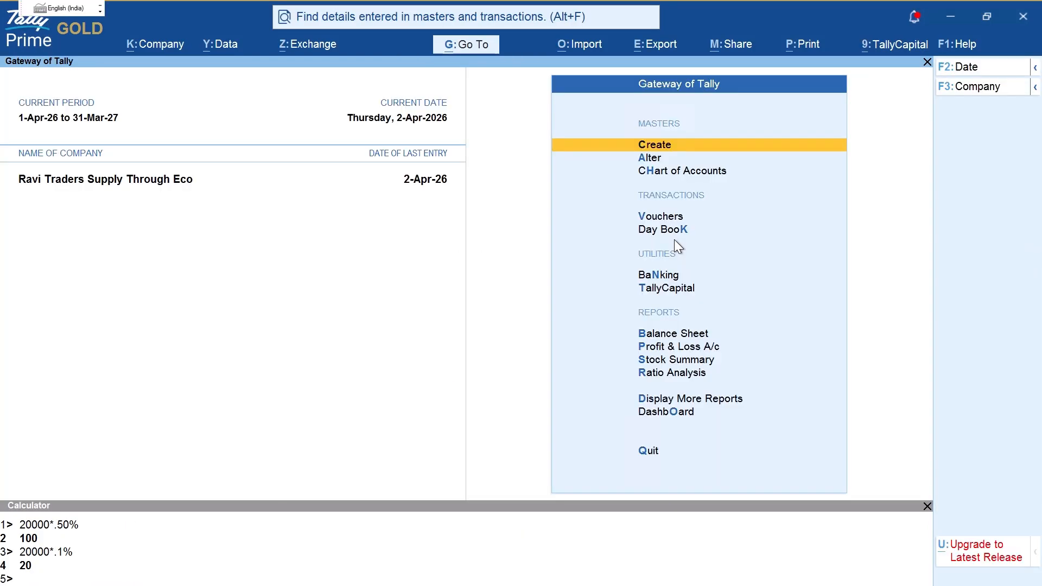
key(b)
key(ctrl)
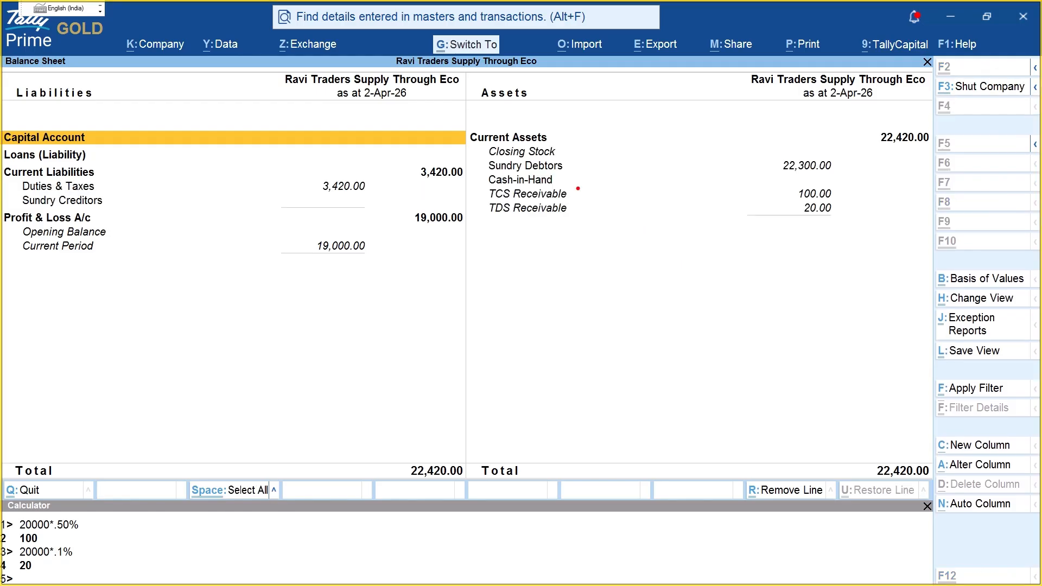
drag(578, 193, 790, 194)
Step: Start a new Journal voucher in TallyPrime, then return to the GST Portal dashboard
key(Escape)
key(Escape)
key(Escape)
key(Escape)
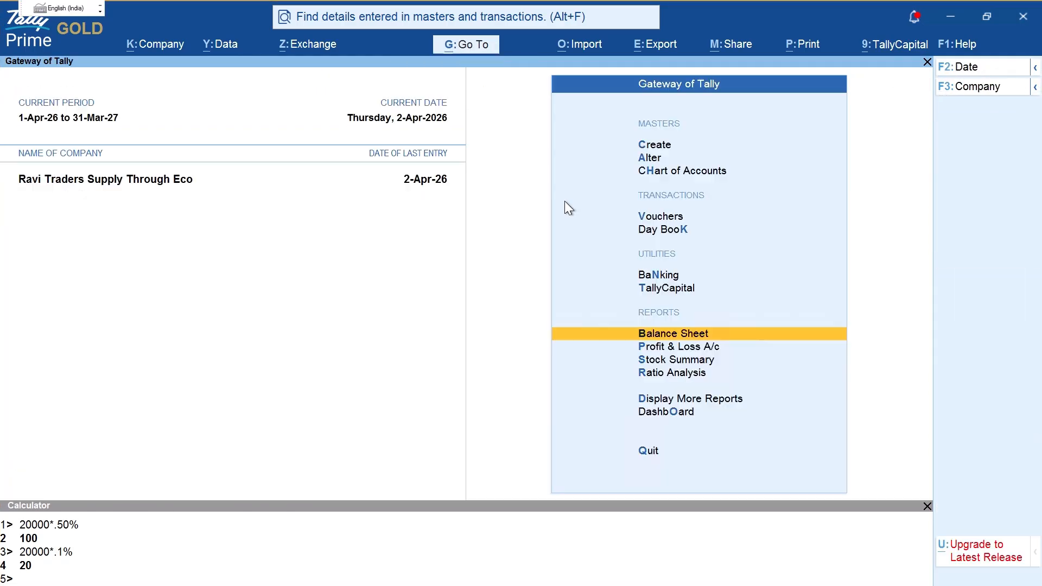
key(v)
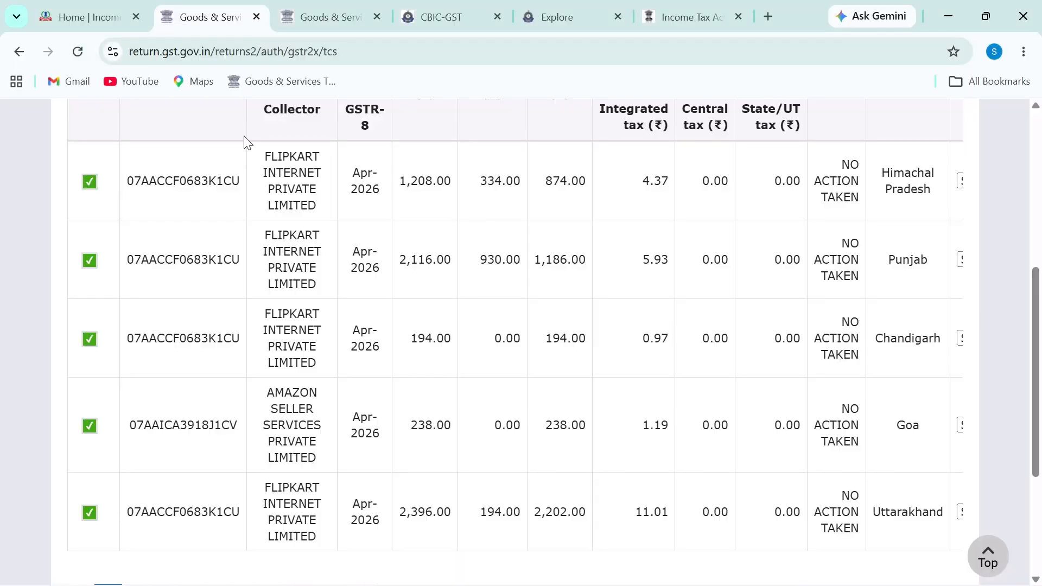
click(345, 10)
scroll(261, 217, up, 3)
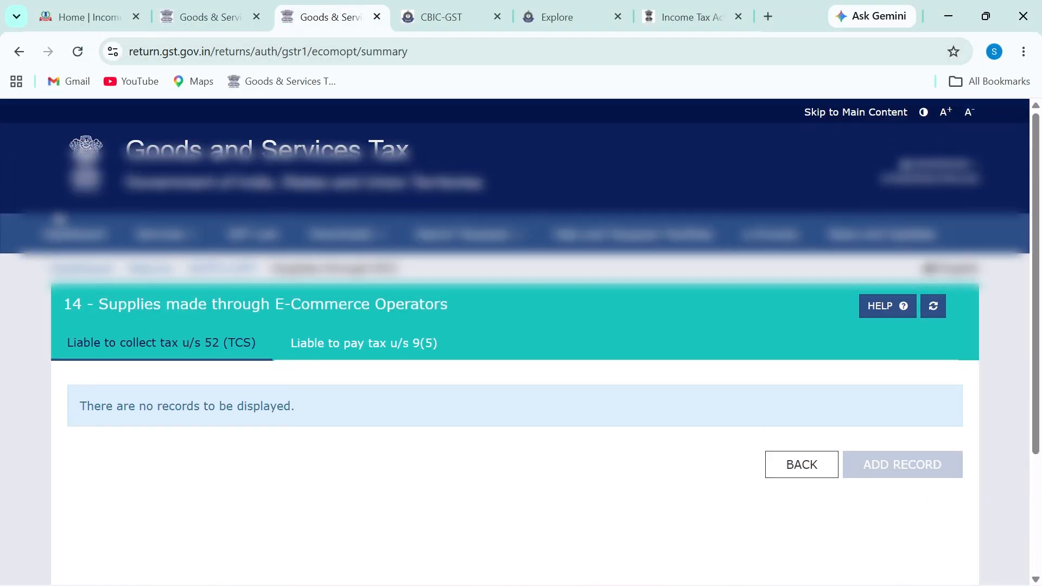
click(65, 234)
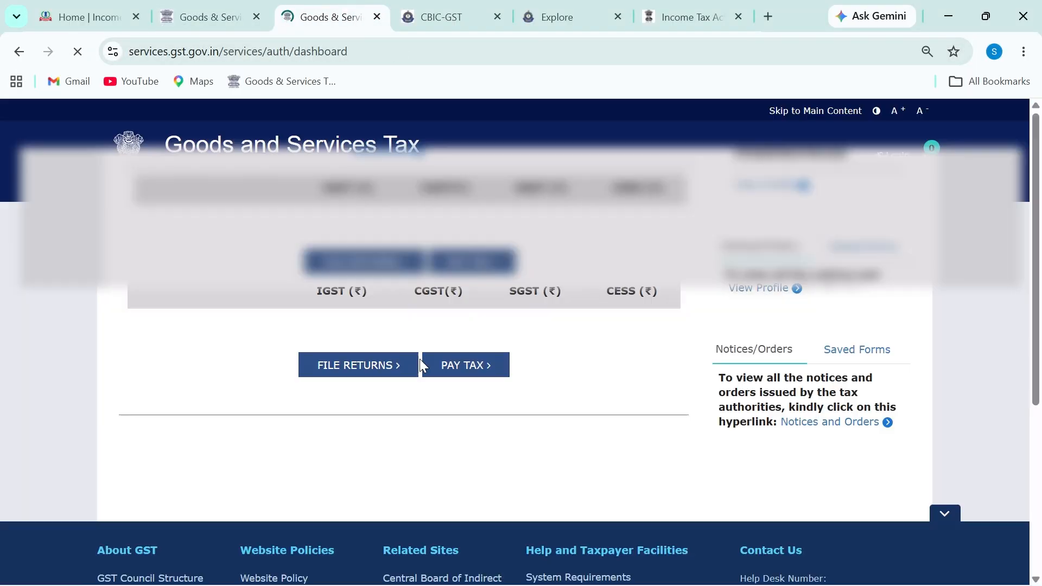
Step: Box the Electronic Cash Ledger row and mark its IGST balance, then erase the ink
scroll(420, 354, down, 4)
scroll(425, 353, down, 2)
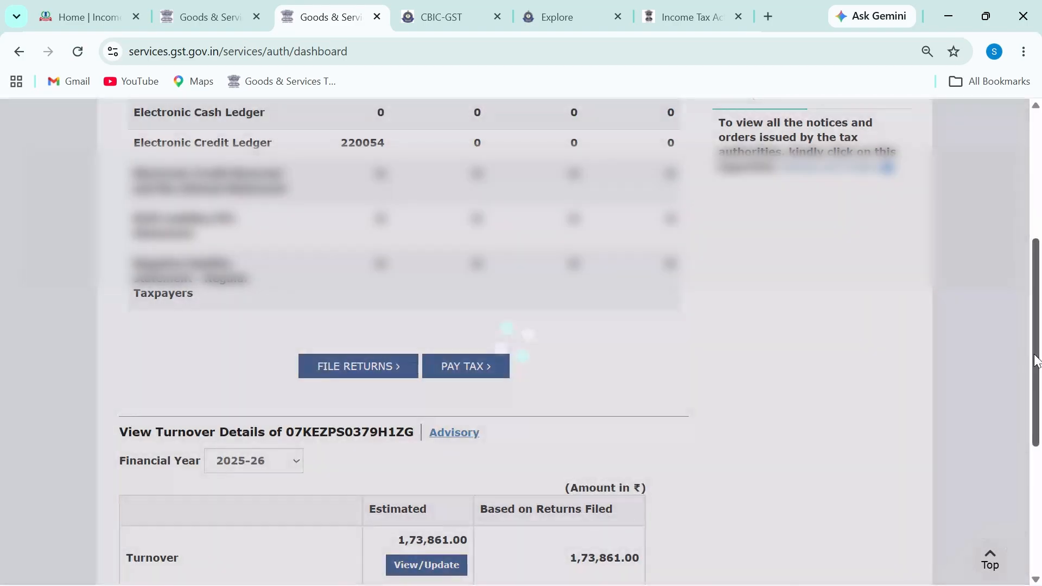
drag(1036, 355, 1040, 339)
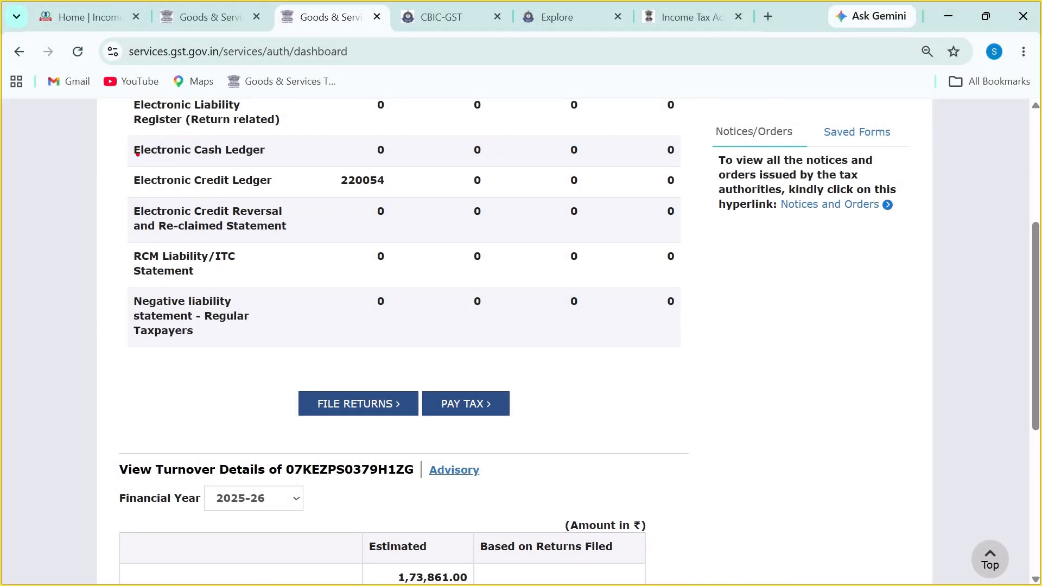
mouse_move(123, 135)
mouse_down()
mouse_move(354, 160)
mouse_move(723, 166)
mouse_up()
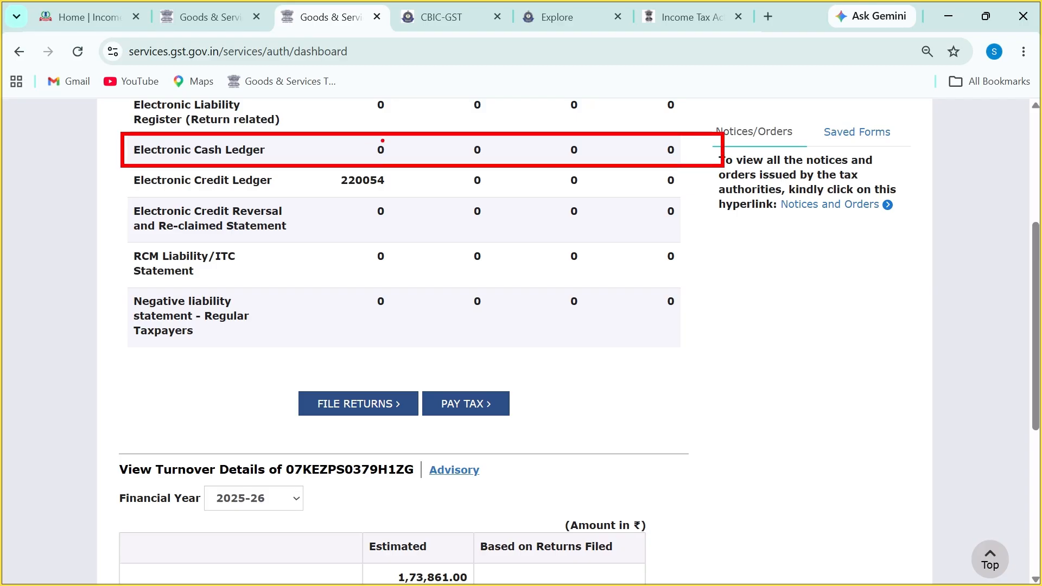
mouse_move(382, 139)
mouse_down()
mouse_move(376, 156)
mouse_move(392, 161)
mouse_move(409, 140)
mouse_up()
key(Escape)
Step: Write 56 on the cash ledger row, underline the IGST, CGST and SGST headings, and box the row
scroll(693, 279, up, 2)
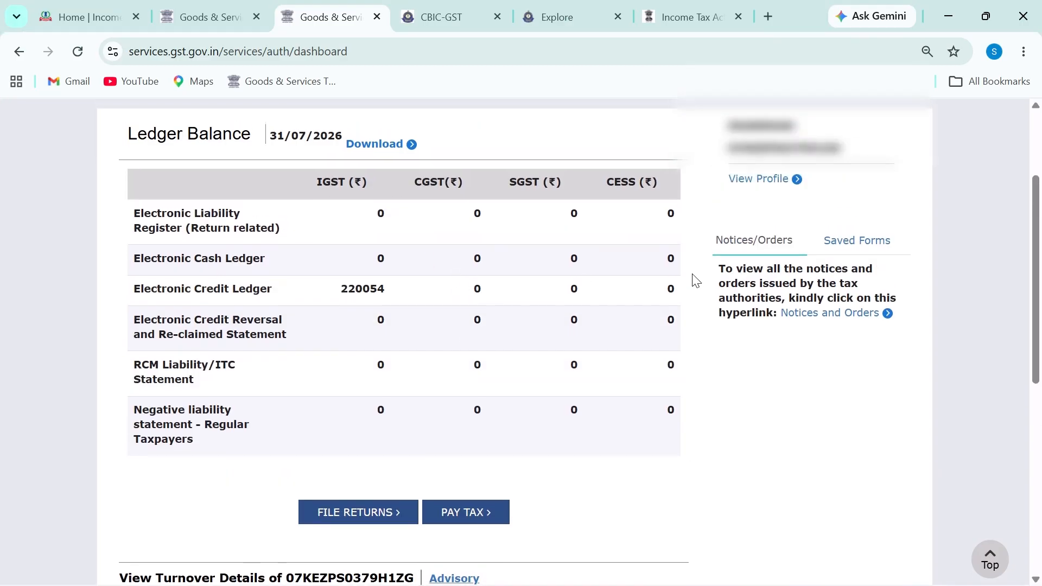
scroll(882, 282, down, 1)
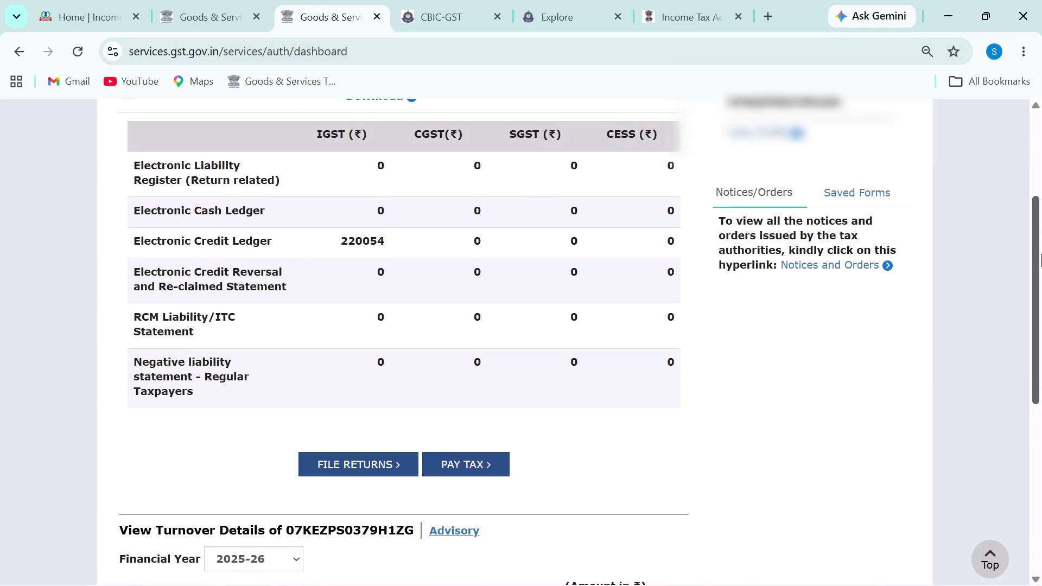
mouse_move(364, 202)
mouse_down()
mouse_move(364, 214)
mouse_move(380, 218)
mouse_move(397, 190)
mouse_up()
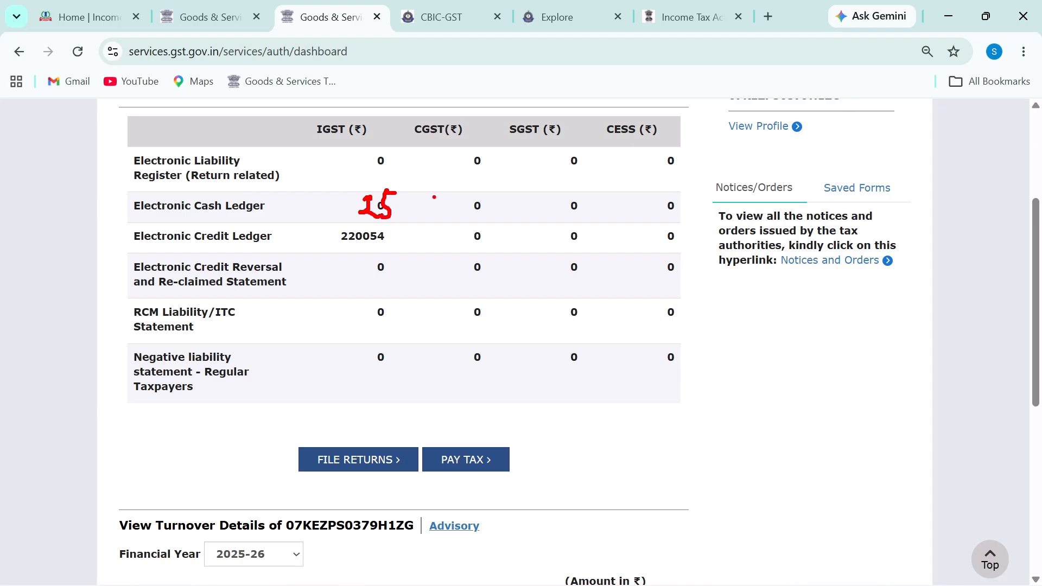
mouse_move(478, 191)
mouse_down()
mouse_move(467, 219)
mouse_move(490, 194)
mouse_move(487, 221)
mouse_move(491, 211)
mouse_move(562, 220)
mouse_move(570, 196)
mouse_up()
drag(523, 138, 536, 140)
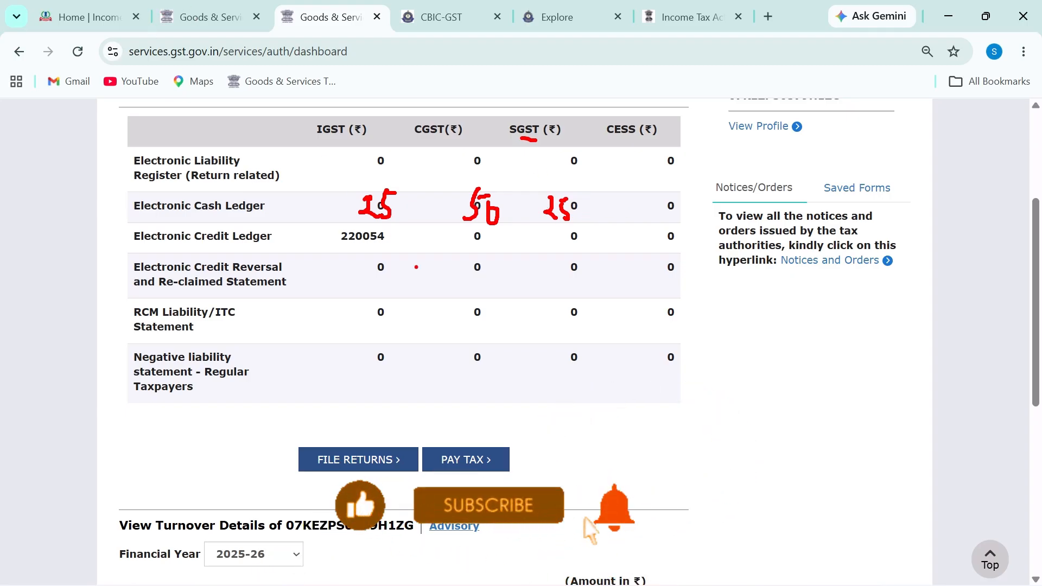
drag(316, 133, 473, 137)
drag(459, 223, 500, 222)
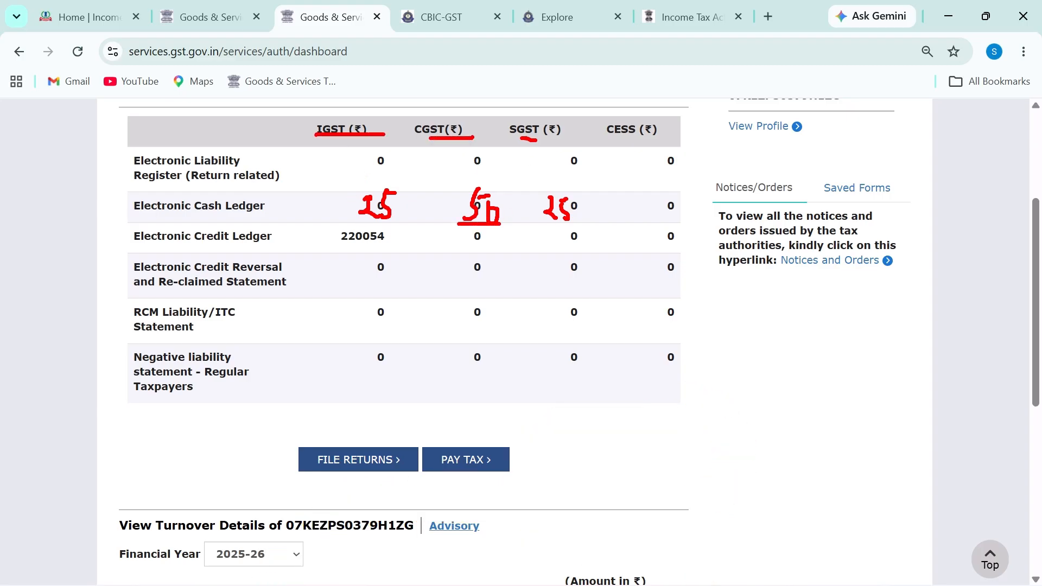
drag(521, 143, 558, 146)
mouse_move(120, 193)
mouse_down()
mouse_move(176, 220)
mouse_move(651, 241)
mouse_move(693, 239)
mouse_move(691, 228)
mouse_up()
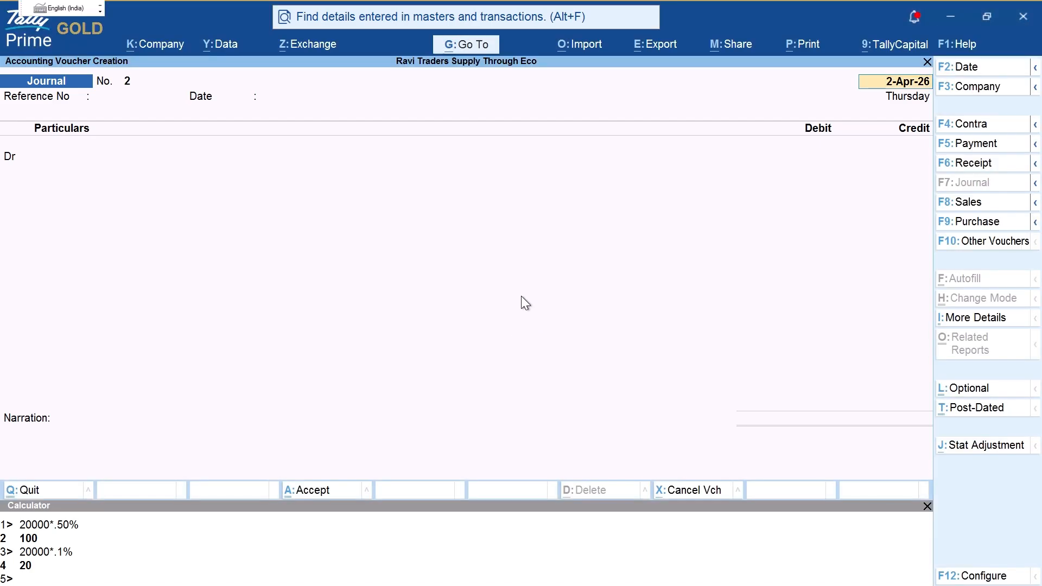
Step: Create a CGST CASH LEDGER under Duties & Taxes (GST, CGST) and debit it 50
key(Return)
key(Return)
key(Return)
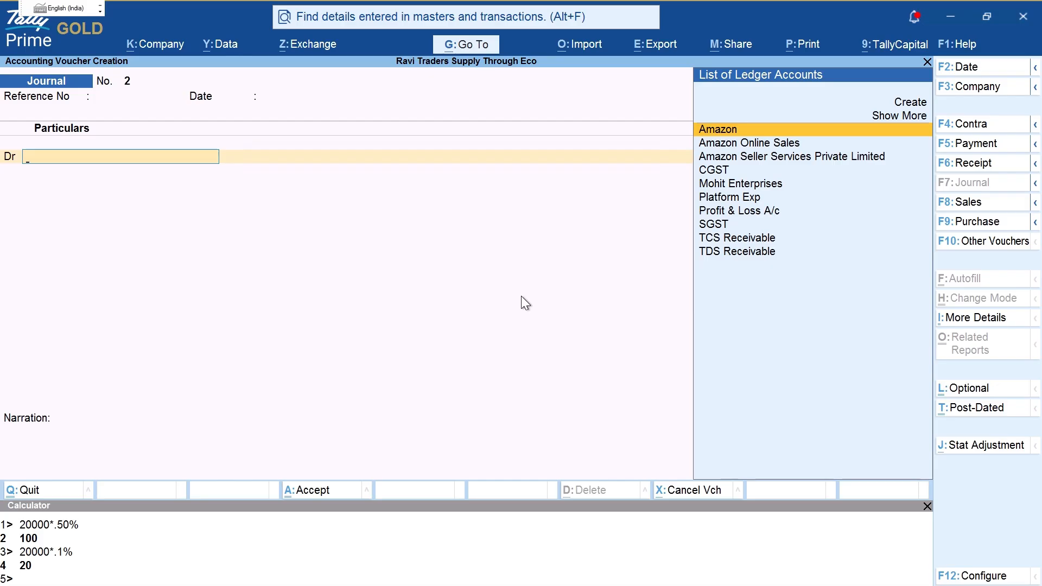
key(alt)
key(alt+c)
text(Cgst)
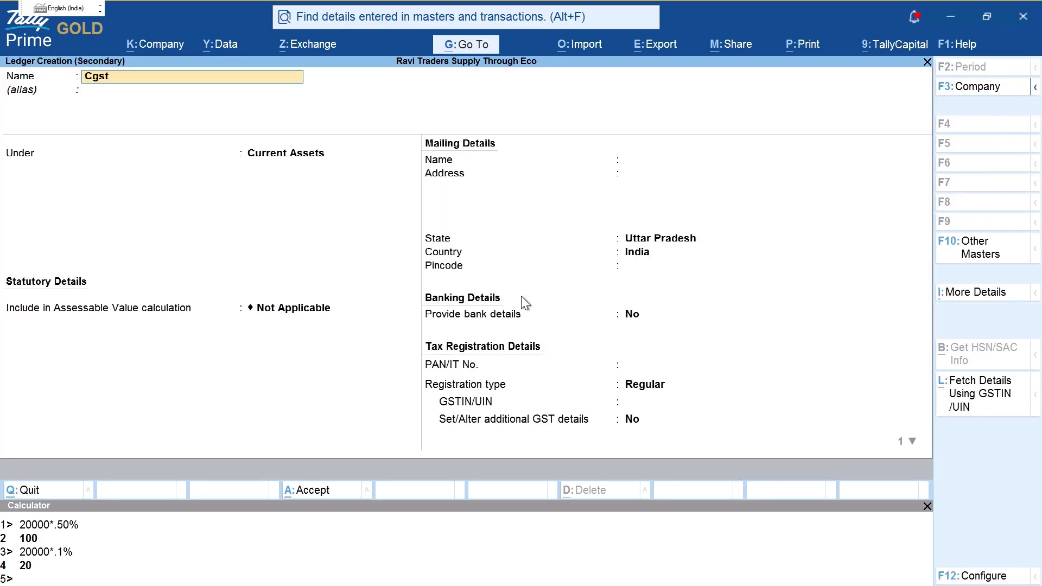
key(BackSpace)
key(BackSpace)
key(BackSpace)
text(GST CASH LEDGER)
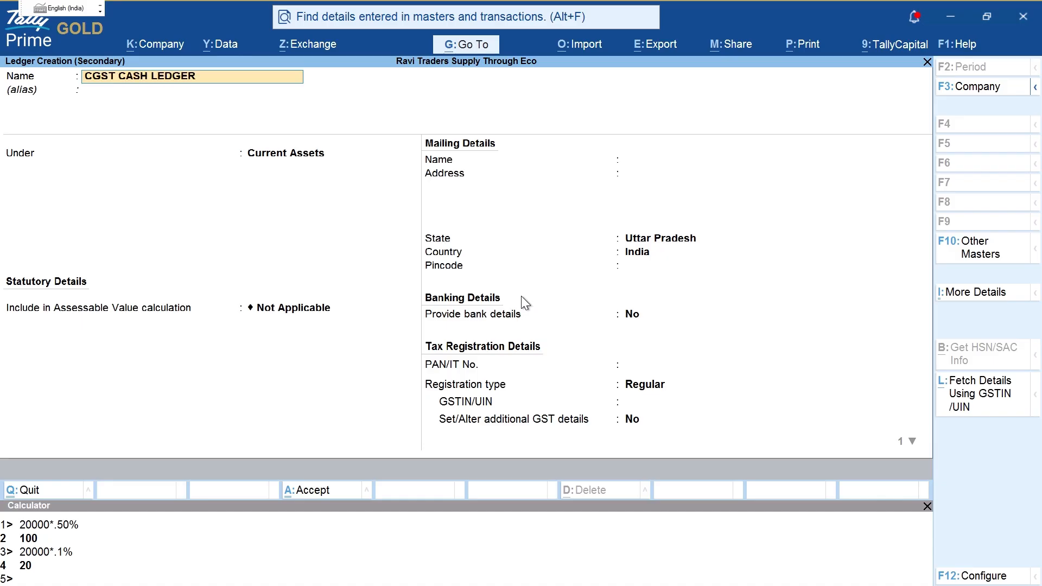
key(Return)
text(DU)
key(Return)
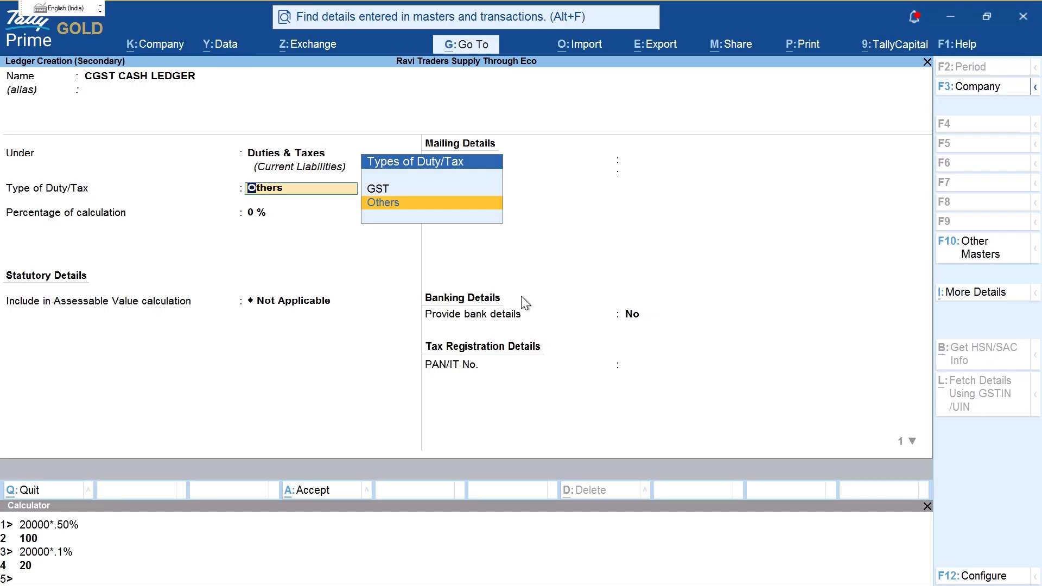
key(Up)
key(Return)
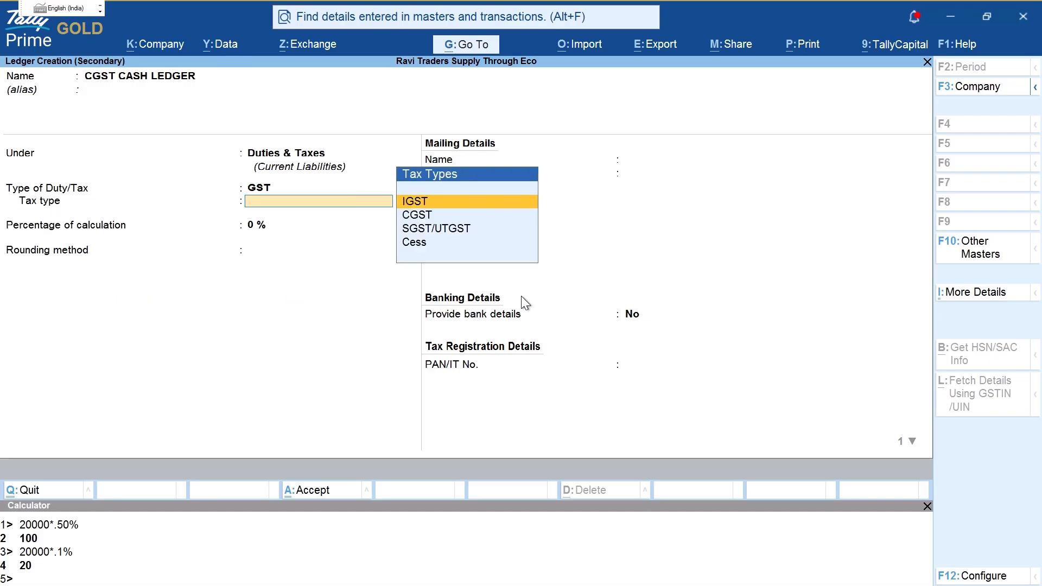
key(Return)
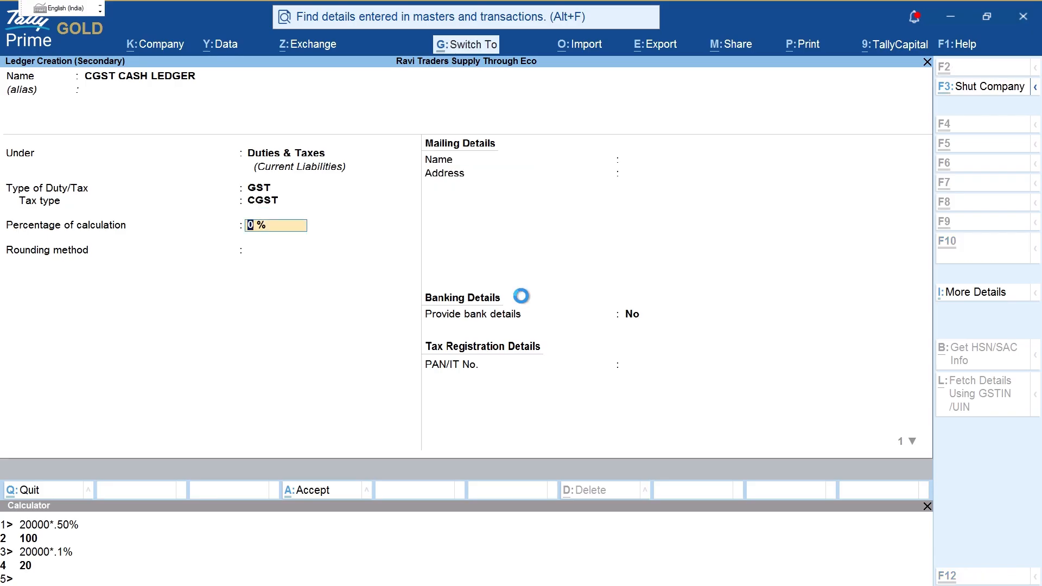
key(ctrl+a)
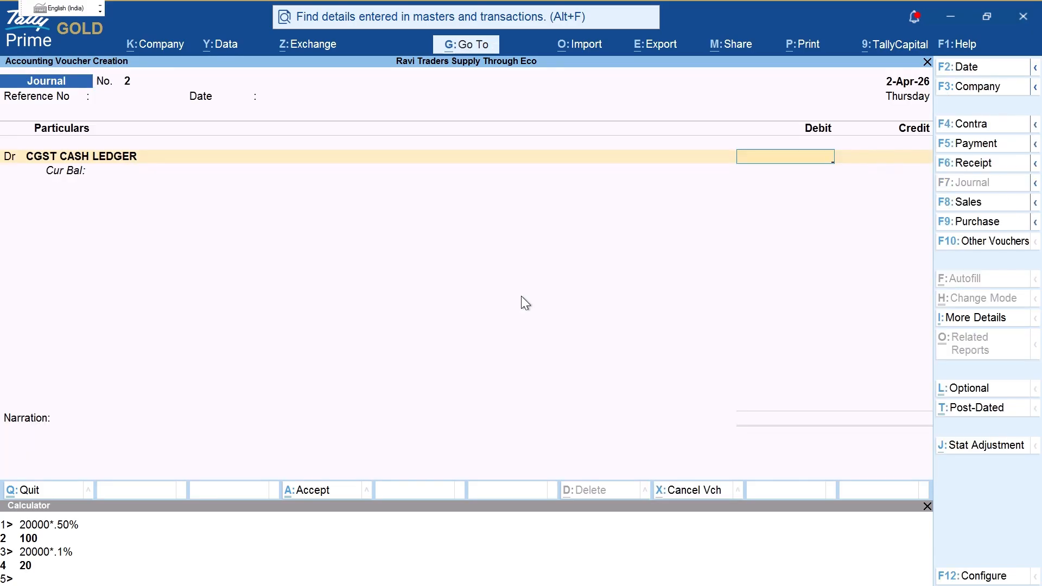
text(50)
key(Return)
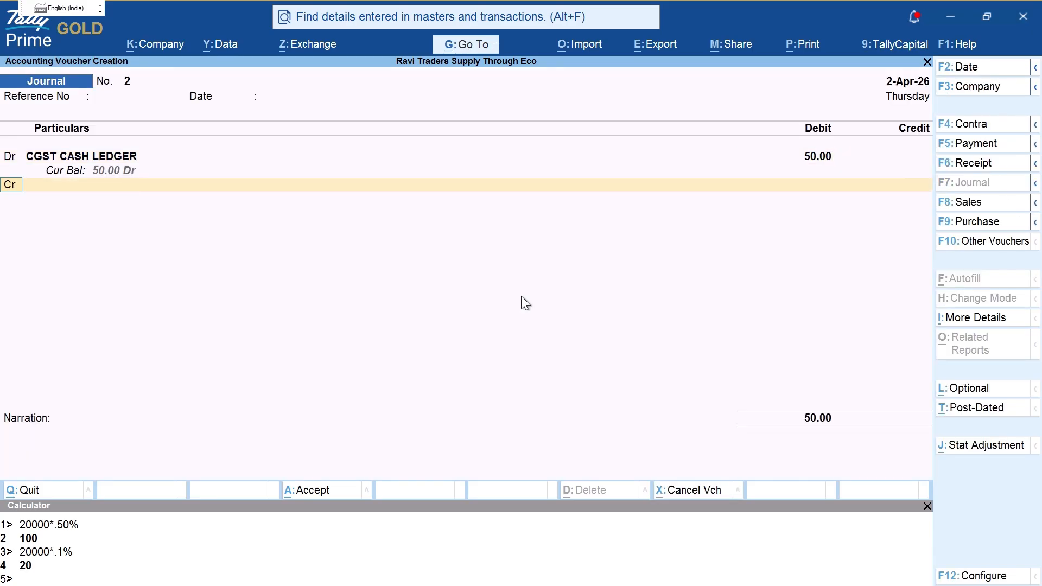
Step: Create an SGST CASH LEDGER under Duties & Taxes (GST, SGST/UTGST) and debit it 25
text(d)
key(Return)
key(alt+c)
text(SG)
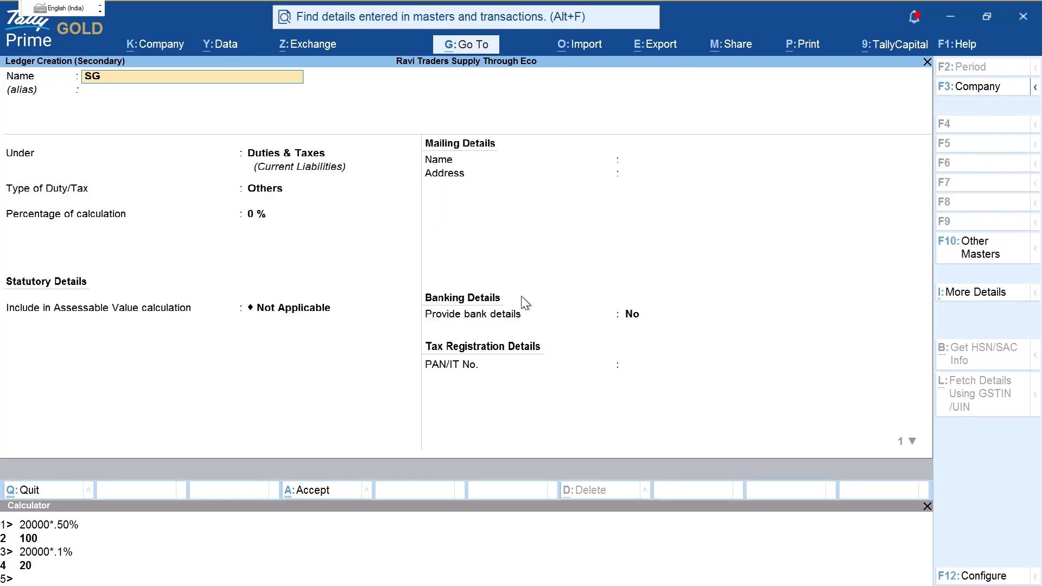
text(ST CASH LEDGER)
key(Return)
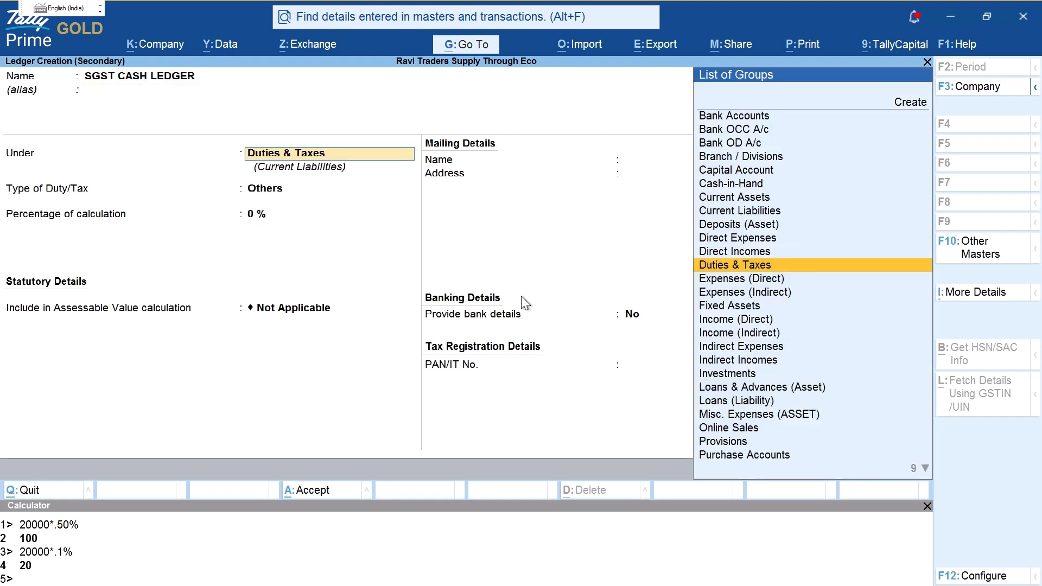
text(DU)
key(Return)
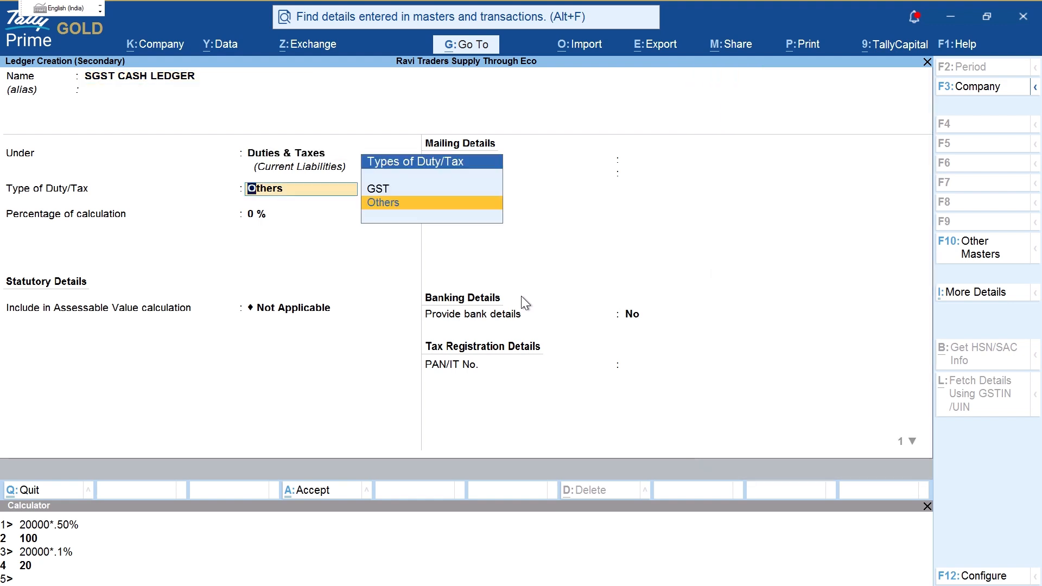
key(Up)
key(Return)
key(Down)
key(Down)
key(Down)
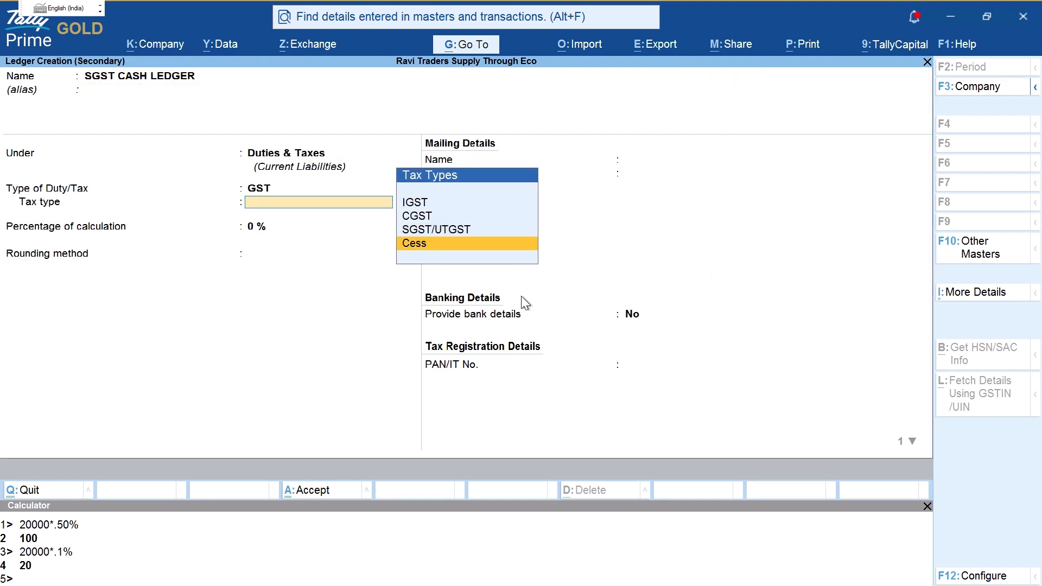
key(Up)
key(Return)
key(ctrl+a)
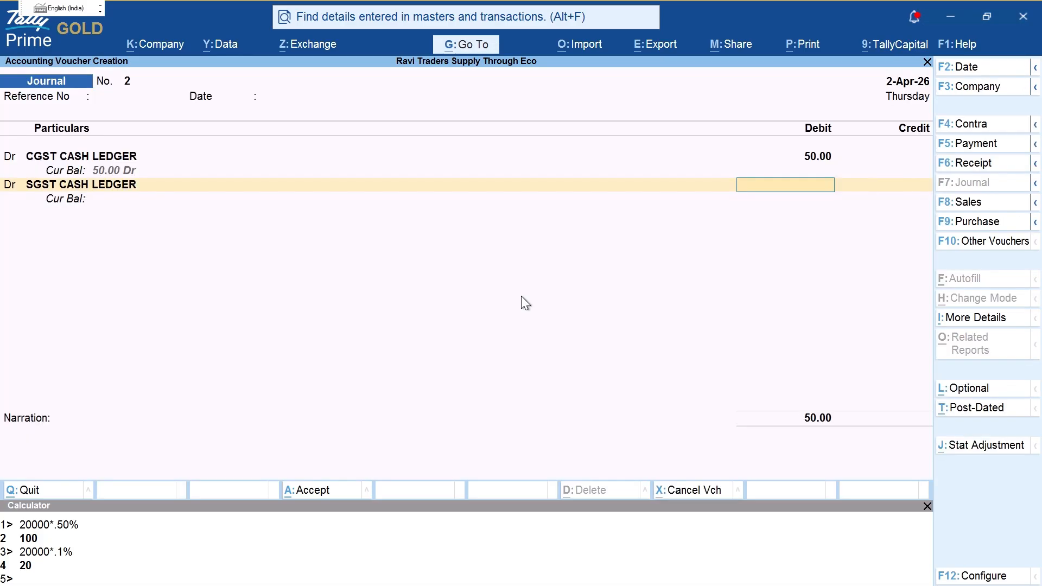
text(25)
key(Return)
Step: Move CGST CASH LEDGER into a new CASH LEDGER group under Duties & Taxes
key(BackSpace)
key(BackSpace)
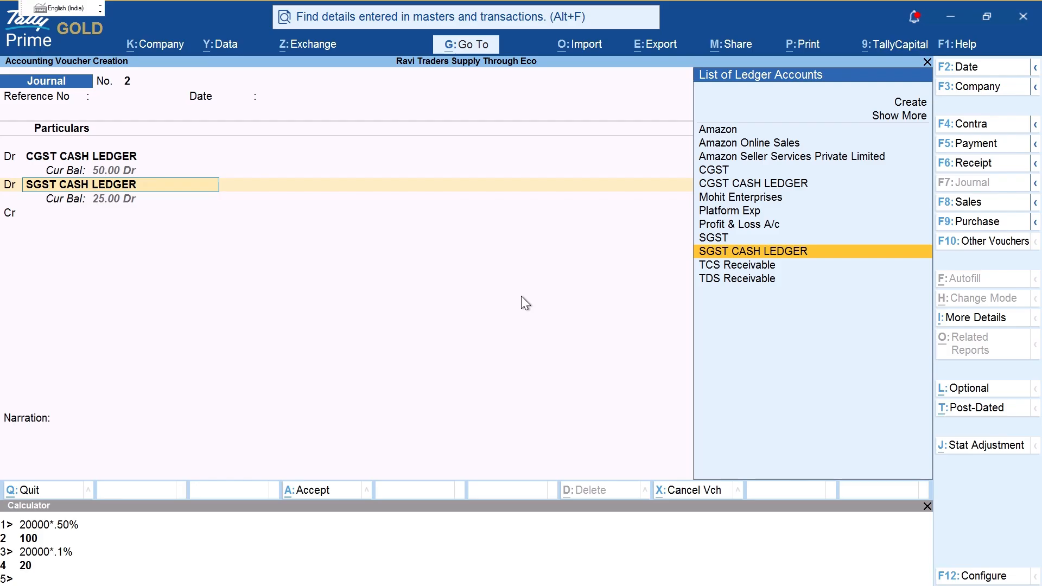
key(BackSpace)
key(BackSpace)
key(BackSpace)
key(BackSpace)
key(Return)
key(ctrl+Return)
key(Return)
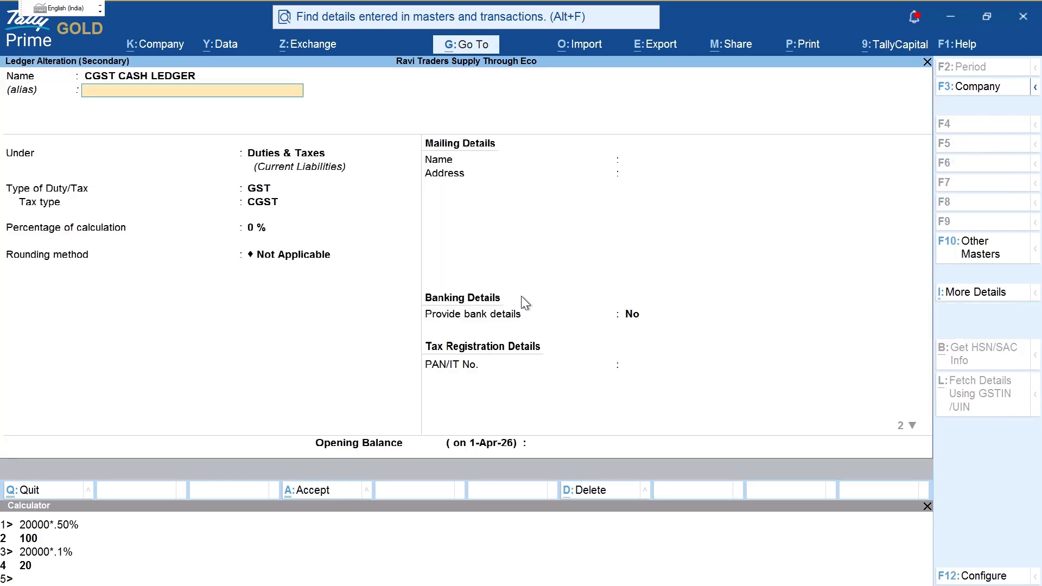
key(Return)
key(alt+c)
text(CAS)
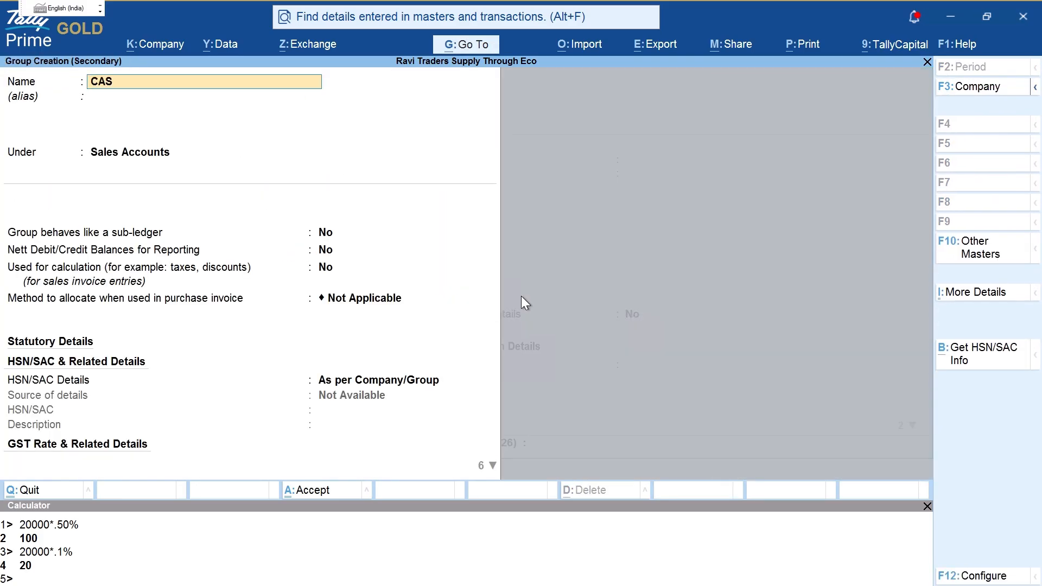
key(BackSpace)
key(BackSpace)
key(BackSpace)
text(CASH LEDGER)
key(Return)
key(Return)
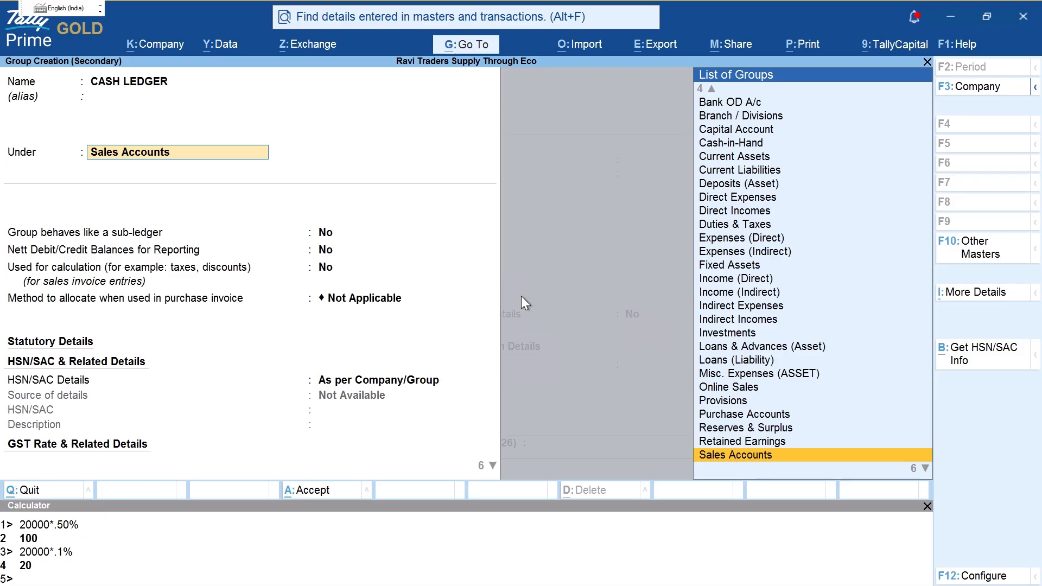
text(DU)
key(Return)
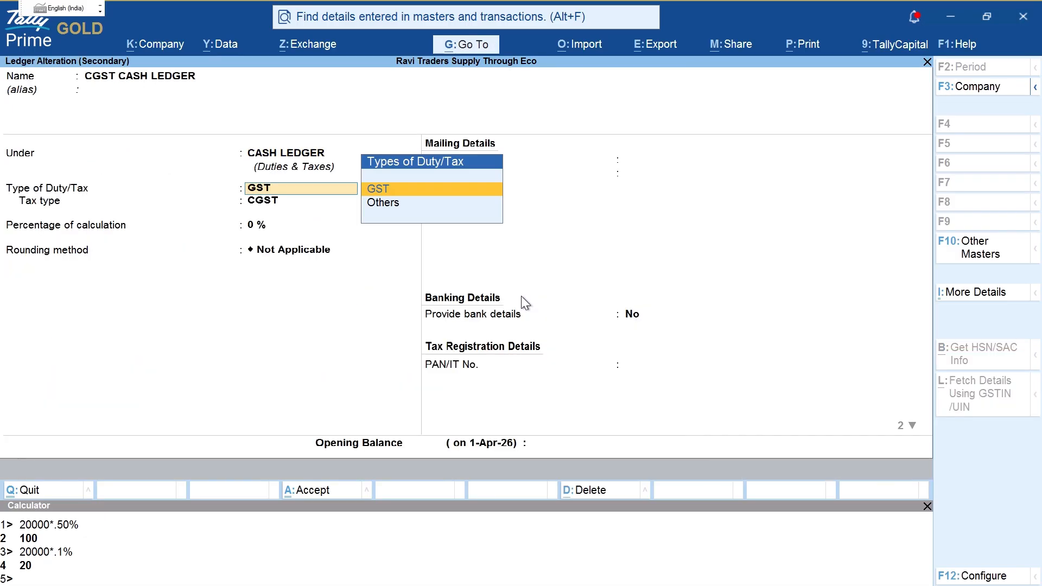
key(ctrl+a)
Step: Move SGST CASH LEDGER into the CASH LEDGER group, keeping its 25 debit
key(Return)
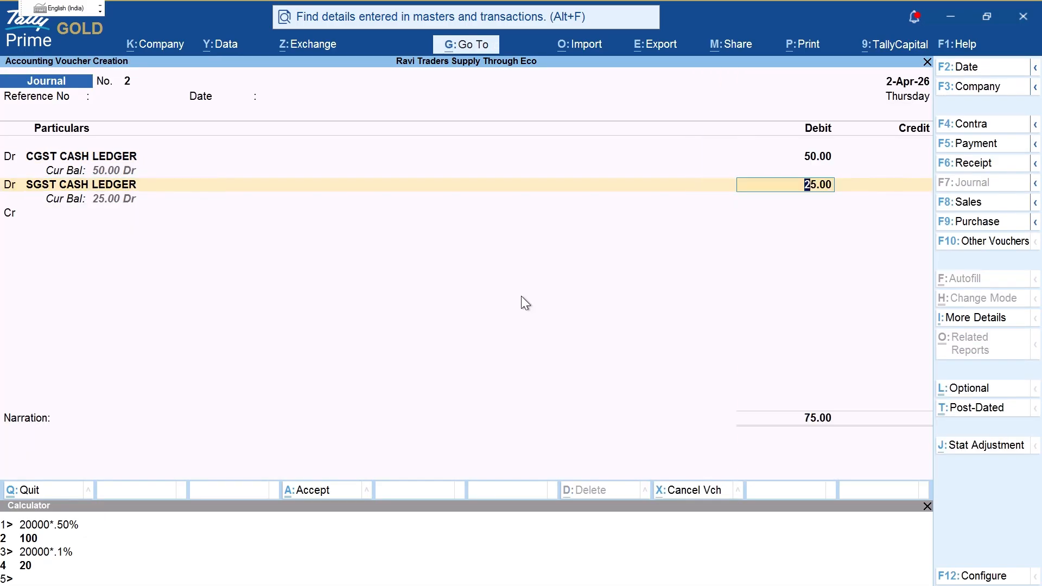
key(shift+Tab)
key(ctrl+Return)
key(Return)
key(Return)
text(CASh-)
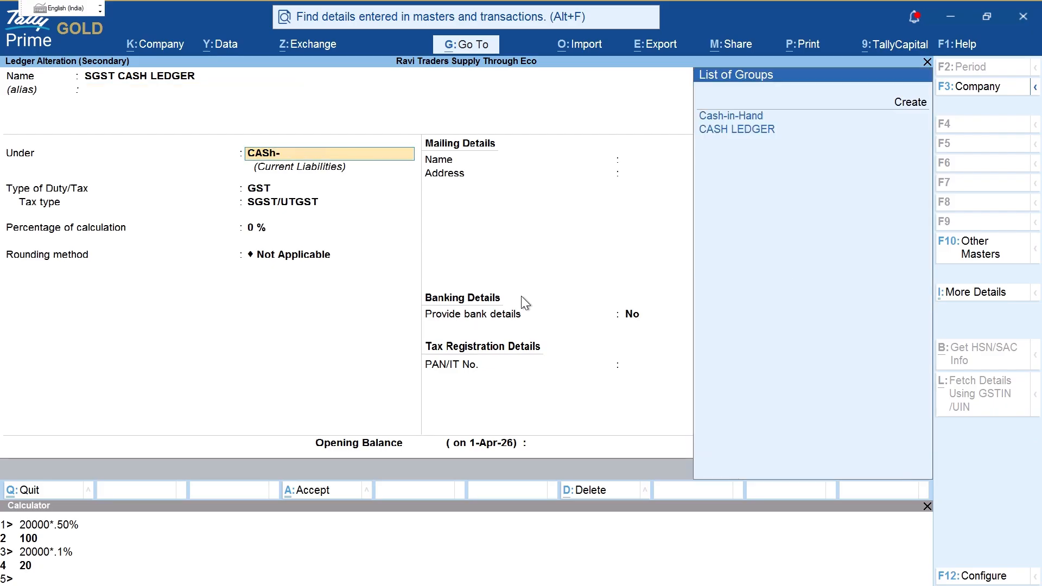
key(Down)
key(Return)
key(ctrl+a)
Step: Add a new IGST CASH LEDGER under CASH LEDGER with GST duty type, debited 25
key(Return)
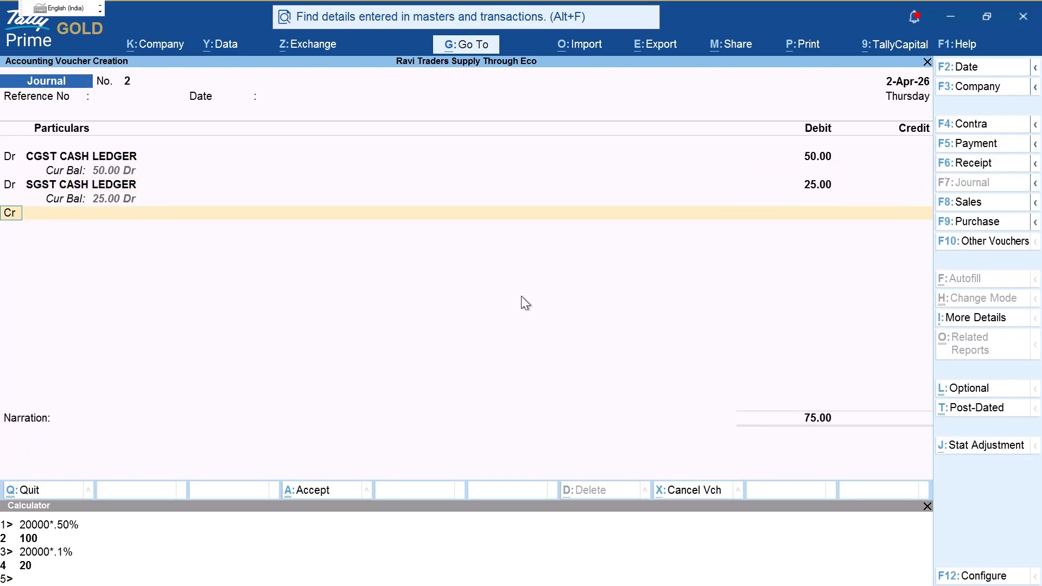
key(d)
key(Return)
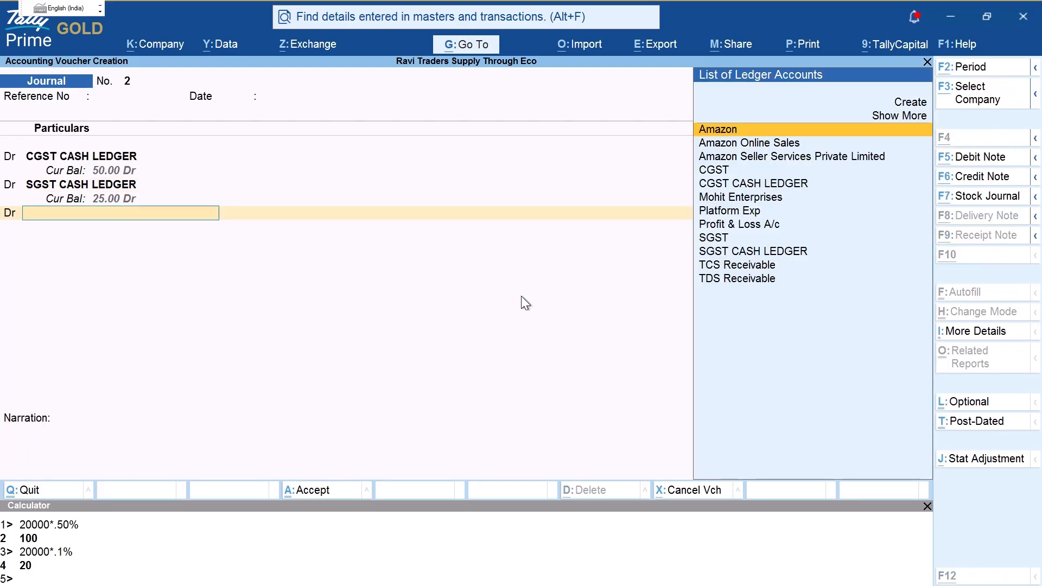
key(alt+c)
text(IGST)
key(Return)
key(shift+Tab)
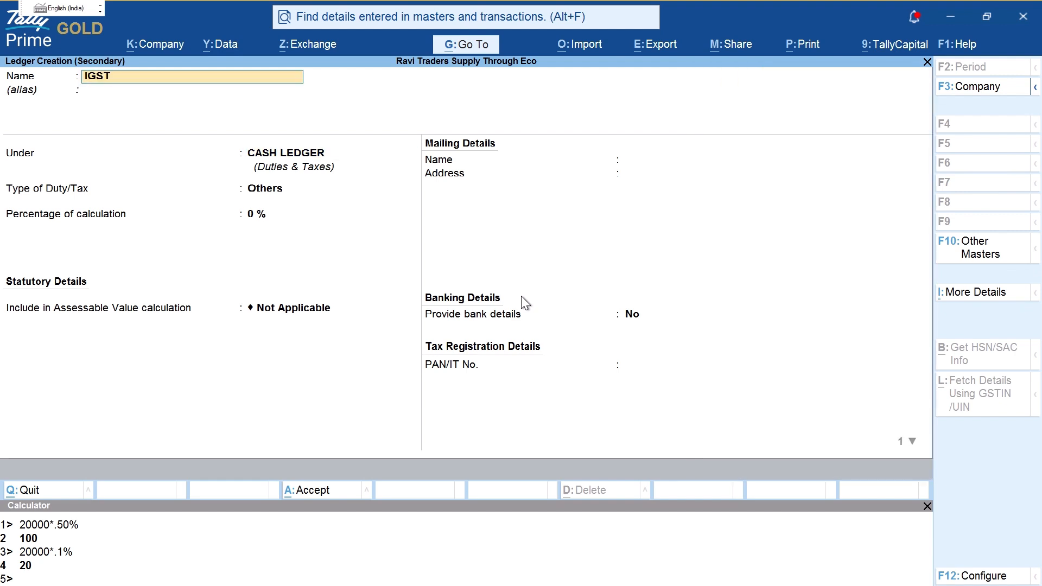
text(CASH LEDGER)
key(Return)
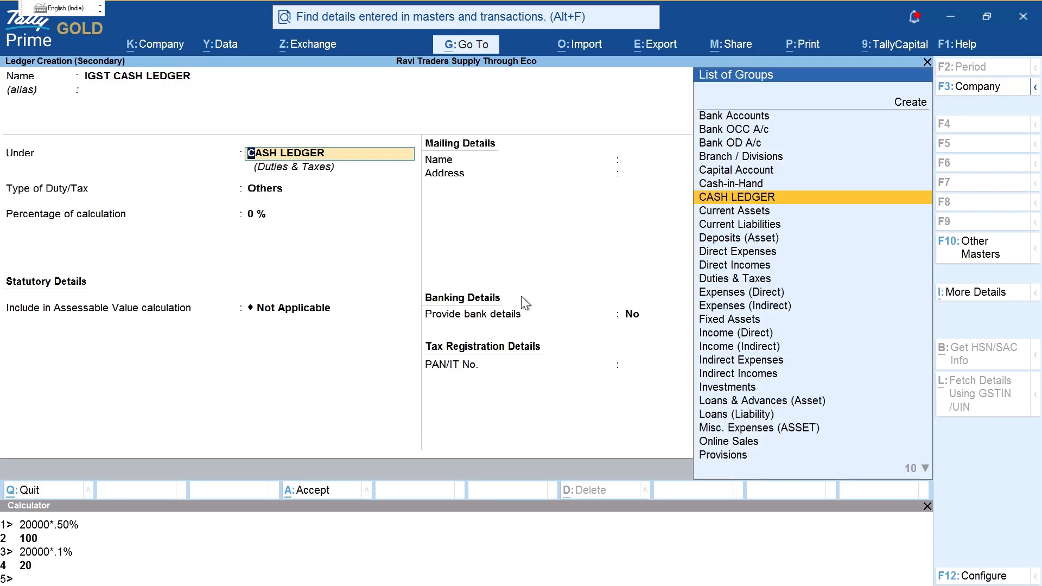
key(Return)
key(Return)
key(shift+Tab)
key(Up)
key(Return)
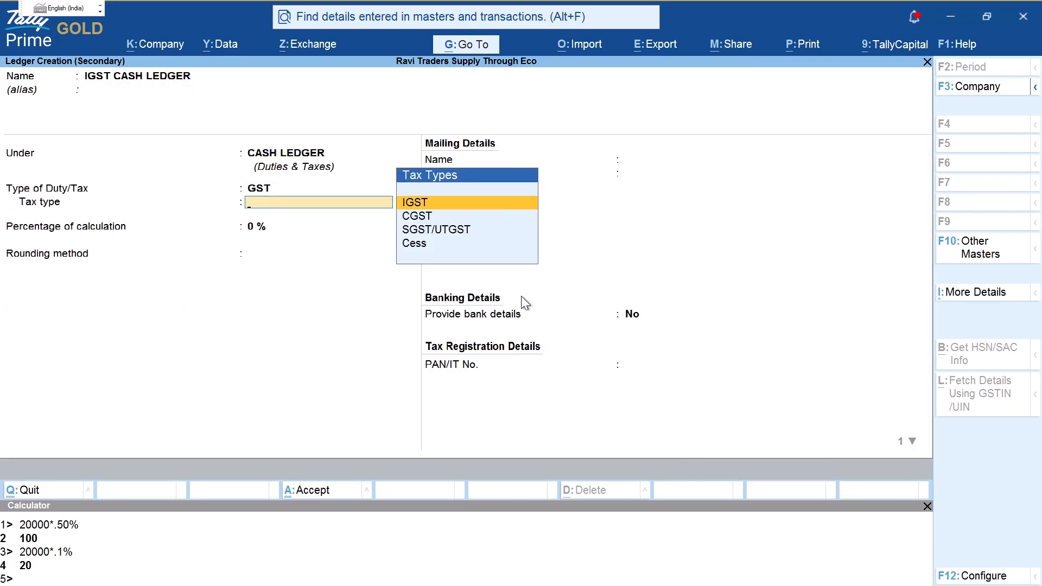
key(Down)
key(Down)
key(Up)
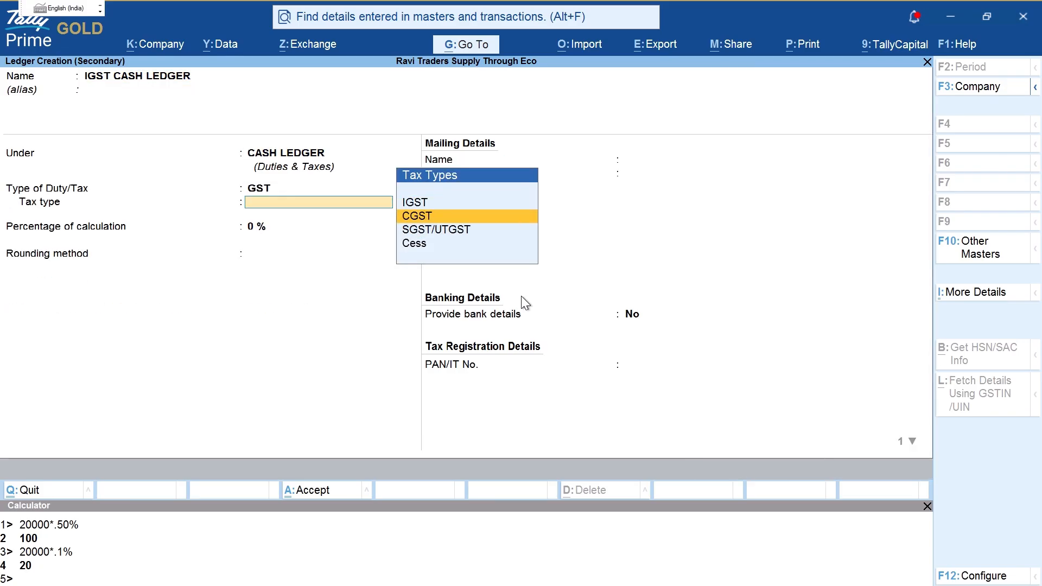
key(Up)
key(Return)
key(ctrl+a)
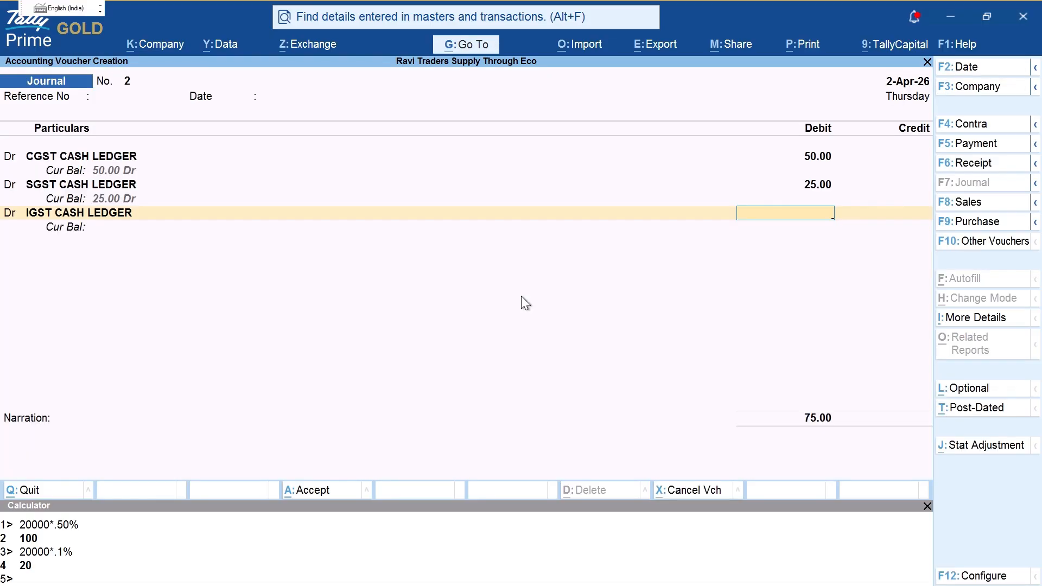
text(25)
key(Return)
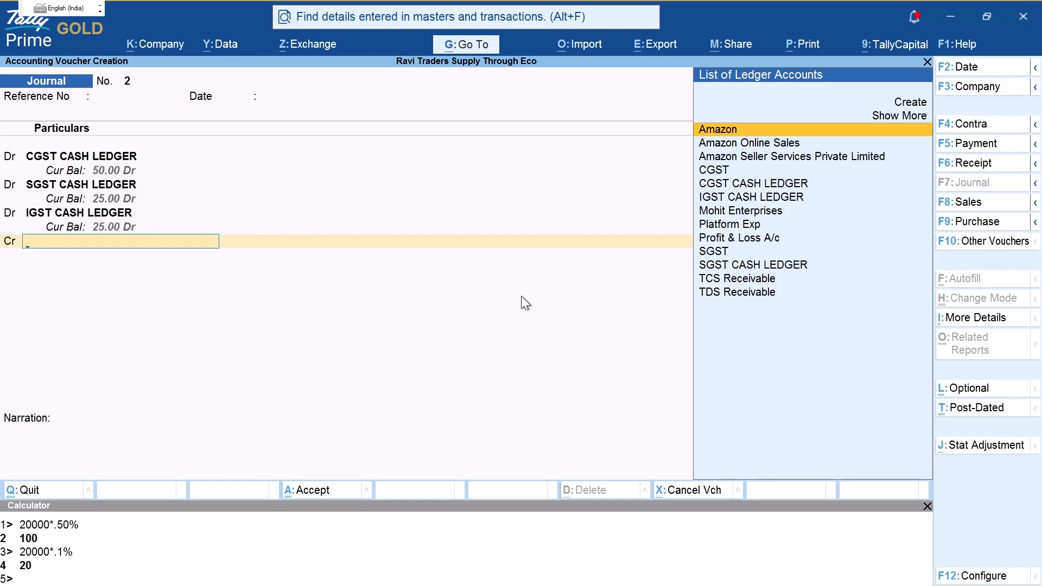
Step: Mark TCS Receivable in red, then select it as the ledger credited 100.00
key(ctrl)
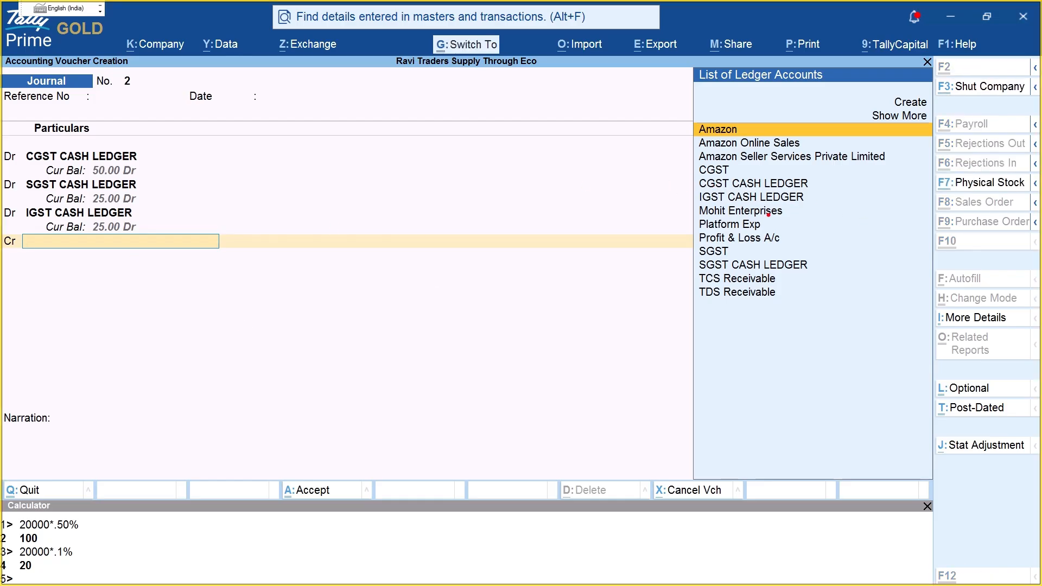
drag(789, 283, 809, 279)
drag(788, 276, 796, 286)
key(Escape)
key(Down)
key(Down)
key(Down)
key(Down)
key(Down)
key(Down)
key(Down)
key(Down)
key(Down)
key(Down)
key(Down)
key(Down)
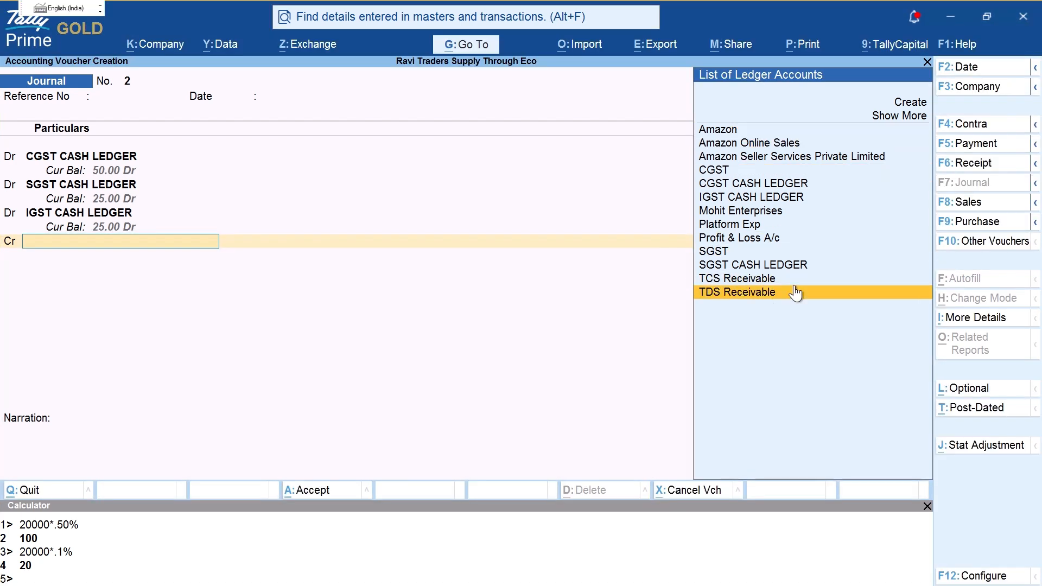
key(Up)
key(Return)
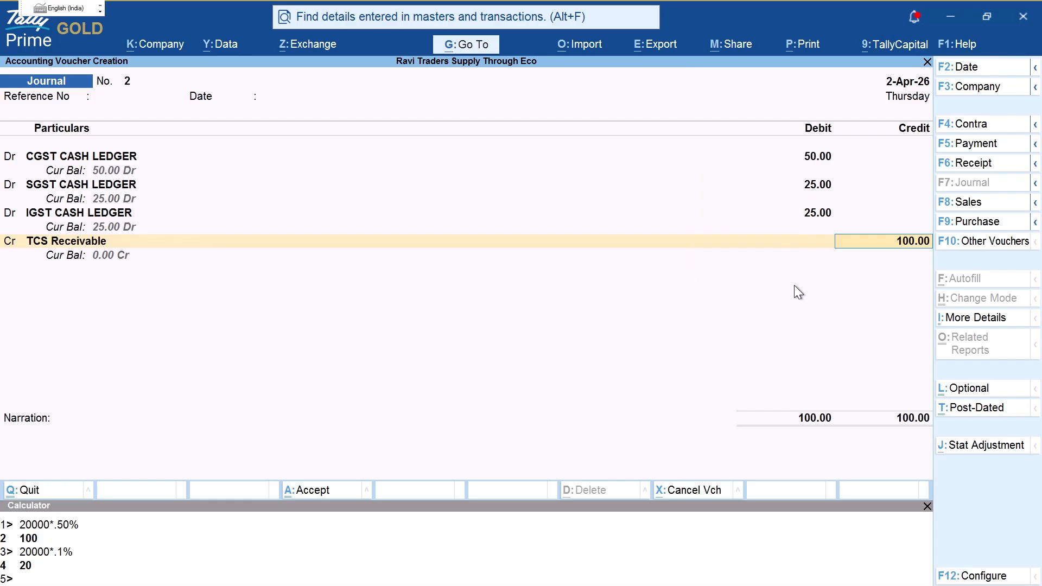
Step: Circle TCS Receivable's current balance and accept the 100.00 credit
key(ctrl+2)
mouse_move(56, 280)
mouse_down()
mouse_move(138, 279)
mouse_move(125, 247)
mouse_up()
key(Escape)
key(Return)
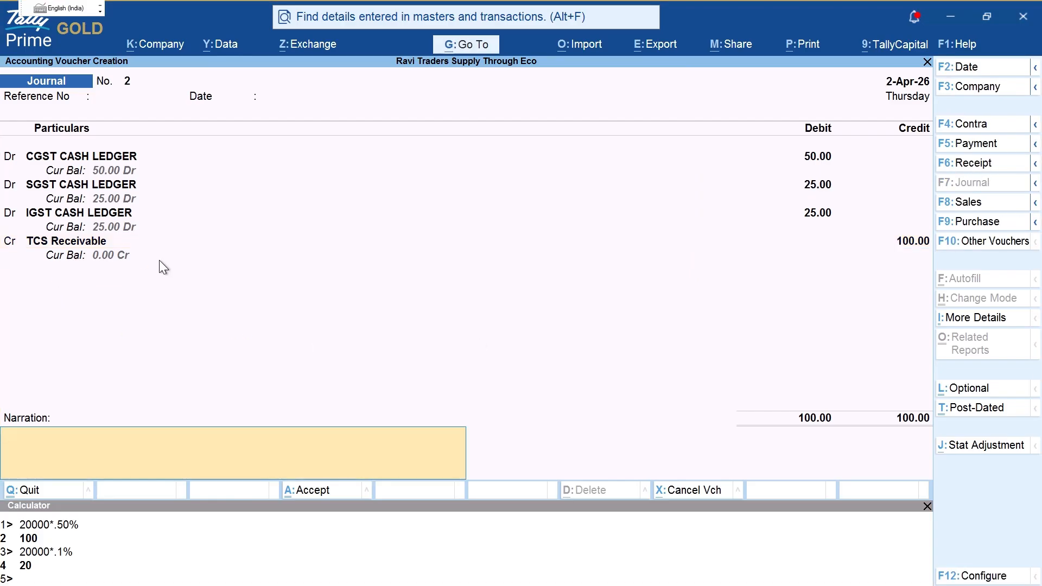
Step: Leave the narration blank, save Journal No. 2 and quit to Gateway of Tally
text(BEING)
key(BackSpace)
key(BackSpace)
key(BackSpace)
key(BackSpace)
key(BackSpace)
key(Return)
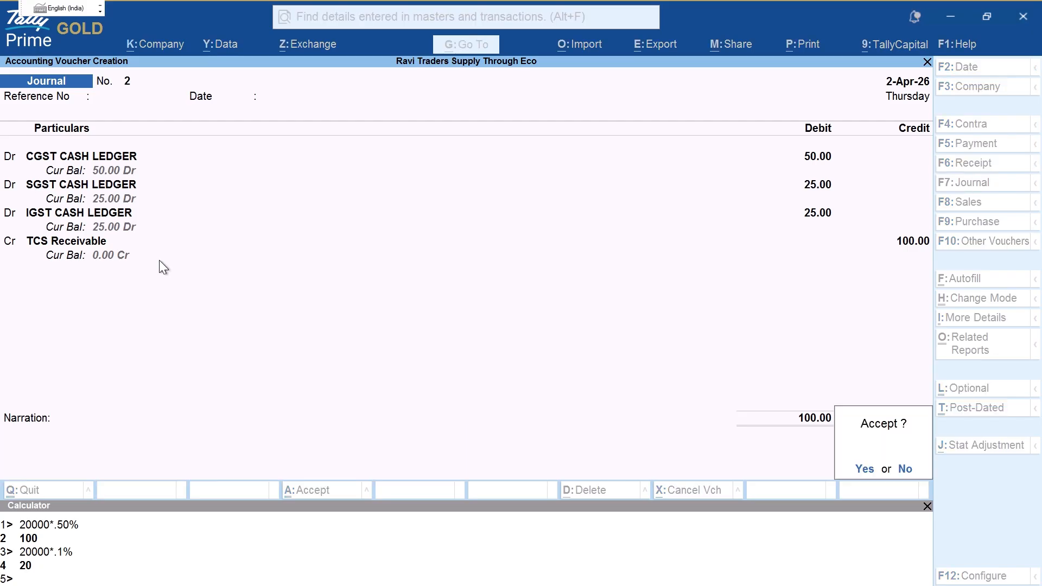
key(Return)
key(Escape)
key(y)
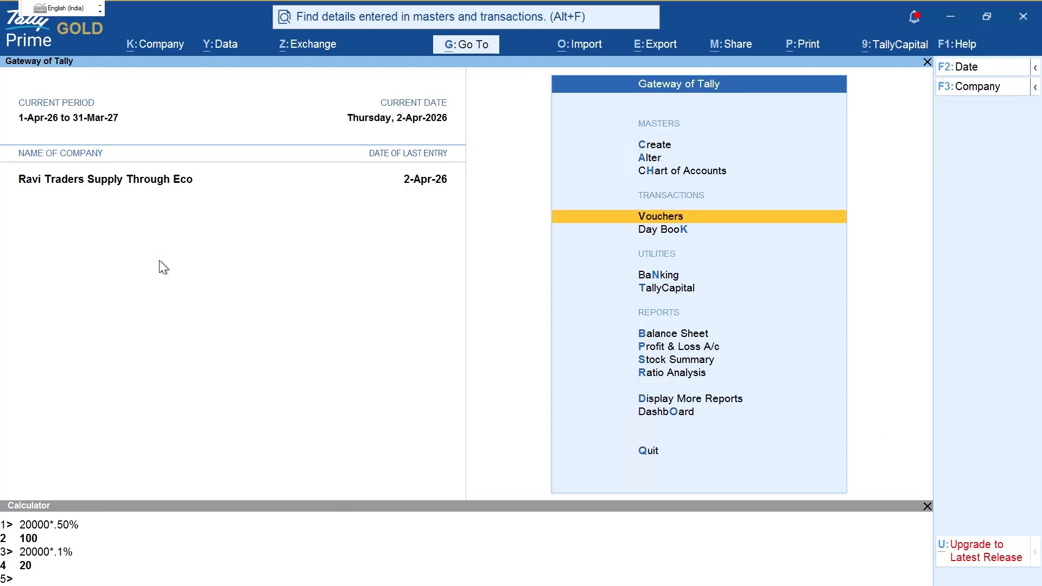
key(b)
key(ctrl)
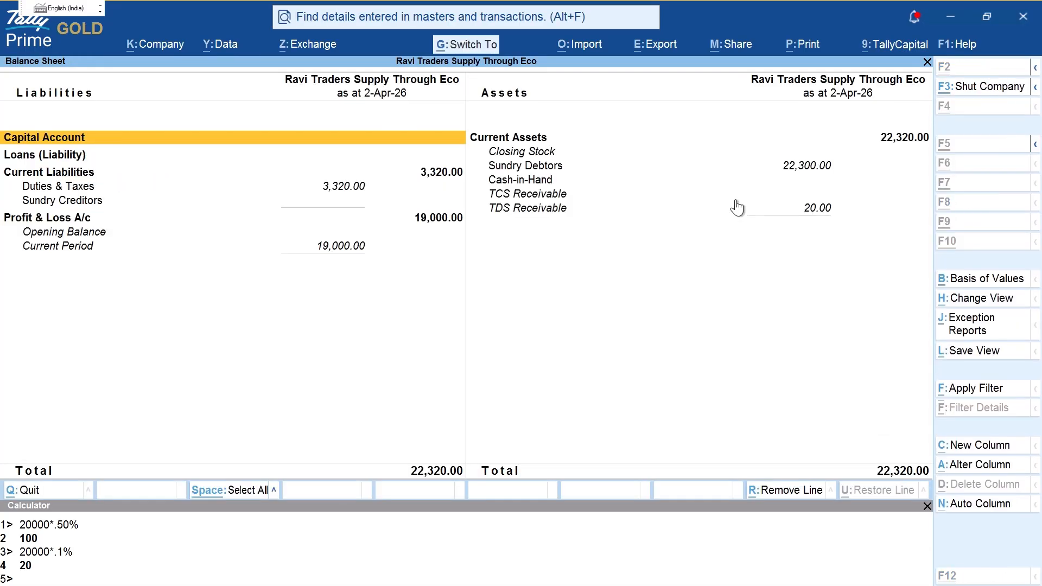
drag(760, 195, 800, 201)
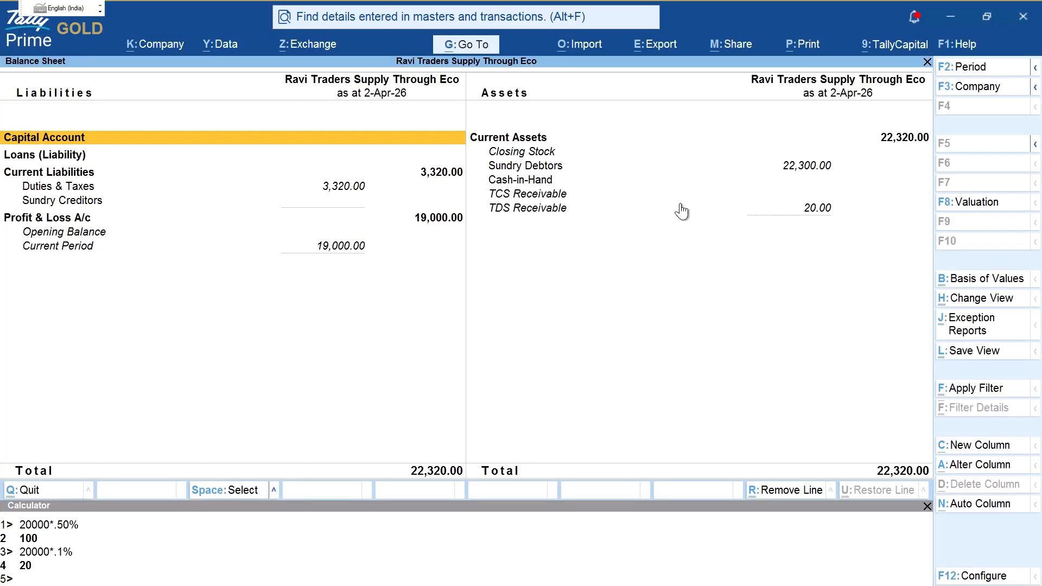
key(Down)
key(Down)
key(Down)
key(Return)
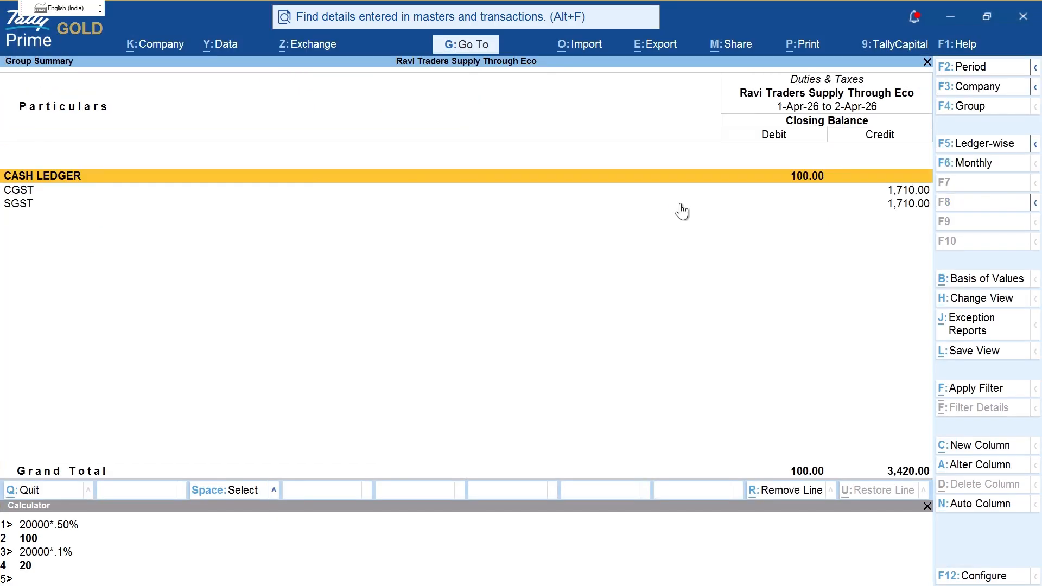
key(Return)
key(Down)
key(Down)
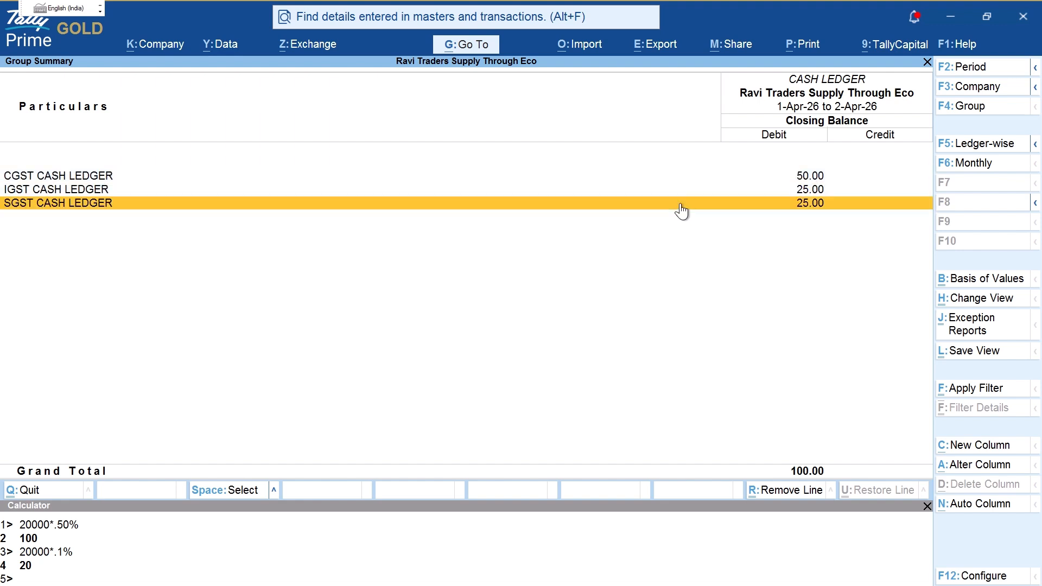
key(ctrl+2)
drag(772, 154, 855, 237)
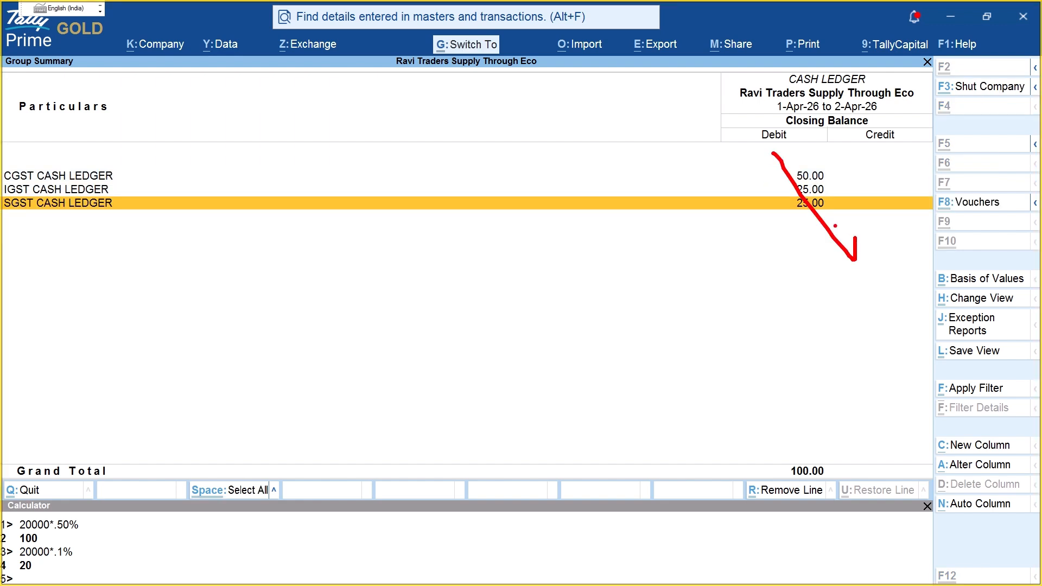
key(e)
mouse_move(773, 155)
mouse_down()
mouse_move(838, 231)
mouse_move(798, 270)
mouse_move(844, 270)
mouse_move(792, 319)
mouse_move(812, 311)
mouse_up()
key(Escape)
key(Escape)
key(Down)
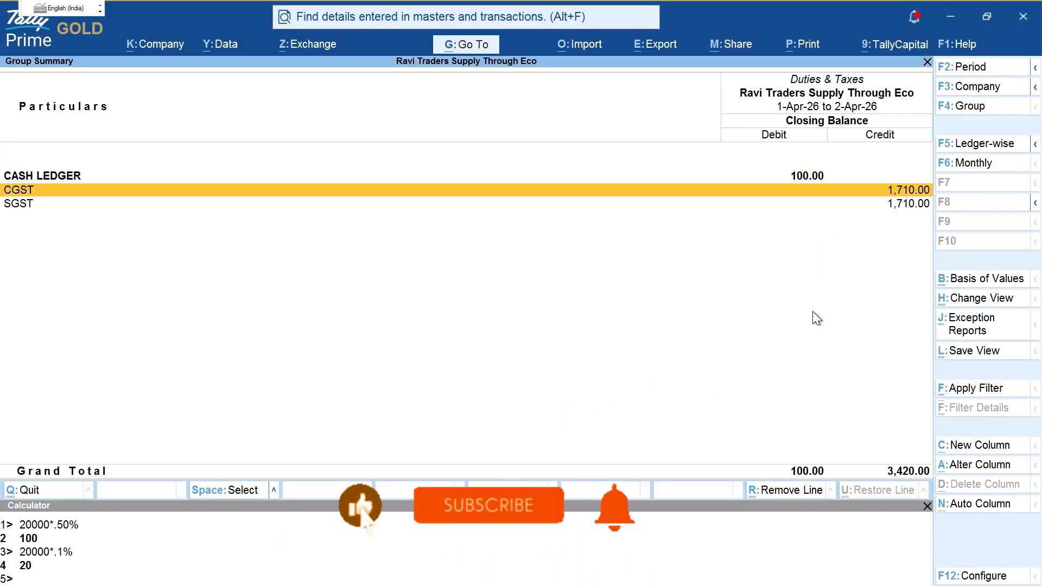
key(shift+Down)
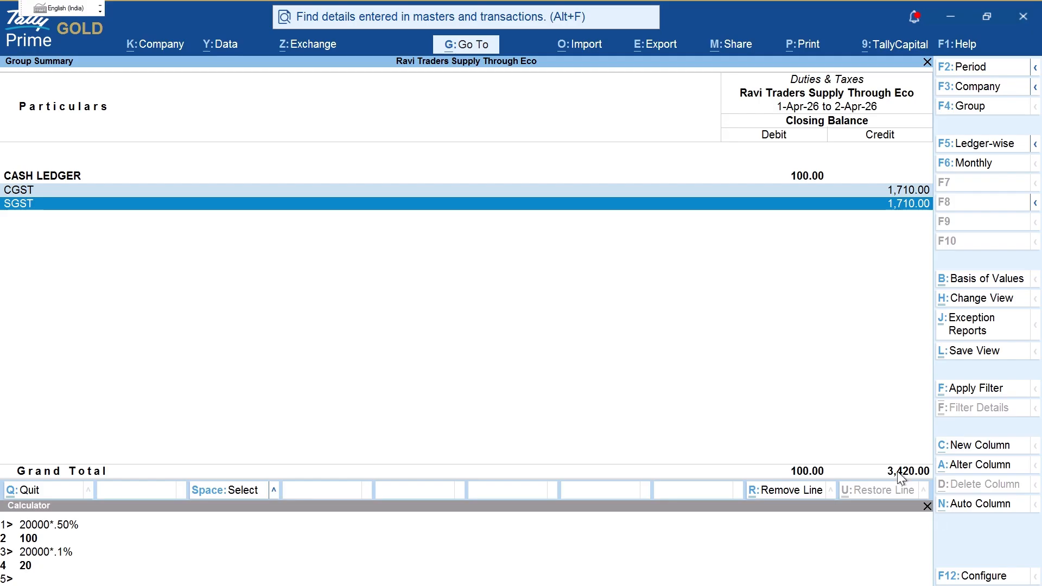
key(space)
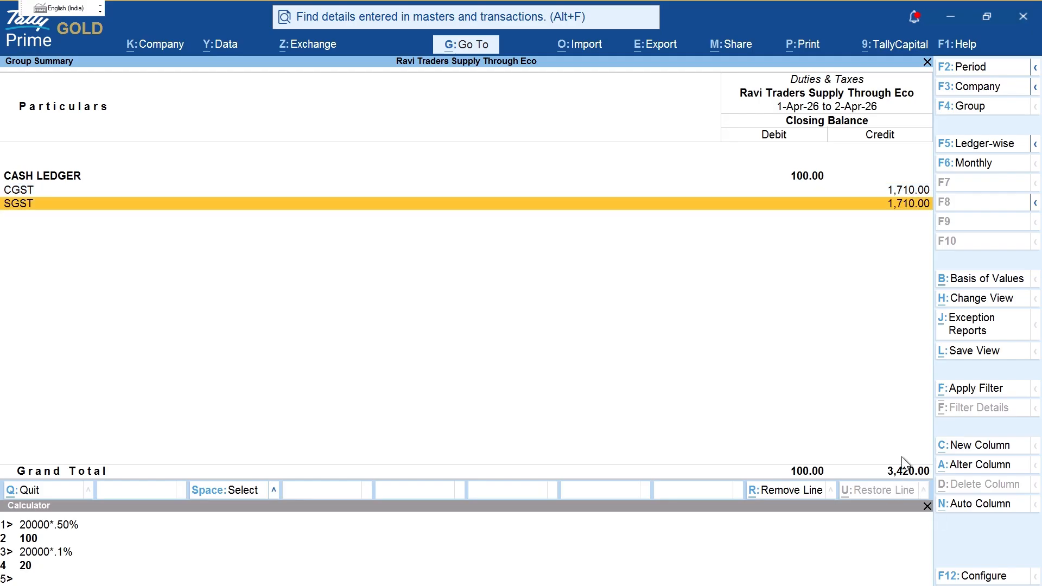
key(Escape)
key(ctrl)
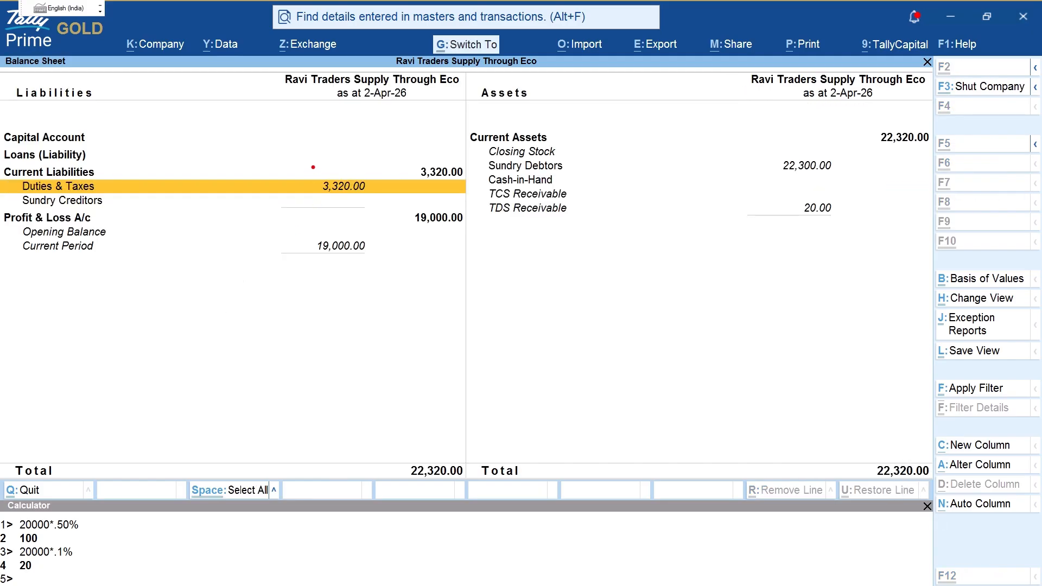
mouse_move(313, 167)
mouse_down()
mouse_move(401, 224)
mouse_move(392, 215)
mouse_move(411, 166)
mouse_up()
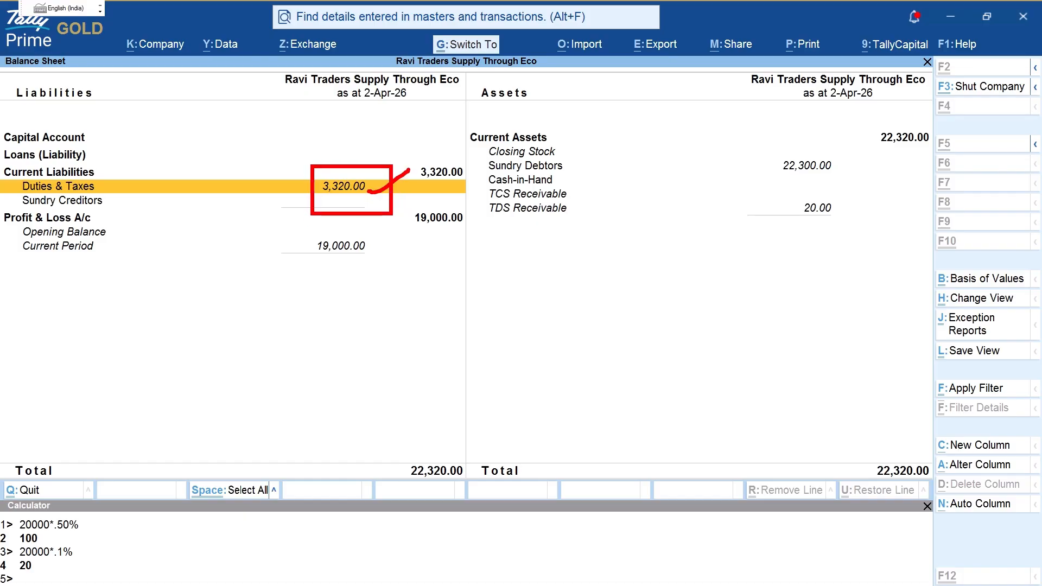
key(Escape)
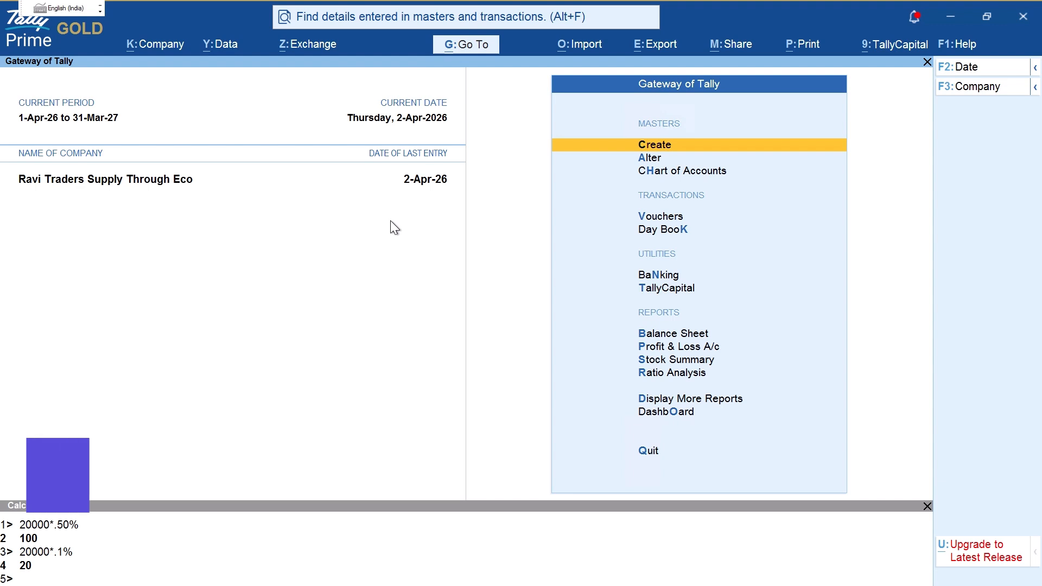
Step: Start a Receipt voucher and credit CGST CASH LEDGER with 50
key(v)
key(F6)
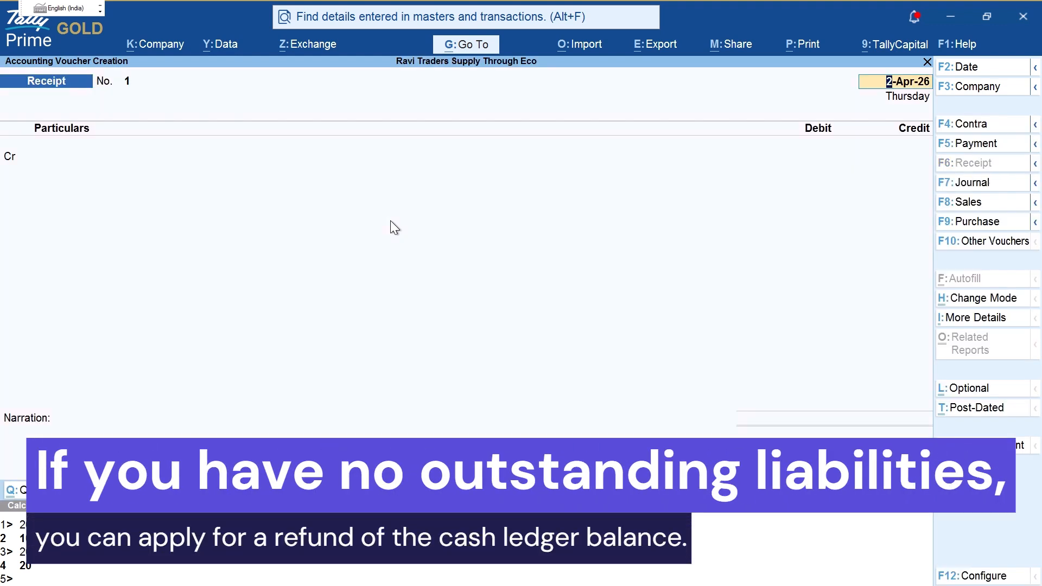
key(Return)
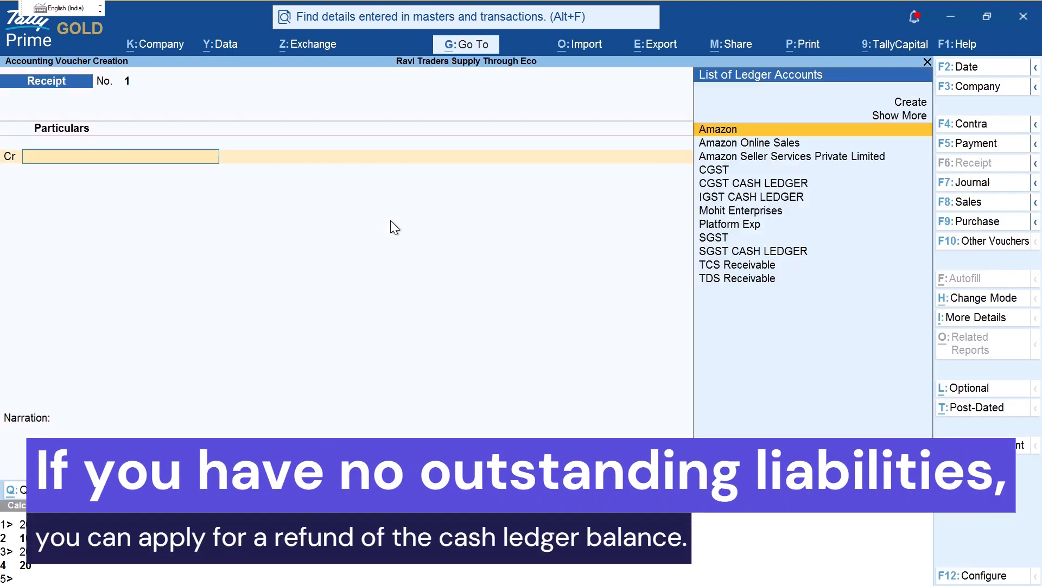
text(Ba)
key(BackSpace)
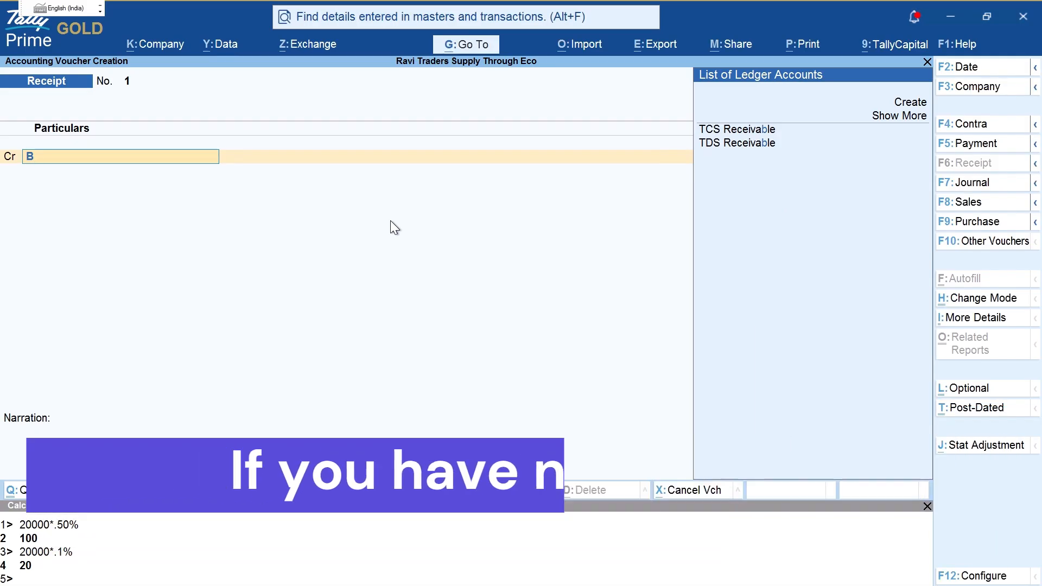
key(BackSpace)
text(CAS)
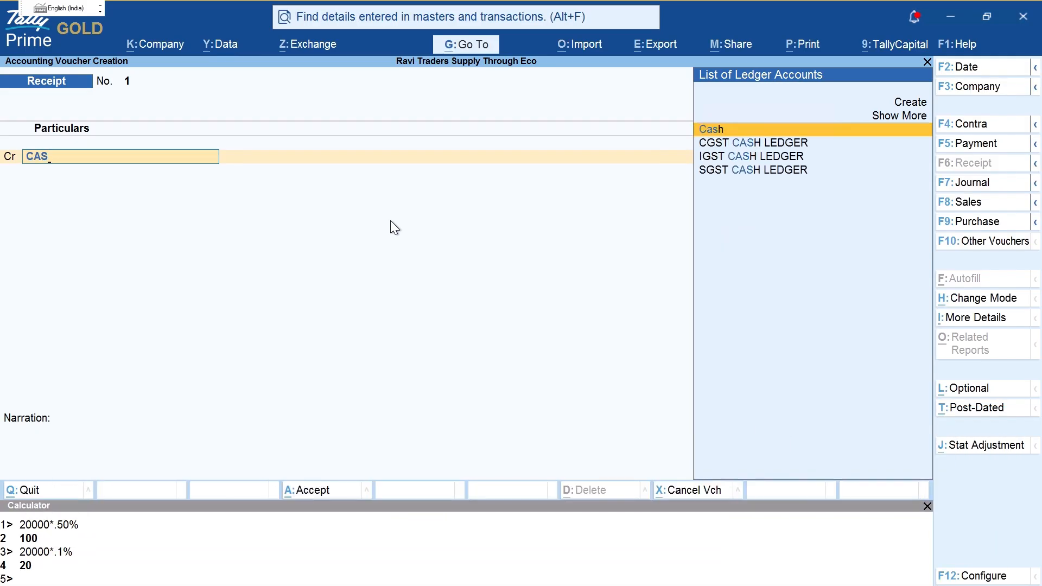
key(Down)
key(Return)
text(50)
key(Return)
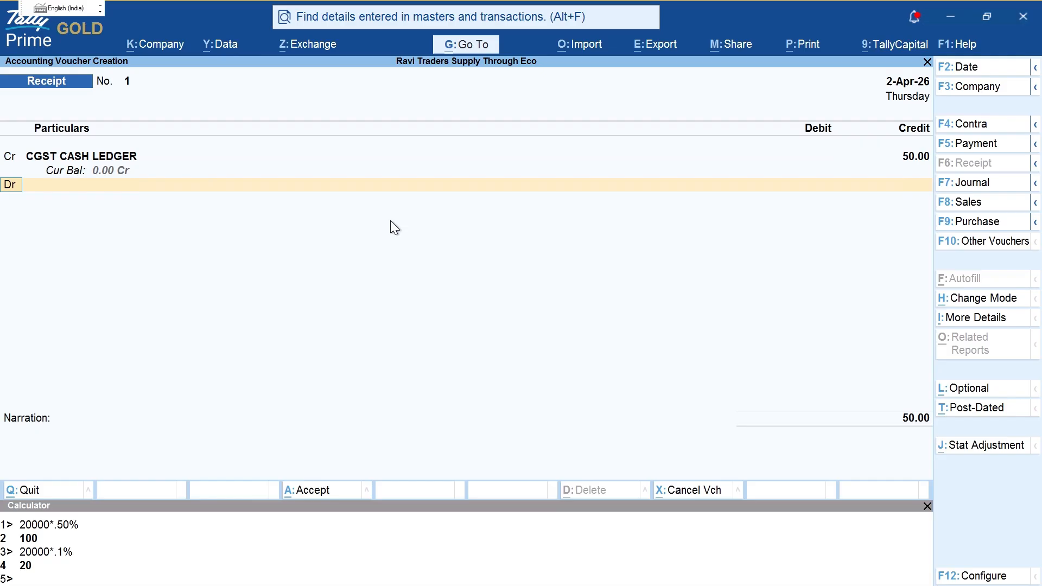
Step: Add a second credit line of 25 to SGST CASH LEDGER
key(Return)
key(BackSpace)
key(c)
key(Return)
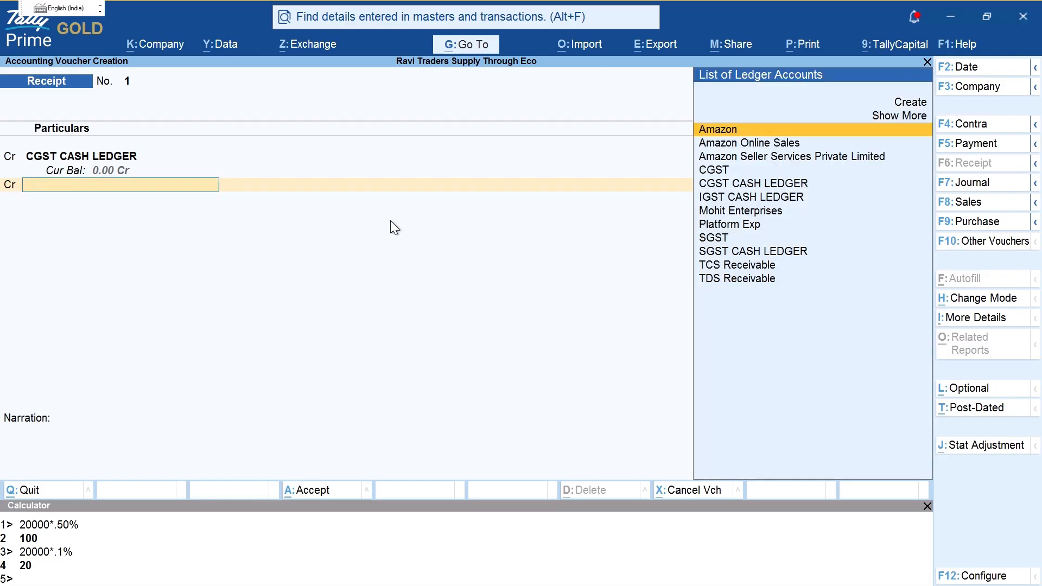
text(SG)
key(Down)
key(Return)
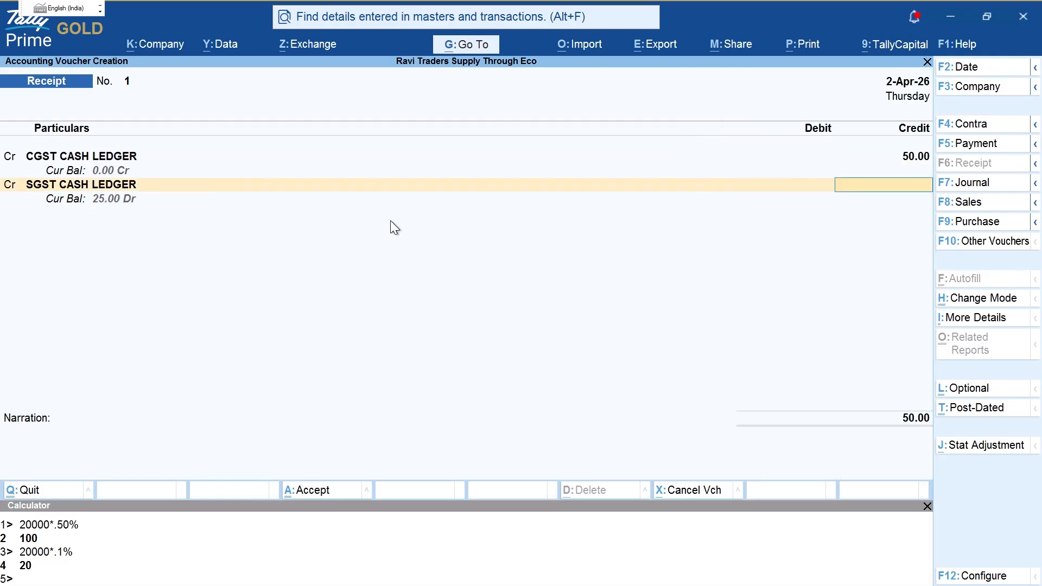
text(25)
key(Return)
Step: Add a third credit line of 25 to IGST CASH LEDGER
key(d)
key(Return)
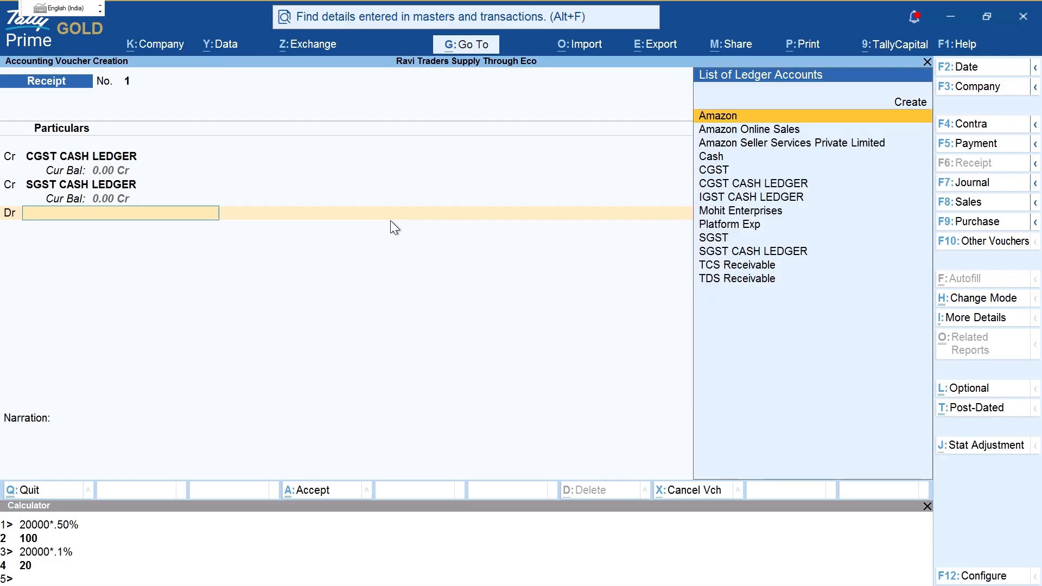
text(IG)
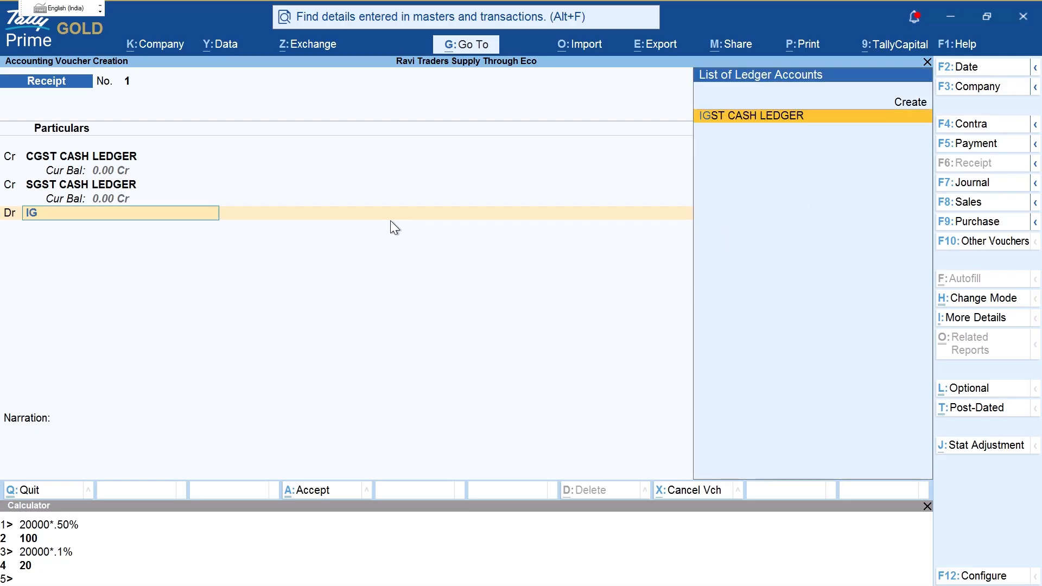
key(Return)
key(BackSpace)
key(BackSpace)
key(c)
key(Return)
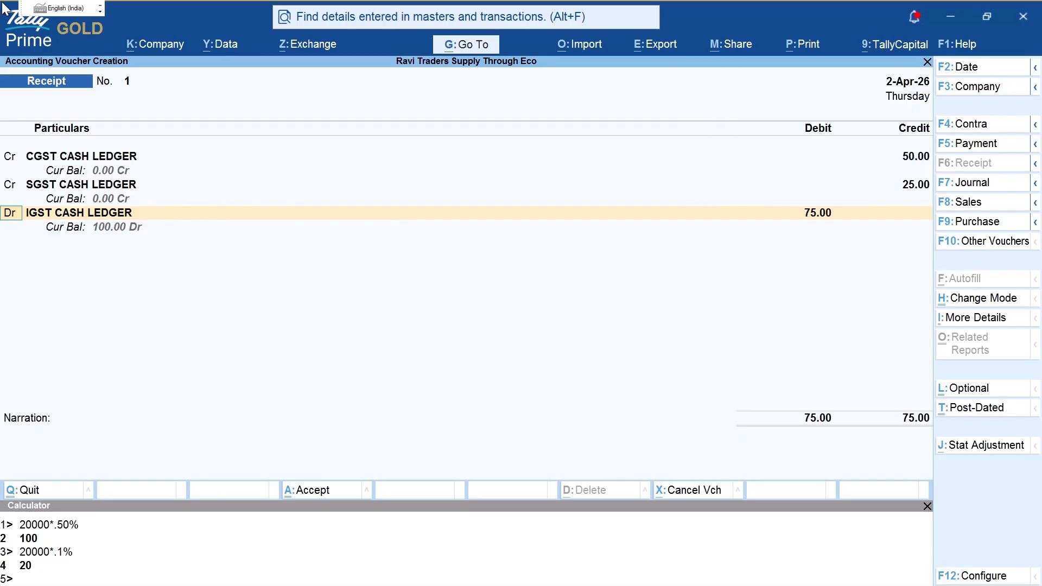
key(Return)
text(25)
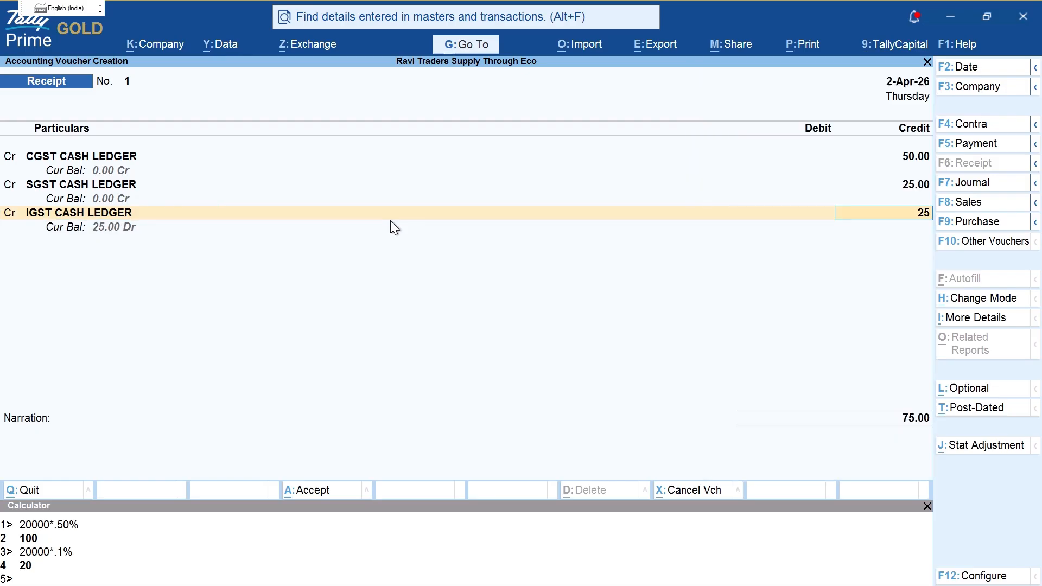
key(Return)
Step: Create a new PNB ledger under Bank Accounts for the debit side
text(CAS)
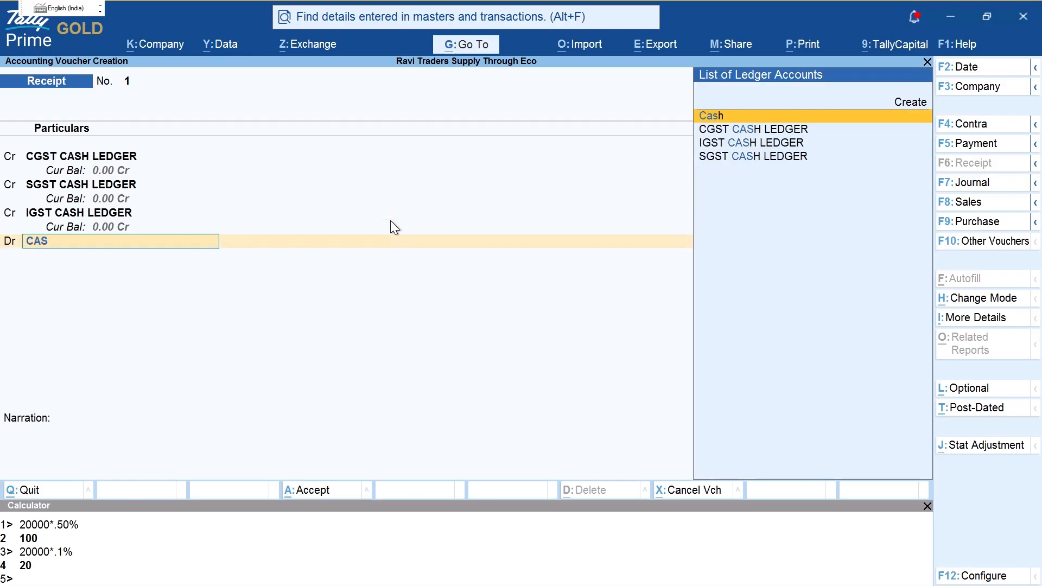
key(alt+c)
text(BANK)
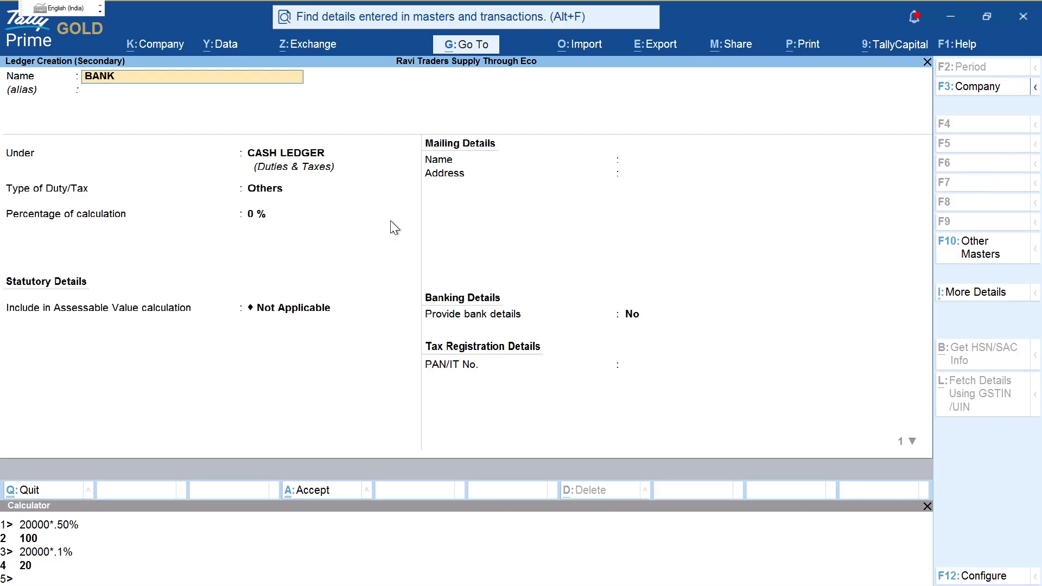
key(Return)
key(Return)
text(BANK)
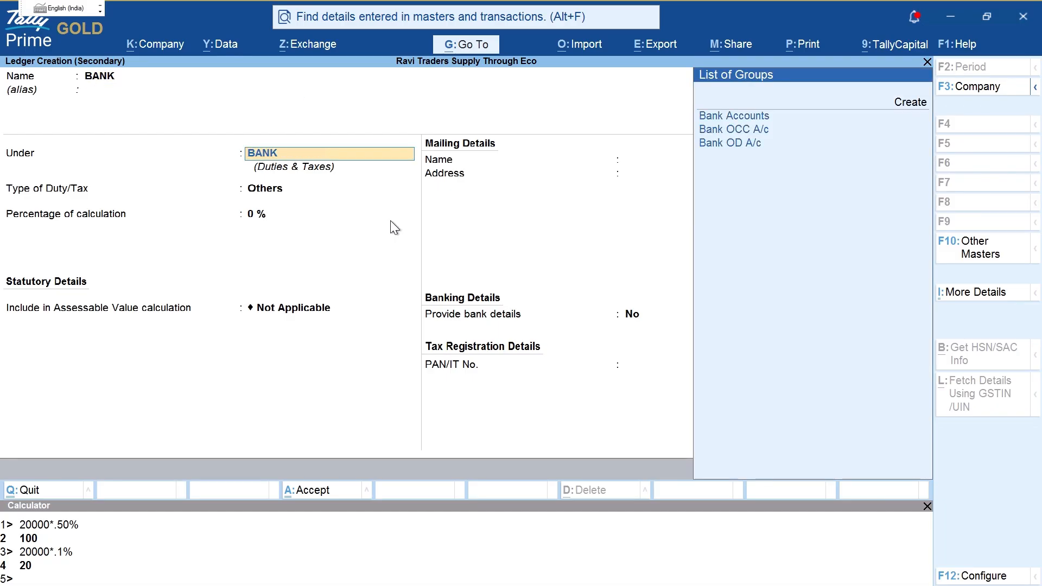
key(Return)
key(BackSpace)
key(BackSpace)
key(BackSpace)
key(BackSpace)
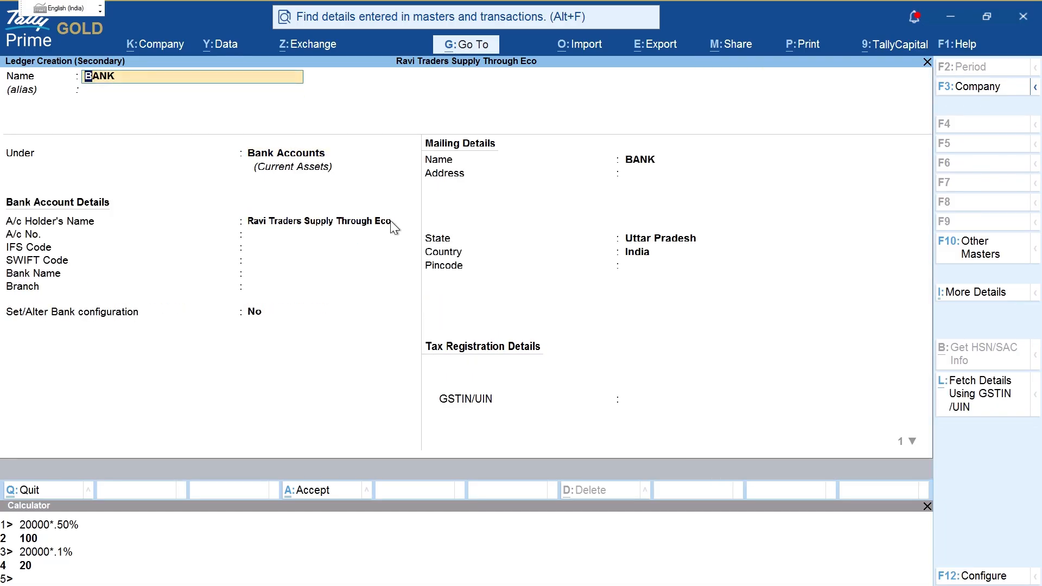
text(PNB)
key(Return)
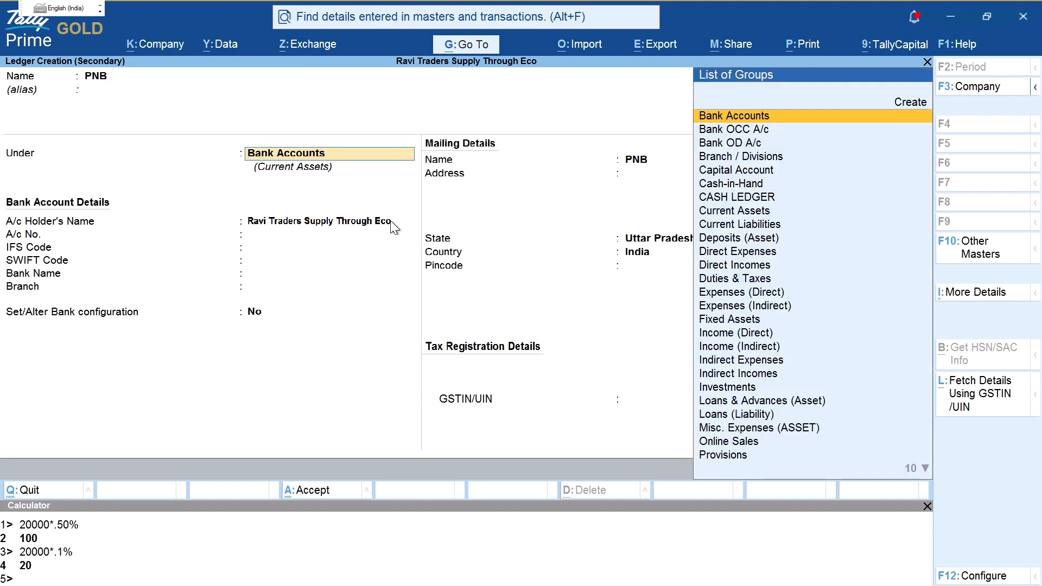
key(ctrl+a)
Step: Complete PNB's bank details, save Receipt No. 1 and exit to Gateway
key(Return)
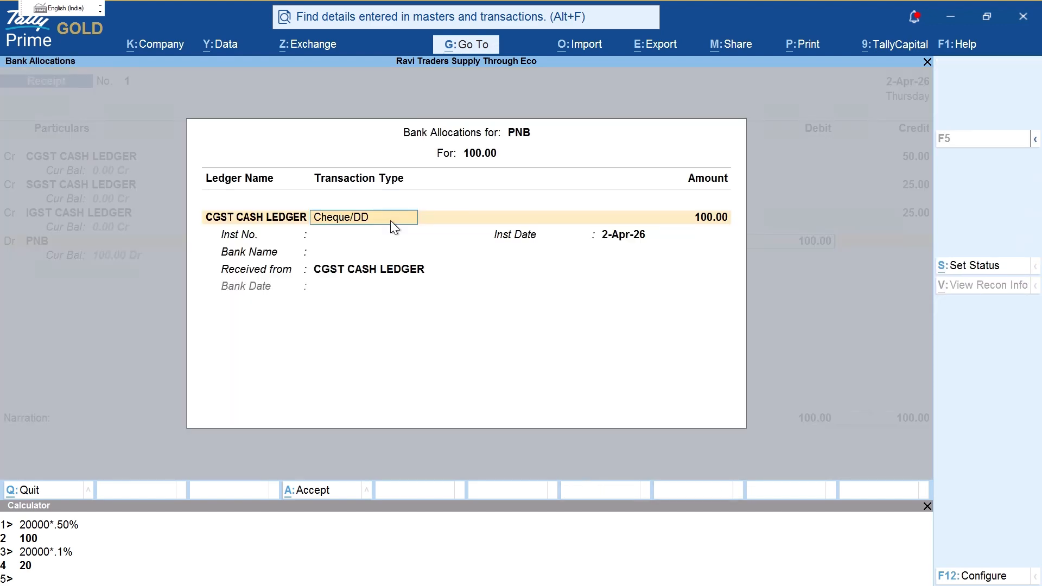
key(Return)
key(Return)
key(Return)
key(Return)
key(Return)
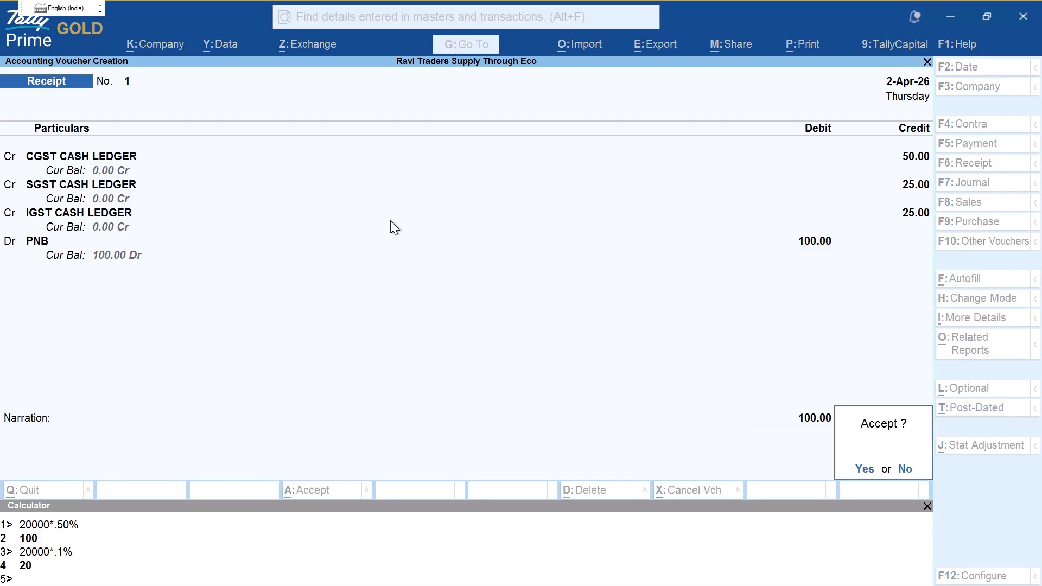
key(Return)
key(Escape)
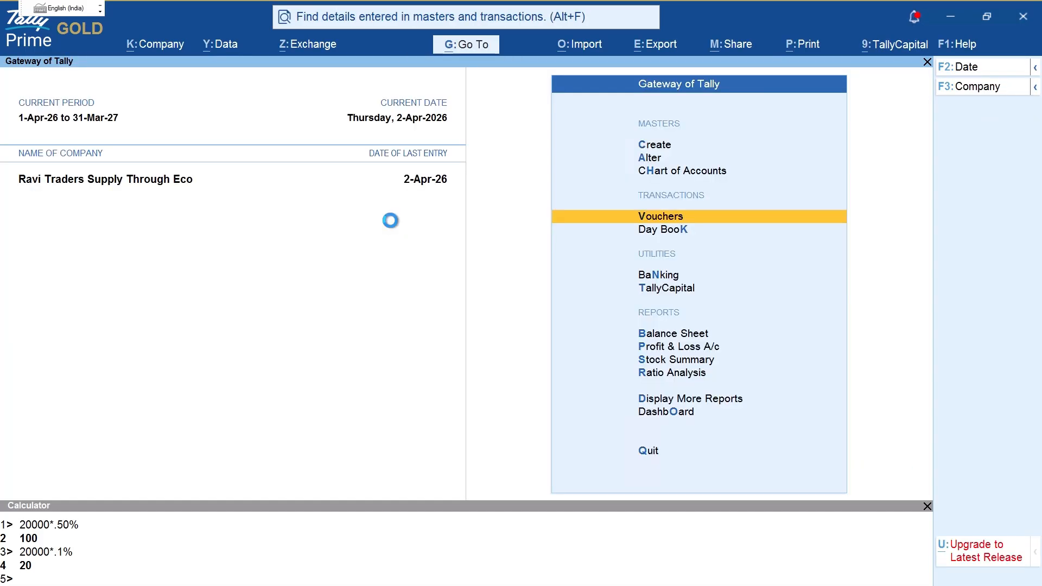
Step: Open the Balance Sheet's Duties & Taxes summary and arrow-mark CASH LEDGER
key(b)
key(Down)
key(Down)
key(Down)
key(Return)
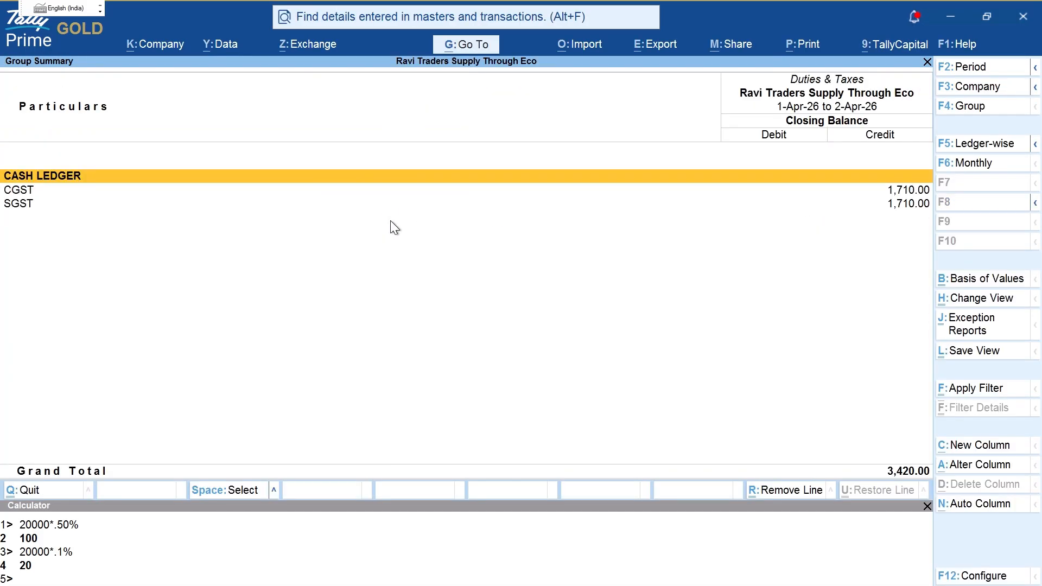
key(ctrl+2)
drag(97, 175, 785, 164)
key(Escape)
Step: Review April's monthly breakdown of the CGST, SGST and IGST cash ledgers
key(Return)
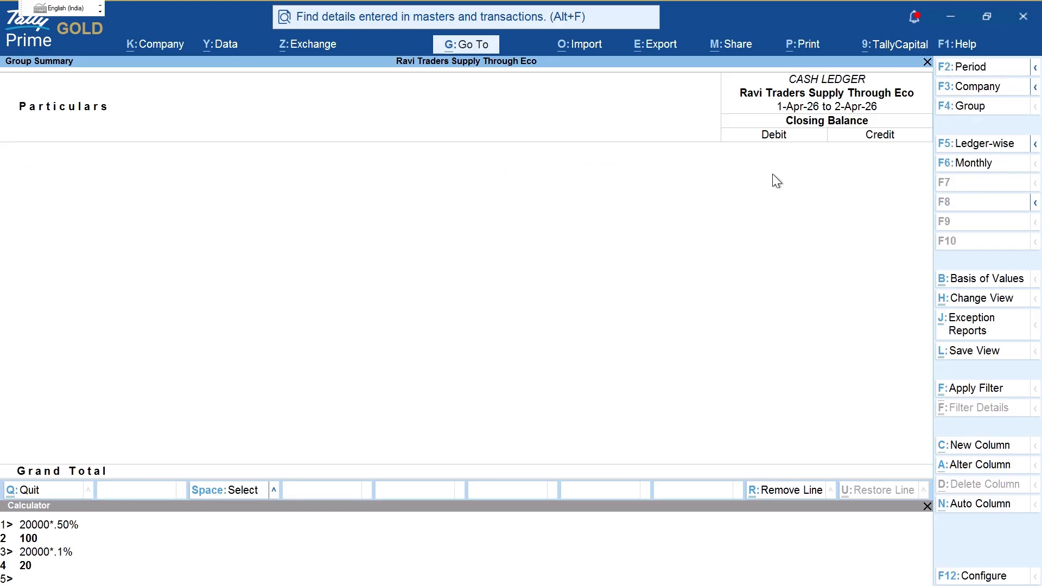
key(F6)
key(Return)
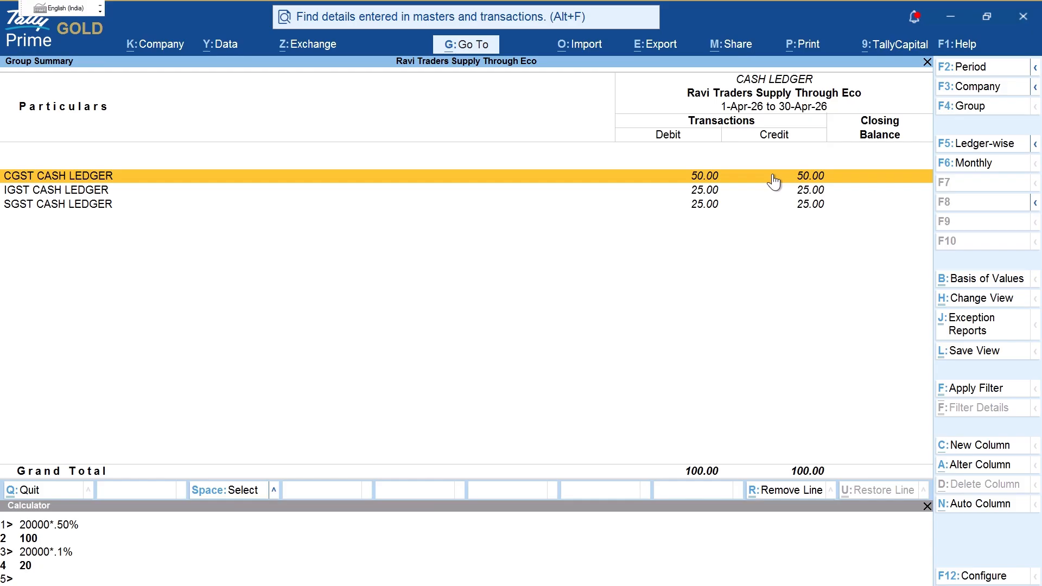
key(Down)
key(Down)
key(Escape)
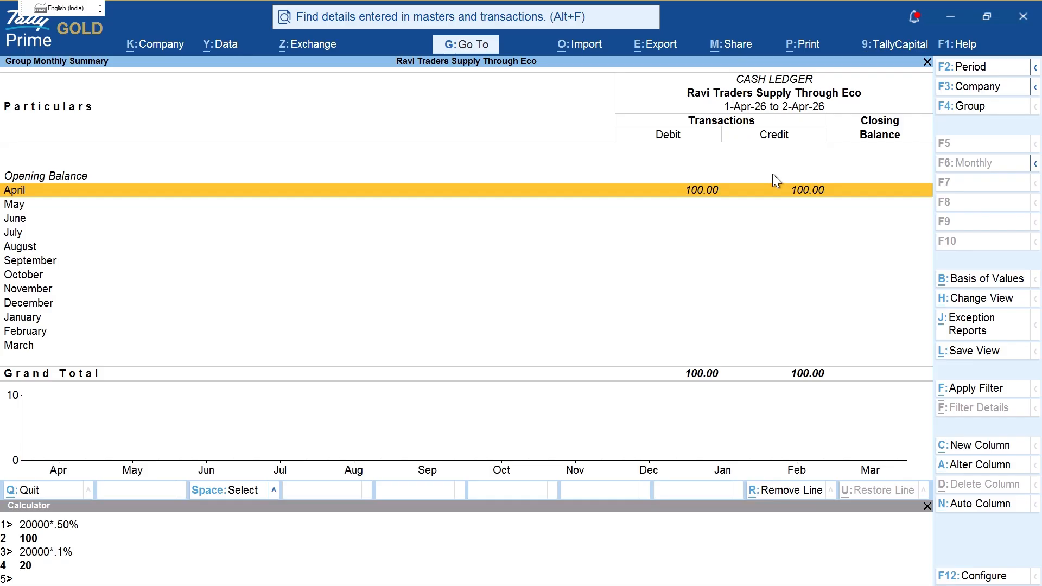
key(Escape)
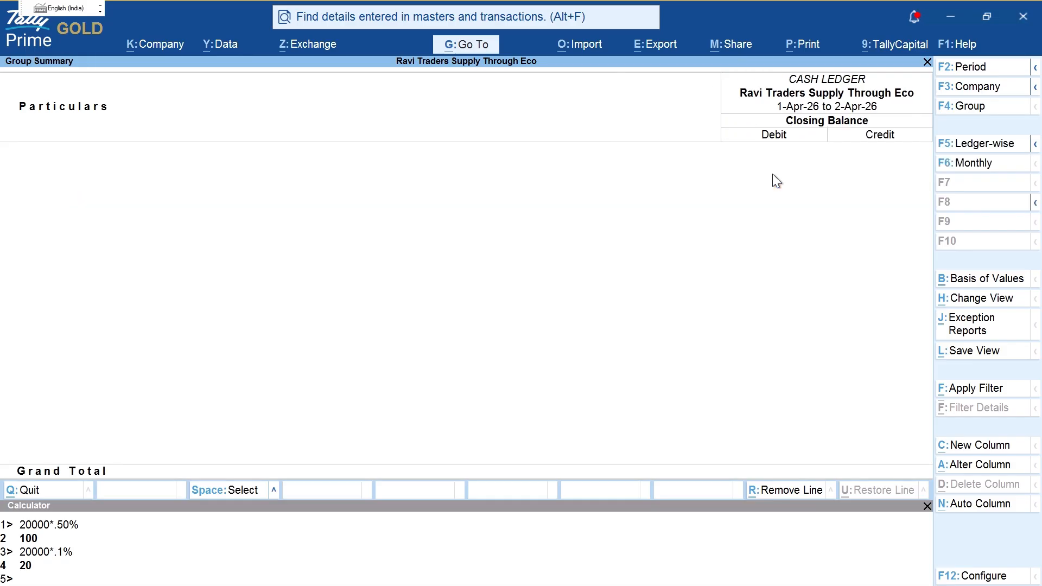
key(Escape)
key(Escape)
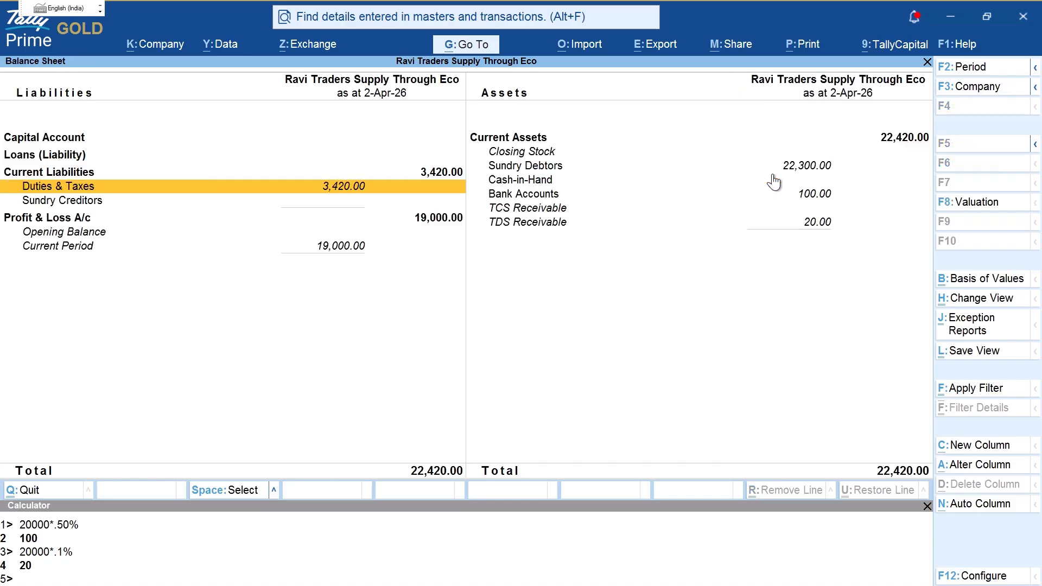
key(Escape)
key(Escape)
Step: Check Amazon's outstanding balance under Sundry Debtors, then start a new voucher
key(n)
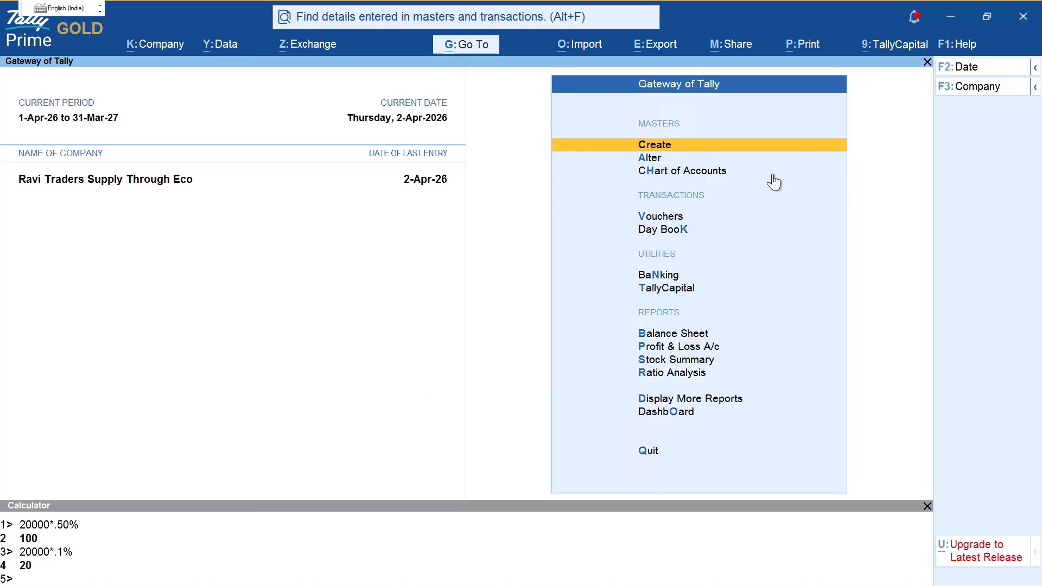
key(b)
key(Right)
key(Down)
key(Down)
key(Return)
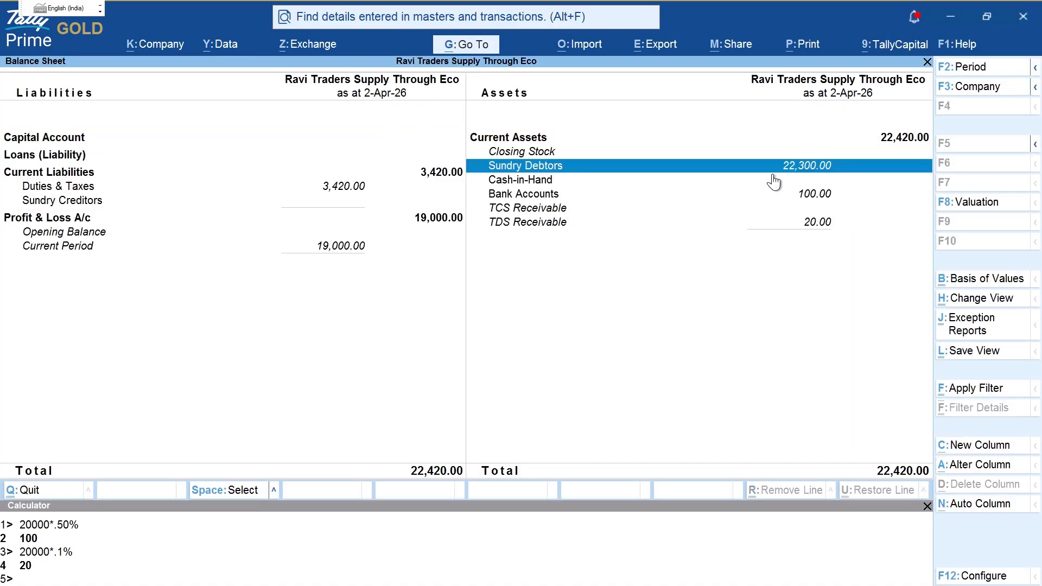
key(Return)
key(Escape)
key(Escape)
key(Escape)
key(v)
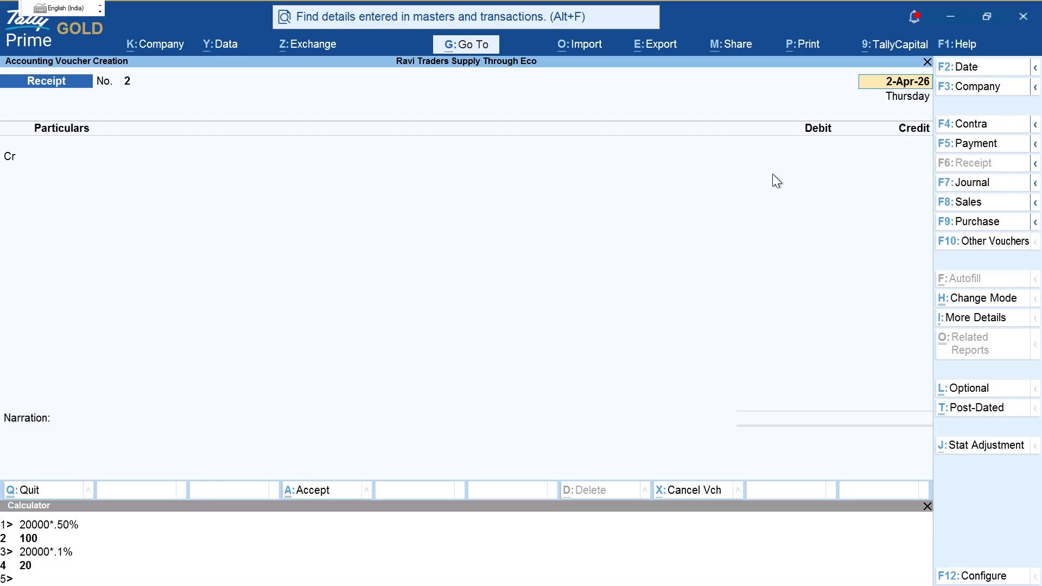
Step: Credit Amazon 22,300 against bills Online/1/26-27 (10,500) and Online/2/26-27 (11,800)
key(Return)
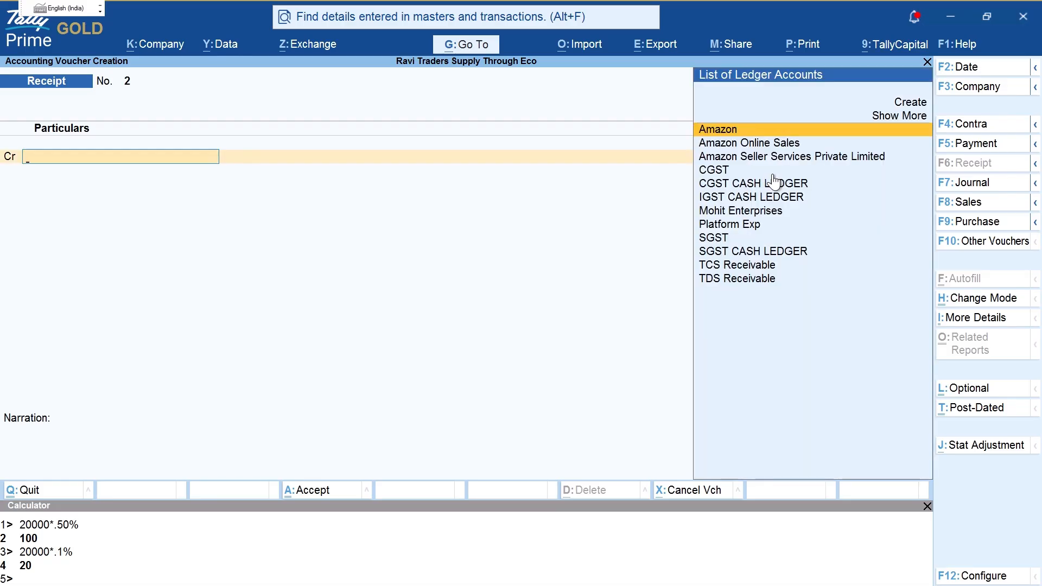
text(AMA)
key(Return)
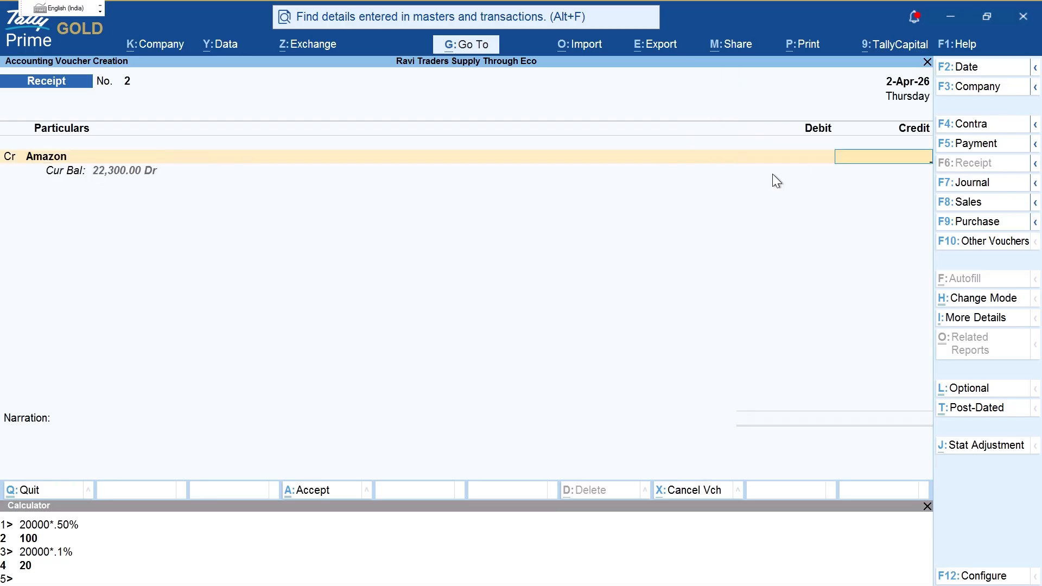
text(22300)
key(Return)
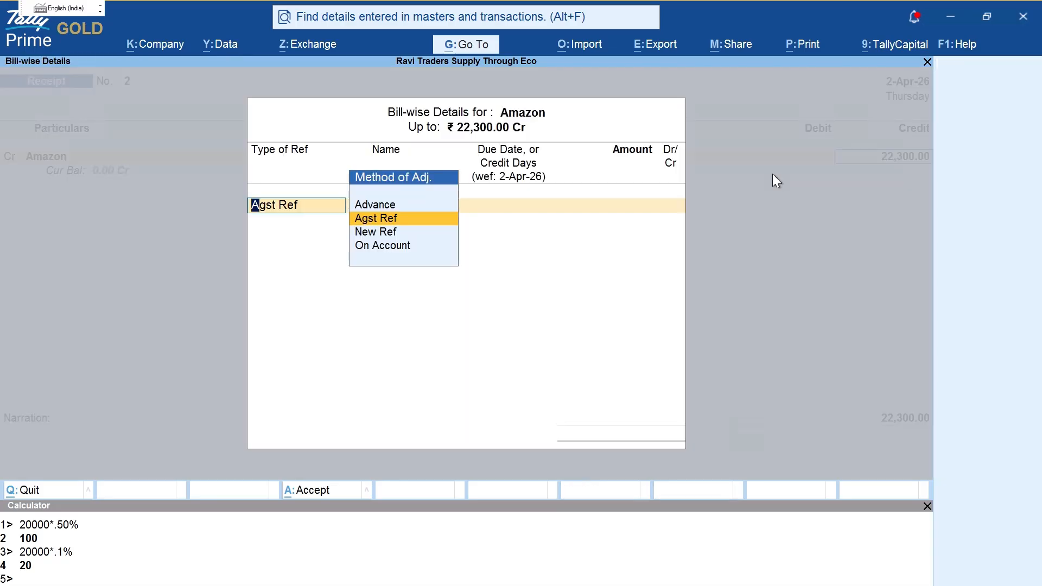
key(Return)
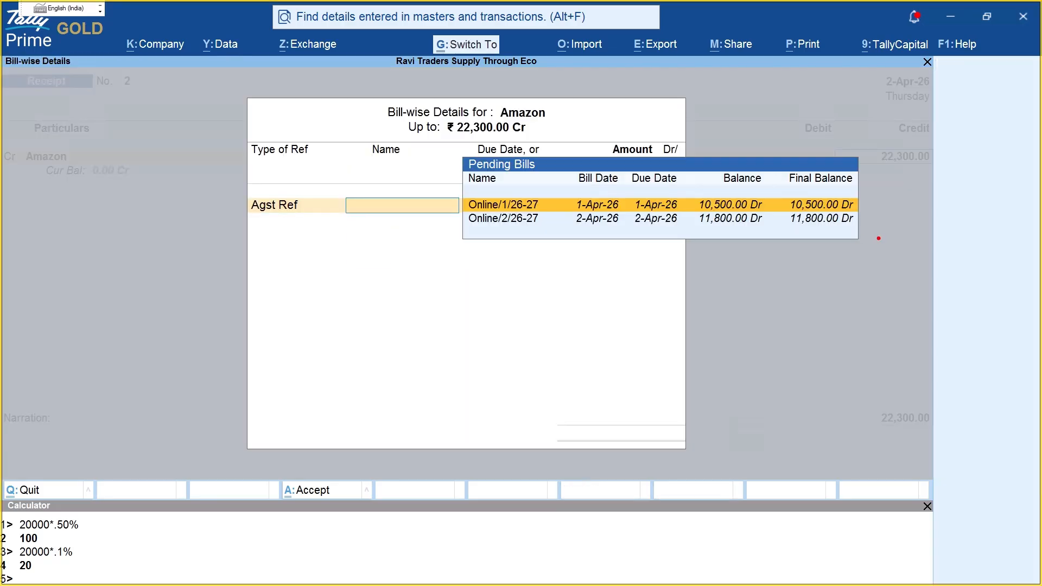
key(Return)
key(Return)
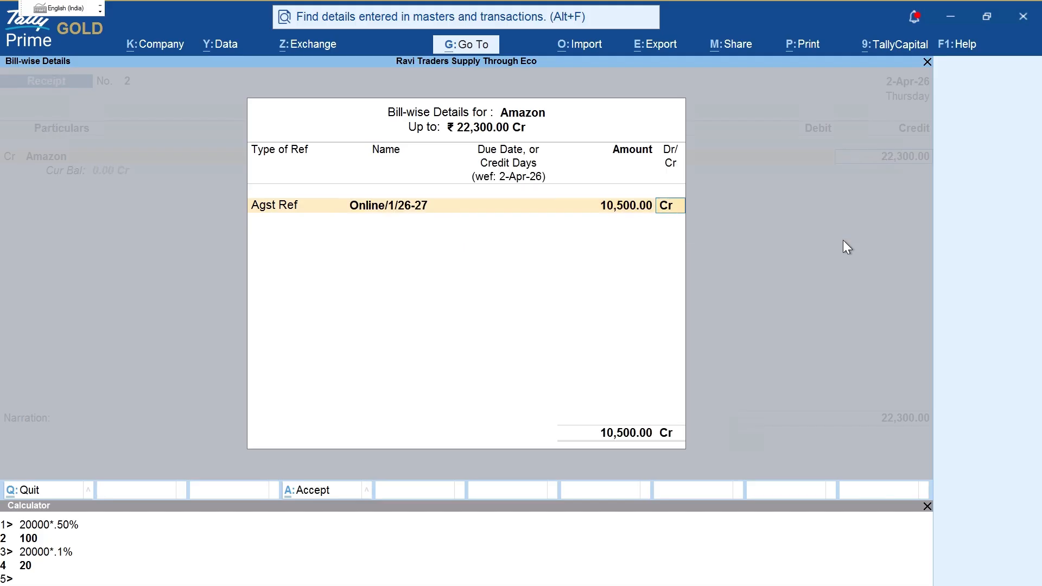
key(Return)
key(Return)
key(Return)
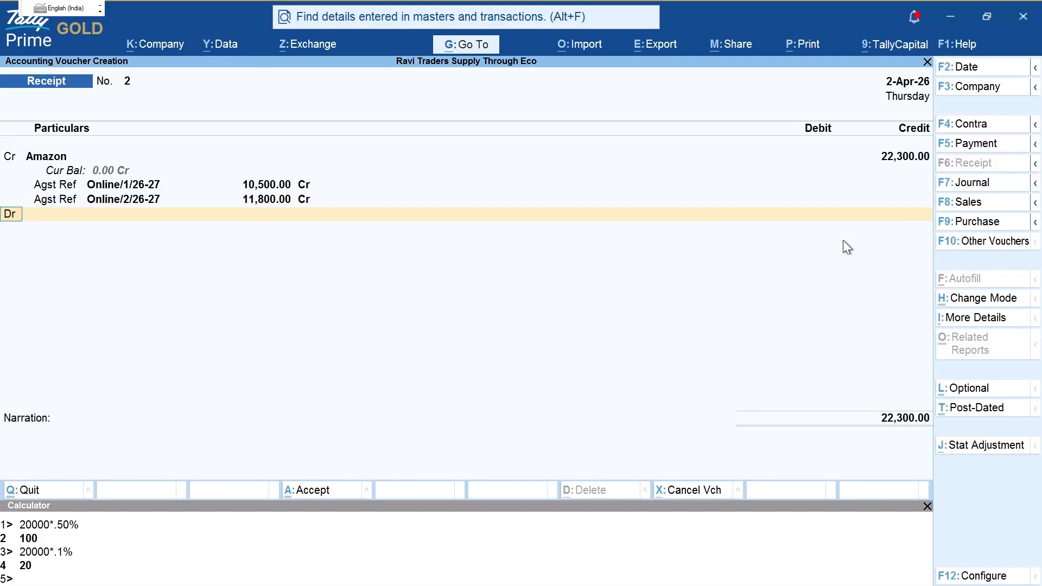
key(Return)
text(B)
Step: Debit PNB 22,300.00, save Receipt No. 2 and quit to Gateway of Tally
key(Return)
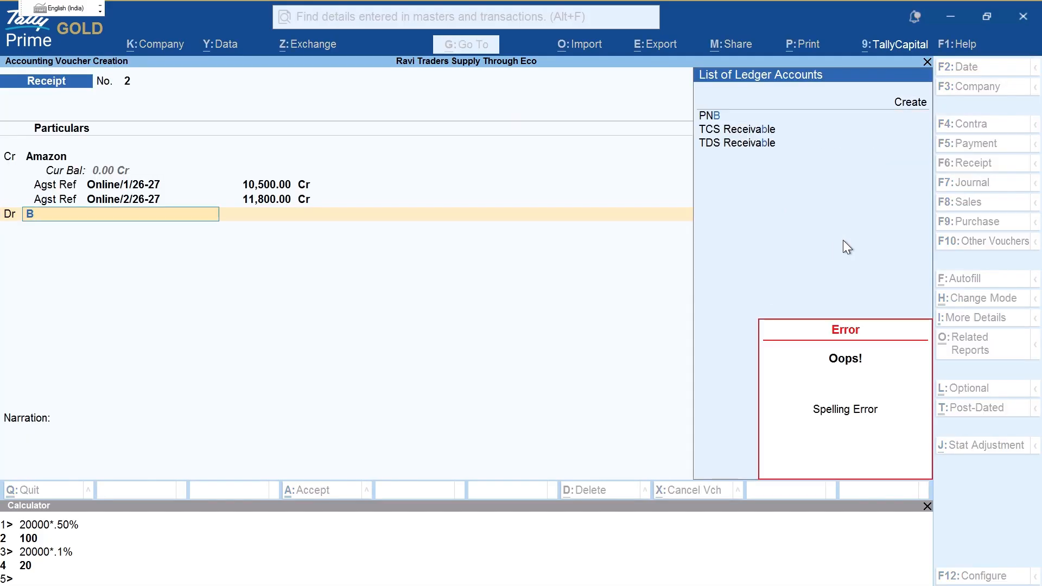
key(Down)
key(Return)
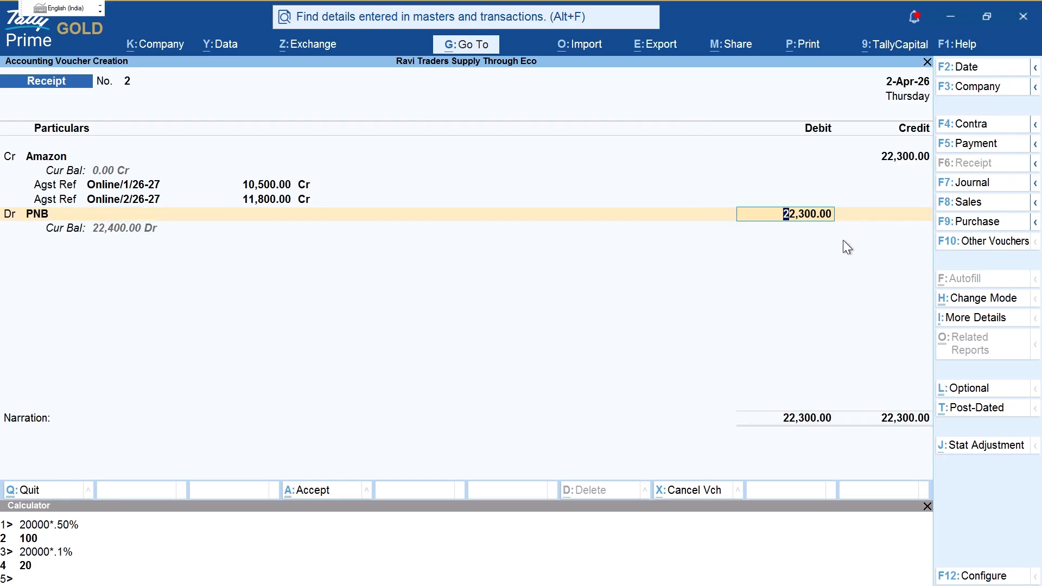
key(Return)
key(ctrl+a)
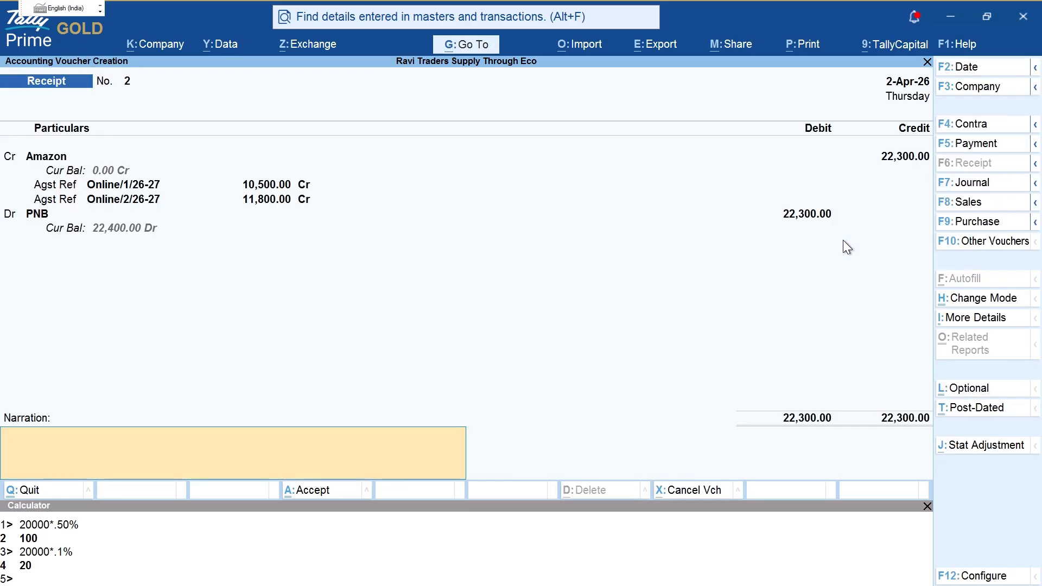
key(Return)
key(Escape)
key(Escape)
key(Return)
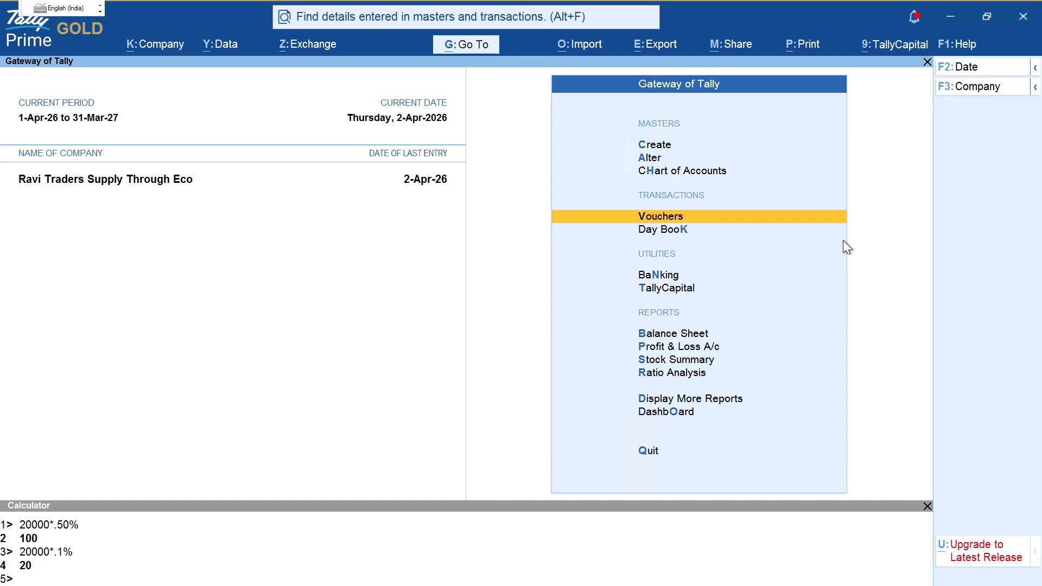
Step: Display the Amazon ledger vouchers report, keeping the existing reporting period
text(dalA)
key(Return)
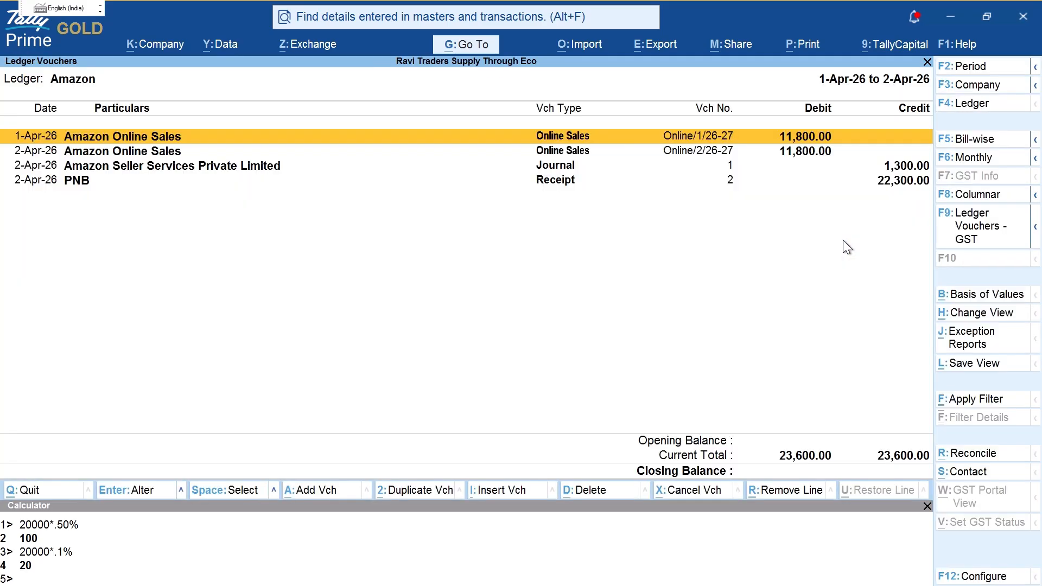
key(F2)
key(Escape)
Step: Mark in red the 23,600.00 totals, the 1,300.00 journal and PNB receipt entries
drag(840, 119, 814, 189)
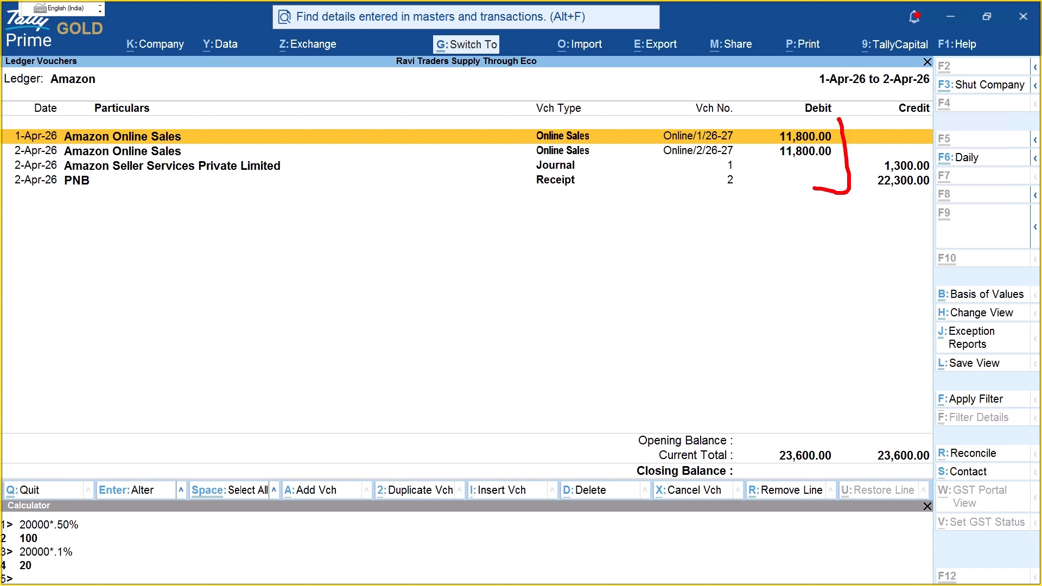
mouse_move(783, 429)
mouse_down()
mouse_move(842, 434)
mouse_move(808, 429)
mouse_up()
mouse_move(881, 426)
mouse_down()
mouse_move(947, 450)
mouse_move(936, 449)
mouse_up()
drag(779, 474, 872, 459)
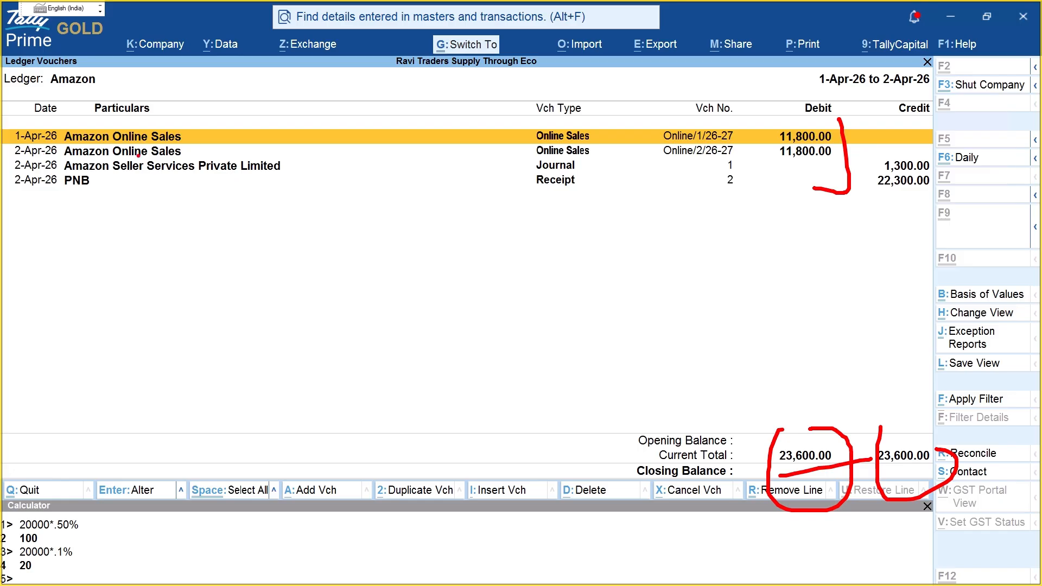
drag(305, 170, 830, 170)
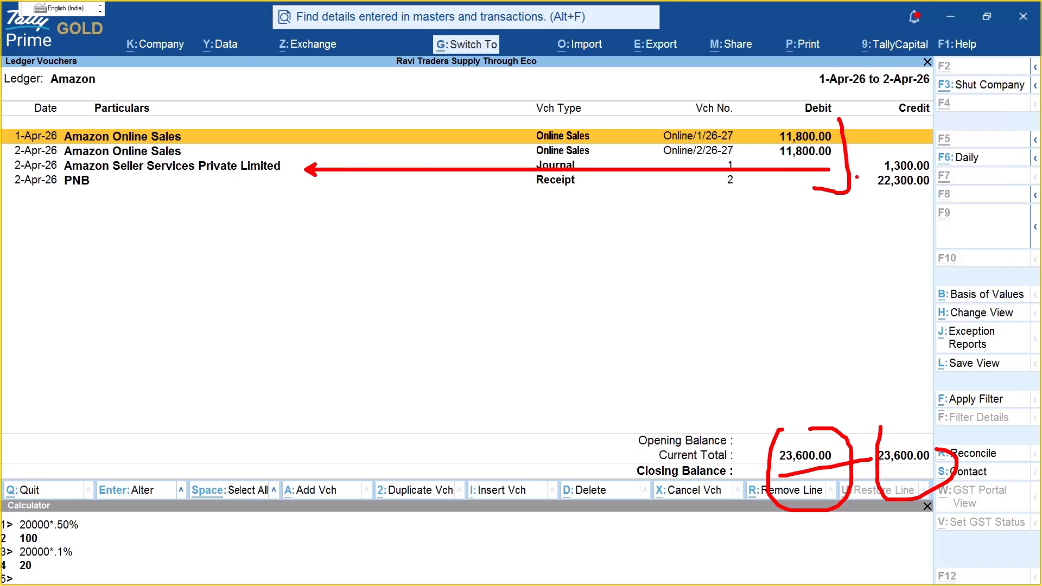
mouse_move(885, 151)
mouse_down()
mouse_move(915, 172)
mouse_move(925, 156)
mouse_up()
drag(111, 188, 901, 185)
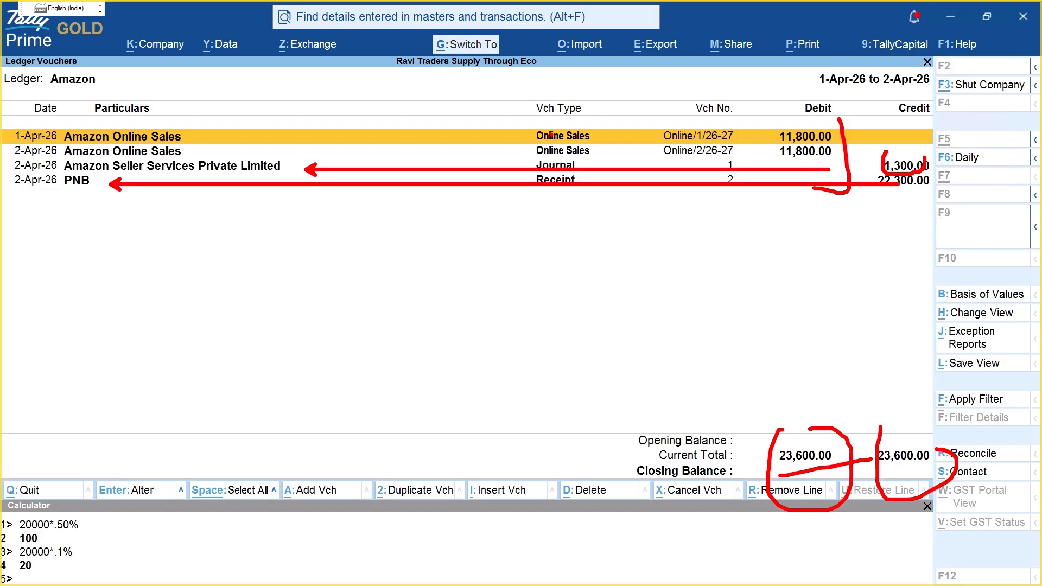
Step: Circle the company name and annotate a 'SEC 52 OF CGST ACT' note on screen
mouse_move(389, 45)
mouse_down()
mouse_move(597, 90)
mouse_move(481, 52)
mouse_up()
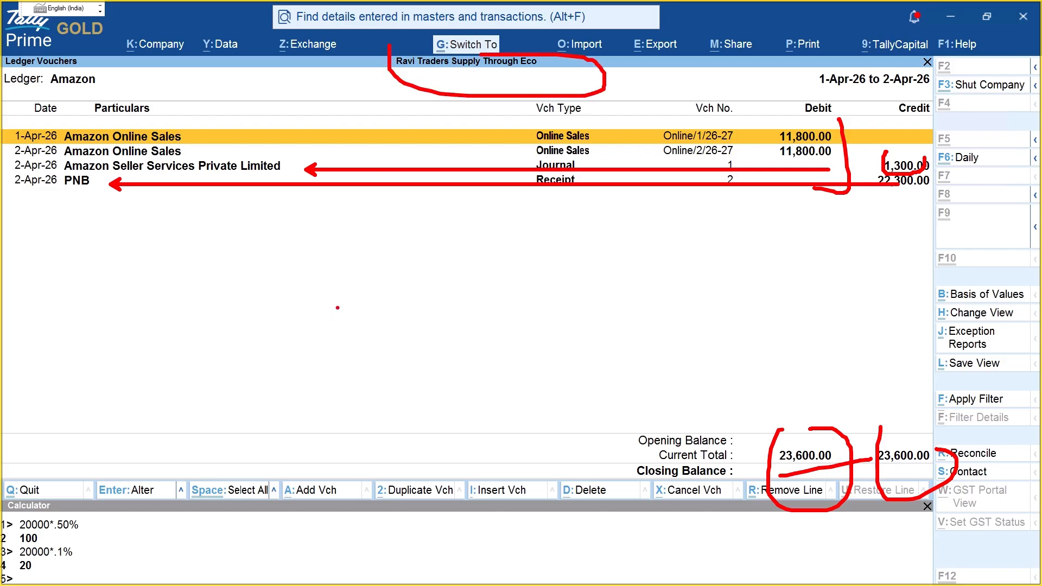
text(t)
text(SECT)
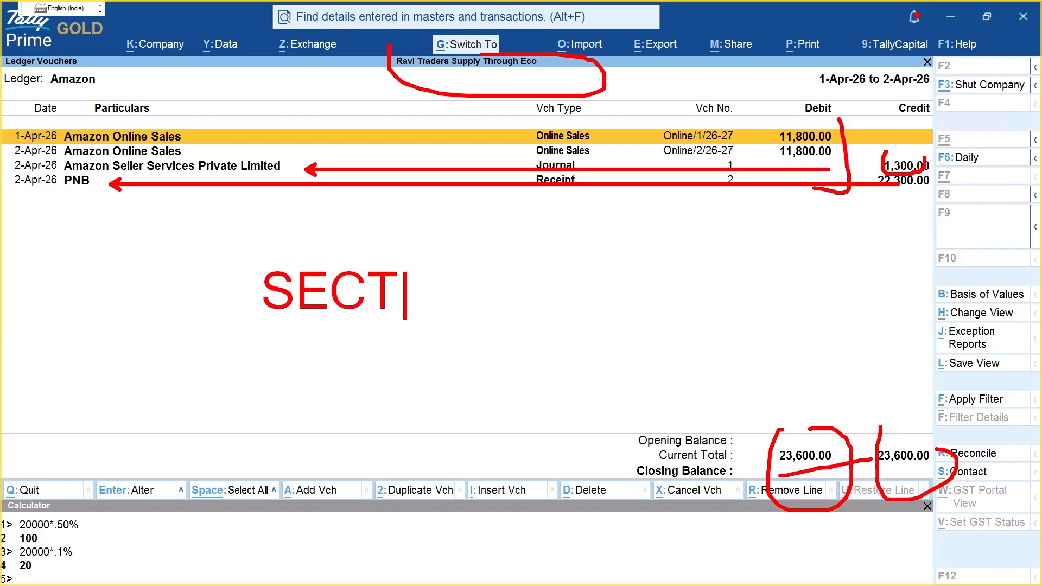
key(BackSpace)
text(5)
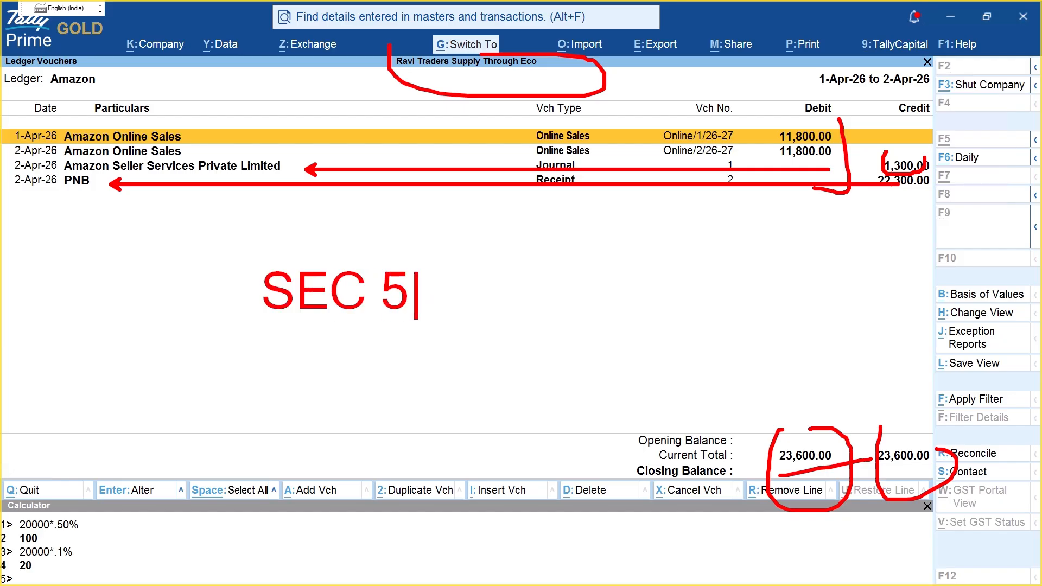
text(2 OF CGST ACT)
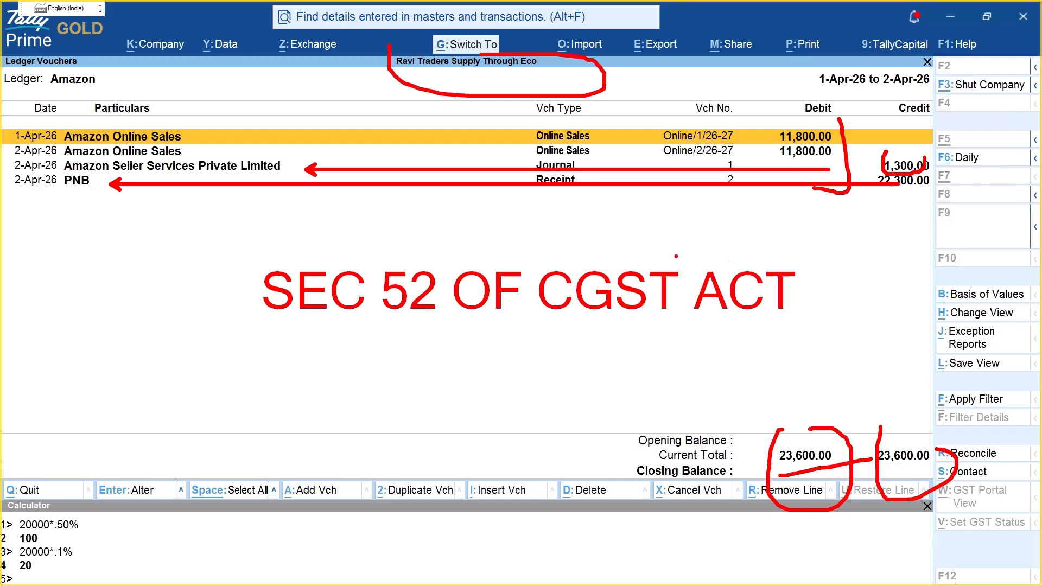
mouse_move(266, 200)
mouse_down()
mouse_move(927, 404)
mouse_move(135, 232)
mouse_up()
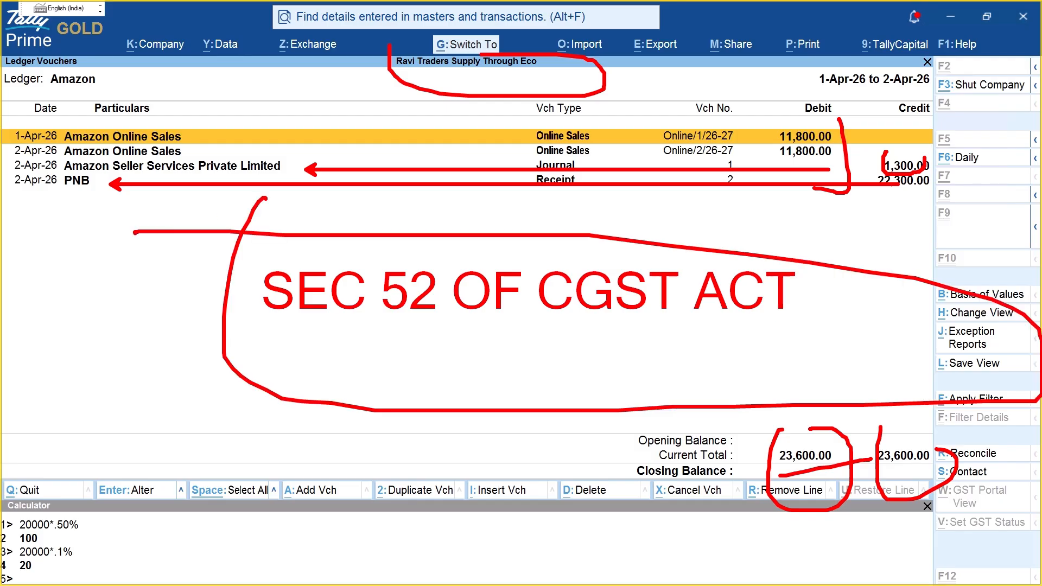
key(Escape)
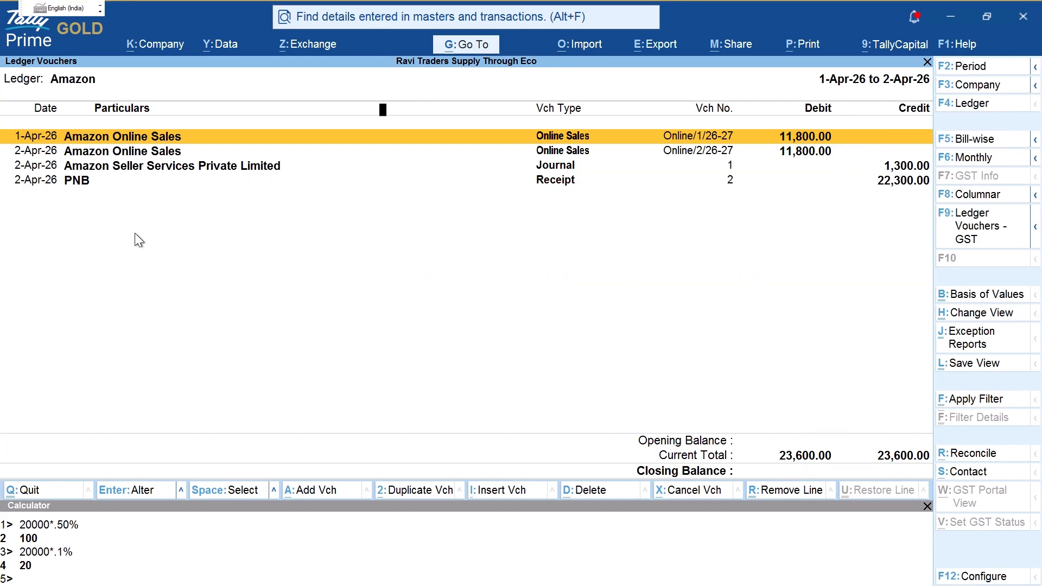
Step: Close the Amazon ledger and point out Amazon Online Sales in the ledger list
key(Escape)
key(Down)
key(Down)
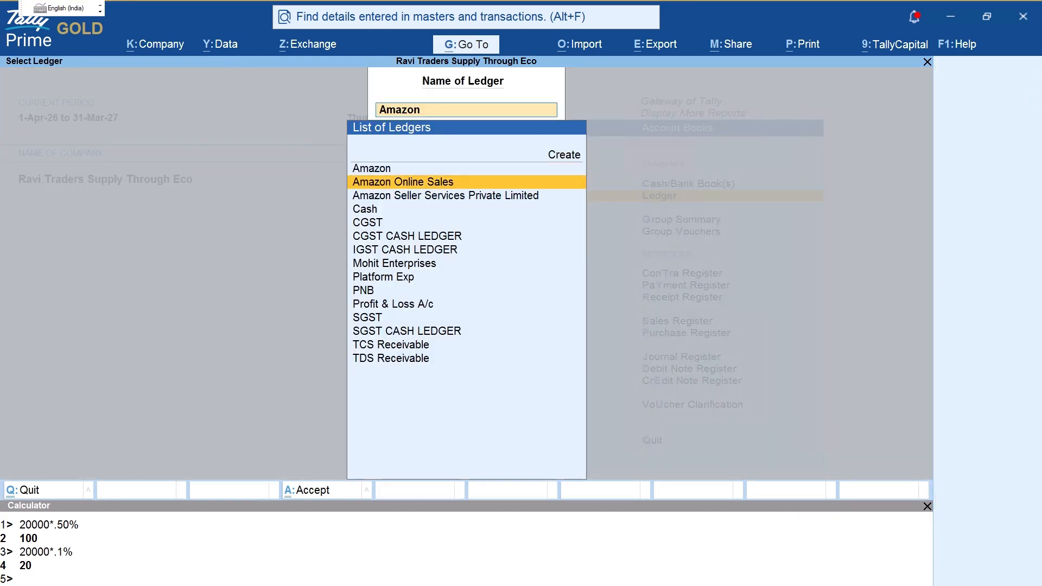
key(ctrl+2)
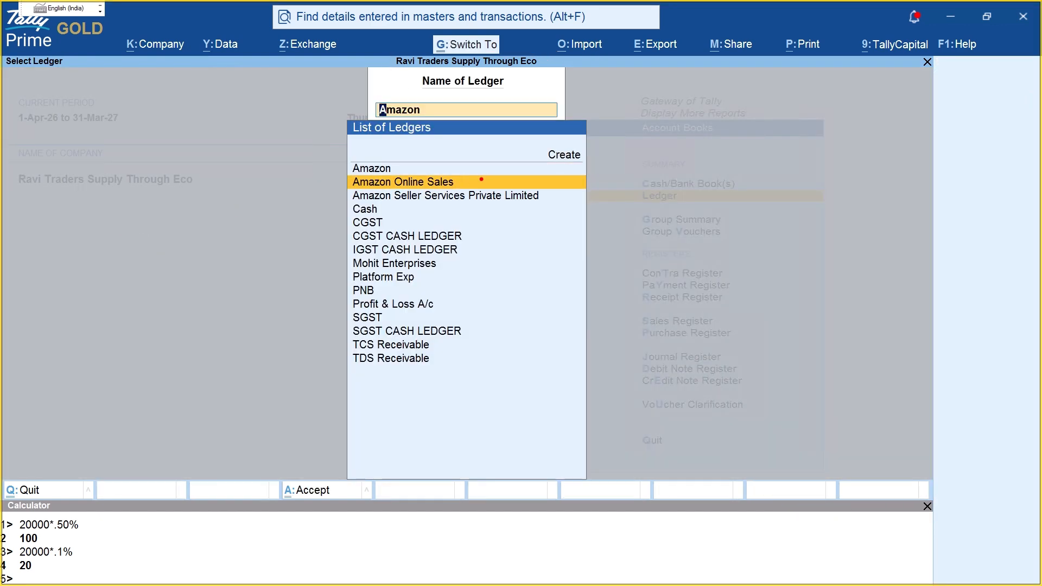
mouse_move(474, 183)
mouse_down()
mouse_move(489, 174)
mouse_move(470, 186)
mouse_up()
key(Escape)
key(Escape)
key(Escape)
key(Escape)
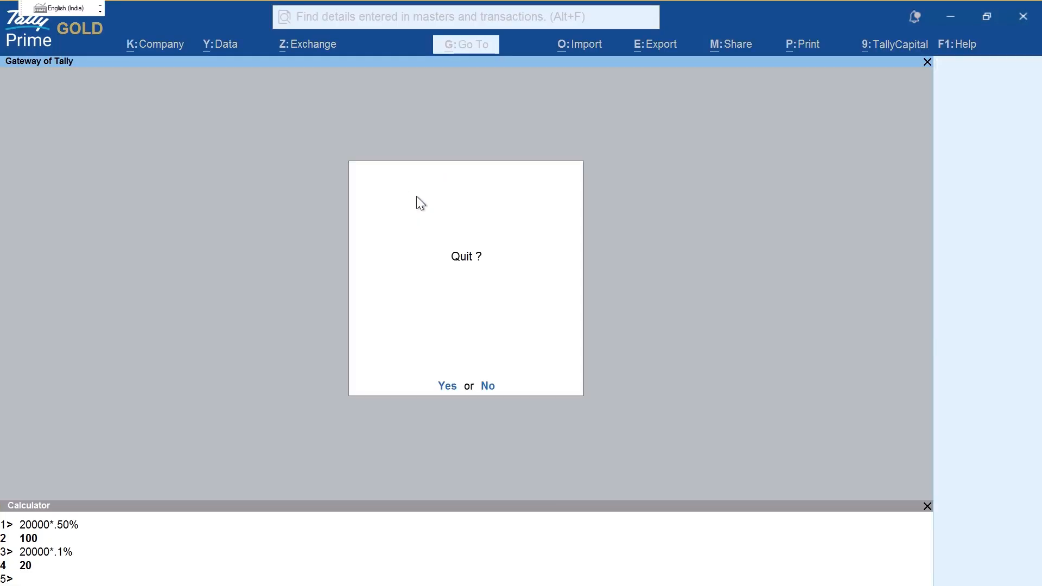
key(Escape)
Step: Open the Profit & Loss A/c and move to the 20,000.00 Online Sales line
key(p)
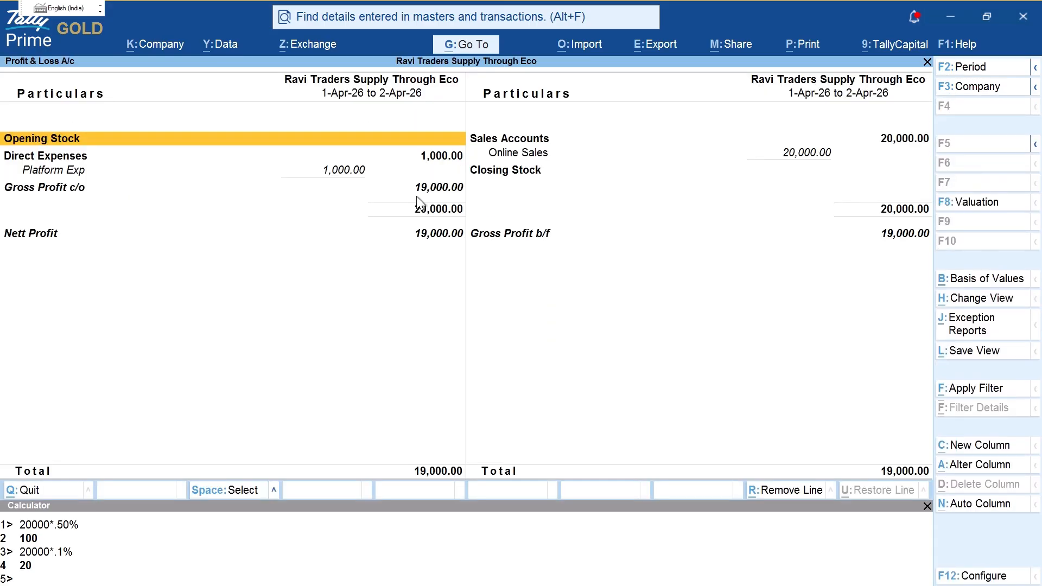
key(Right)
key(Down)
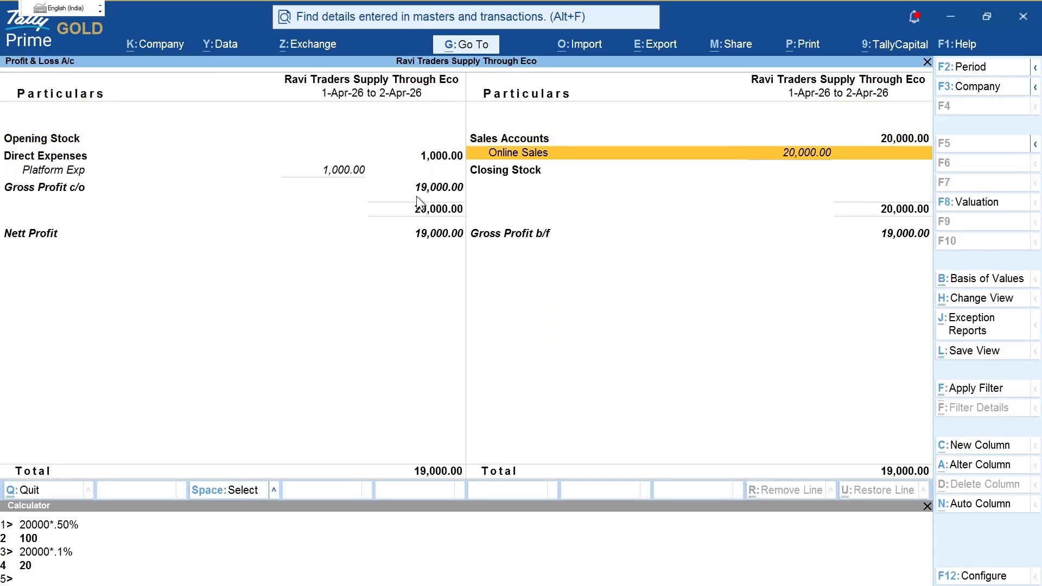
Step: Open the Online Sales group summary and note FLIP and MEESHO beside Amazon Online Sales
key(Return)
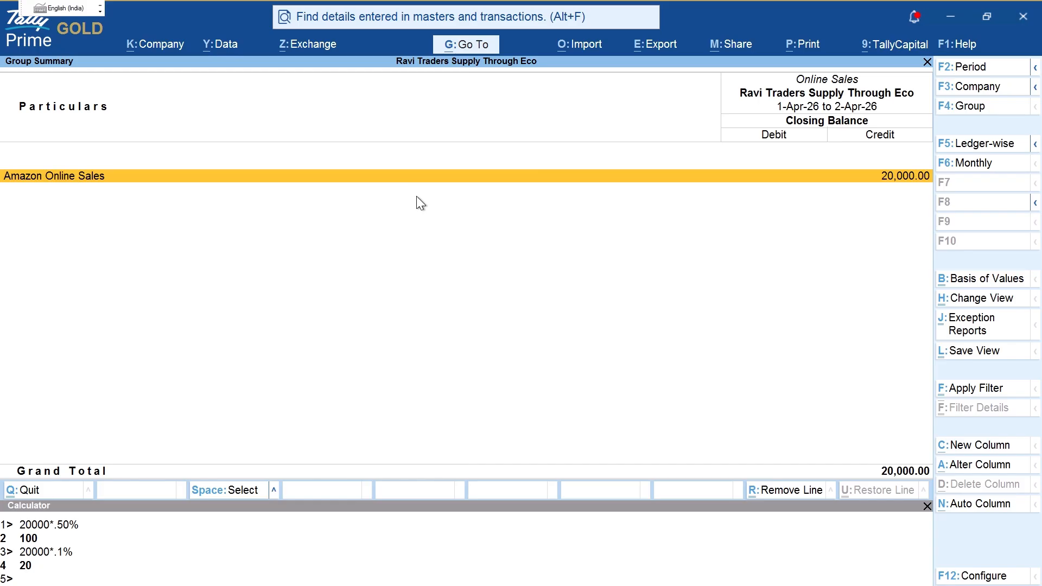
key(ctrl)
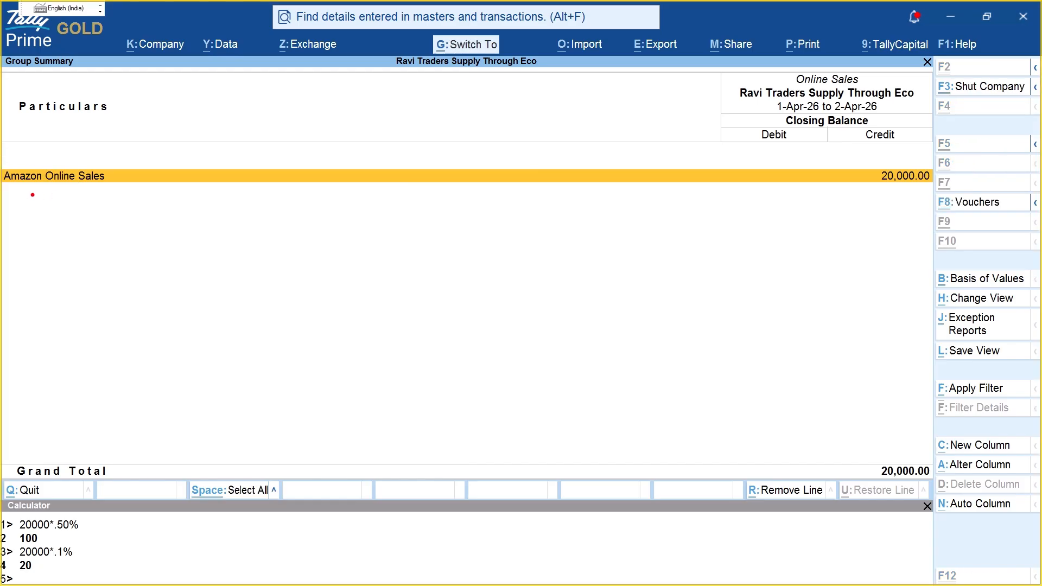
drag(122, 183, 191, 154)
text(t)
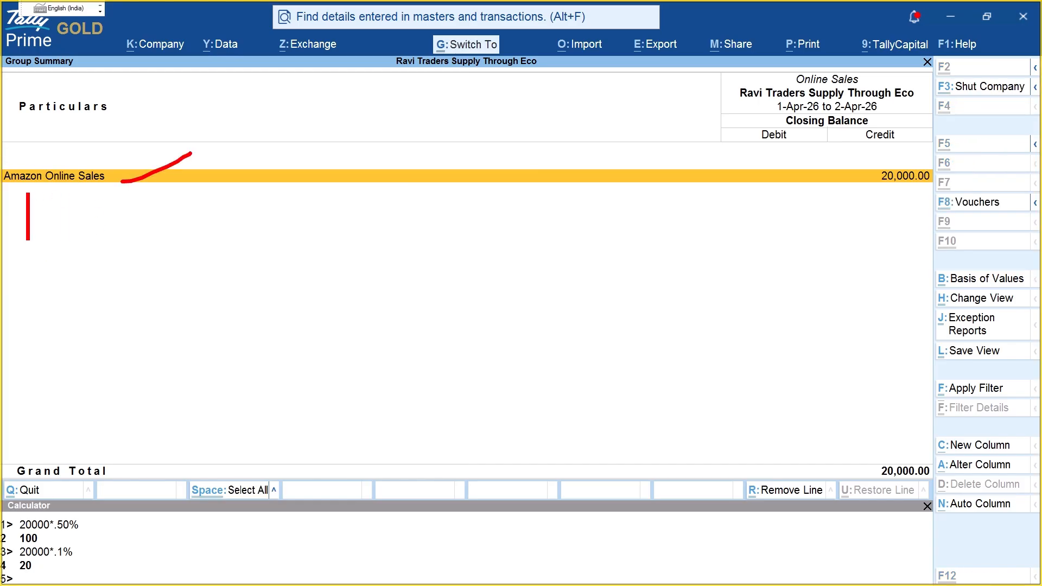
text(FLIP)
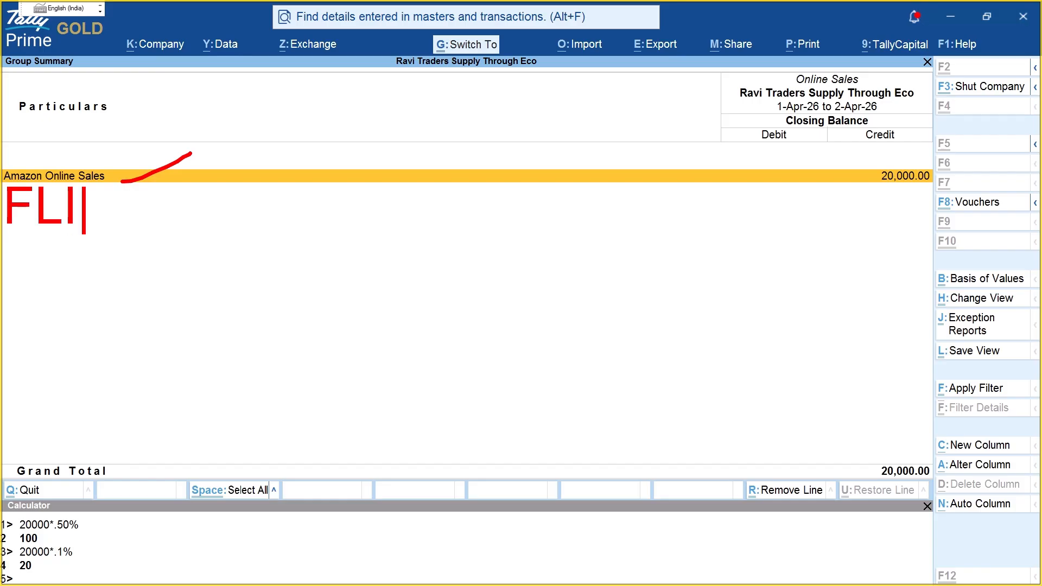
click(20, 253)
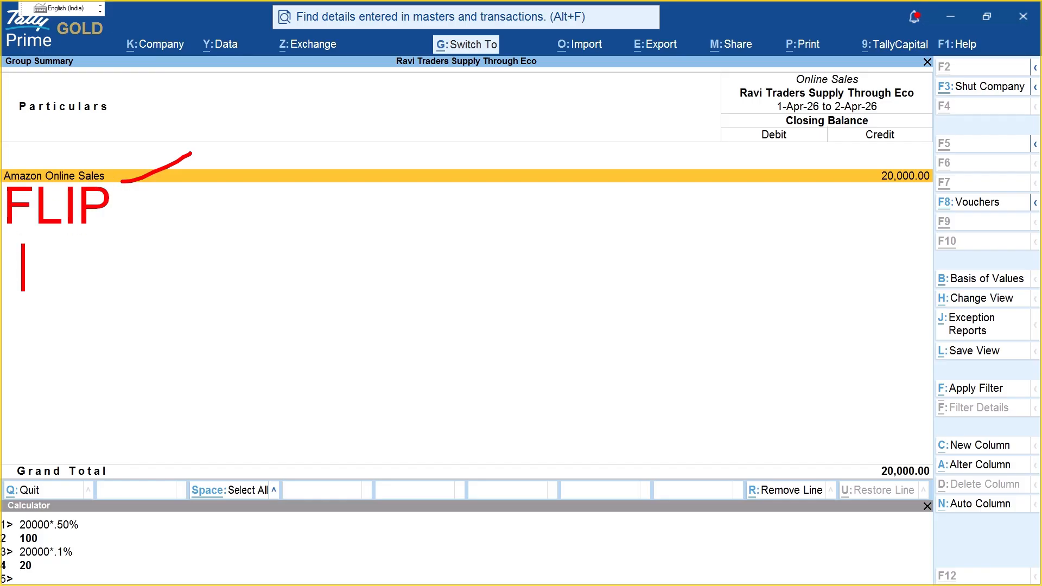
text(MEESO)
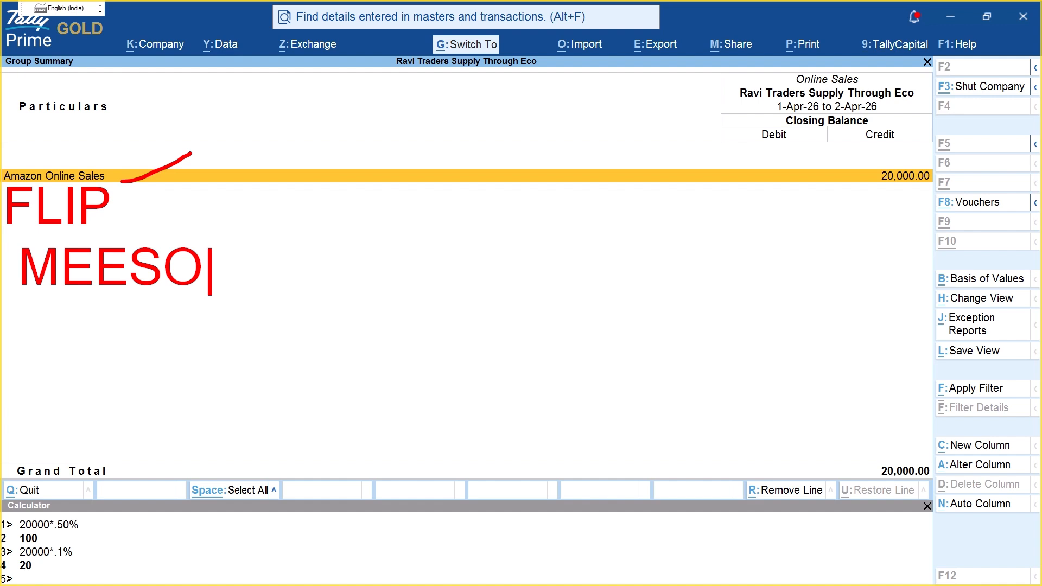
key(BackSpace)
key(BackSpace)
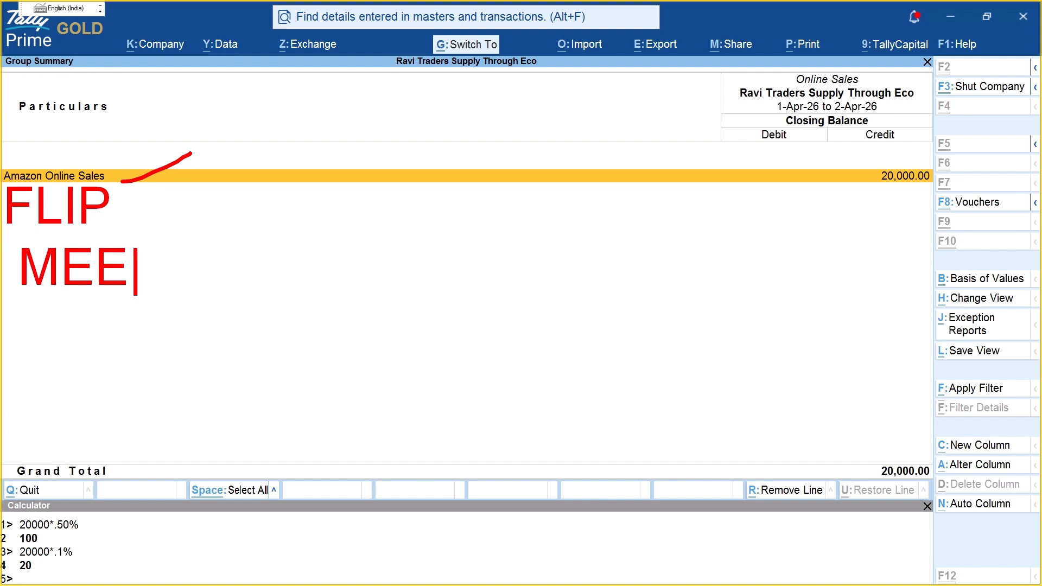
text(SHO)
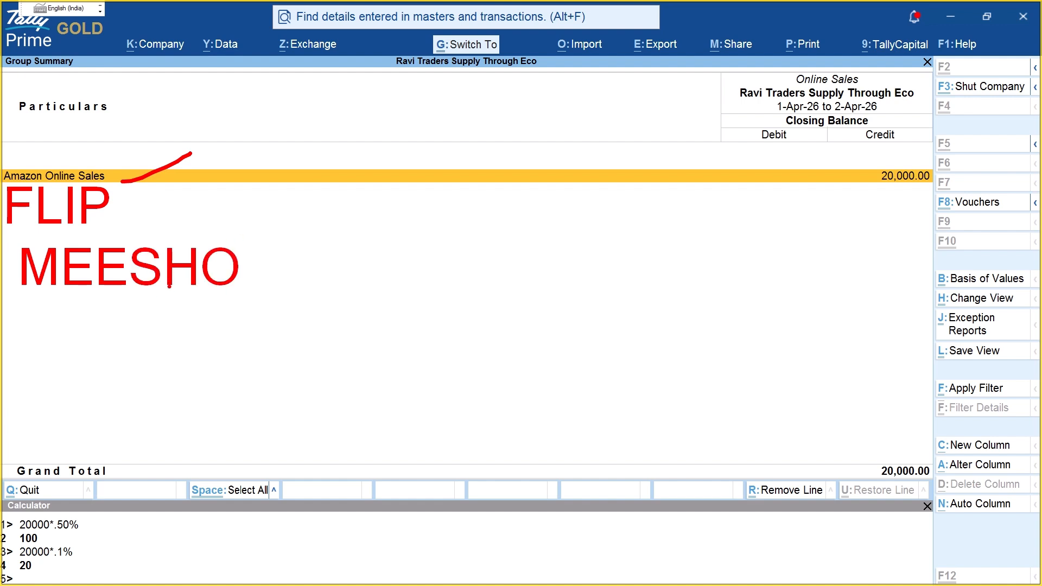
key(Escape)
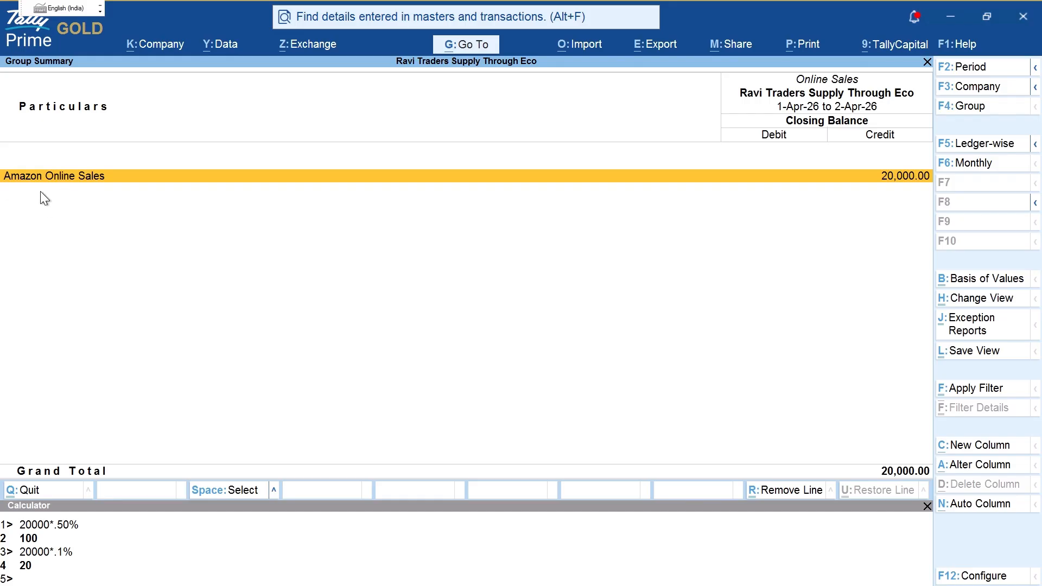
Step: Underline the Amazon Online Sales line several times and bracket the drawn lines together
key(ctrl+2)
drag(21, 197, 119, 198)
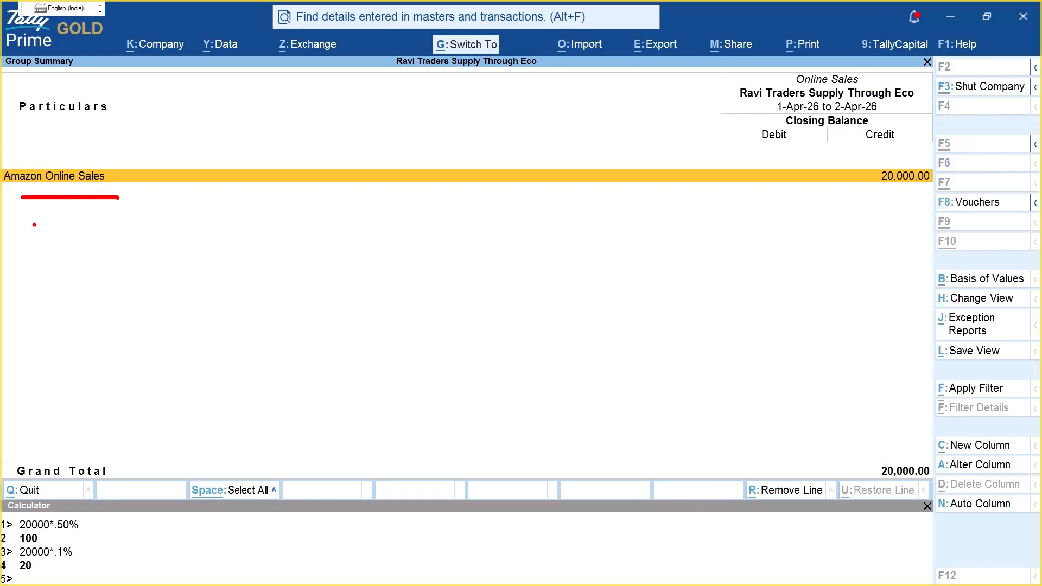
drag(27, 220, 189, 222)
drag(28, 250, 174, 251)
drag(33, 278, 203, 272)
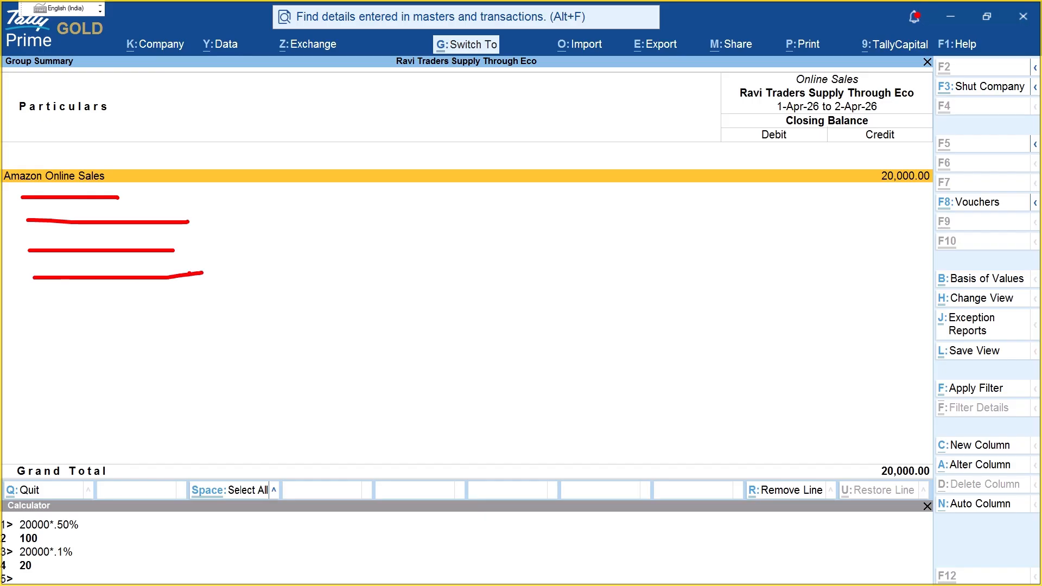
mouse_move(109, 164)
mouse_down()
mouse_move(176, 216)
mouse_move(187, 336)
mouse_up()
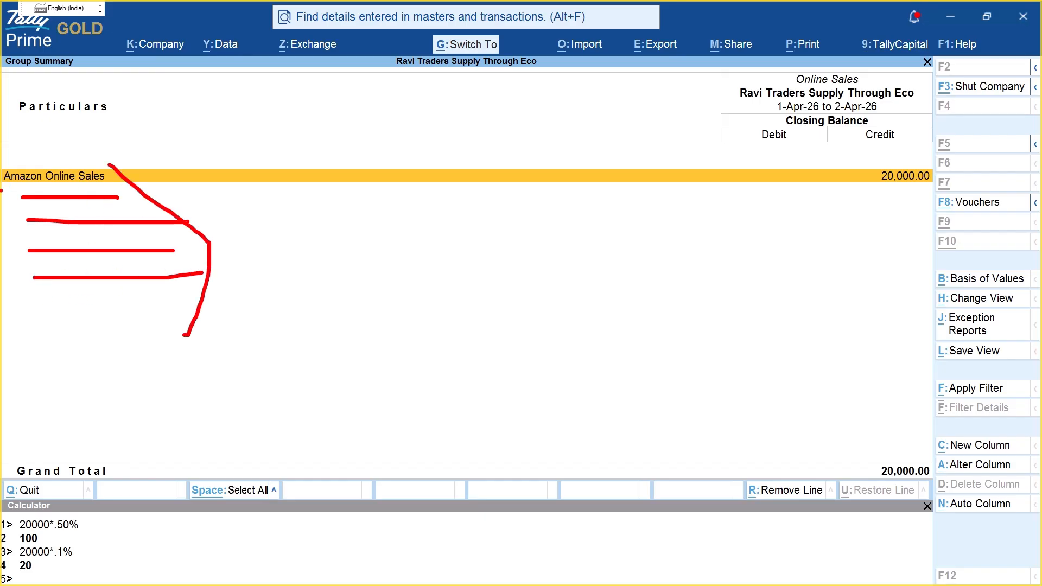
mouse_move(2, 190)
mouse_down()
mouse_move(115, 180)
mouse_move(130, 194)
mouse_up()
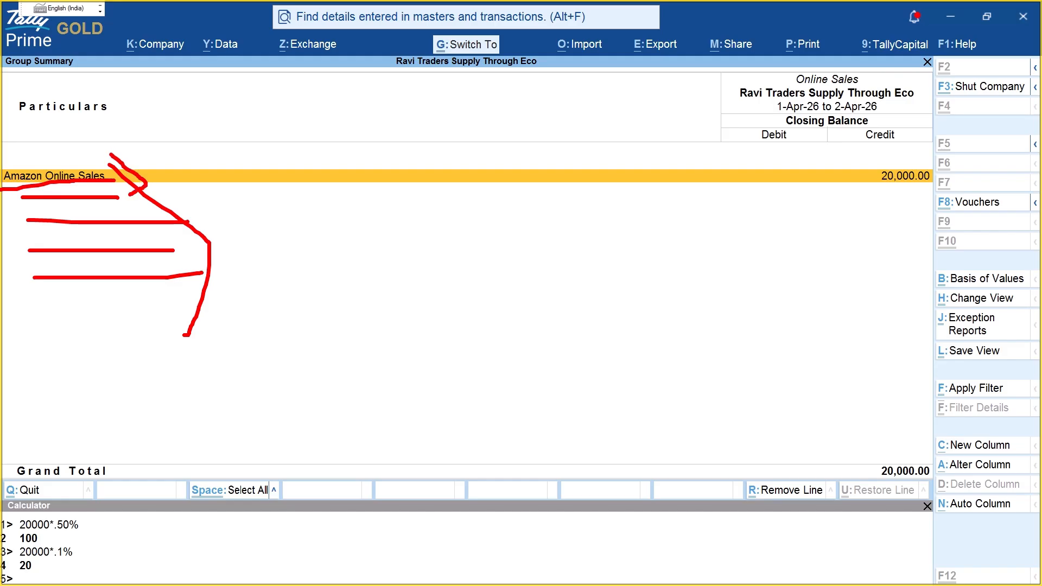
Step: Circle the 20,000.00 credit amount, annotate below it, then clear the notes
mouse_move(904, 149)
mouse_down()
mouse_move(918, 227)
mouse_move(944, 157)
mouse_move(898, 150)
mouse_up()
drag(849, 266, 858, 310)
mouse_move(868, 271)
mouse_down()
mouse_move(891, 303)
mouse_move(902, 300)
mouse_up()
mouse_move(926, 272)
mouse_down()
mouse_move(927, 302)
mouse_move(935, 282)
mouse_up()
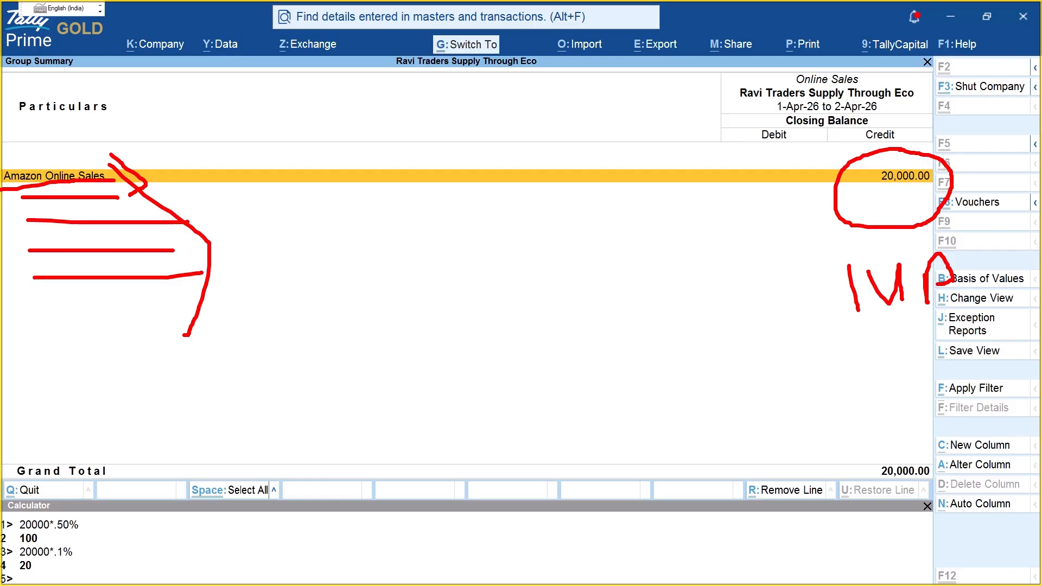
mouse_move(915, 218)
mouse_down()
mouse_move(897, 357)
mouse_move(931, 261)
mouse_up()
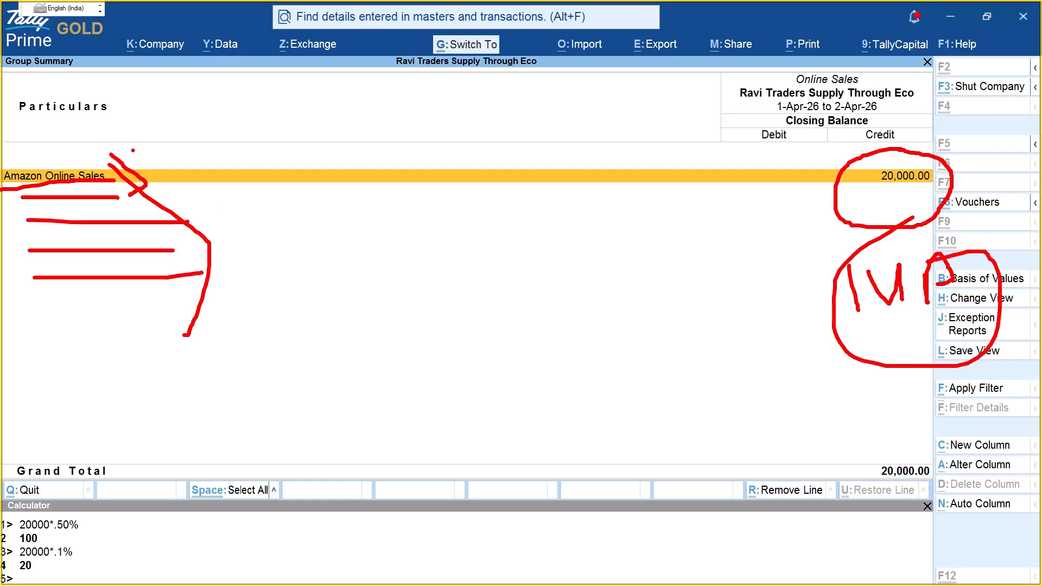
drag(132, 150, 163, 191)
key(Escape)
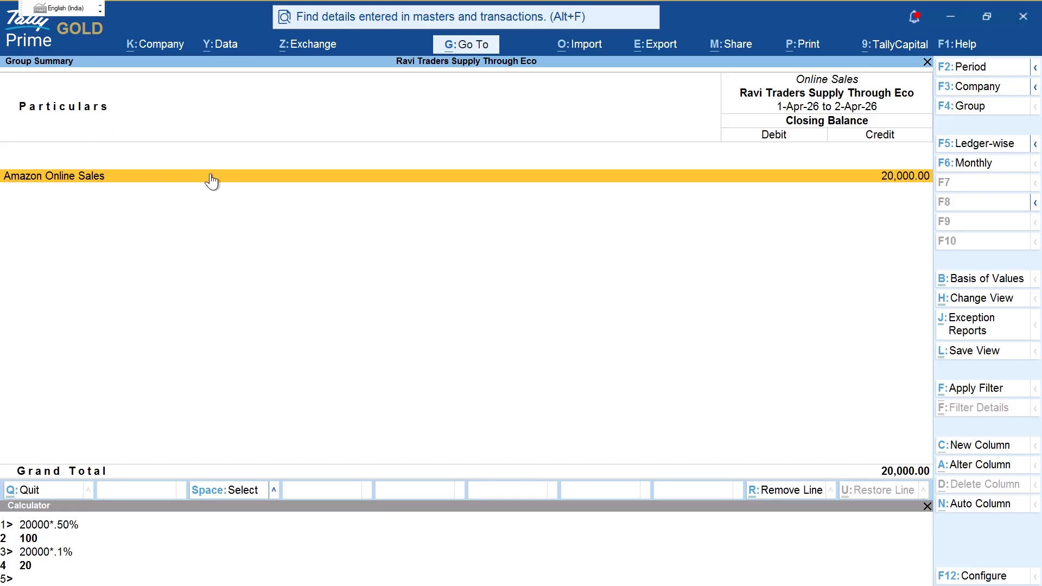
Step: Write a 'SECTION 52 OF CGST 2017' note on screen, mark it up, then clear it
key(ctrl+2)
text(tSECTIO)
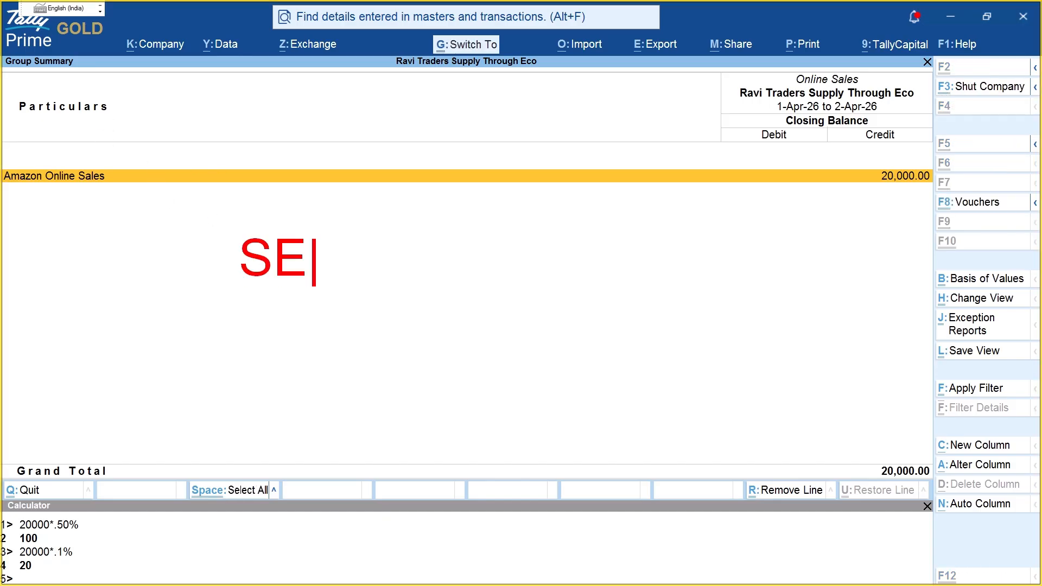
text(N 52)
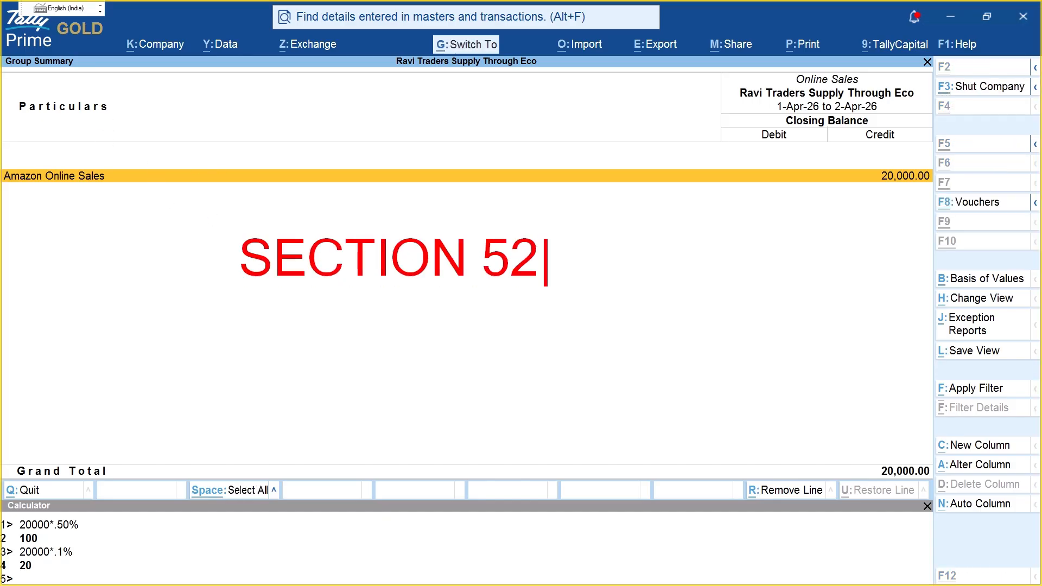
key(Return)
text(OF )
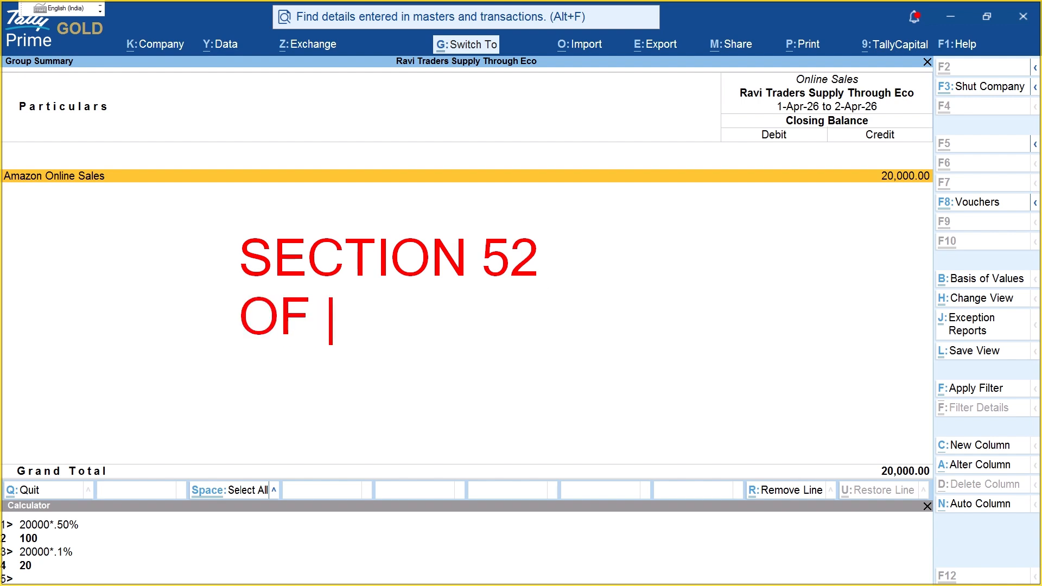
text(CGST )
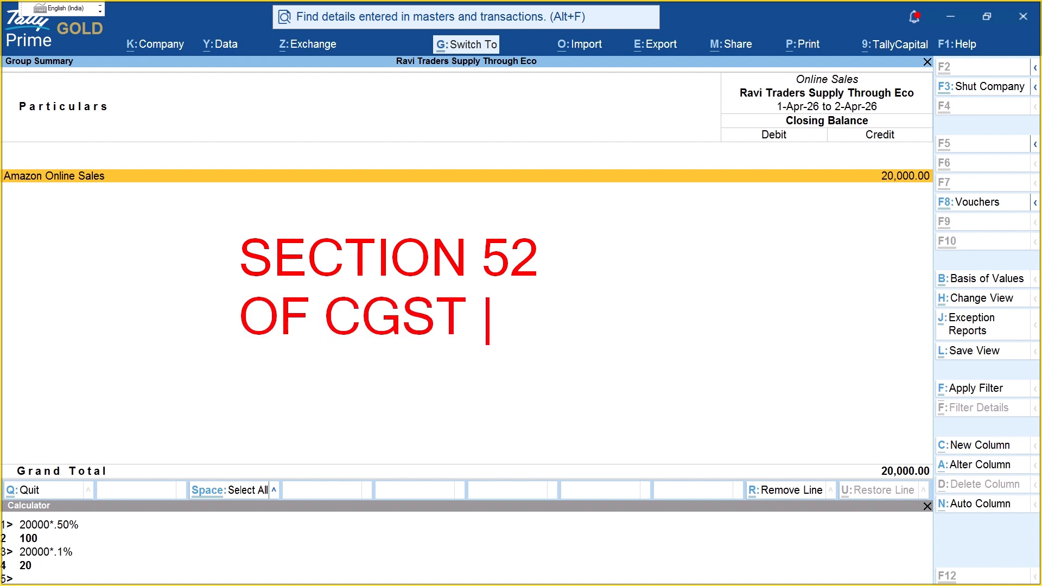
text(2017)
key(Escape)
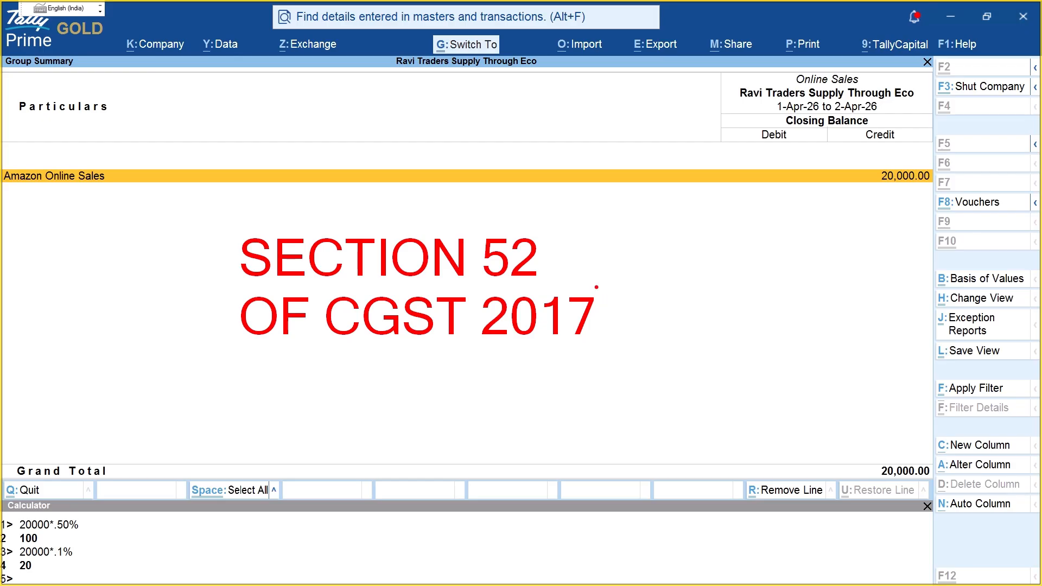
mouse_move(411, 193)
mouse_down()
mouse_move(601, 237)
mouse_move(395, 399)
mouse_up()
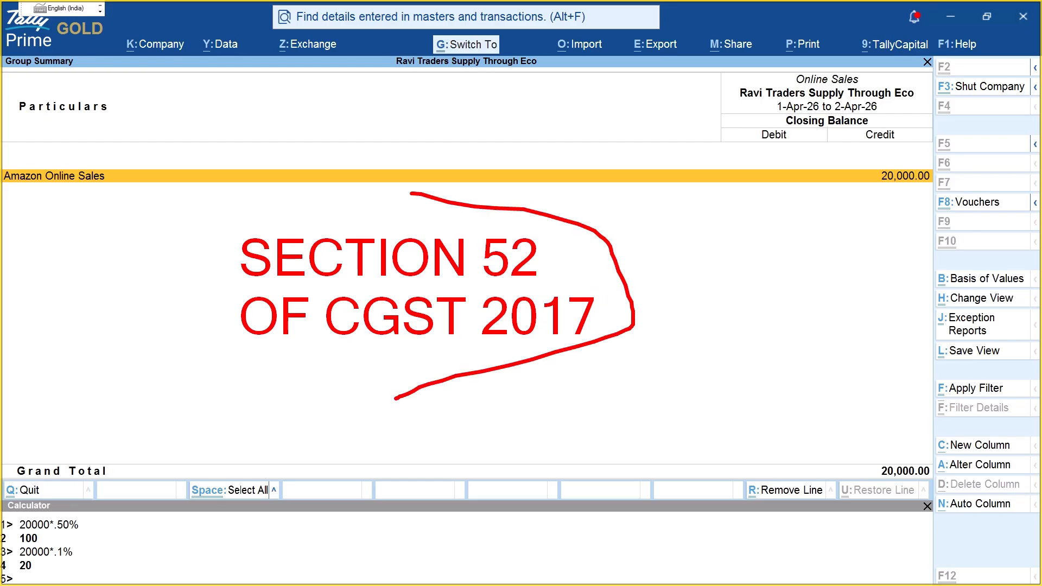
mouse_move(384, 37)
mouse_down()
mouse_move(436, 104)
mouse_move(584, 46)
mouse_up()
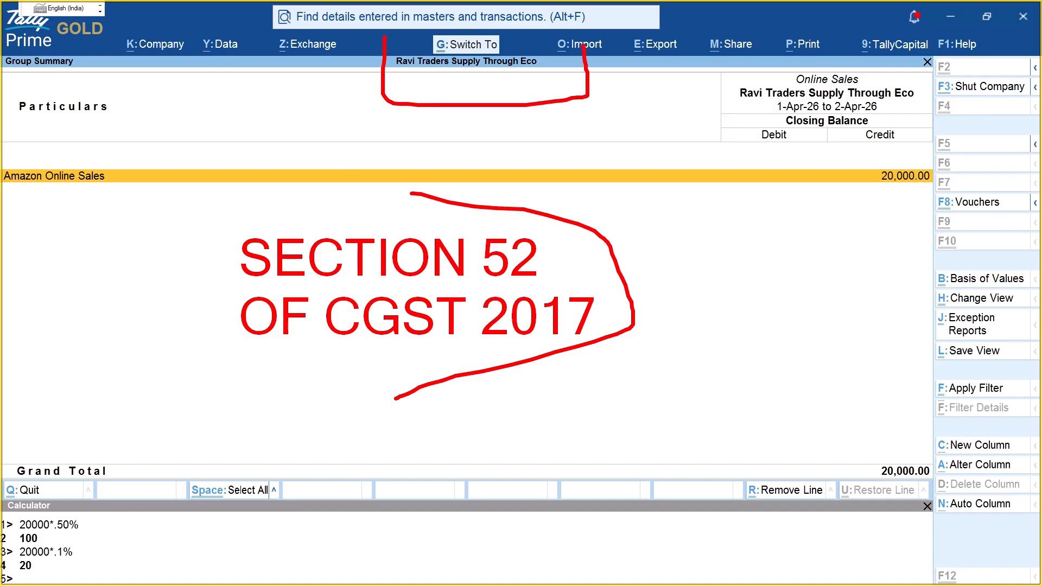
key(Escape)
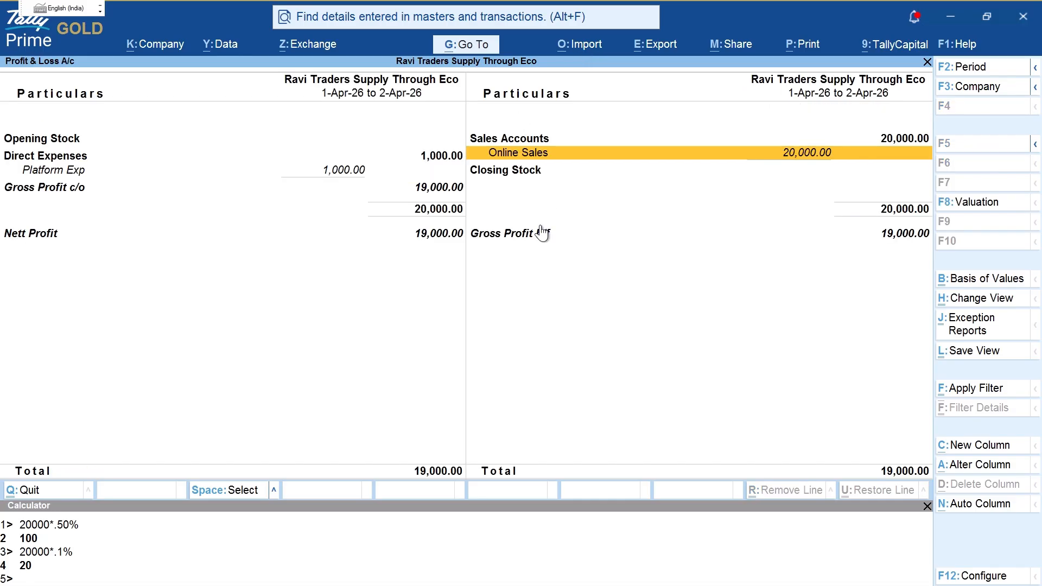
Step: Close the Profit & Loss report and highlight the Vaishno Dhaba entries heading in the PDF
key(Escape)
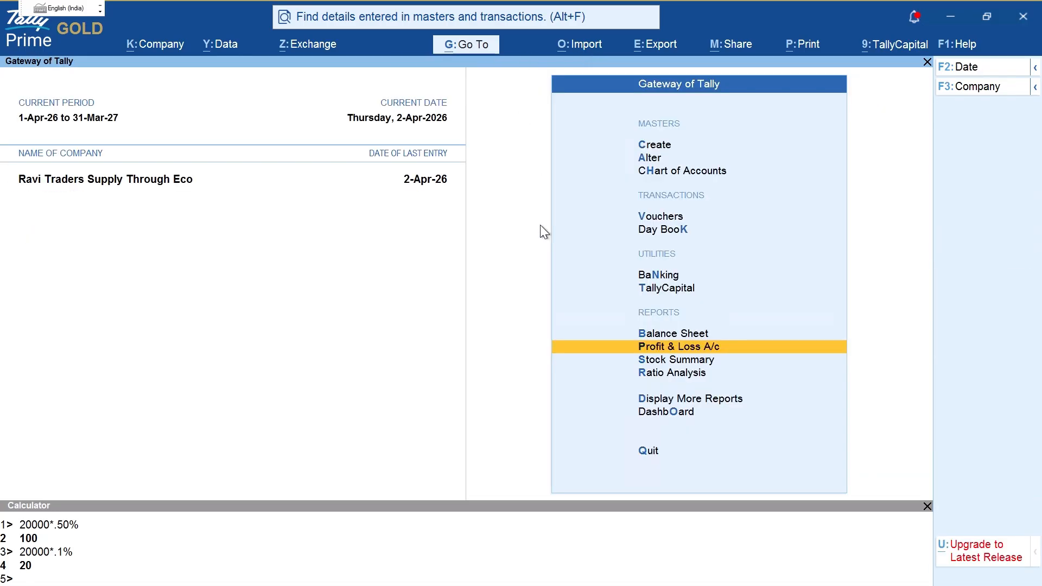
key(alt+Tab)
key(Tab)
scroll(454, 414, down, 4)
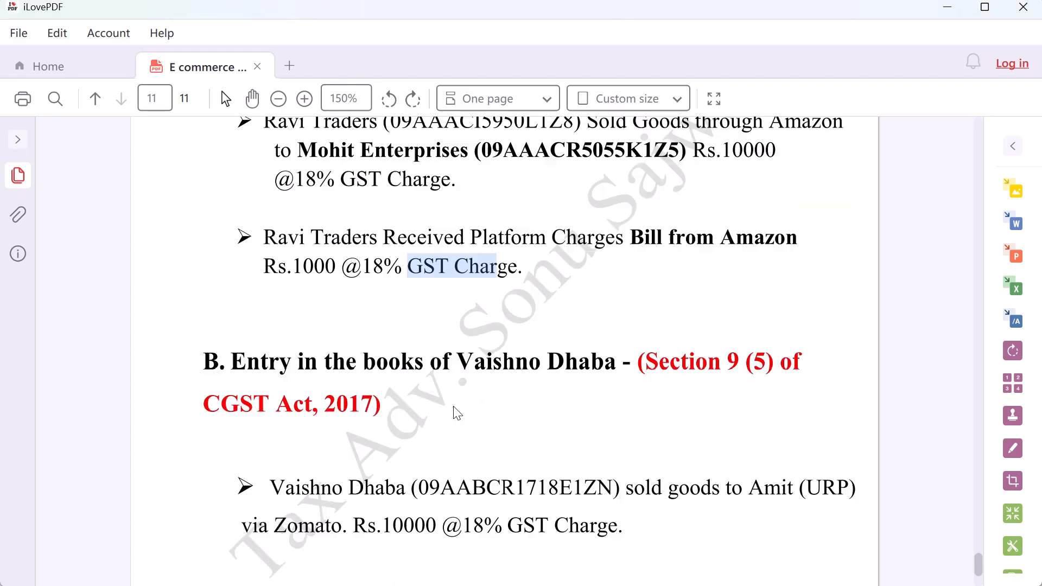
click(252, 276)
drag(251, 277, 620, 278)
key(alt+Tab)
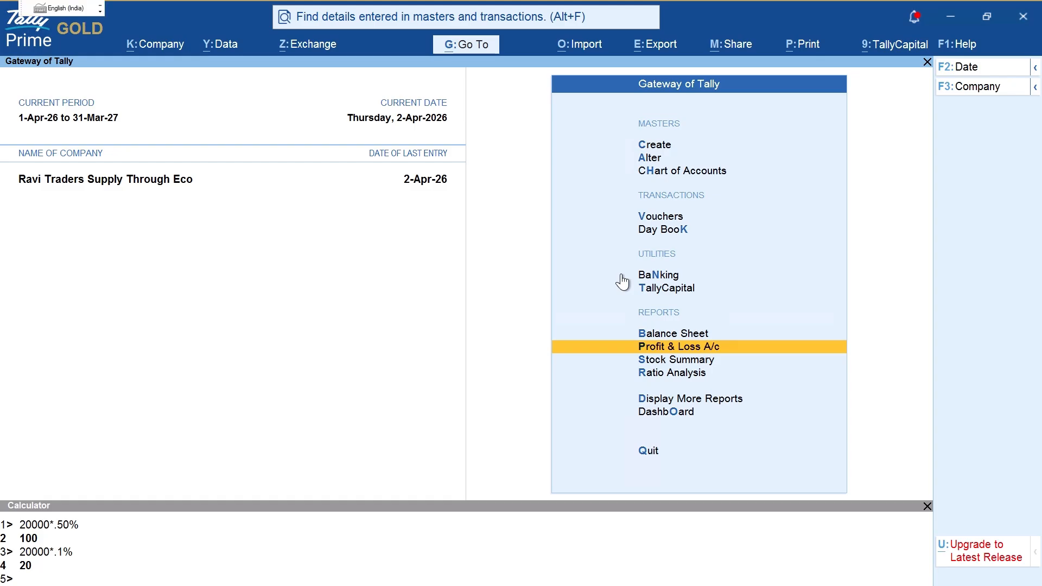
Step: Shut Ravi Traders Supply Through Eco and choose Create Company from the company list
key(alt)
key(alt)
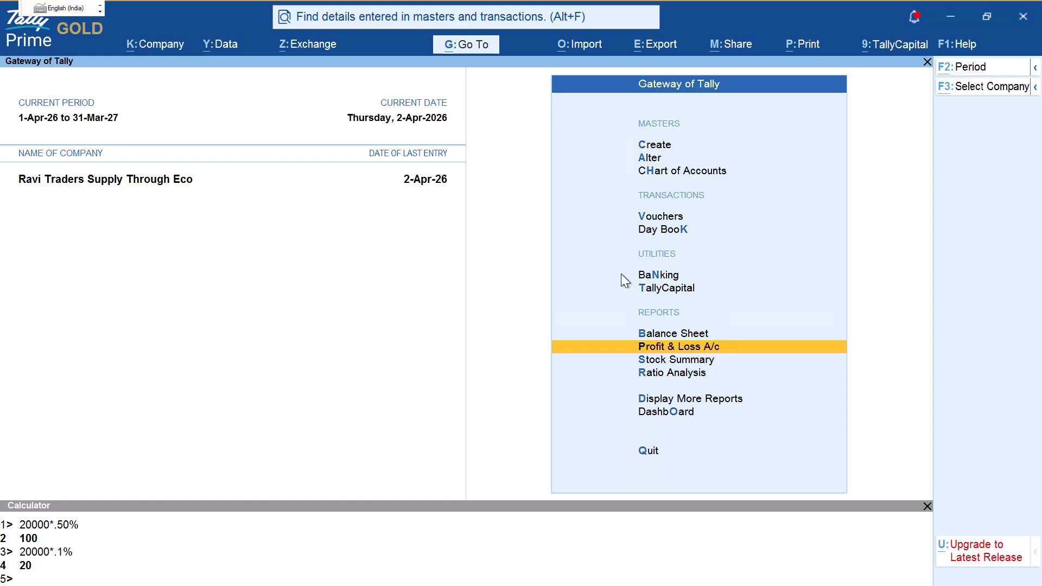
key(alt+F3)
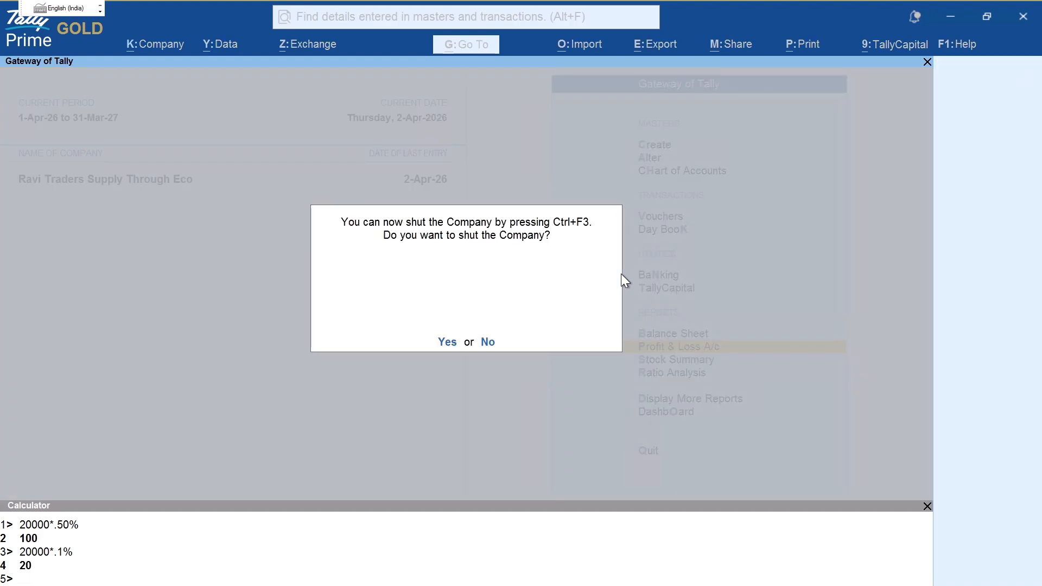
key(y)
key(Return)
key(Up)
key(Up)
key(Up)
key(Up)
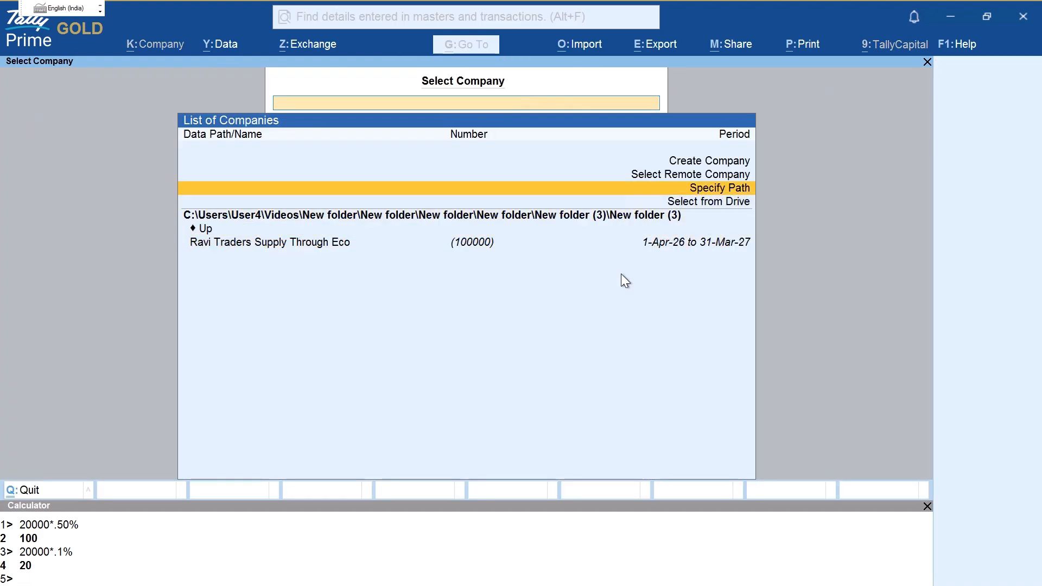
key(Return)
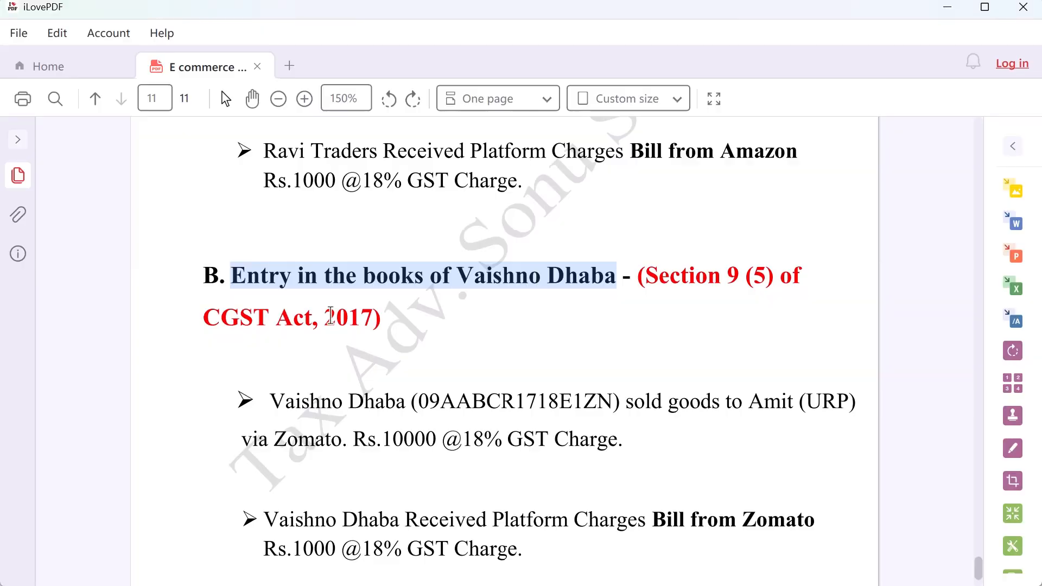
Step: Enter the company name 'Vaishno Dhaba Supply Through Eco'
drag(473, 275, 520, 275)
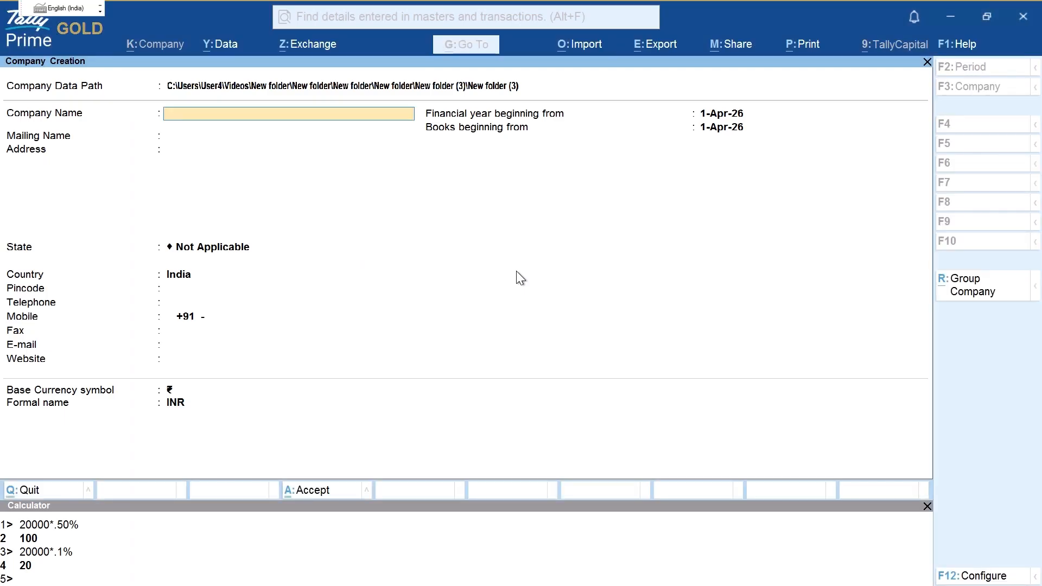
text(VAISHN)
key(BackSpace)
key(BackSpace)
key(BackSpace)
key(BackSpace)
text(ishno Dha)
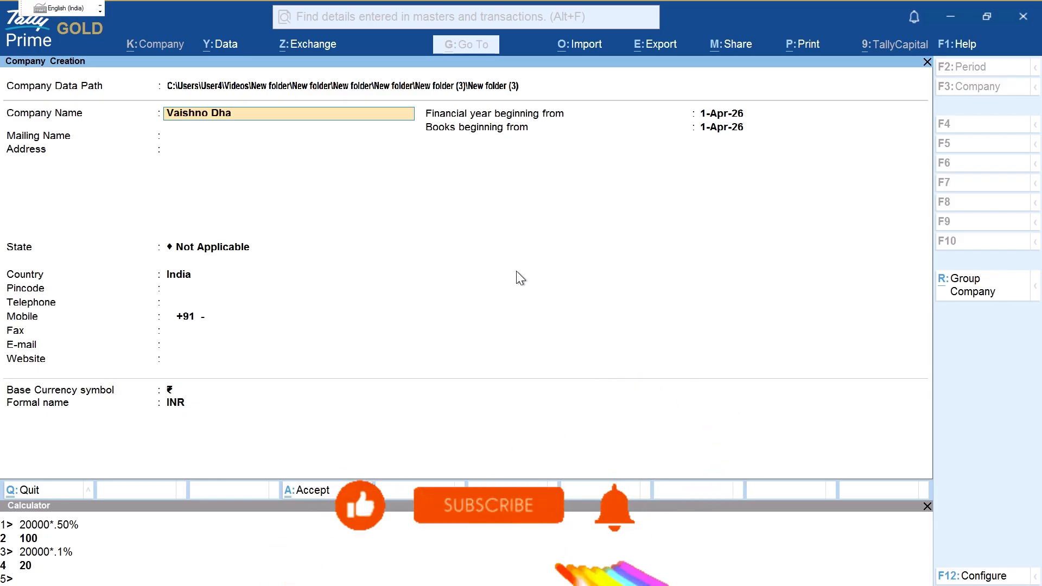
text(ba Su)
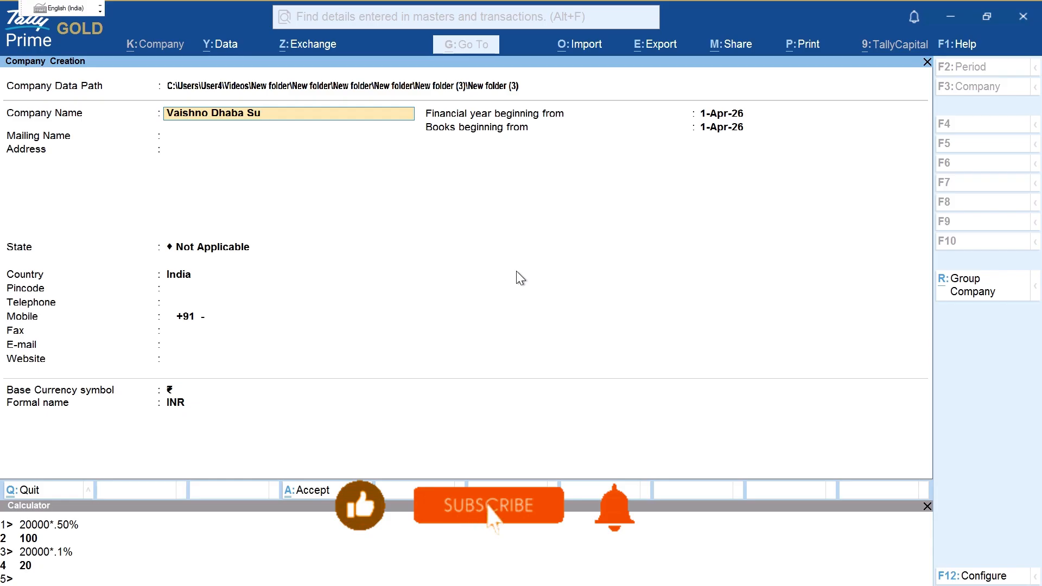
text(pply Throug)
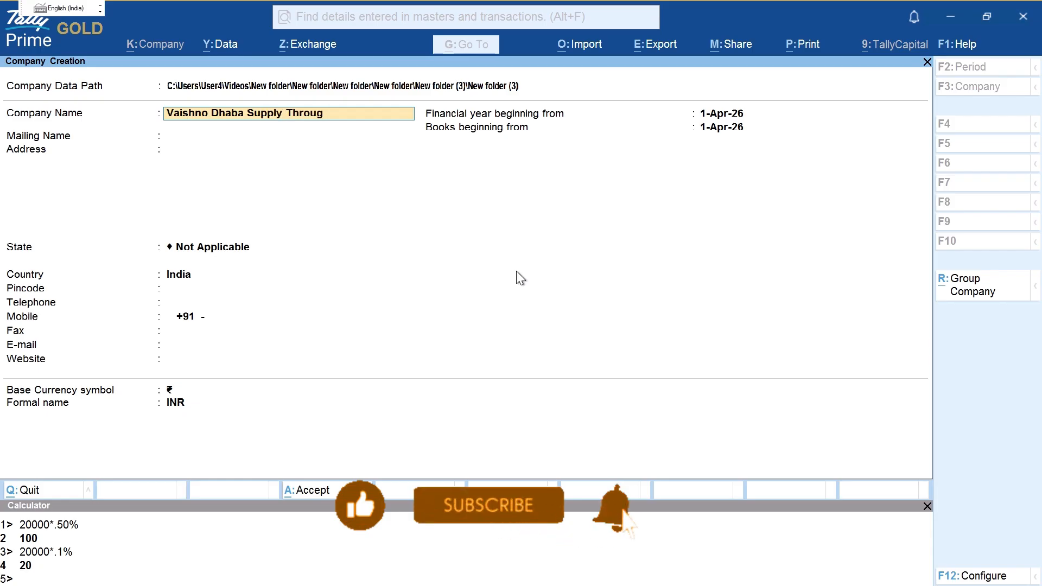
text(h Eco)
key(Return)
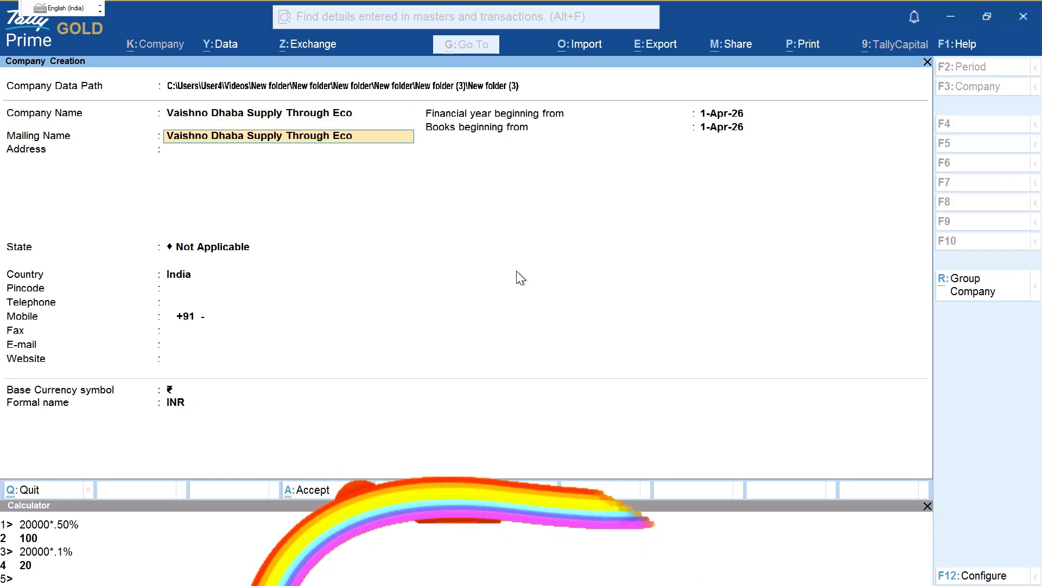
Step: Set address Noida, state Uttar Pradesh and pincode 201301, then save the company
key(Return)
text(Noi)
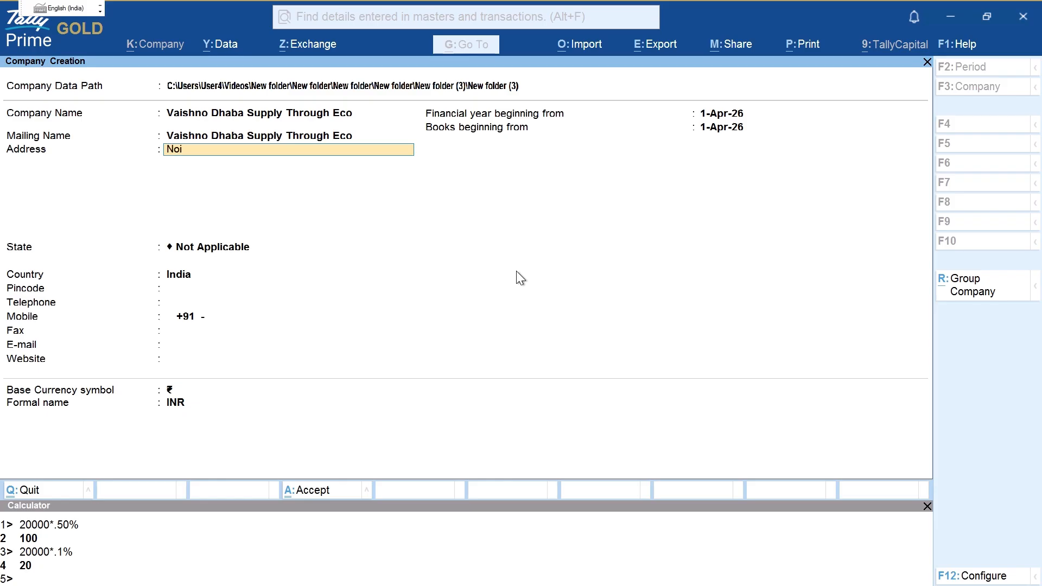
text(da)
key(Return)
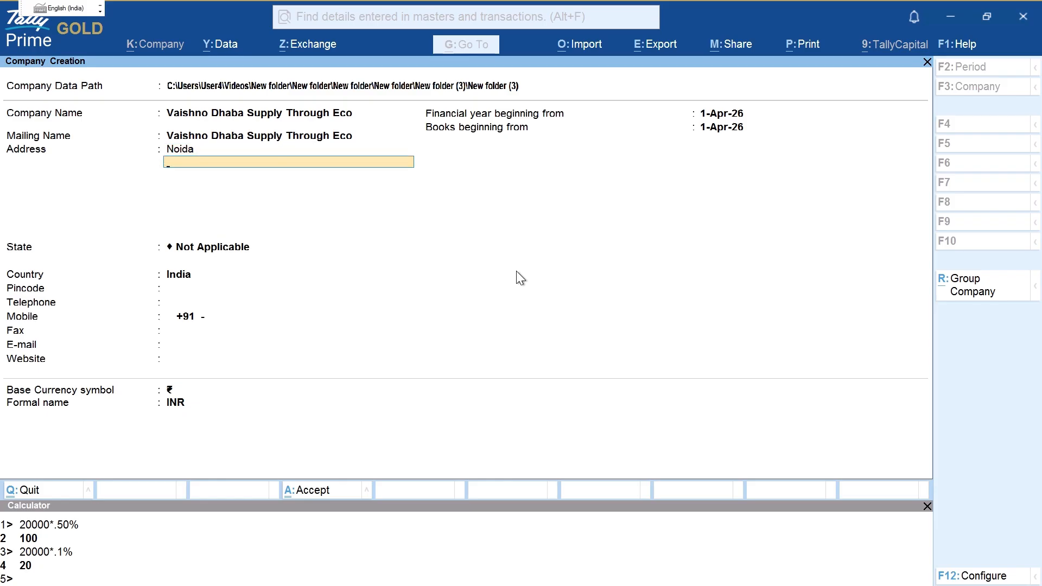
key(Return)
key(Return)
key(BackSpace)
key(BackSpace)
key(Return)
key(BackSpace)
key(Return)
text(Ut)
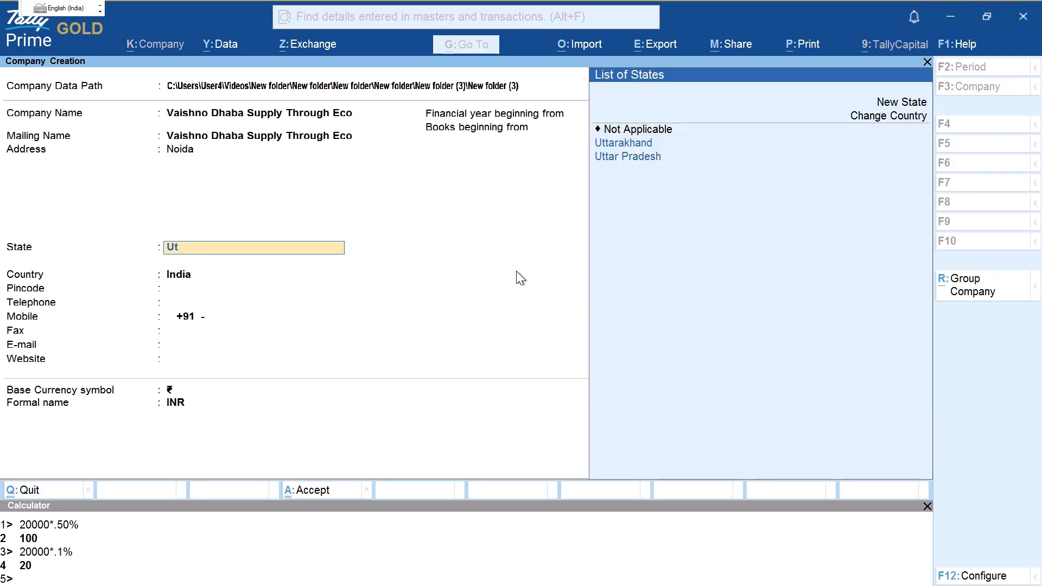
key(Down)
key(Down)
key(Return)
text(20)
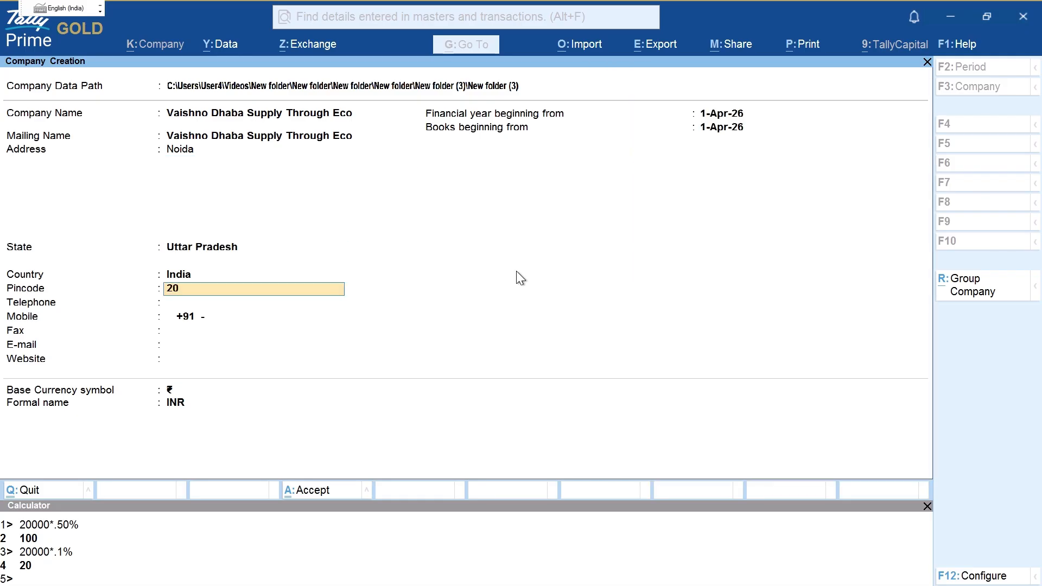
text(1301)
key(Return)
key(Return)
key(Return)
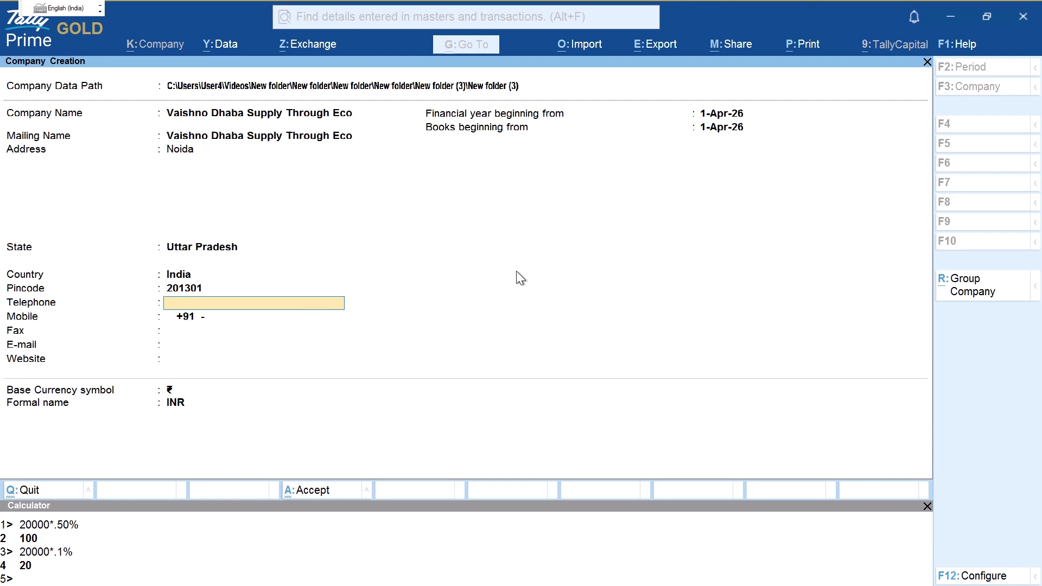
key(ctrl+a)
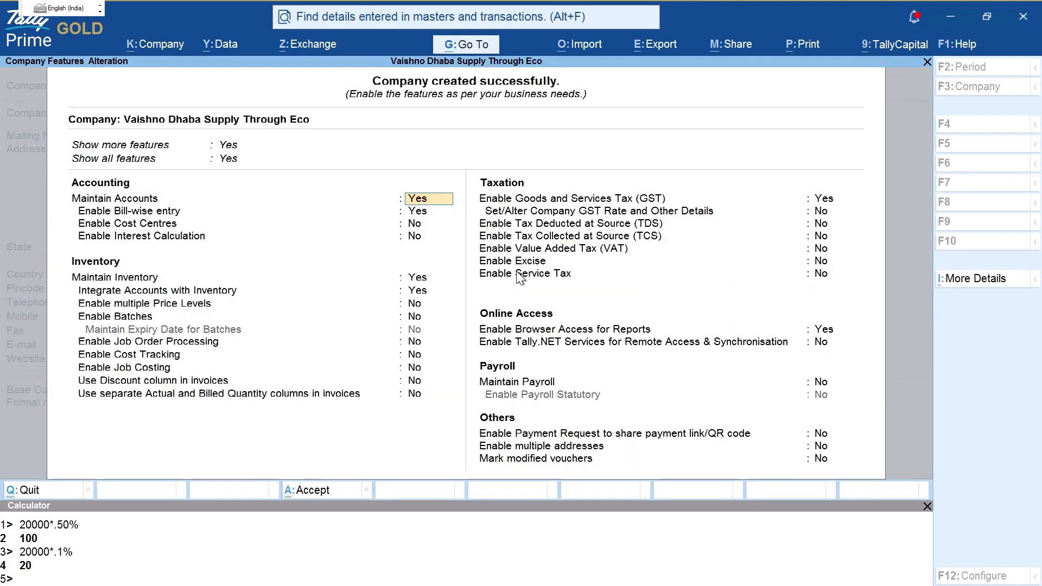
Step: Enable GST using Vaishno Dhaba's GSTIN from the PDF, Monthly GSTR-1 periodicity and EVC filing
click(825, 200)
key(Return)
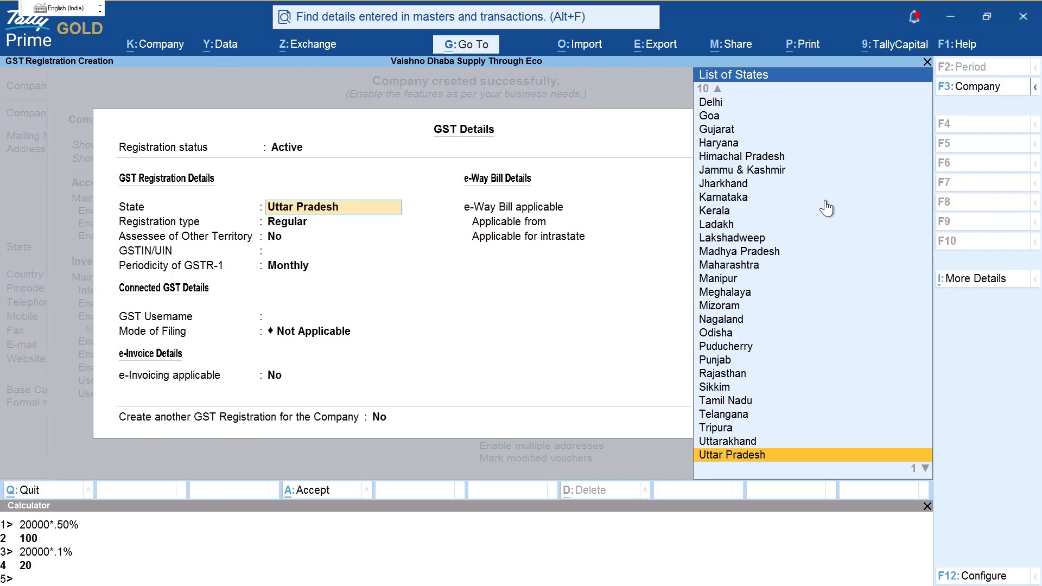
key(Return)
key(Return)
key(Return)
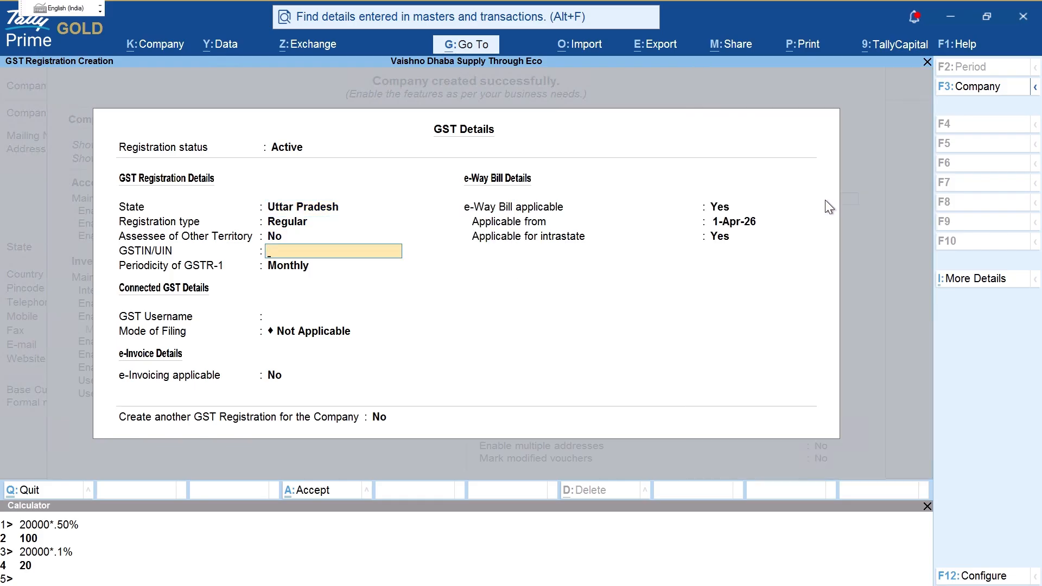
key(alt+Tab)
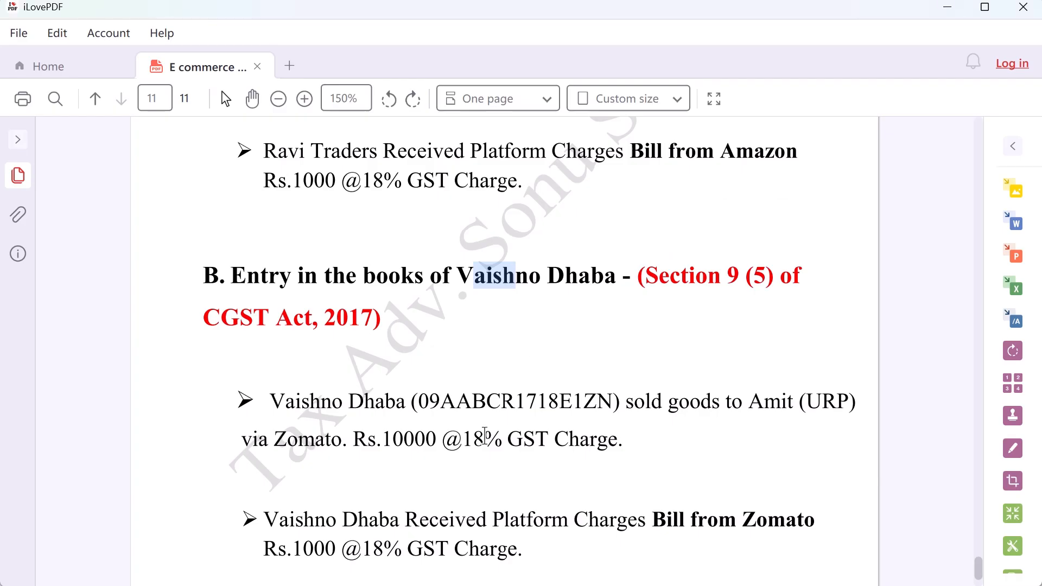
drag(418, 402, 613, 401)
key(ctrl+c)
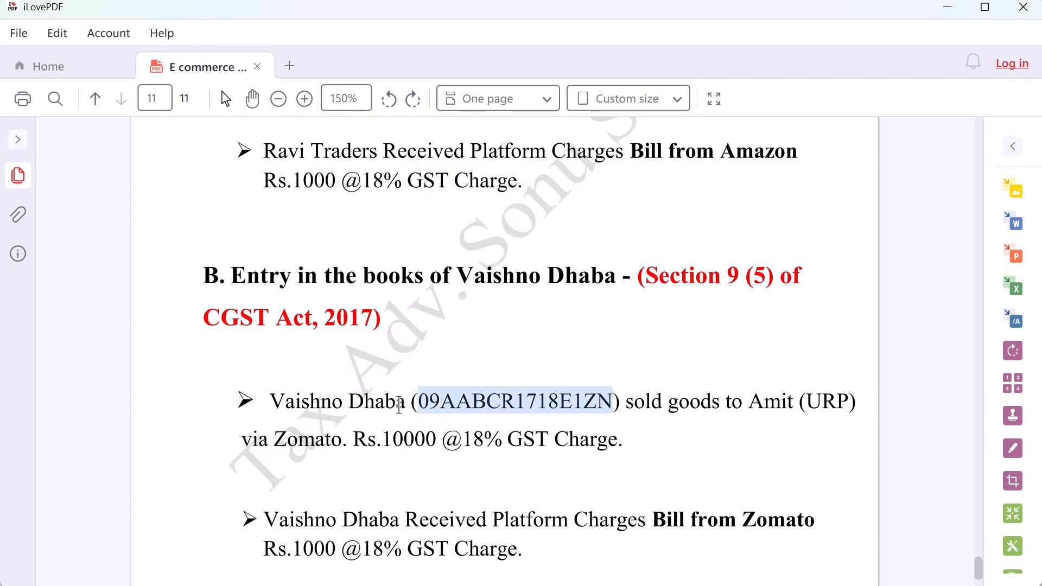
key(alt+Tab)
key(ctrl+v)
key(Return)
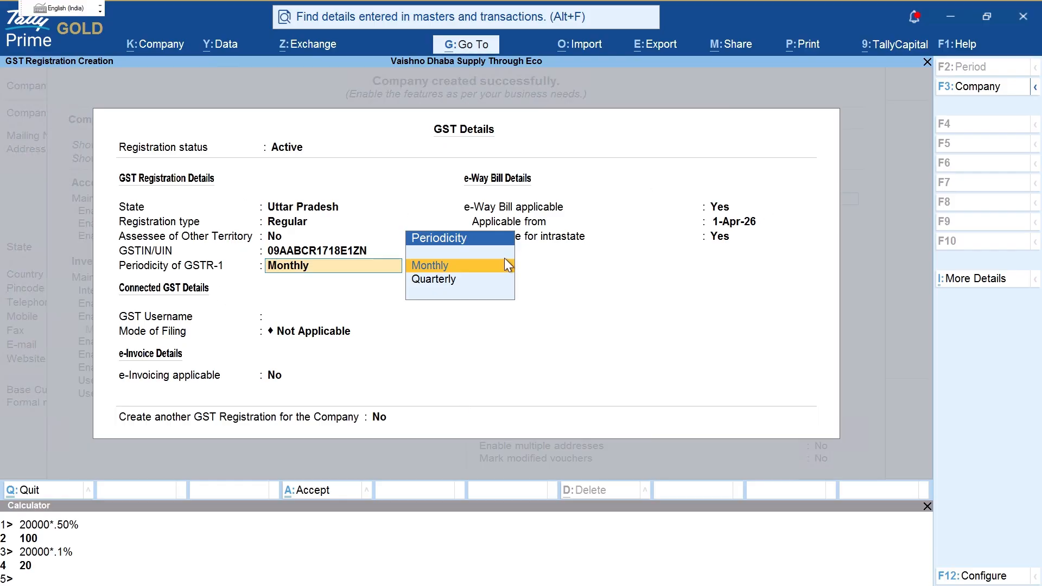
key(Return)
key(Return)
key(Down)
key(Down)
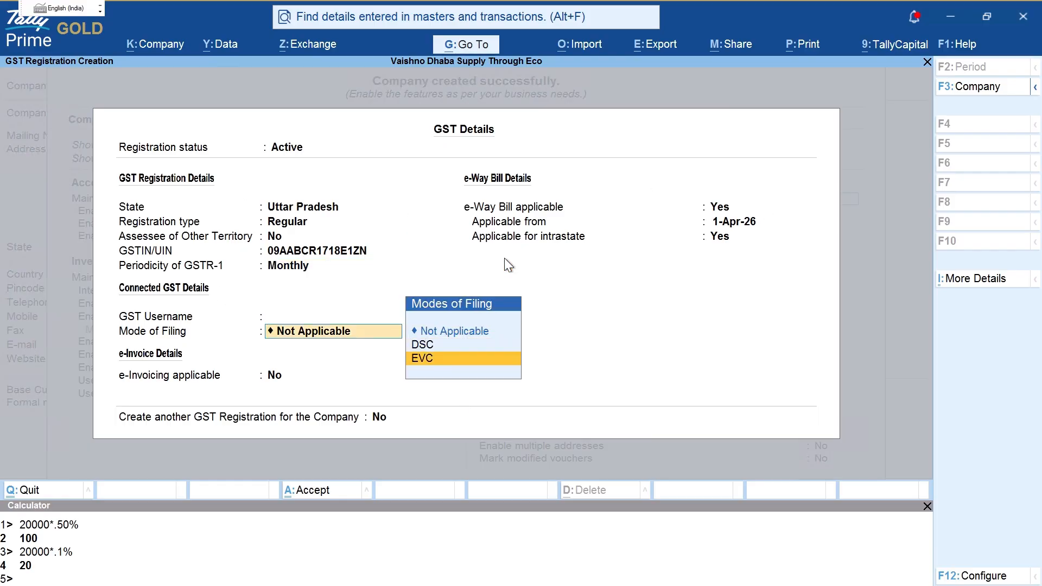
key(Return)
key(Return)
key(Return)
key(Return)
key(ctrl+a)
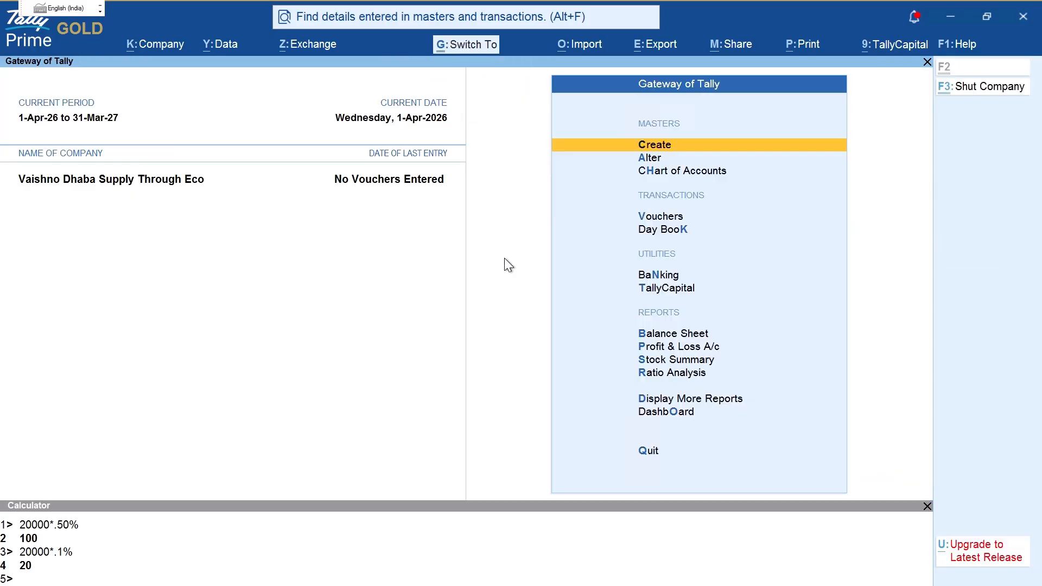
Step: Mark up the Gateway screen with a 'section 9 (5) eco of cgst' note, then clear it
key(ctrl)
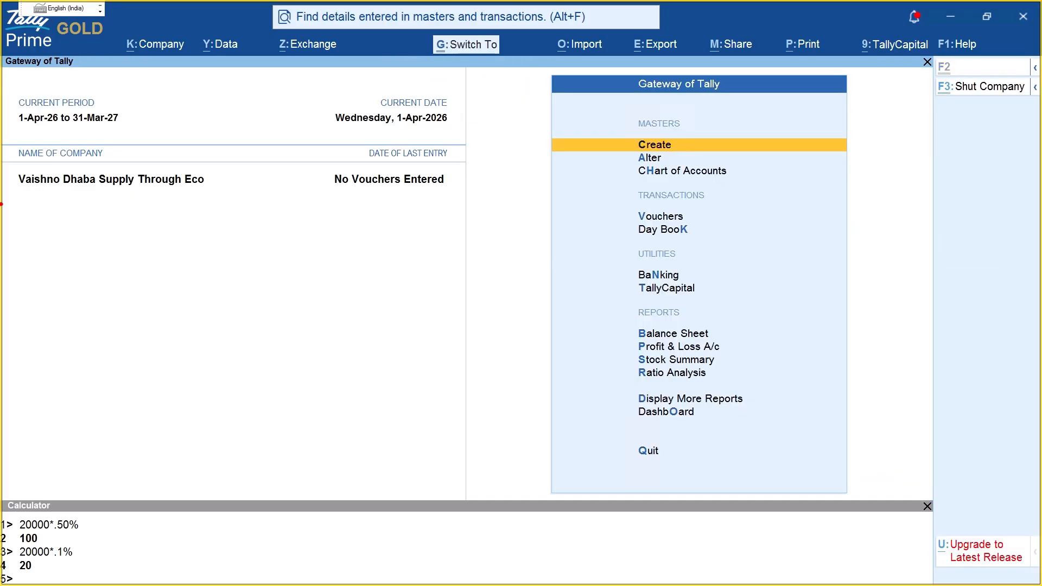
drag(8, 196, 217, 167)
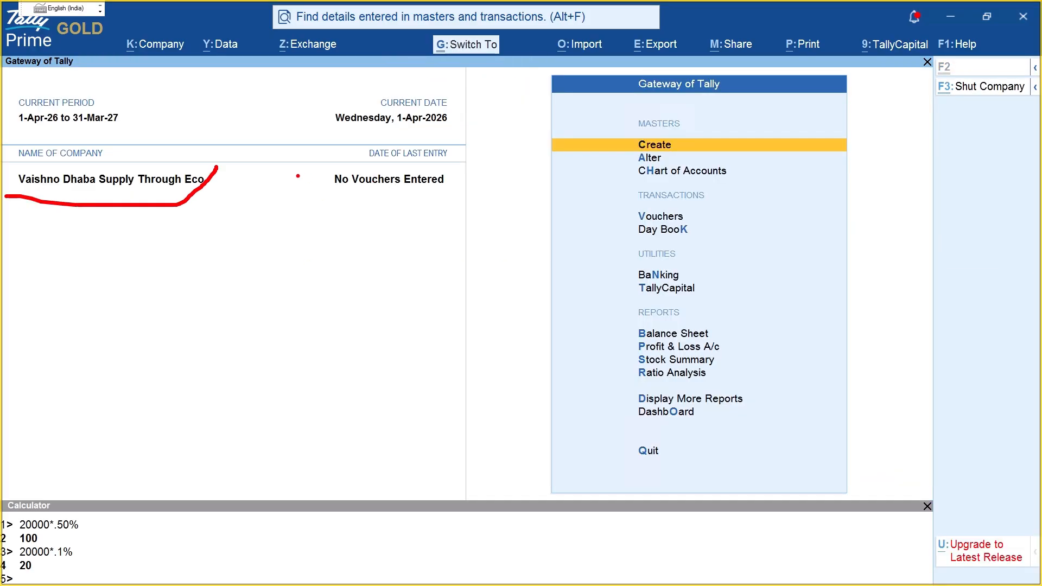
drag(319, 156, 411, 194)
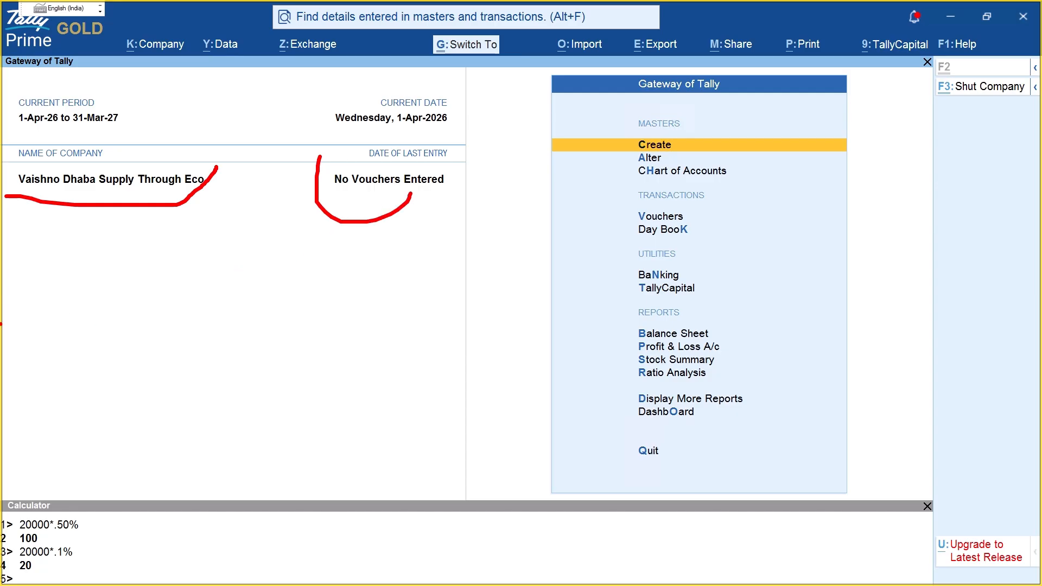
click(90, 304)
text(sec)
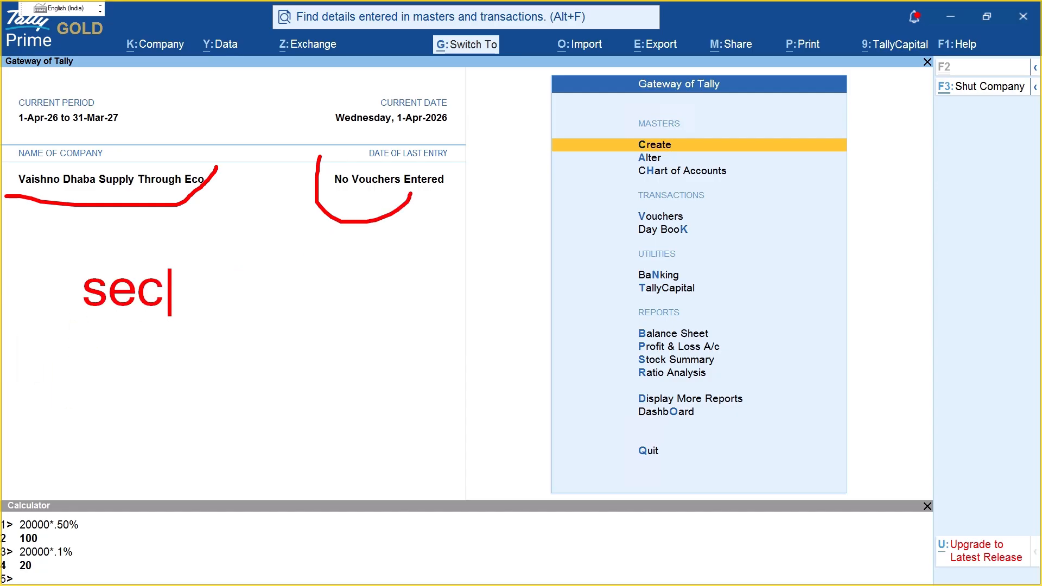
text(tion 9)
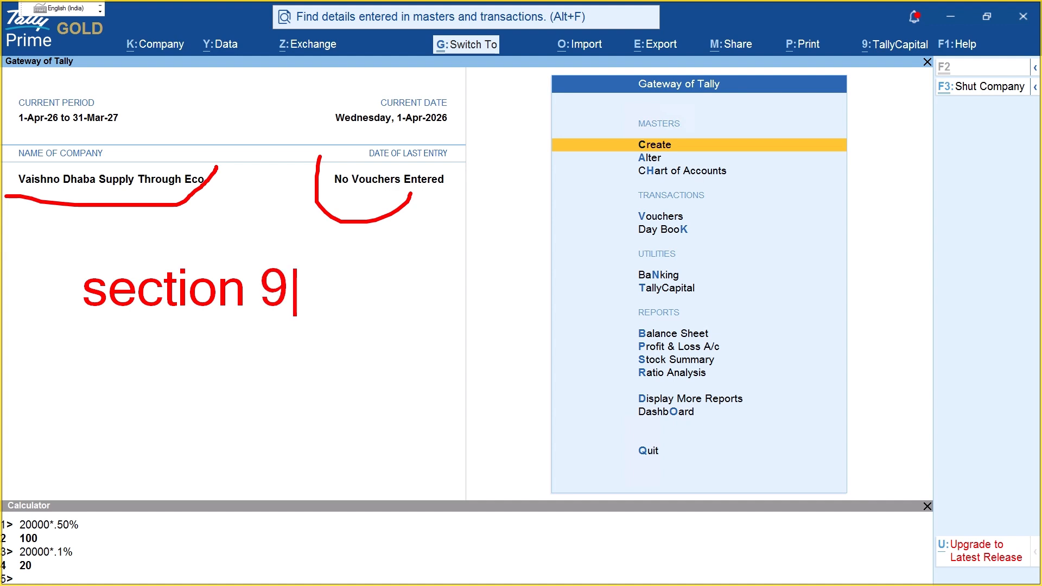
text( (5) eco)
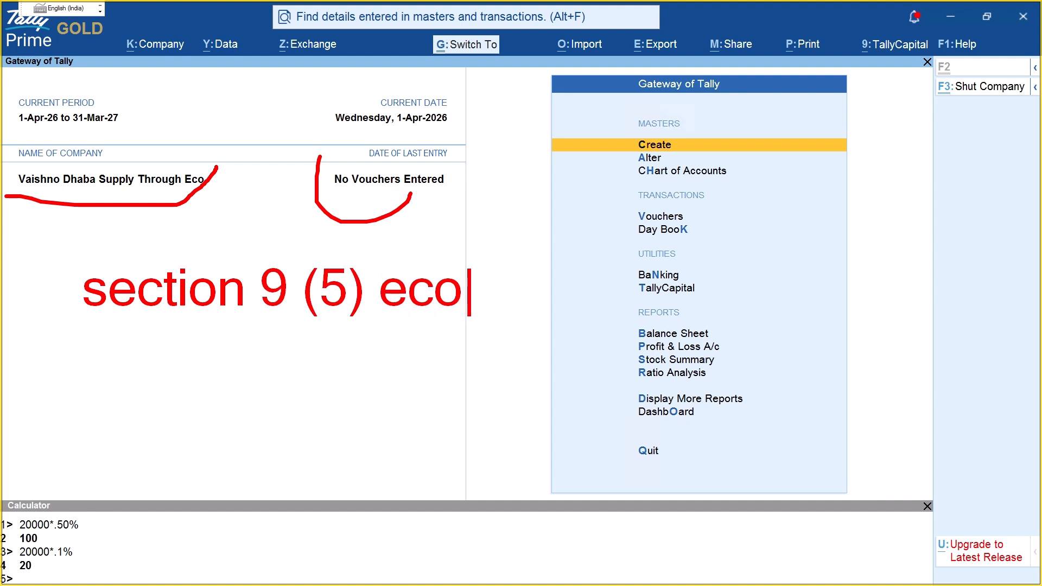
text( of)
key(BackSpace)
text(of cgst)
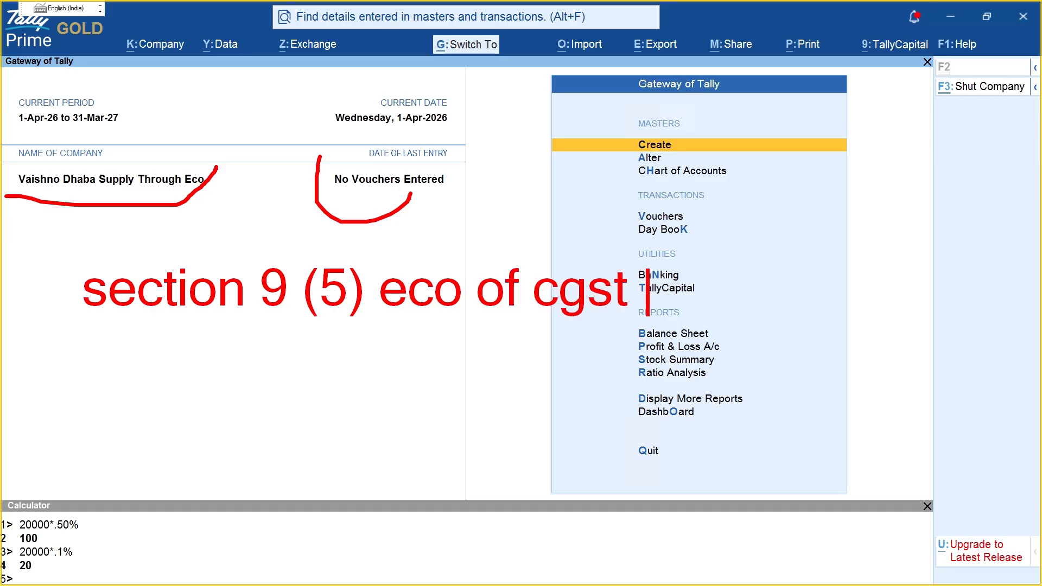
key(Escape)
Step: Draw one more mark, clear it, and switch to the e-commerce notes PDF
mouse_move(437, 239)
mouse_down()
mouse_move(647, 267)
mouse_move(490, 391)
mouse_up()
key(Escape)
key(alt+Tab)
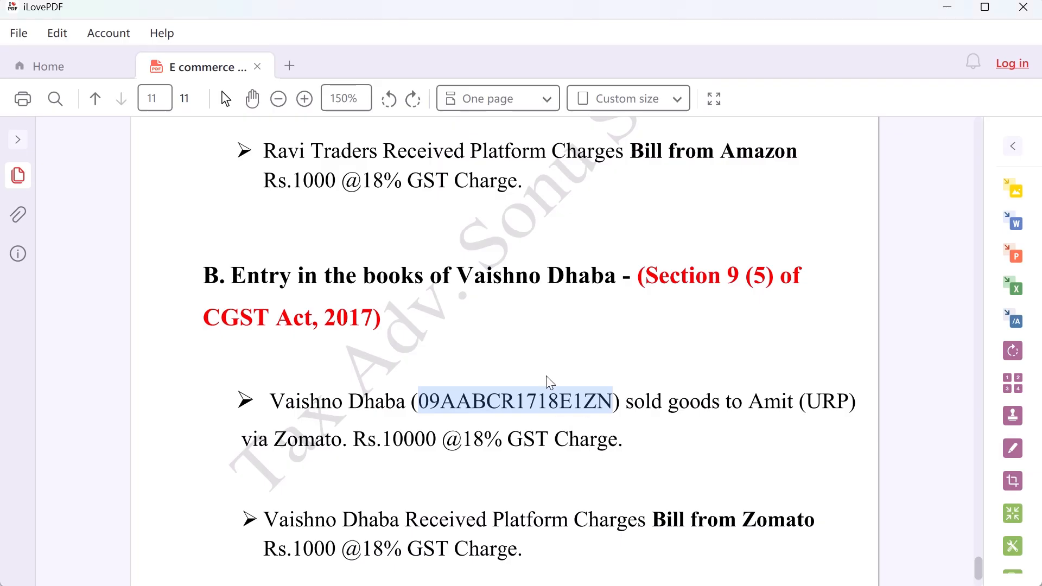
Step: Highlight buyer Amit and the Rs.10000 Zomato sale amount in the PDF, then return to TallyPrime
scroll(491, 396, down, 1)
scroll(484, 373, down, 1)
drag(290, 332, 378, 329)
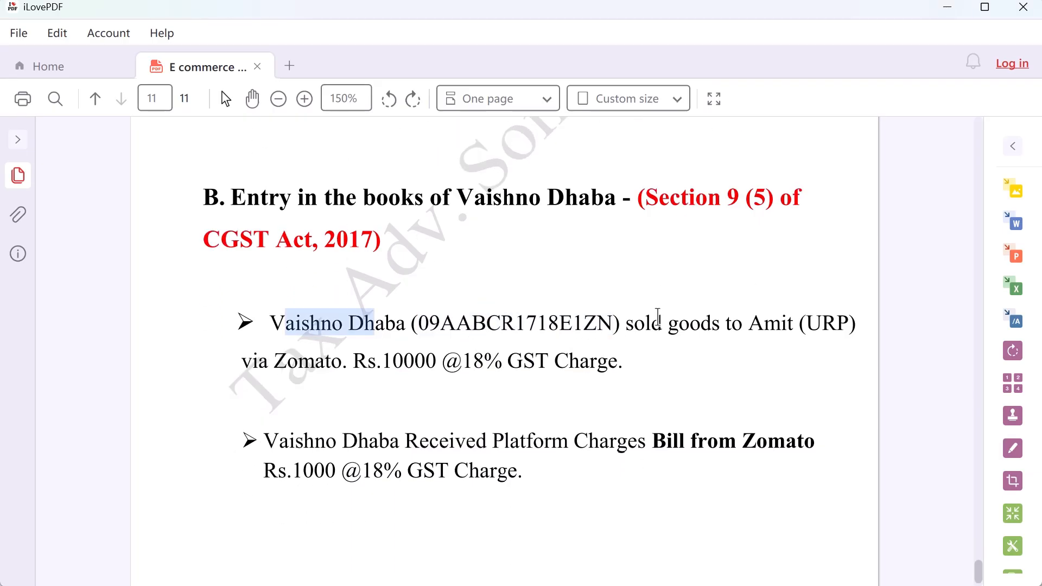
click(672, 329)
drag(627, 329, 863, 324)
drag(261, 363, 604, 363)
key(alt+Tab)
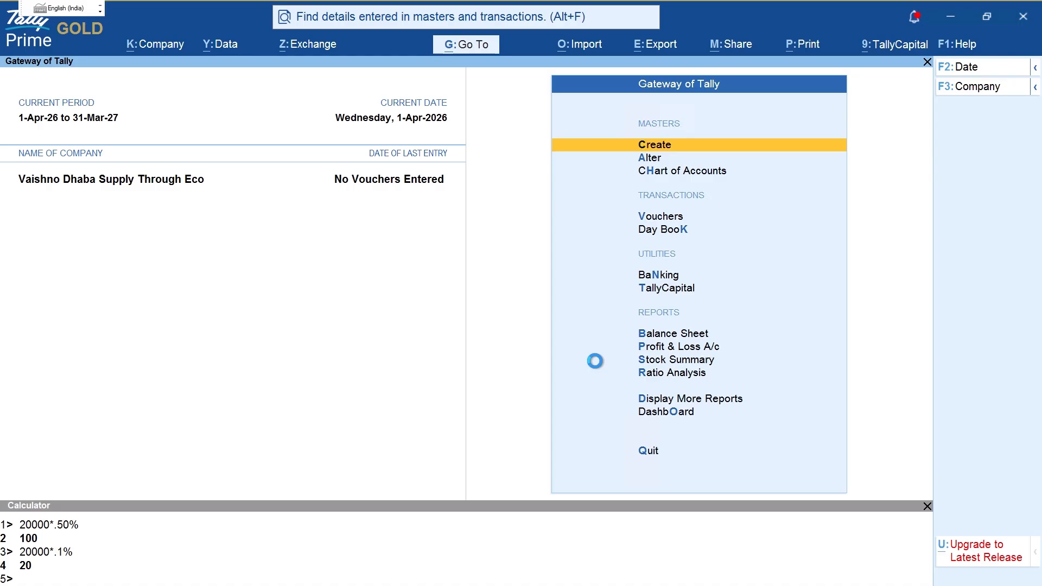
Step: Create a new voucher type named Online Sales with Sales as its voucher type
key(v)
key(Escape)
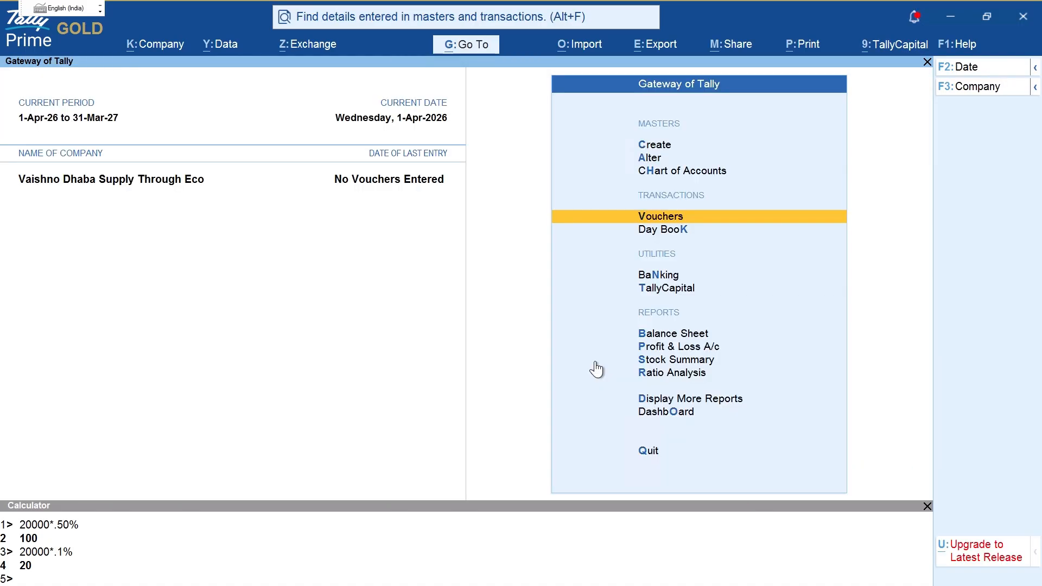
text(aVou)
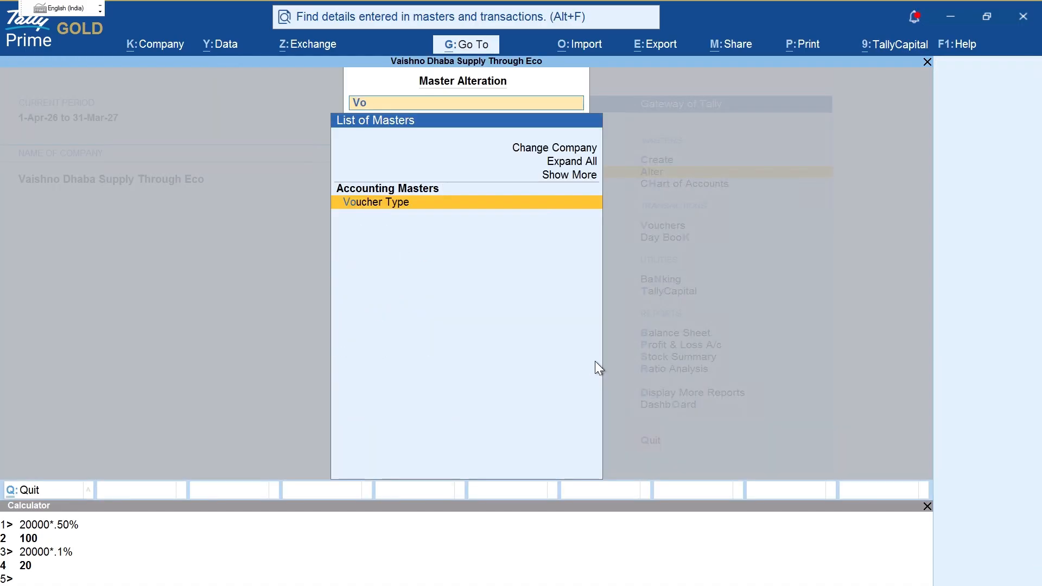
key(Return)
key(Up)
key(Up)
key(Up)
key(Return)
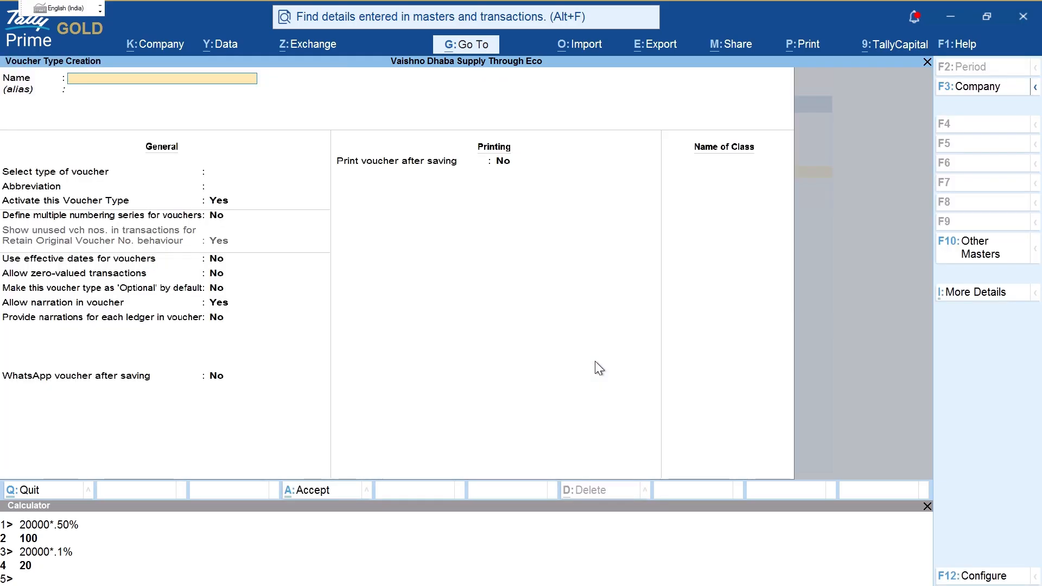
text(Online Sales)
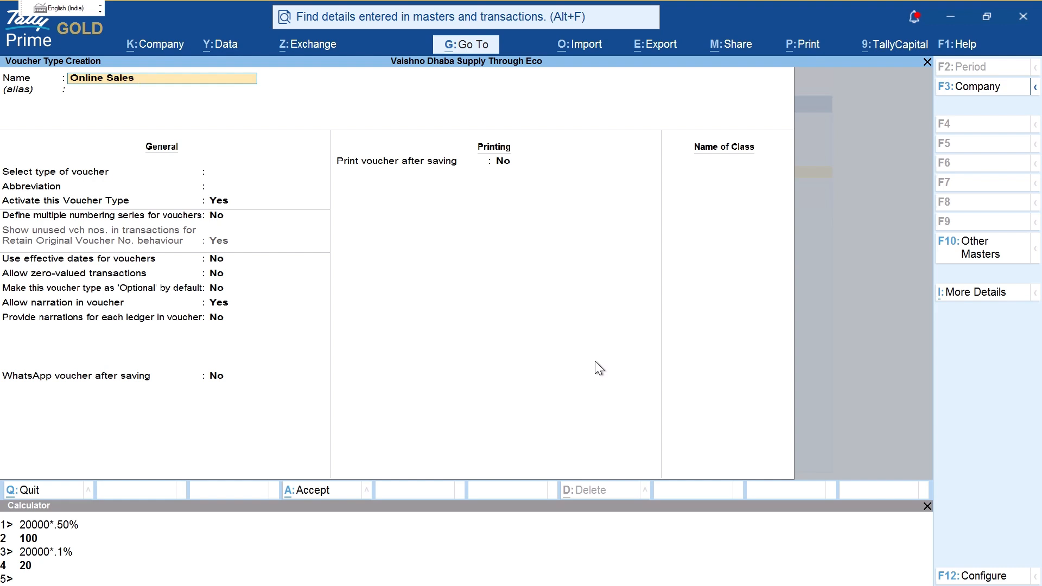
key(BackSpace)
key(Return)
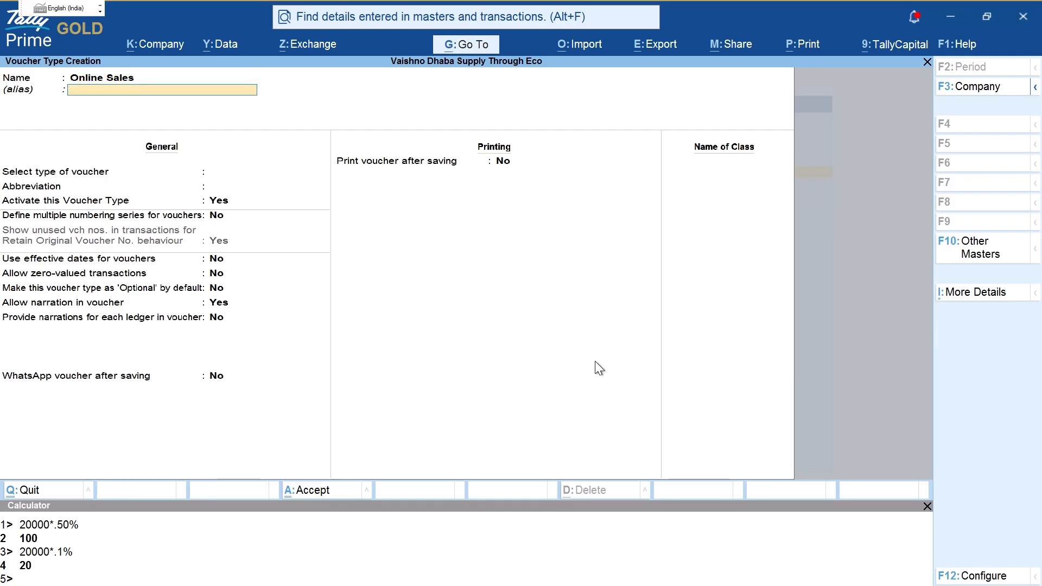
text(Sal)
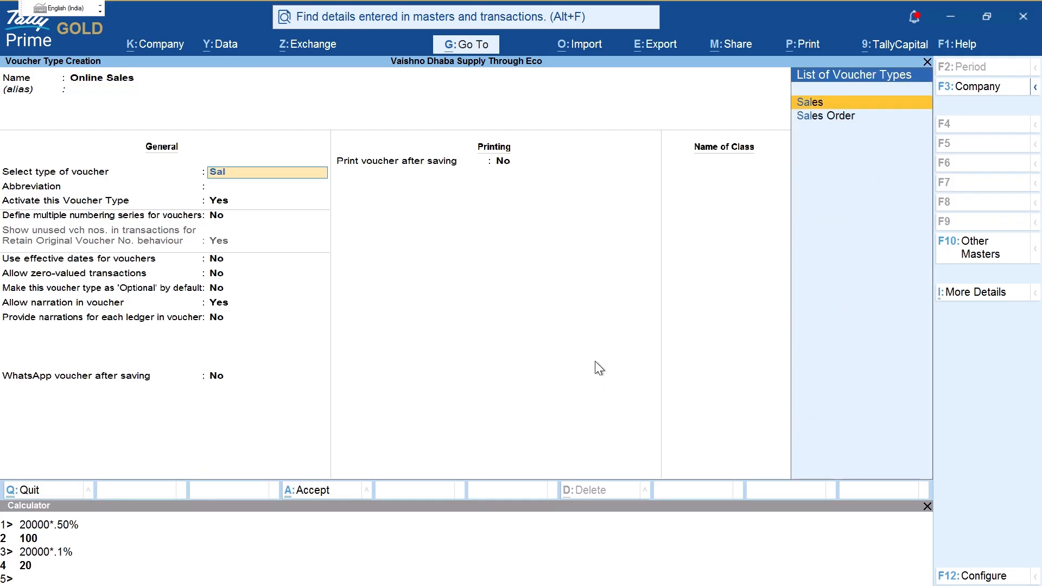
key(Return)
key(Return)
Step: Enable multiple numbering and add series Online/1/26-27 with Automatic (Manual Override) numbering, preventing duplicates
key(Return)
key(y)
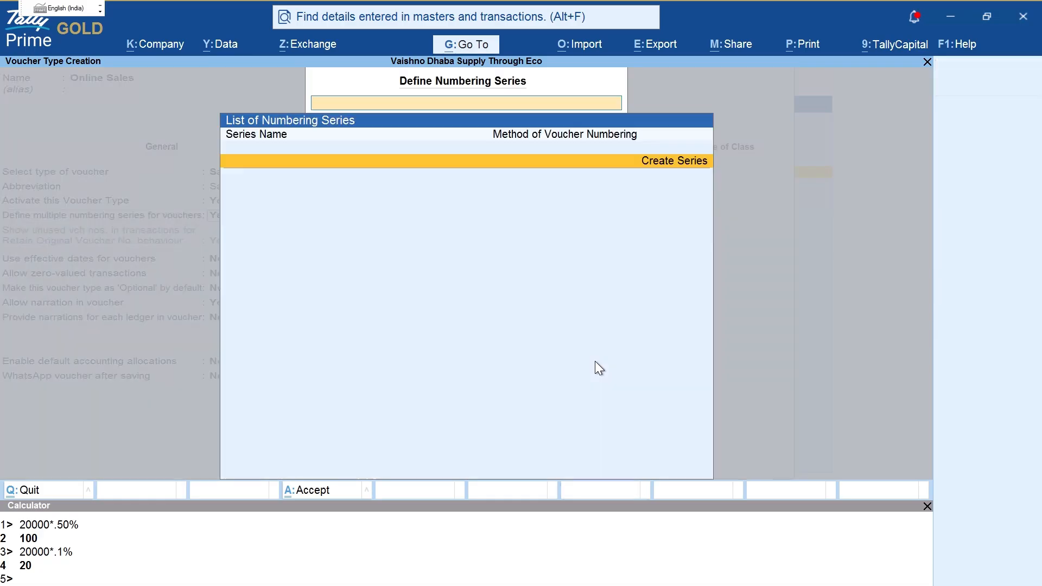
key(Return)
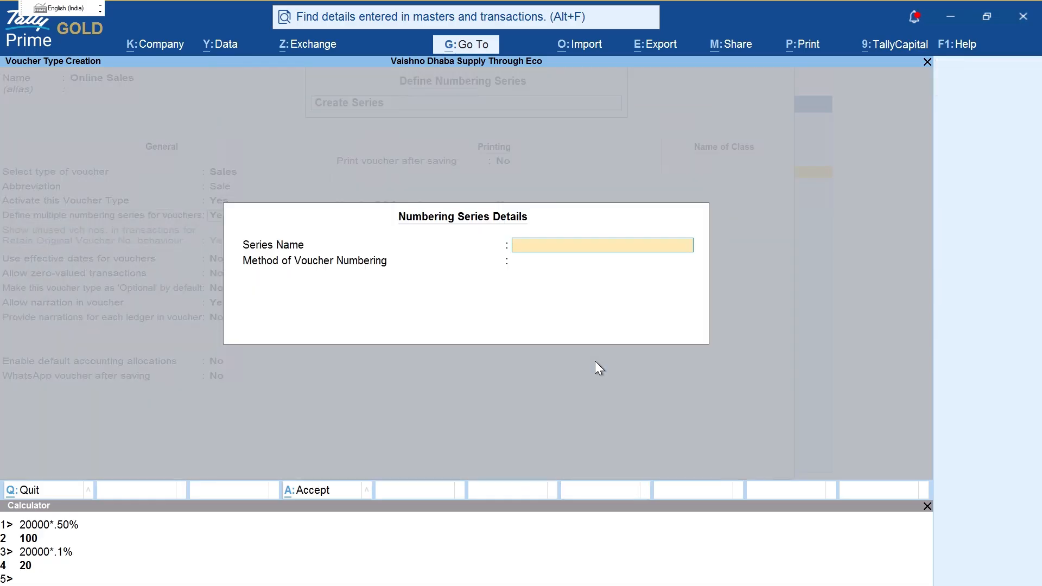
text(Online/1/26-27)
key(Return)
key(Return)
key(BackSpace)
key(Down)
key(Return)
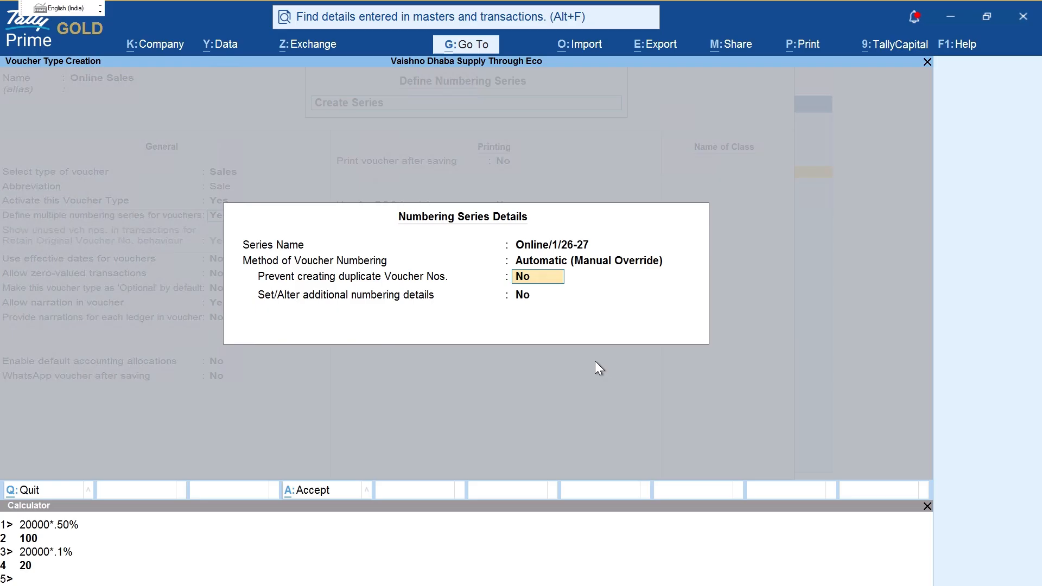
text(y)
key(Return)
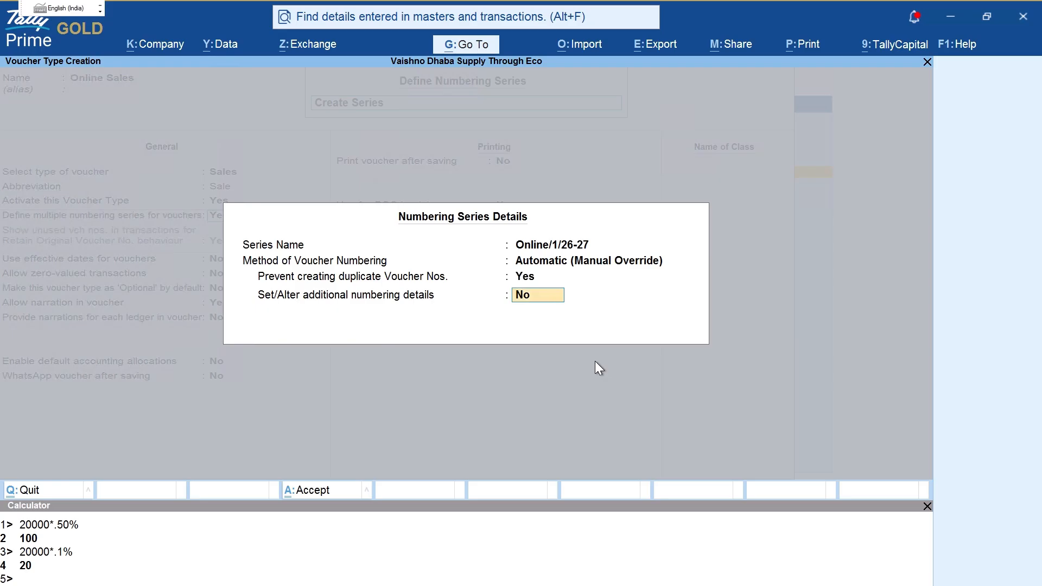
text(y)
key(Return)
Step: Set the series to restart from 1-Apr-26 with prefix Online/ applicable from 1-Apr-26
key(Return)
key(Return)
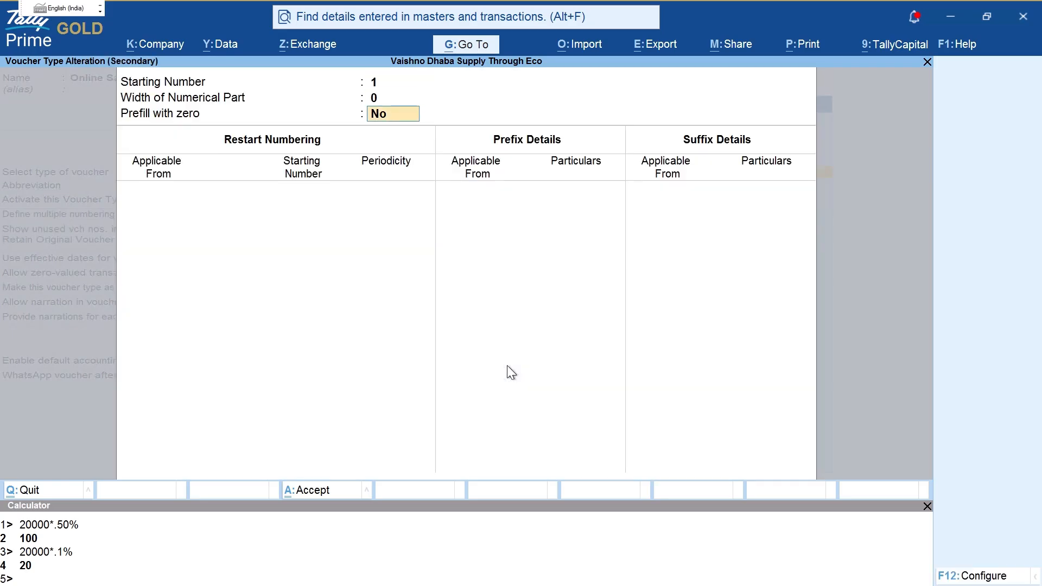
key(Return)
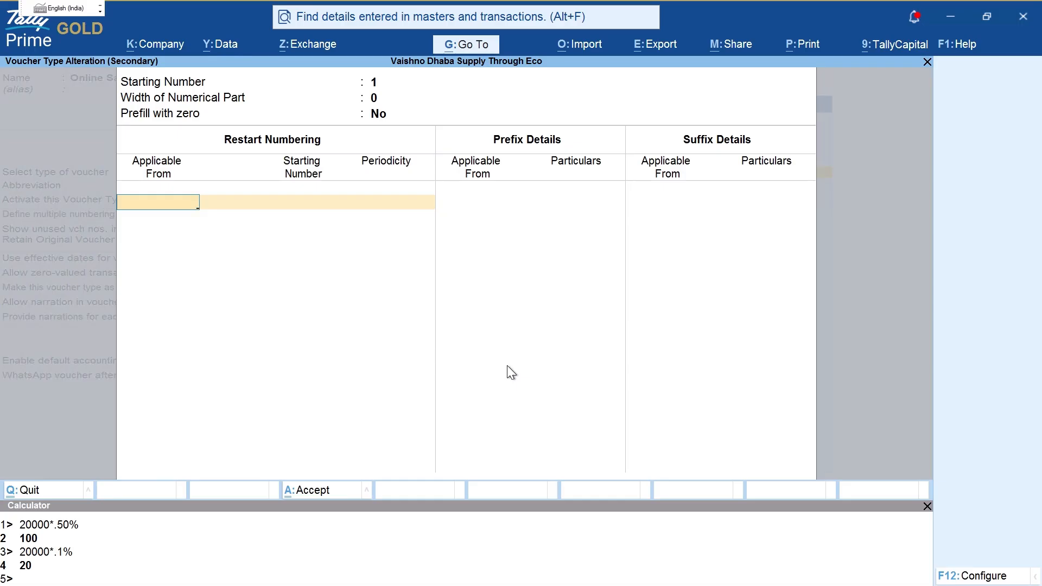
text(1-4-2026)
key(Return)
key(Return)
key(Return)
key(Return)
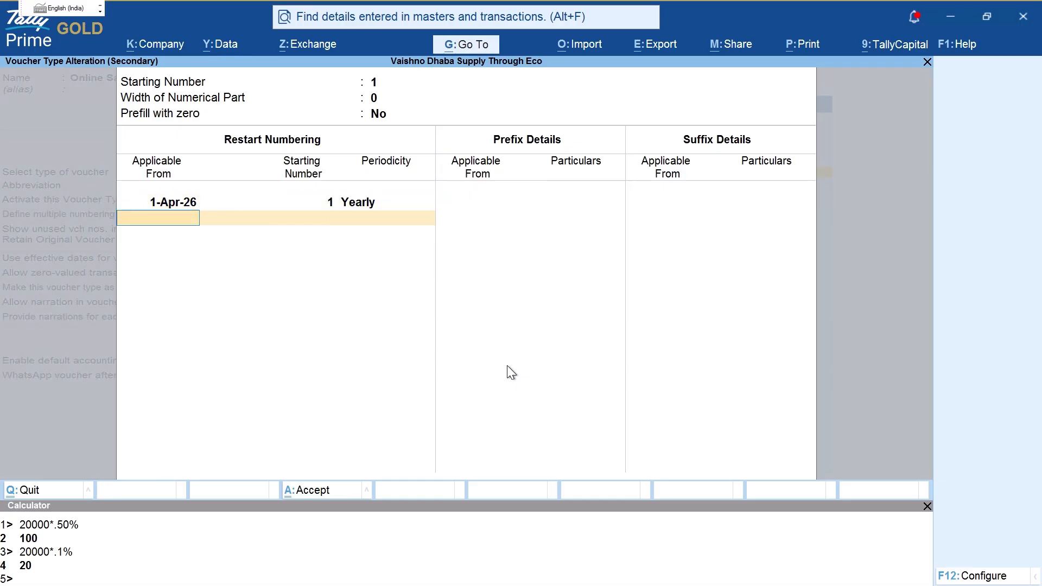
text(1-4-26)
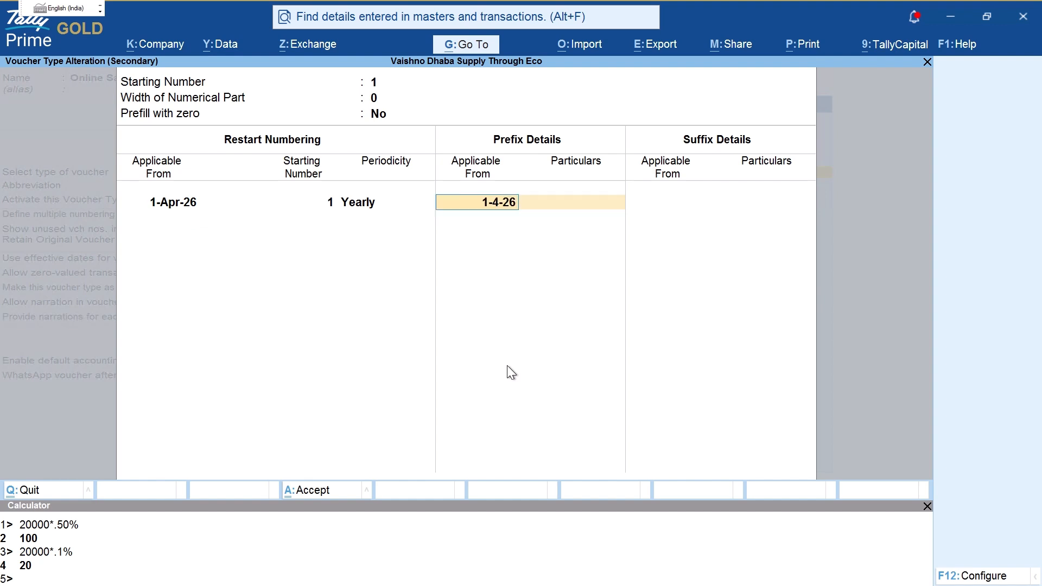
key(Return)
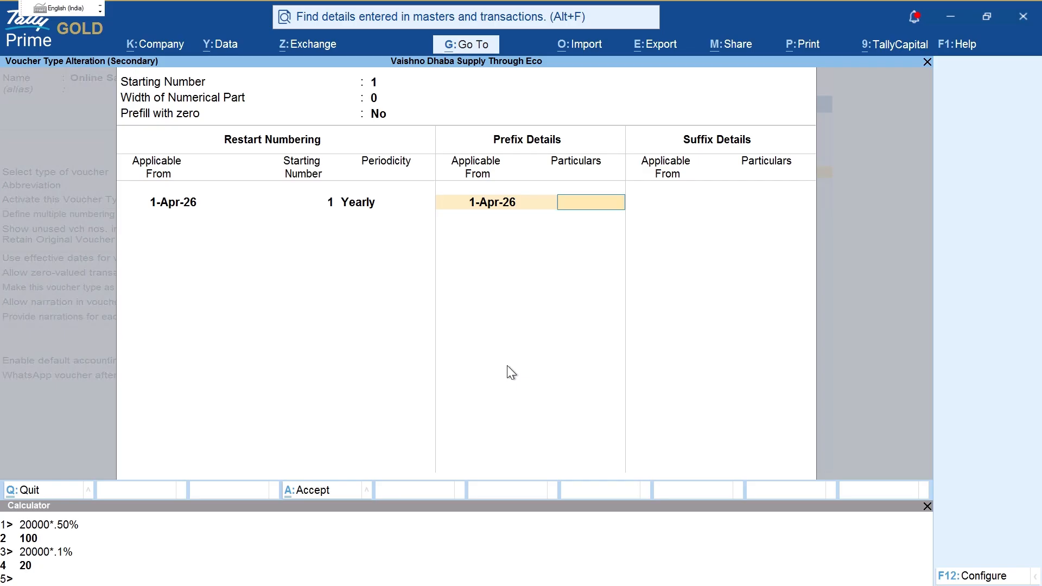
key(BackSpace)
key(BackSpace)
key(Return)
key(Return)
text(Online/)
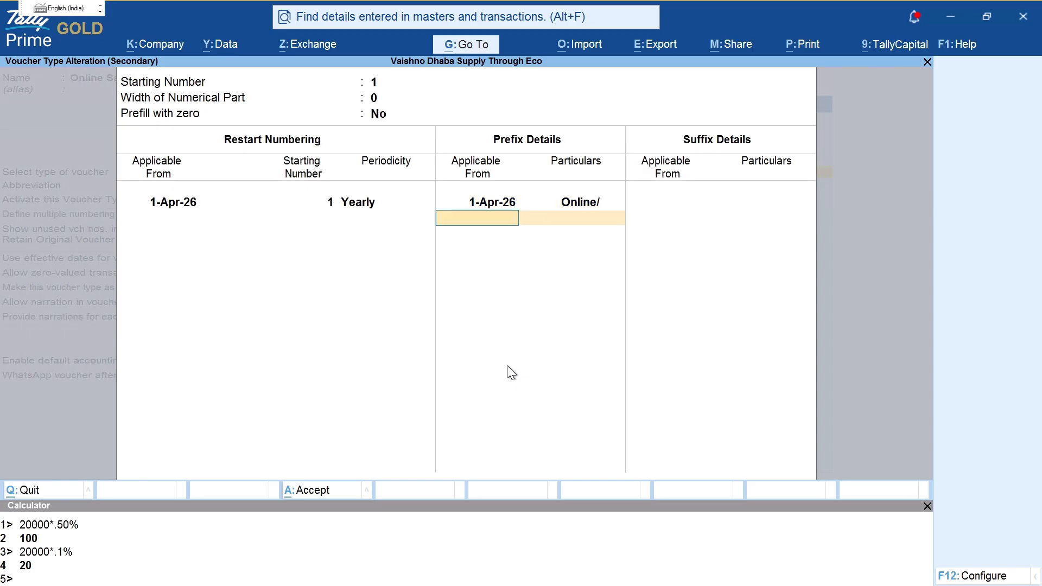
key(Return)
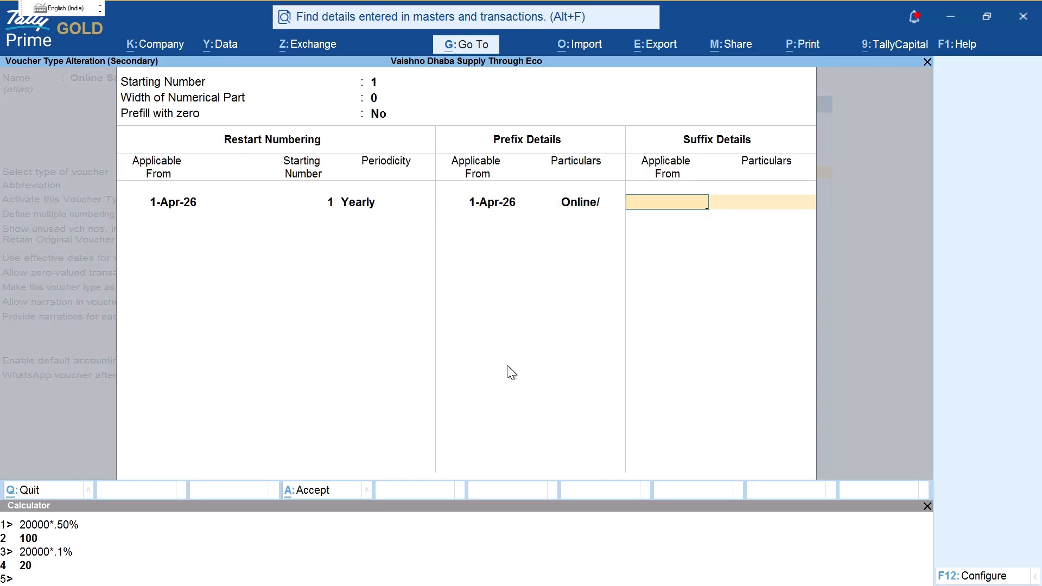
Step: Add suffix /26-27 from 1-Apr-26 and save the numbering series details
text(1-4-2026)
key(Return)
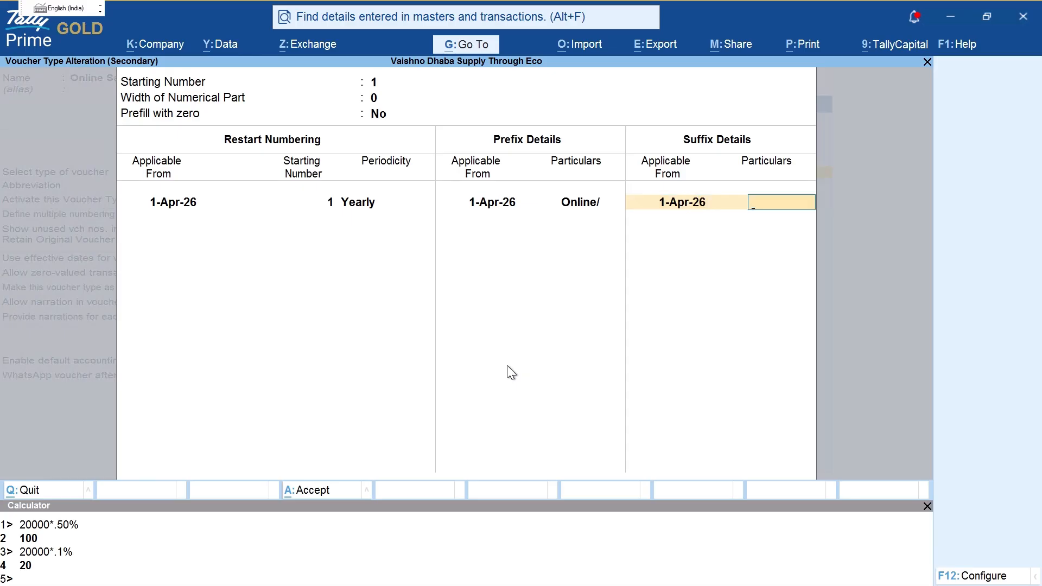
text(/26-27)
key(Return)
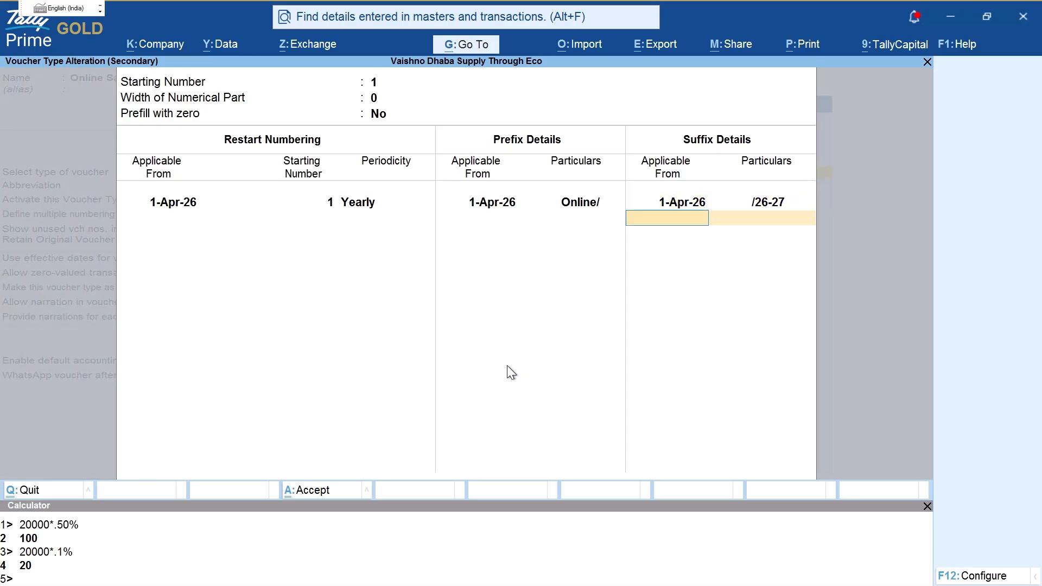
key(ctrl+a)
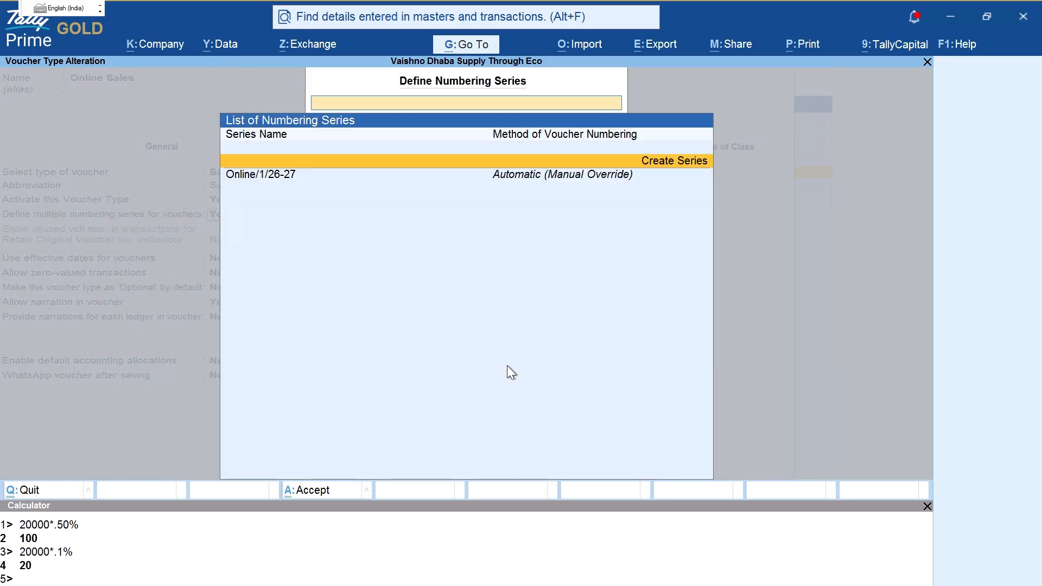
key(Return)
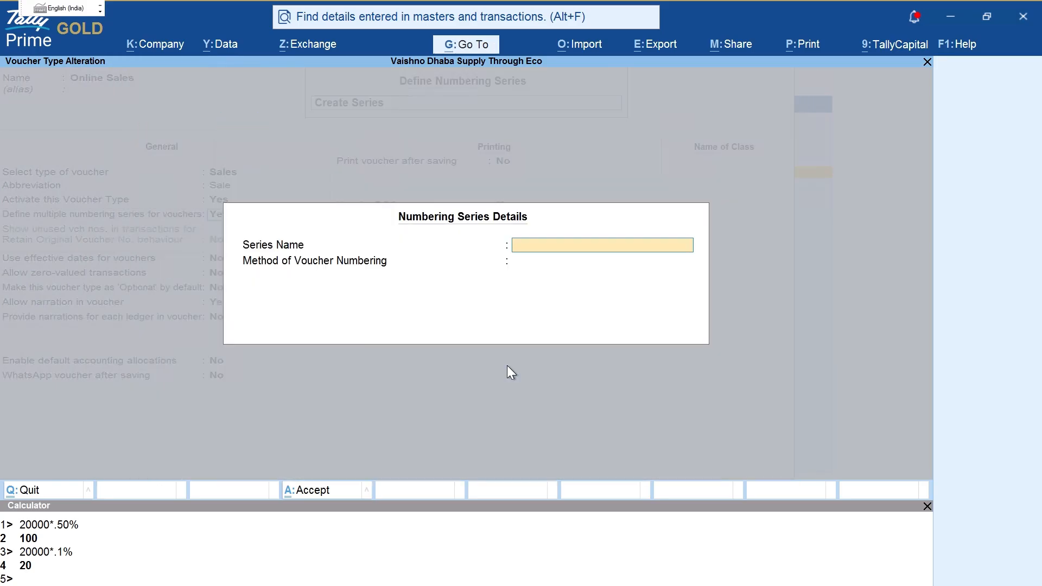
key(Escape)
key(ctrl+a)
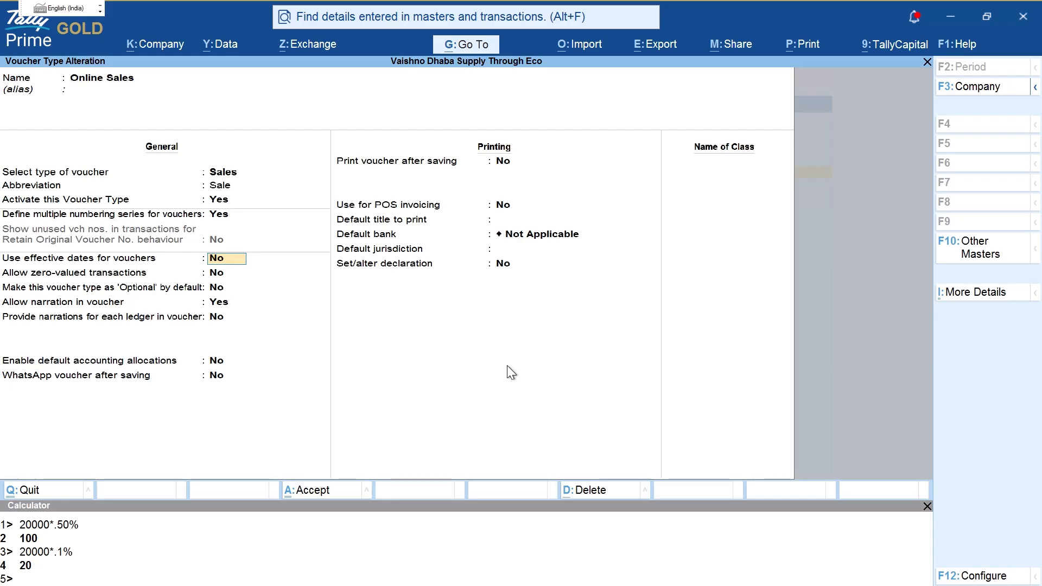
Step: Save the Online Sales voucher type, open an Online Sales voucher and mark its number and date
key(ctrl+a)
key(Escape)
key(Escape)
key(Escape)
key(Escape)
key(v)
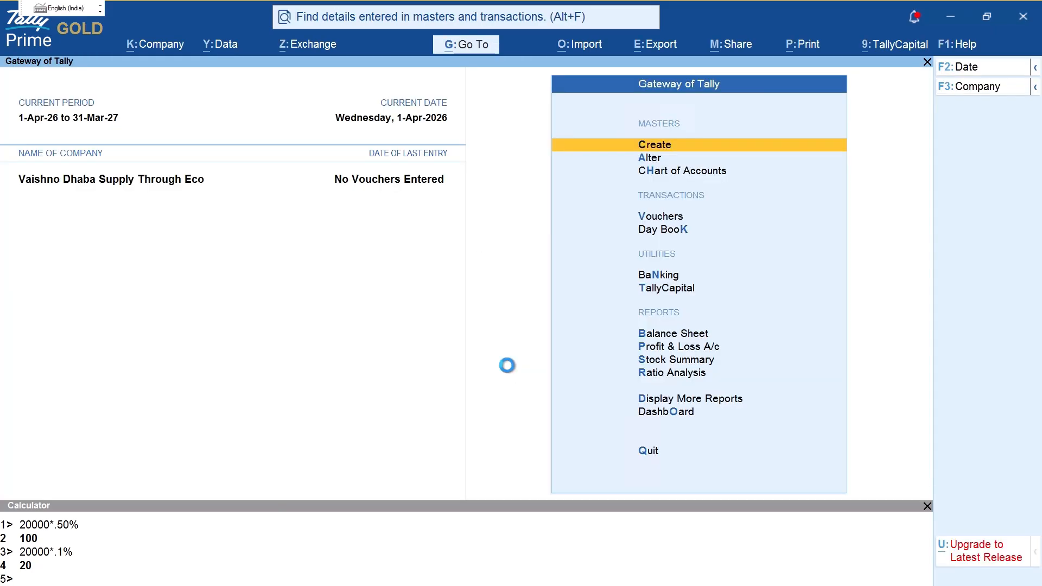
key(F8)
key(Return)
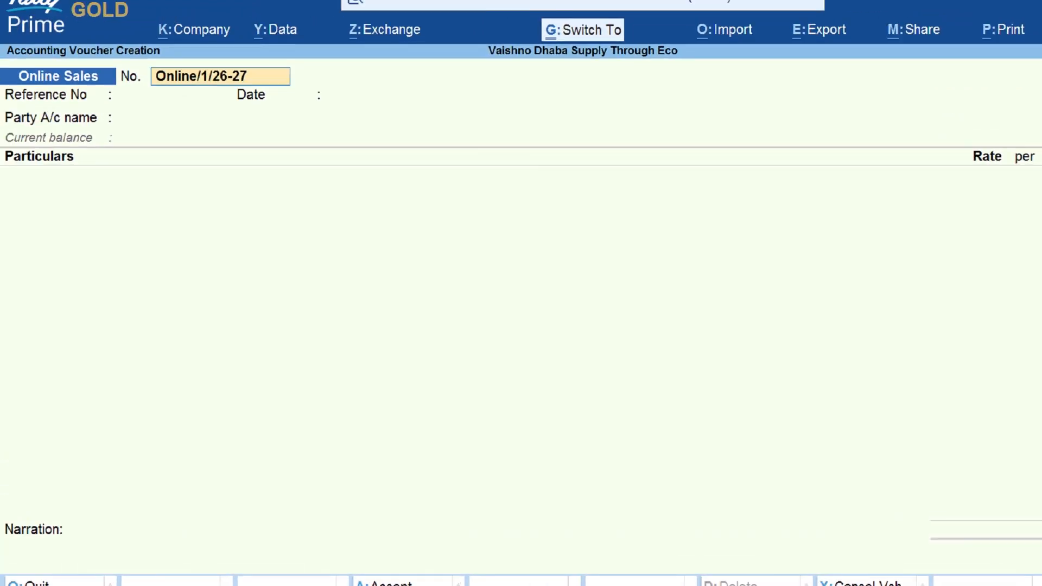
mouse_move(162, 47)
mouse_down()
mouse_move(116, 87)
mouse_move(241, 50)
mouse_move(163, 47)
mouse_up()
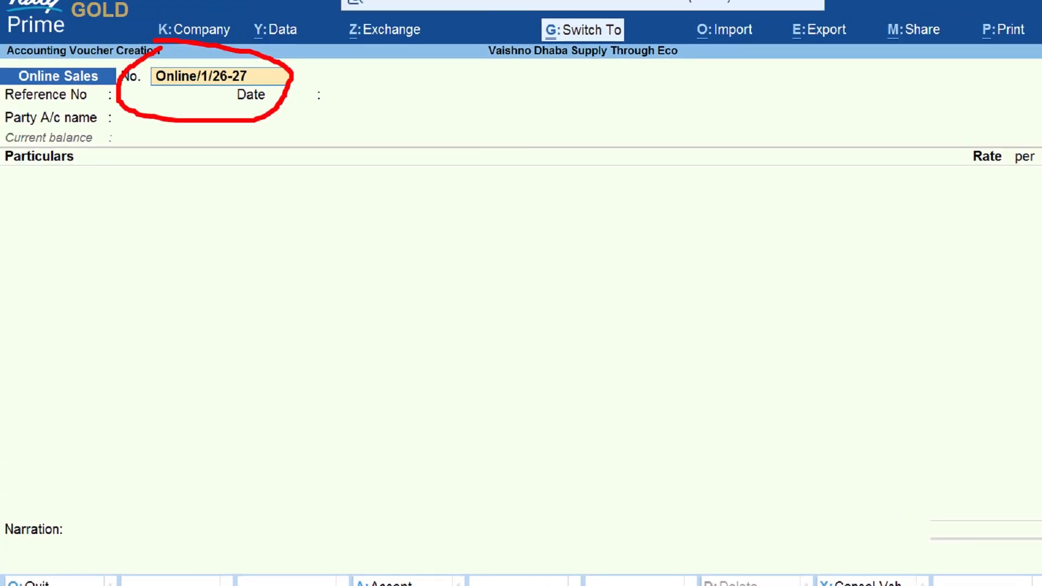
drag(156, 95, 180, 92)
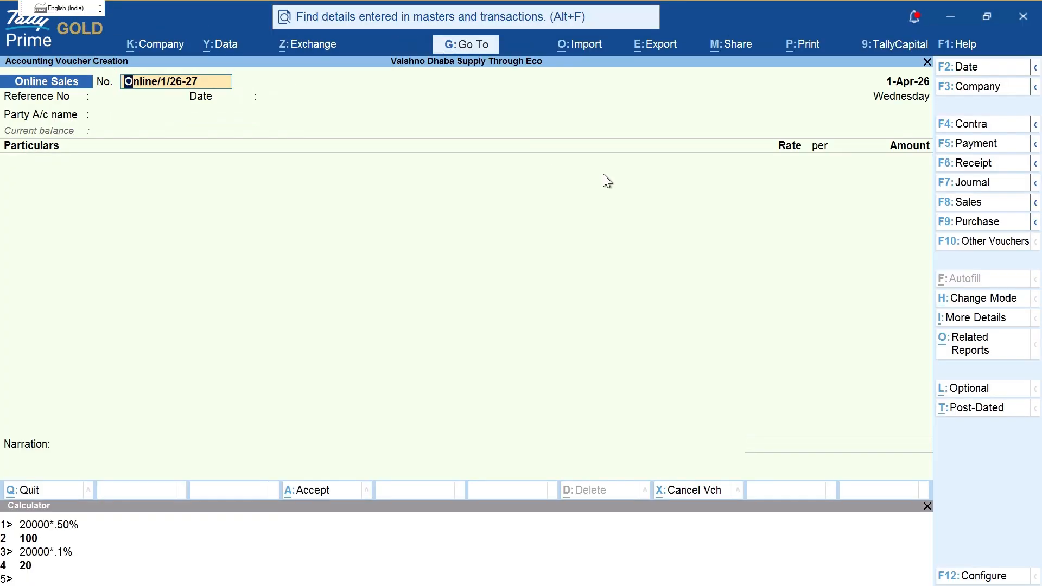
Step: Highlight the seller's name and the buyer in the case study PDF
key(alt+Tab)
click(277, 336)
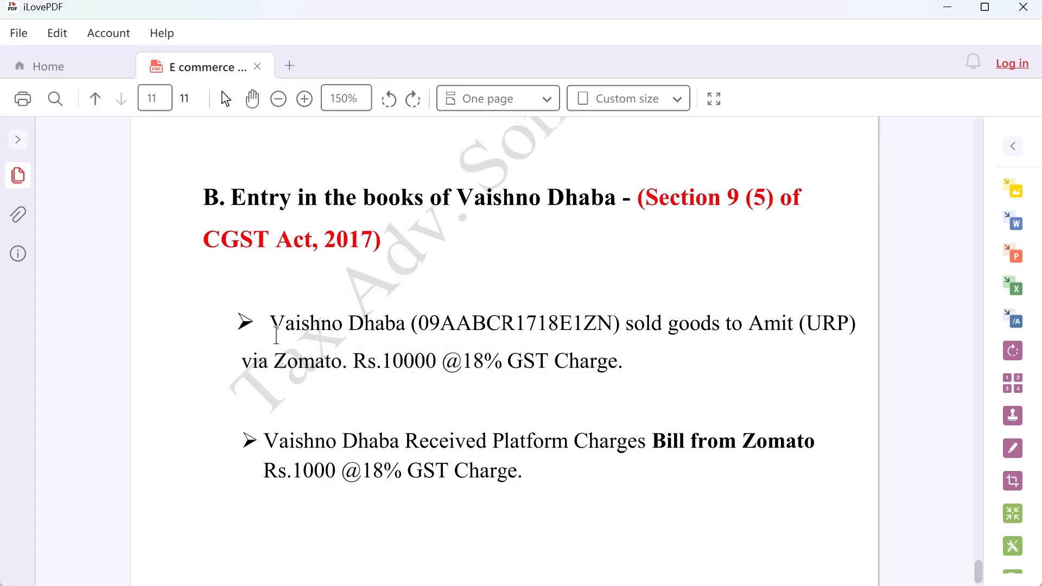
drag(287, 322, 662, 332)
drag(725, 332, 787, 331)
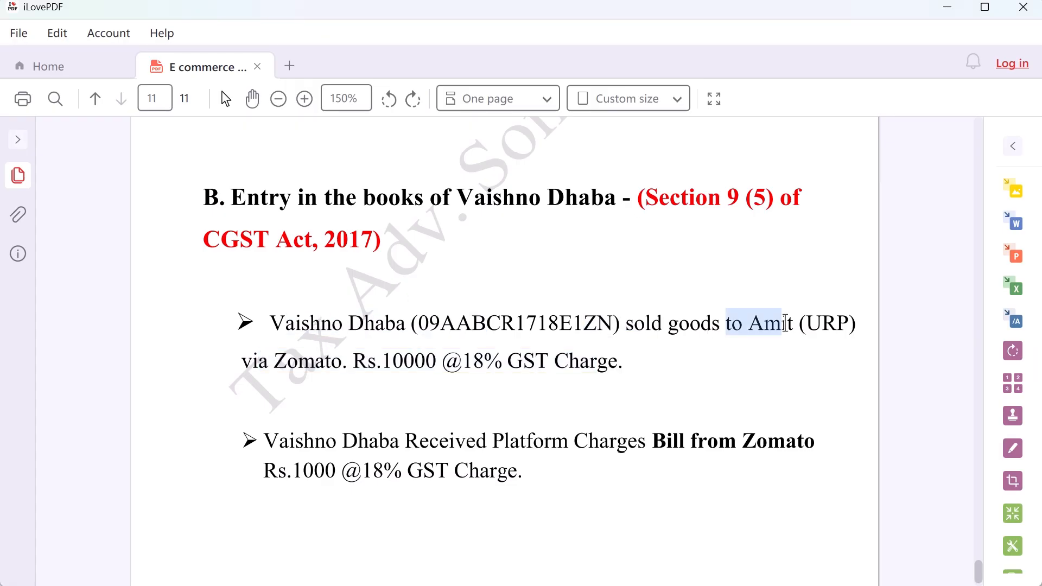
key(alt+Tab)
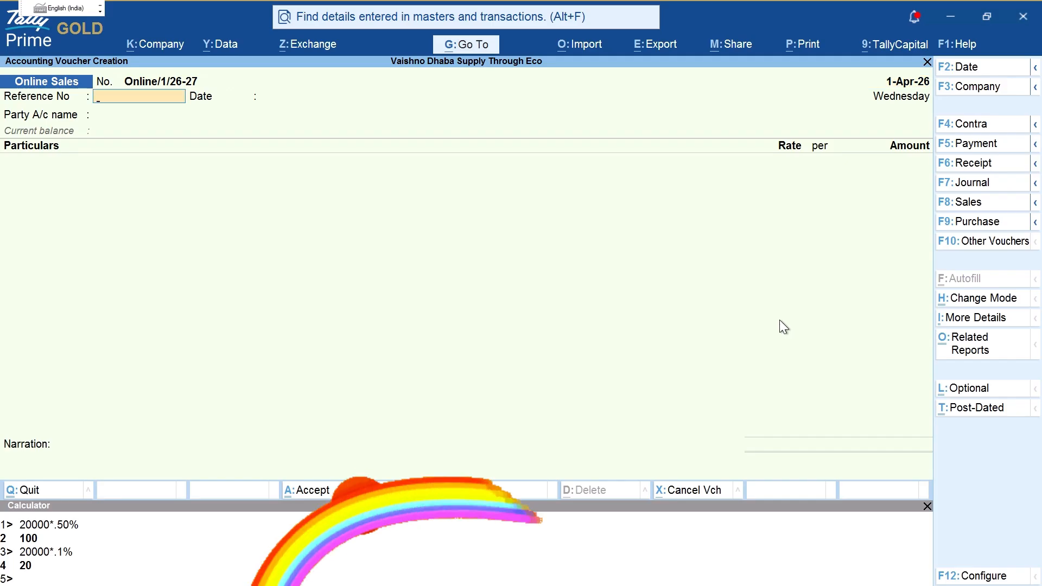
Step: Paste Online/1/26-27 as the reference number and highlight Zomato in the case study
key(BackSpace)
key(Return)
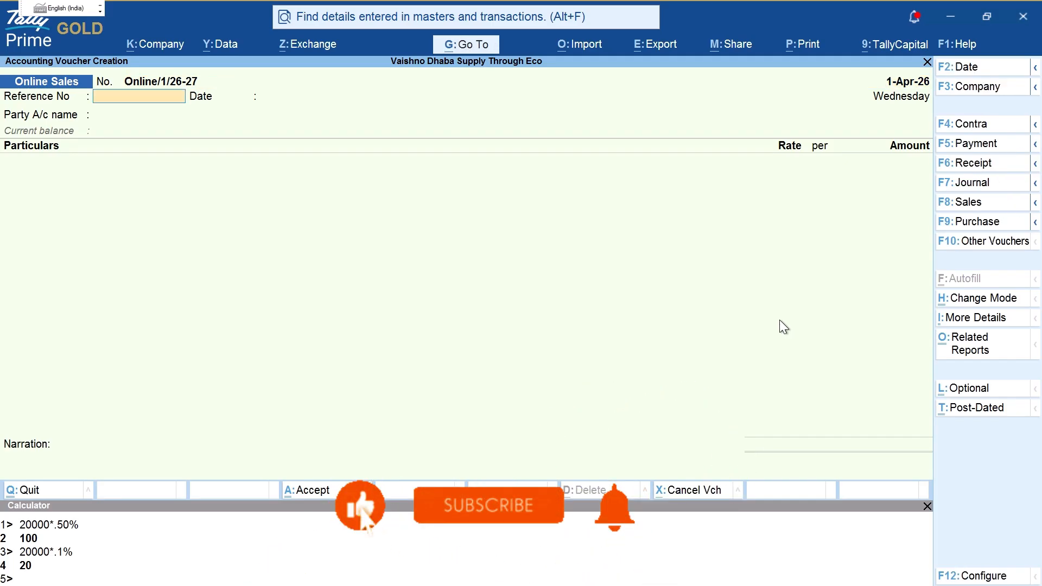
key(BackSpace)
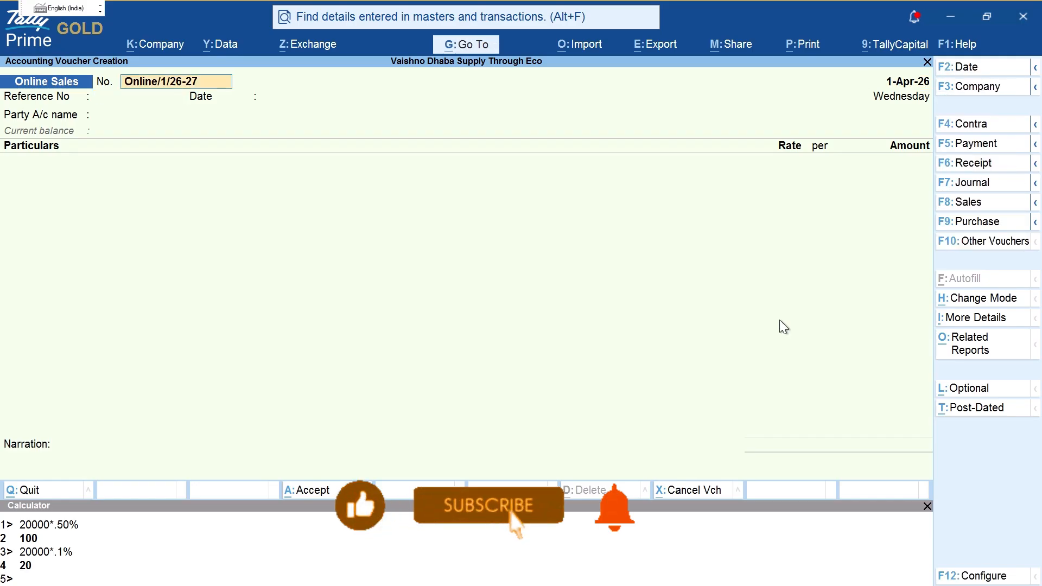
key(Return)
text(Online/1/26-27)
key(Return)
key(Return)
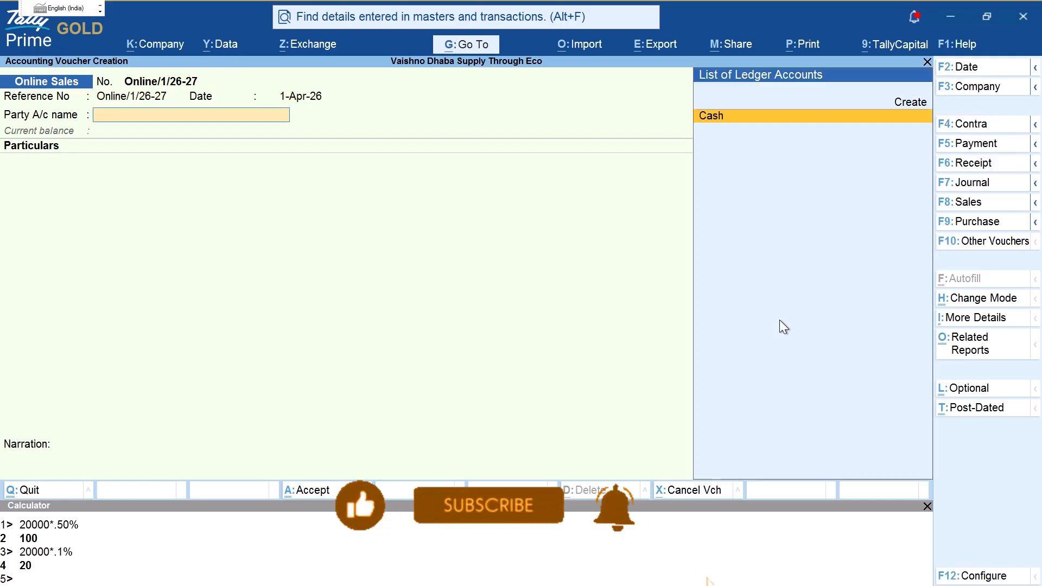
key(alt+Tab)
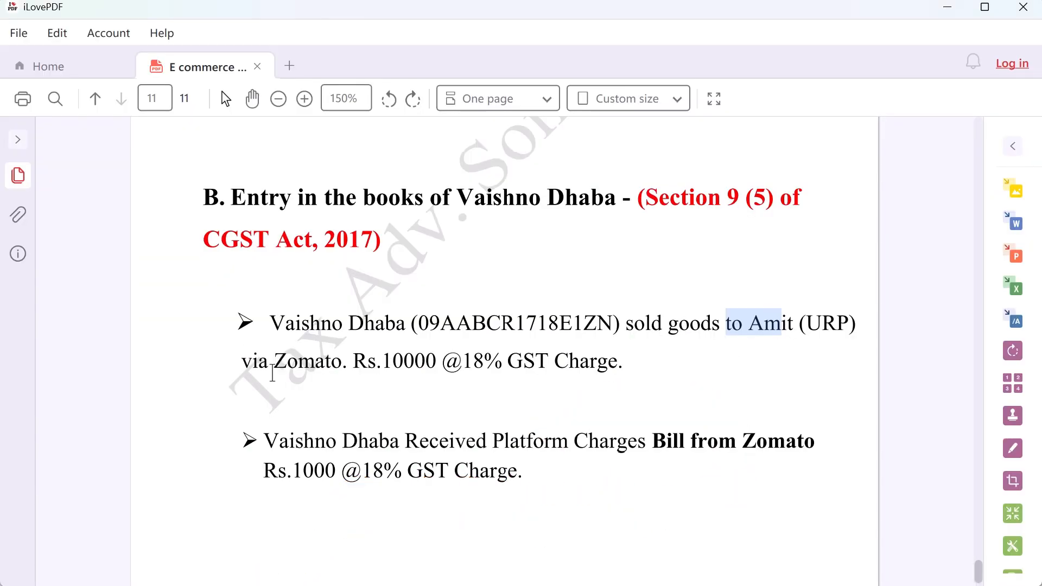
drag(273, 364, 340, 363)
Step: Create party ledger Zomato under Sundry Debtors with registration type Unregistered/Consumer
key(alt+Tab)
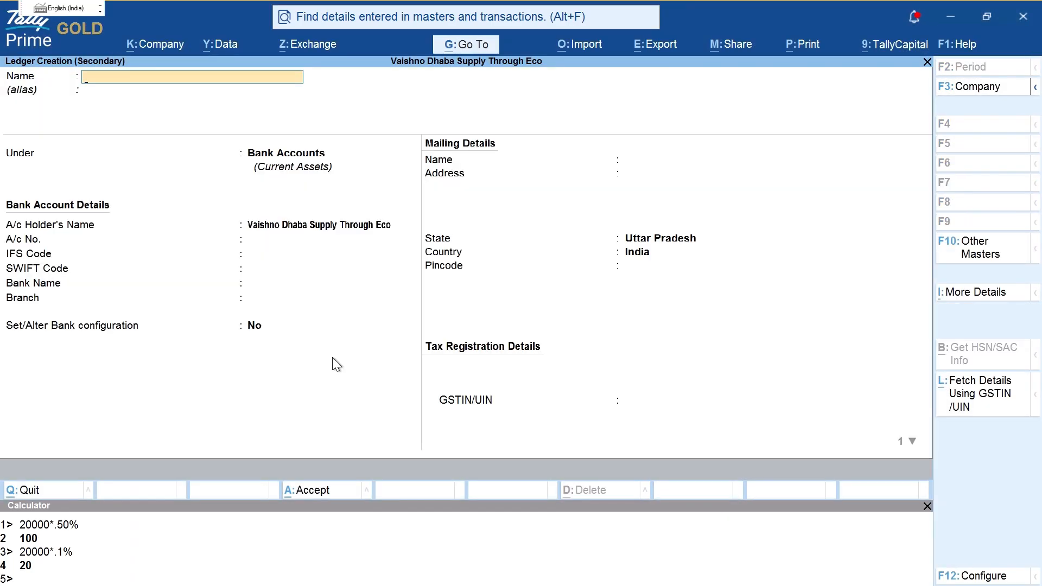
text(Zomato)
key(Return)
key(Return)
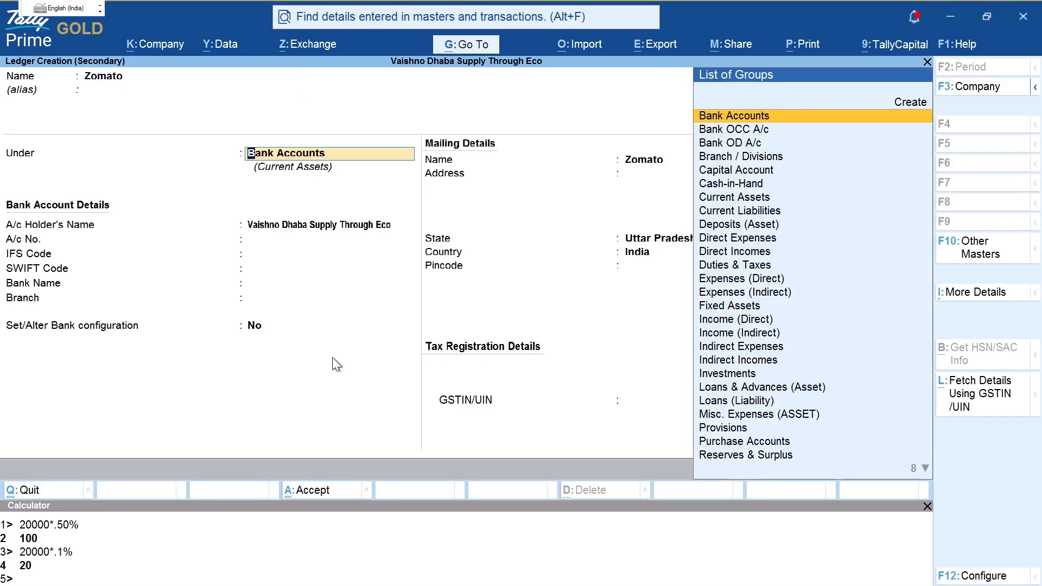
text(Su)
key(Down)
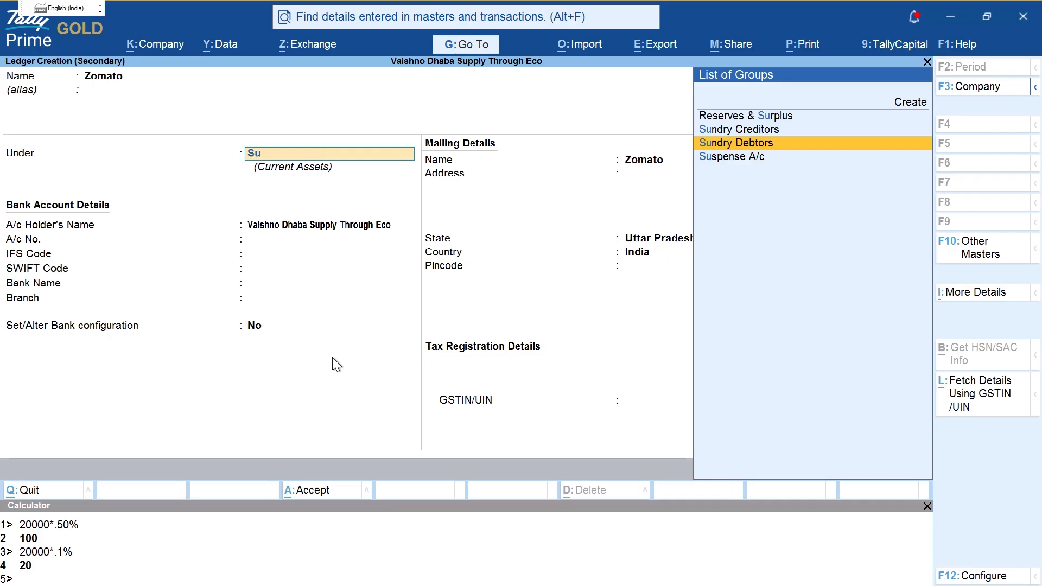
key(Return)
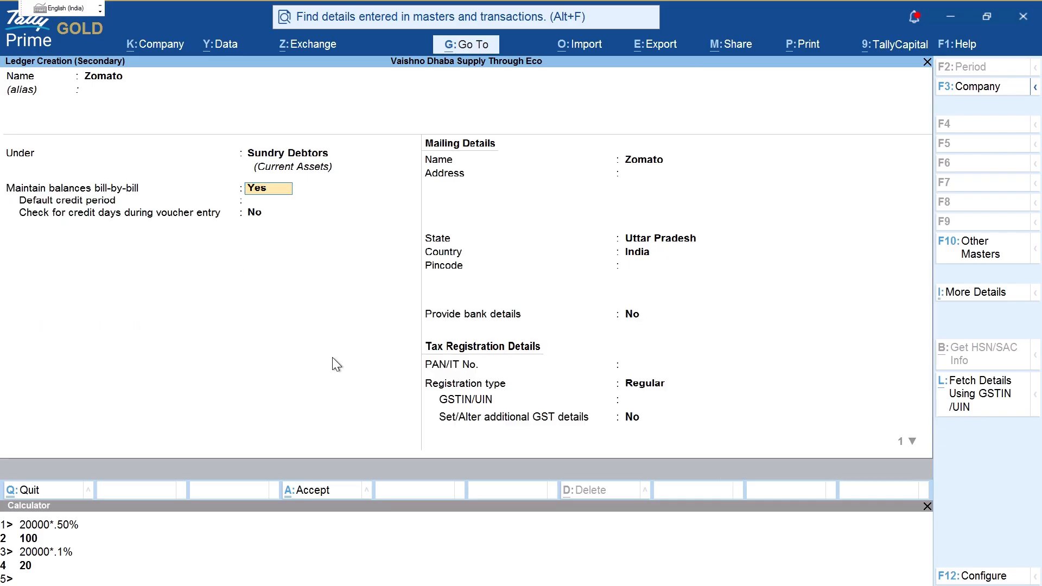
key(Return)
key(Return)
key(Return)
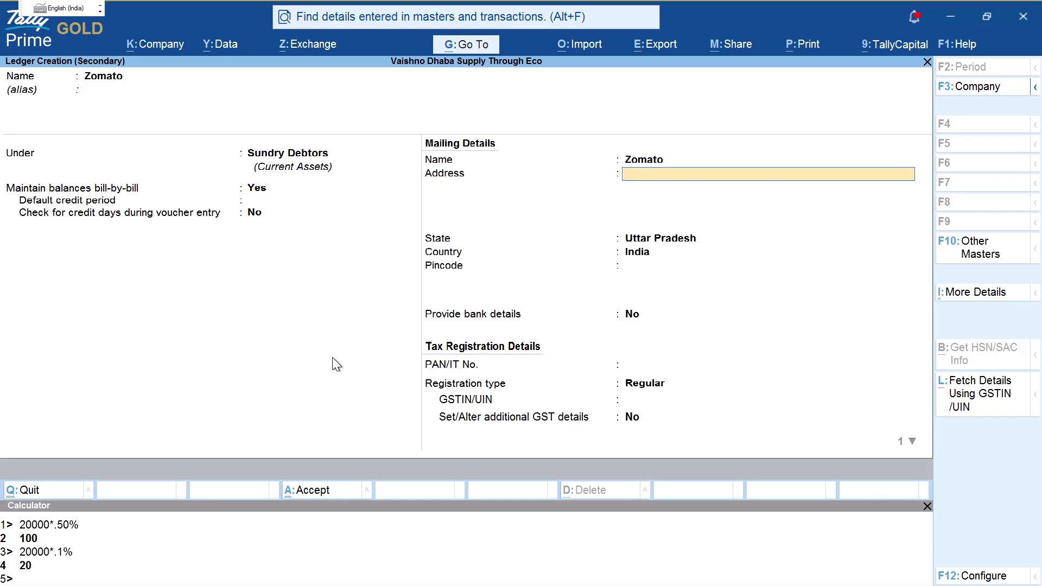
key(Return)
key(Return)
key(Return)
key(Return)
key(Return)
key(Return)
key(Down)
key(Return)
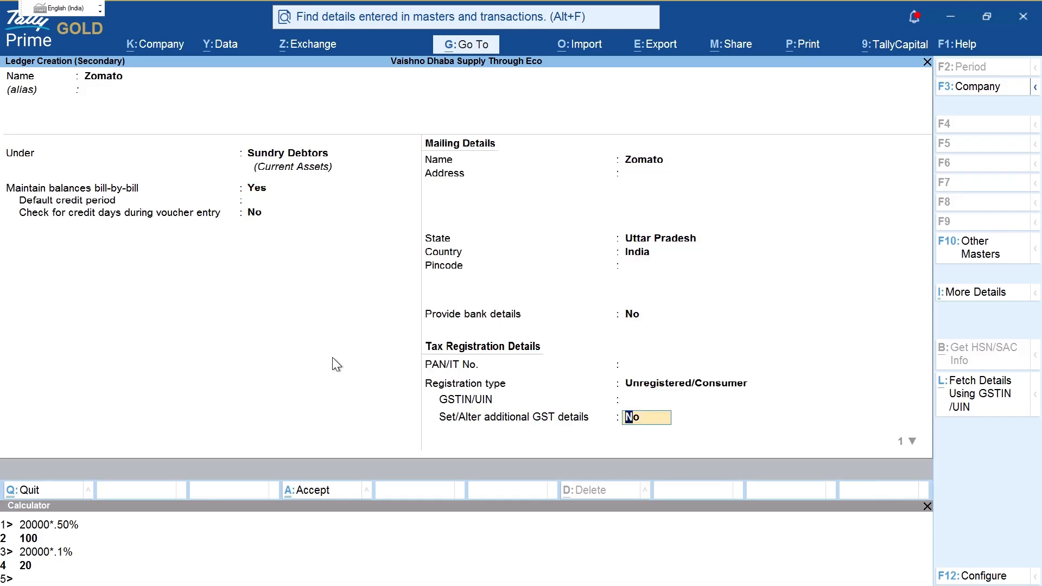
key(ctrl+a)
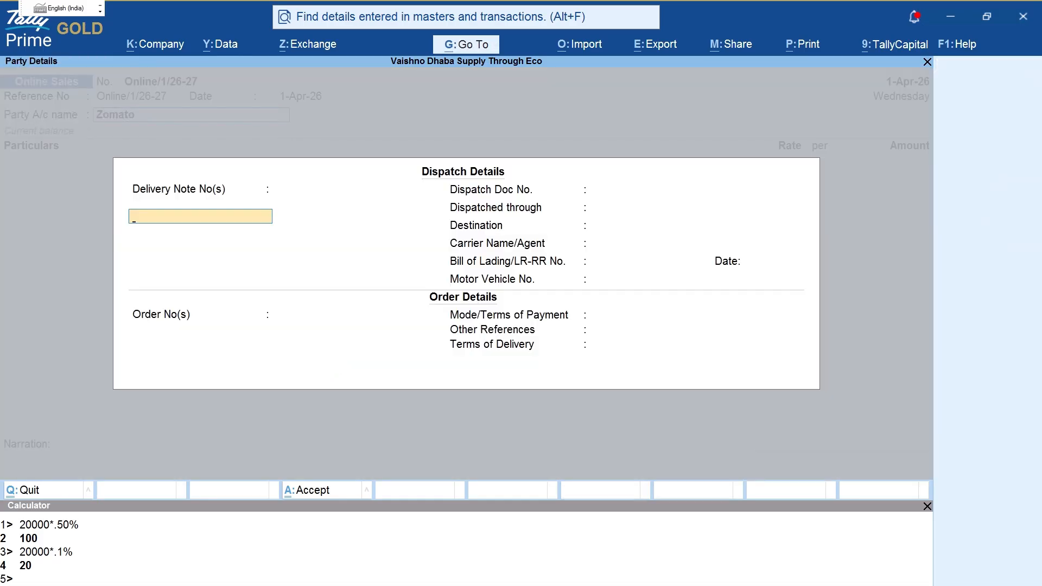
Step: Accept the blank dispatch details and annotate the Zomato buyer on the Party Details screen
key(Return)
key(Return)
key(ctrl+a)
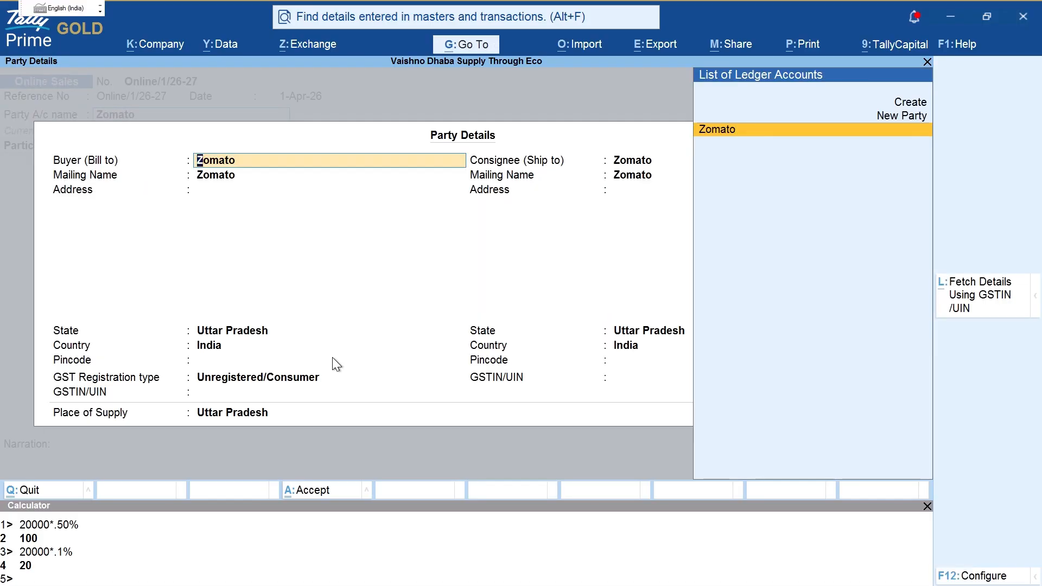
key(ctrl+2)
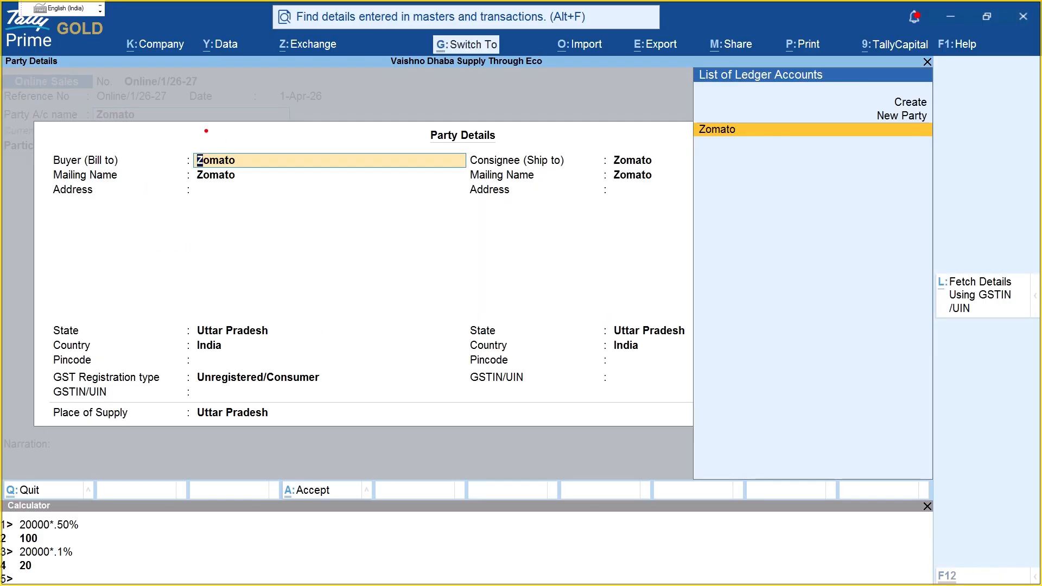
mouse_move(196, 129)
mouse_down()
mouse_move(271, 184)
mouse_move(227, 134)
mouse_up()
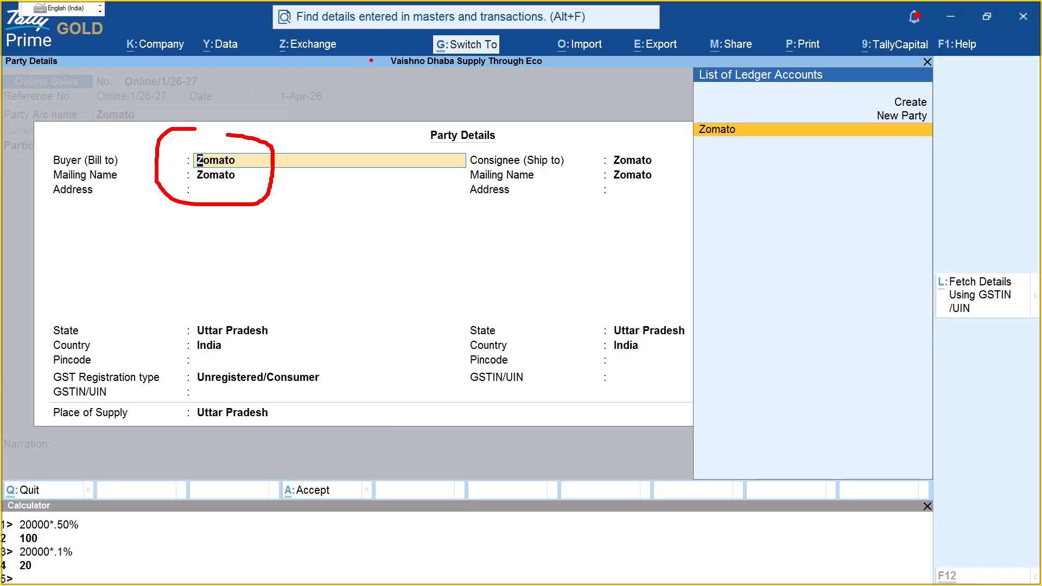
key(Escape)
key(ctrl+2)
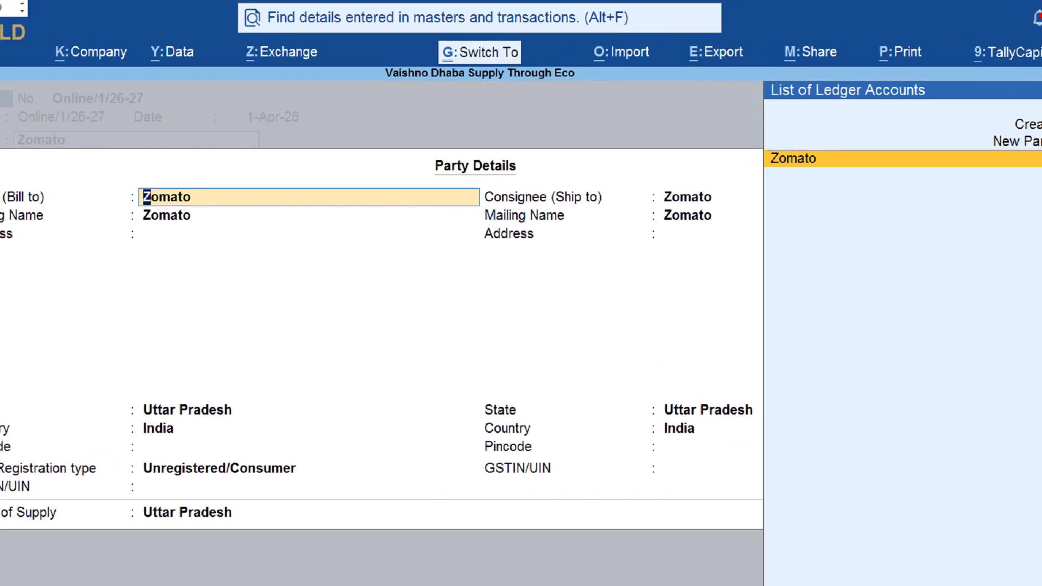
mouse_move(387, 52)
mouse_down()
mouse_move(618, 91)
mouse_move(480, 28)
mouse_move(388, 49)
mouse_up()
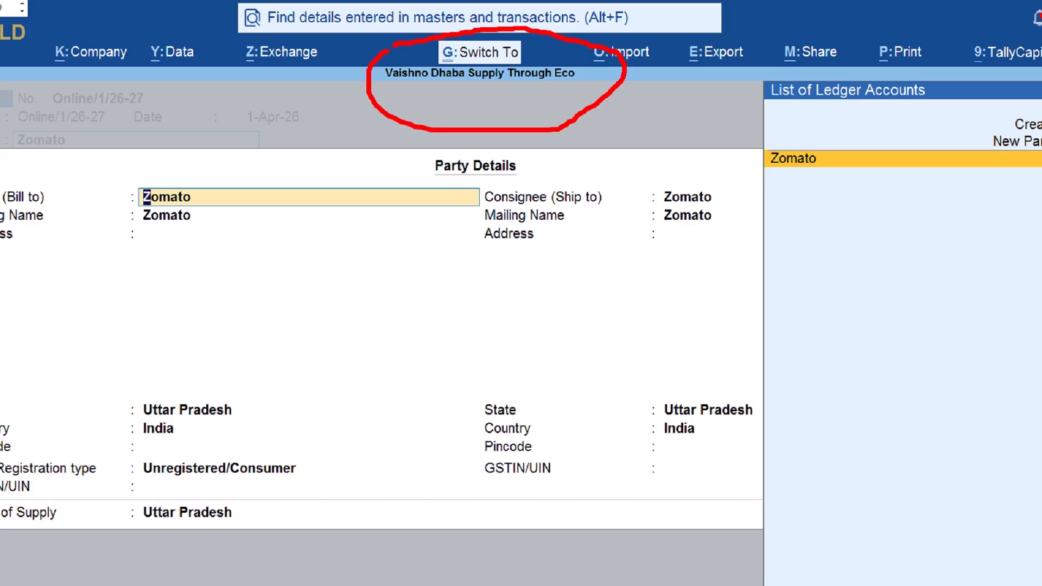
mouse_move(339, 156)
mouse_down()
mouse_move(334, 202)
mouse_move(381, 219)
mouse_up()
mouse_move(334, 254)
mouse_down()
mouse_move(338, 312)
mouse_move(364, 279)
mouse_up()
drag(378, 238, 353, 350)
mouse_move(379, 291)
mouse_down()
mouse_move(396, 326)
mouse_move(377, 329)
mouse_up()
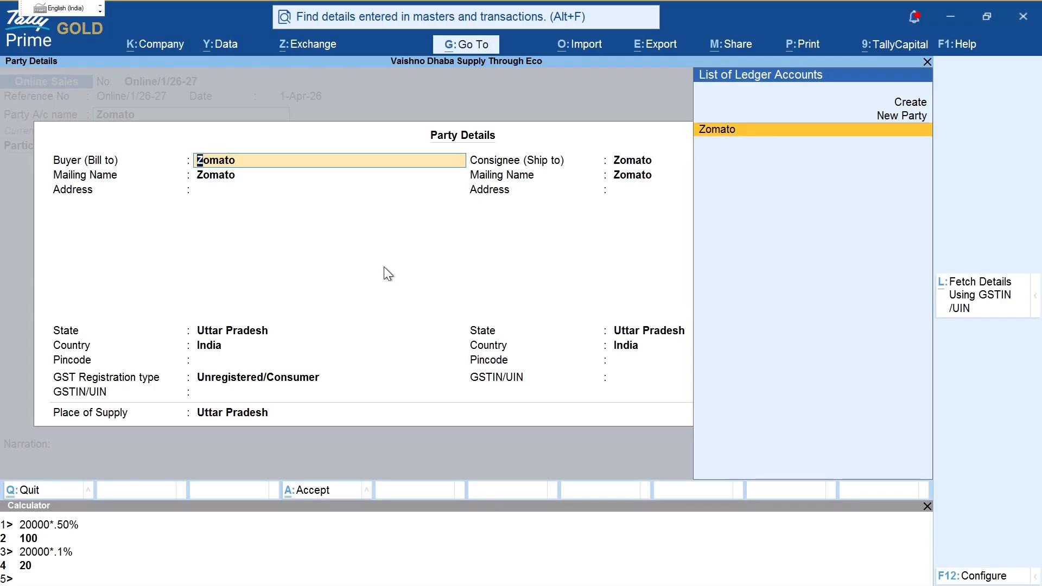
Step: Draw handwritten explanatory notes over the Party Details screen, then clear them and switch to the case PDF
key(ctrl+2)
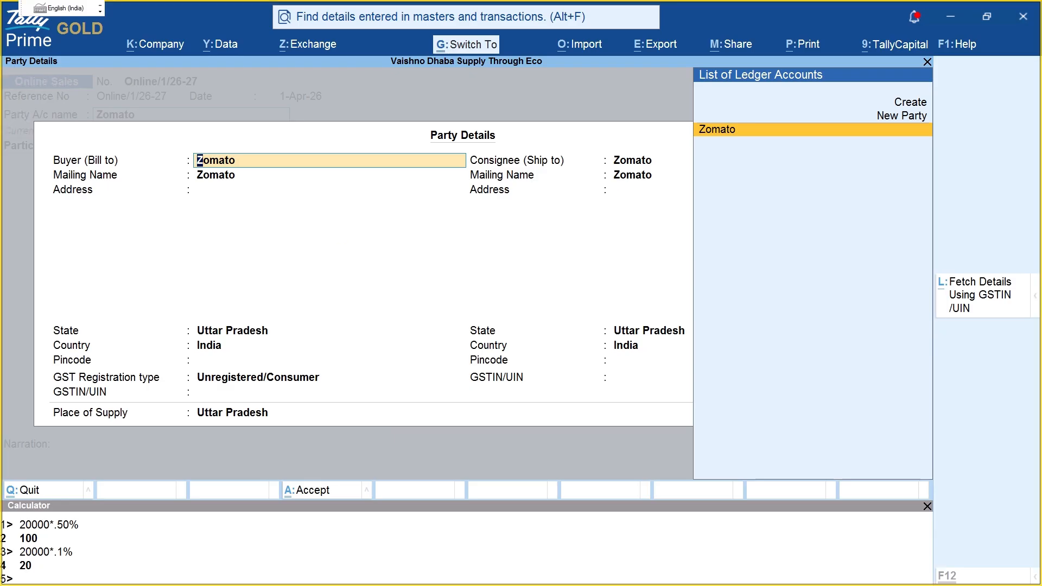
drag(361, 209, 373, 247)
drag(408, 198, 456, 247)
mouse_move(489, 211)
mouse_down()
mouse_move(510, 206)
mouse_move(525, 235)
mouse_move(516, 212)
mouse_move(495, 258)
mouse_up()
mouse_move(341, 167)
mouse_down()
mouse_move(617, 261)
mouse_move(370, 166)
mouse_move(348, 172)
mouse_up()
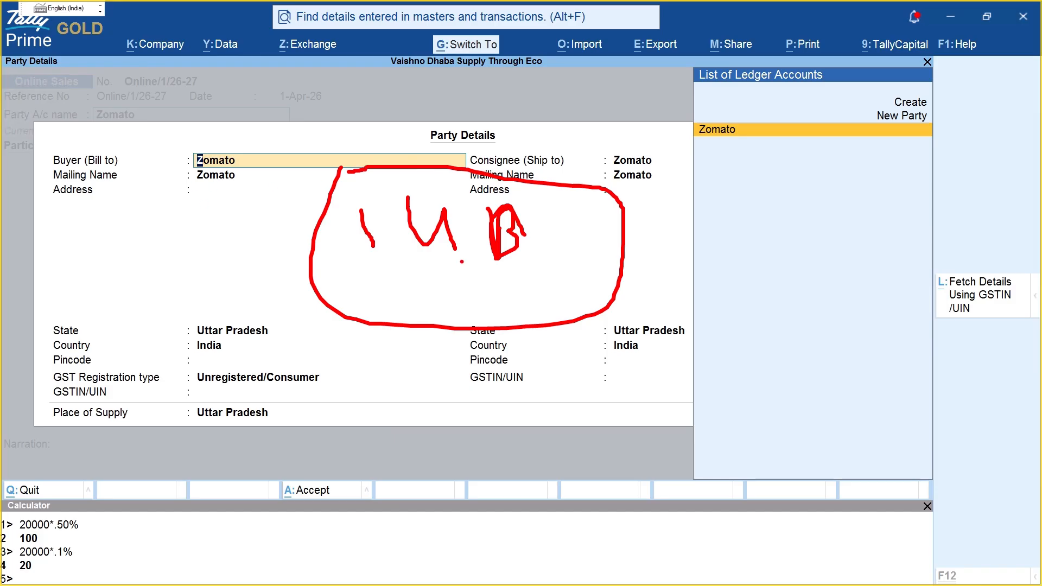
drag(351, 255, 521, 248)
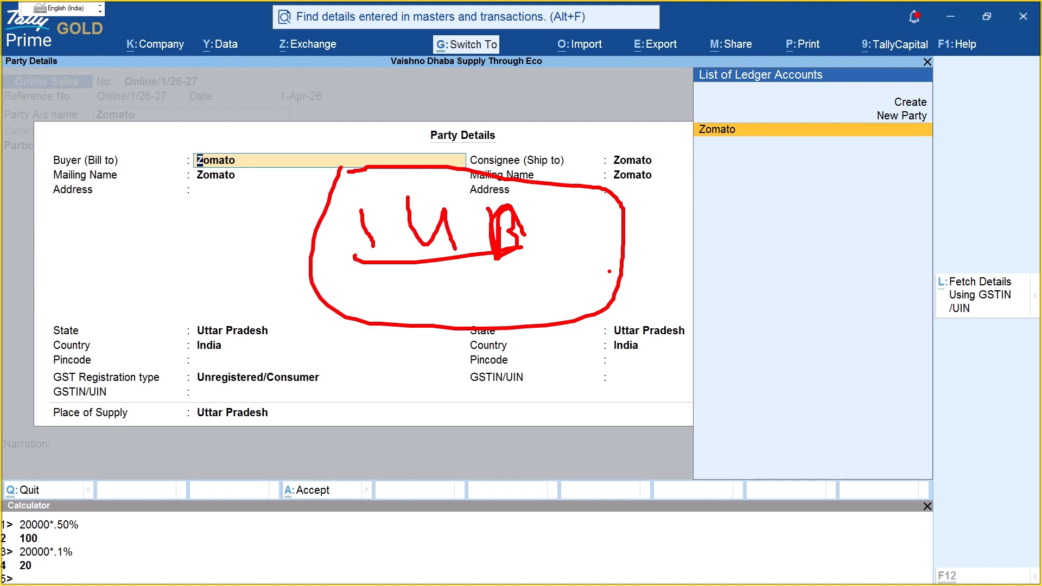
drag(621, 251, 647, 289)
click(666, 260)
drag(704, 243, 707, 275)
click(724, 250)
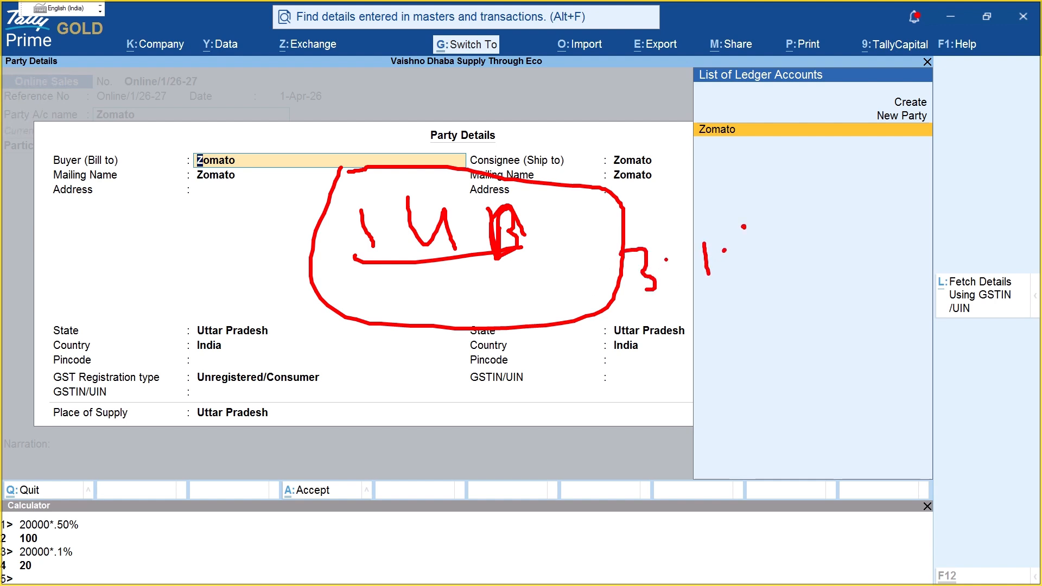
drag(744, 226, 751, 260)
drag(701, 320, 699, 354)
drag(722, 319, 737, 341)
click(683, 302)
mouse_move(739, 273)
mouse_down()
mouse_move(767, 345)
mouse_move(728, 359)
mouse_up()
mouse_move(650, 320)
mouse_down()
mouse_move(697, 369)
mouse_move(727, 356)
mouse_up()
drag(669, 398, 830, 336)
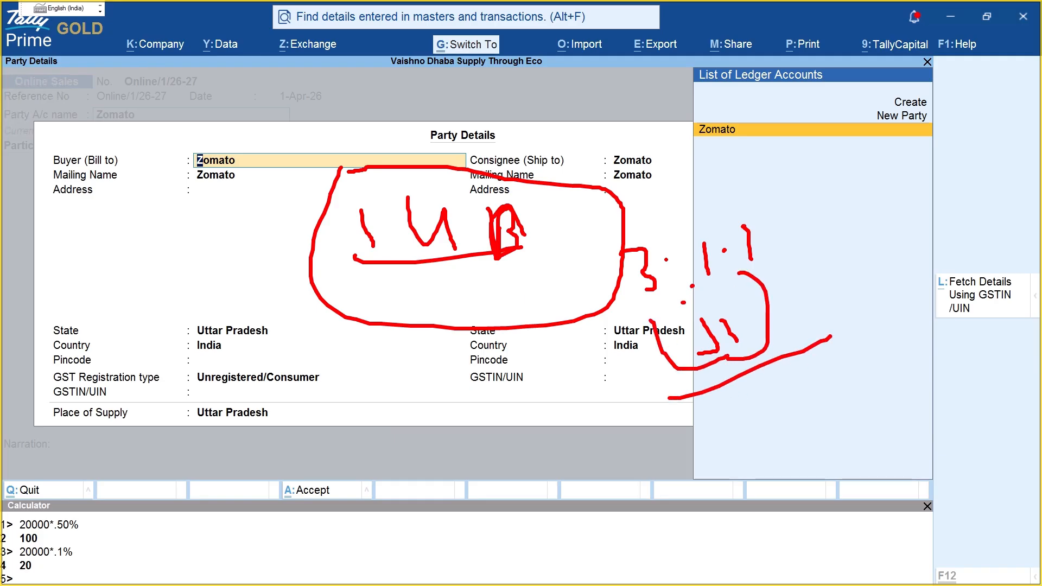
key(Escape)
key(alt+Tab)
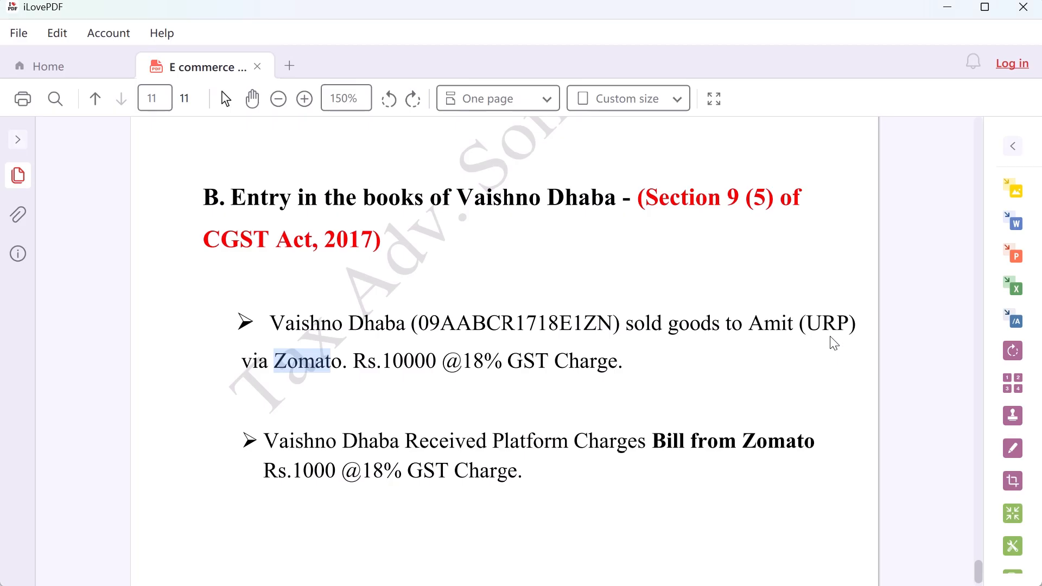
Step: Enter the end customer as the buyer (bill to) and accept the Uttar Pradesh state
key(alt+Tab)
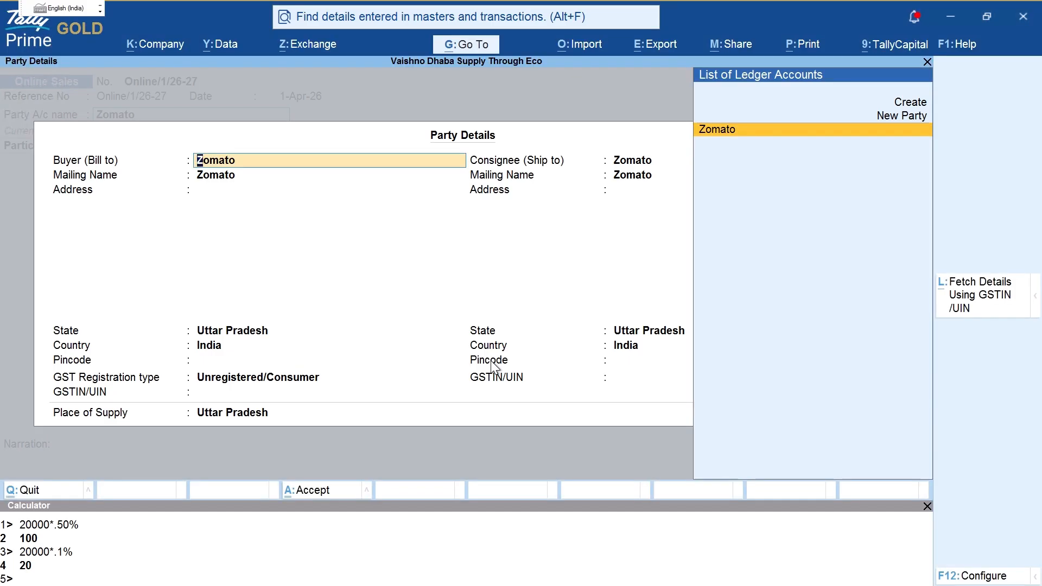
text(Amit)
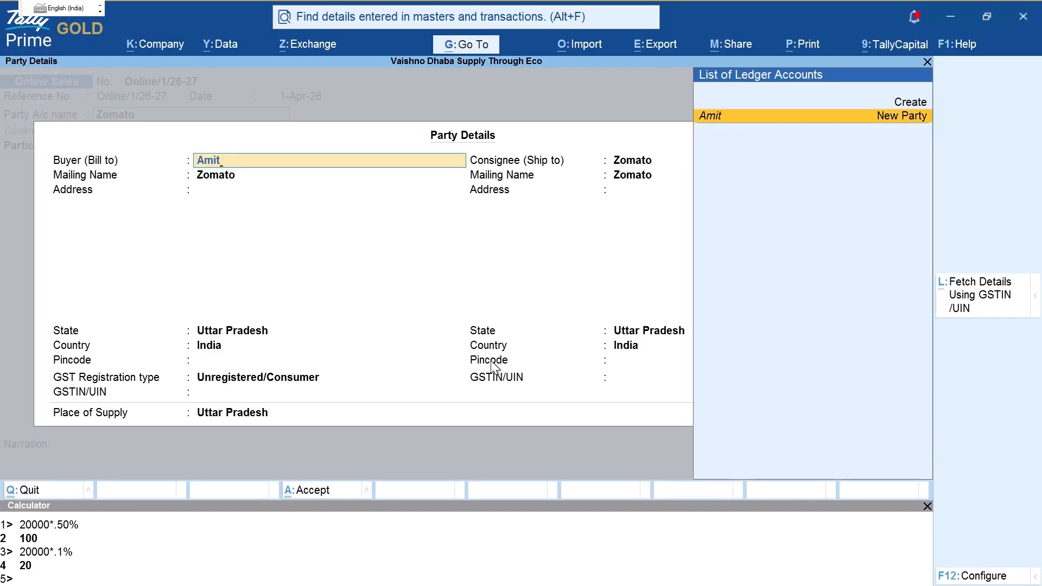
key(Return)
key(Return)
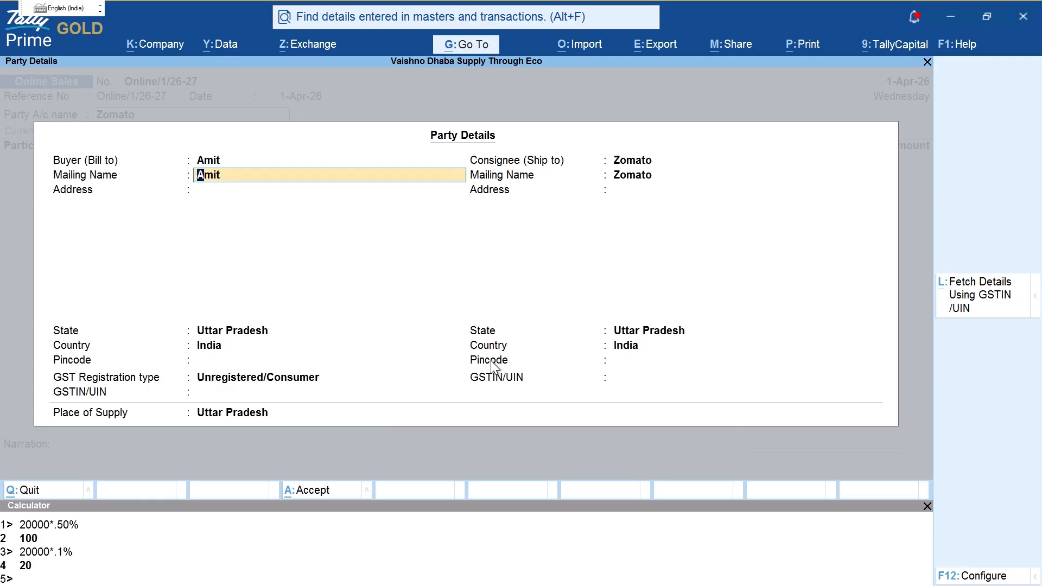
key(Return)
key(Return)
key(Return)
key(Return)
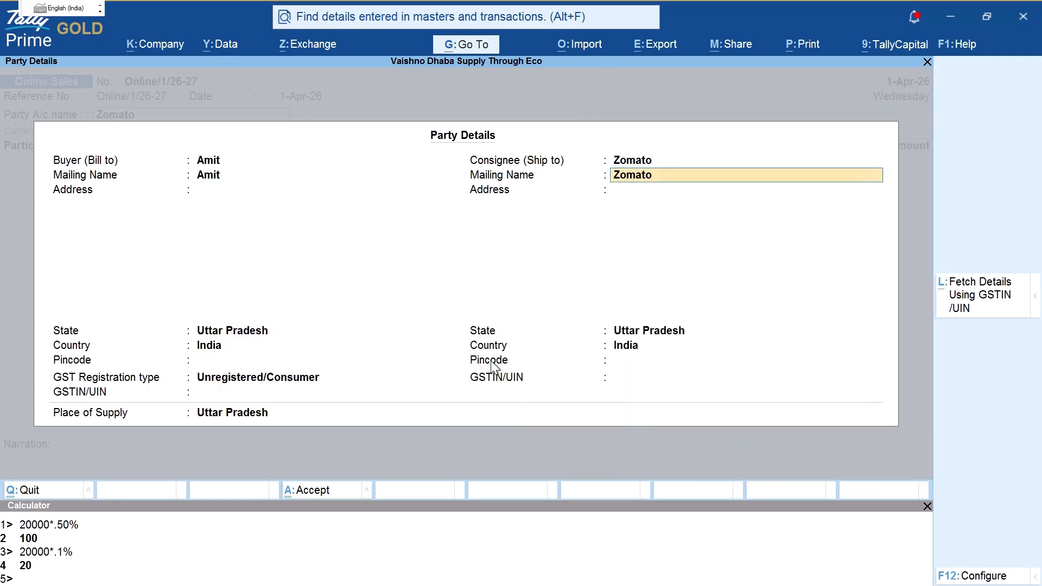
key(Return)
key(Return)
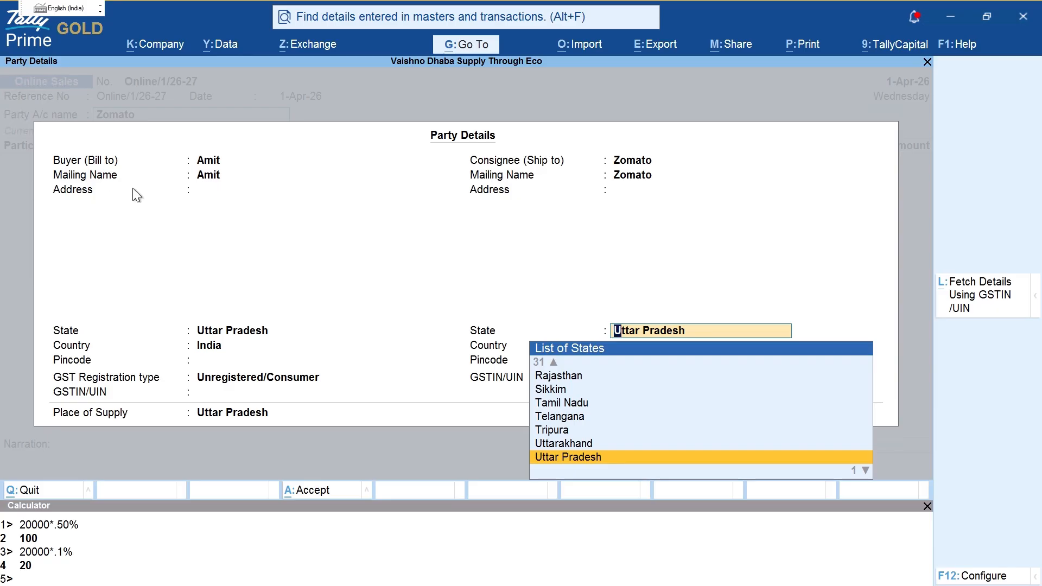
Step: Point out Buyer and Consignee, then accept Zomato's Uttar Pradesh consignee details
key(ctrl+2)
drag(126, 161, 165, 160)
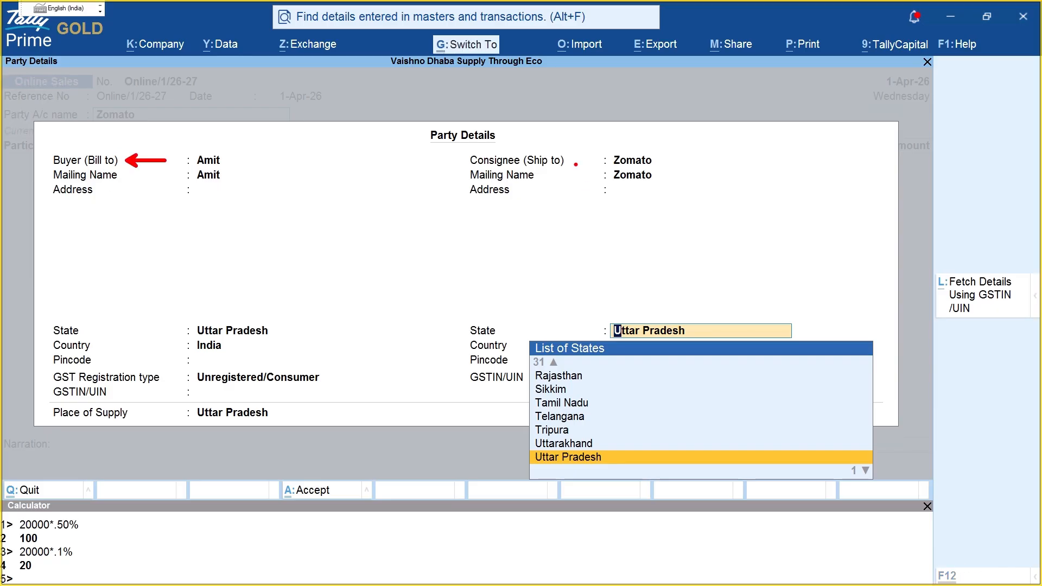
drag(571, 160, 599, 160)
key(Escape)
key(Return)
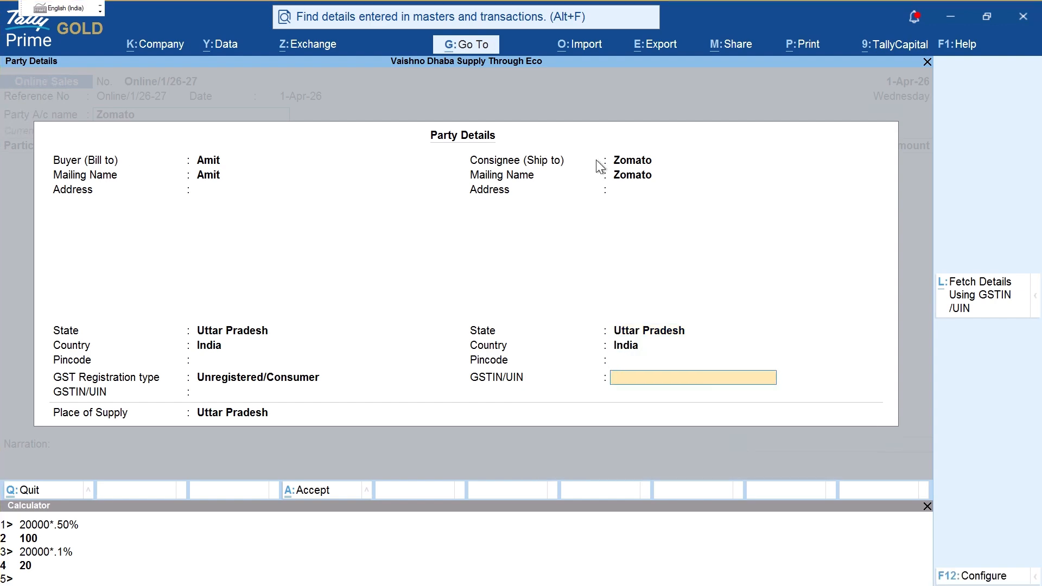
key(Return)
key(Return)
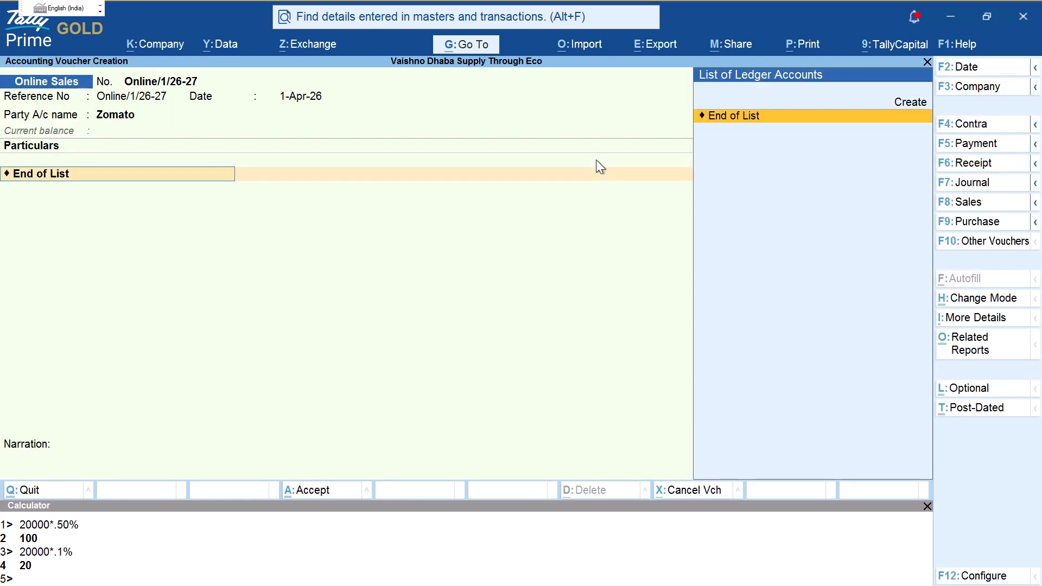
Step: Switch the Zomato sales voucher to Item Invoice mode and accept the party details
key(alt+c)
text(Item)
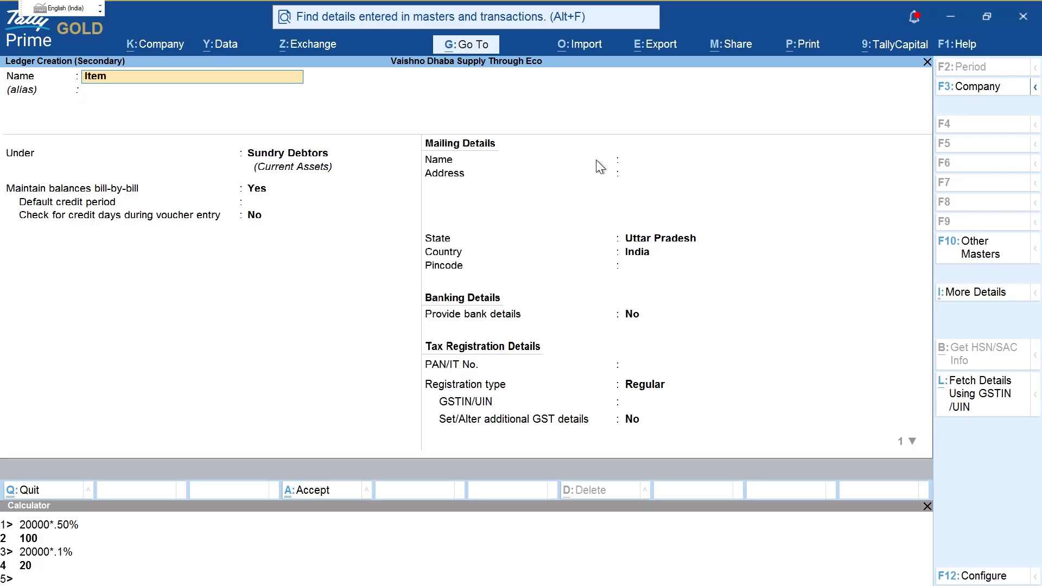
key(Escape)
key(ctrl+h)
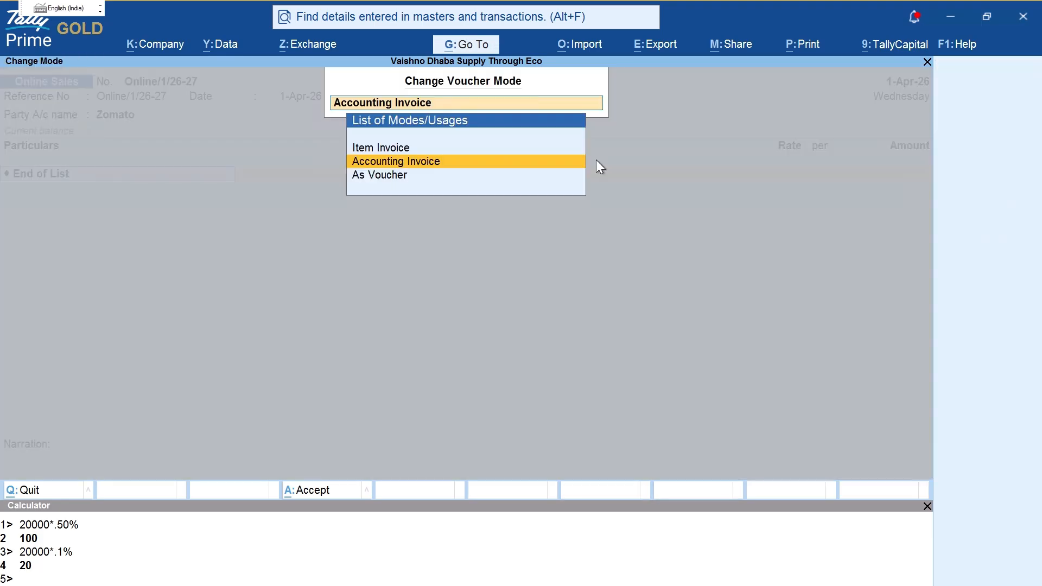
key(Up)
key(Return)
key(Return)
key(Return)
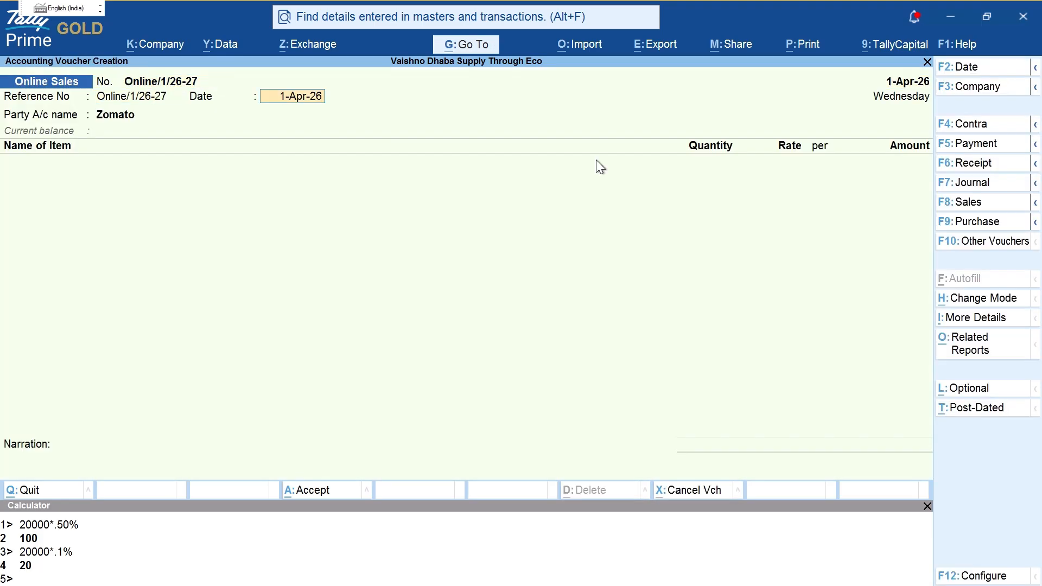
key(Return)
key(Return)
key(ctrl+a)
key(ctrl+a)
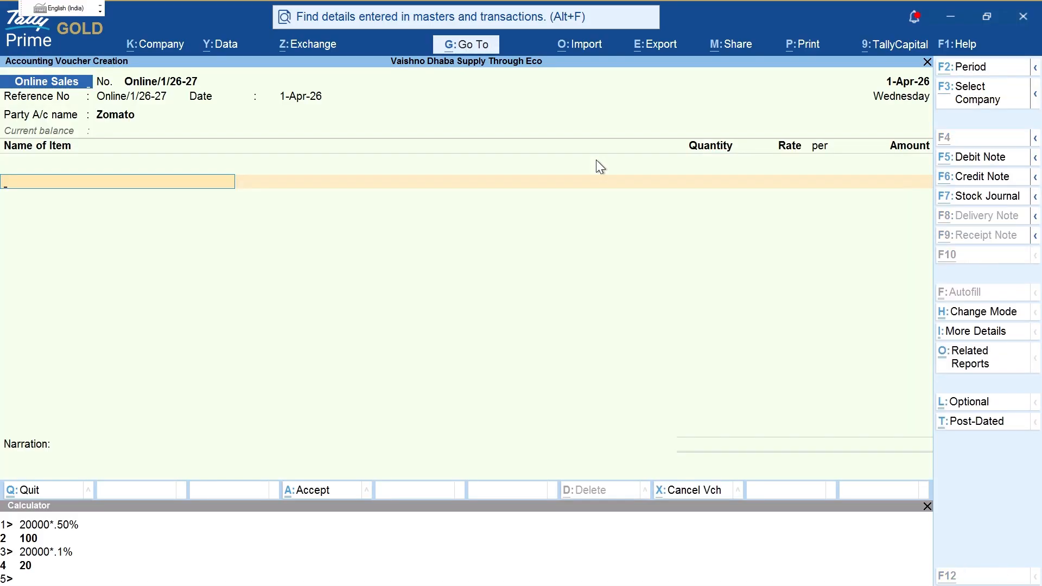
Step: Begin creating stock item 'Item A' under the Primary group
key(alt+c)
text(Item A)
key(Return)
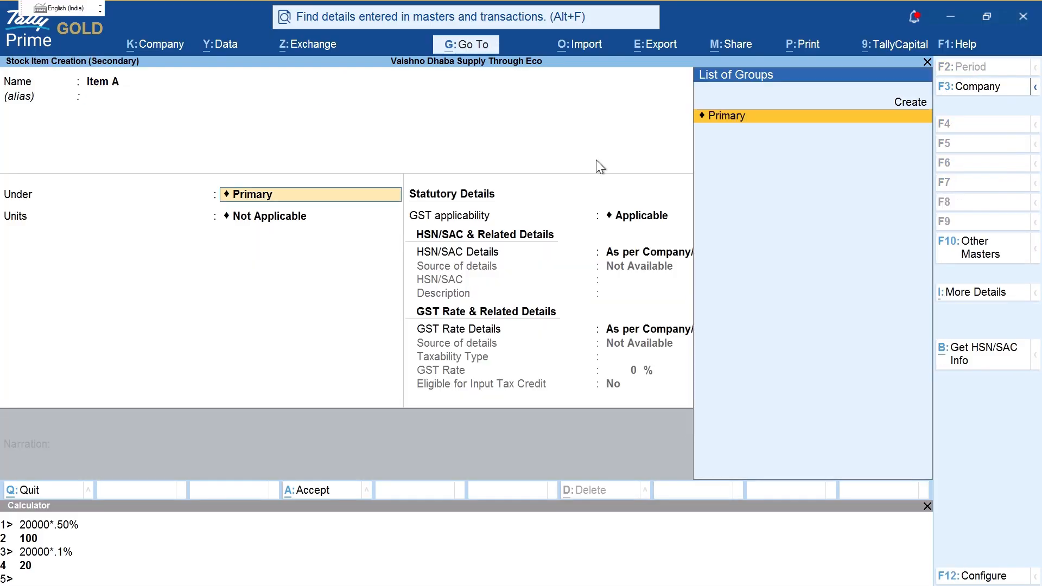
key(Return)
Step: Create the unit 'pcs' (Pieces) with quantity code PCS-PIECES for Item A
key(alt+c)
text(pcs)
key(BackSpace)
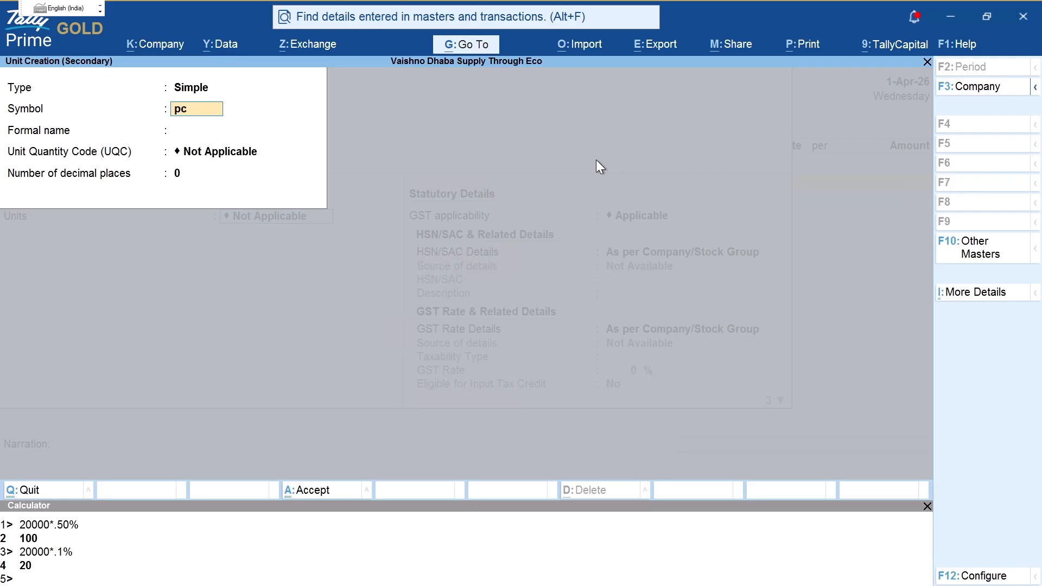
text(s)
key(Return)
text(P)
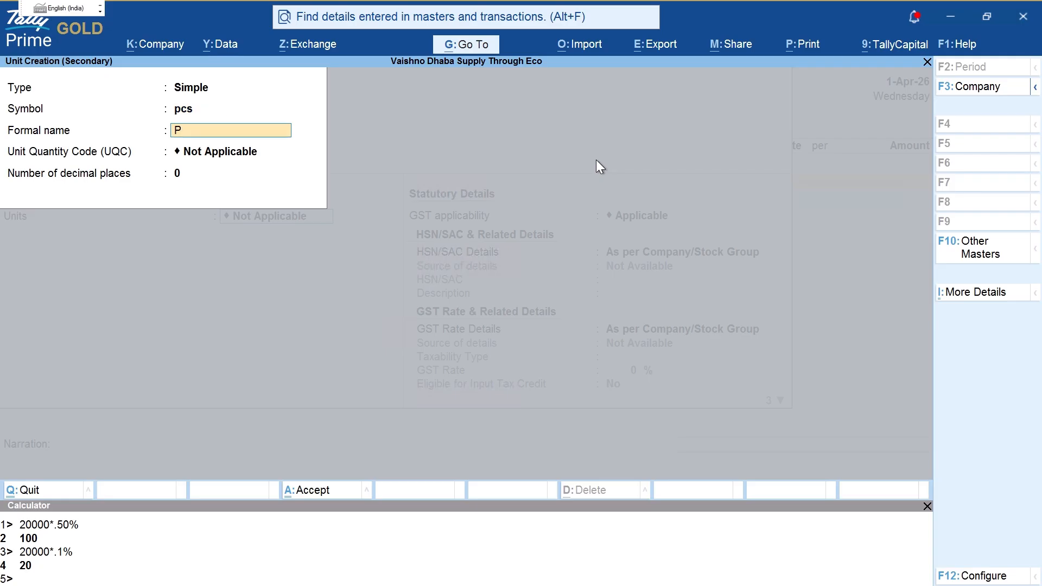
text(ieces)
key(Return)
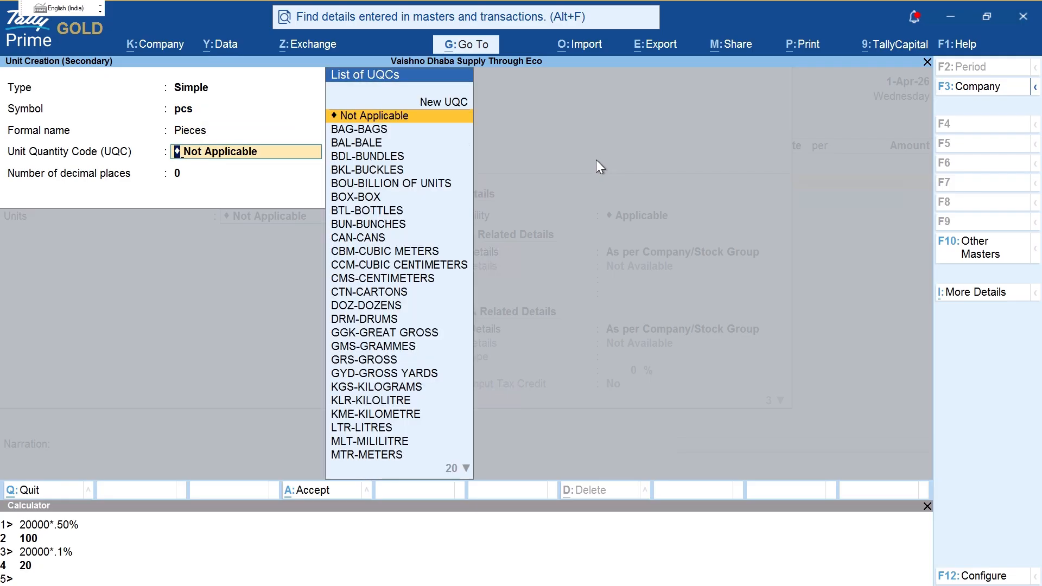
text(piece)
key(Return)
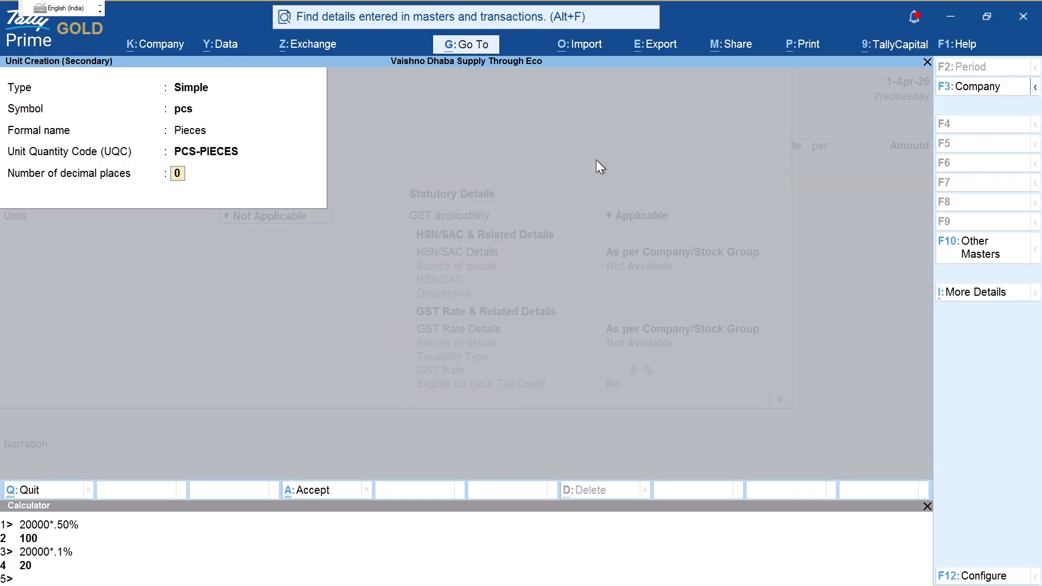
key(Return)
Step: Give Item A HSN/SAC 4578 and Taxable 5% GST as Goods
key(Return)
key(Down)
key(Return)
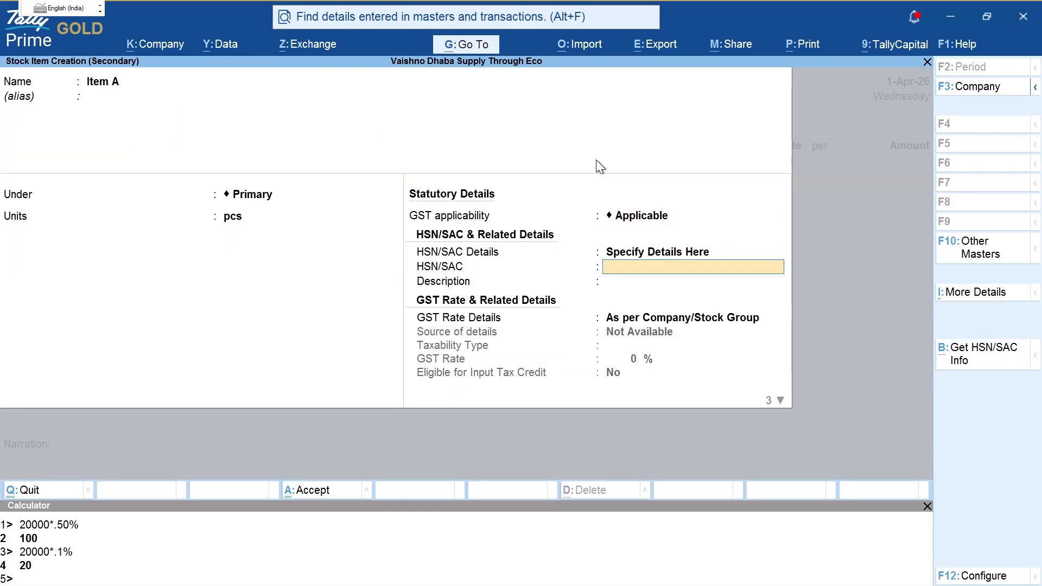
text(4578)
key(Return)
key(Return)
key(Down)
key(Return)
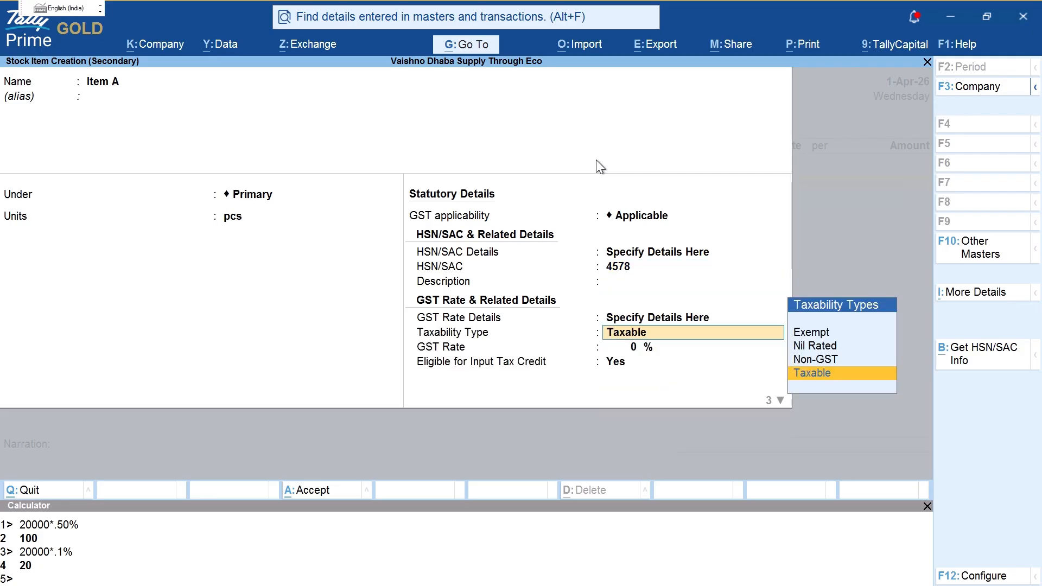
key(Return)
text(5)
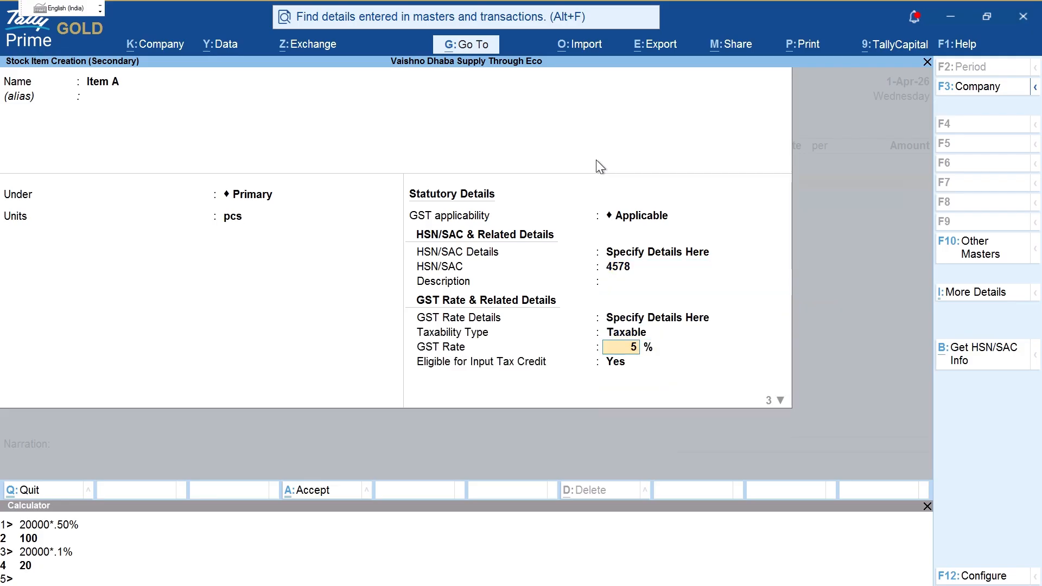
key(Return)
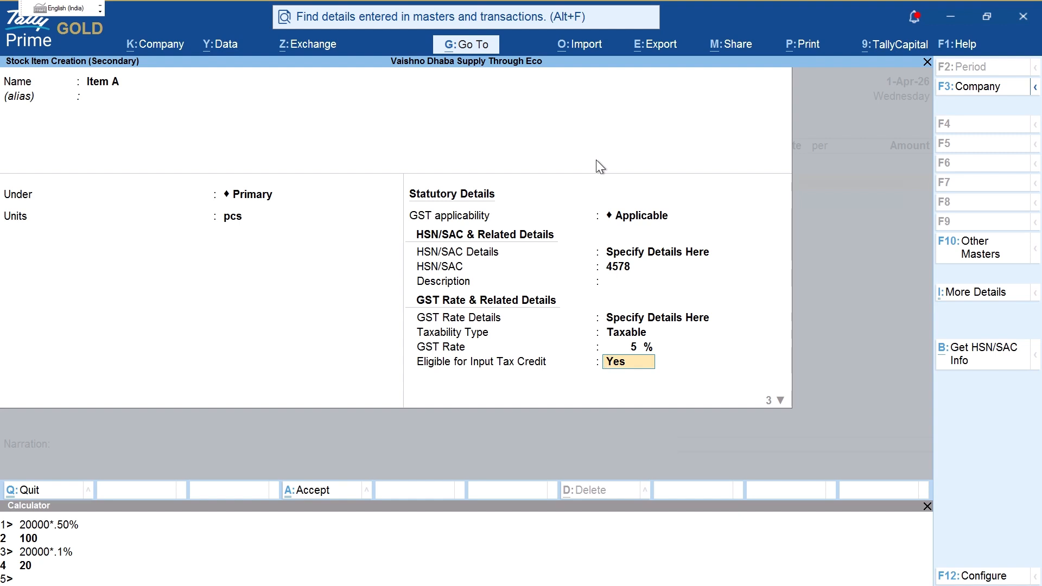
key(Return)
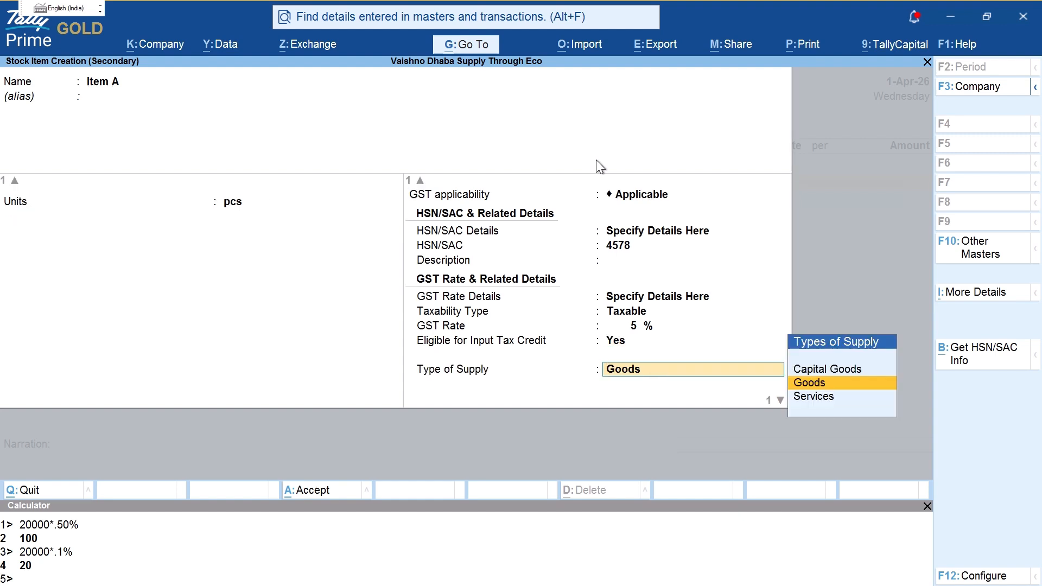
key(Return)
key(Return)
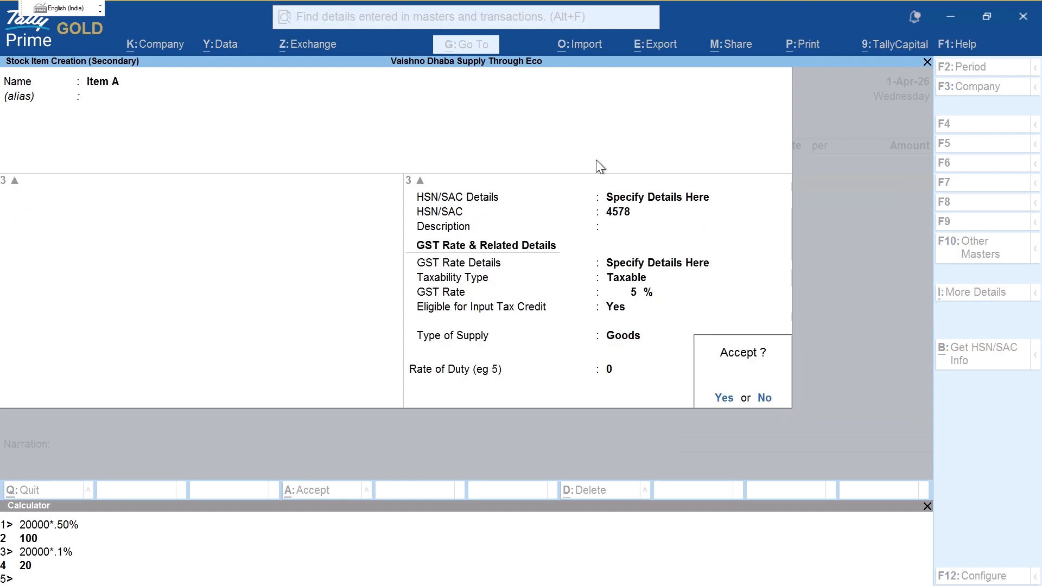
Step: Save Item A and bill 1 pcs at a rate of 10,000.00
key(Return)
text(1)
key(Return)
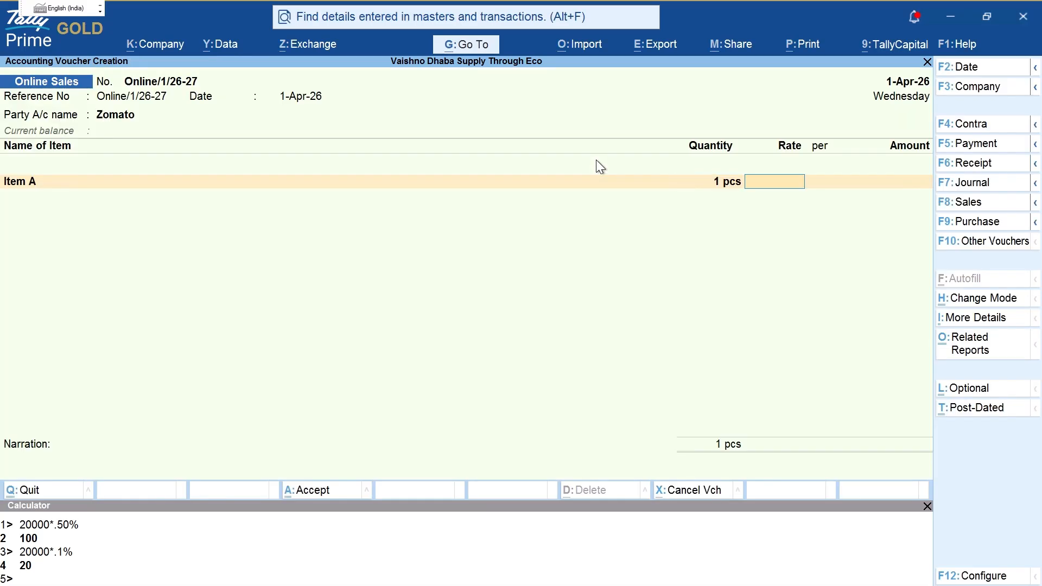
text(10000)
key(Return)
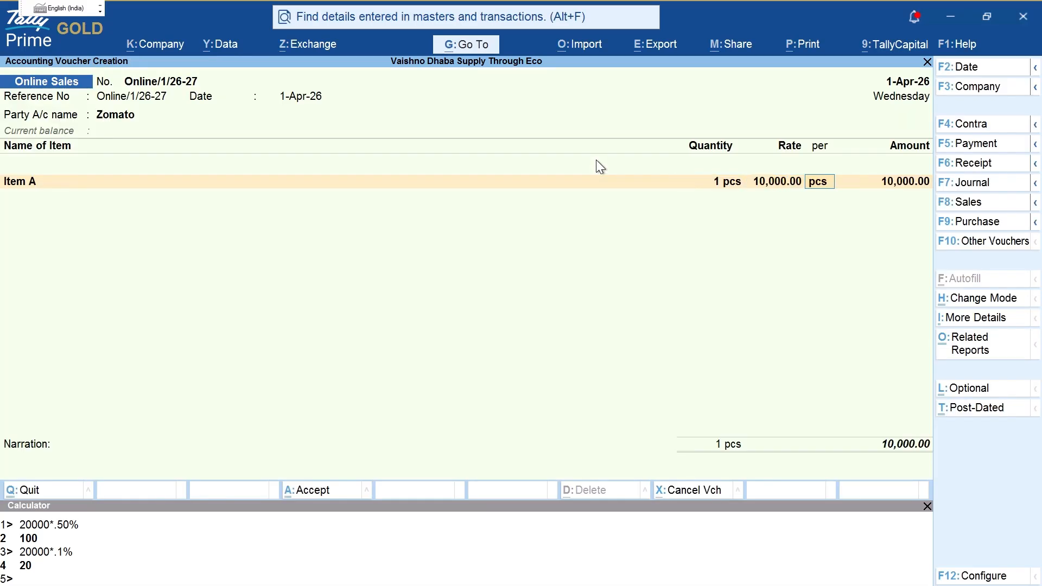
key(Return)
key(ctrl)
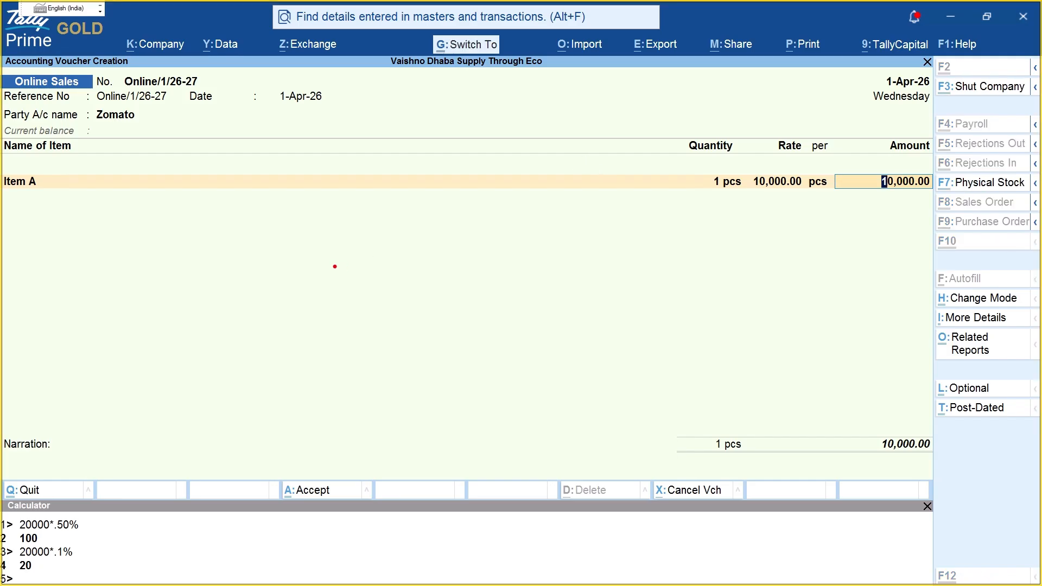
text(t)
text(z)
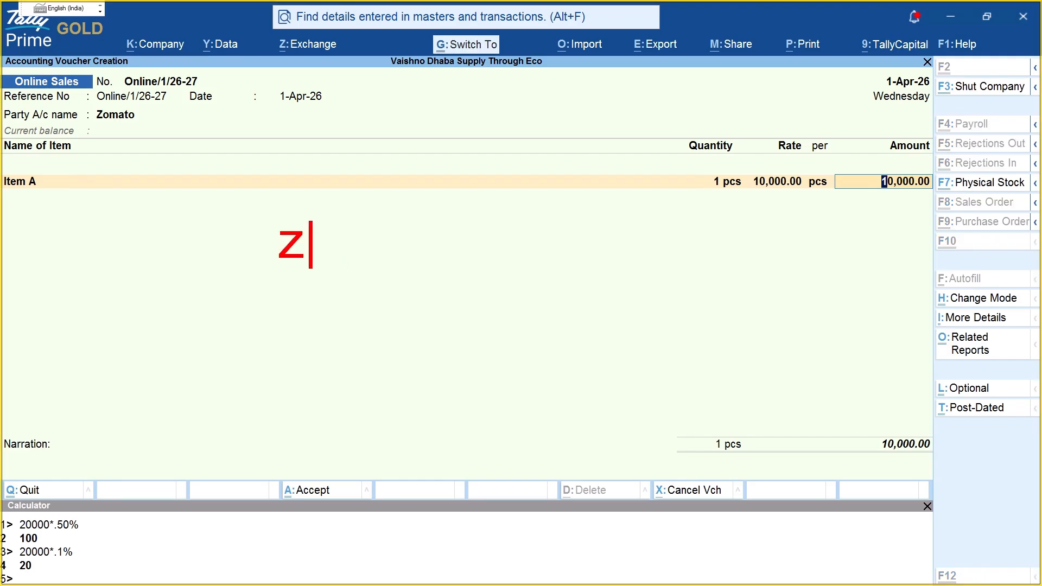
text(a)
key(BackSpace)
text(omato)
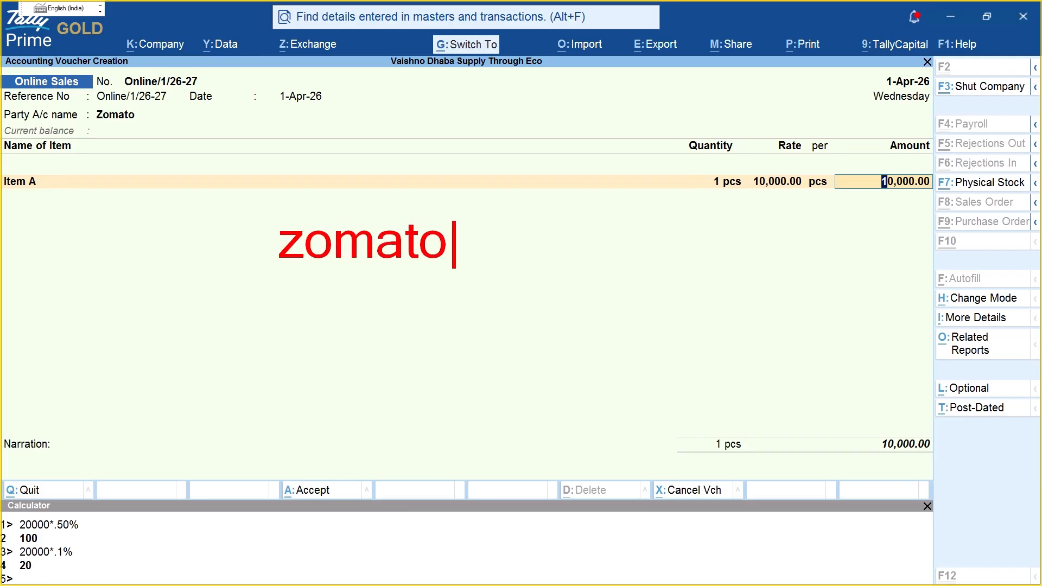
text( sales)
key(Return)
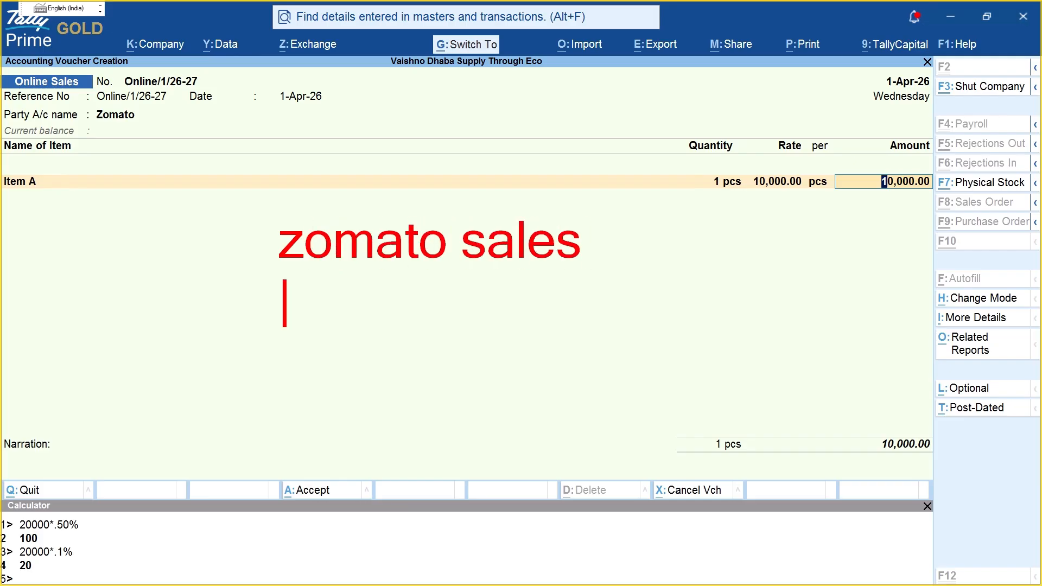
key(Escape)
mouse_move(306, 287)
mouse_down()
mouse_move(258, 287)
mouse_move(446, 186)
mouse_move(364, 205)
mouse_up()
mouse_move(585, 293)
mouse_down()
mouse_move(543, 334)
mouse_move(574, 345)
mouse_up()
mouse_move(591, 345)
mouse_down()
mouse_move(616, 311)
mouse_move(624, 340)
mouse_up()
mouse_move(628, 324)
mouse_down()
mouse_move(633, 339)
mouse_move(695, 339)
mouse_move(724, 365)
mouse_move(733, 312)
mouse_up()
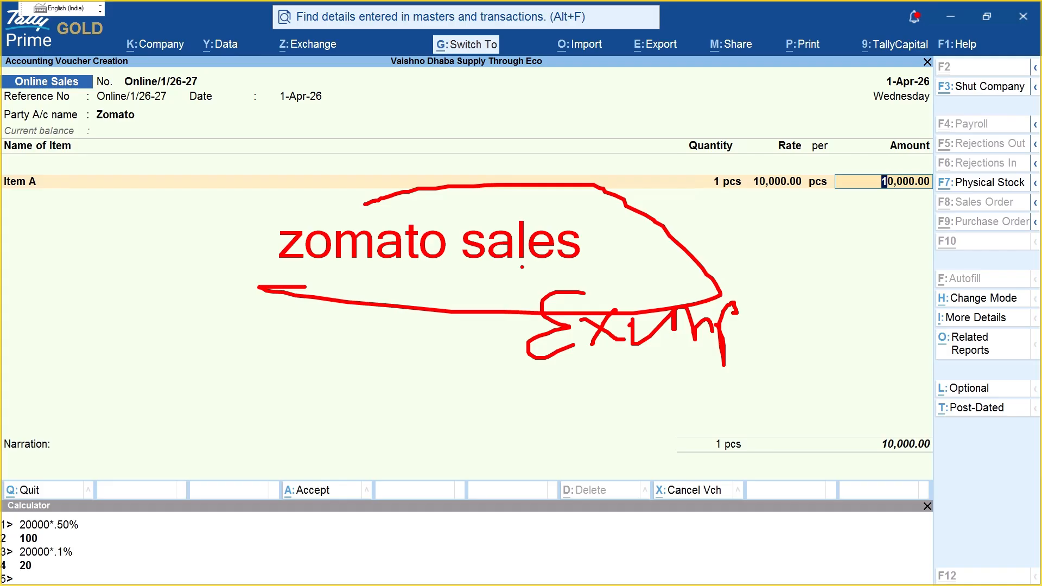
drag(420, 136, 433, 170)
mouse_move(452, 130)
mouse_down()
mouse_move(483, 154)
mouse_move(491, 137)
mouse_up()
mouse_move(500, 133)
mouse_down()
mouse_move(511, 165)
mouse_move(547, 162)
mouse_up()
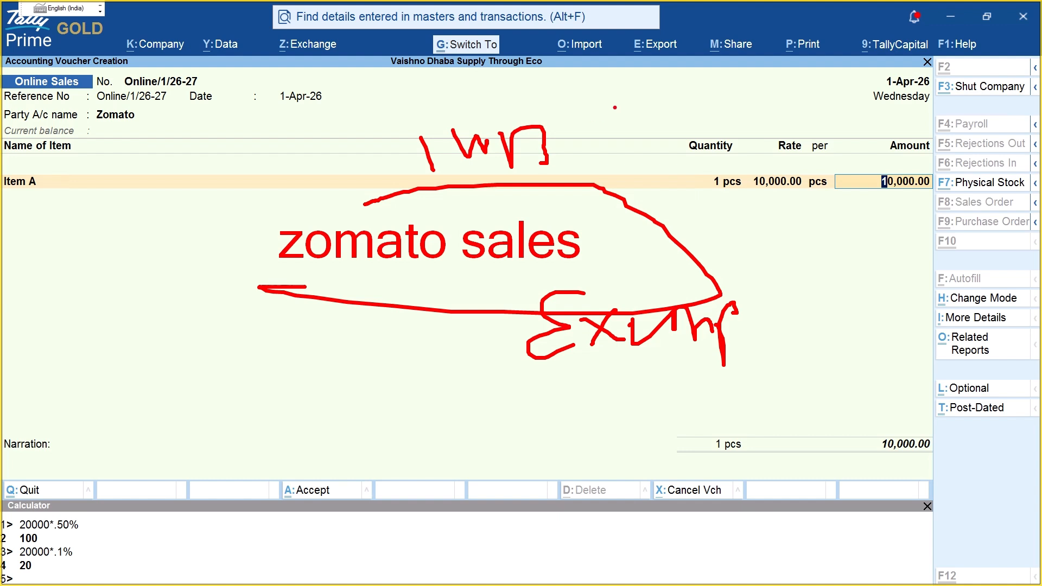
drag(615, 107, 631, 139)
drag(679, 50, 681, 129)
drag(685, 89, 703, 126)
mouse_move(700, 83)
mouse_down()
mouse_move(731, 84)
mouse_move(800, 124)
mouse_up()
drag(826, 73, 839, 113)
mouse_move(846, 81)
mouse_down()
mouse_move(857, 131)
mouse_move(876, 131)
mouse_move(887, 114)
mouse_move(829, 115)
mouse_up()
click(866, 113)
click(851, 107)
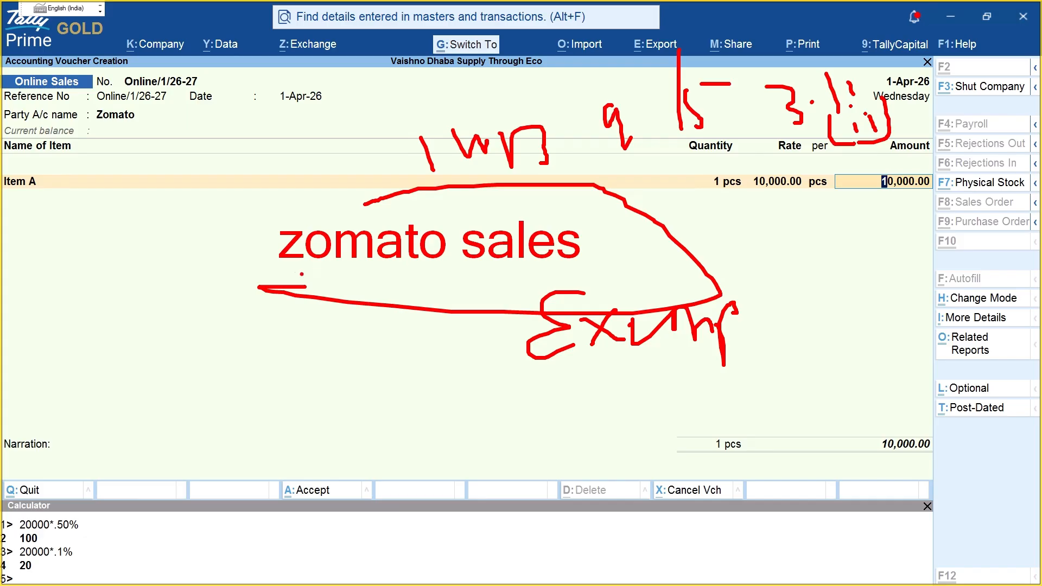
drag(263, 218, 382, 193)
drag(264, 217, 265, 267)
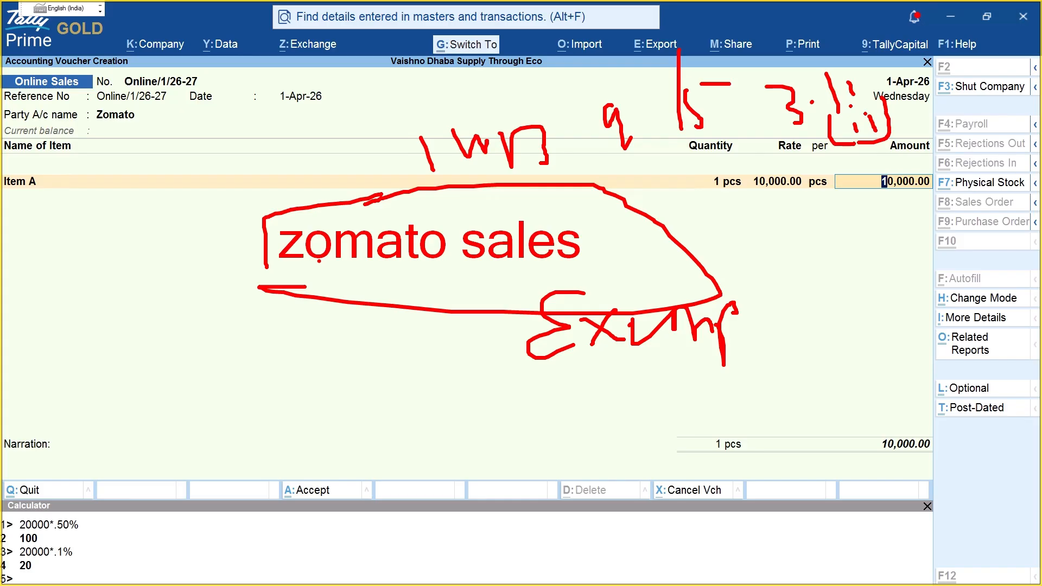
drag(276, 264, 662, 283)
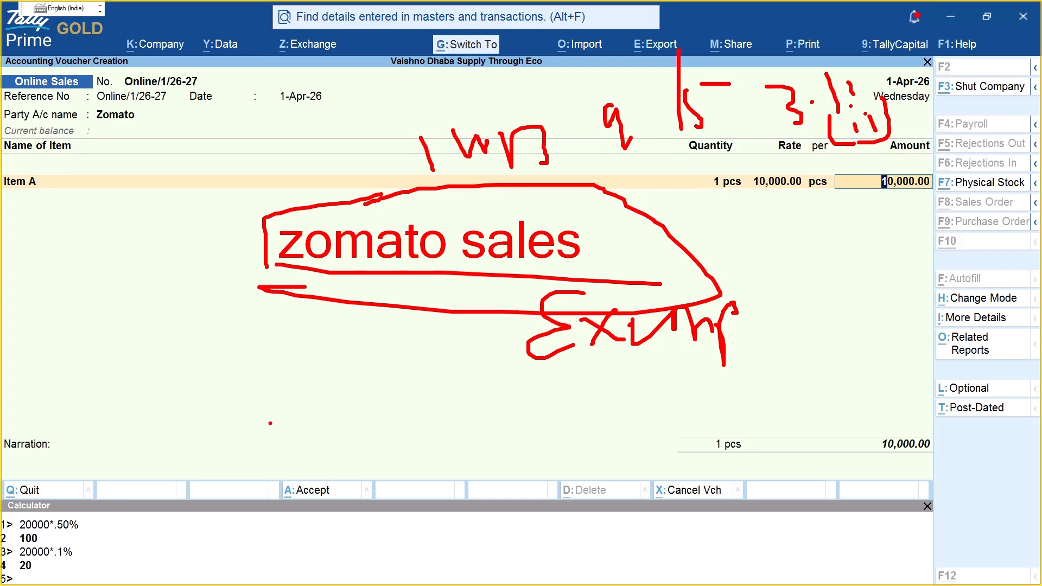
mouse_move(306, 366)
mouse_down()
mouse_move(326, 434)
mouse_move(314, 435)
mouse_move(423, 415)
mouse_up()
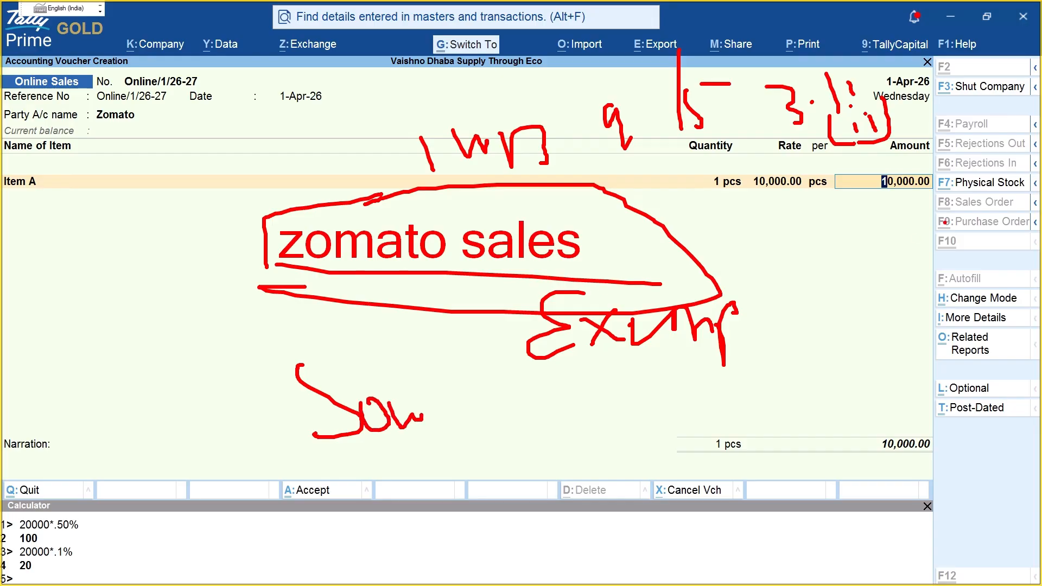
drag(736, 194, 890, 195)
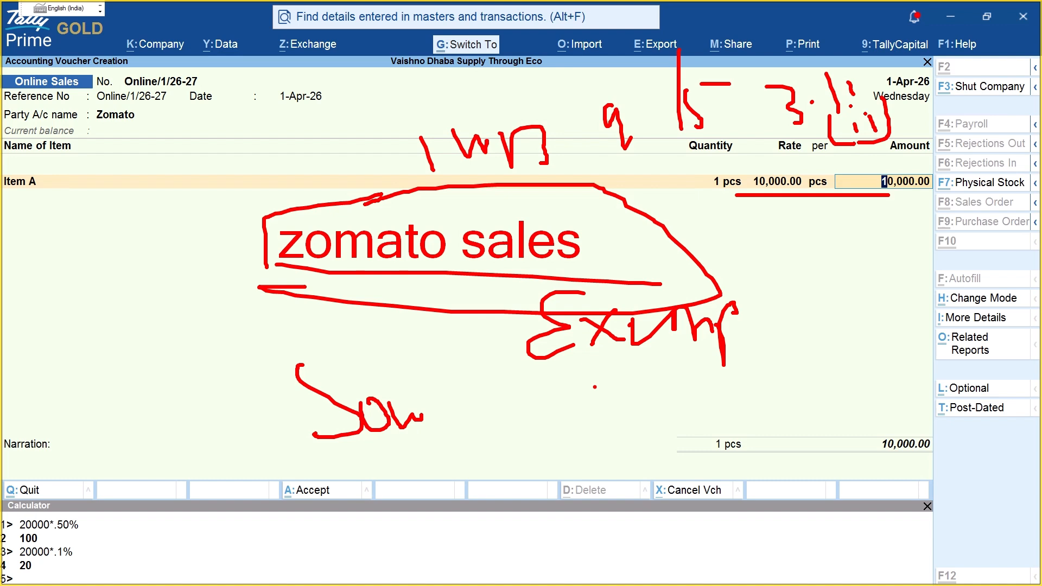
mouse_move(518, 287)
mouse_down()
mouse_move(596, 397)
mouse_move(654, 284)
mouse_up()
mouse_move(234, 306)
mouse_down()
mouse_move(234, 346)
mouse_move(266, 321)
mouse_move(287, 336)
mouse_move(324, 336)
mouse_up()
drag(308, 313, 360, 339)
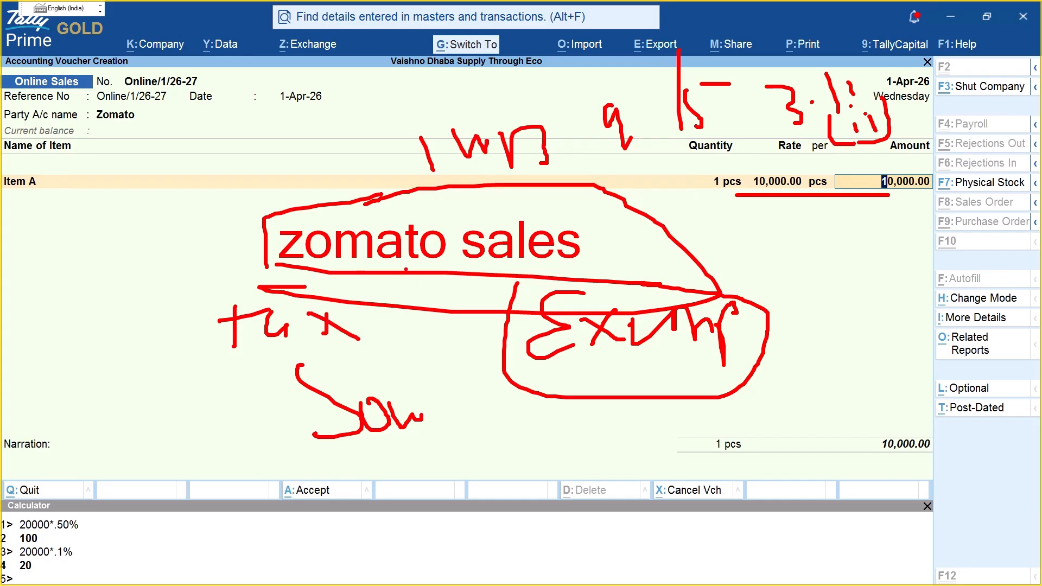
drag(328, 268, 497, 276)
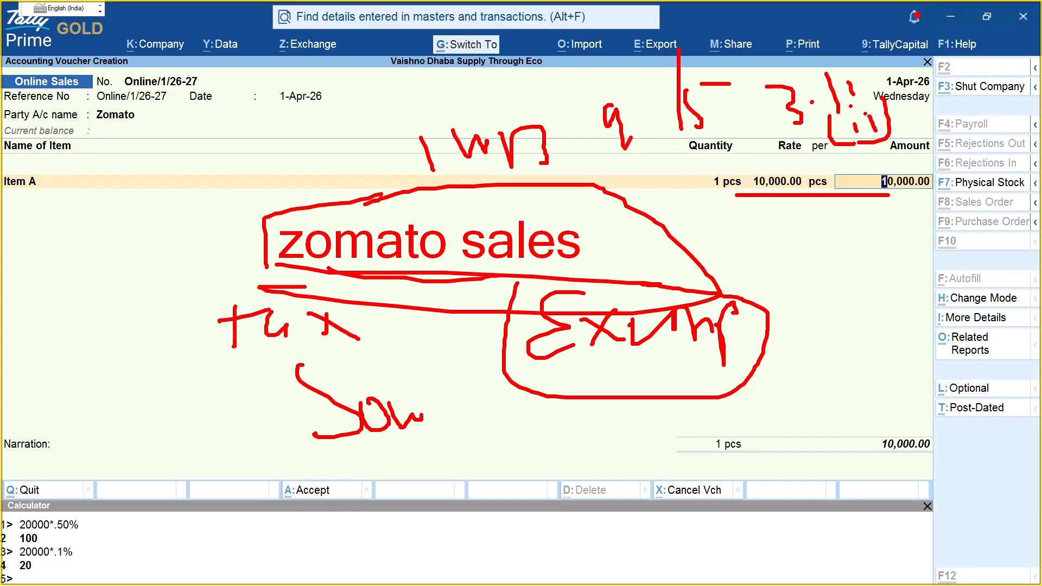
mouse_move(607, 240)
mouse_down()
mouse_move(649, 230)
mouse_move(595, 263)
mouse_move(621, 264)
mouse_up()
mouse_move(385, 44)
mouse_down()
mouse_move(375, 80)
mouse_move(579, 67)
mouse_move(412, 39)
mouse_up()
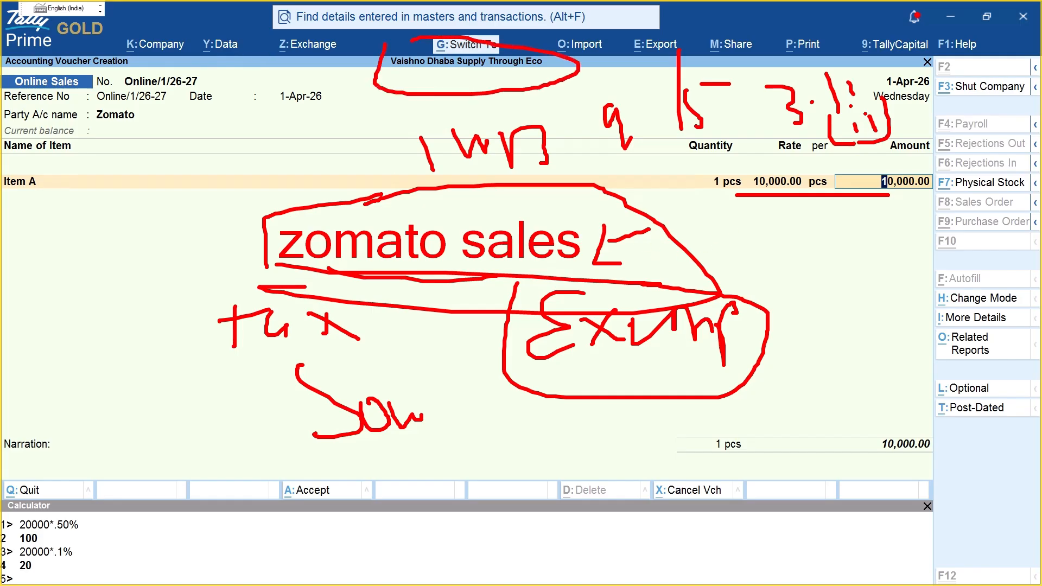
mouse_move(269, 233)
mouse_down()
mouse_move(269, 263)
mouse_move(313, 271)
mouse_up()
drag(372, 205, 384, 204)
drag(538, 373, 714, 374)
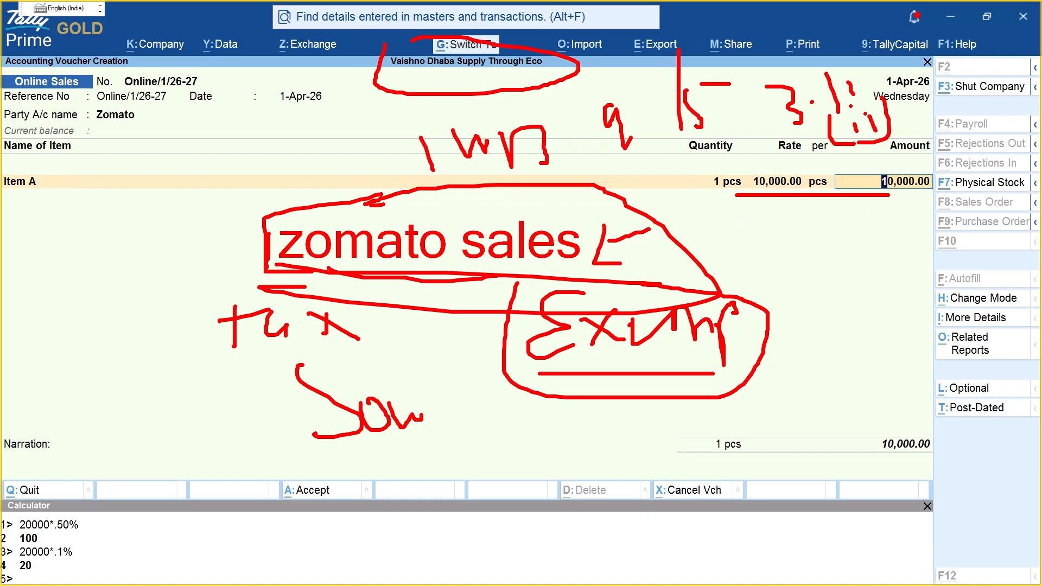
mouse_move(394, 405)
mouse_down()
mouse_move(403, 425)
mouse_move(442, 413)
mouse_move(464, 439)
mouse_move(490, 412)
mouse_up()
drag(505, 403, 519, 438)
mouse_move(522, 399)
mouse_down()
mouse_move(564, 396)
mouse_move(564, 441)
mouse_up()
drag(803, 300, 945, 431)
click(920, 327)
drag(938, 425, 977, 416)
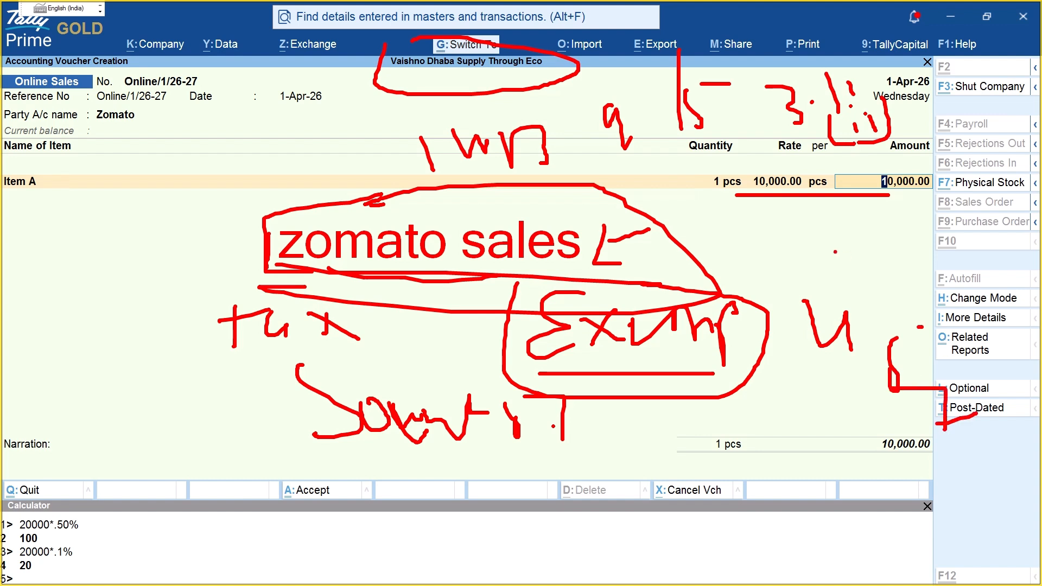
mouse_move(780, 259)
mouse_down()
mouse_move(999, 320)
mouse_move(909, 296)
mouse_up()
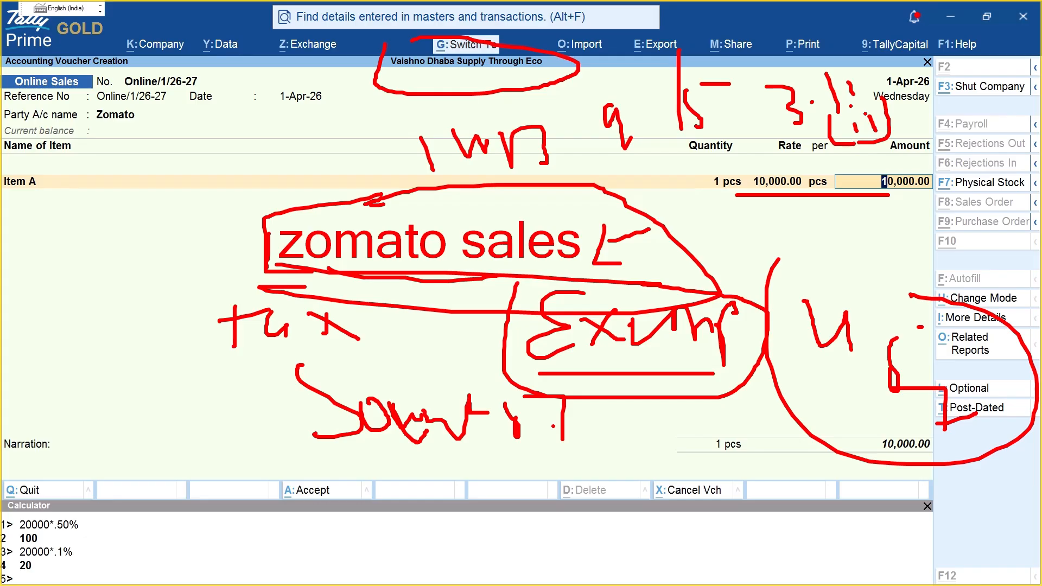
key(Escape)
Step: From Item A's accounting allocation, start a new ledger named 'Zomato Online Sales'
key(Return)
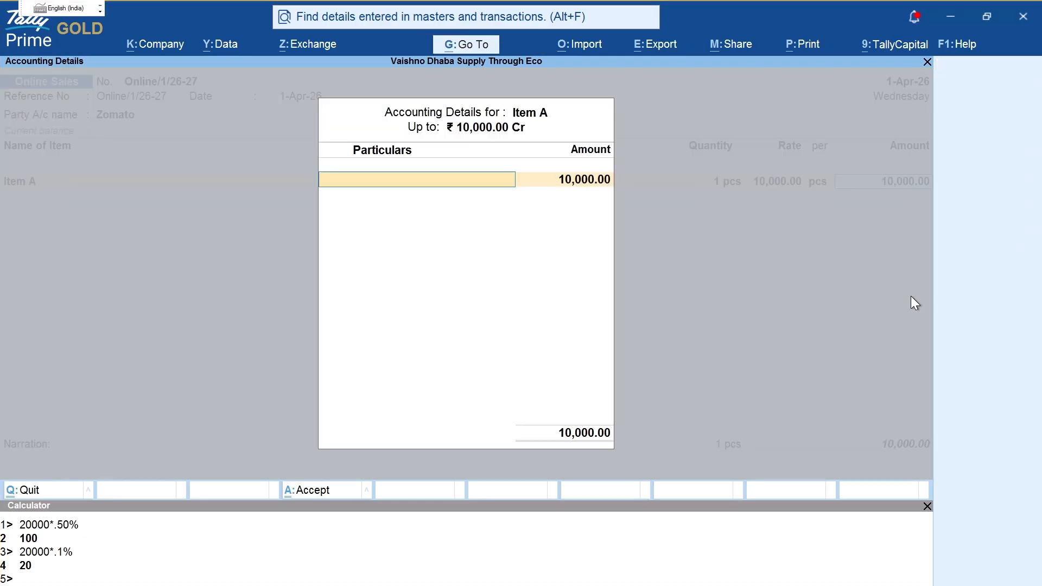
key(alt+c)
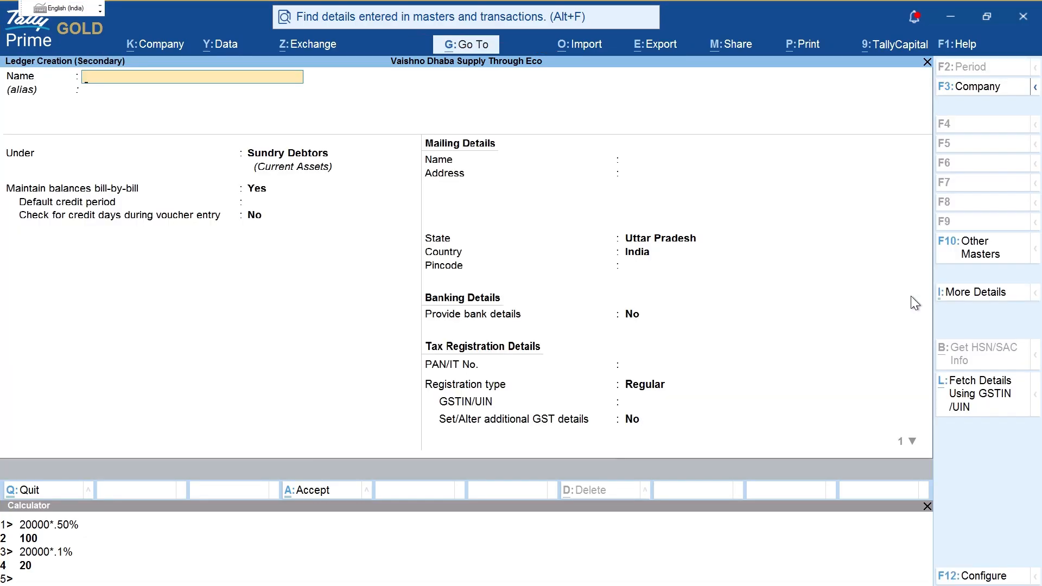
text(Zomato Online Sales)
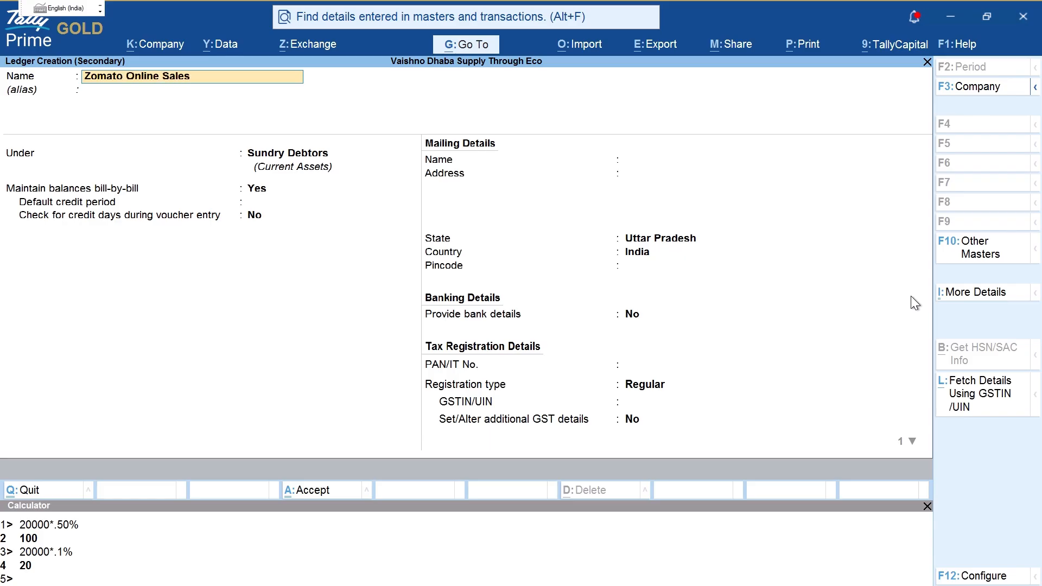
key(Return)
Step: Create the Online Sales group under Sales Accounts as the ledger's parent
key(alt+c)
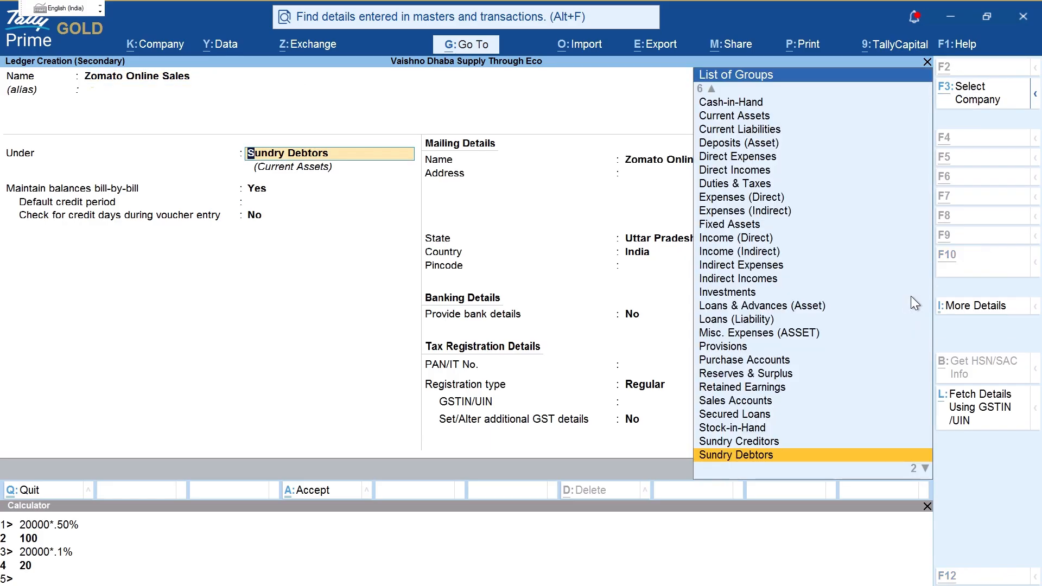
text(Online Sales)
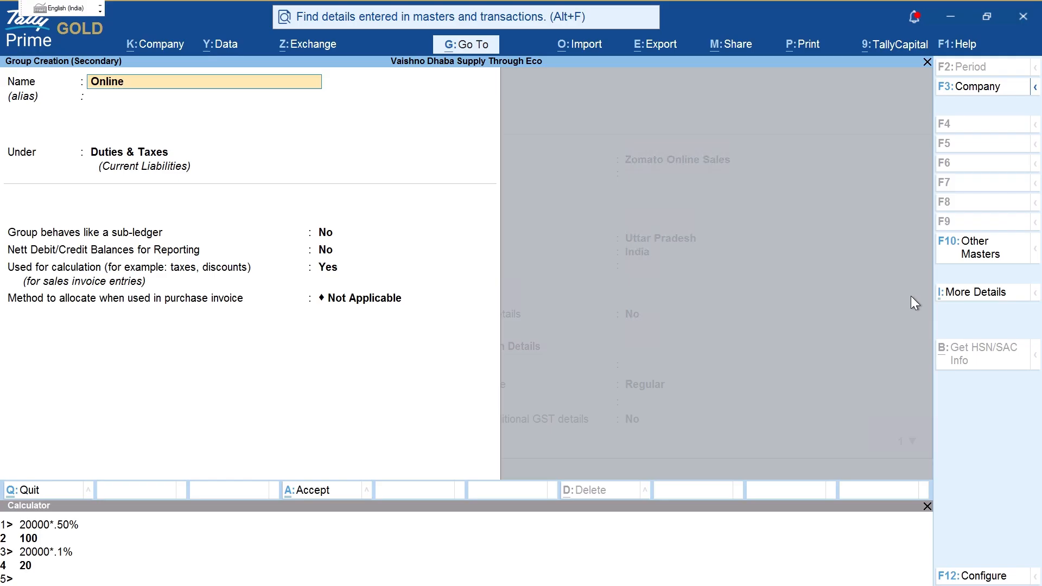
key(Return)
key(Return)
text(Sal)
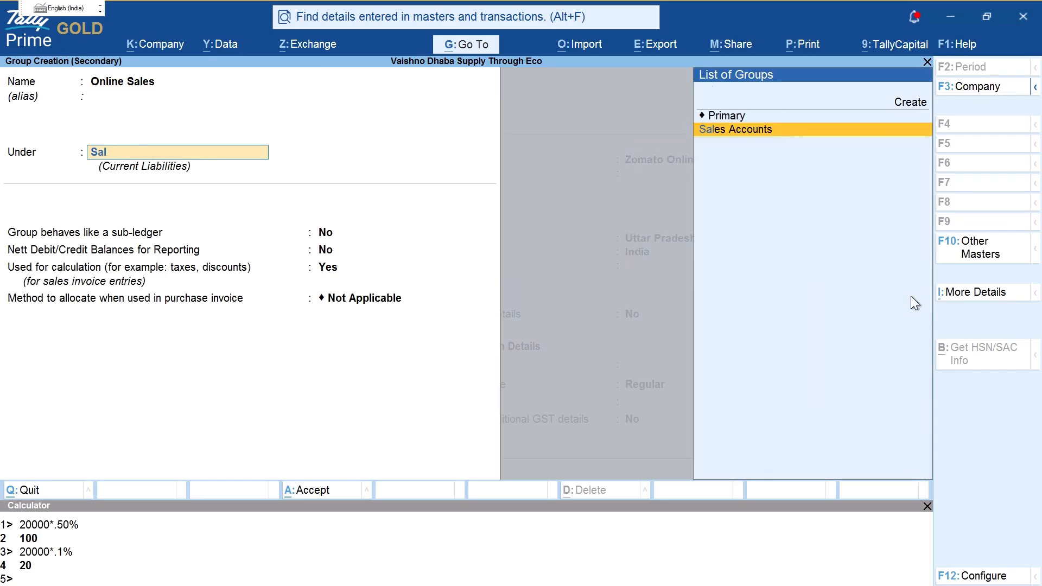
key(Return)
key(ctrl+a)
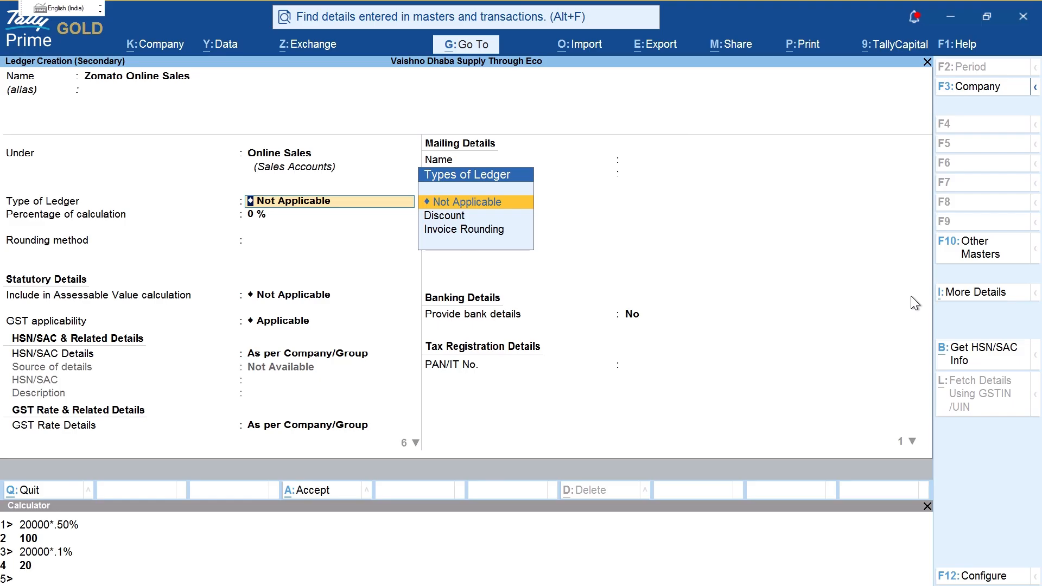
Step: Set the ledger's type of supply to Goods and save Zomato Online Sales
key(Return)
key(Return)
key(Return)
key(Return)
key(Return)
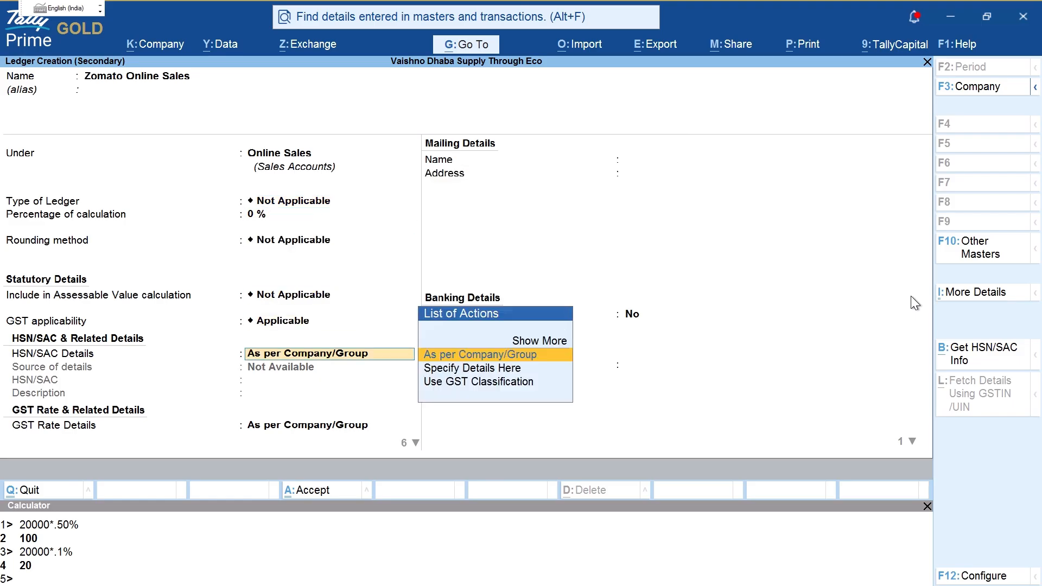
key(Up)
key(Return)
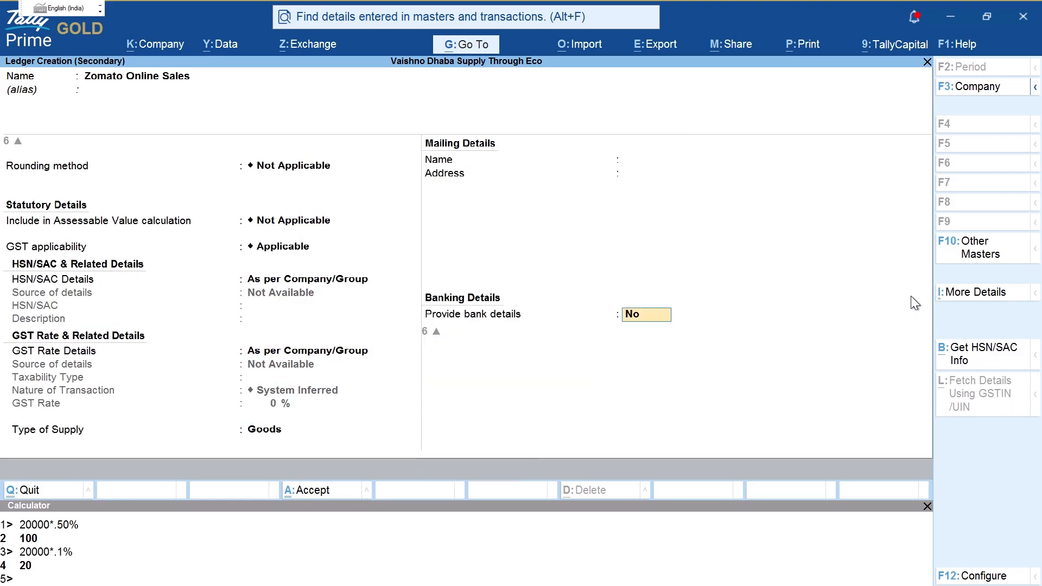
key(ctrl+2)
mouse_move(311, 198)
mouse_down()
mouse_move(284, 403)
mouse_move(243, 282)
mouse_up()
key(Escape)
click(485, 335)
key(Return)
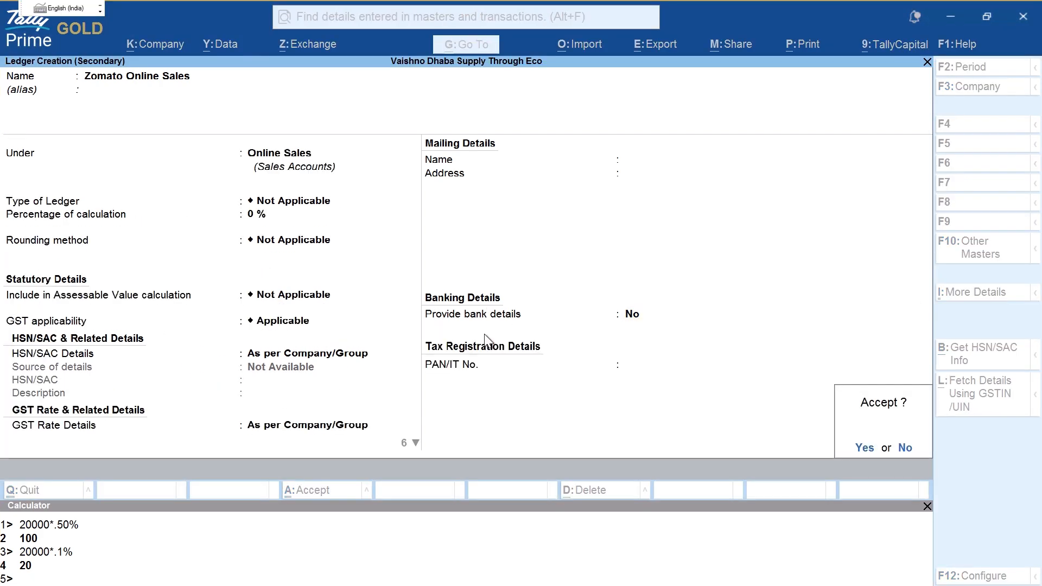
key(Return)
key(Return)
Step: Try Specify Details Here for Item A's GST rates, then revert to As per Masters/Company
key(BackSpace)
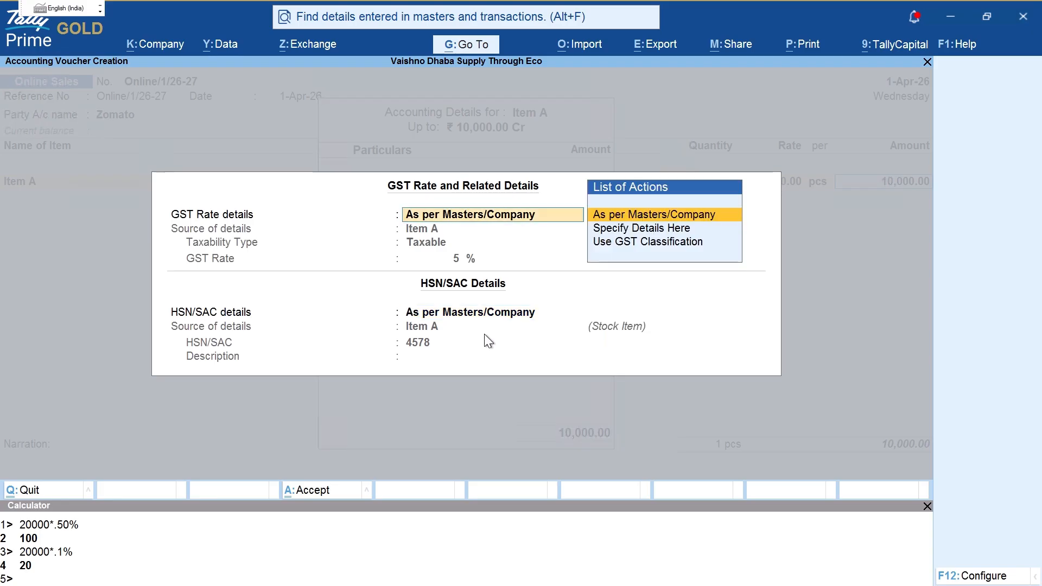
key(ctrl+2)
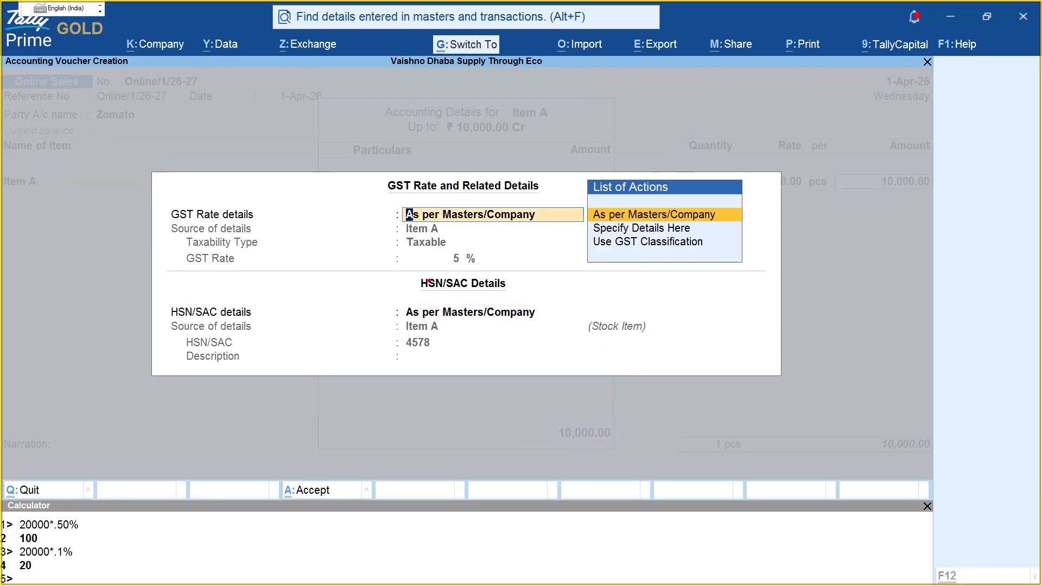
mouse_move(414, 180)
mouse_down()
mouse_move(423, 278)
mouse_move(544, 238)
mouse_move(440, 177)
mouse_up()
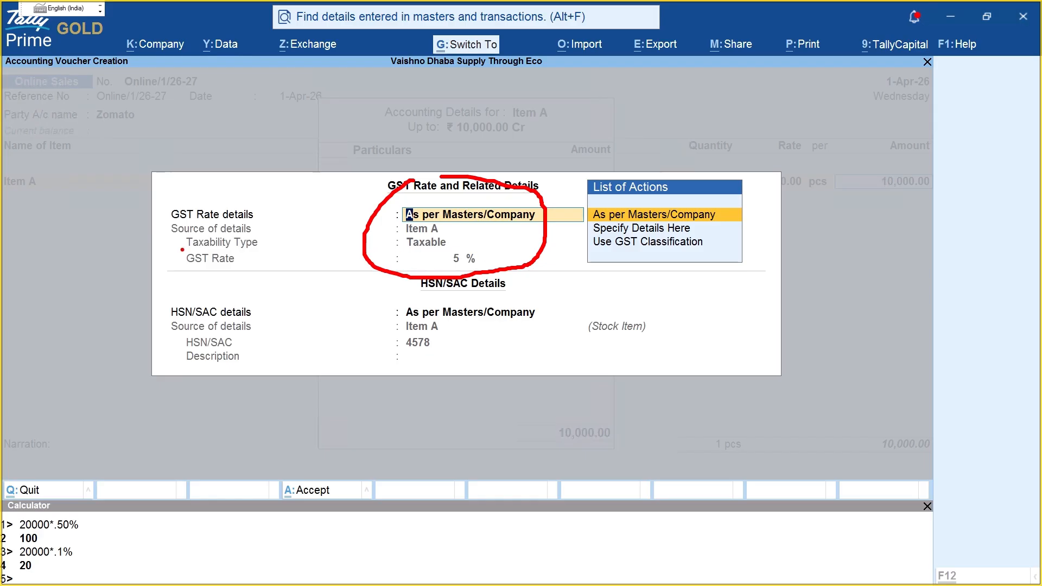
drag(454, 232, 475, 246)
drag(485, 275, 509, 273)
key(Escape)
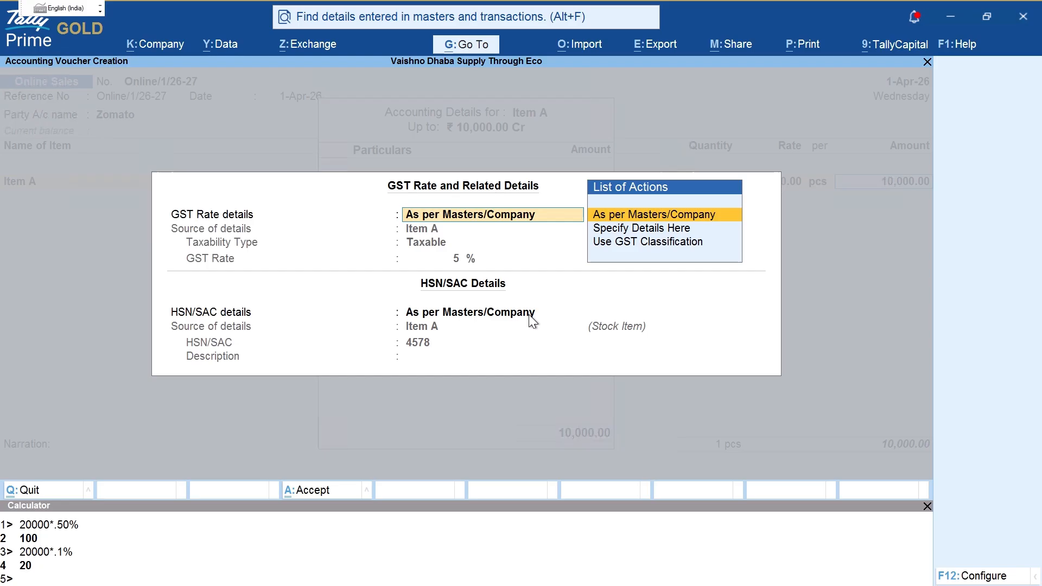
key(Down)
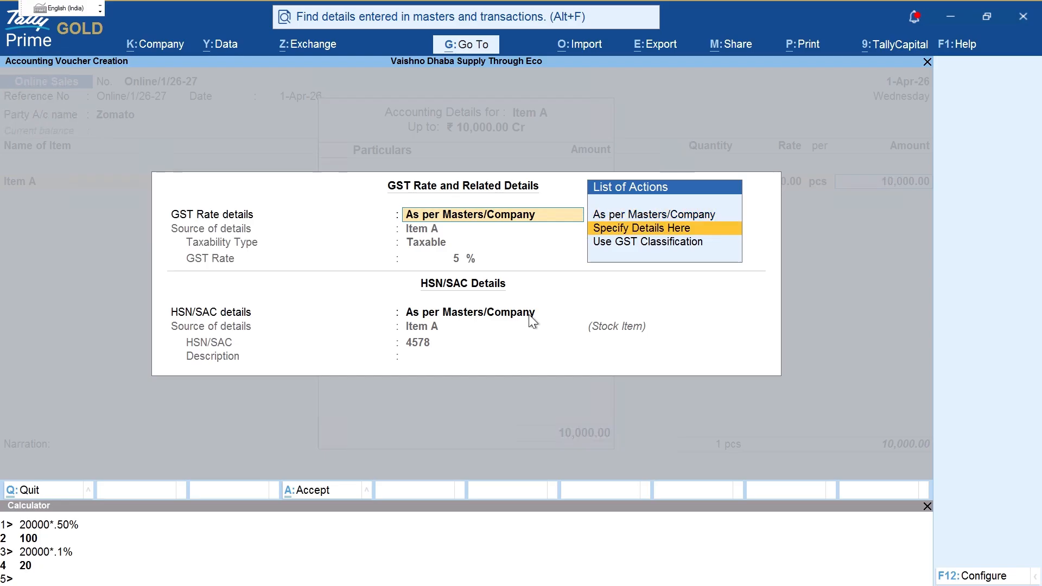
key(Return)
key(Up)
key(Up)
key(Up)
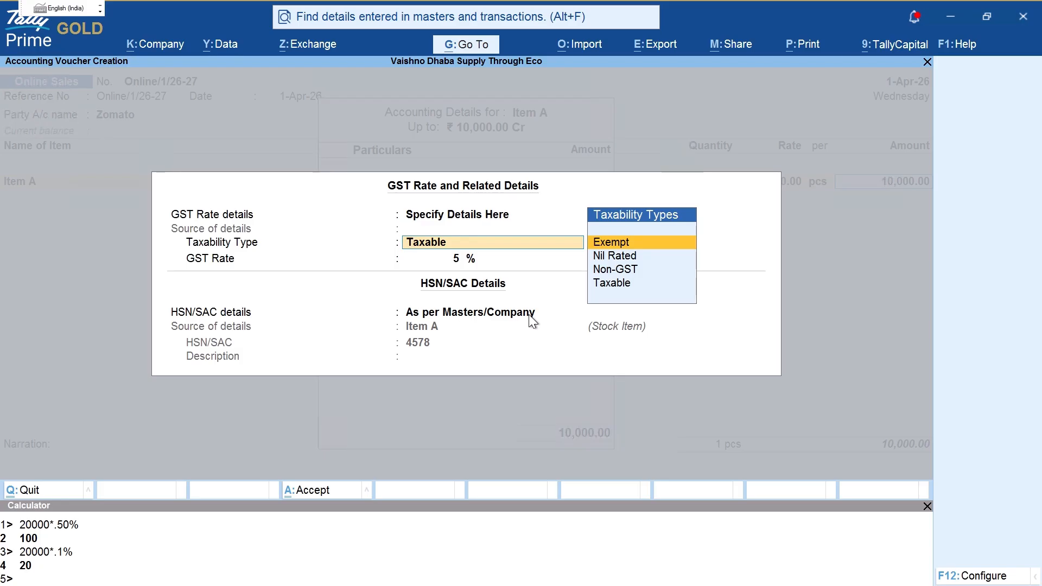
key(BackSpace)
key(Up)
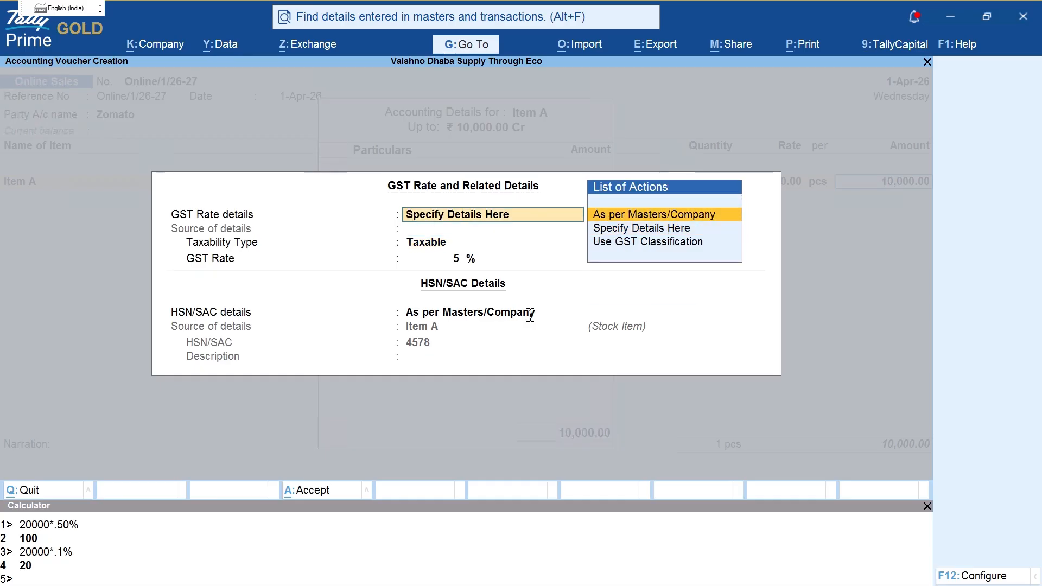
key(Return)
key(Return)
key(Return)
key(Return)
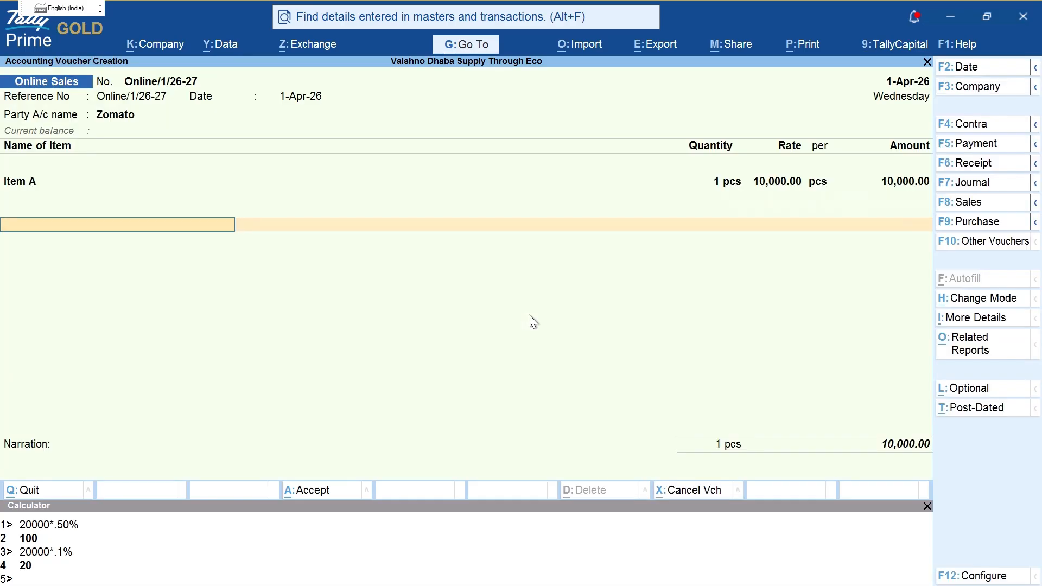
text(c)
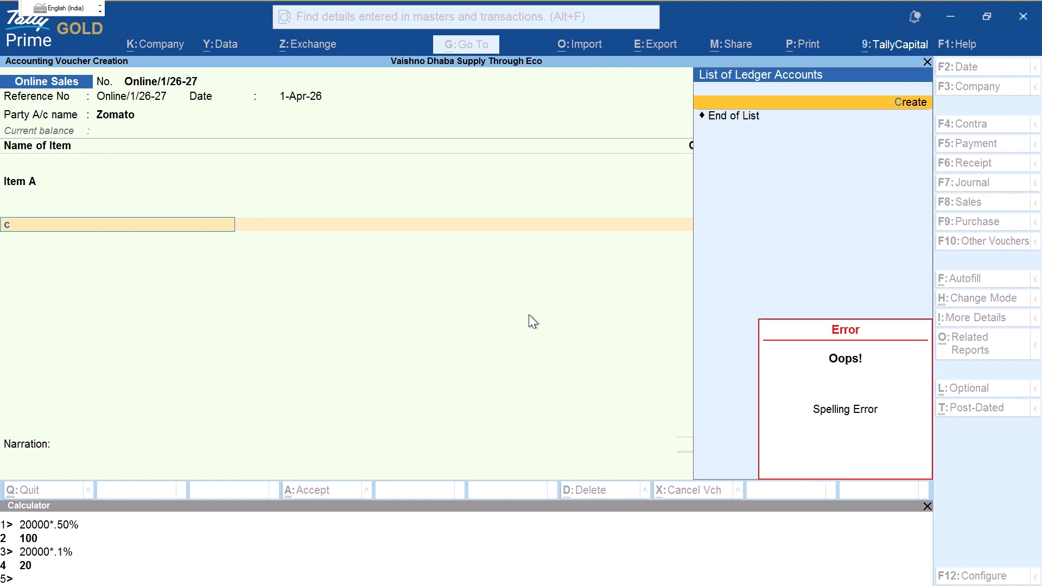
key(Escape)
key(BackSpace)
key(Return)
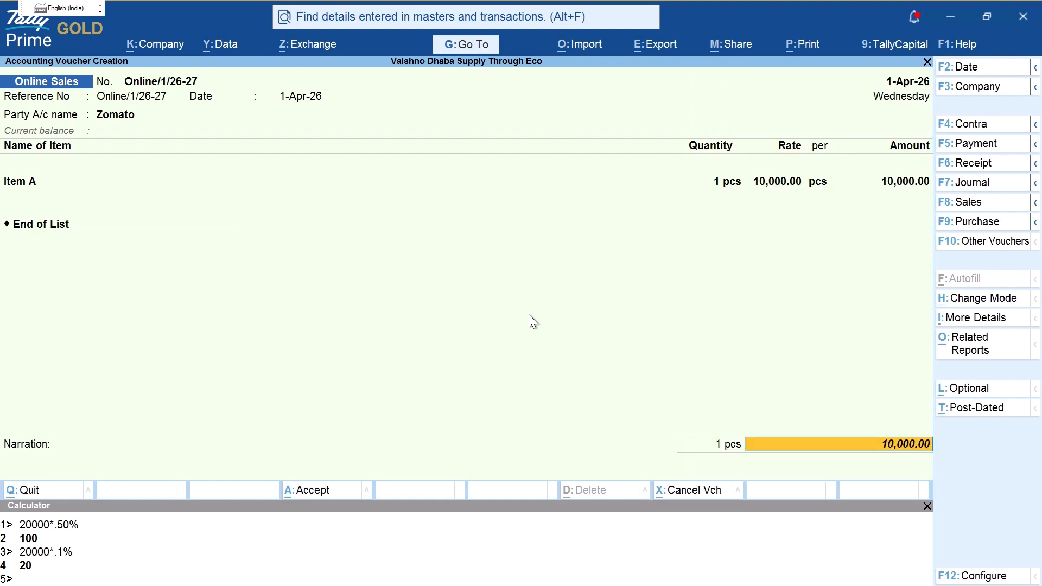
key(Return)
key(Return)
key(Return)
key(Return)
key(Return)
key(Return)
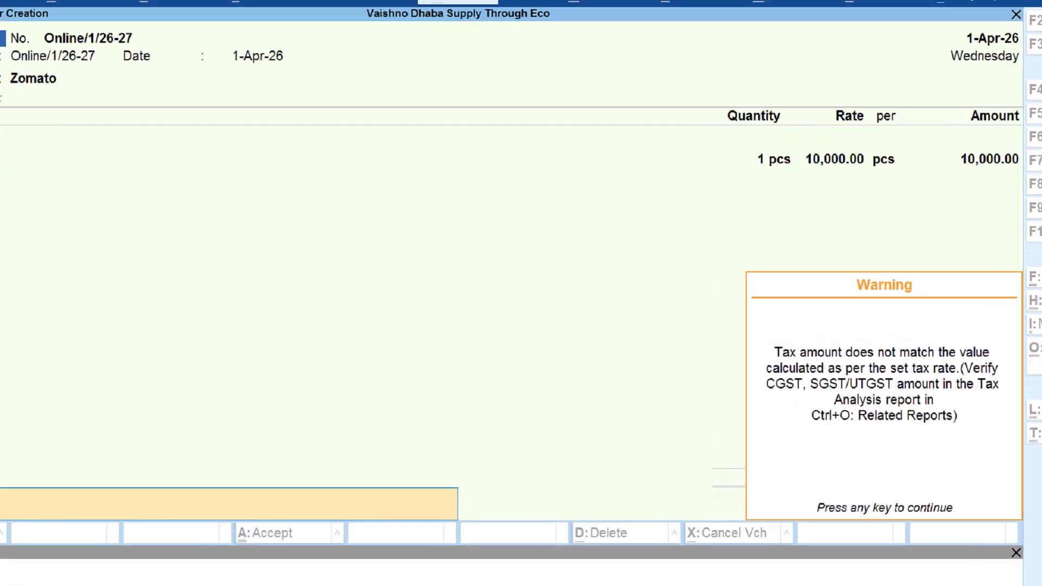
mouse_move(731, 291)
mouse_down()
mouse_move(995, 488)
mouse_move(807, 271)
mouse_up()
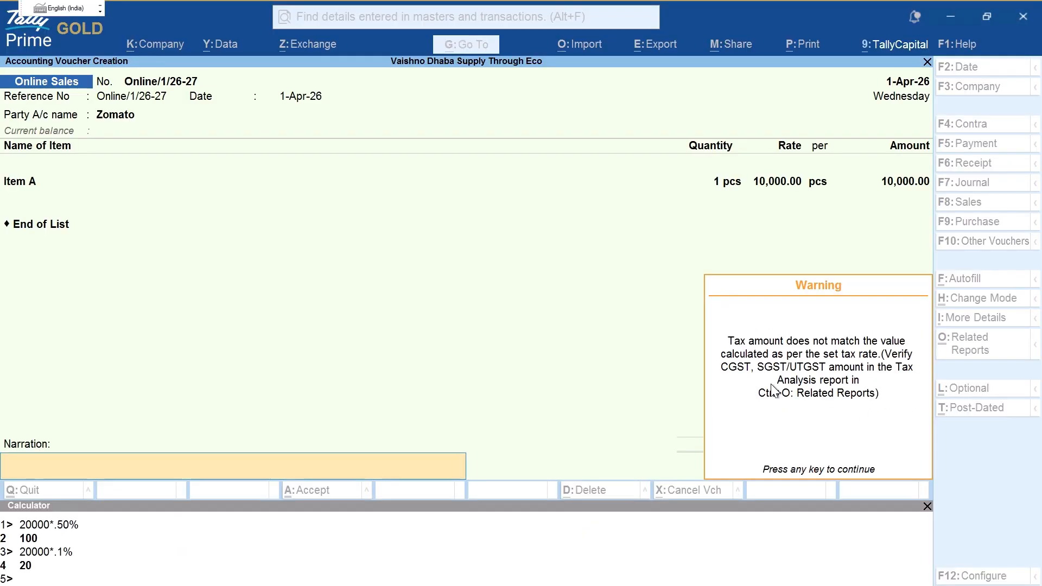
key(Return)
key(Escape)
key(ctrl+o)
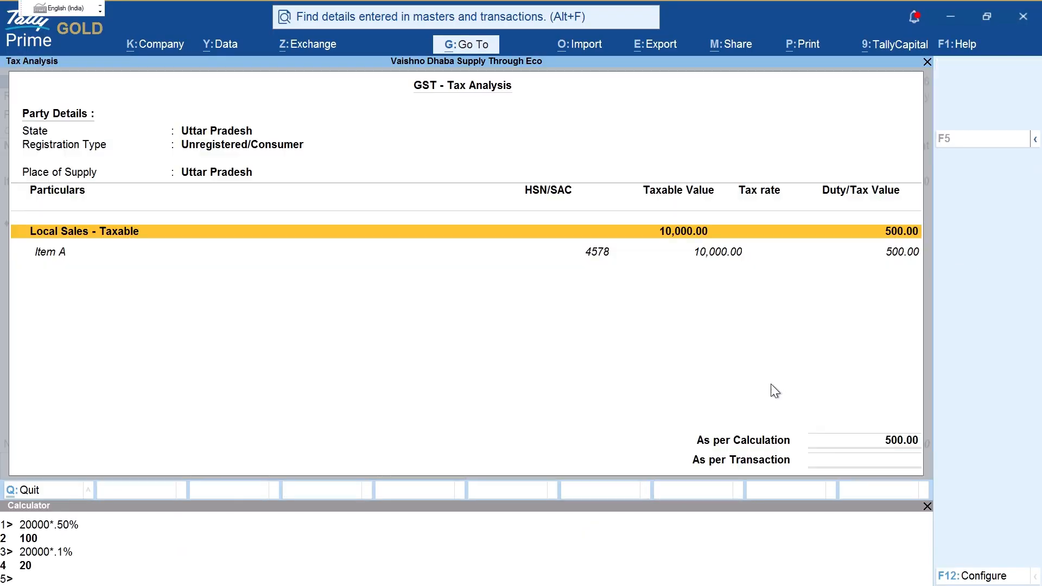
key(alt+F5)
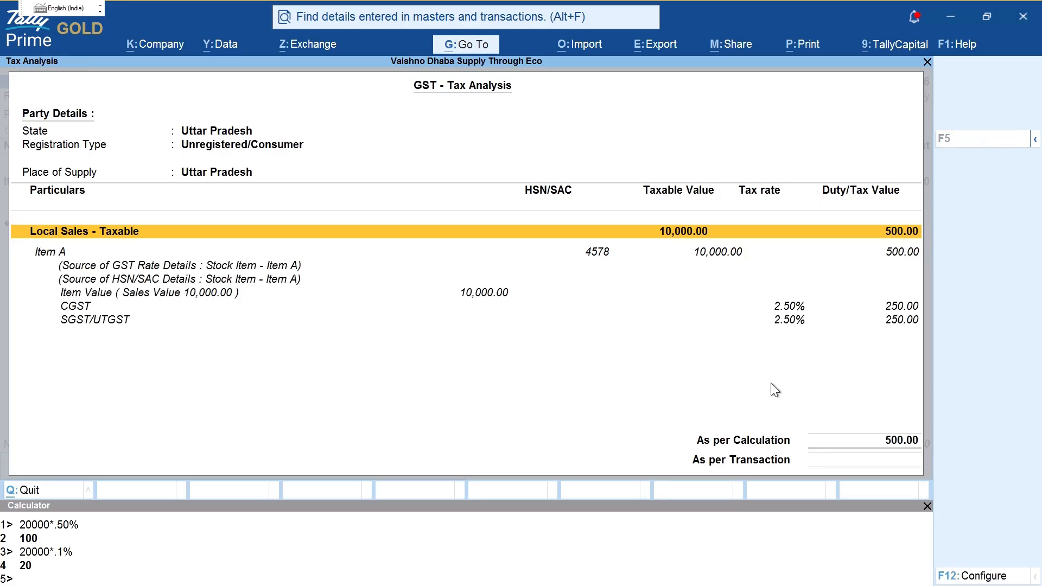
key(ctrl+2)
drag(653, 247, 675, 241)
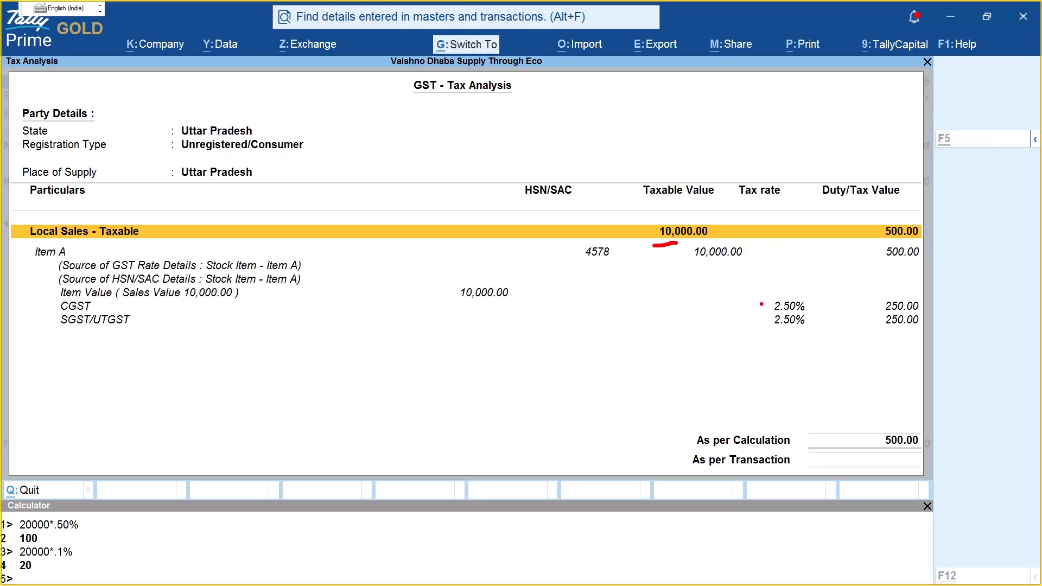
mouse_move(815, 315)
mouse_down()
mouse_move(830, 304)
mouse_move(835, 342)
mouse_up()
key(Escape)
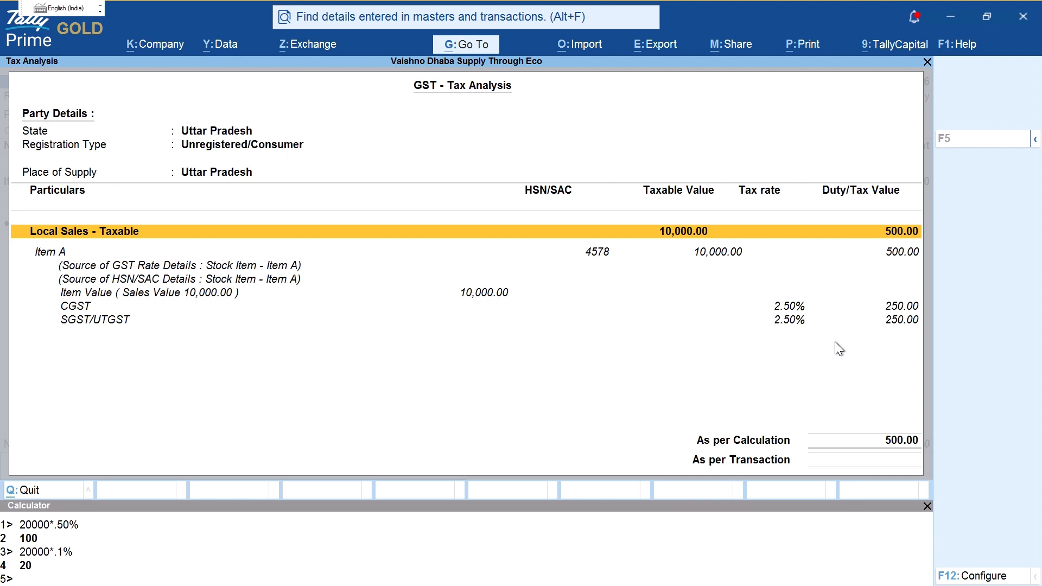
key(Escape)
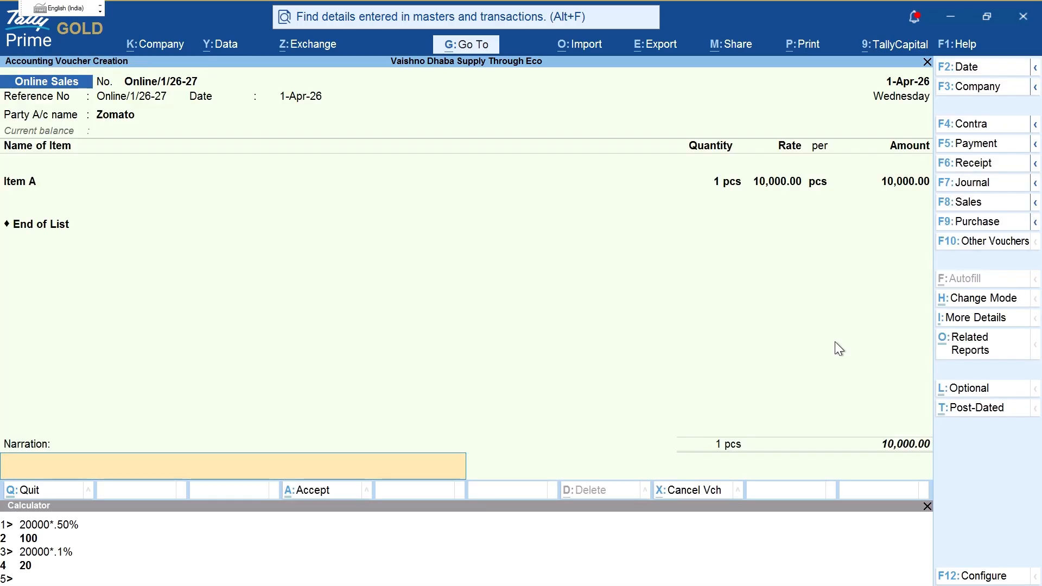
Step: Set Item A's GST rate details to Specify Details Here with Exempt taxability, and accept
key(BackSpace)
key(BackSpace)
key(BackSpace)
key(Return)
key(Return)
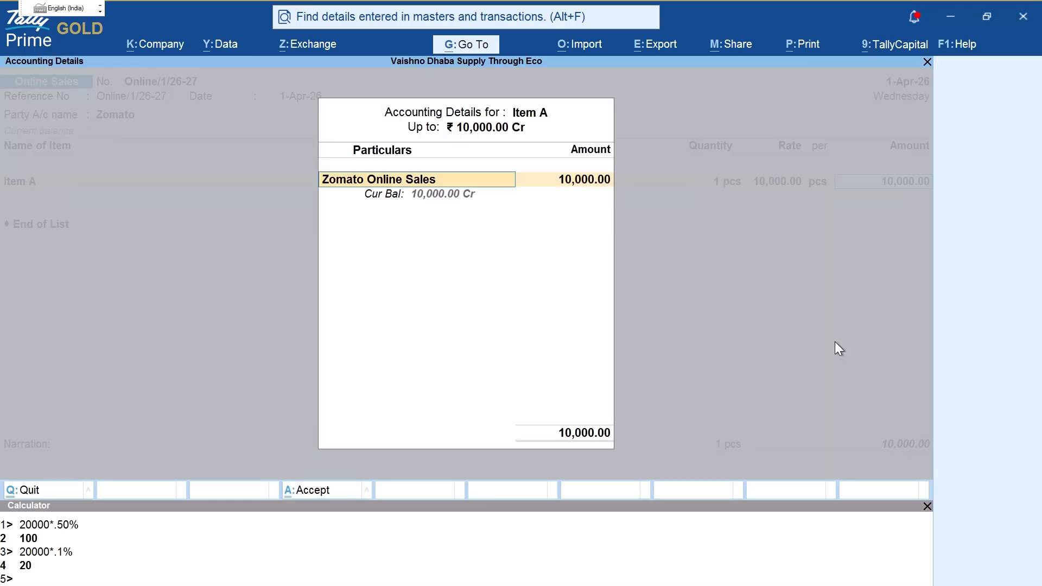
key(Return)
key(Return)
key(BackSpace)
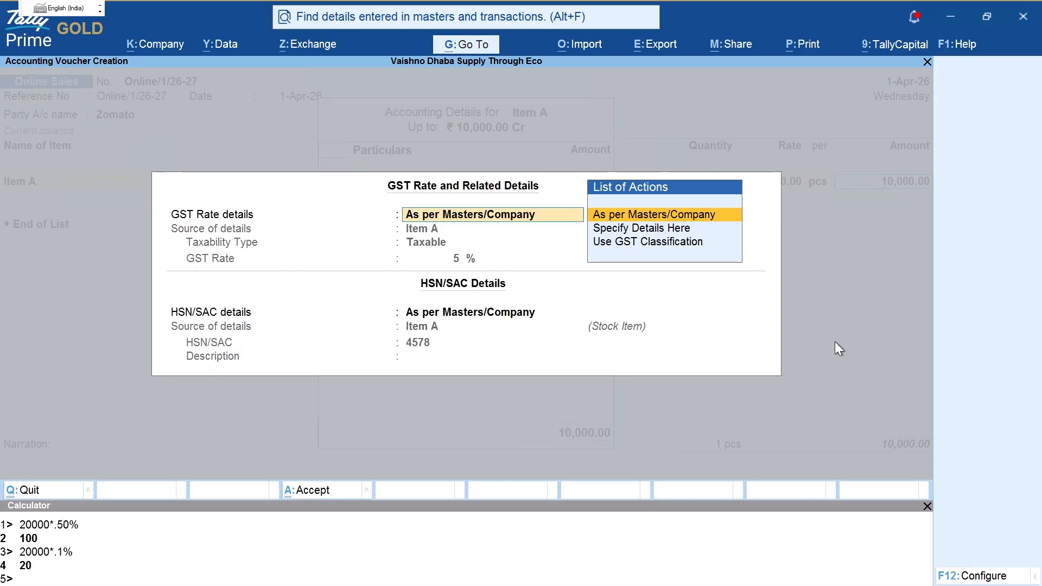
key(Down)
key(Return)
key(Up)
key(Up)
key(Up)
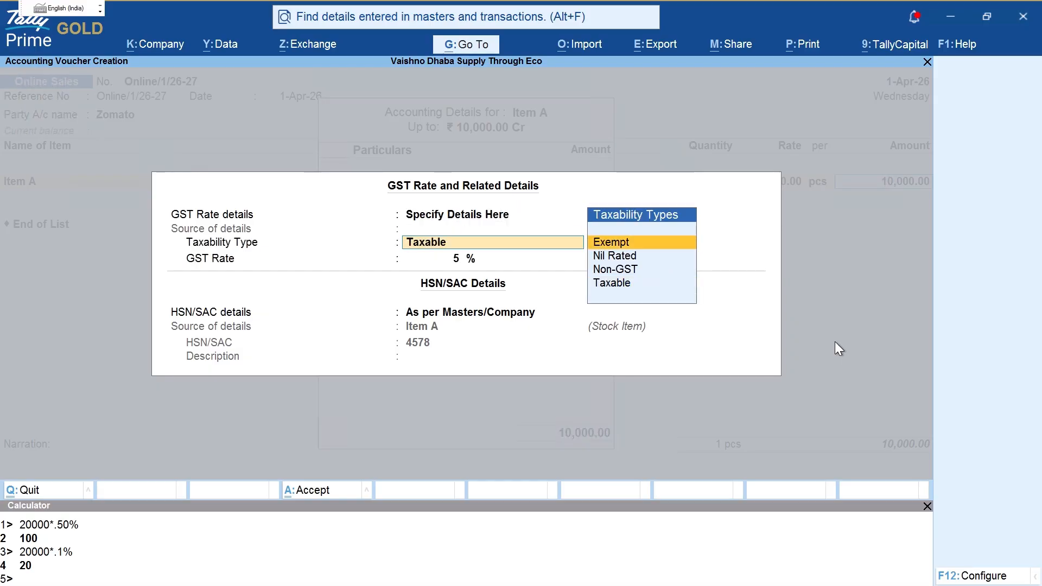
key(Return)
key(Return)
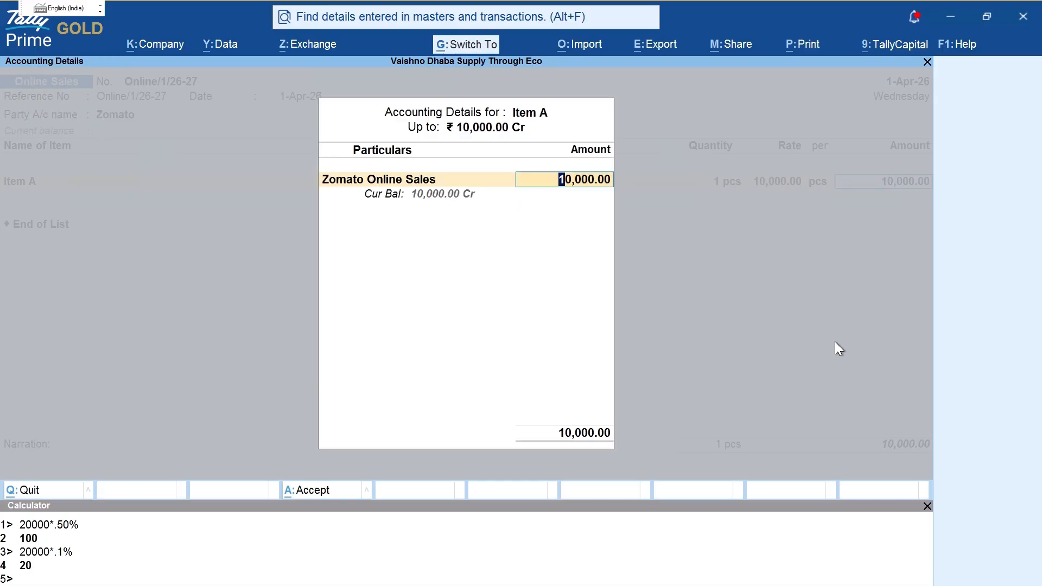
key(Return)
key(Return)
key(Return)
key(Return)
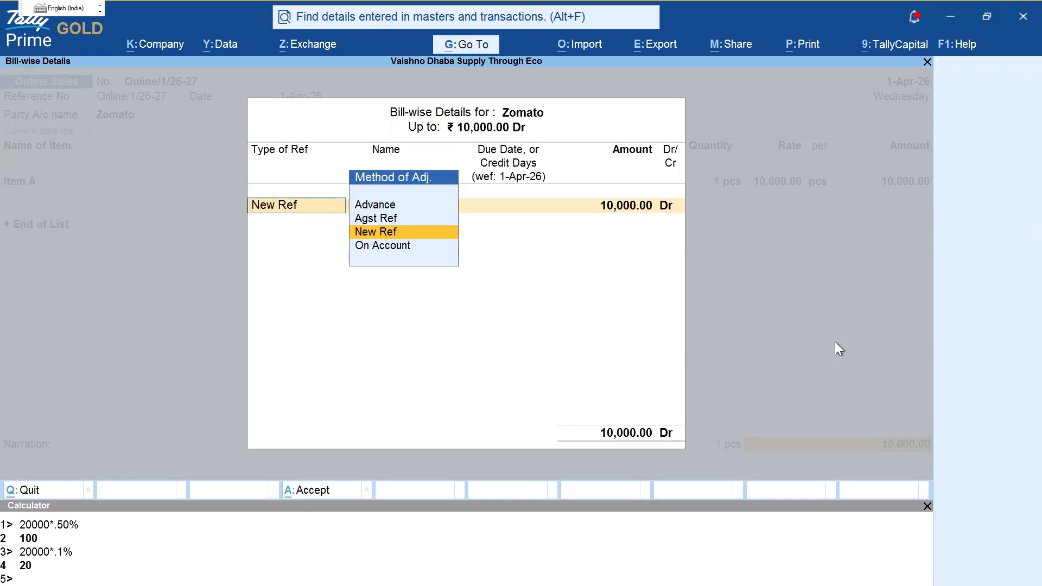
key(Return)
key(Return)
key(Return)
key(Return)
key(Return)
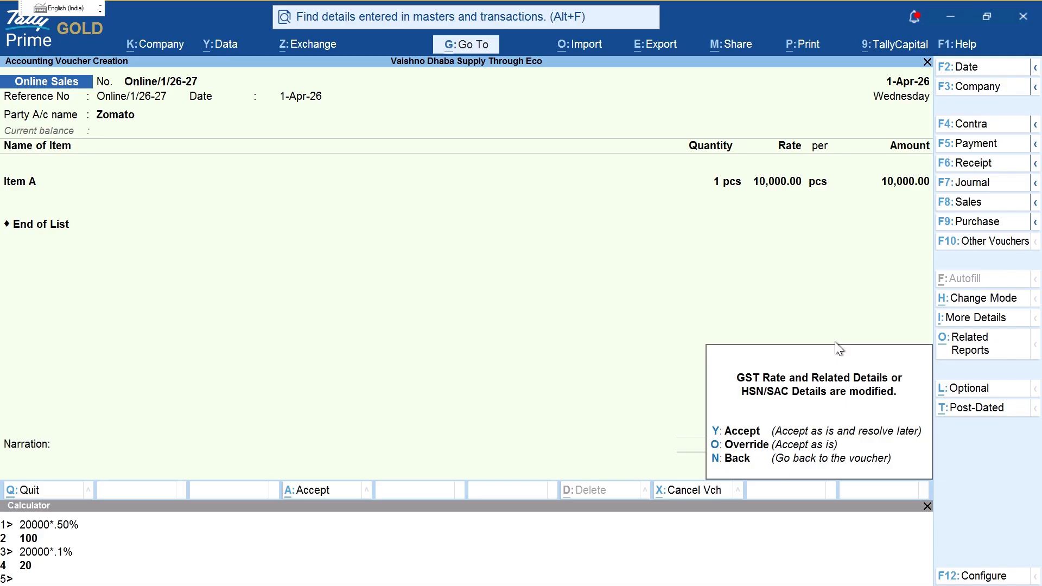
mouse_move(721, 354)
mouse_down()
mouse_move(916, 380)
mouse_move(920, 368)
mouse_up()
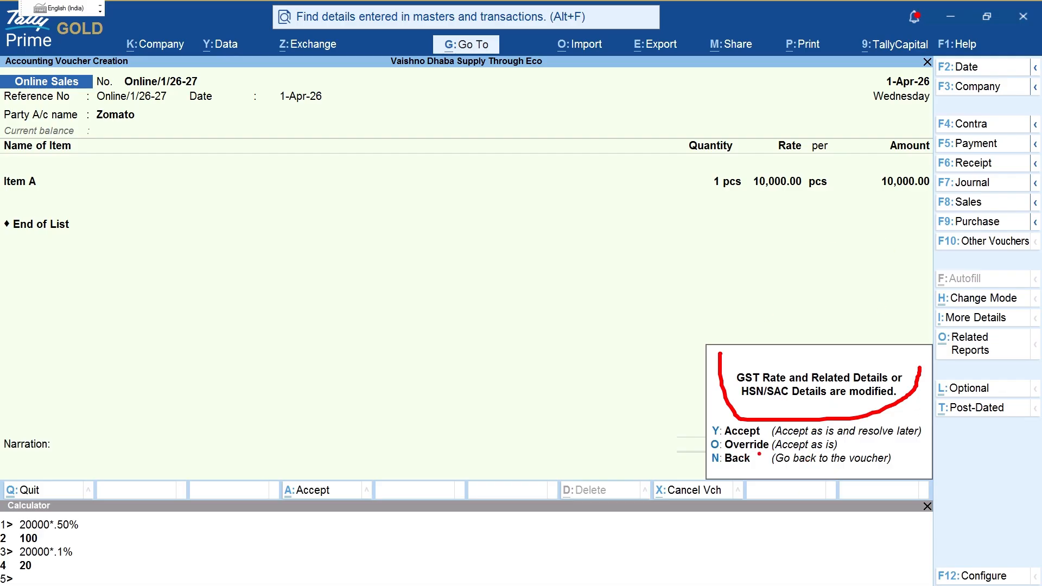
Step: Save the voucher with modified GST details, reopen it and view the detailed tax analysis
key(y)
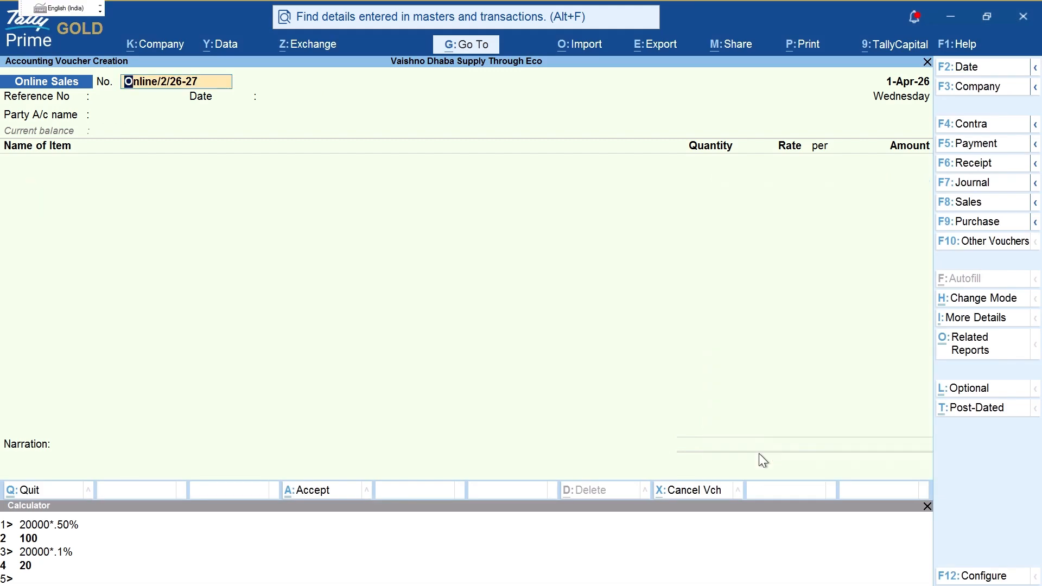
key(Page_Up)
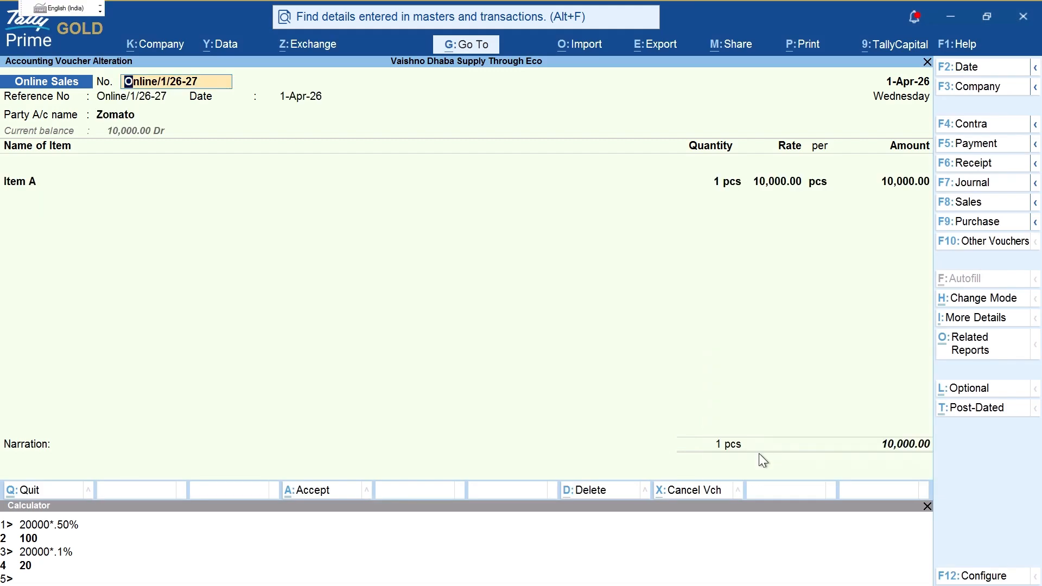
key(ctrl+o)
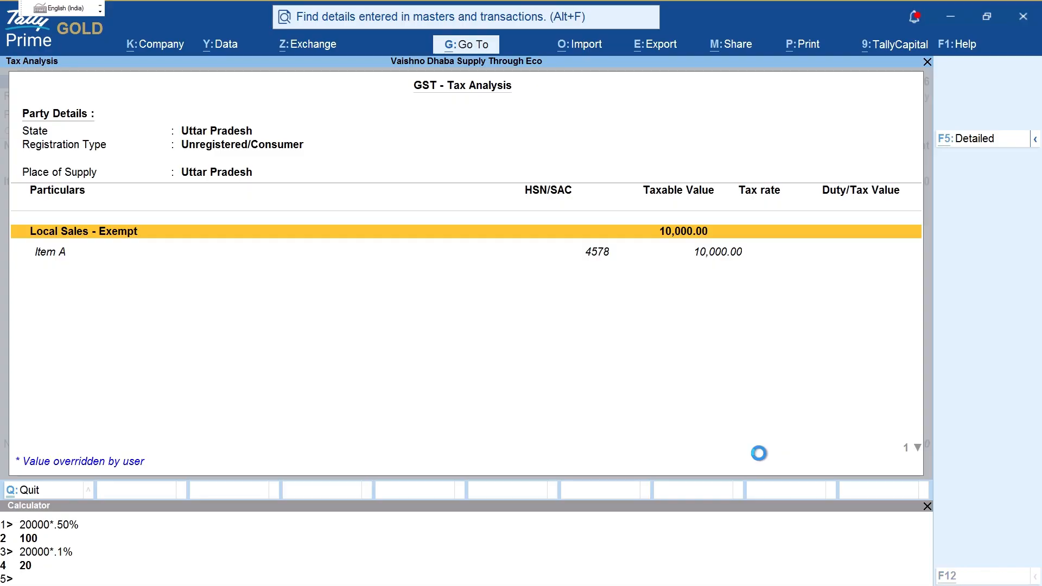
key(F5)
key(ctrl+2)
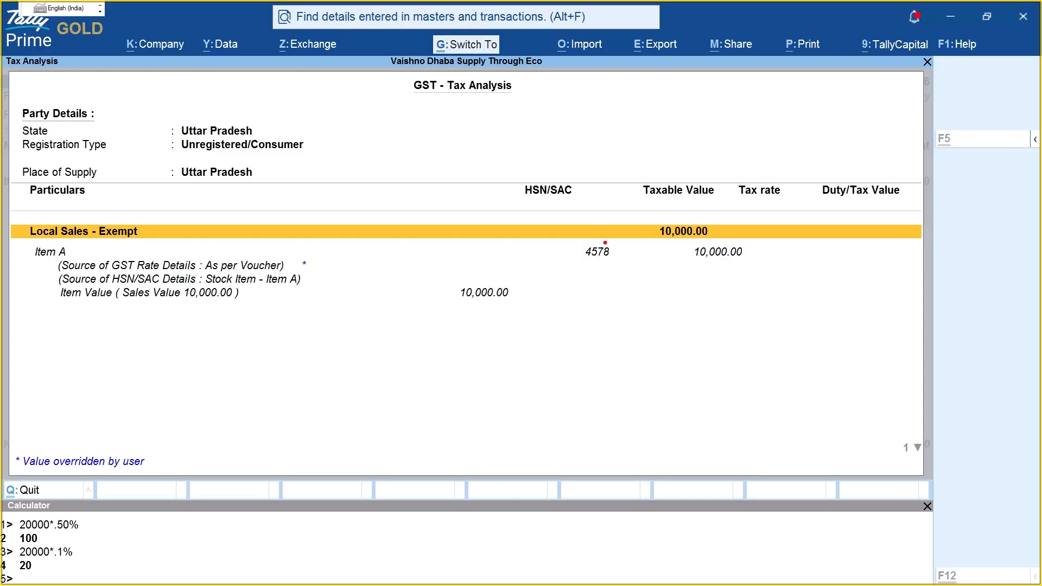
mouse_move(650, 194)
mouse_down()
mouse_move(583, 326)
mouse_move(743, 212)
mouse_up()
mouse_move(820, 310)
mouse_down()
mouse_move(897, 389)
mouse_move(910, 365)
mouse_up()
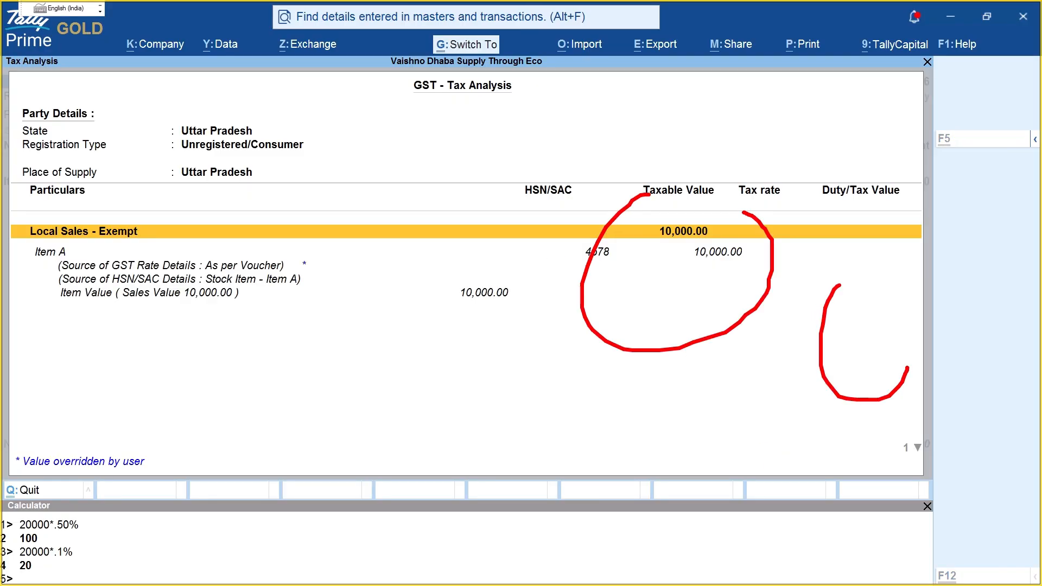
key(Escape)
key(Escape)
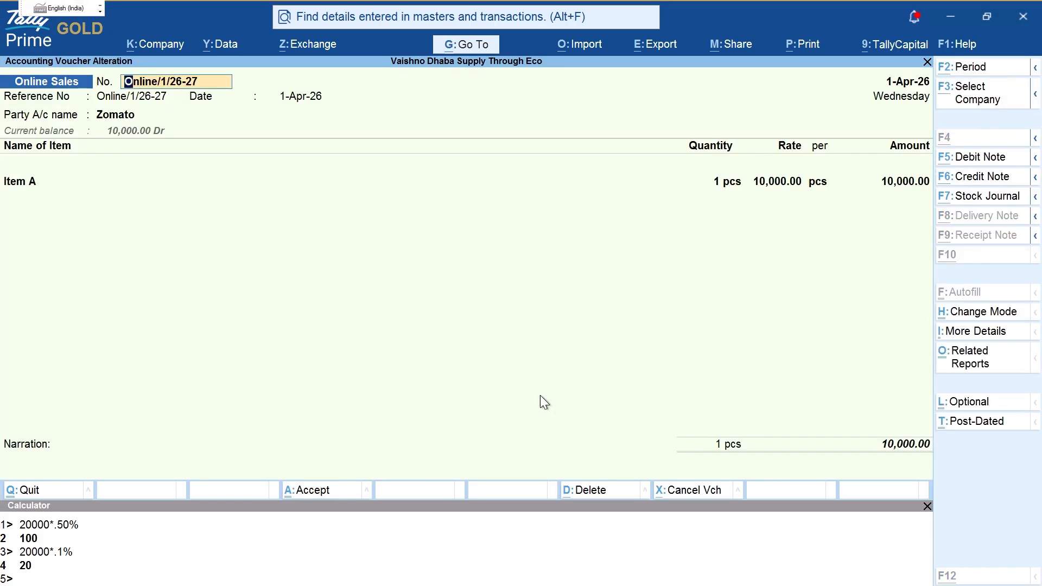
Step: Check Item A's GST source details: Local Sales - Exempt, 10,000.00 taxable, no tax
key(alt+a)
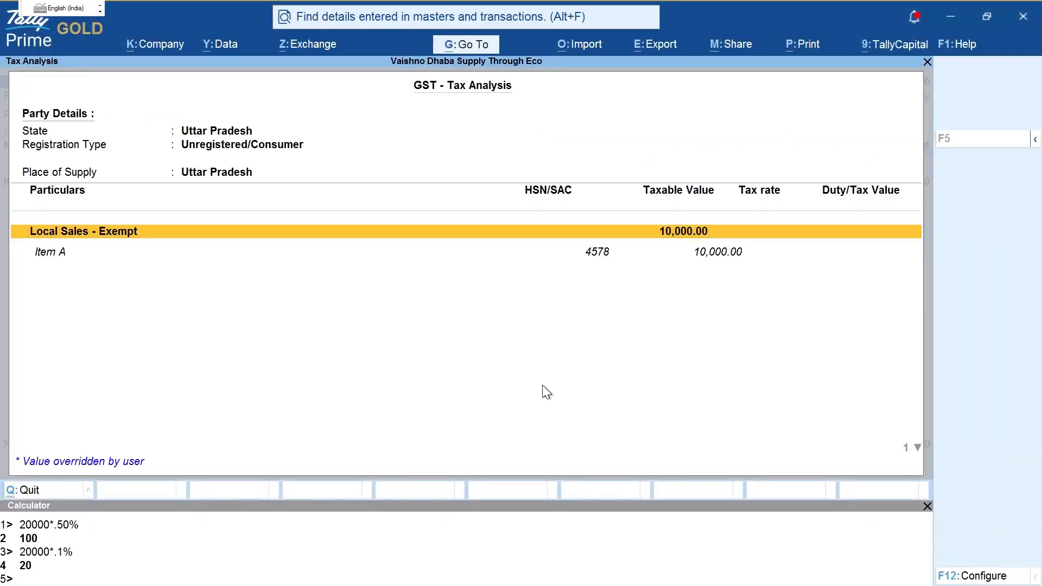
key(alt+F5)
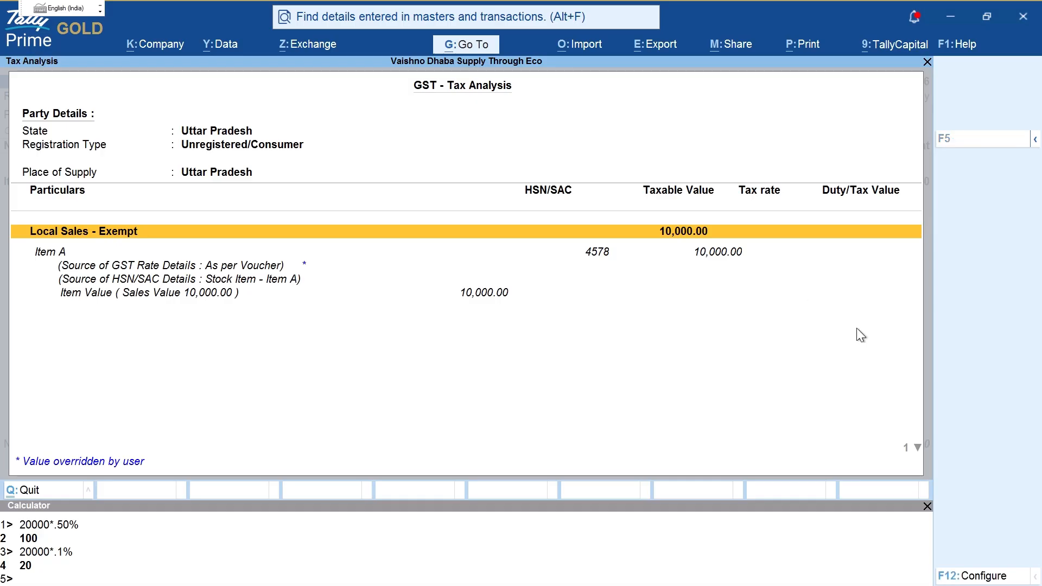
key(ctrl+2)
drag(826, 277, 903, 416)
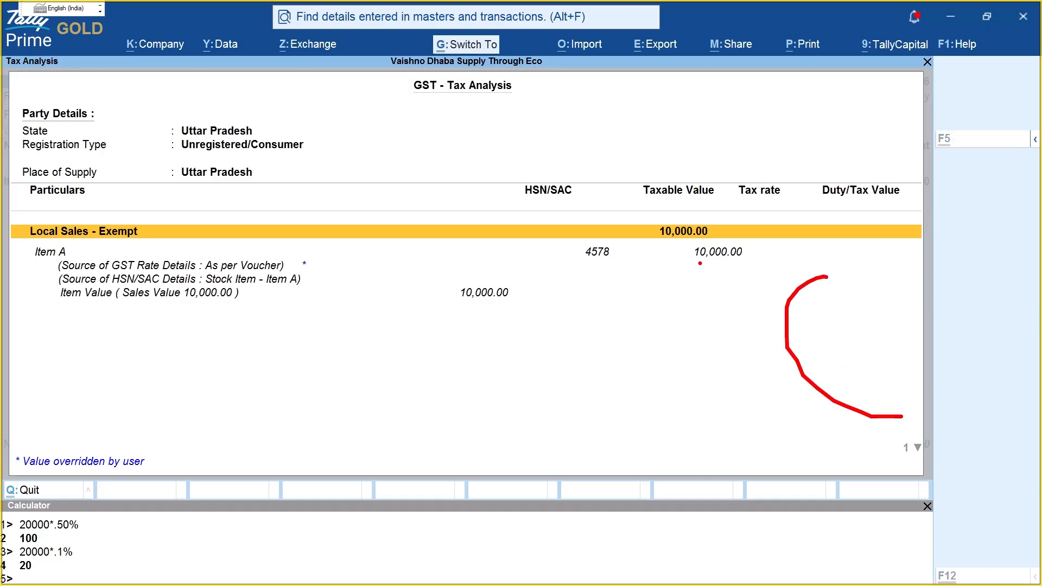
key(Escape)
key(Escape)
key(Escape)
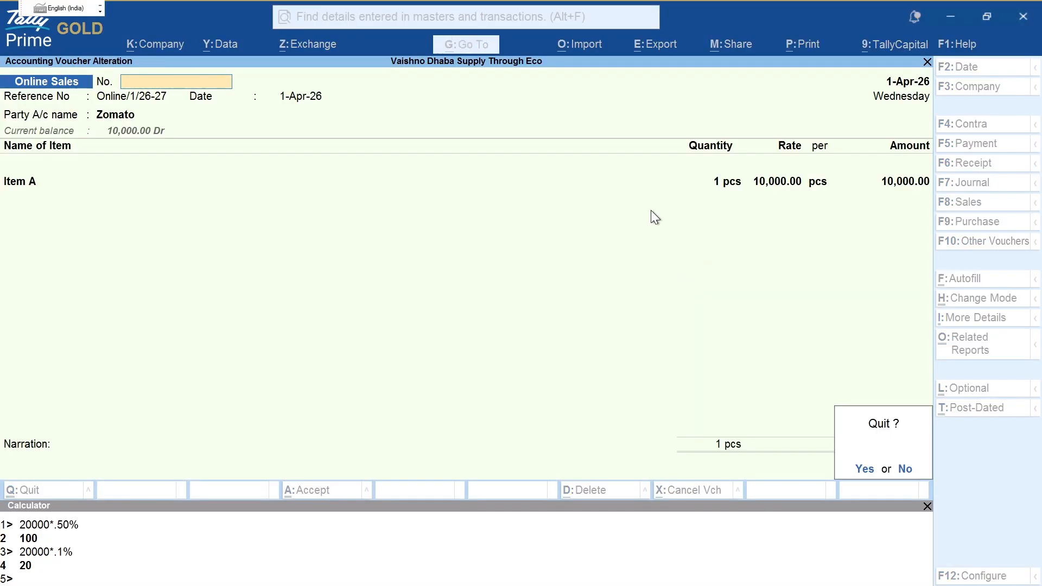
Step: Quit the voucher and drill into Profit & Loss Online Sales, showing Zomato Online Sales 10,000.00
key(Return)
key(Escape)
key(Escape)
key(Escape)
key(Escape)
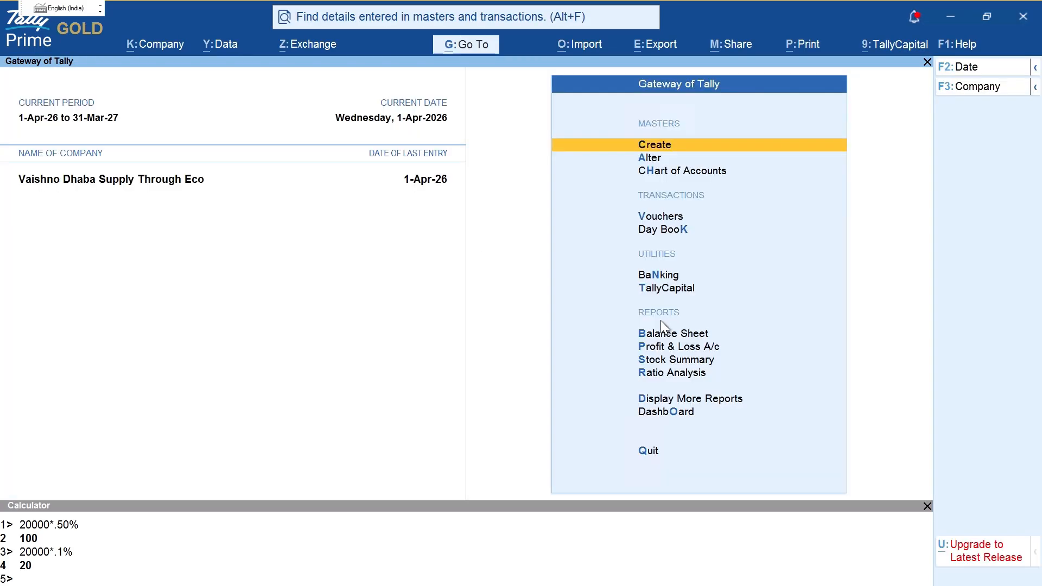
key(p)
key(Right)
key(Down)
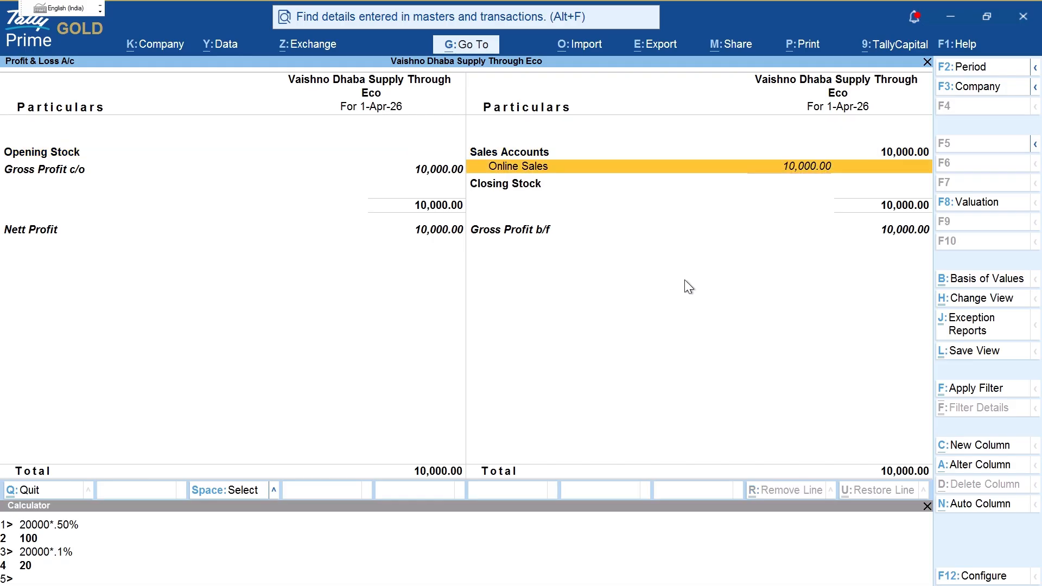
key(Return)
drag(1, 194, 155, 184)
mouse_move(118, 140)
mouse_down()
mouse_move(171, 187)
mouse_move(163, 202)
mouse_up()
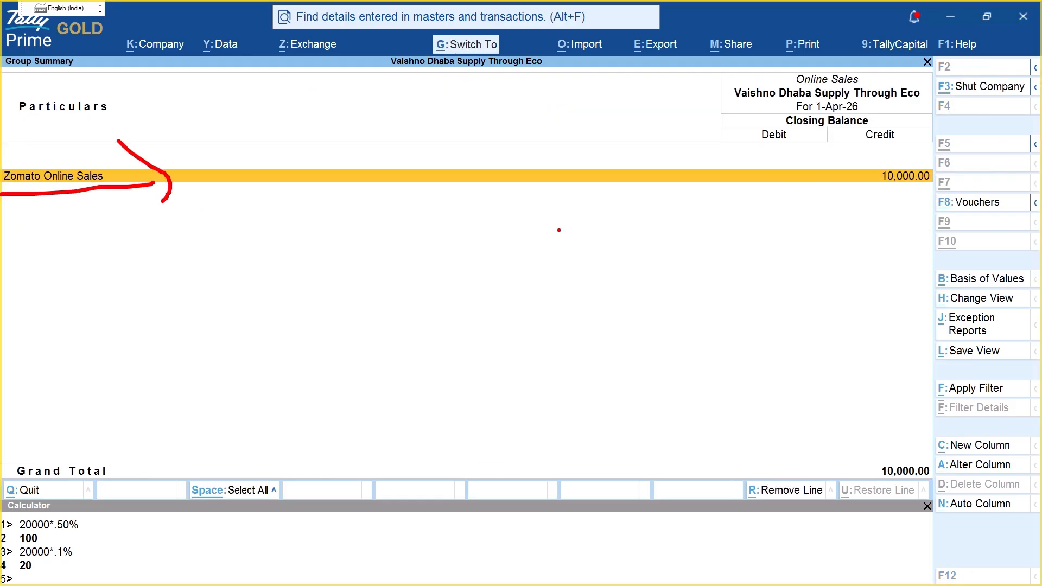
mouse_move(860, 140)
mouse_down()
mouse_move(947, 203)
mouse_move(921, 138)
mouse_up()
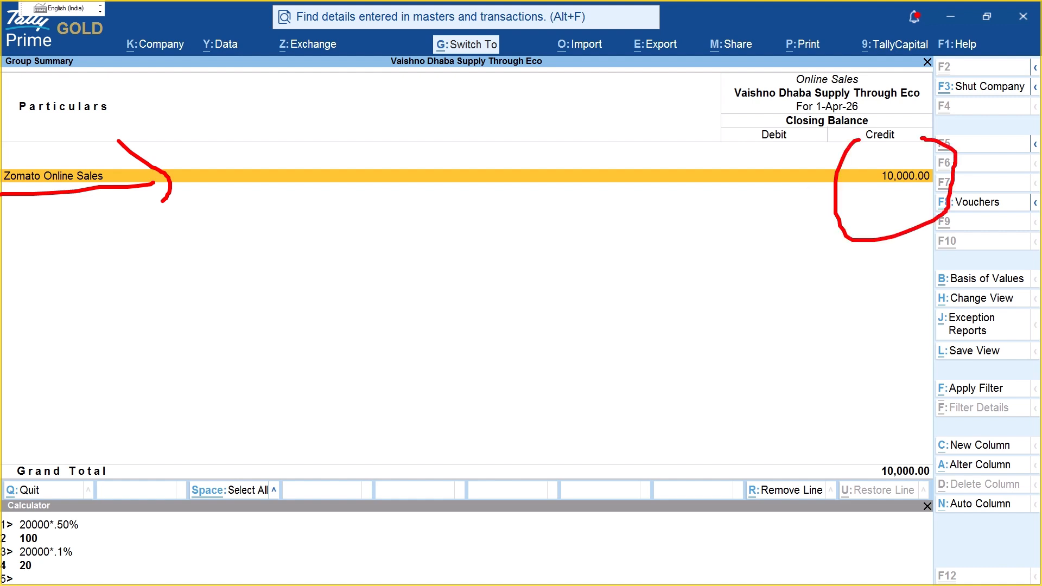
mouse_move(768, 259)
mouse_down()
mouse_move(768, 308)
mouse_move(816, 319)
mouse_up()
mouse_move(860, 284)
mouse_down()
mouse_move(875, 302)
mouse_move(868, 314)
mouse_up()
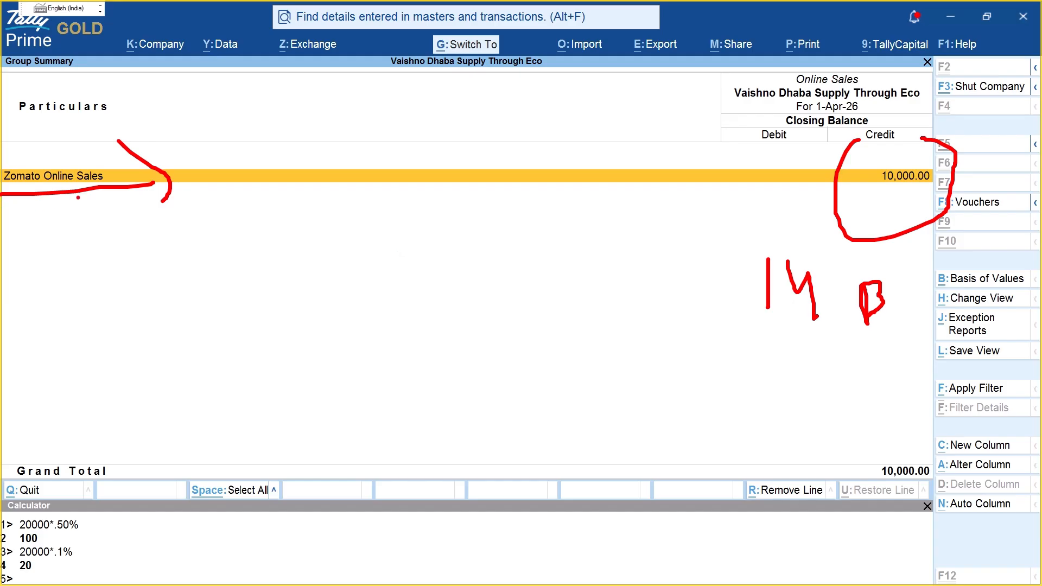
mouse_move(144, 164)
mouse_down()
mouse_move(180, 187)
mouse_move(151, 208)
mouse_up()
drag(12, 186, 108, 168)
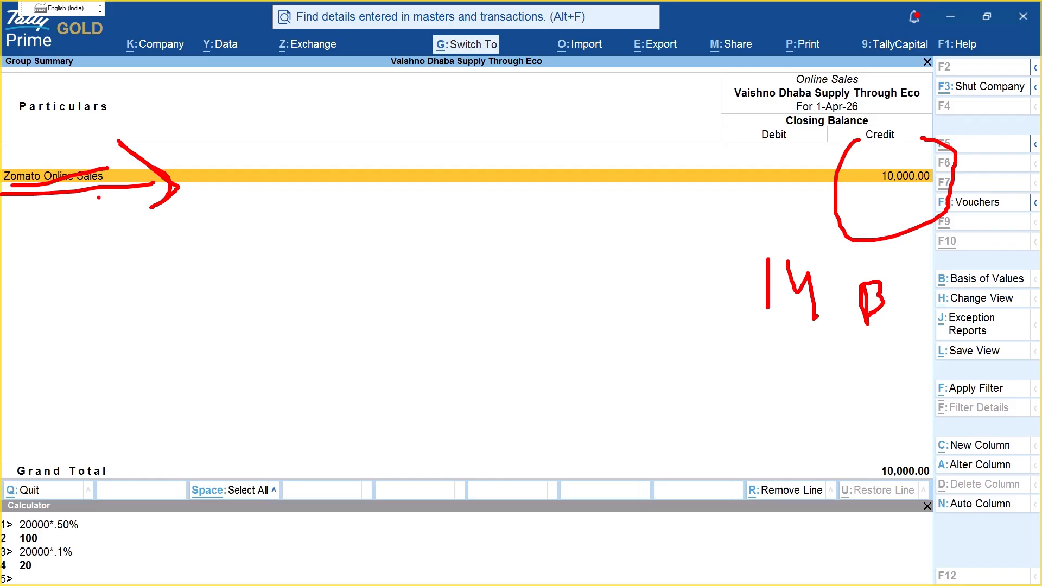
mouse_move(513, 228)
mouse_down()
mouse_move(516, 268)
mouse_move(538, 256)
mouse_move(550, 274)
mouse_move(582, 266)
mouse_move(579, 285)
mouse_up()
mouse_move(521, 207)
mouse_down()
mouse_move(521, 345)
mouse_move(512, 198)
mouse_up()
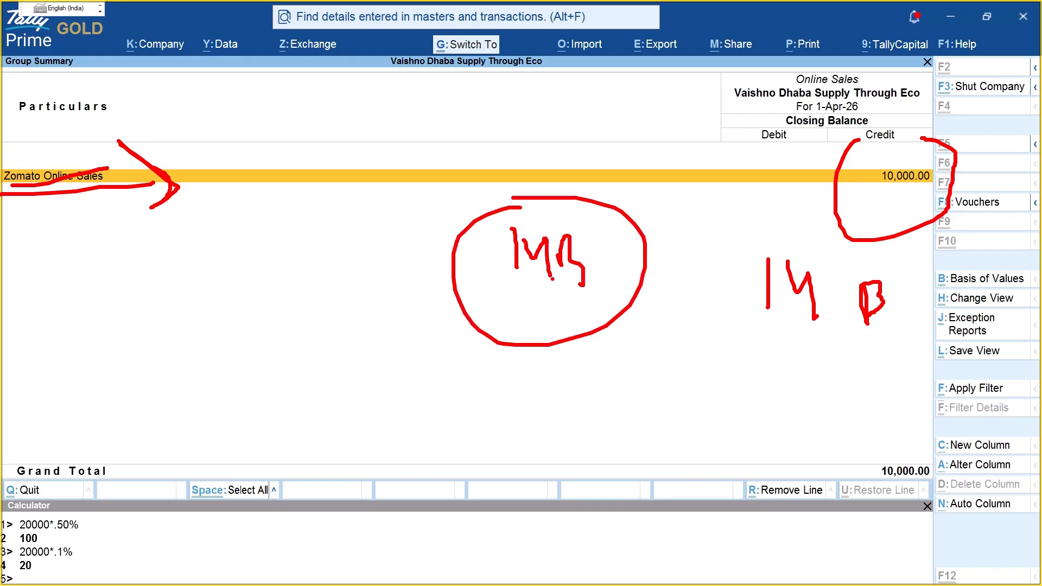
key(Escape)
Step: Check Zomato's balance under Sundry Debtors in the Balance Sheet, then return to Gateway
key(Escape)
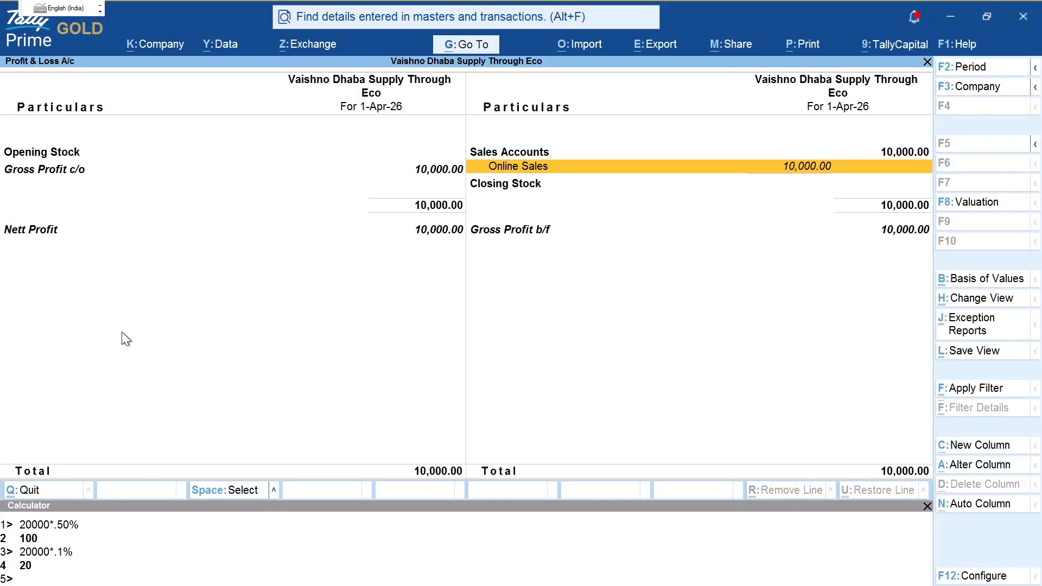
key(Escape)
key(b)
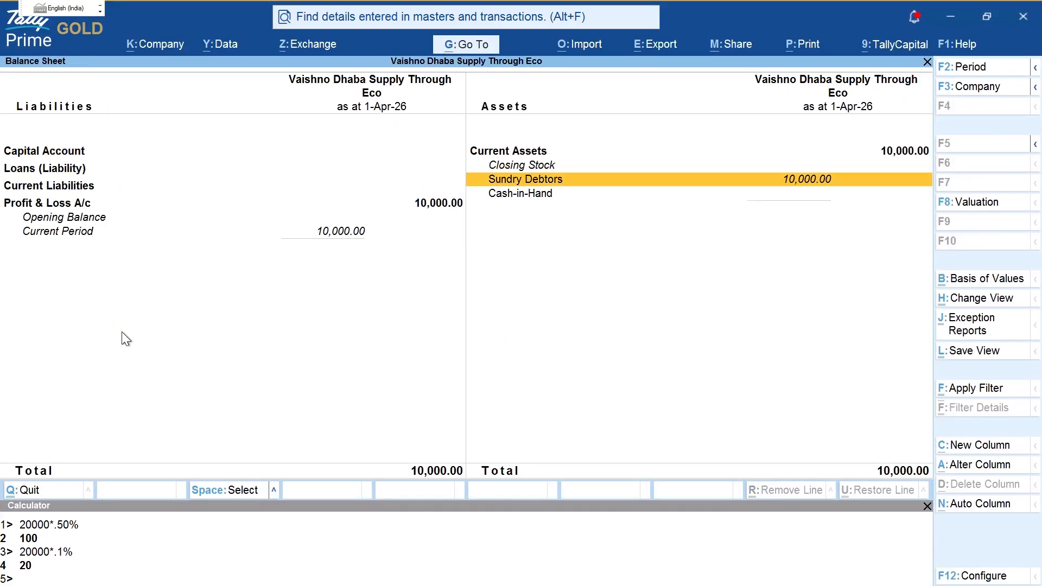
key(Return)
key(ctrl)
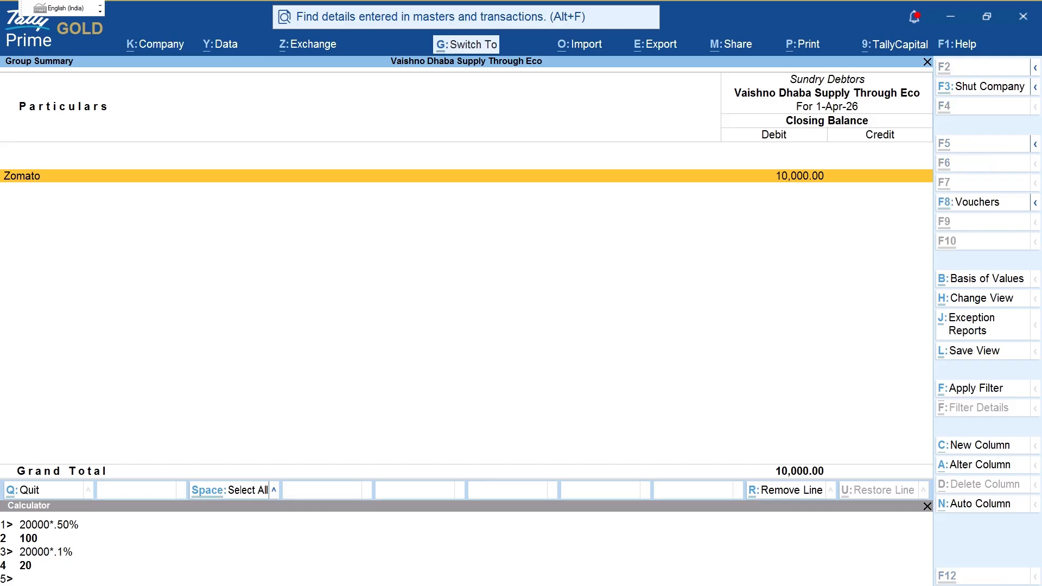
drag(38, 152, 65, 228)
key(Escape)
key(Escape)
key(Left)
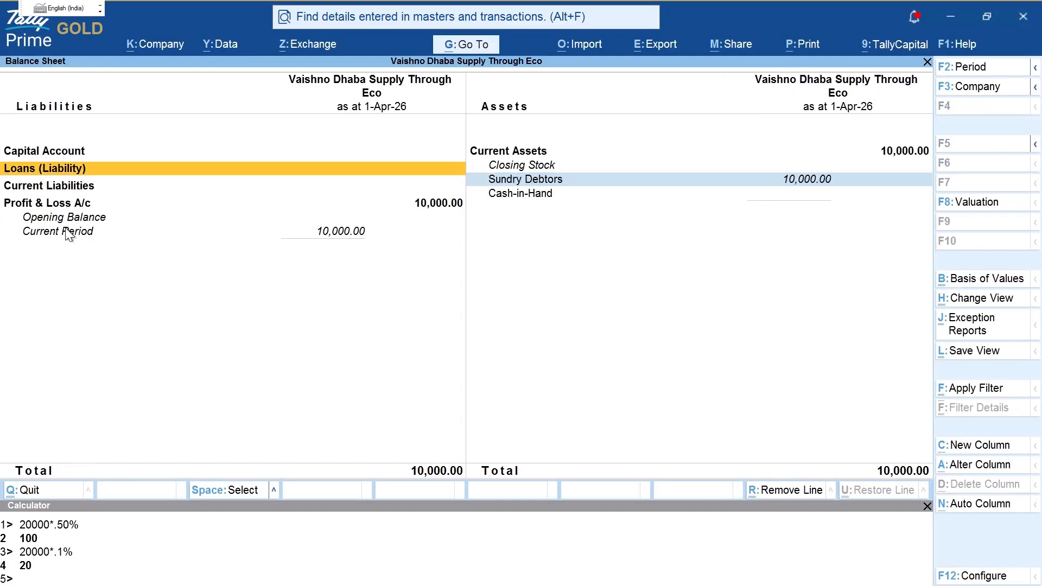
key(Down)
key(Escape)
Step: Open the GSTR-1 return through Display More Reports > Statutory Reports > GST Reports
key(d)
key(o)
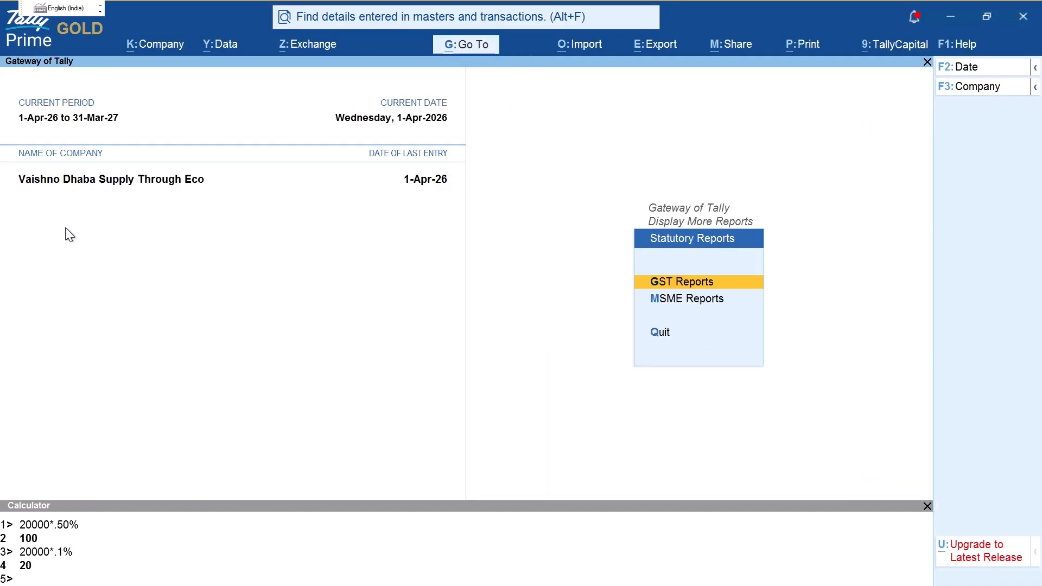
key(g)
key(Escape)
key(Escape)
key(Escape)
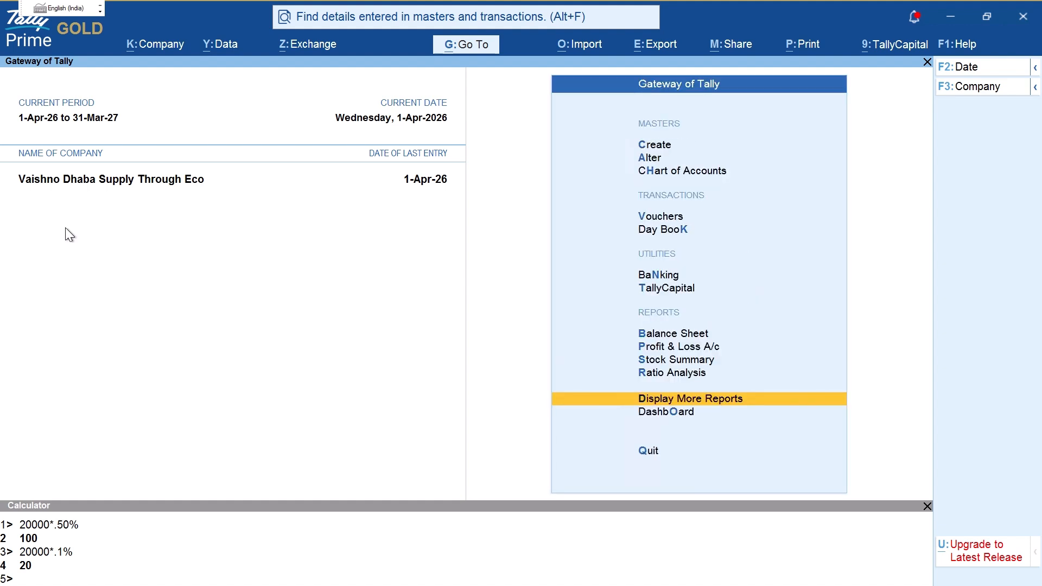
key(d)
key(Down)
key(Down)
key(Down)
key(Down)
key(Down)
key(Down)
key(Down)
key(Down)
key(Down)
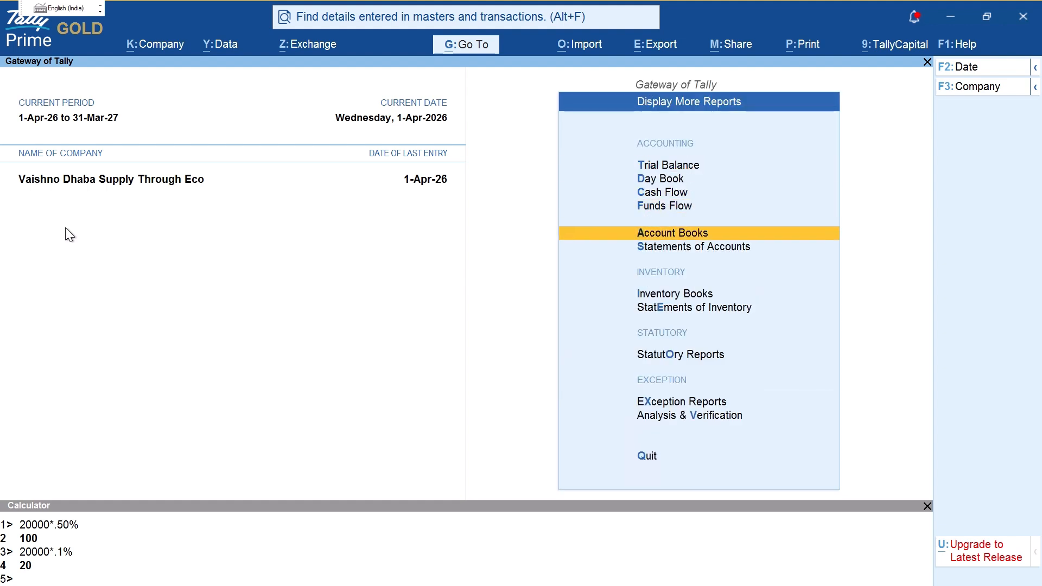
key(Up)
key(Return)
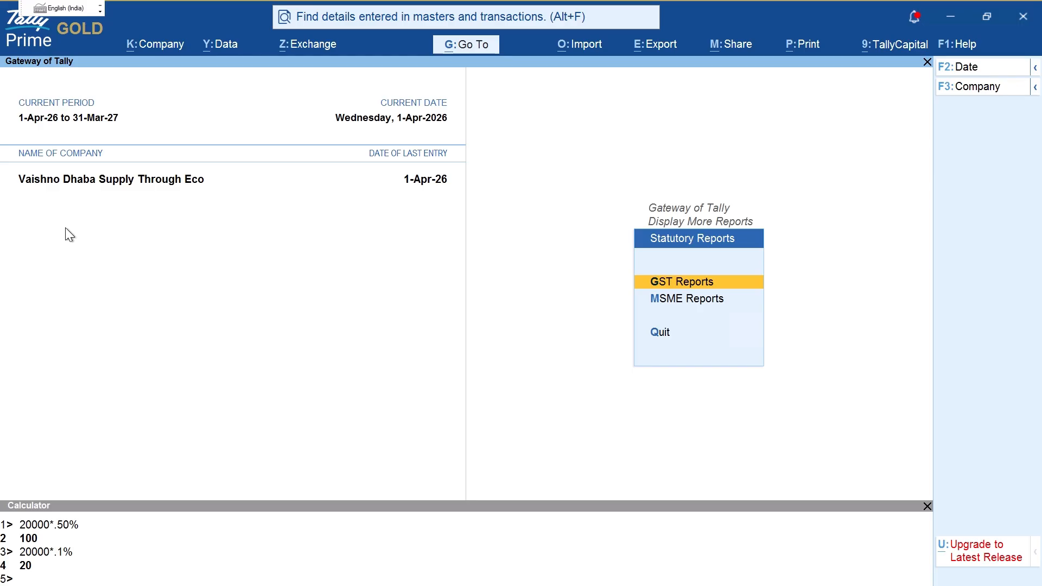
key(Return)
key(Down)
key(Return)
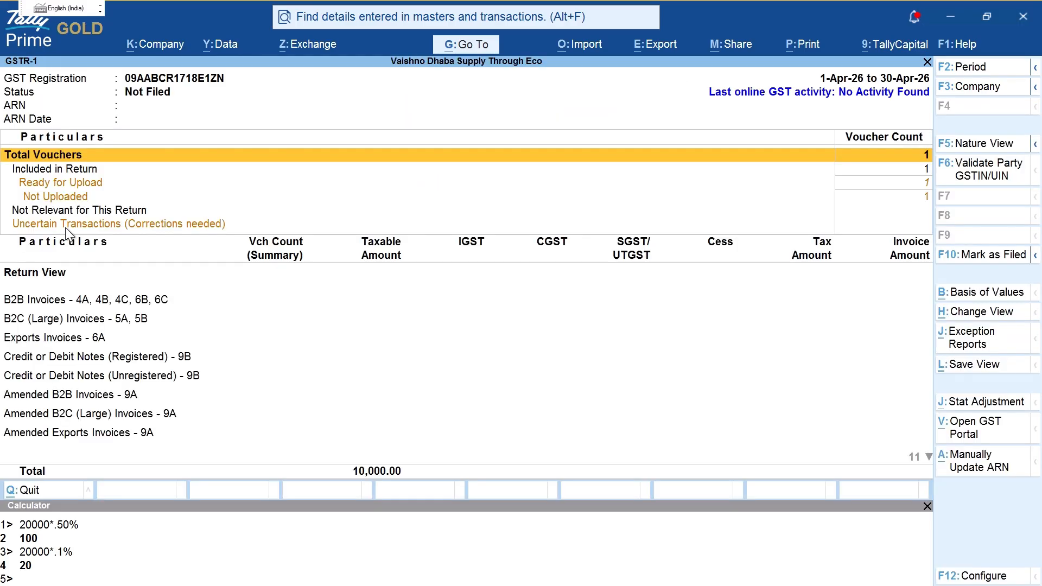
Step: Keep the GSTR-1 period covering 1-Apr-26, note the uncertain transactions line, and close the calculator
key(F2)
key(Return)
key(Return)
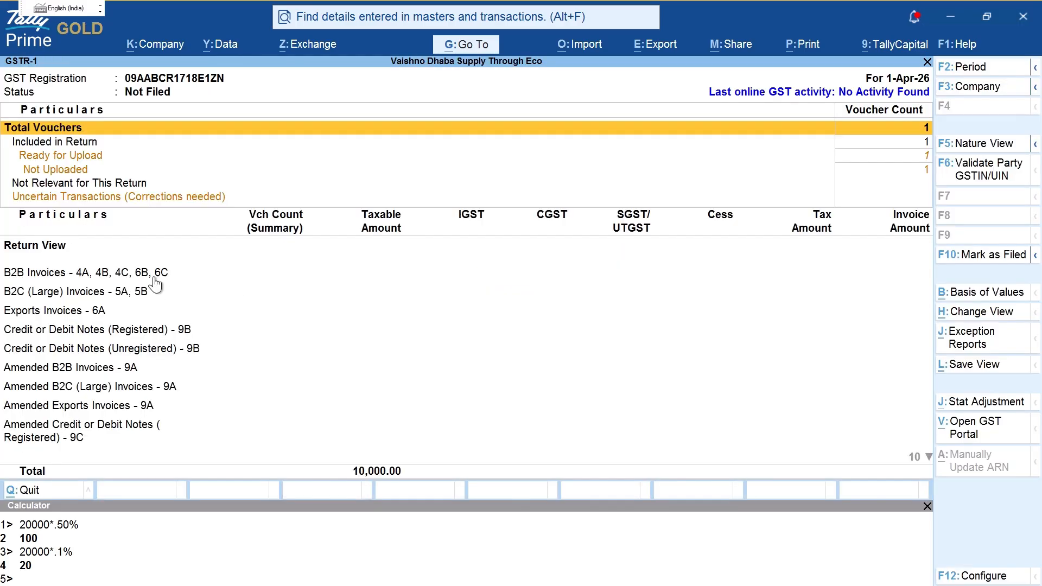
mouse_move(261, 193)
mouse_down()
mouse_move(831, 184)
mouse_move(941, 194)
mouse_move(904, 194)
mouse_move(880, 156)
mouse_up()
key(Escape)
key(Down)
key(Down)
key(Down)
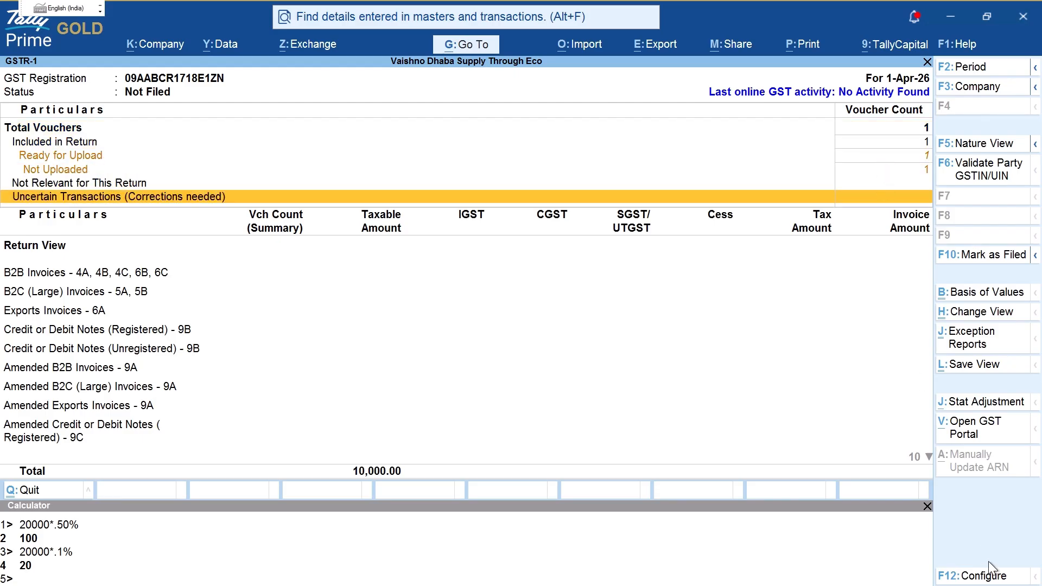
click(927, 506)
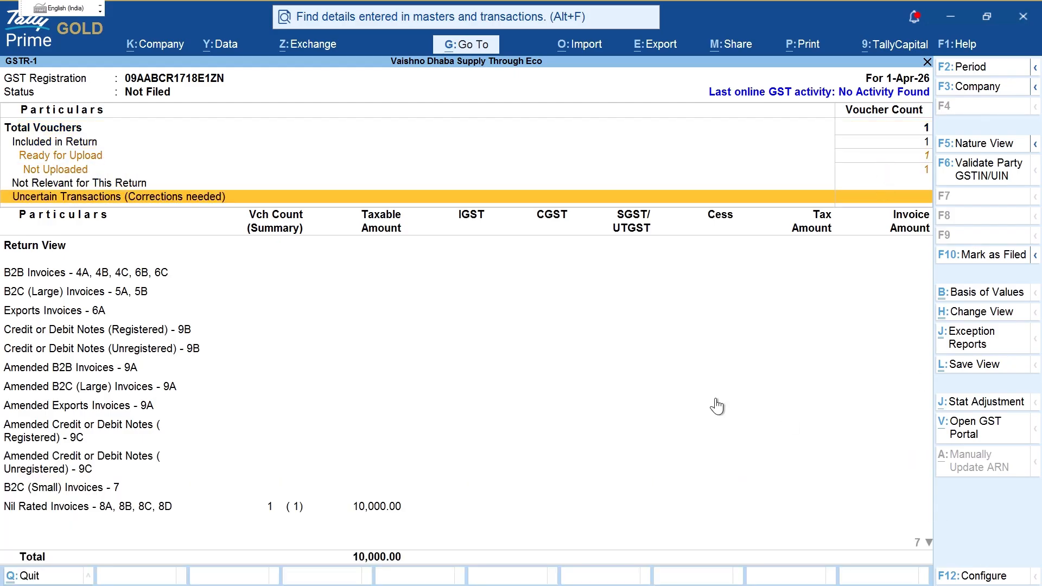
Step: Mark up the GSTR-1 rows from B2B Invoices through amended notes to B2C (Small) Invoices
key(Down)
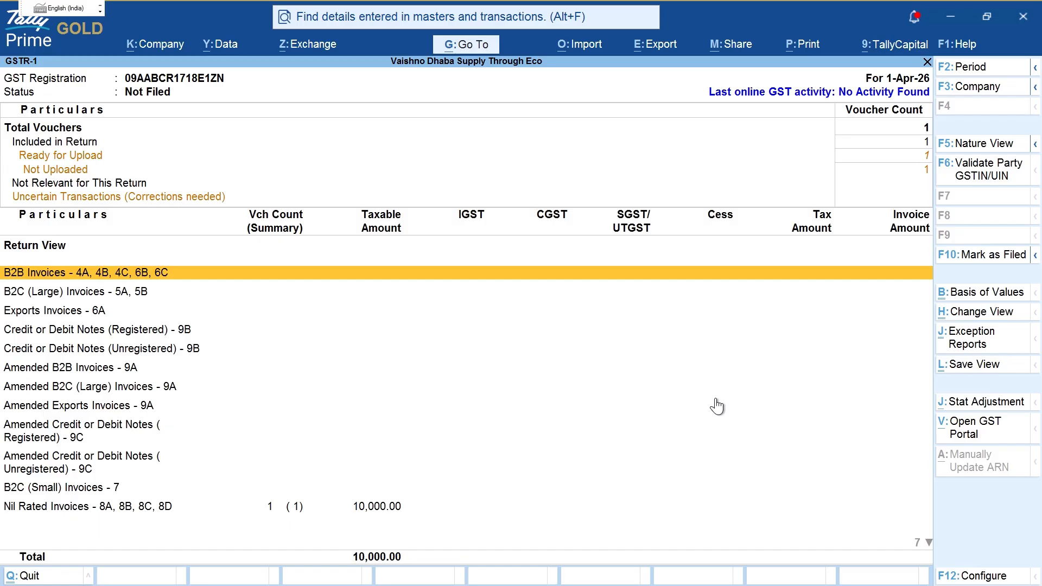
key(ctrl)
mouse_move(196, 270)
mouse_down()
mouse_move(228, 267)
mouse_move(205, 283)
mouse_up()
mouse_move(118, 312)
mouse_down()
mouse_move(189, 301)
mouse_move(220, 329)
mouse_up()
drag(212, 336, 233, 332)
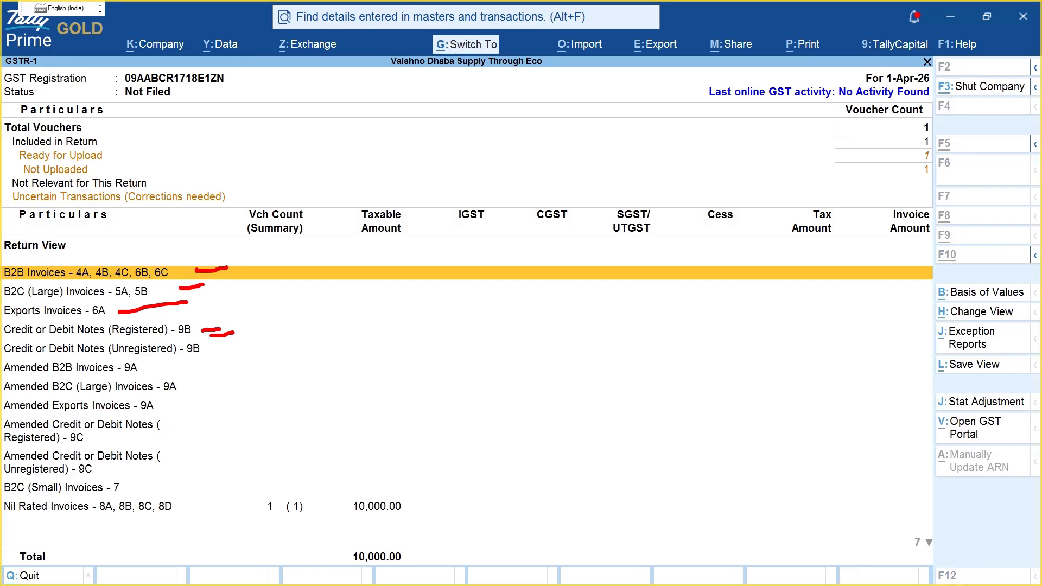
mouse_move(144, 366)
mouse_down()
mouse_move(194, 361)
mouse_move(202, 375)
mouse_up()
mouse_move(149, 405)
mouse_down()
mouse_move(201, 404)
mouse_move(215, 426)
mouse_up()
drag(142, 458, 200, 448)
drag(125, 483, 190, 476)
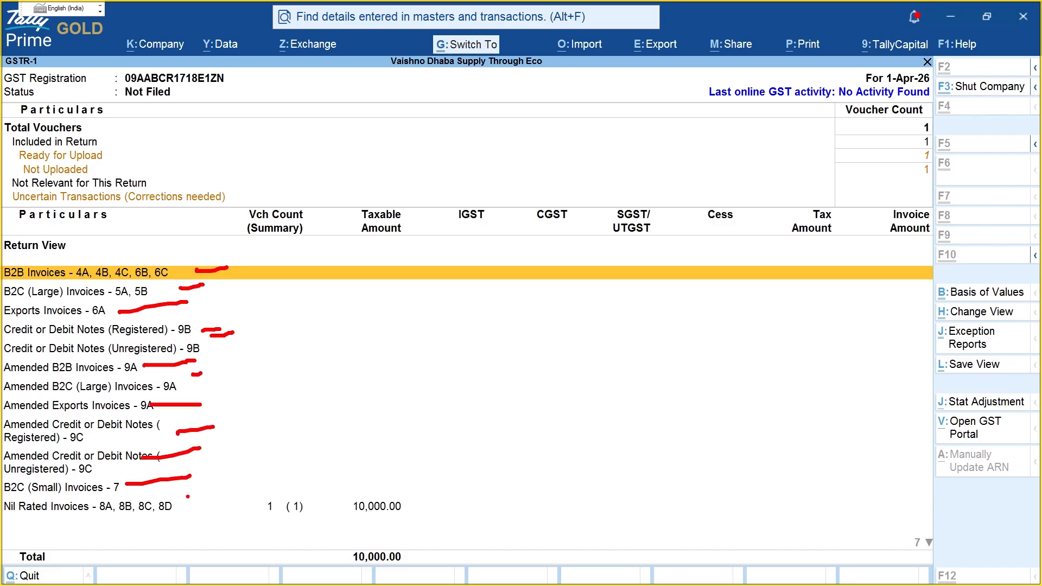
click(126, 494)
drag(9, 497, 119, 496)
Step: Open Nil Rated Invoices - 8A, 8B, 8C, 8D and go to intrastate supplies to unregistered persons
key(Escape)
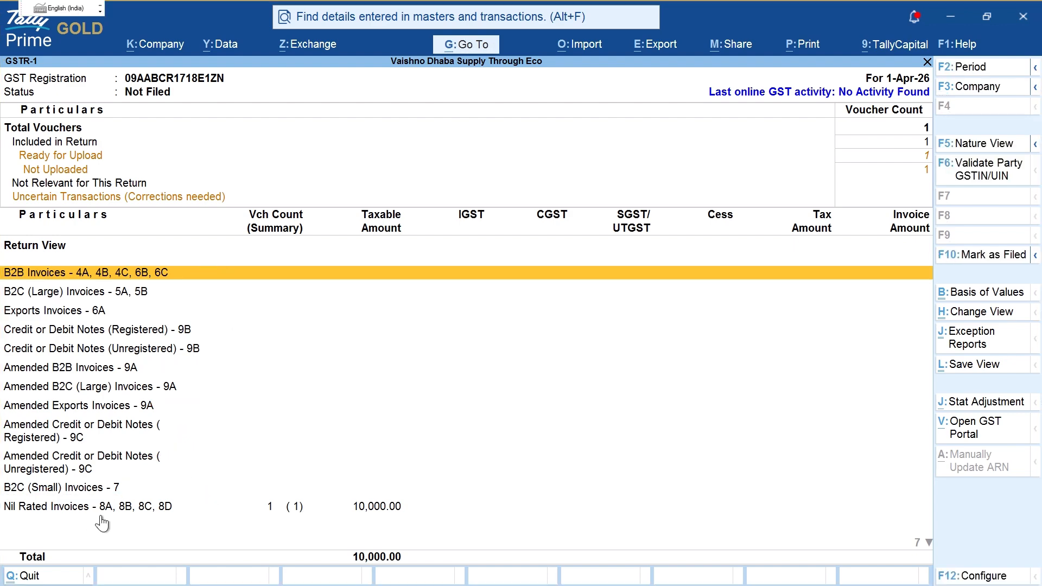
key(ctrl)
drag(26, 520, 183, 522)
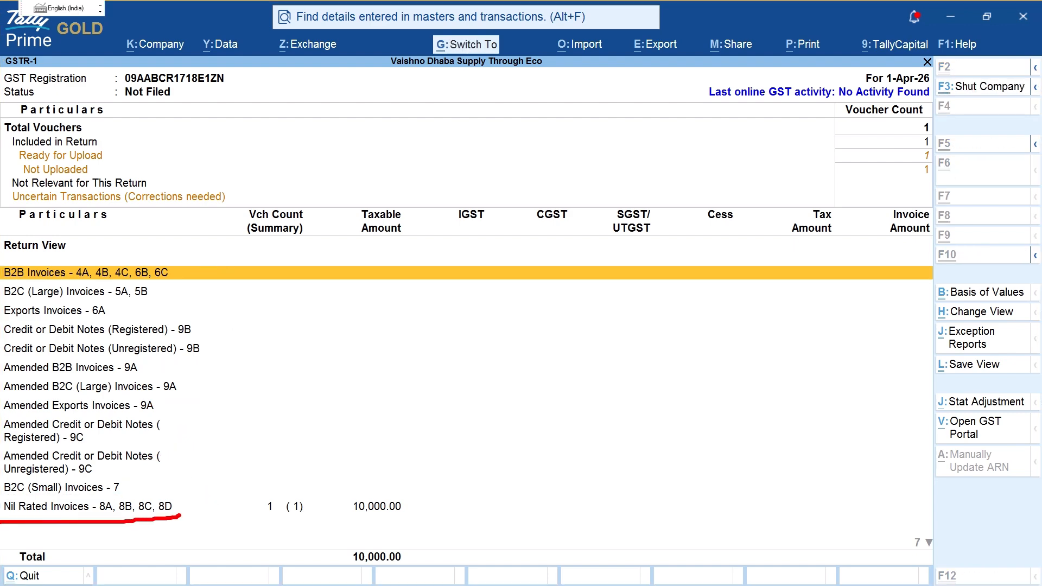
key(Escape)
click(181, 510)
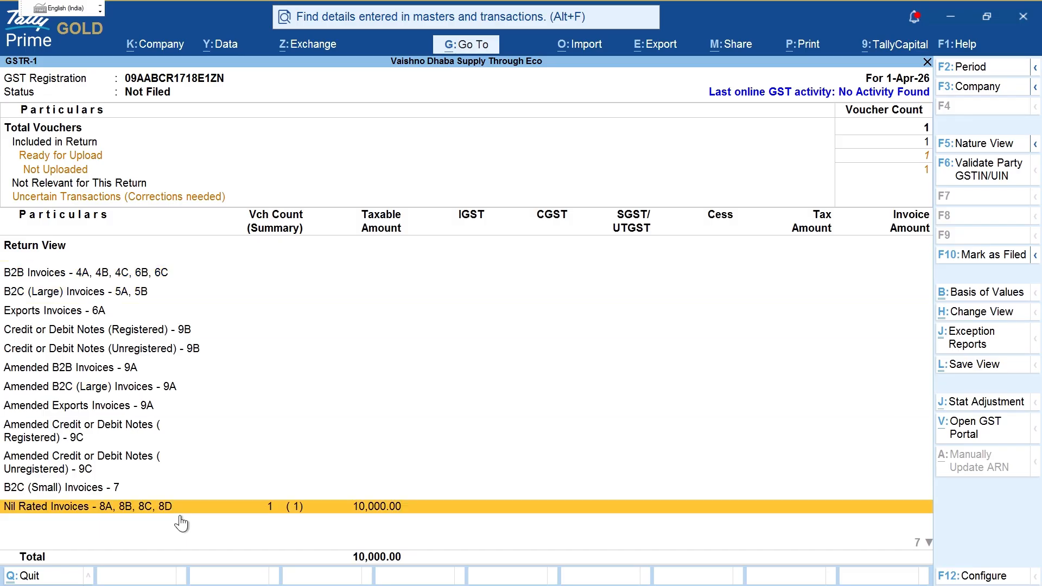
click(180, 514)
key(Down)
key(Down)
key(Down)
key(Down)
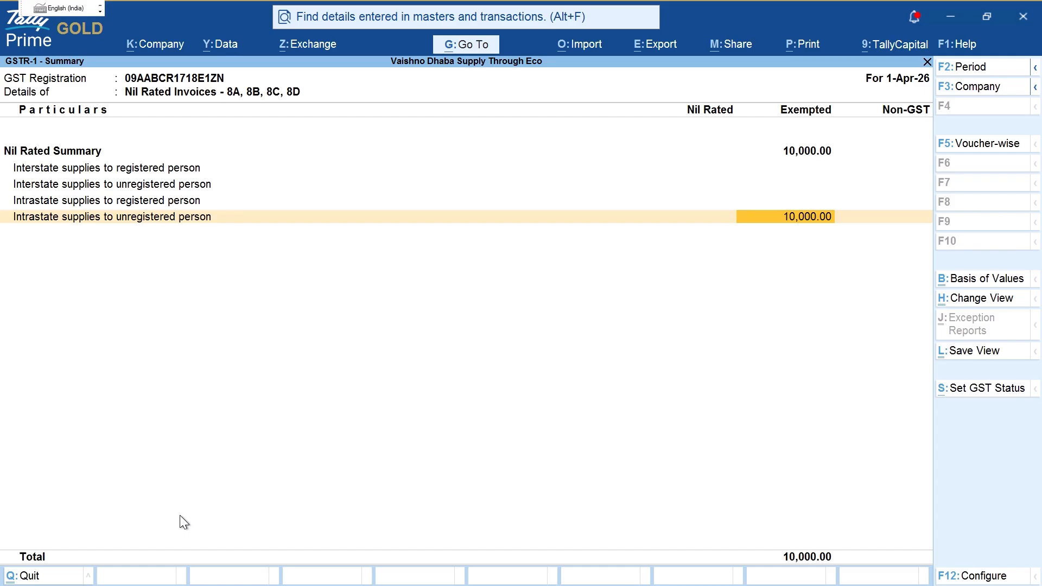
key(ctrl+2)
mouse_move(805, 183)
mouse_down()
mouse_move(746, 215)
mouse_move(788, 189)
mouse_up()
mouse_move(793, 125)
mouse_down()
mouse_move(888, 150)
mouse_move(792, 139)
mouse_up()
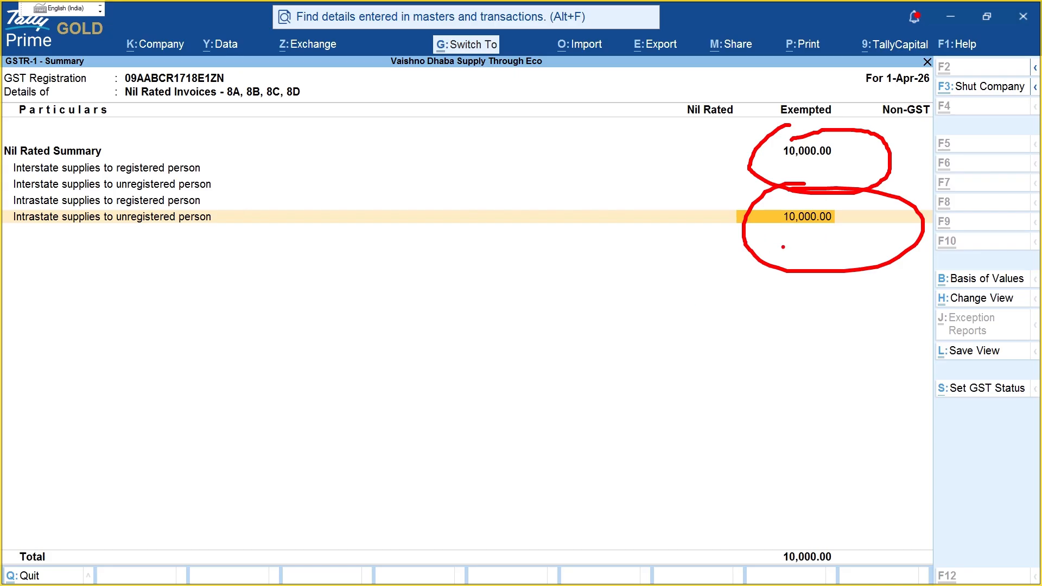
mouse_move(594, 309)
mouse_down()
mouse_move(596, 348)
mouse_move(612, 347)
mouse_up()
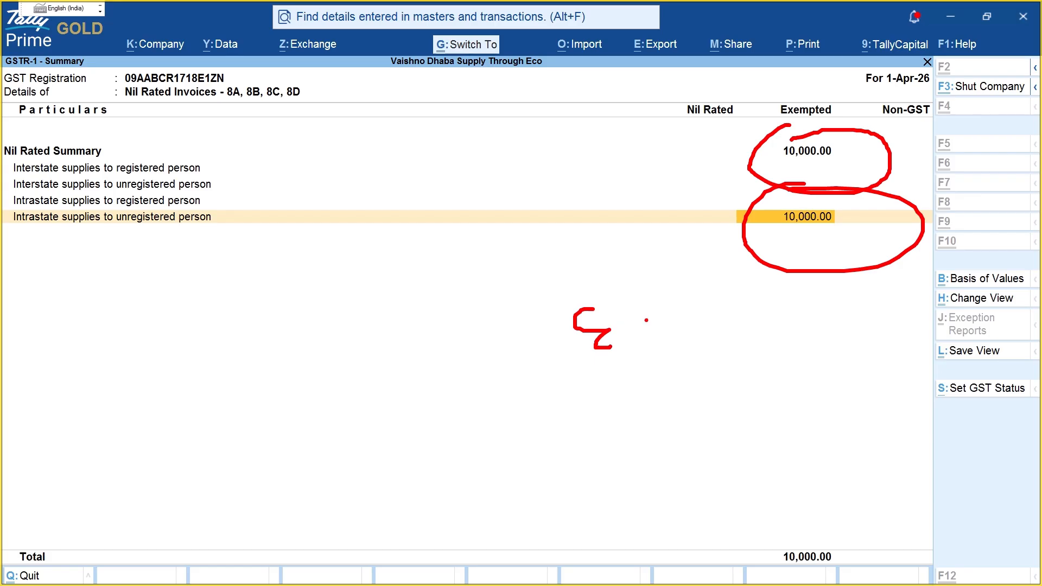
drag(650, 315, 666, 316)
drag(662, 262, 635, 268)
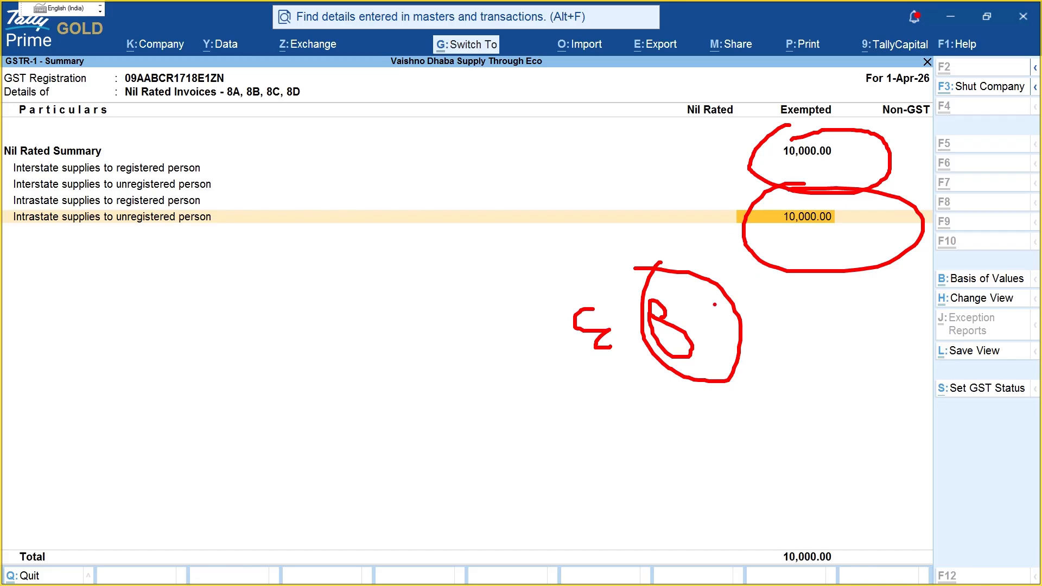
mouse_move(797, 192)
mouse_down()
mouse_move(894, 241)
mouse_move(799, 193)
mouse_up()
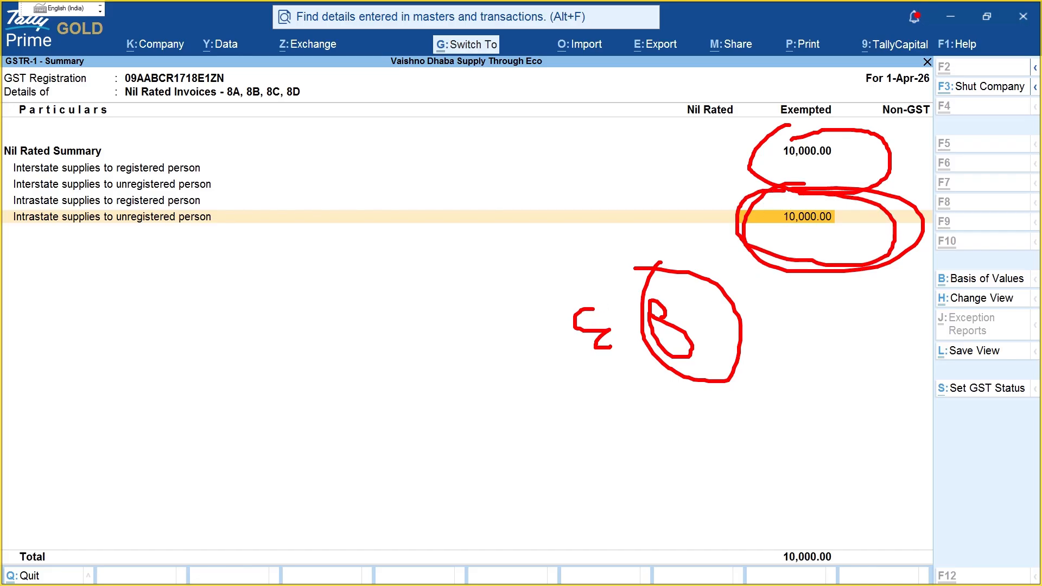
mouse_move(250, 218)
mouse_down()
mouse_move(760, 219)
mouse_move(725, 245)
mouse_up()
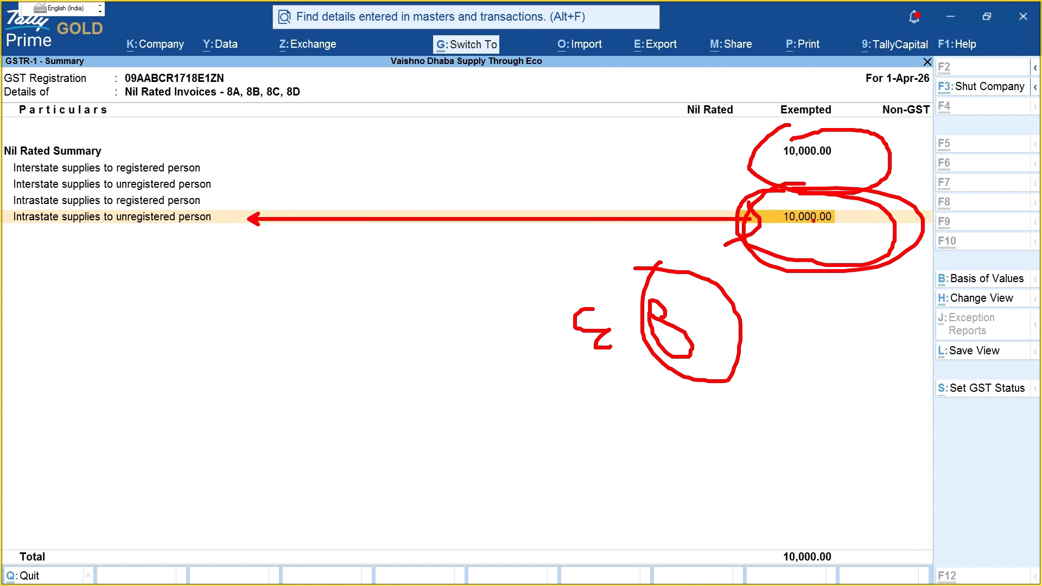
mouse_move(779, 180)
mouse_down()
mouse_move(763, 188)
mouse_move(808, 193)
mouse_up()
mouse_move(796, 320)
mouse_down()
mouse_move(801, 362)
mouse_move(843, 370)
mouse_move(890, 305)
mouse_move(890, 361)
mouse_move(869, 363)
mouse_up()
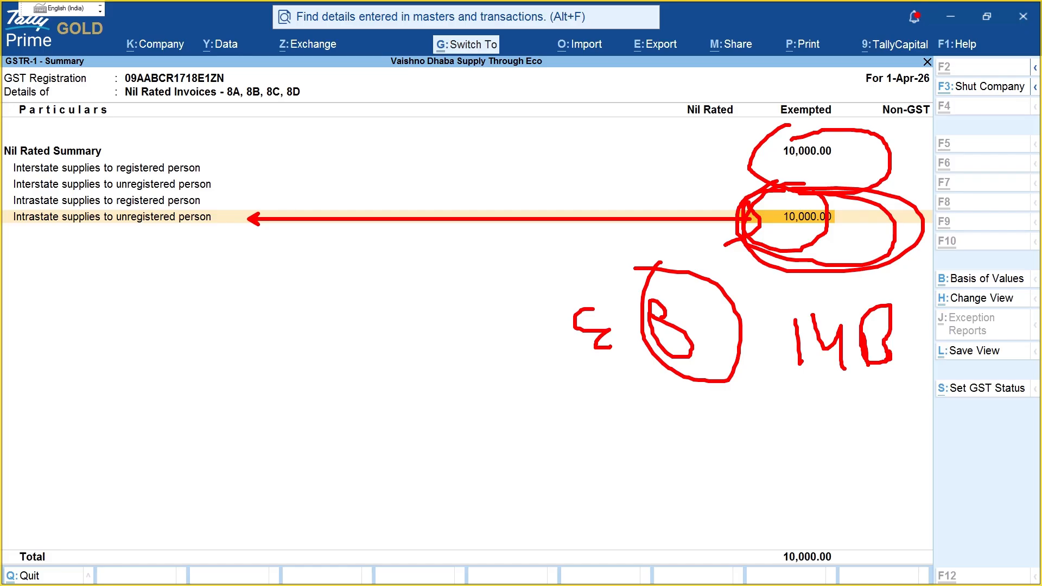
mouse_move(790, 272)
mouse_down()
mouse_move(890, 280)
mouse_move(781, 266)
mouse_up()
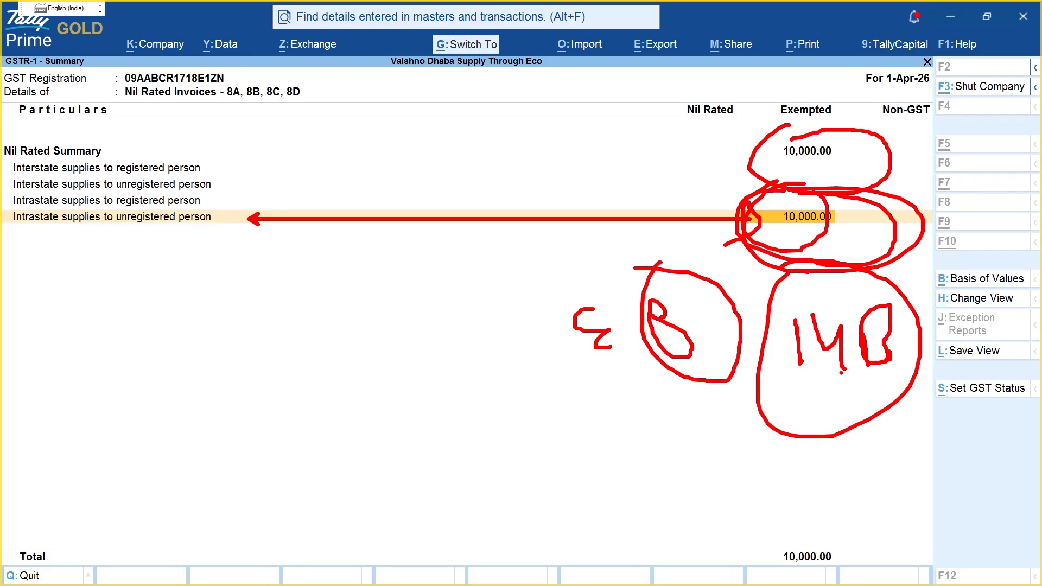
mouse_move(27, 304)
mouse_down()
mouse_move(89, 350)
mouse_move(94, 367)
mouse_move(136, 345)
mouse_up()
mouse_move(167, 312)
mouse_down()
mouse_move(212, 329)
mouse_move(215, 397)
mouse_up()
mouse_move(254, 328)
mouse_down()
mouse_move(261, 362)
mouse_move(276, 322)
mouse_move(319, 332)
mouse_move(338, 394)
mouse_up()
mouse_move(390, 342)
mouse_down()
mouse_move(383, 359)
mouse_move(402, 339)
mouse_move(407, 369)
mouse_up()
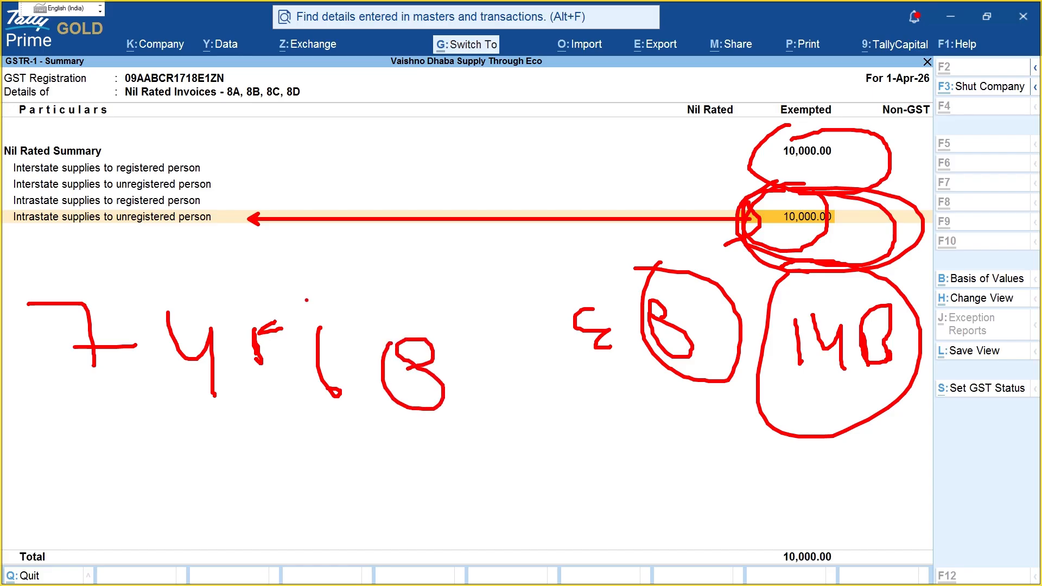
mouse_move(78, 268)
mouse_down()
mouse_move(43, 283)
mouse_move(451, 380)
mouse_move(1, 251)
mouse_up()
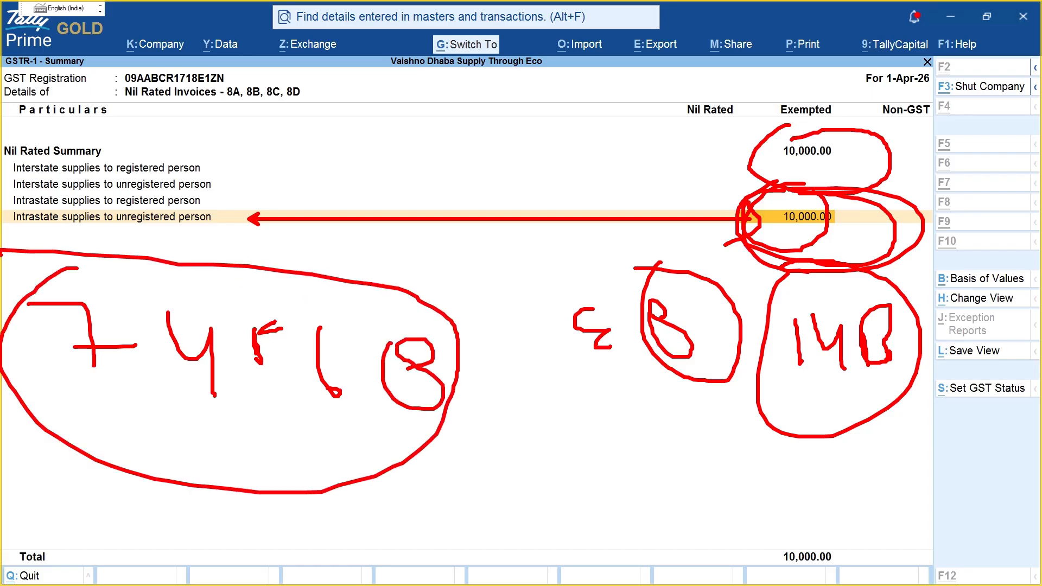
drag(792, 371, 868, 367)
mouse_move(595, 403)
mouse_down()
mouse_move(603, 449)
mouse_move(641, 434)
mouse_up()
mouse_move(640, 428)
mouse_down()
mouse_move(650, 465)
mouse_move(666, 465)
mouse_up()
mouse_move(660, 450)
mouse_down()
mouse_move(690, 457)
mouse_move(664, 476)
mouse_up()
mouse_move(603, 384)
mouse_down()
mouse_move(679, 415)
mouse_move(621, 413)
mouse_up()
mouse_move(456, 124)
mouse_down()
mouse_move(518, 190)
mouse_move(558, 205)
mouse_up()
mouse_move(567, 159)
mouse_down()
mouse_move(562, 184)
mouse_move(583, 206)
mouse_up()
mouse_move(611, 151)
mouse_down()
mouse_move(625, 208)
mouse_move(693, 196)
mouse_up()
mouse_move(682, 183)
mouse_down()
mouse_move(694, 175)
mouse_move(715, 184)
mouse_up()
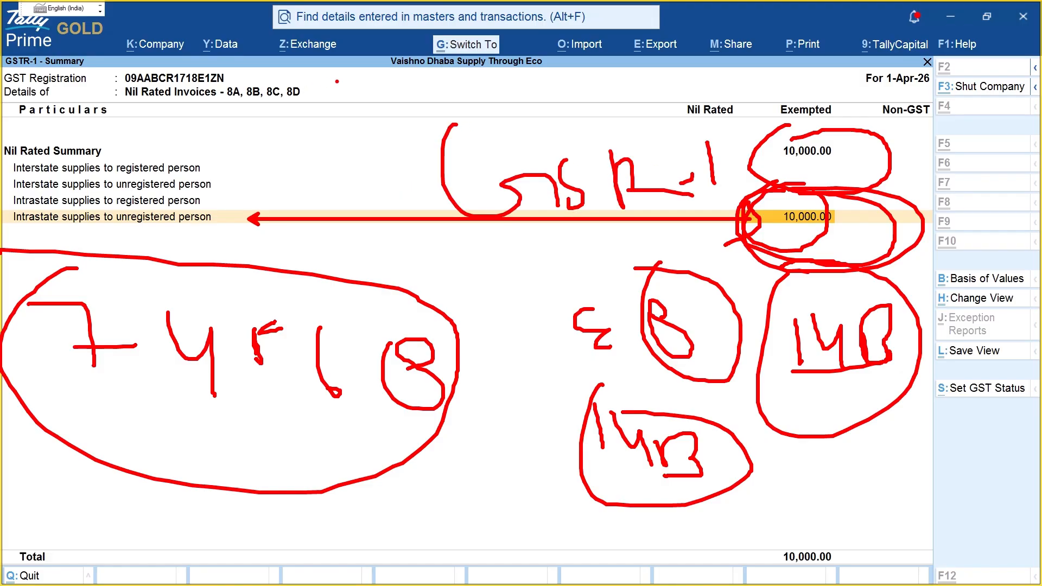
mouse_move(337, 79)
mouse_down()
mouse_move(350, 129)
mouse_move(369, 96)
mouse_move(454, 126)
mouse_up()
drag(448, 148, 466, 146)
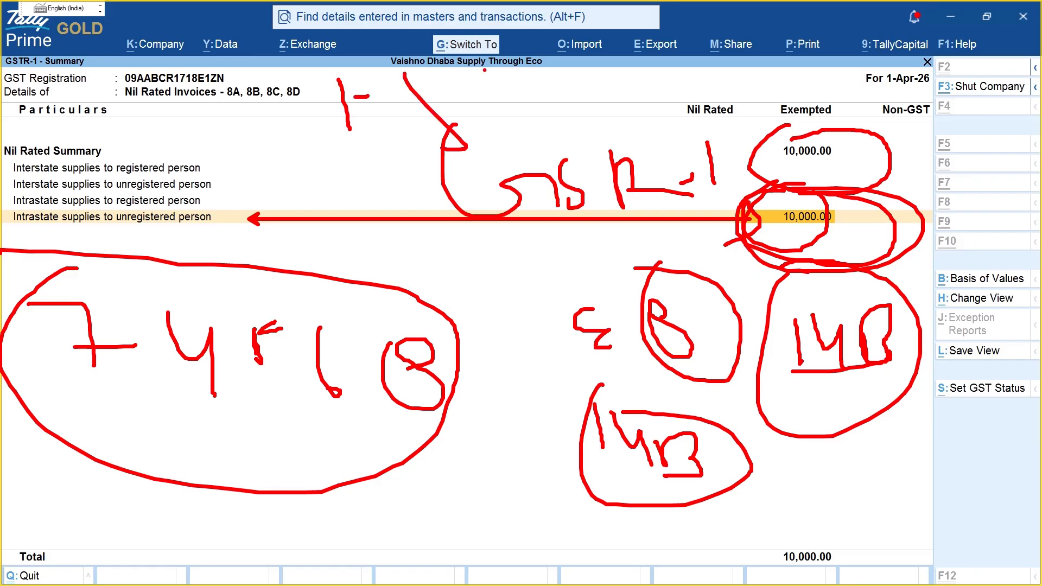
drag(484, 74, 493, 124)
drag(516, 78, 530, 117)
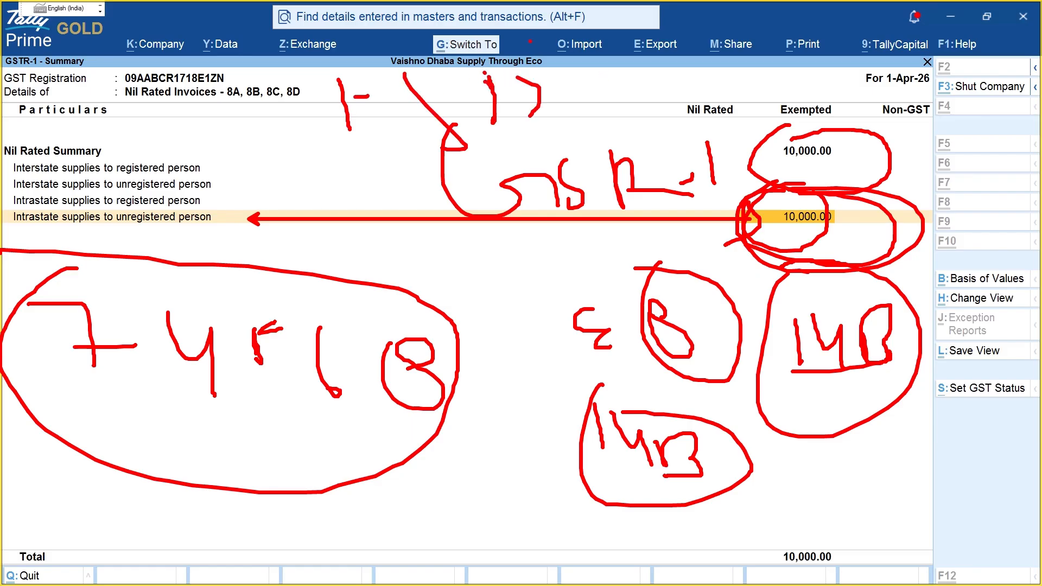
mouse_move(499, 40)
mouse_down()
mouse_move(280, 113)
mouse_move(575, 76)
mouse_move(437, 51)
mouse_up()
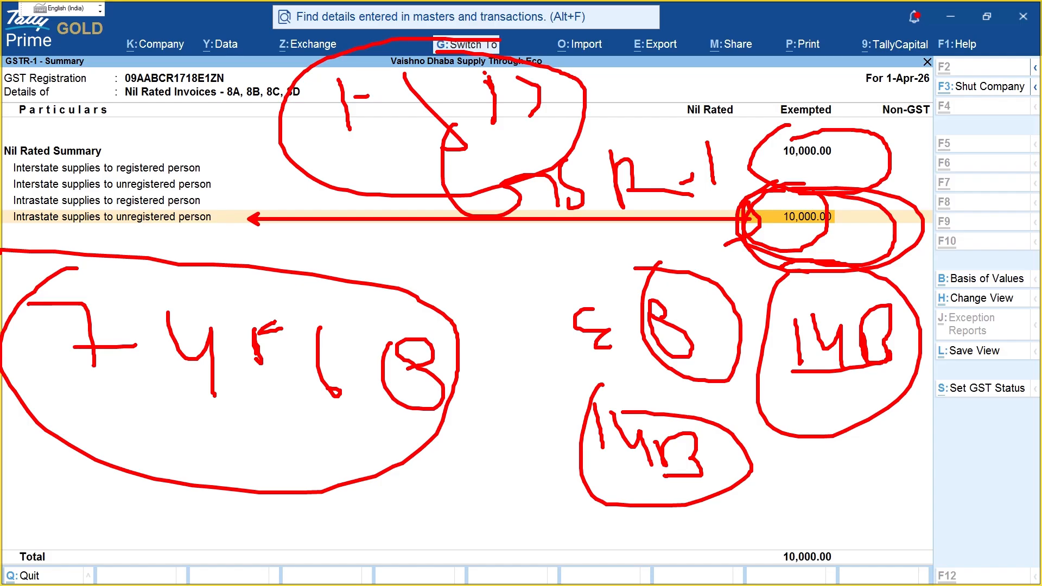
Step: Clear the notes, exit Nil Rated details and GSTR-1 to the Gateway, and switch to the PDF
key(Escape)
key(Escape)
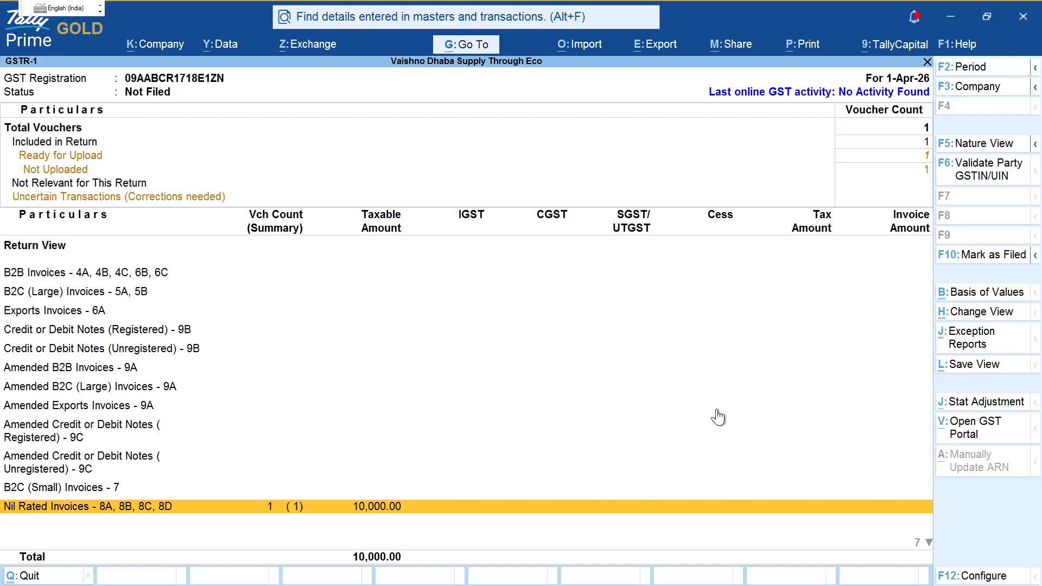
scroll(642, 489, down, 3)
scroll(517, 432, down, 5)
key(Escape)
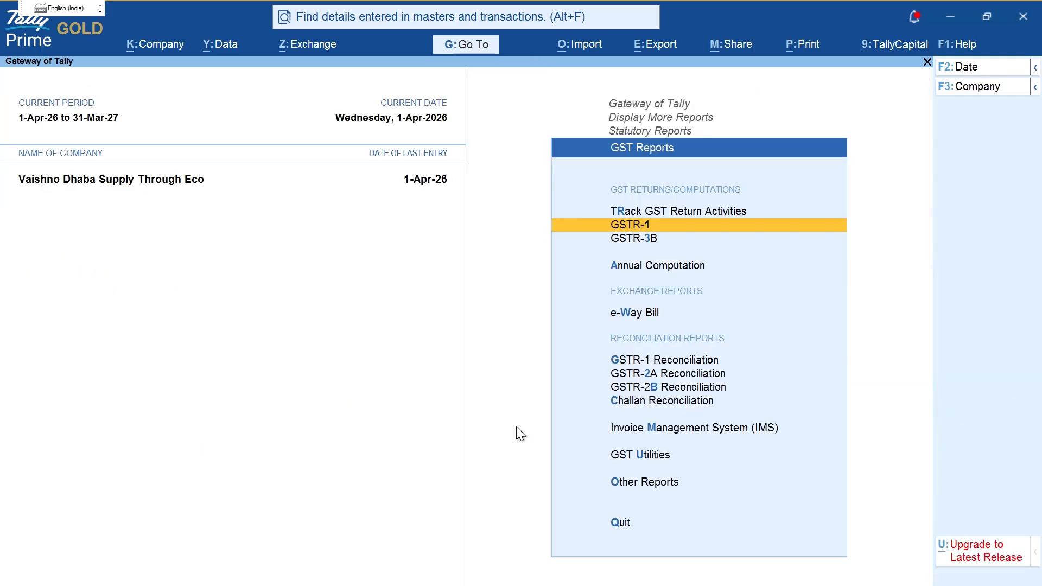
key(Escape)
key(Escape)
key(Escape)
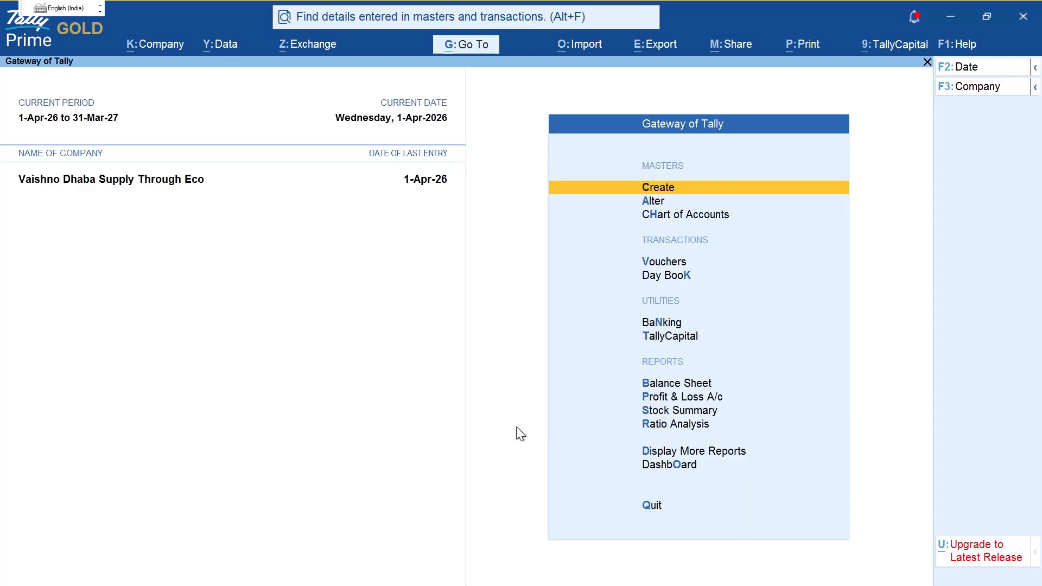
key(alt+Tab)
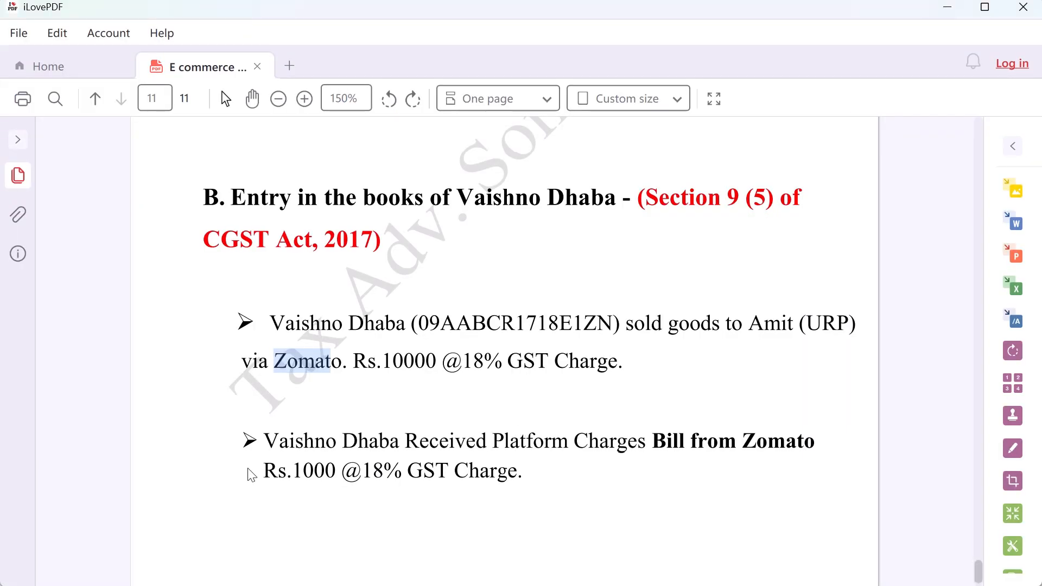
Step: Highlight the Zomato platform charges sentence and its Rs.1000 amount in the PDF
drag(274, 444, 691, 441)
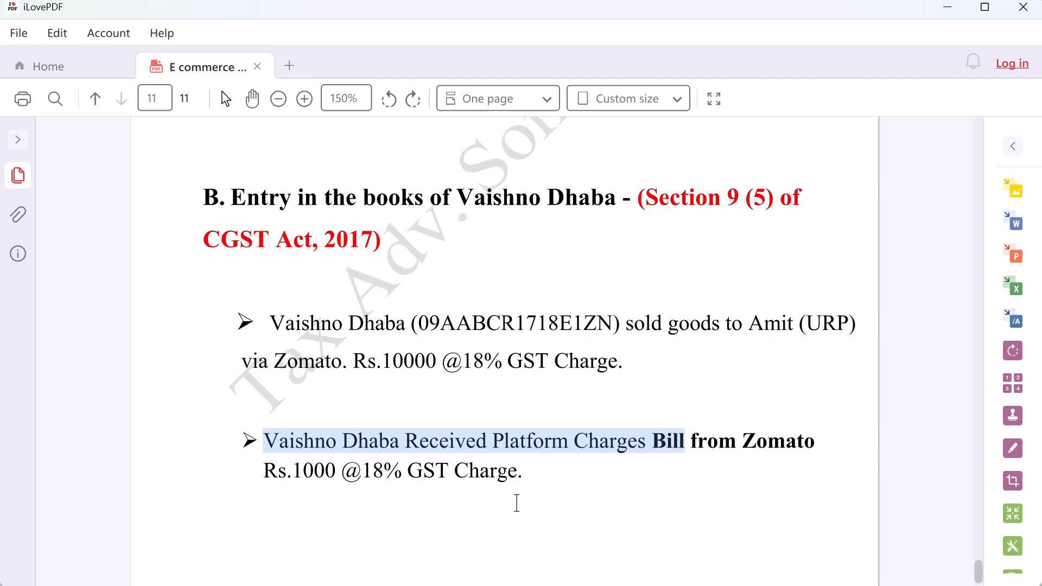
drag(297, 471, 337, 474)
key(alt+Tab)
key(Escape)
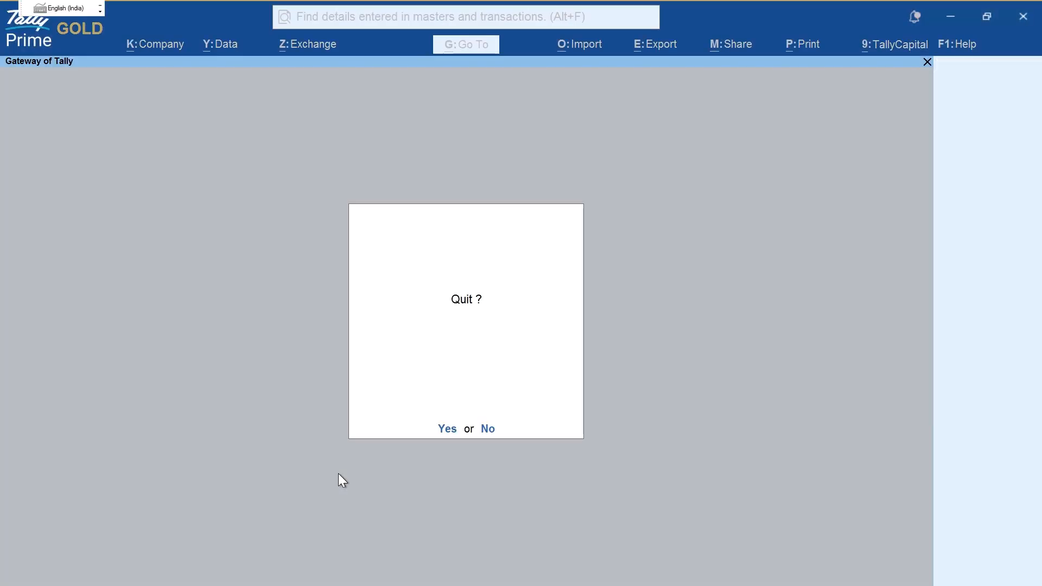
Step: Stay in TallyPrime, open a Purchase voucher and circle its header
key(Escape)
key(v)
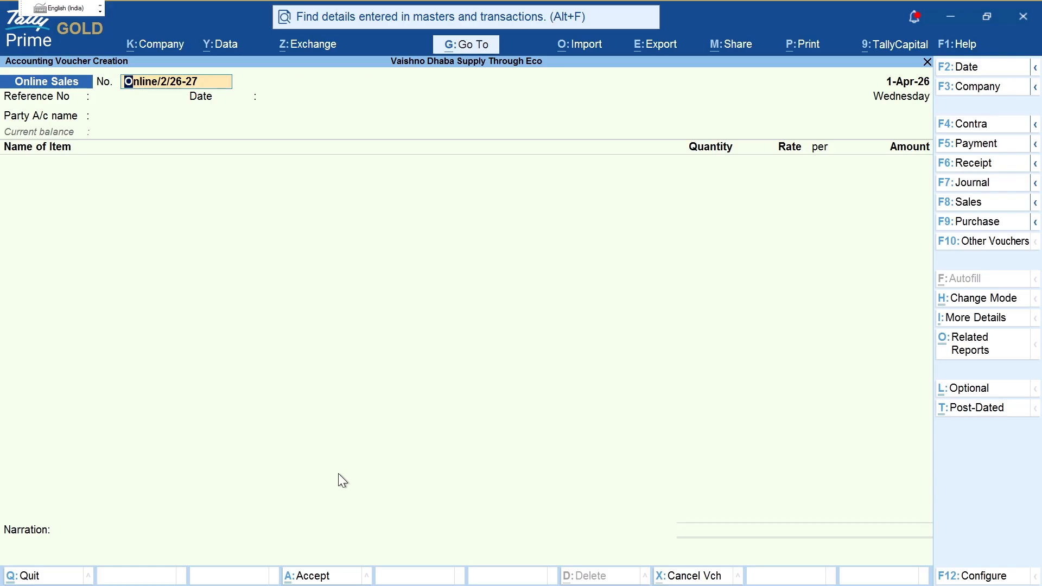
key(F9)
key(ctrl)
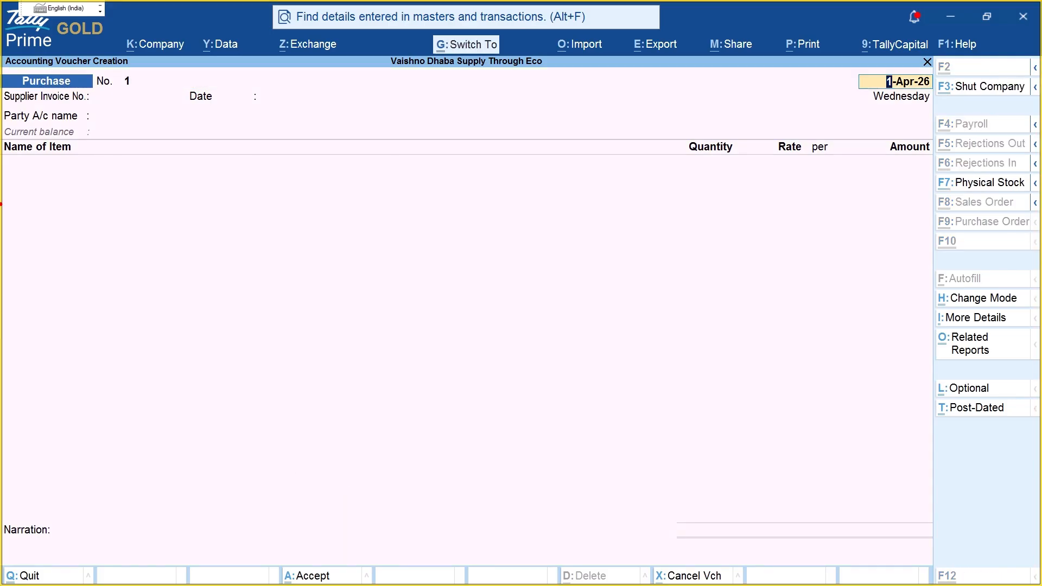
mouse_move(15, 65)
mouse_down()
mouse_move(65, 125)
mouse_move(53, 62)
mouse_up()
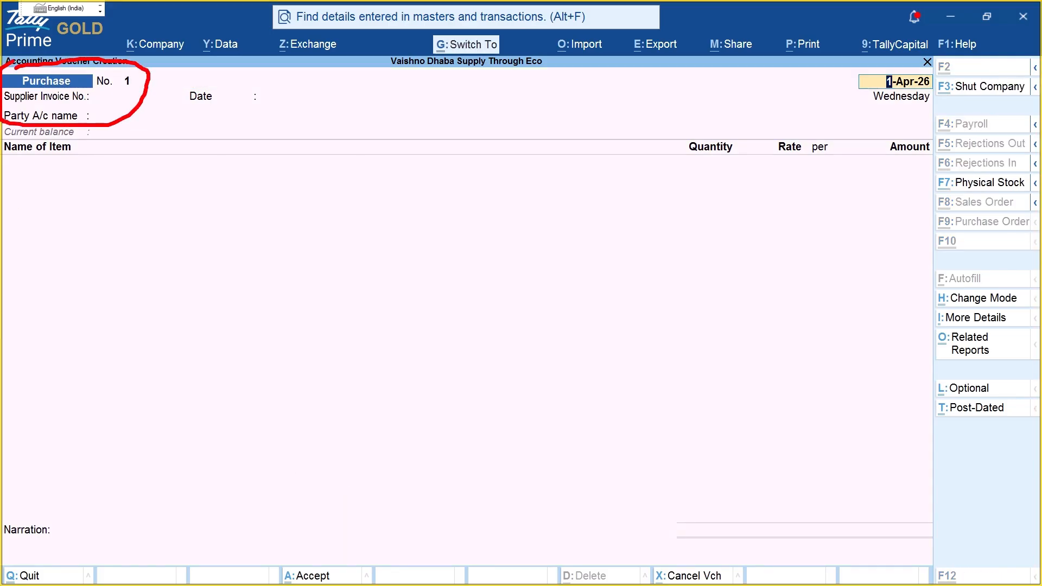
key(Escape)
Step: Keep date 1-Apr-26, enter supplier invoice number 1, and start a new party ledger
key(Return)
text(1)
key(Return)
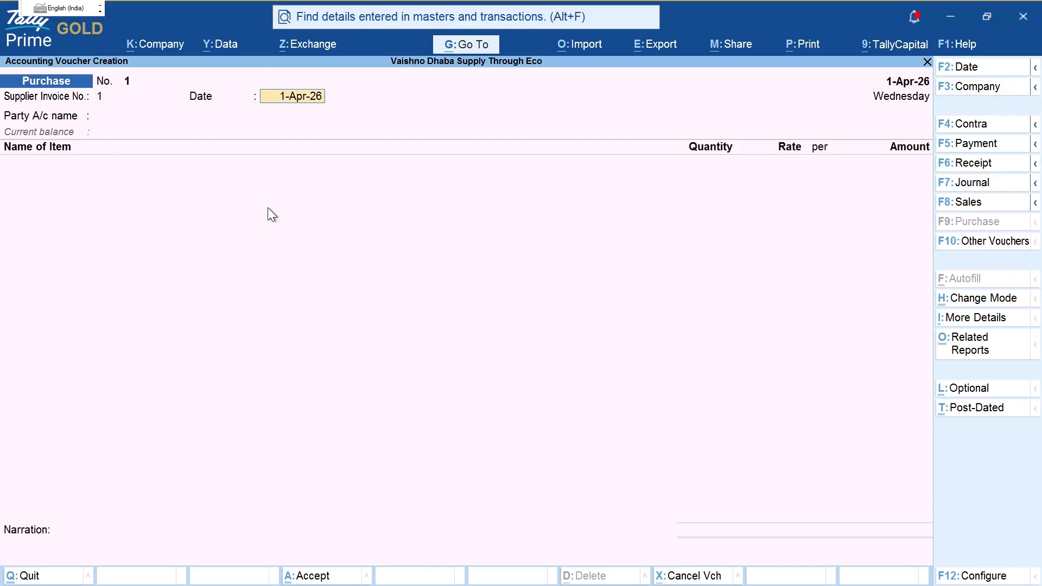
key(Return)
key(alt+c)
key(alt+Tab)
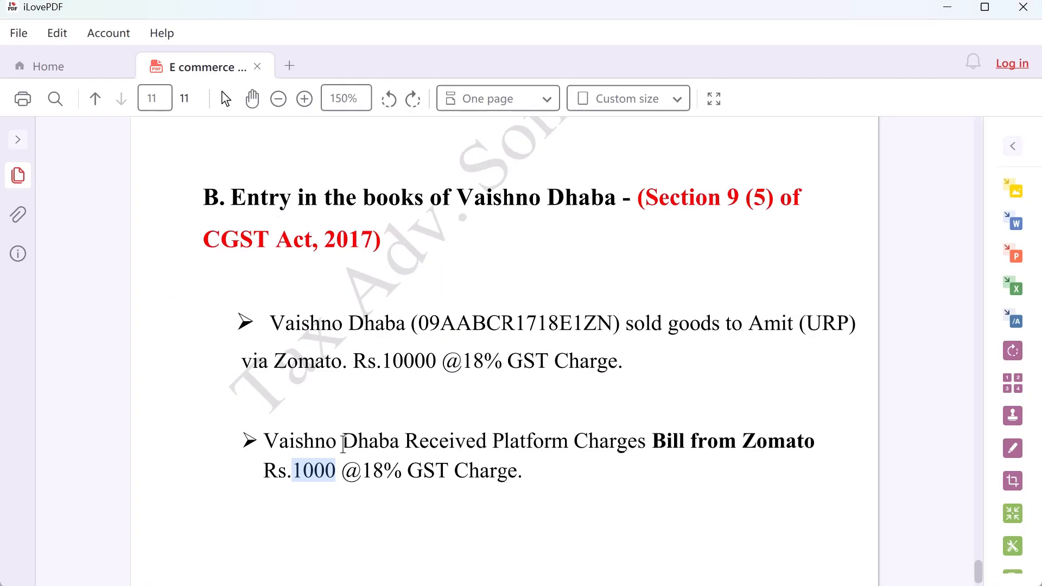
key(alt+Tab)
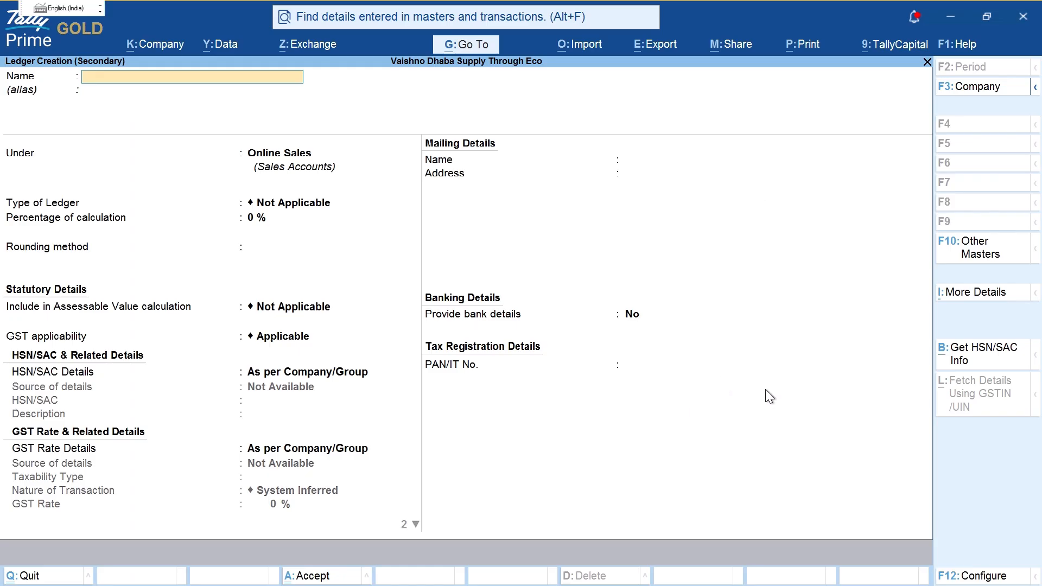
Step: Name the new ledger and place it under Sundry Creditors
text(A)
key(Return)
text(Su)
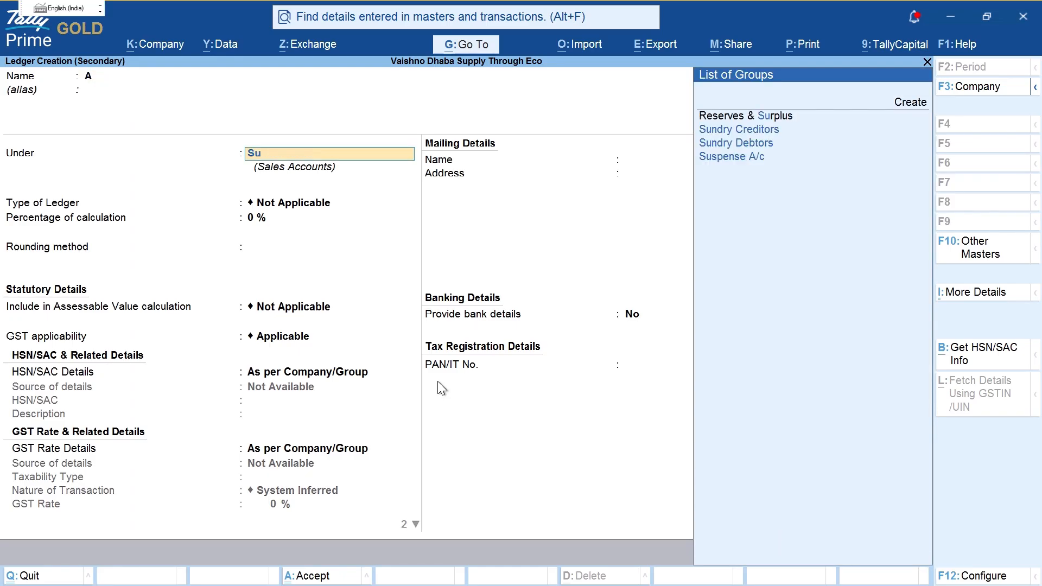
key(Down)
key(Down)
key(Up)
key(Return)
key(BackSpace)
key(BackSpace)
key(BackSpace)
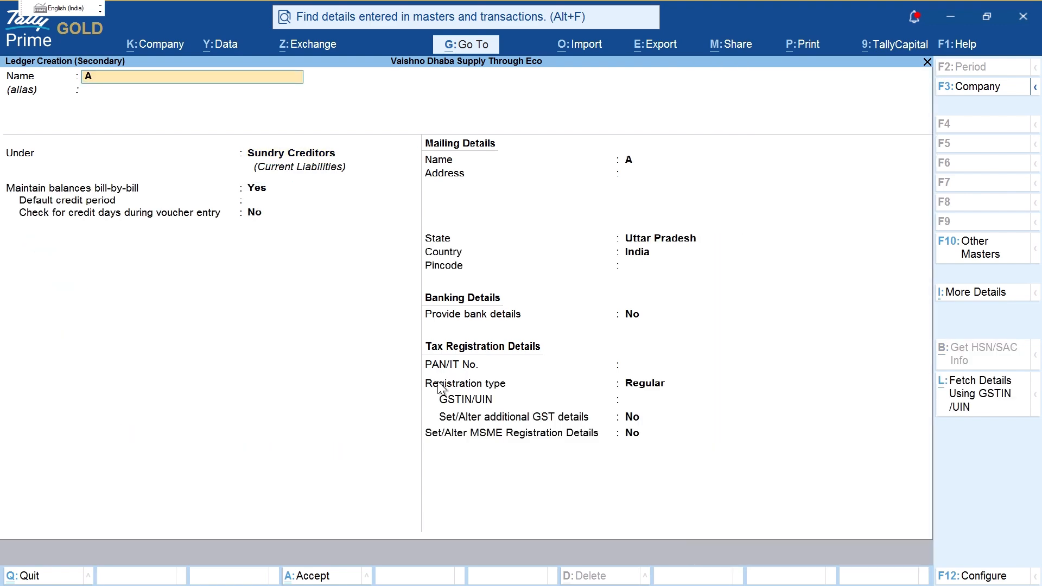
Step: Fetch Eternal Limited's name and Lucknow address from its GSTIN and accept them
click(968, 408)
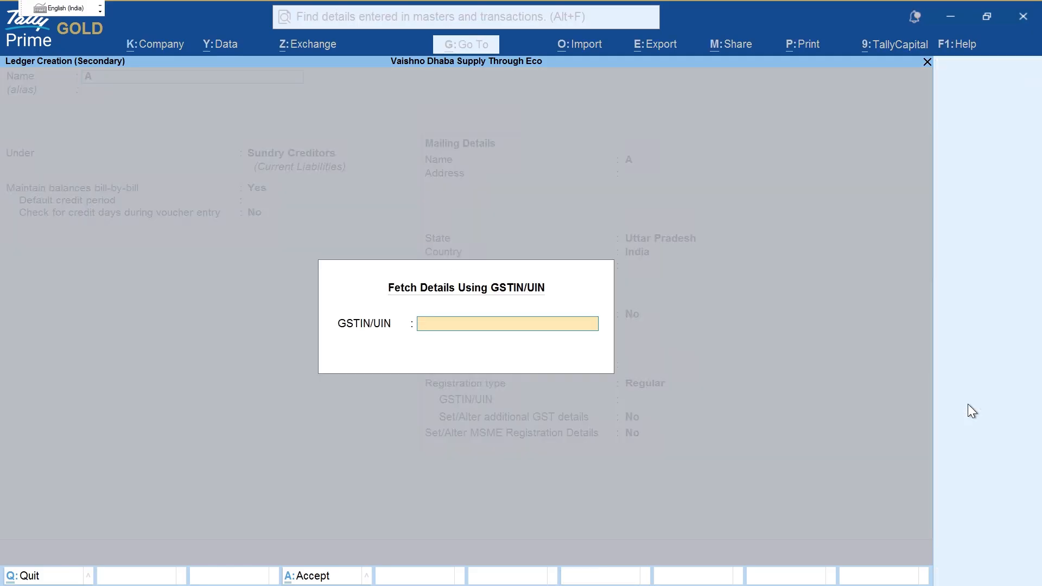
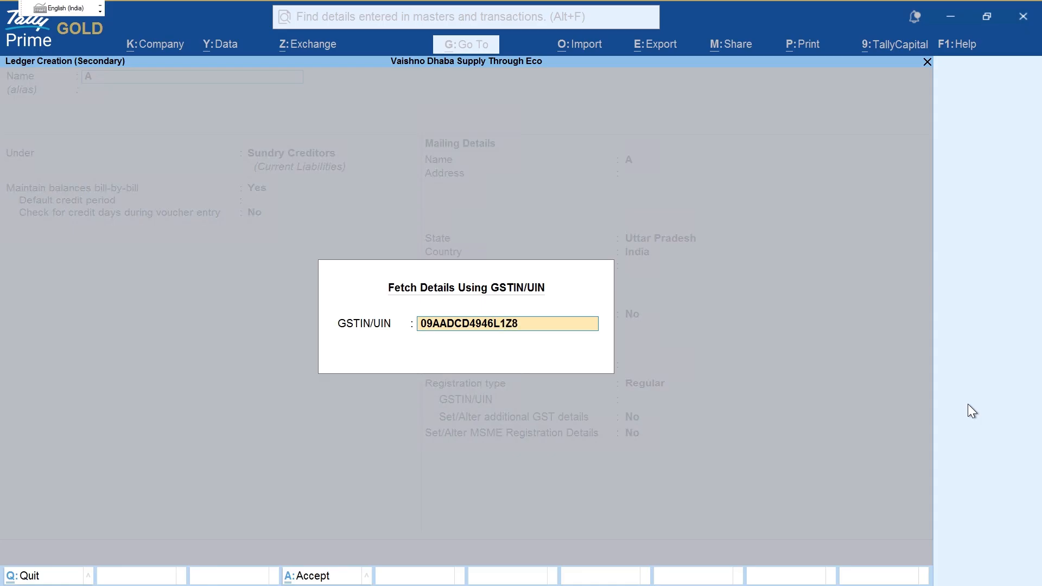
key(Return)
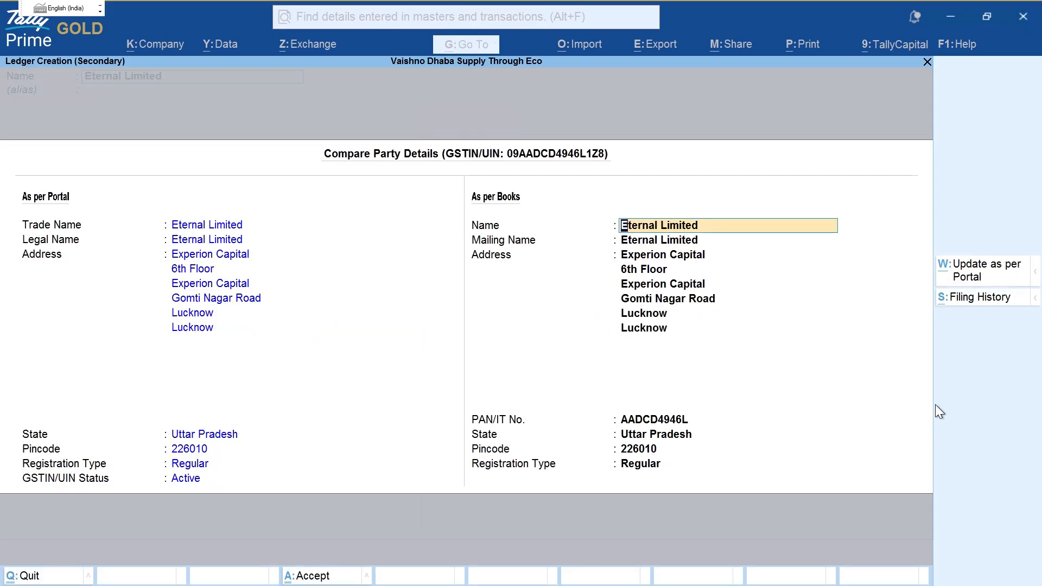
key(ctrl+2)
mouse_move(640, 192)
mouse_down()
mouse_move(770, 295)
mouse_move(748, 200)
mouse_up()
mouse_move(178, 193)
mouse_down()
mouse_move(115, 306)
mouse_move(178, 204)
mouse_up()
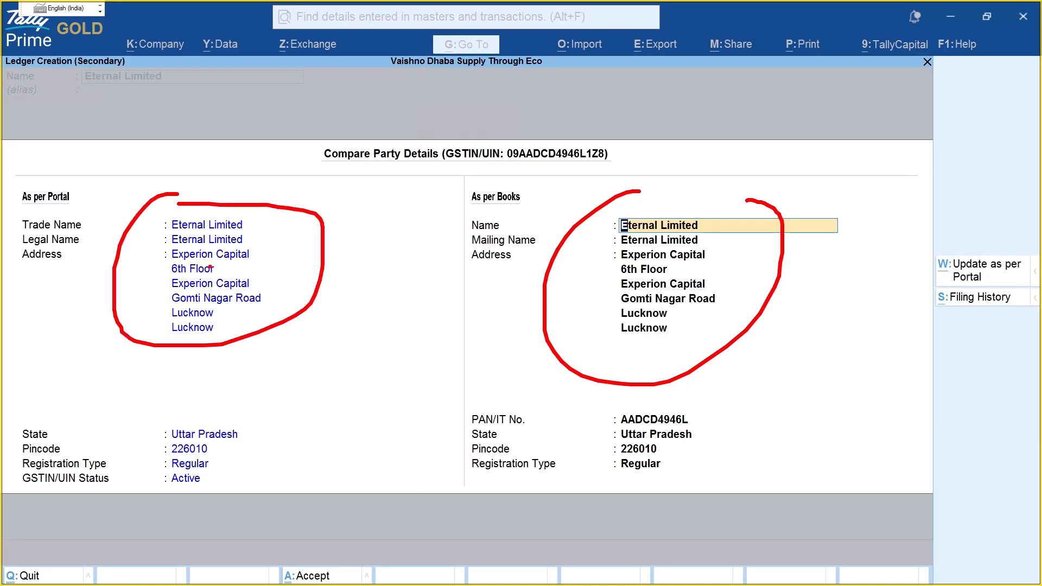
key(Escape)
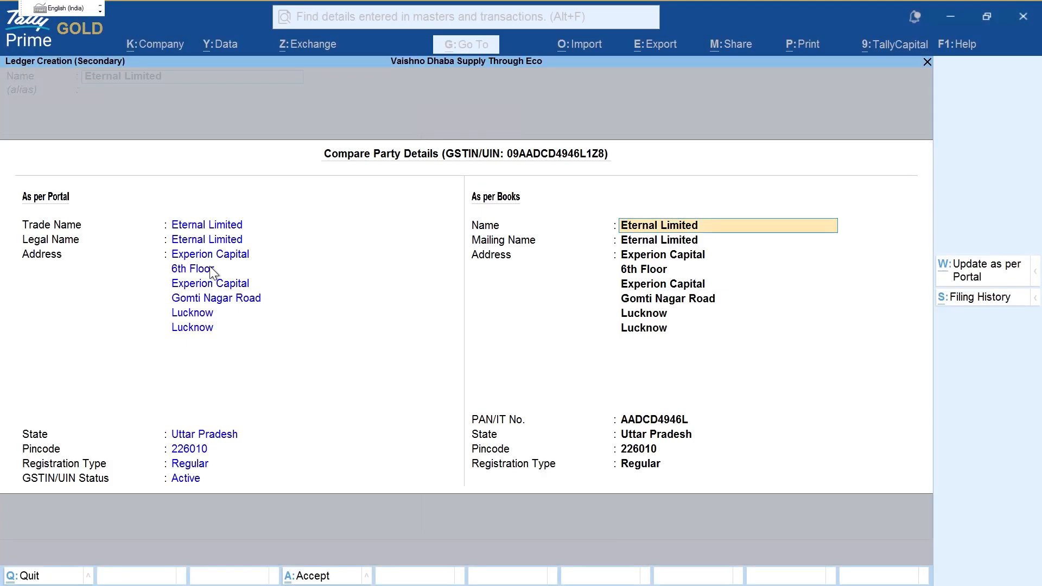
key(Escape)
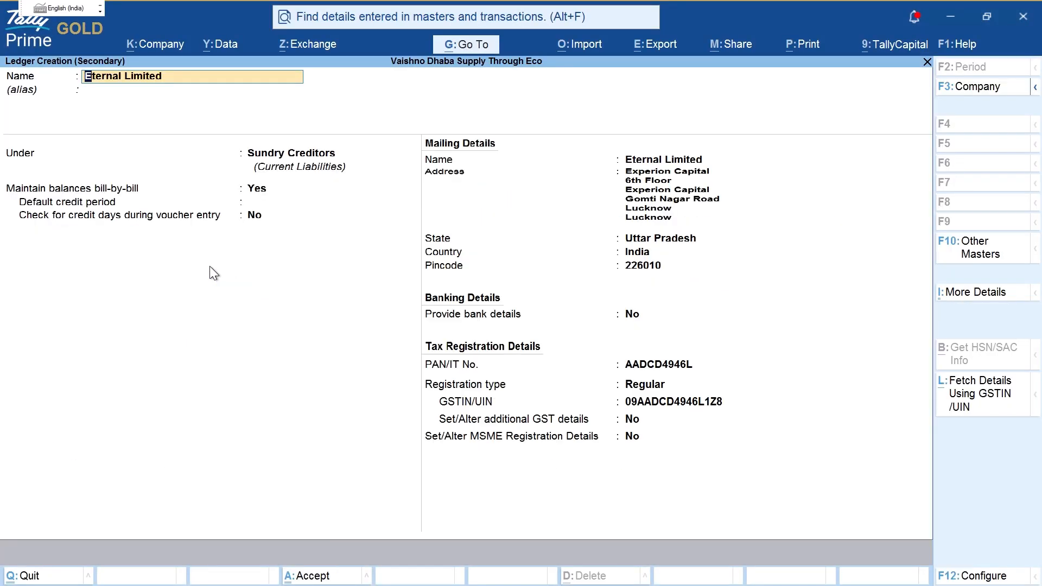
Step: Rename the ledger from Eternal Limited to Zomato's Limited
key(ctrl+2)
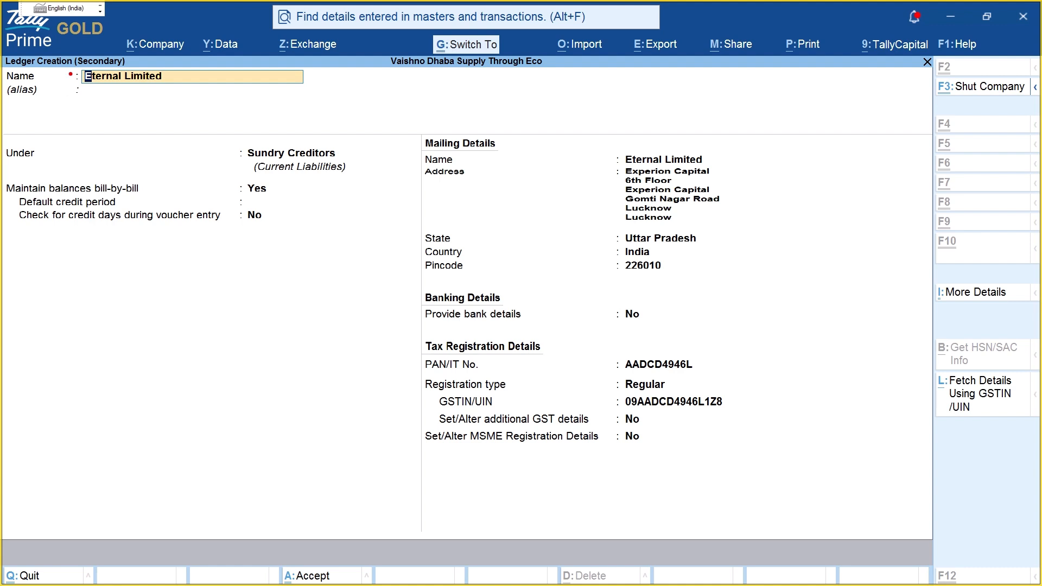
mouse_move(70, 74)
mouse_down()
mouse_move(228, 57)
mouse_move(93, 57)
mouse_up()
key(Escape)
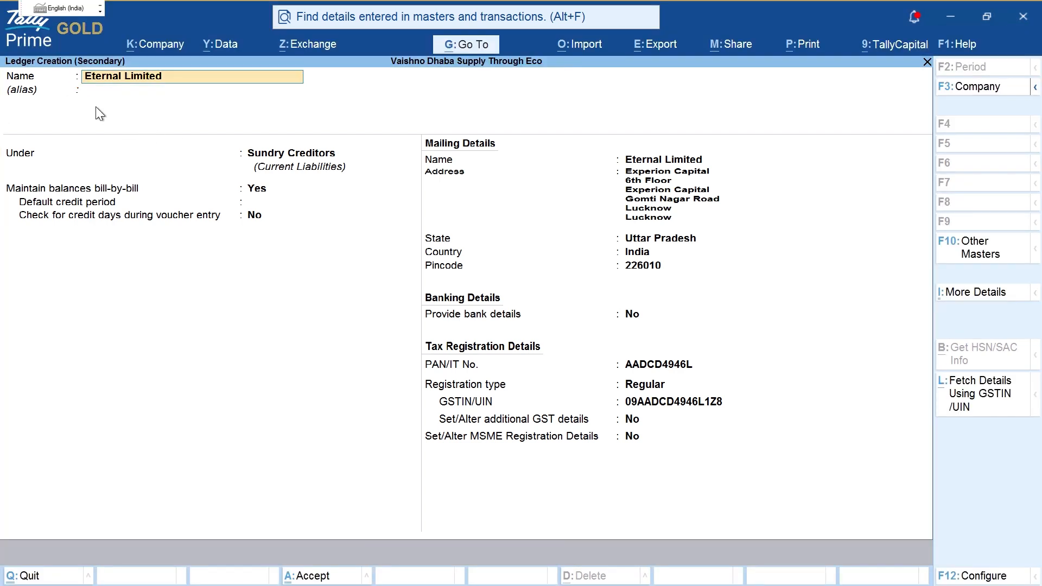
key(Delete)
key(Delete)
key(Delete)
key(Delete)
key(Delete)
key(Delete)
key(Delete)
text(Zomato's)
key(Return)
key(Return)
key(Return)
key(Return)
key(Return)
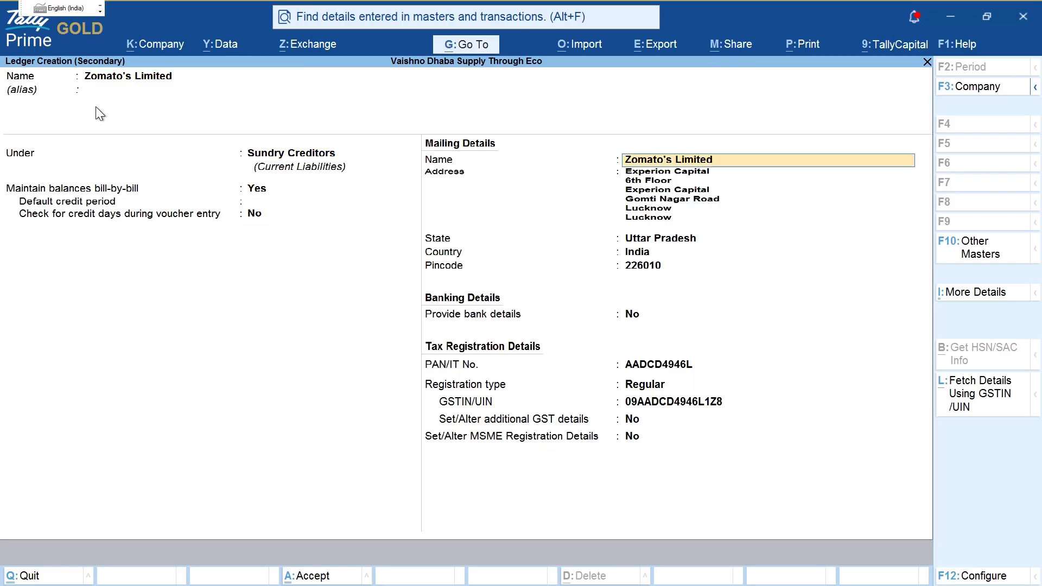
Step: Set the GST registration type to Regular and save the ledger
key(Return)
key(Return)
key(Return)
key(Return)
key(Return)
key(Return)
key(Return)
key(Return)
key(Return)
key(Return)
key(Return)
key(Return)
key(Return)
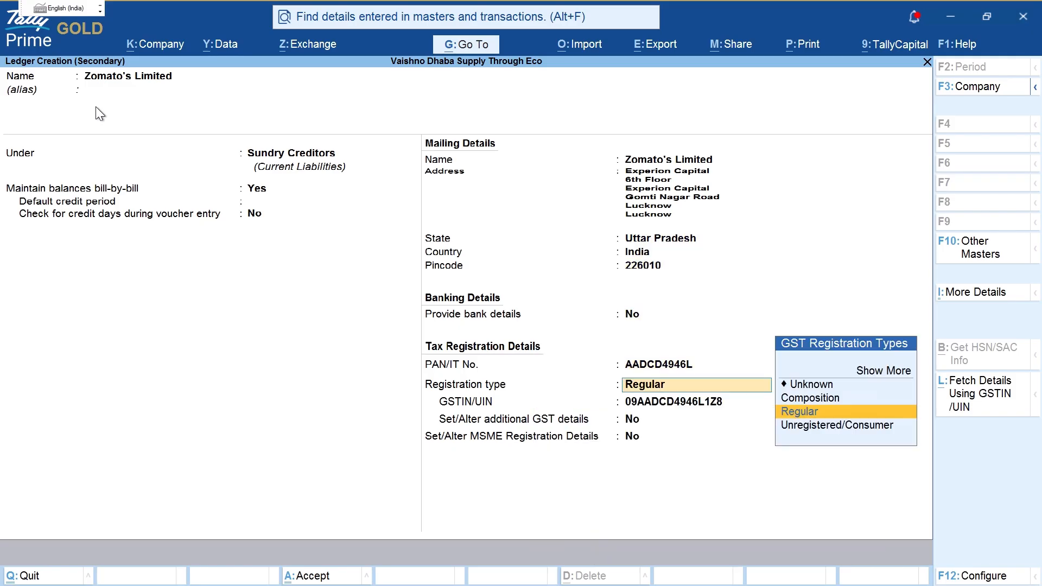
key(Down)
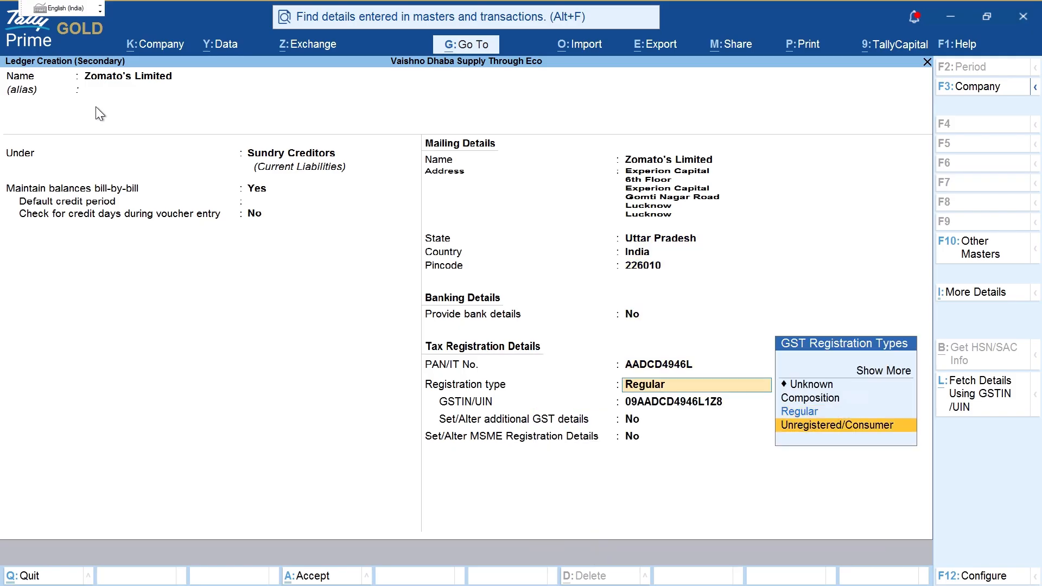
key(Up)
key(Up)
key(Up)
key(Up)
key(Return)
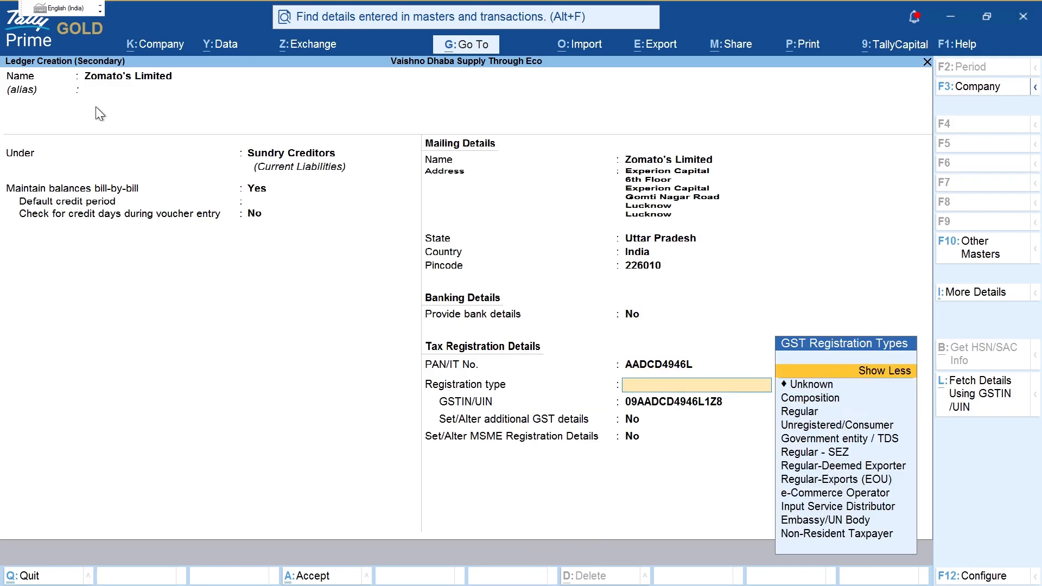
key(Down)
key(Down)
key(Down)
key(Down)
key(Down)
key(Down)
key(Down)
key(Down)
key(Down)
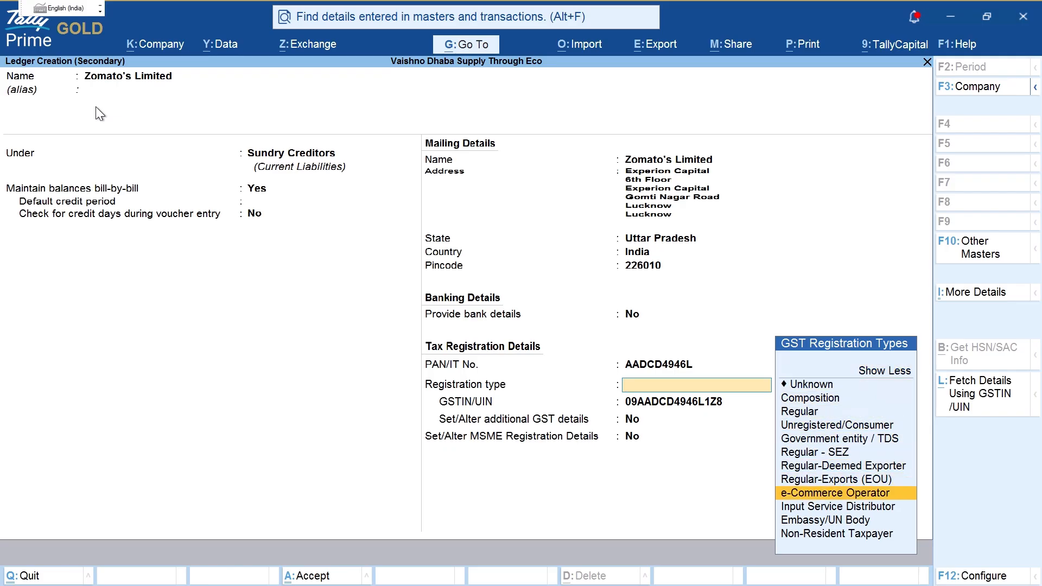
key(Return)
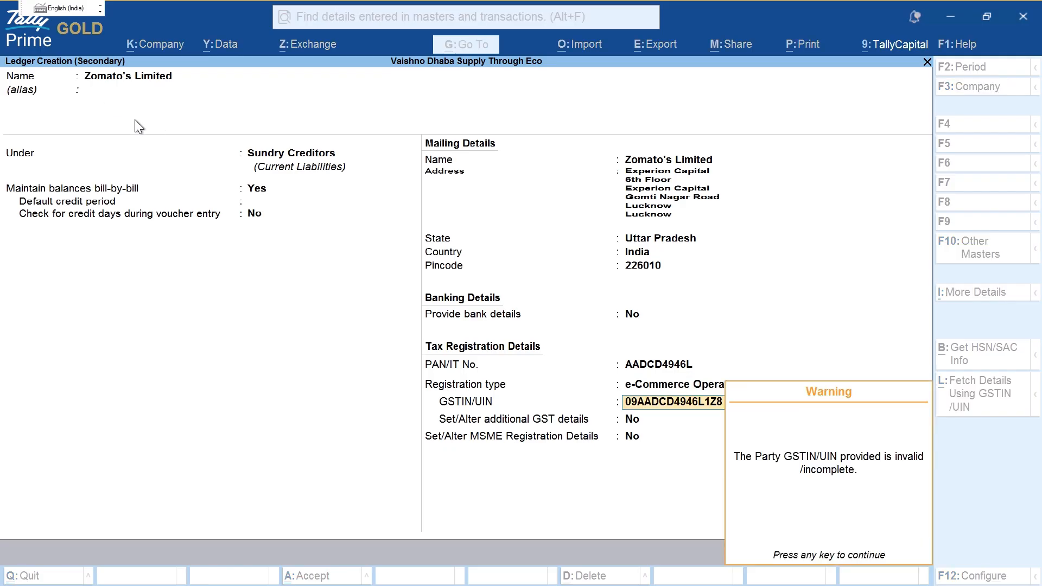
key(Up)
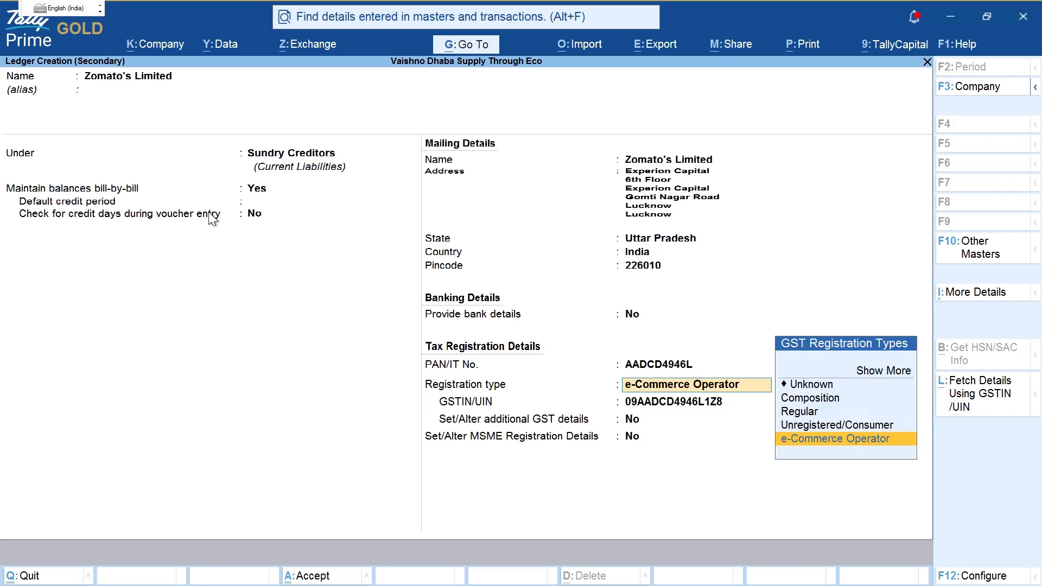
key(Up)
key(Up)
key(Up)
key(Up)
key(Up)
key(Down)
key(Down)
key(Down)
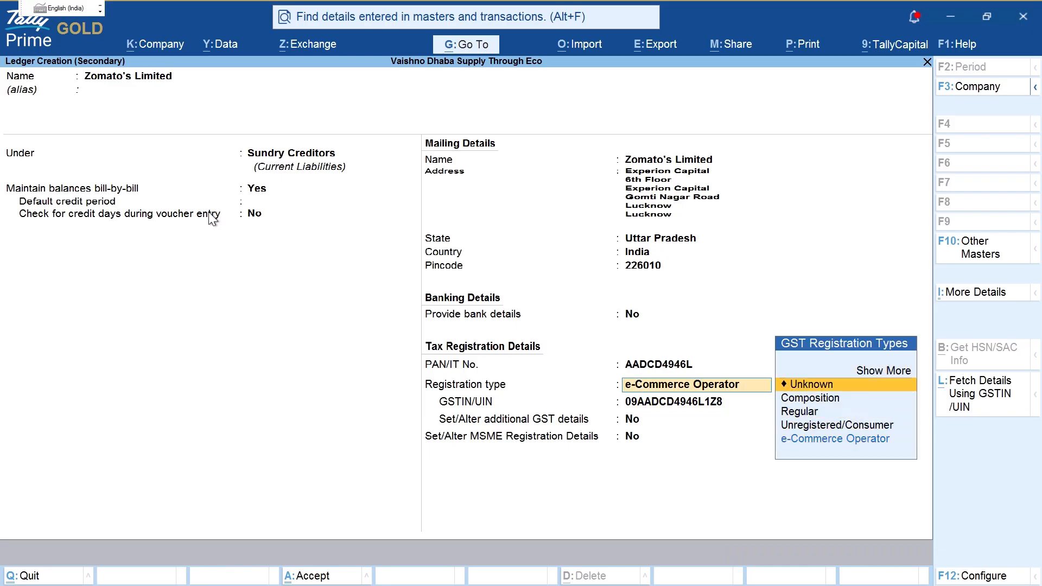
key(Return)
key(Return)
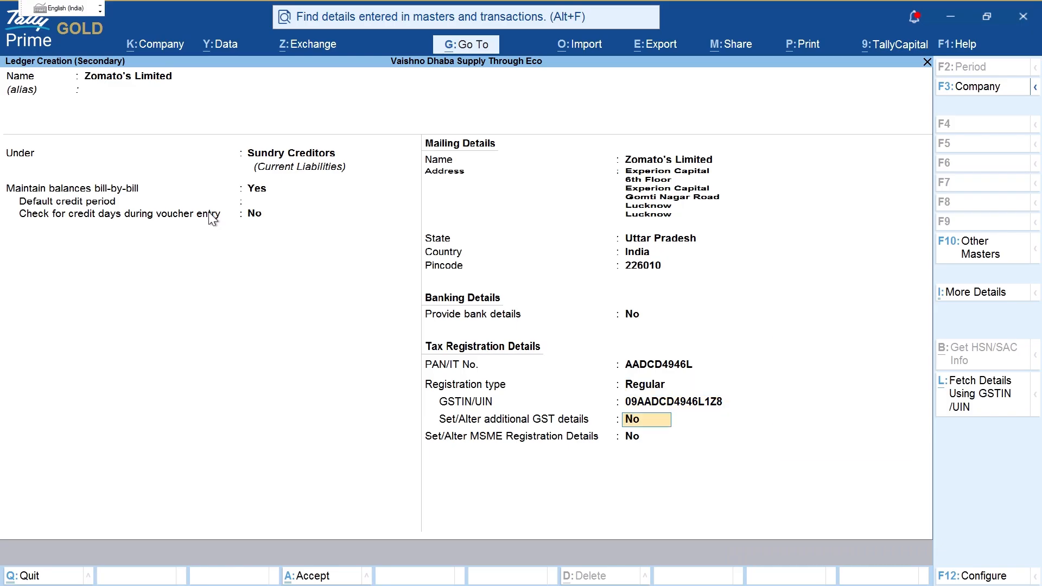
key(ctrl)
key(ctrl+a)
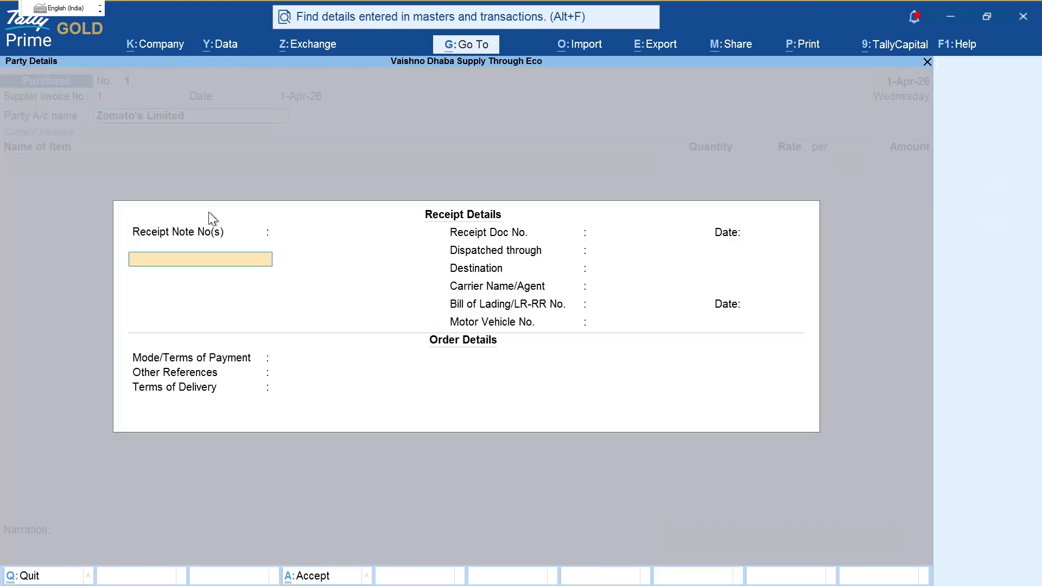
Step: Accept the receipt and party details for Zomato's Limited
key(Escape)
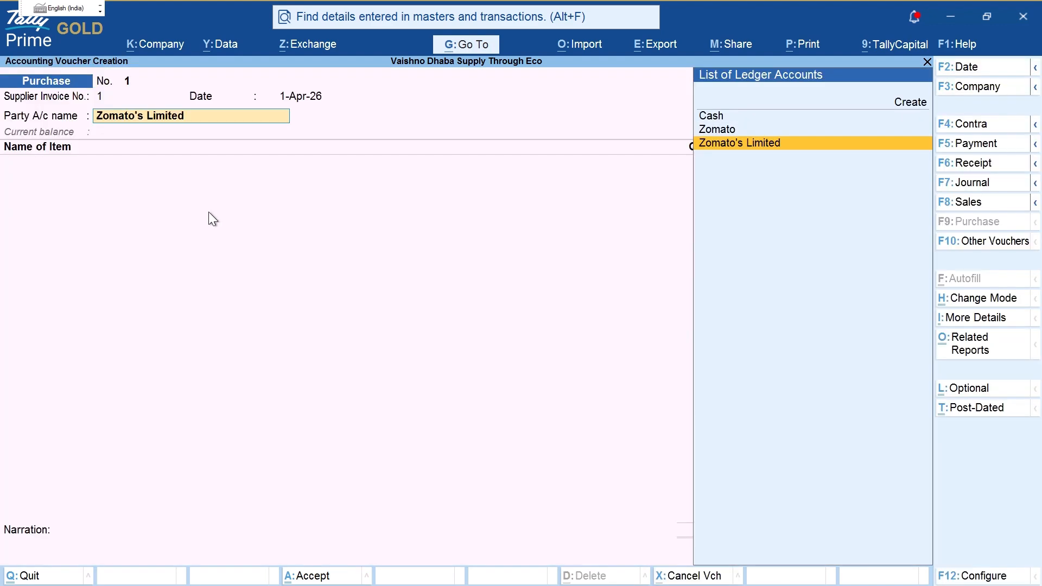
key(BackSpace)
key(Return)
key(ctrl+Return)
key(Return)
key(Return)
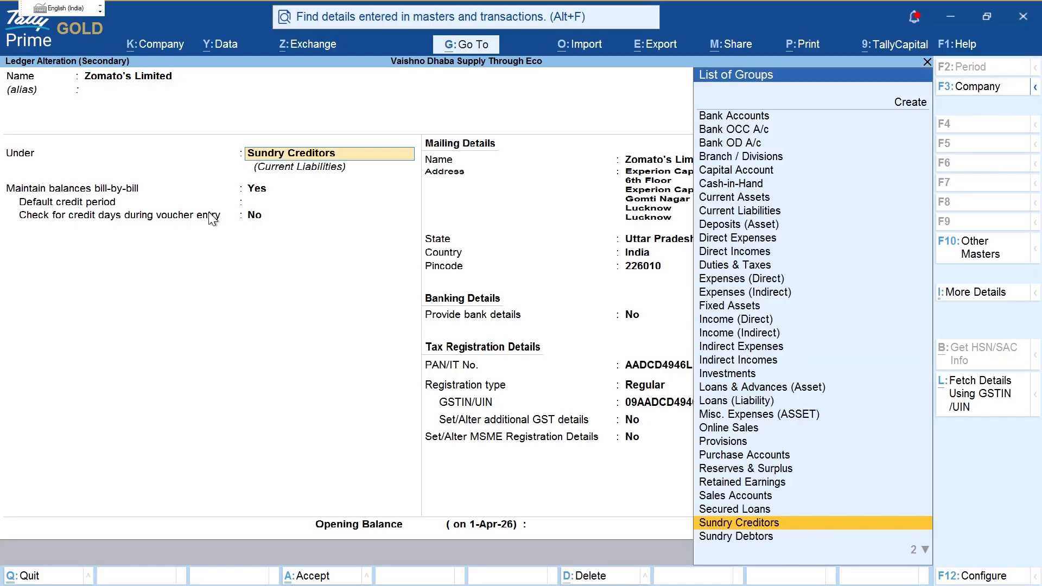
key(ctrl+a)
key(Return)
key(Return)
key(ctrl+a)
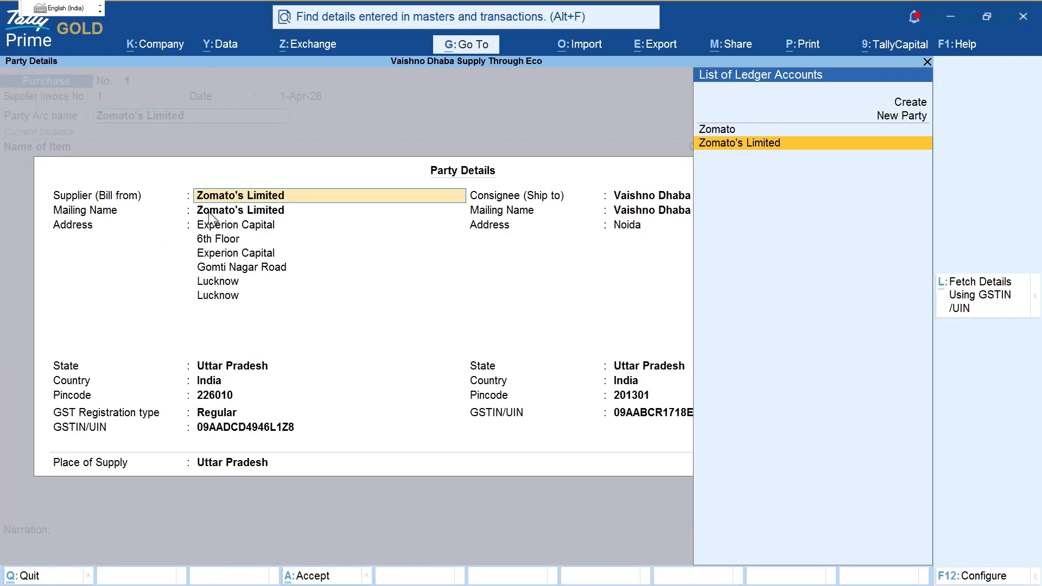
key(ctrl+a)
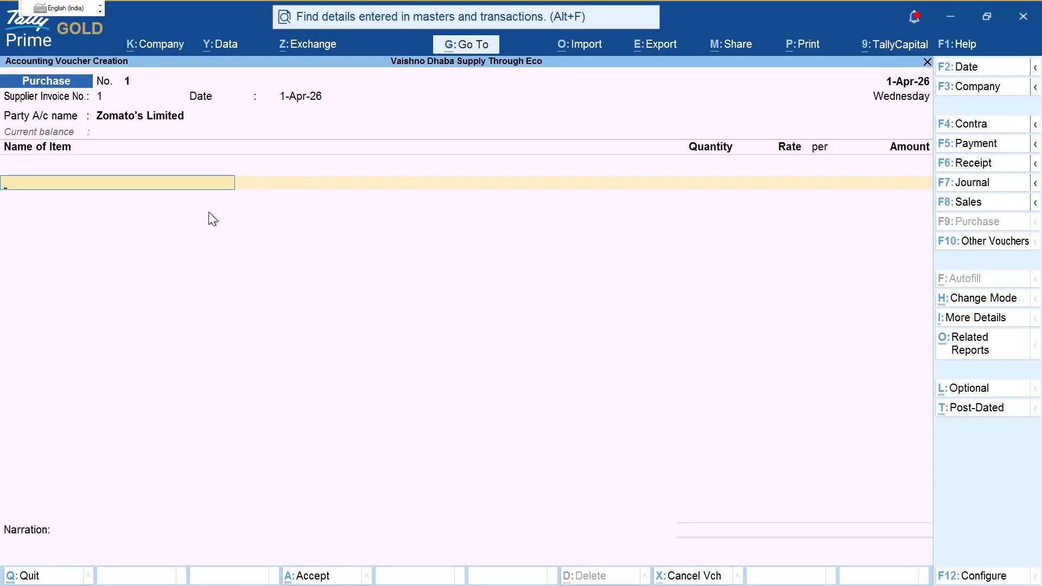
Step: Switch the voucher to Accounting Invoice mode and check the Zomato bill in the PDF
key(ctrl+h)
key(Down)
key(Return)
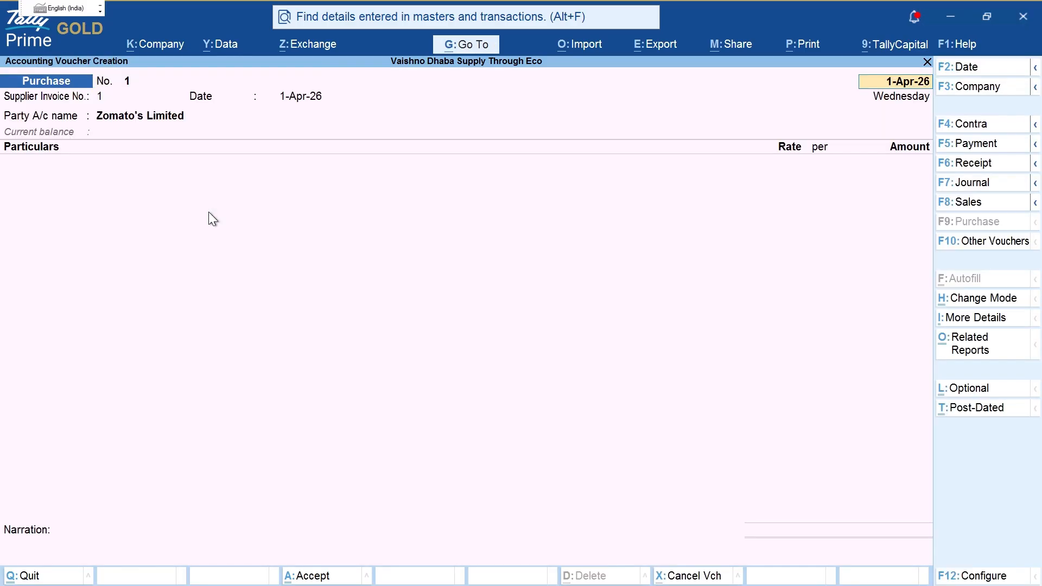
key(Return)
key(Return)
key(Return)
key(ctrl+a)
key(ctrl+a)
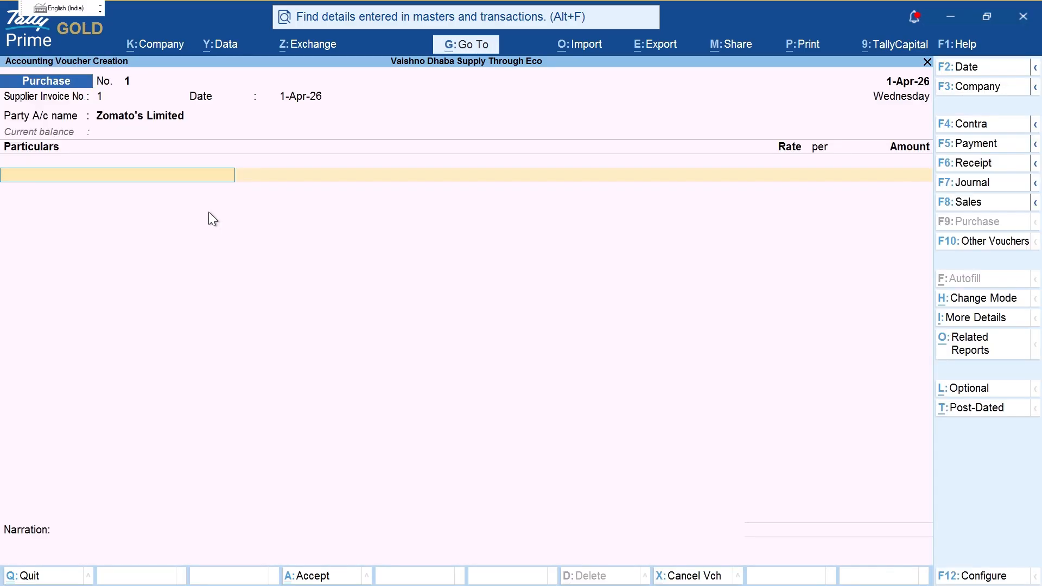
key(alt+Tab)
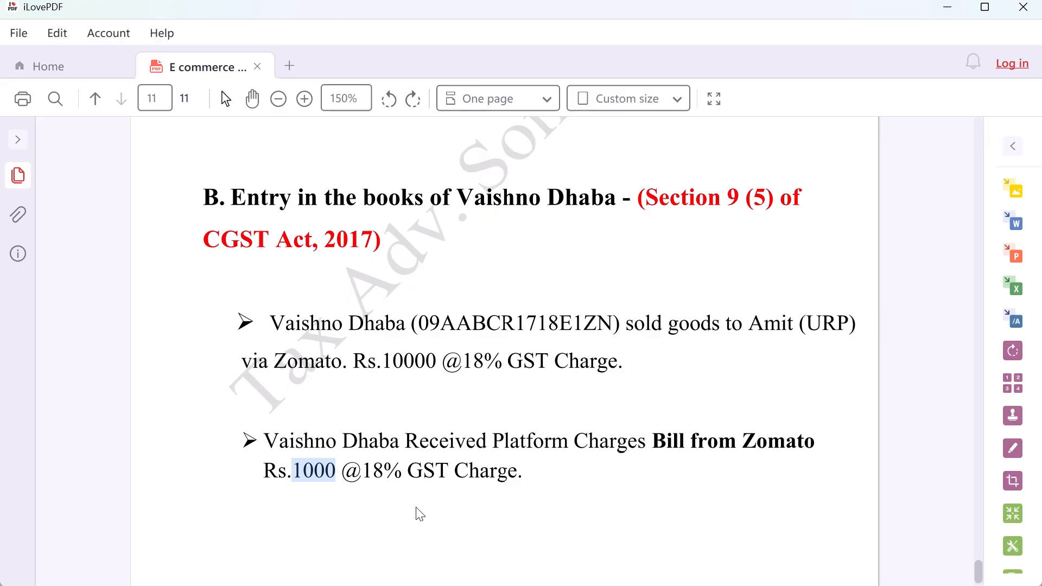
key(alt+Tab)
Step: Create a Platform Exp ledger under Direct Expenses
key(alt+c)
text(Palle)
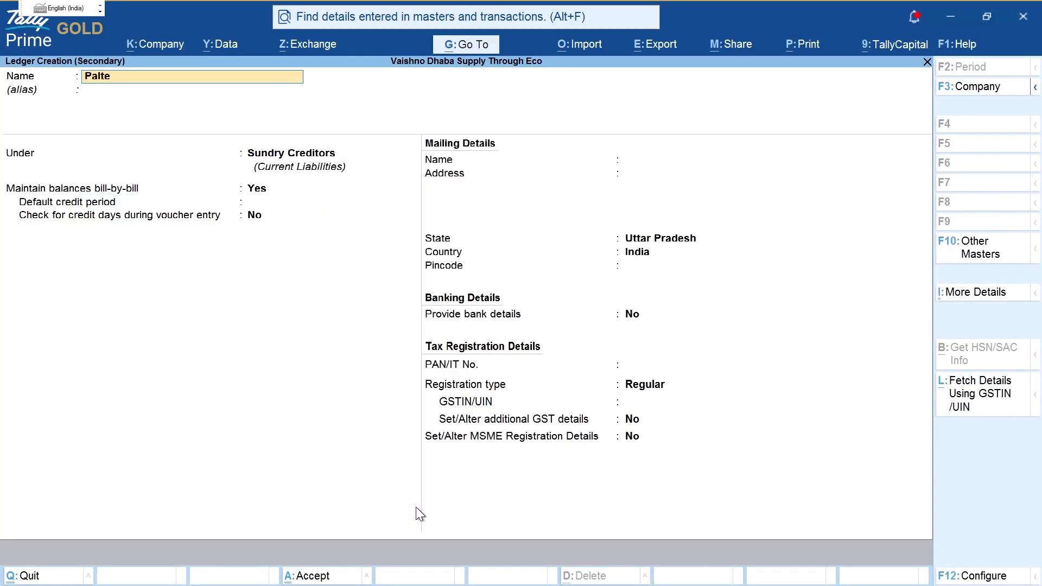
key(BackSpace)
key(BackSpace)
key(BackSpace)
key(BackSpace)
text(latform Exp)
key(Return)
text(Di)
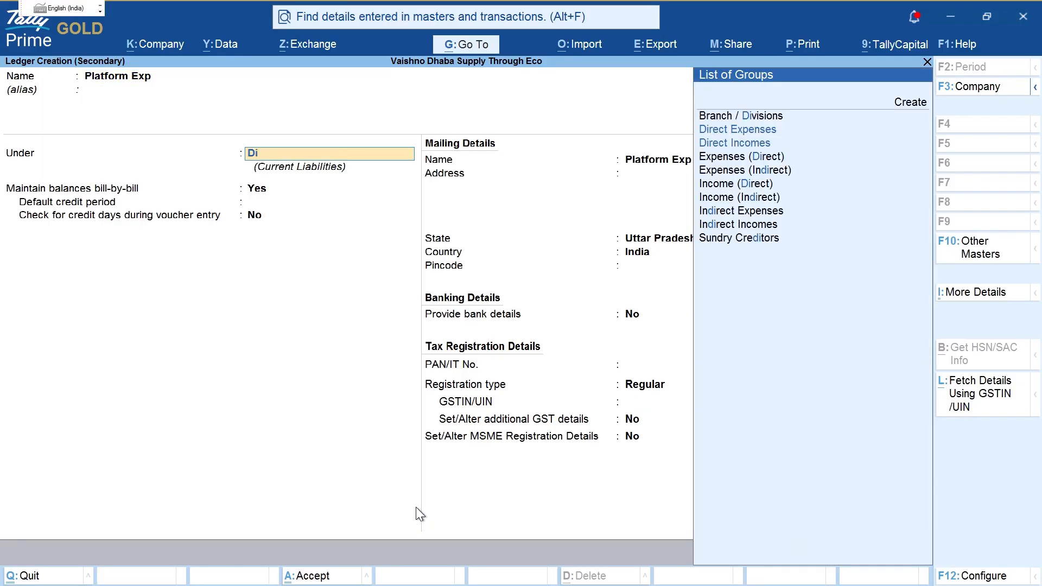
key(ctrl)
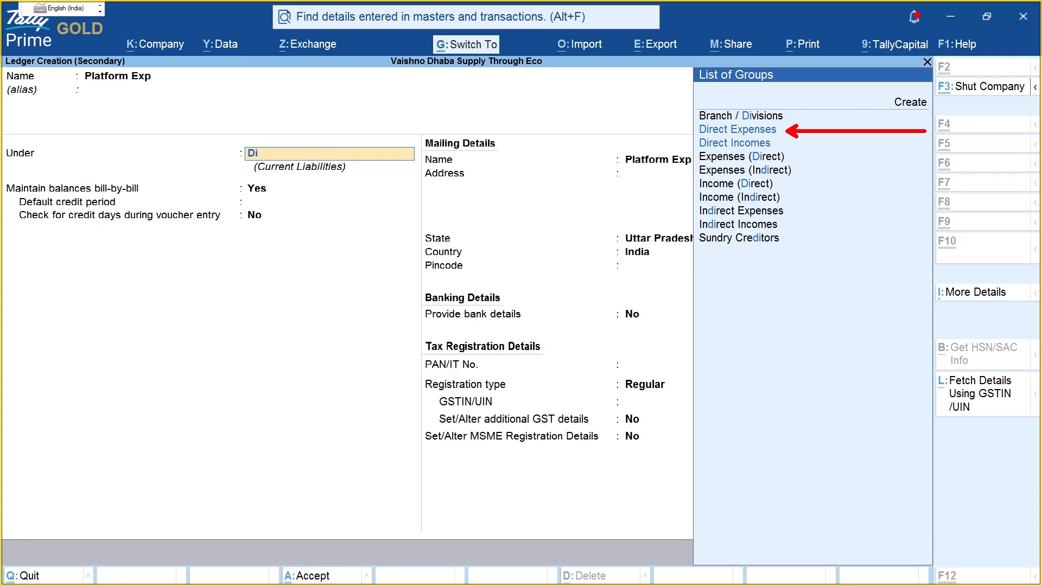
click(924, 130)
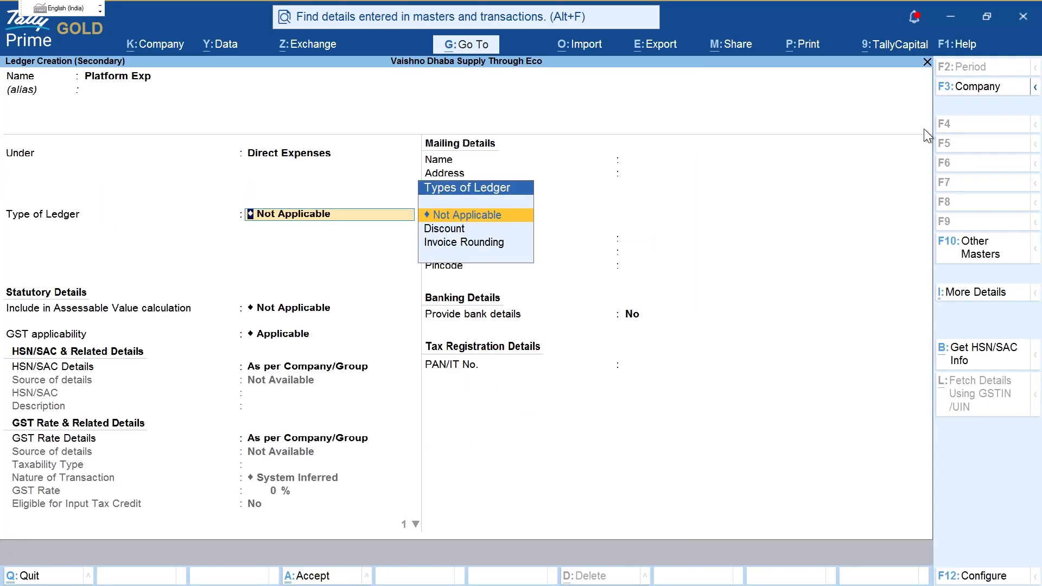
Step: Give the ledger HSN/SAC code 4578 and mark it Taxable
key(Return)
key(Return)
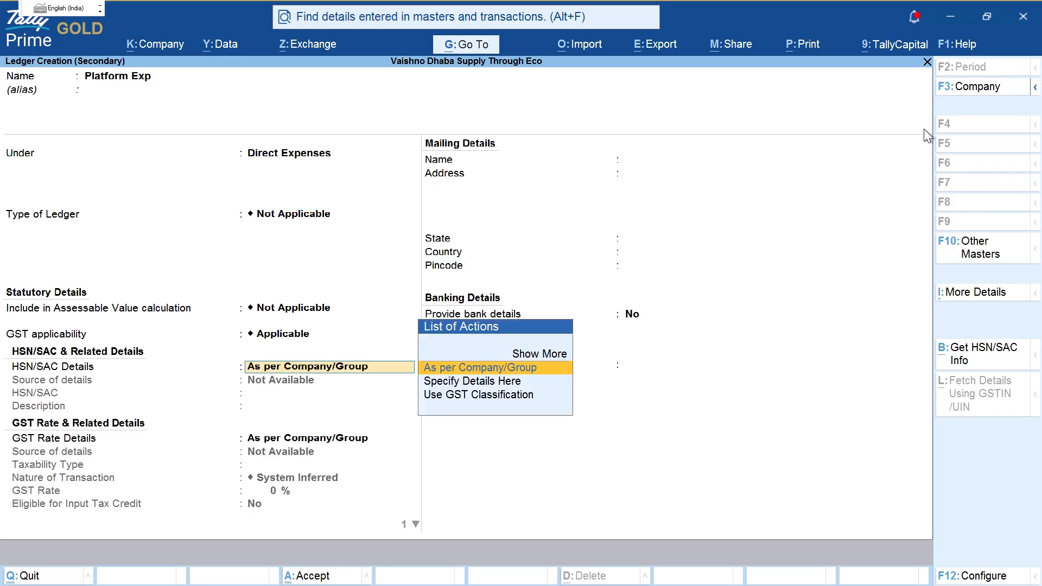
key(Down)
key(Return)
text(4578)
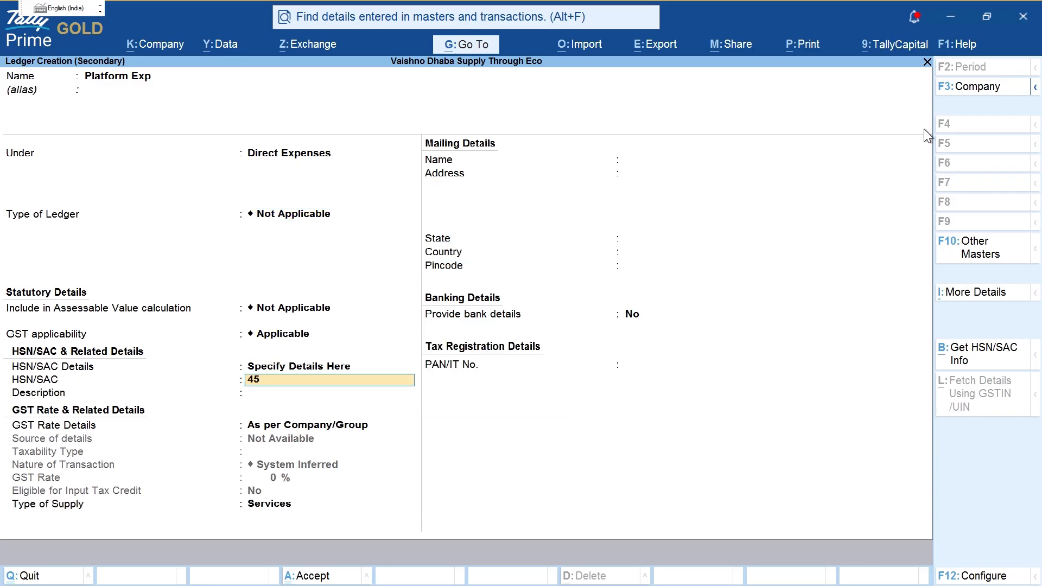
key(Return)
key(Return)
key(Down)
key(Return)
Step: Set Local Purchase - Taxable at 18% on Services, keep ITC eligible, and save the ledger
key(Return)
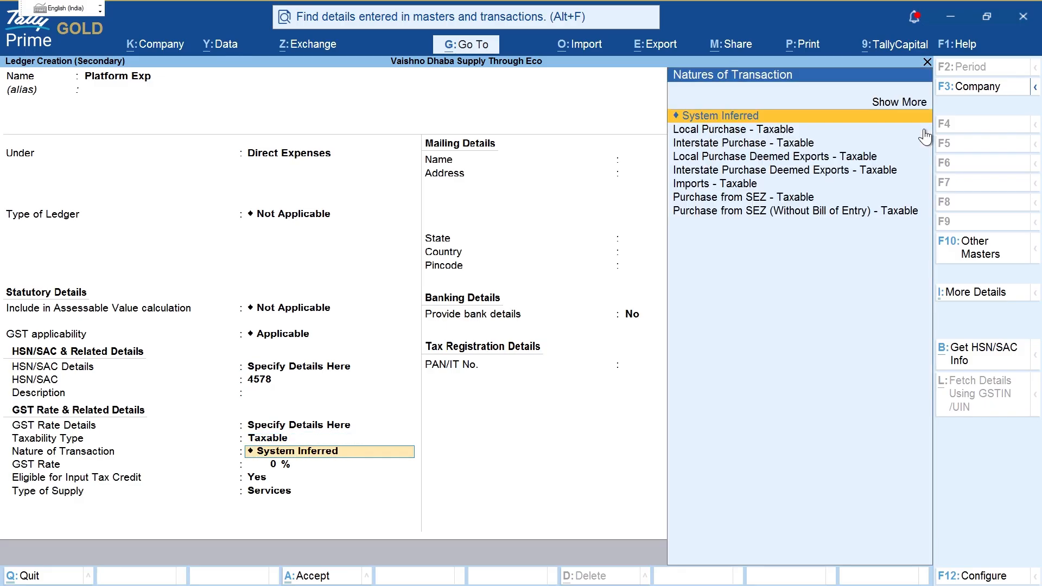
click(924, 130)
text(18)
key(Return)
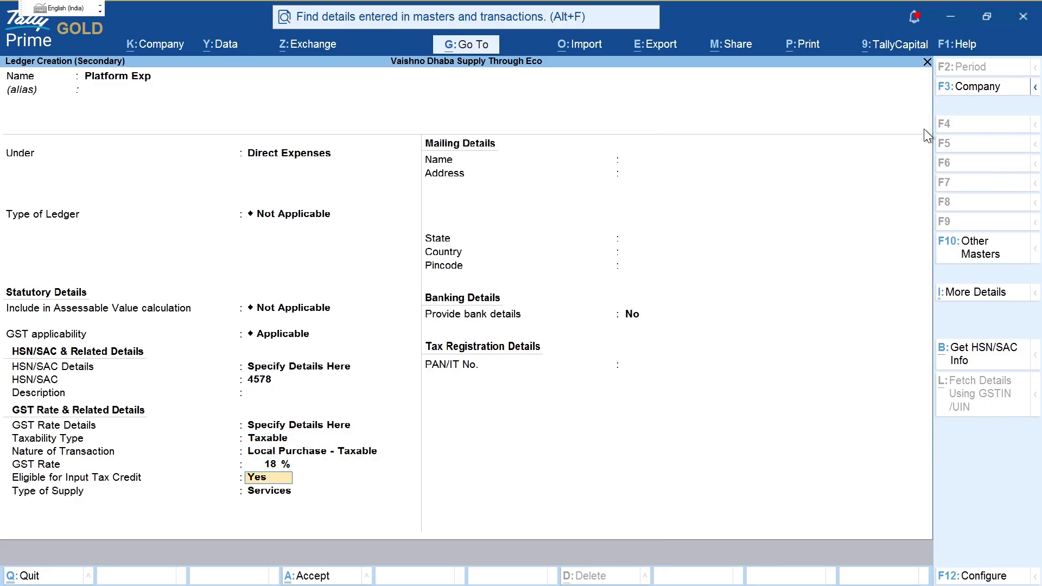
key(alt+Tab)
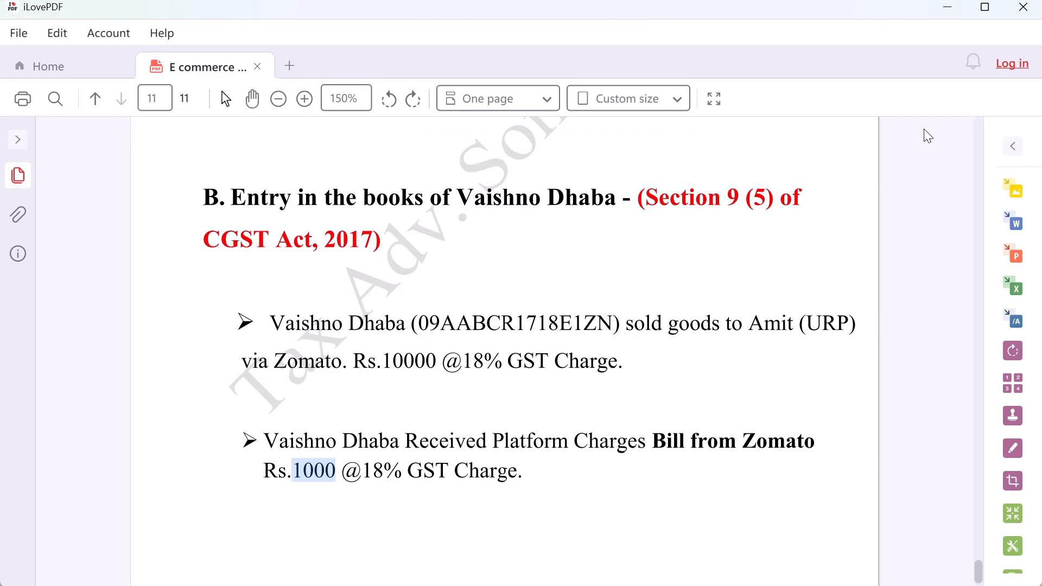
key(alt+Tab)
key(Return)
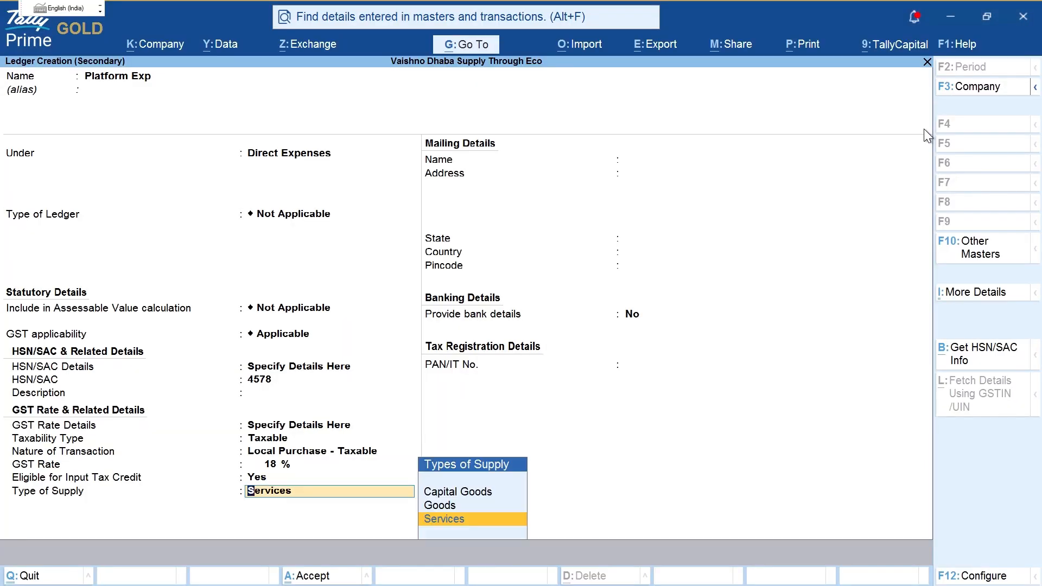
key(Return)
key(Return)
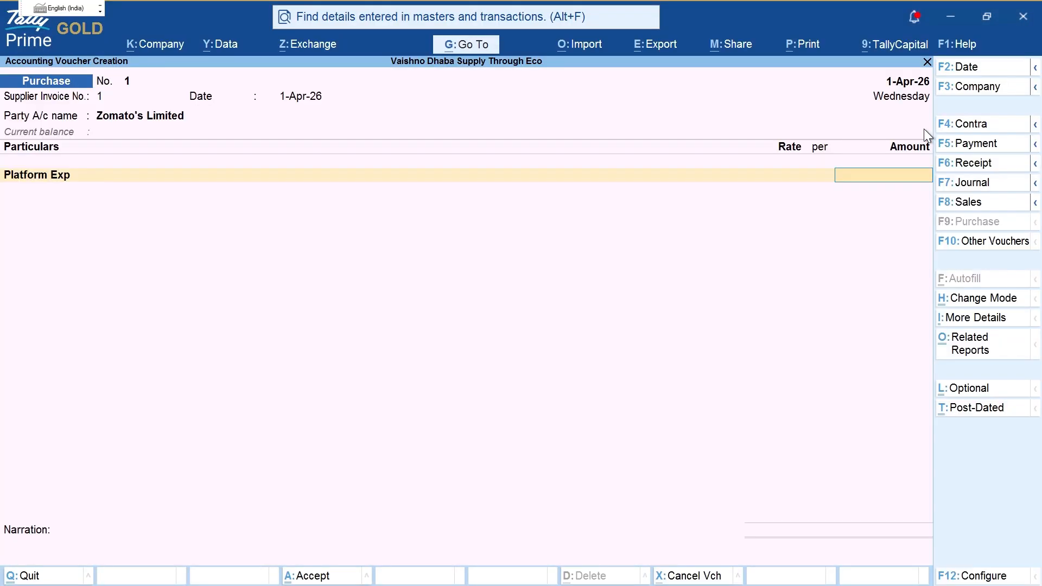
Step: Enter 1000 as the Platform Exp amount, checked against the PDF bill
key(alt+Tab)
key(alt+Tab)
text(1000)
key(Return)
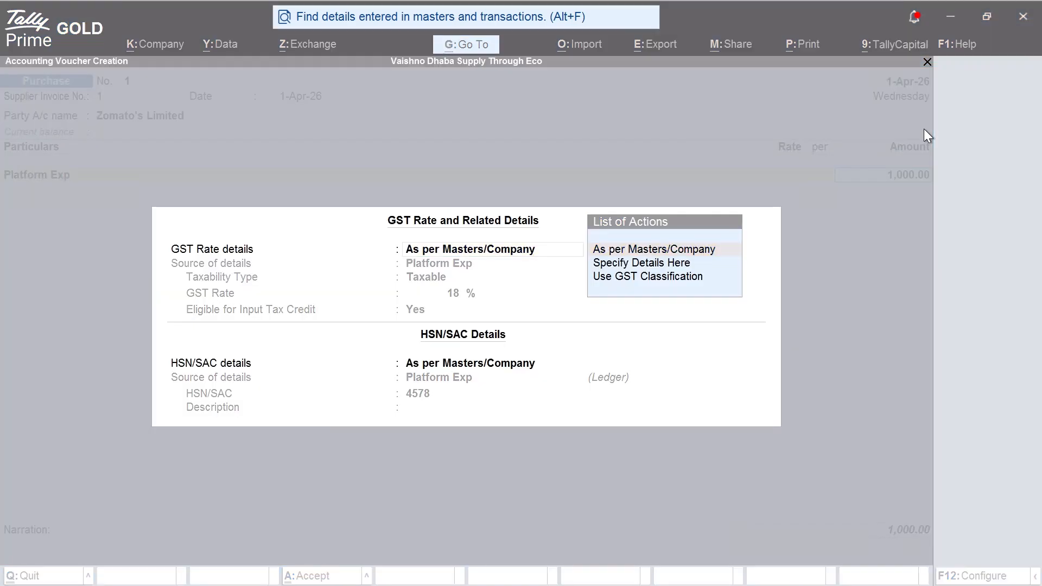
key(alt+Tab)
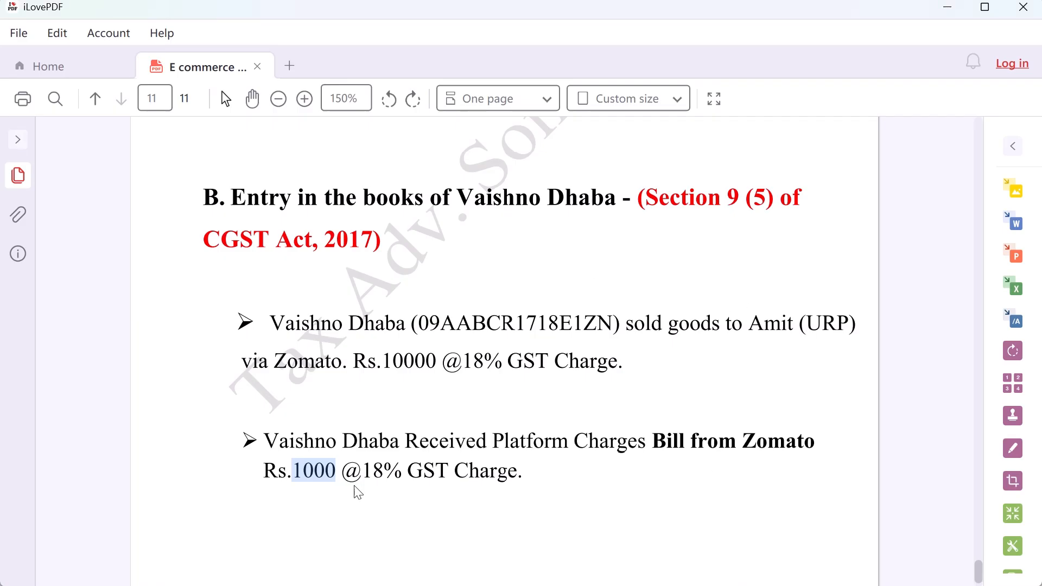
key(alt+Tab)
key(Return)
Step: Create a CGST ledger under Duties & Taxes with GST tax type CGST and post 90.00
text(C)
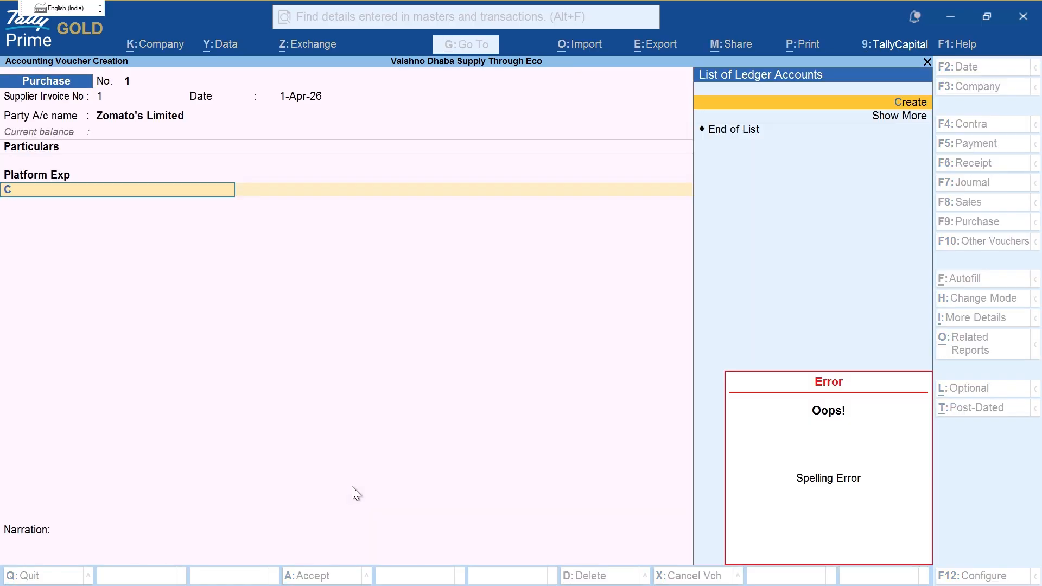
key(alt+c)
text(CGST)
key(Return)
key(Return)
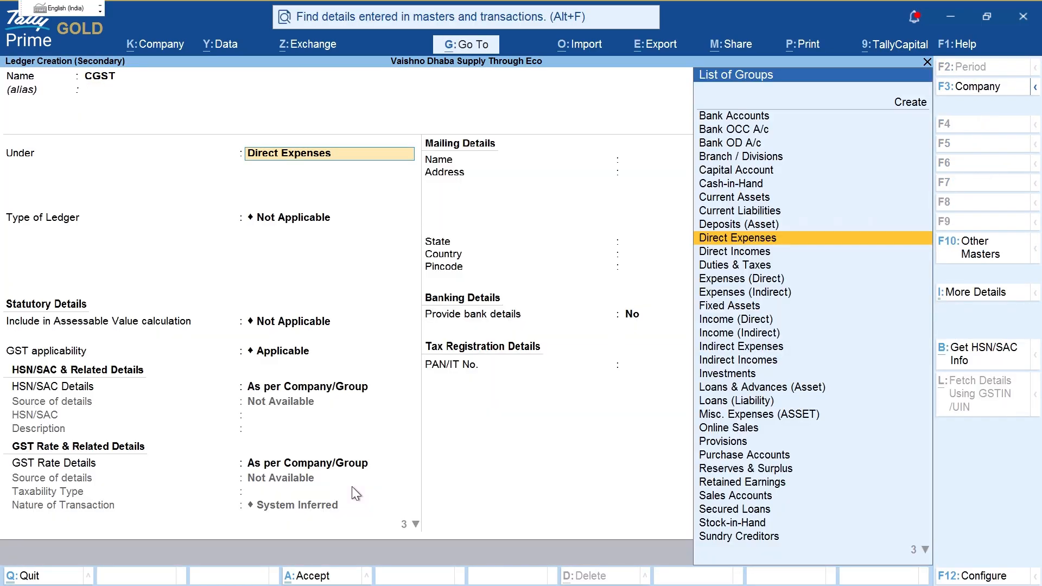
text(du)
key(Return)
key(Up)
key(Return)
text(c)
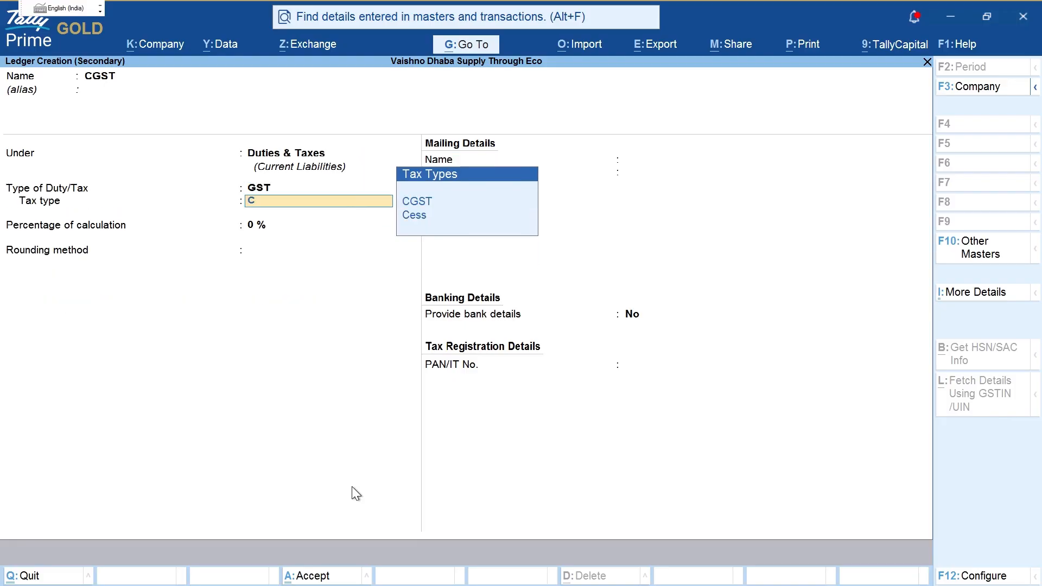
key(Return)
text(g)
key(Return)
key(ctrl+a)
Step: Create an SGST ledger under Duties & Taxes with tax type SGST/UTGST and post 90.00
key(Return)
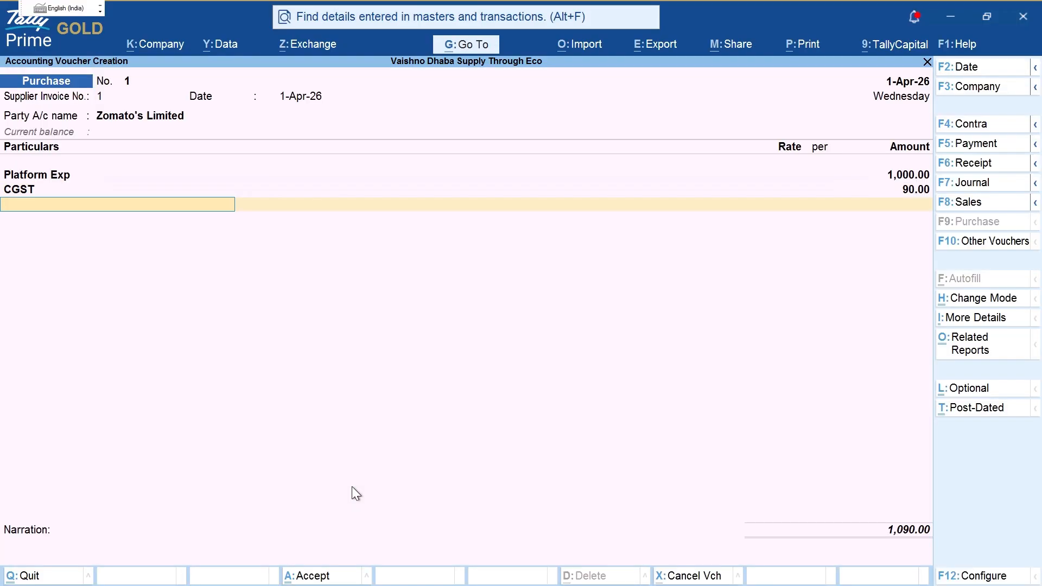
key(alt+c)
text(SGS)
key(Return)
key(Return)
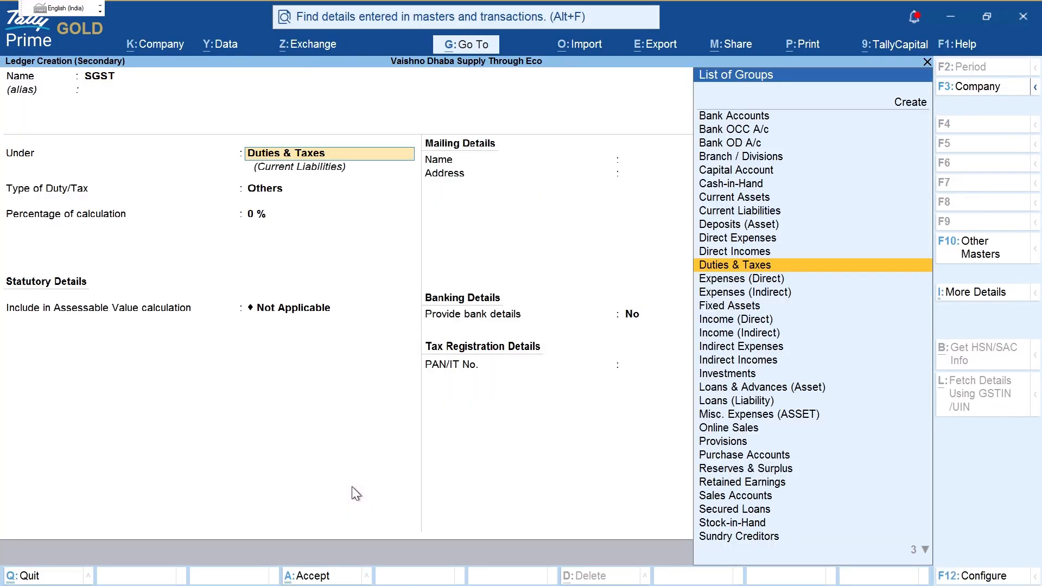
key(Return)
text(g)
key(Return)
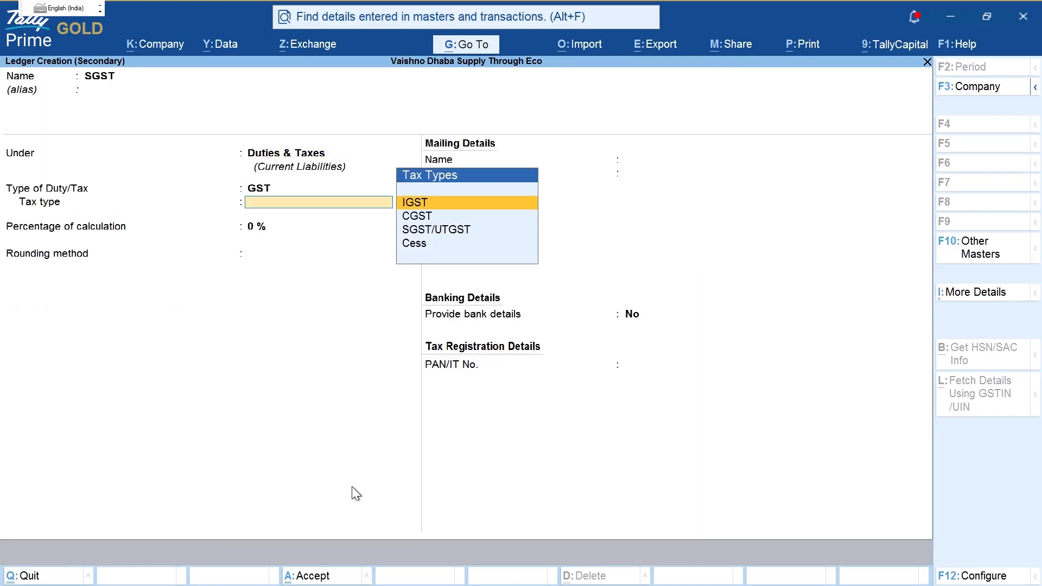
text(sg)
key(Return)
key(ctrl+a)
key(Return)
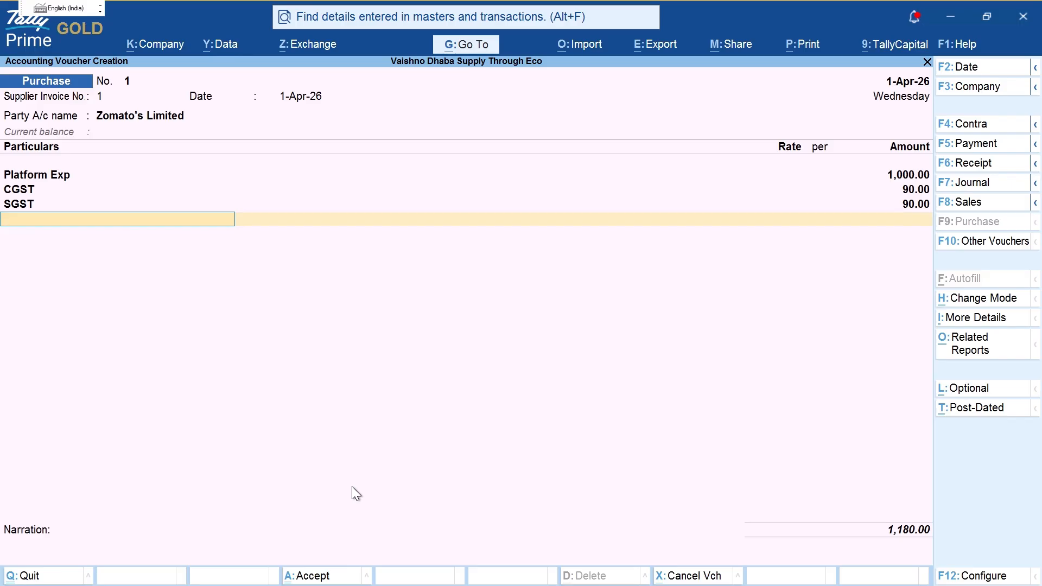
key(ctrl)
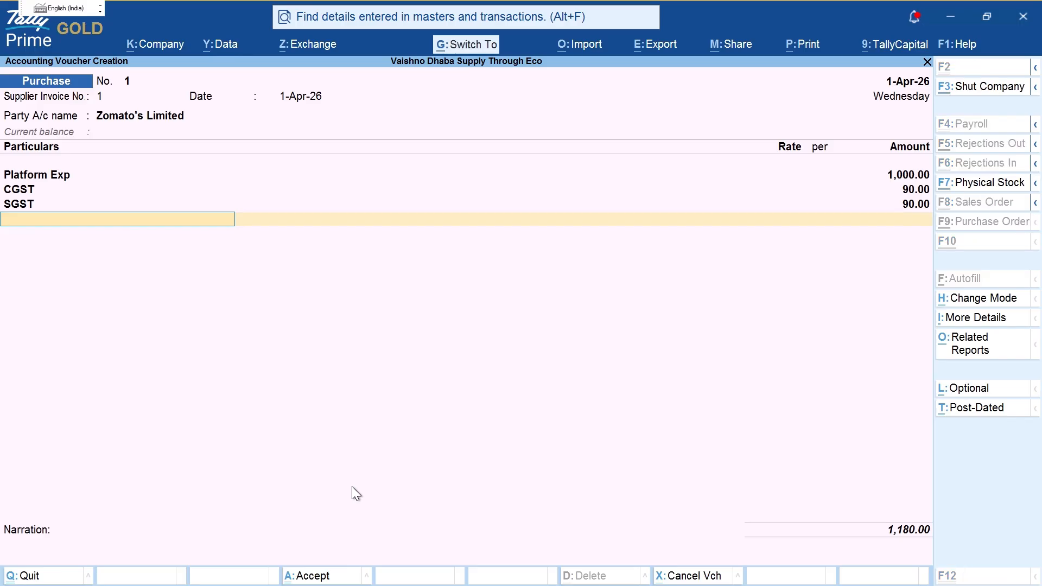
key(ctrl+2)
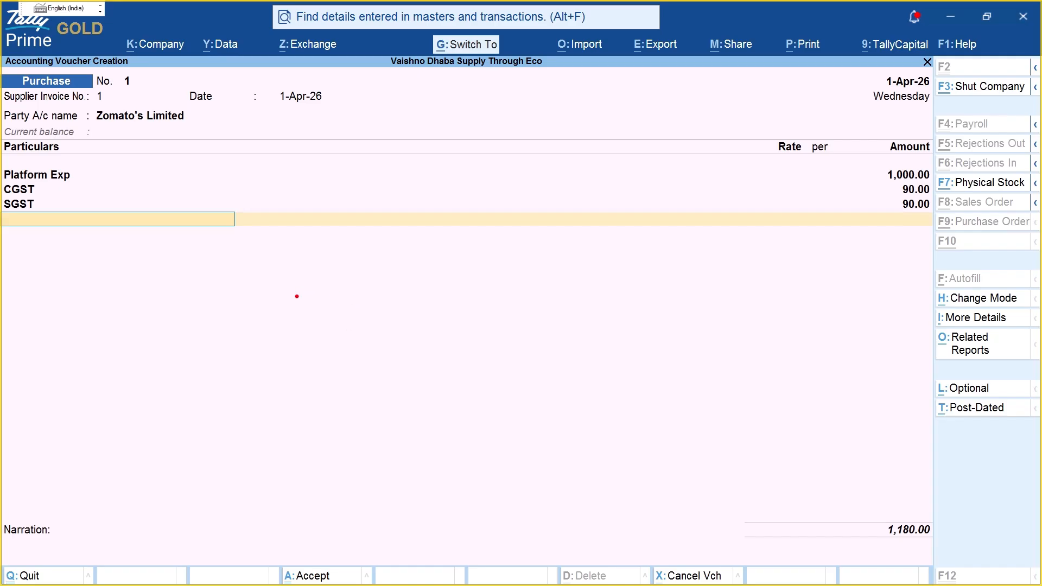
text(tTDFS)
key(BackSpace)
key(BackSpace)
text(S )
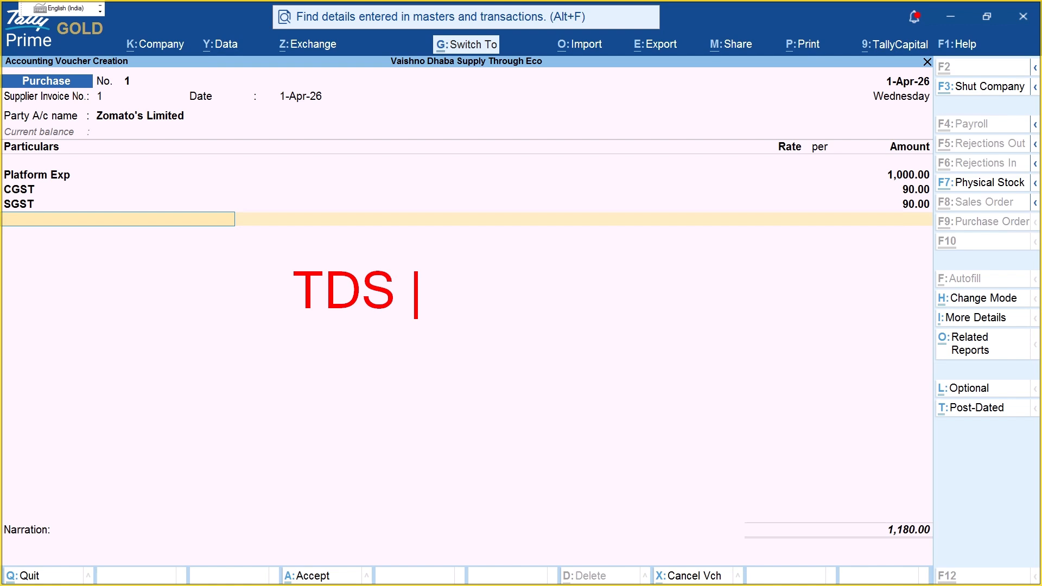
text(NEW )
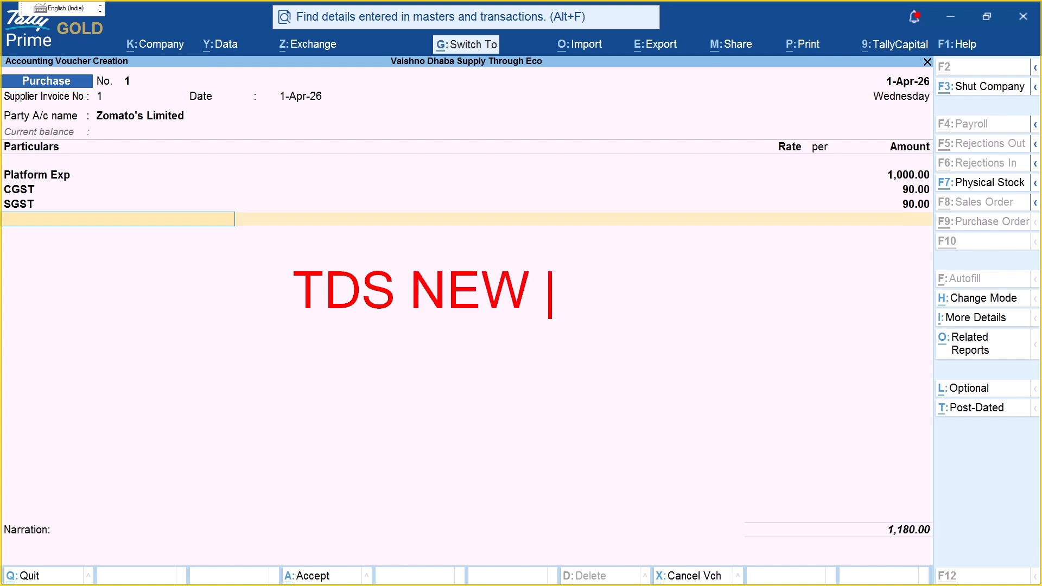
text(393 )
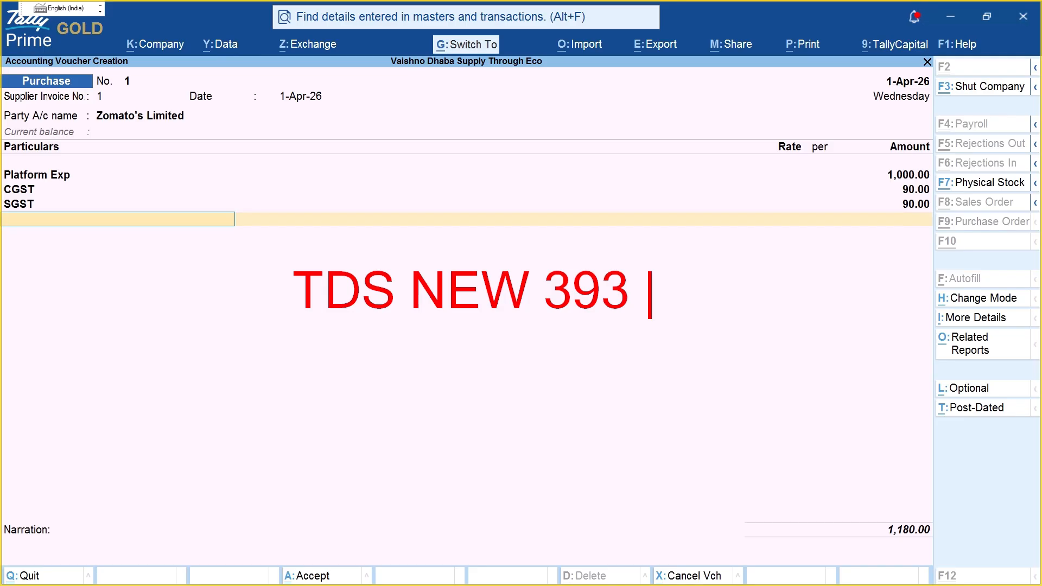
text((1) )
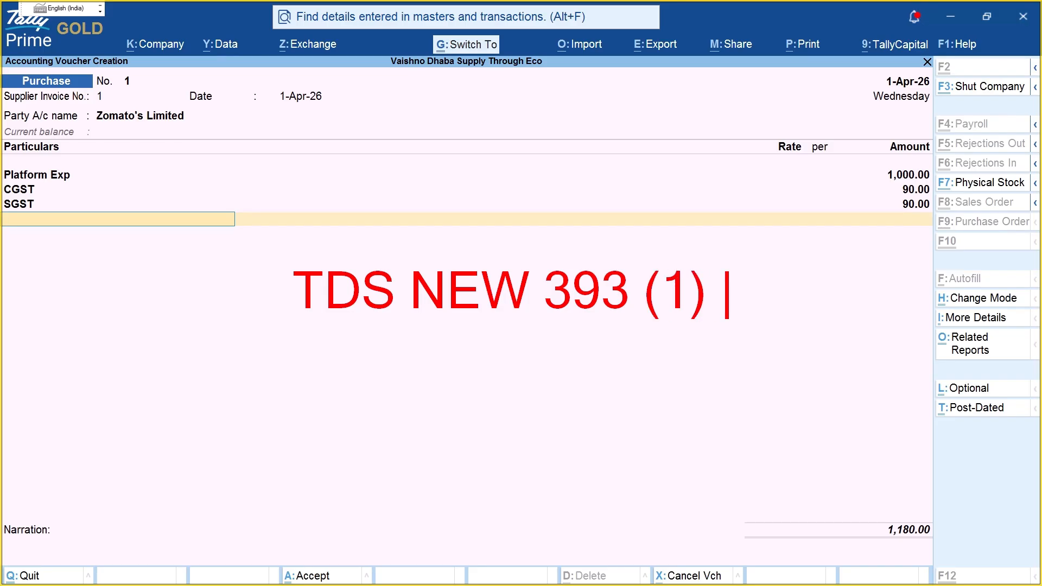
text(S)
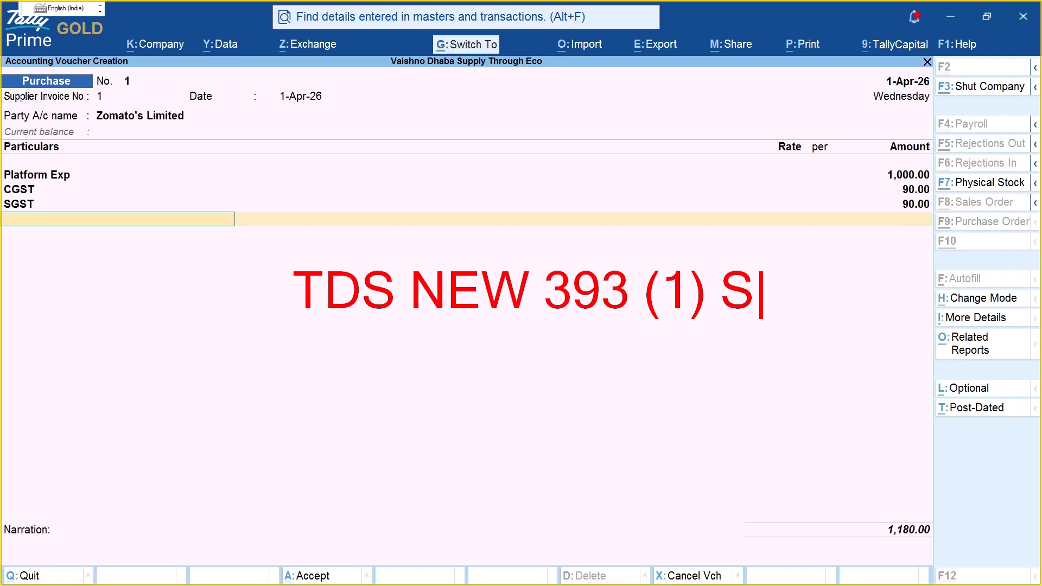
text(L)
key(BackSpace)
key(BackSpace)
text(l.NO )
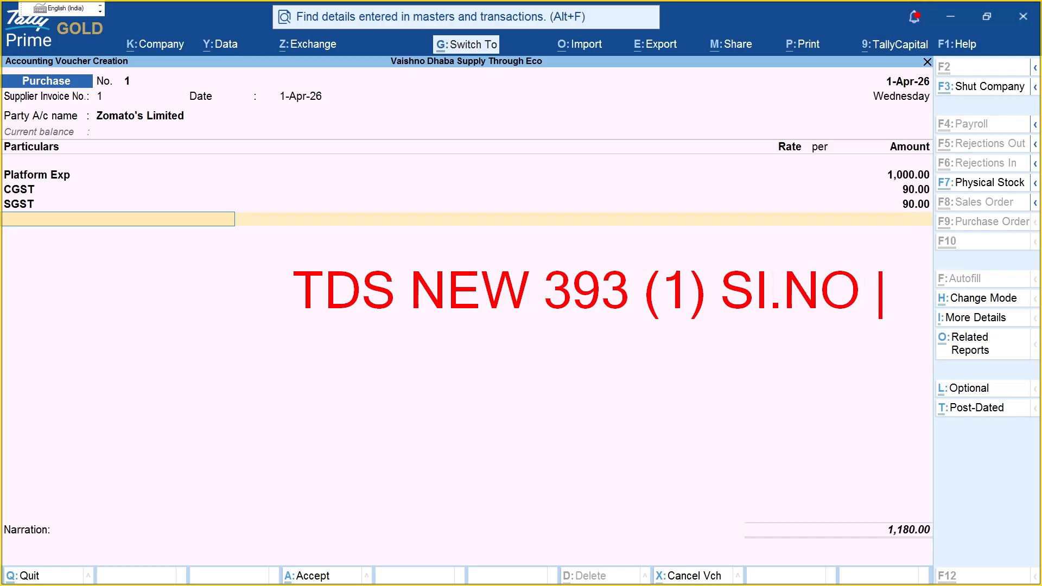
text(8 (V))
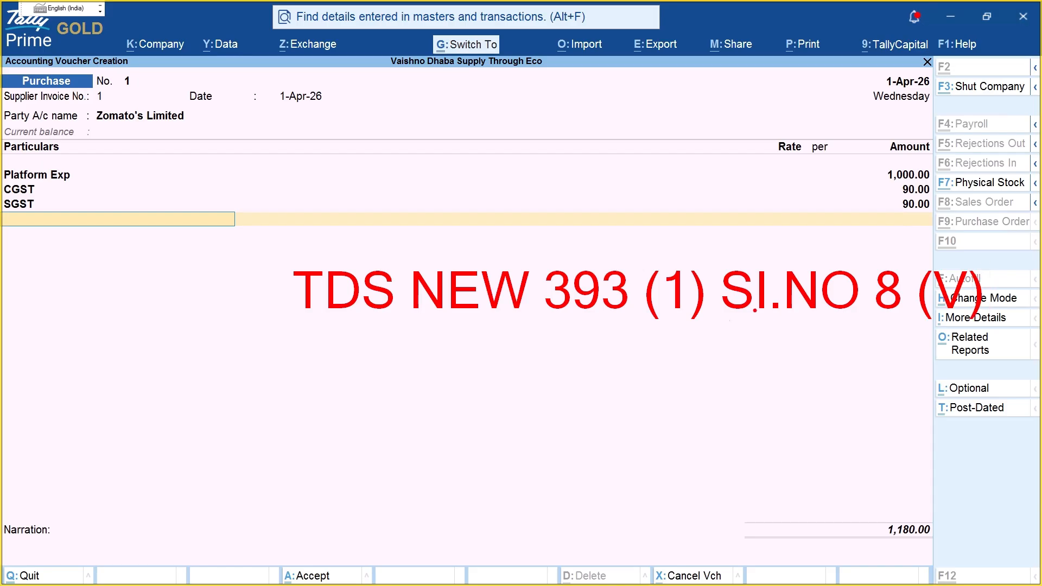
mouse_move(412, 323)
mouse_down()
mouse_move(1039, 364)
mouse_move(942, 267)
mouse_move(607, 264)
mouse_up()
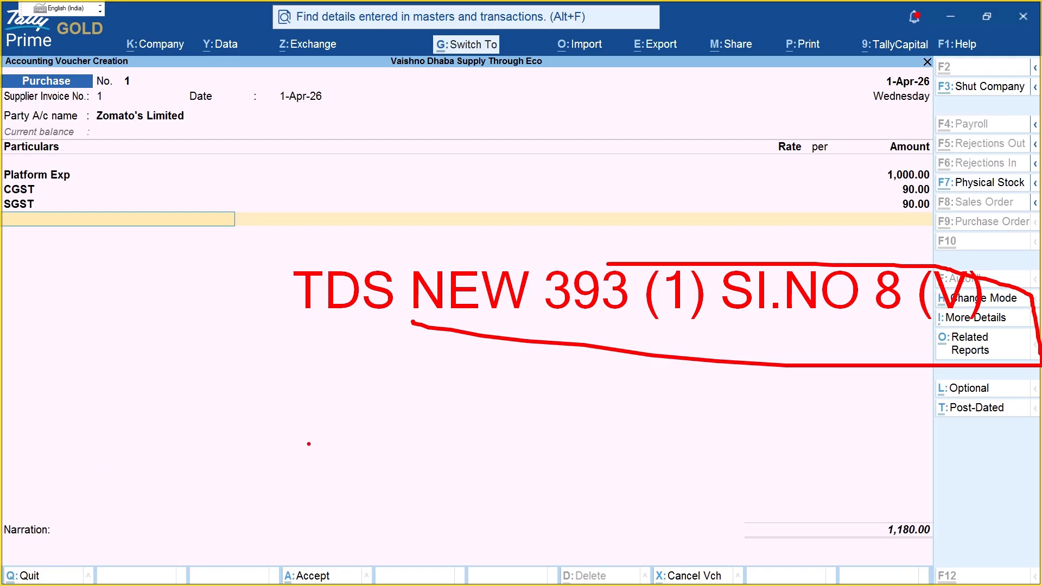
click(328, 399)
text(194)
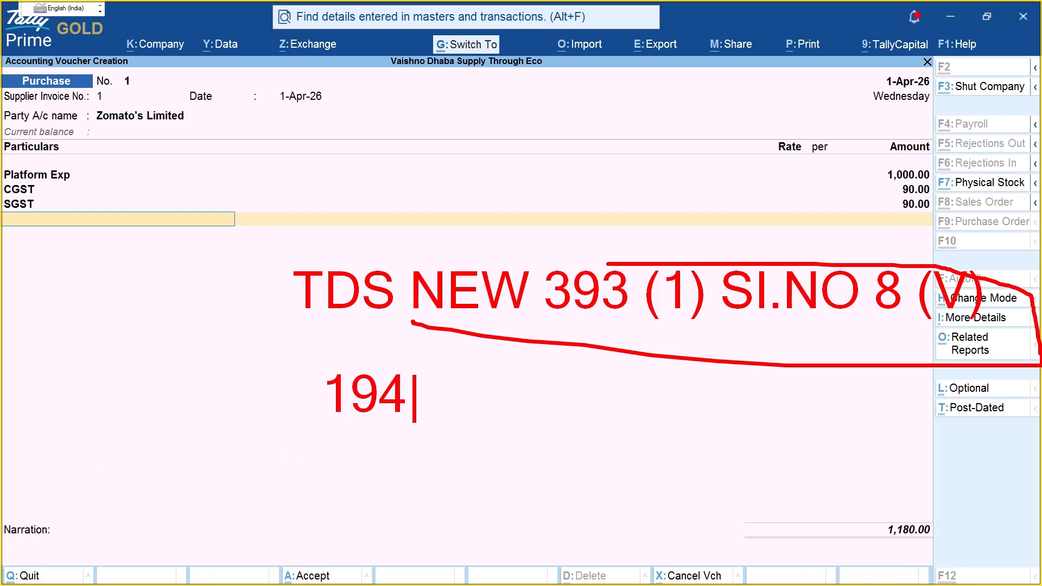
text(O)
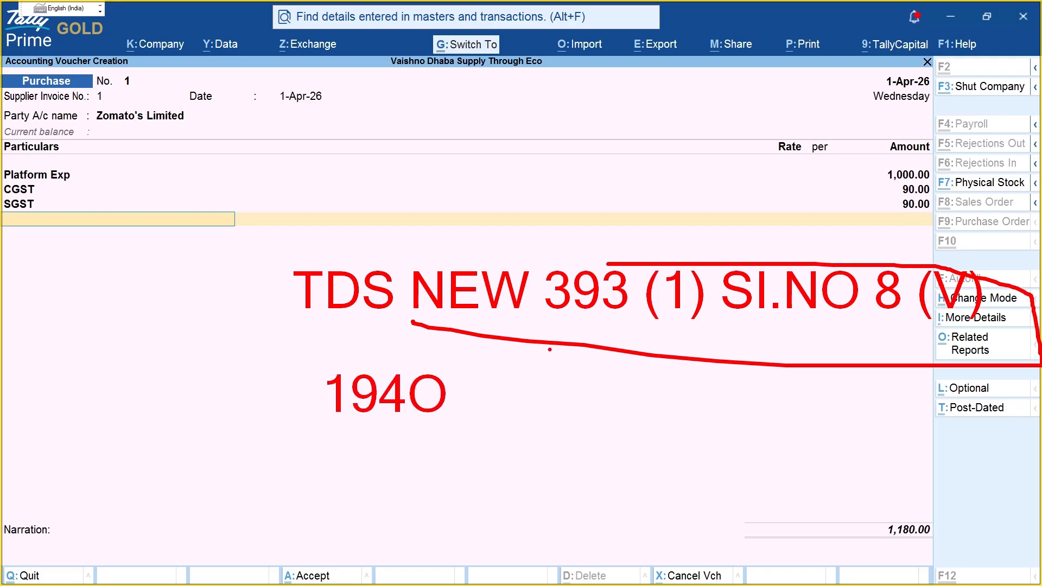
drag(492, 308, 566, 386)
drag(449, 395, 538, 395)
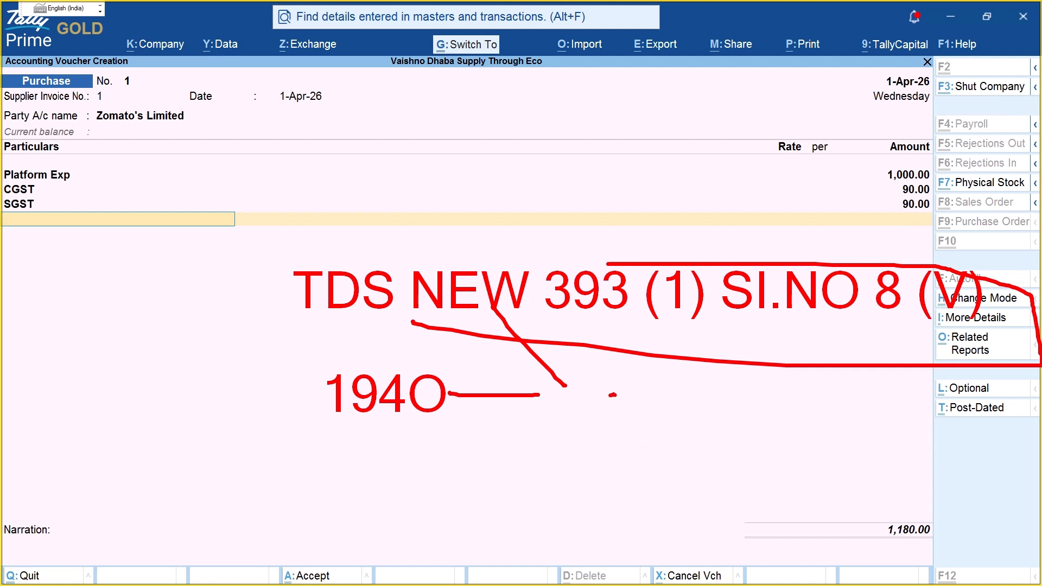
drag(612, 389, 598, 396)
drag(670, 386, 673, 440)
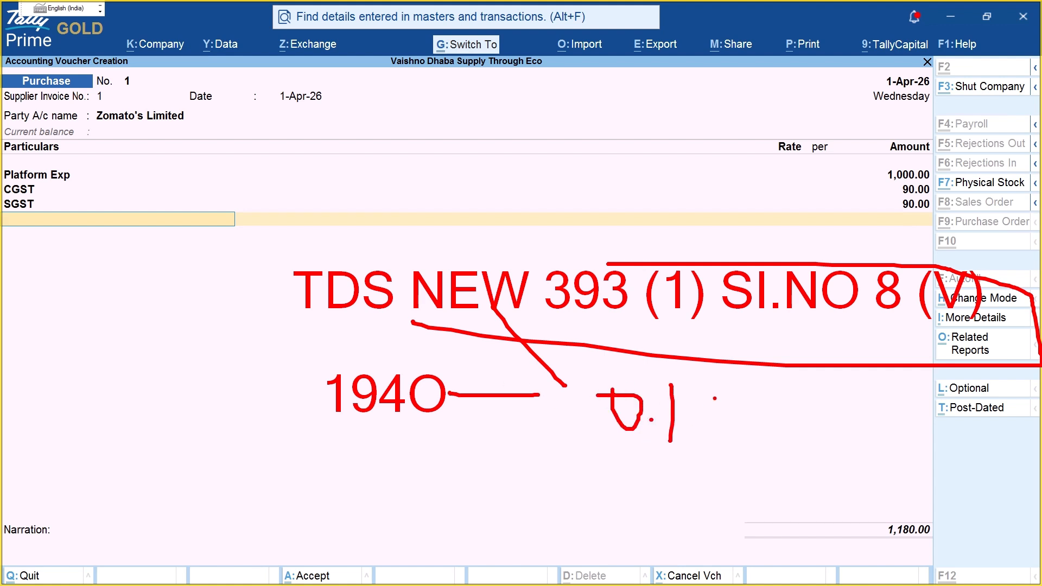
drag(715, 397, 718, 441)
key(Escape)
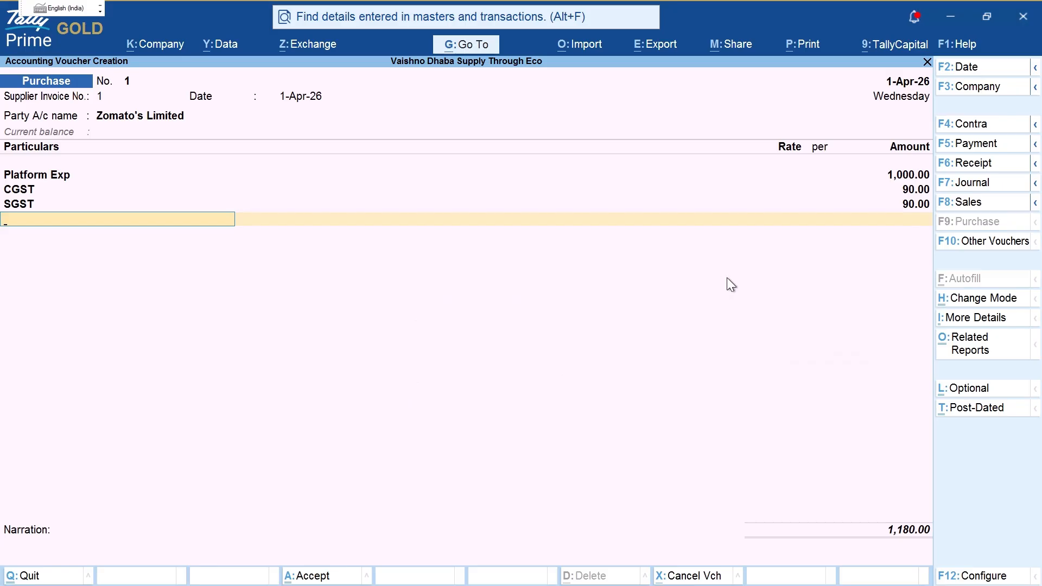
Step: Create a TDS Receivable ledger under Current Assets, with state Uttar Pradesh and registration type Unknown
text(T)
key(alt+c)
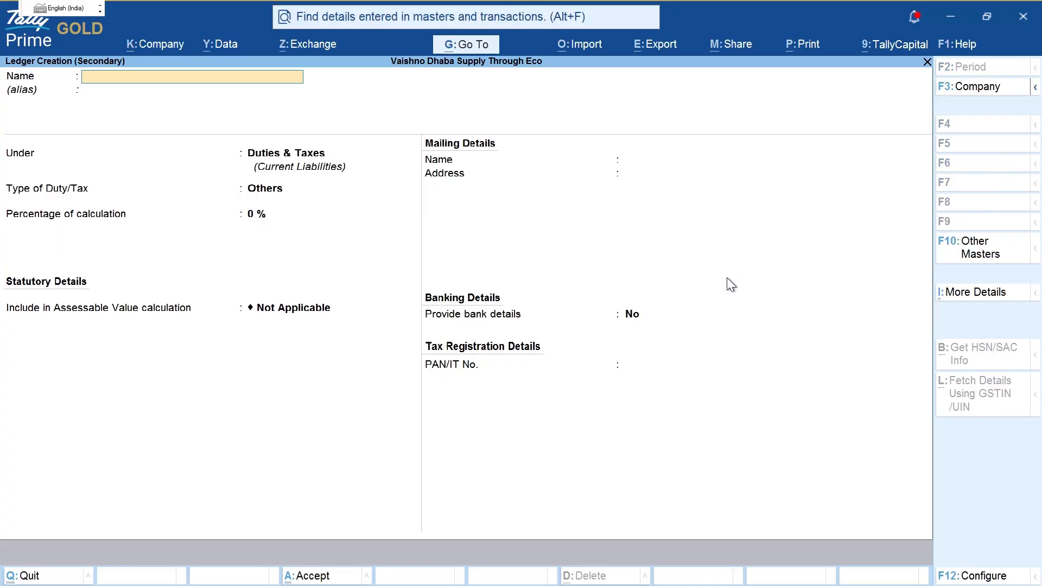
text(TDS Receivable)
key(Return)
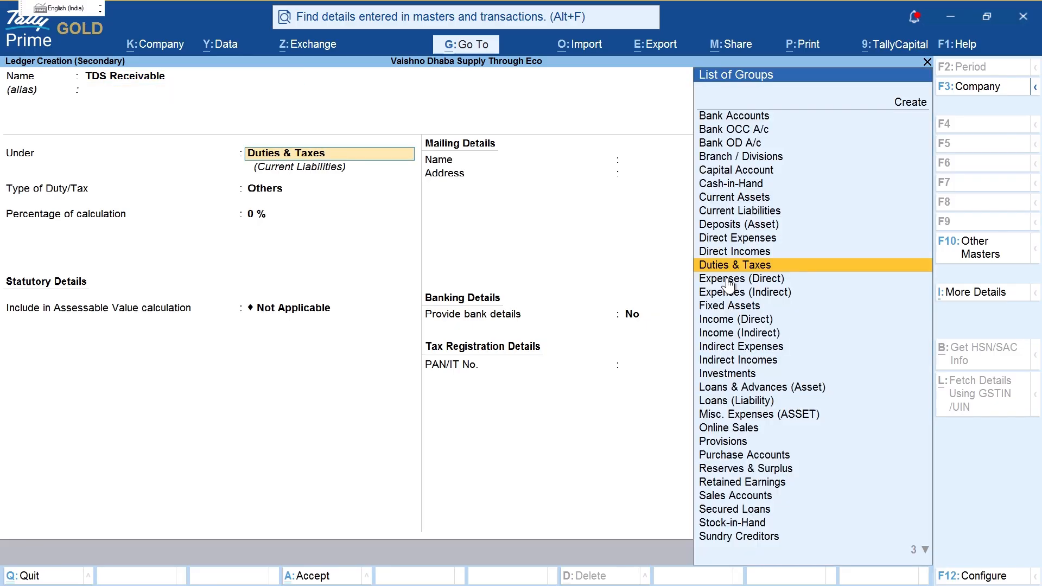
text(Cu)
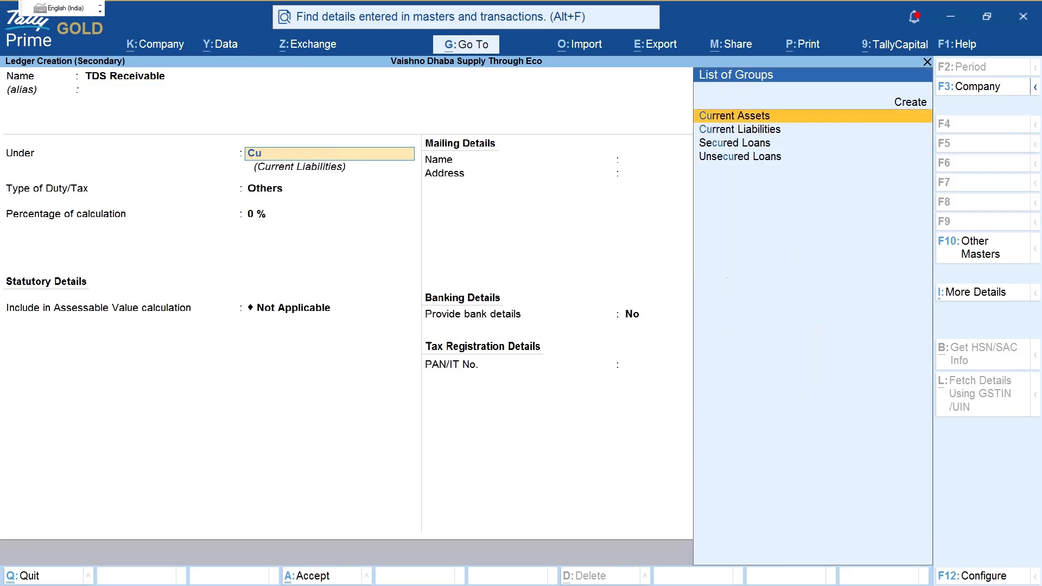
key(Return)
key(Return)
key(Return)
key(Return)
key(Return)
key(Return)
key(Return)
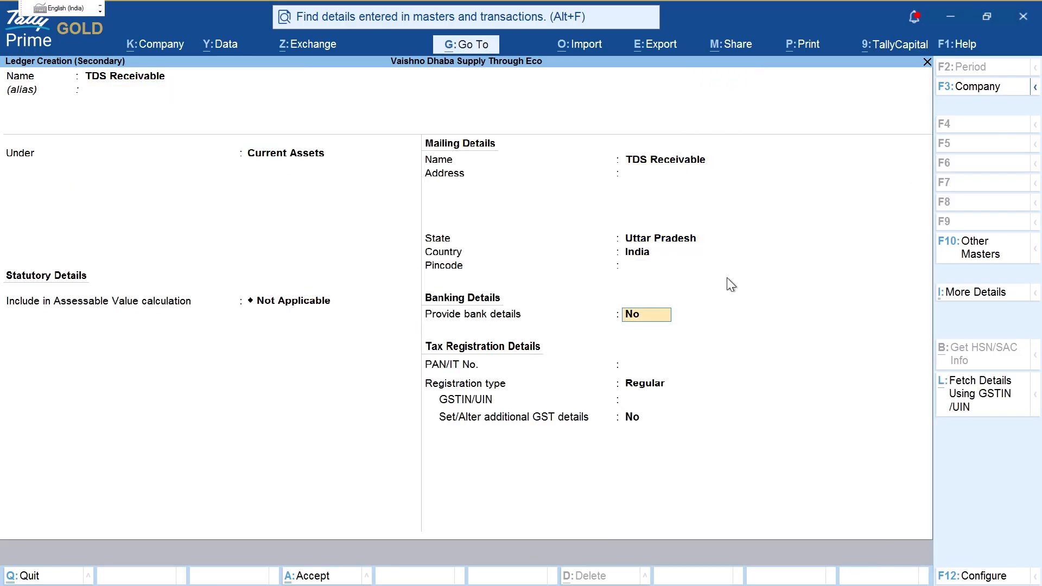
key(Return)
key(Return)
key(Up)
key(Up)
key(Return)
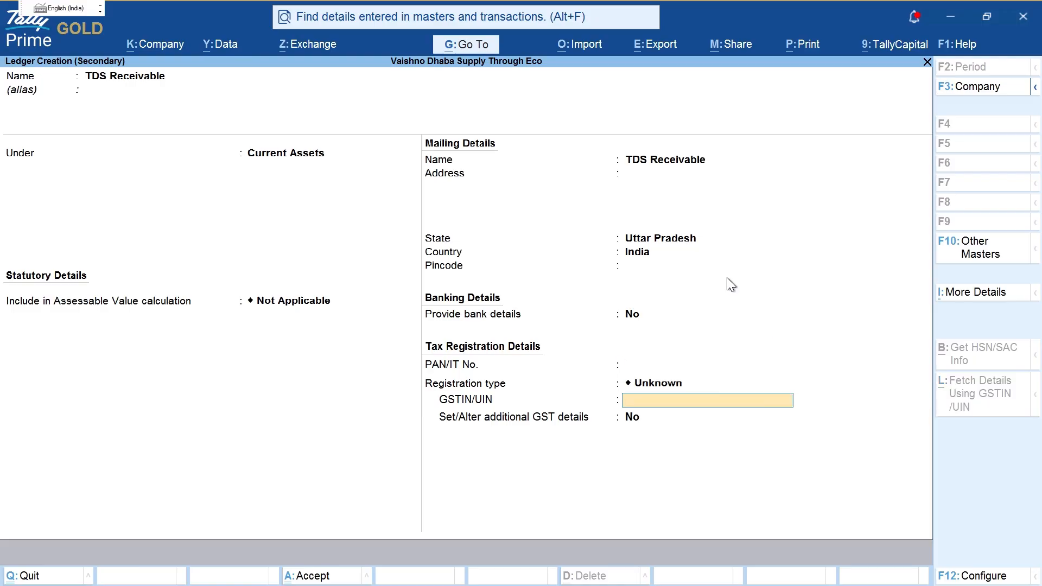
key(ctrl+a)
key(Return)
key(Return)
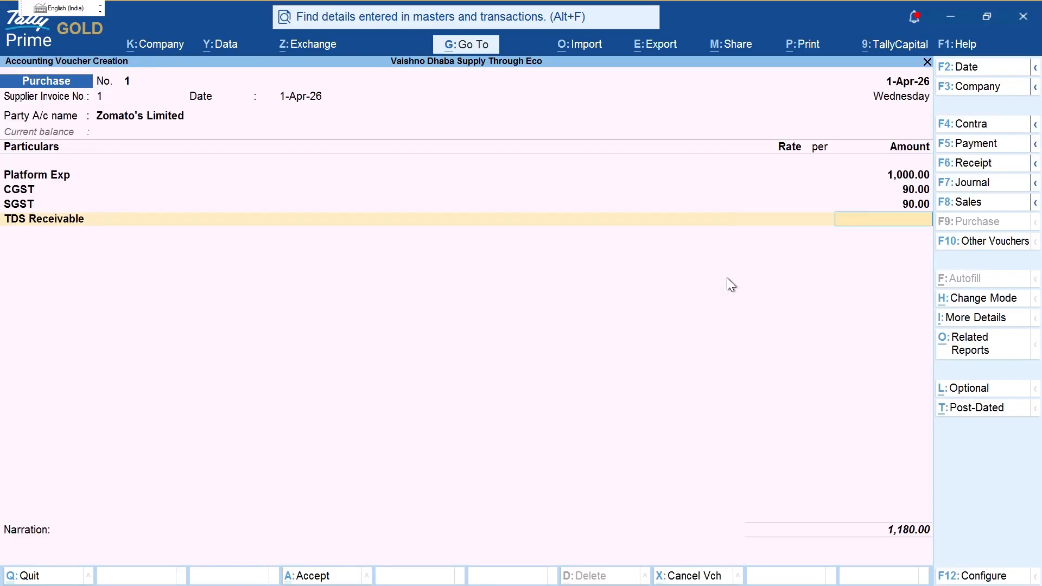
Step: Enter 10.00 TDS (0.1% of 10,000) and save the Zomato purchase at 1,190.00
key(ctrl+n)
text(10000)
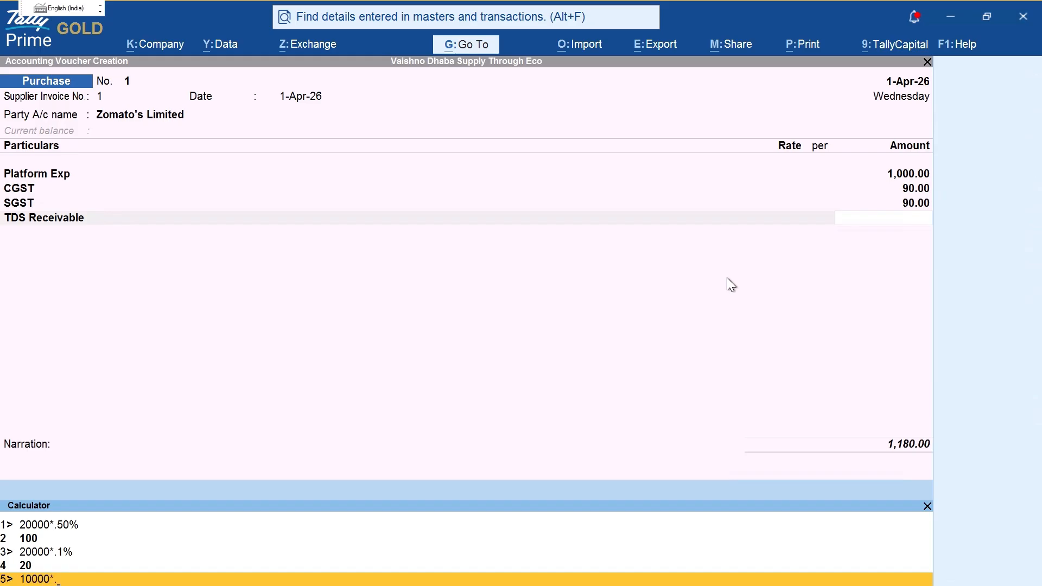
text(*0.1%)
key(Return)
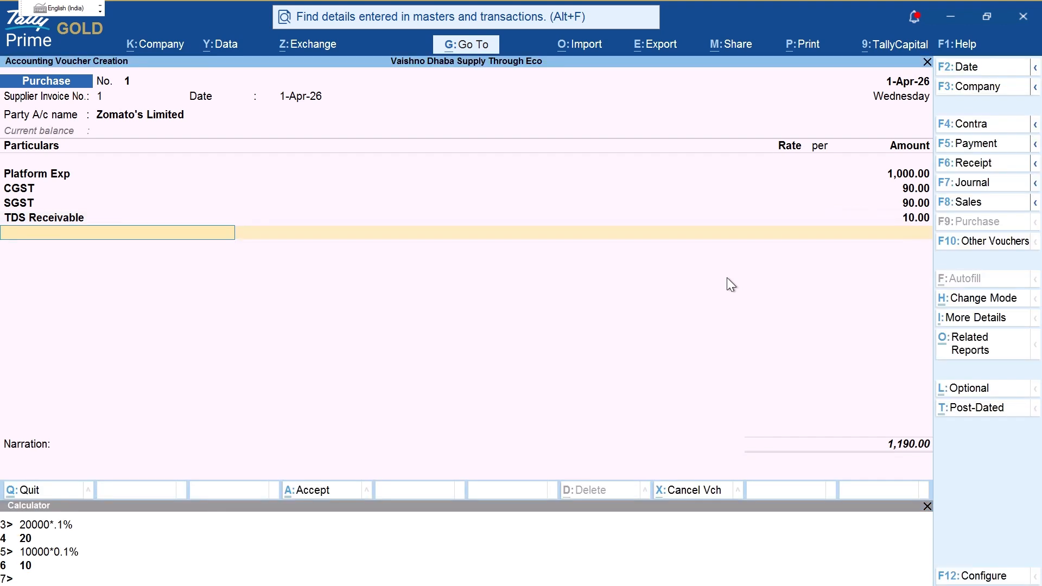
key(alt+Tab)
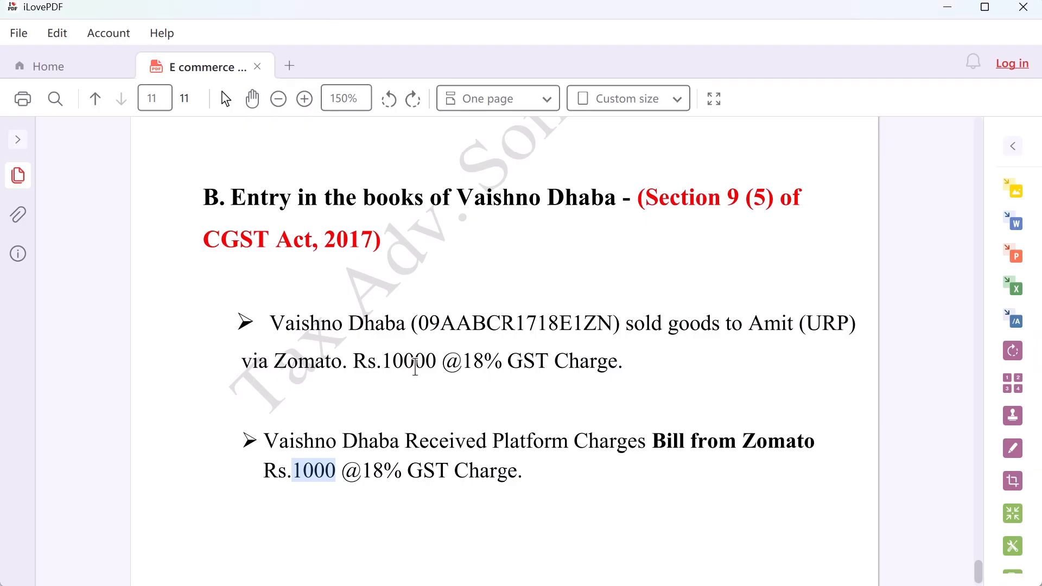
double_click(454, 362)
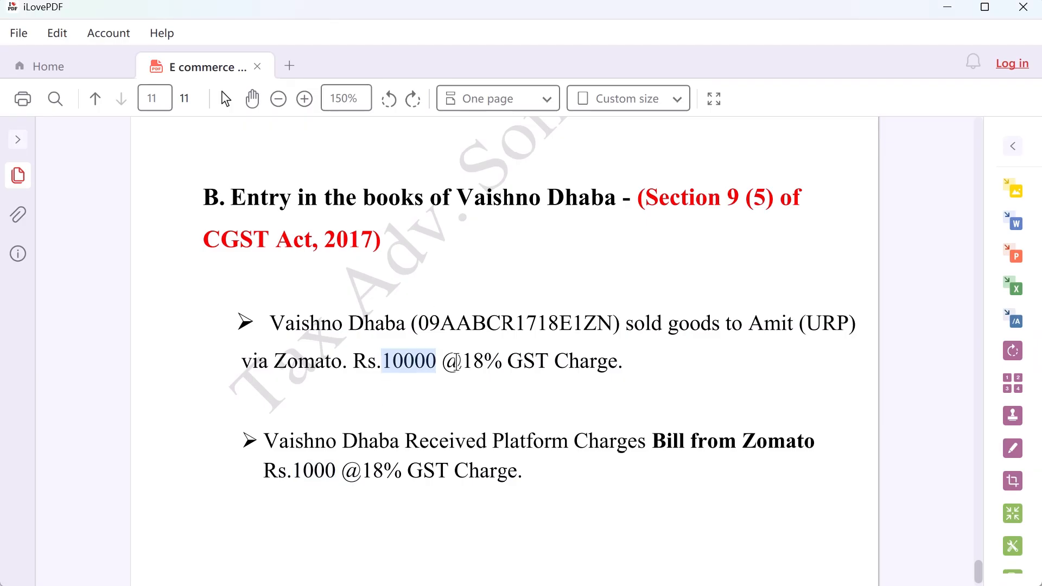
key(alt+Tab)
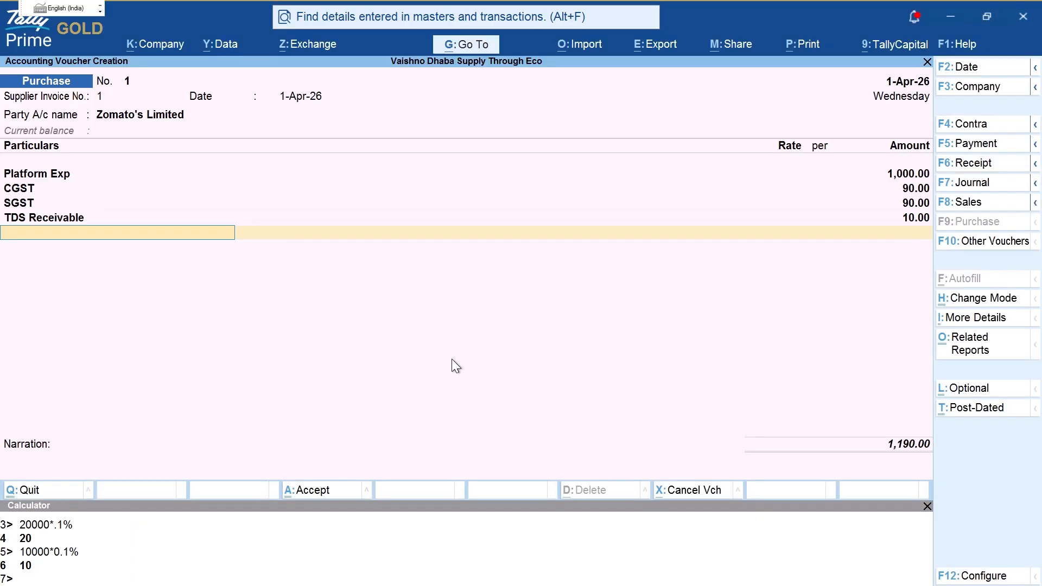
key(Return)
key(Return)
key(Return)
key(Return)
key(Return)
key(Return)
key(Return)
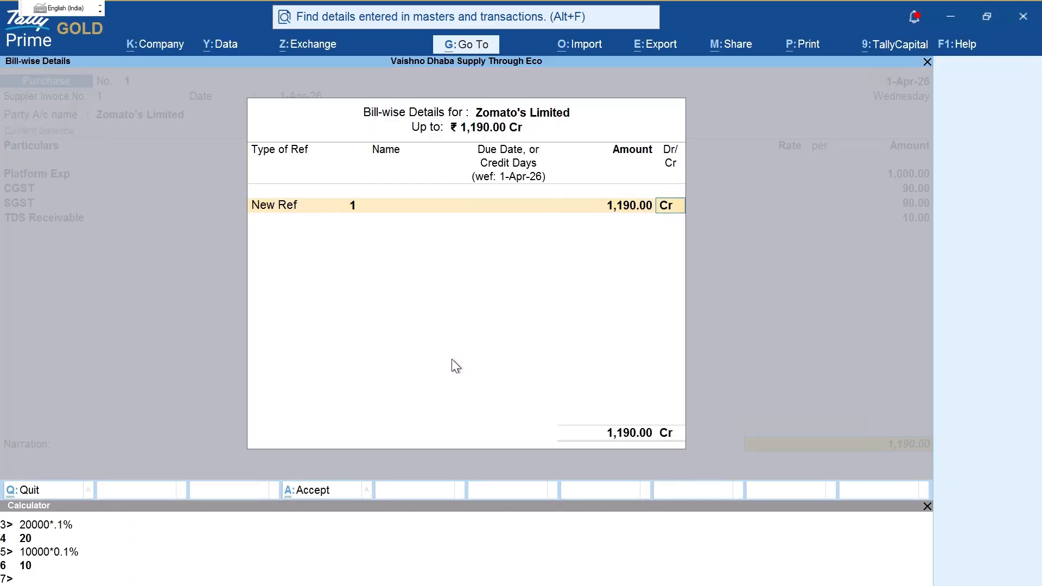
key(Return)
key(Return)
key(Escape)
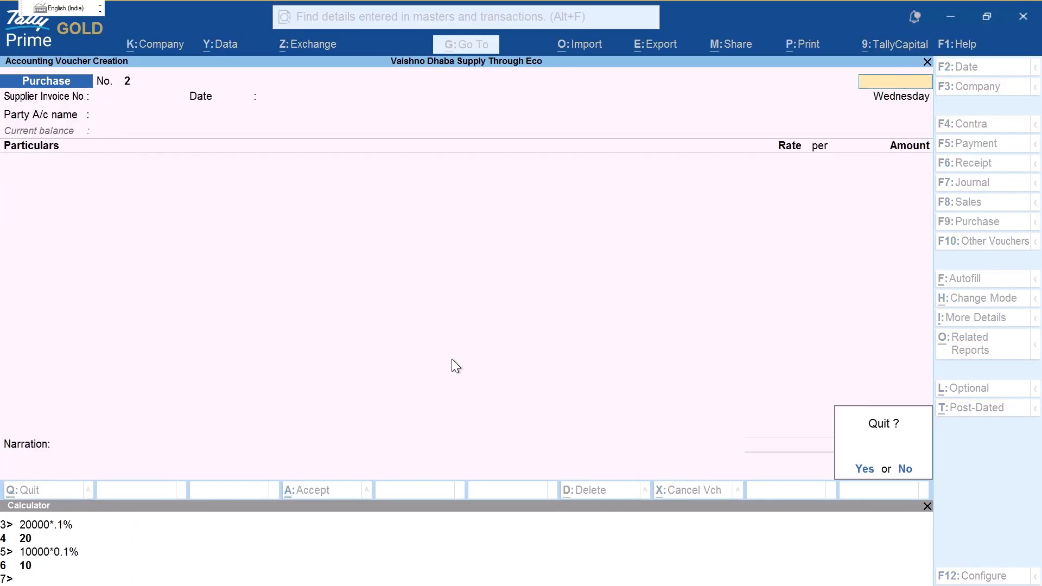
key(Return)
Step: List ledgers and mark the Zomato, Zomato's Limited and Zomato Online Sales ledgers
key(d)
key(a)
key(l)
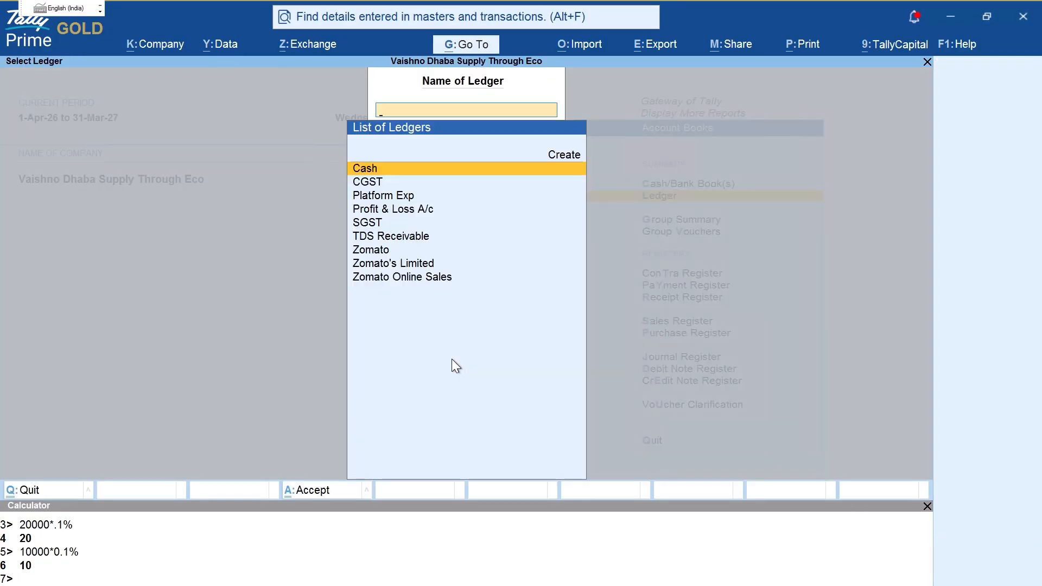
key(ctrl+2)
mouse_move(400, 251)
mouse_down()
mouse_move(514, 244)
mouse_move(541, 268)
mouse_up()
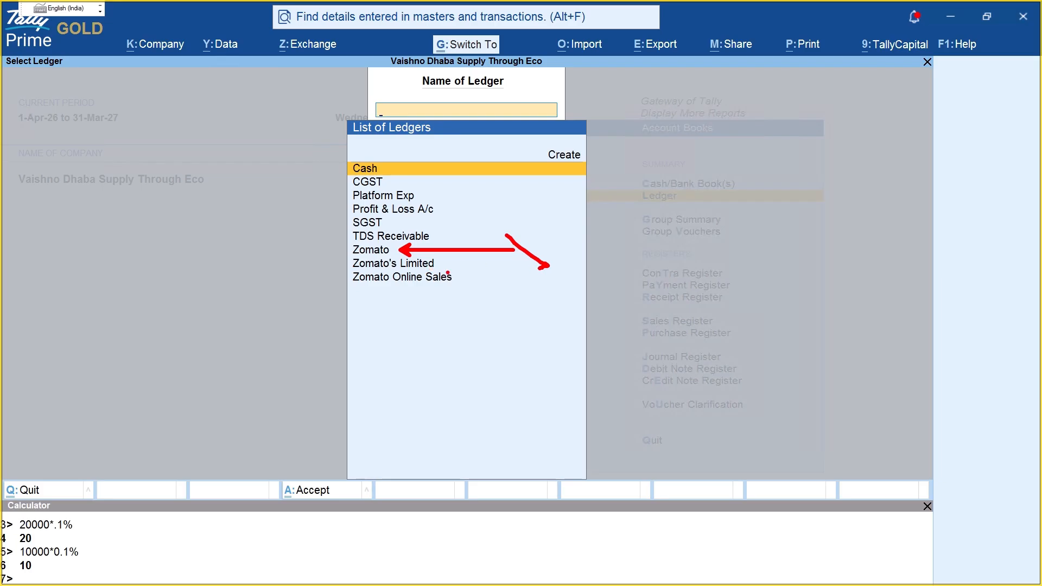
drag(441, 262, 523, 264)
drag(455, 280, 541, 285)
key(Escape)
Step: Open the Zomato ledger and mark its 10,000.00 online sales debit and closing totals
key(Down)
key(Down)
key(Down)
key(Down)
key(Down)
key(Down)
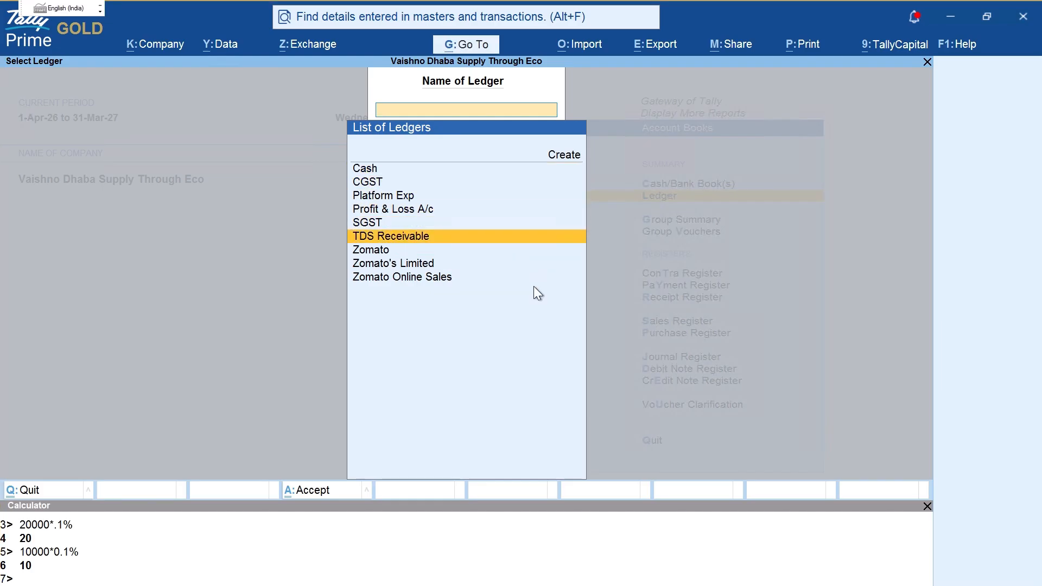
key(Return)
key(F2)
key(Escape)
key(ctrl+2)
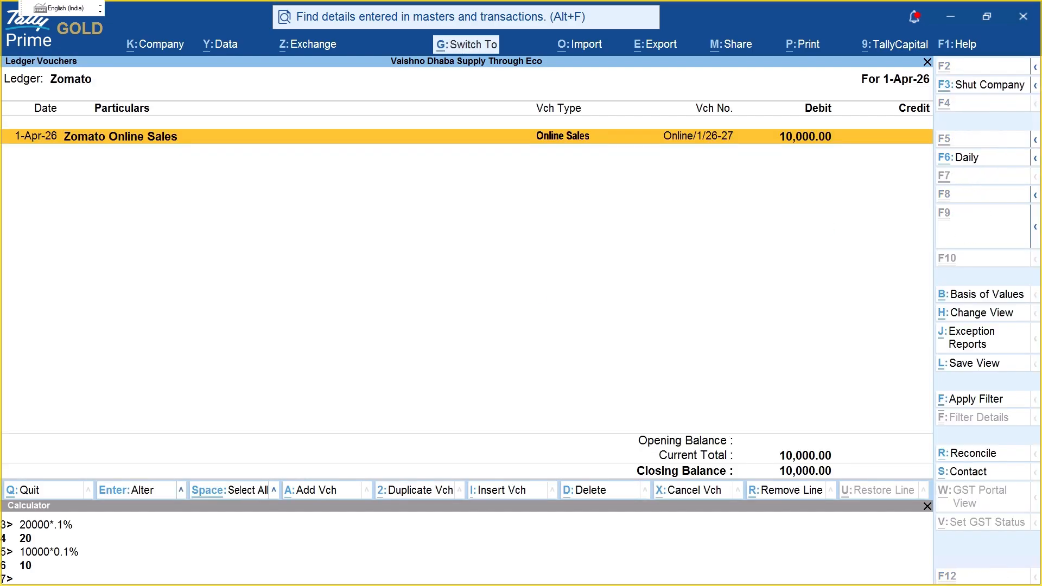
mouse_move(777, 127)
mouse_down()
mouse_move(780, 166)
mouse_move(780, 123)
mouse_up()
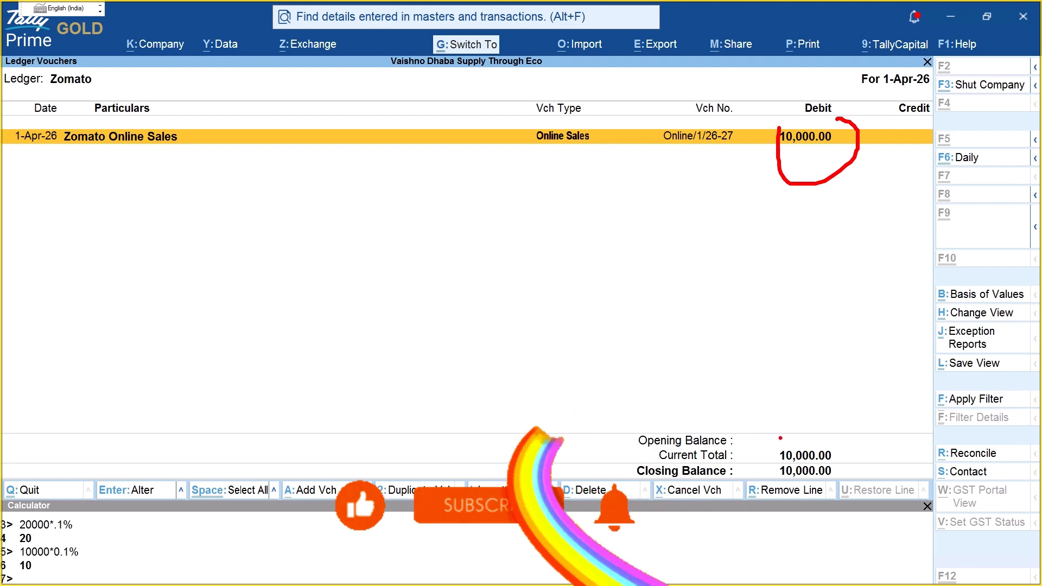
drag(779, 438, 824, 443)
key(Escape)
Step: Open Zomato's Limited ledger, circle its 1,190.00 credit, and back out
key(F4)
key(Down)
key(Down)
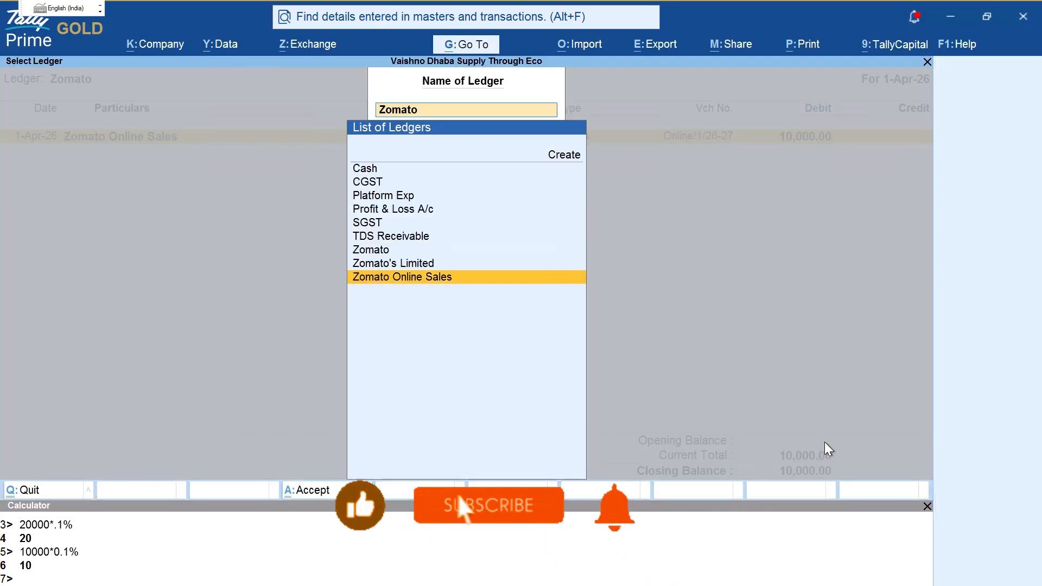
key(Up)
key(Return)
key(ctrl+2)
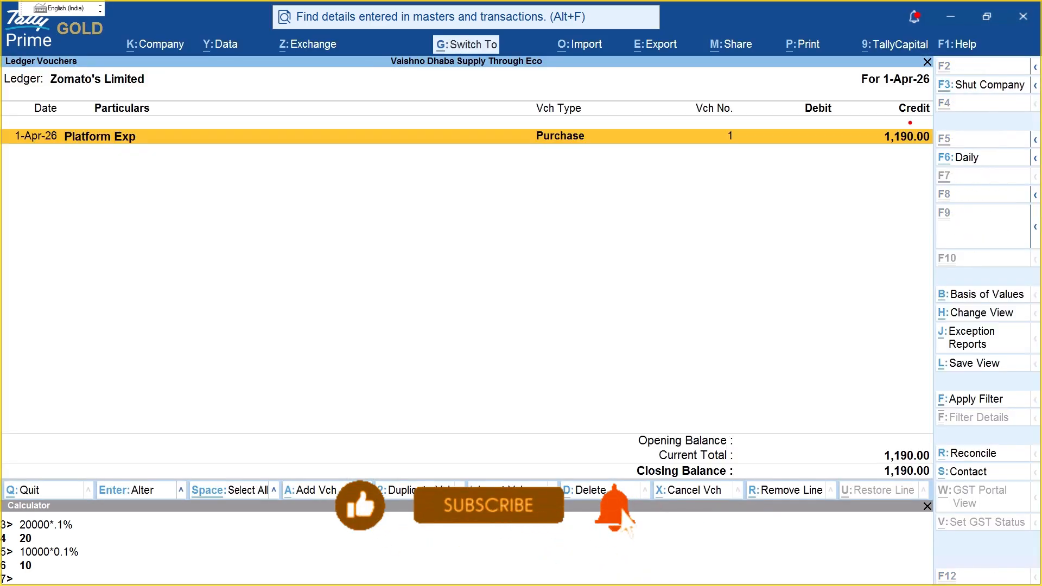
mouse_move(898, 101)
mouse_down()
mouse_move(927, 168)
mouse_move(934, 129)
mouse_up()
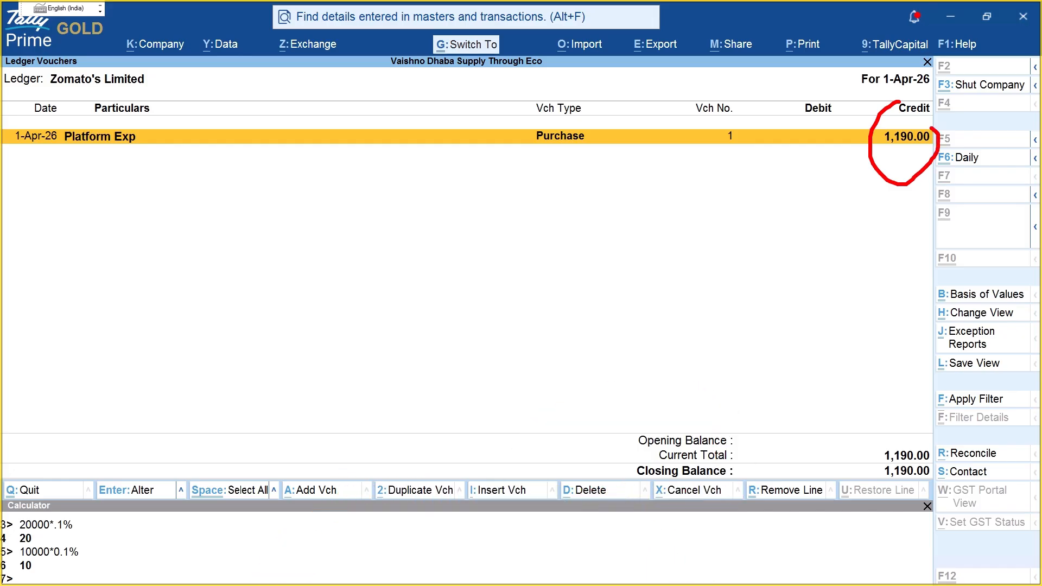
key(Escape)
key(Escape)
key(Escape)
key(Escape)
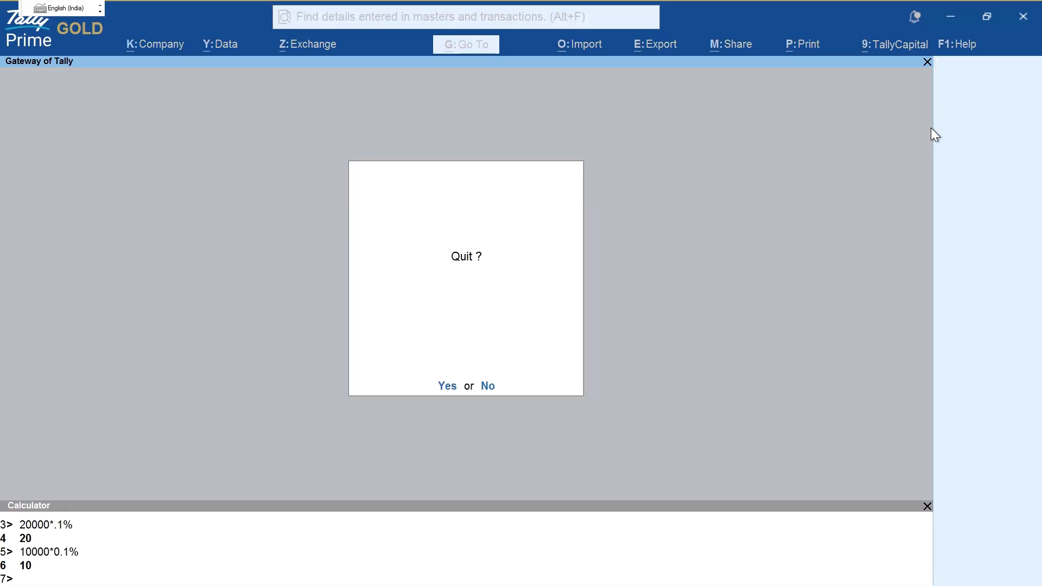
Step: Start a Journal voucher debiting Zomato's Limited 1,190 against pending bill 1
key(n)
key(v)
key(F6)
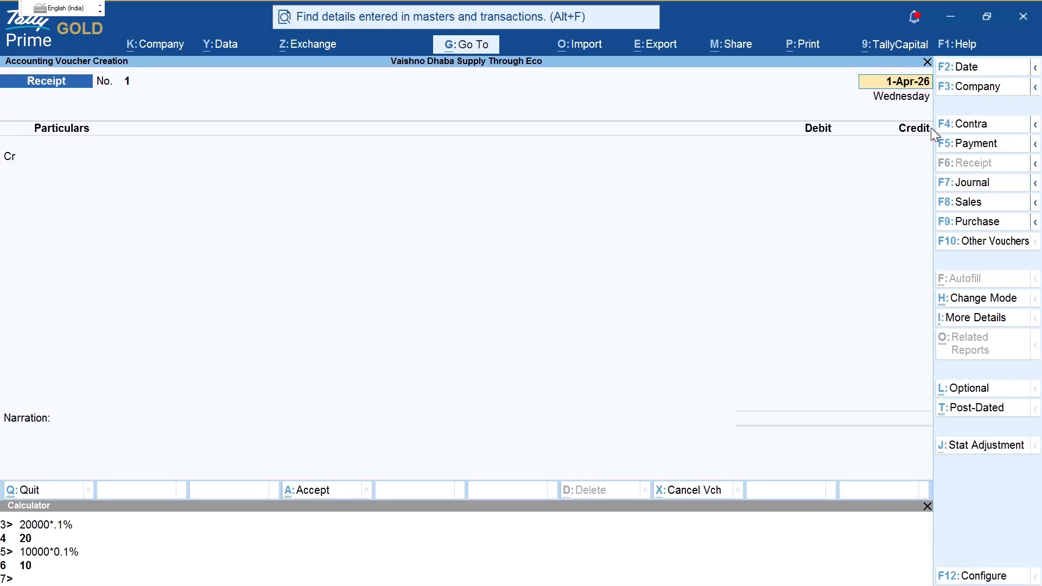
key(F7)
key(Return)
key(Return)
key(Return)
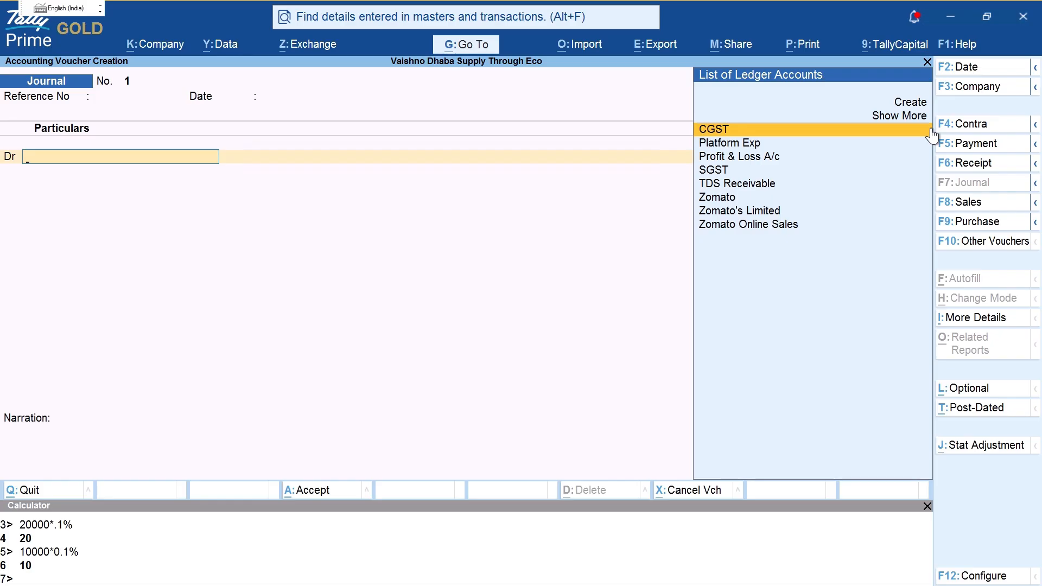
text(zo)
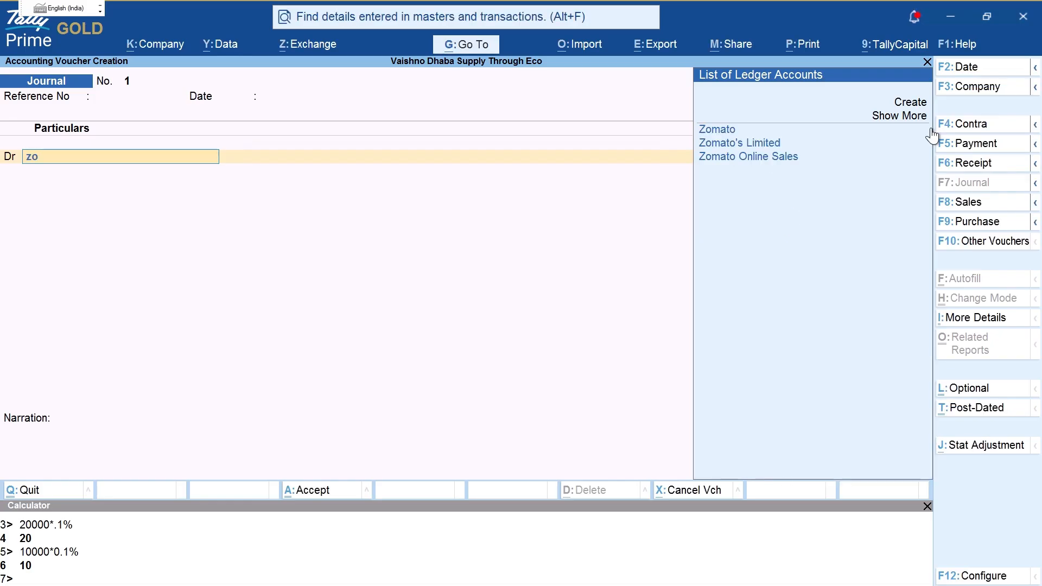
key(Down)
key(Return)
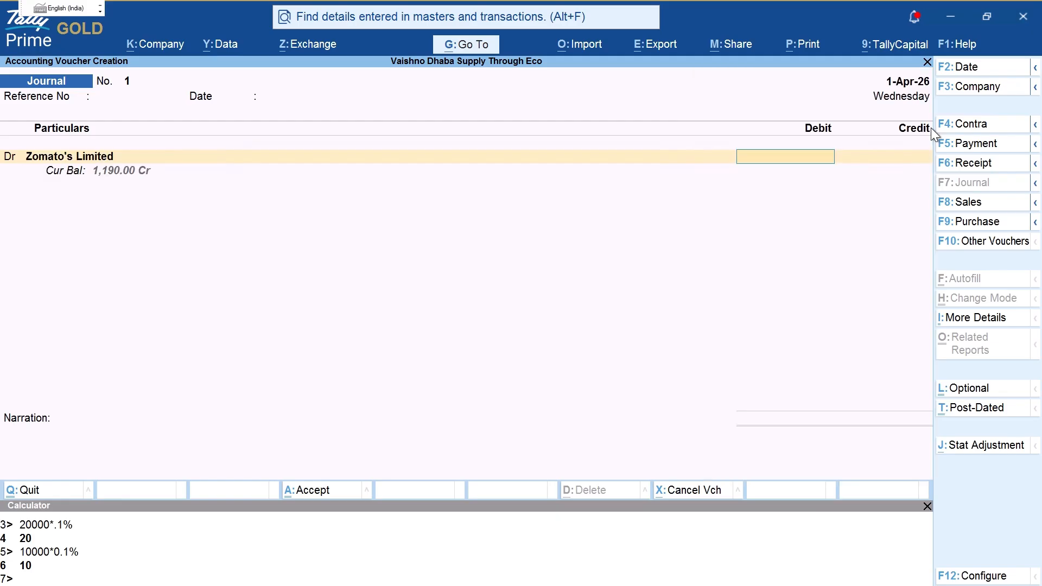
text(1190)
key(ctrl+2)
drag(90, 191, 135, 190)
key(Escape)
key(Return)
key(Return)
key(Return)
key(Return)
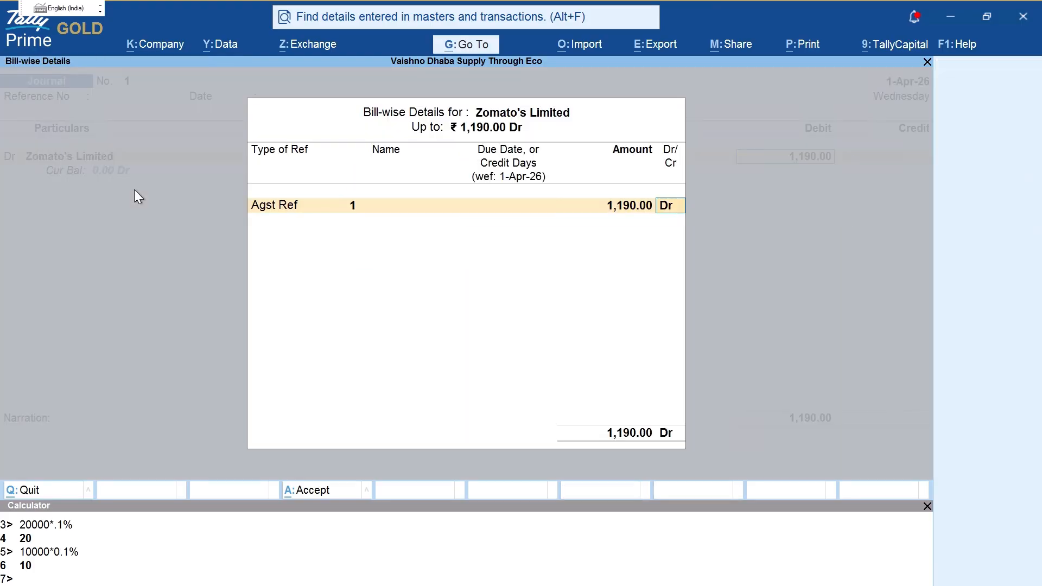
key(Return)
key(Return)
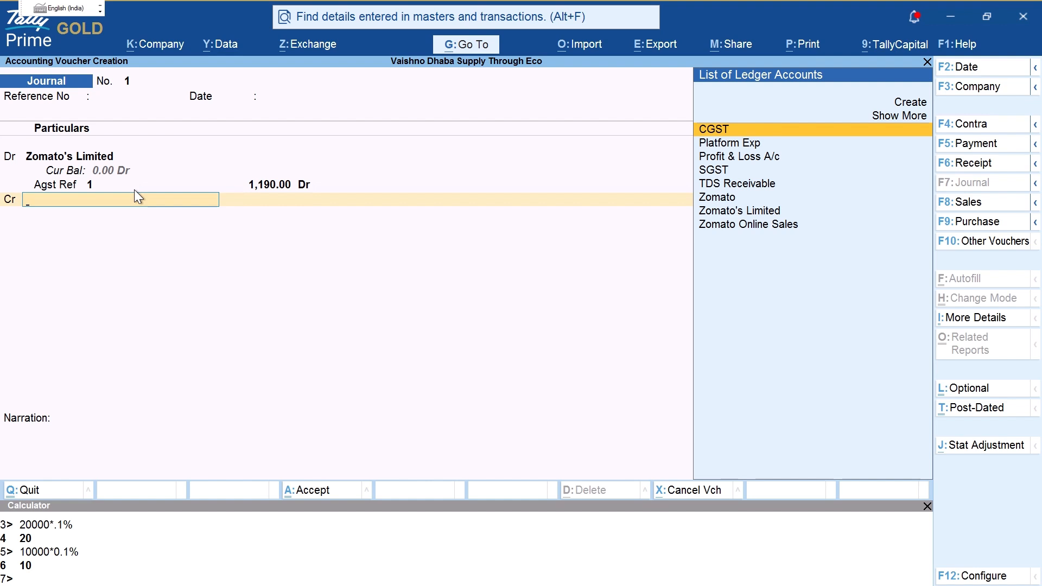
Step: Credit Zomato 1,190 against bill Online/1/26-27 and save the journal
text(zo)
key(BackSpace)
key(BackSpace)
text(zo)
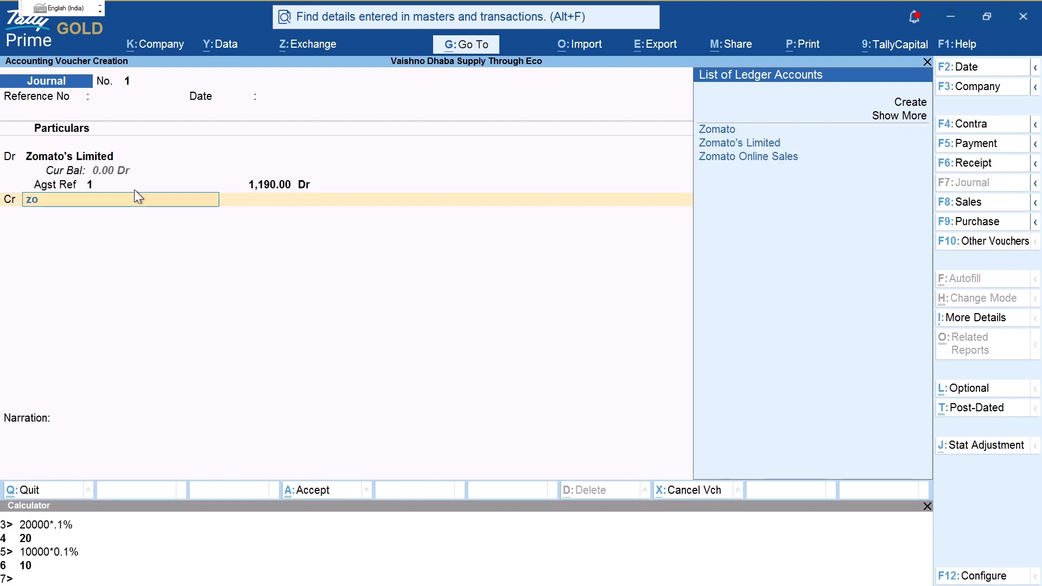
key(ctrl)
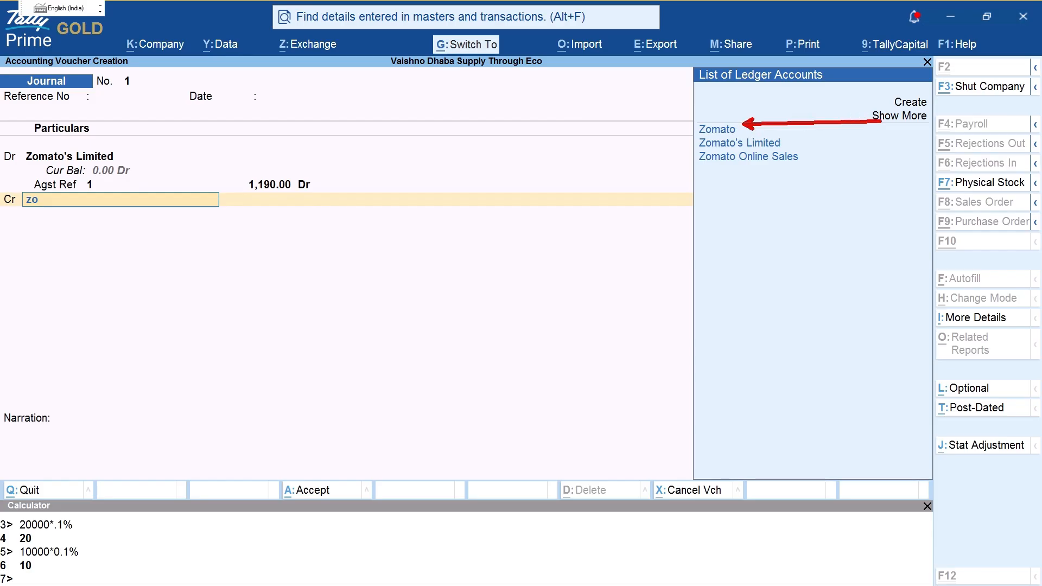
click(880, 129)
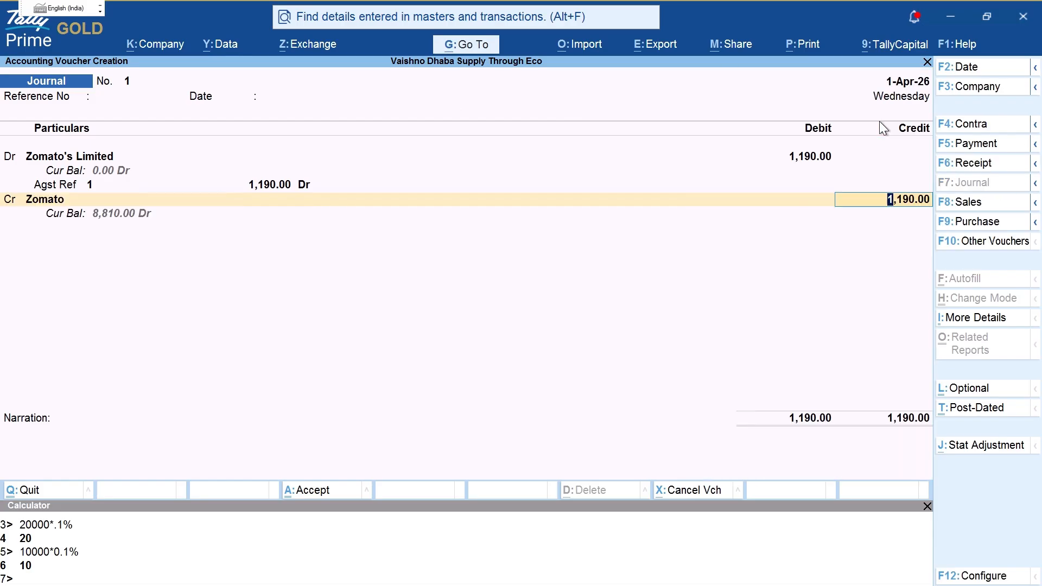
key(ctrl+2)
drag(63, 223, 246, 242)
key(Escape)
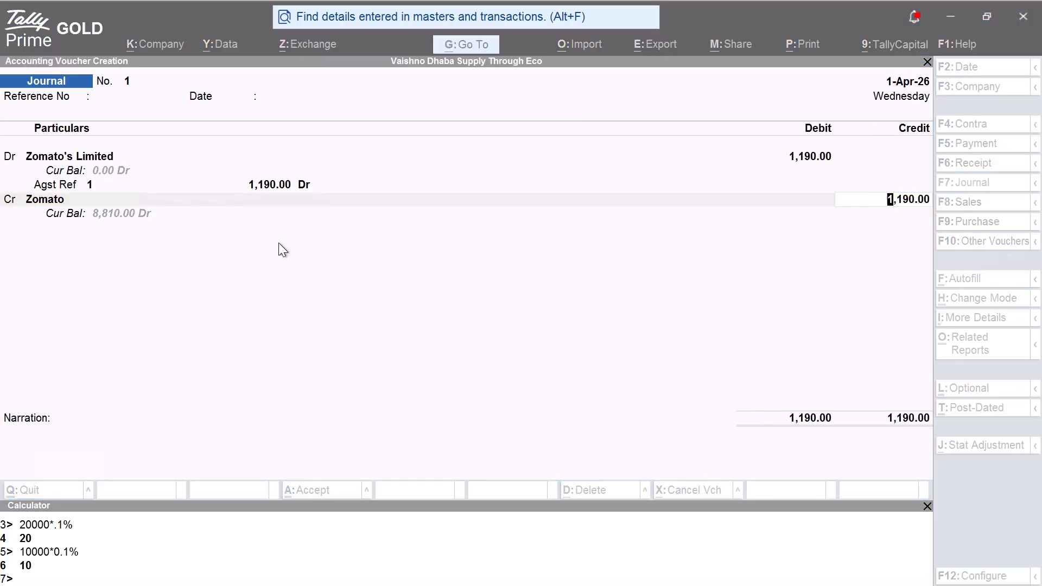
key(Return)
key(Return)
key(Return)
key(Return)
key(Return)
key(Return)
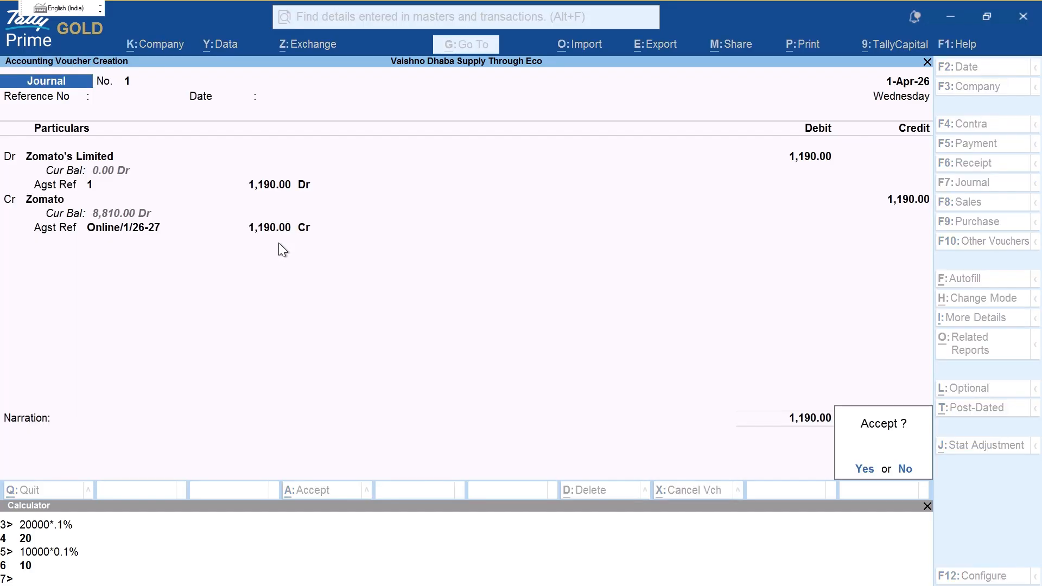
key(Return)
key(Escape)
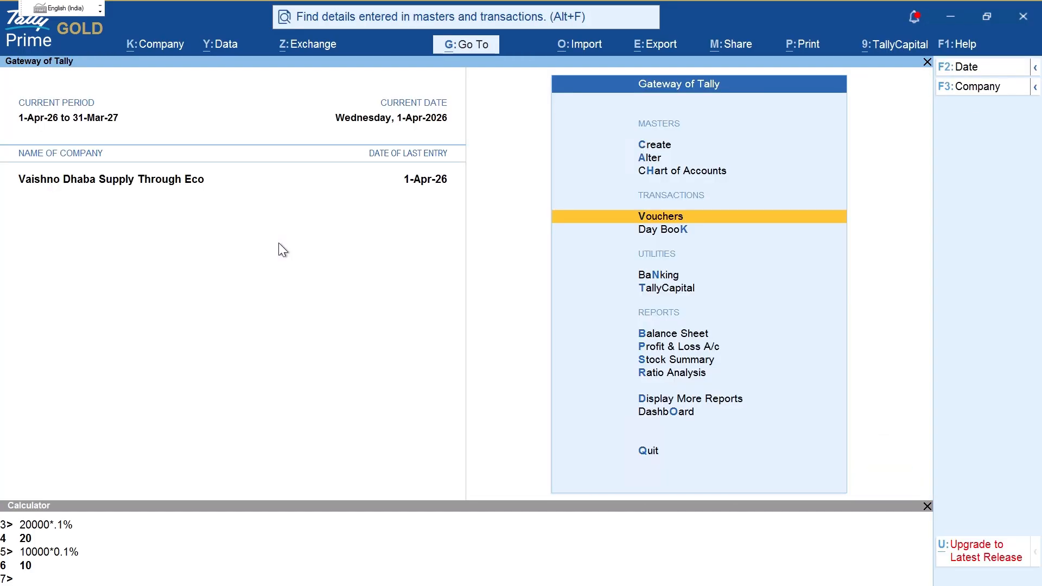
Step: Open the Zomato ledger and mark its 10,000.00 debit, current totals and 8,810.00 closing balance
key(d)
key(a)
key(l)
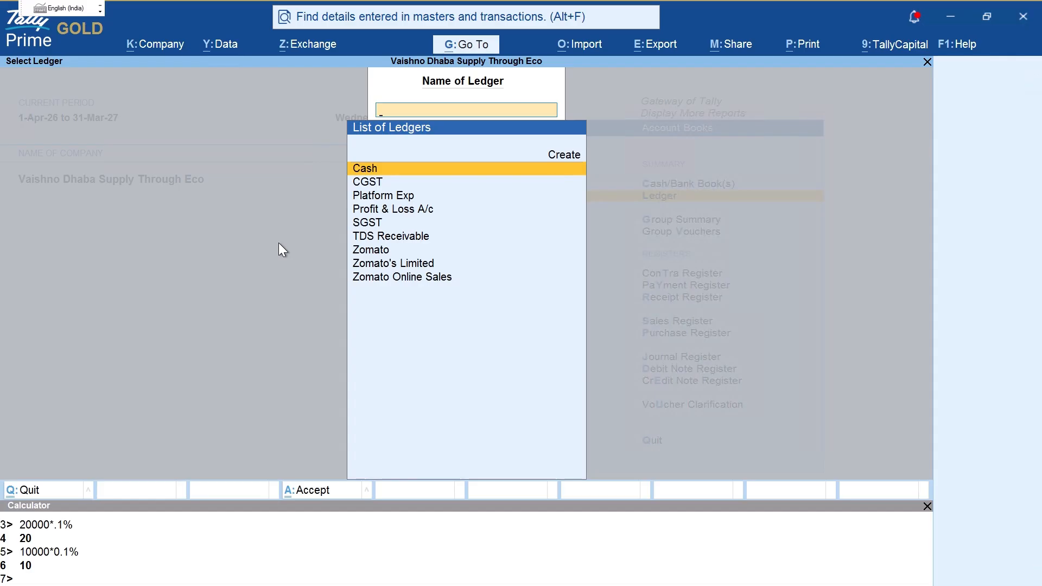
key(Down)
key(Down)
key(Down)
key(Down)
key(Down)
key(Down)
key(Return)
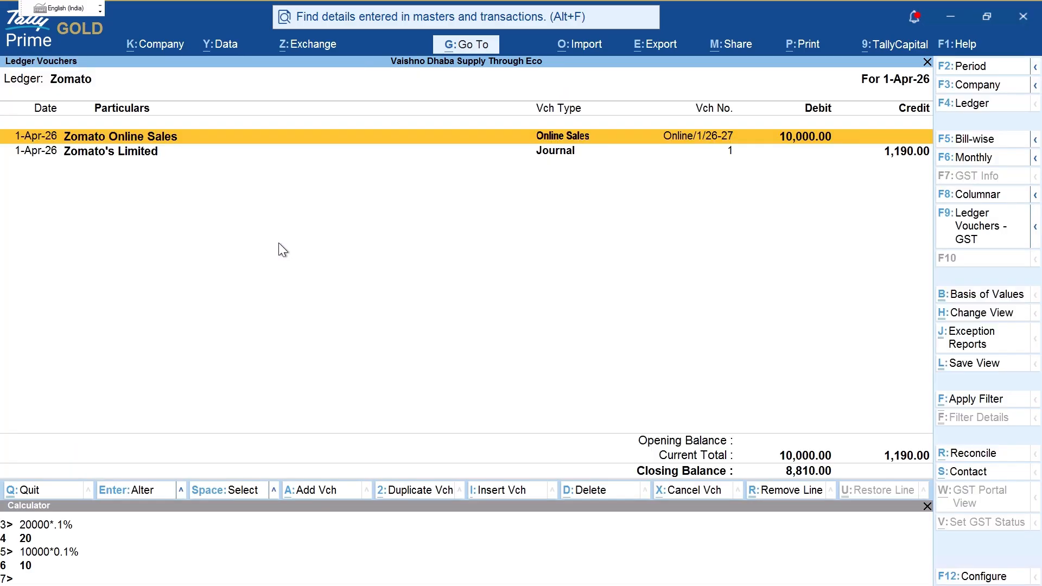
key(F2)
key(Escape)
key(ctrl)
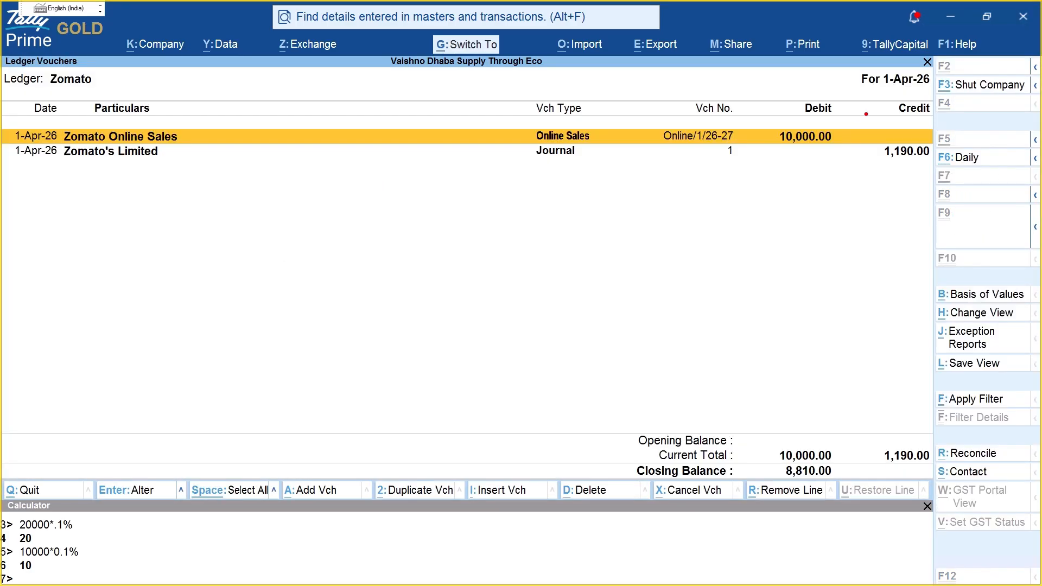
mouse_move(785, 109)
mouse_down()
mouse_move(939, 152)
mouse_move(926, 130)
mouse_up()
drag(777, 459, 934, 457)
drag(781, 481, 861, 470)
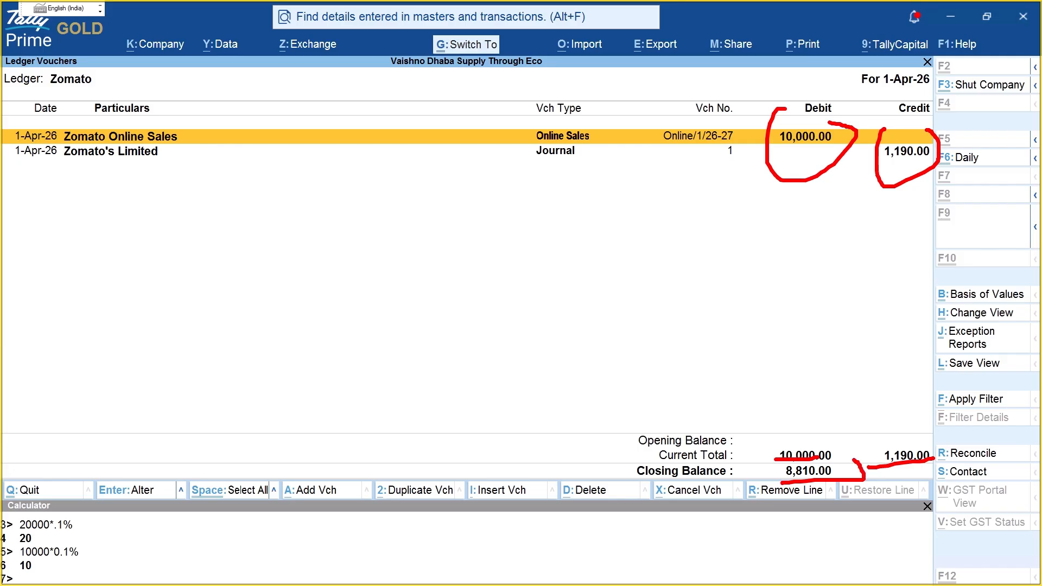
key(Escape)
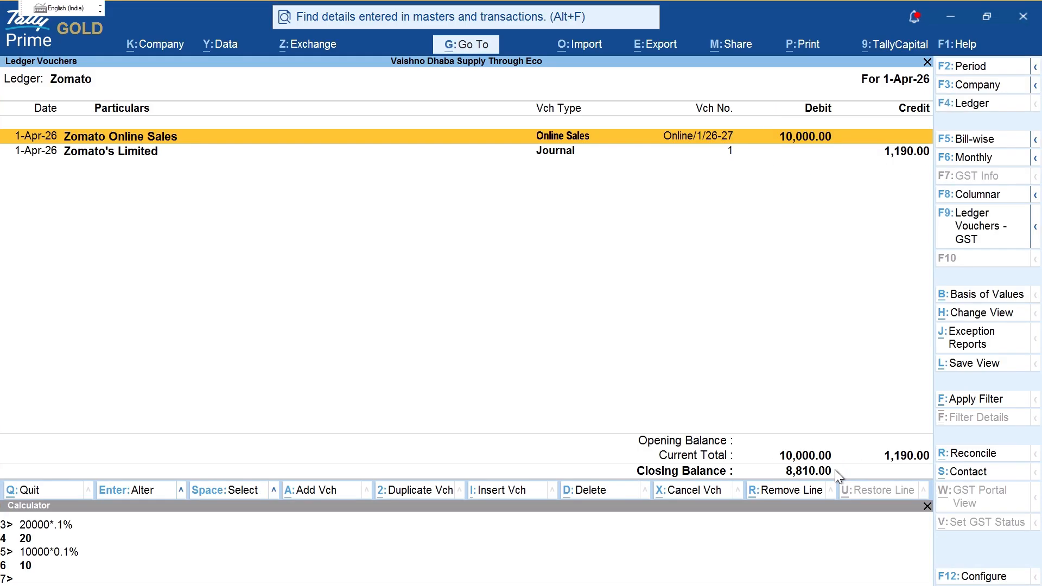
Step: Open Zomato's Limited ledger and circle the matching 1,190.00 debit, credit and Current Total
key(F4)
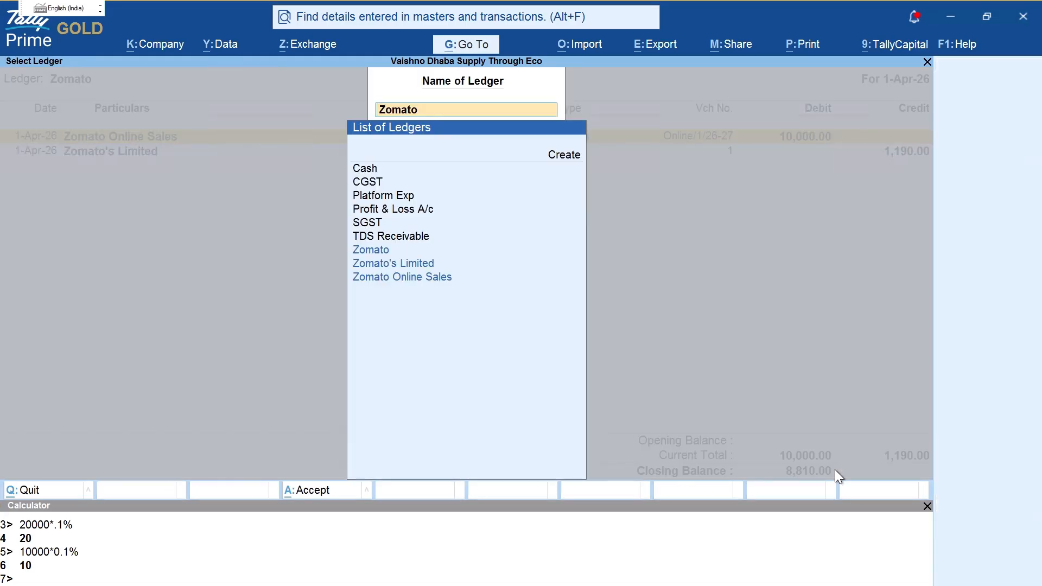
key(Down)
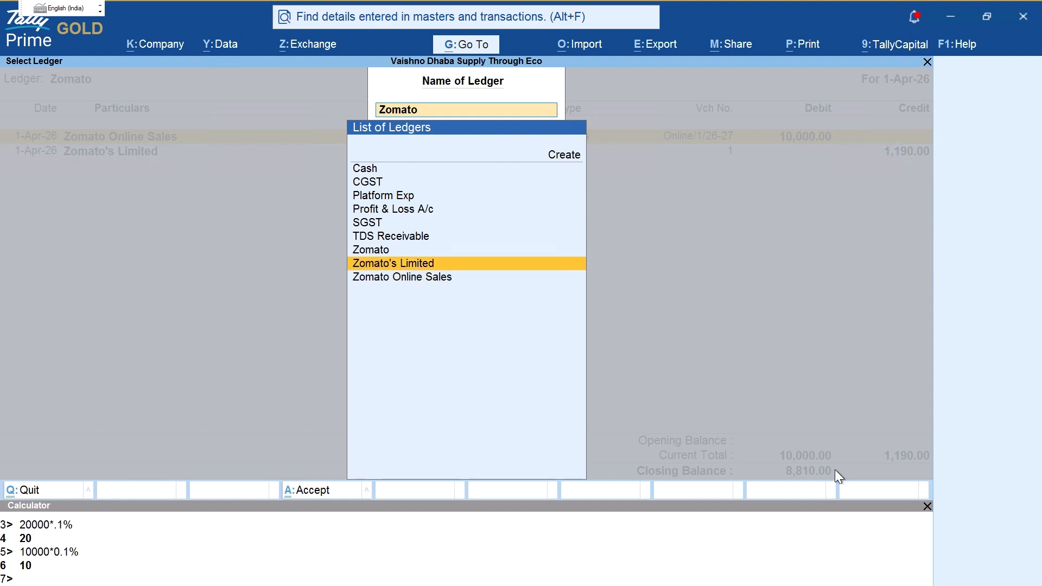
key(Return)
key(ctrl)
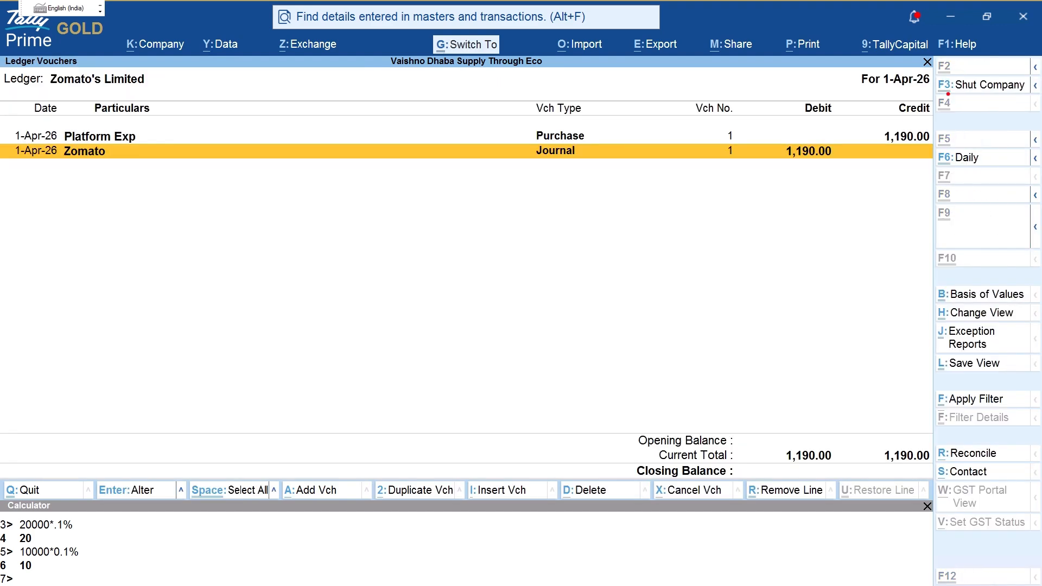
drag(882, 110, 945, 134)
mouse_move(803, 128)
mouse_down()
mouse_move(760, 203)
mouse_move(849, 143)
mouse_up()
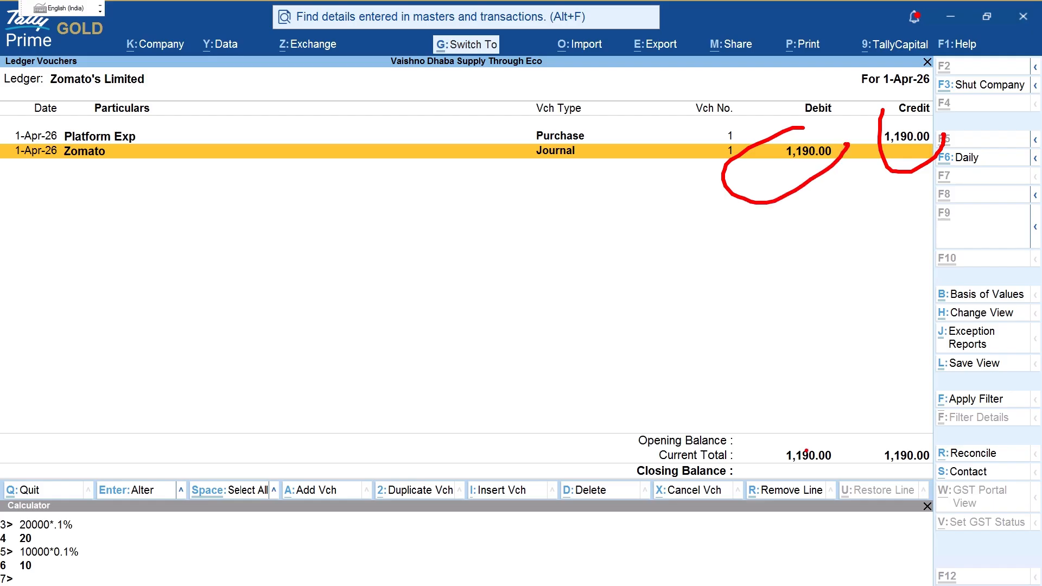
mouse_move(761, 467)
mouse_down()
mouse_move(785, 434)
mouse_move(831, 418)
mouse_move(802, 417)
mouse_up()
click(783, 414)
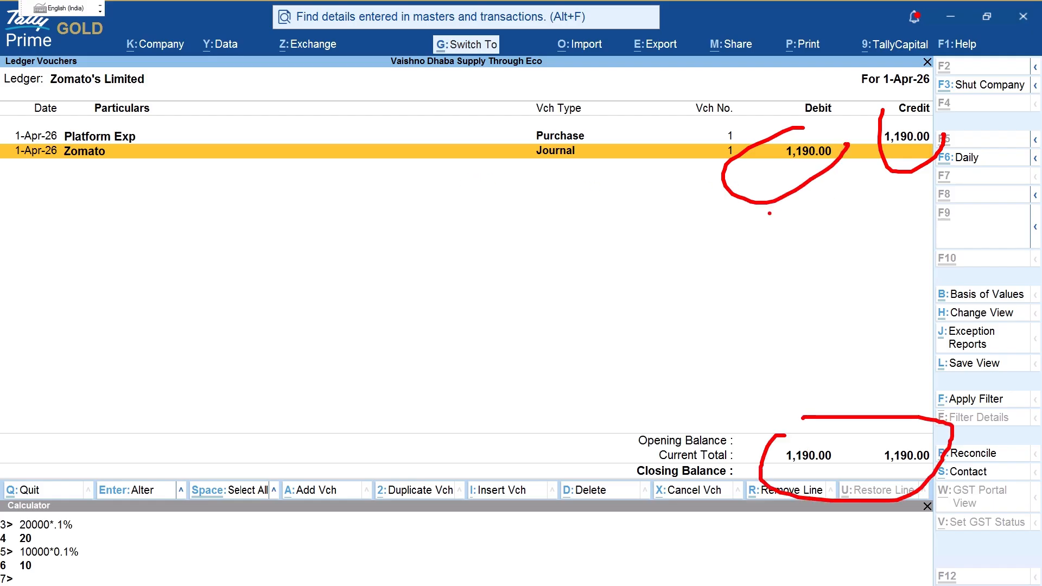
key(Escape)
key(Escape)
key(Escape)
key(Escape)
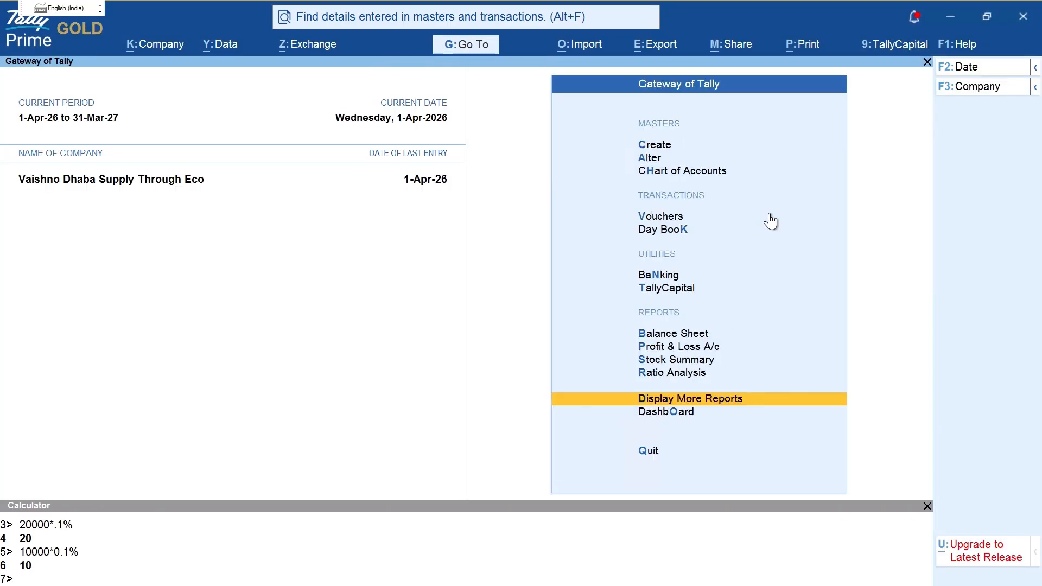
Step: Start a Receipt voucher crediting Zomato 8,810 against bill Online/1/26-27
key(n)
key(v)
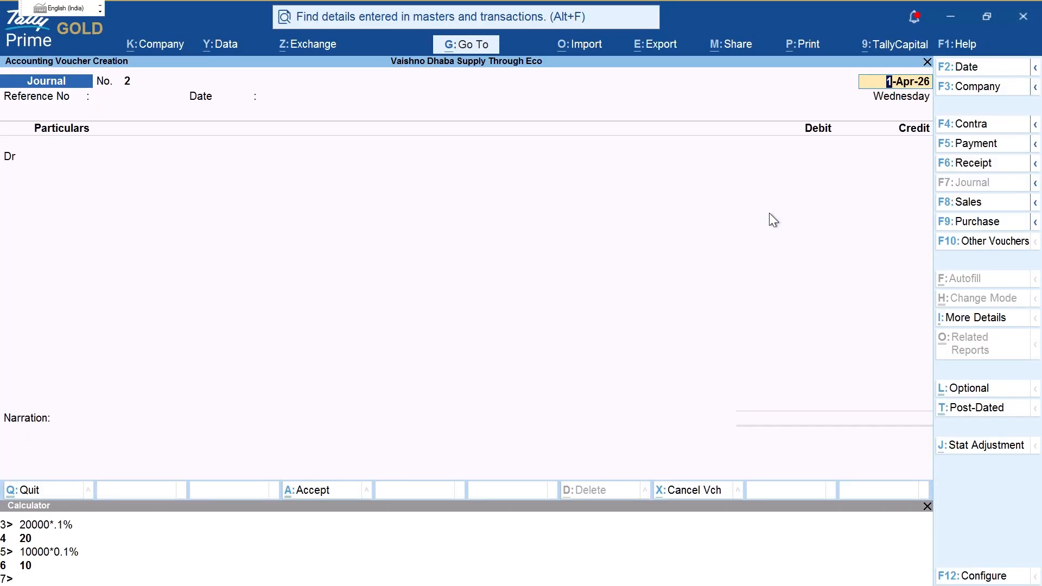
key(F6)
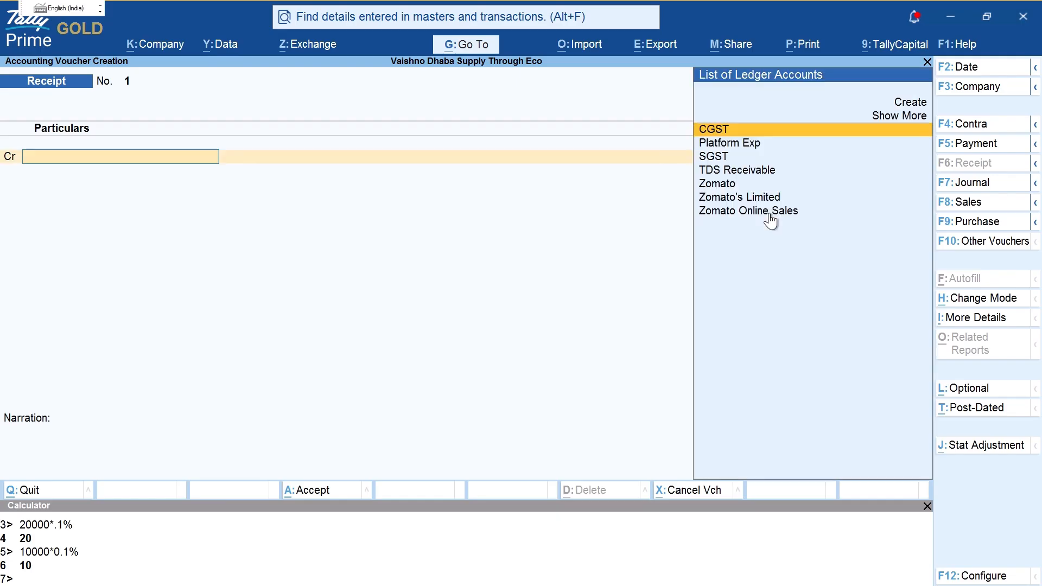
text(Zo)
key(Return)
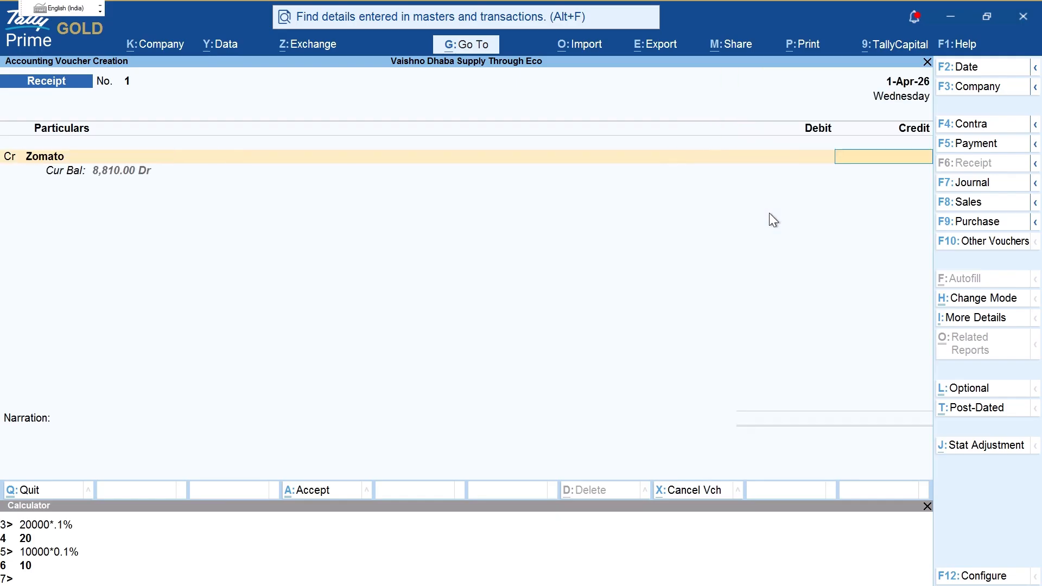
text(8,810)
key(Return)
key(Return)
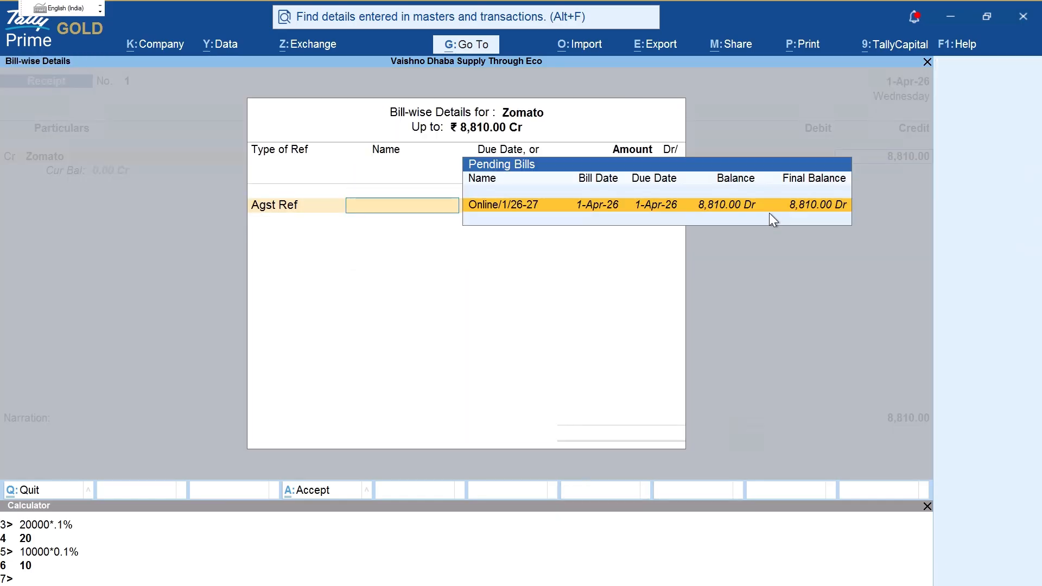
key(Return)
key(Return)
key(Return)
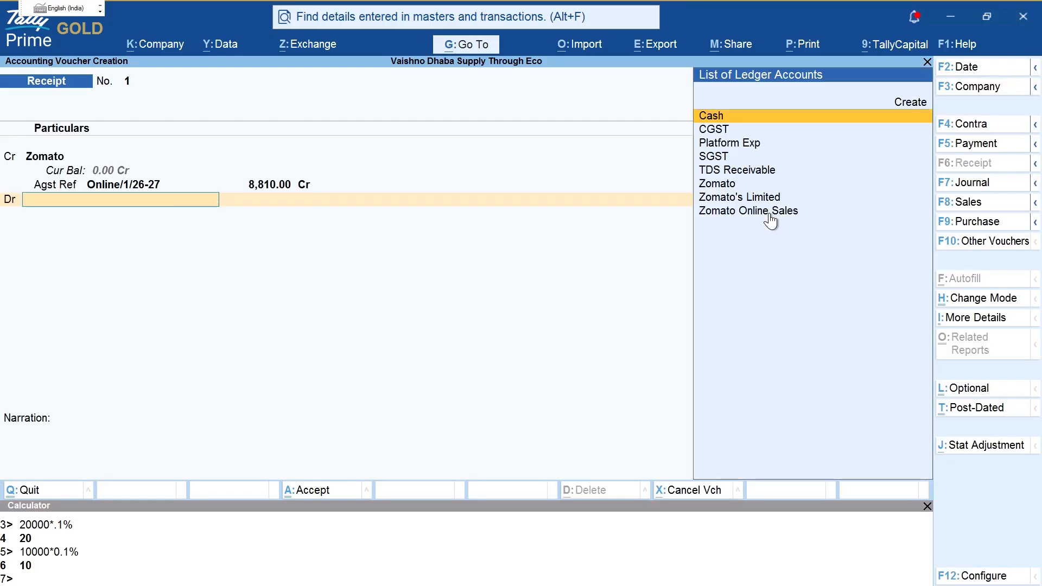
Step: Create a Pnb Bank ledger under Bank Accounts as the debit account
text(Pc)
key(alt+c)
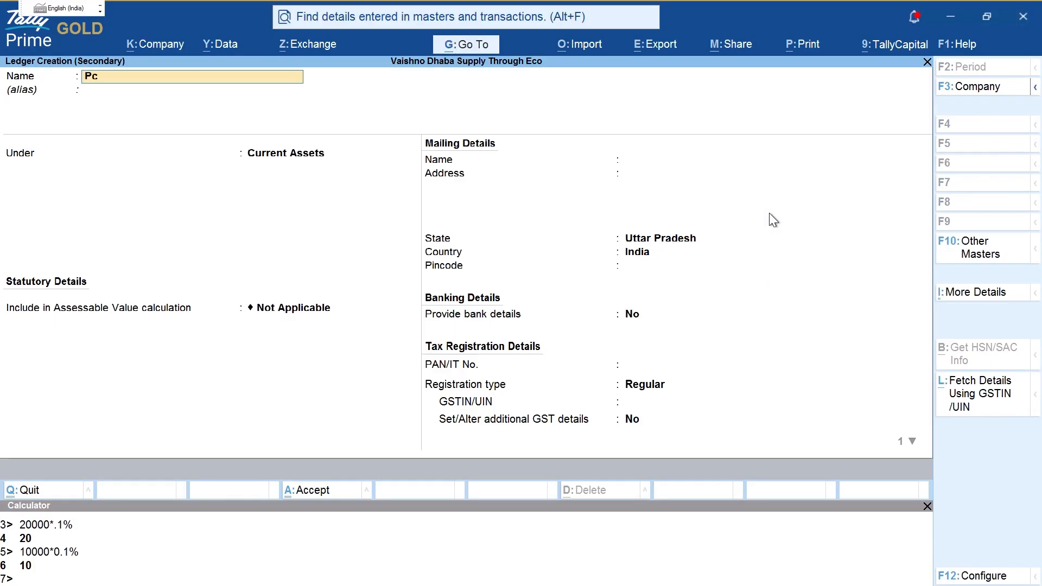
key(BackSpace)
text(nb Bva)
key(BackSpace)
key(BackSpace)
text(anl)
key(BackSpace)
text(k)
key(Return)
text(ab)
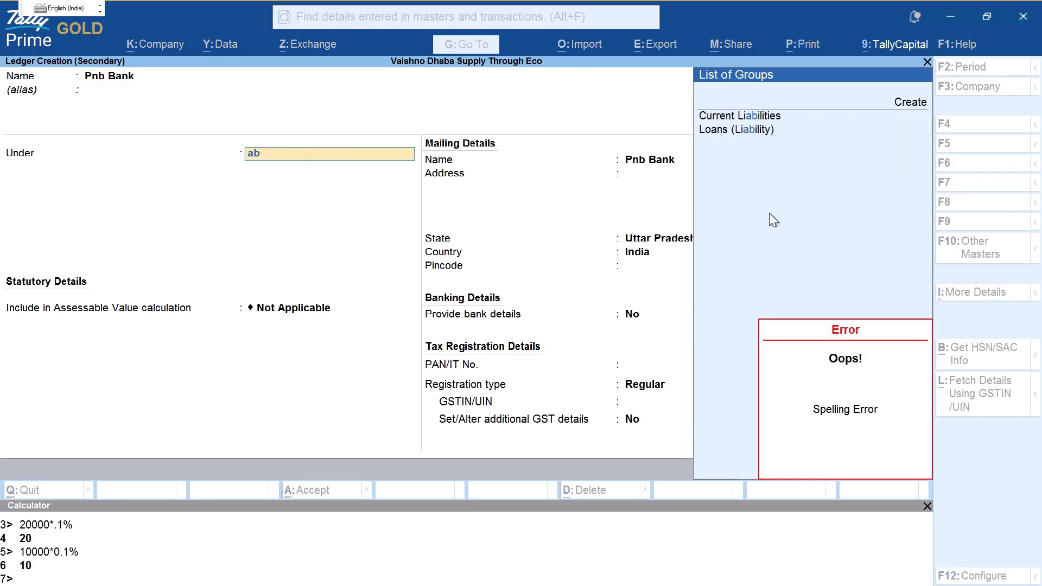
key(BackSpace)
key(BackSpace)
text(ban)
key(Return)
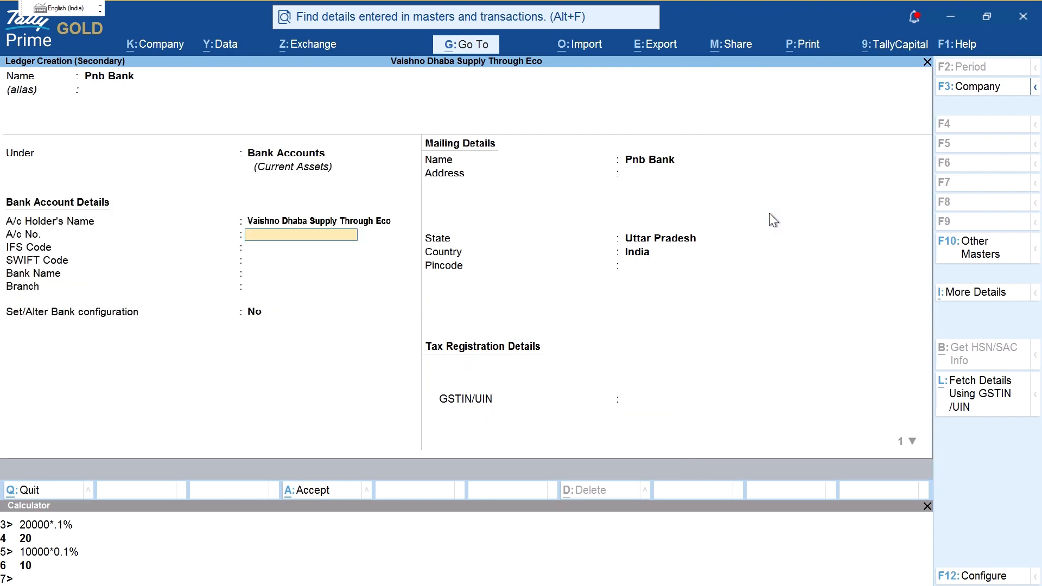
key(ctrl+a)
Step: Complete the bank allocation details, leaving the bank name as not applicable
key(Return)
key(Return)
key(Return)
key(Return)
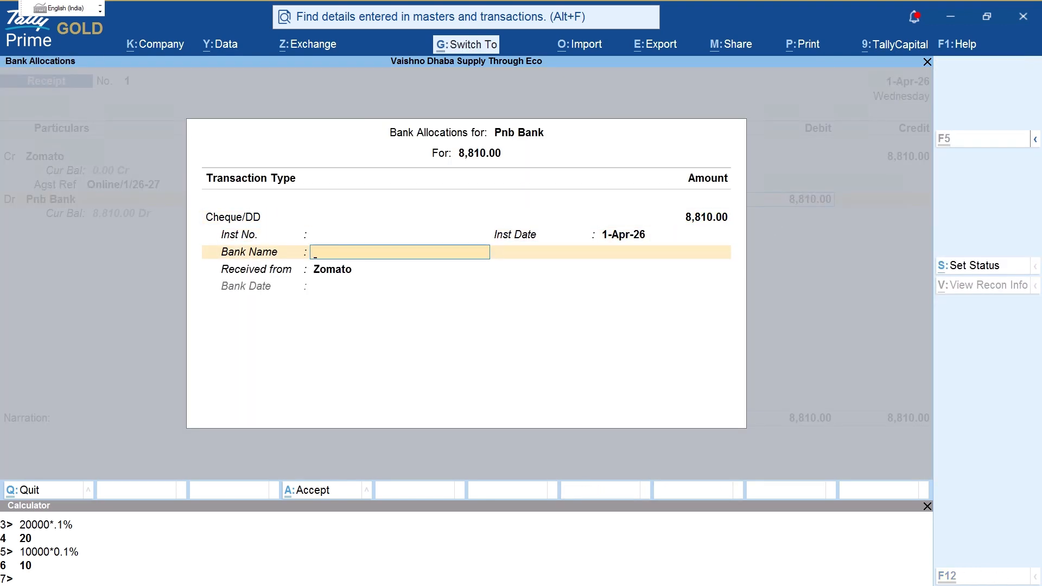
drag(233, 276, 413, 290)
key(Escape)
key(Return)
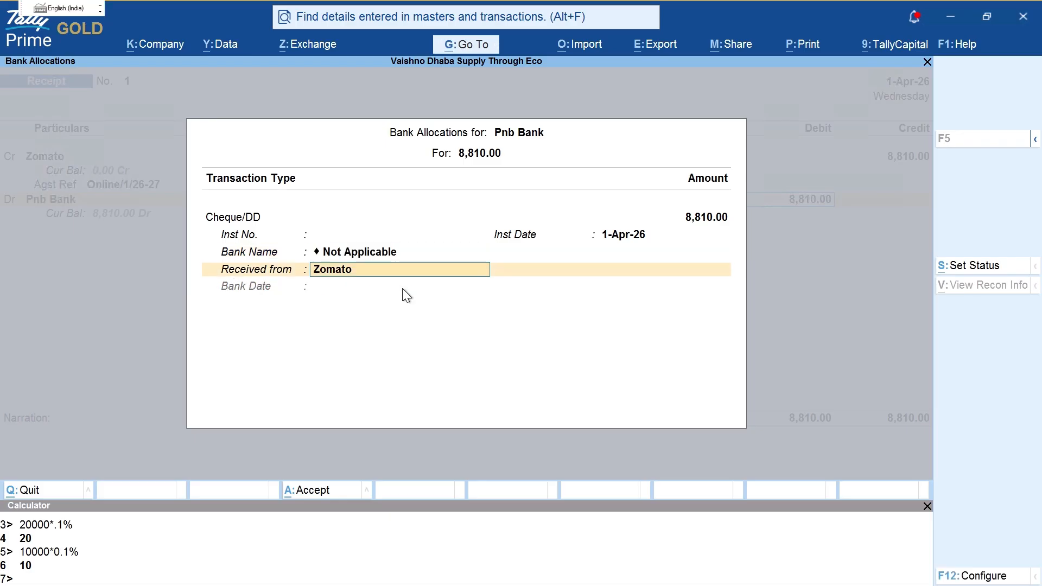
key(Return)
key(Return)
key(Return)
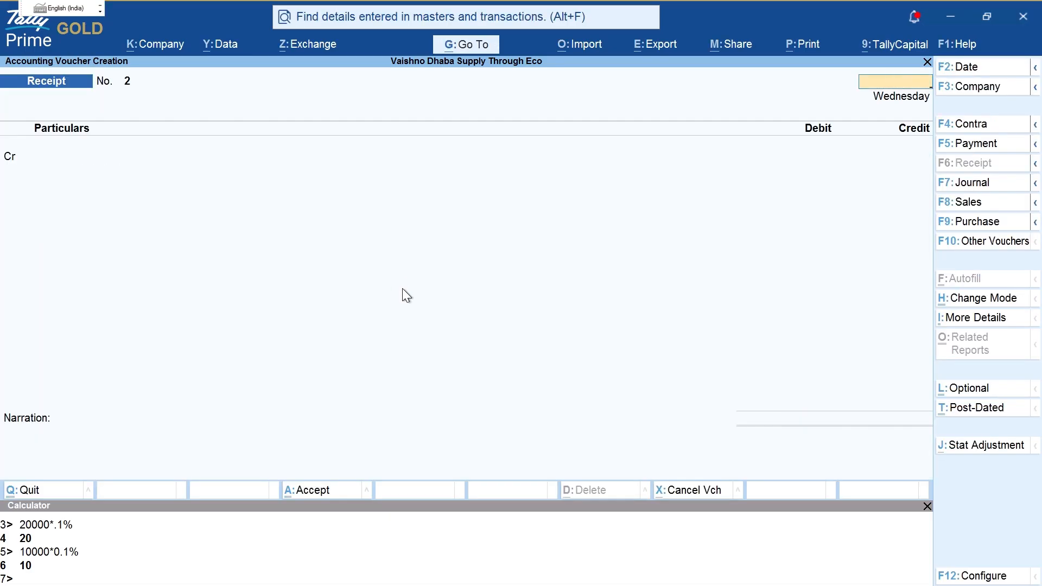
Step: Save the receipt voucher and open the Zomato ledger vouchers from Account Books
key(Escape)
key(Escape)
key(Escape)
key(d)
key(a)
key(l)
key(Down)
key(Down)
key(Down)
key(Down)
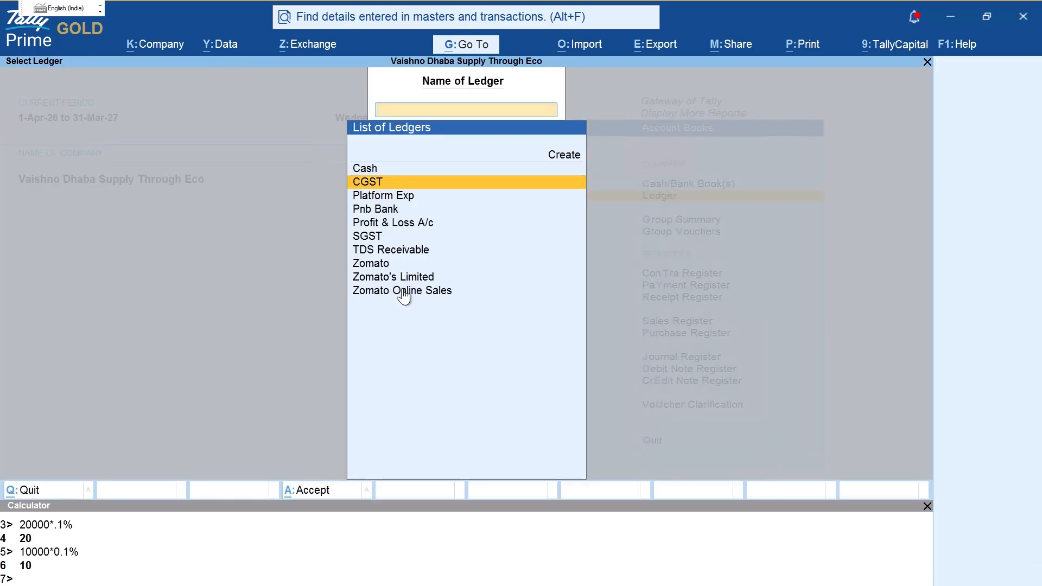
key(Down)
key(Down)
key(Down)
key(Return)
key(F2)
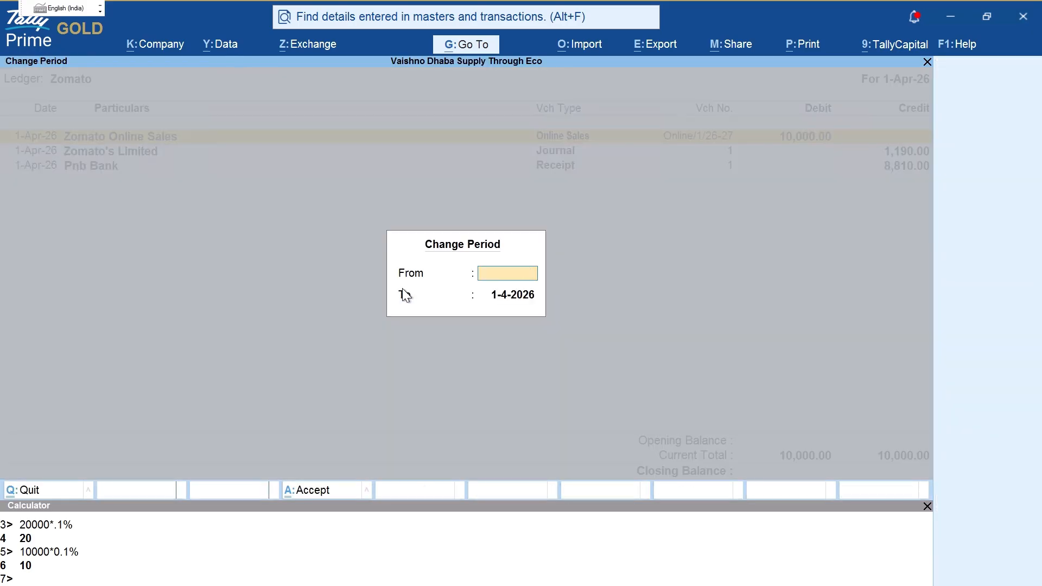
key(Return)
key(Return)
Step: Circle the 10,000.00 debit and point an arrow at the Closing Balance, then clear the marks
key(ctrl)
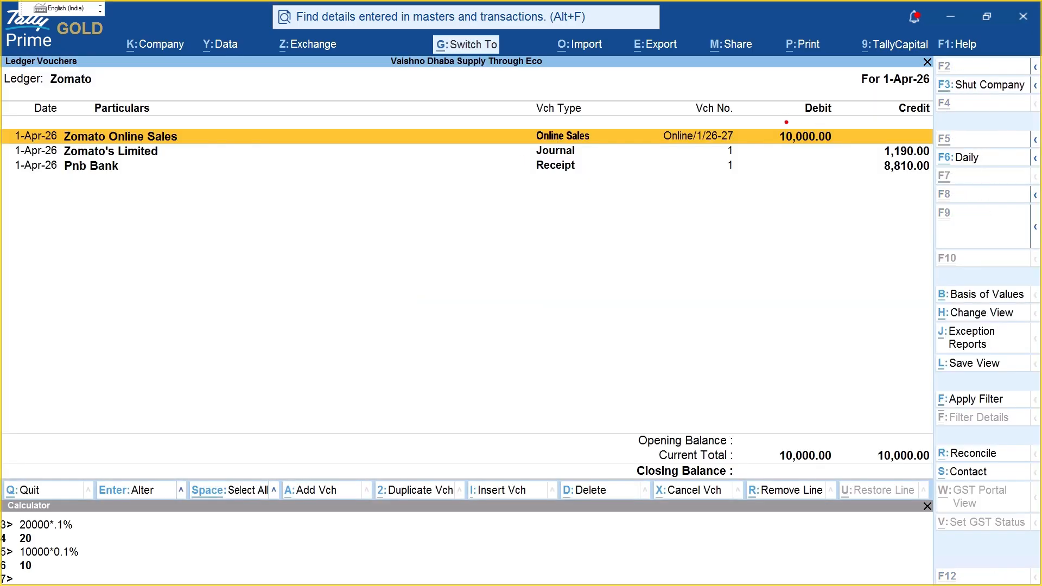
drag(778, 114, 831, 106)
drag(783, 395, 830, 453)
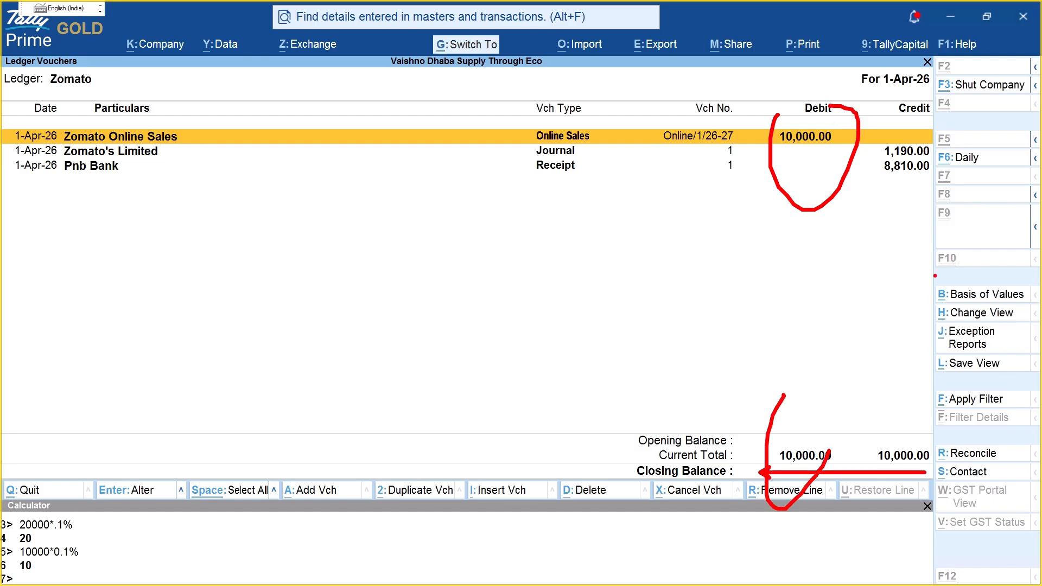
key(ctrl+z)
drag(748, 477, 897, 476)
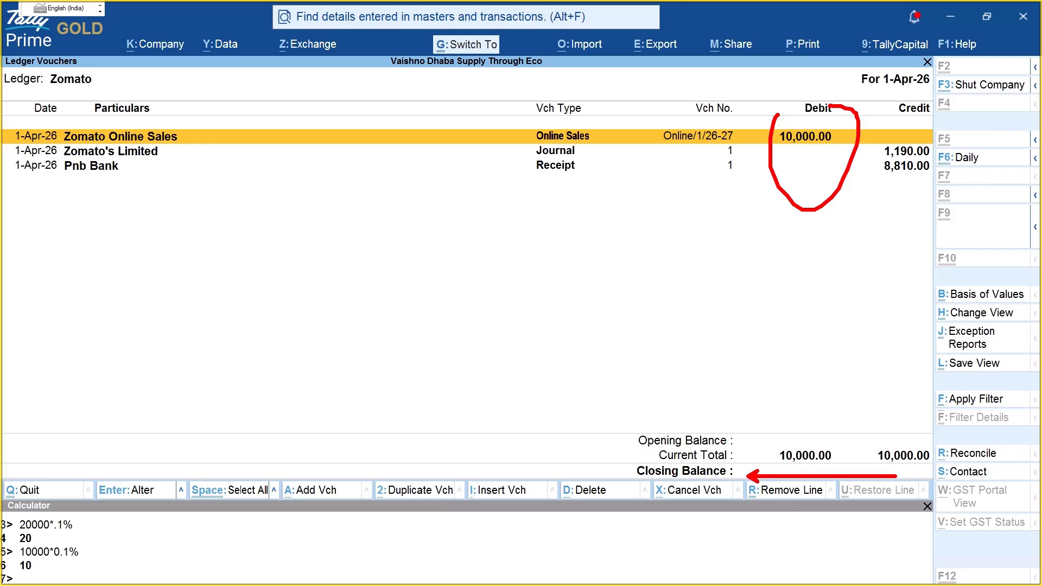
key(Escape)
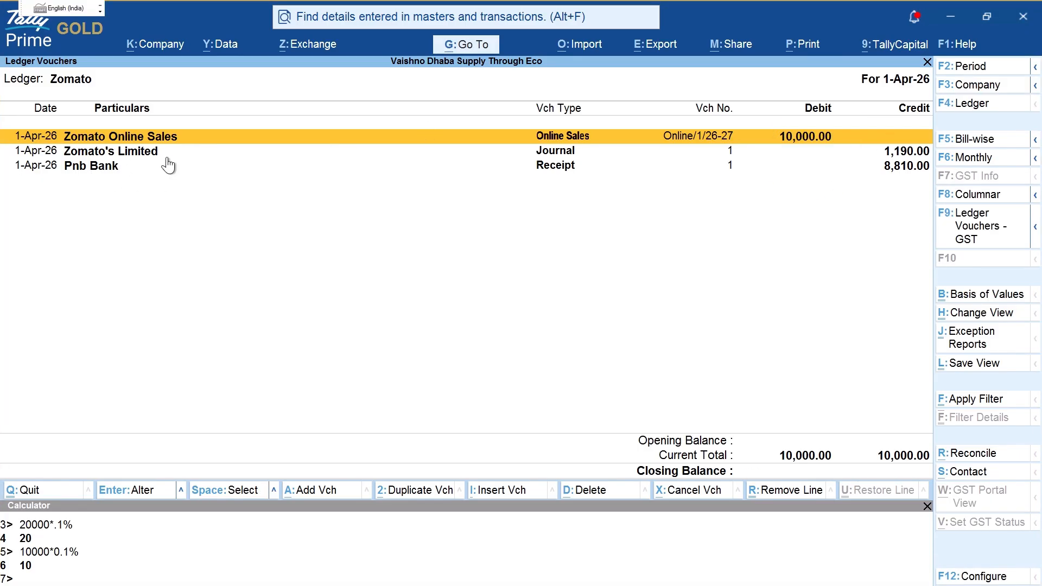
Step: Re-mark the Zomato's Limited row, circle 10,000.00, underline the 8,810.00 credit, then clear and exit
key(ctrl+2)
drag(207, 150, 851, 151)
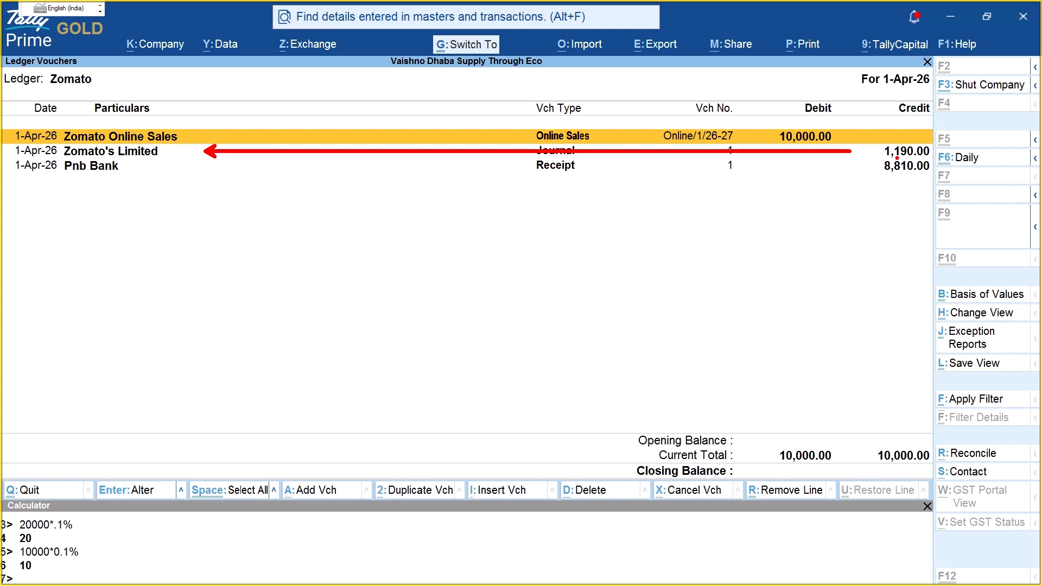
drag(777, 115, 843, 127)
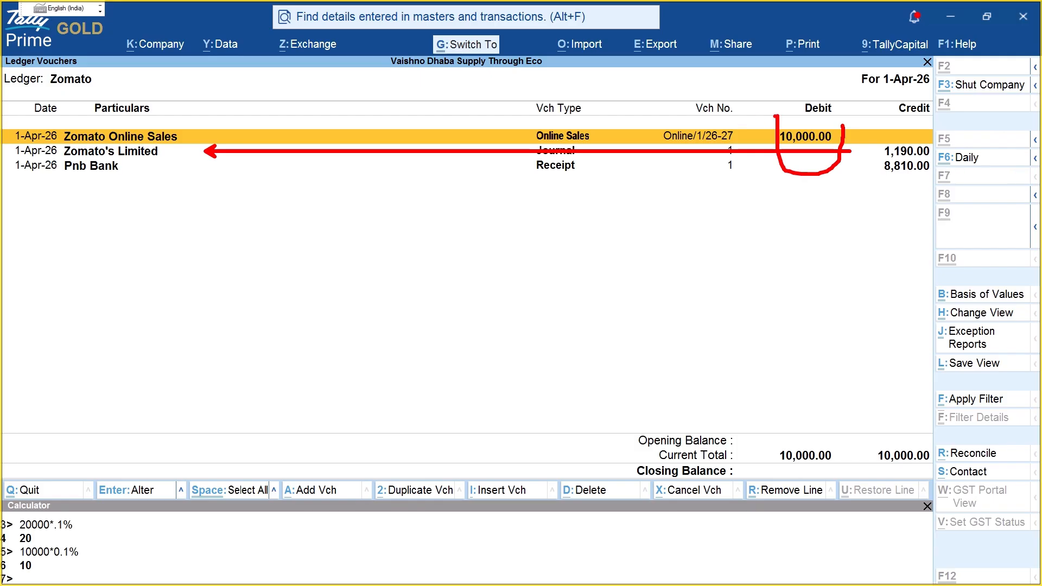
drag(771, 116, 853, 119)
mouse_move(869, 180)
mouse_down()
mouse_move(939, 162)
mouse_move(867, 155)
mouse_move(917, 162)
mouse_up()
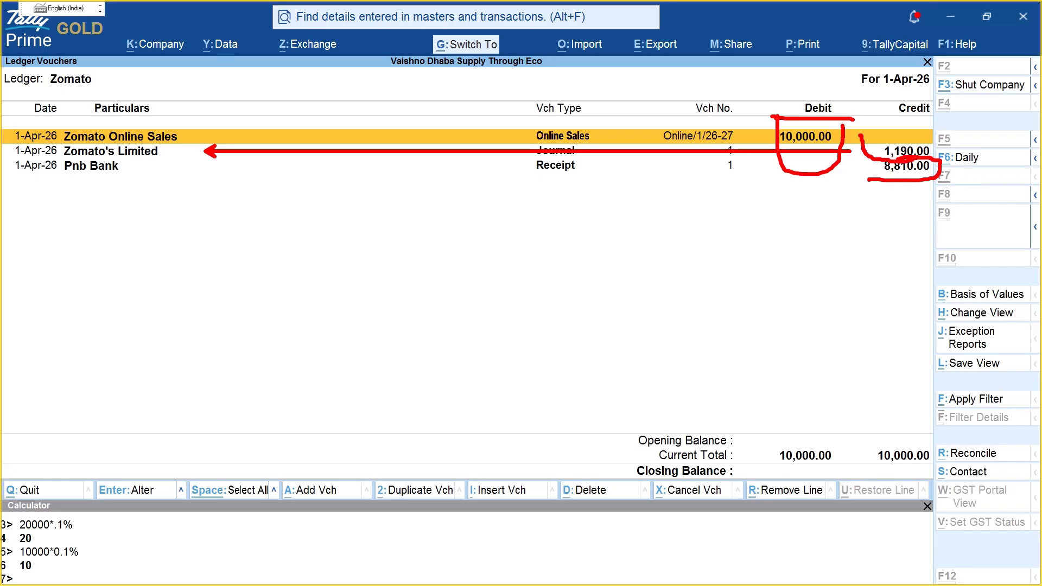
key(Escape)
key(Escape)
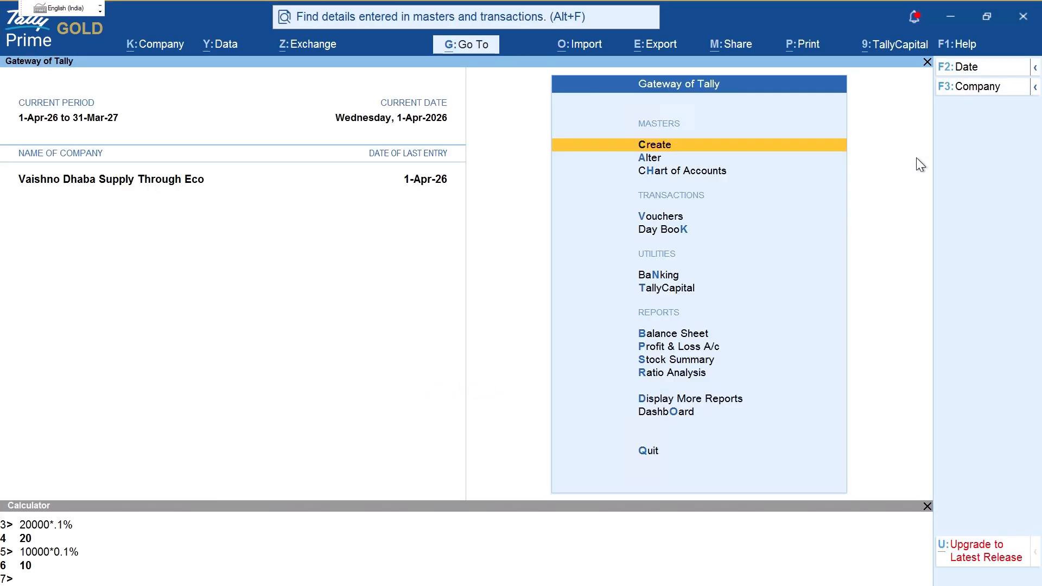
Step: Open the Balance Sheet, mark Duties & Taxes 180.00, and review its CGST breakdown
key(b)
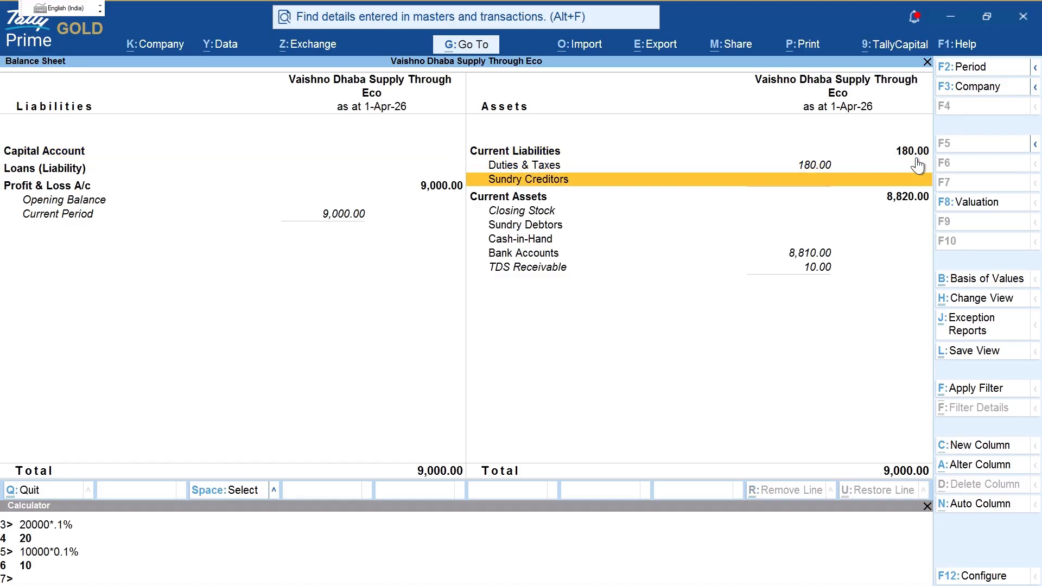
click(917, 164)
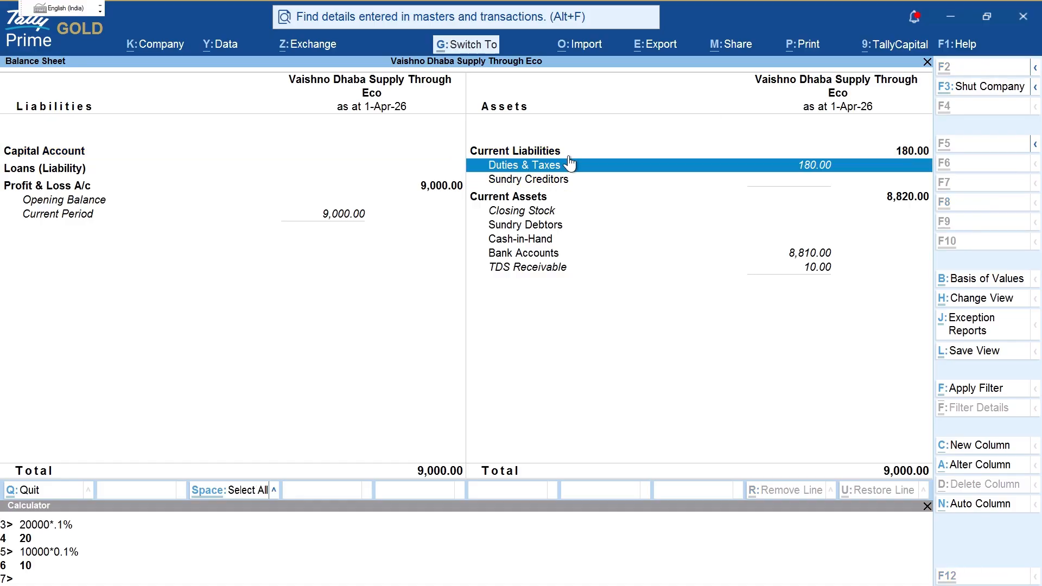
key(ctrl+2)
drag(749, 158, 846, 163)
key(Escape)
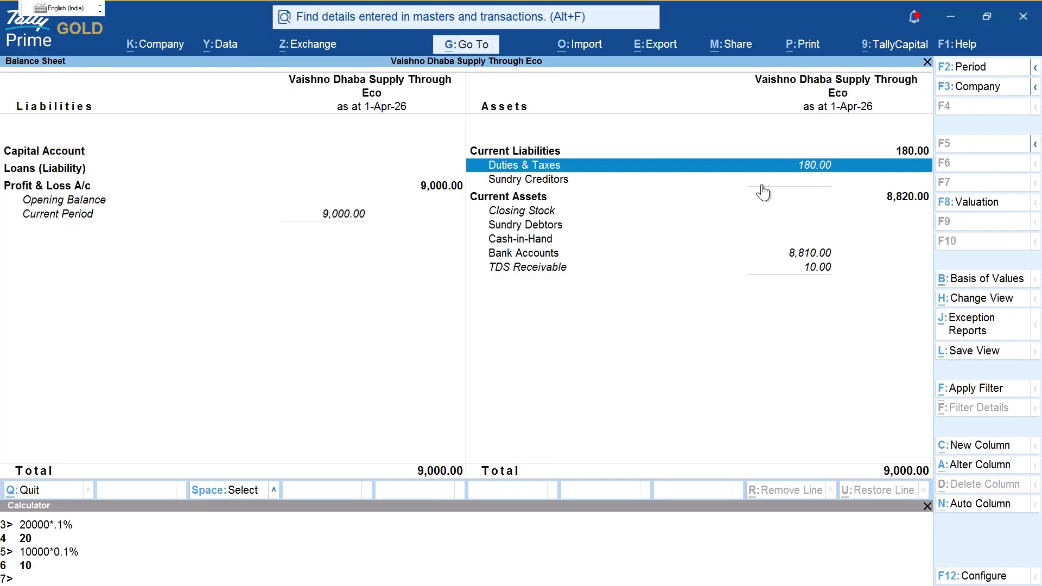
key(Return)
key(Return)
key(Escape)
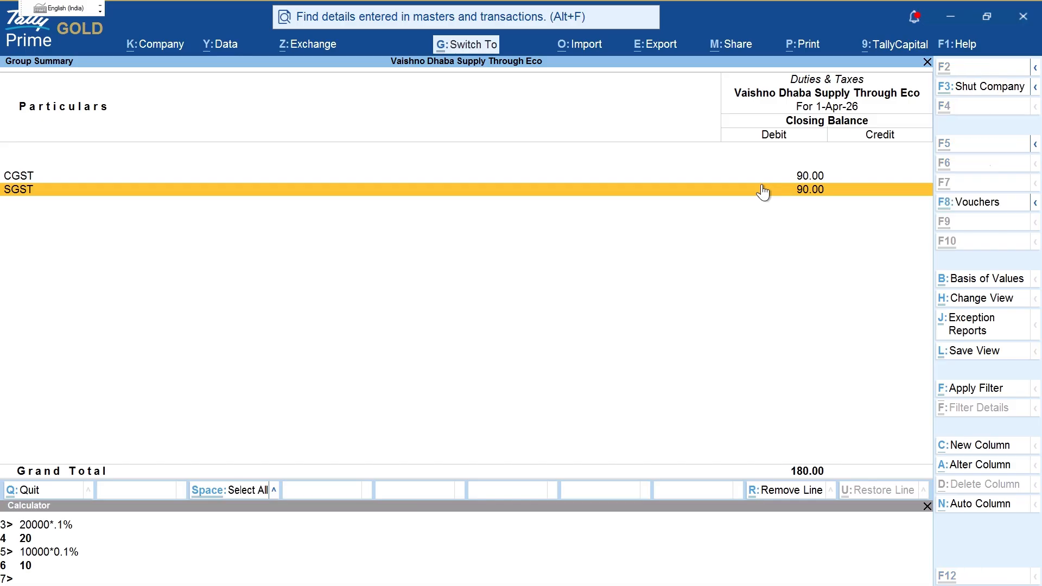
key(ctrl+2)
drag(375, 43, 451, 35)
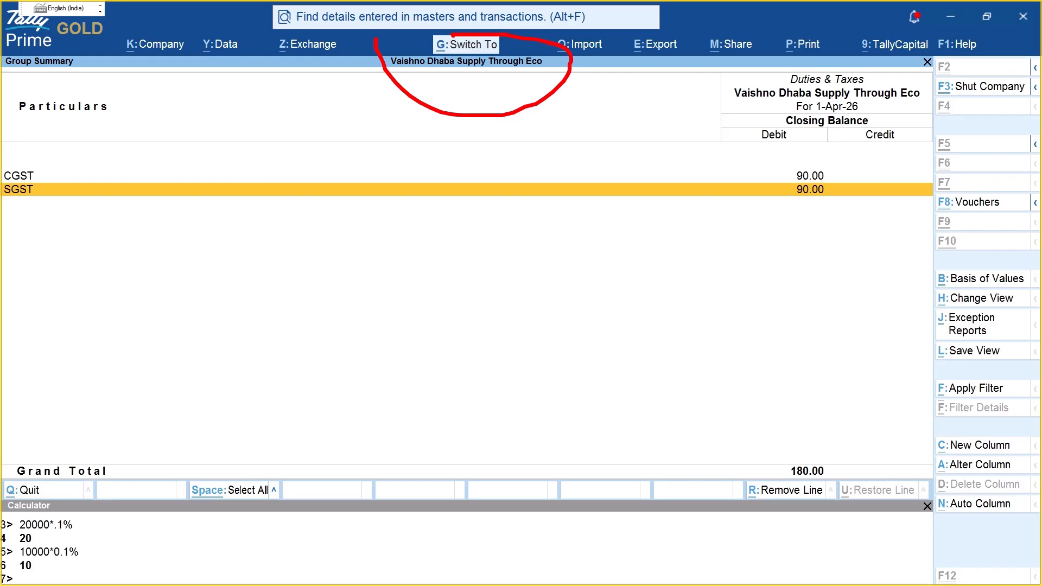
key(Escape)
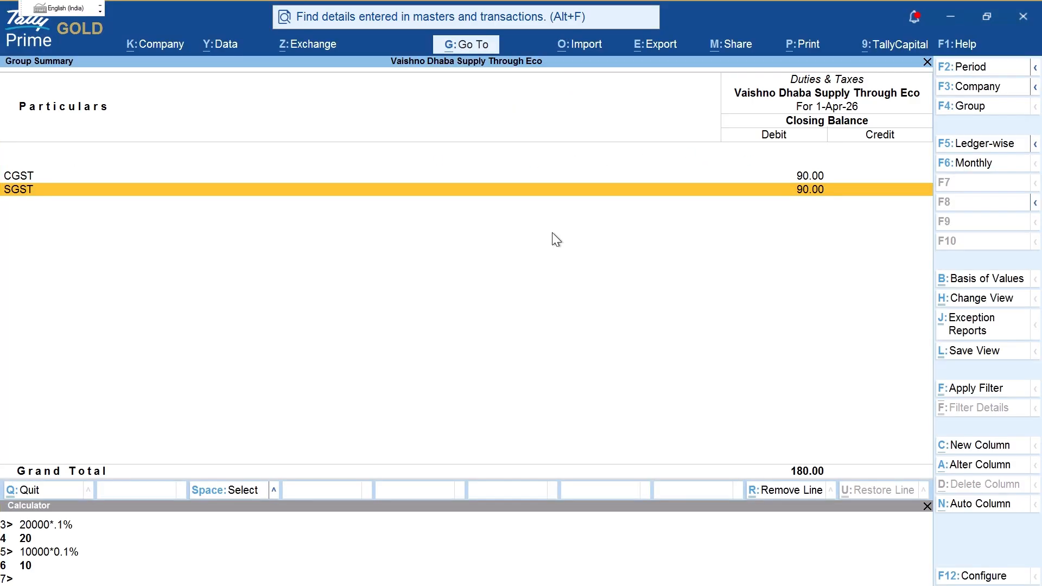
key(Escape)
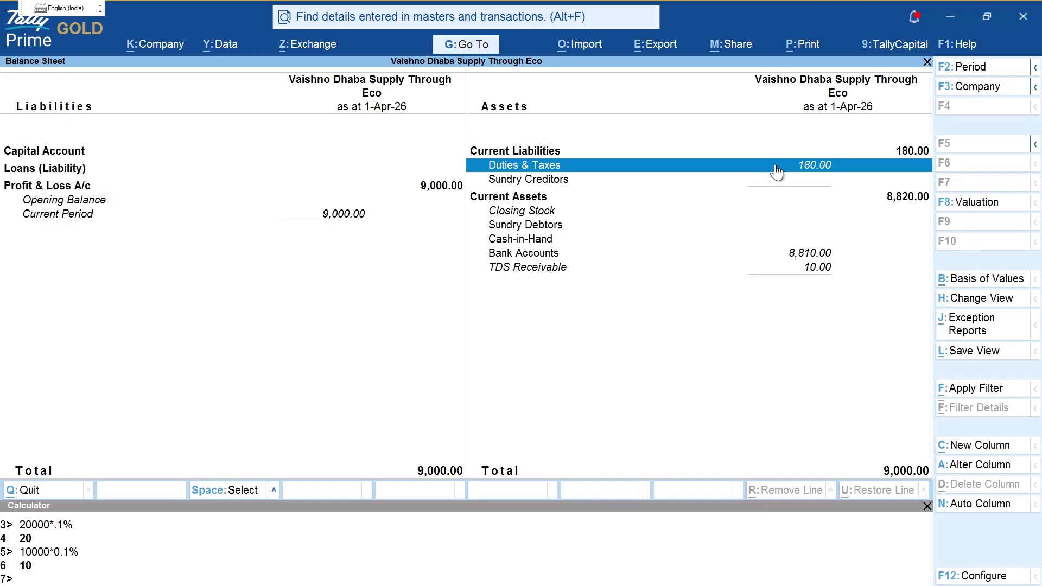
Step: Point an arrow at TDS Receivable, write and circle 'ITL', and mark its 10.00 amount
key(Down)
key(Down)
key(Down)
key(Down)
key(Down)
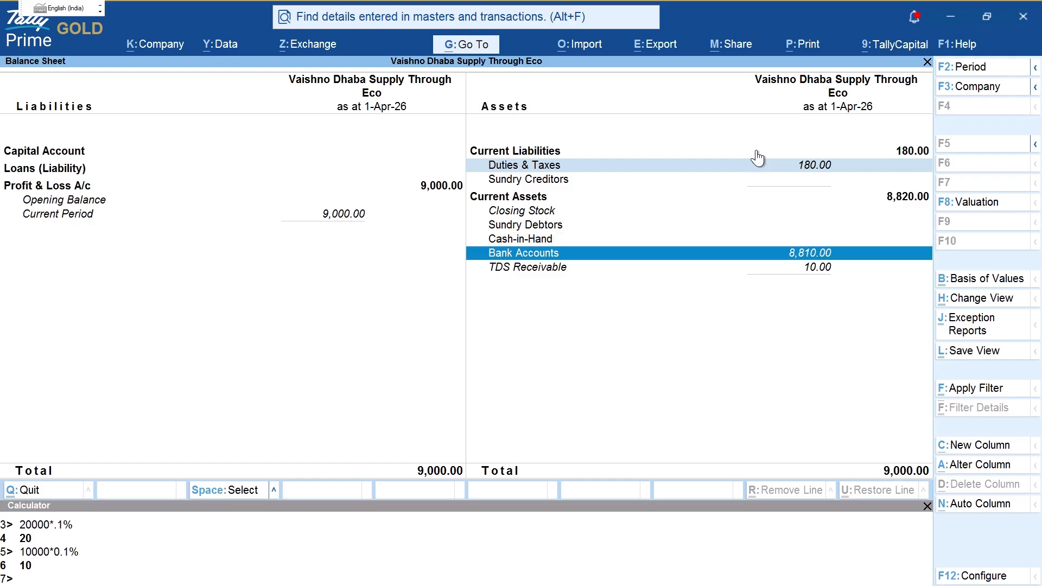
key(Down)
key(ctrl+2)
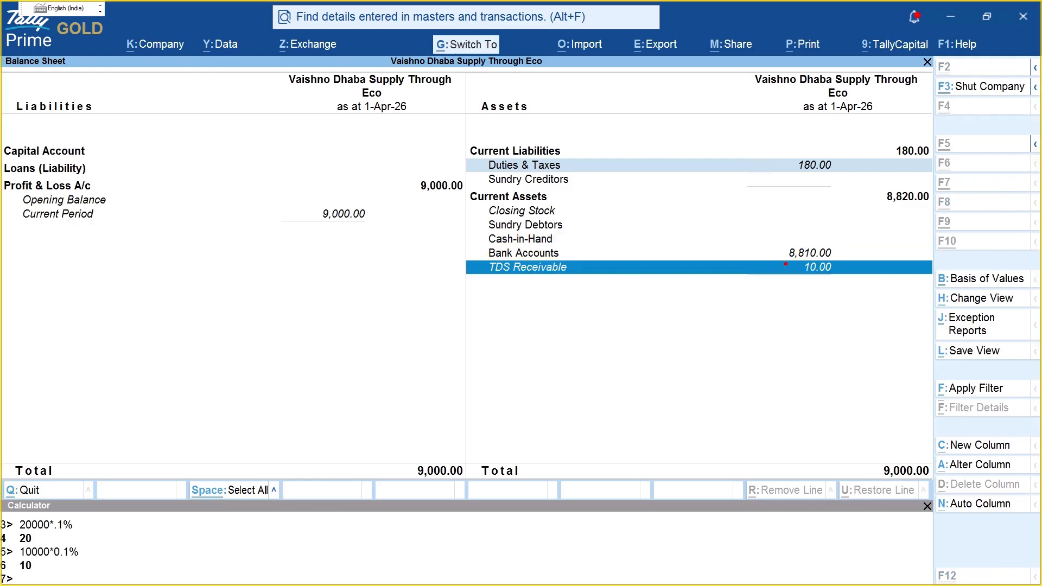
drag(581, 277, 777, 277)
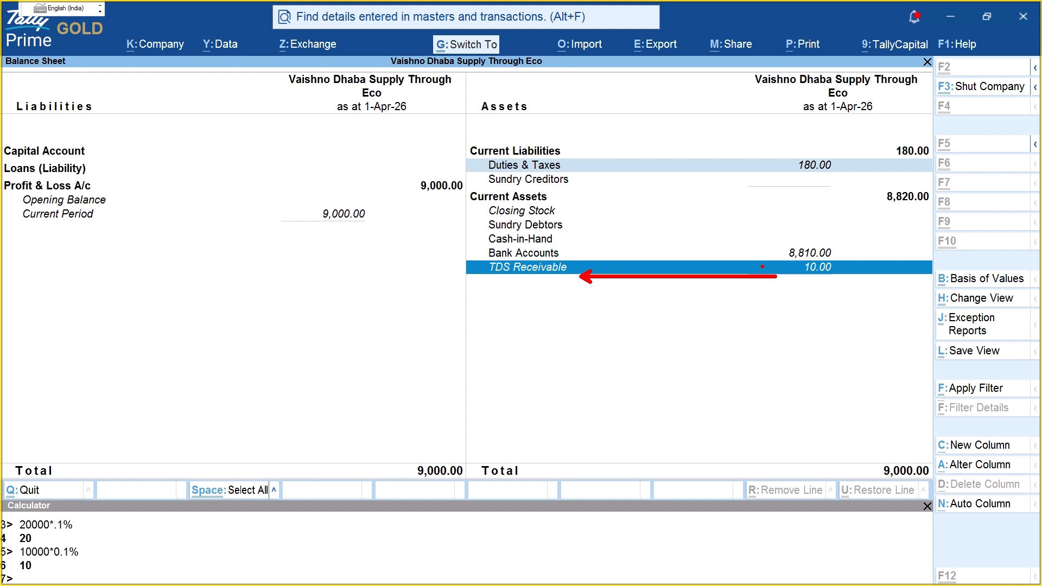
drag(617, 342, 616, 395)
mouse_move(634, 363)
mouse_down()
mouse_move(640, 388)
mouse_move(666, 348)
mouse_up()
drag(670, 354, 706, 381)
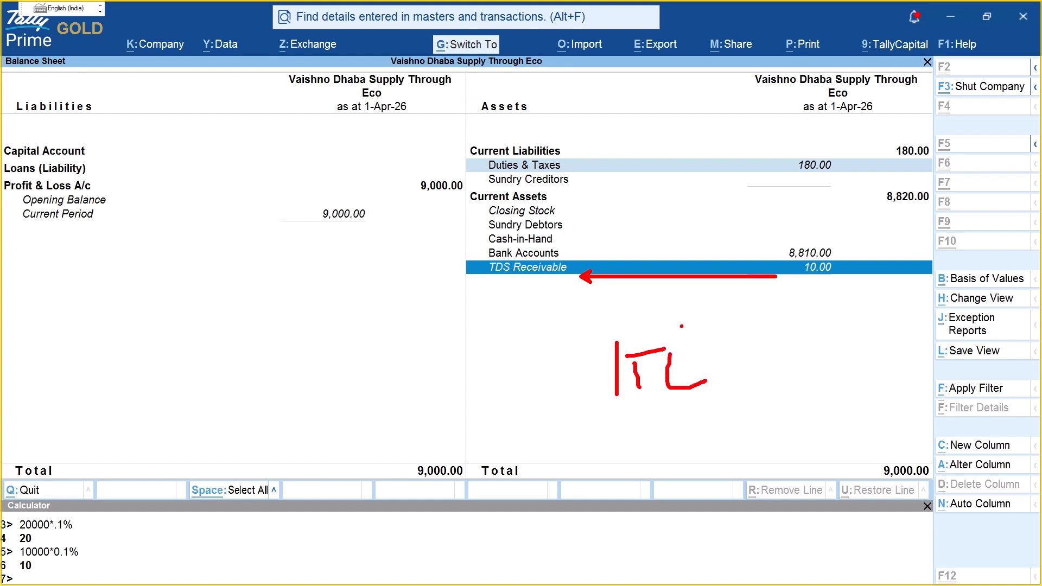
mouse_move(647, 315)
mouse_down()
mouse_move(728, 404)
mouse_move(633, 324)
mouse_up()
mouse_move(766, 350)
mouse_down()
mouse_move(803, 381)
mouse_move(778, 414)
mouse_up()
drag(790, 280, 868, 292)
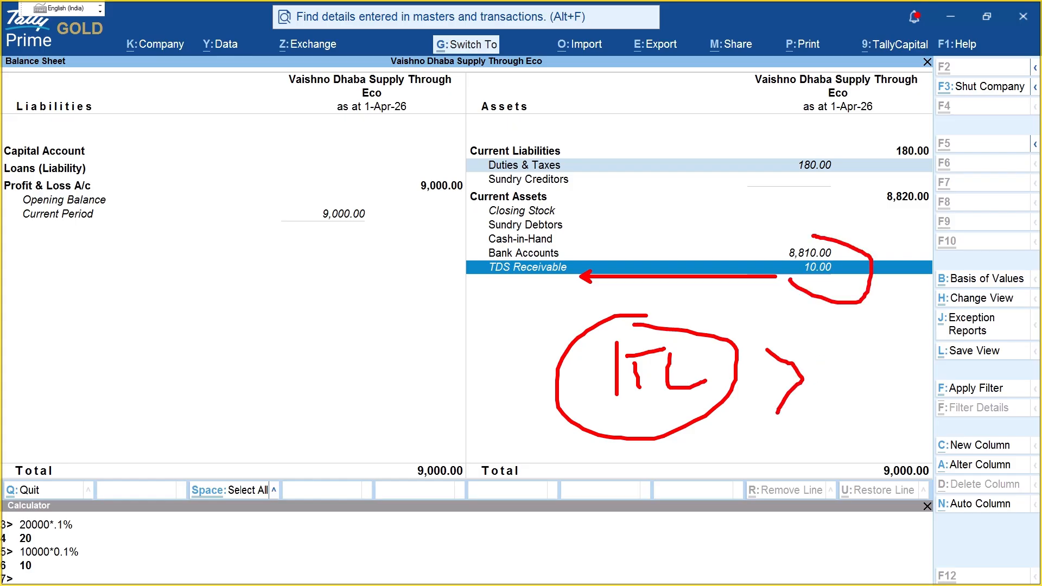
key(Escape)
key(Escape)
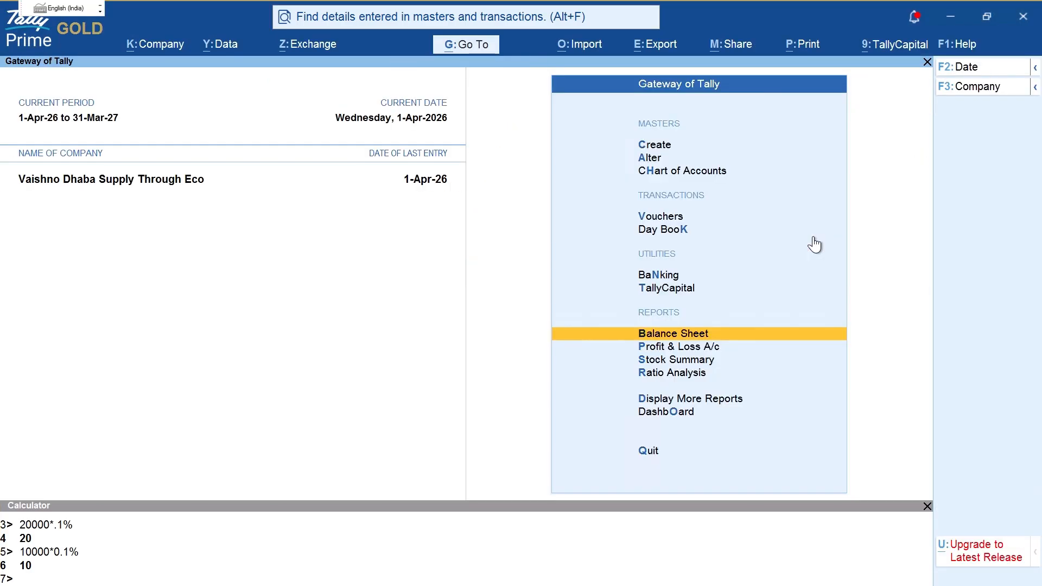
Step: Open the GSTR-1 return under Statutory Reports > GST Reports and accept its period
key(d)
key(o)
key(g)
key(Down)
key(Return)
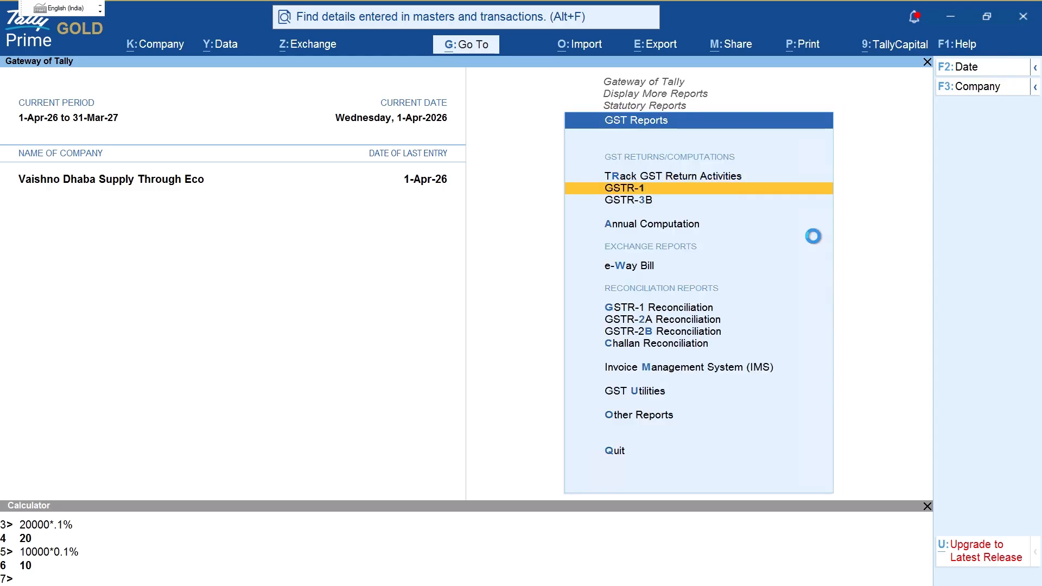
key(F2)
key(Return)
key(Return)
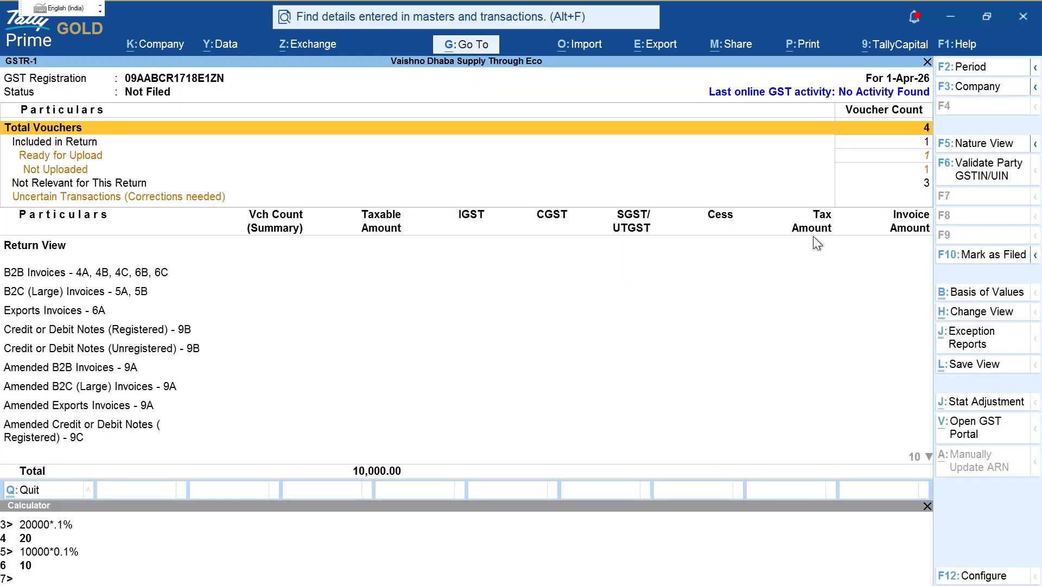
key(Escape)
key(Down)
Step: Open GSTR-3B for 1-Apr-26, drill into 3.1, and circle the 10,000.00 under 3.1c
key(Return)
key(F2)
text(1)
key(Return)
key(Return)
key(Down)
key(Down)
key(Down)
key(Down)
key(Down)
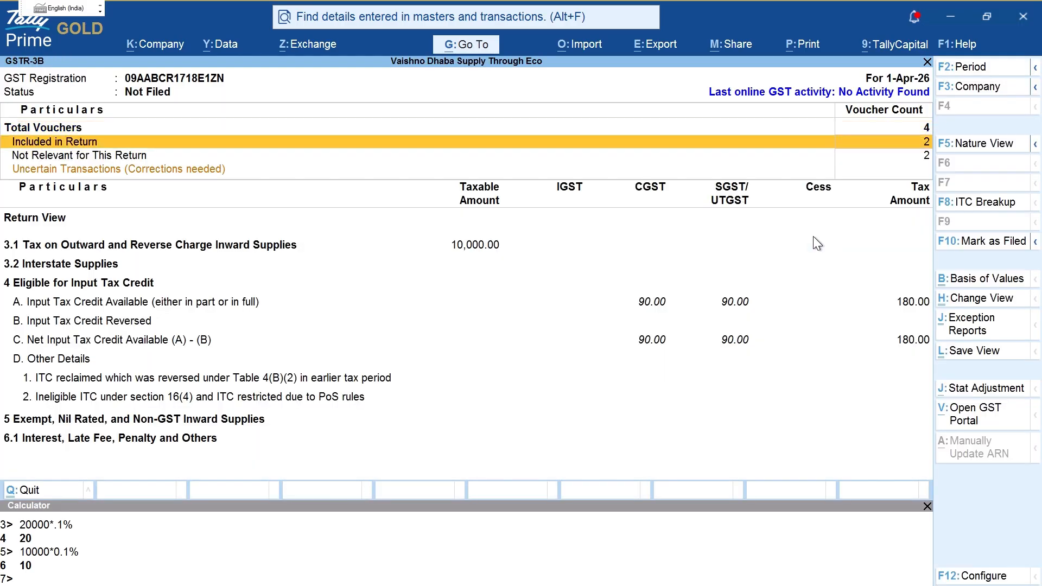
key(Up)
key(Return)
key(Down)
key(Down)
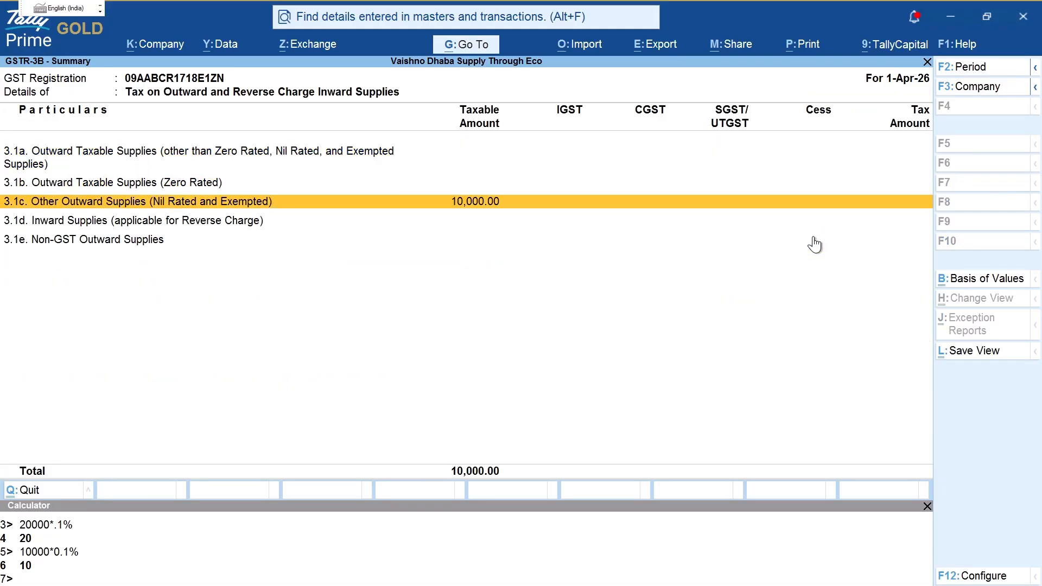
key(Return)
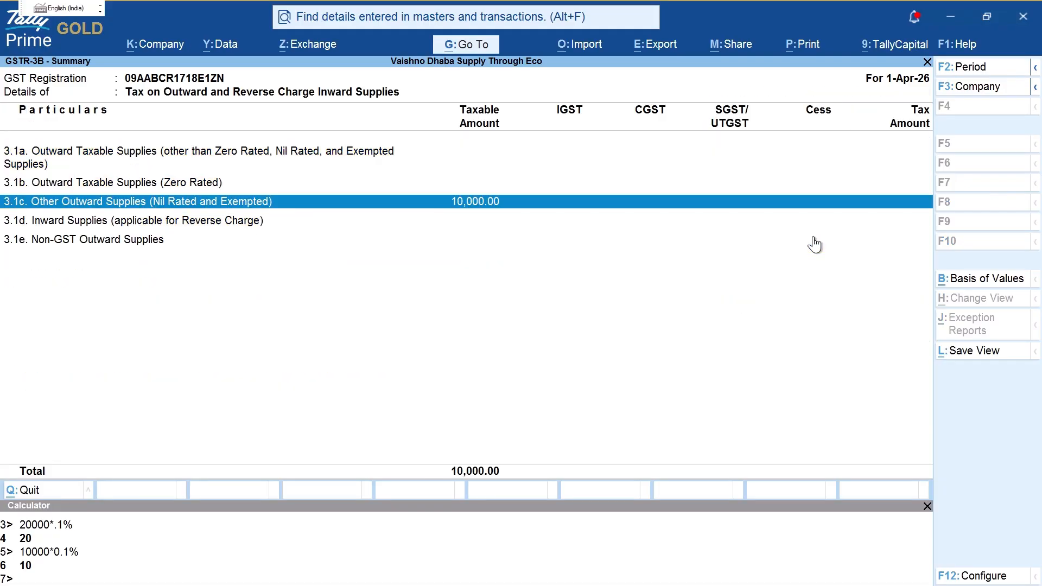
key(ctrl)
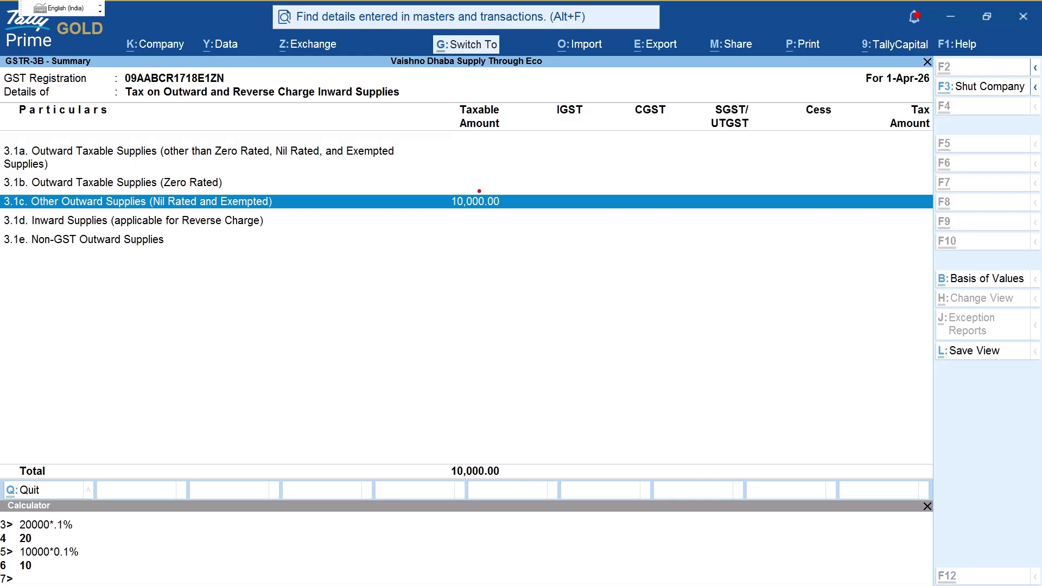
mouse_move(480, 169)
mouse_down()
mouse_move(418, 208)
mouse_move(513, 182)
mouse_move(495, 177)
mouse_up()
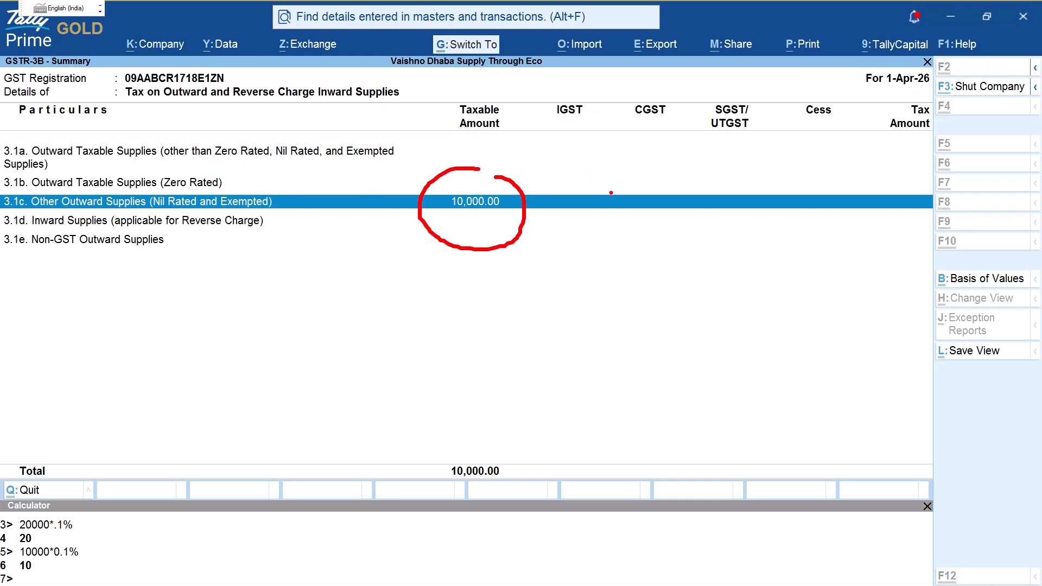
mouse_move(612, 192)
mouse_down()
mouse_move(611, 179)
mouse_move(593, 202)
mouse_up()
mouse_move(673, 199)
mouse_down()
mouse_move(770, 205)
mouse_move(770, 229)
mouse_up()
drag(798, 196, 784, 228)
drag(819, 183, 825, 216)
drag(810, 190, 853, 180)
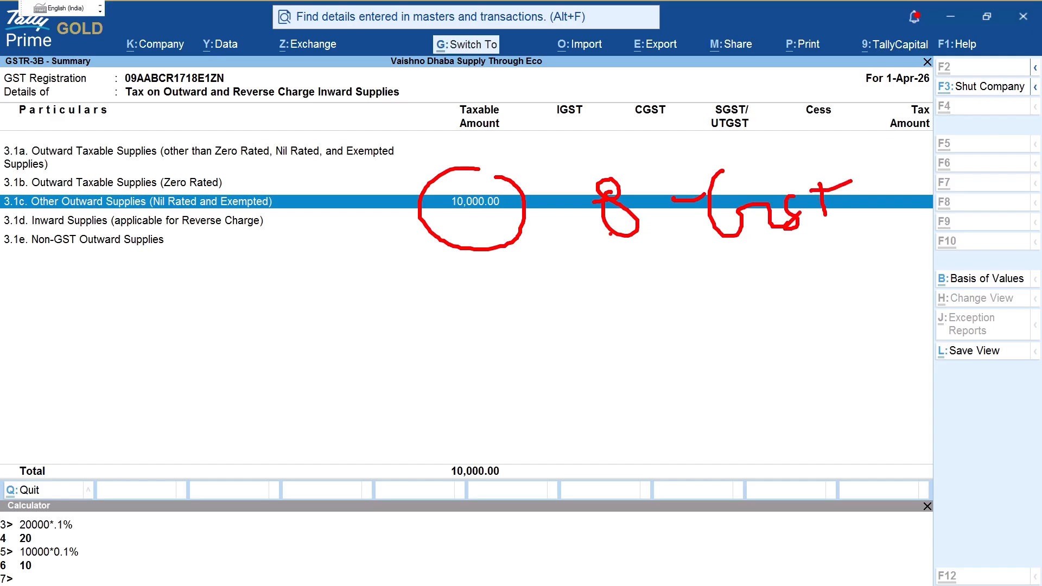
drag(553, 250, 561, 325)
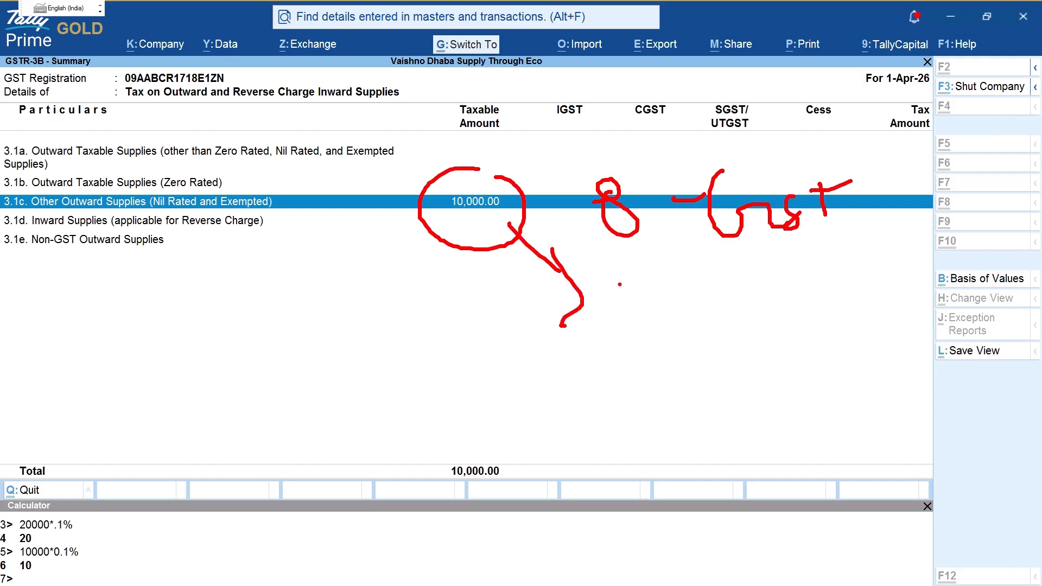
drag(621, 283, 637, 324)
mouse_move(637, 290)
mouse_down()
mouse_move(657, 283)
mouse_move(672, 322)
mouse_up()
mouse_move(693, 285)
mouse_down()
mouse_move(701, 321)
mouse_move(720, 318)
mouse_up()
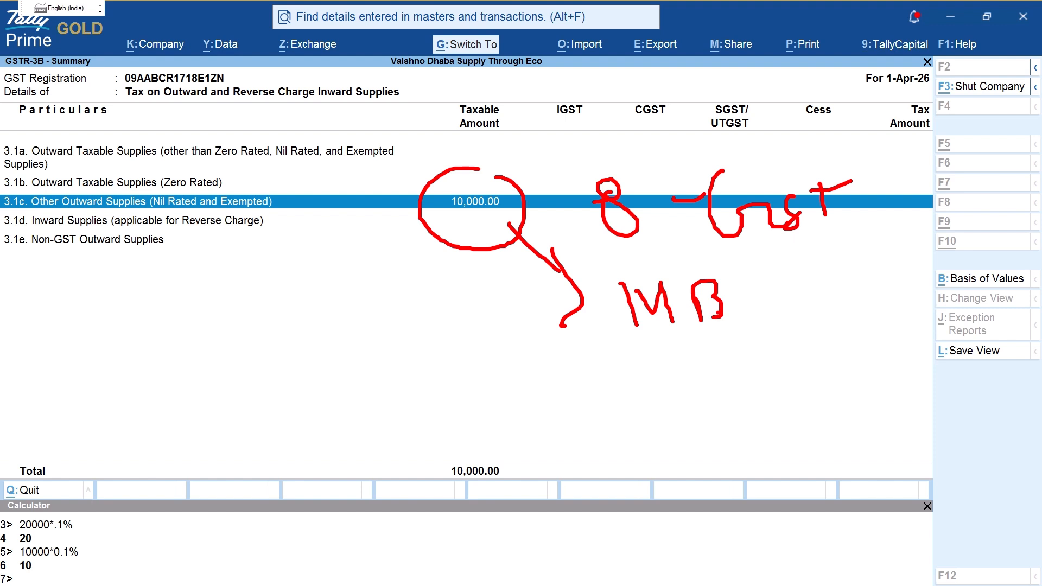
mouse_move(694, 265)
mouse_down()
mouse_move(597, 347)
mouse_move(754, 277)
mouse_move(647, 255)
mouse_up()
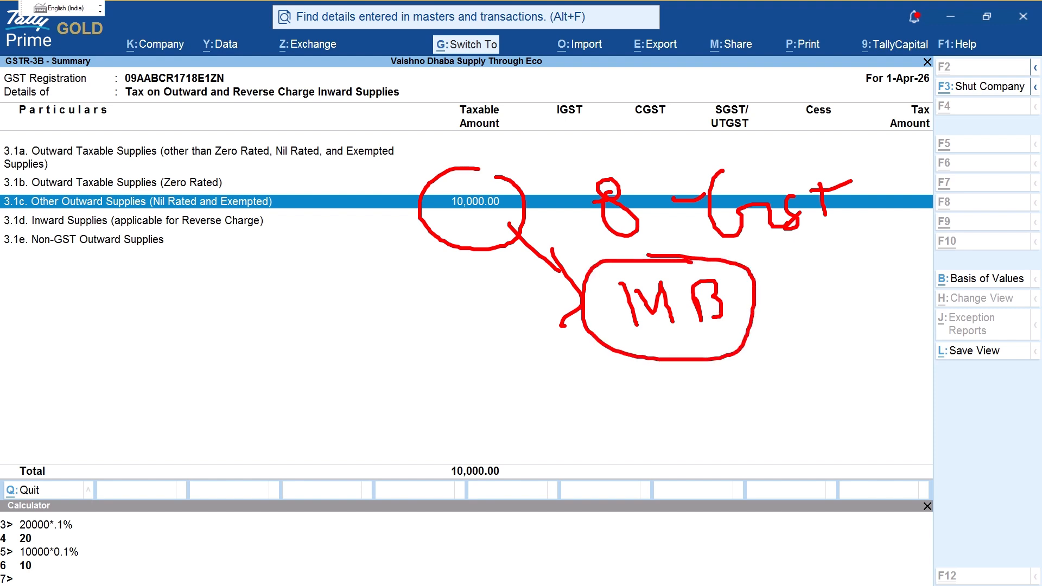
drag(531, 398, 588, 417)
drag(579, 380, 602, 415)
mouse_move(687, 389)
mouse_down()
mouse_move(733, 437)
mouse_move(700, 452)
mouse_up()
mouse_move(735, 428)
mouse_down()
mouse_move(762, 415)
mouse_move(767, 446)
mouse_move(754, 439)
mouse_up()
mouse_move(797, 406)
mouse_down()
mouse_move(804, 432)
mouse_move(839, 432)
mouse_up()
click(833, 438)
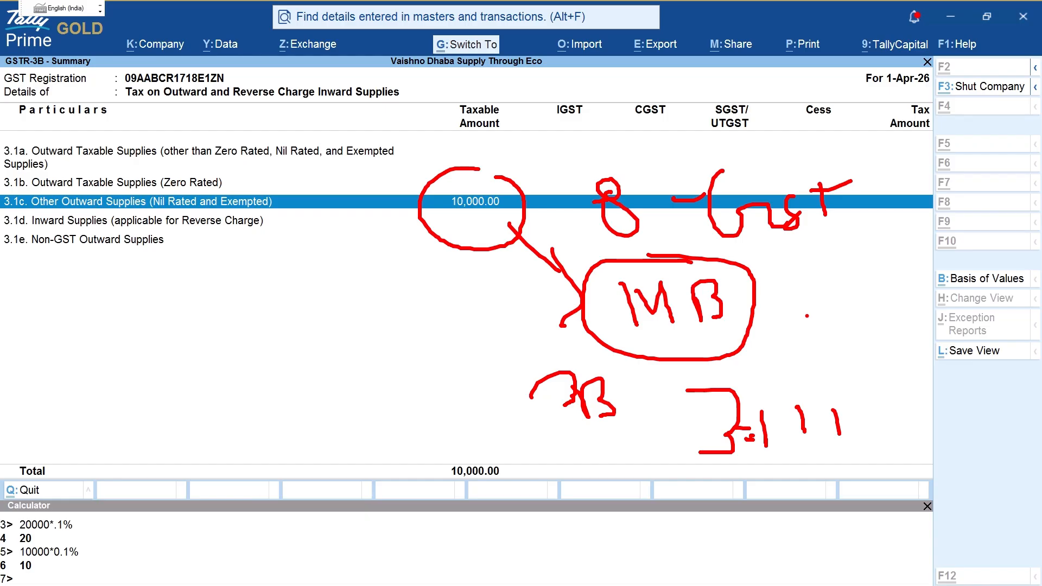
key(Escape)
key(ctrl+2)
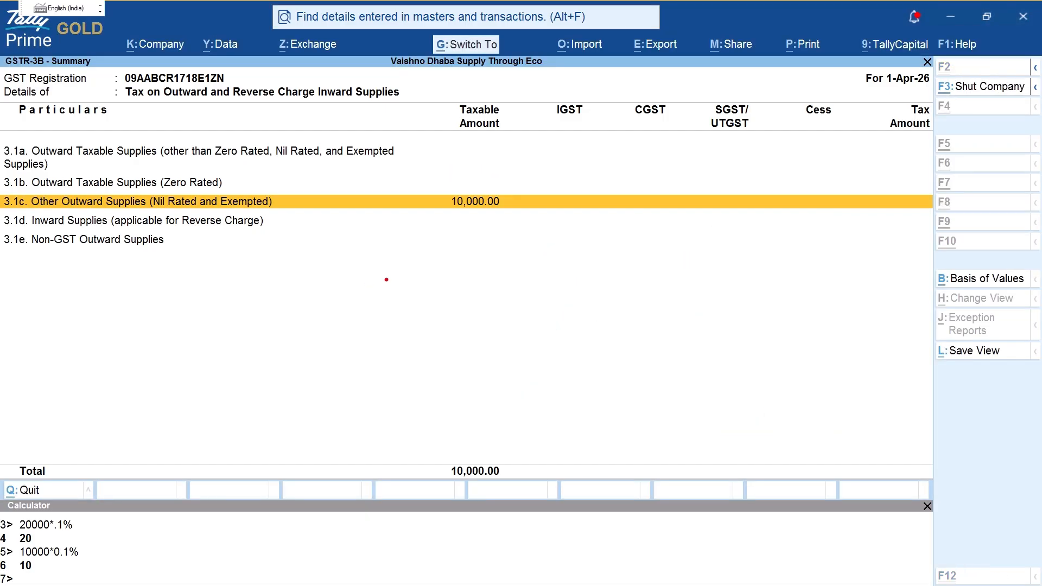
Step: Note 't3b - 3.1.1 clause ii', circle clause ii, and start listing tables 4 5 6a 7 8 9b
text(t3b )
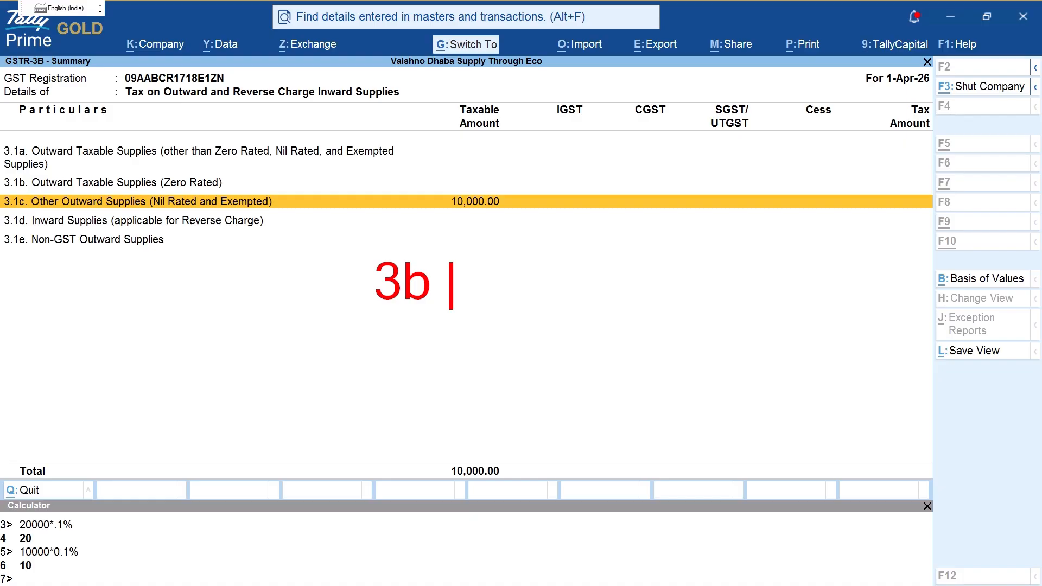
text(- 3.1)
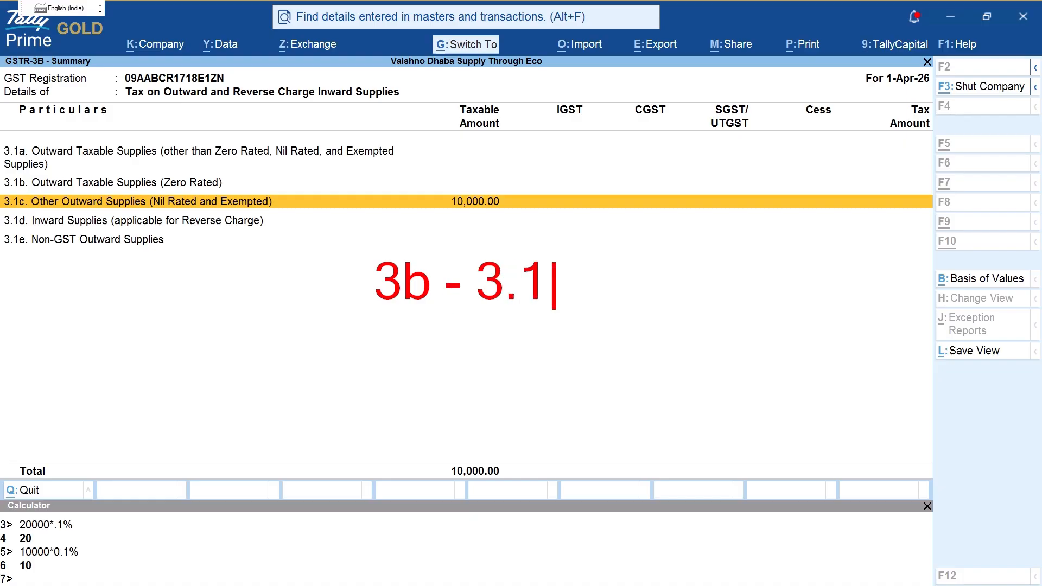
text(.1 )
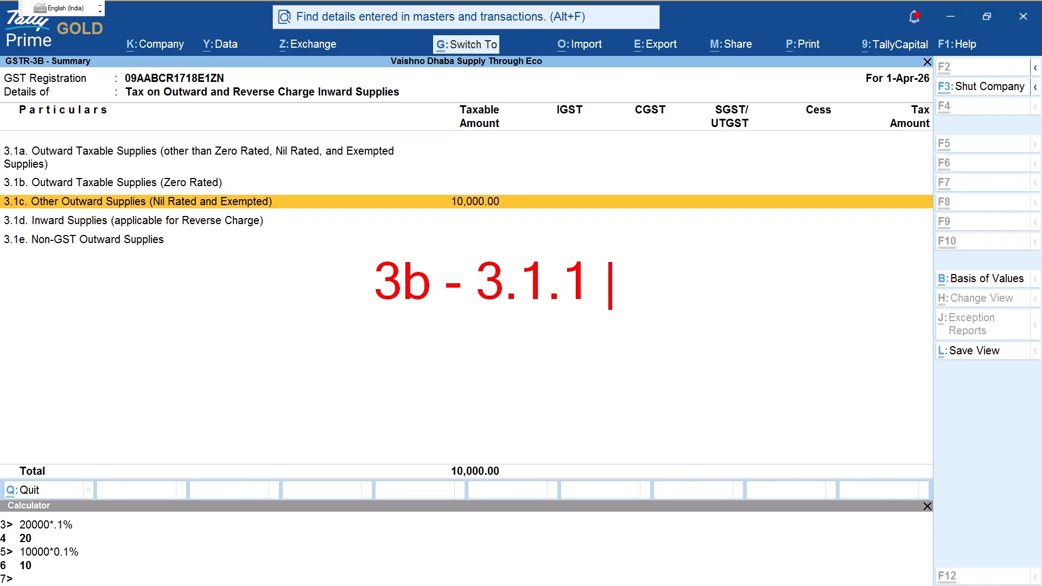
text(clause )
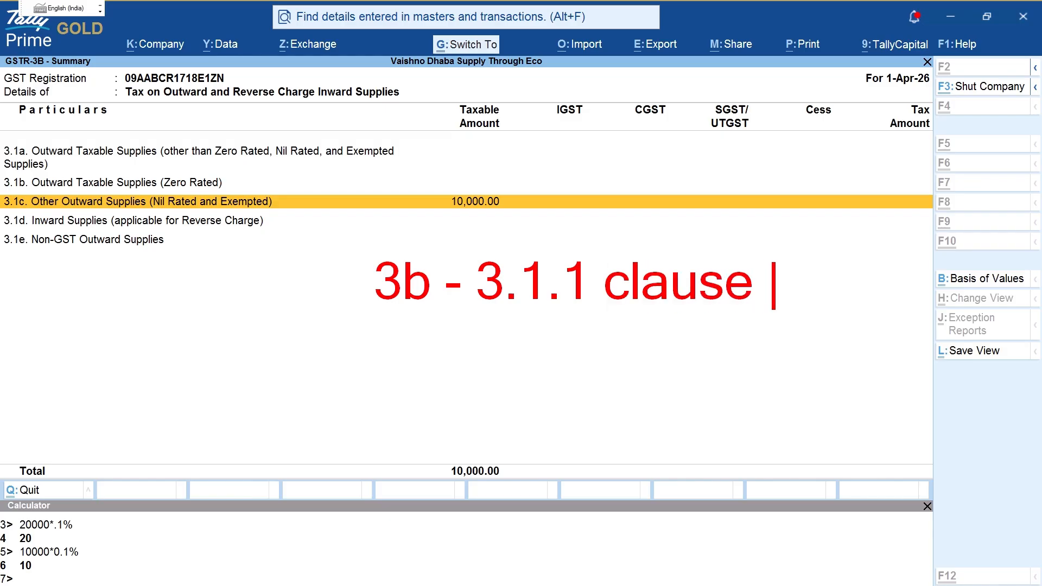
text(ii)
mouse_move(770, 247)
mouse_down()
mouse_move(758, 256)
mouse_move(783, 249)
mouse_up()
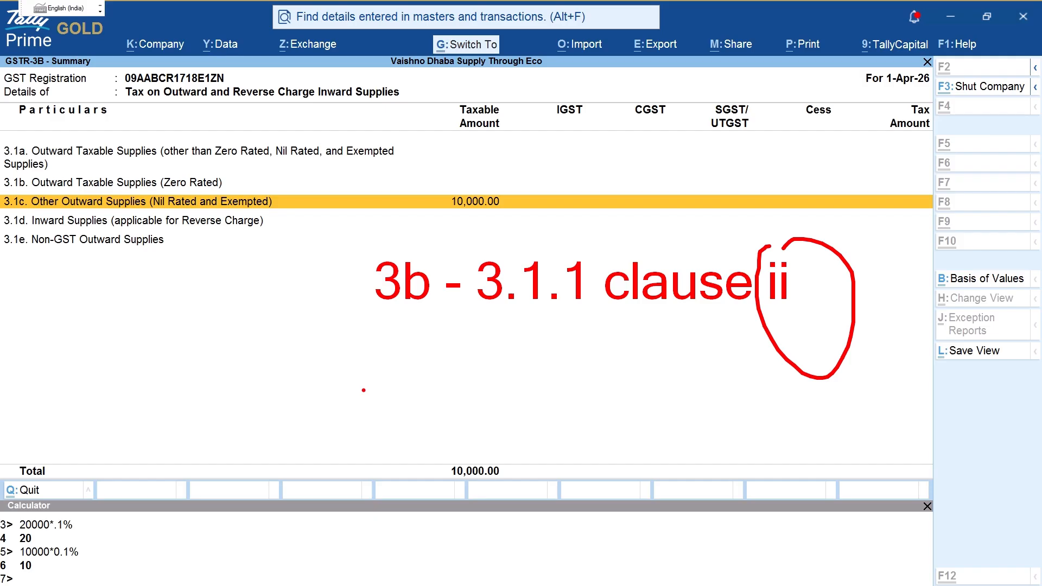
key(t)
text(7)
key(BackSpace)
text(4 )
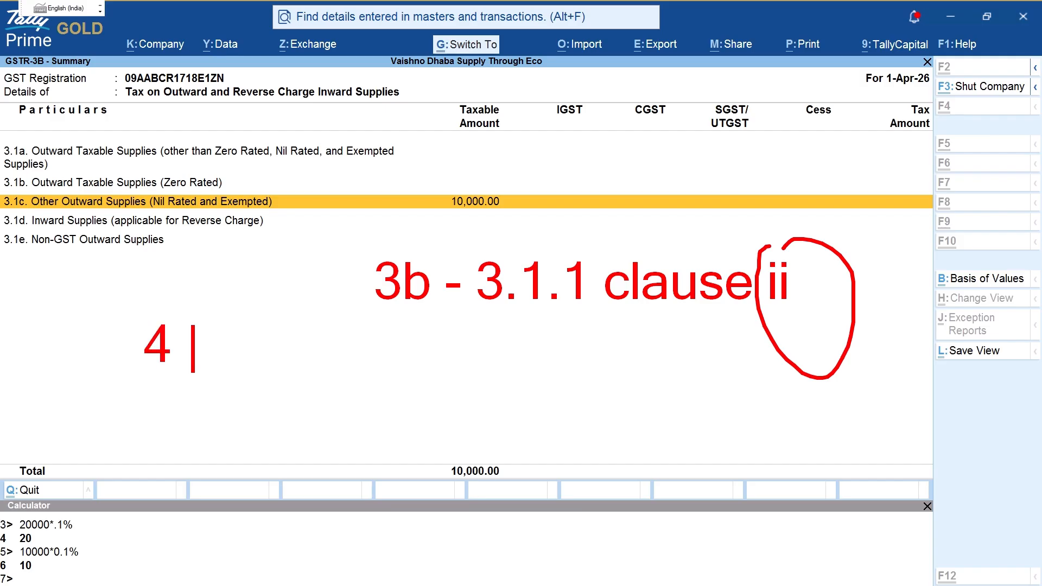
text(5 6)
key(BackSpace)
text(a )
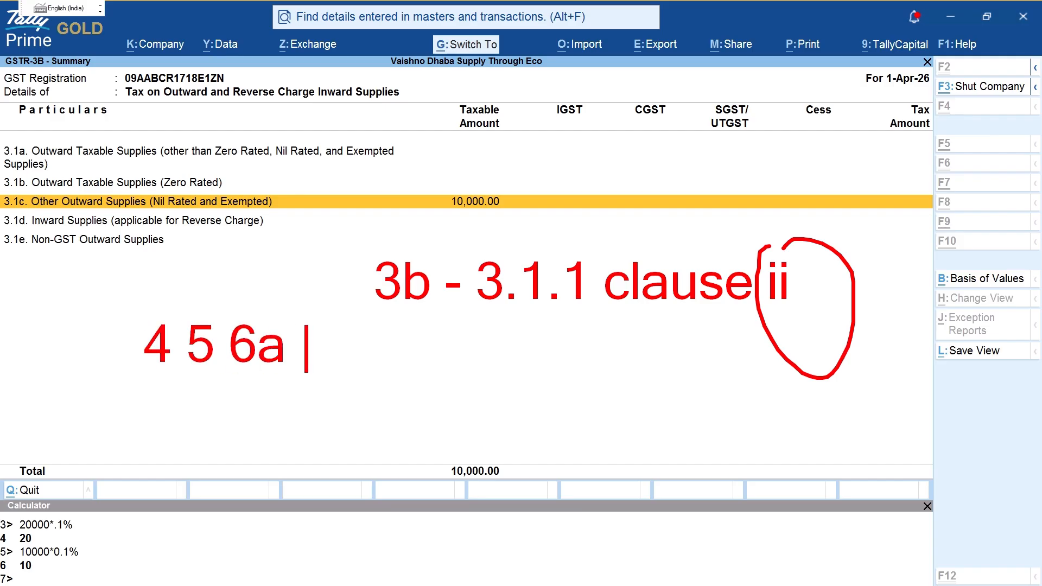
text(7 8 9b)
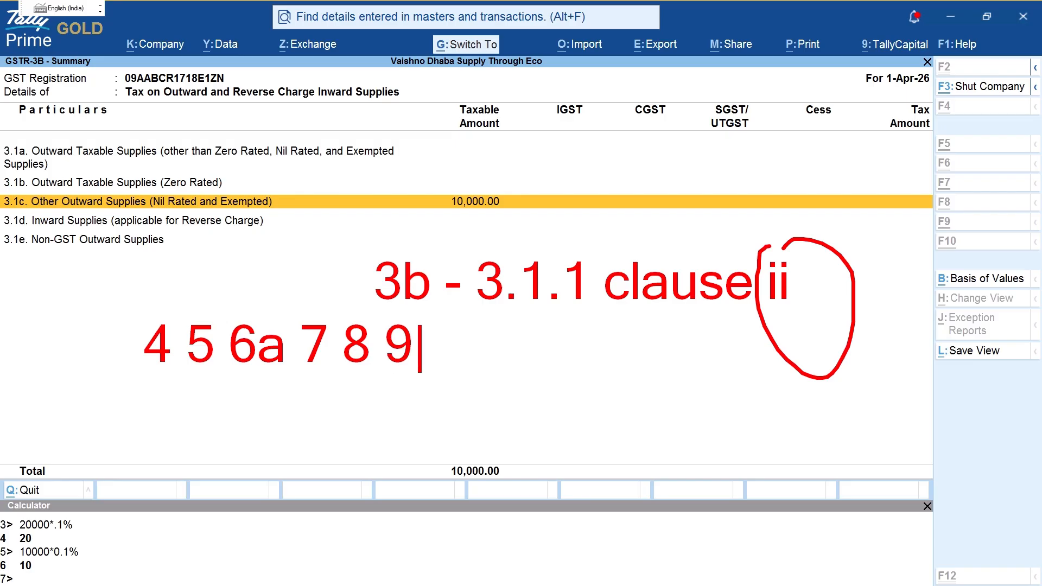
Step: Complete the list with 11a 11b 12 13 14 15, circle it, underline 9b to 14, then clear
key(BackSpace)
text(b )
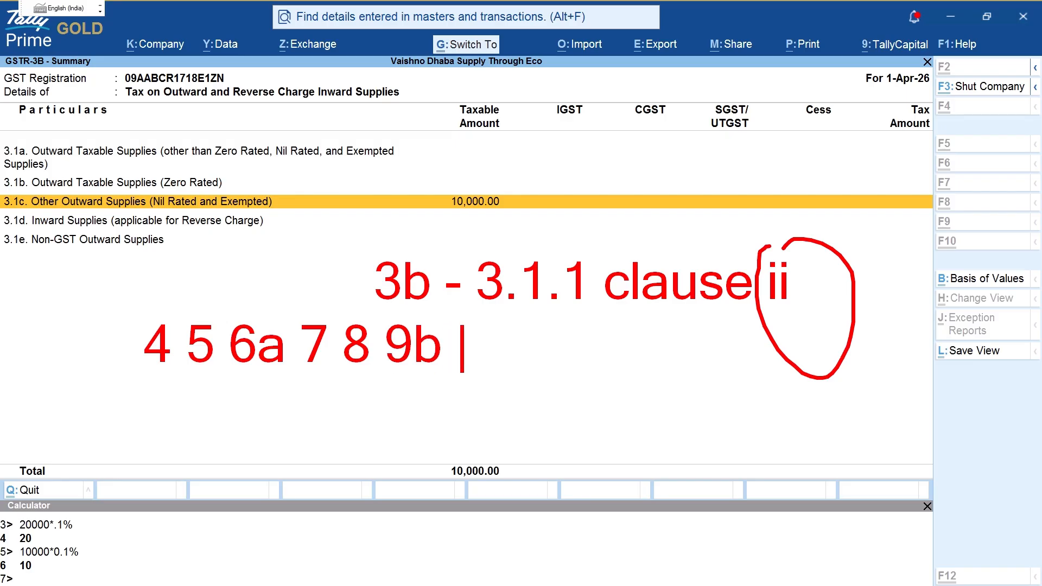
text(11)
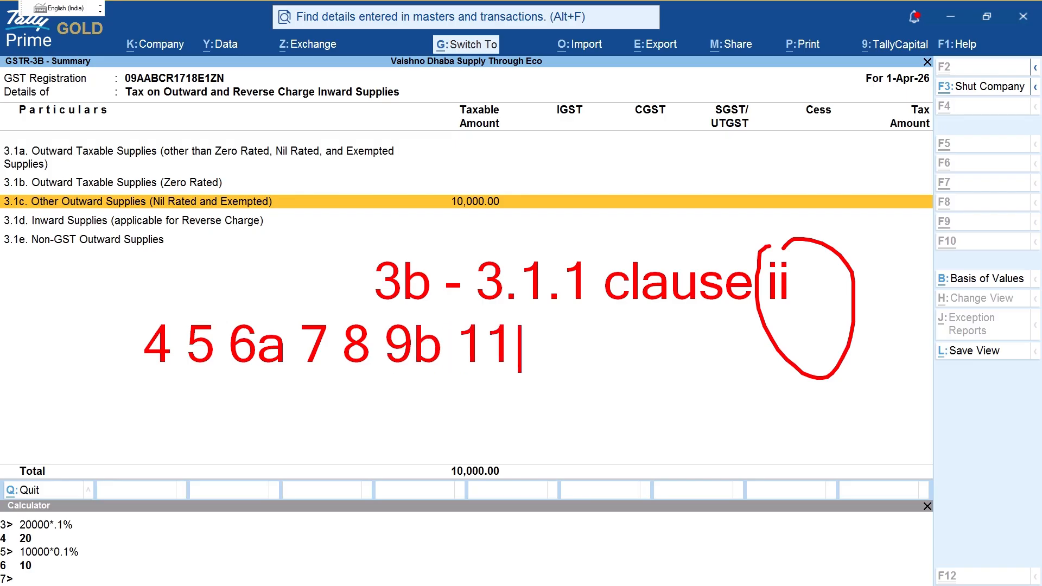
key(BackSpace)
text(a)
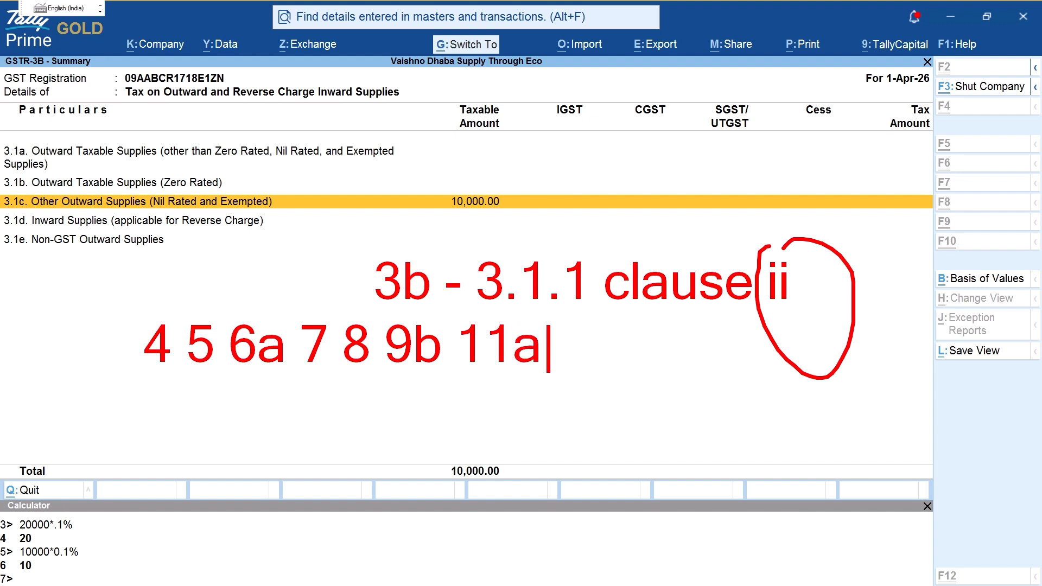
text( 11b )
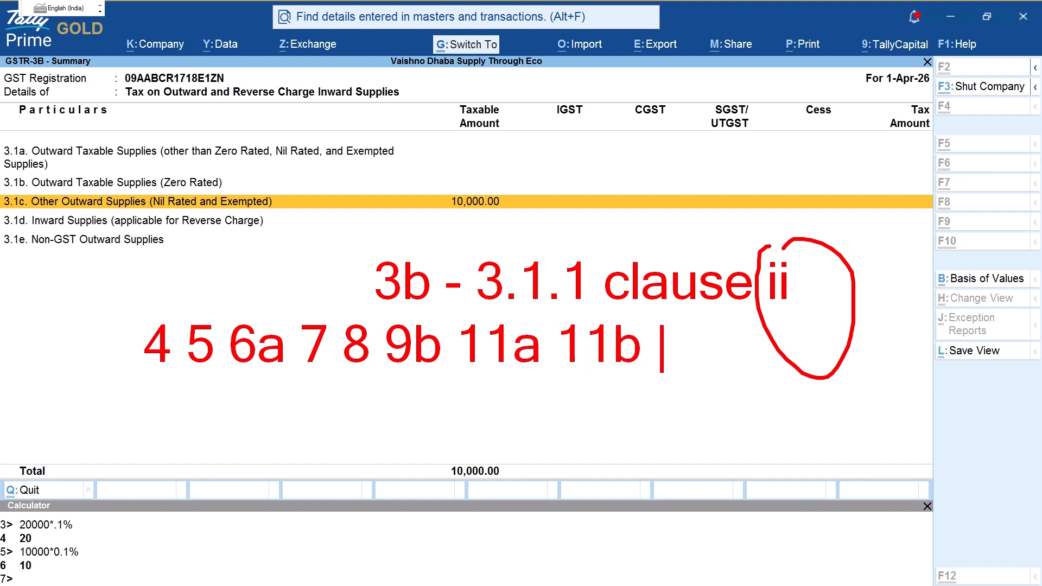
text(12a)
key(BackSpace)
text(13 14)
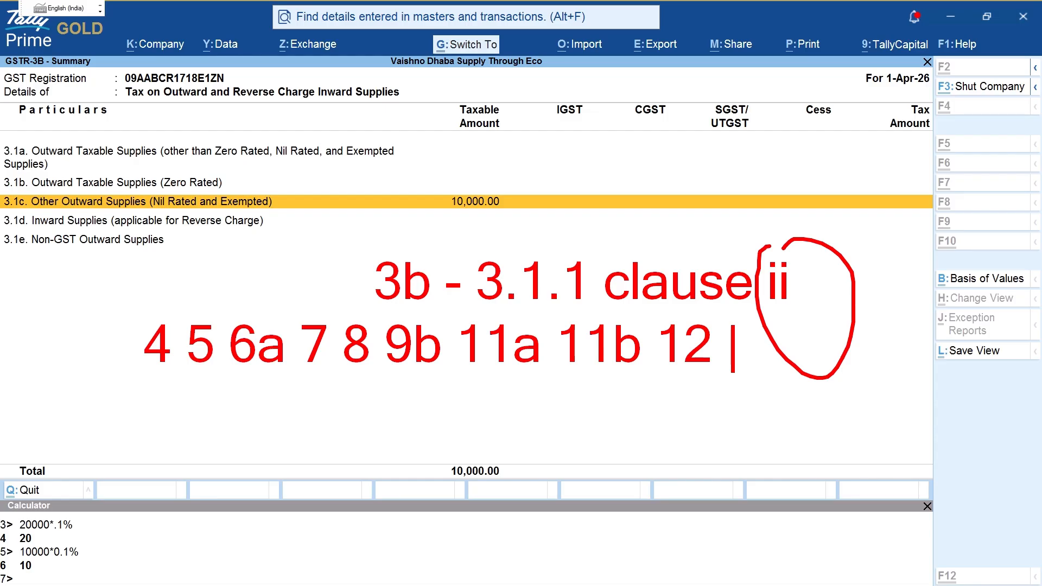
text( 15)
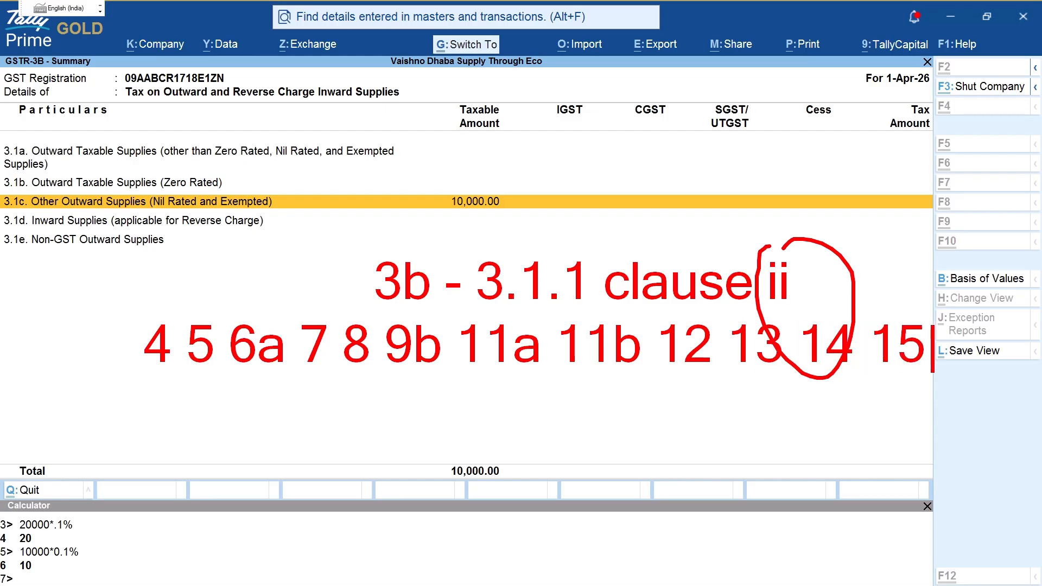
mouse_move(175, 257)
mouse_down()
mouse_move(427, 482)
mouse_move(952, 382)
mouse_move(901, 282)
mouse_move(459, 231)
mouse_move(203, 245)
mouse_move(170, 259)
mouse_up()
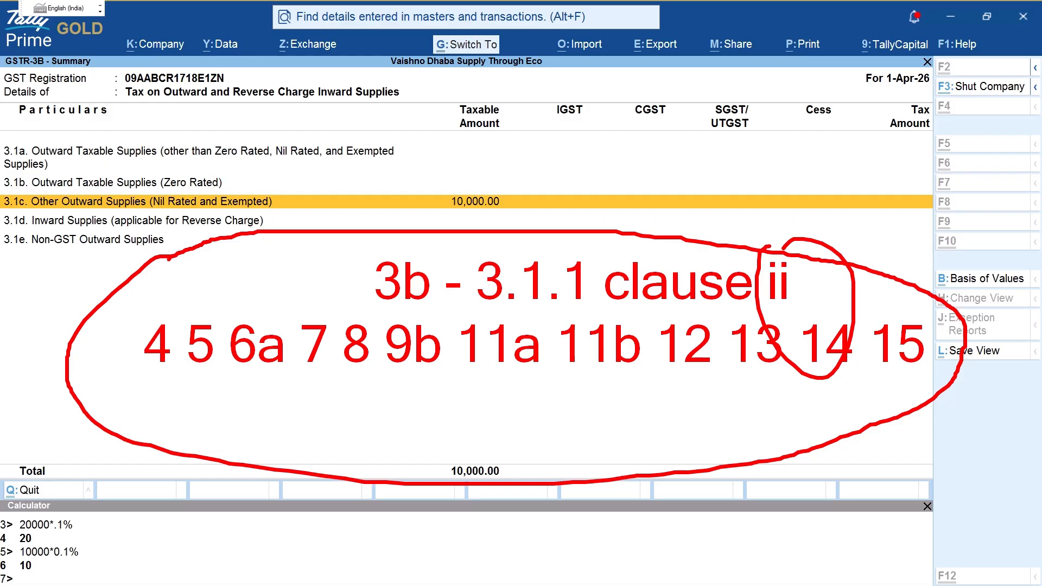
drag(428, 379, 812, 376)
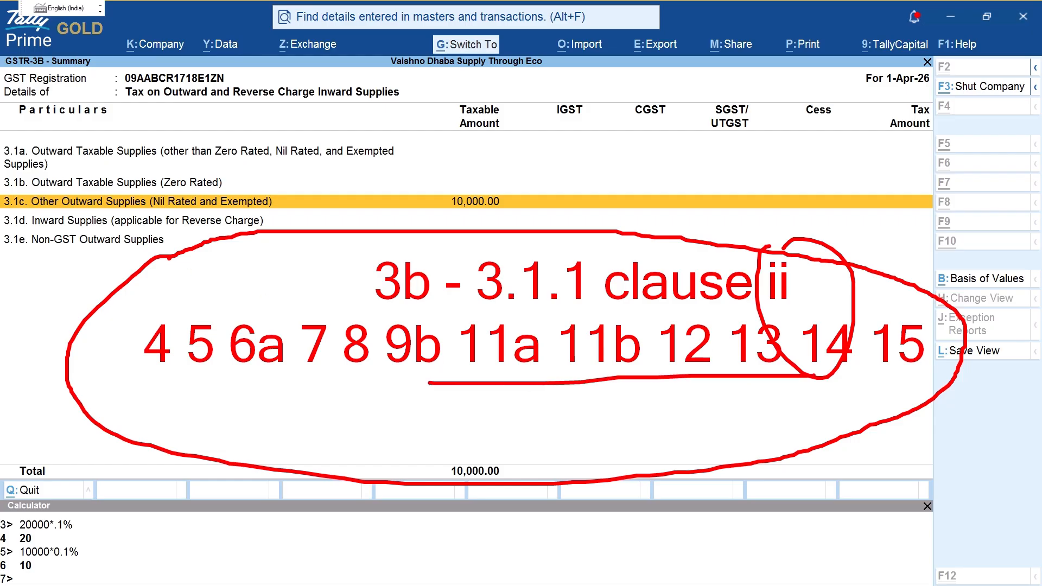
key(Escape)
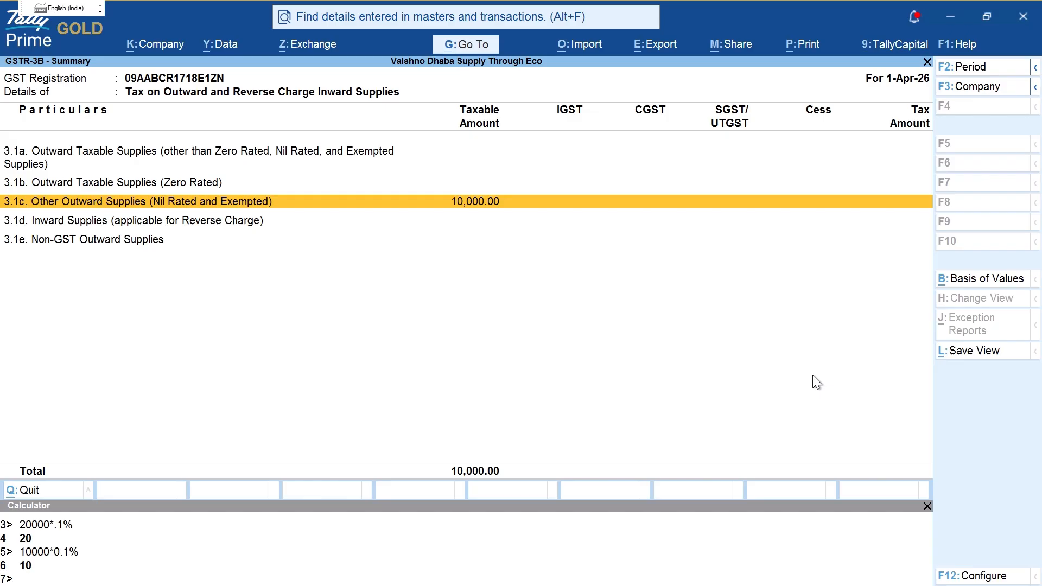
Step: Back out of GSTR-3B, view GSTR-1, and return to the Gateway of Tally
key(Escape)
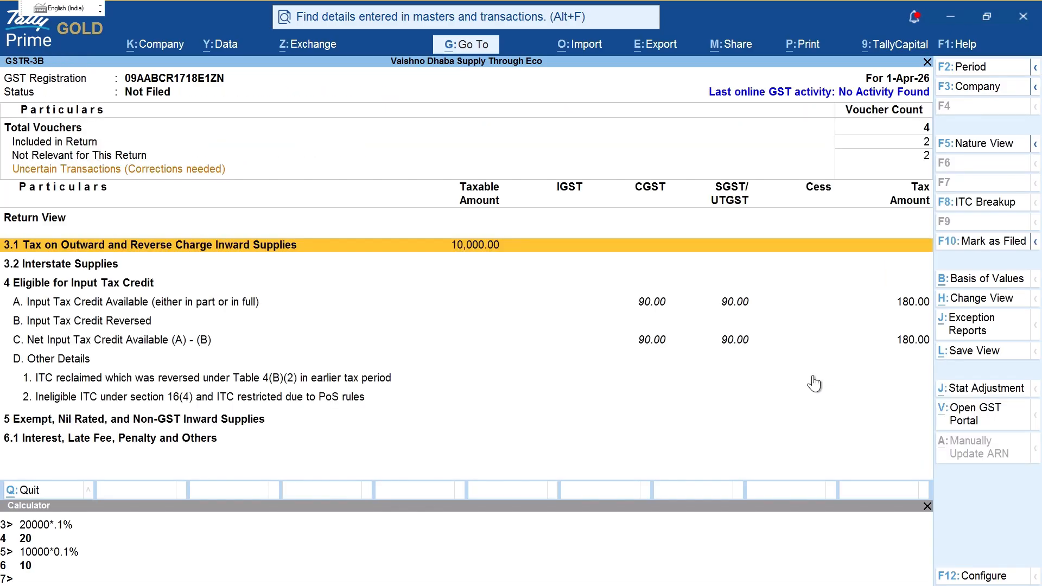
key(Escape)
key(Up)
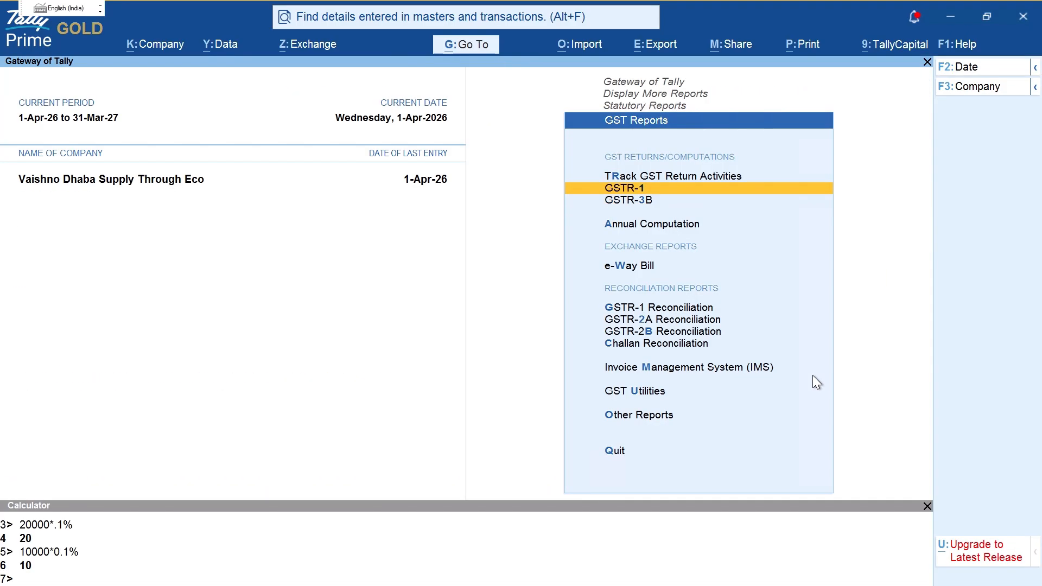
key(Return)
key(Return)
key(Down)
key(Down)
key(Down)
key(Down)
key(Down)
key(Down)
key(Down)
key(Down)
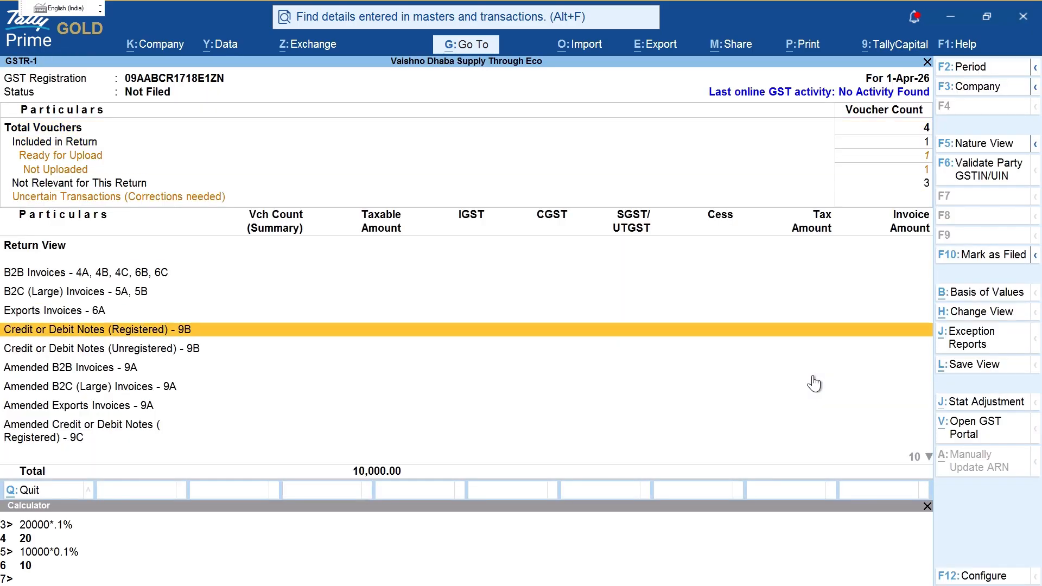
key(Escape)
key(Escape)
key(Escape)
key(Escape)
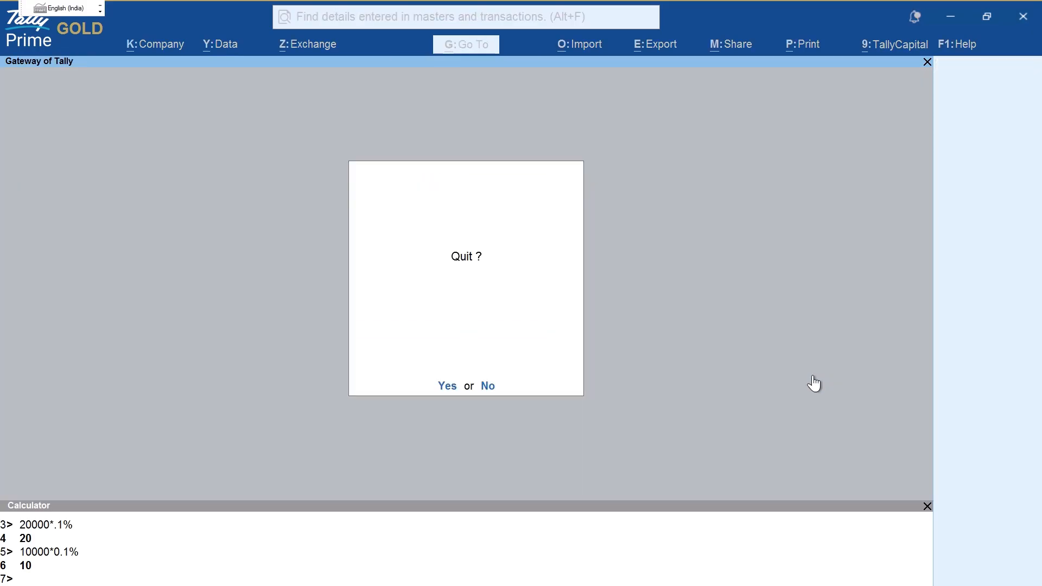
key(Escape)
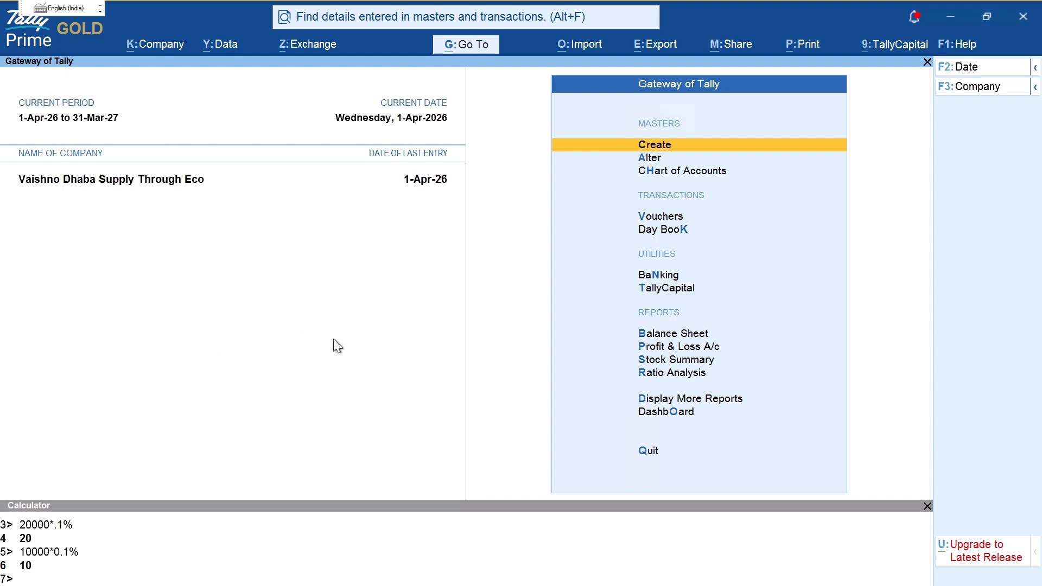
Step: Open the Sales Register from Display More Reports > Account Books
key(d)
key(a)
key(s)
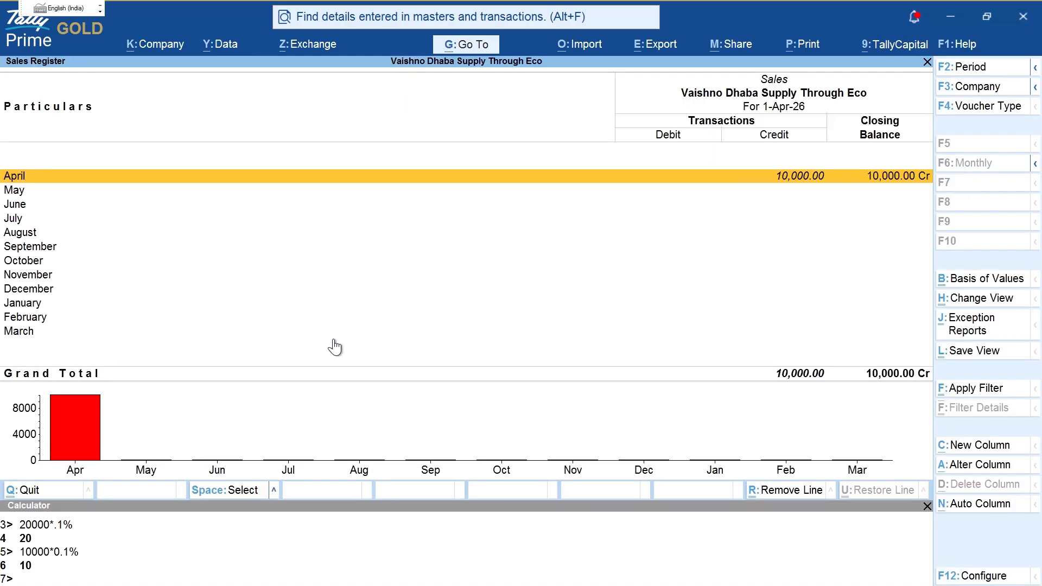
Step: Write 'section 52 tcs' over the Sales Register, circle it, and add an arrow with handwritten marks
key(ctrl)
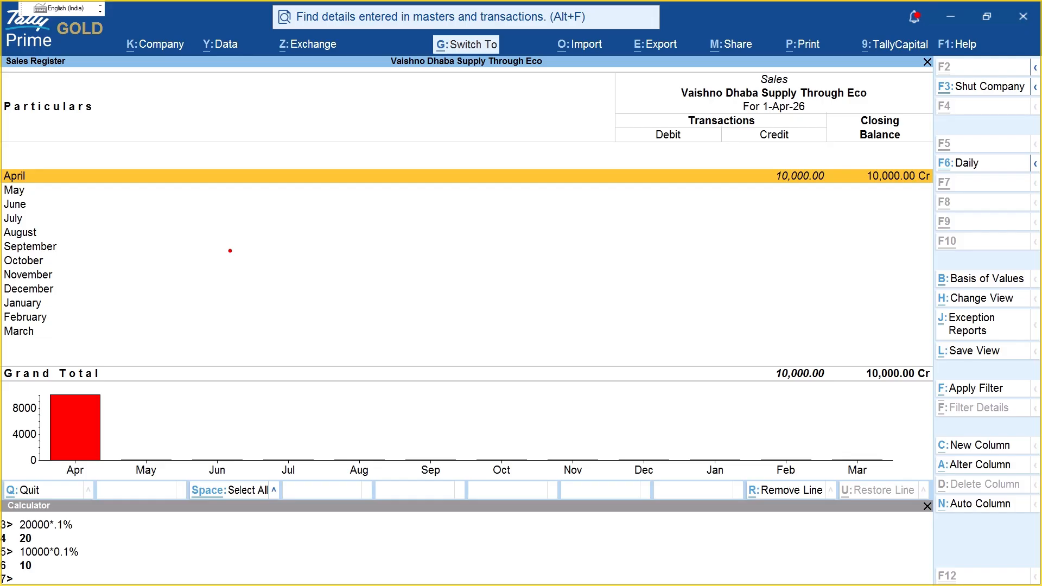
text(t)
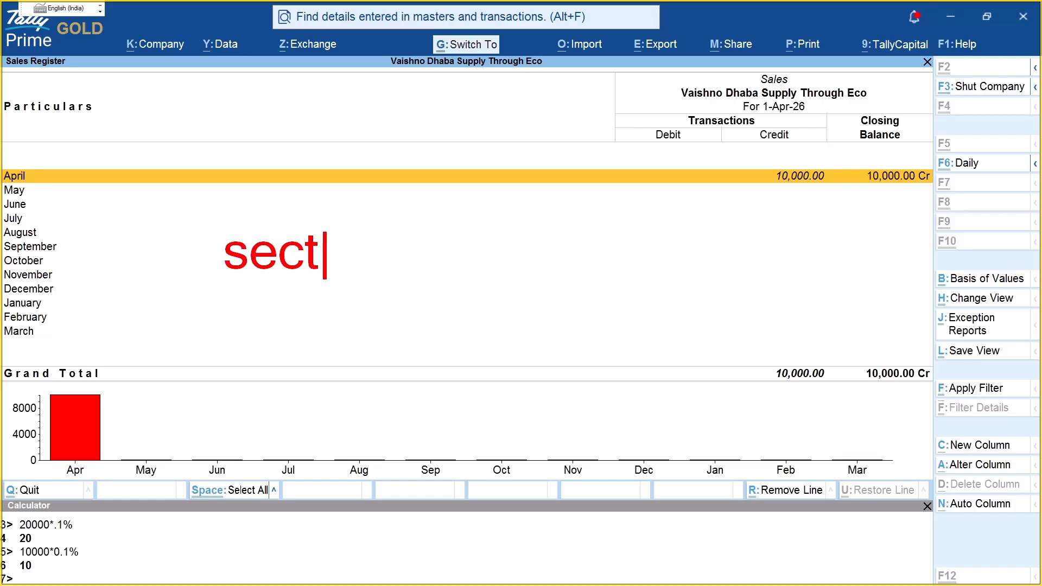
text(section 52 )
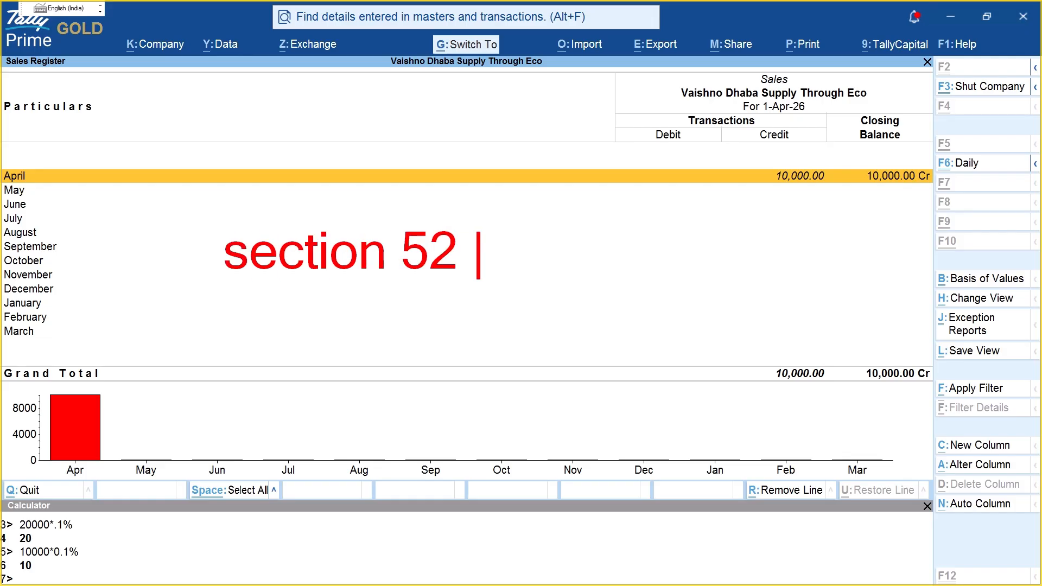
text(tcs)
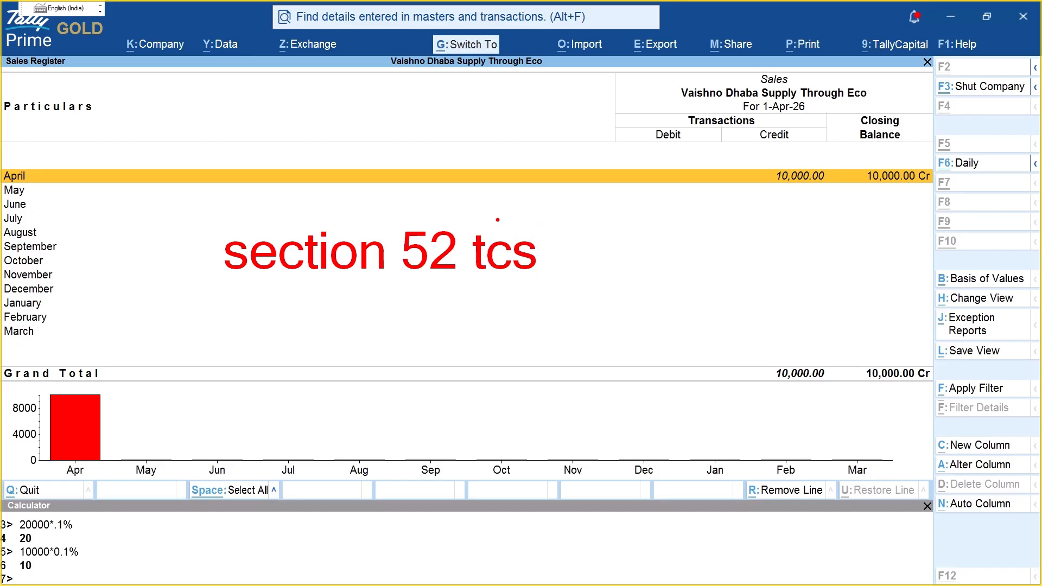
mouse_move(389, 219)
mouse_down()
mouse_move(272, 321)
mouse_move(216, 253)
mouse_move(377, 209)
mouse_up()
mouse_move(575, 255)
mouse_down()
mouse_move(651, 288)
mouse_move(639, 317)
mouse_up()
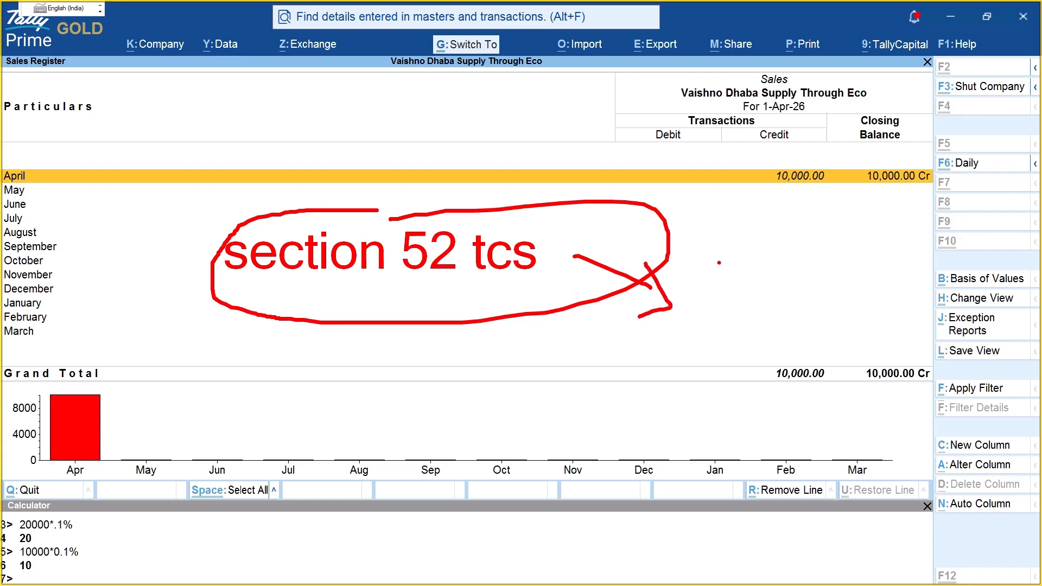
mouse_move(730, 252)
mouse_down()
mouse_move(728, 270)
mouse_move(771, 272)
mouse_up()
mouse_move(728, 312)
mouse_down()
mouse_move(778, 292)
mouse_move(768, 307)
mouse_up()
drag(700, 368, 755, 367)
mouse_move(667, 391)
mouse_down()
mouse_move(748, 448)
mouse_move(788, 428)
mouse_up()
mouse_move(683, 225)
mouse_down()
mouse_move(782, 468)
mouse_move(692, 254)
mouse_move(698, 237)
mouse_up()
drag(238, 277, 500, 274)
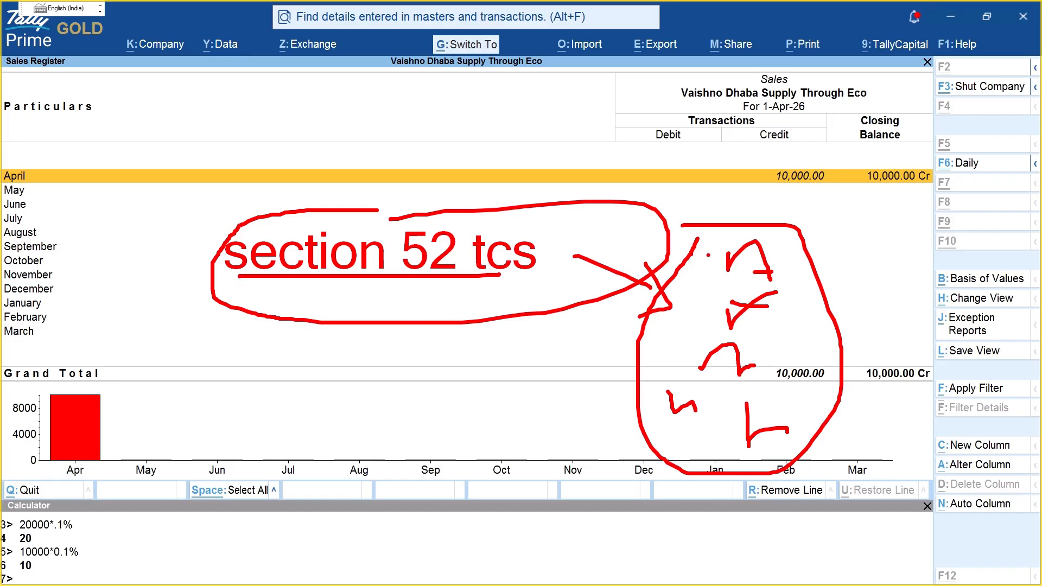
Step: Strike through tcs, handwrite 9|5 above the note, then clear and exit the report
drag(443, 287, 541, 253)
drag(177, 170, 176, 209)
drag(202, 150, 196, 219)
drag(214, 176, 205, 209)
mouse_move(216, 168)
mouse_down()
mouse_move(245, 166)
mouse_move(226, 248)
mouse_up()
key(Escape)
key(Escape)
key(Escape)
key(Escape)
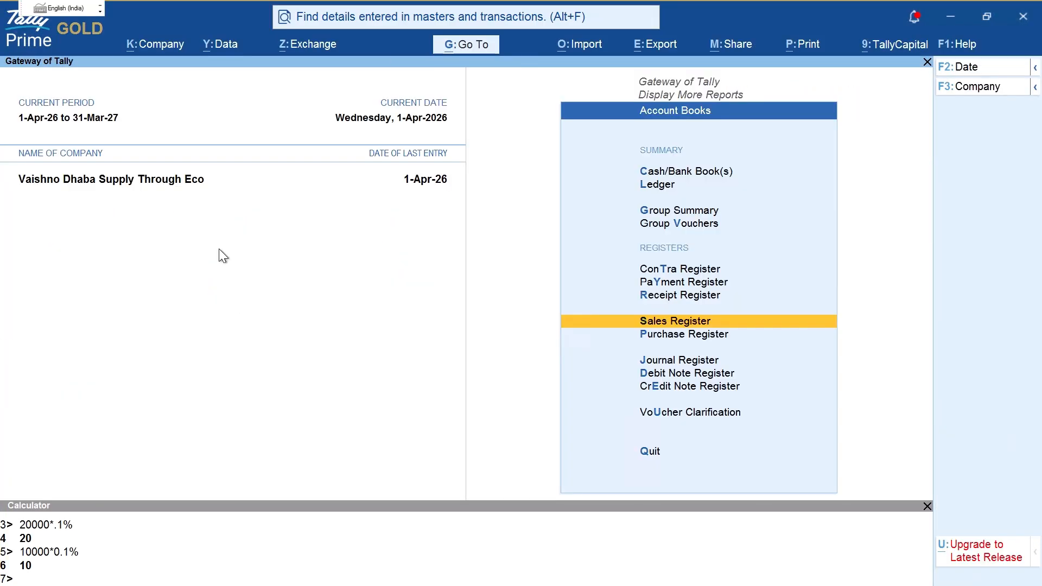